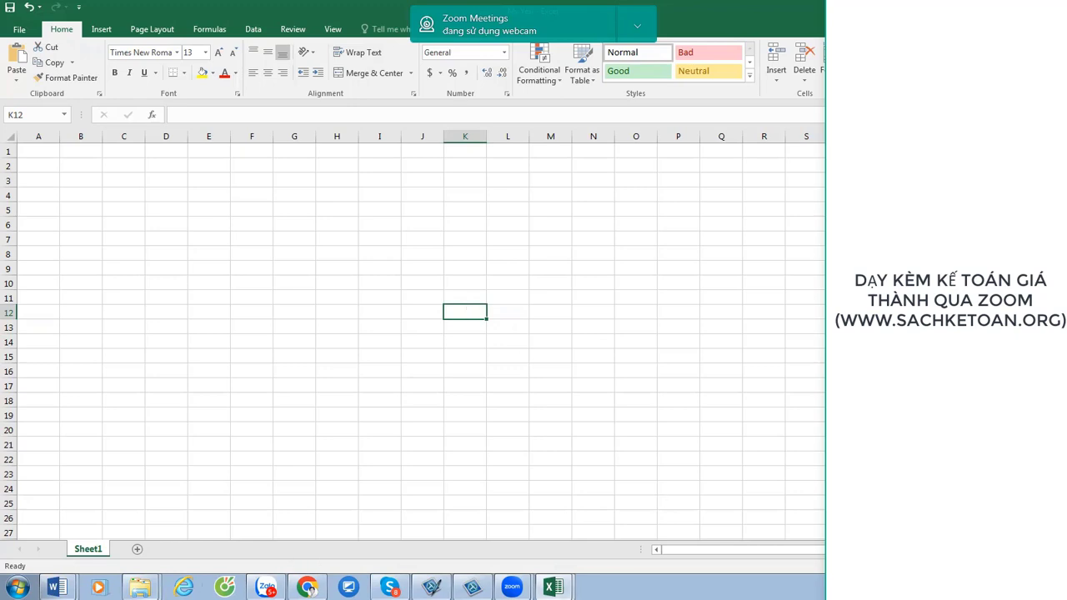
Switch to the "dang bai" File Explorer window and open the DICHVUKETOAN folder on Local Disk (F:).
mouse_move(140, 587)
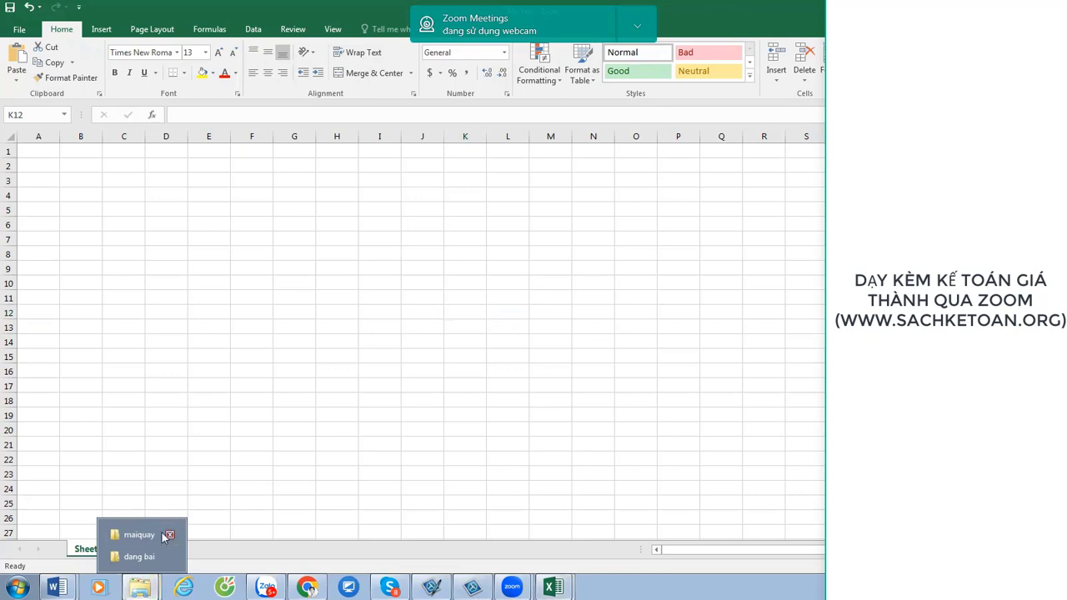
left_click(145, 558)
left_click(81, 288)
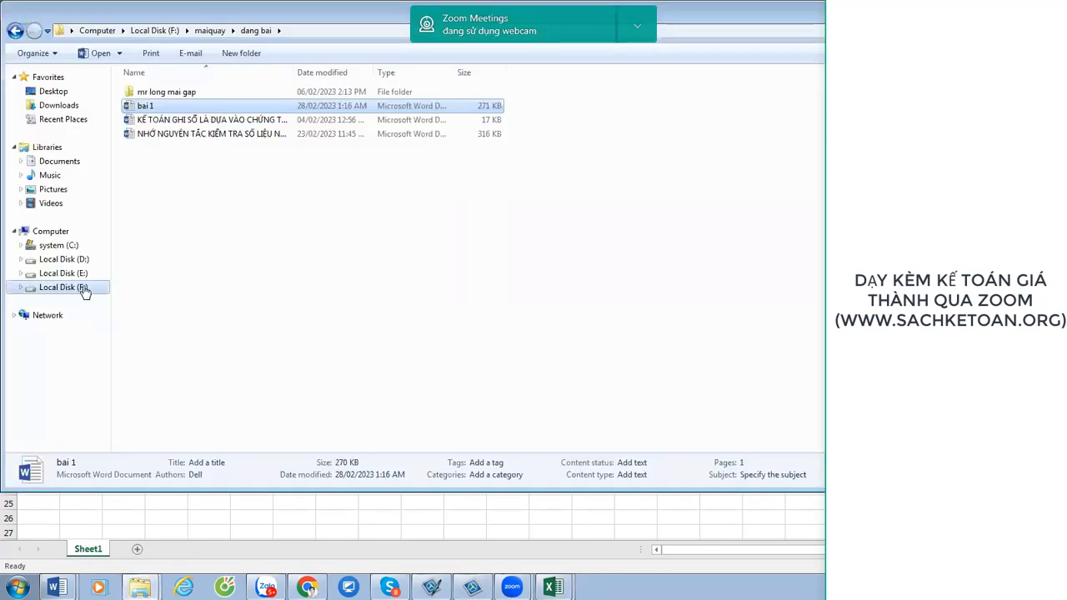
left_click(164, 291)
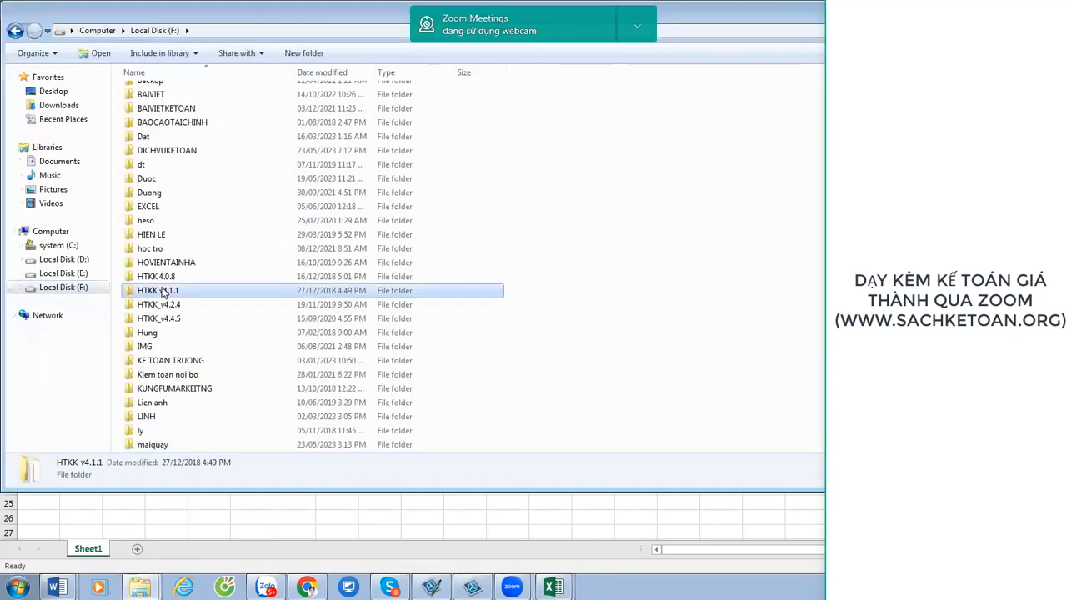
key("Up")
key("Up")
key("Up")
key("Up")
key("Up")
key("Up")
key("Up")
key("Up")
key("Up")
key("Up")
key("Return")
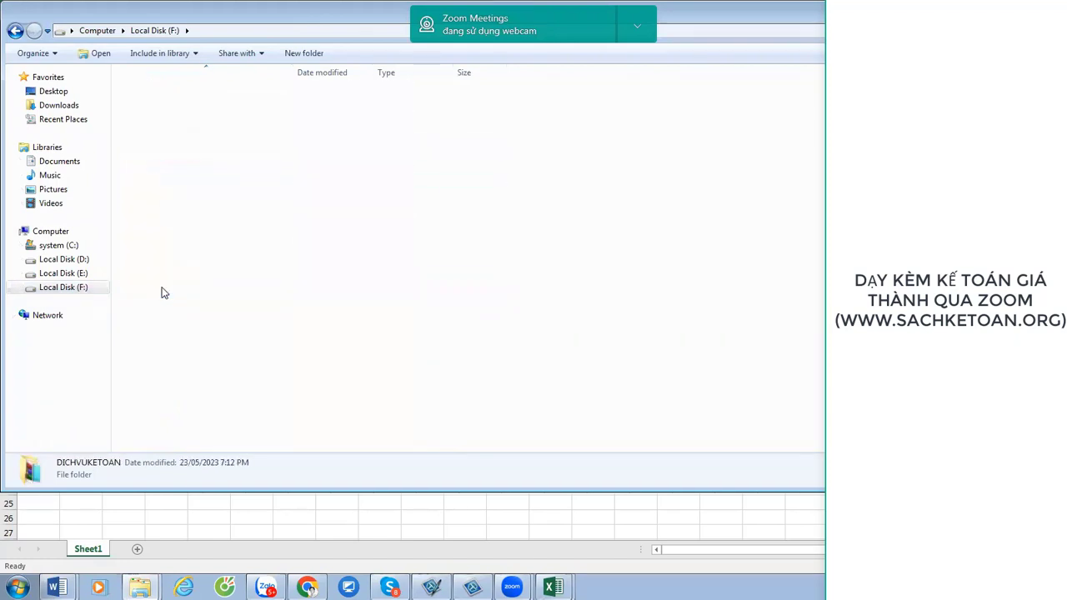
Open the contact's personal folder inside DICHVUKETOAN, the one just below "Gia thanh Yen".
key("g")
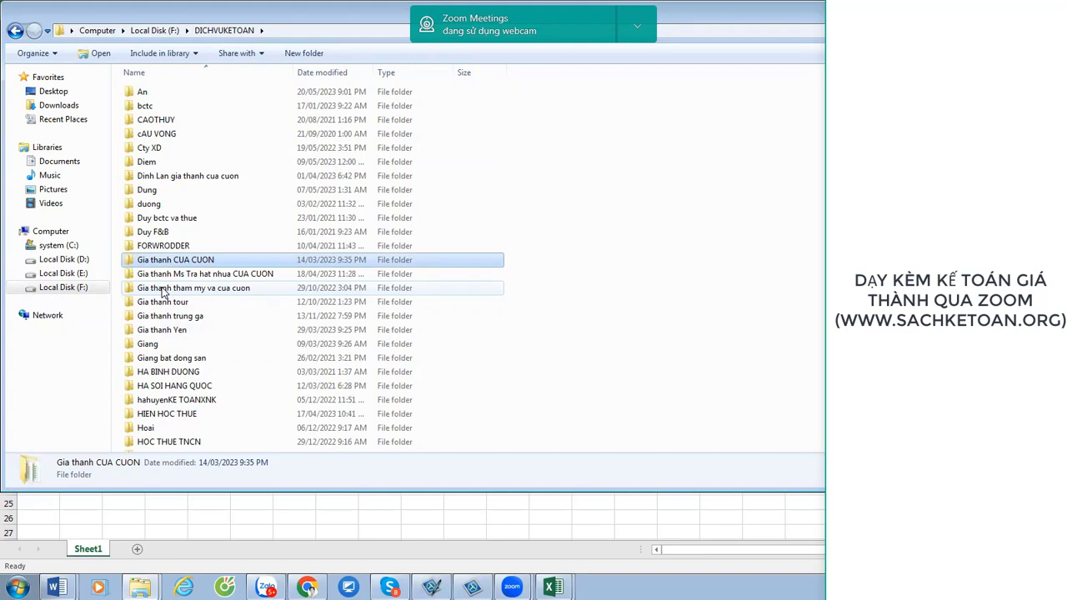
key("Down")
key("Down")
key("Down")
key("Down")
key("Down")
key("Down")
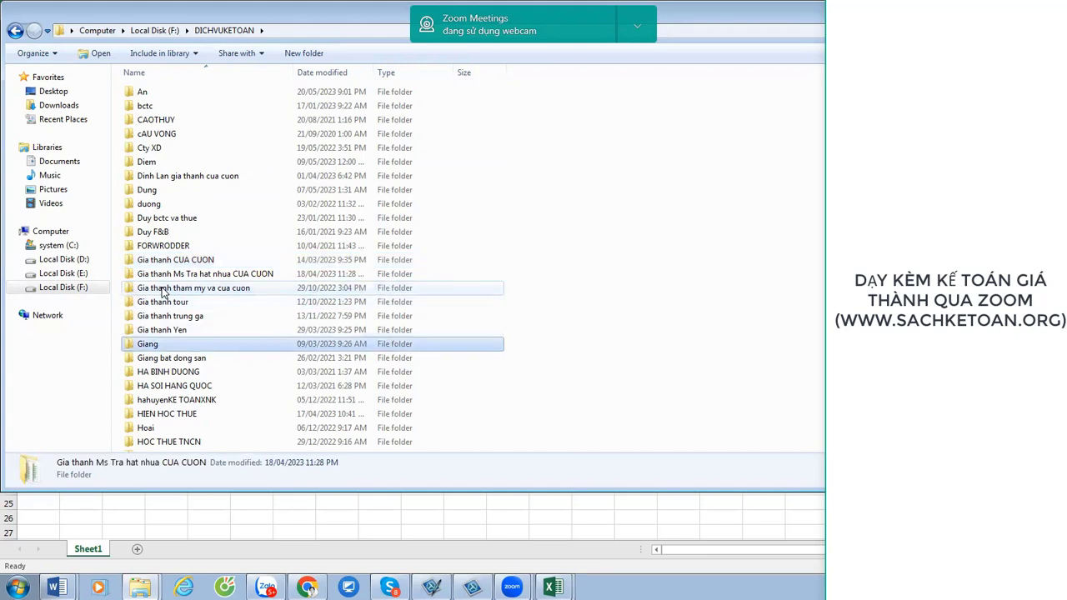
key("Return")
Look for the costing workbook in the "Gia thanh CUA CUON" subfolder and among the parent folder's items starting with G.
key("g")
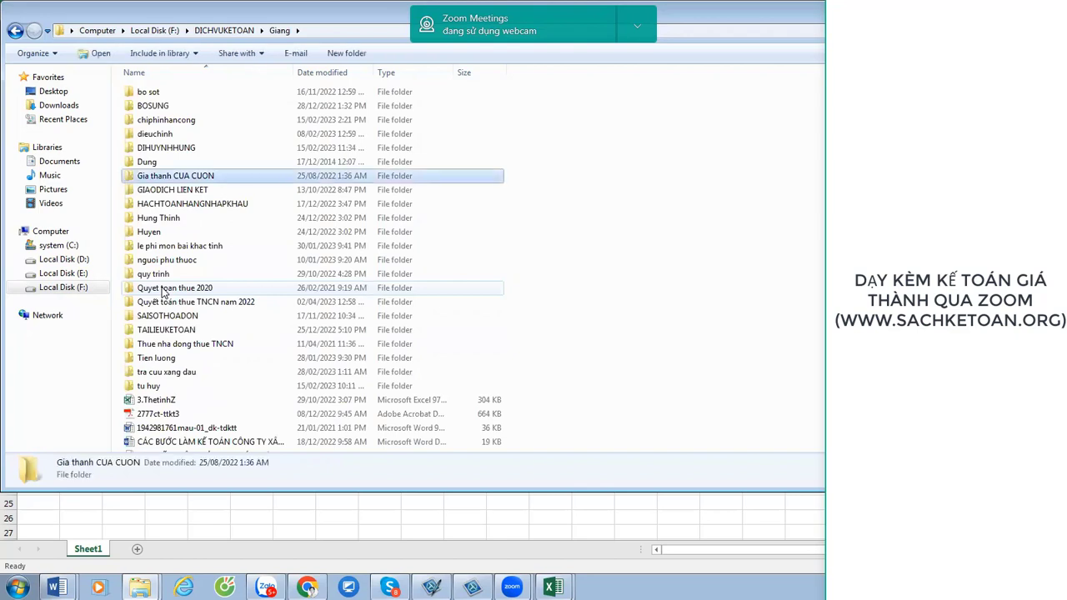
key("Return")
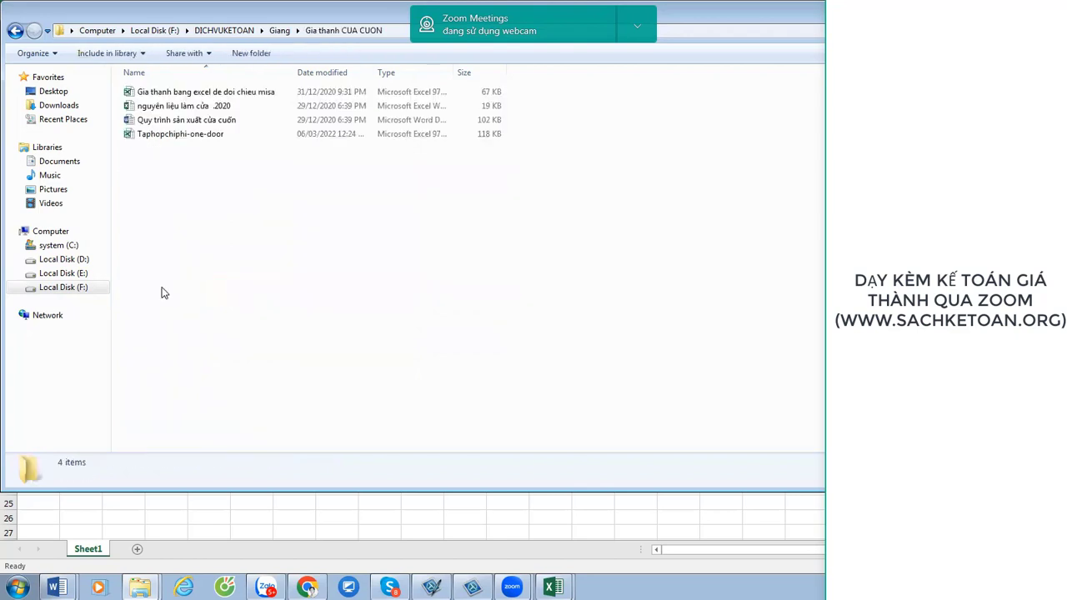
key("n")
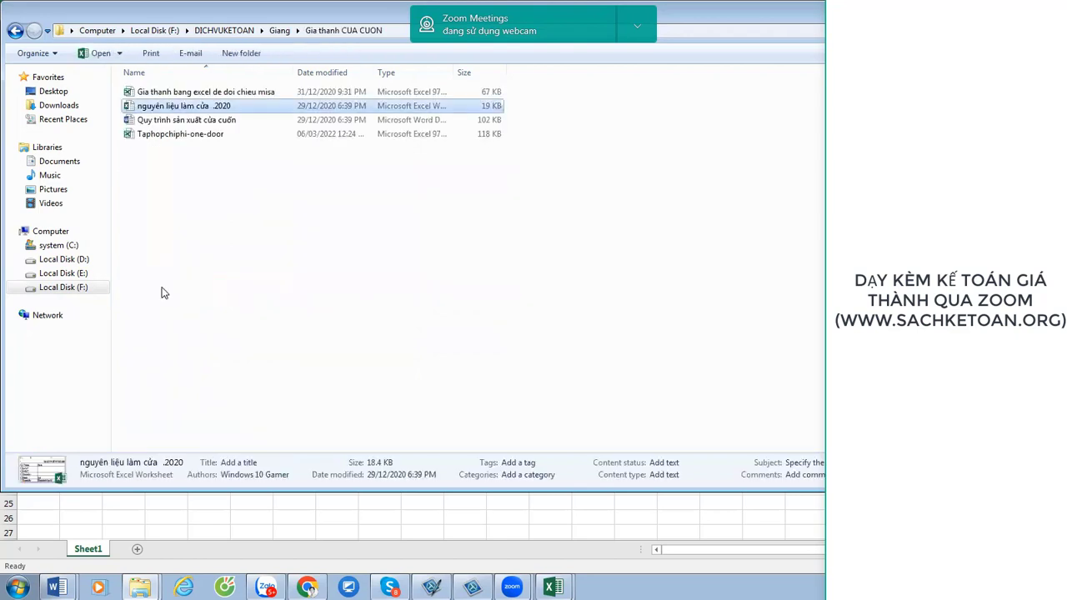
key("BackSpace")
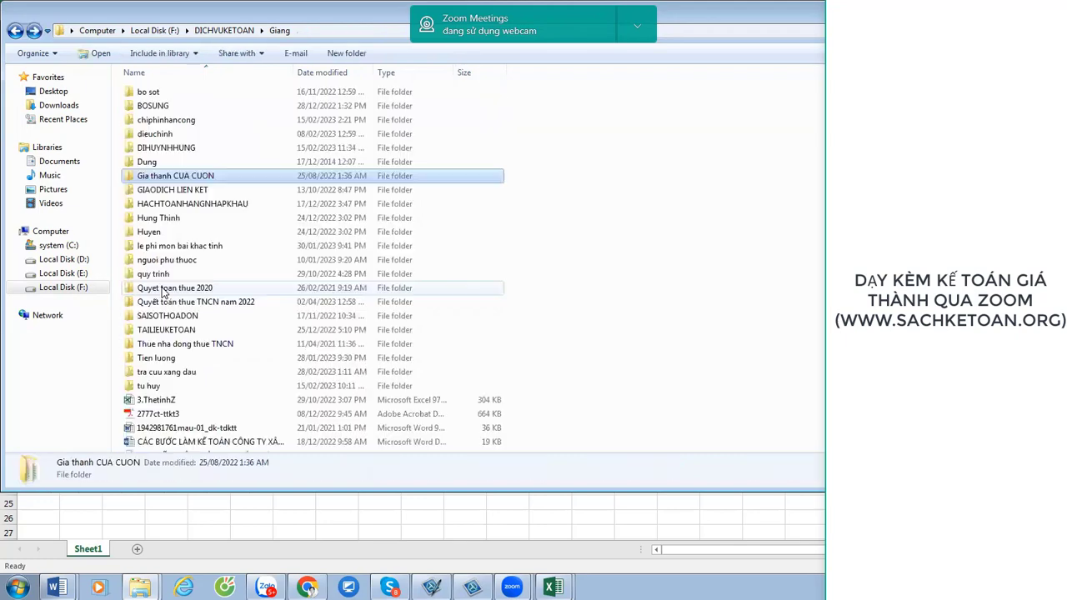
key("g")
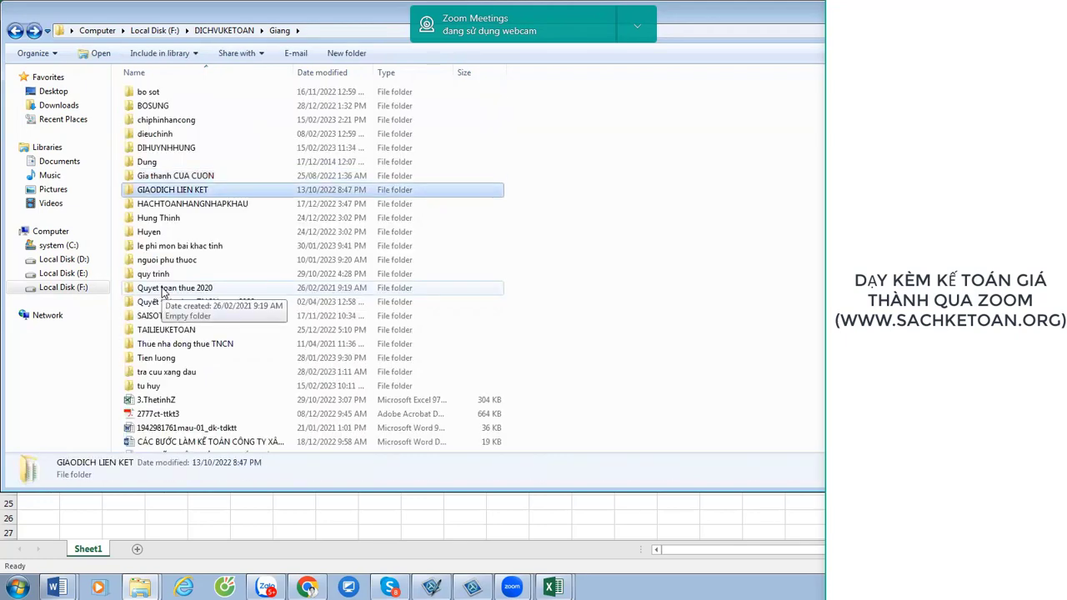
key("g")
key("g")
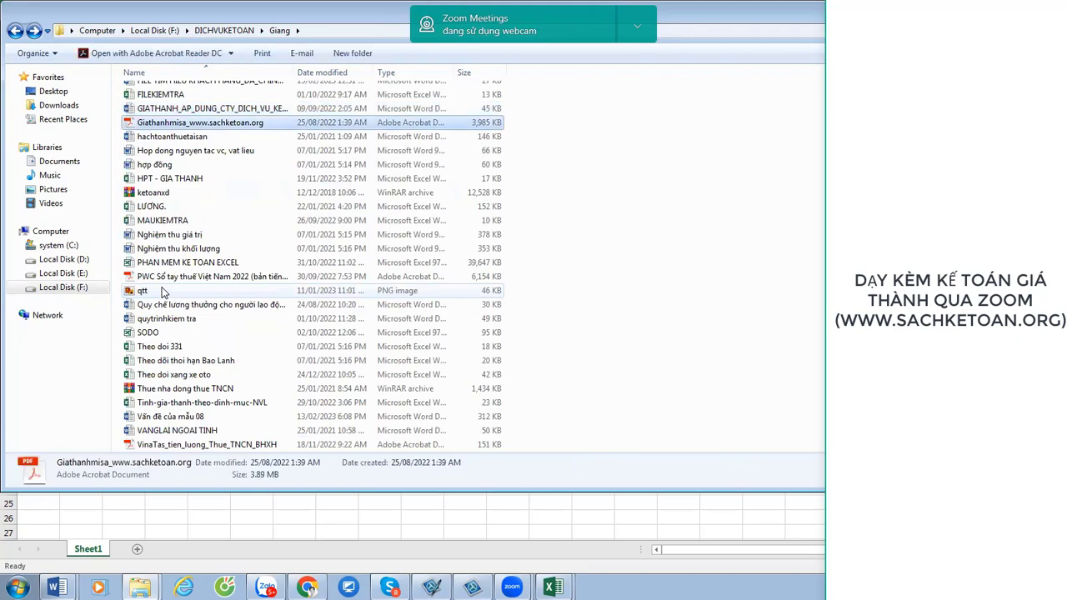
key("g")
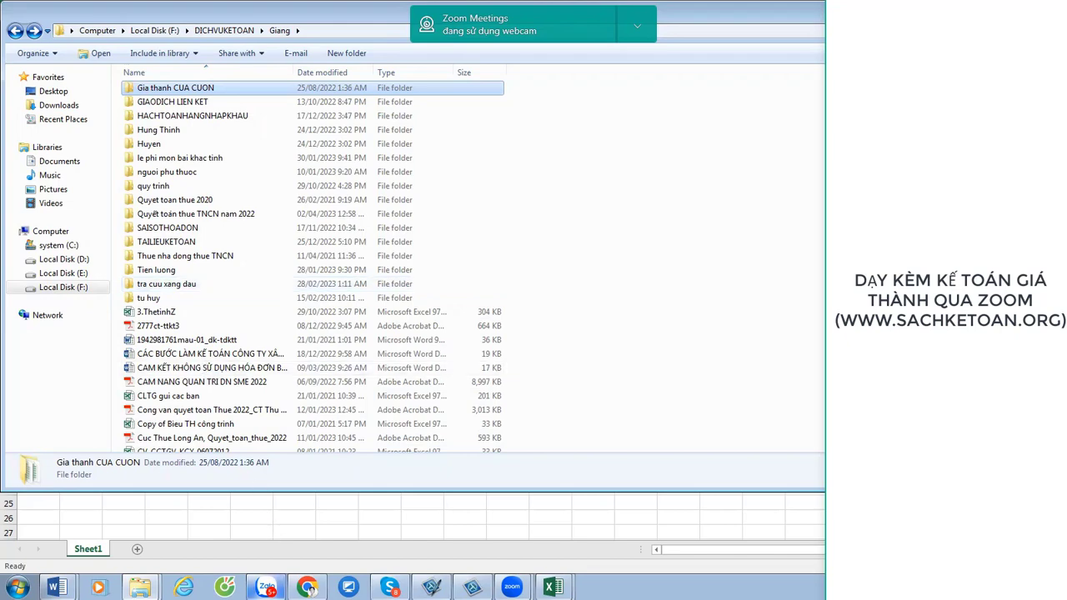
Switch to Zalo, search for the contact by first name and open that contact's chat.
left_click(266, 588)
left_click(174, 41)
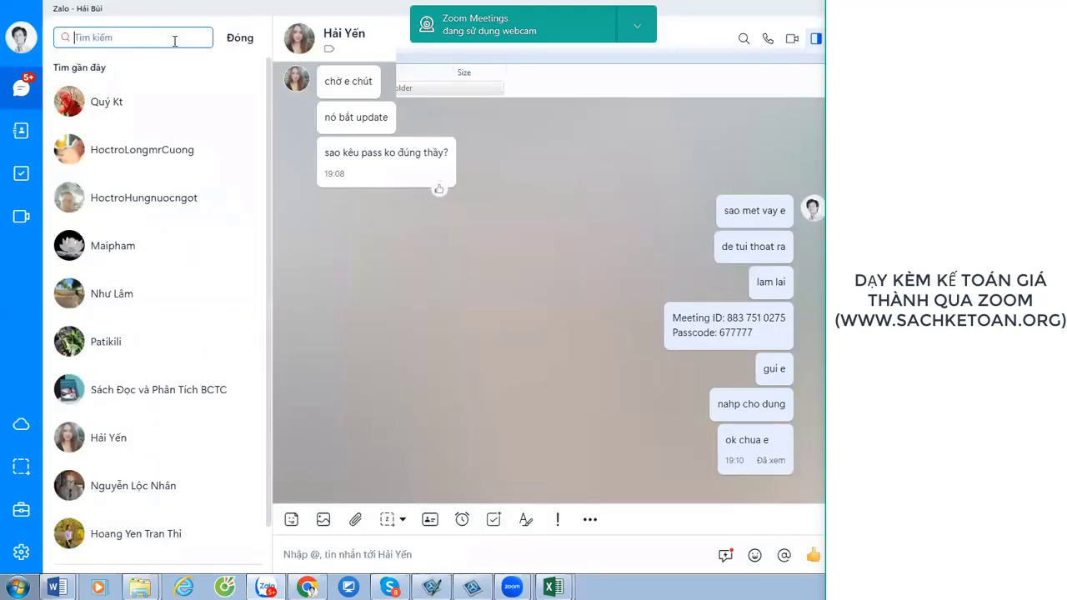
type("giang")
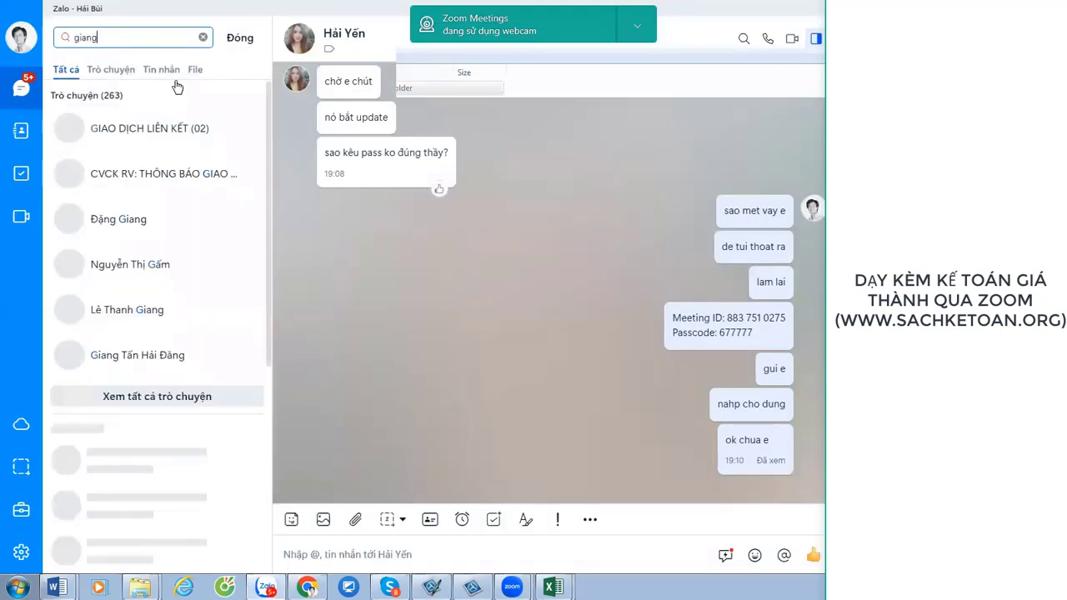
left_click(145, 125)
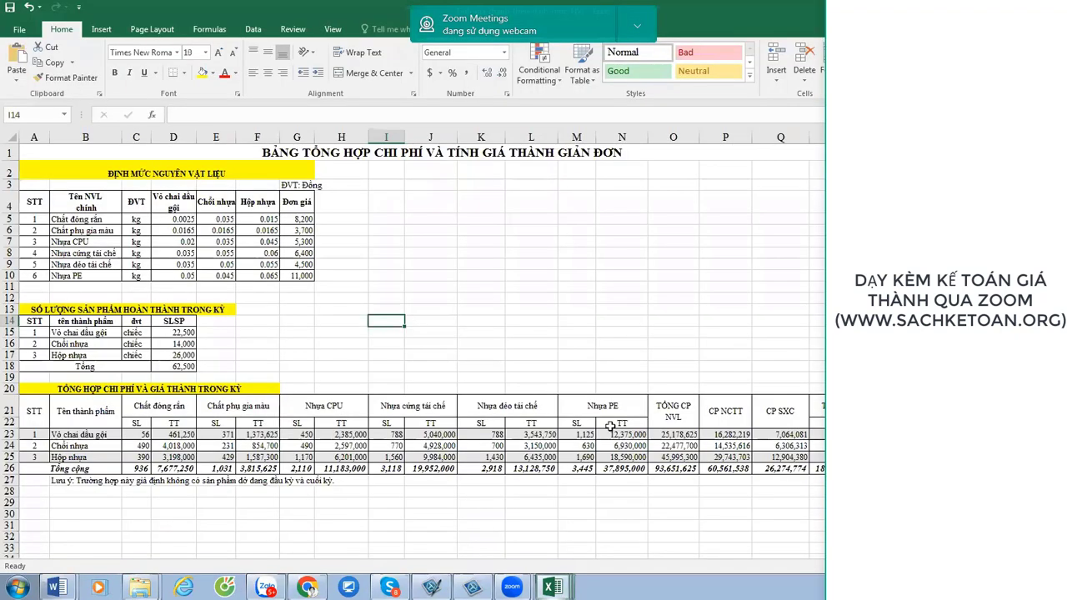
Start saving the costing workbook under a new location and browse to the DICHVUKETOAN folder on Local Disk (F:).
key("F12")
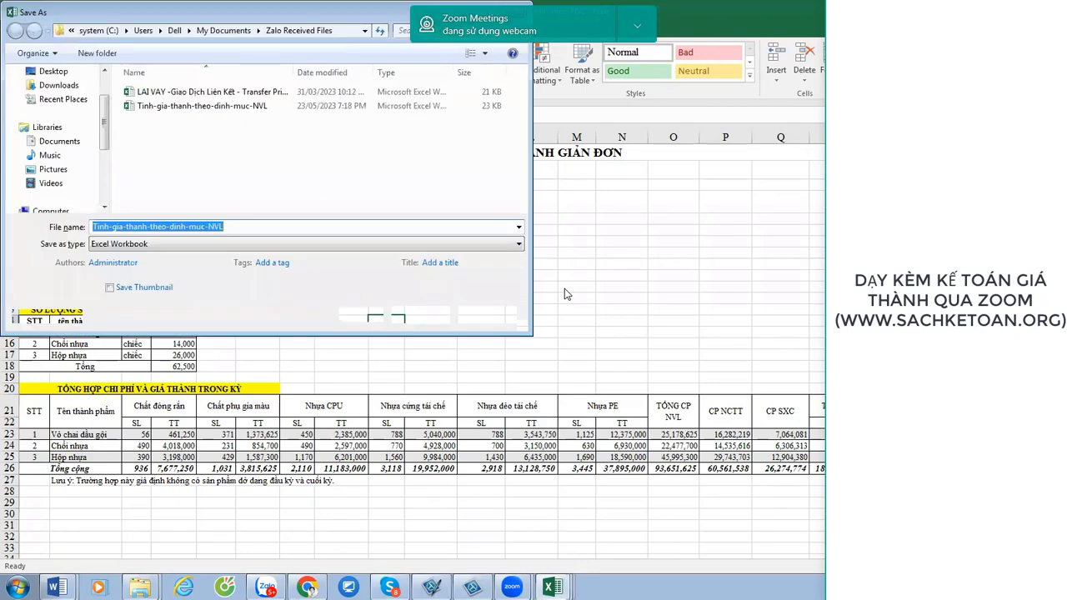
left_click(481, 321)
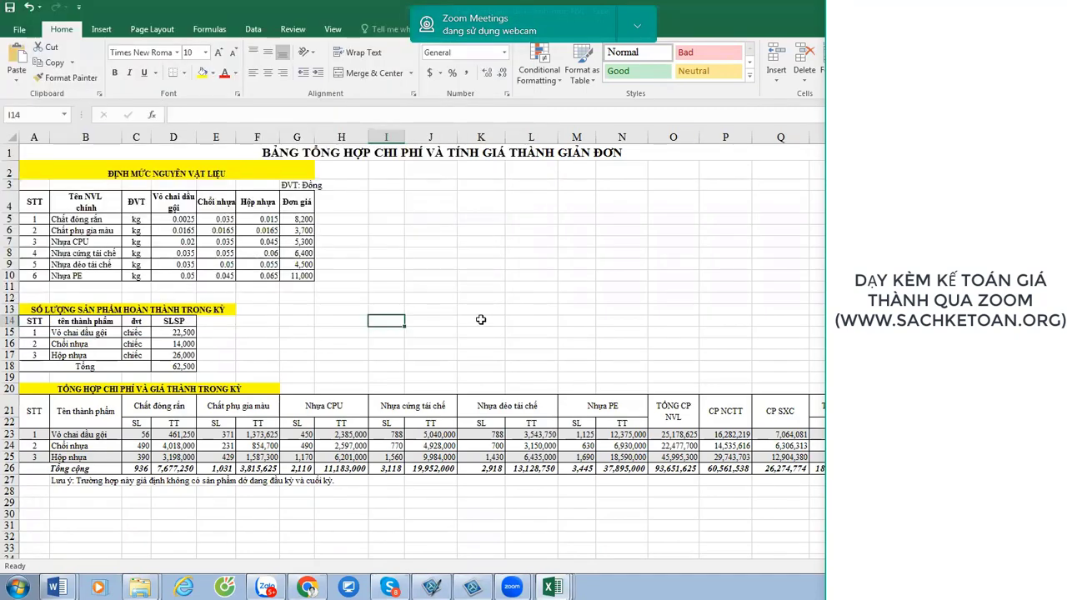
key("F12")
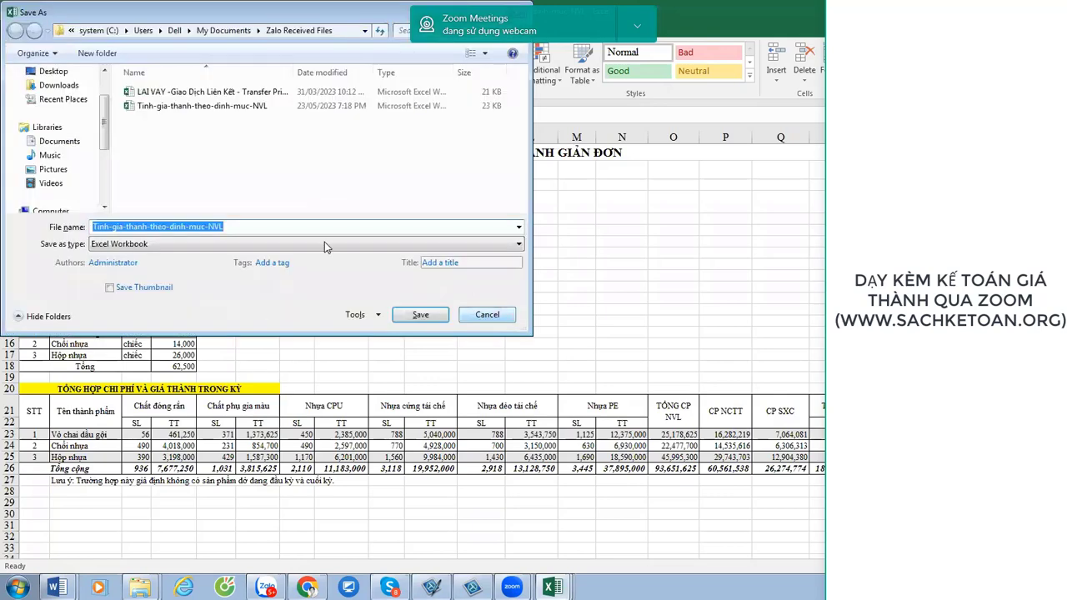
scroll(84, 166, "down", 3)
left_click(63, 155)
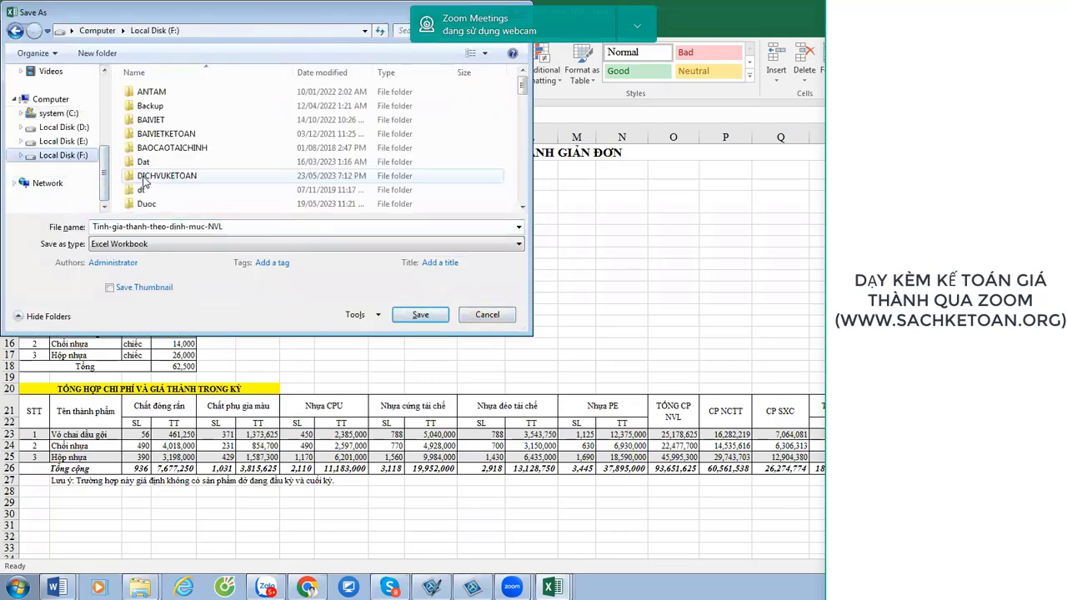
left_click(146, 179)
double_click(146, 177)
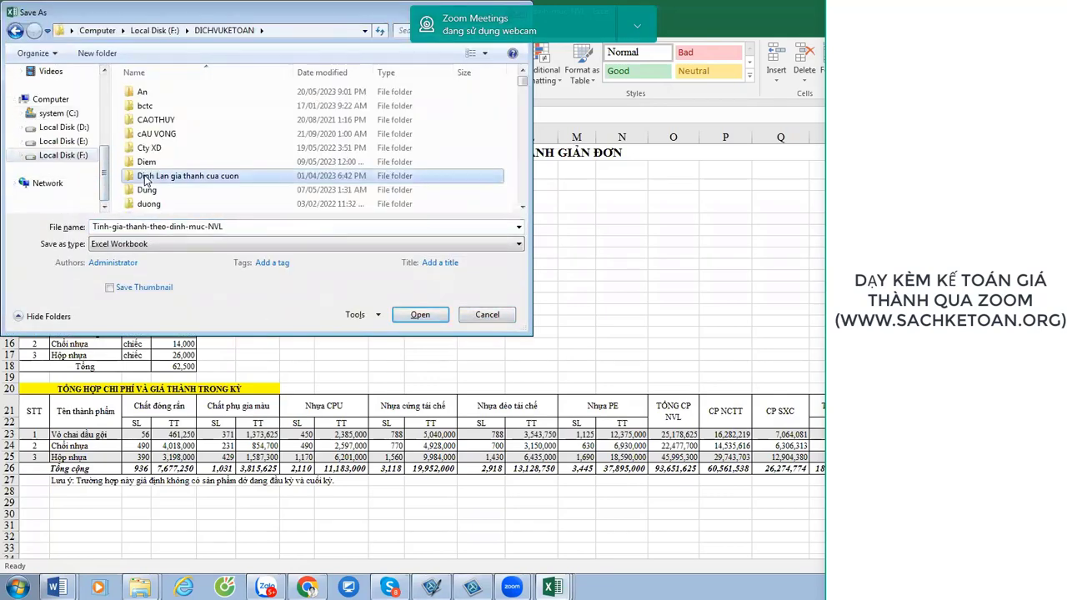
Save the workbook as Tinh-gia-thanh-theo-dinh-muc-NVL in the student's own folder within DICHVUKETOAN.
key("m")
key("m")
key("m")
key("m")
key("m")
key("m")
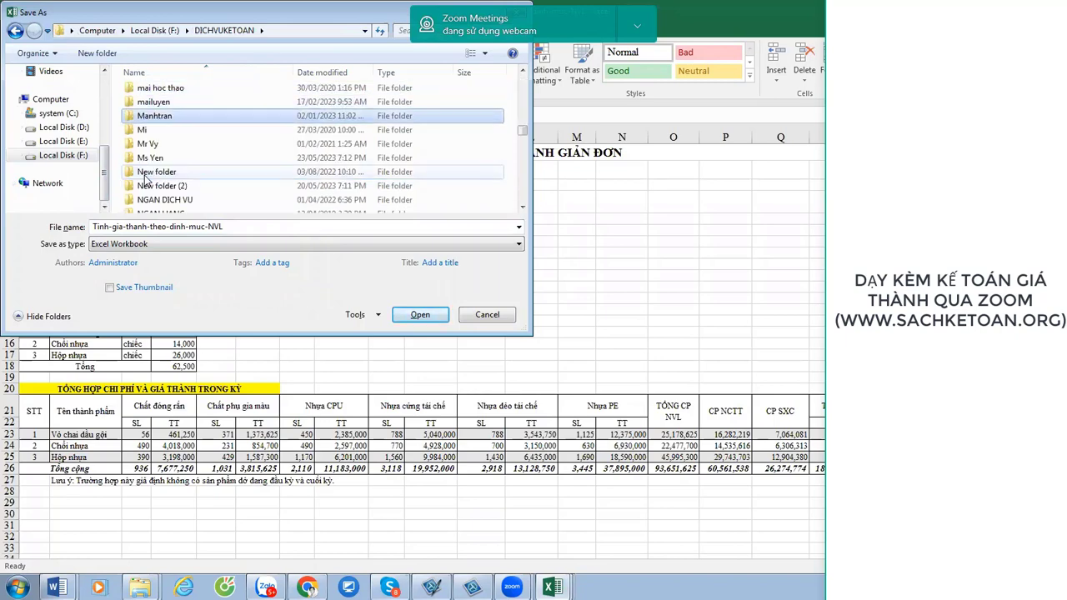
key("Return")
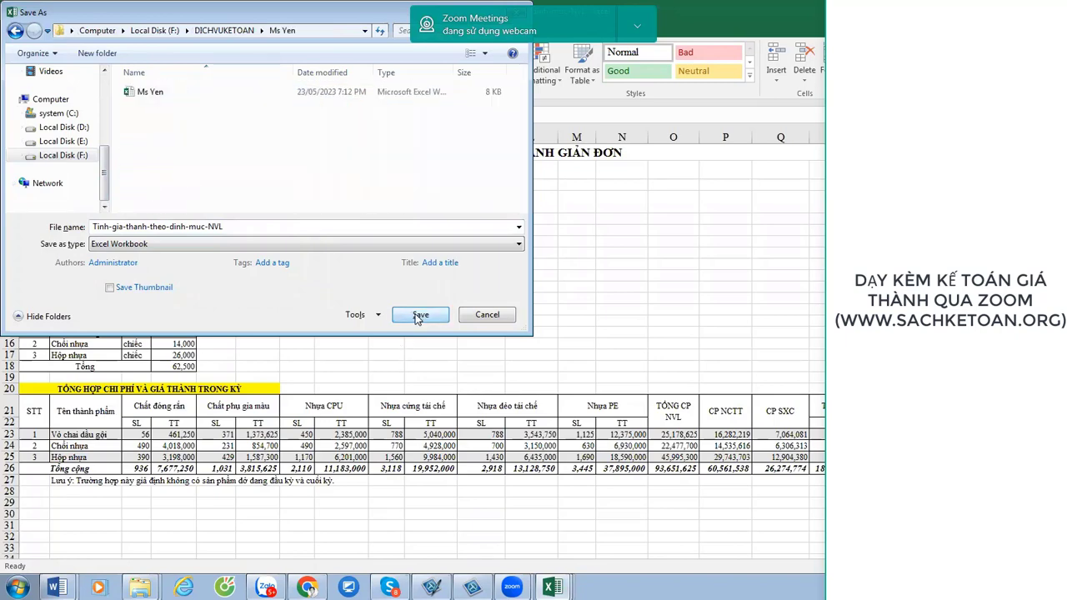
left_click(420, 315)
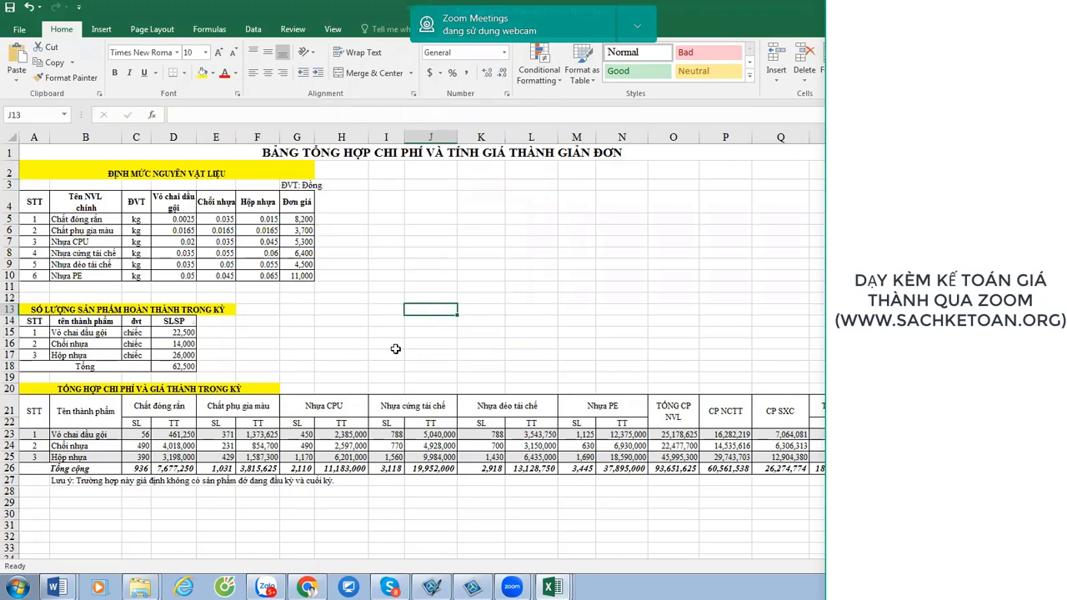
Enlarge the costing worksheet and return to its title in cell A1.
scroll(398, 349, "up", 3)
left_click(551, 248)
key("Left")
key("Left")
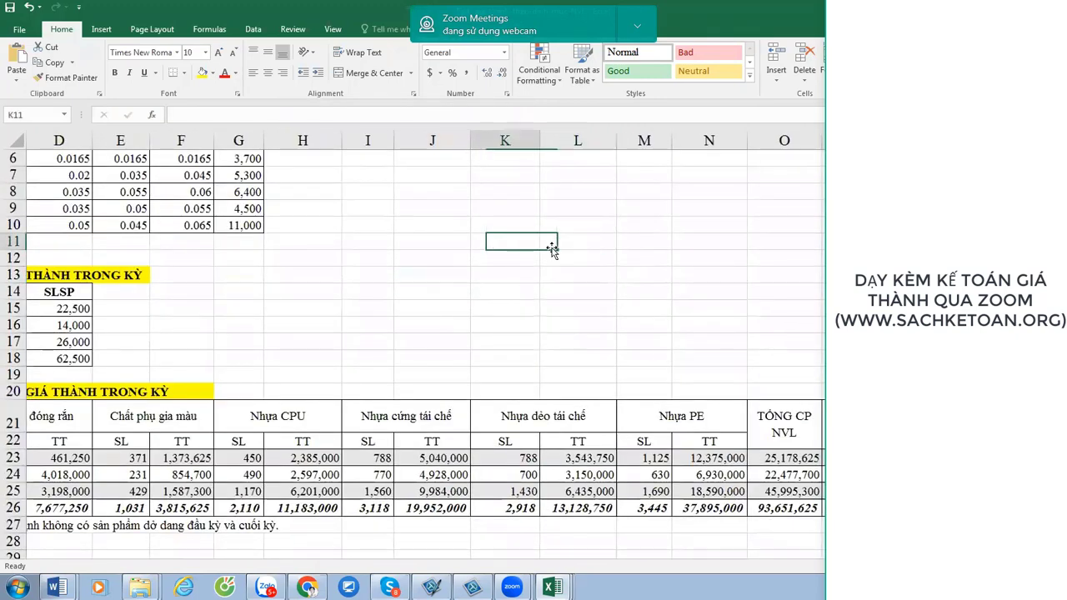
key("Home")
key("Up")
key("Up")
key("Up")
key("Up")
key("Up")
key("Up")
key("Up")
key("Up")
key("Up")
key("Up")
key("Up")
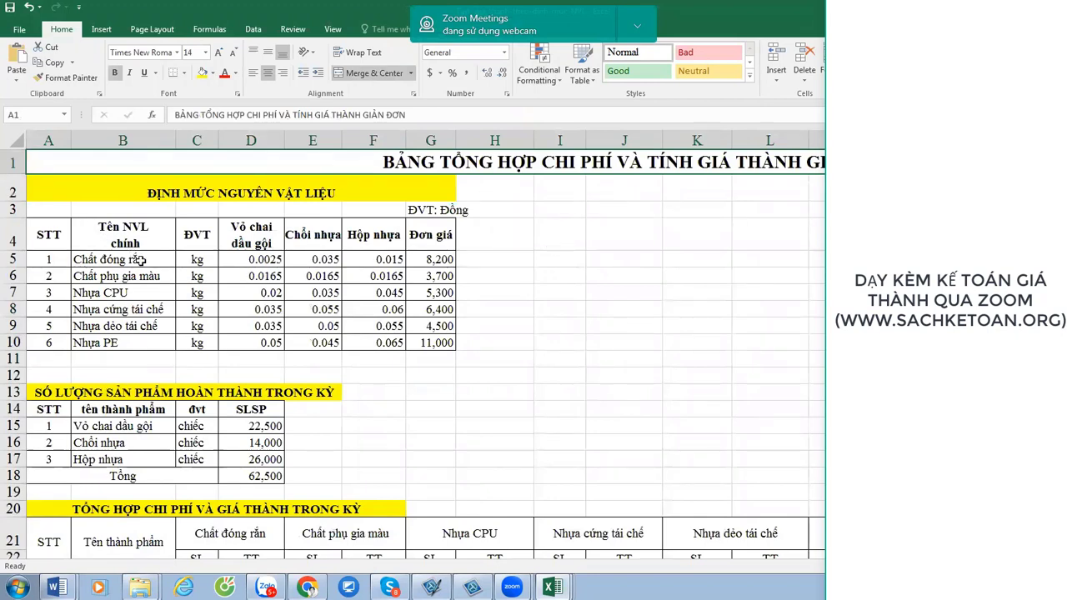
Switch to Zalo, search for the student by name and open the first matching chat.
left_click(266, 588)
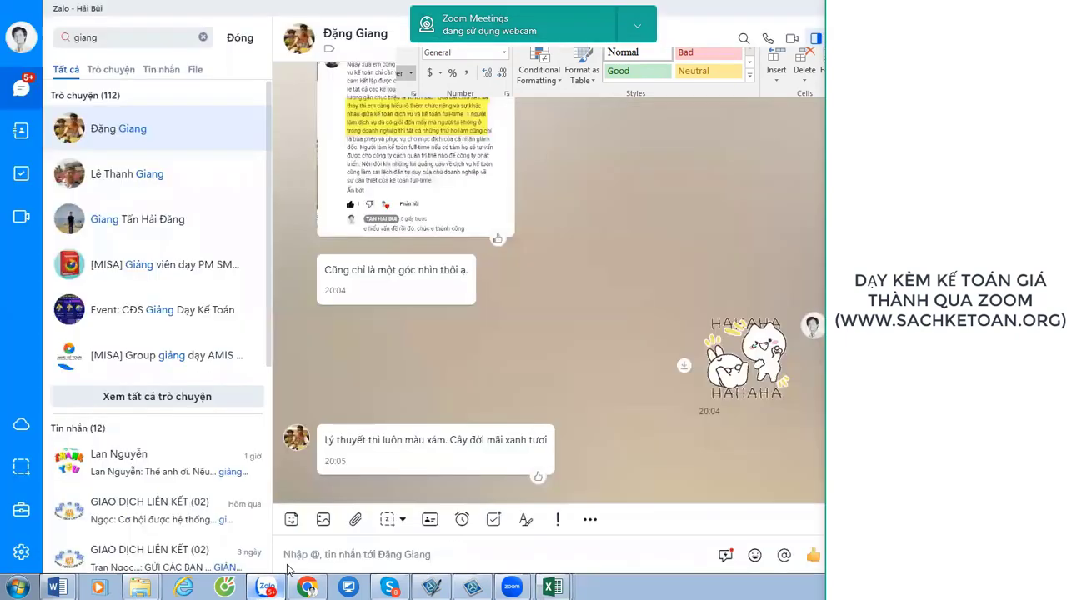
left_click(24, 93)
scroll(159, 208, "down", 10)
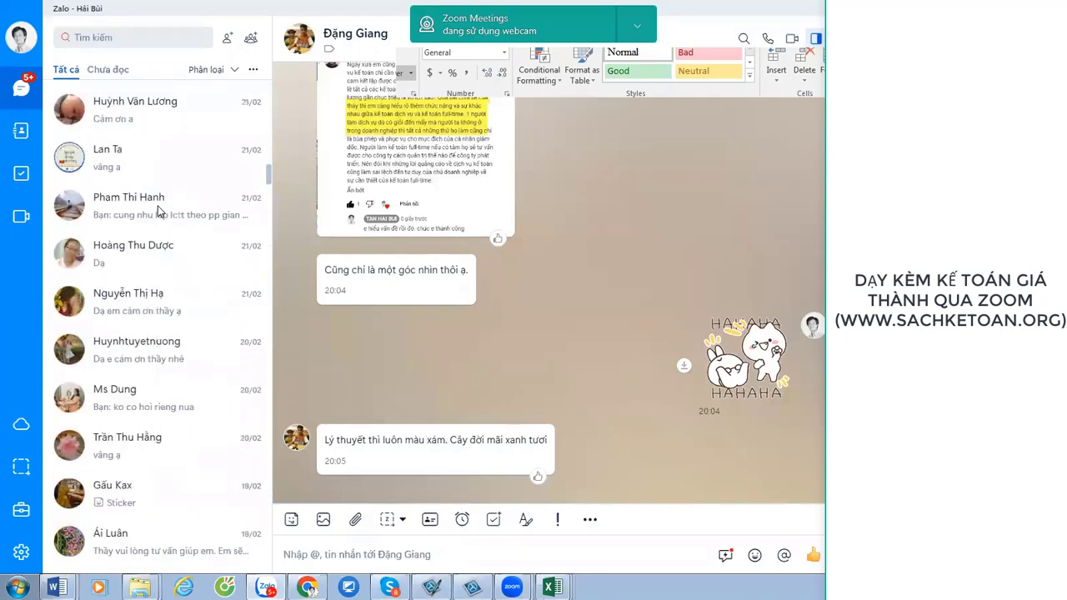
left_click(138, 35)
type("h")
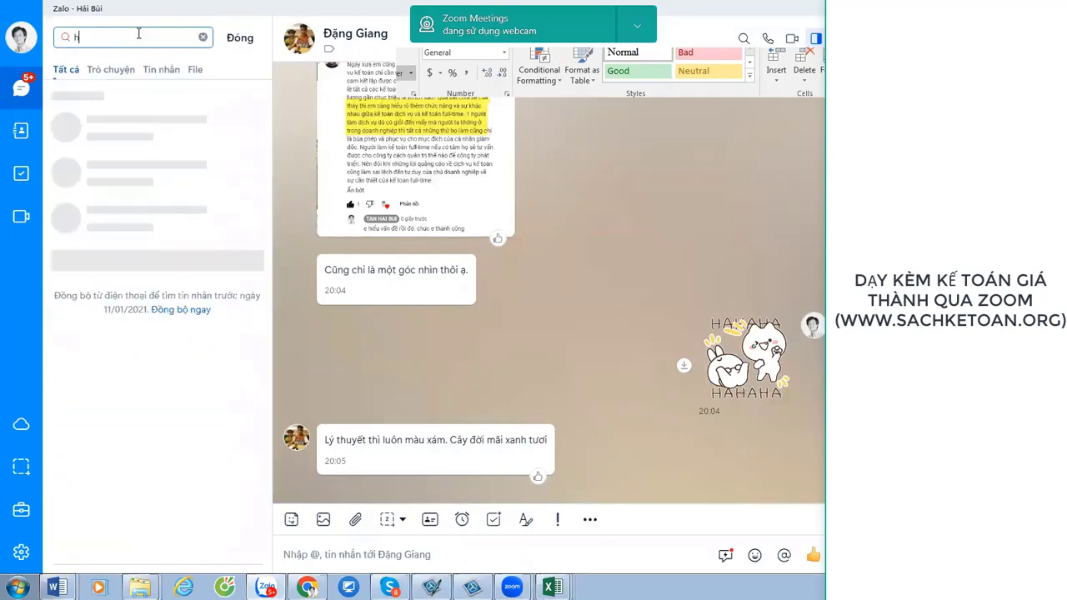
type("ai yen")
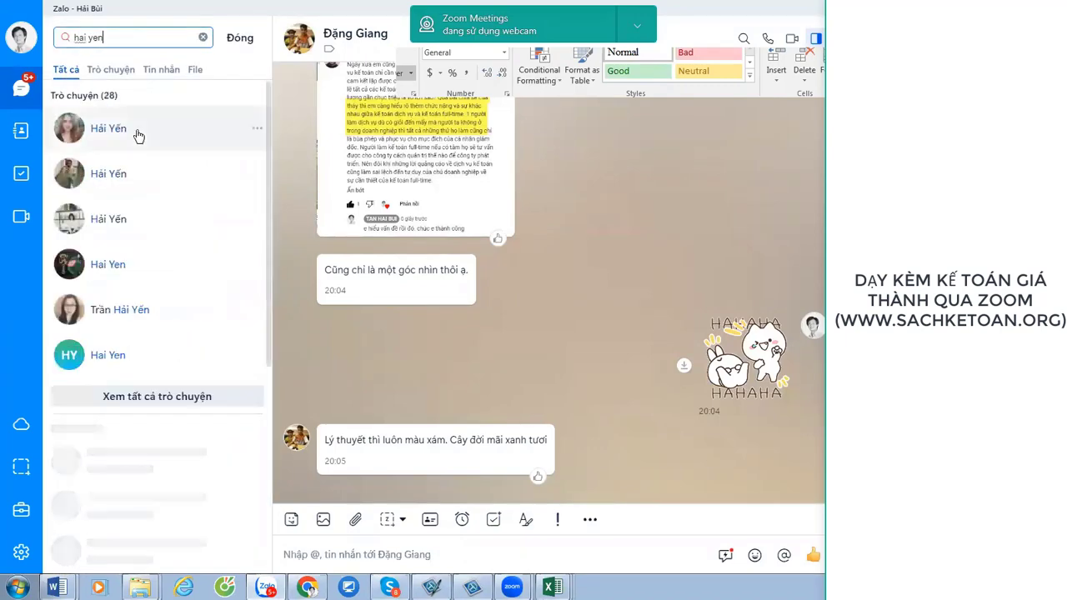
left_click(148, 133)
Start attaching a file to the student's chat and browse to the DICHVUKETOAN folder on Local Disk (F:).
left_click(357, 520)
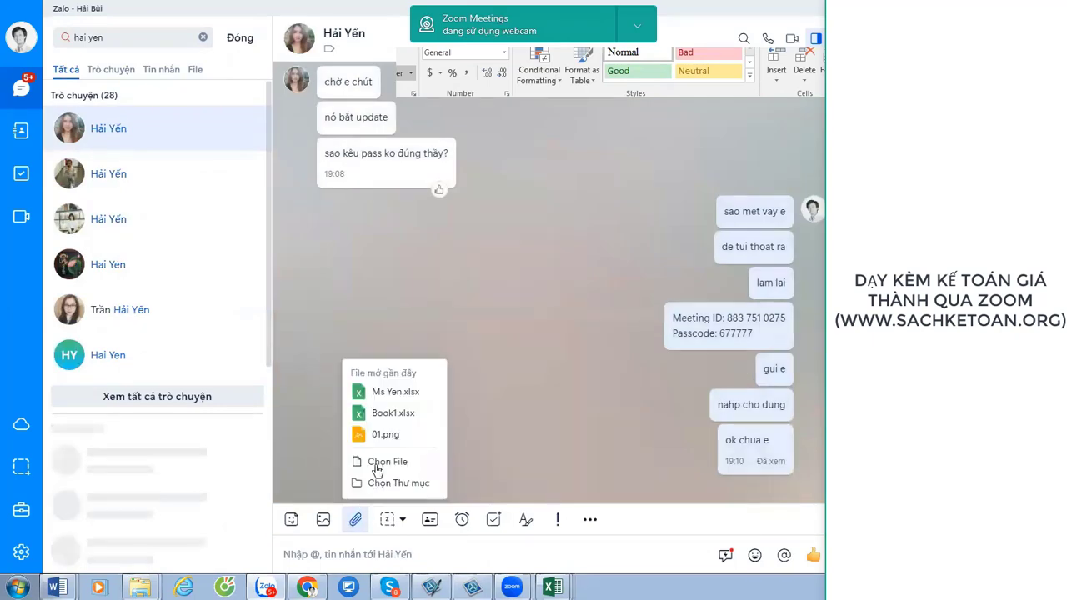
left_click(378, 462)
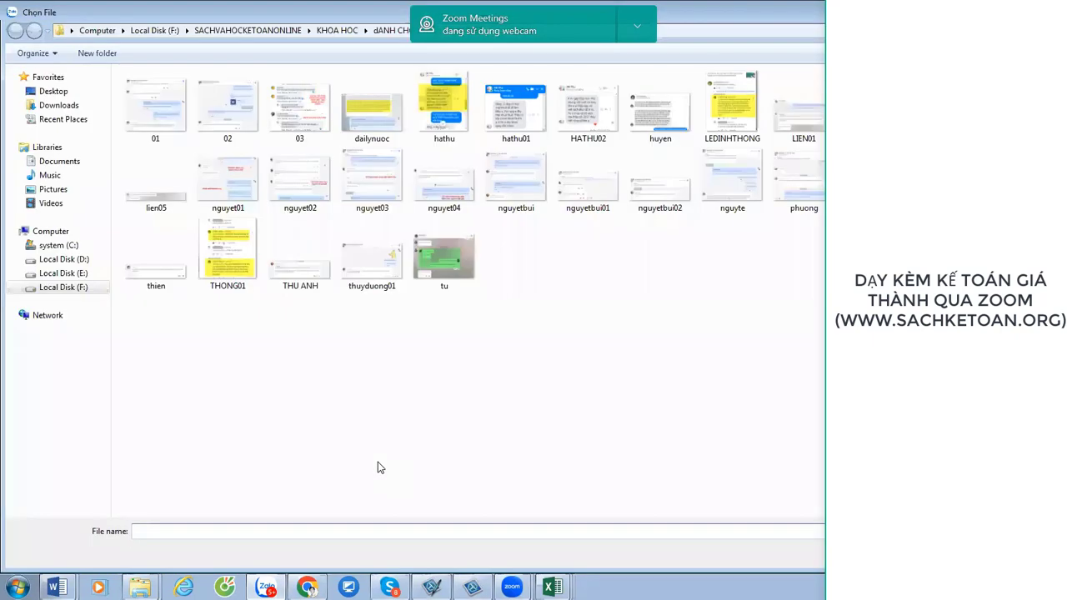
left_click(78, 288)
left_click(191, 259)
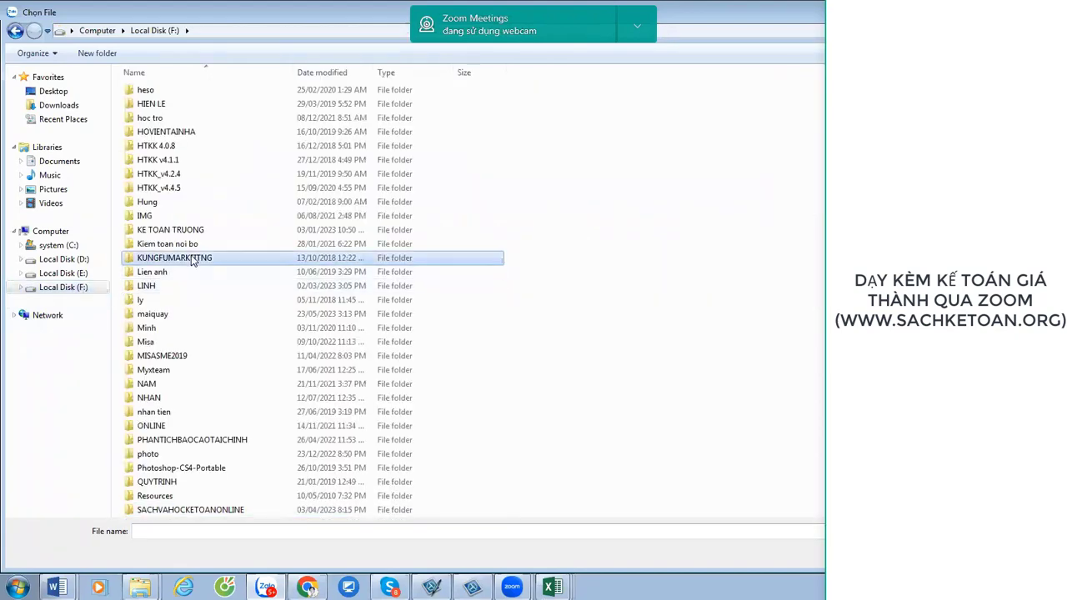
key("d")
key("i")
key("Return")
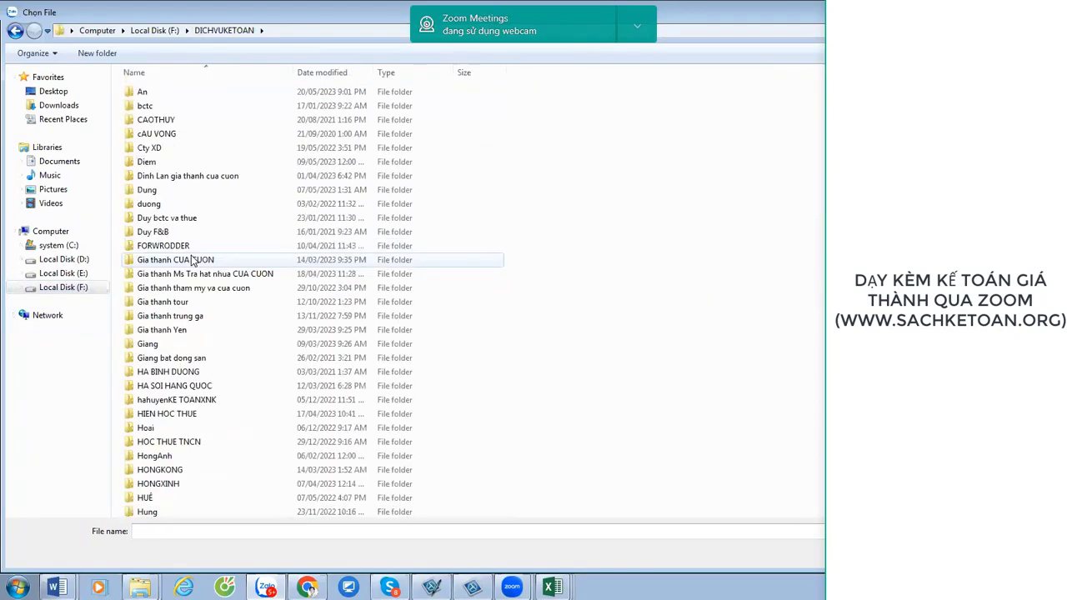
Open the student's own folder and attach the Tinh-gia-thanh-theo-dinh-muc-NVL workbook to the chat.
key("m")
key("Down")
key("Down")
key("Down")
key("Down")
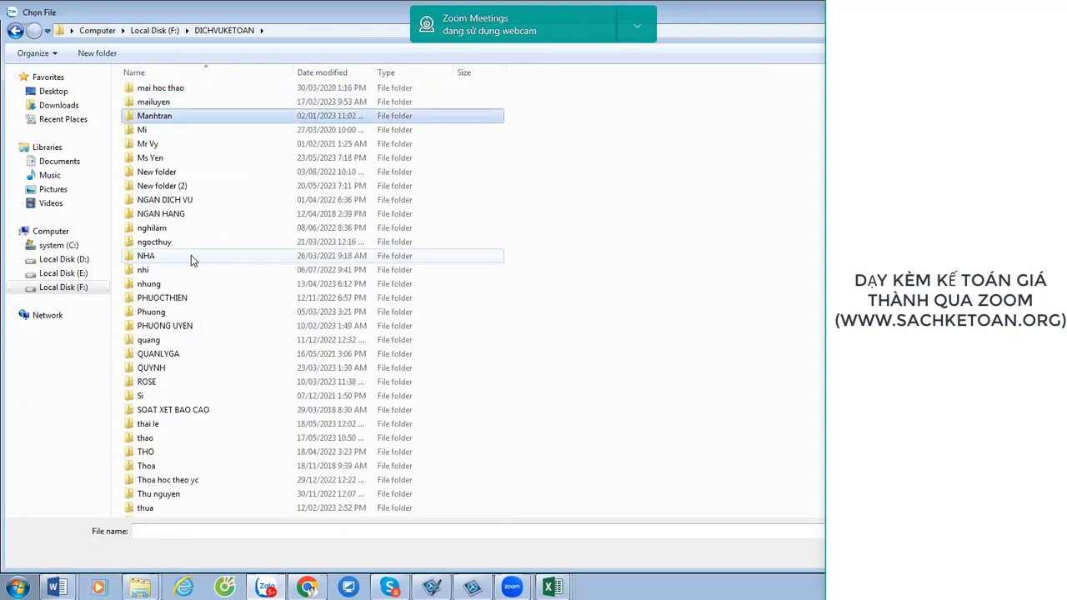
key("Return")
key("Down")
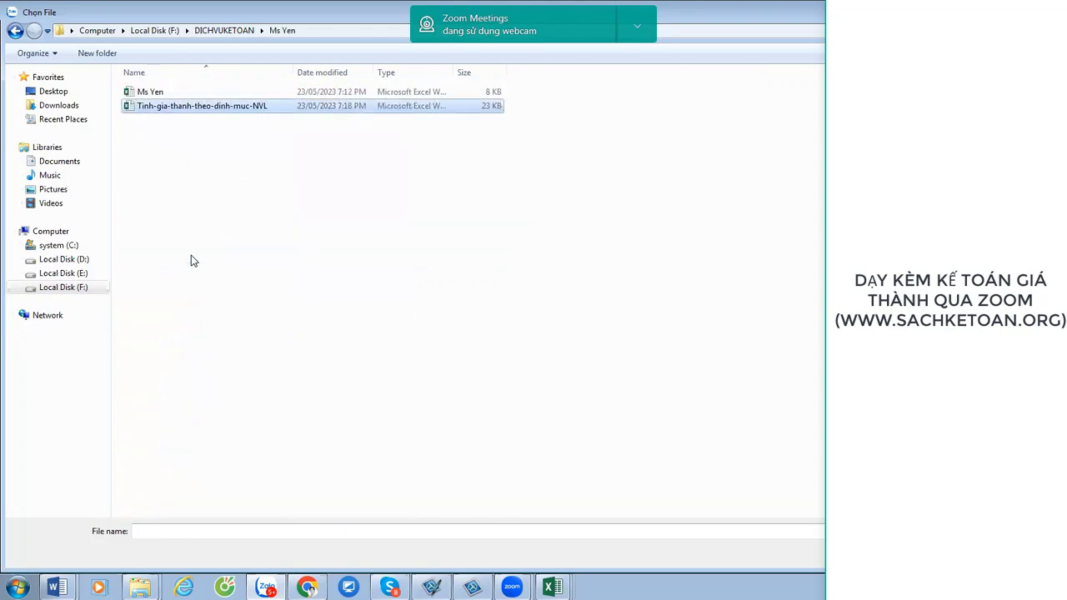
key("Return")
Switch back to the Excel costing workbook and examine the material norms table's title, unit, product and price headings.
key("alt+Tab")
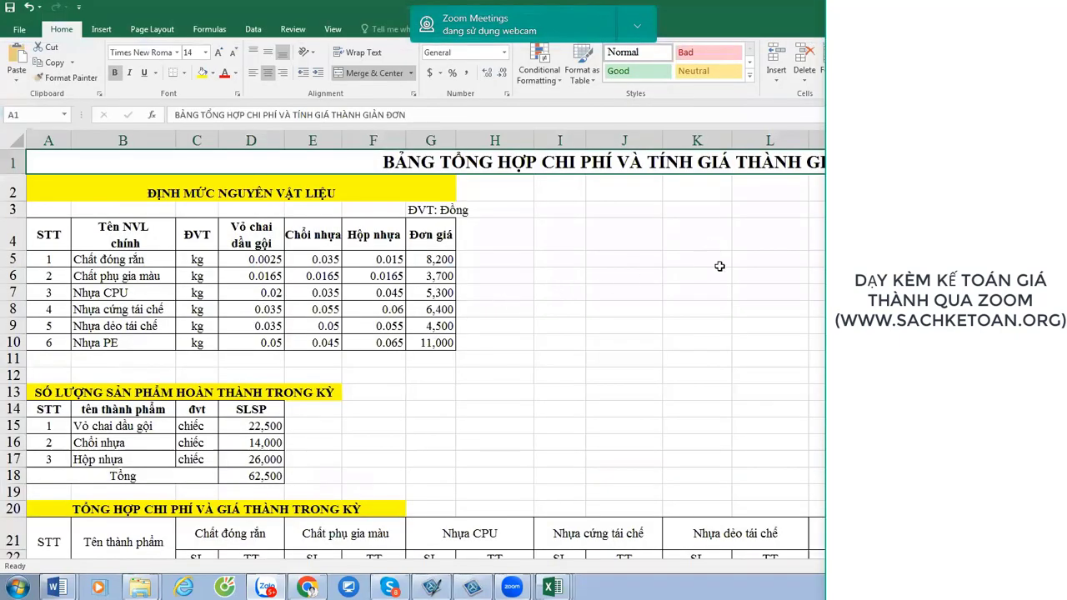
scroll(668, 248, "down", 2, "ctrl")
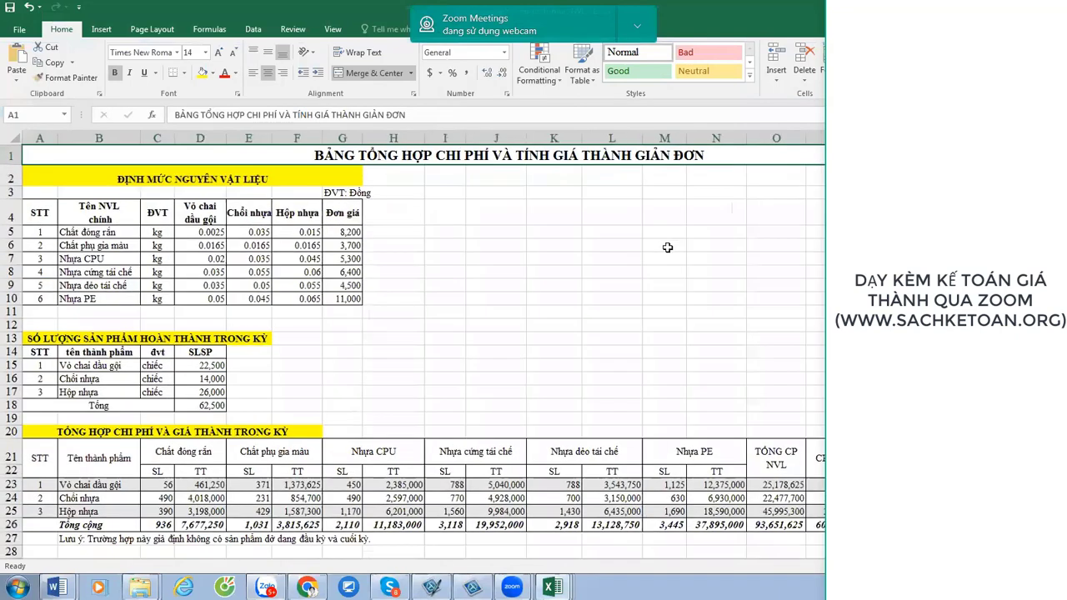
left_click(206, 184)
left_click(120, 235)
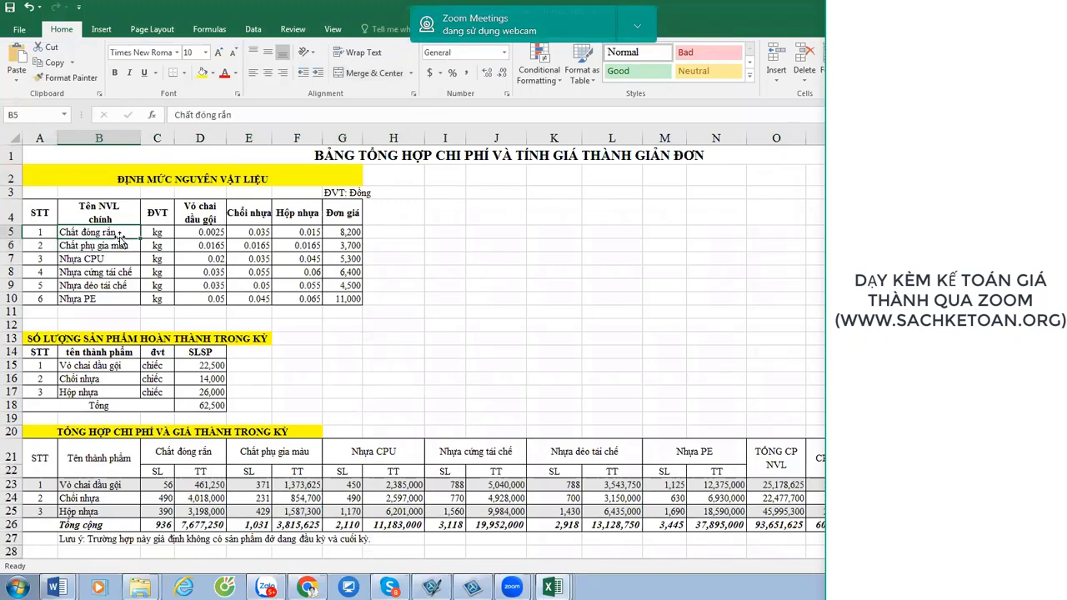
key("Right")
key("Right")
key("Right")
key("Right")
key("Up")
key("Up")
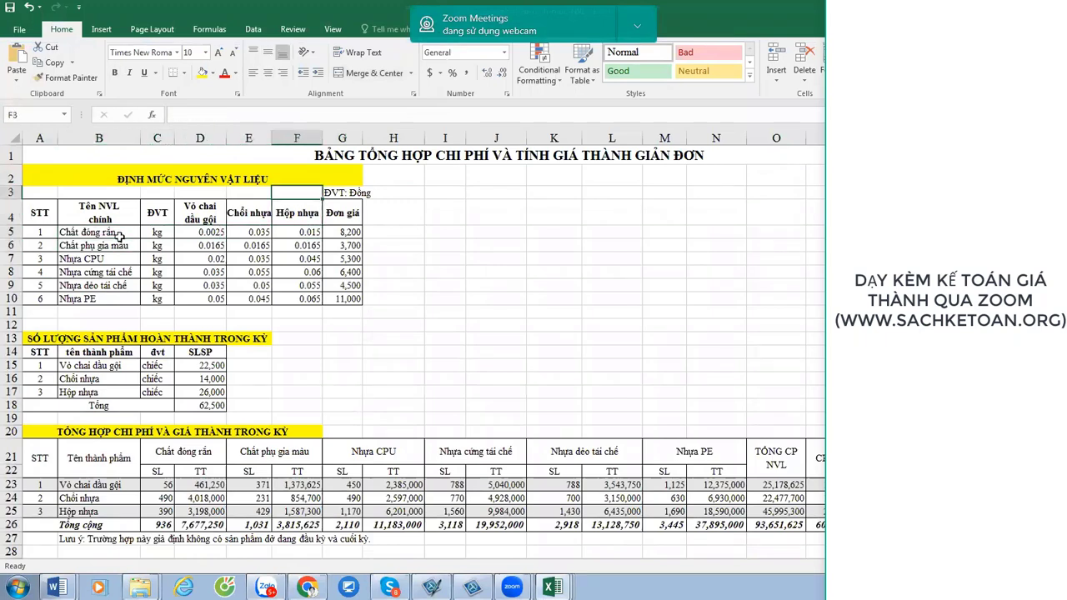
key("Down")
key("Left")
key("Left")
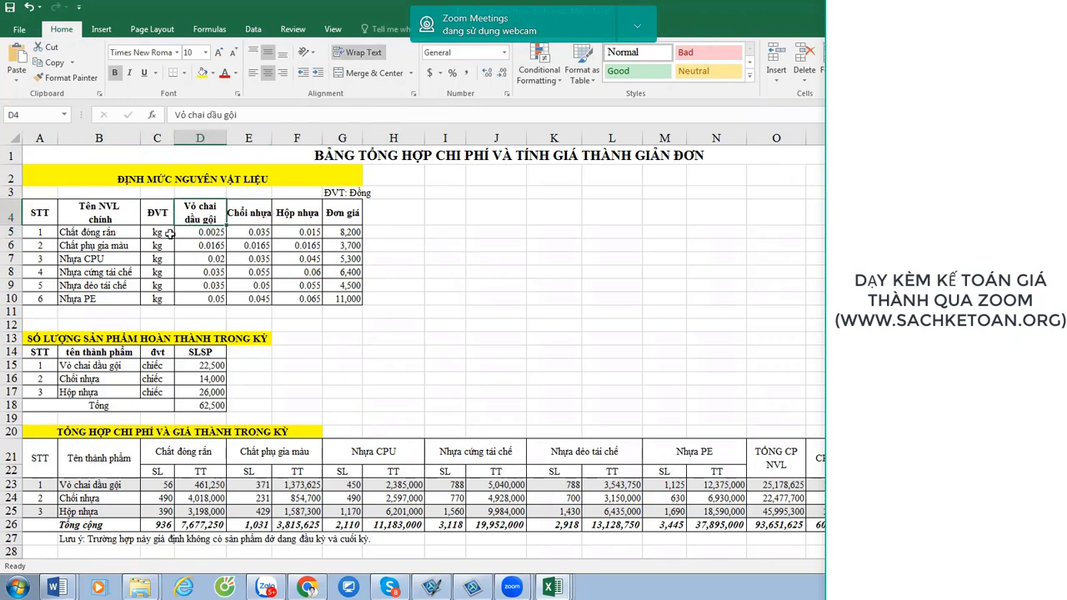
Review the main material names in B5:B10 and the first material's norms for the shampoo bottle and plastic broom.
left_click_drag(103, 236, 108, 299)
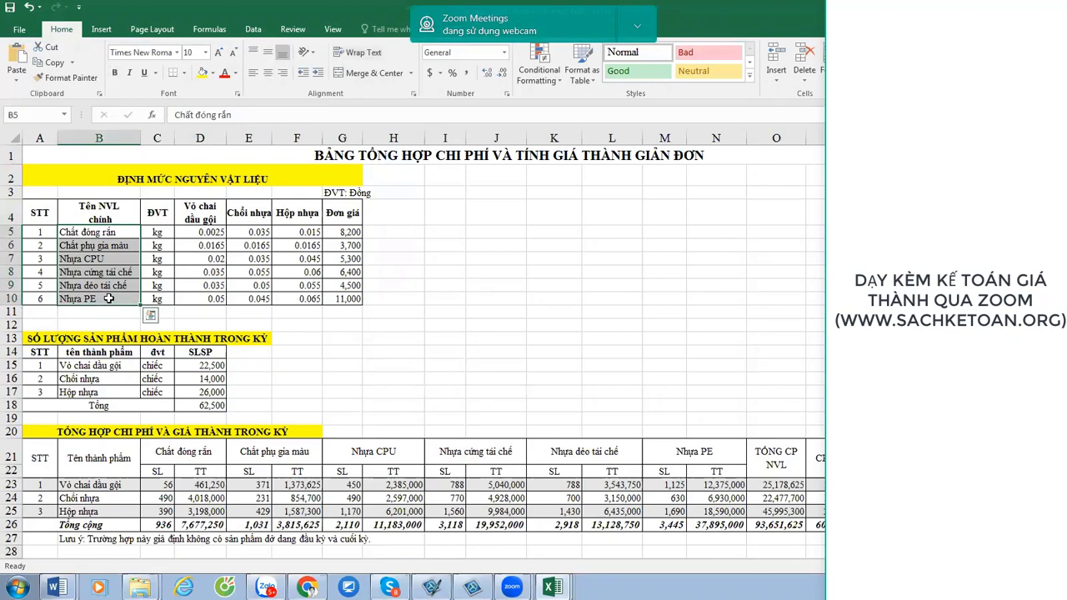
left_click(111, 246)
left_click(103, 272)
left_click(184, 233)
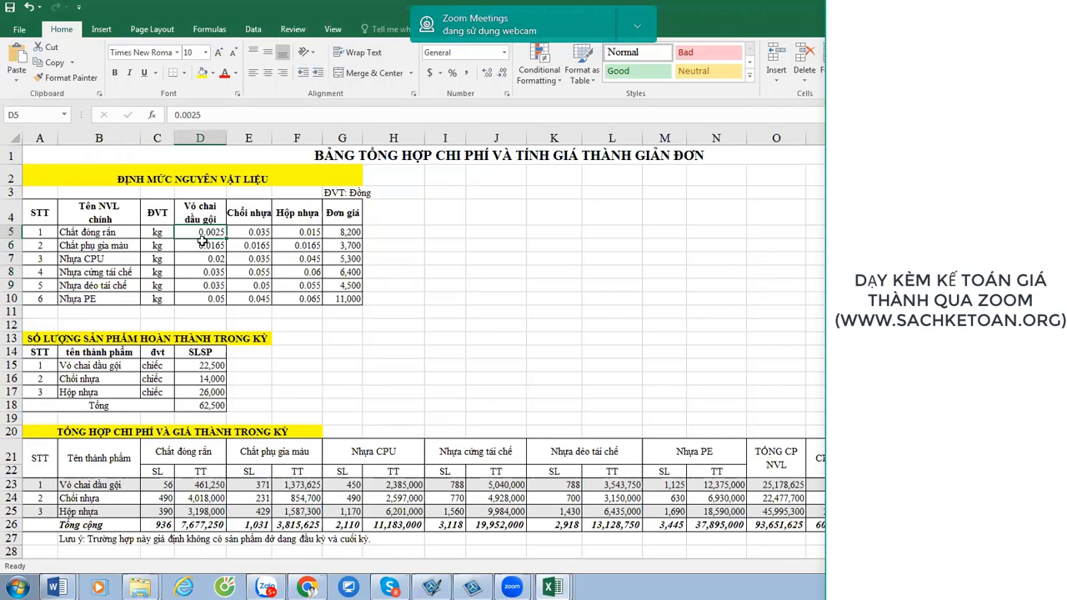
left_click(265, 232)
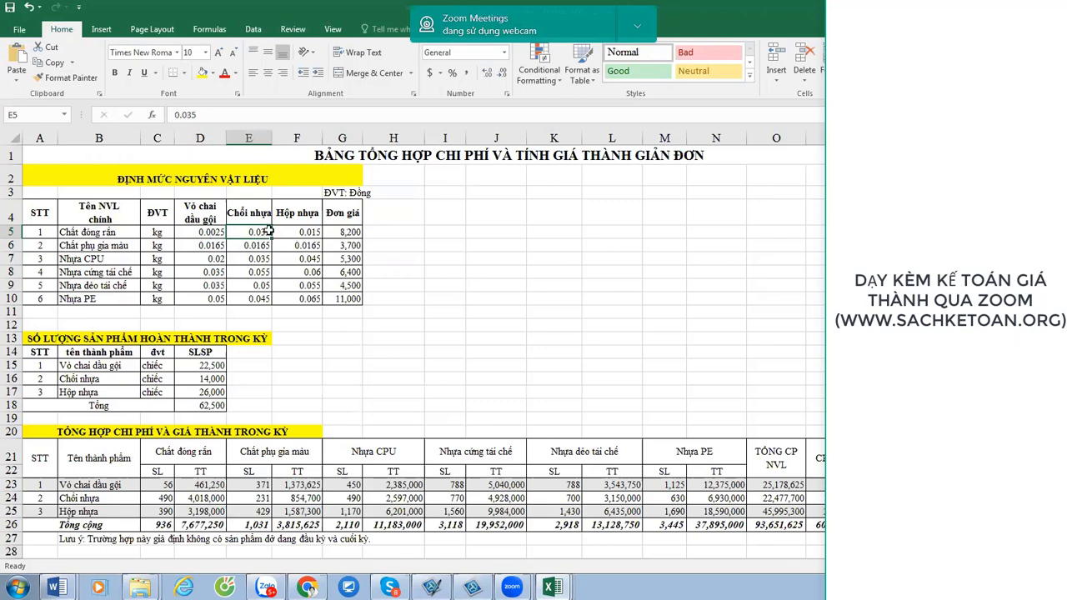
Highlight the three product headings in D4:F4 with yellow fill.
left_click_drag(204, 215, 284, 215)
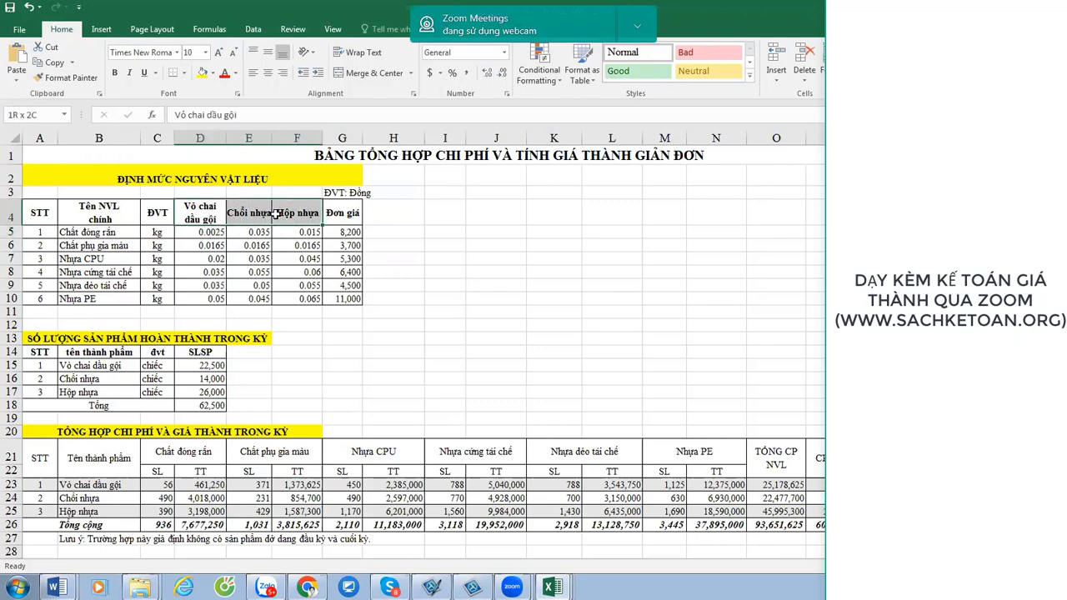
left_click(205, 73)
left_click(442, 214)
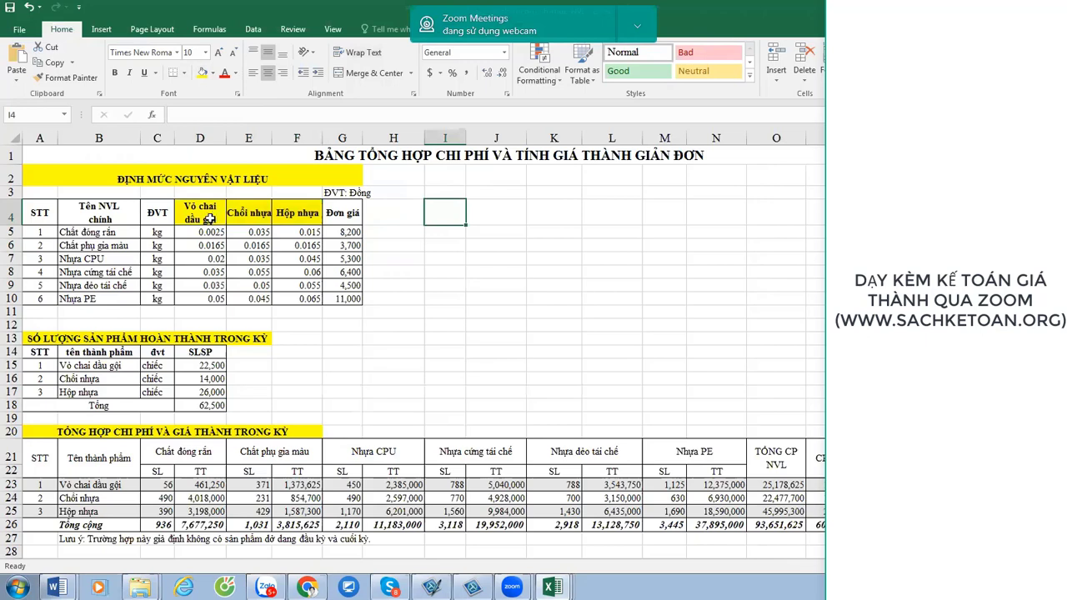
Examine each product's material consumption norms in D5:F10, including the whole norms table with its unit prices.
left_click(208, 218)
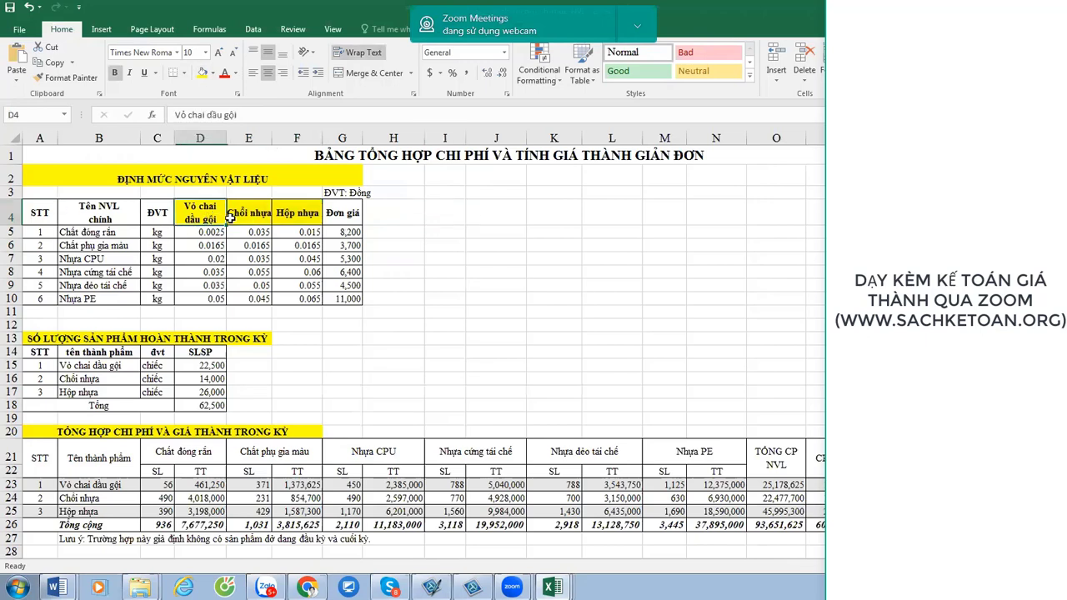
left_click(112, 234)
left_click(200, 232)
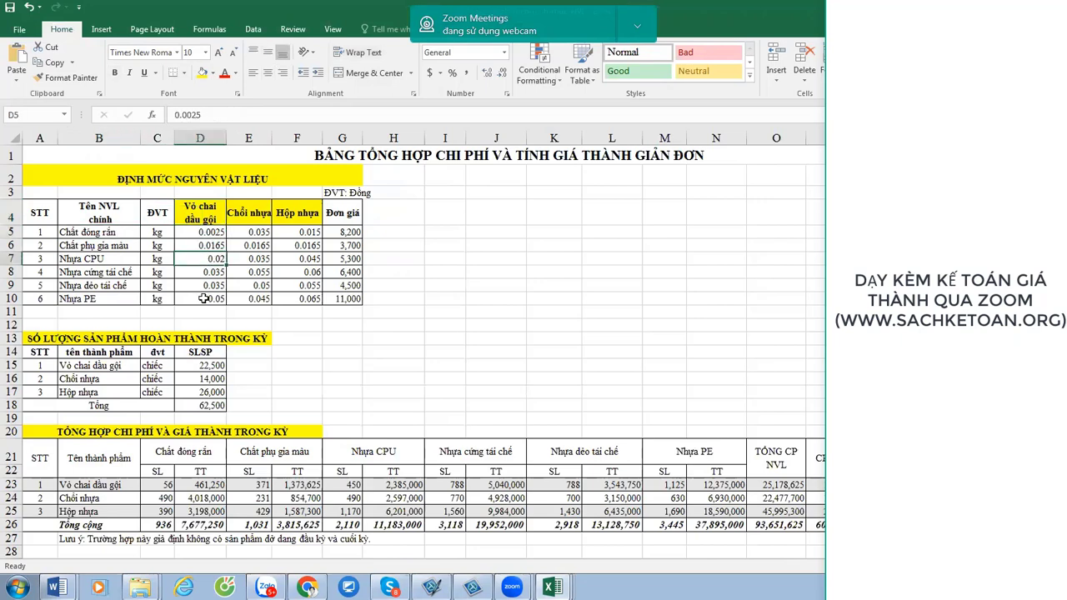
left_click(255, 233)
left_click(257, 297)
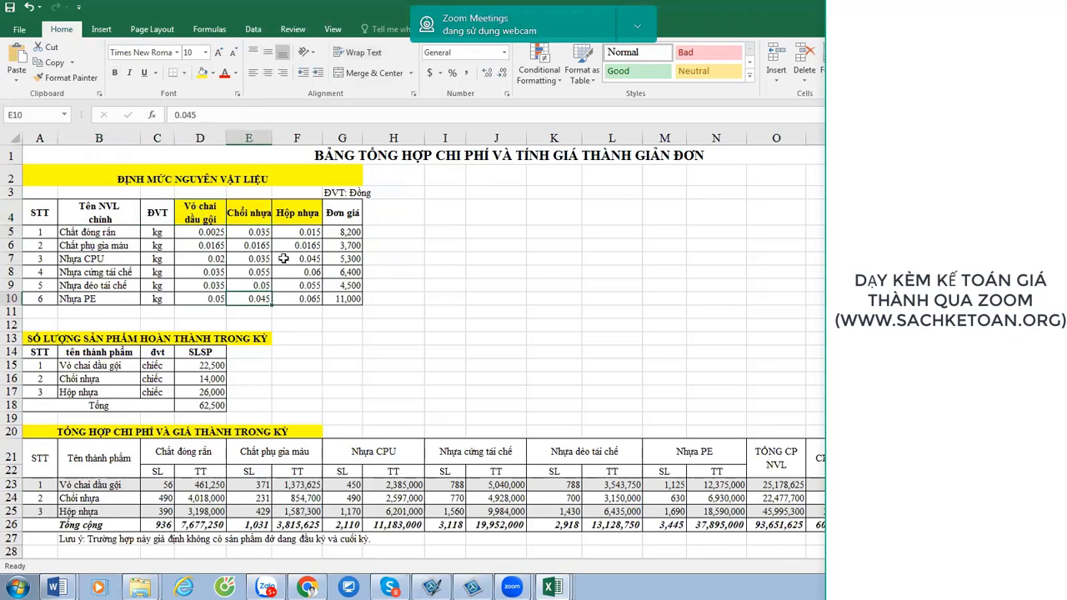
left_click_drag(207, 231, 293, 295)
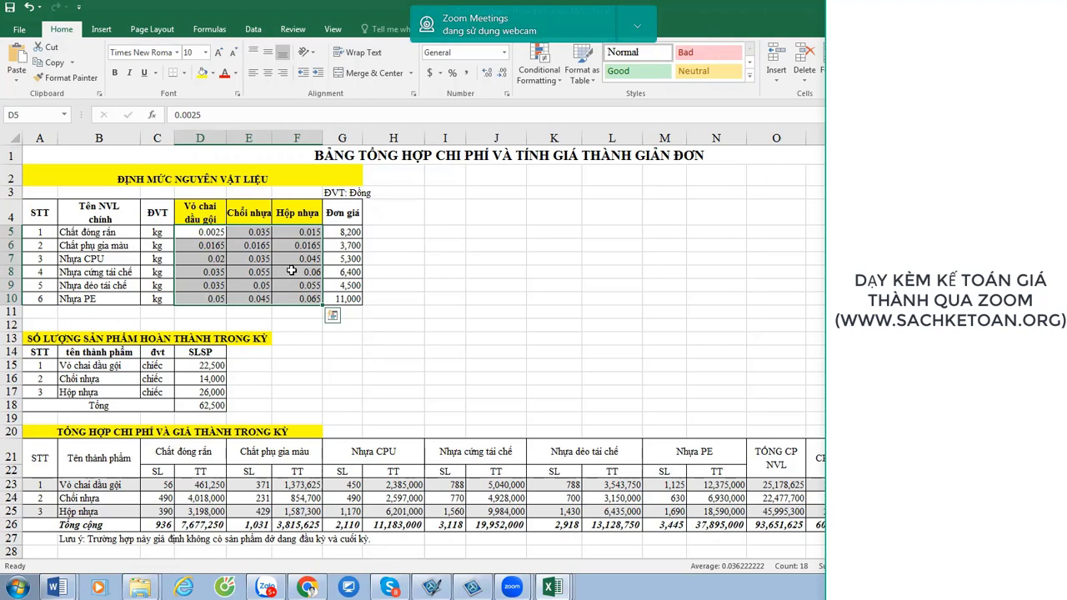
left_click_drag(81, 211, 333, 299)
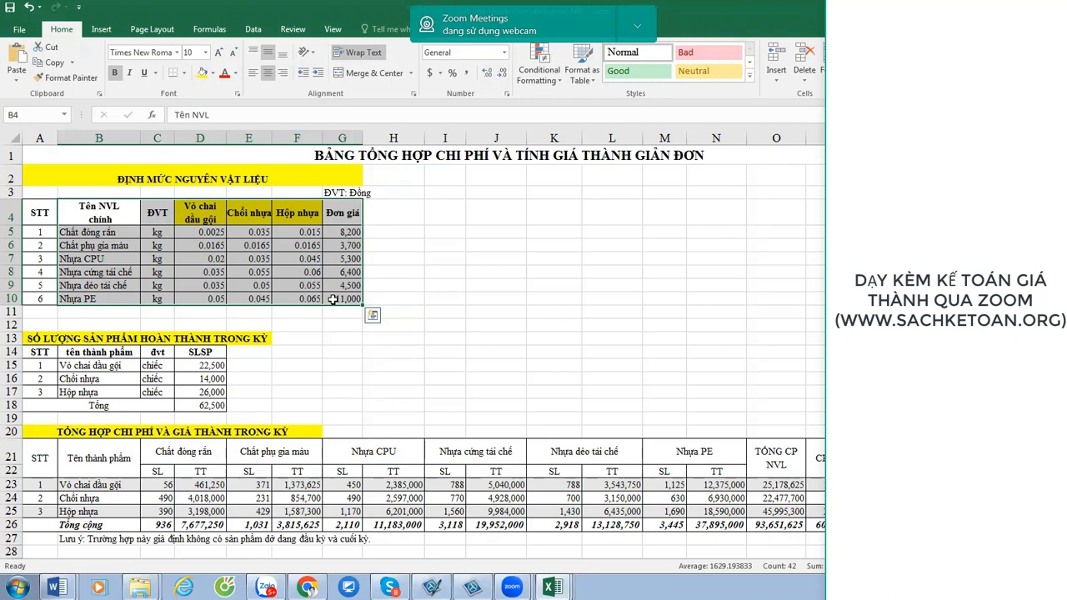
Enter the component names nắp chai in I5 and cái vòi in I6.
left_click(456, 233)
type("nắp chai")
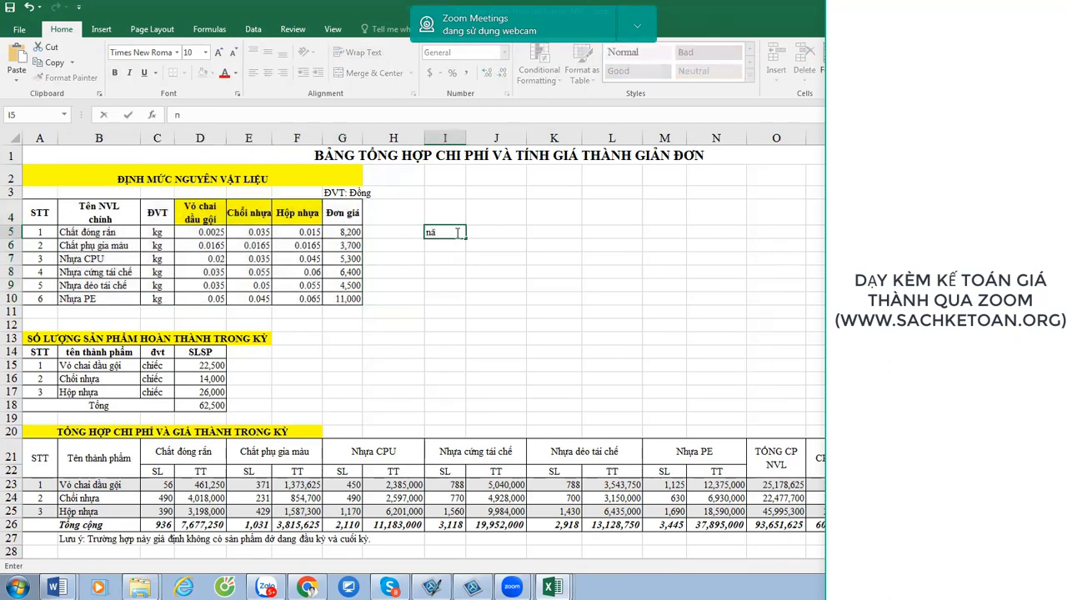
key("Return")
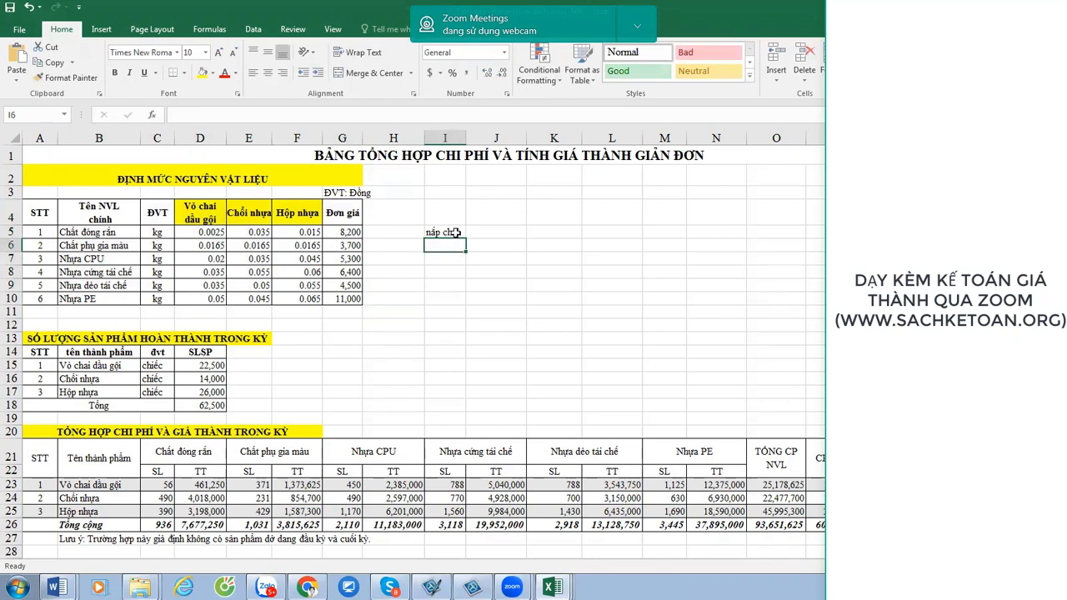
type("cái v")
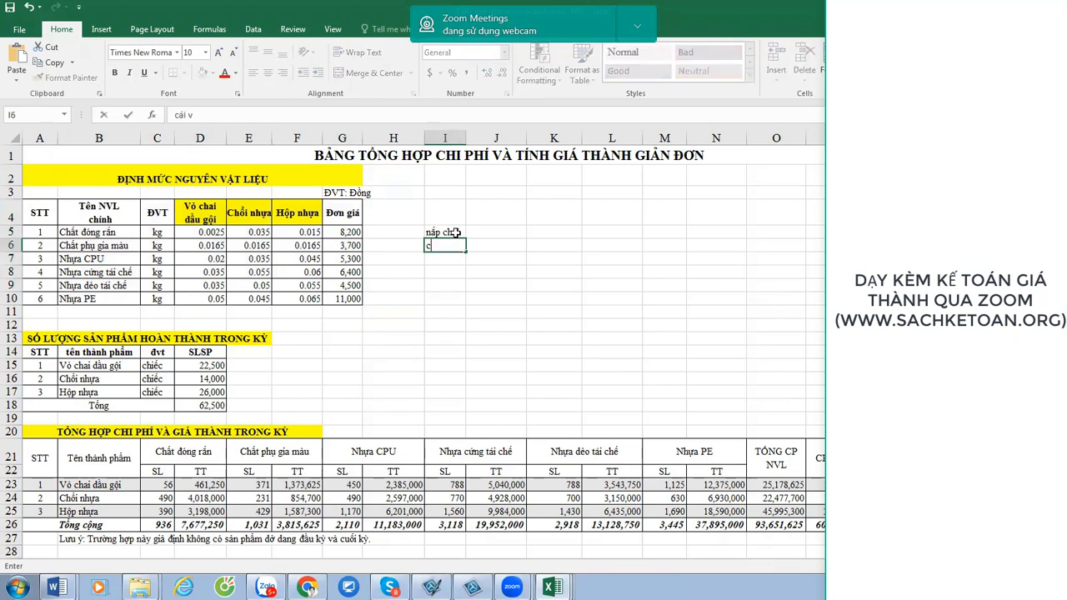
type("òi")
Add the heading don vị tính in J4 and enter cái as the unit in J5 and J6.
left_click(505, 211)
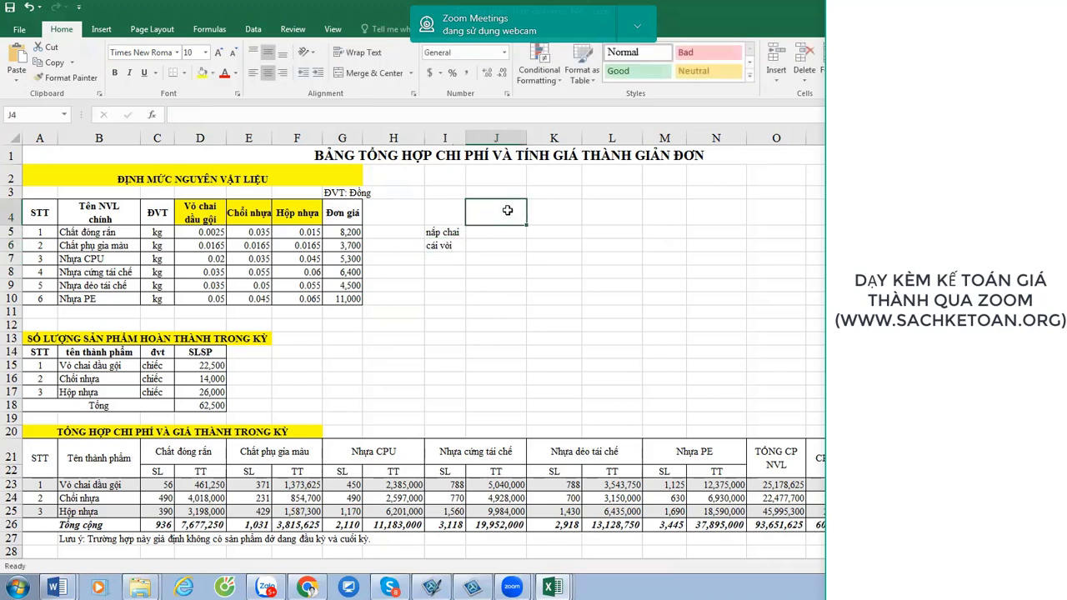
type("don vi")
type(" tính")
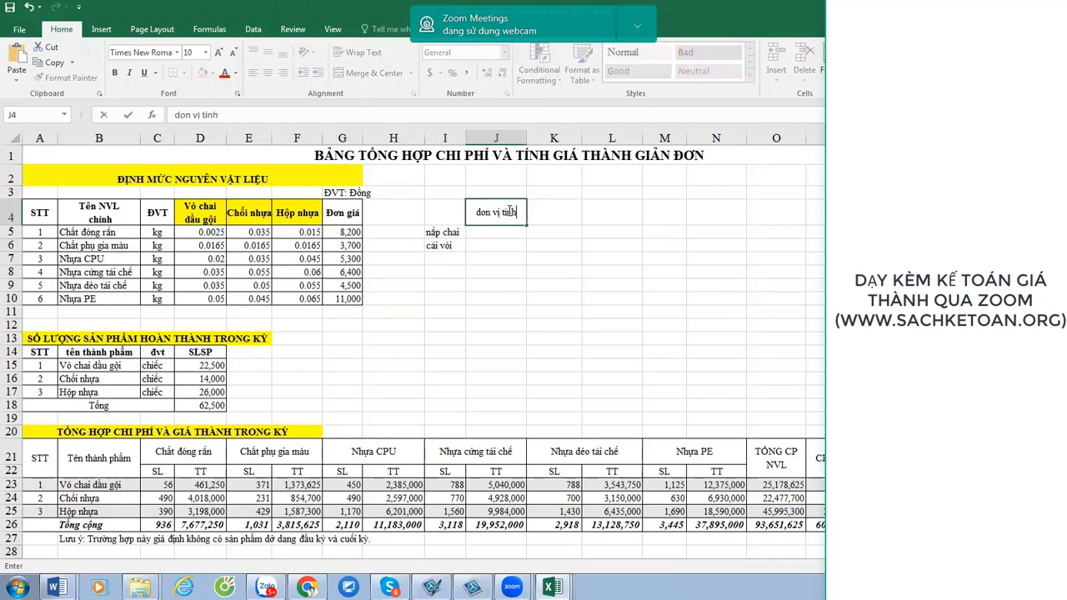
key("Return")
type("cai")
key("Return")
type("ca")
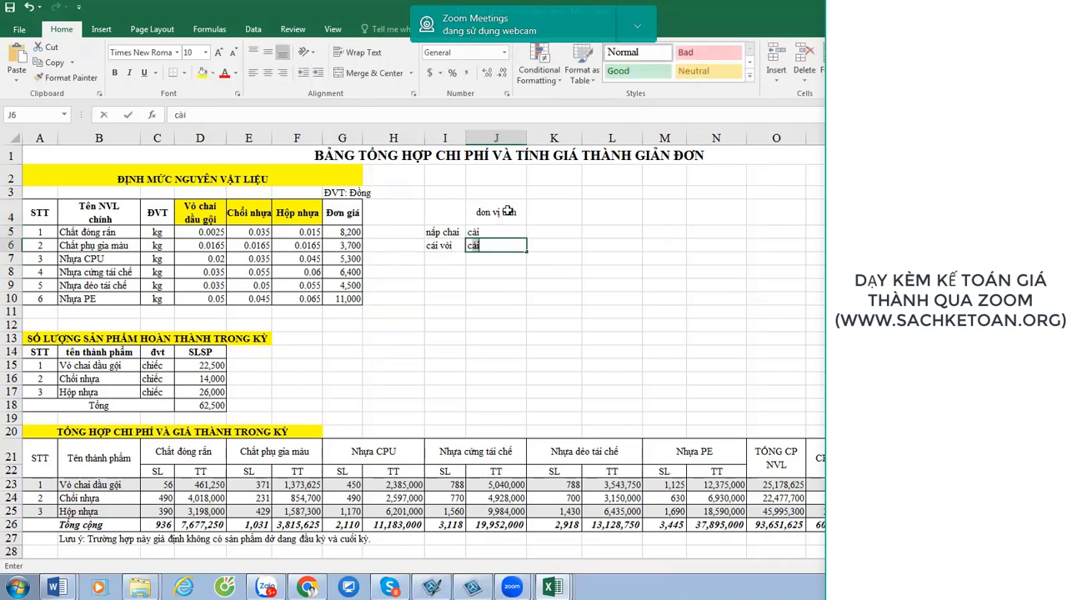
type("i")
key("Tab")
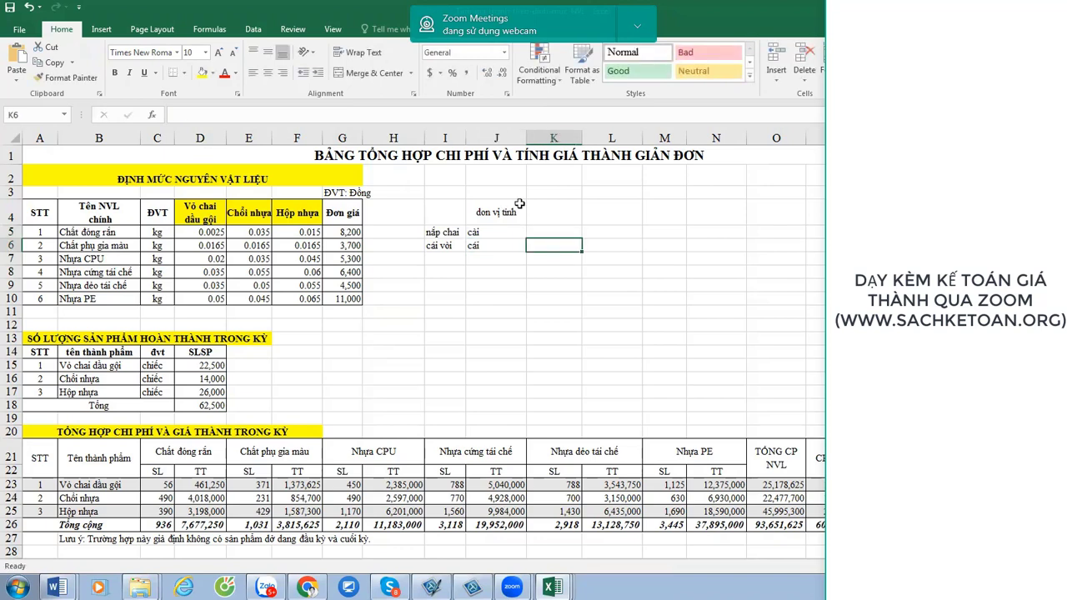
Add the product heading CHAI in K4 and enter a norm of 1 in both K5 and K6.
left_click(574, 217)
type("CHAI")
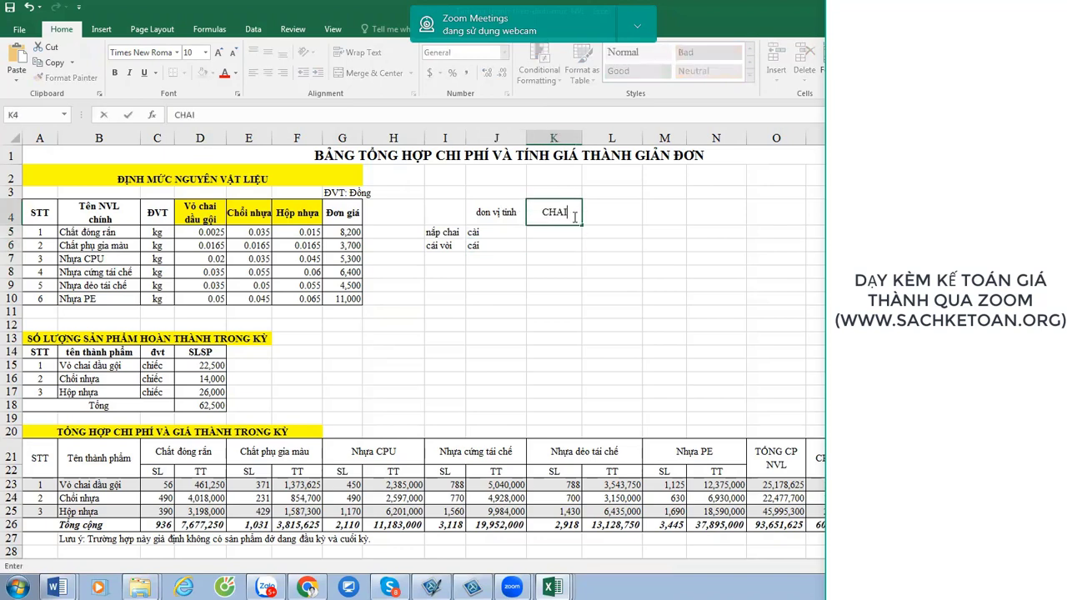
key("Return")
left_click(574, 217)
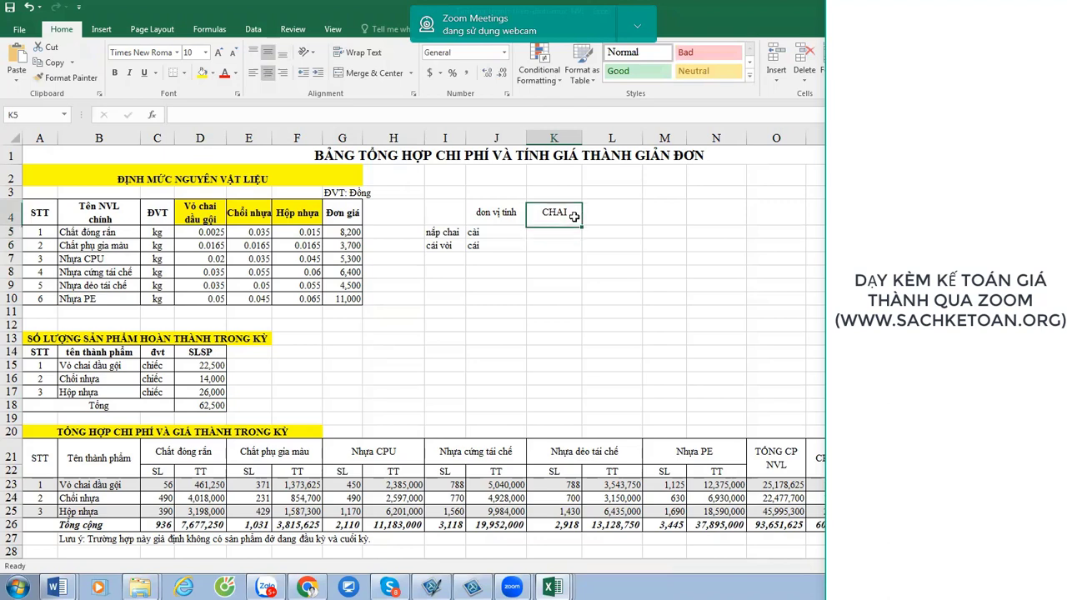
key("Return")
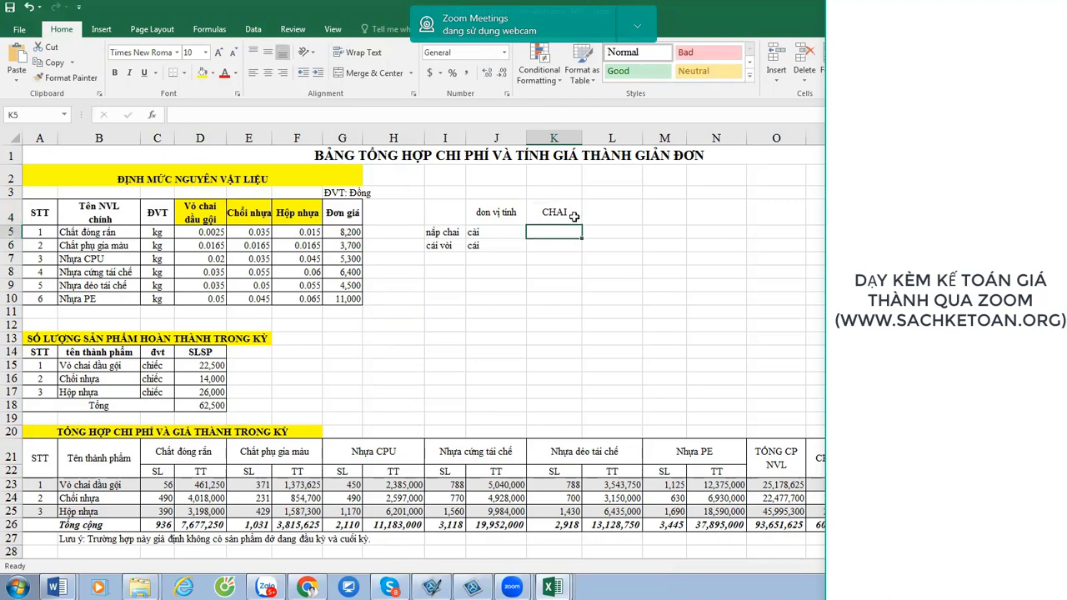
type("1")
key("Return")
type("1")
key("Return")
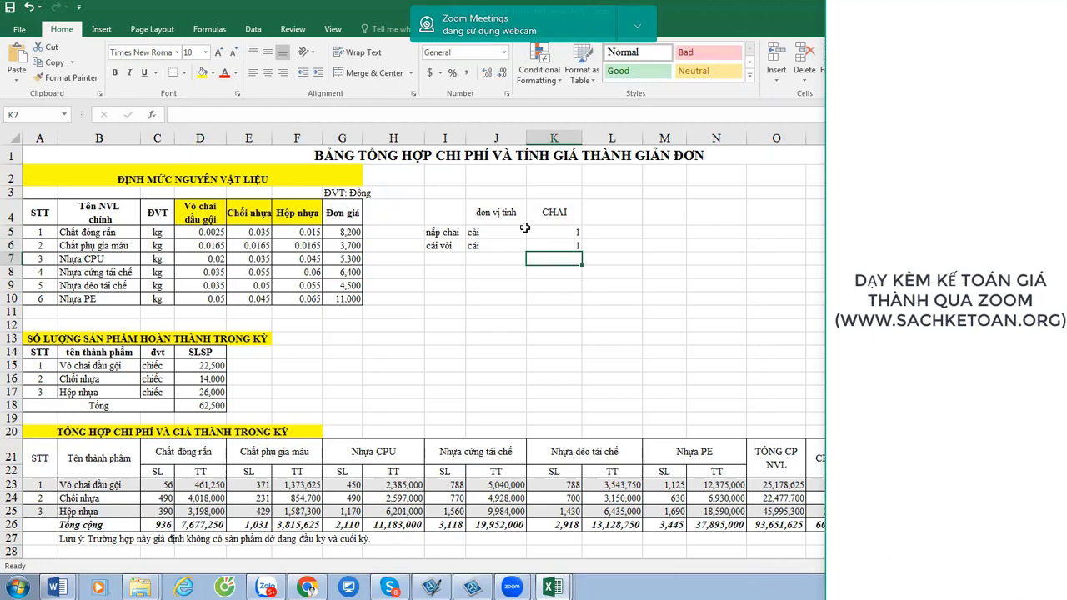
Highlight the units and norms in J5:K6 with yellow fill.
left_click_drag(500, 232, 563, 251)
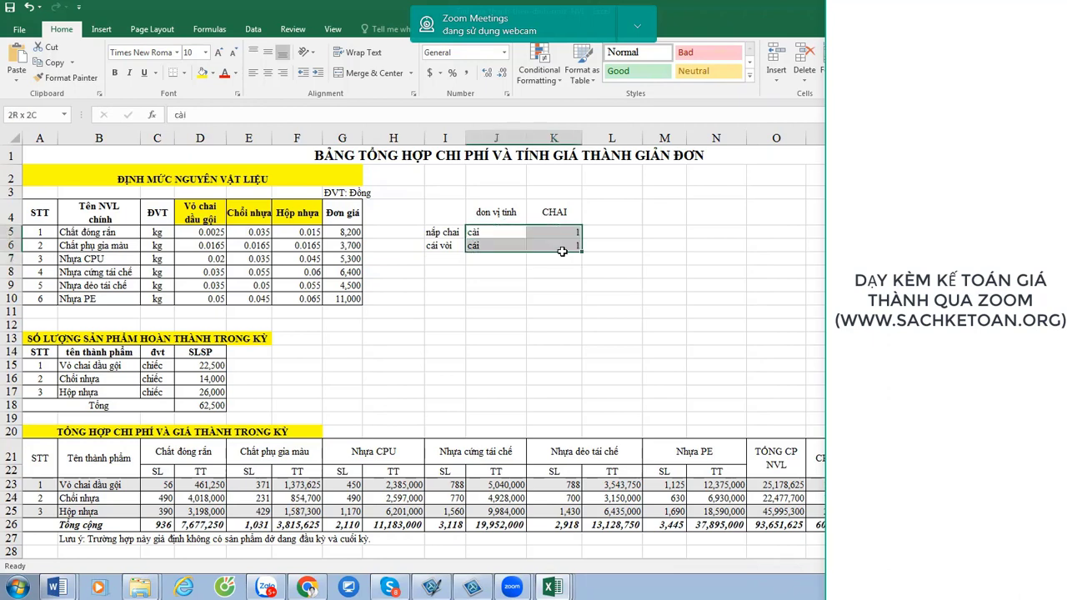
left_click(202, 72)
left_click(707, 243)
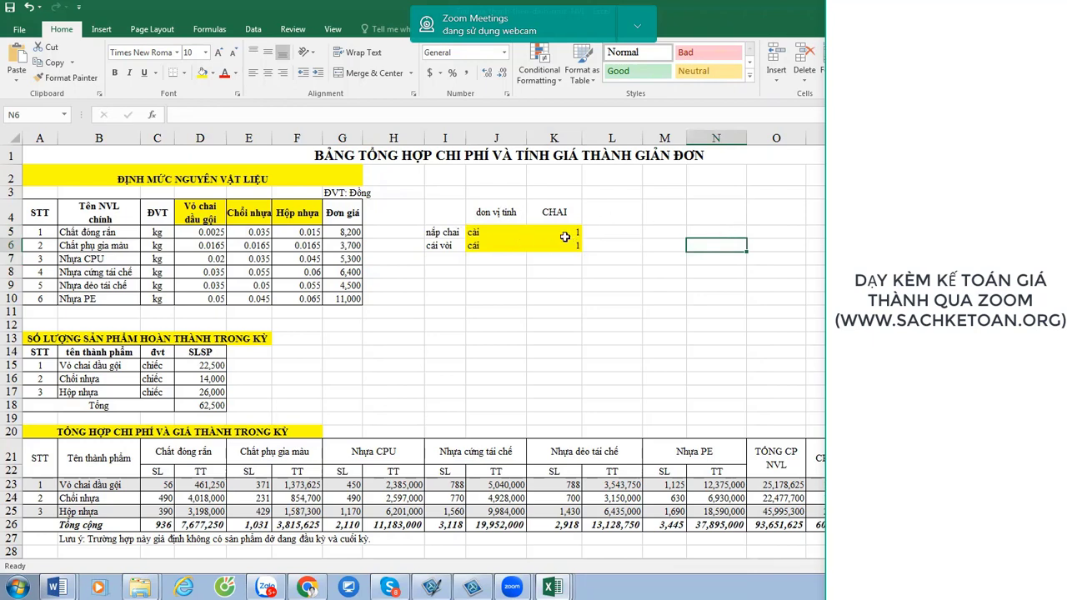
Enter NUOC in I7 and BÌNH in I8, and fill both cells yellow.
left_click(451, 261)
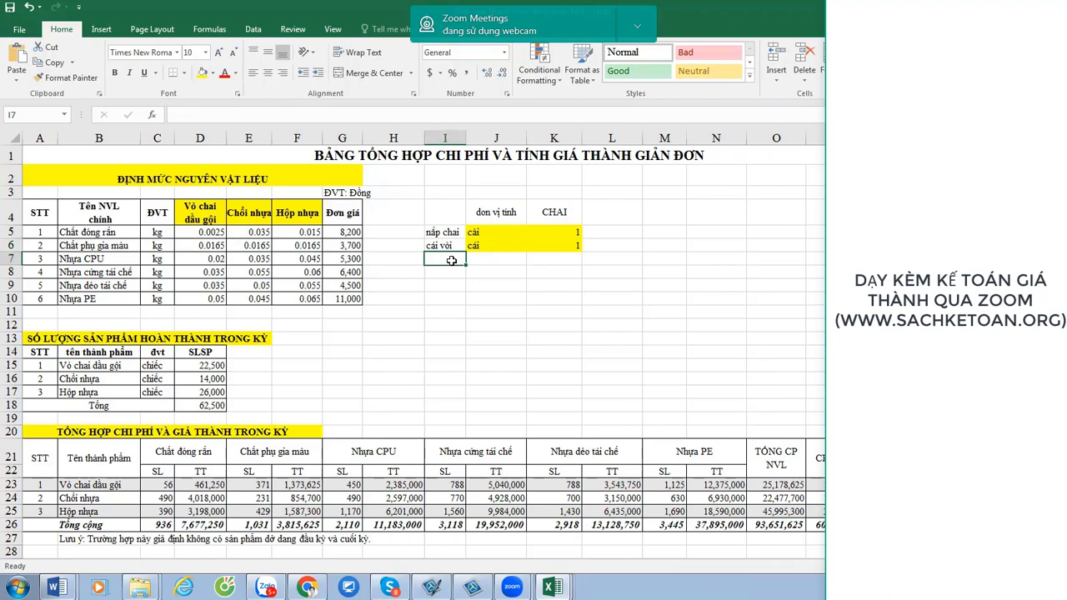
type("NƯỚC")
key("Return")
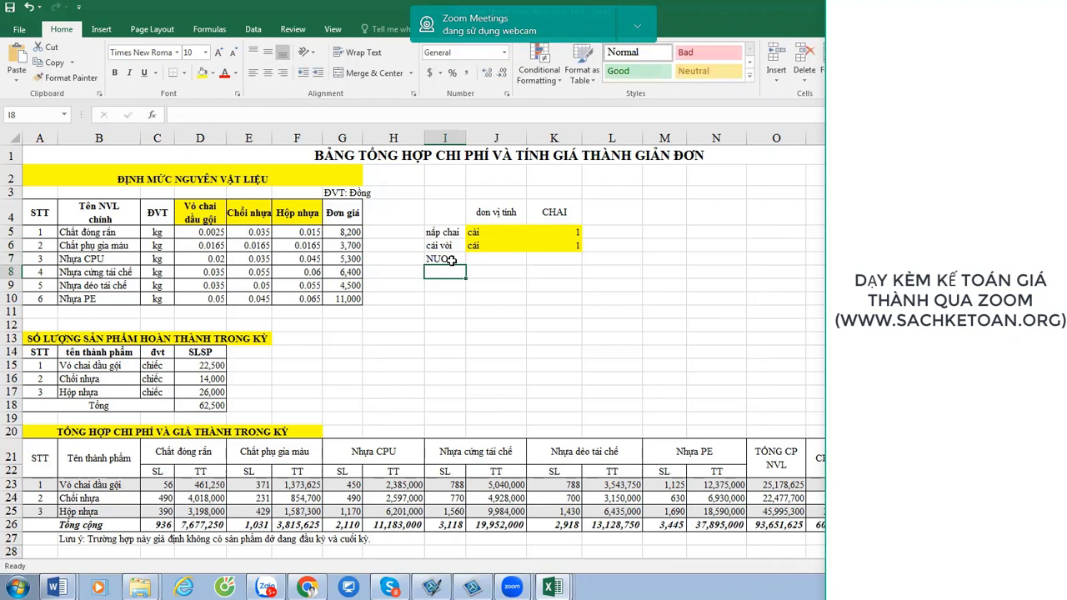
type("BÌNH")
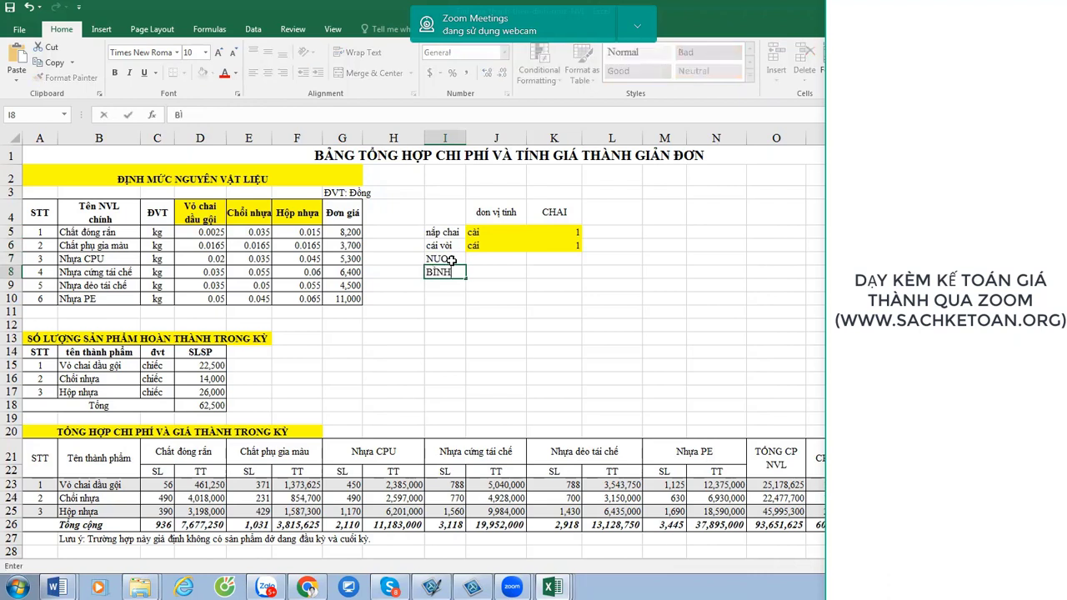
key("Return")
left_click_drag(450, 261, 446, 273)
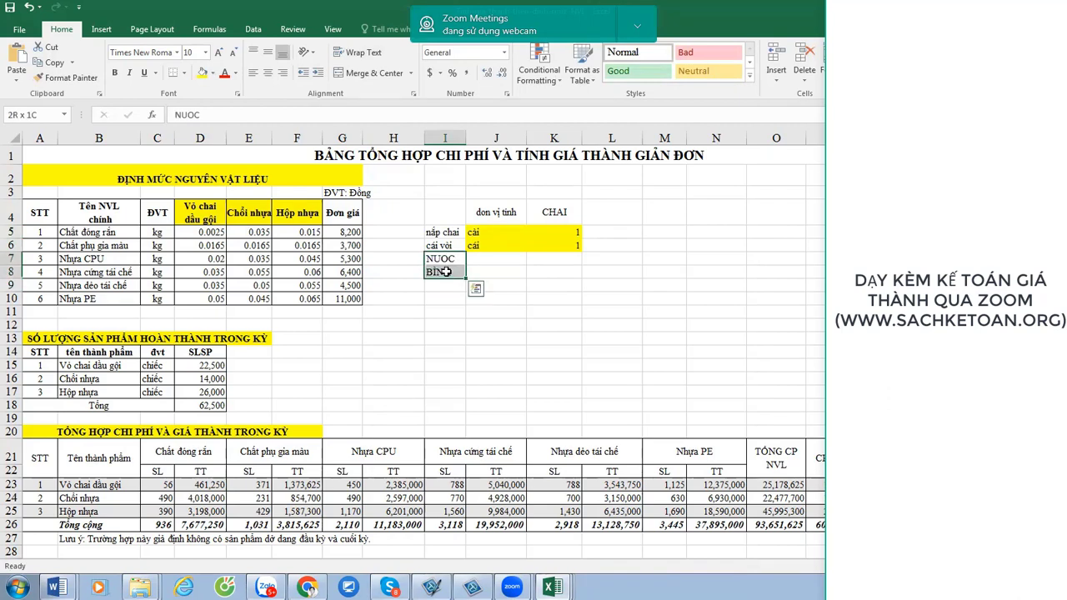
key("F4")
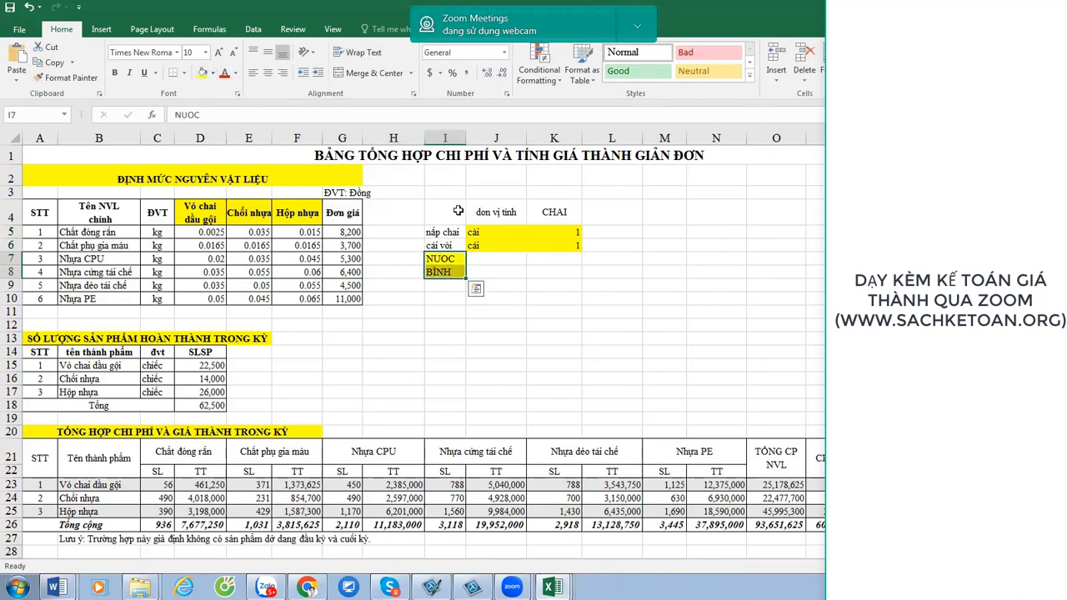
Clear the NUOC and BÌNH entries from I7:I8.
left_click_drag(459, 213, 566, 246)
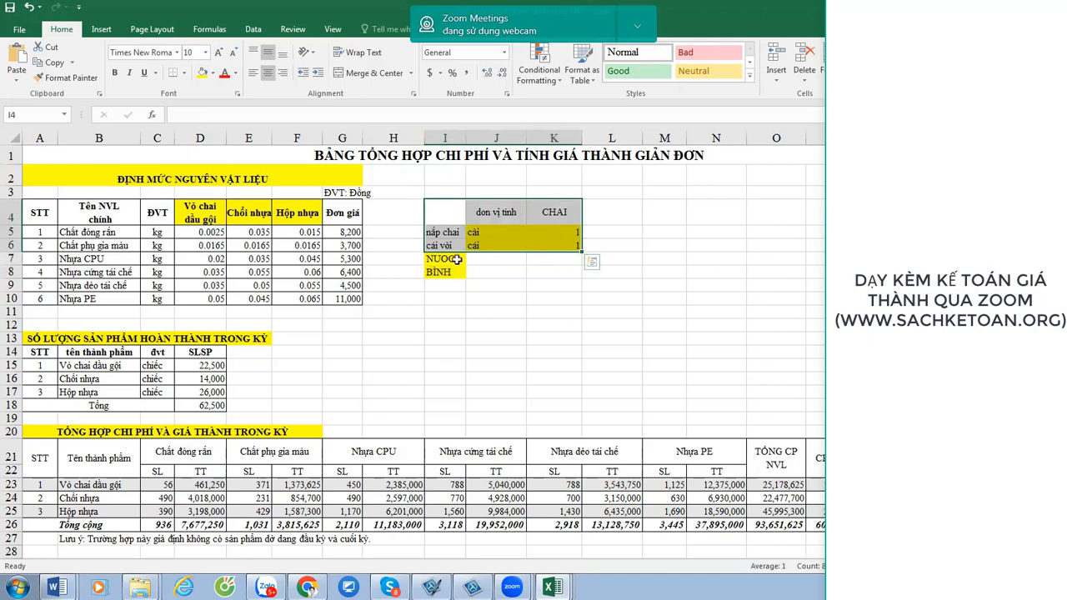
left_click_drag(457, 260, 457, 266)
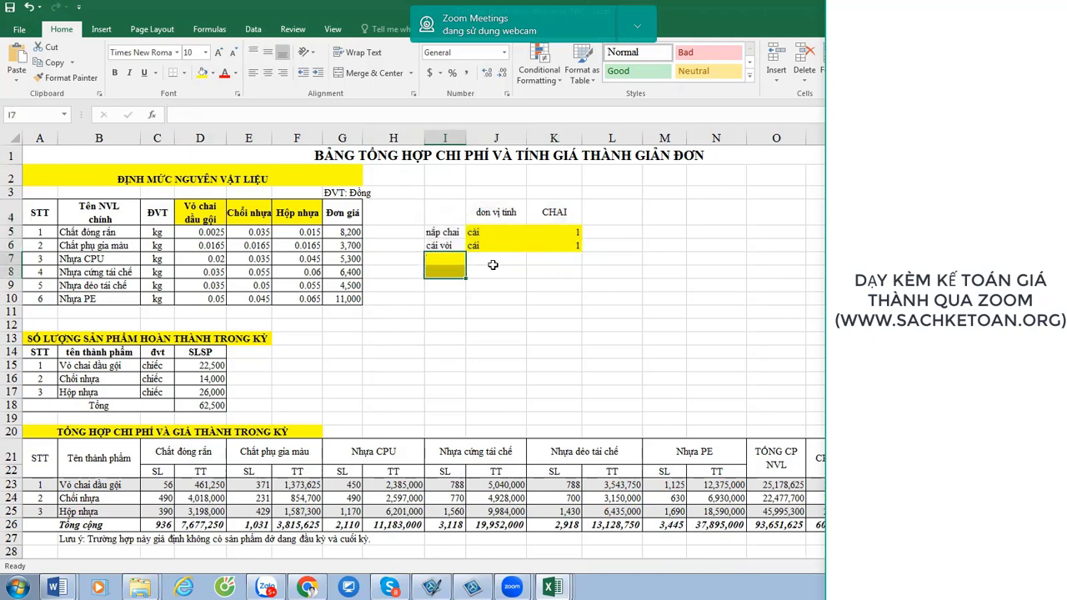
Apply all borders to the small norm table in I4:K6.
left_click_drag(455, 217, 539, 246)
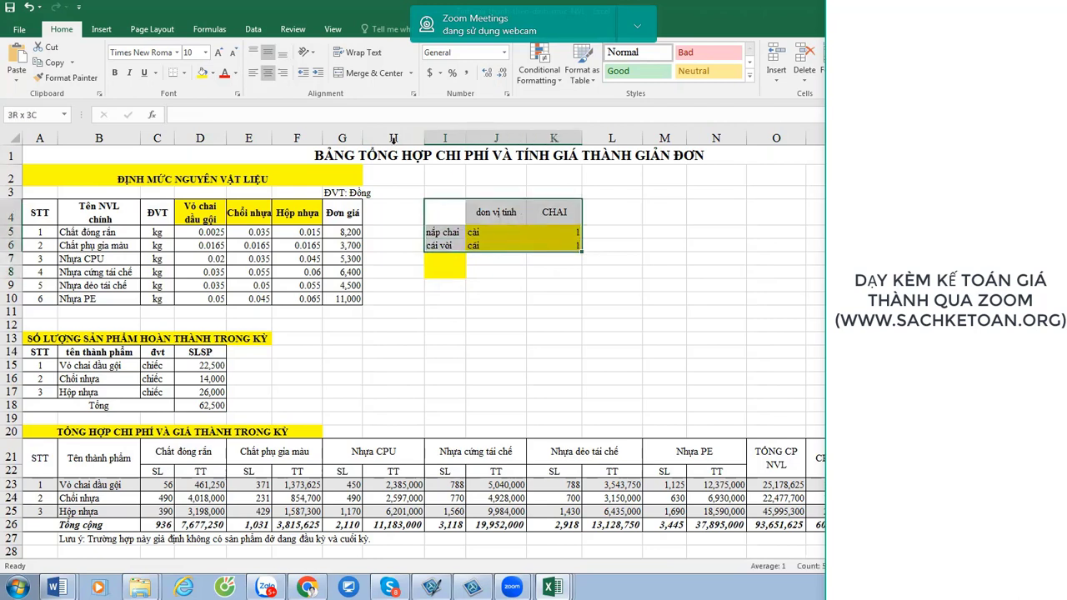
left_click(187, 73)
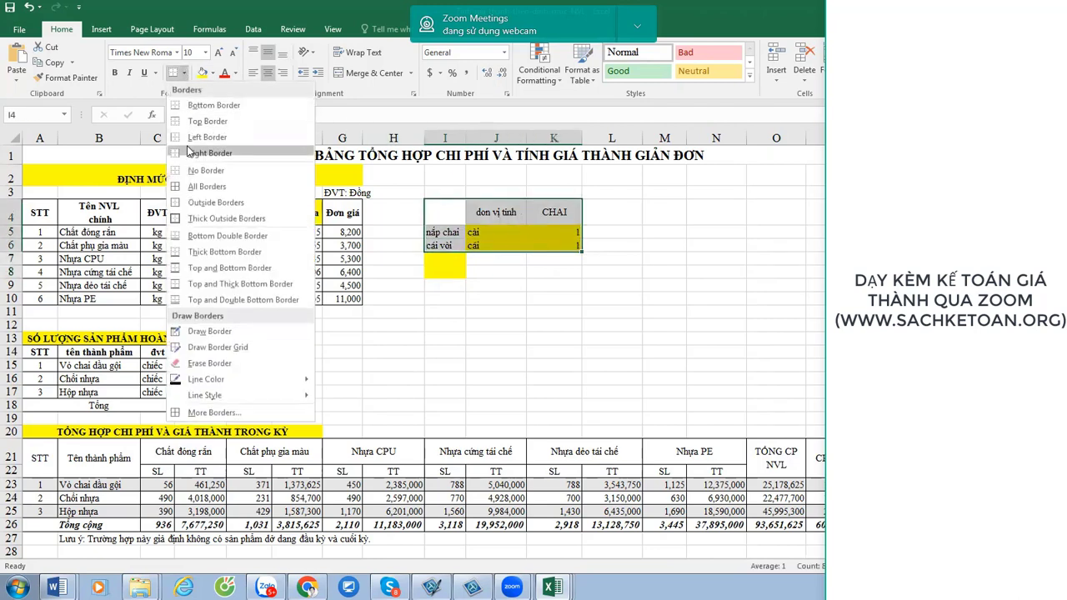
left_click(194, 194)
Set the CHAI norms for nắp chai and cái vòi in K5 and K6 to 2.
left_click(571, 236)
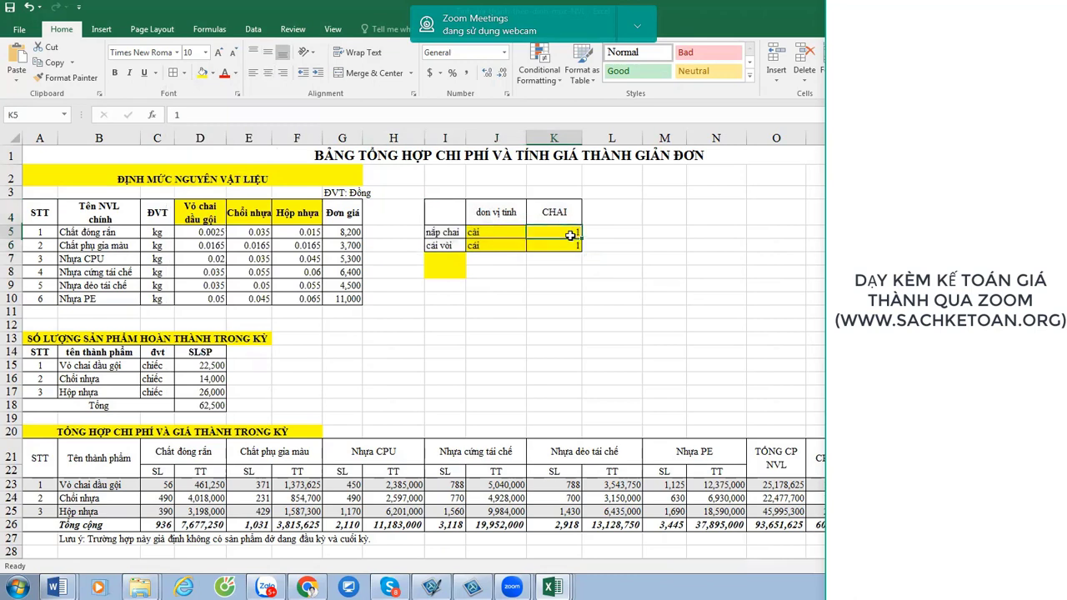
type("2")
key("Return")
type("2")
key("Return")
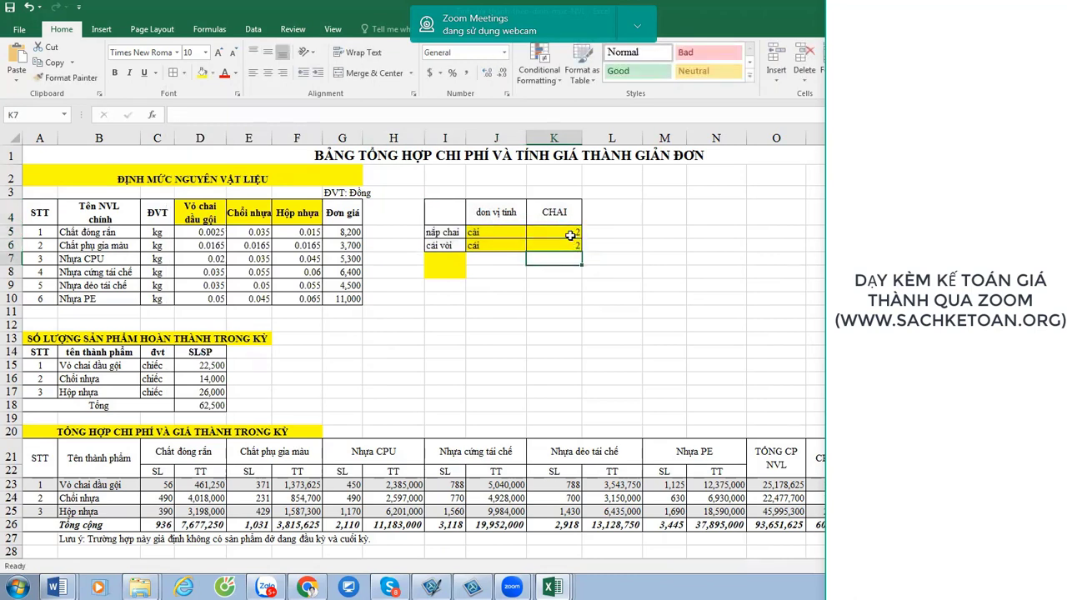
left_click(570, 236)
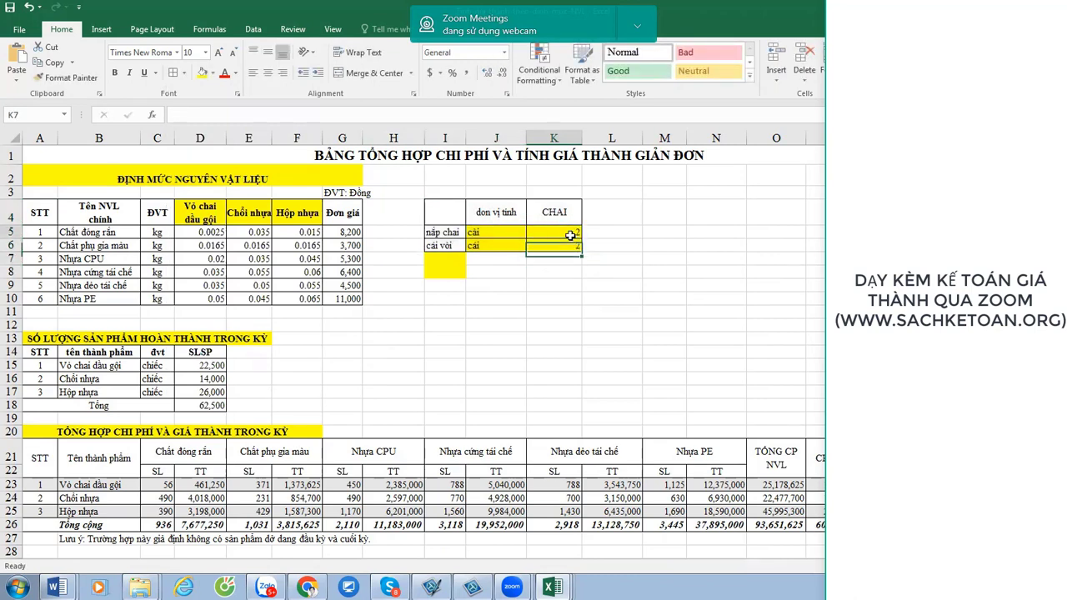
key("shift+Down")
key("ctrl+c")
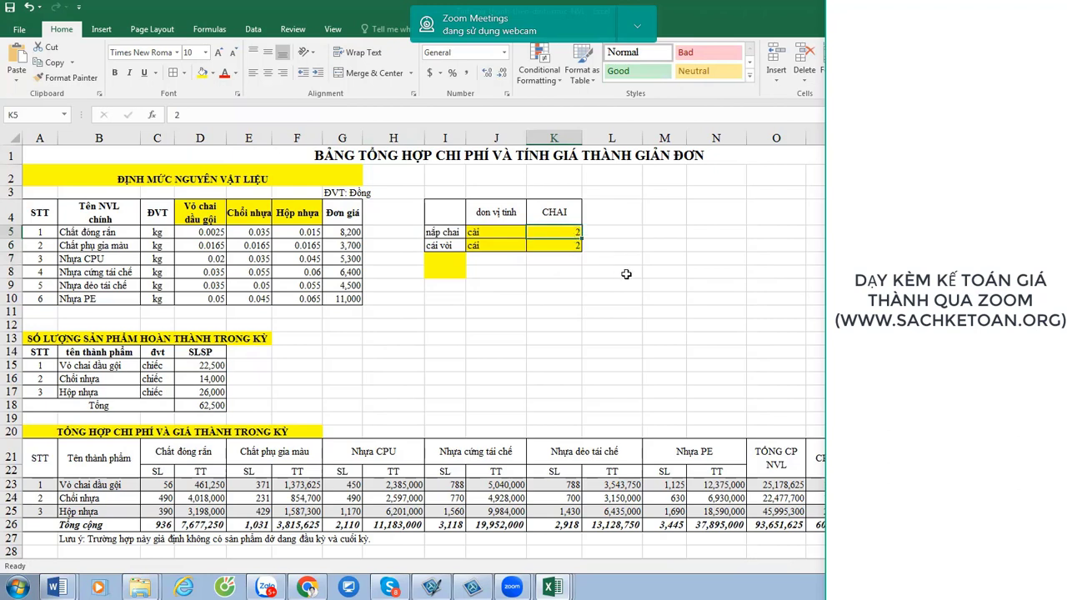
Point out the material norms of the three plastic products in D5:F10.
left_click_drag(203, 235, 291, 306)
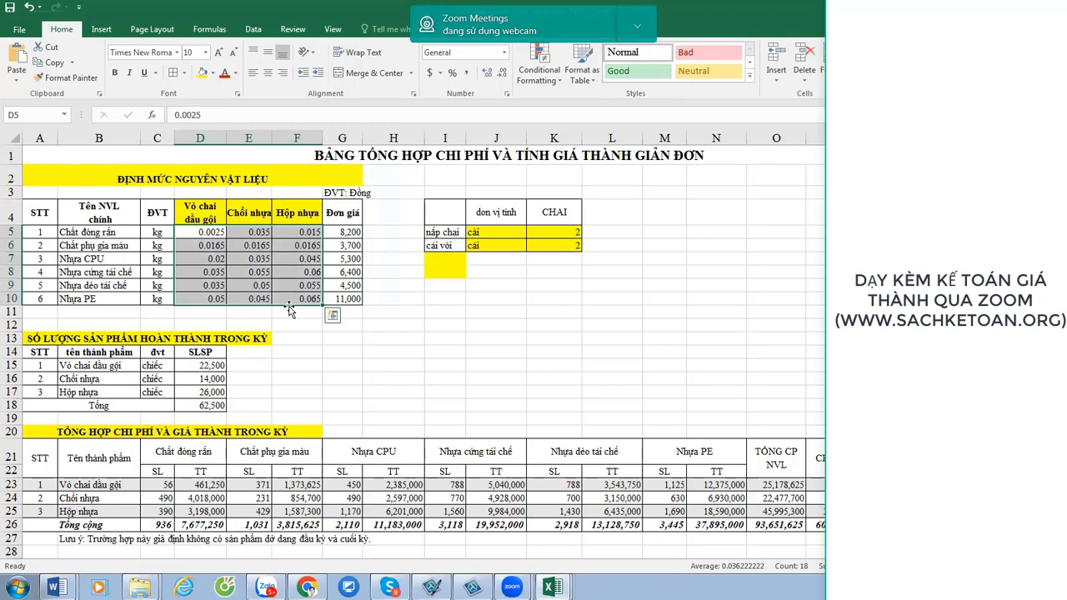
left_click(194, 231)
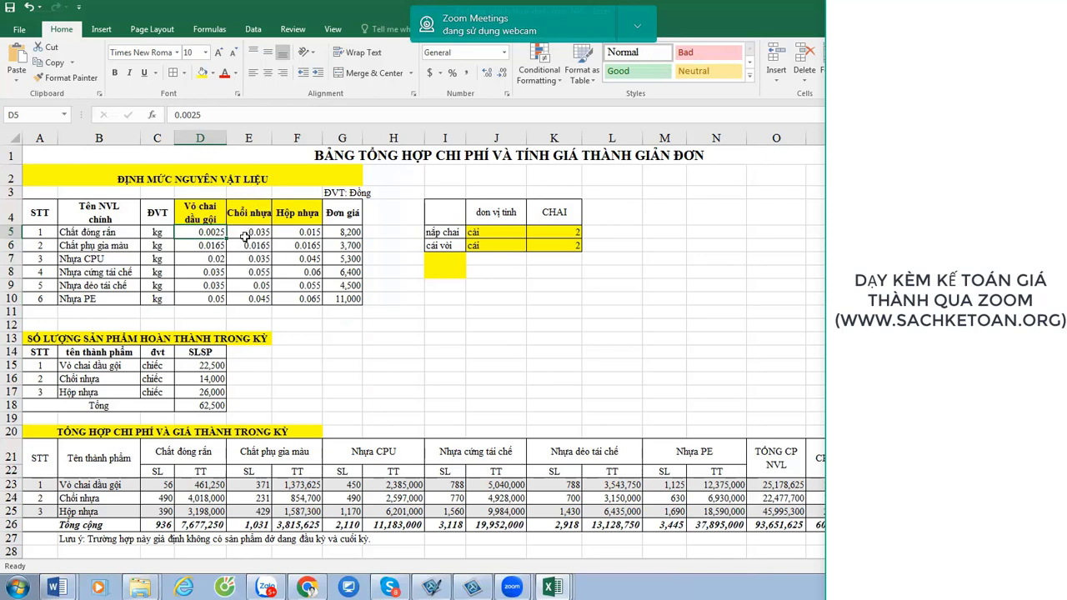
left_click_drag(215, 236, 298, 297)
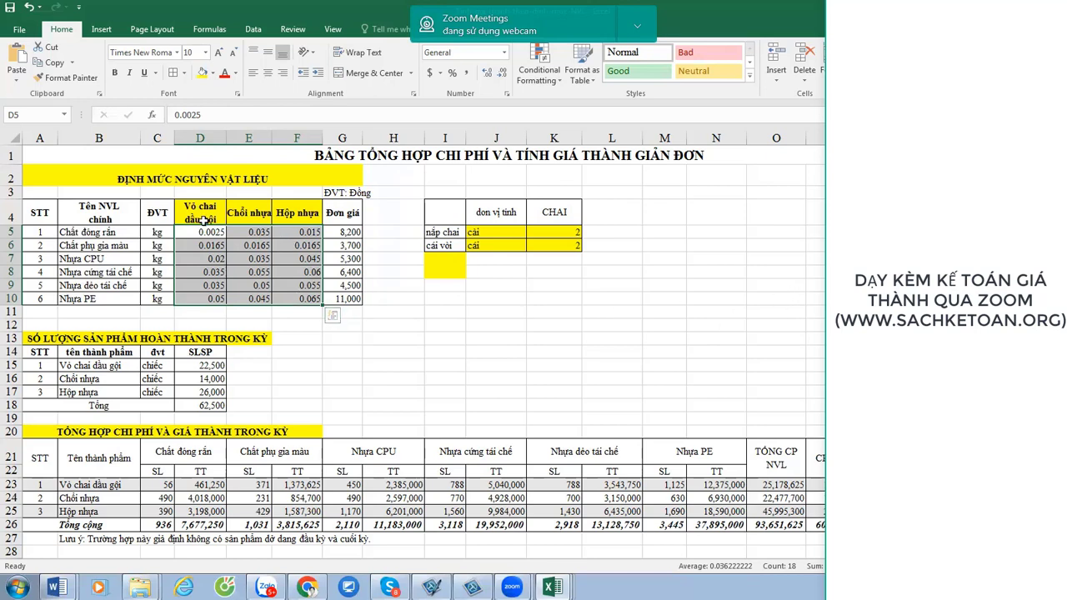
Enter the note 621 NHIỀU in cell O11.
left_click(767, 310)
type("621 NHIÊU")
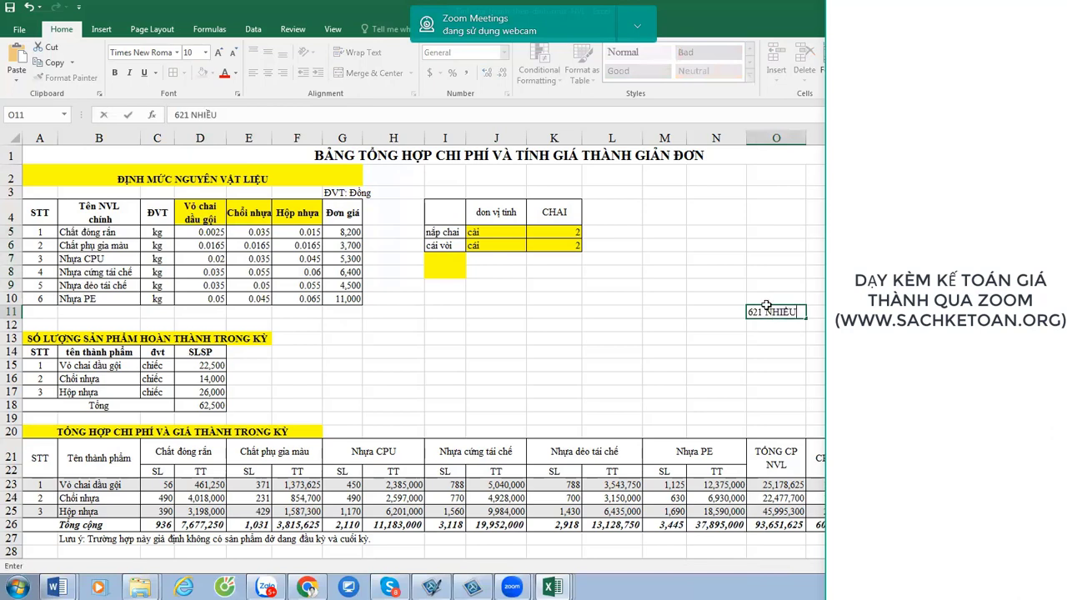
key("Return")
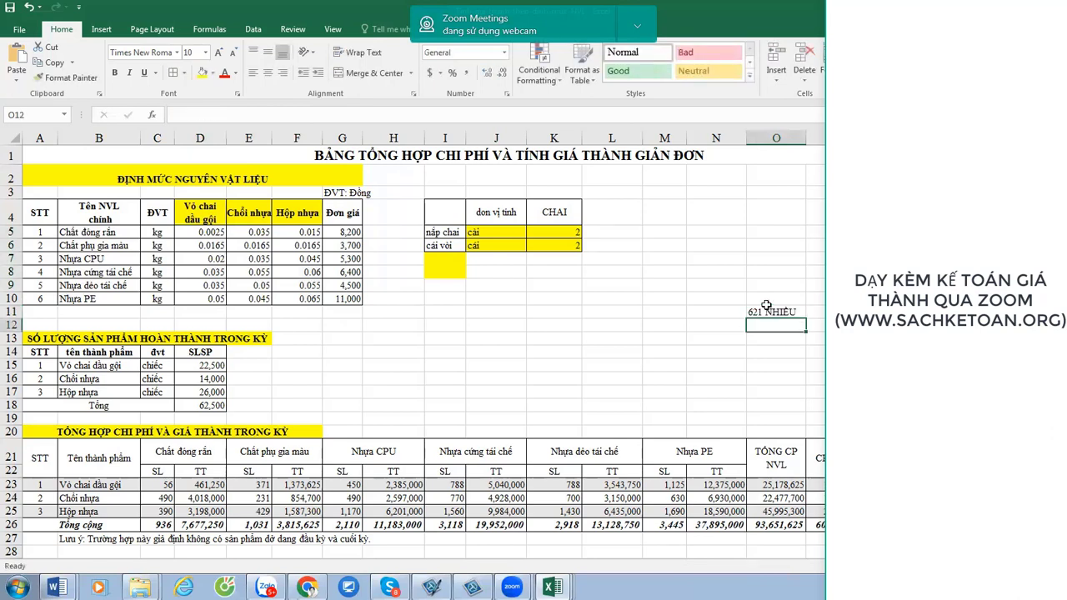
left_click(780, 311)
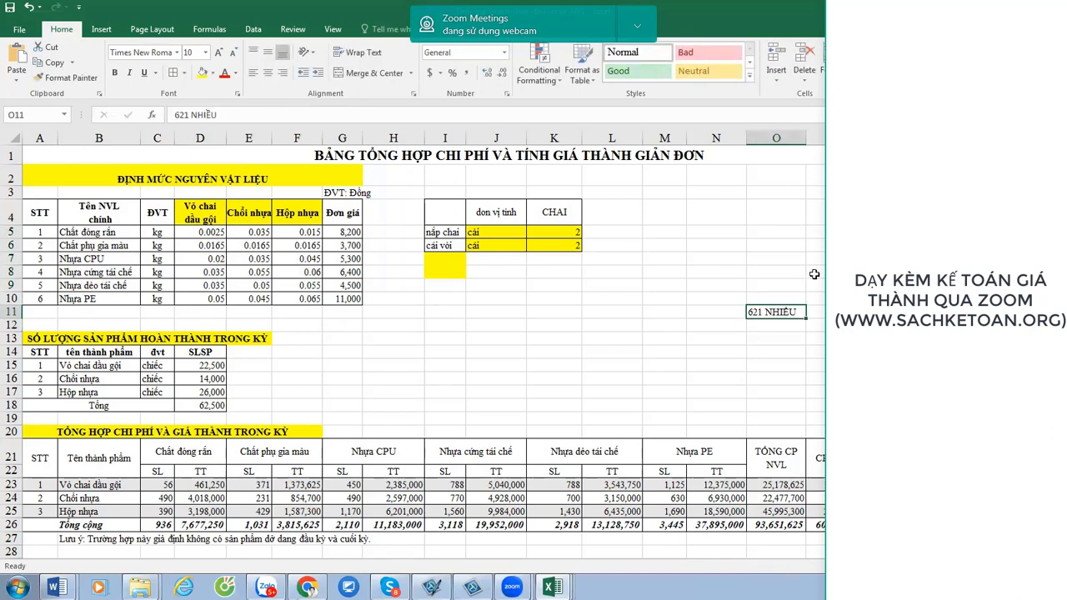
Fill the material names nắp chai and cái vòi in I5:I6 with red.
left_click_drag(205, 230, 311, 307)
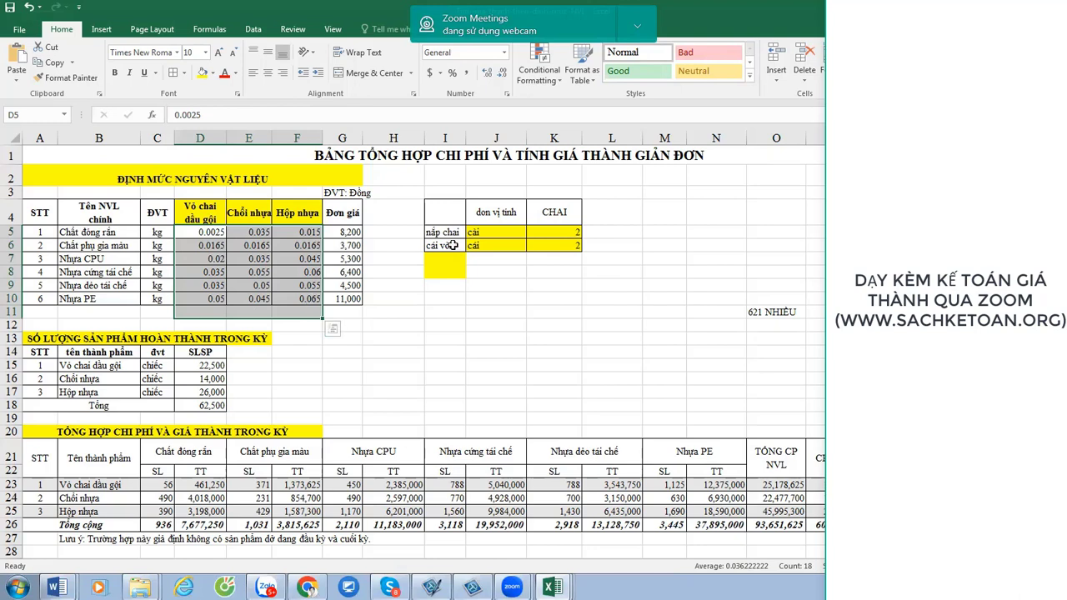
left_click_drag(441, 232, 445, 246)
left_click(213, 73)
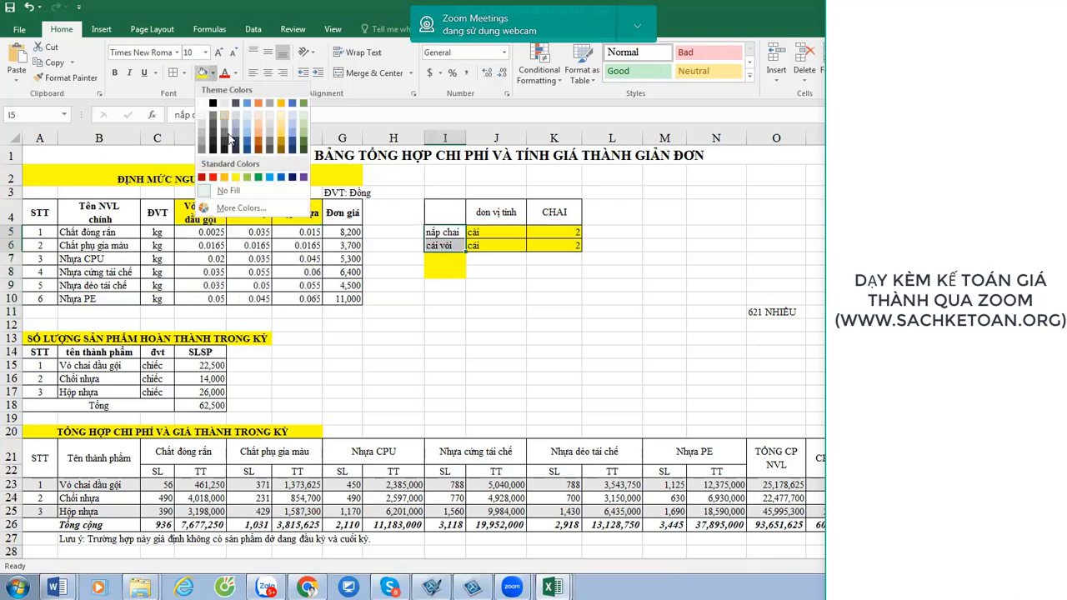
left_click(215, 179)
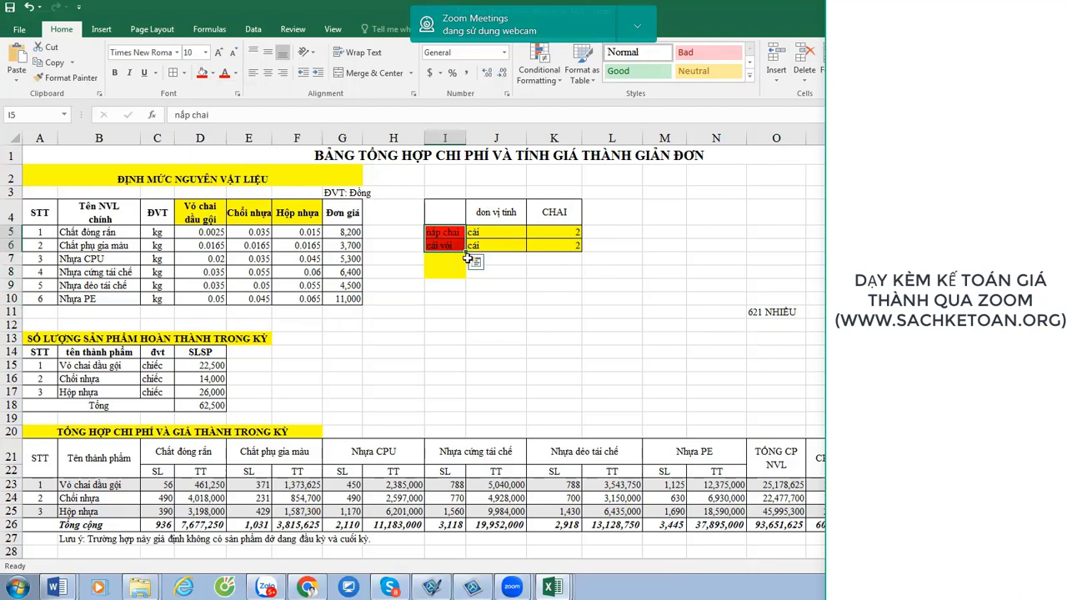
Set the CHAI norms in K5 and K6 to 1.
left_click(554, 231)
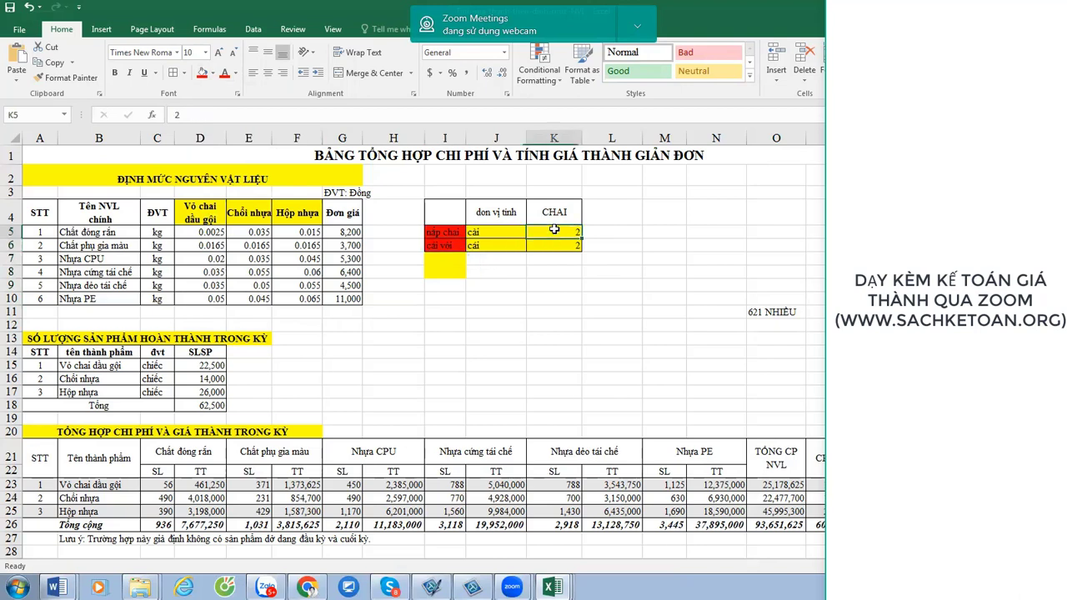
type("1")
key("Return")
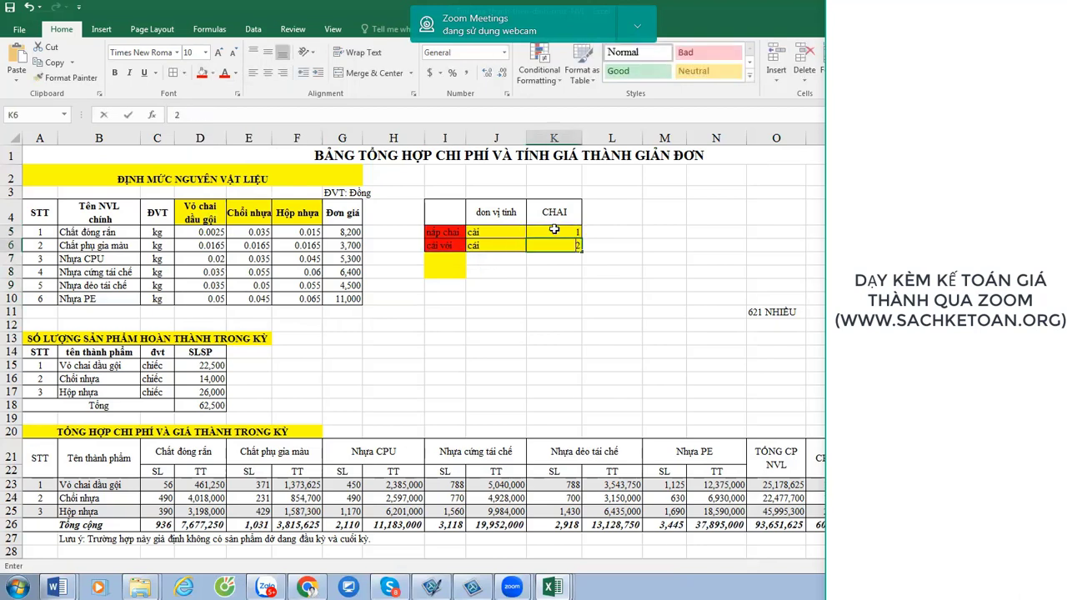
type("1")
key("Return")
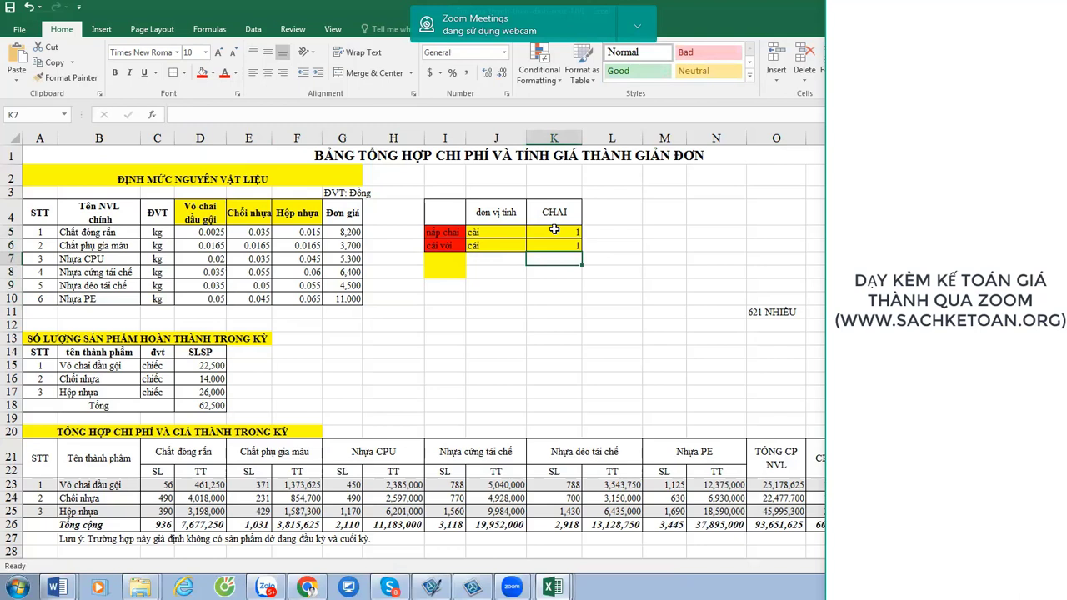
Point out the 621 NHIỀU note and review the norm, output and cost tables from row 4 to row 26.
left_click(754, 318)
left_click(792, 312)
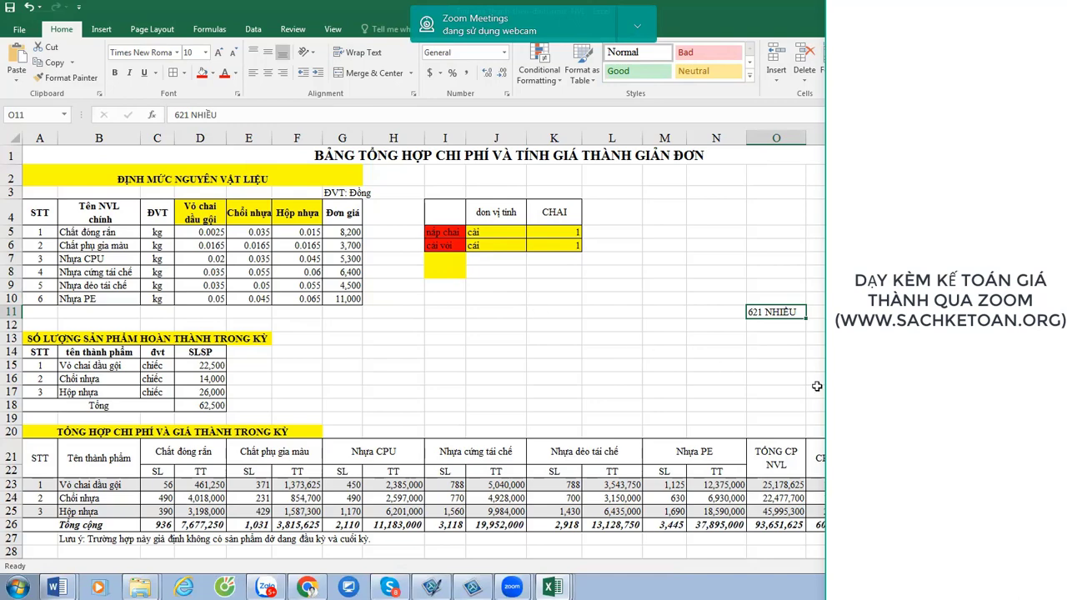
left_click_drag(88, 215, 823, 471)
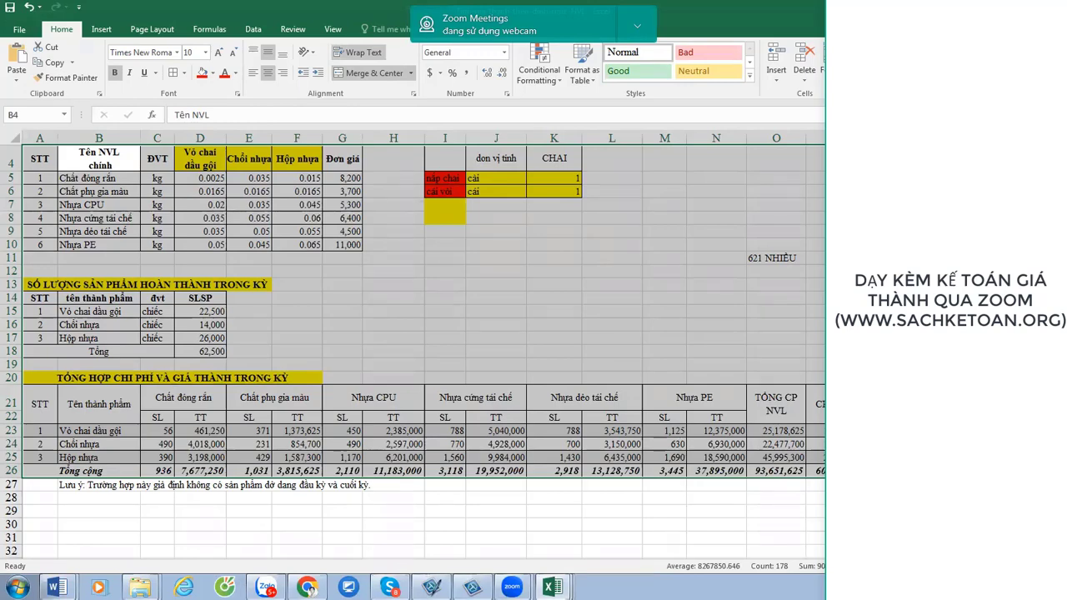
scroll(722, 269, "up", 1)
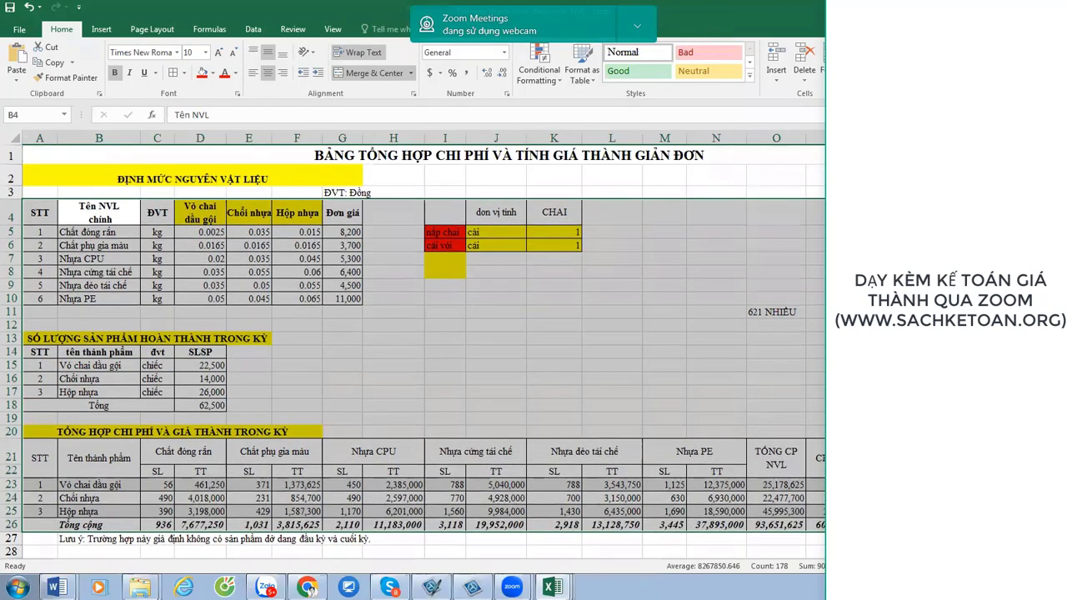
left_click(722, 269)
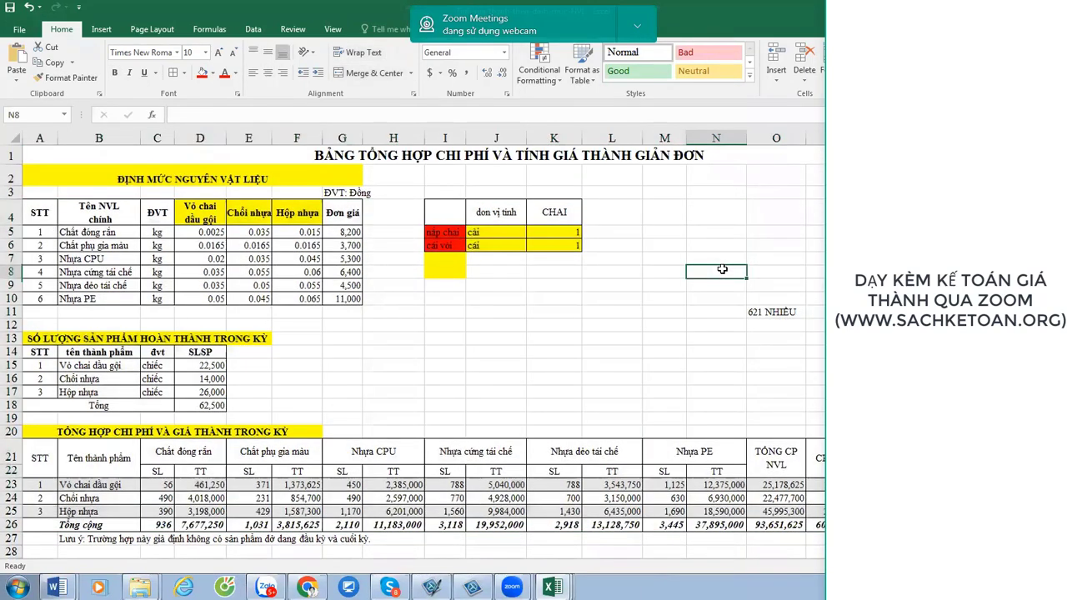
Switch to the file explorer and browse from drive F: through KE TOAN TRUONG to the LOPBCTC VA THUE folder.
mouse_move(142, 584)
left_click(138, 557)
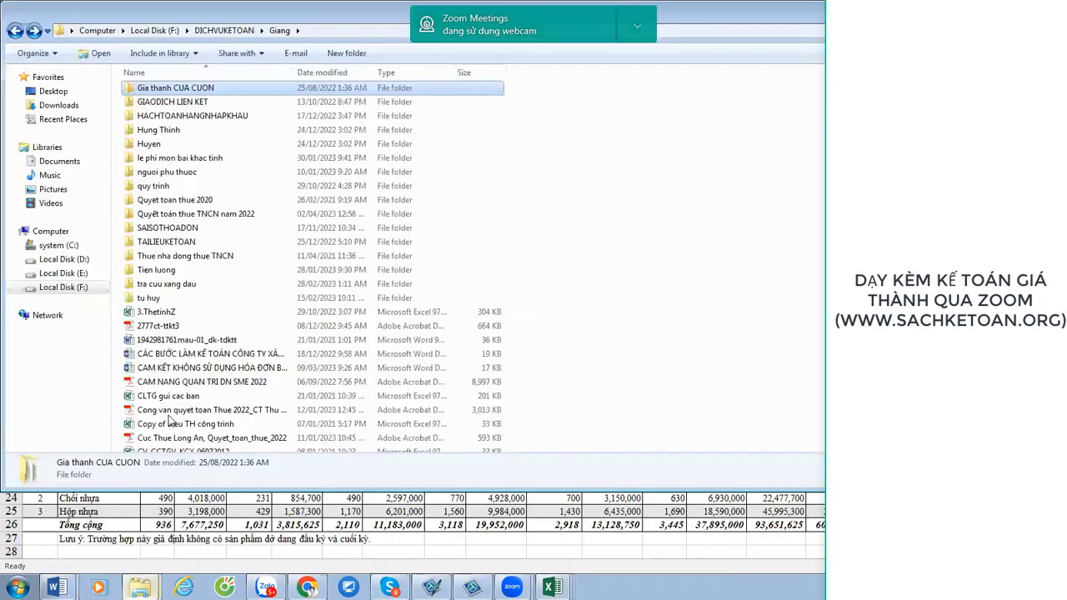
left_click(57, 288)
left_click(197, 291)
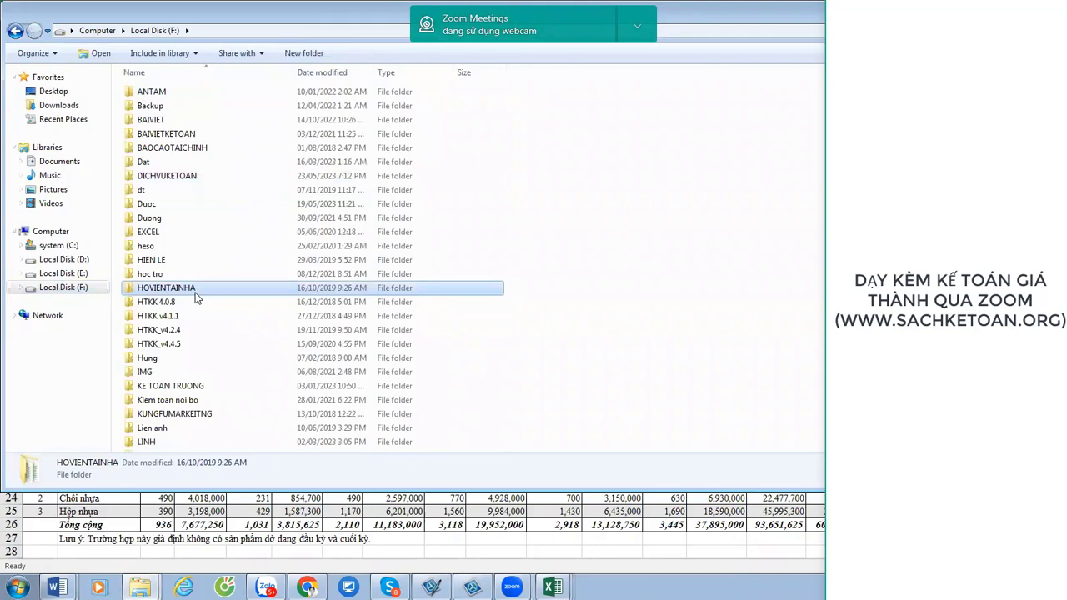
key("s")
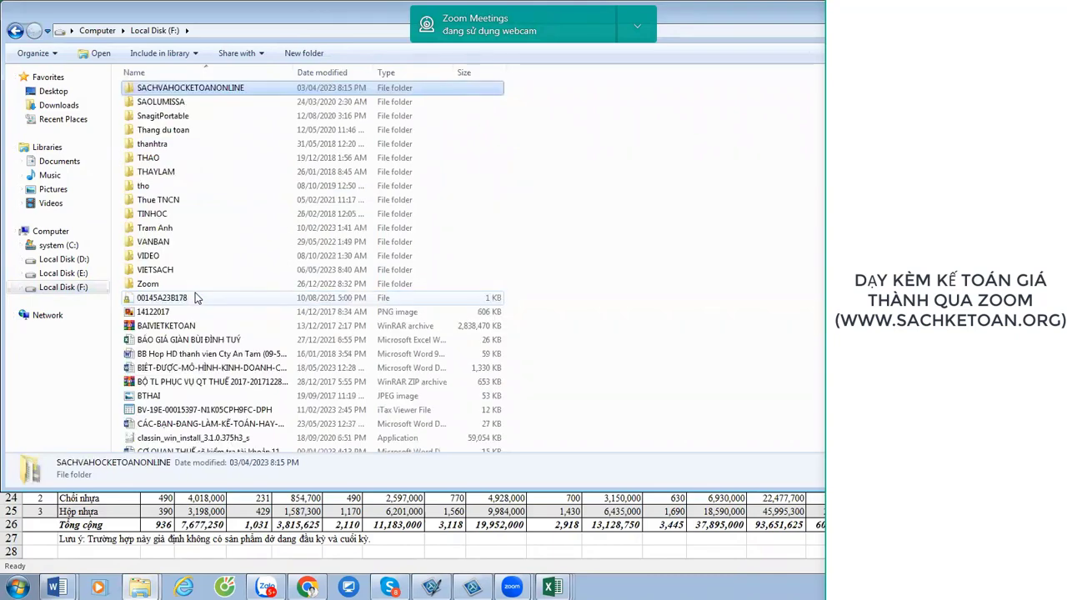
key("k")
key("k")
key("k")
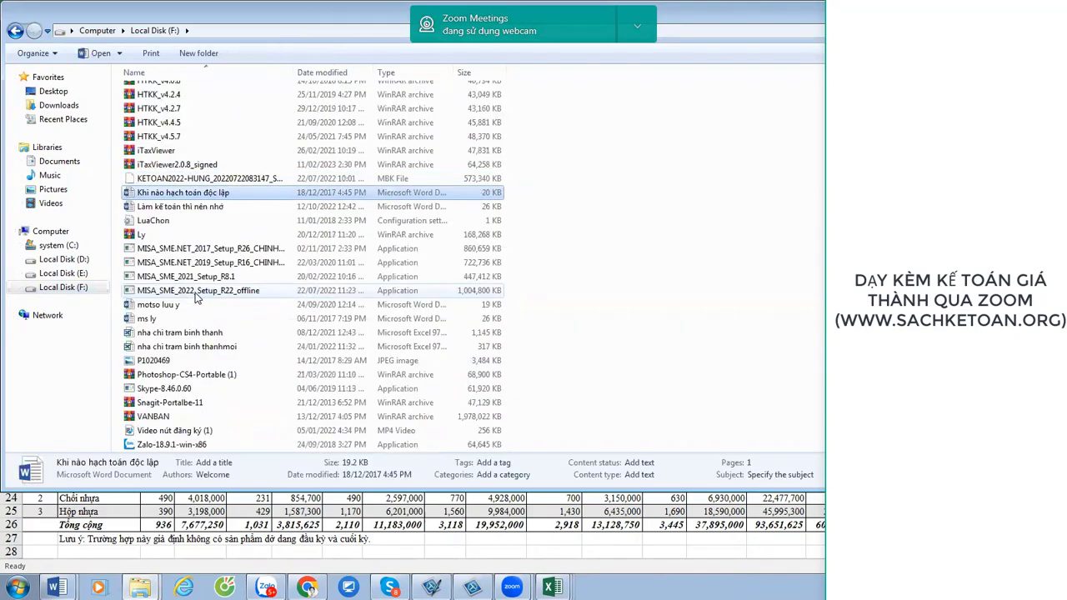
key("Return")
key("l")
key("Return")
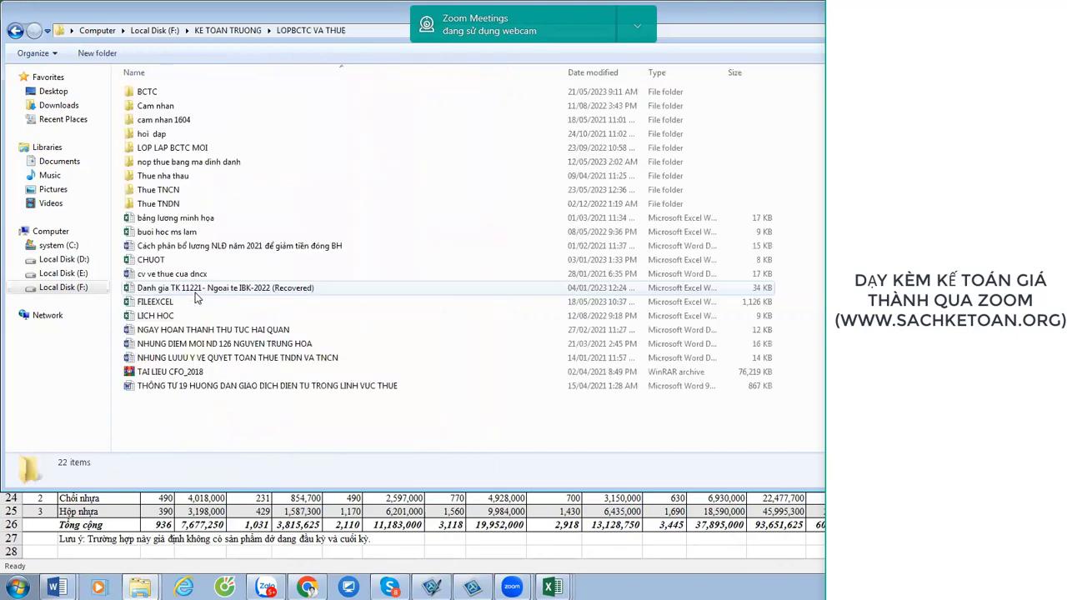
Open the BCTC folder and its BCTC MOI subfolder.
key("Down")
key("Up")
key("Return")
key("Down")
key("Return")
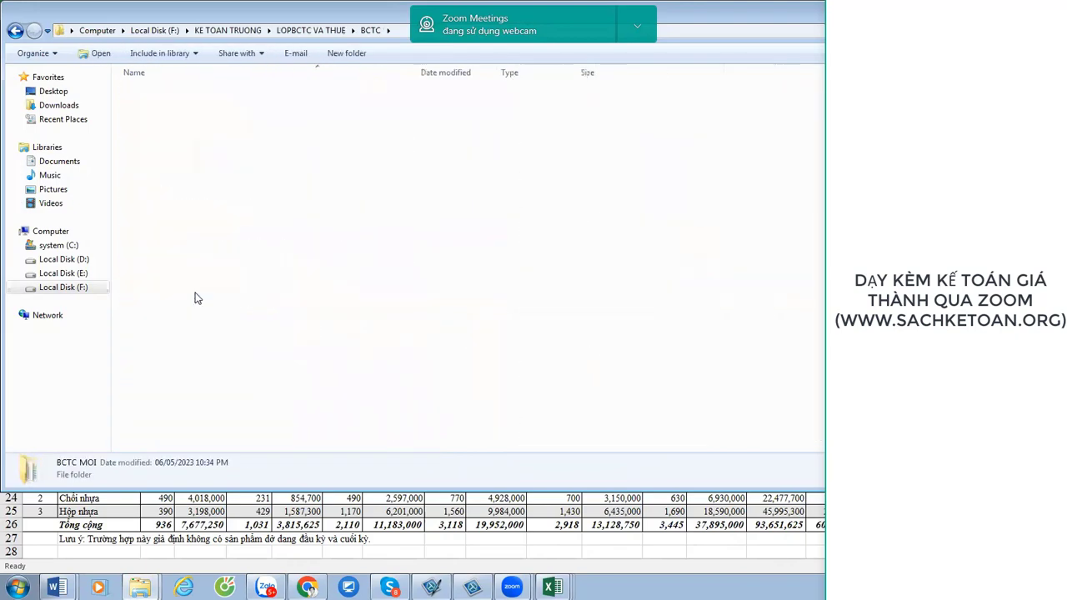
key("Down")
key("Down")
key("Return")
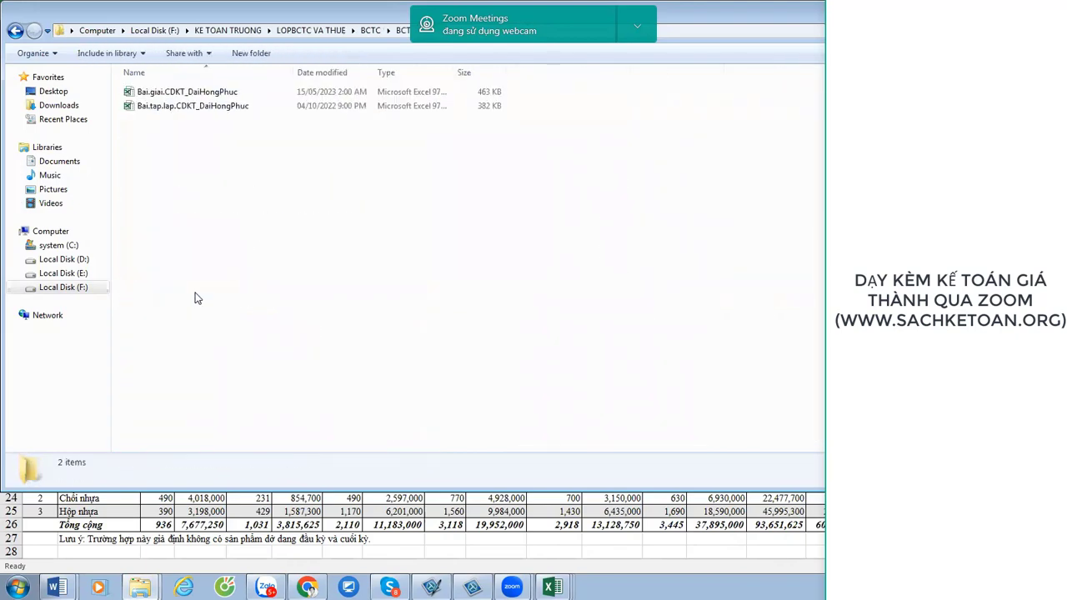
Open the workbook Bai.giai.CDKT_DaiHongPhuc without updating its external links.
key("Down")
key("Return")
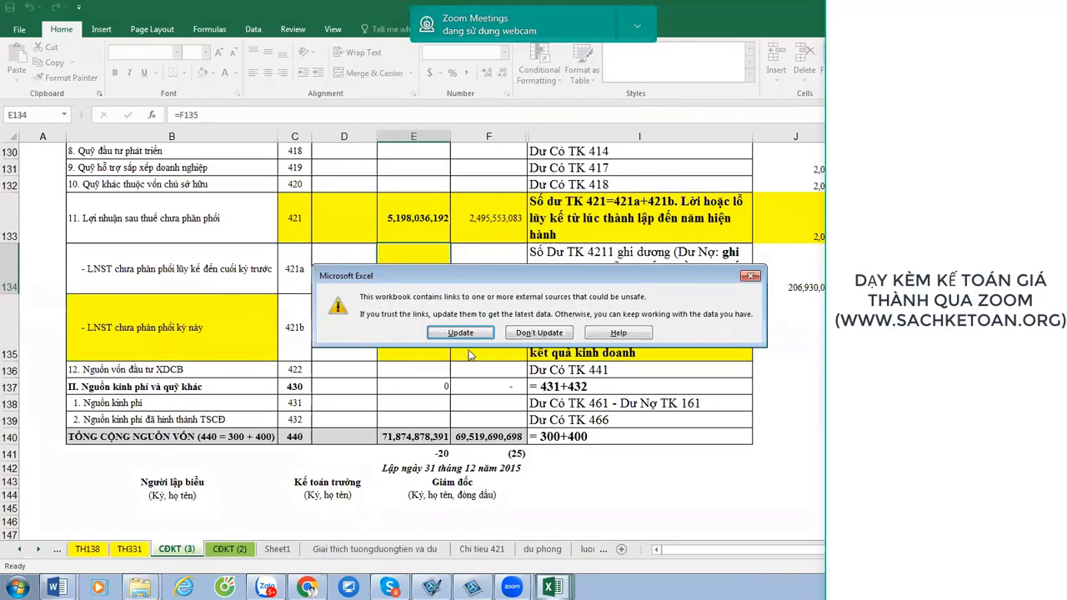
left_click(538, 337)
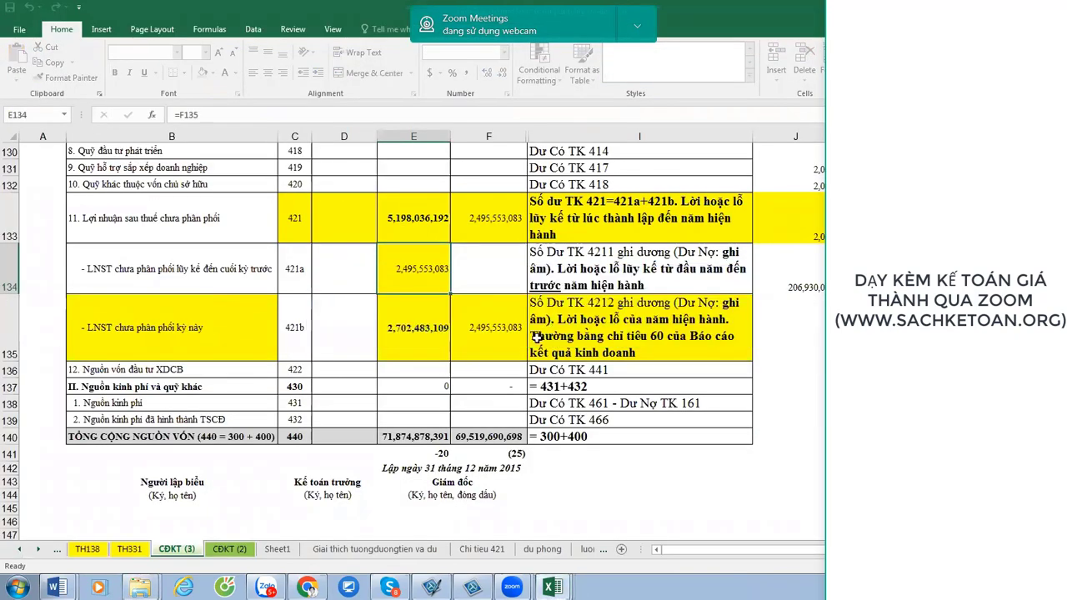
Show the CDPS sheet and examine the balances of accounts 152, 154 and 155.
left_click(21, 552)
left_click(20, 555)
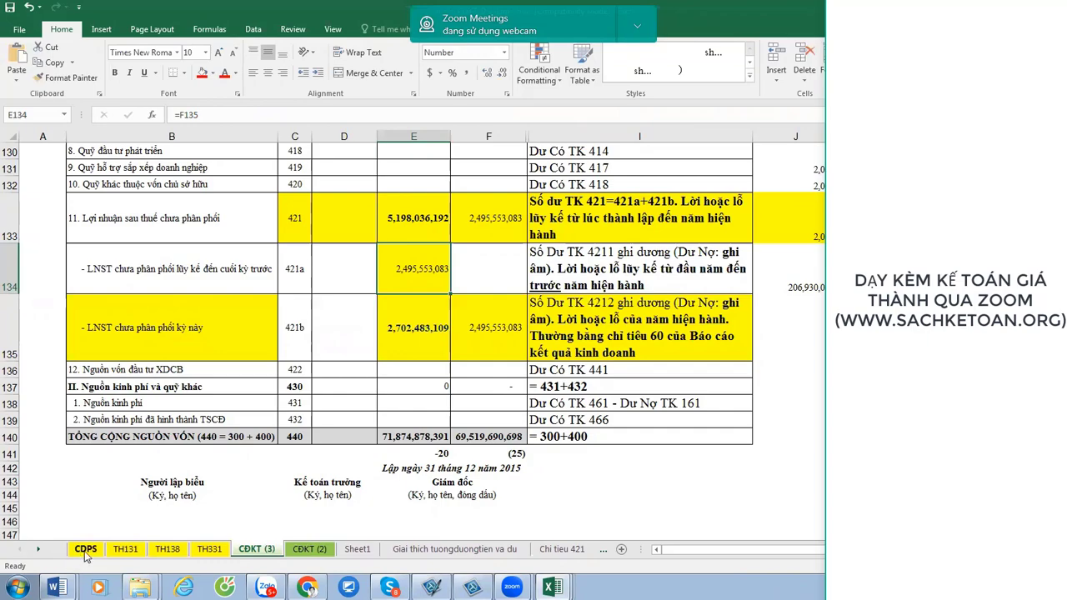
left_click(85, 549)
scroll(194, 423, "down", 12)
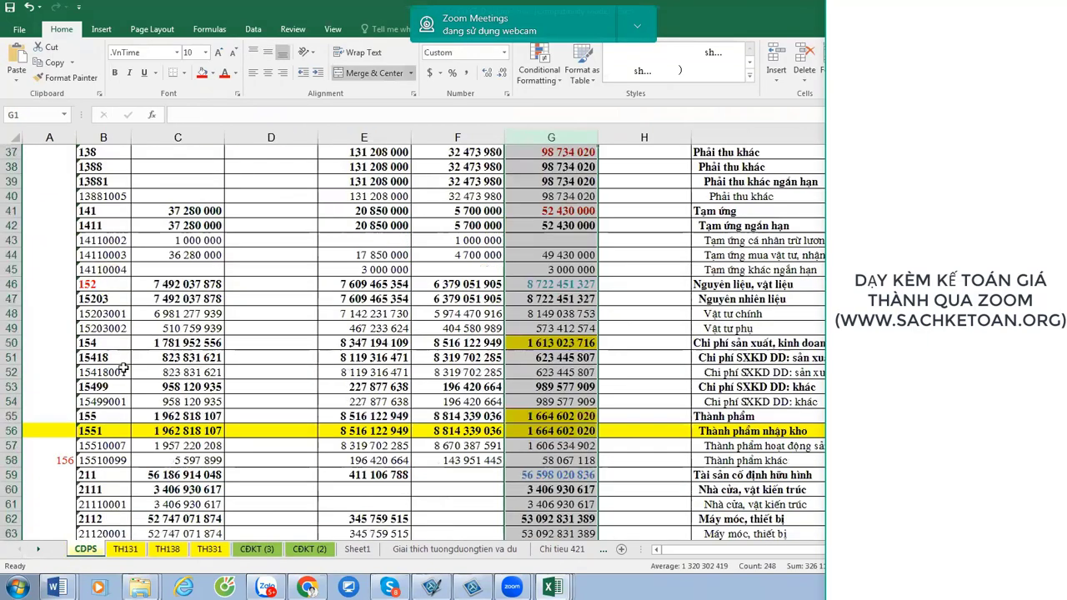
Fill the whole account 154 row (row 50) with red and check its closing balance and account name.
left_click(6, 342)
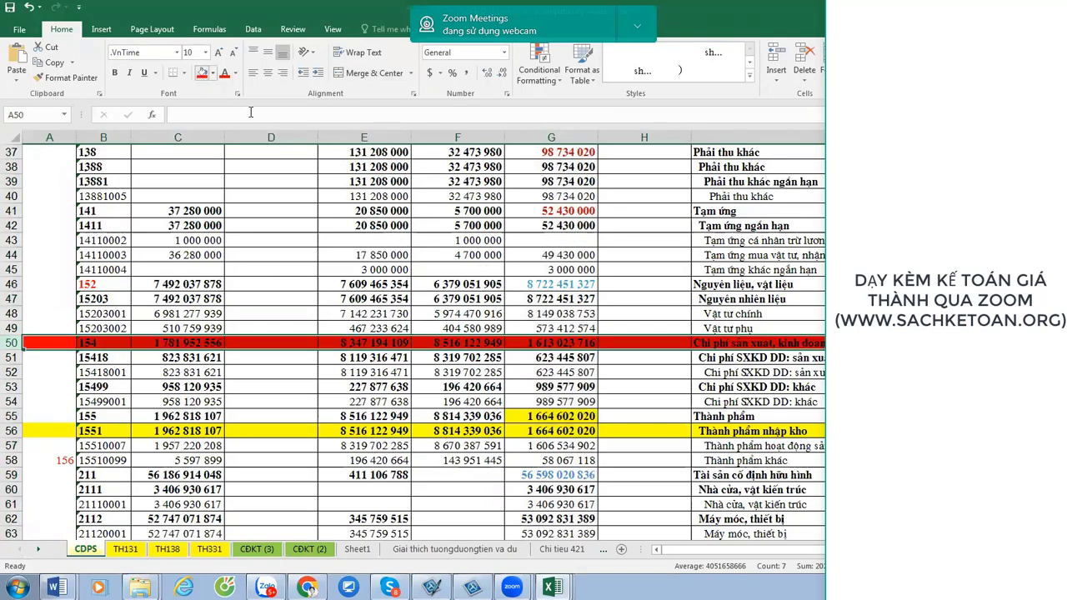
left_click(202, 73)
left_click(542, 342)
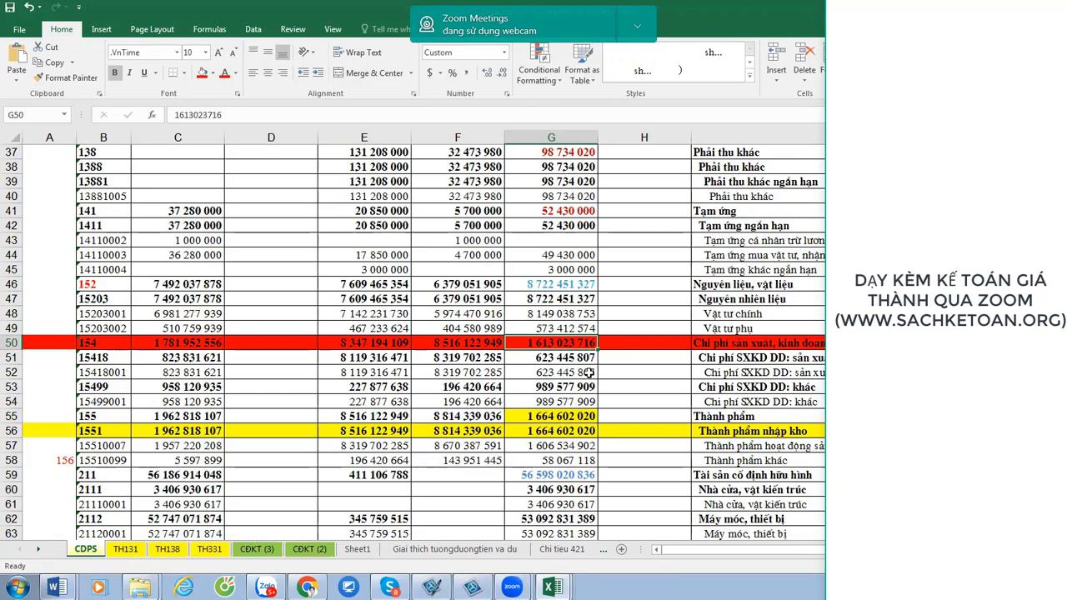
left_click(759, 343)
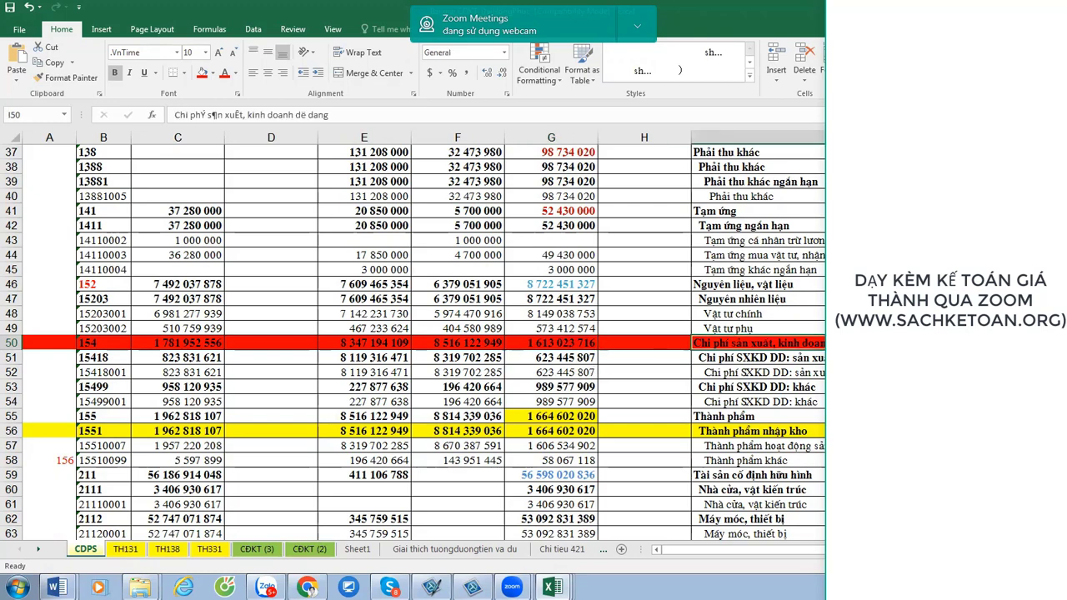
left_click(568, 344)
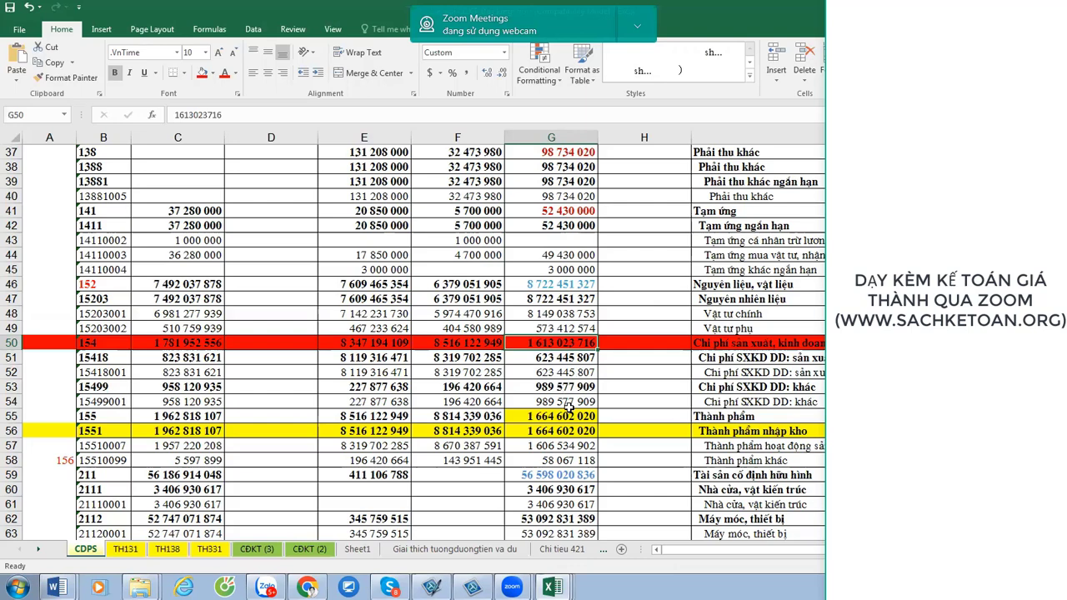
Switch back to the costing workbook and fill the small CHAI norm table, I4:K10, with red.
key("ctrl+Tab")
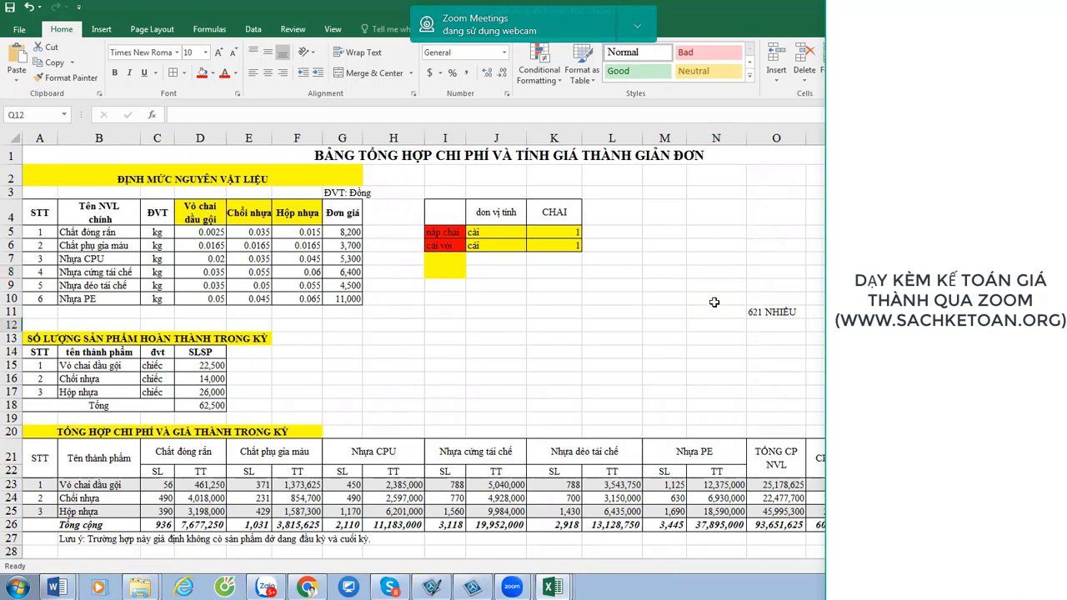
left_click_drag(715, 299, 786, 340)
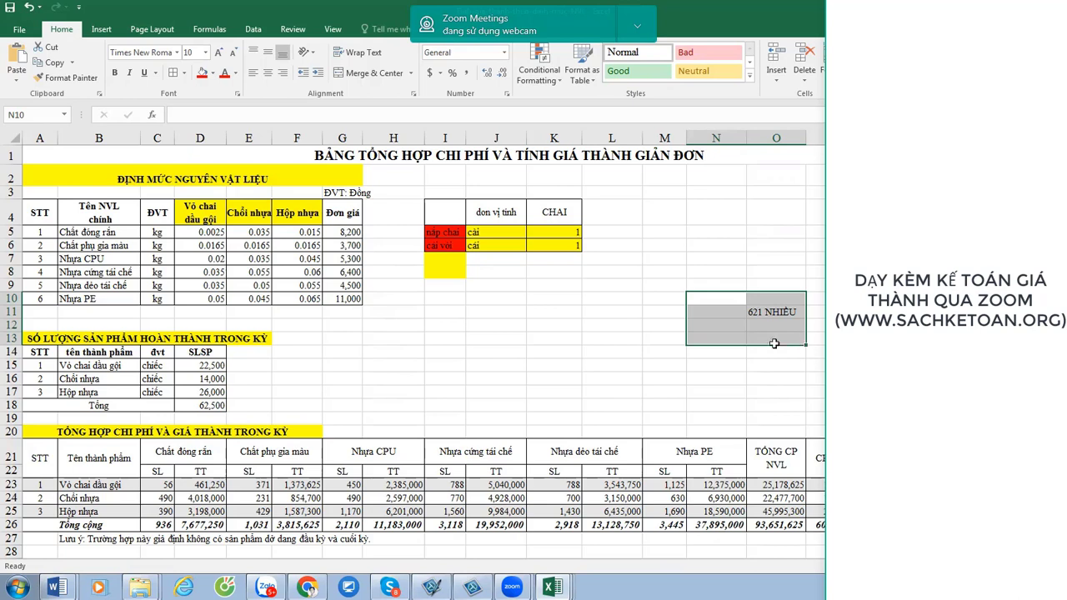
left_click(896, 325)
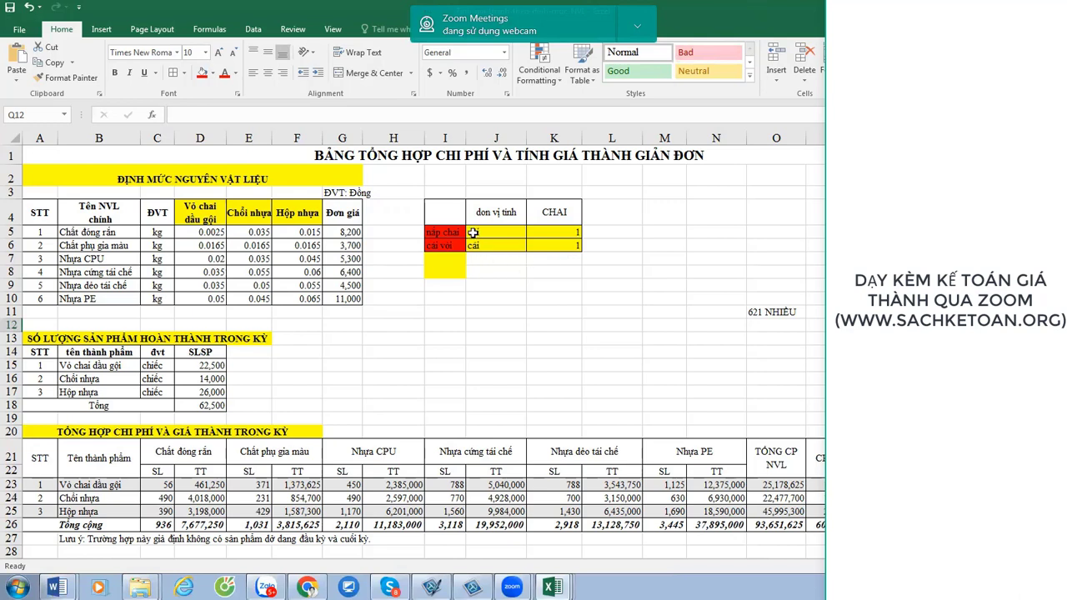
left_click_drag(443, 209, 539, 297)
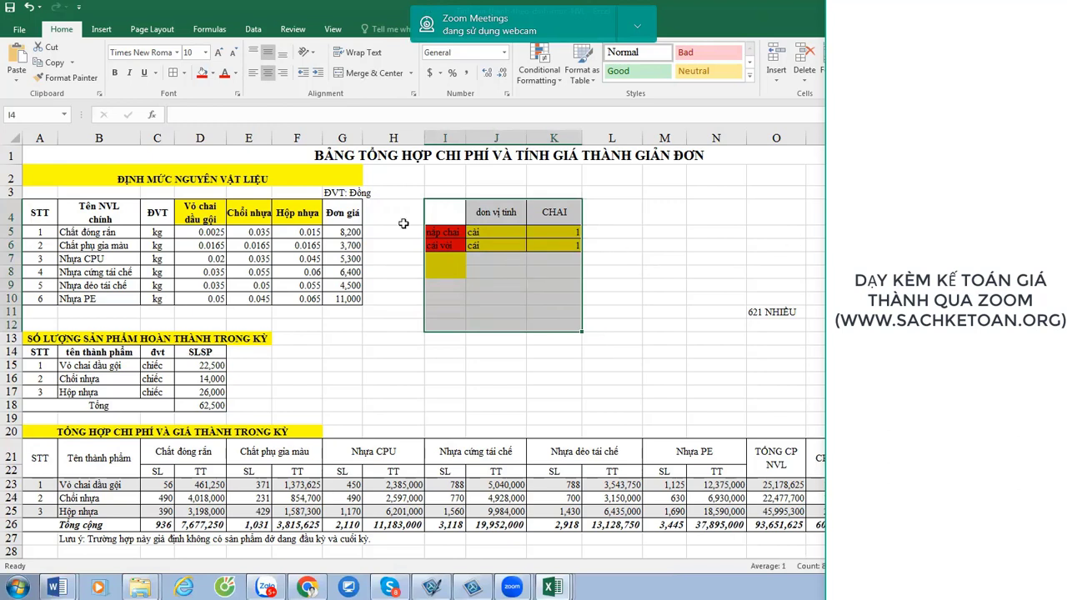
left_click_drag(447, 209, 552, 314)
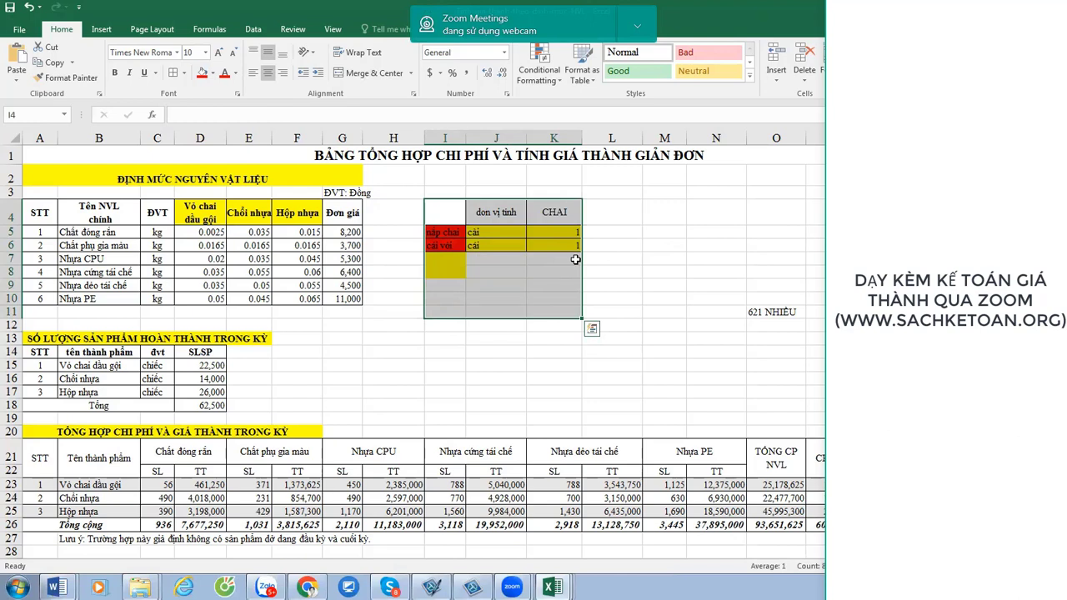
mouse_move(582, 318)
left_mouse_down()
mouse_move(579, 266)
mouse_move(581, 305)
left_mouse_up()
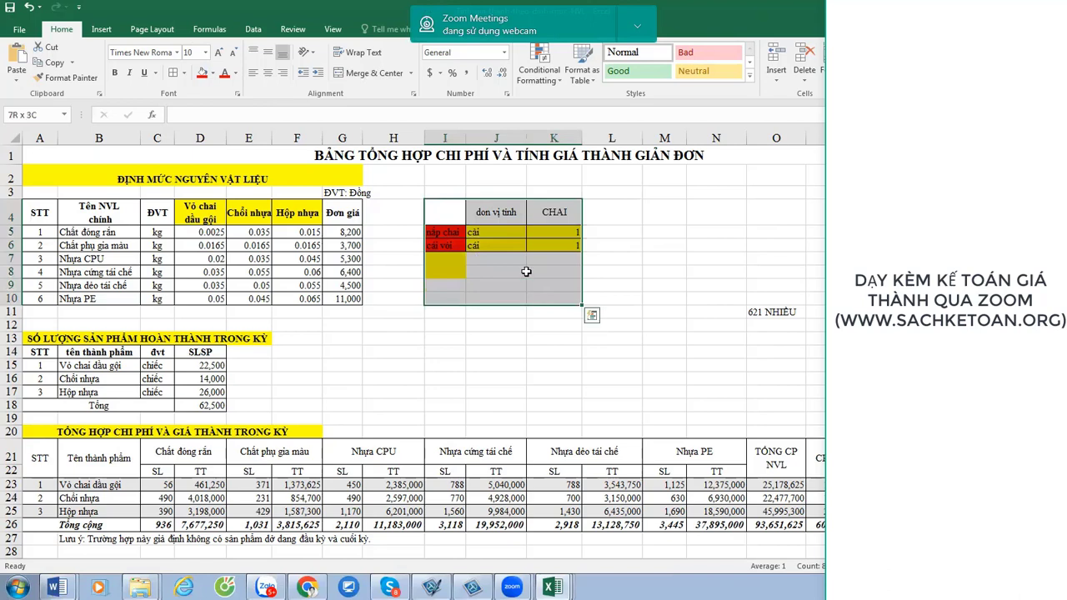
left_click(199, 75)
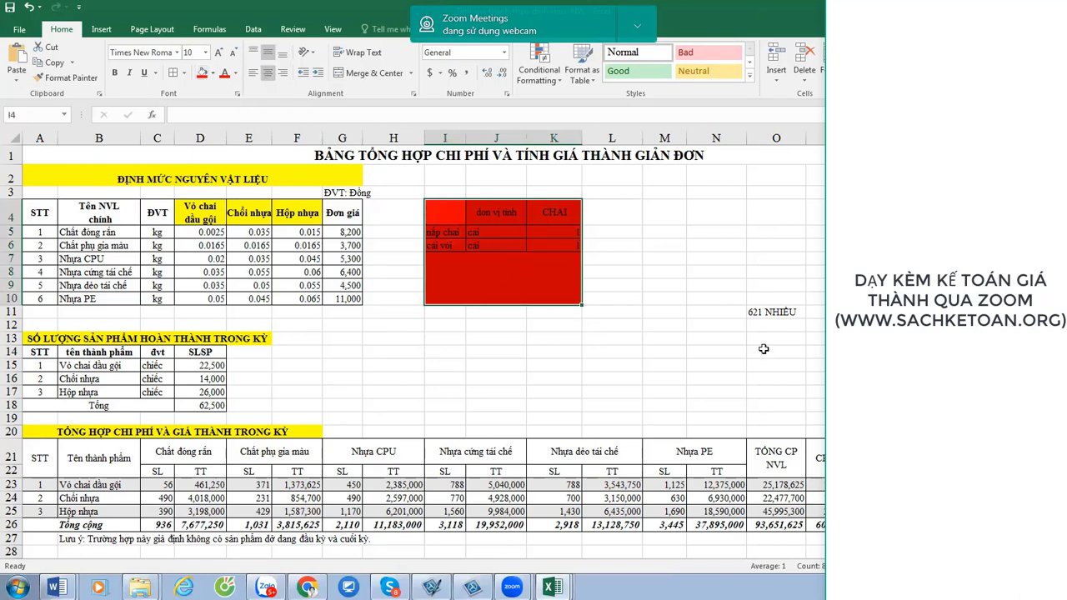
left_click(633, 303)
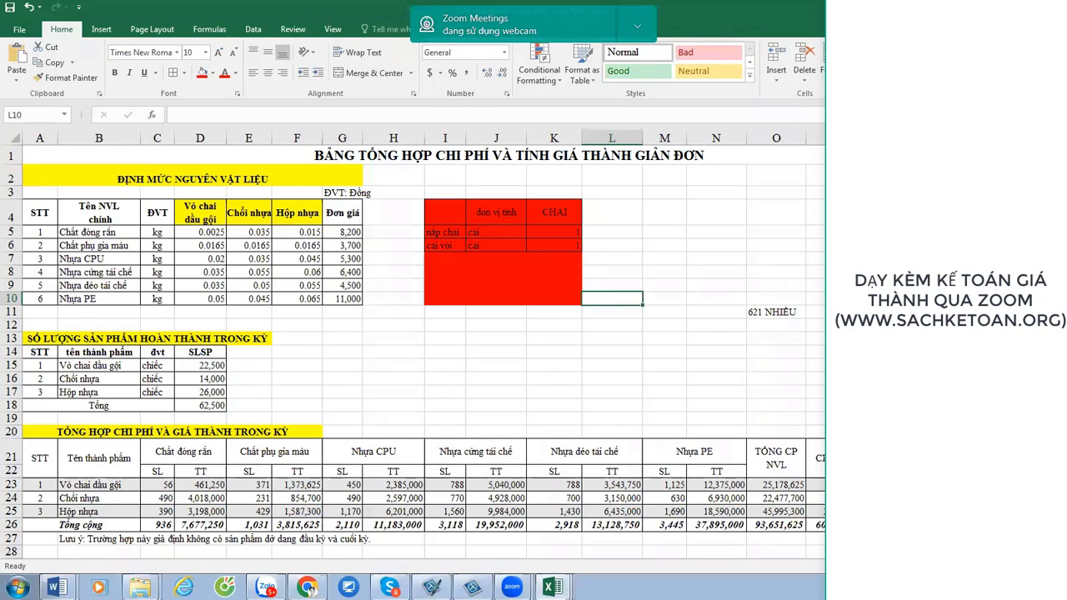
Compare the red CHAI table with the ĐỊNH MỨC NGUYÊN VẬT LIỆU norm table and the 621 note.
left_click(816, 245)
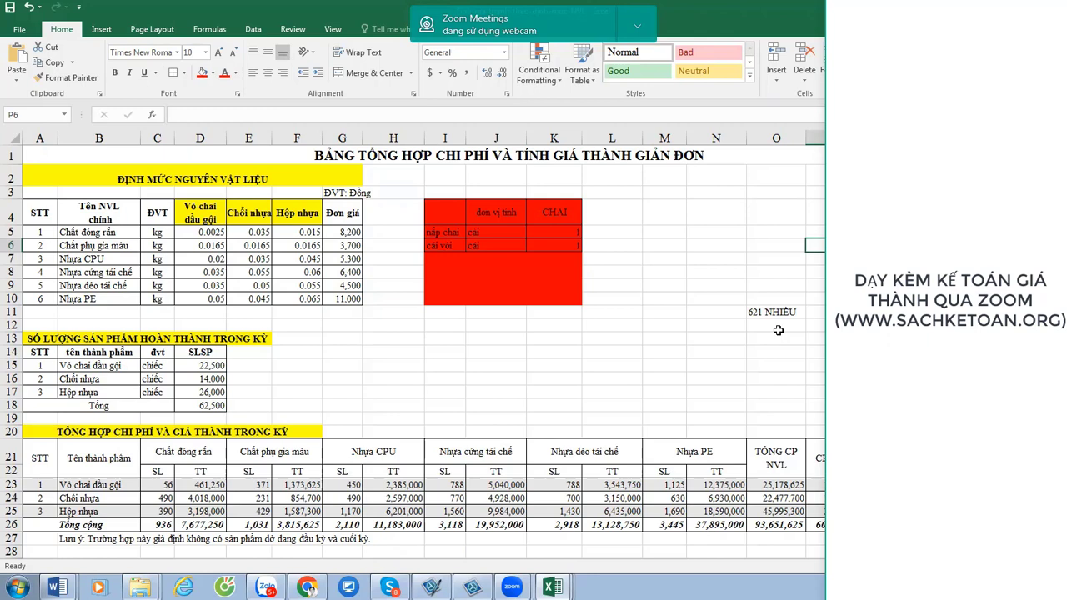
left_click_drag(441, 206, 565, 307)
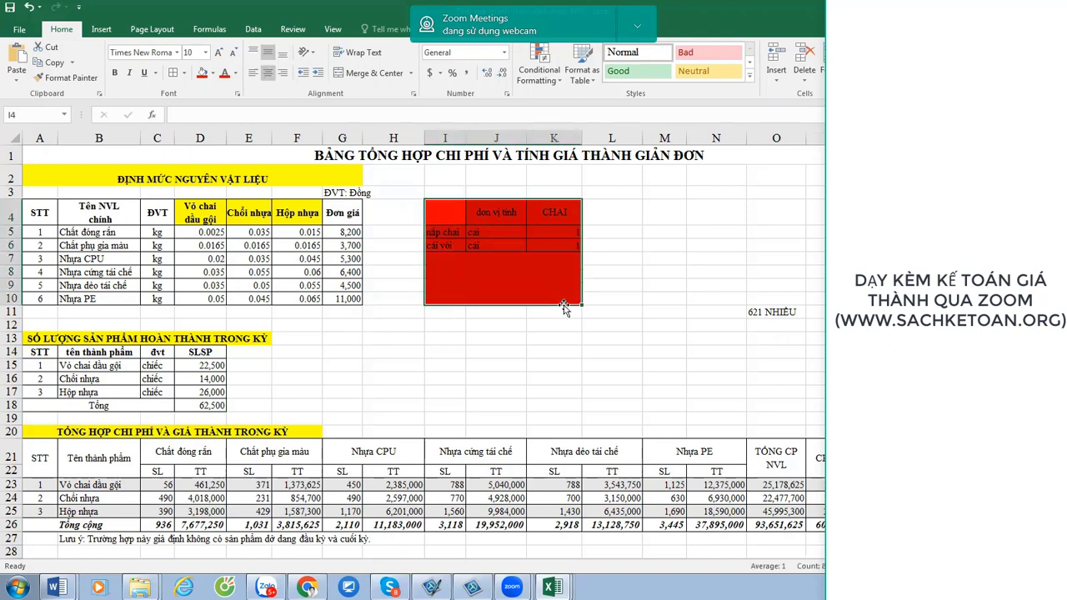
left_click(496, 241)
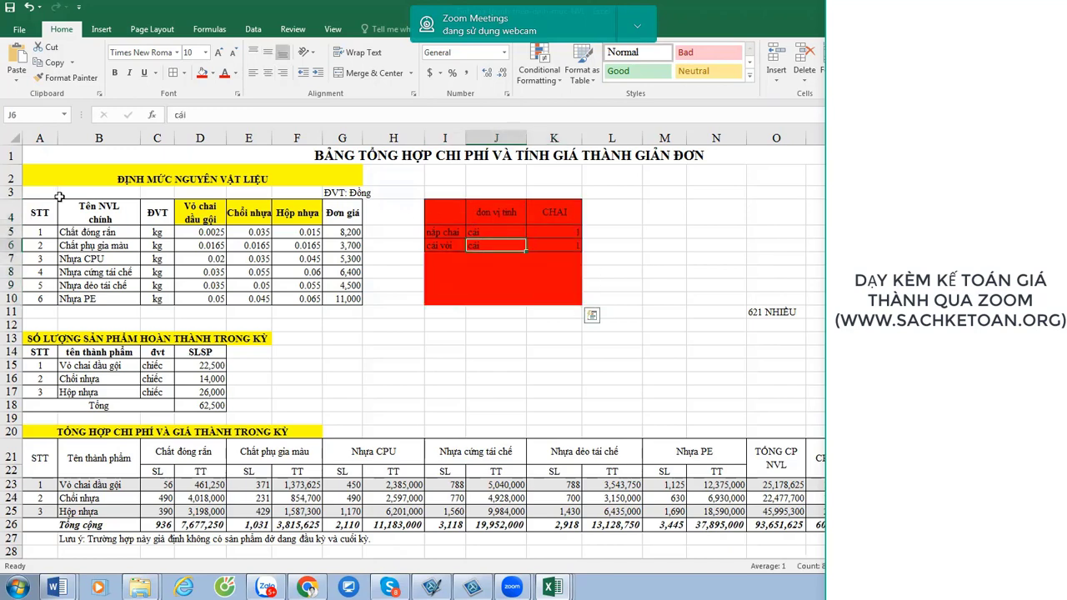
left_click(107, 210)
left_click_drag(107, 210, 333, 279)
left_click_drag(79, 173, 241, 292)
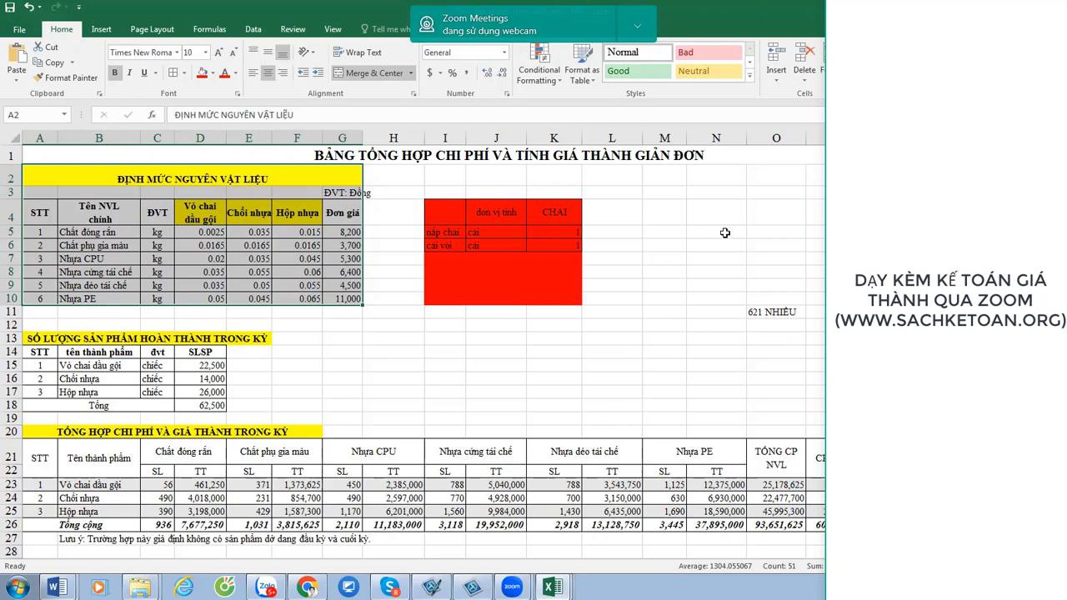
left_click(778, 312)
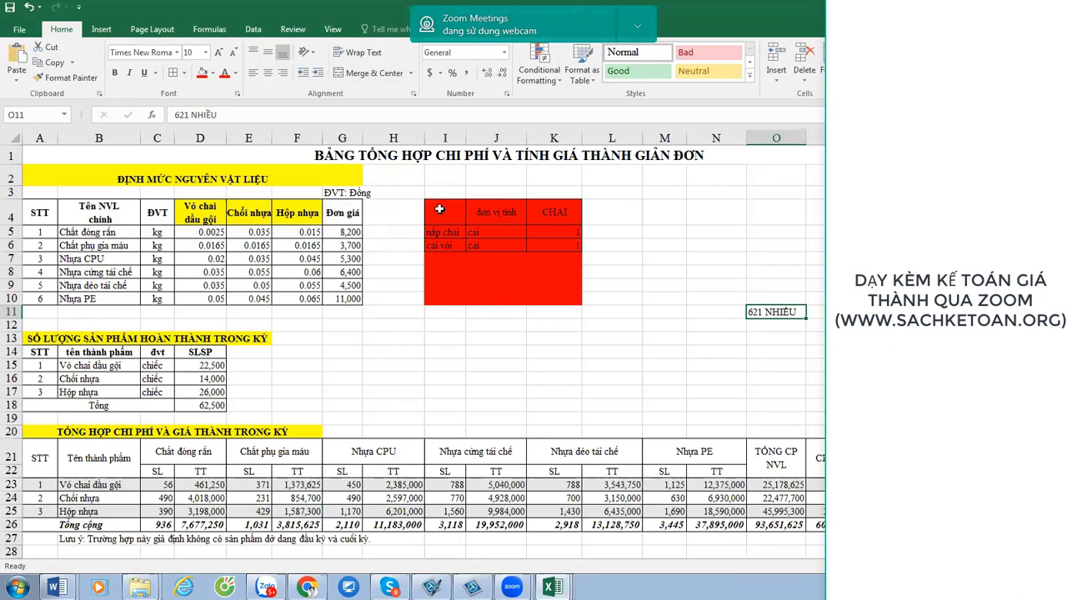
left_click_drag(437, 208, 566, 301)
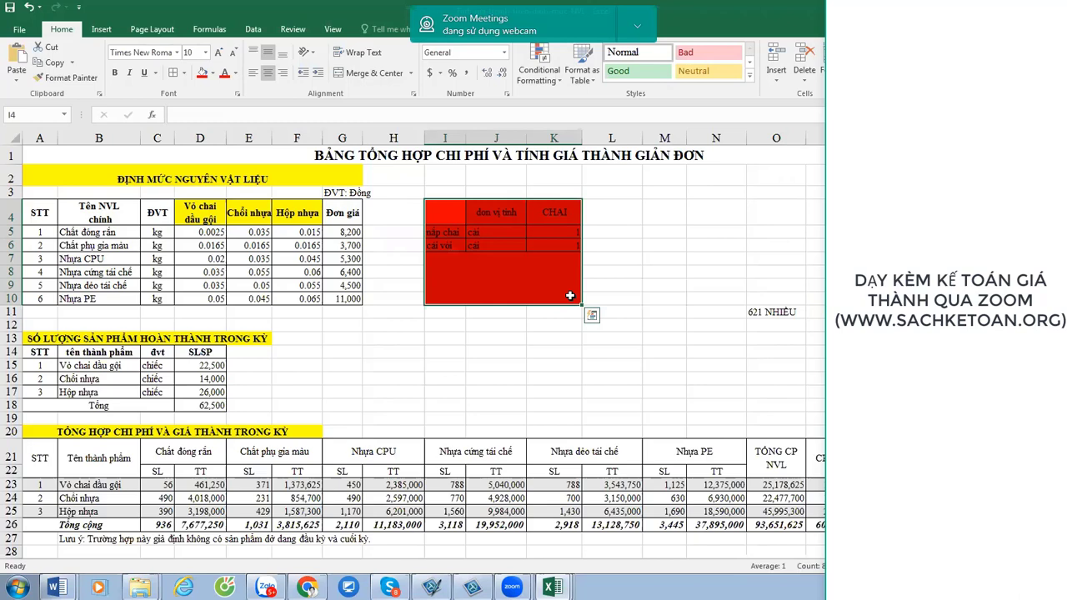
Delete the note "621 NHIỀU" from cell O11.
left_click(687, 261)
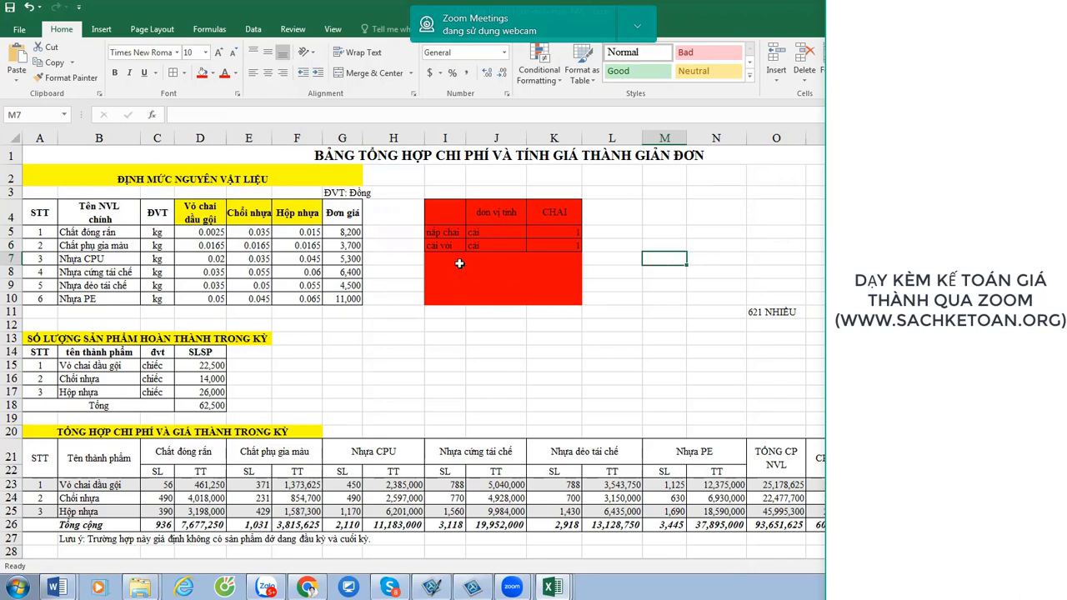
left_click(766, 313)
key("Delete")
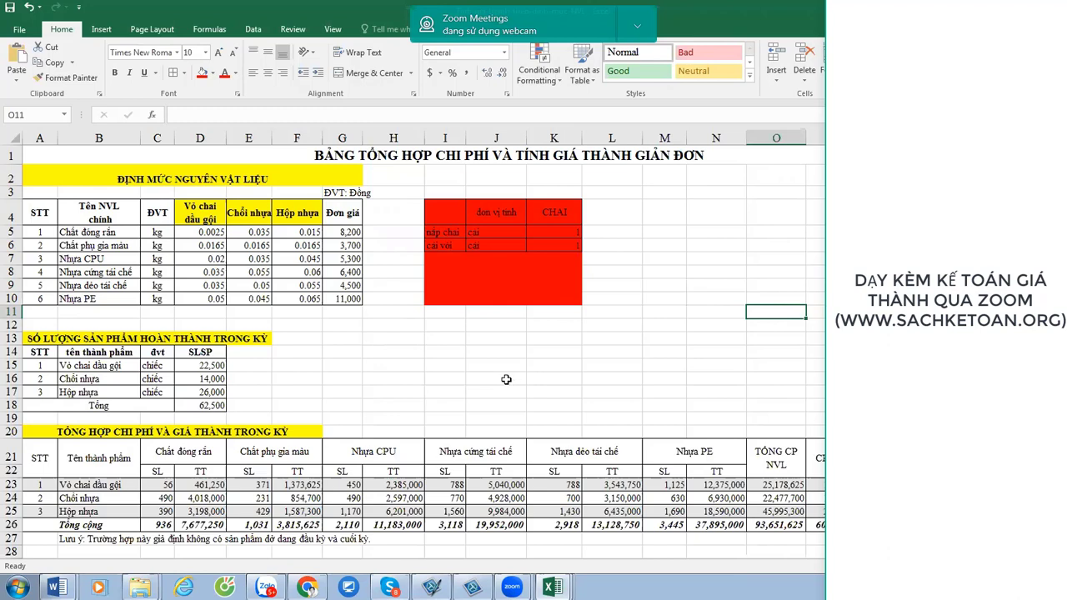
Review the ĐỊNH MỨC NGUYÊN VẬT LIỆU table and widen column G to fit the "ĐVT: Đồng" label.
mouse_move(60, 168)
left_mouse_down()
mouse_move(166, 235)
mouse_move(234, 322)
mouse_move(241, 309)
left_mouse_up()
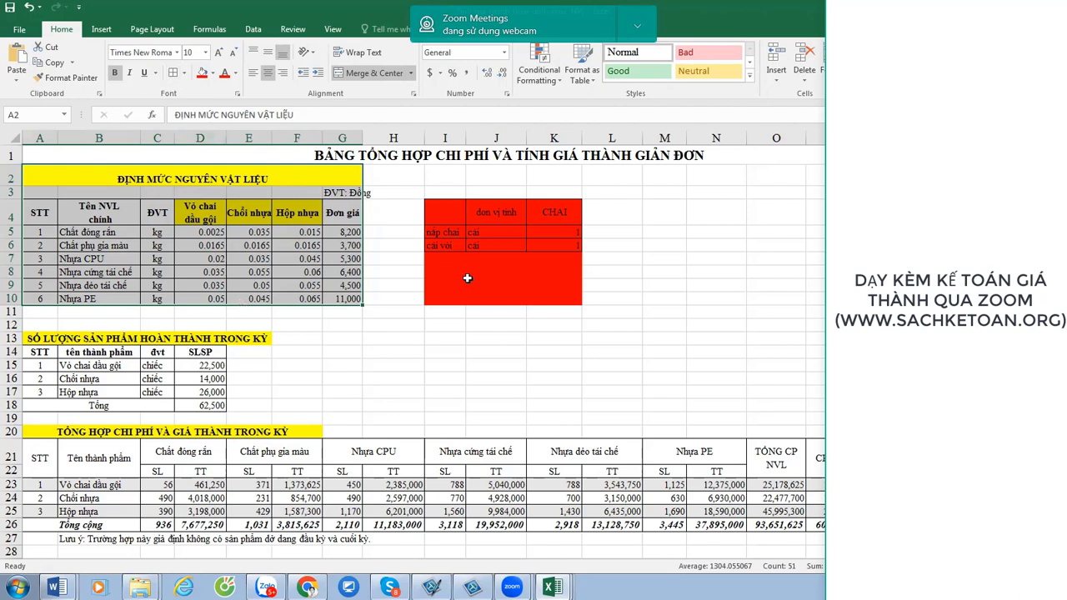
left_click(426, 308)
left_click(89, 176)
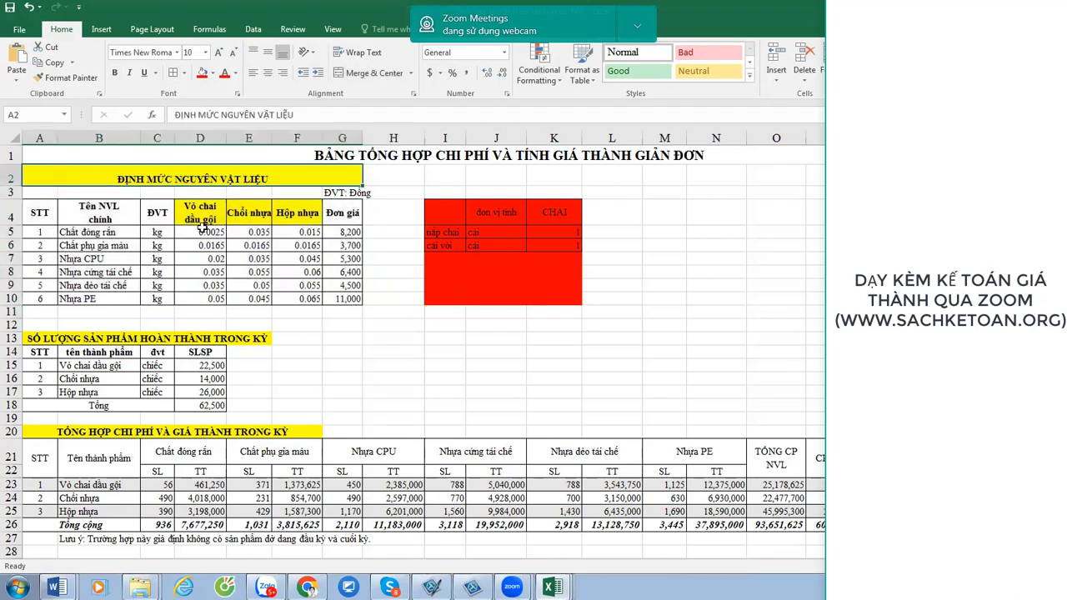
left_click_drag(202, 225, 281, 297)
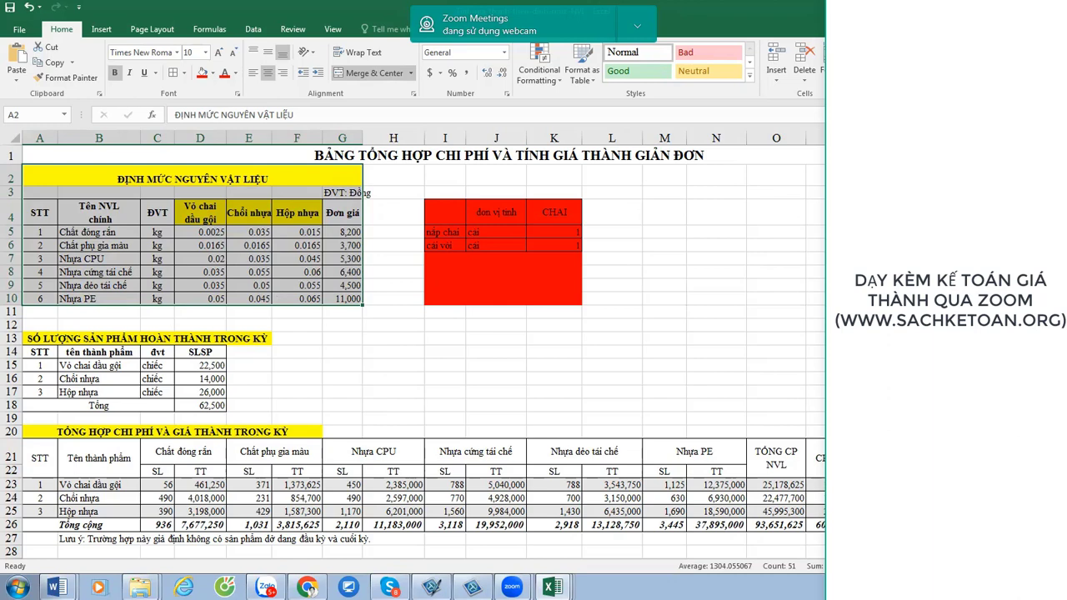
left_click_drag(36, 175, 233, 301)
left_click_drag(363, 139, 379, 140)
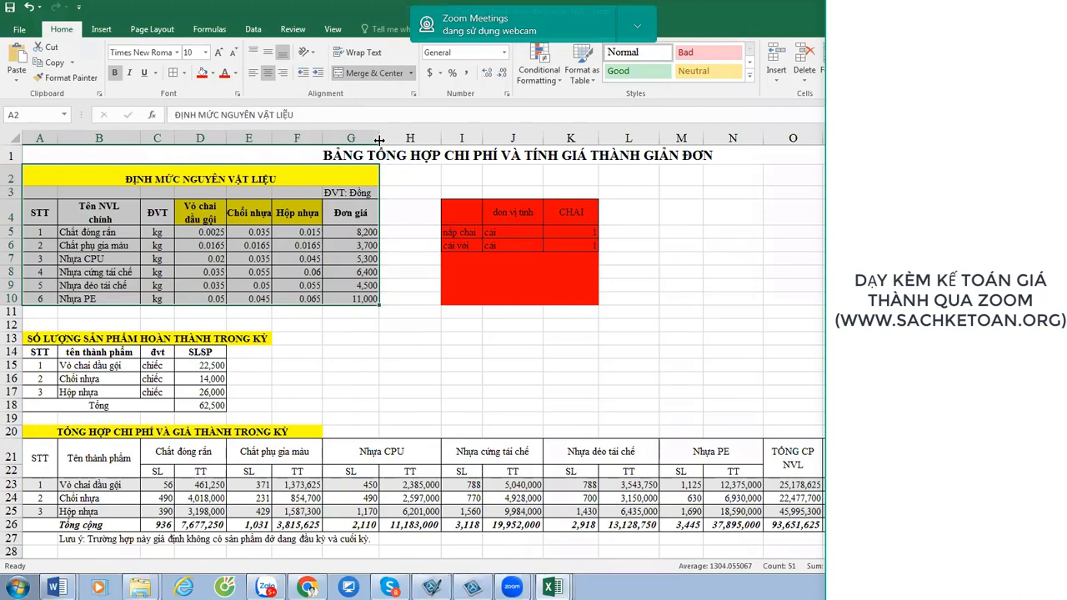
left_click_drag(275, 312, 362, 328)
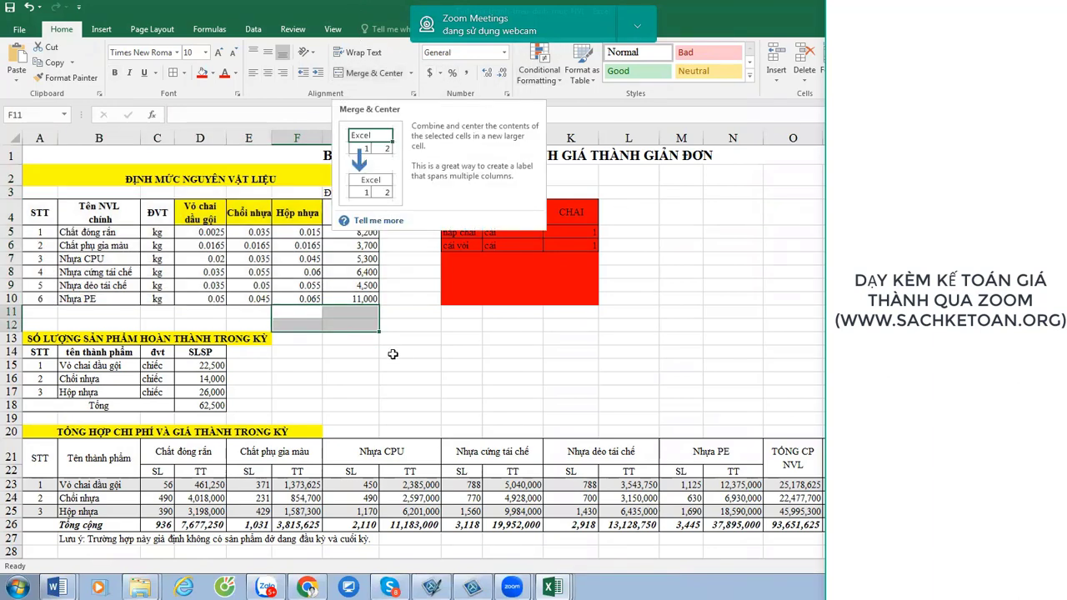
left_click(265, 299)
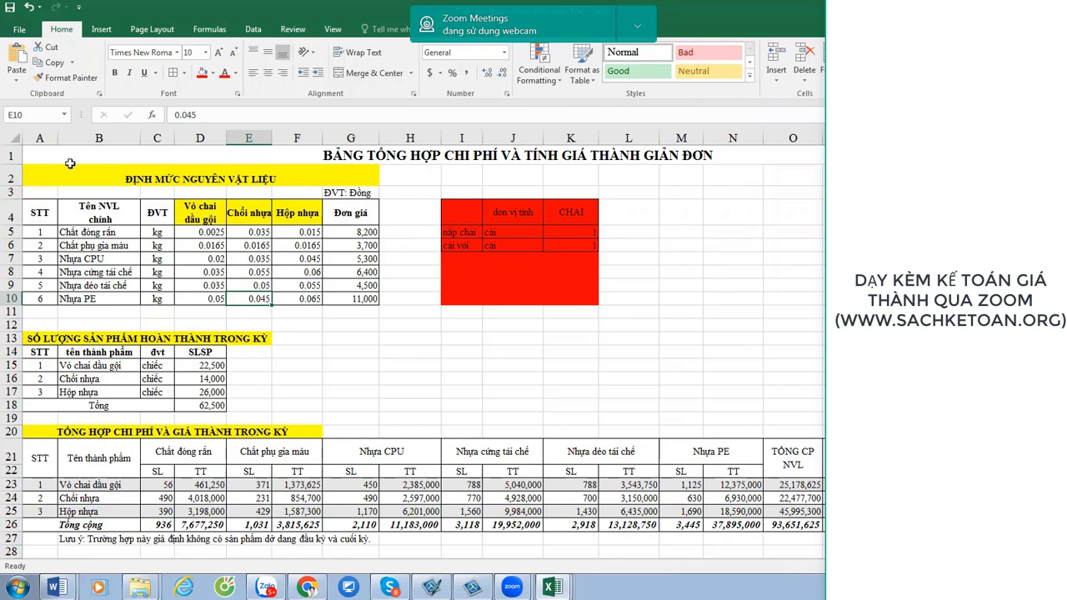
Add borders around all cells of the empty rows I7:K9 in the red CHAI table.
left_click_drag(58, 172, 291, 305)
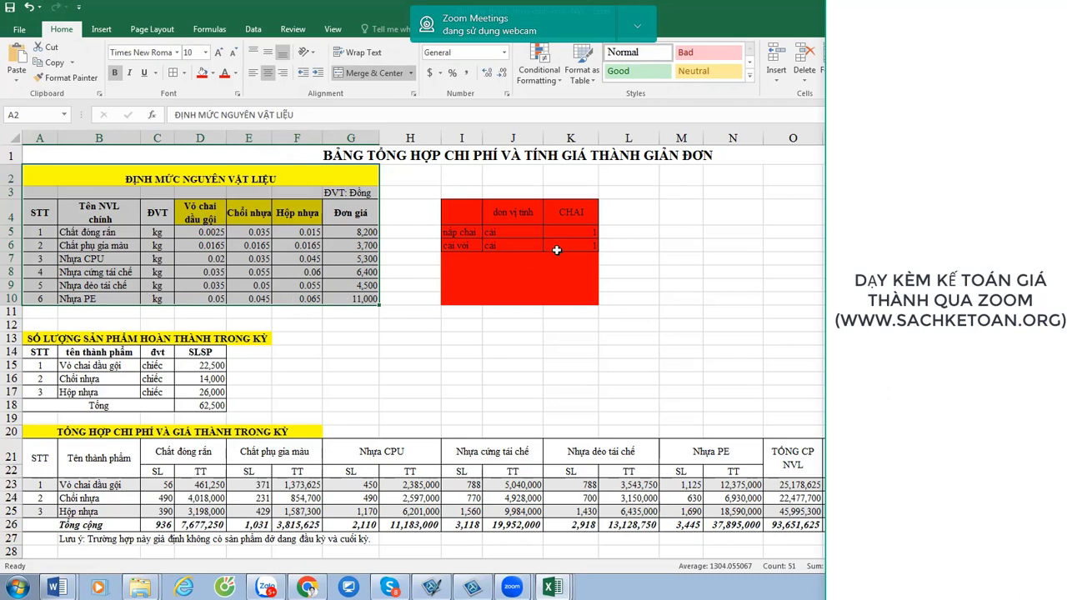
left_click(696, 259)
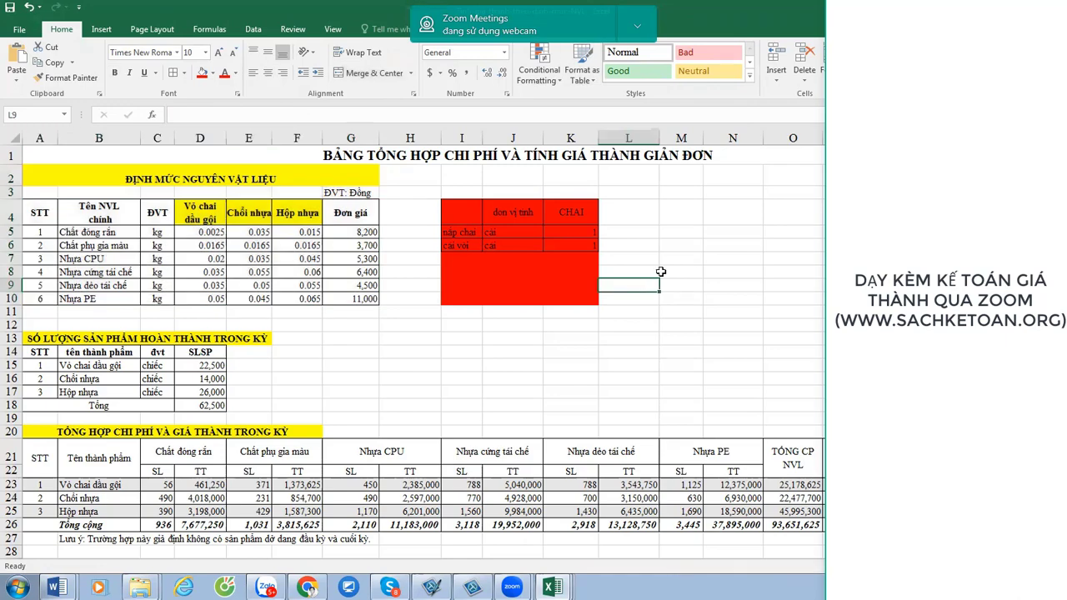
left_click(646, 274)
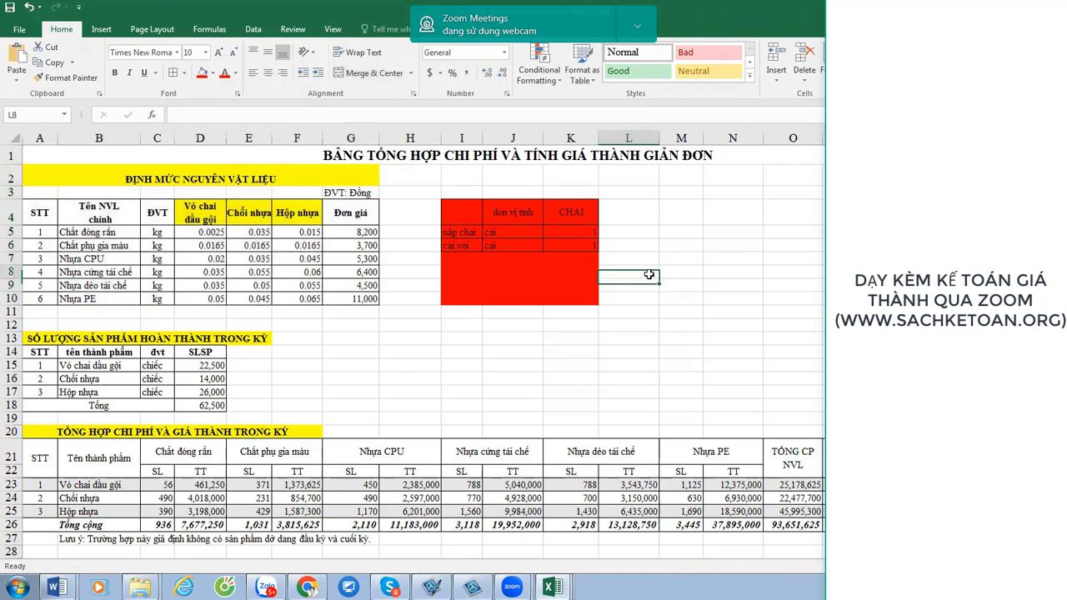
left_click(628, 255)
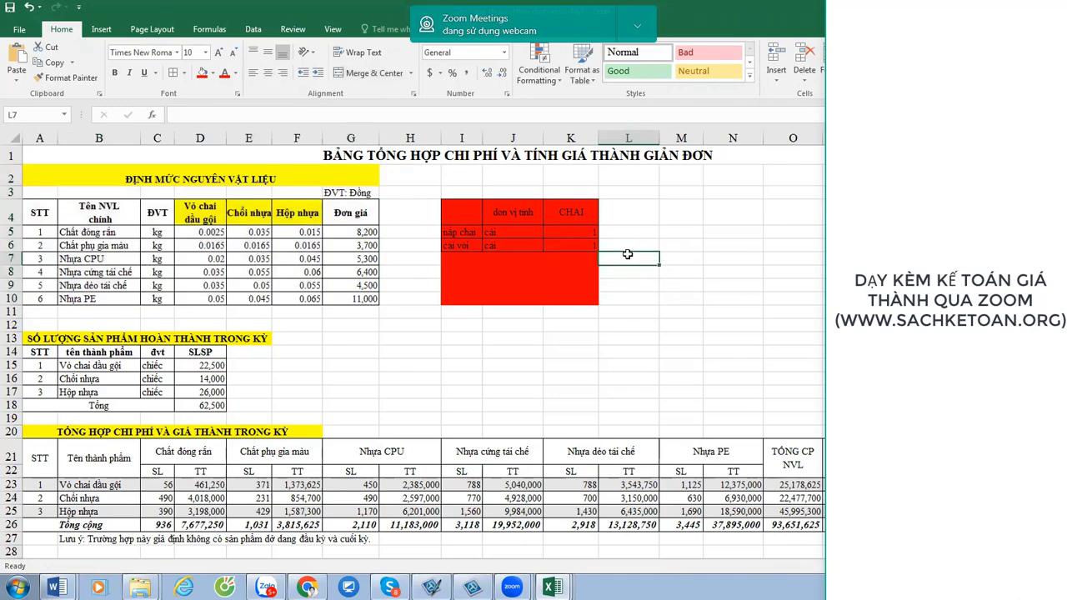
left_click(467, 259)
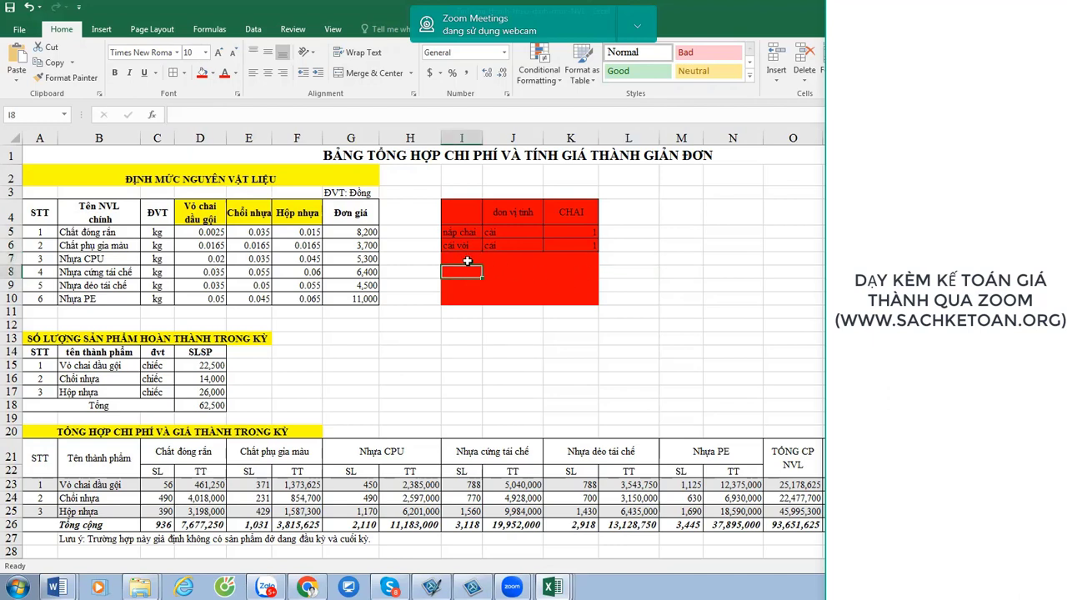
left_click_drag(467, 259, 589, 286)
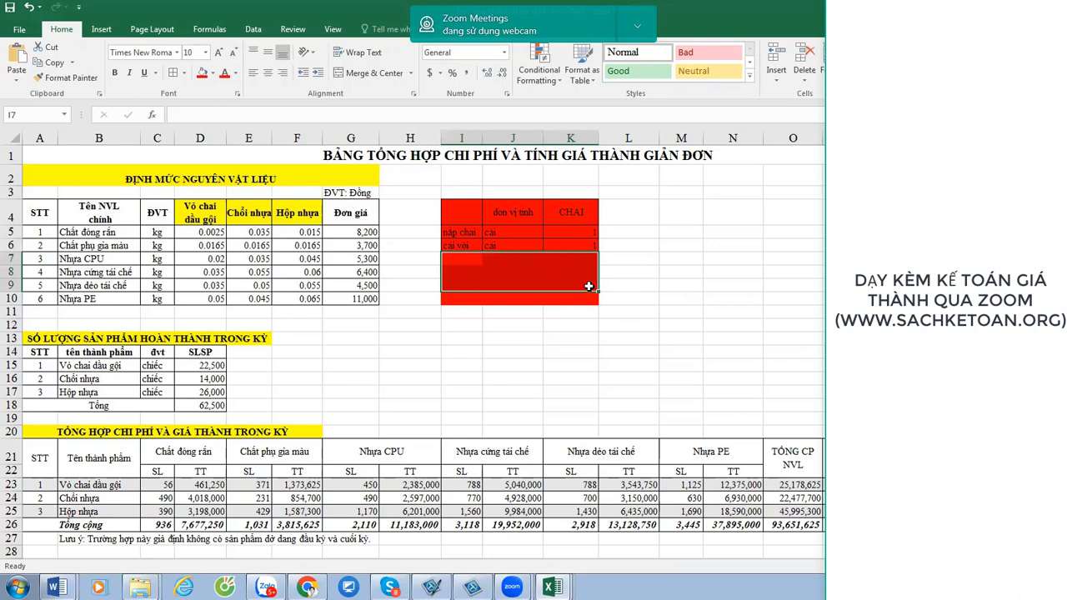
left_click(172, 73)
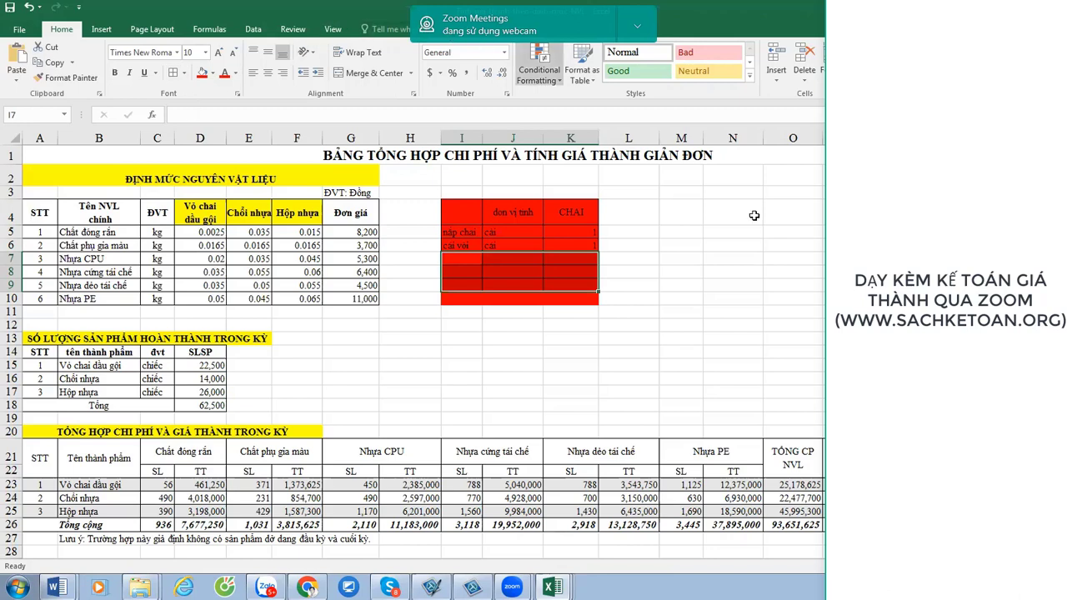
left_click(670, 254)
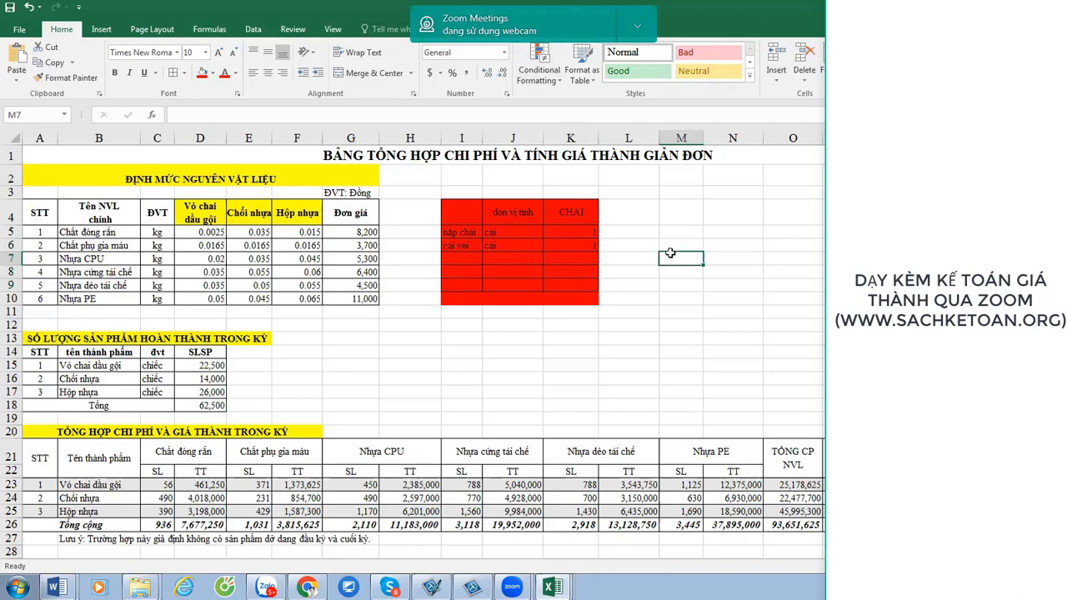
left_click(495, 259)
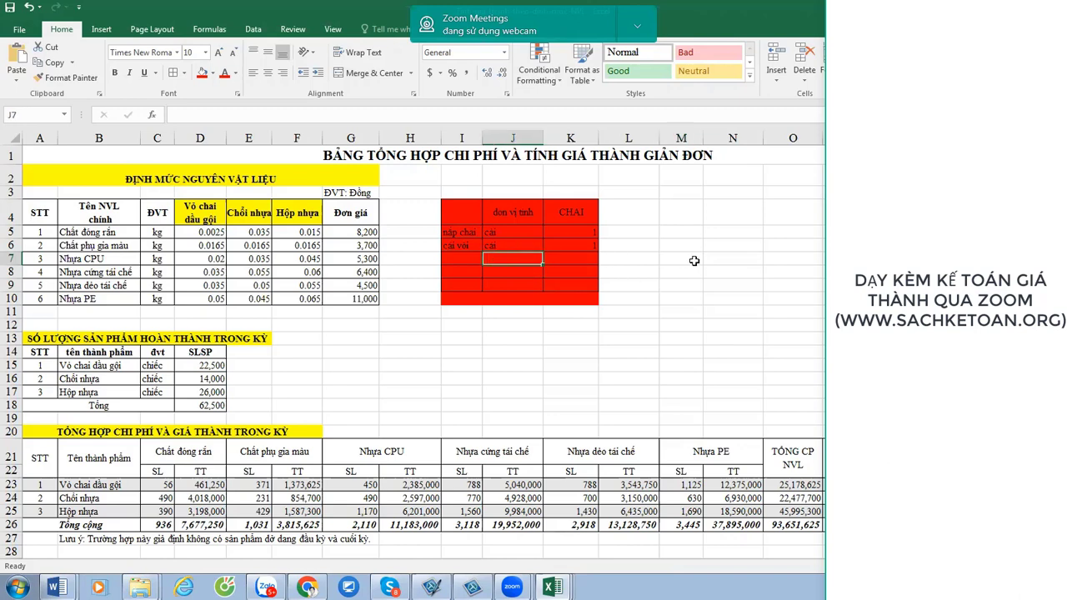
Examine the unit-of-measure header in J4 and the full extent of the red CHAI table.
left_click(510, 213)
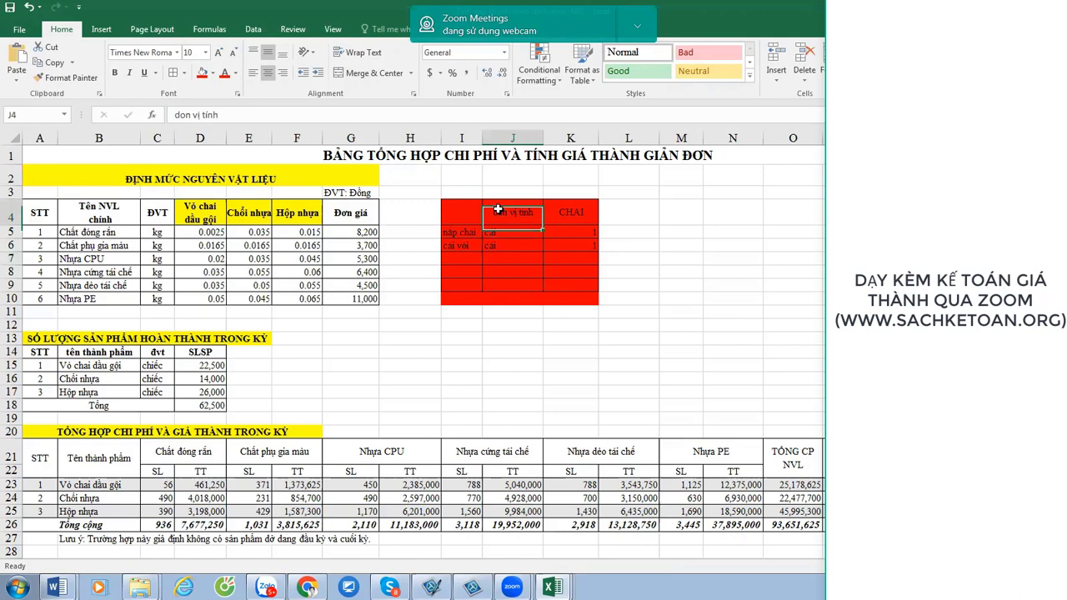
double_click(497, 209)
left_click_drag(498, 209, 608, 228)
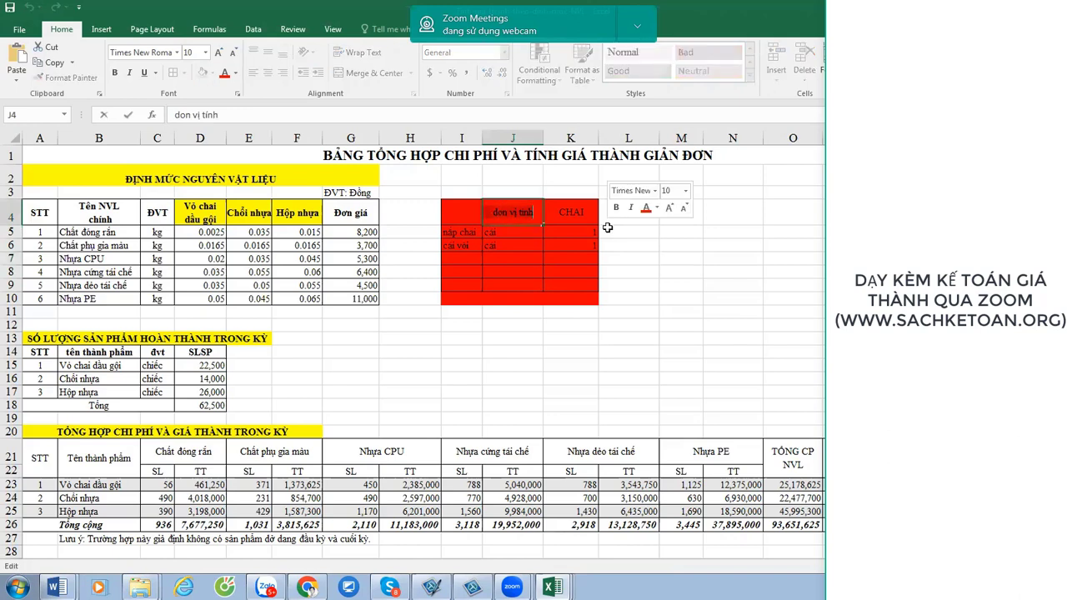
left_click(721, 242)
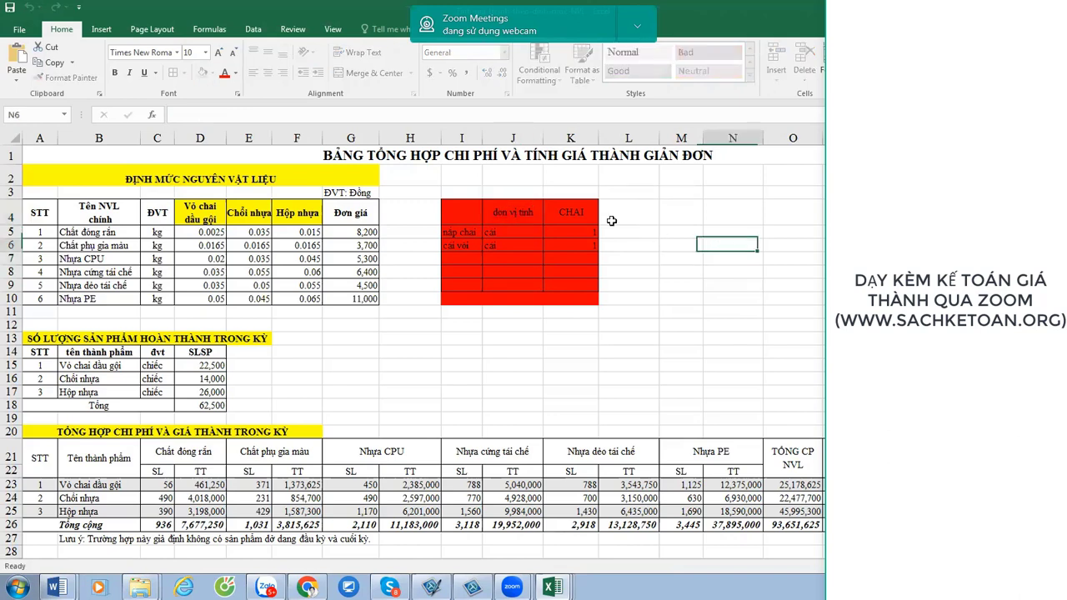
double_click(502, 208)
left_click_drag(493, 212, 577, 223)
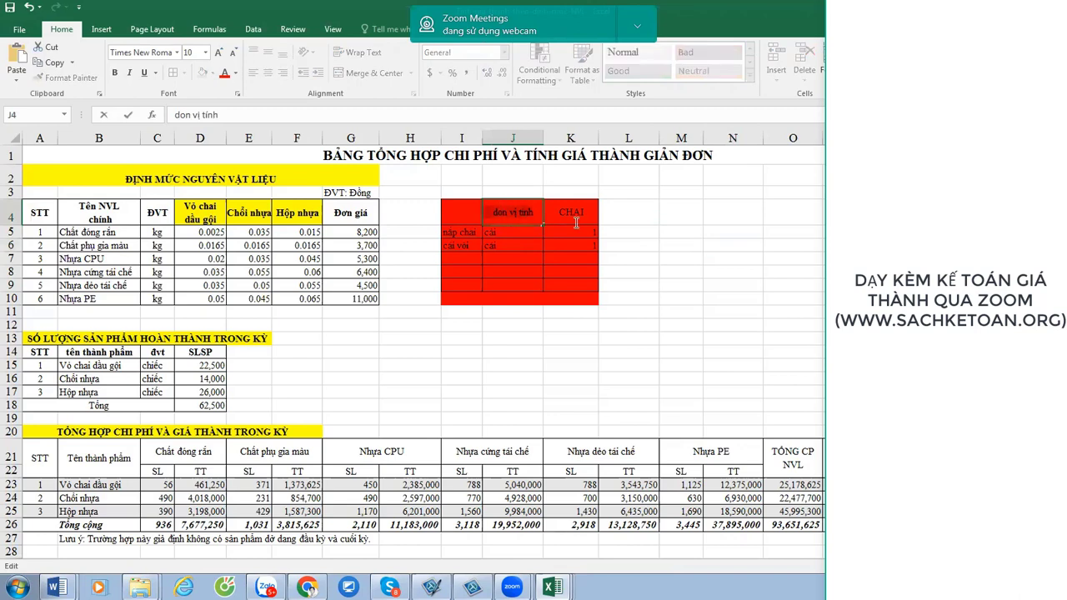
left_click(504, 211)
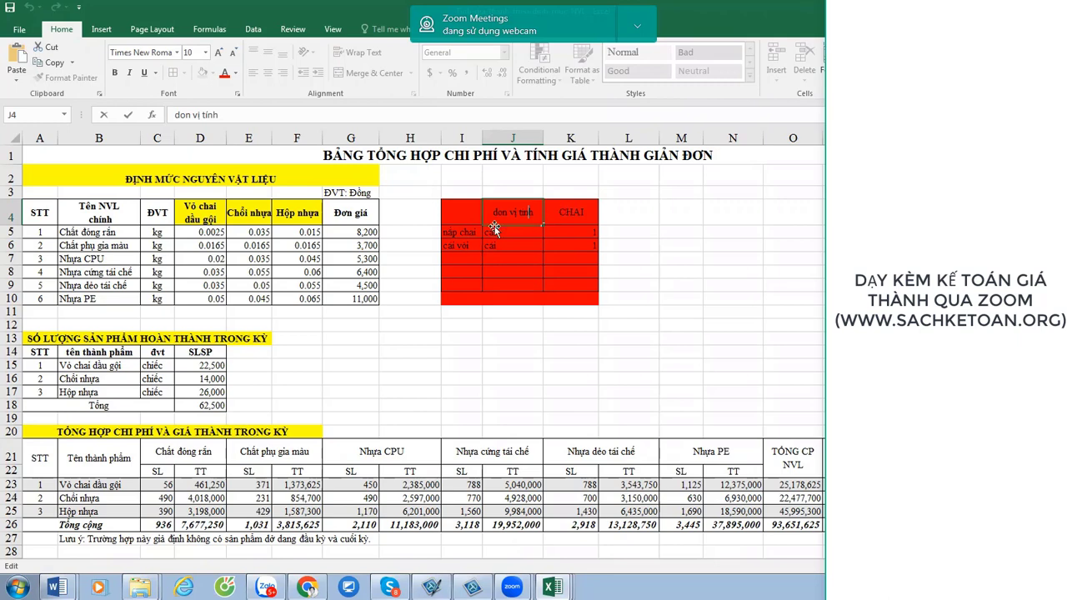
left_click_drag(444, 206, 597, 320)
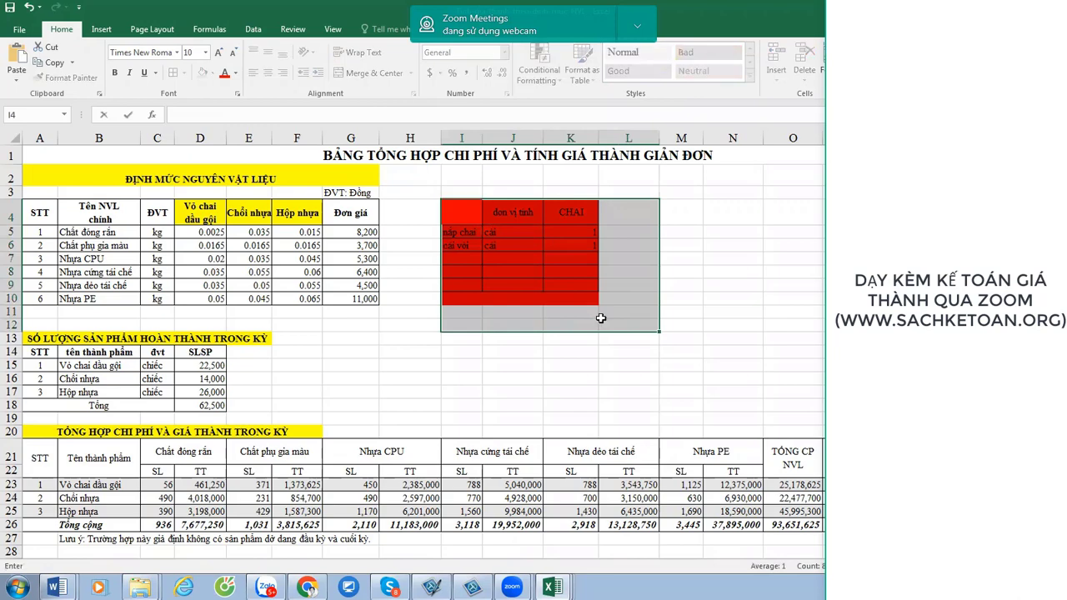
left_click(604, 322)
scroll(339, 238, "down", 2)
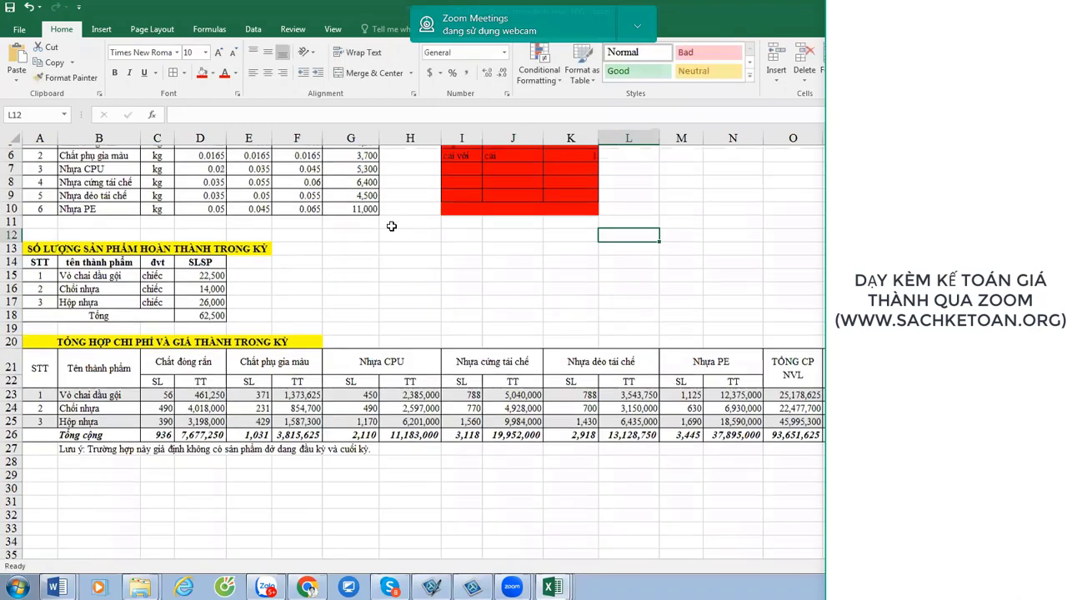
Examine the materials, products and norms in the ĐỊNH MỨC NGUYÊN VẬT LIỆU table, and the SLSP quantities in SỐ LƯỢNG SẢN PHẨM HOÀN THÀNH TRONG KỲ.
scroll(339, 238, "up", 2)
left_click(333, 153)
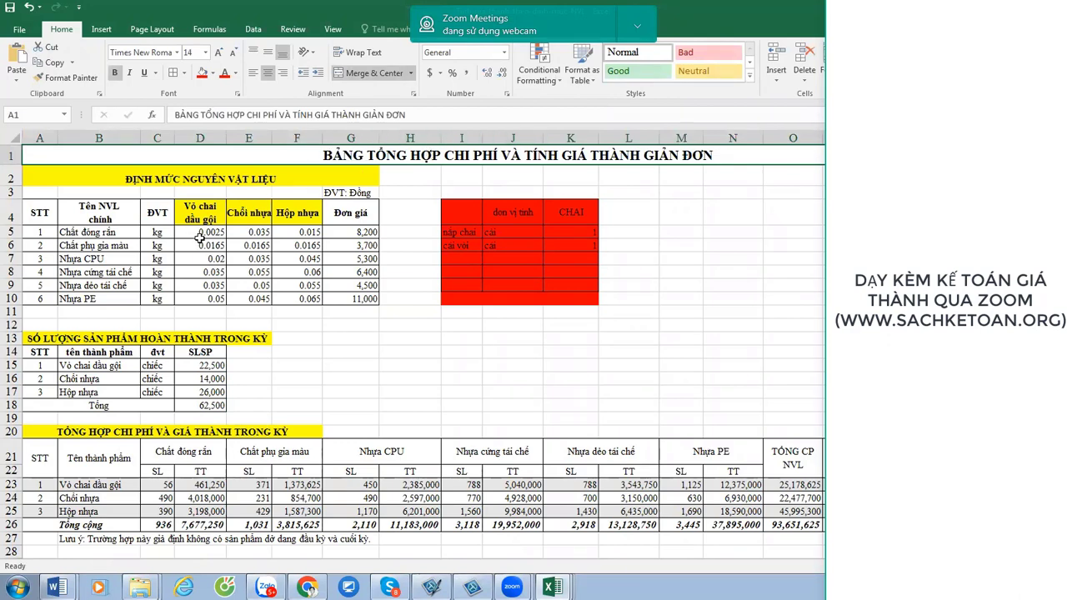
left_click_drag(198, 238, 298, 302)
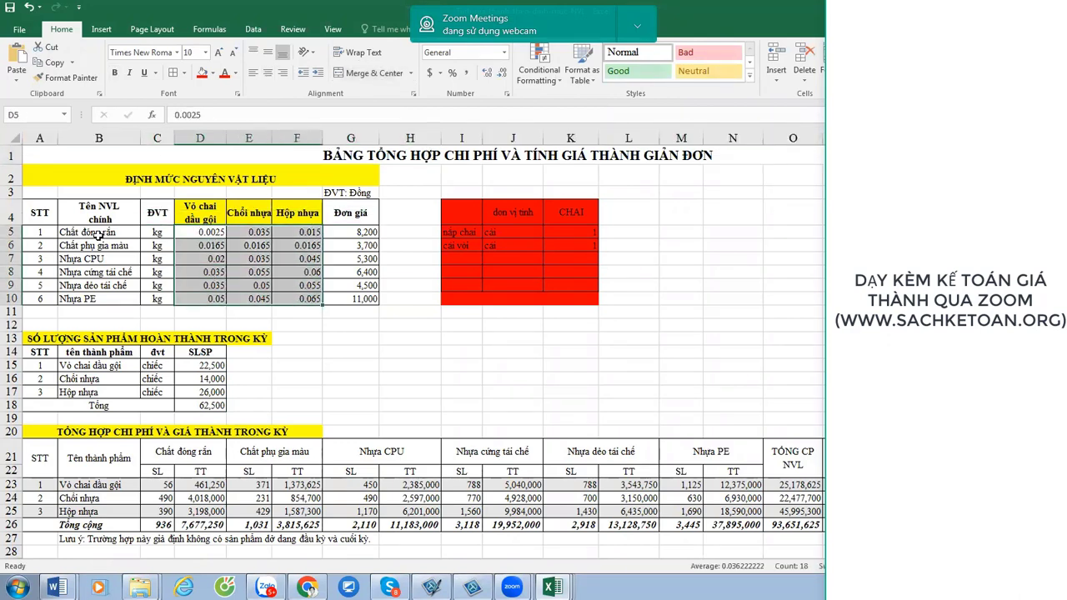
left_click_drag(99, 236, 99, 299)
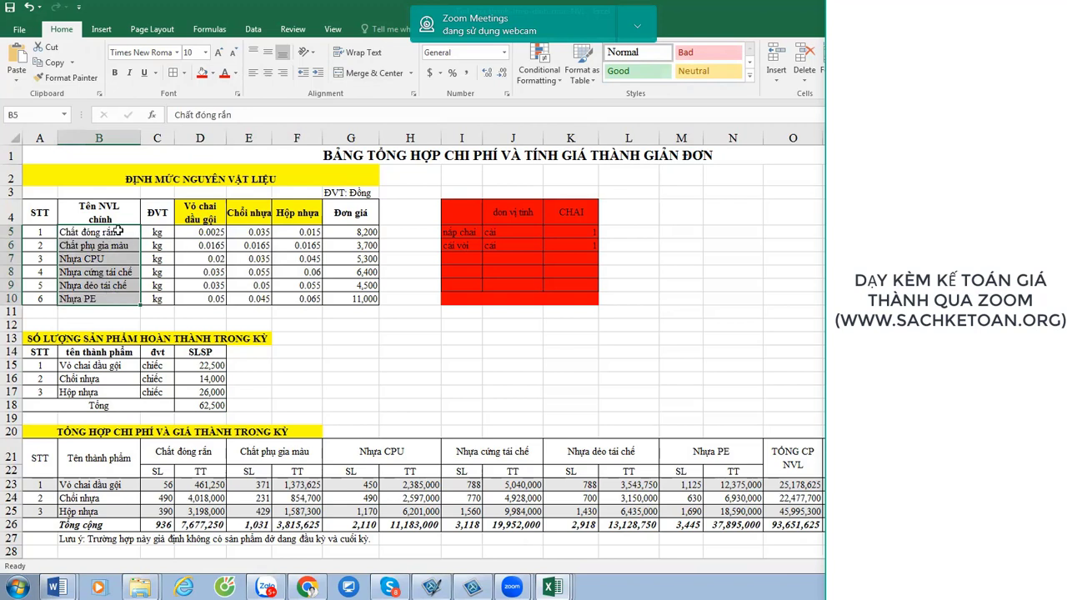
left_click_drag(119, 233, 115, 299)
left_click_drag(191, 210, 279, 212)
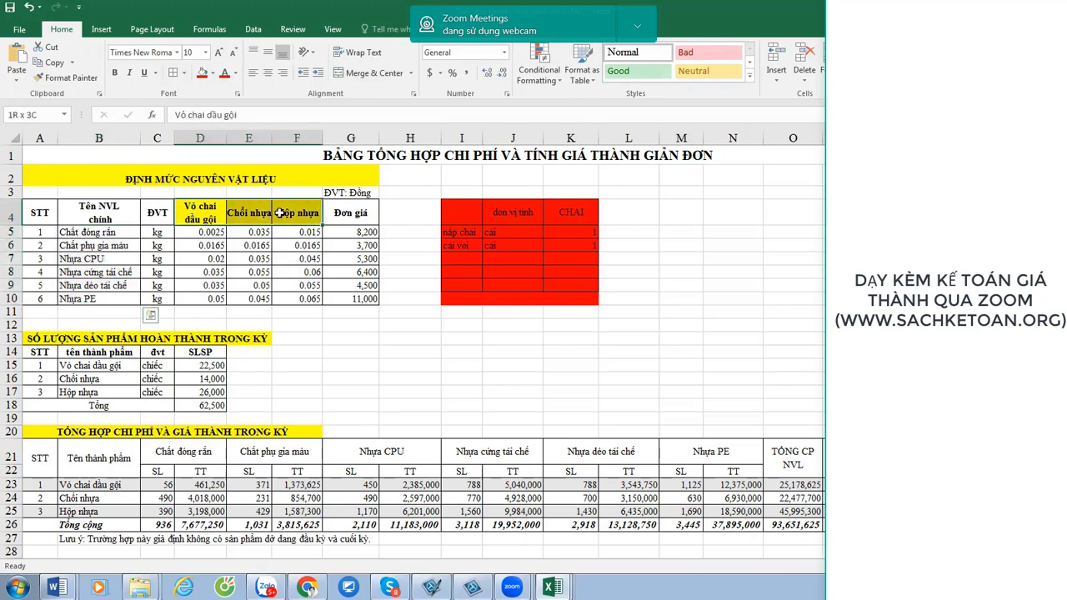
left_click(52, 337)
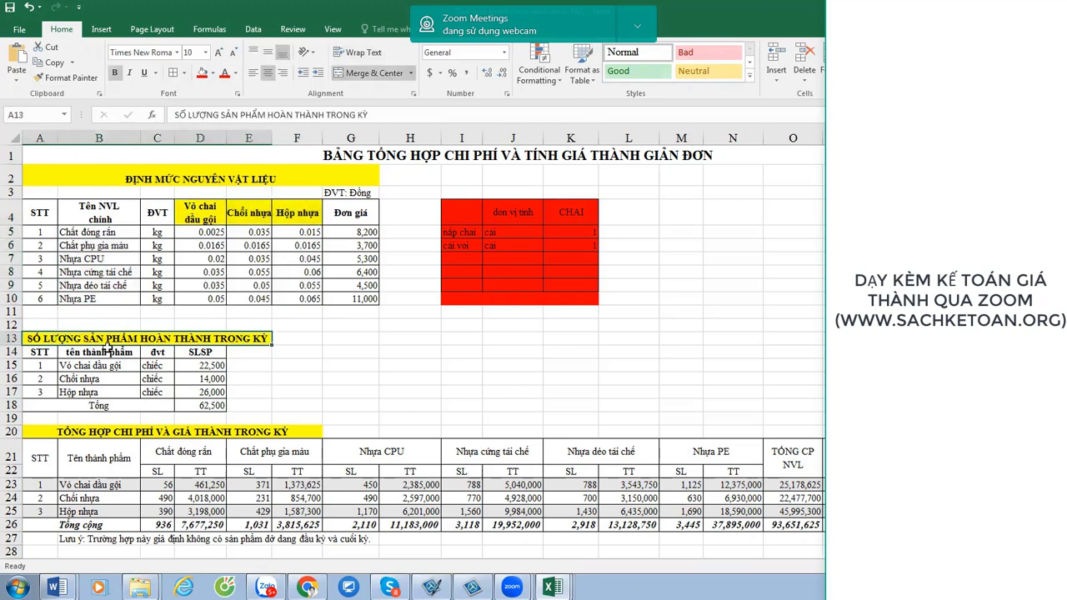
scroll(126, 388, "down", 1)
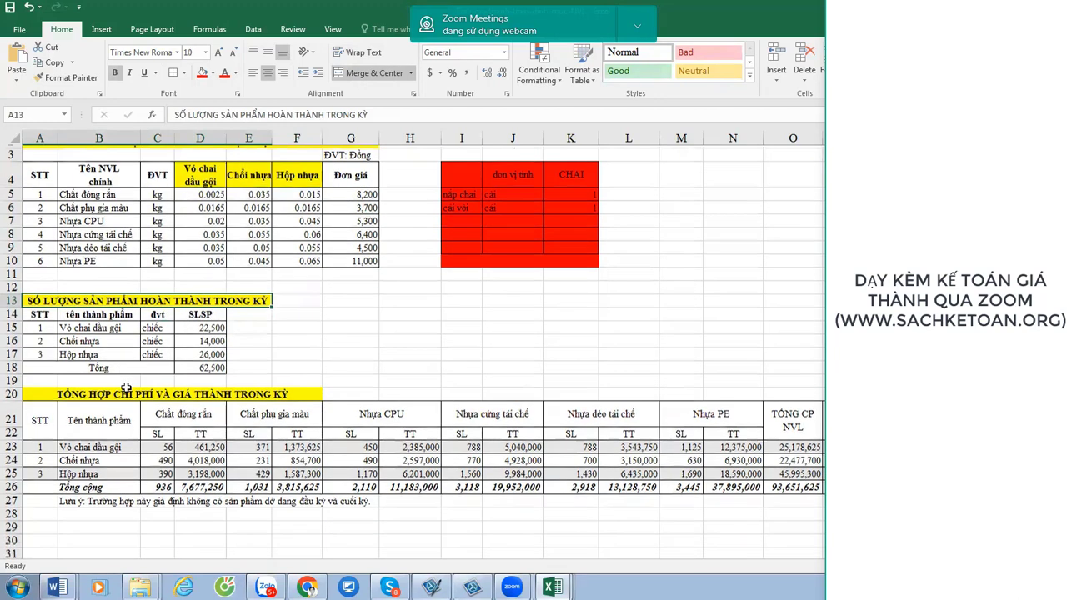
left_click_drag(249, 160, 294, 160)
left_click(108, 318)
left_click(182, 325)
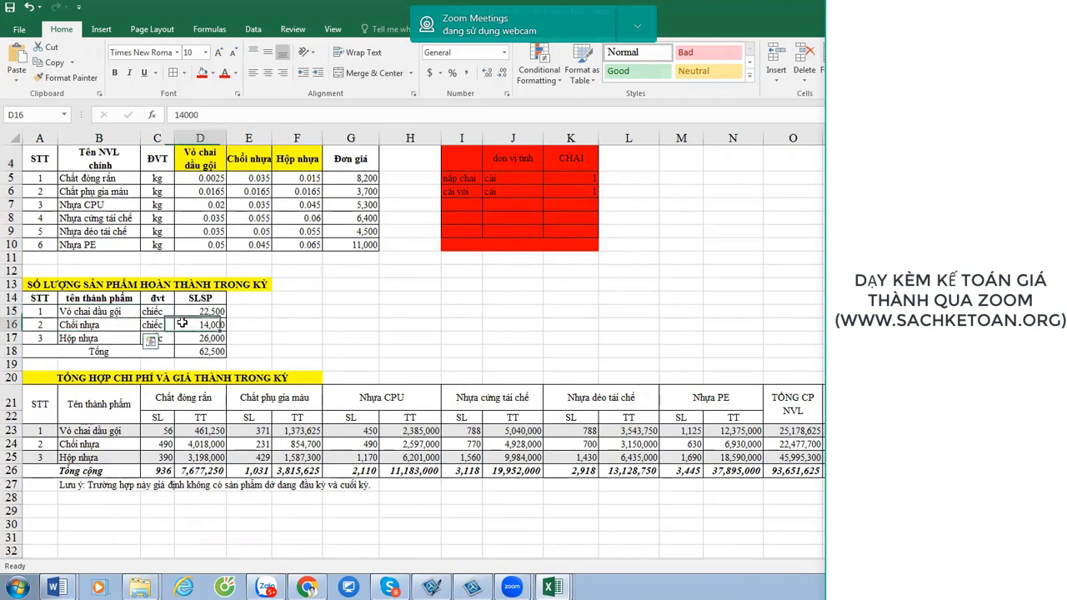
left_click(216, 311)
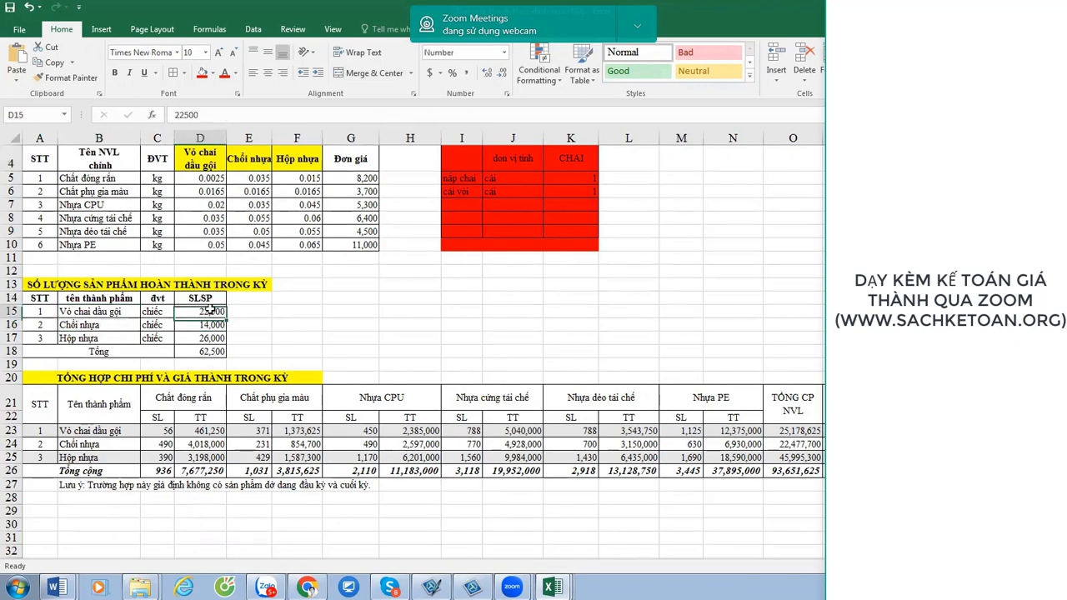
left_click(104, 284)
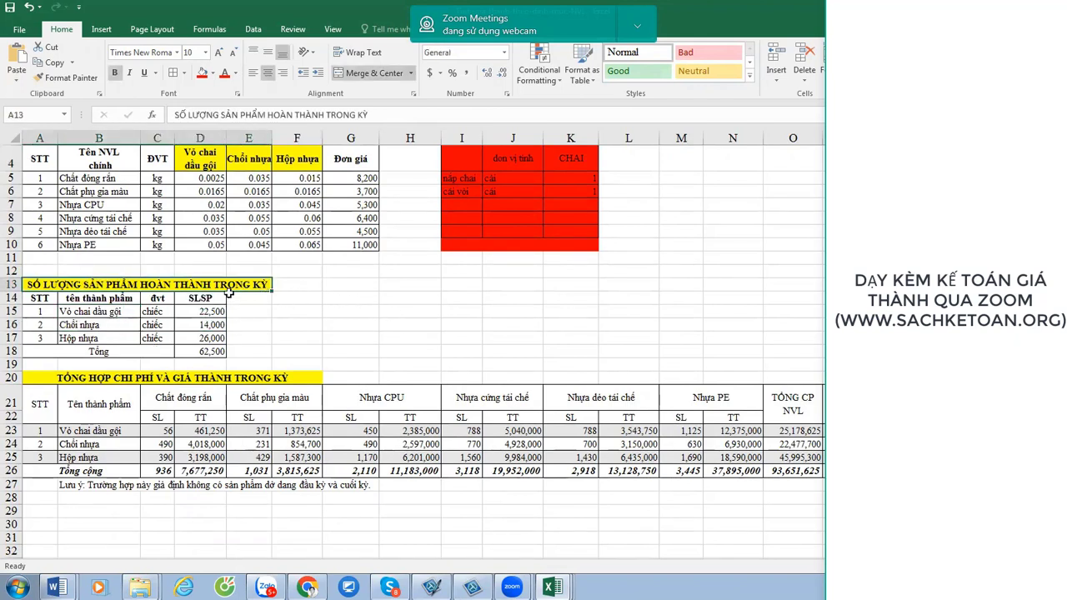
Enter the note "DUA VÀO HOÁ ĐƠN ĐẦU RA" in cell H13, beside the finished-quantity table.
left_click(433, 295)
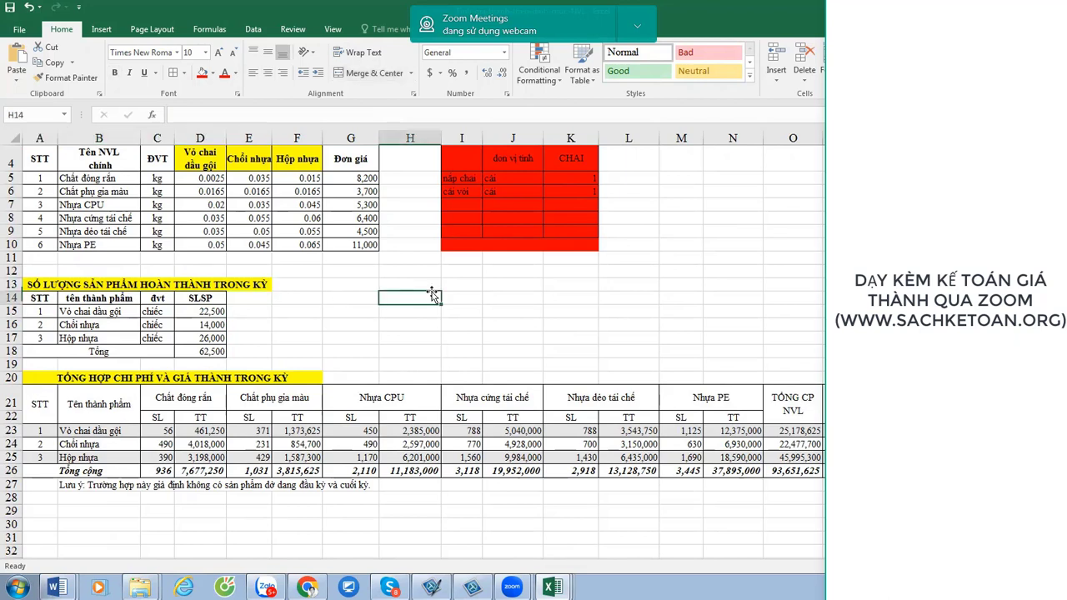
key("Up")
type("DU")
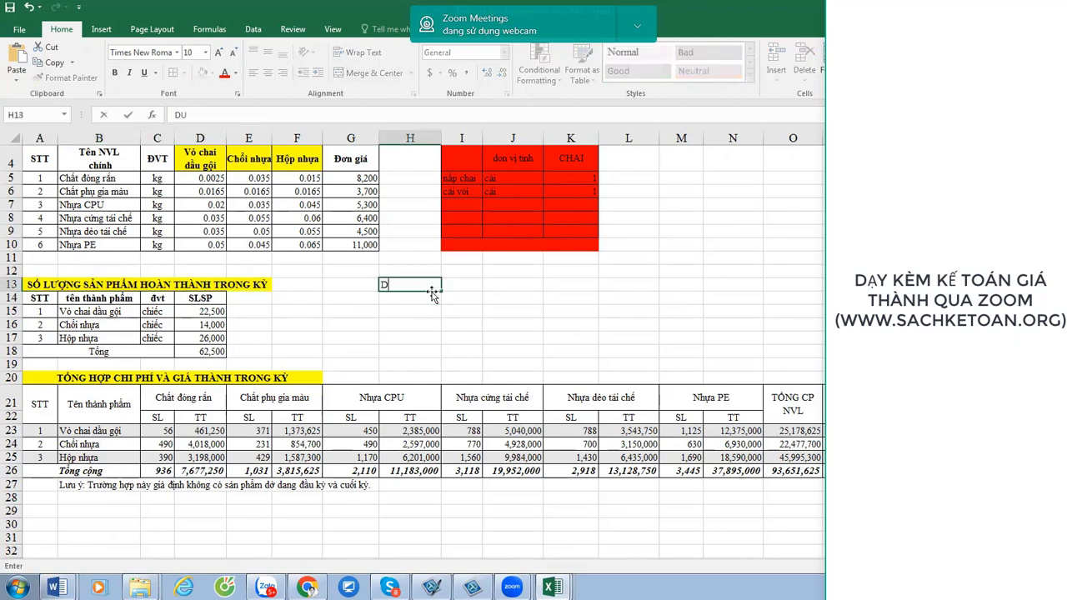
type("A VAO HOÁ ĐƠN ĐA")
type("U RA")
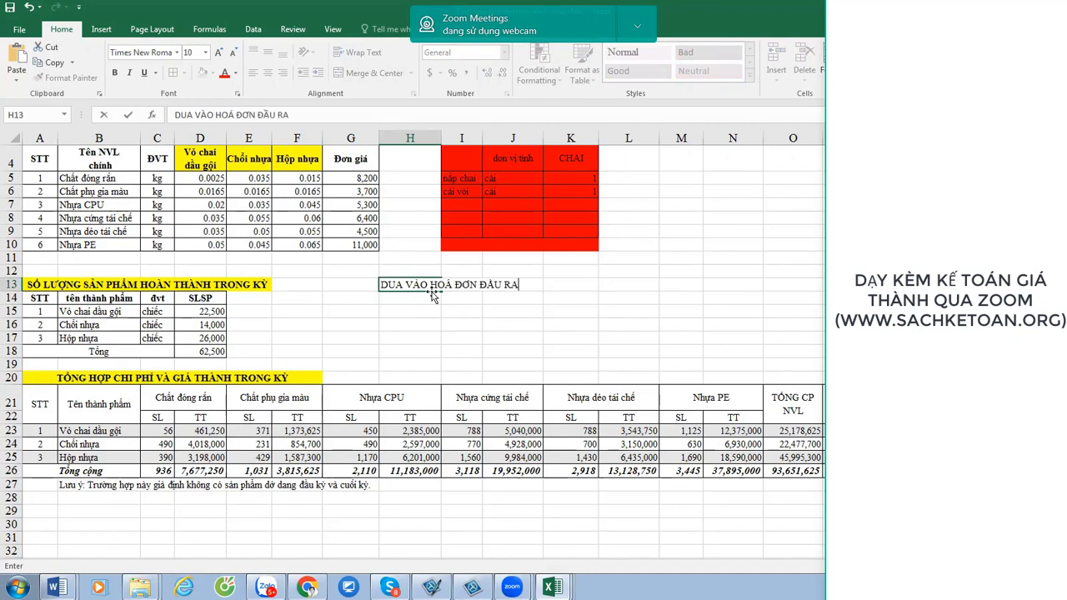
key("Return")
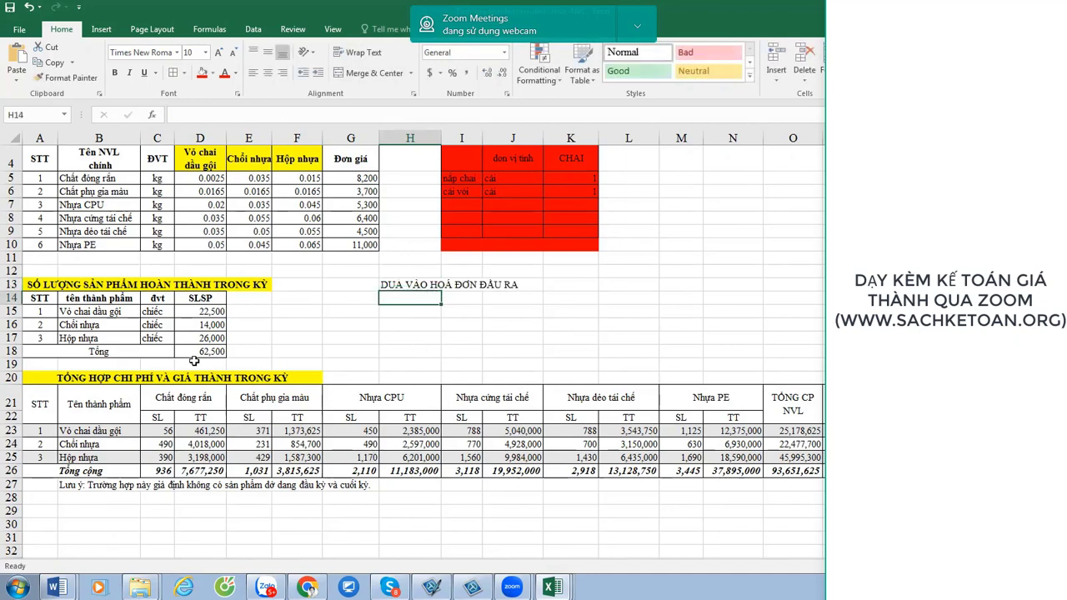
Examine each finished product and its SLSP quantity against the output-invoice note in H13.
left_click(110, 316)
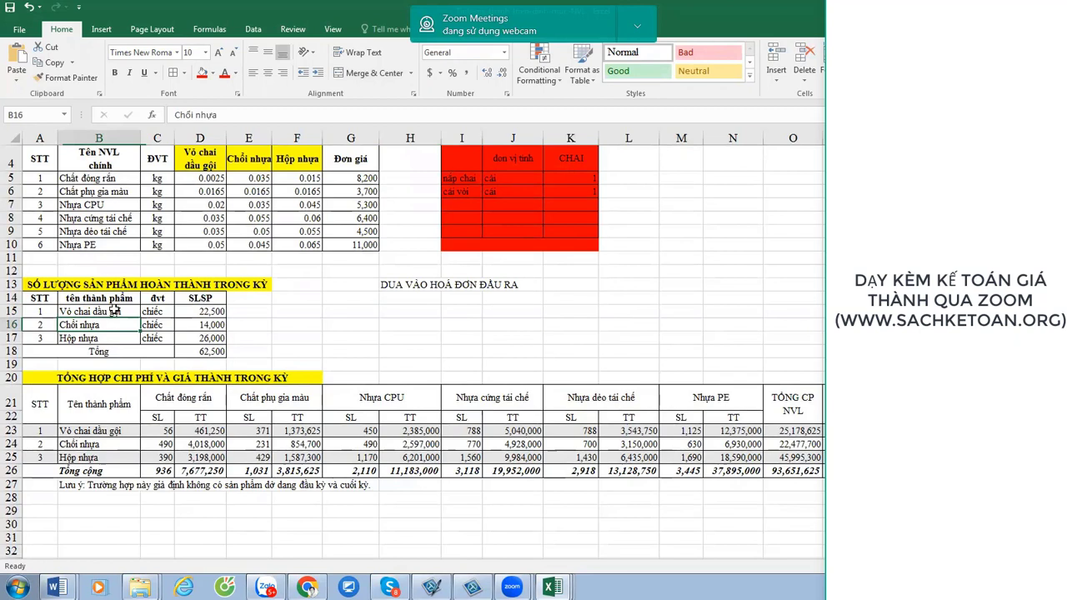
left_click(201, 310)
left_click(99, 324)
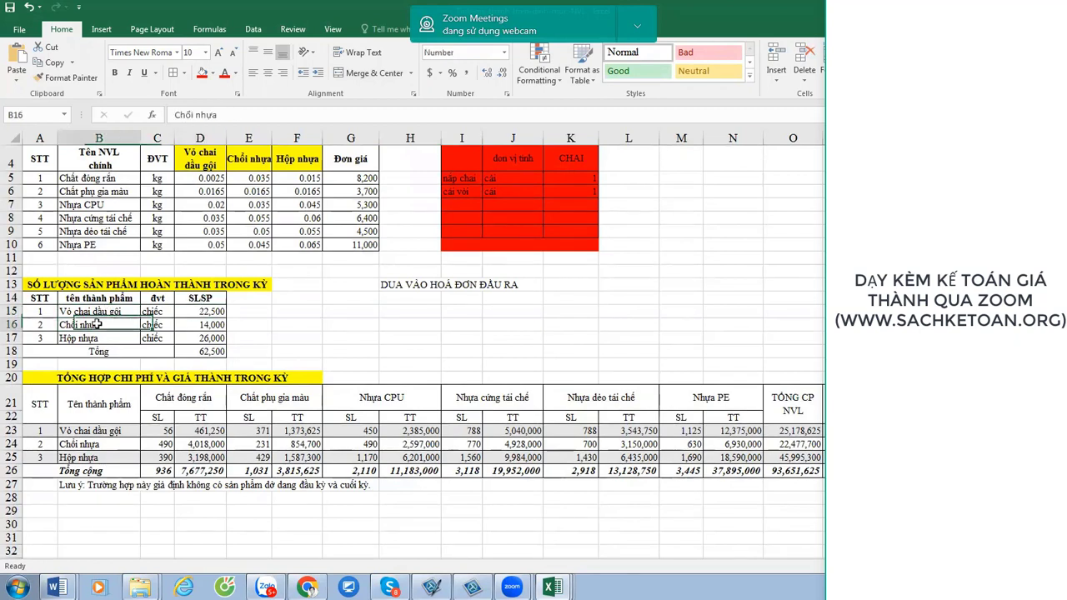
left_click(221, 325)
left_click(120, 337)
left_click(200, 311)
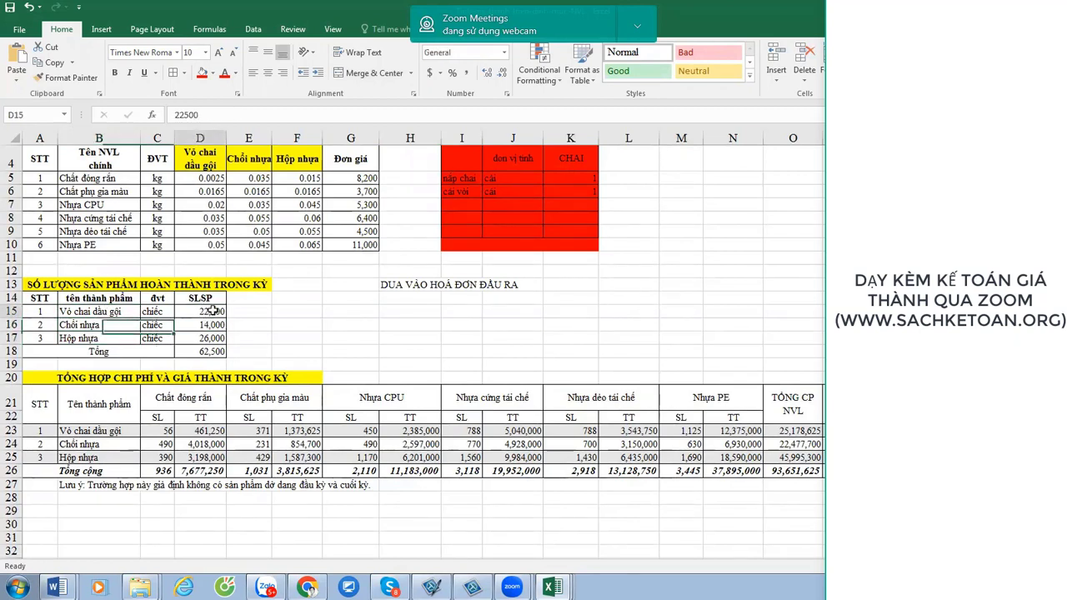
left_click(201, 324)
left_click(463, 310)
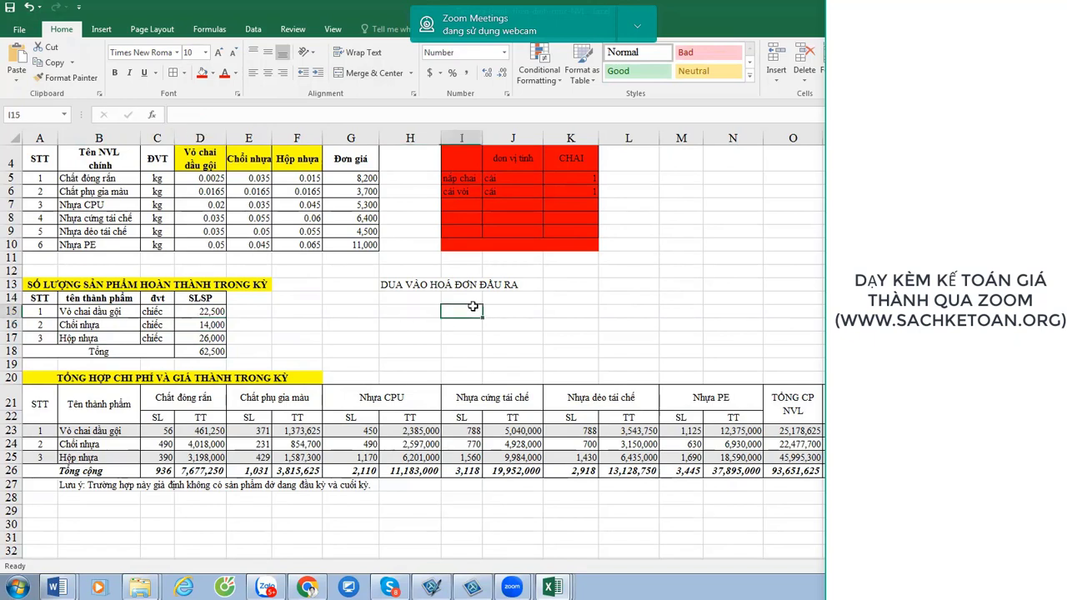
left_click(448, 287)
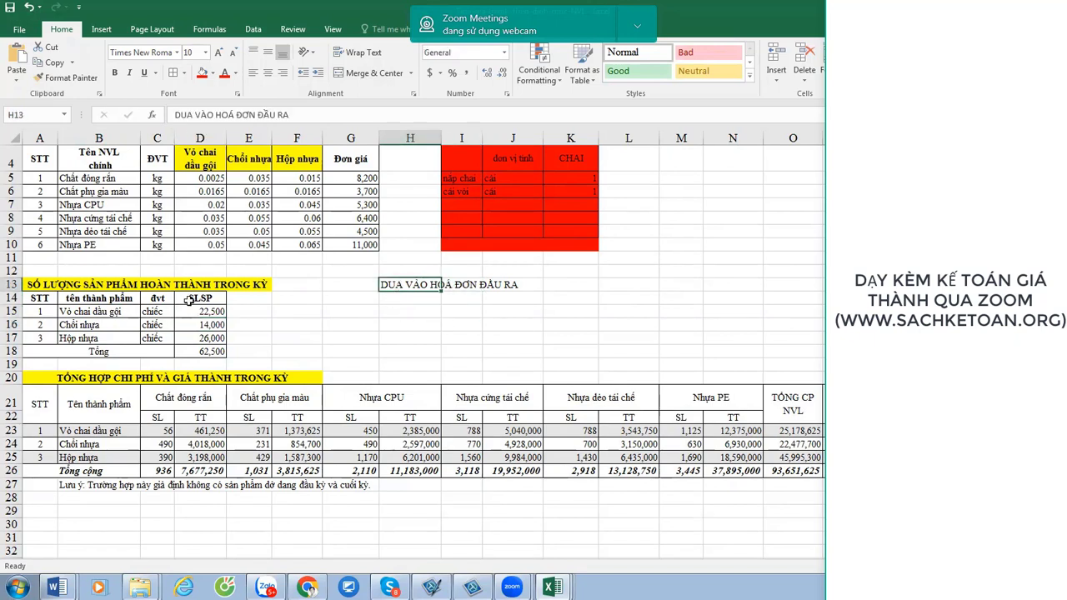
Fill the three finished-product quantities in D15:D17 with red.
left_click_drag(208, 312, 200, 338)
left_click(421, 287)
left_click(197, 316)
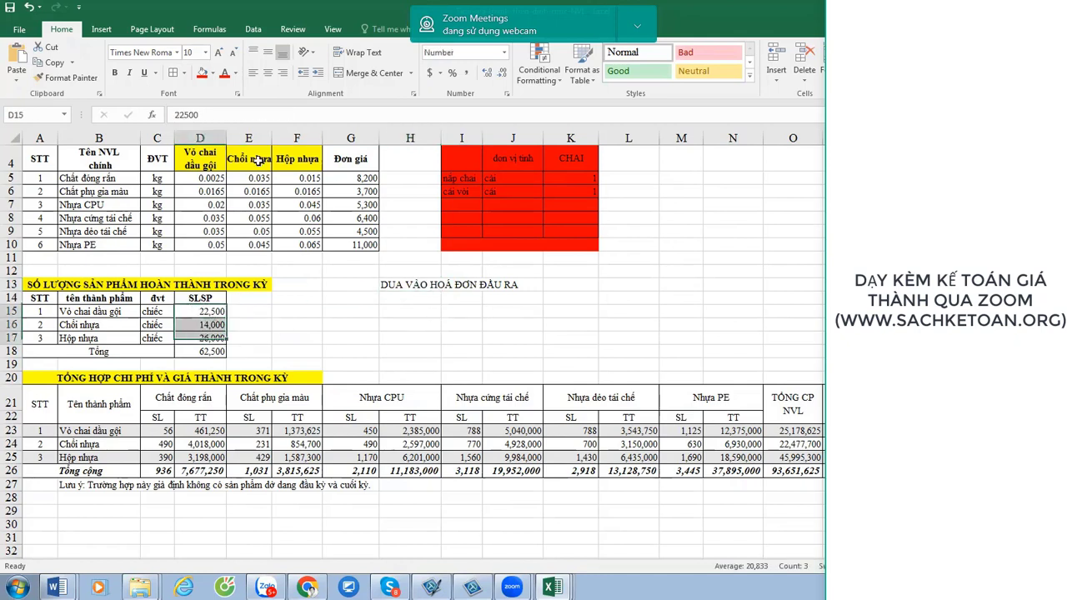
left_click(201, 73)
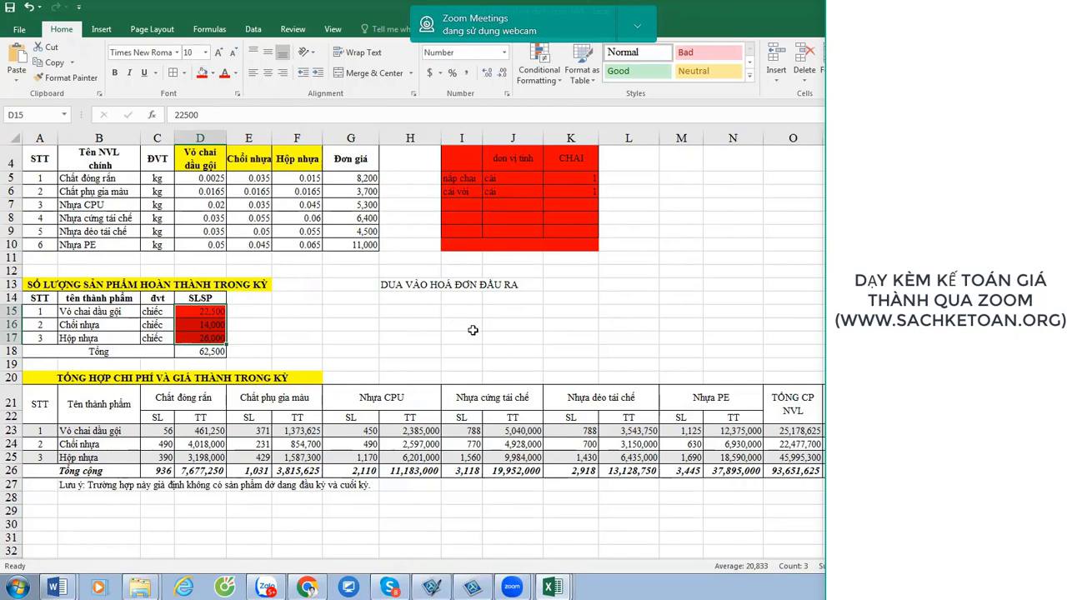
Compare the finished product names and red-filled SLSP quantities with the note in H13.
left_click(63, 284)
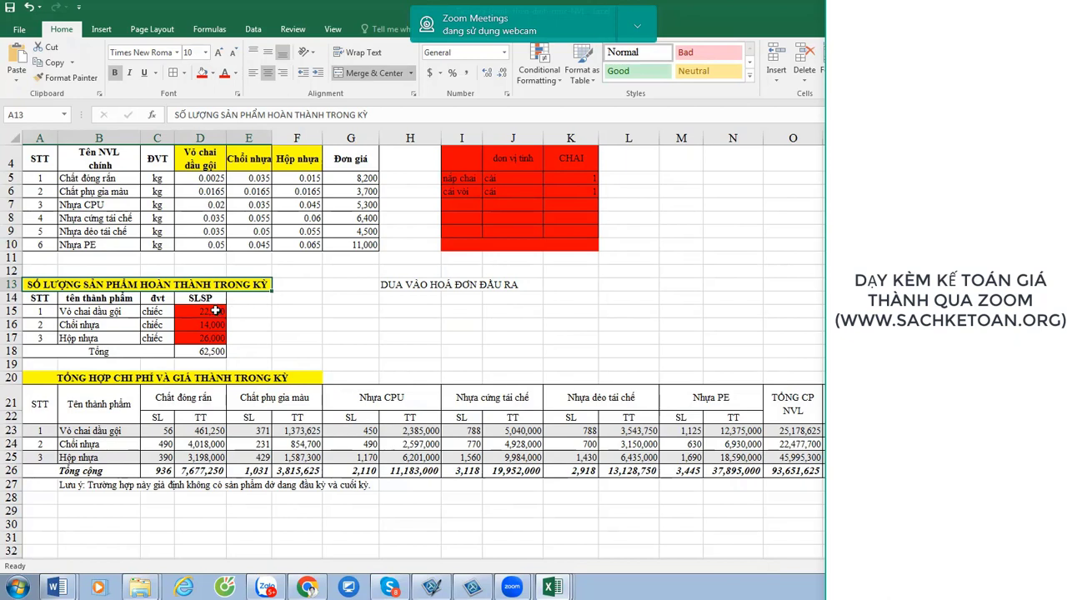
left_click(101, 316)
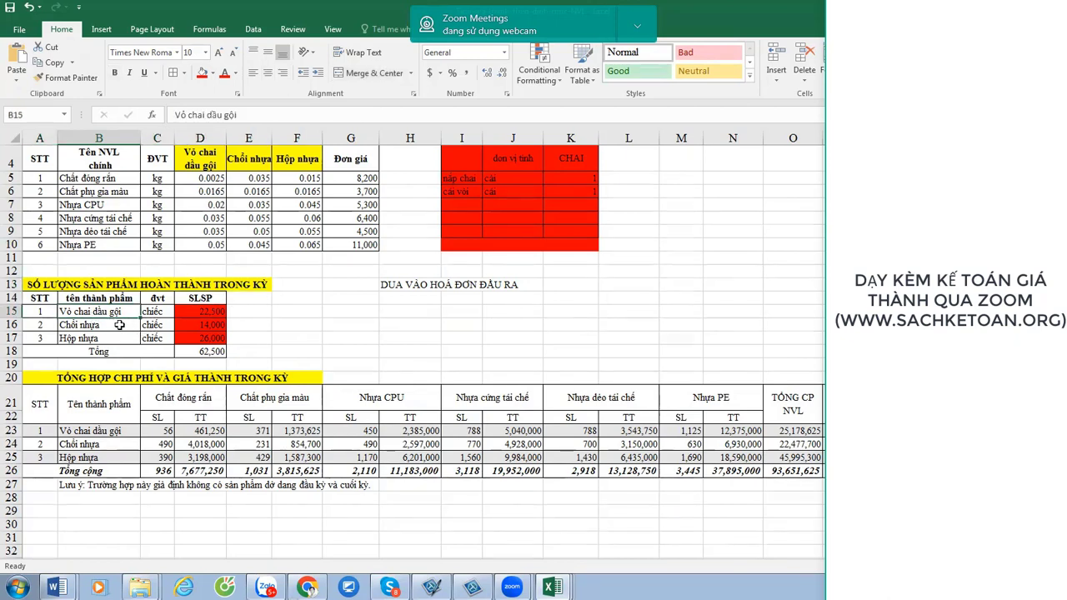
left_click(111, 327)
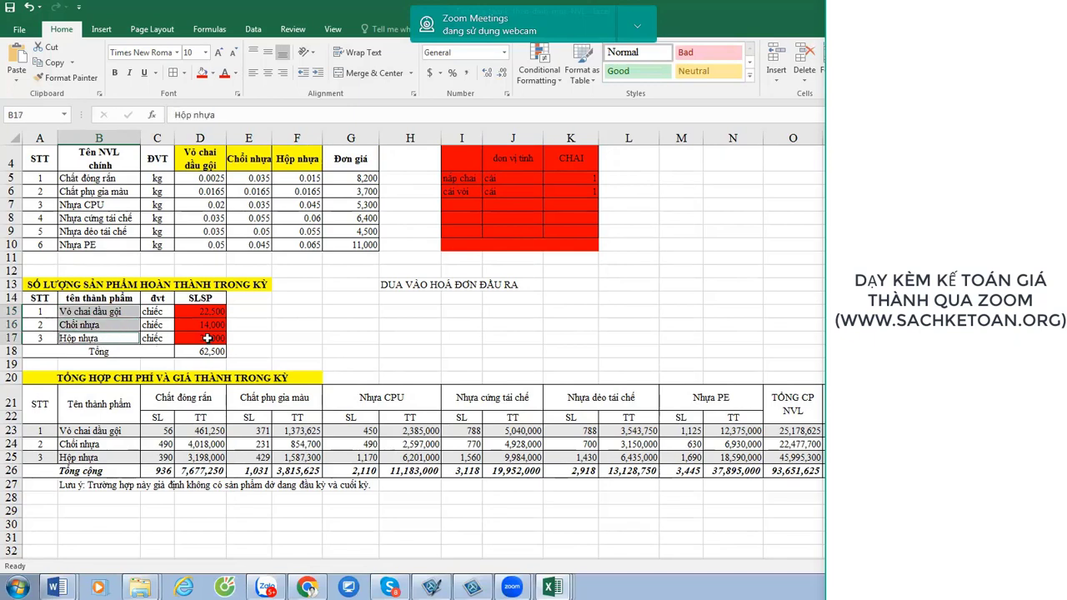
left_click_drag(213, 316, 218, 341)
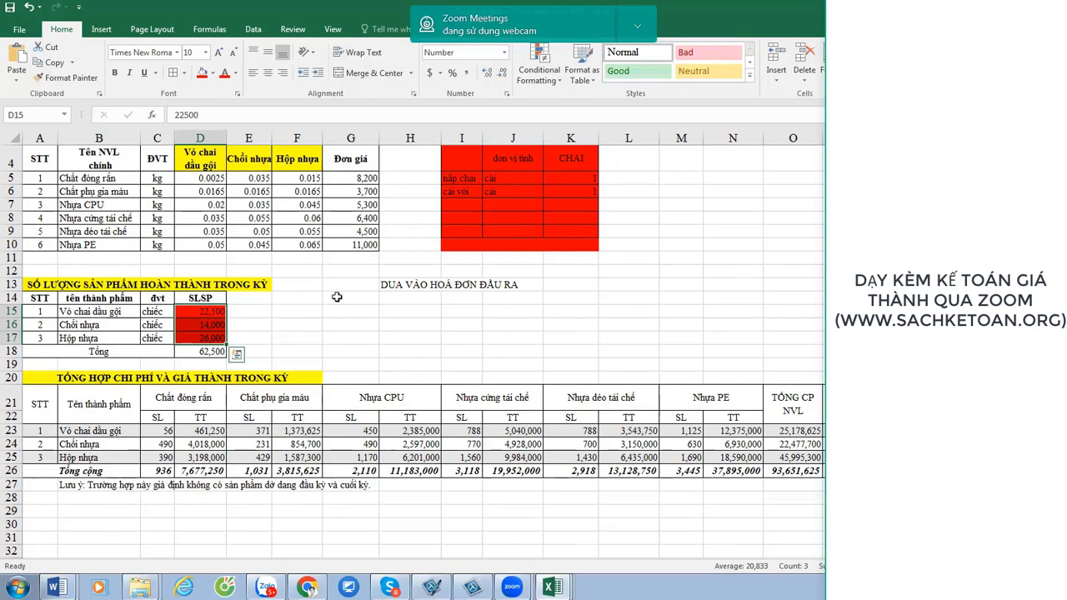
left_click(393, 321)
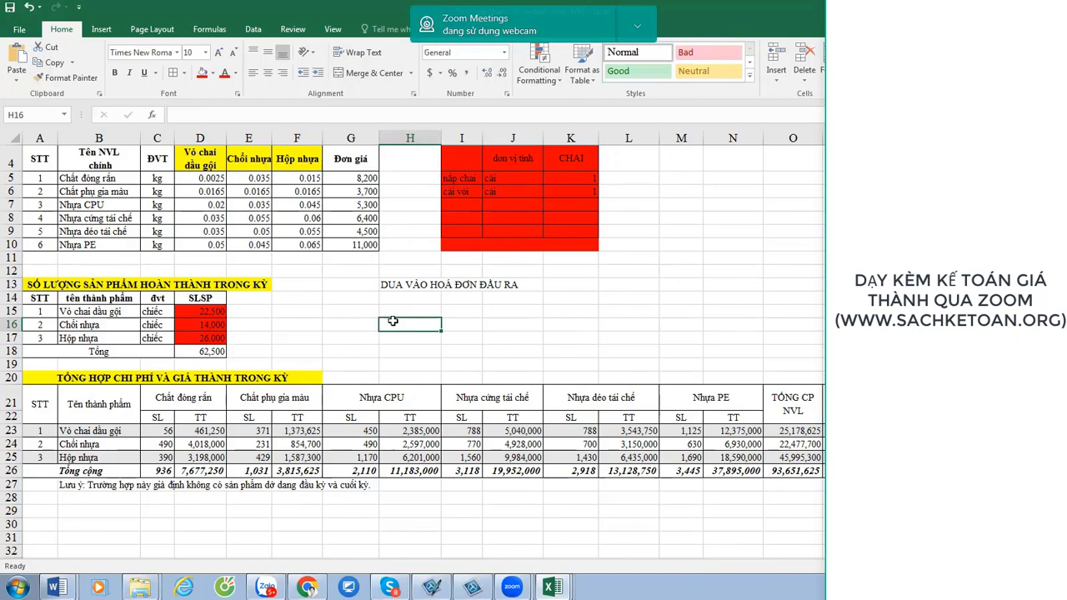
left_click(406, 285)
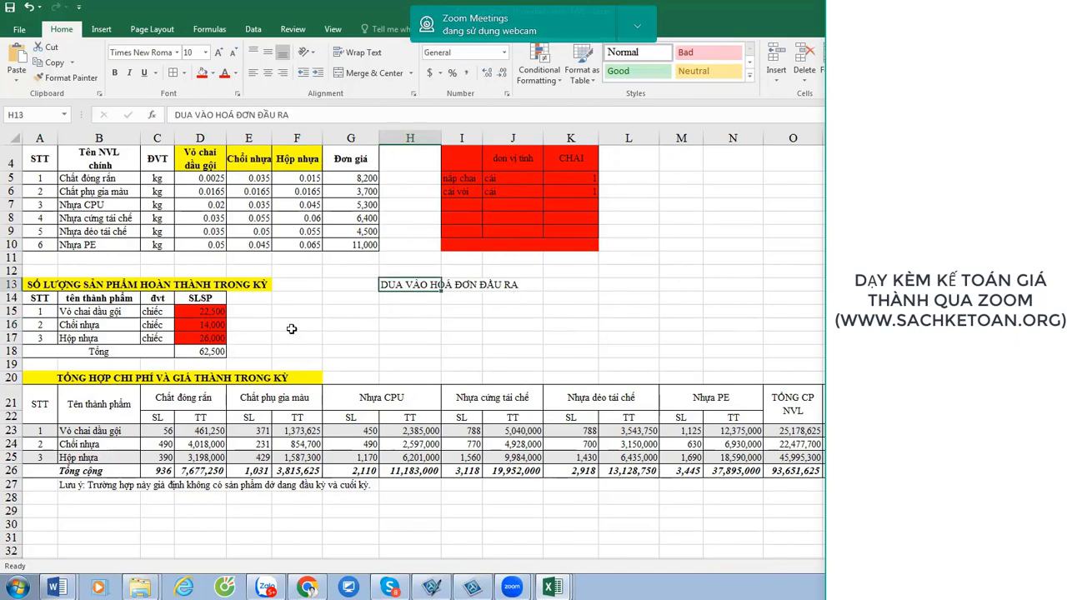
left_click_drag(219, 312, 219, 338)
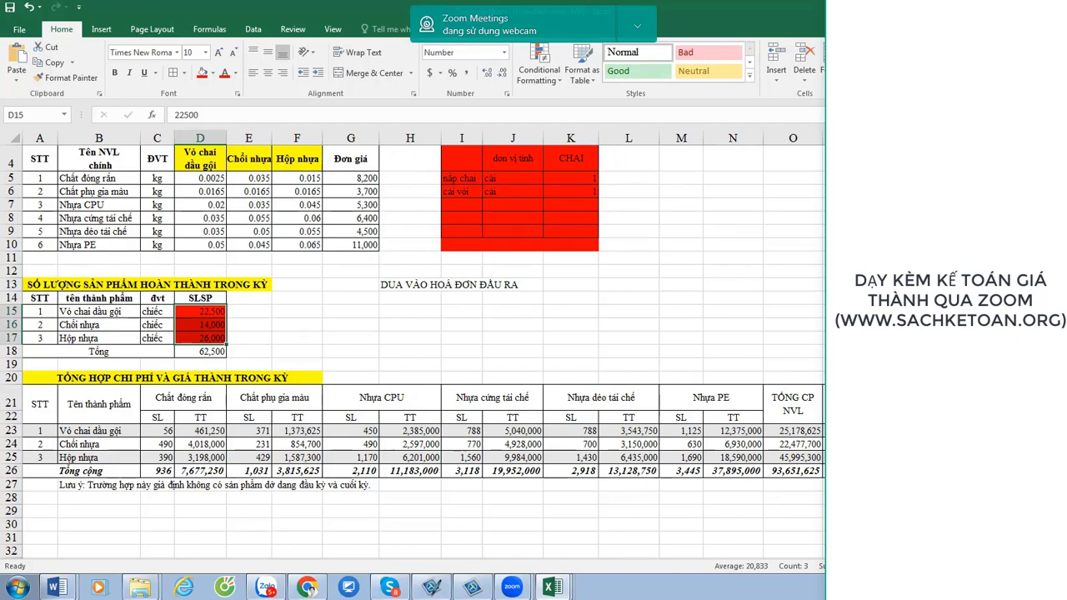
left_click(398, 285)
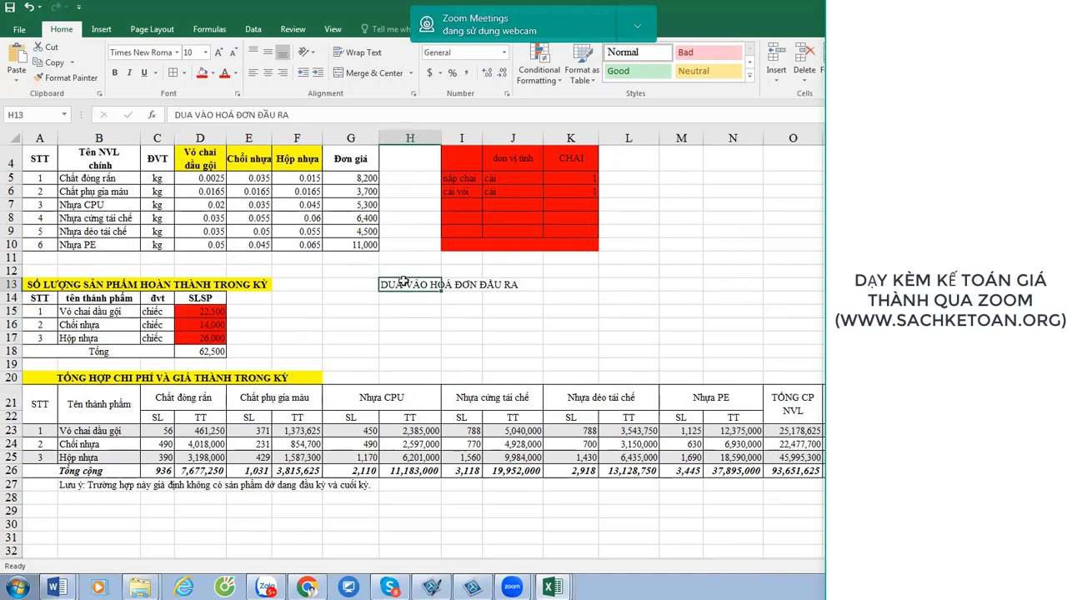
Examine the material norms of the three products in D5:F10 of the cost summary sheet.
scroll(403, 282, "up", 1)
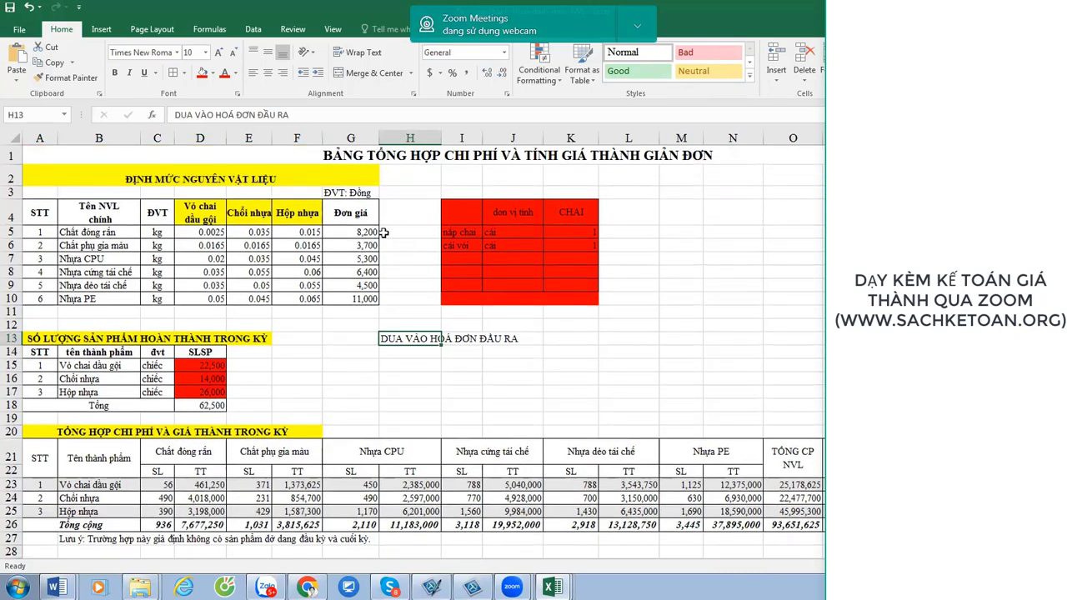
left_click(151, 152)
left_click_drag(150, 152, 457, 395)
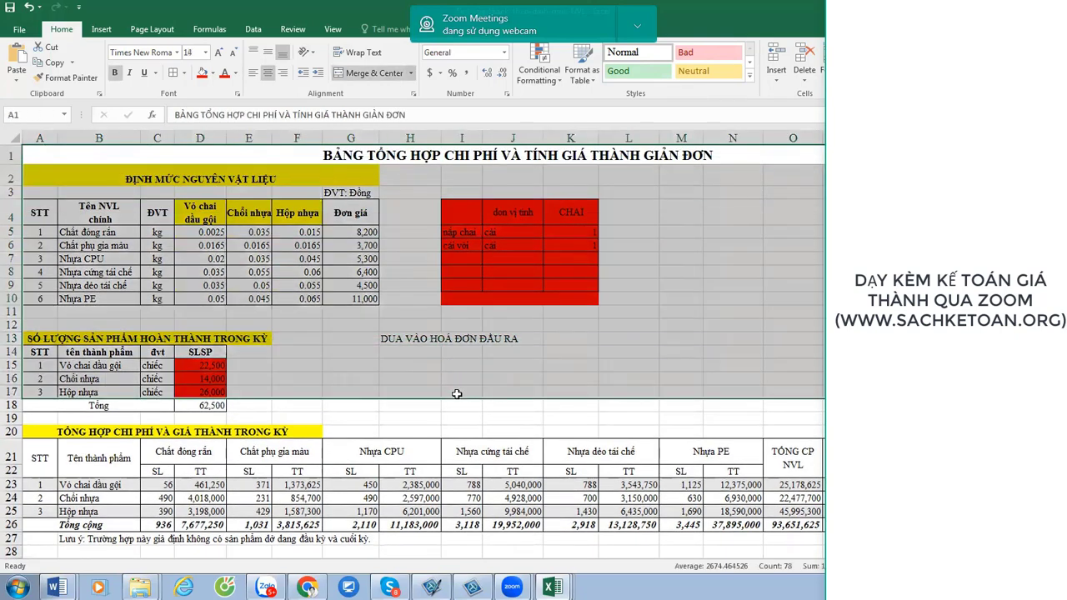
left_click(694, 340)
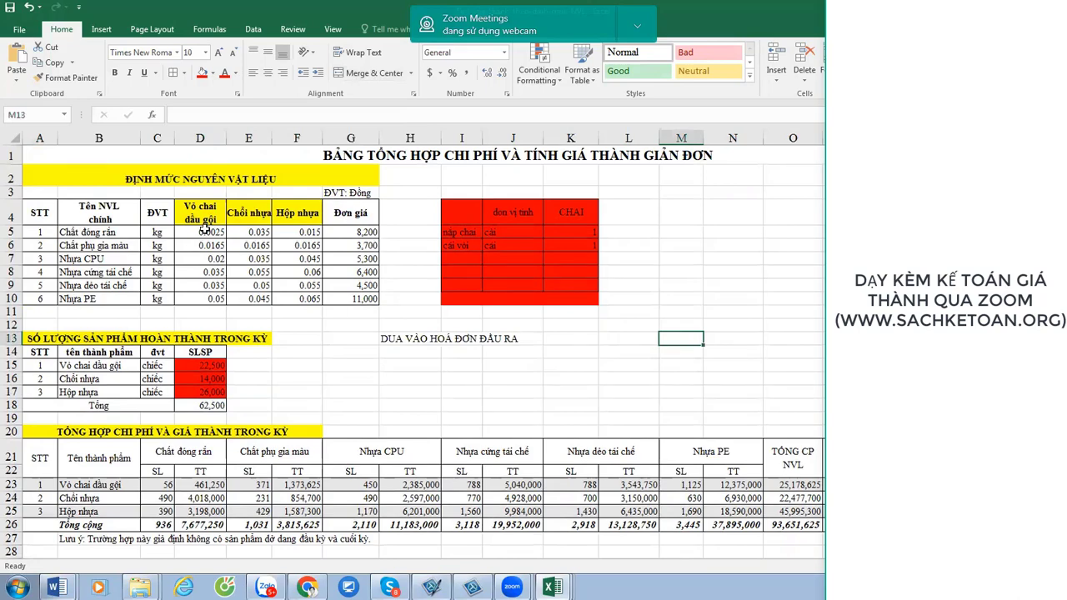
left_click_drag(205, 231, 300, 287)
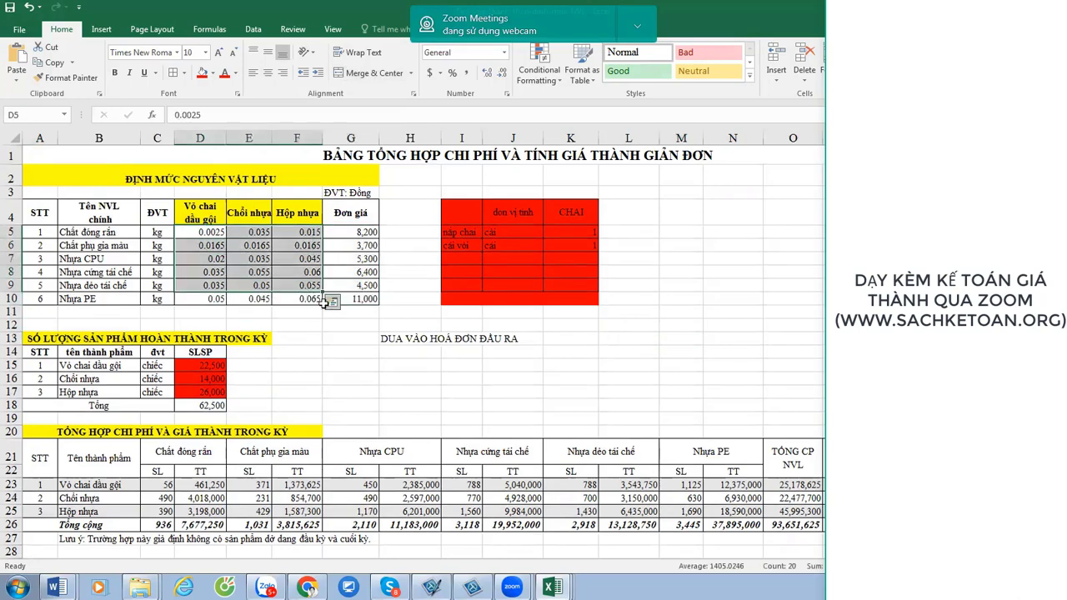
left_click(332, 301)
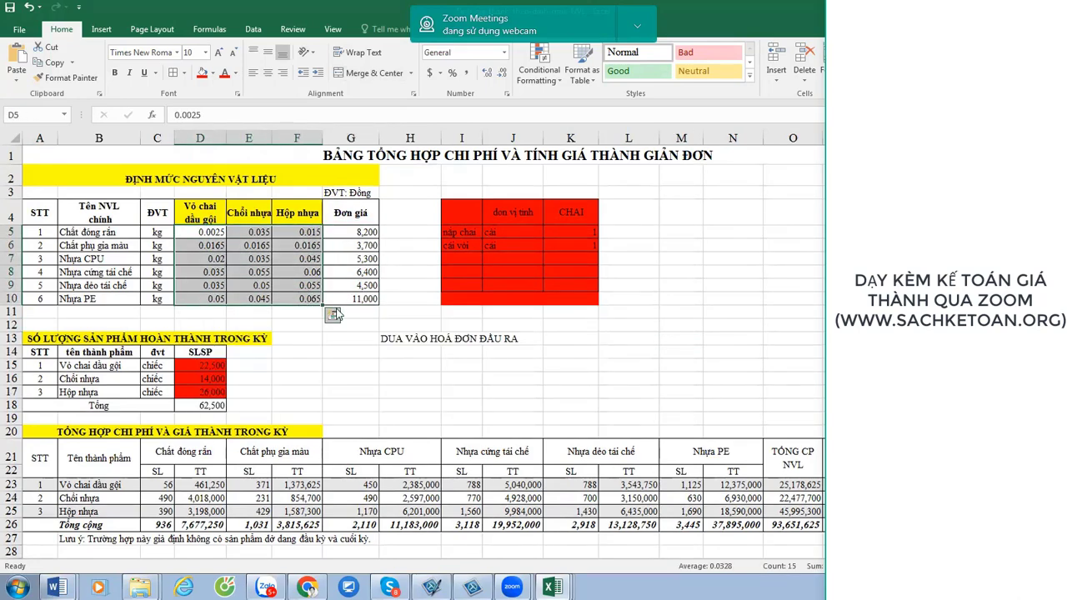
Enter the placeholder "????" in cell N7 and clear it again.
left_click(716, 261)
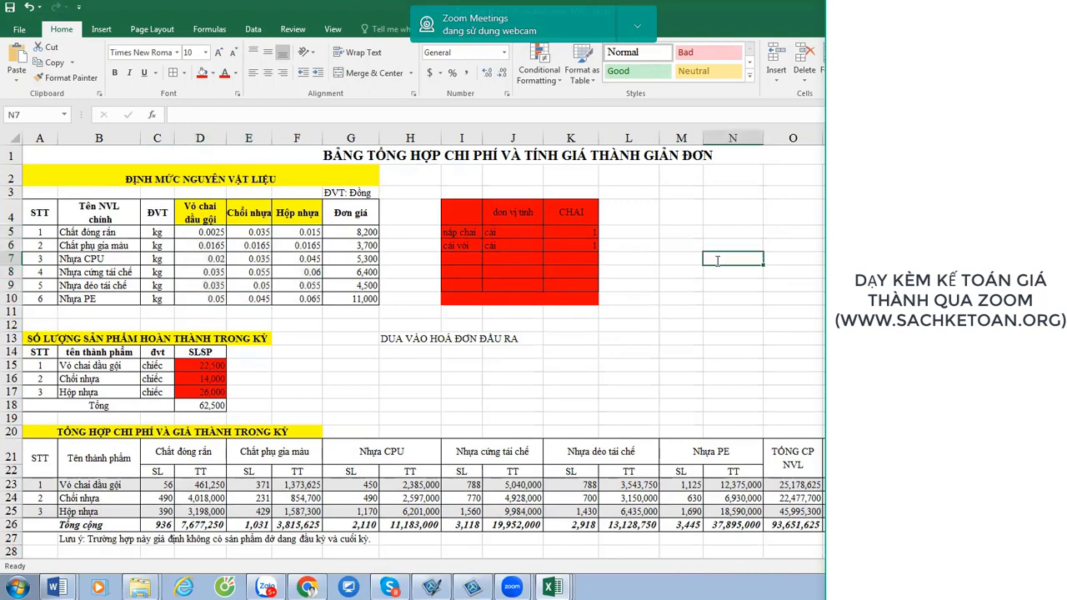
type("????")
key("Return")
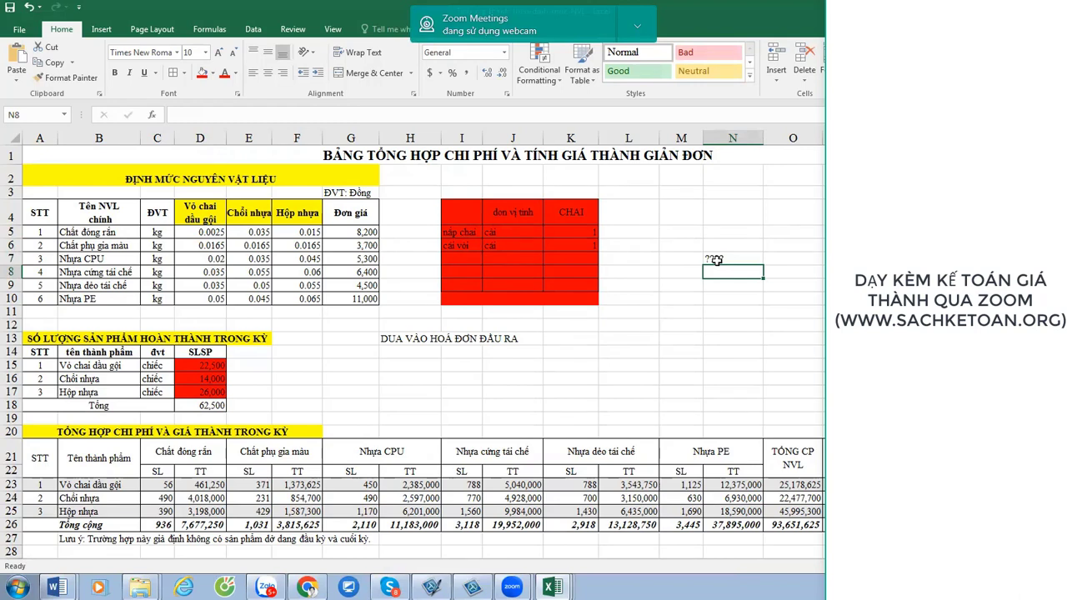
left_click(792, 227)
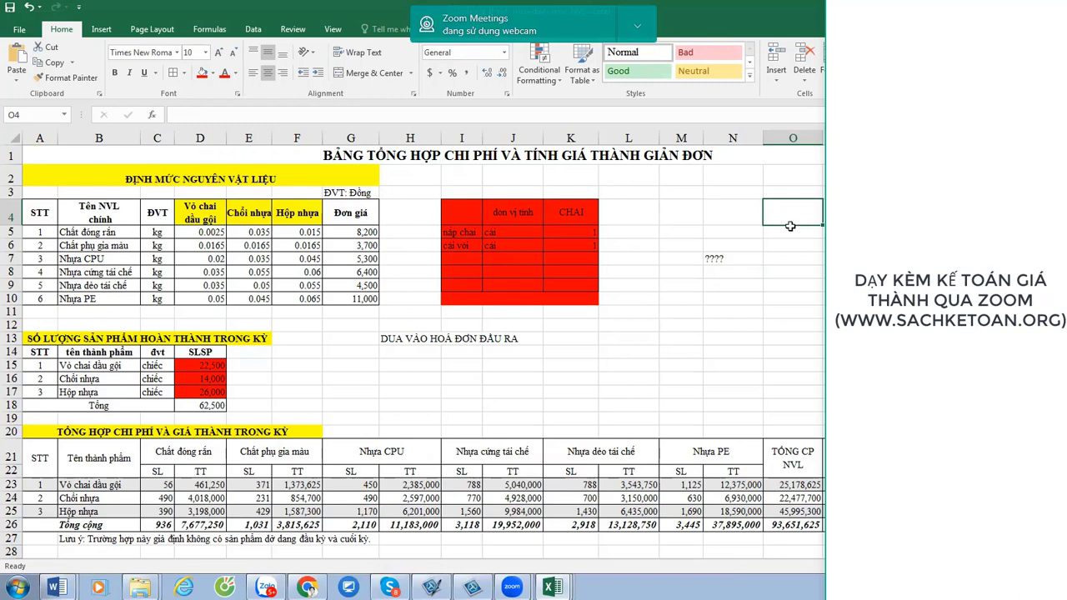
left_click_drag(112, 232, 113, 299)
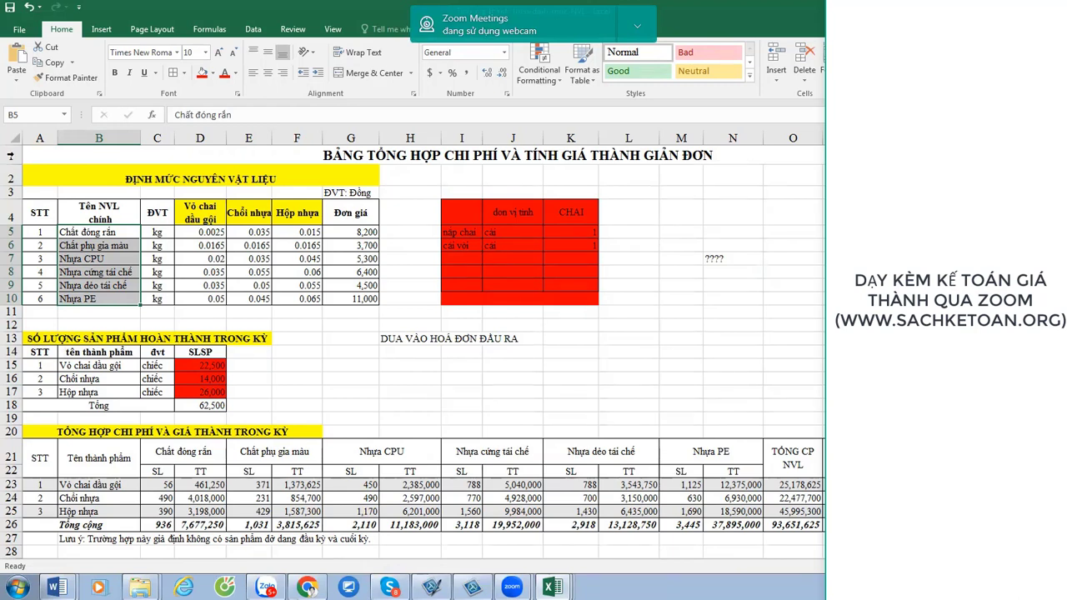
left_click(729, 260)
Review the material norm table in B4:G10 and the finished-product quantities in D15:D17.
left_click_drag(98, 211, 326, 299)
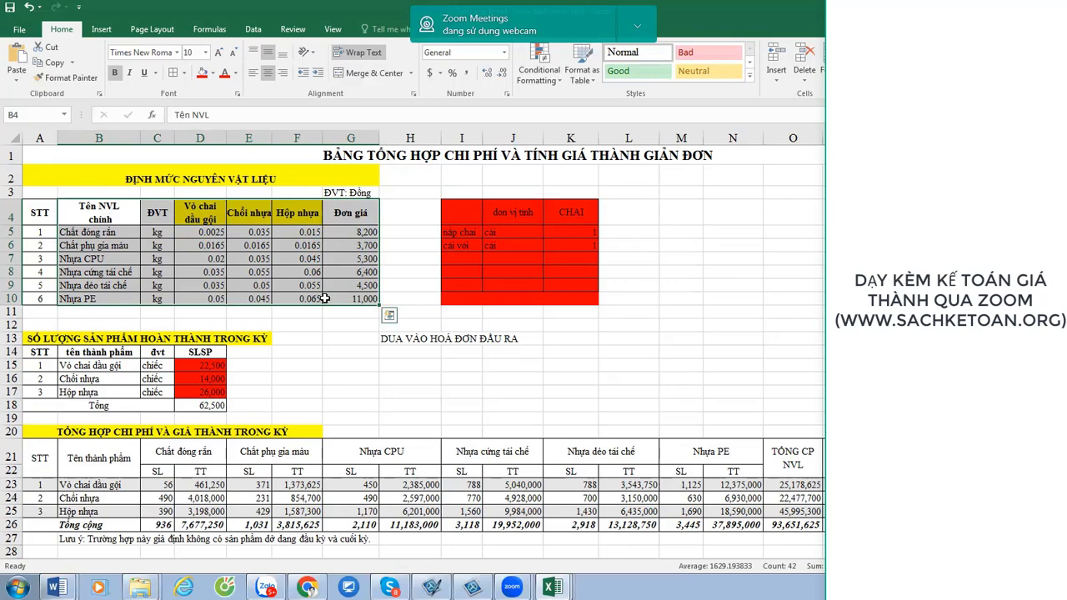
left_click(650, 297)
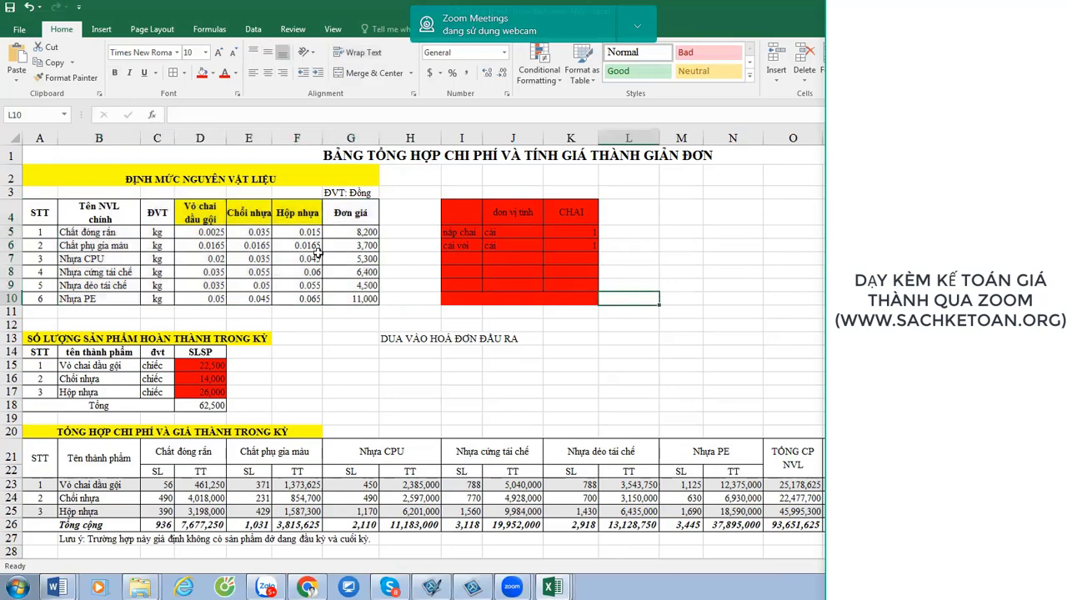
left_click(55, 337)
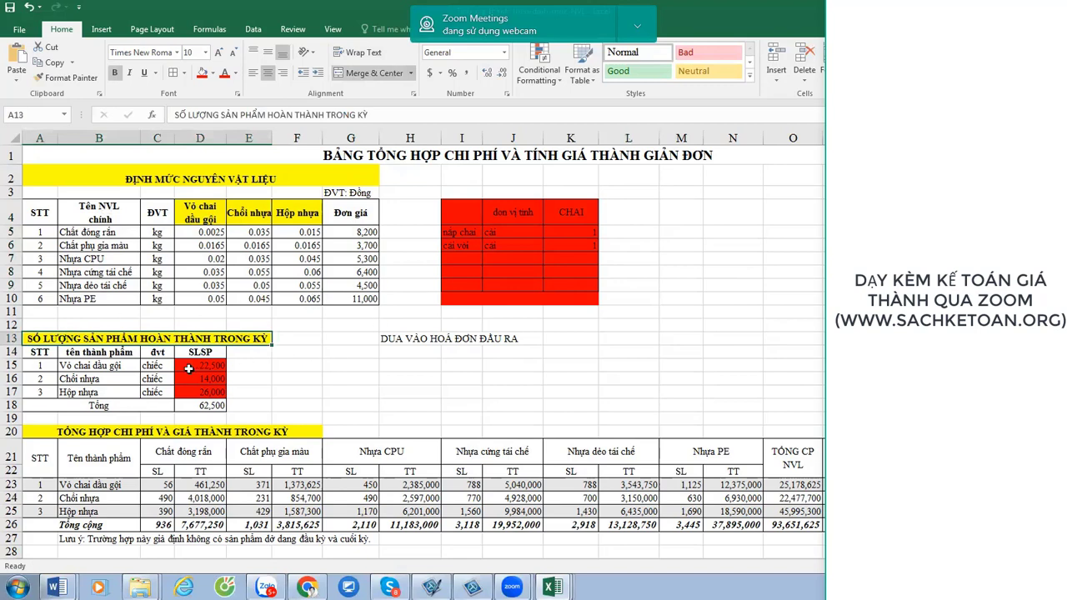
left_click_drag(190, 367, 188, 390)
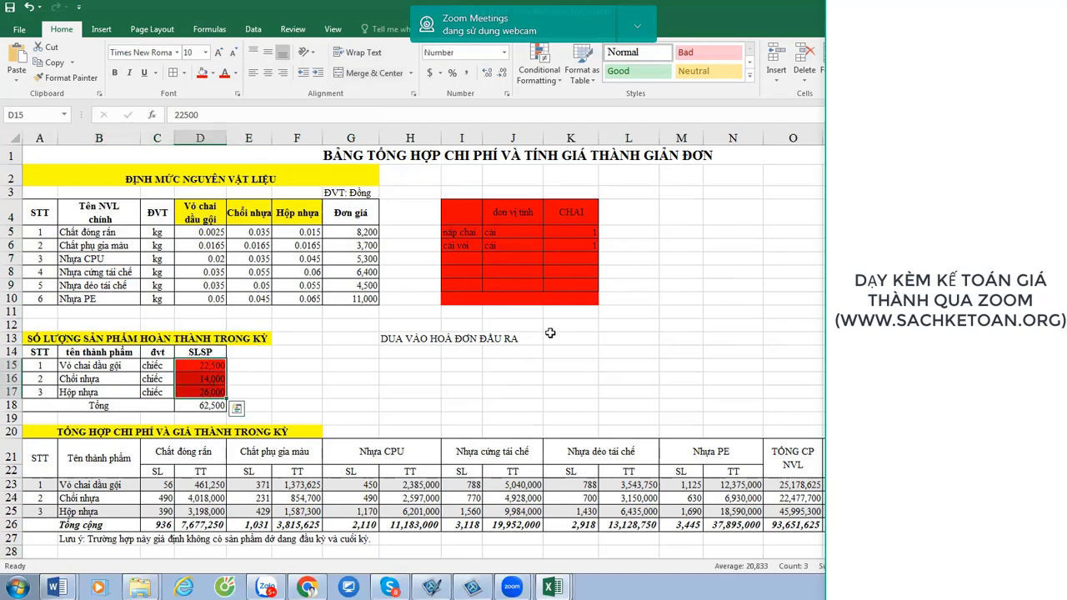
Make the output-invoice note in cell H13 bold.
left_click(405, 341)
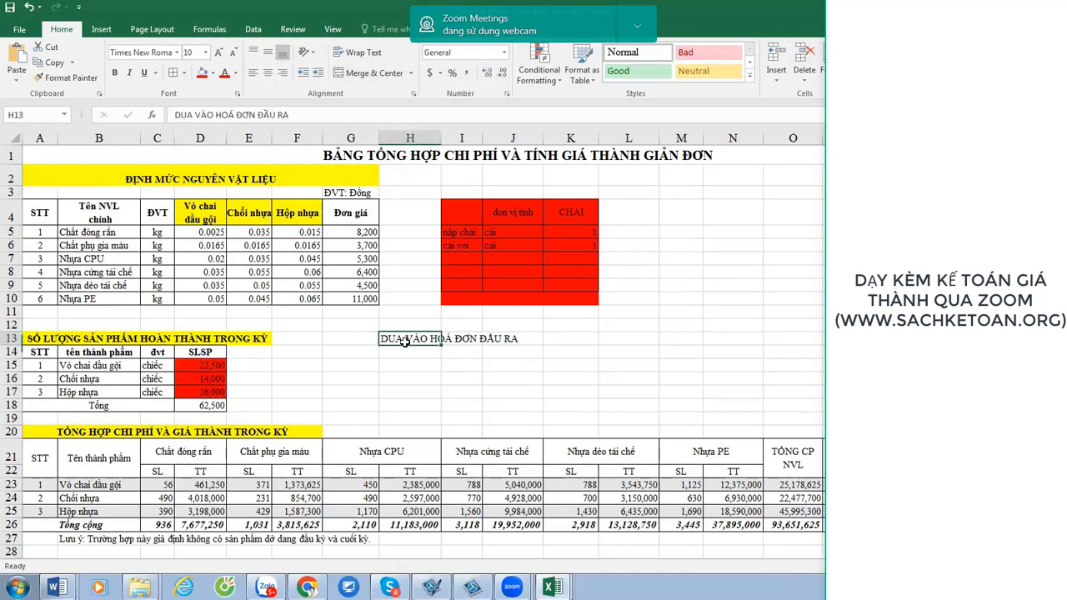
key("ctrl+b")
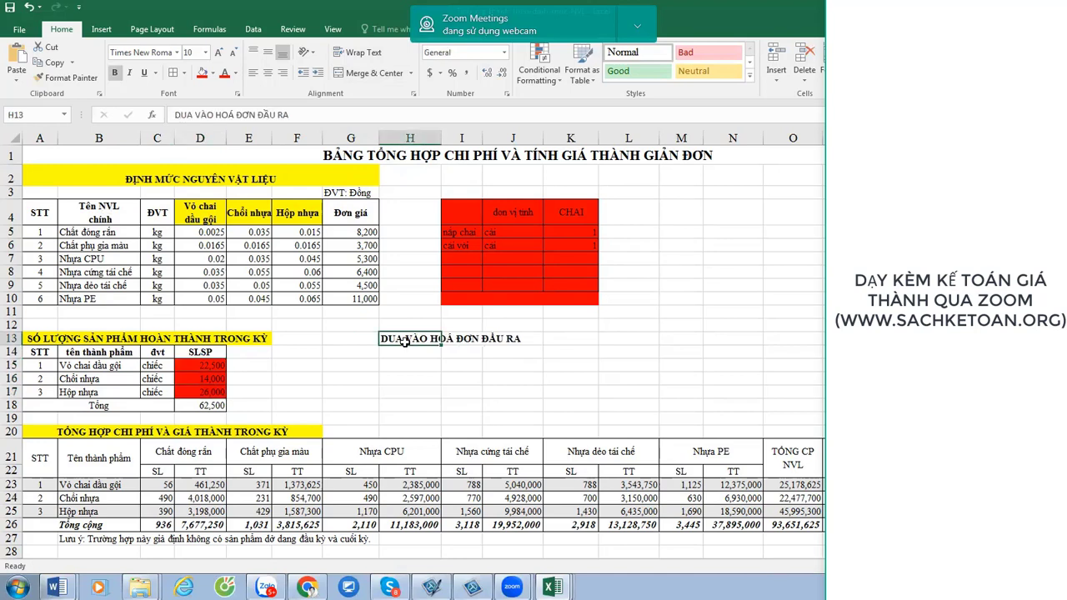
left_click(624, 310)
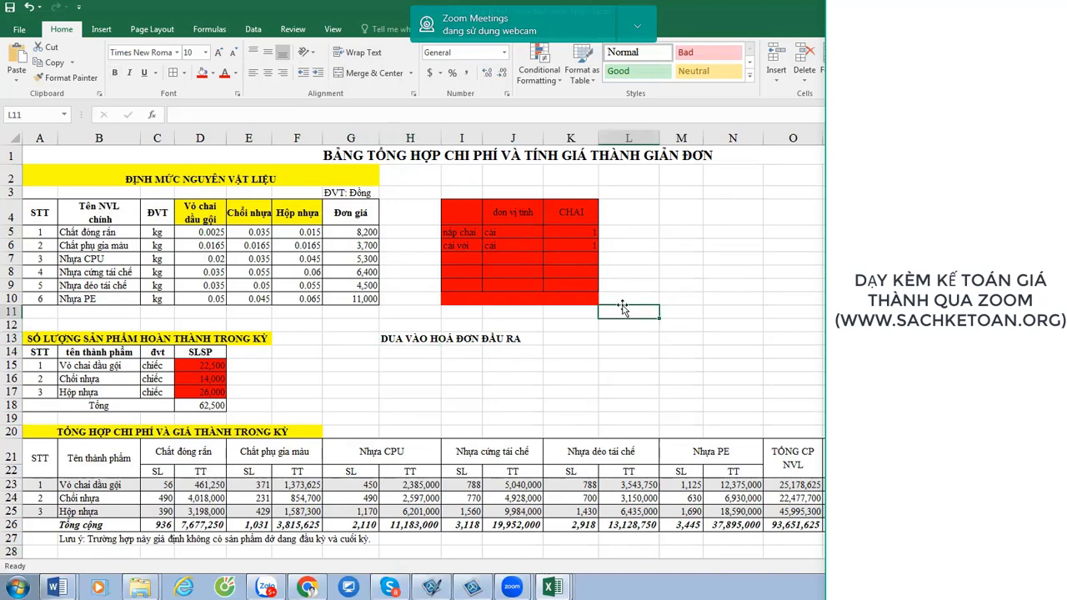
left_click(606, 335)
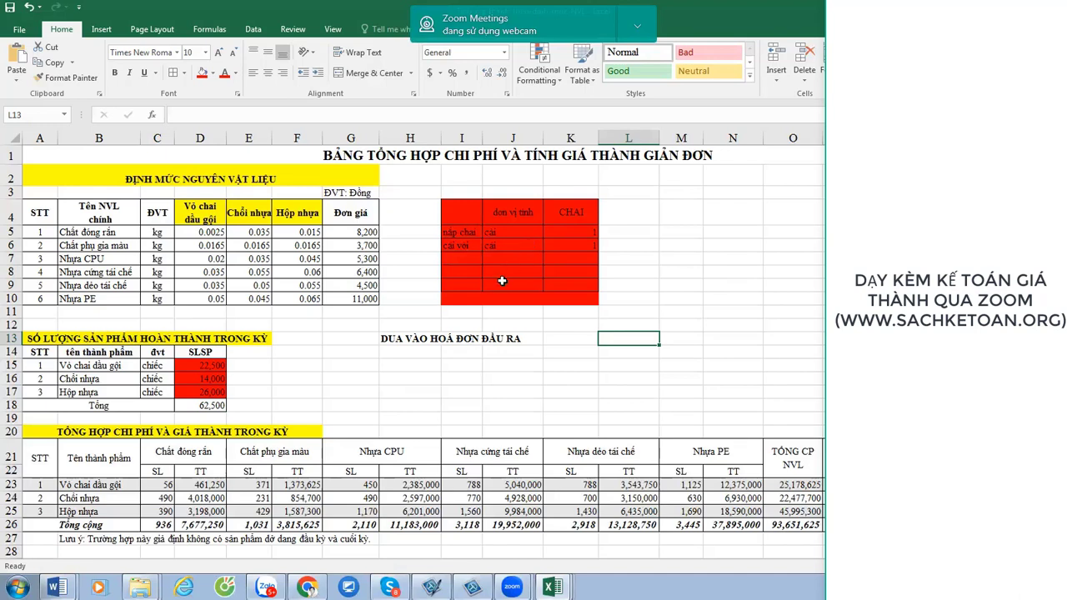
Merge and center the output-invoice note across H13:K13.
left_click(470, 338)
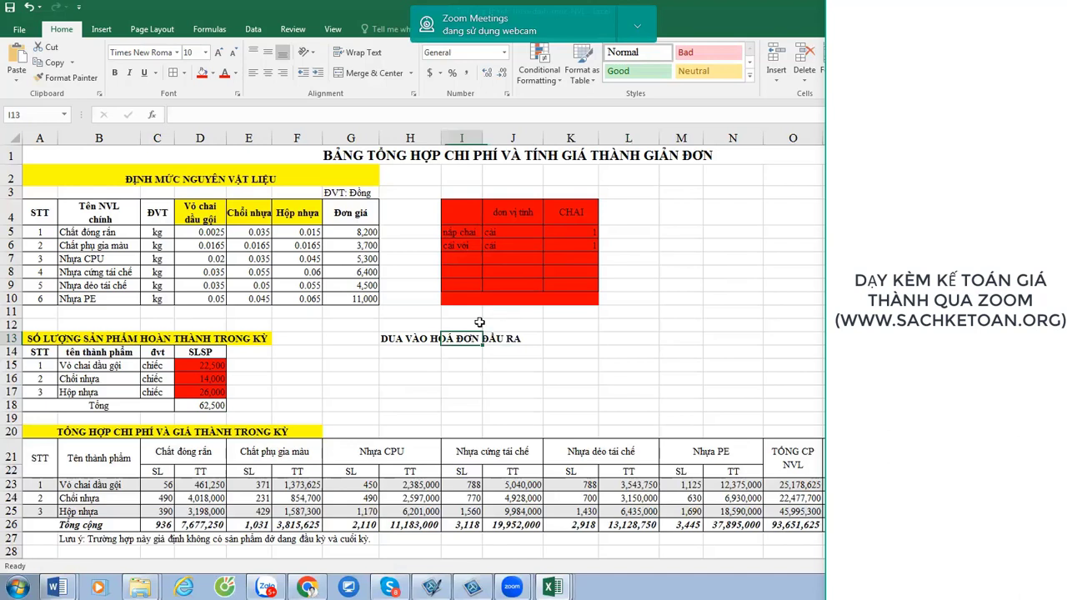
left_click(411, 337)
left_click_drag(410, 337, 576, 339)
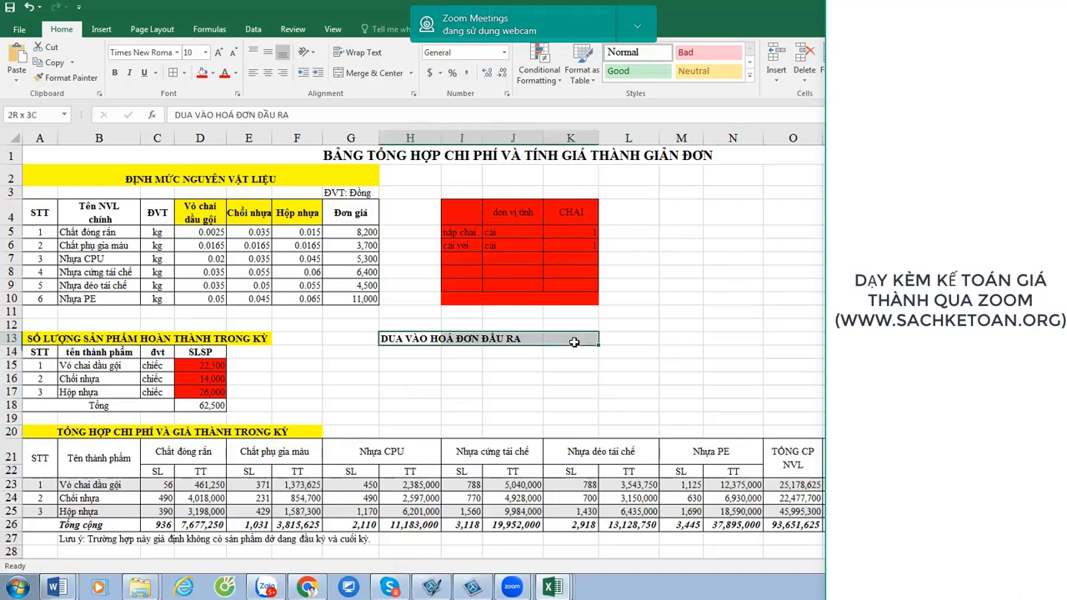
left_click(382, 75)
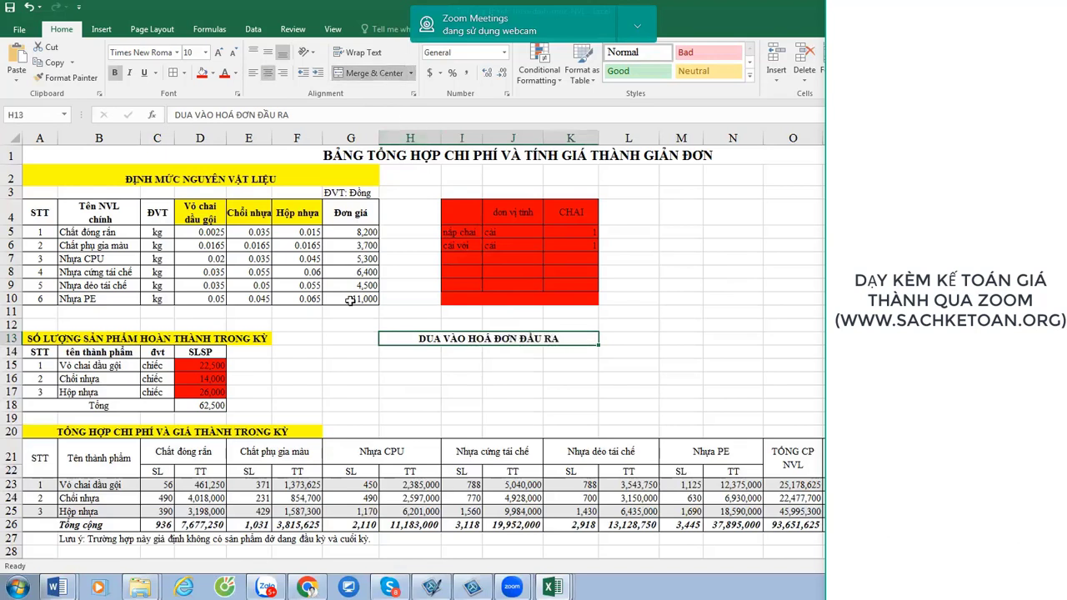
left_click(305, 350)
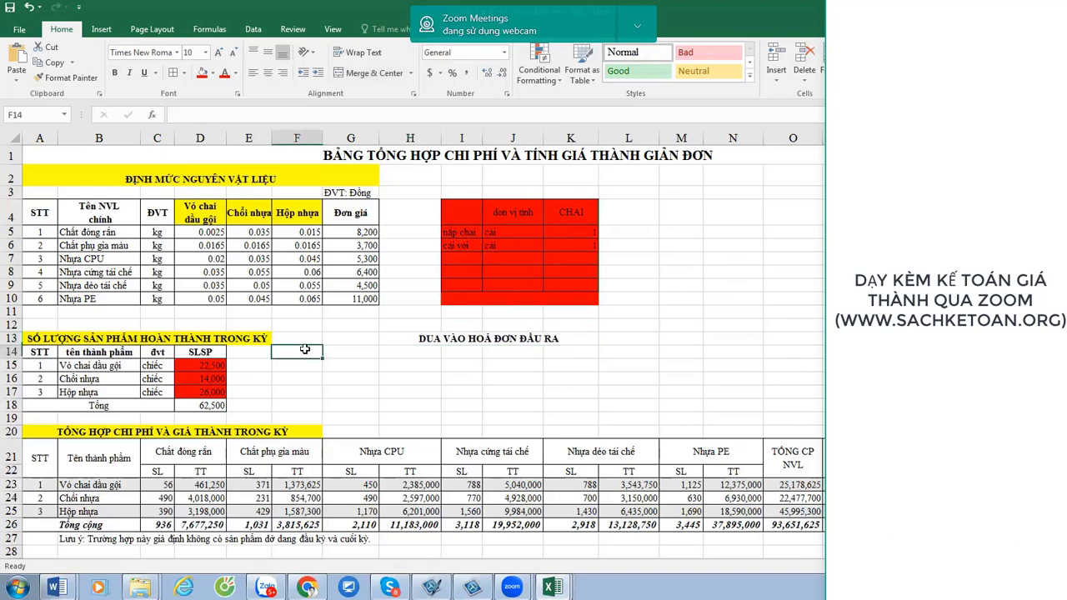
Enter "???/" in cell M6, beside the red component table in I4:K10.
left_click(680, 296)
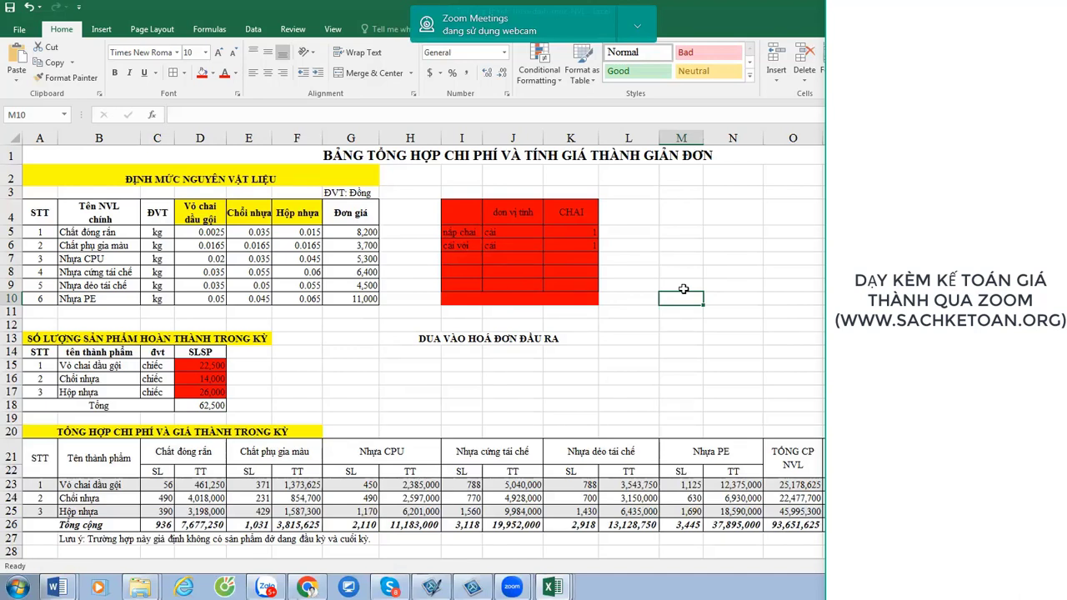
left_click(777, 237)
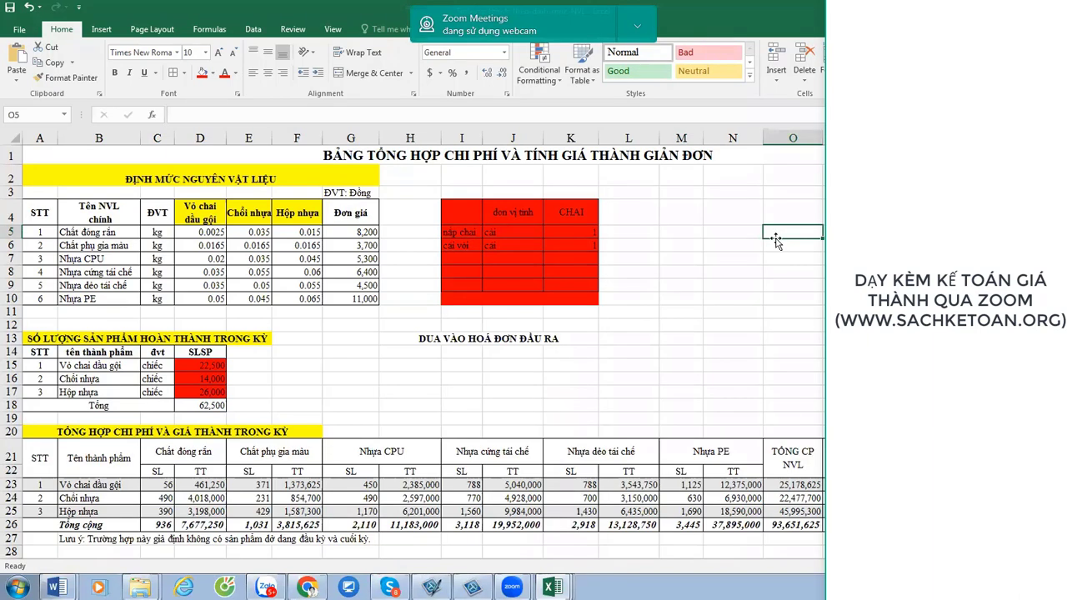
left_click(681, 287)
left_click_drag(453, 209, 562, 302)
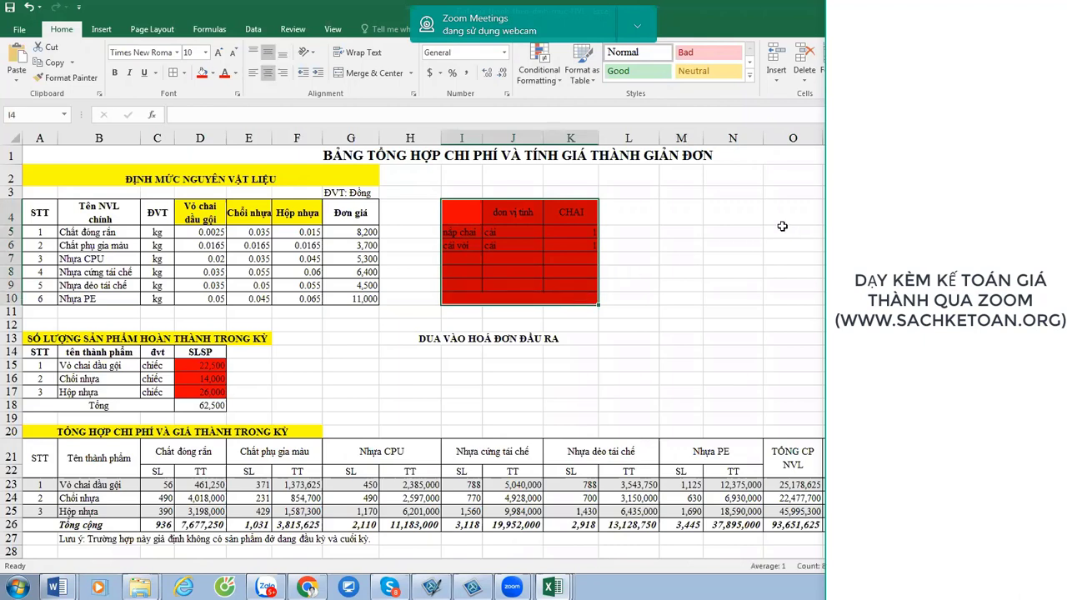
left_click(687, 287)
left_click(693, 257)
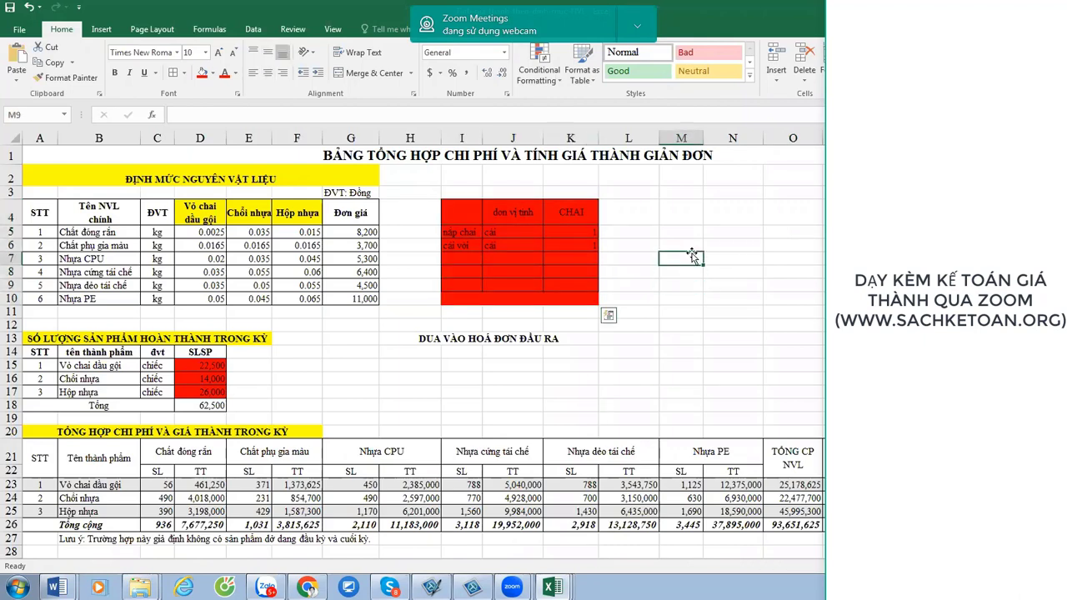
left_click(697, 242)
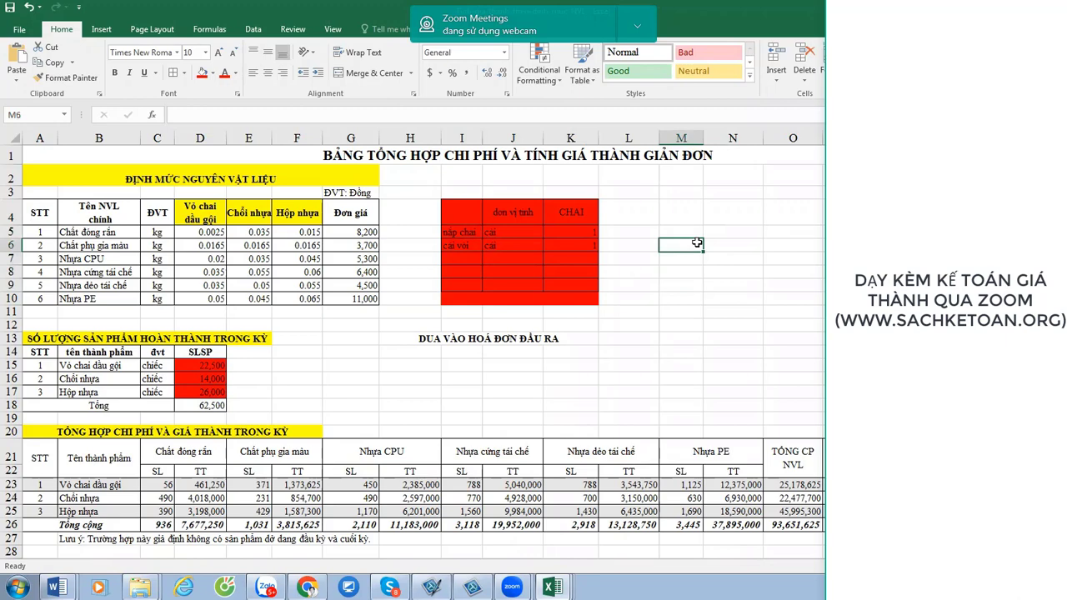
type("???/")
key("Return")
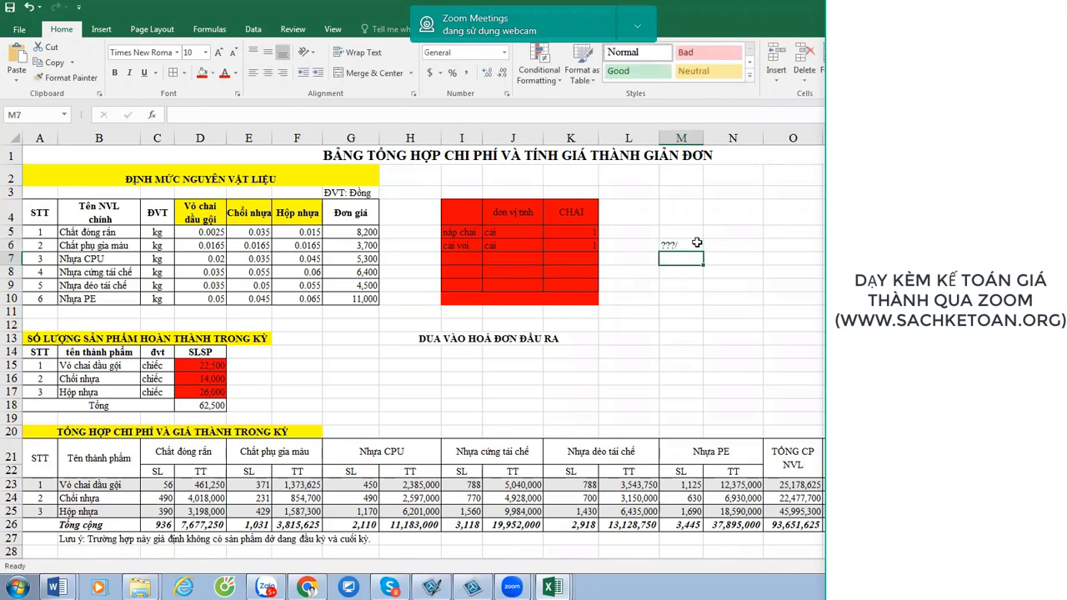
Review the finished-product quantity table in A13:D18 against the output-invoice note in H13.
scroll(298, 384, "down", 2)
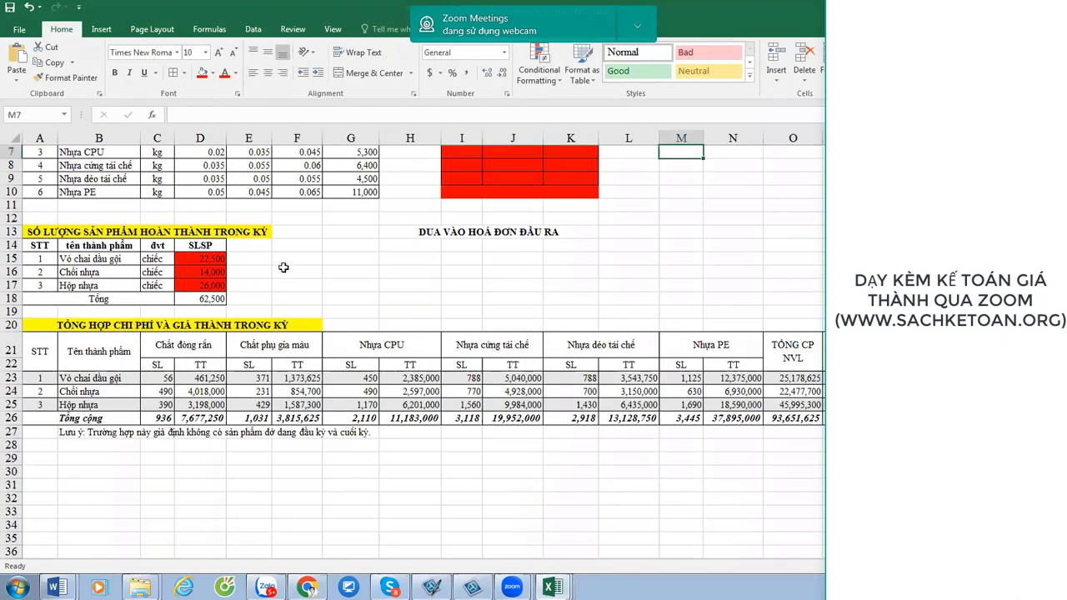
scroll(318, 266, "up", 2)
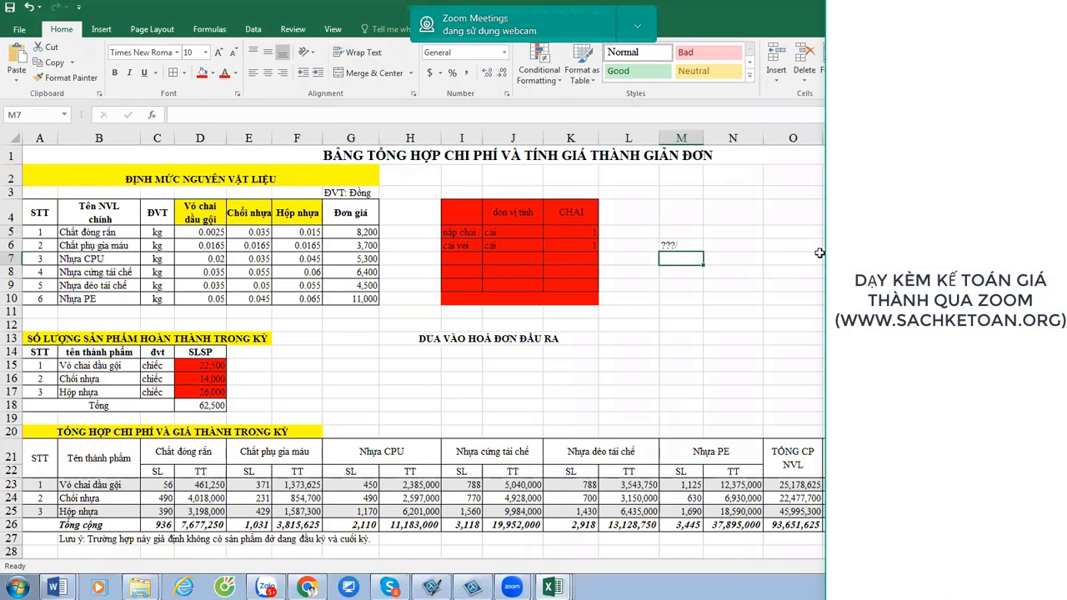
left_click(73, 336)
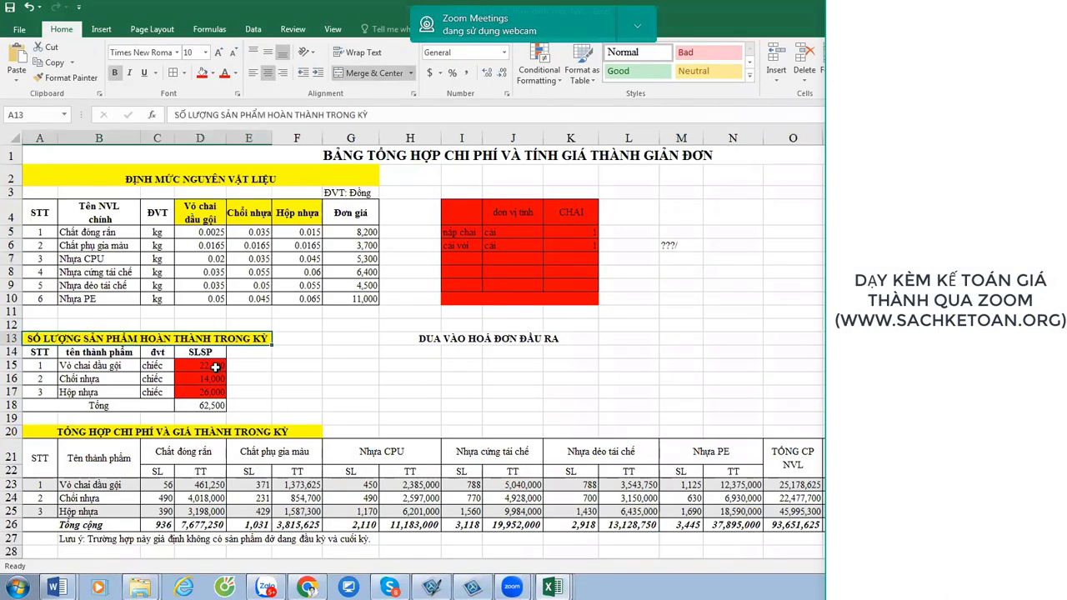
left_click_drag(215, 367, 216, 387)
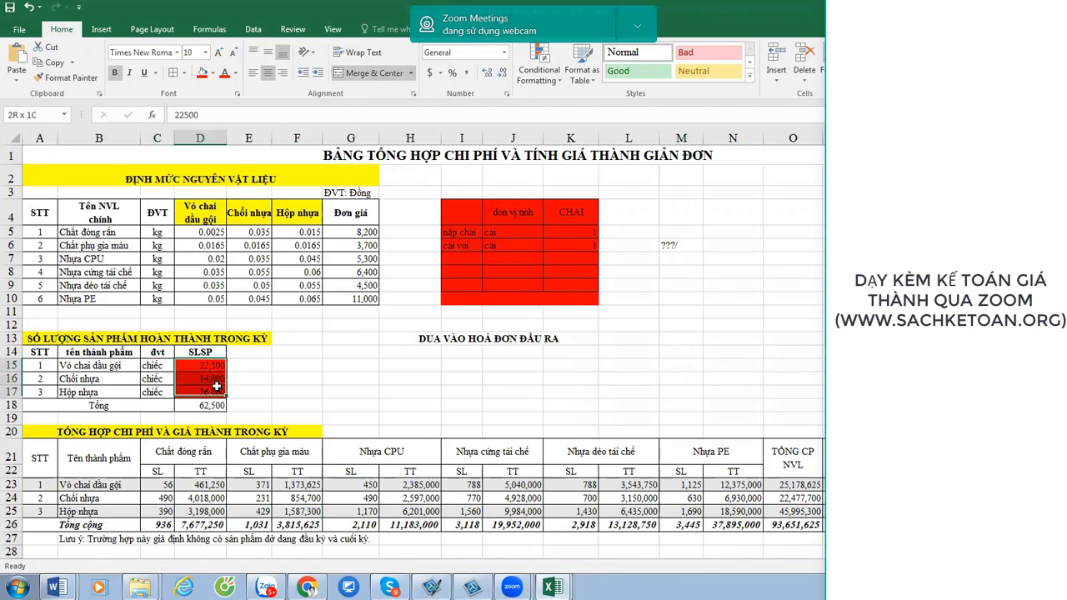
left_click(174, 339)
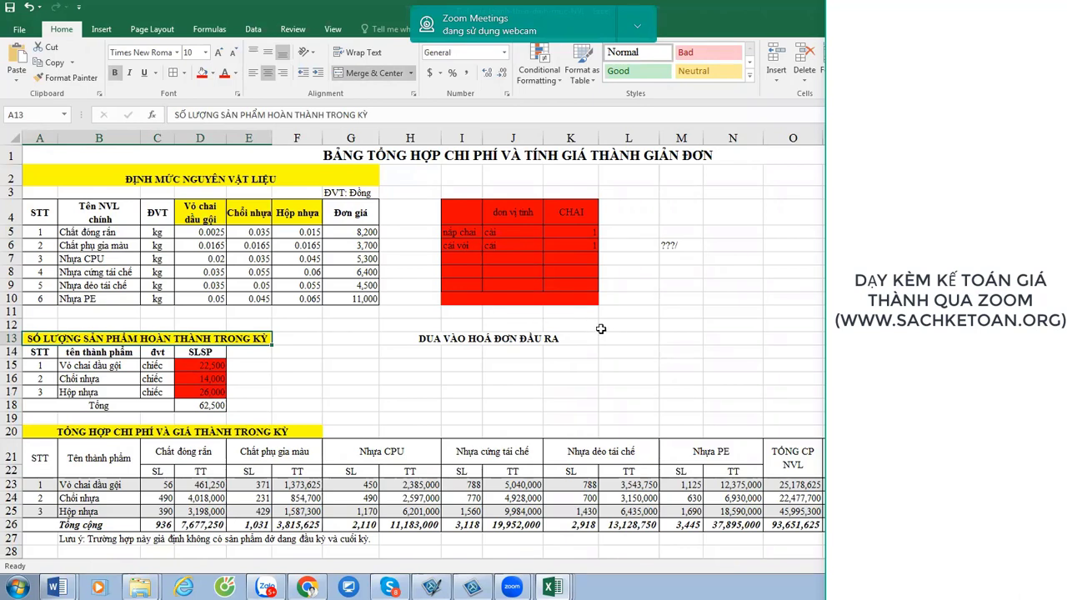
left_click(345, 339)
left_click(485, 337)
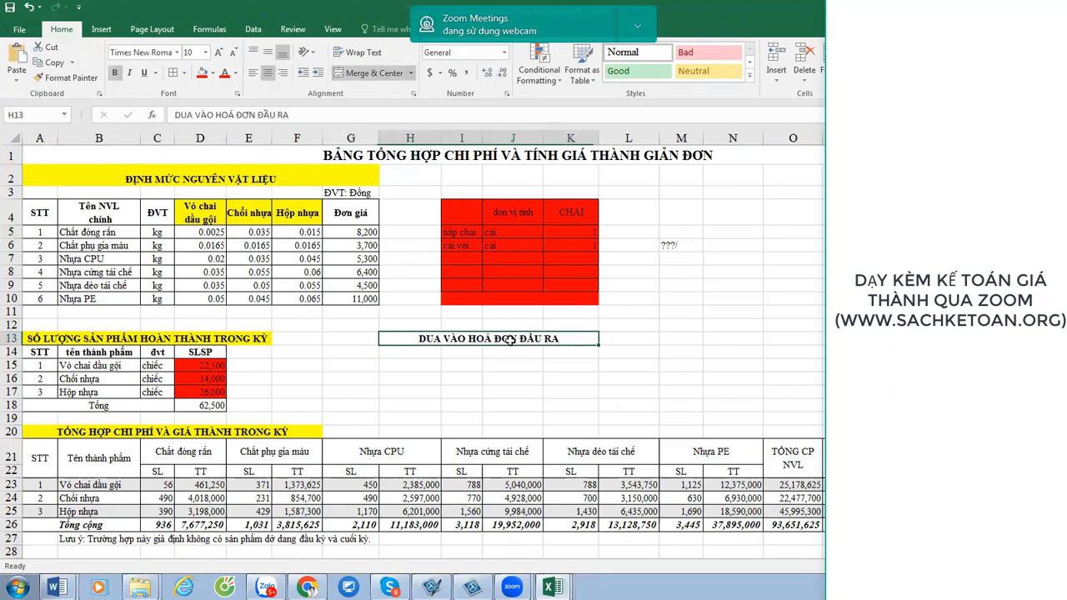
left_click_drag(708, 271, 825, 367)
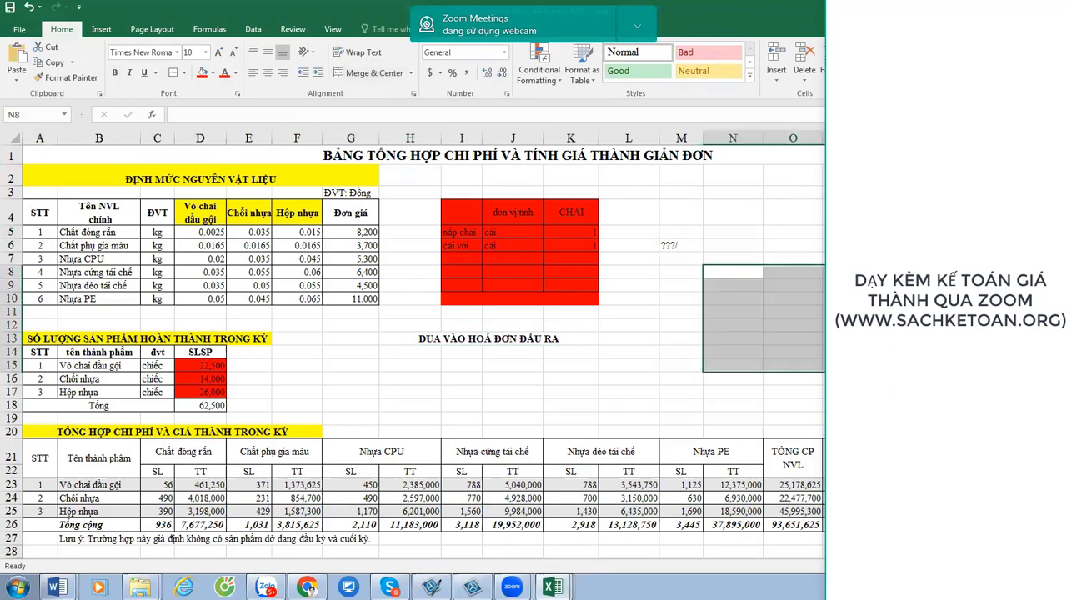
left_click(26, 354)
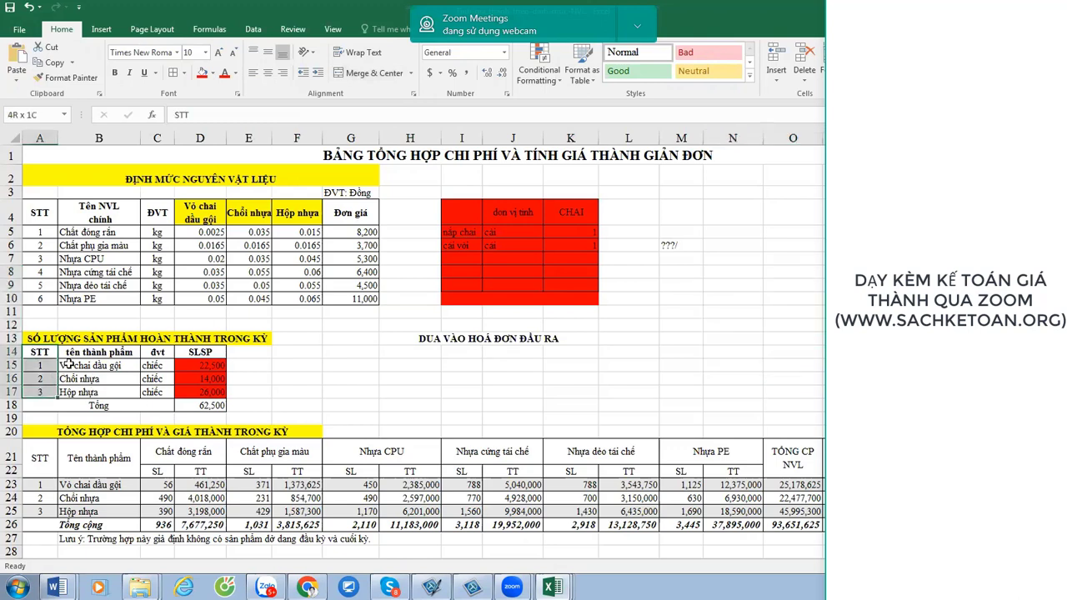
left_click_drag(33, 354, 39, 381)
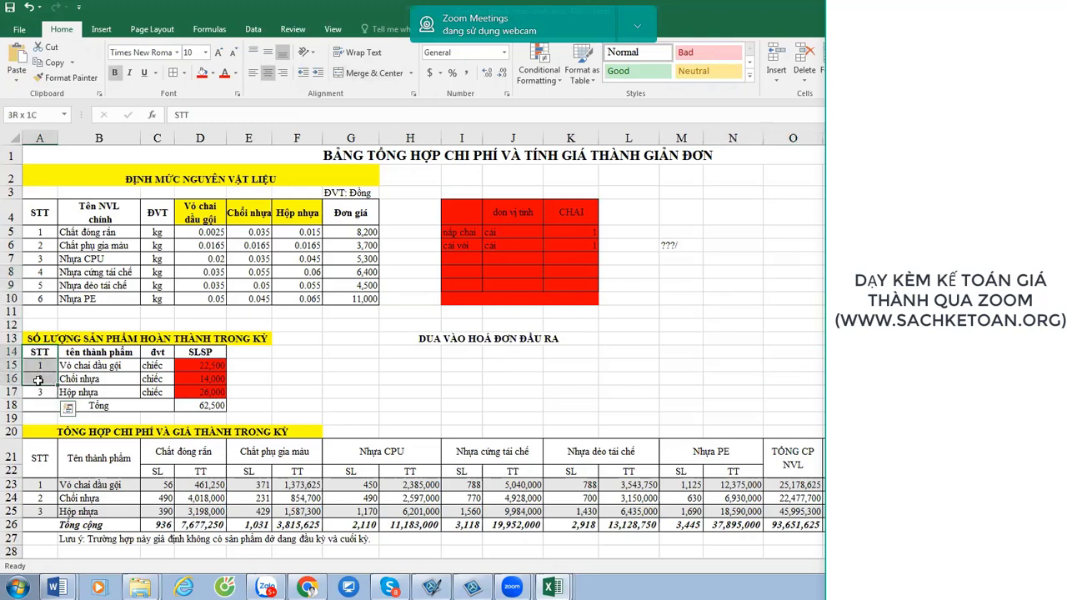
left_click(204, 357)
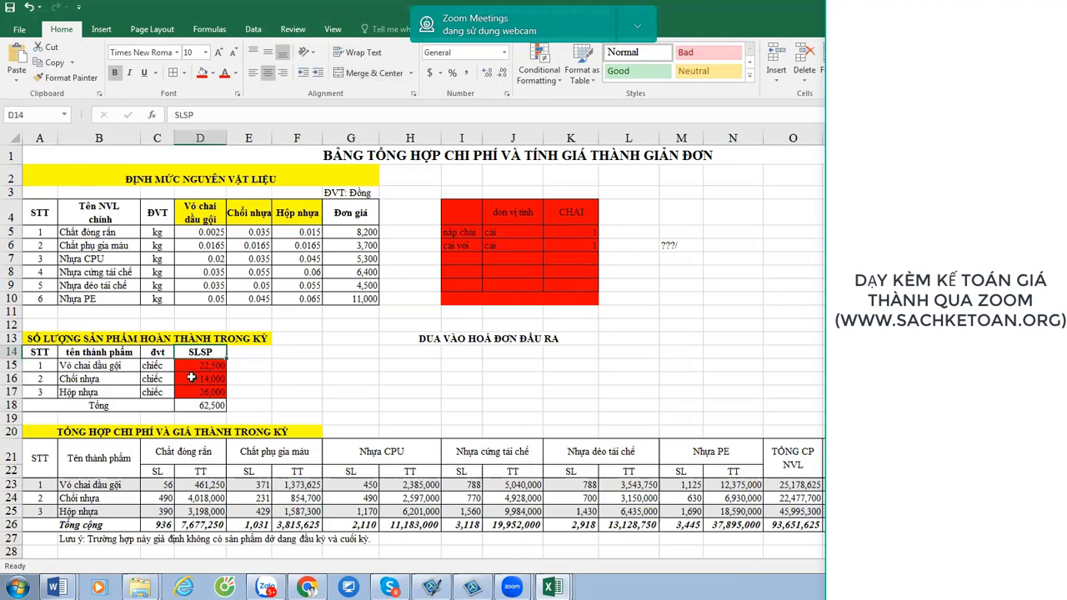
Enter the note "chữ ký" in cell O12.
left_click(784, 314)
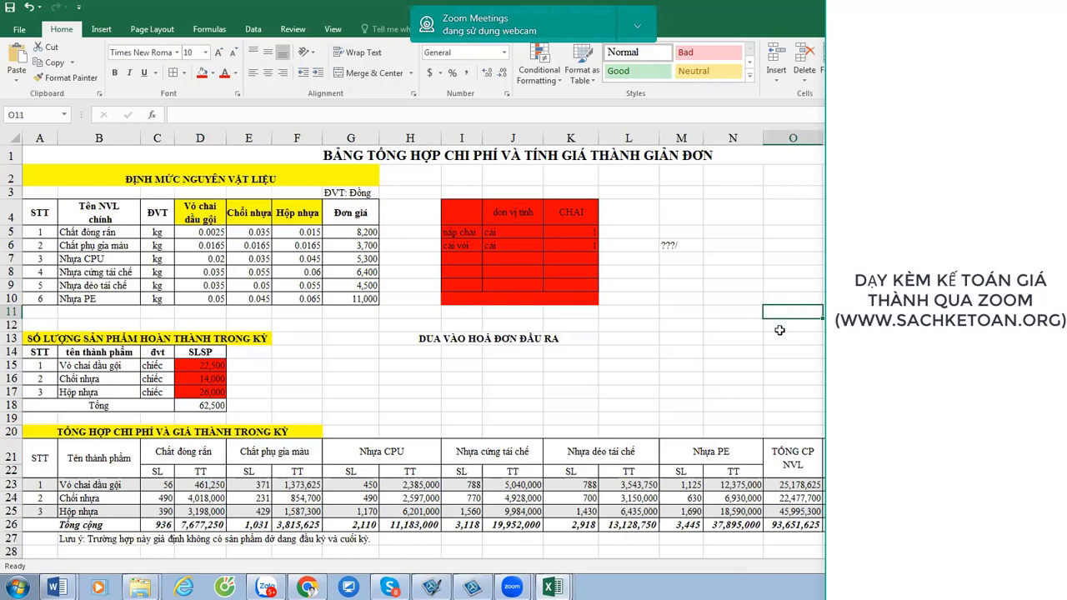
left_click(780, 328)
type("chi kỳ")
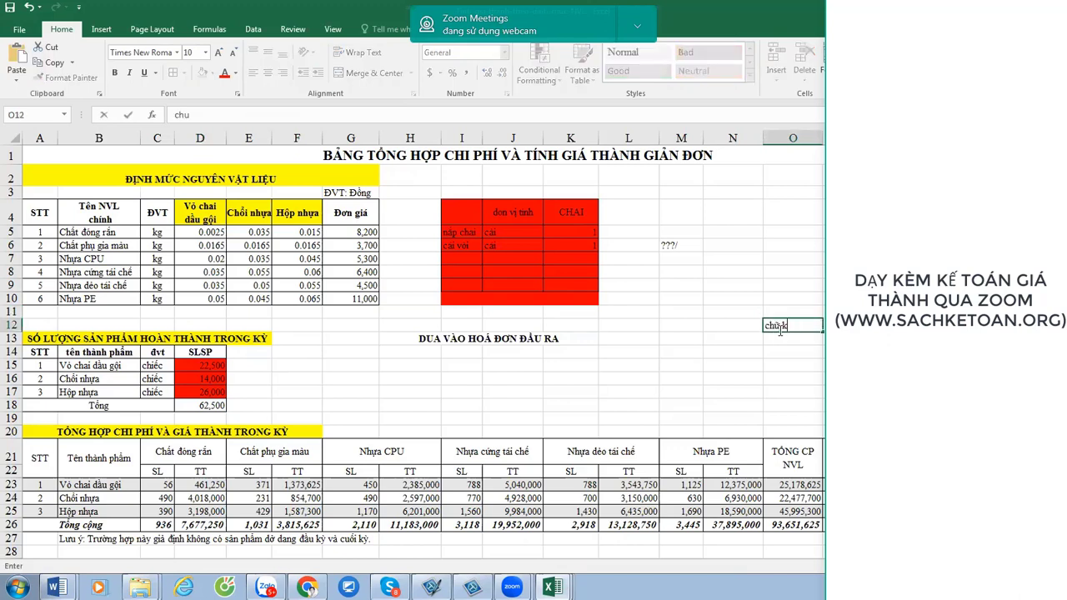
key("Return")
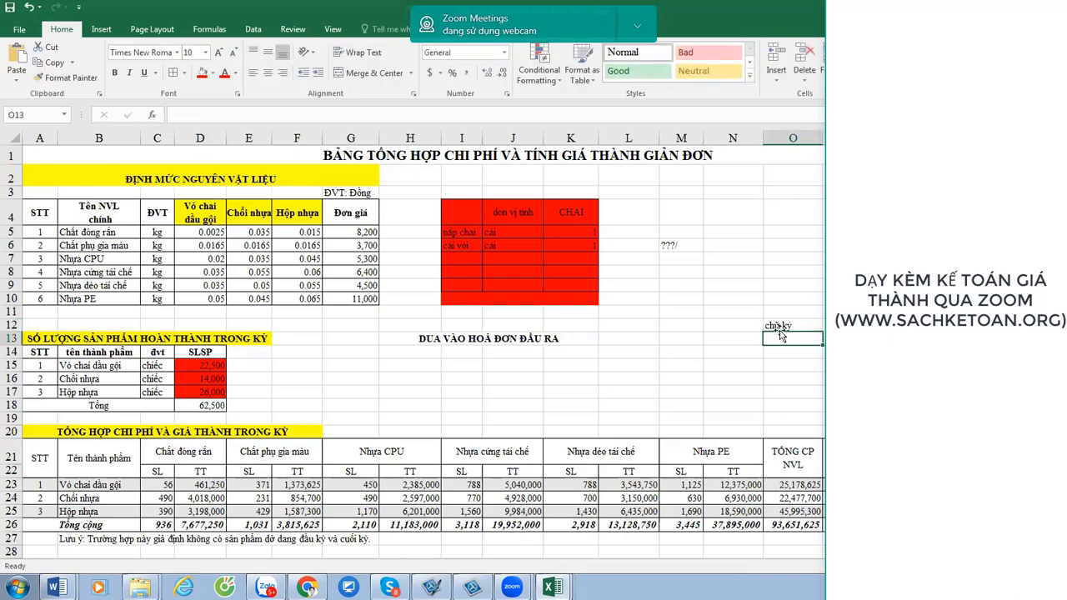
left_click_drag(62, 341, 250, 405)
left_click(777, 323)
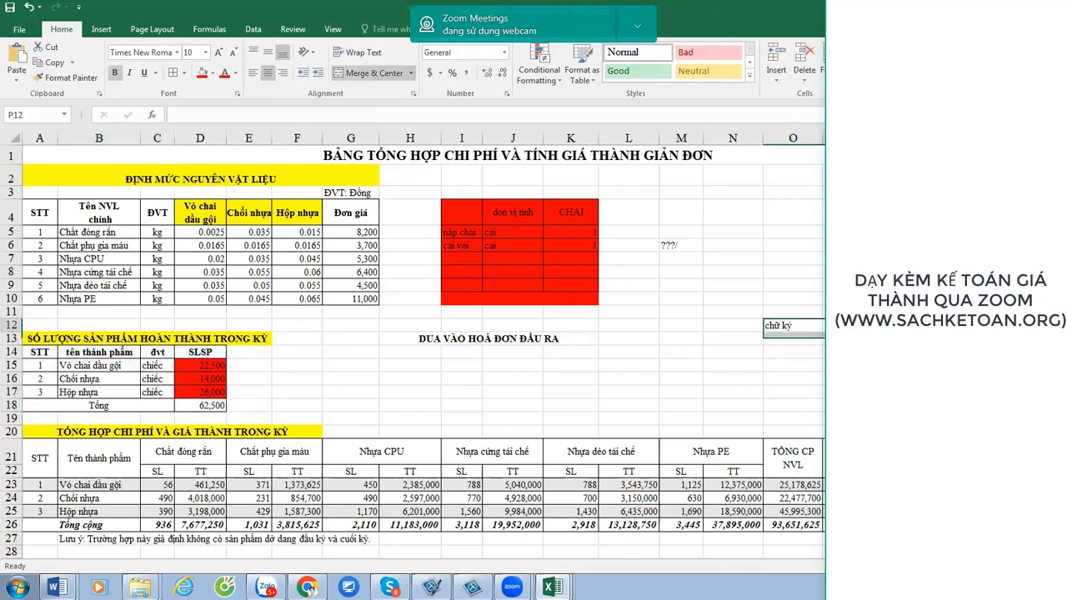
left_click_drag(777, 322, 777, 322)
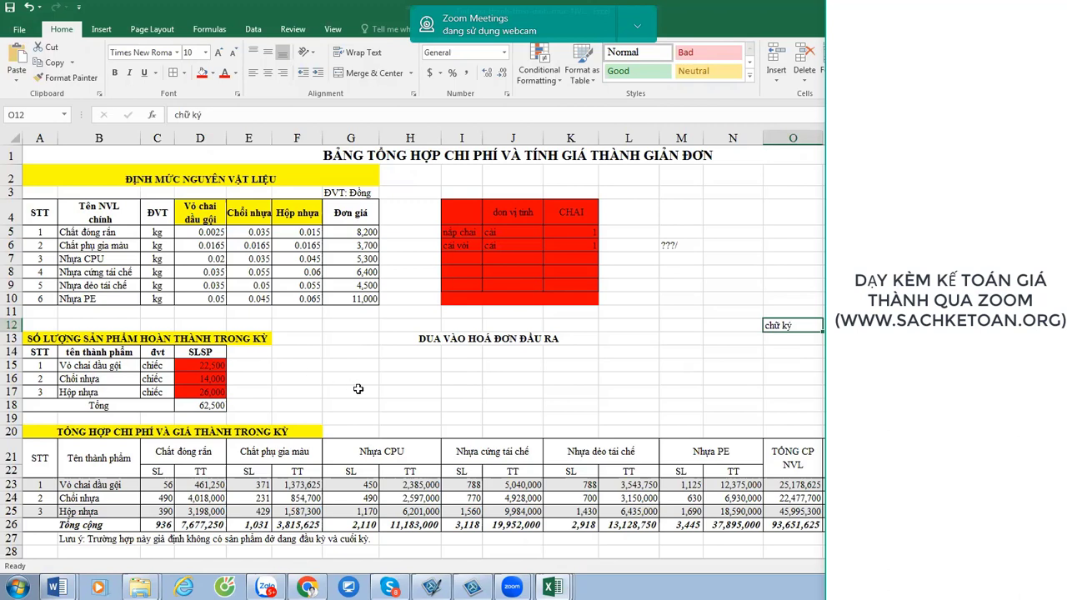
Clear the question-mark note from cell M6.
left_click(679, 243)
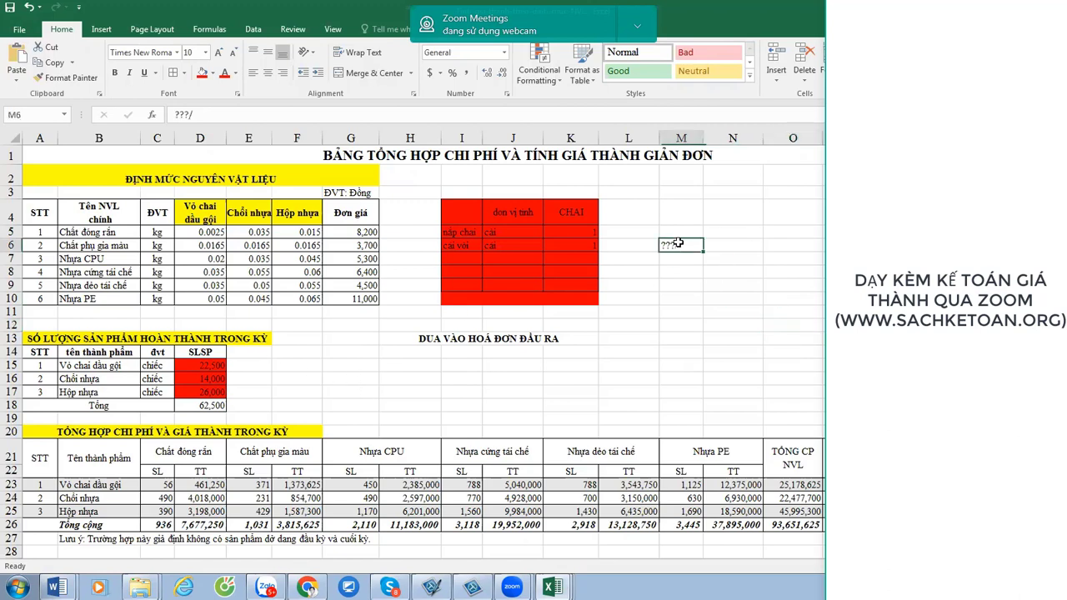
key("Delete")
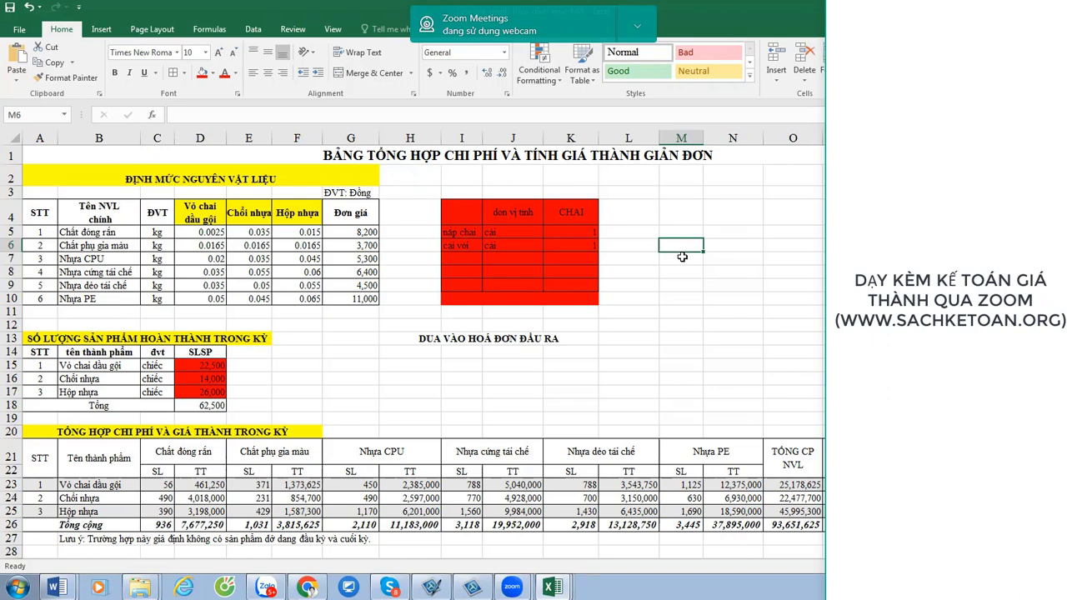
Examine the finished quantities in D15:D17, then the cost summary's title, product names in B23:B25 and formula in C23.
scroll(317, 358, "down", 2)
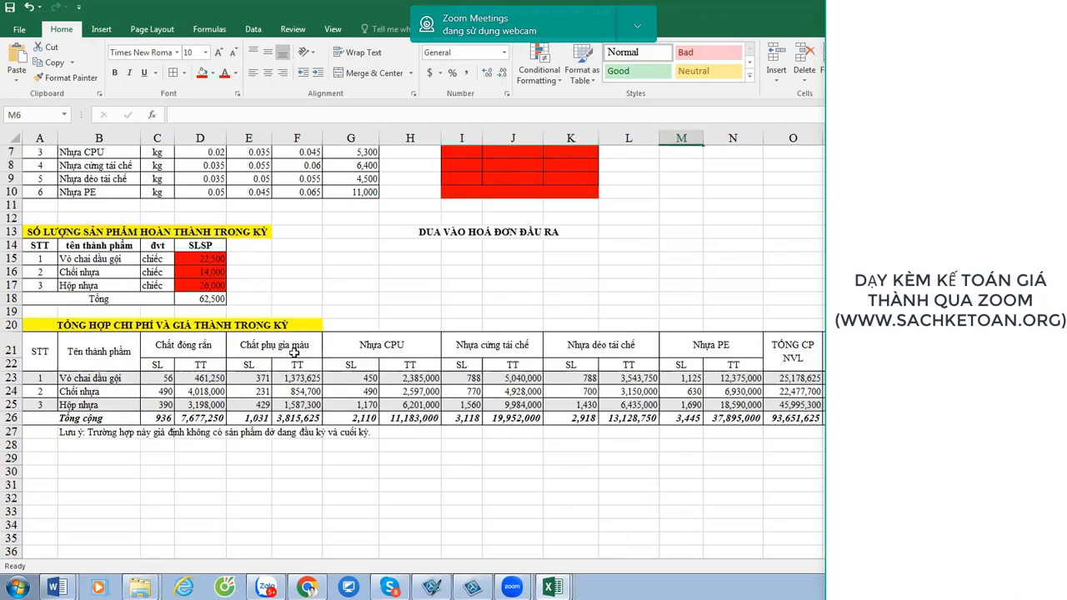
left_click(283, 291)
scroll(397, 266, "up", 1)
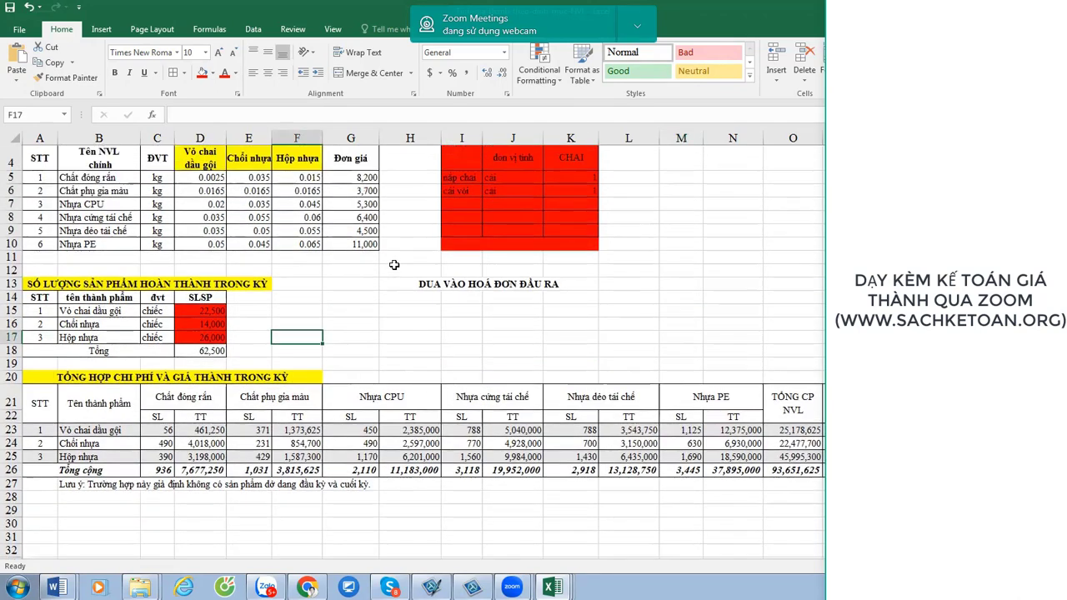
left_click_drag(207, 311, 205, 340)
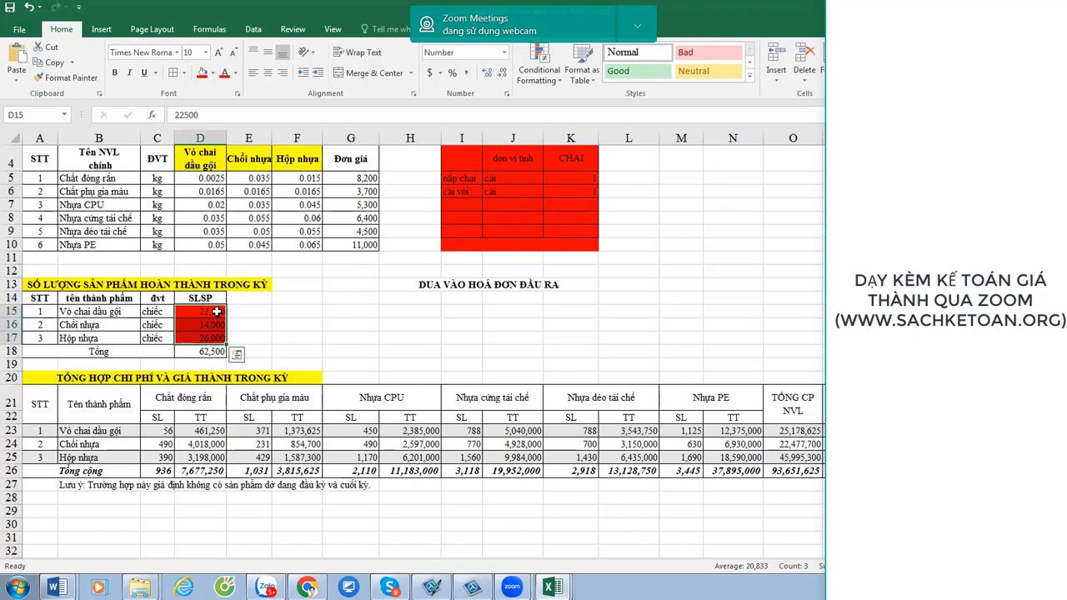
left_click(104, 382)
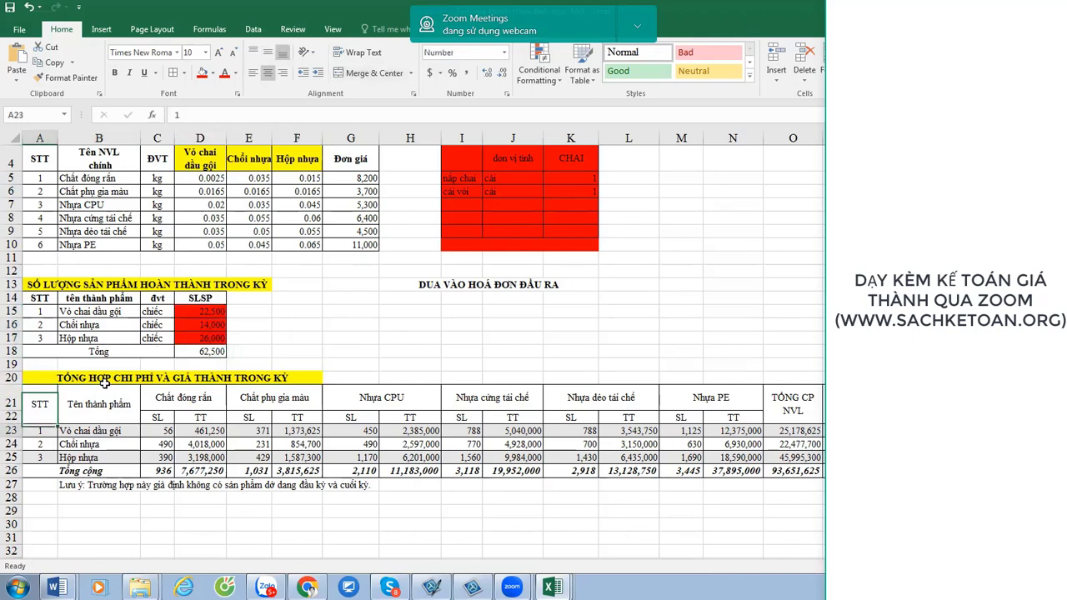
key("Up")
left_click(105, 383)
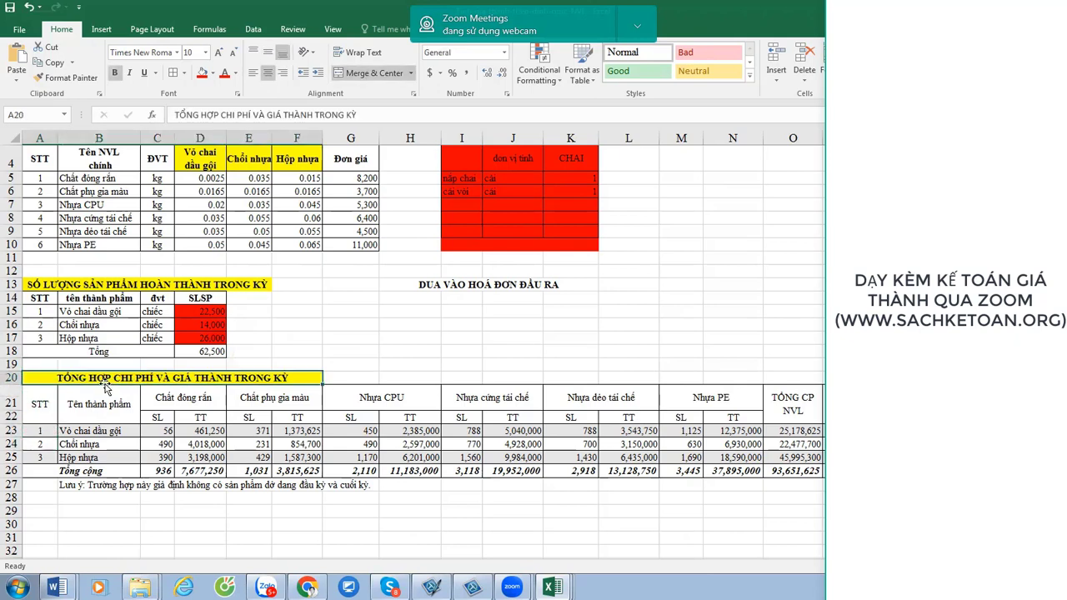
key("Down")
key("Down")
key("Down")
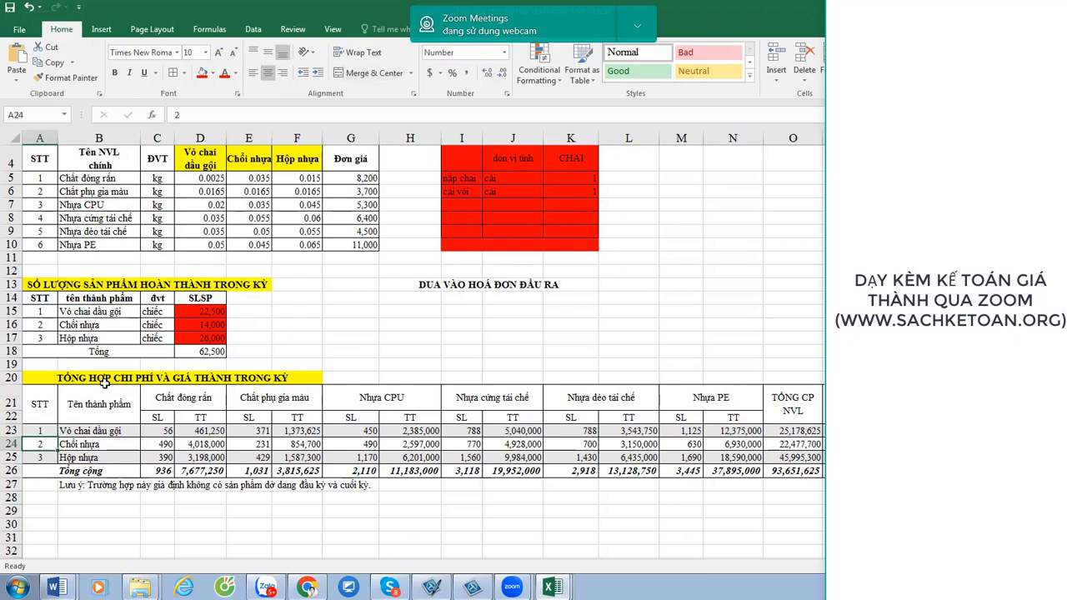
key("Down")
key("Right")
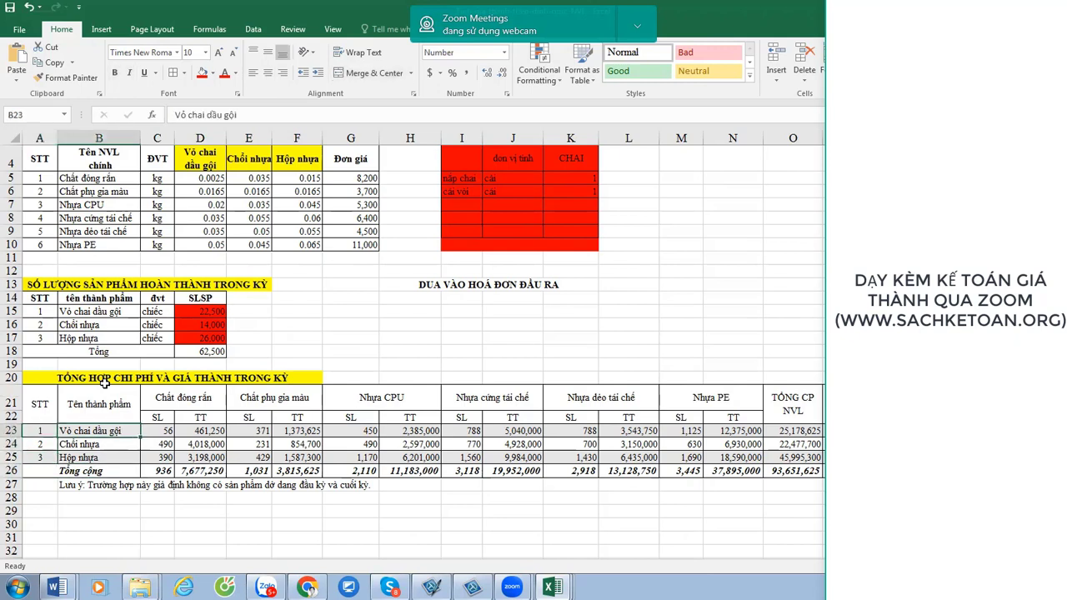
key("Up")
key("Up")
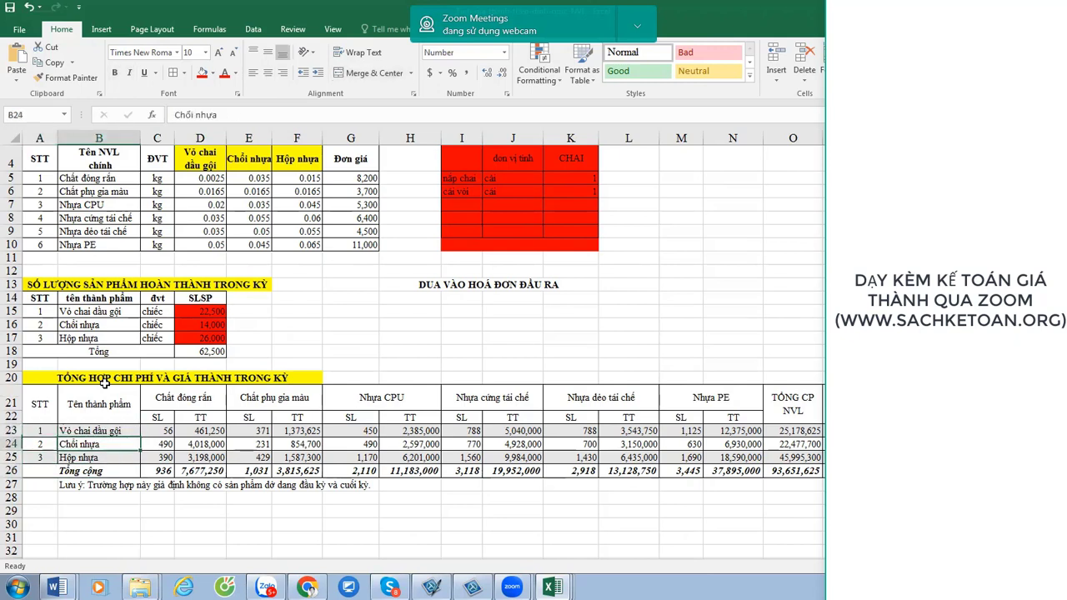
key("shift+Down")
key("shift+Down")
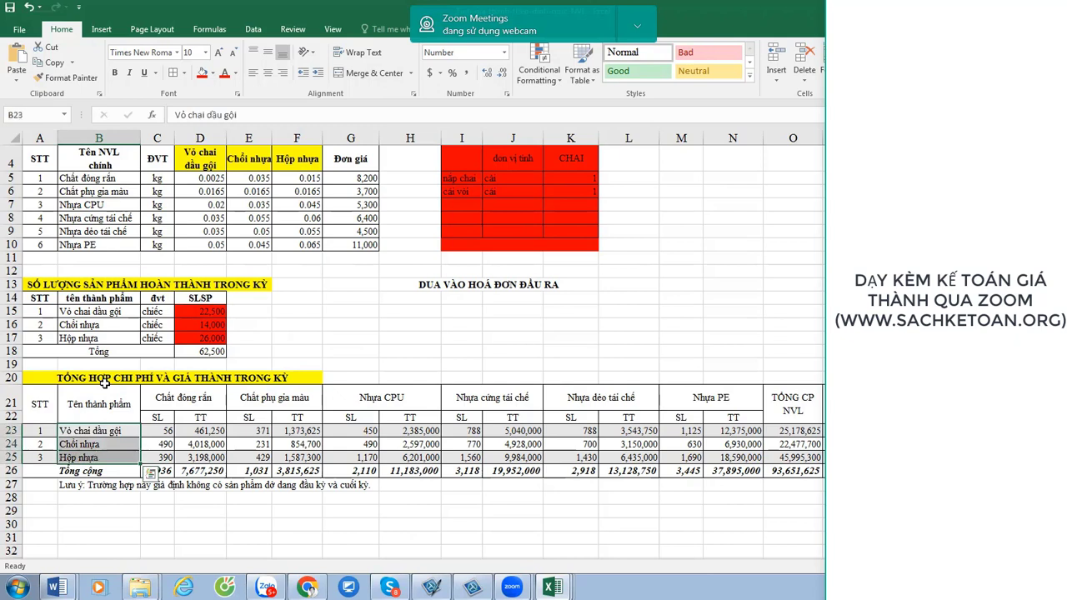
key("Right")
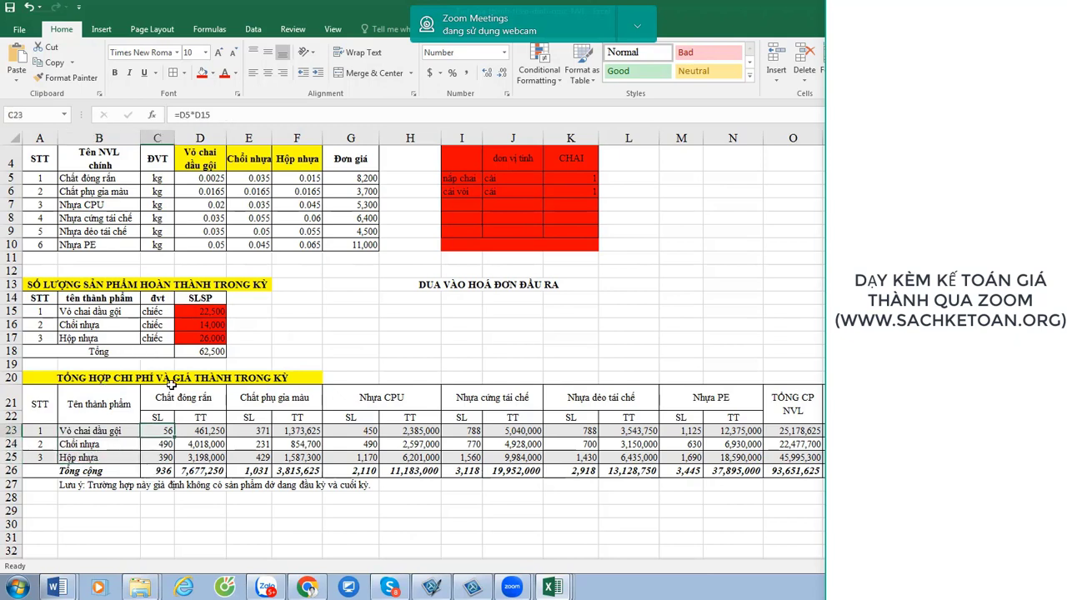
Compare the material headings across row 21 of the cost summary with the material names in B5:B10.
left_click(179, 398)
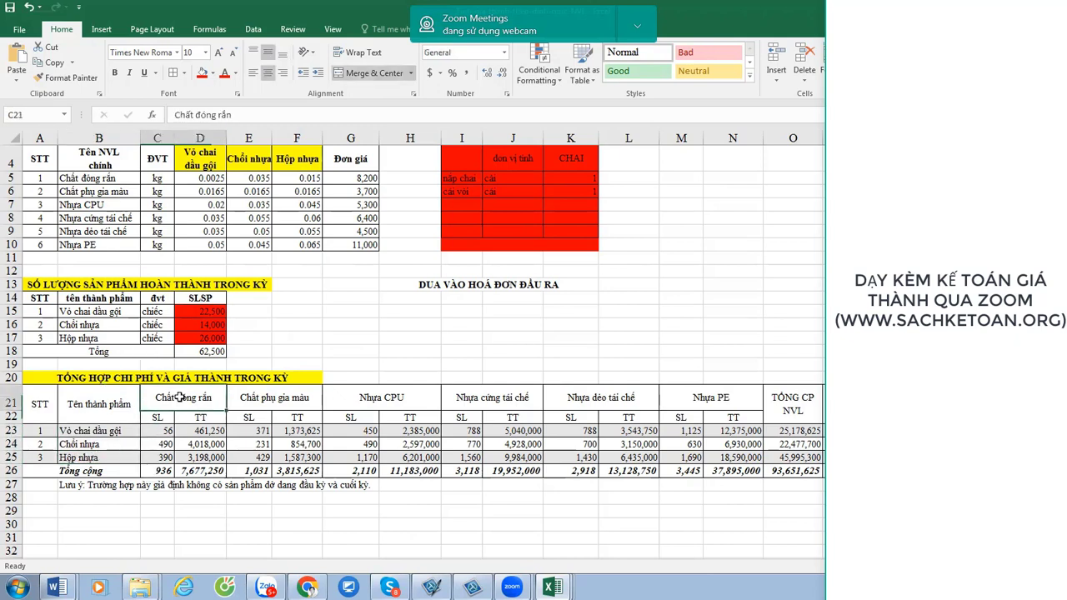
left_click(288, 404)
left_click_drag(95, 182, 92, 245)
left_click(182, 399)
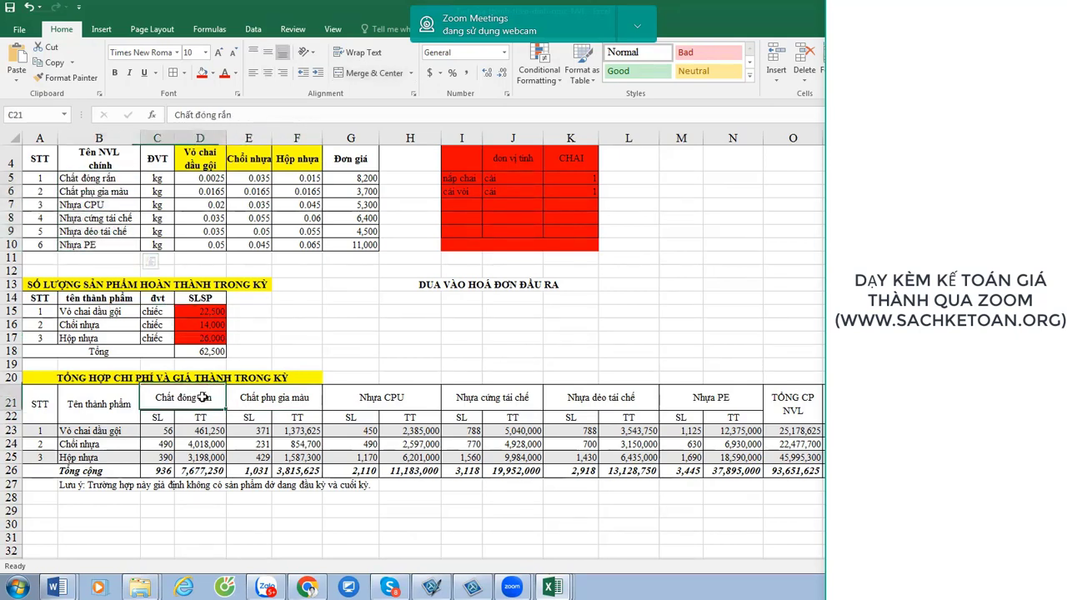
left_click(279, 400)
left_click(376, 401)
left_click(488, 398)
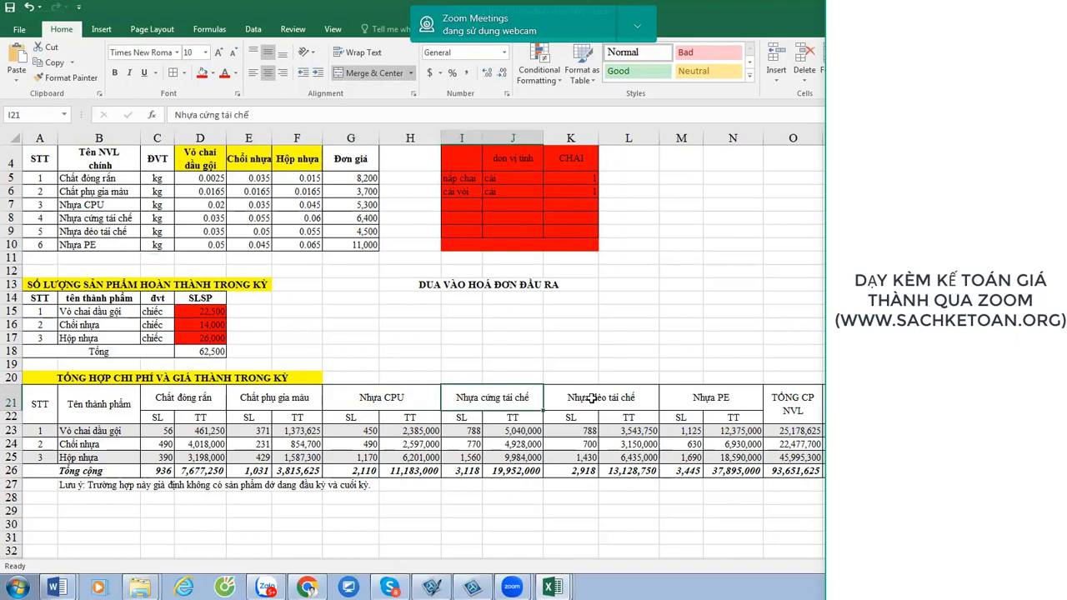
left_click(575, 399)
left_click(724, 394)
Fill the six material headings in C21:N21, from Chất đông rắn to Nhựa PE, with red.
left_click(202, 388, "shift")
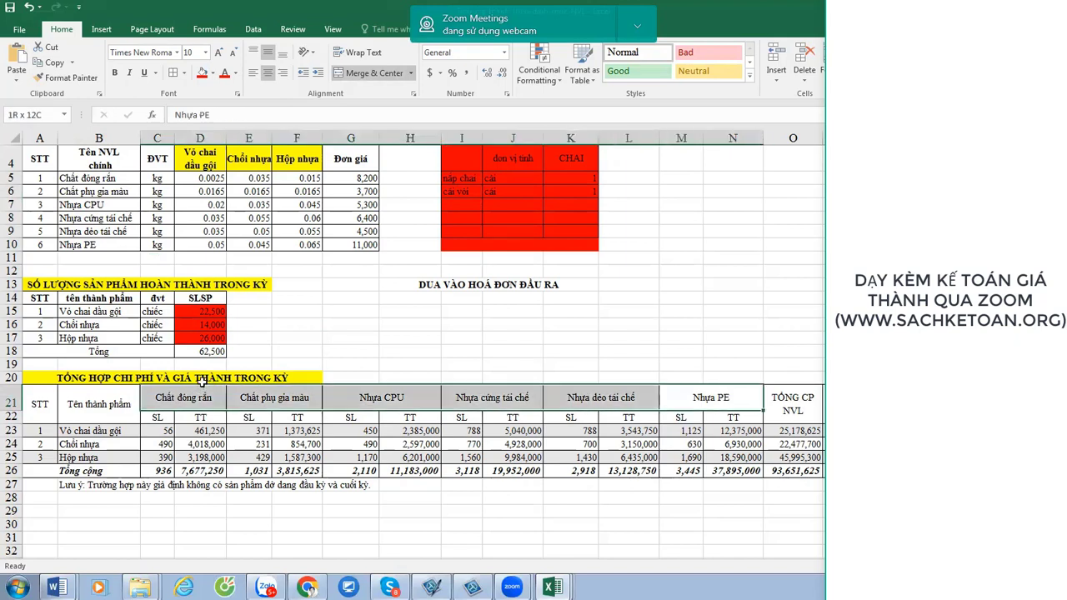
left_click(716, 397)
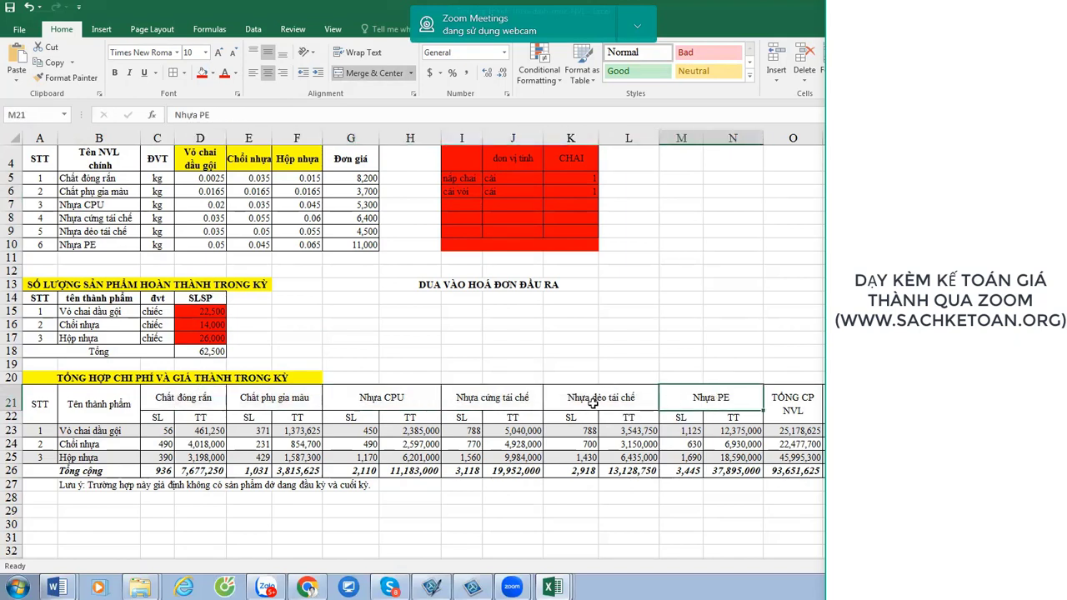
left_click_drag(593, 404, 200, 396)
left_click(202, 74)
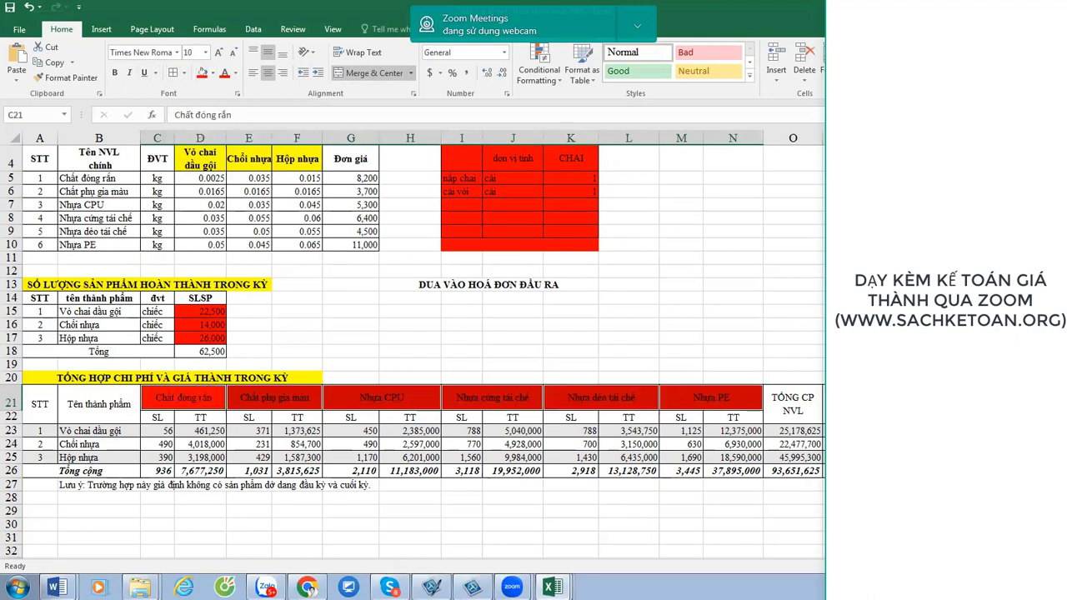
Note the material issue entry beside the finished quantities: "no 621" in N14 and "có 152" in N15.
left_click(737, 303)
type("no 621")
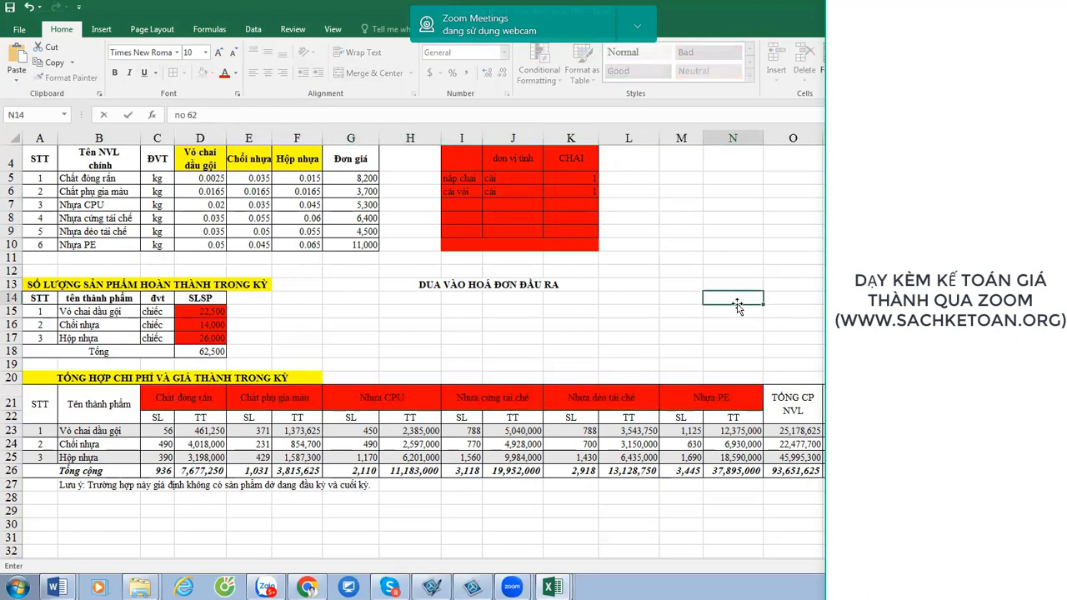
key("Return")
type("vo")
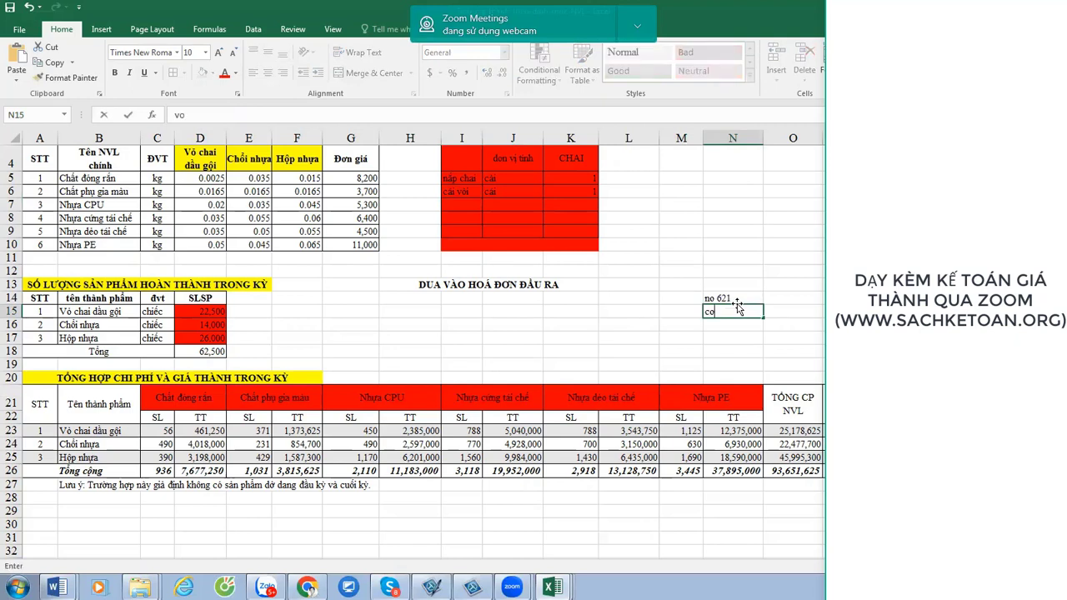
type(" 152")
key("Return")
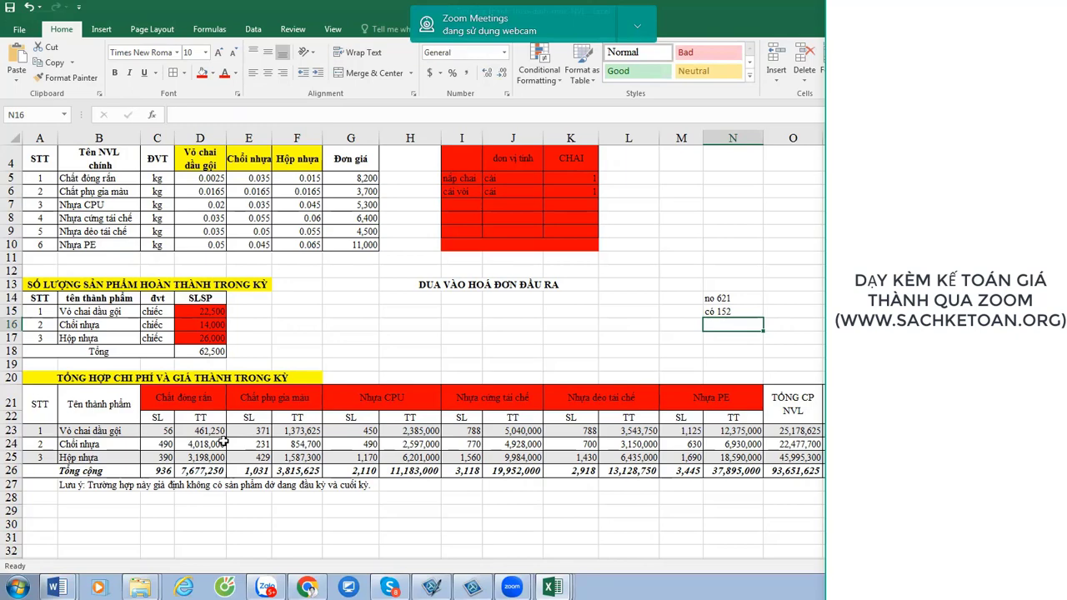
Examine the product names in B23:B25, then trace the quantity formulas in C23 and C24 to their norms and finished quantities.
left_click(118, 431)
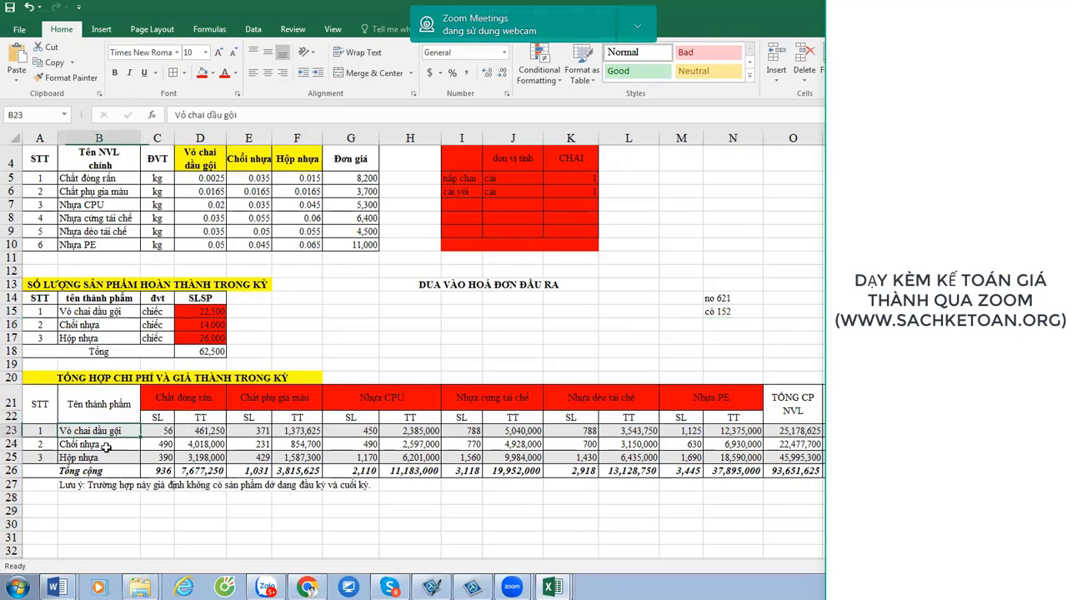
left_click_drag(106, 447, 92, 458)
left_click(160, 433)
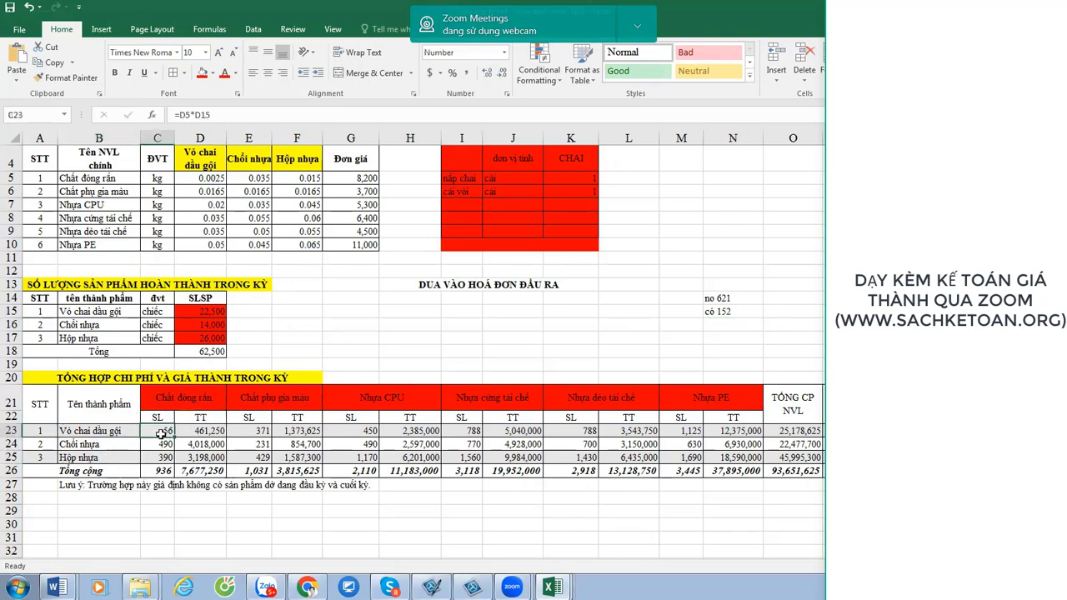
double_click(160, 432)
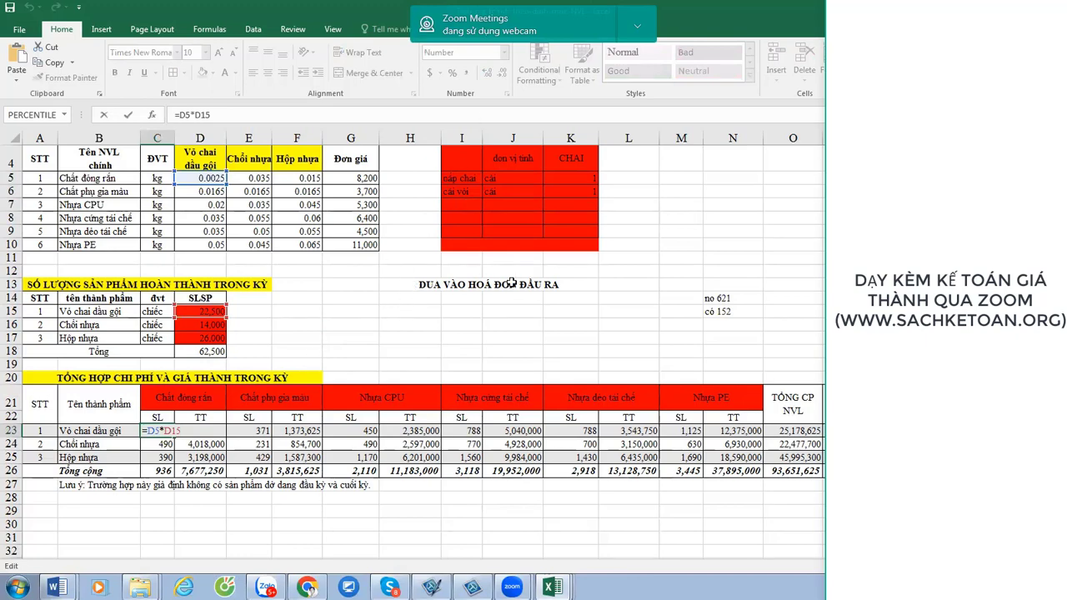
scroll(453, 302, "up", 1)
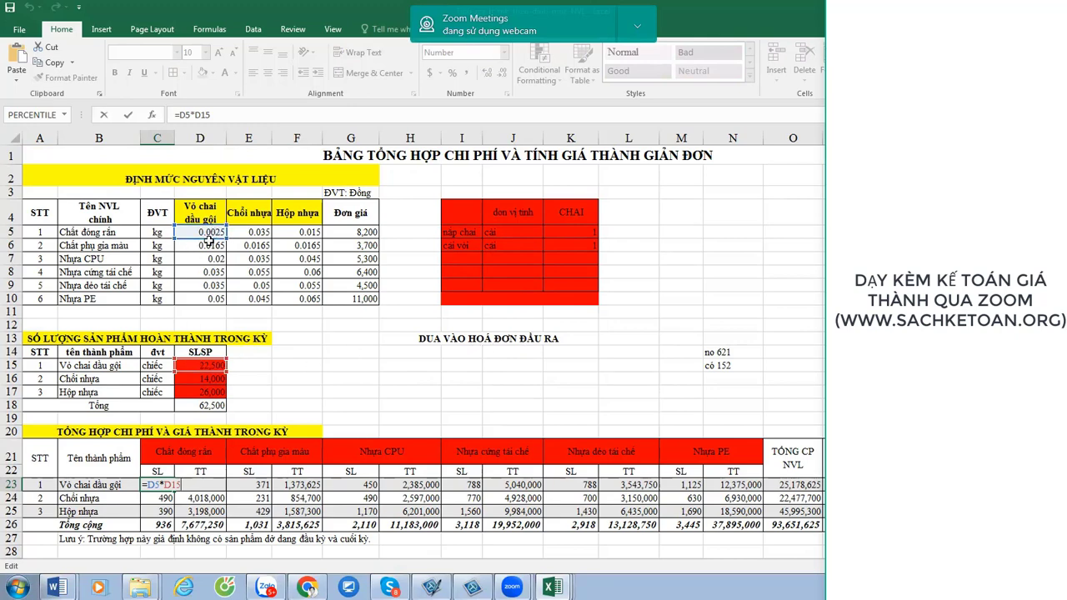
key("Return")
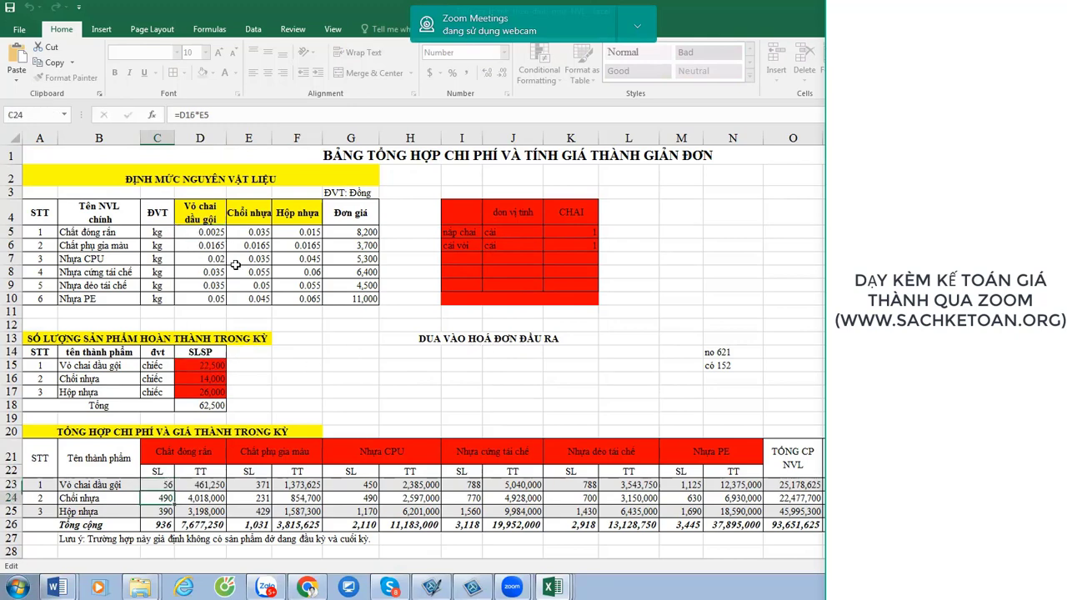
key("F2")
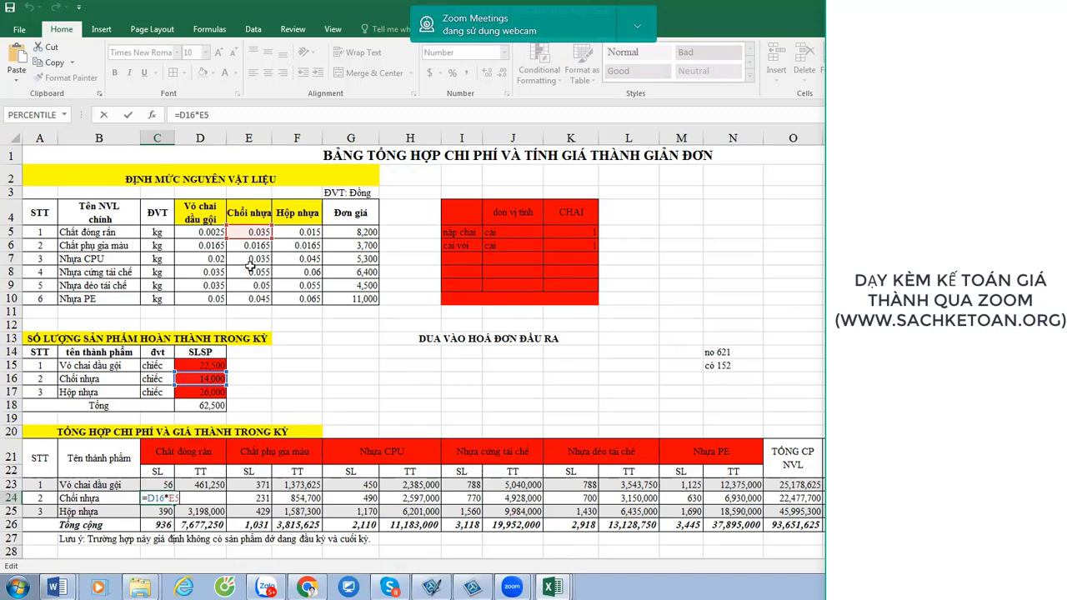
key("Return")
Match the Chất đông rắn heading with its norm row, then fill the product name Vỏ chai dầu gội in B23 with red.
left_click(197, 455)
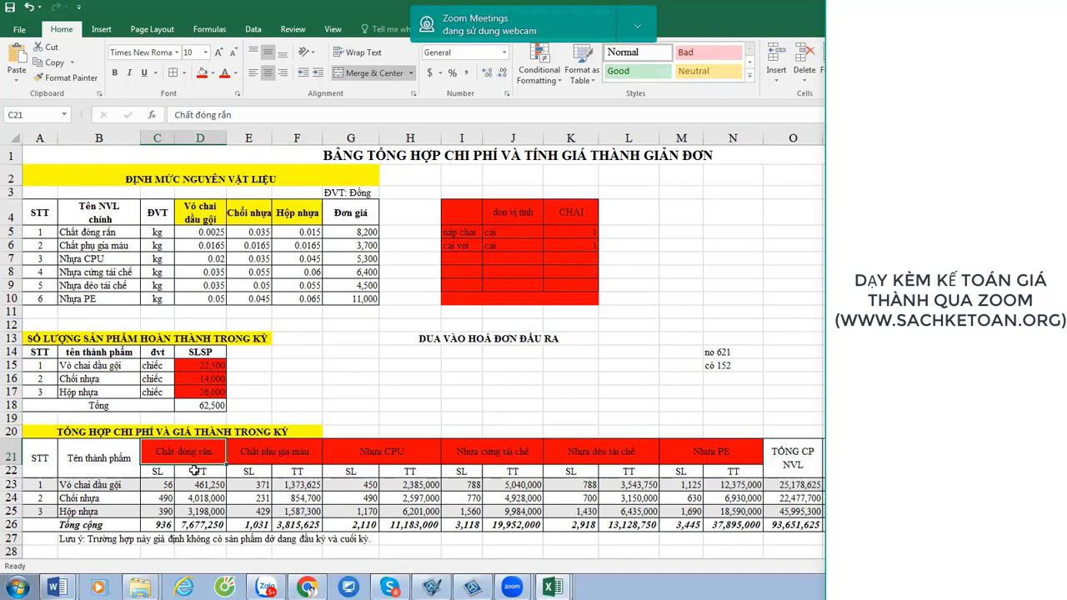
left_click(109, 235)
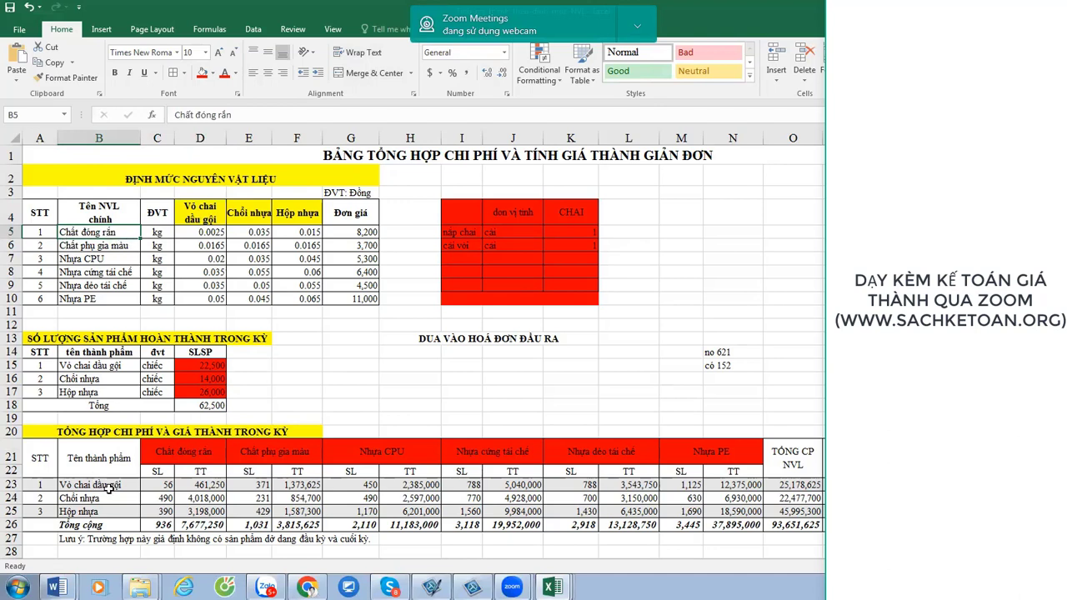
left_click(197, 218)
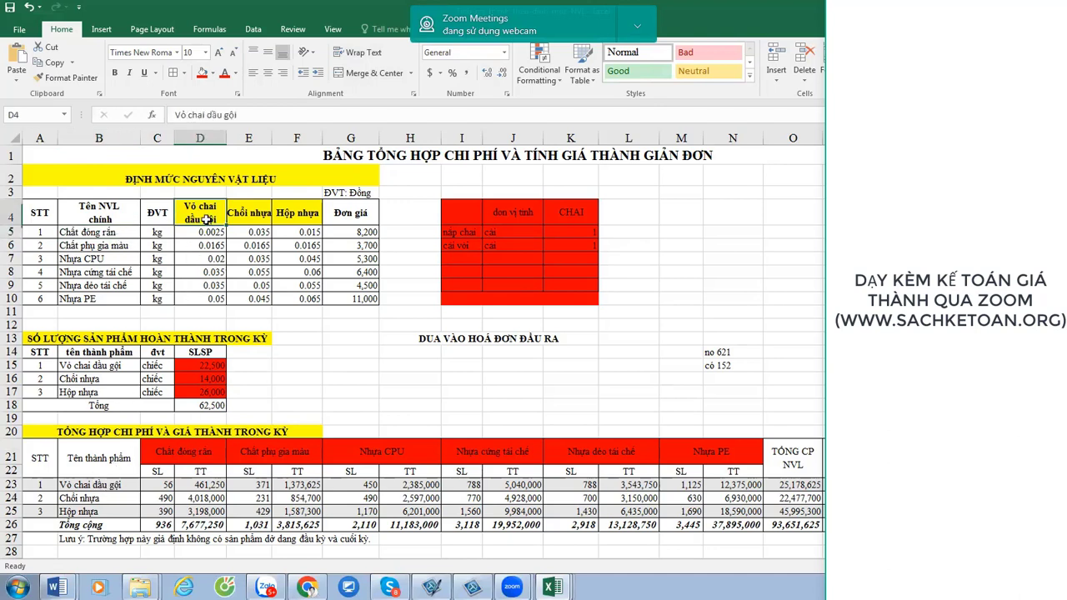
left_click(88, 489)
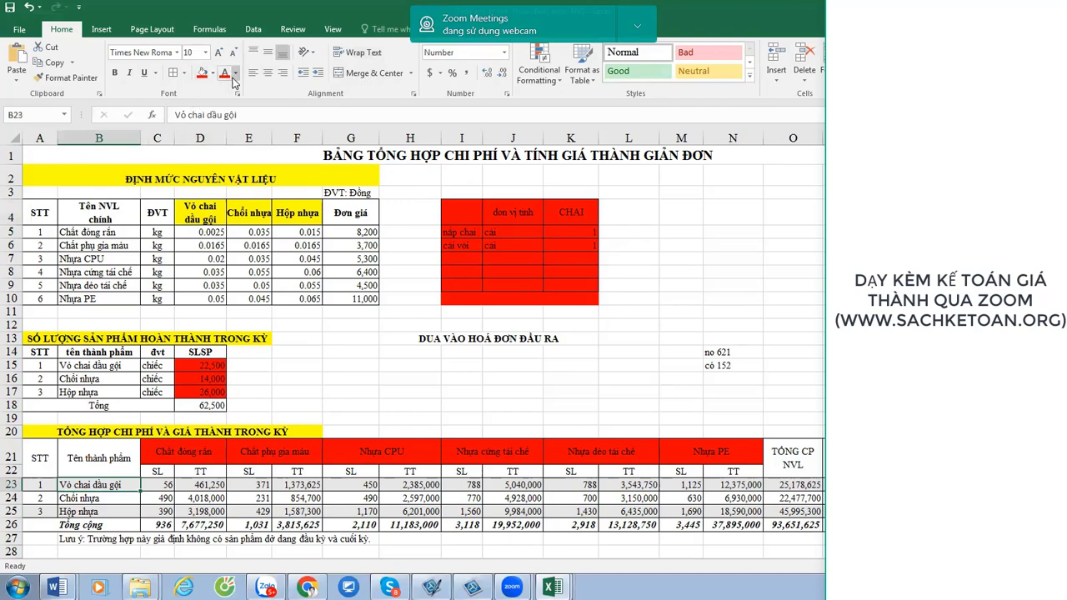
left_click(201, 72)
Check which norm and finished quantity each Chất đông rắn quantity formula in C23:C25 multiplies.
left_click(161, 483)
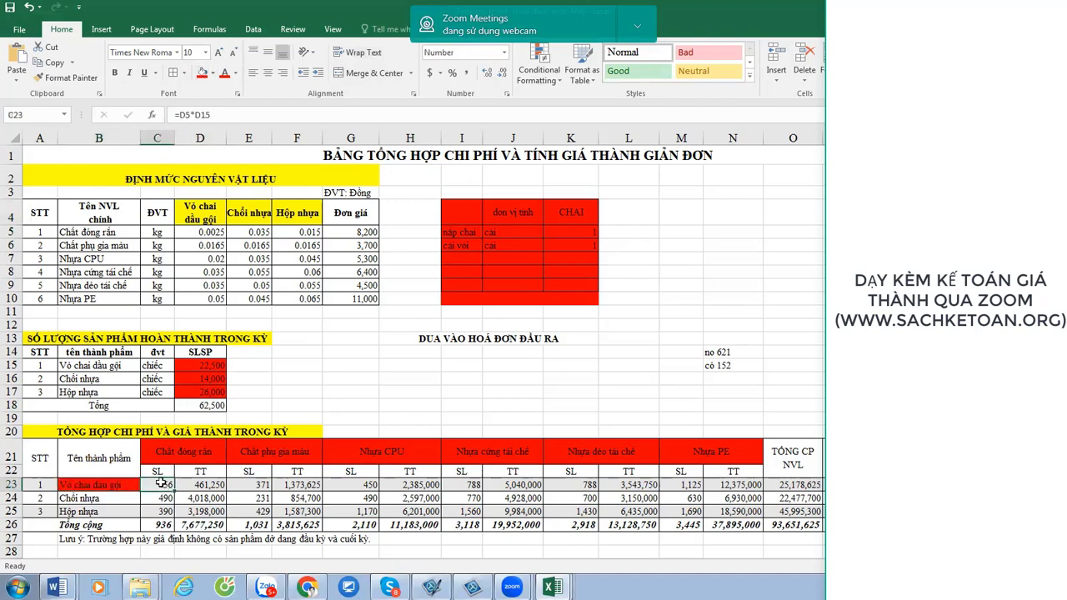
double_click(161, 484)
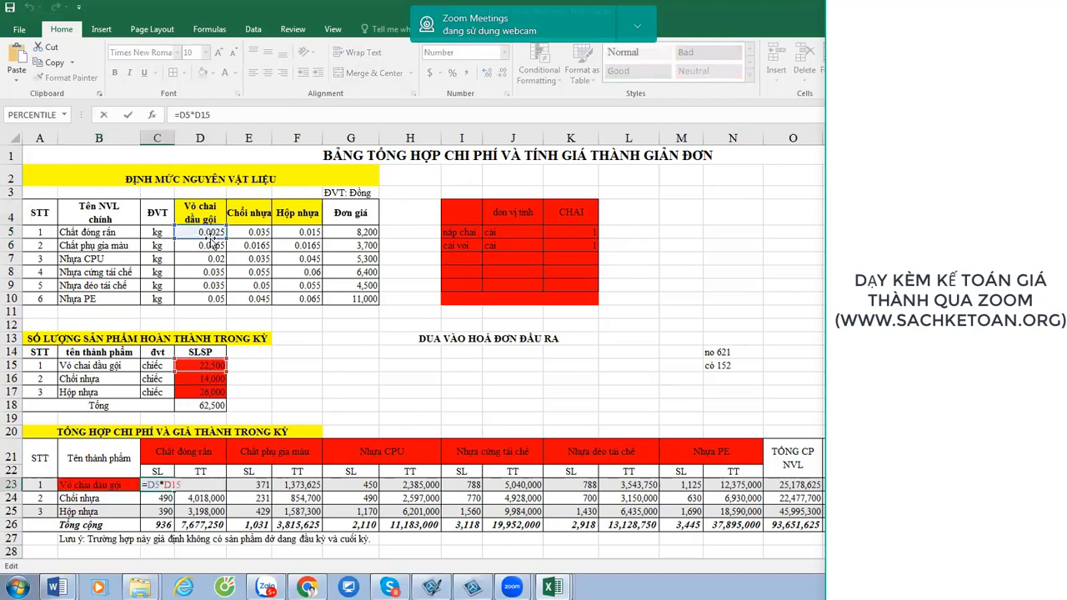
key("Escape")
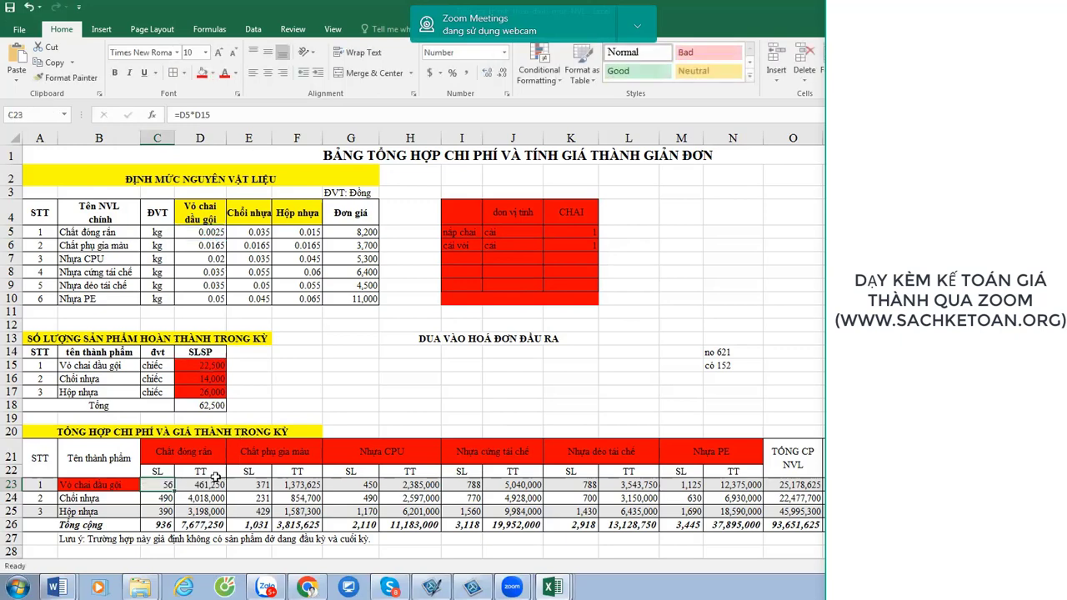
double_click(158, 498)
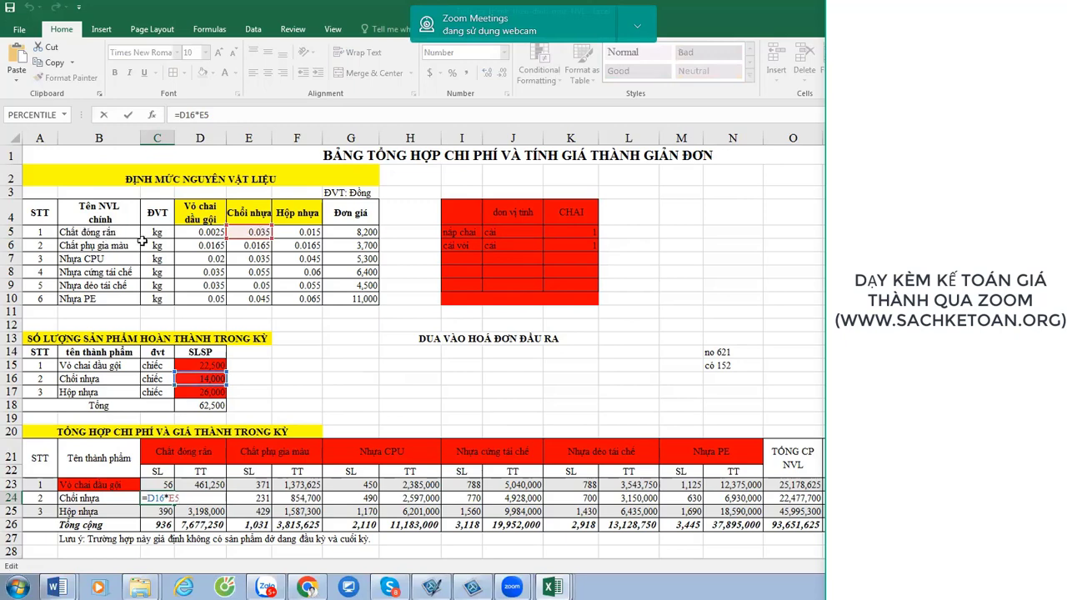
key("Escape")
left_click(151, 513)
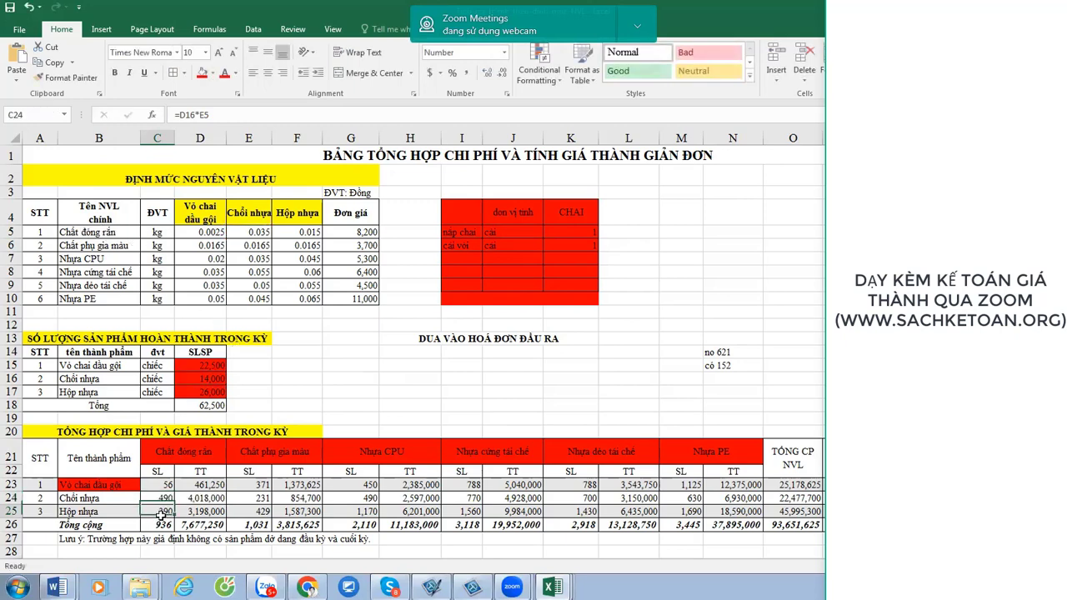
double_click(150, 513)
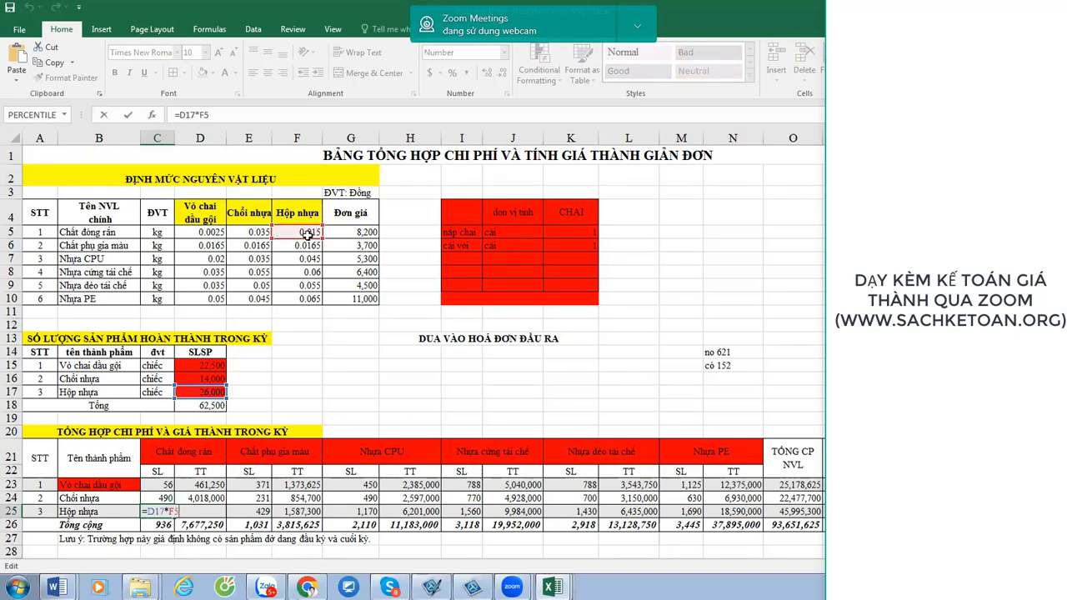
key("Return")
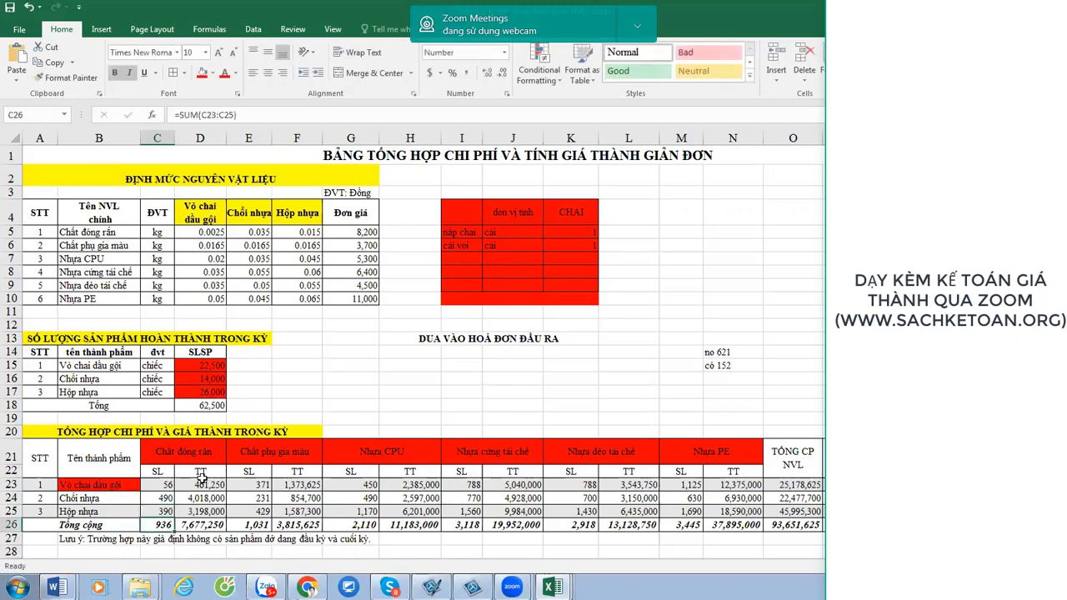
left_click(162, 487)
left_click_drag(164, 492, 164, 514)
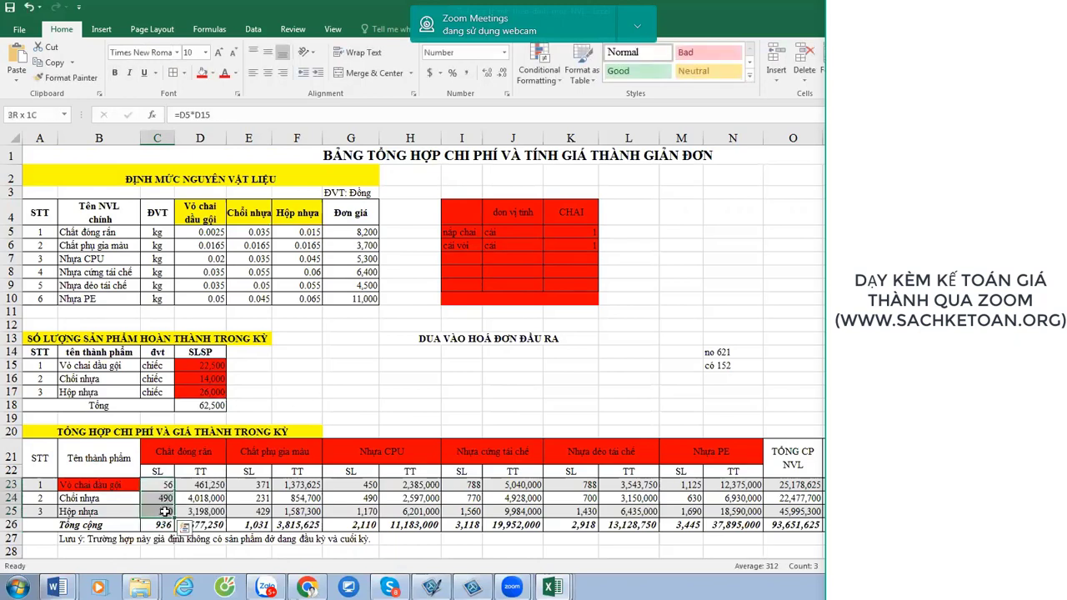
Examine the amount formula in D23, tracing its quantity in C23 and the unit price in G5.
left_click(211, 484)
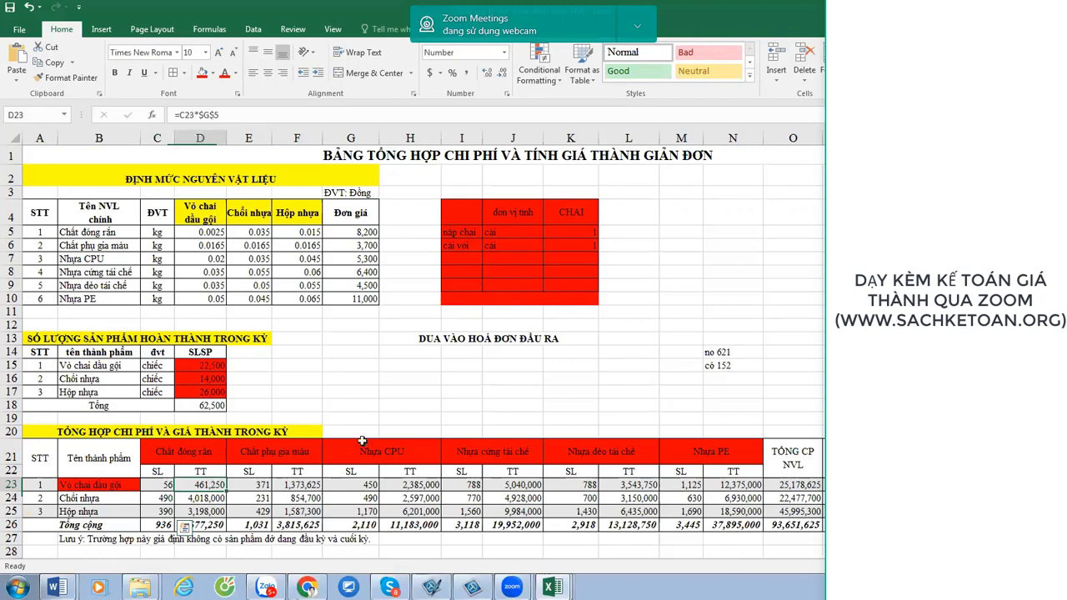
key("F2")
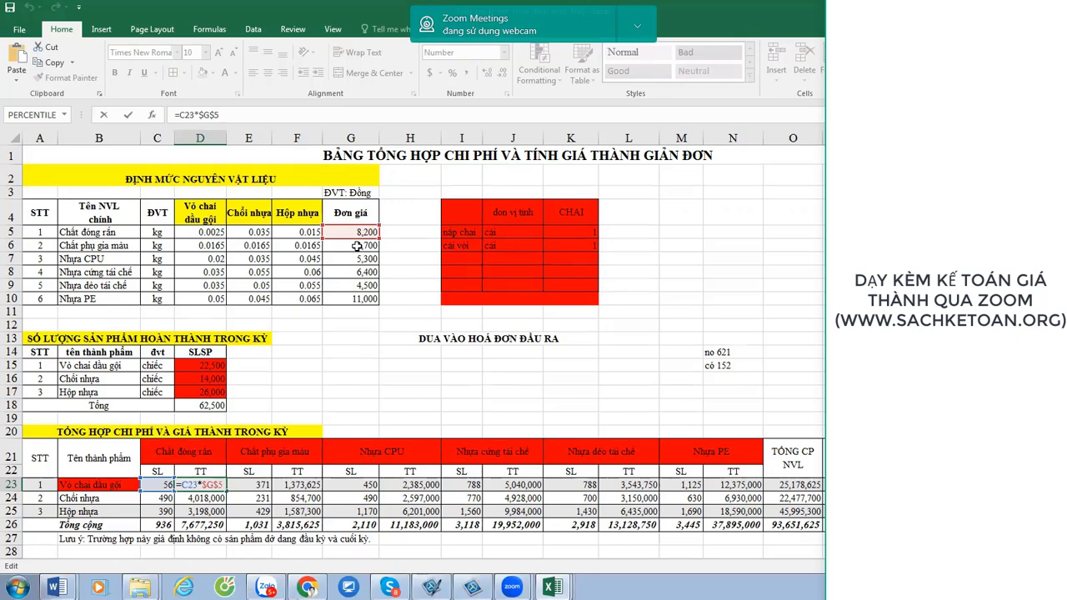
key("ctrl+Return")
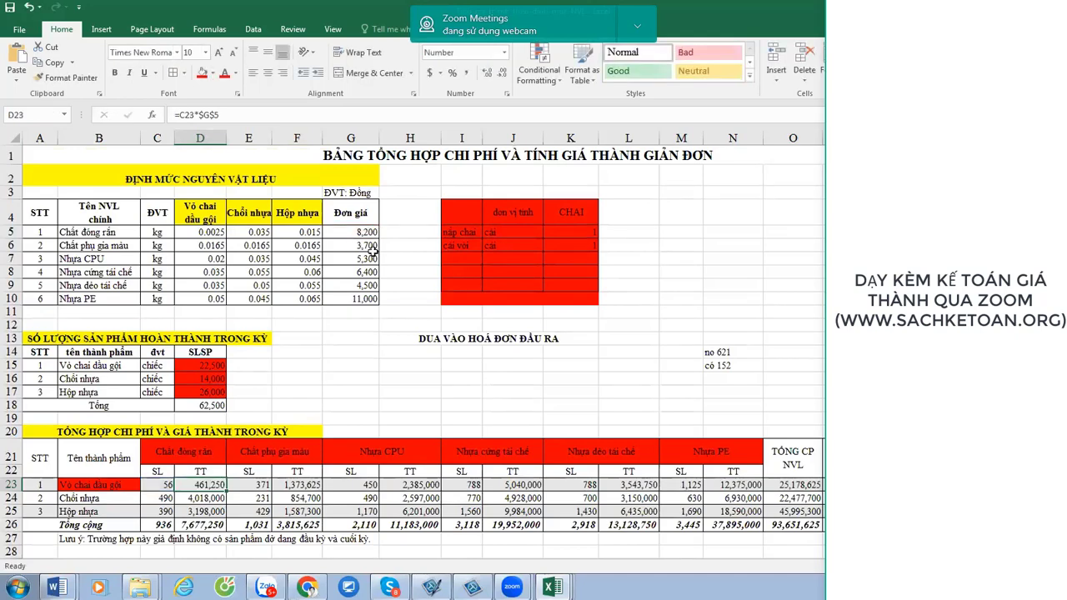
scroll(358, 250, "down", 6)
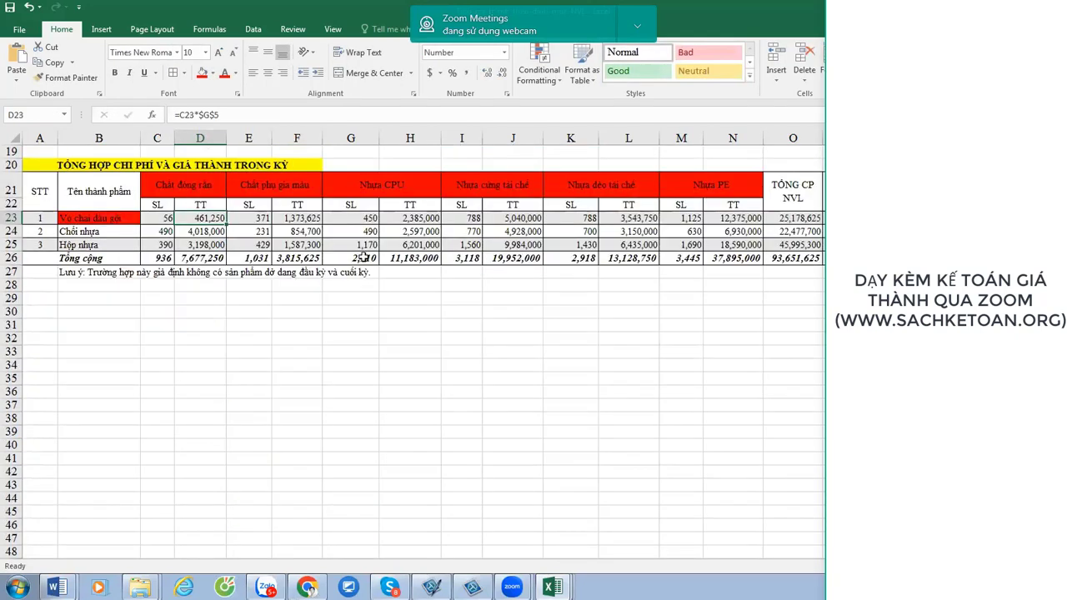
scroll(377, 243, "up", 6)
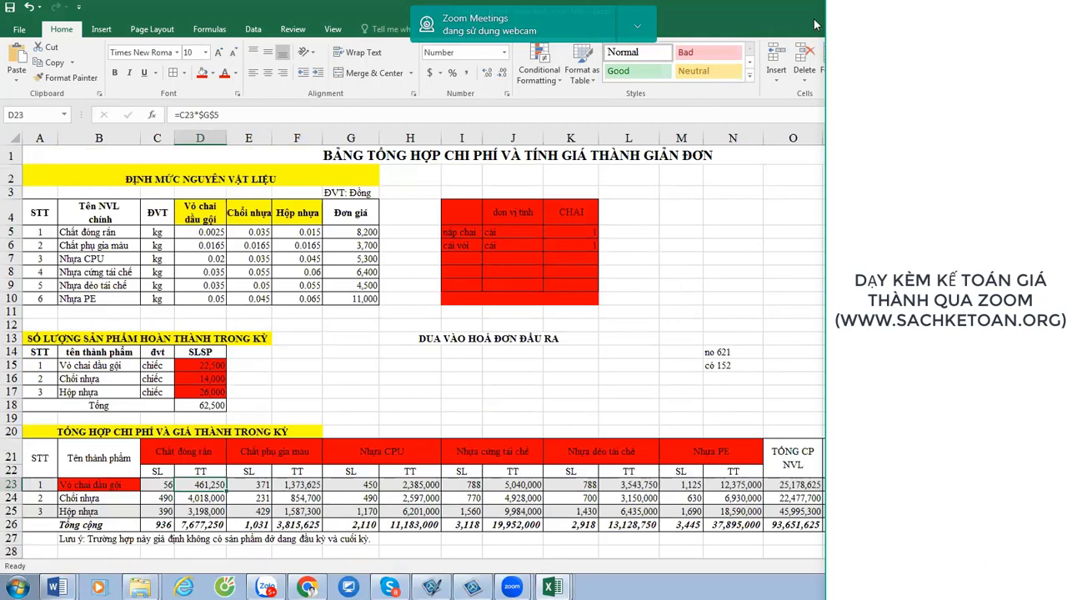
left_click(733, 236)
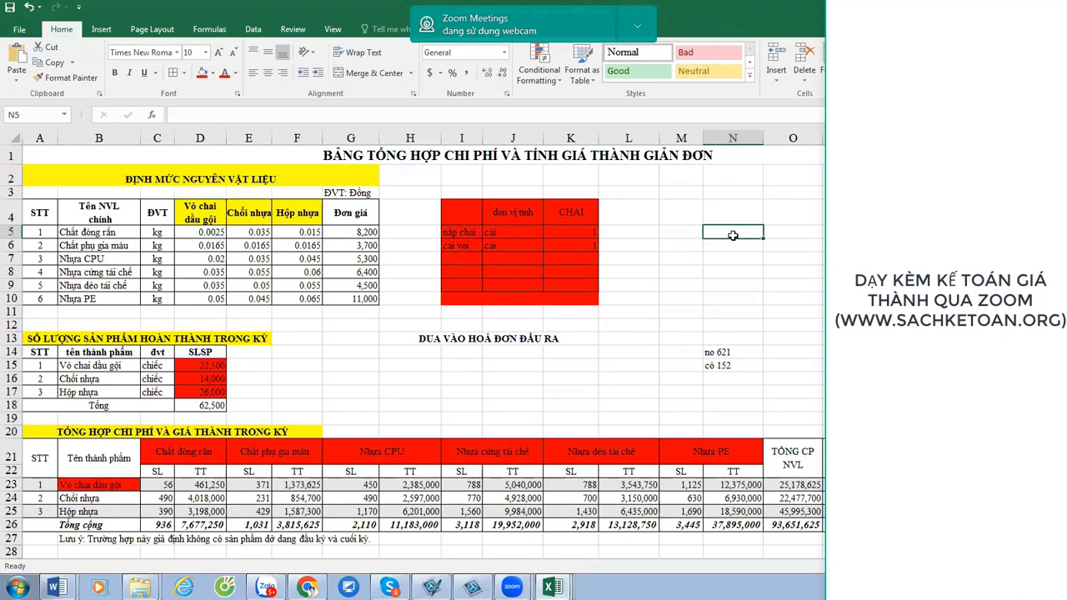
scroll(645, 309, "down", 6)
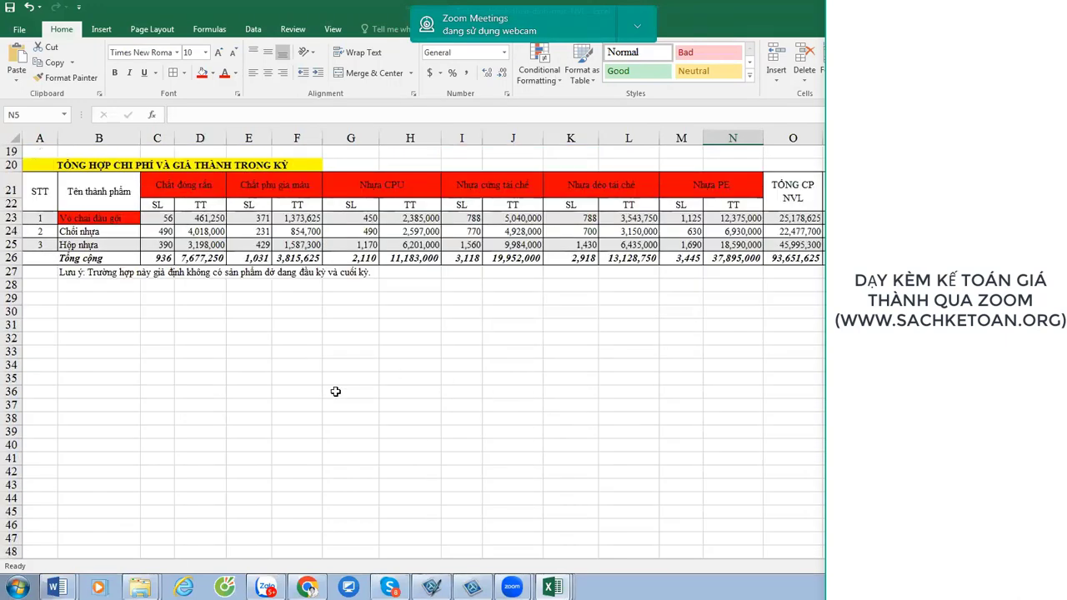
left_click(364, 378)
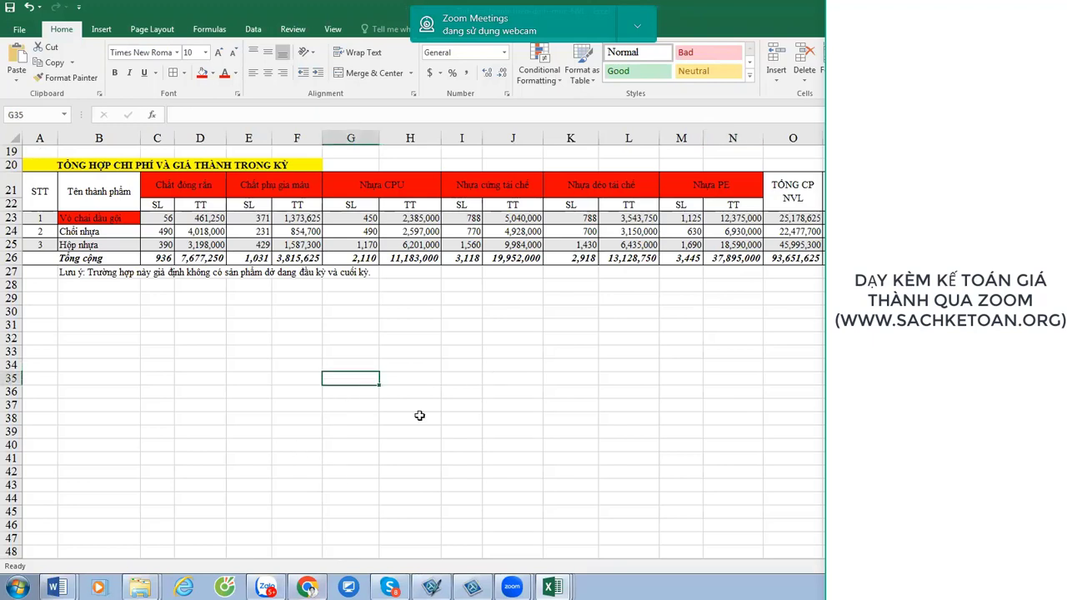
left_click(83, 555)
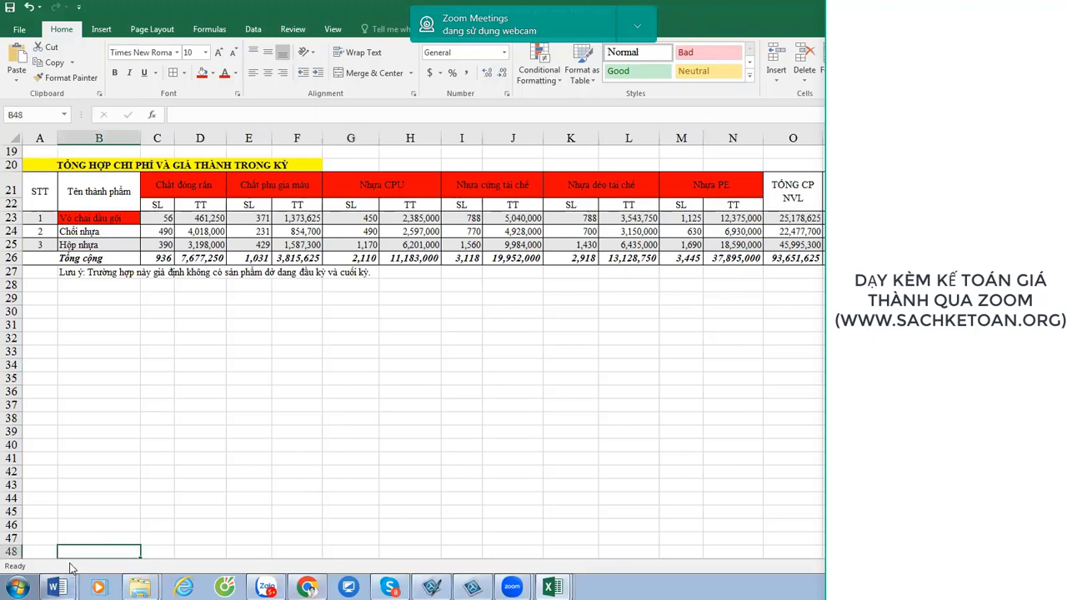
right_click(72, 568)
left_click(486, 397)
Enter the date 01/01/2022 in cell H35 below the cost summary.
left_click(379, 379)
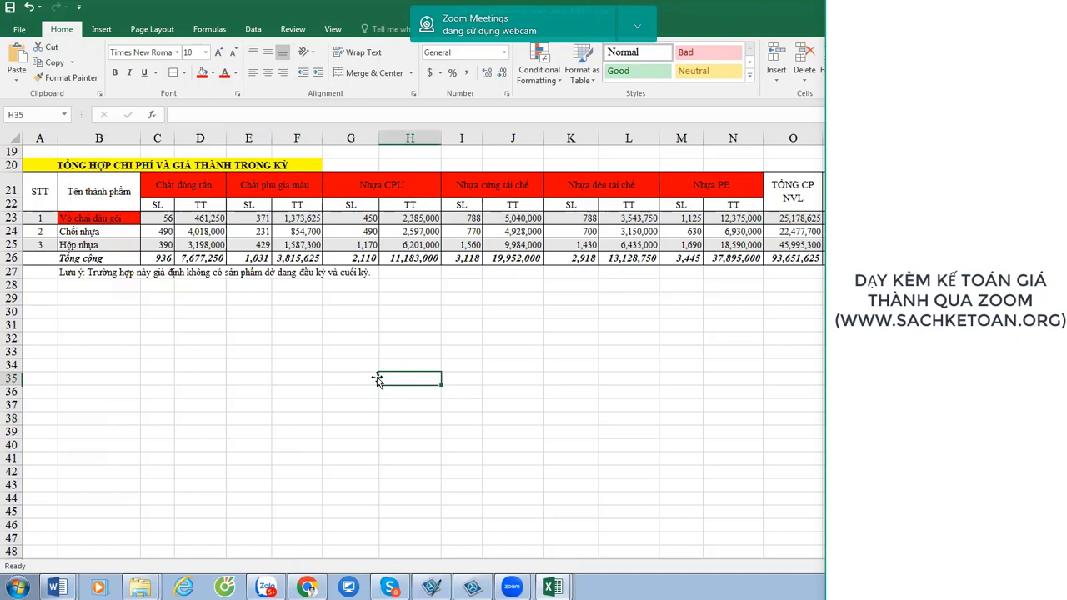
type("1/")
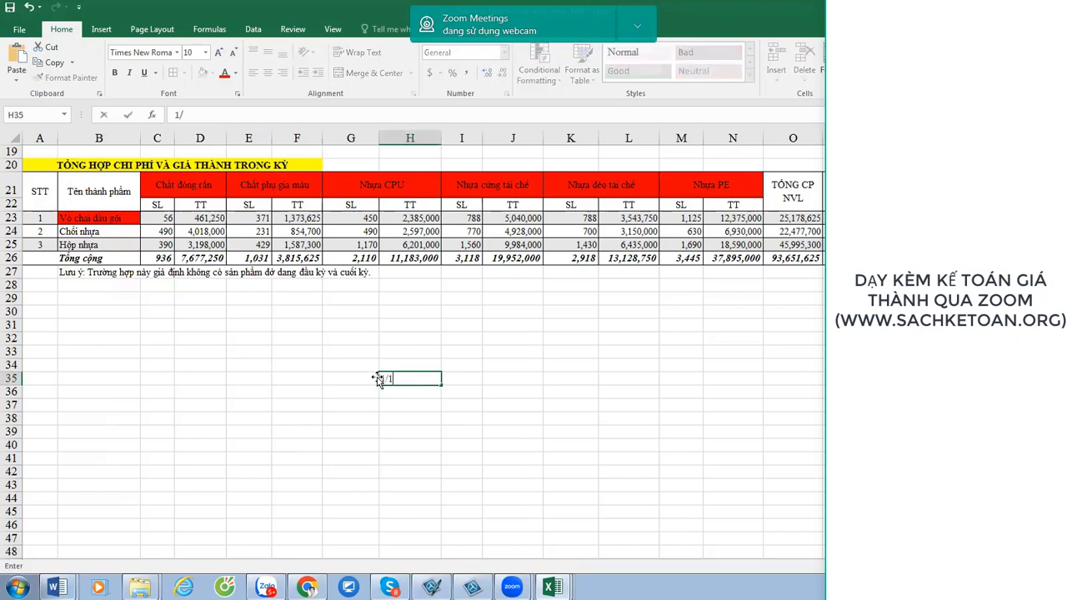
type("1/2022")
key("Down")
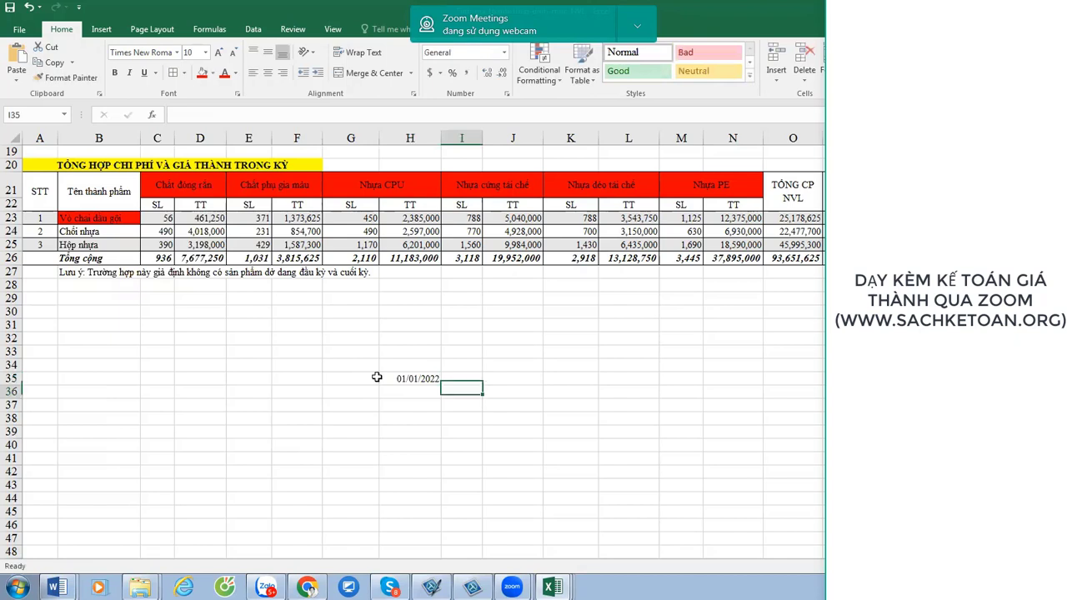
key("Left")
key("Right")
key("Up")
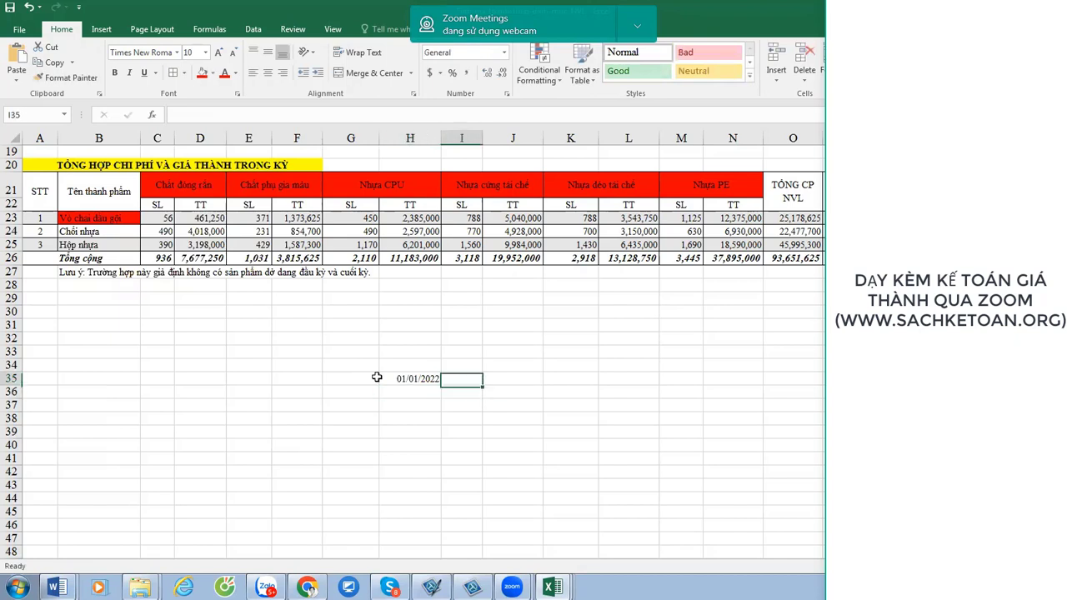
key("Down")
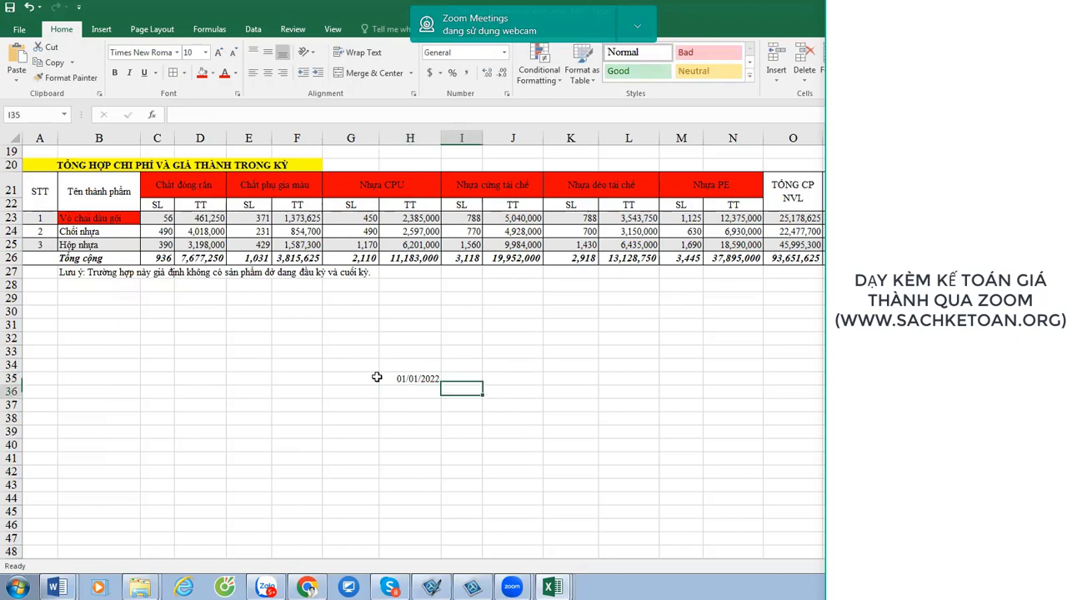
Enter the label Nguyên liệu A in I36 and widen column I to fit it.
type("Nguyê")
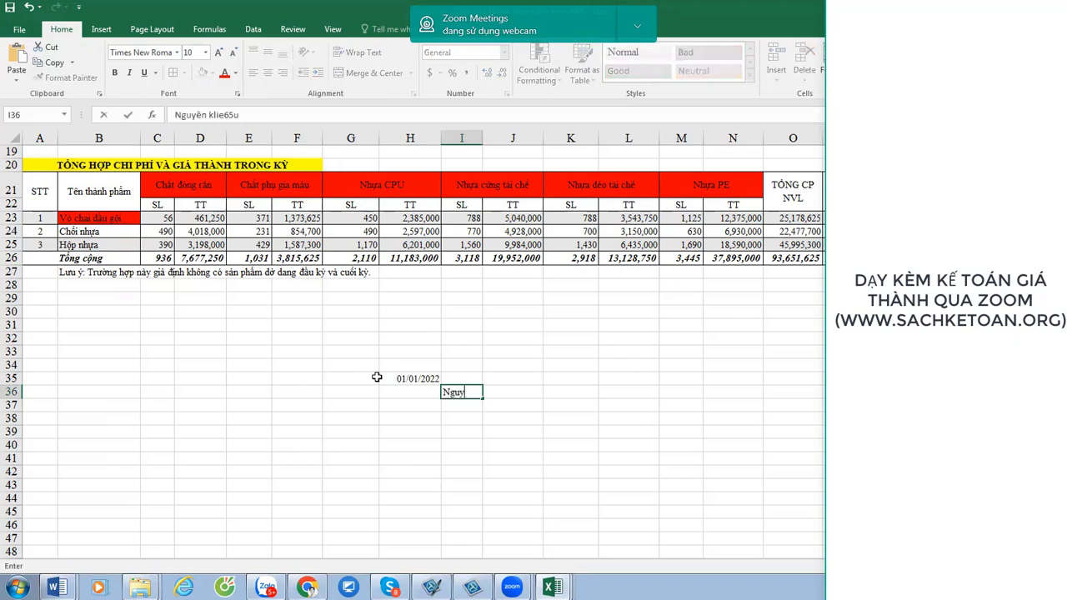
type("n klie65u")
key("BackSpace")
key("BackSpace")
key("BackSpace")
key("BackSpace")
key("BackSpace")
type("65u ")
type("A")
key("Return")
double_click(482, 137)
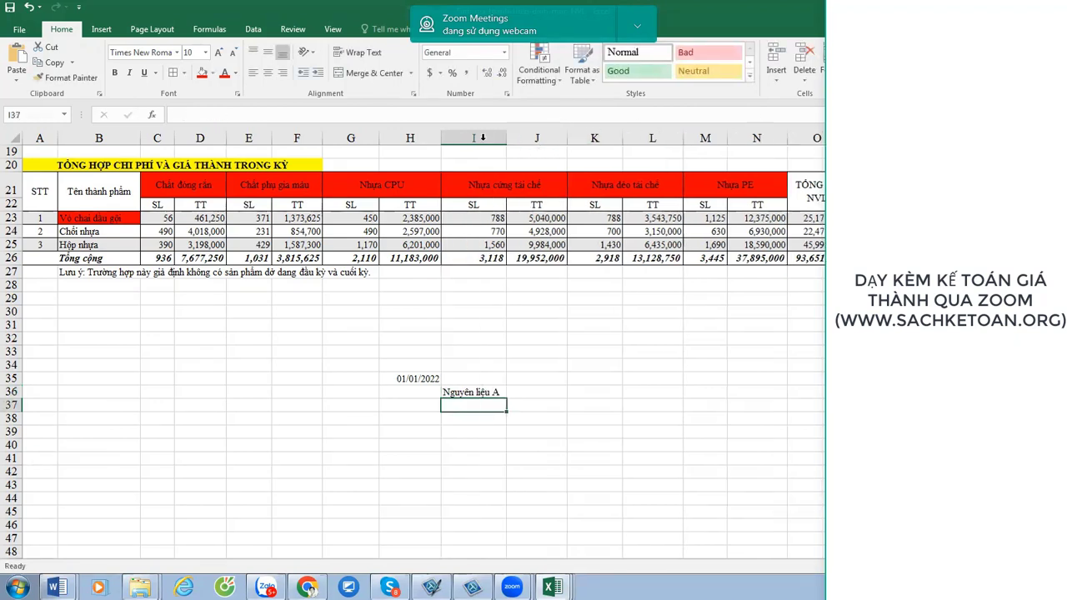
Add the headings SL, Don gia and TT in J36:L36.
left_click(536, 392)
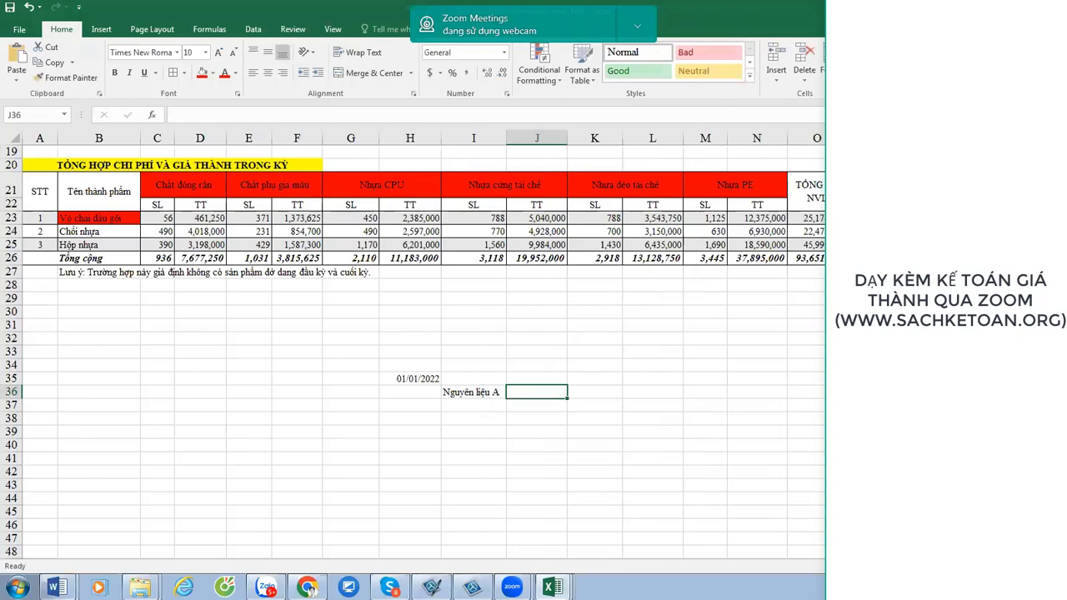
type("SL")
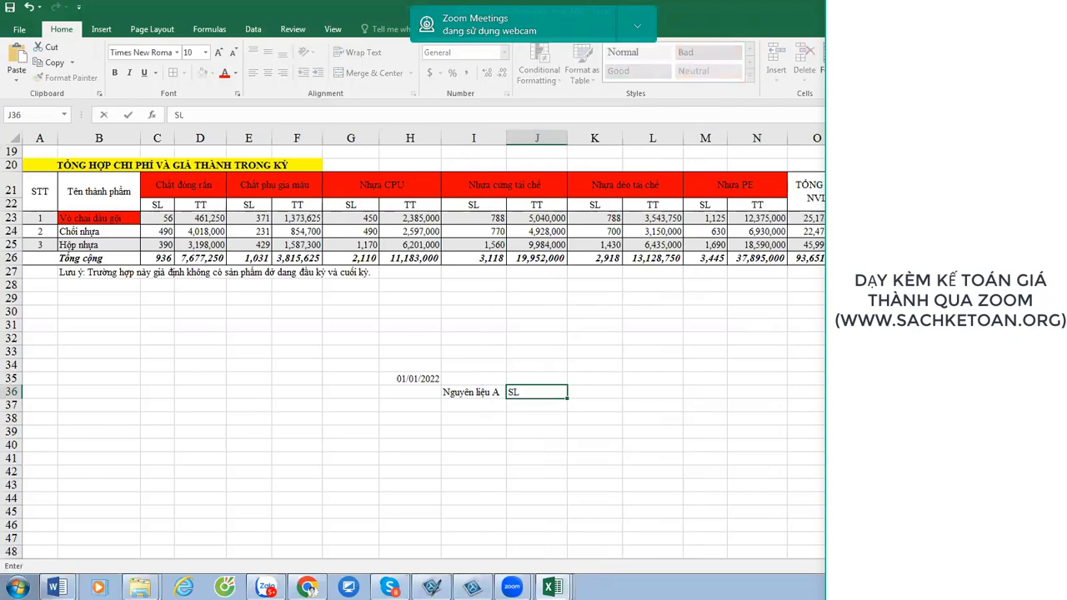
key("Tab")
type("Don gia")
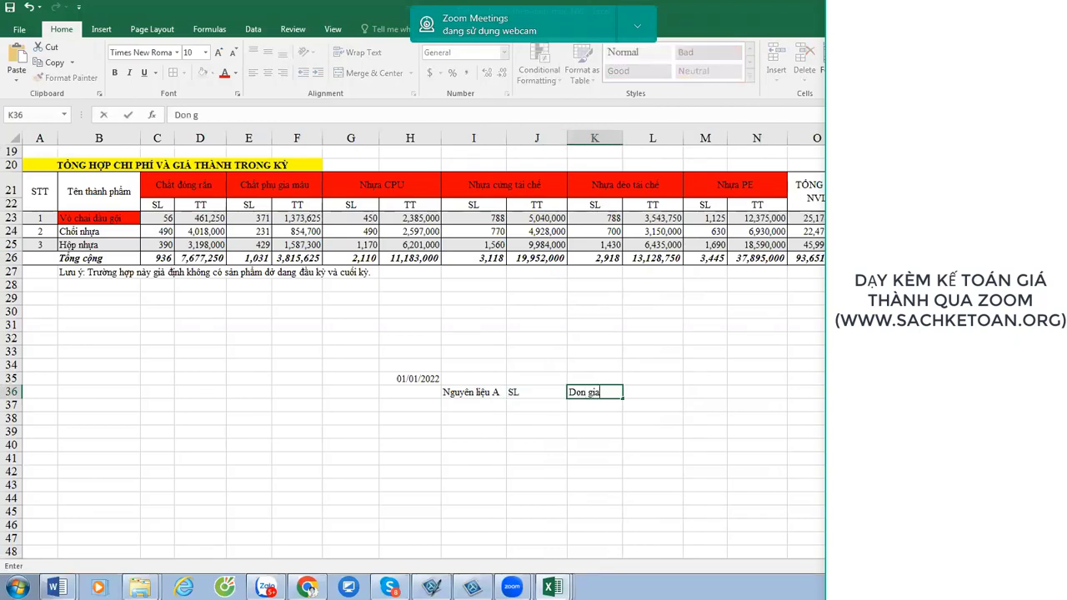
key("Tab")
type("TT")
key("Return")
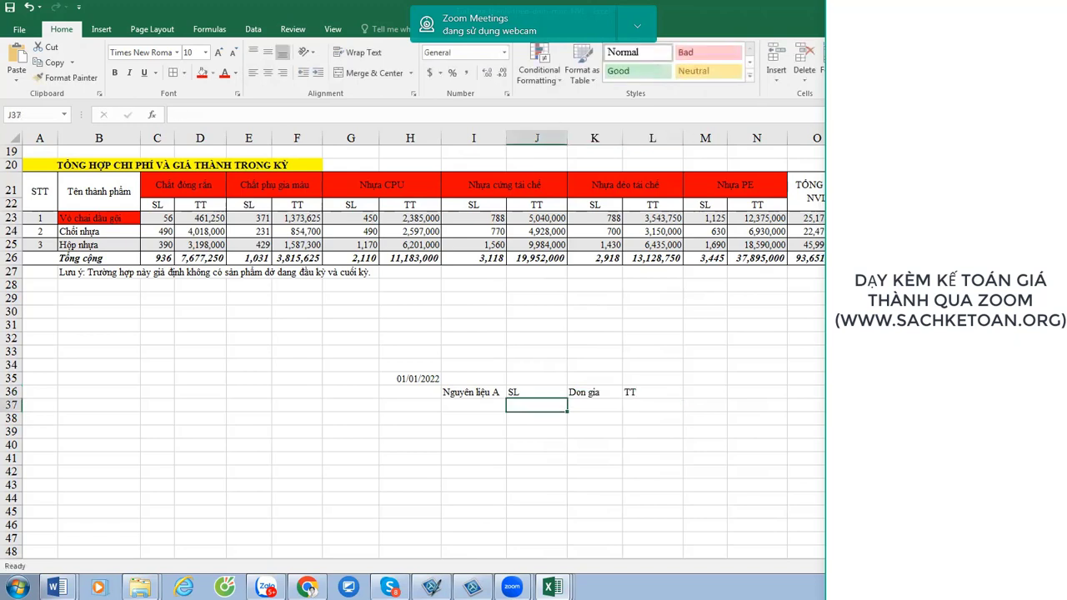
Move the Nguyên liệu A label down to I37 and enter the quantity 10 in J37.
type("1")
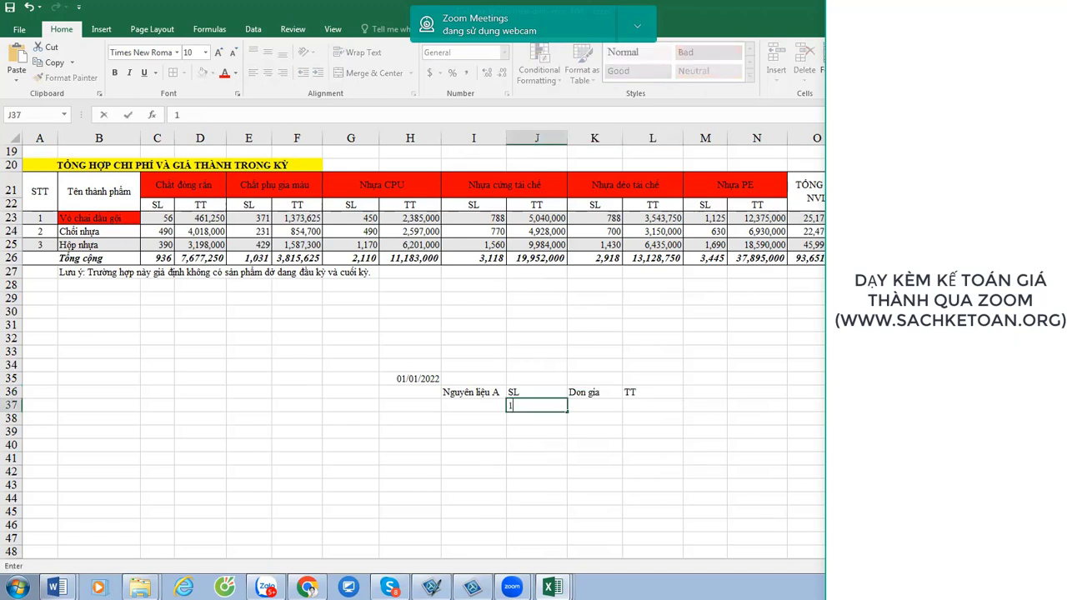
left_click(472, 392)
left_click_drag(501, 398, 500, 411)
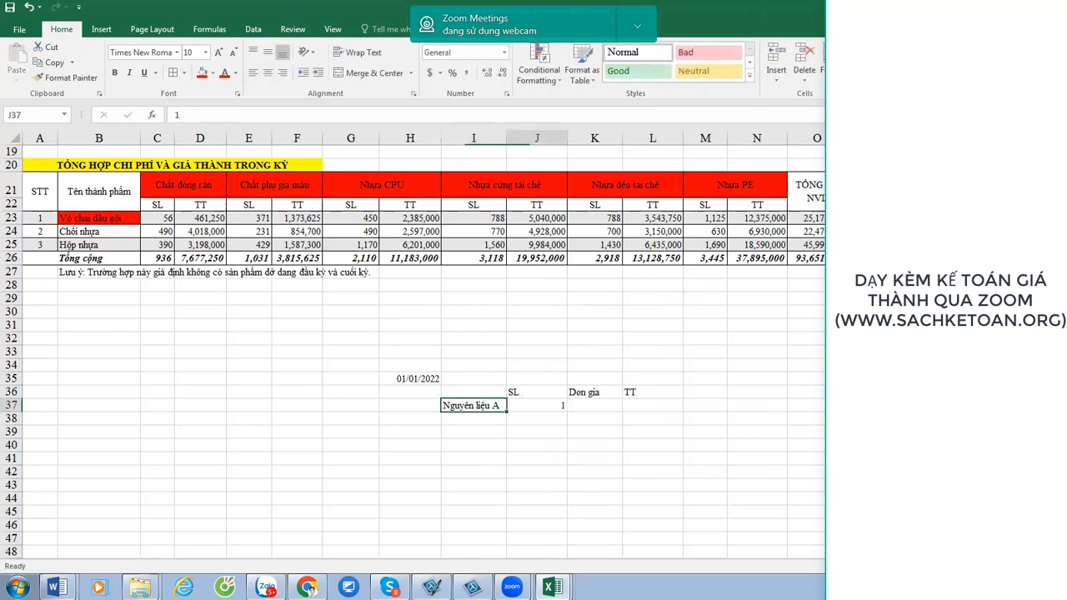
key("Right")
type("10")
key("Tab")
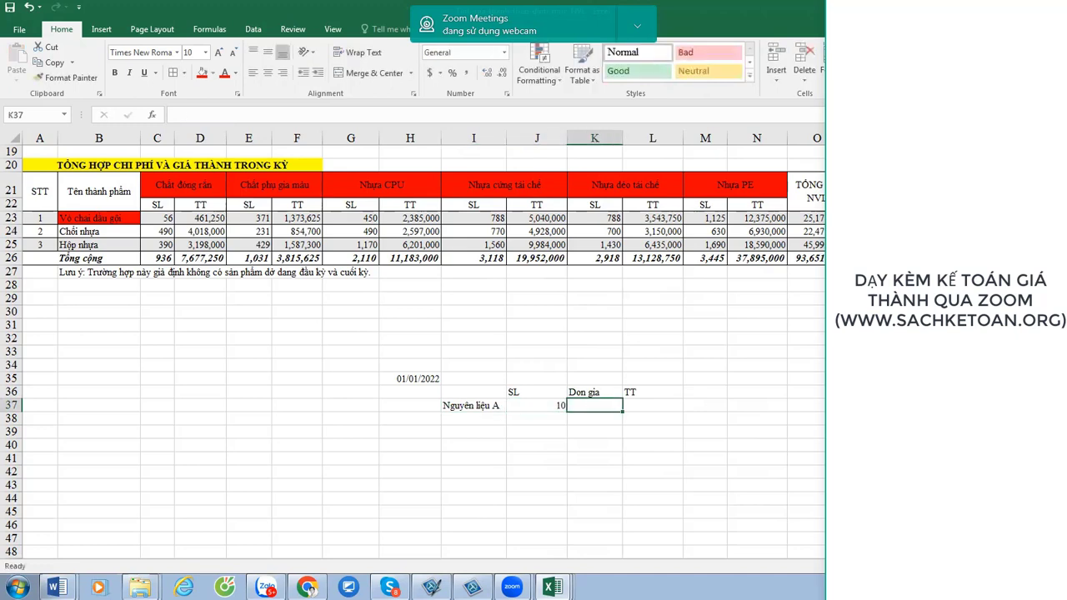
Enter the unit price 100000 in K37 and the amount formula =K37*J37 in L37.
type("100000")
key("Tab")
type("=")
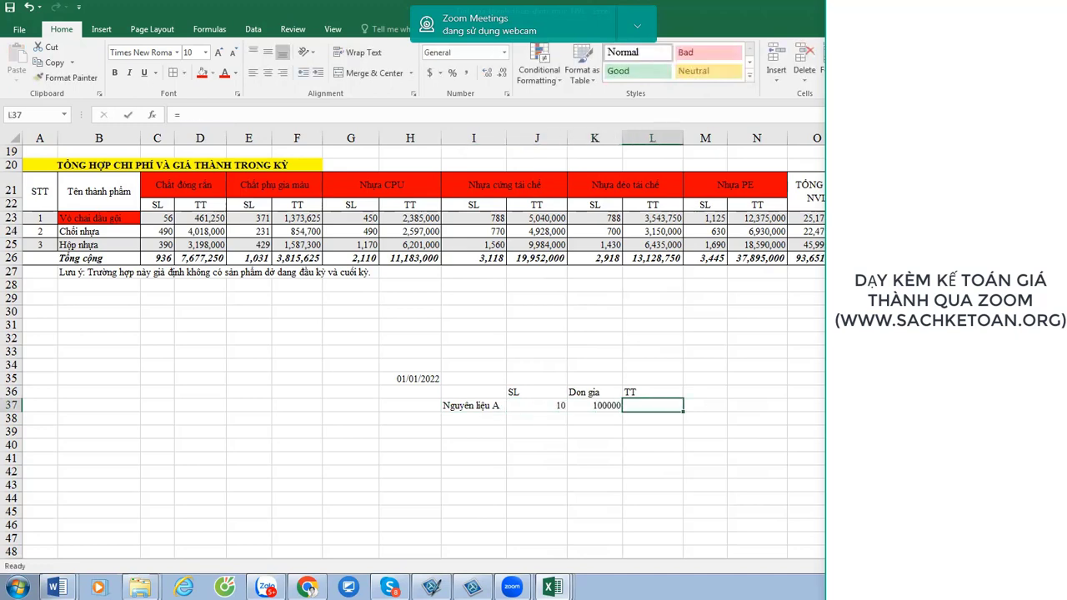
key("Left")
type("*")
key("Left")
key("Left")
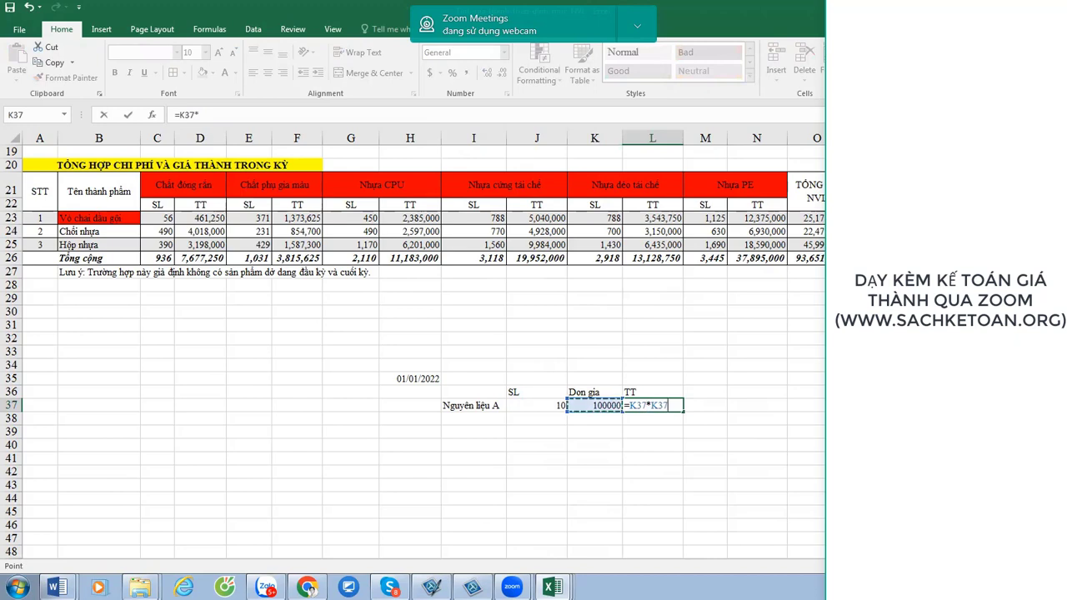
key("Return")
Move the date 01/01/2022 from H35 to H37, beside the Nguyên liệu A row.
key("Up")
key("Left")
key("Left")
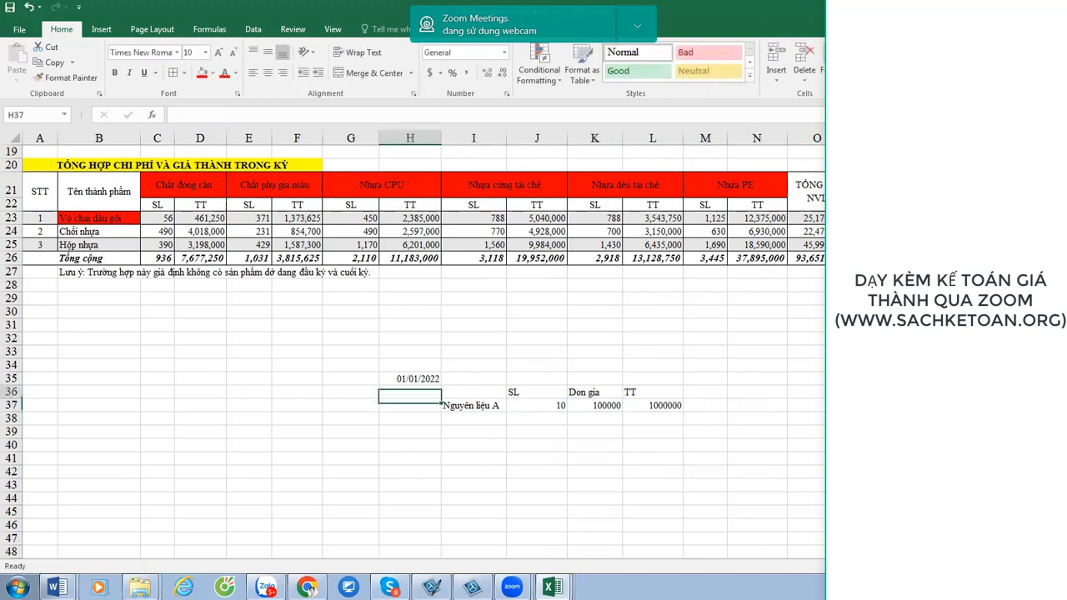
key("Up")
key("Up")
key("ctrl+c")
key("Down")
key("Down")
key("Return")
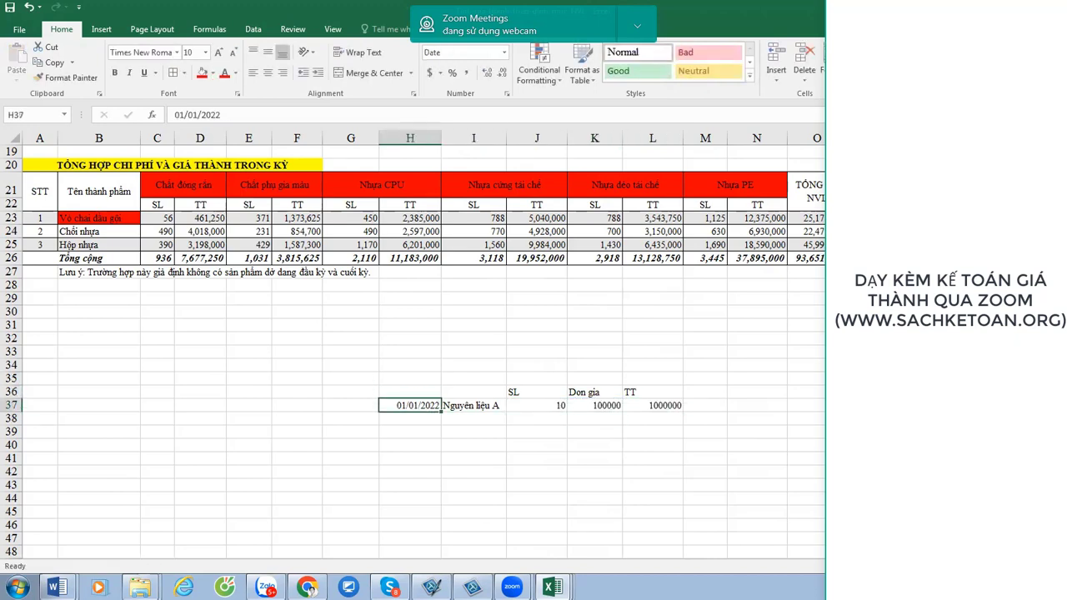
Start a second entry dated 3/01/2022 in H39 and copy the Nguyên liệu A label into I39.
key("Down")
key("Down")
type("3")
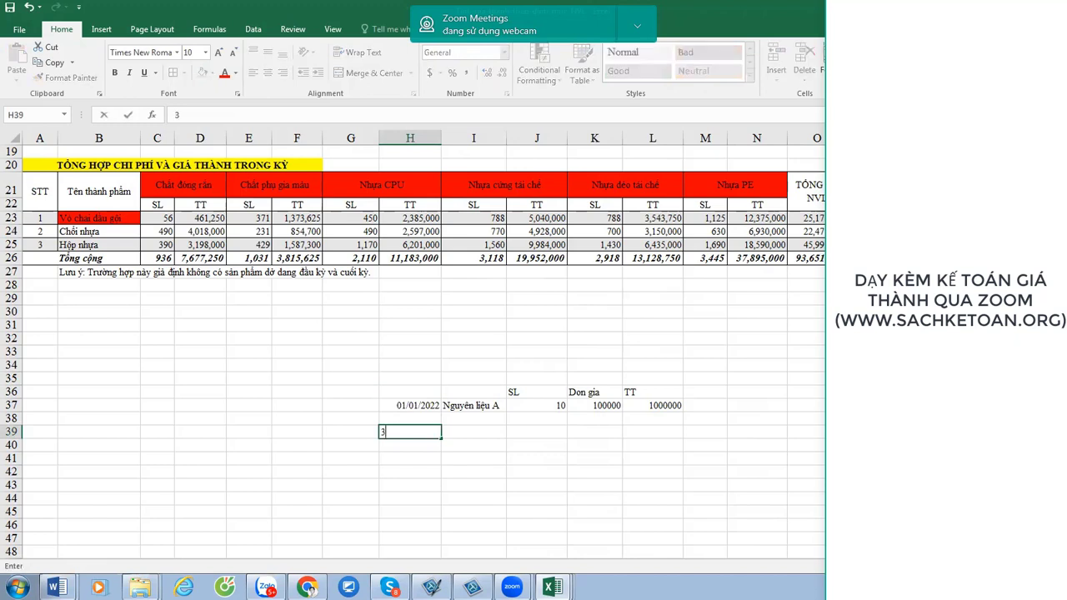
type("/01/2022")
key("Right")
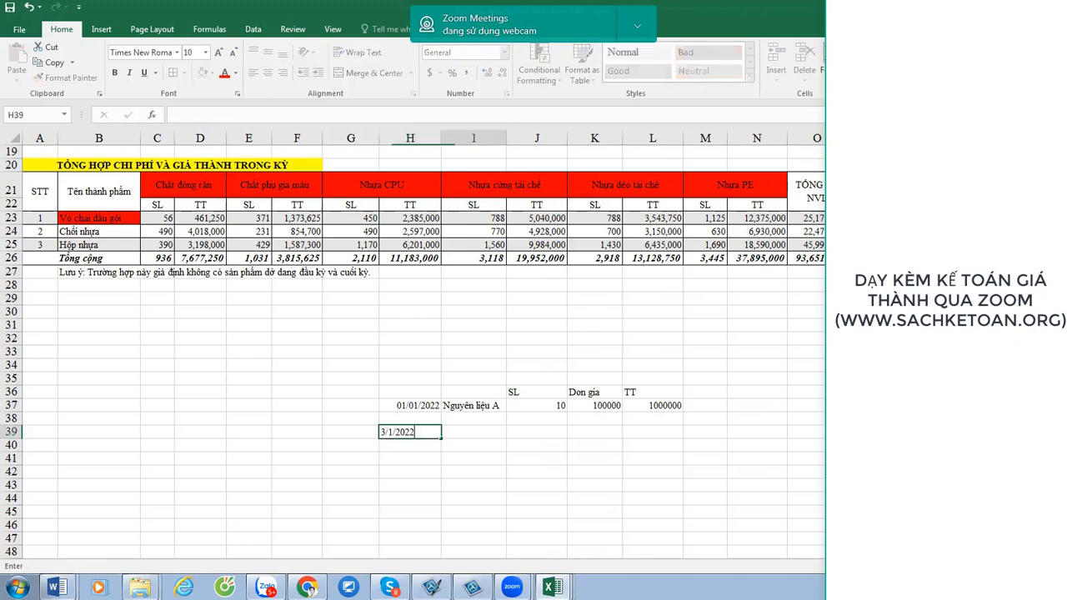
key("Up")
key("Up")
key("ctrl+c")
key("Down")
key("Down")
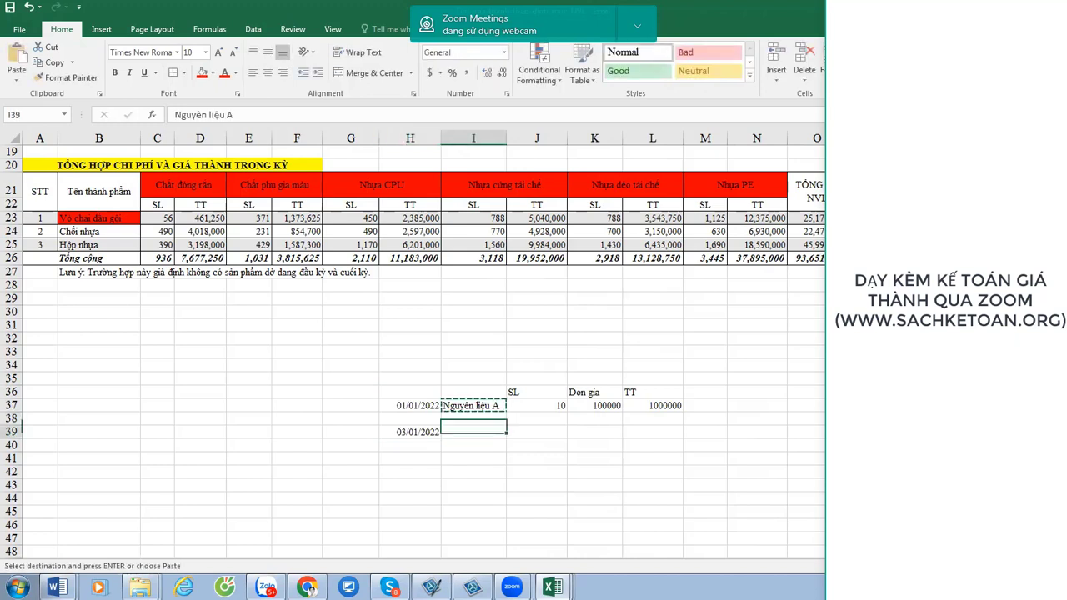
key("ctrl+v")
Enter the quantity 20 in J39 and the unit price 12000 in K39.
key("Right")
type("20")
key("Right")
type("120000")
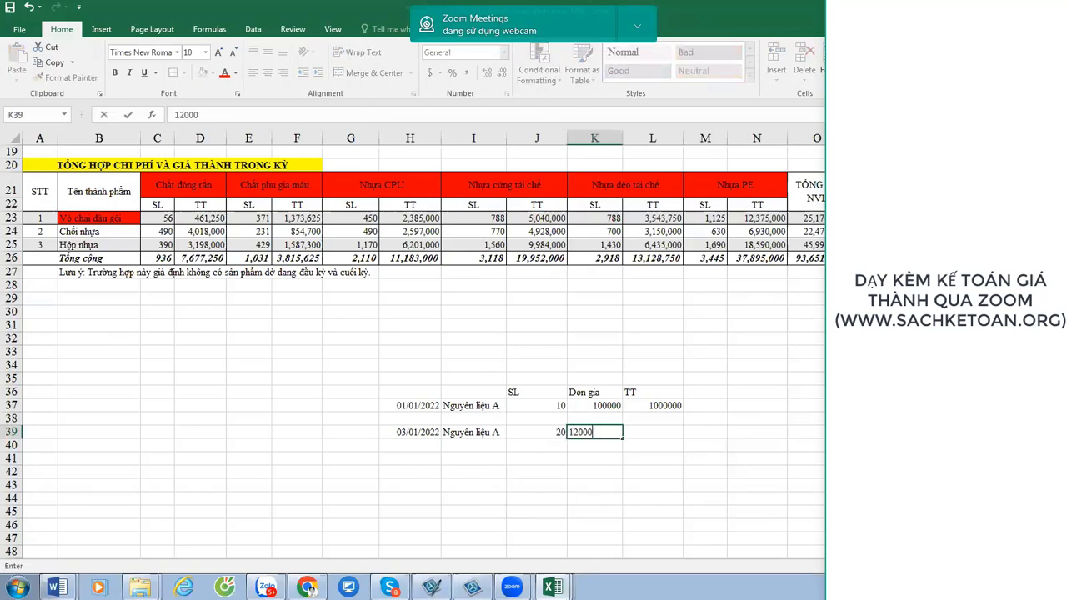
key("Return")
Correct the unit price in K39 to 120000.
key("Up")
key("Right")
key("Right")
key("Left")
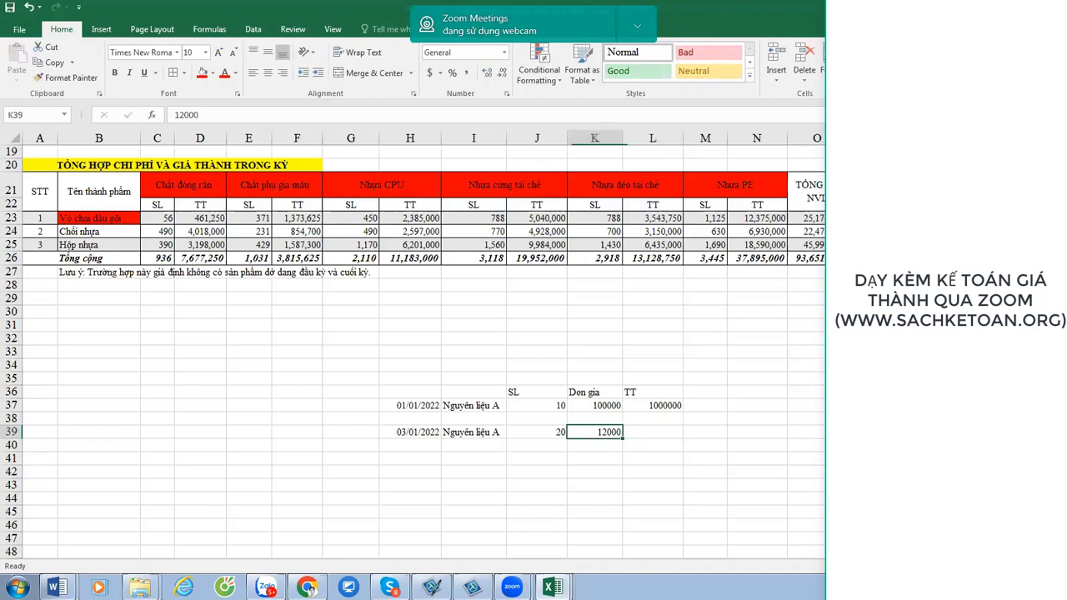
key("Up")
key("Up")
key("F2")
key("Return")
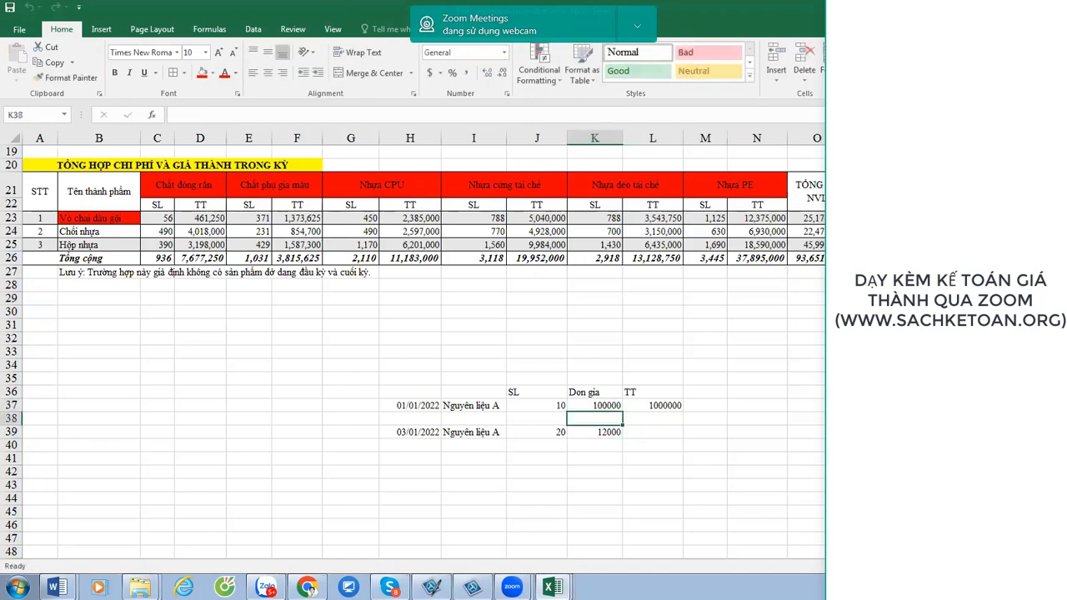
key("Down")
key("F2")
type("0")
key("Return")
Copy the amount formula from L37 to L39.
key("Up")
key("Up")
key("Up")
key("Right")
key("ctrl+c")
key("Down")
key("Down")
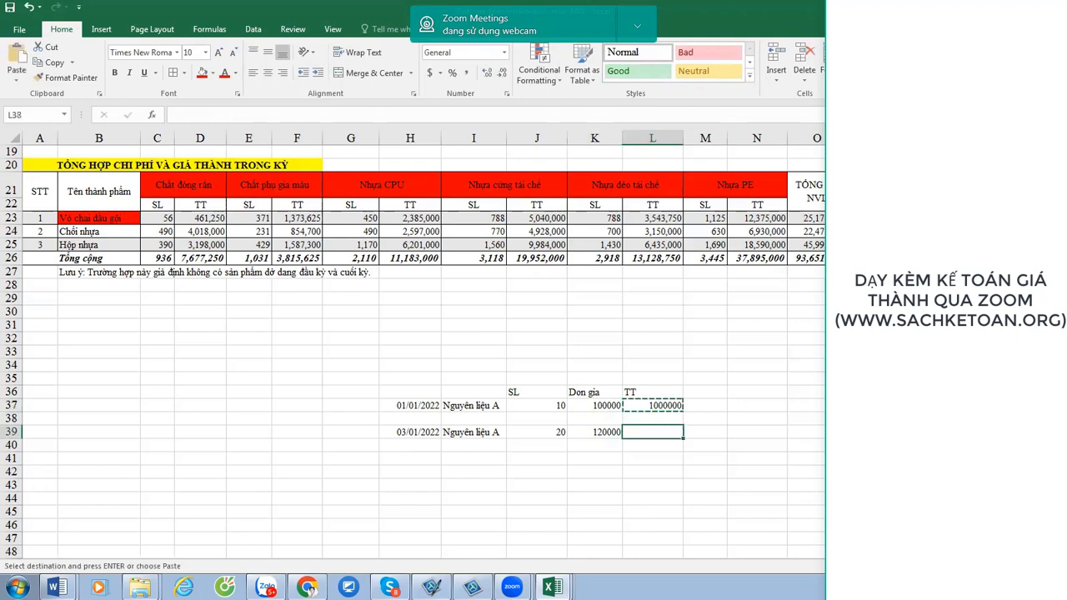
key("ctrl+v")
Format J37:L39 with thousands separators and no decimal places.
left_click_drag(565, 409, 659, 432)
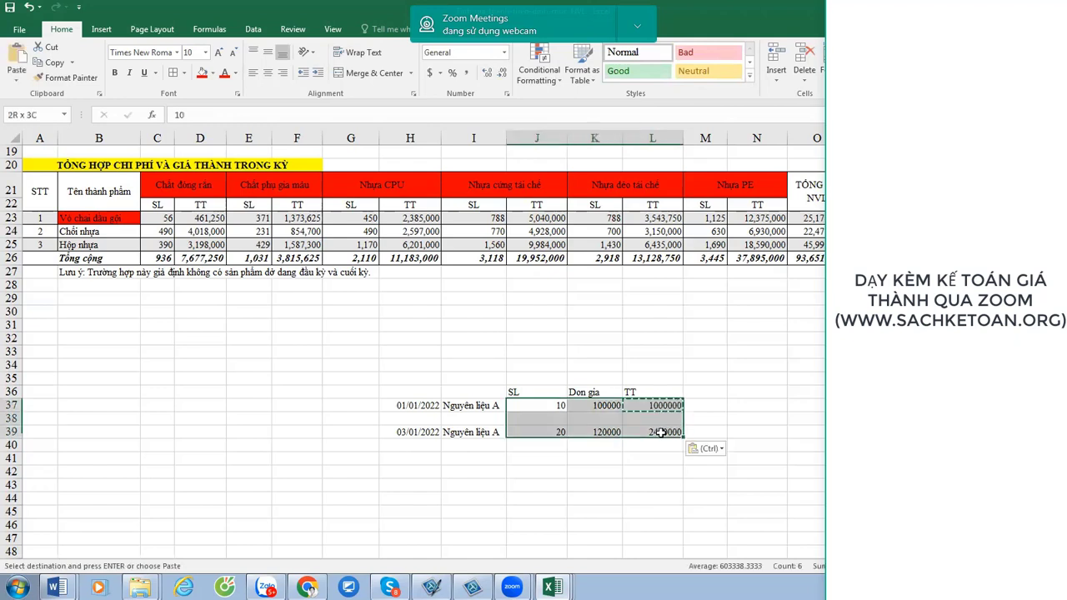
left_click(465, 73)
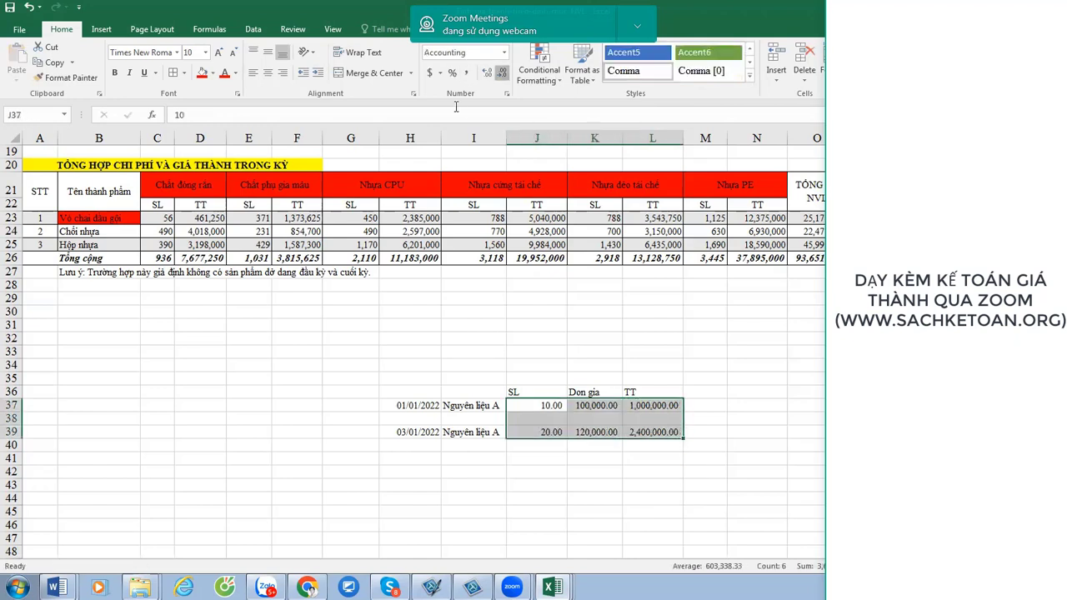
left_click(502, 73)
left_click(502, 73)
Enter the title Tháng 1/20222 in J33 and the opening balance label Đầu kỳ in I34.
left_click(513, 357)
type("T")
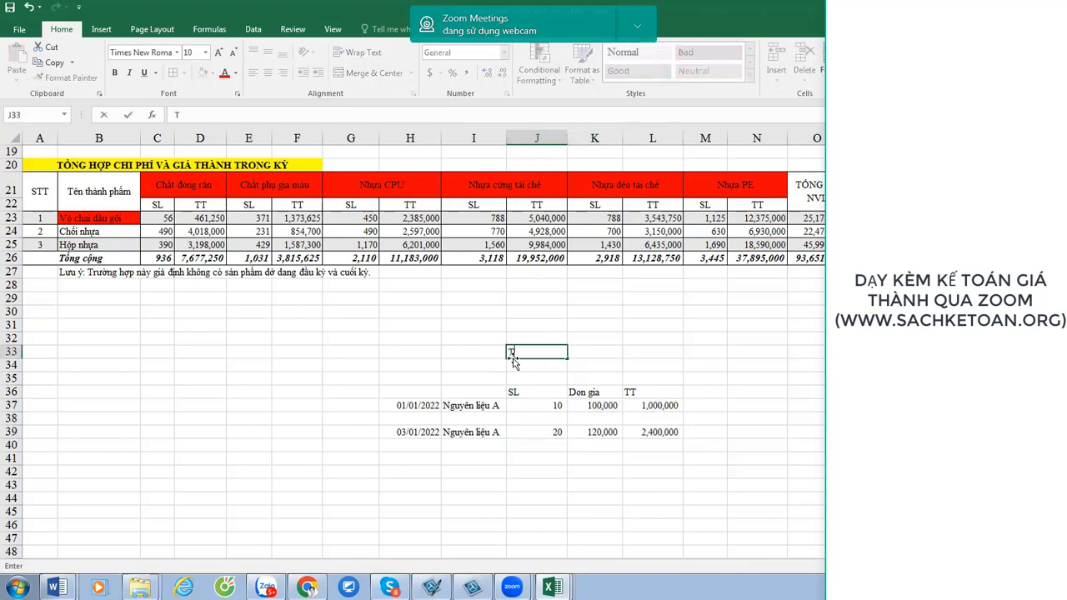
type("háng 1/20222")
key("Return")
key("Left")
type("D")
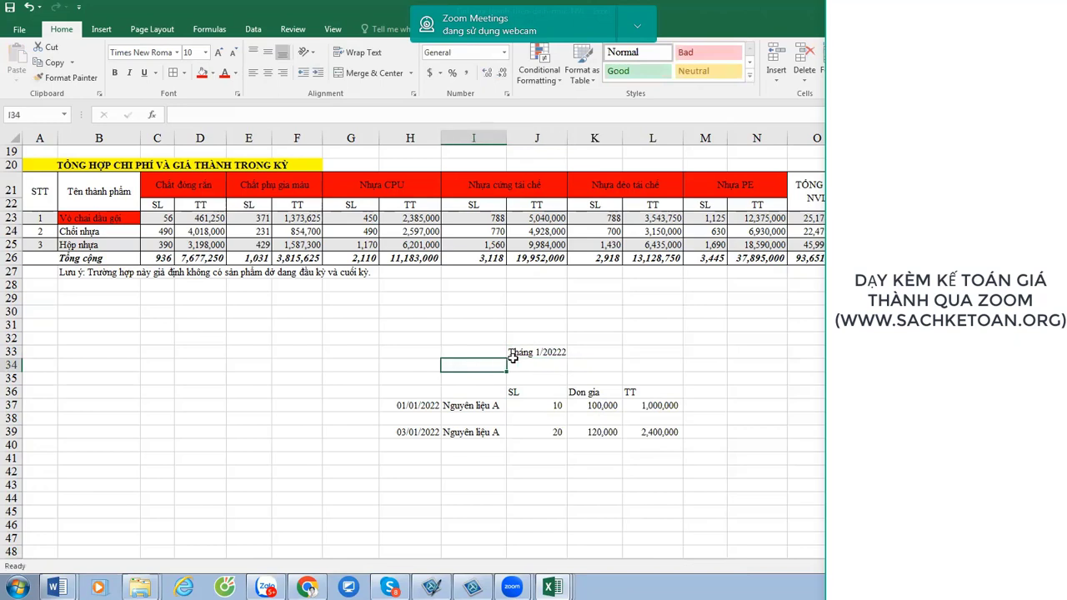
type("ầ")
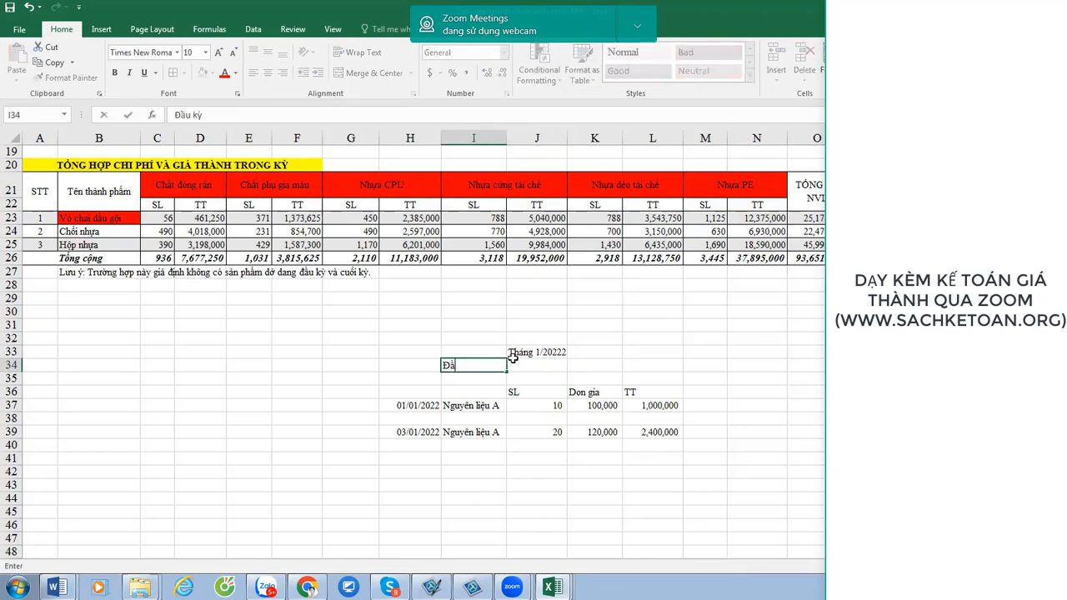
type("u kỳ")
Add the headings SL, Don gia and TT in L33:N33 for the opening balance.
key("Right")
key("Right")
key("Right")
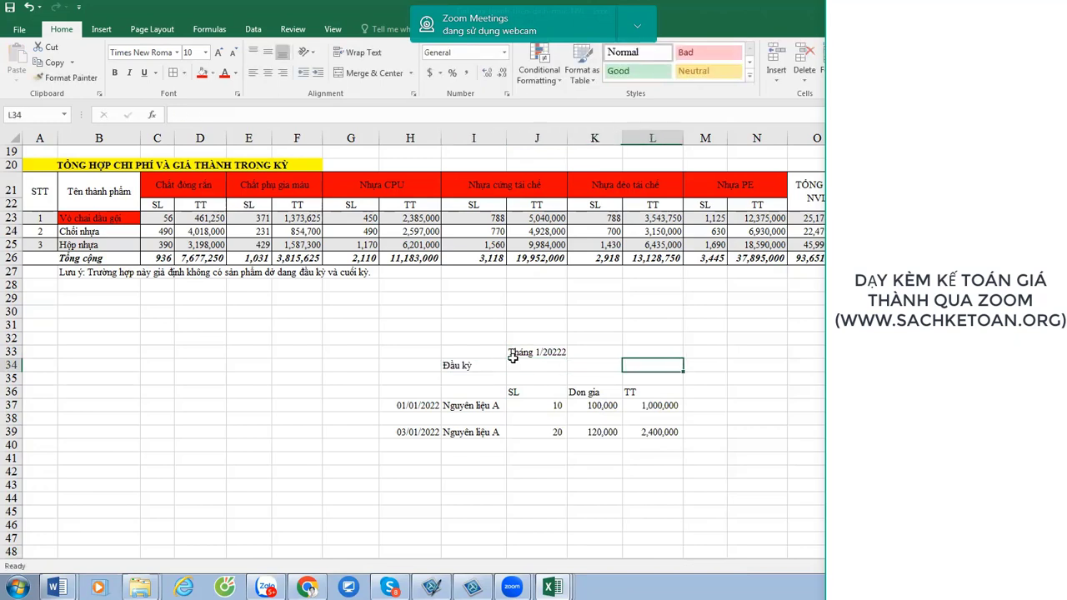
key("Up")
type("SL")
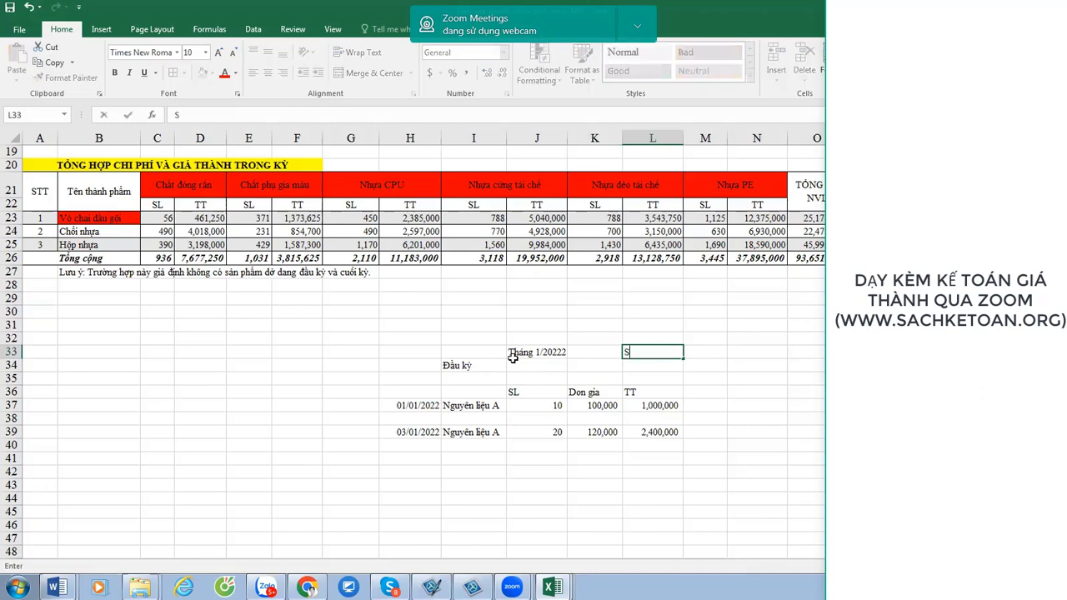
key("Right")
type("Don gi")
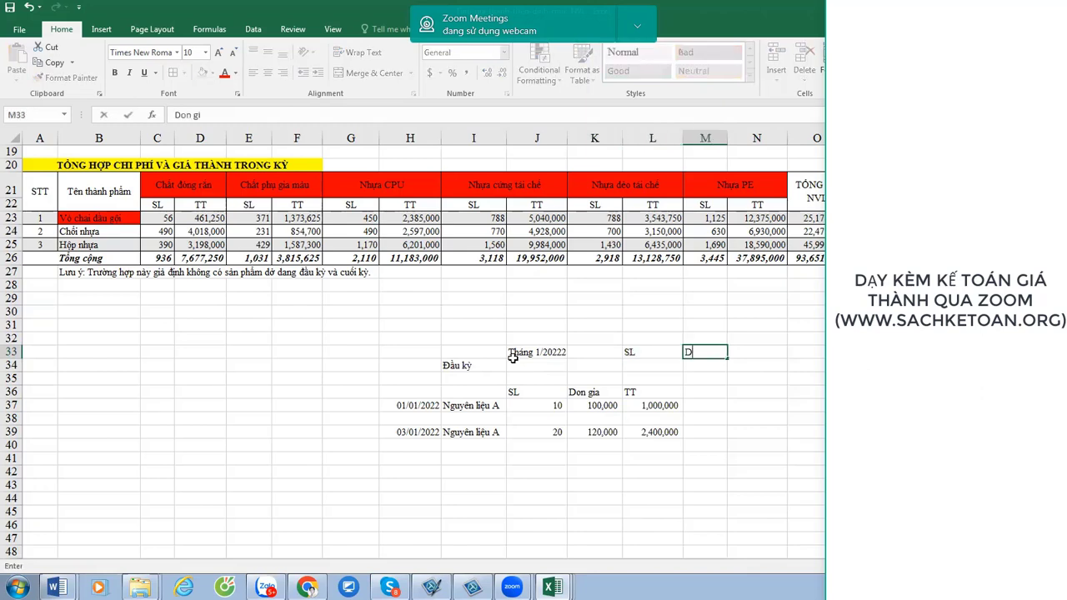
type("a")
key("Right")
type("TT")
key("Return")
Enter the opening quantity 5 in L34 and the unit price 90000 in M34.
key("Left")
key("Left")
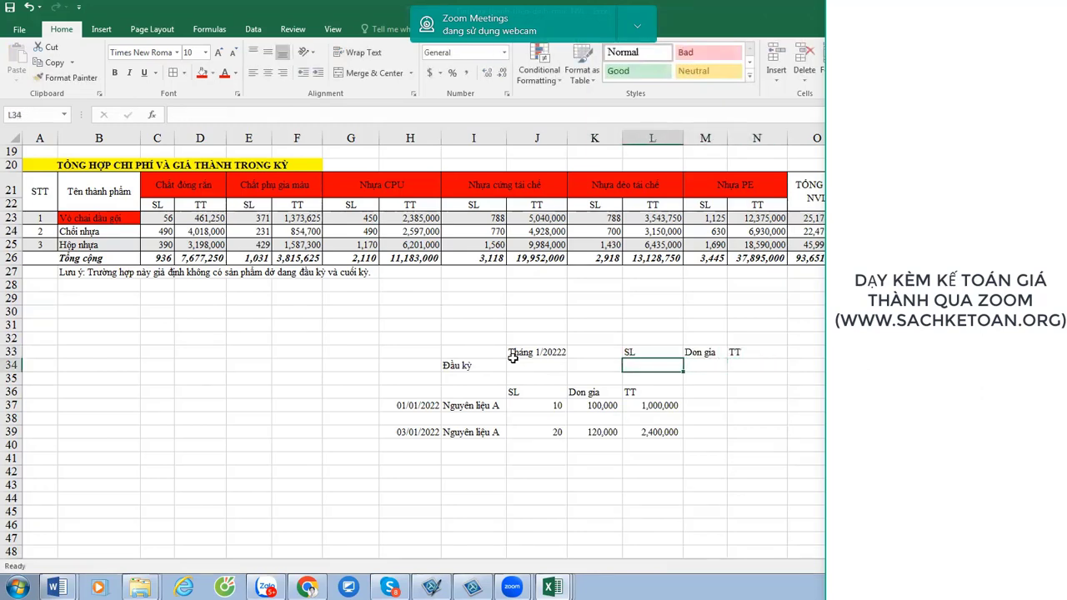
type("5")
key("Right")
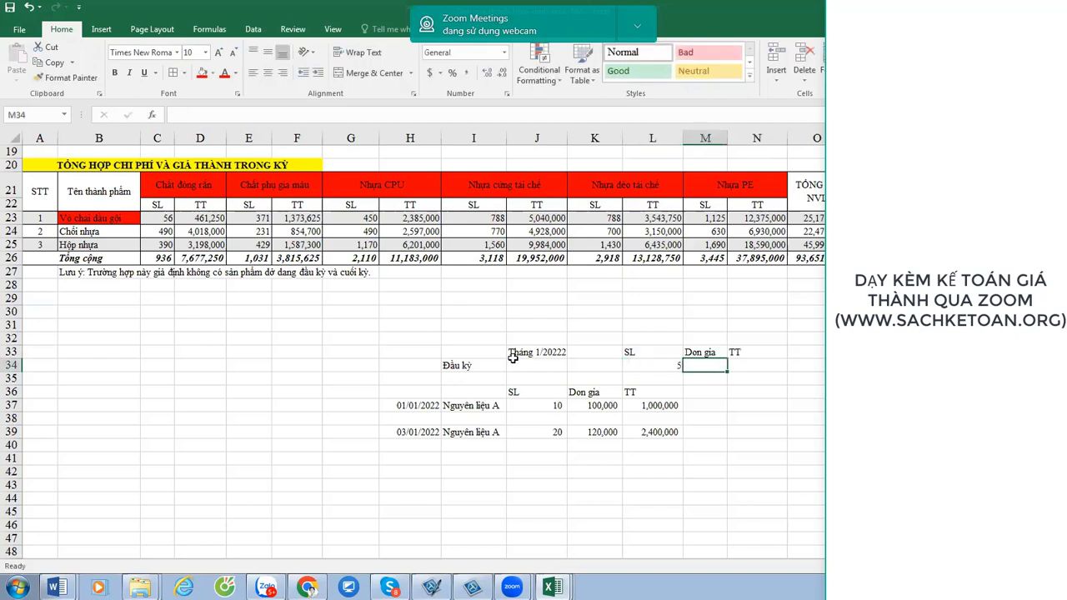
type("90000")
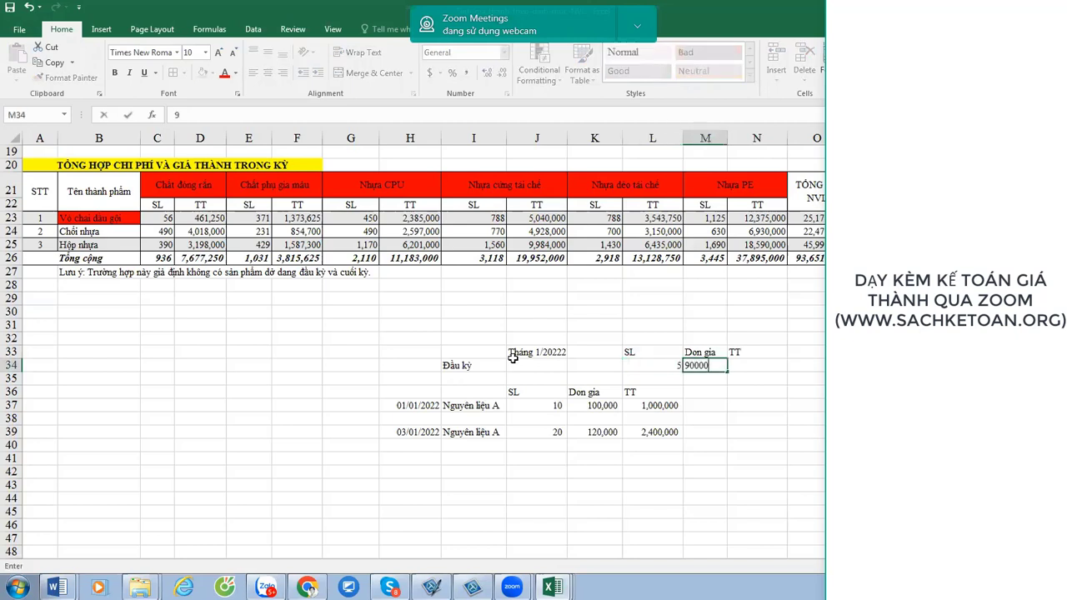
Calculate the opening balance amount in N34 by multiplying the unit price in M34 by the quantity in L34.
key("Right")
type("=")
key("Left")
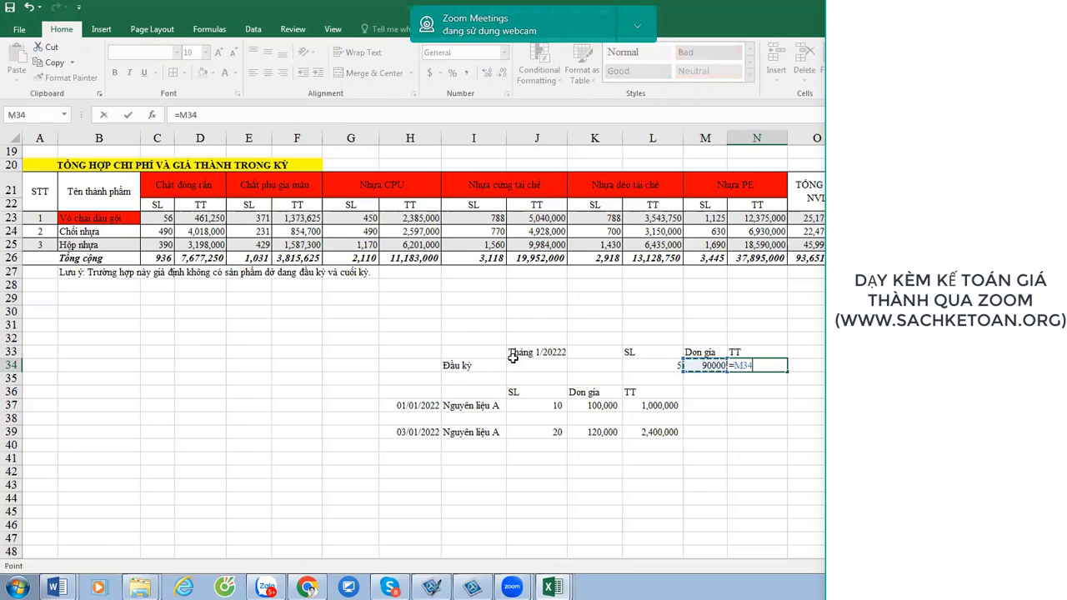
type("*")
key("Left")
key("Left")
key("Return")
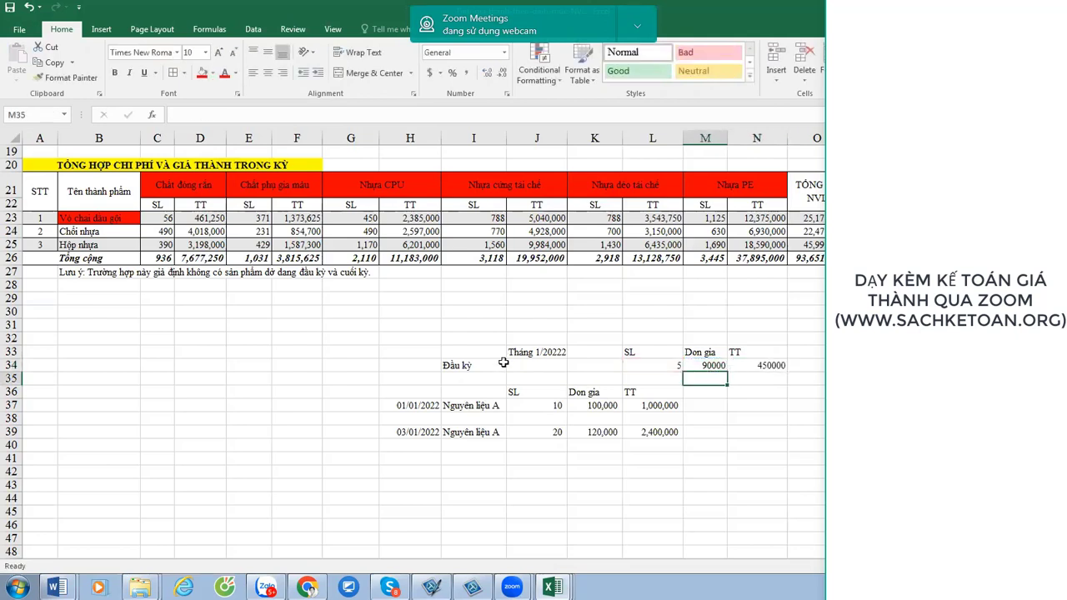
Make both Nguyên liệu A labels in I37 and I39 bold.
left_click(472, 408)
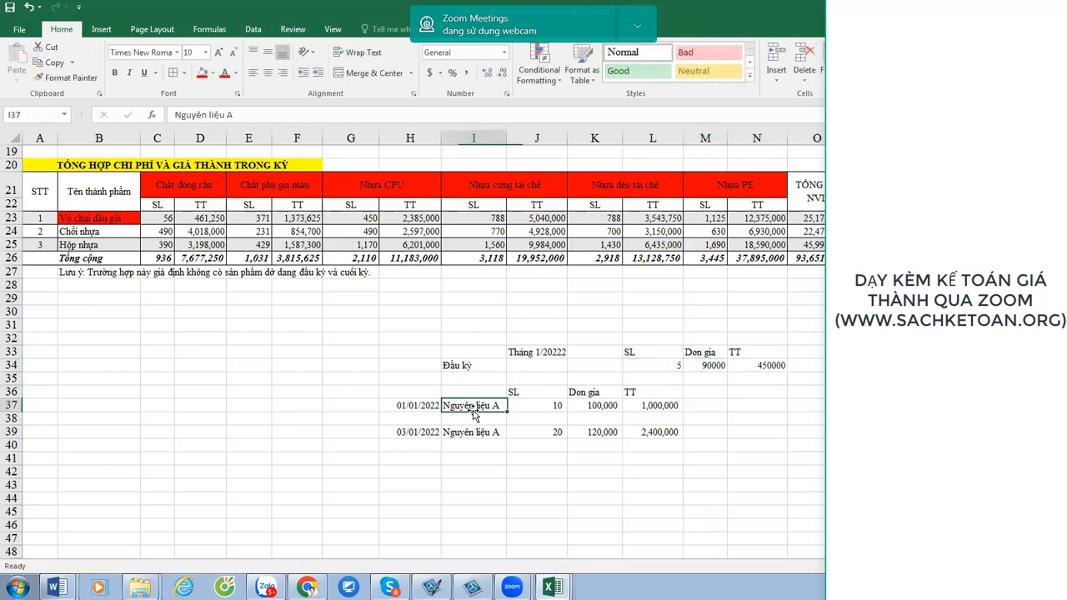
left_click(478, 435, "ctrl")
key("ctrl+b")
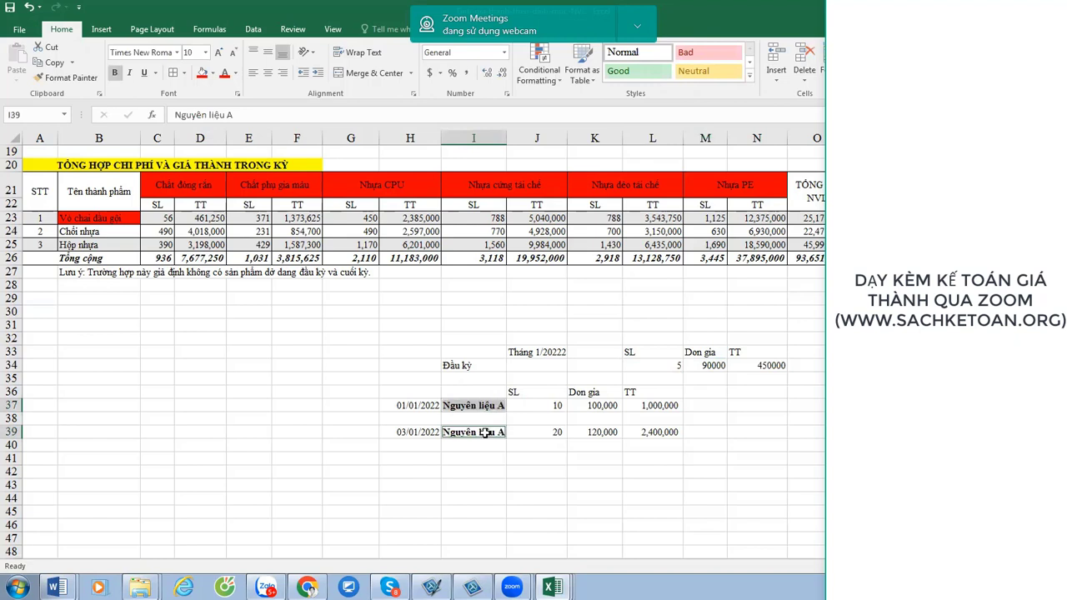
Enter the date 5/1/2022 in H41 for a third material transaction.
left_click(404, 461)
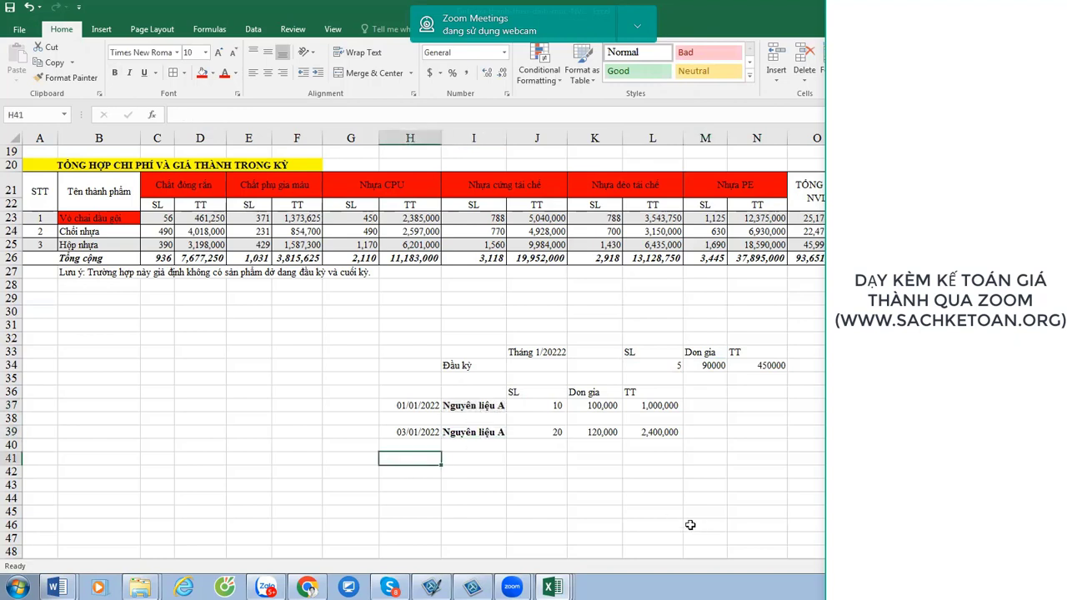
type("5/01/20")
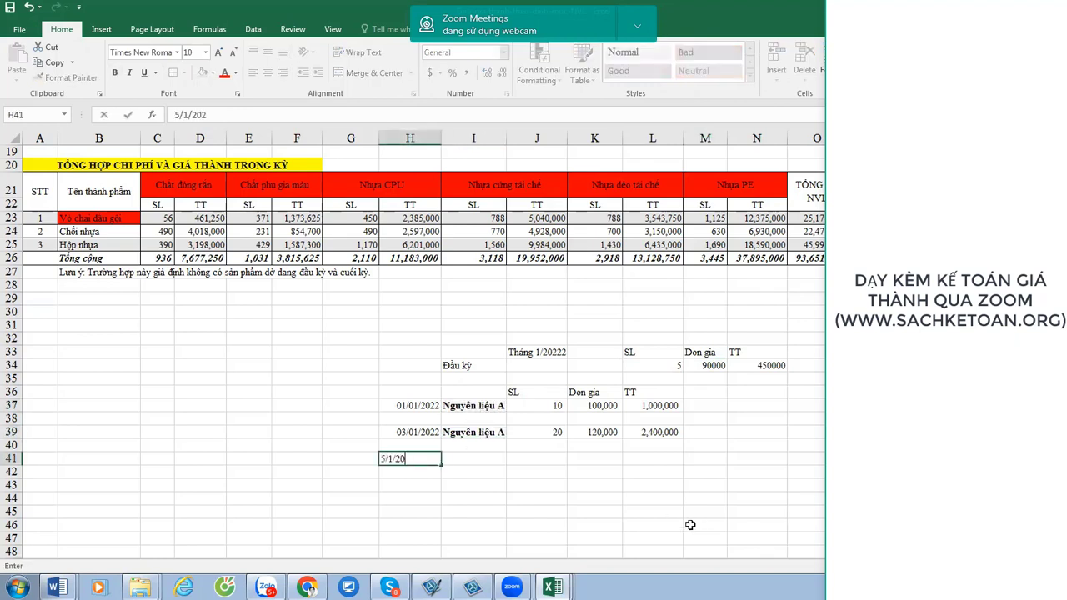
type("22")
key("Tab")
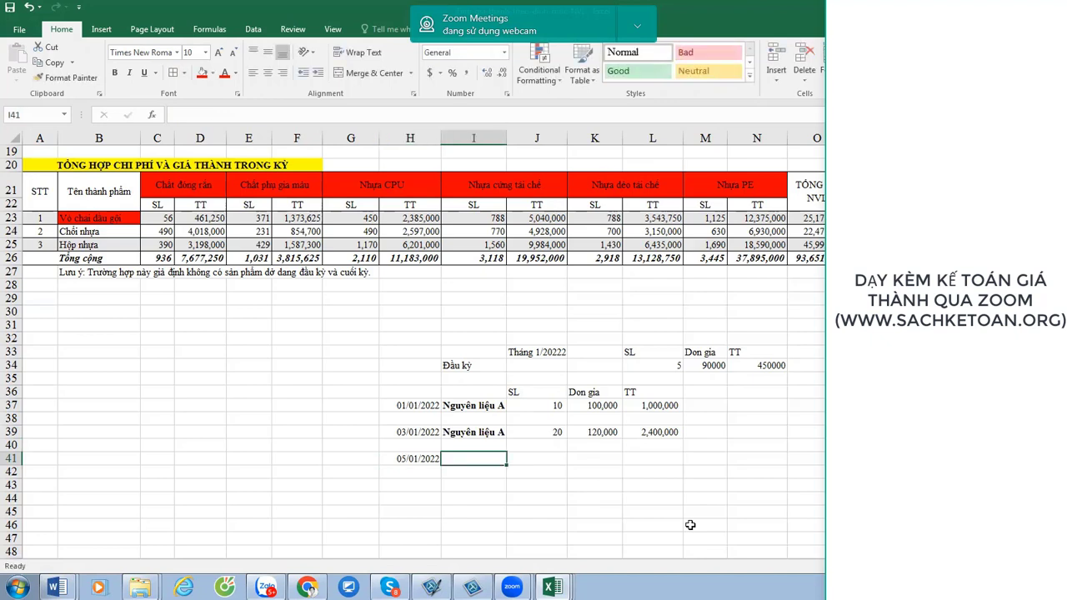
Label the first transaction MUA in G37 and copy the label to G39 for the second transaction.
key("Up")
key("Up")
key("Up")
key("Up")
key("Left")
key("Left")
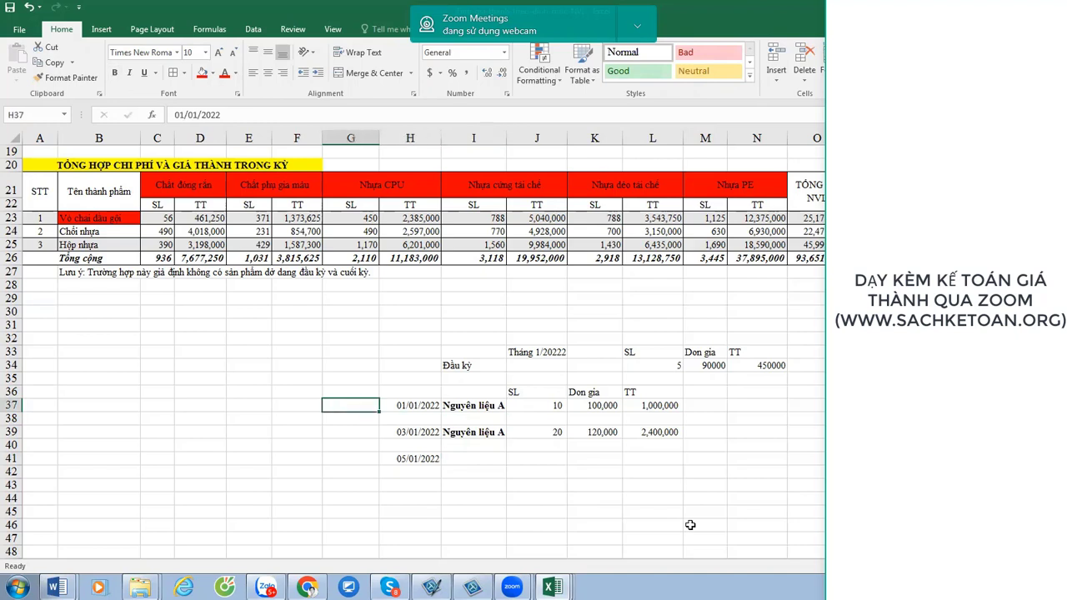
type("MUA")
key("ctrl+Return")
key("ctrl+c")
key("Down")
key("Down")
key("ctrl+v")
key("Down")
key("Down")
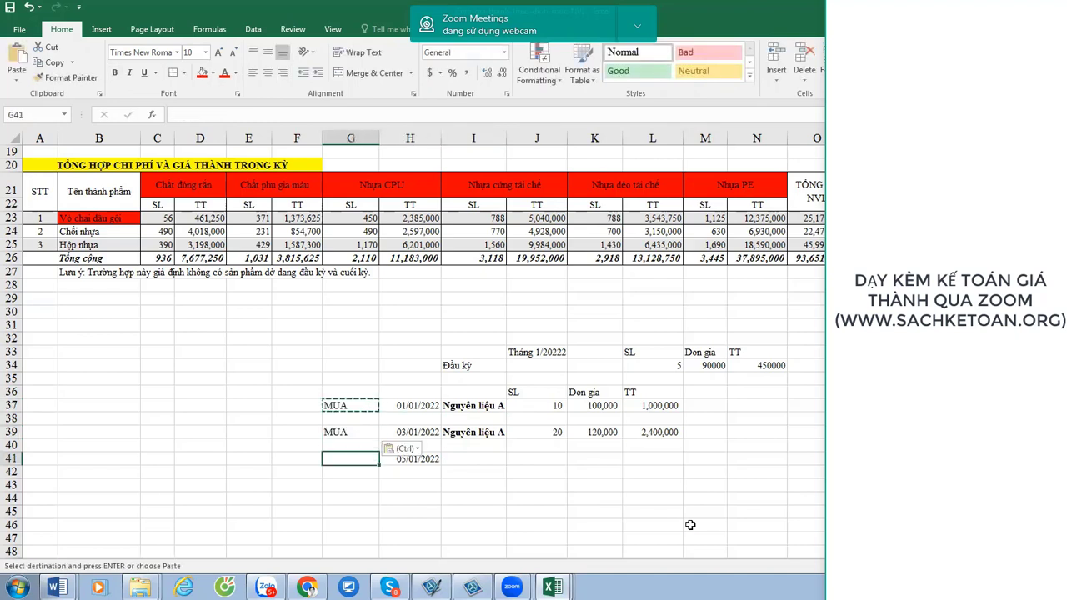
Label the 05/01/2022 transaction XUẤT in G41.
key("Right")
key("Left")
type("XUẤT")
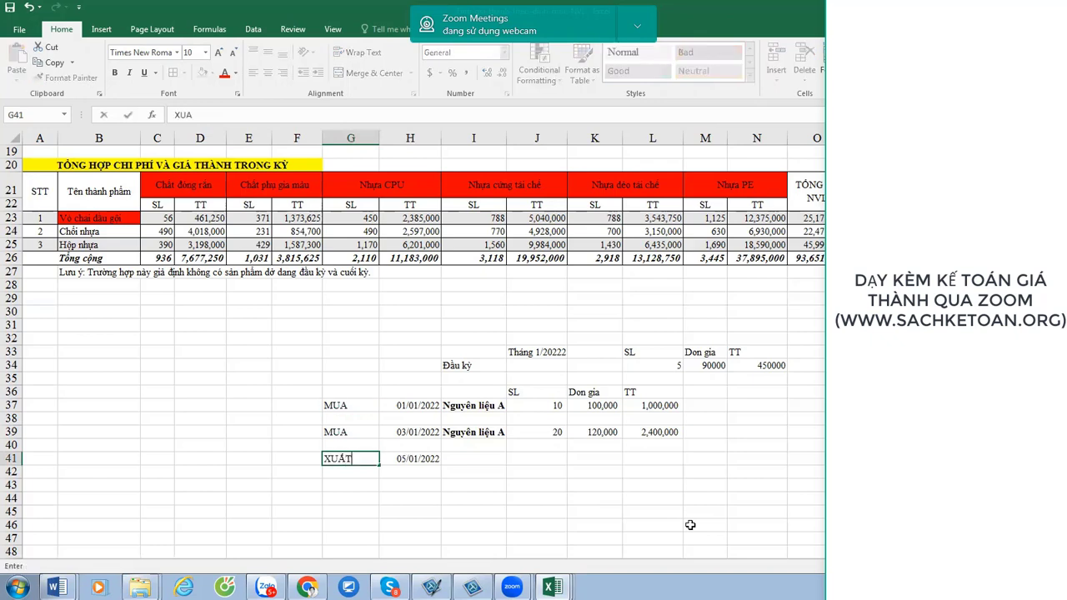
key("Right")
Copy the bold Nguyên liệu A label from I39 into I41.
key("Right")
key("Up")
key("Up")
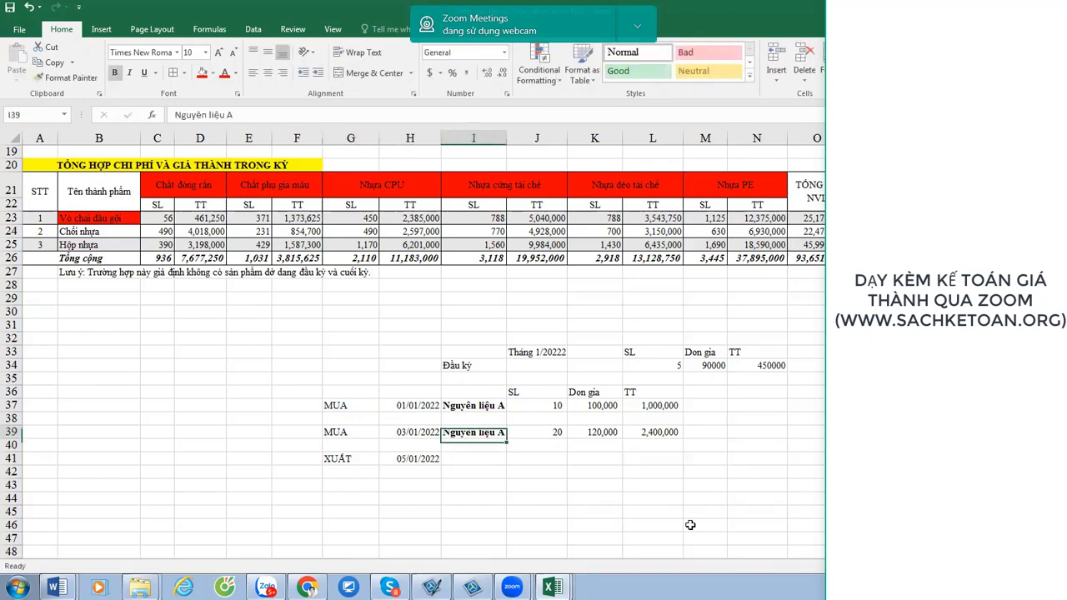
key("ctrl+c")
key("Down")
key("Down")
key("ctrl+v")
key("Right")
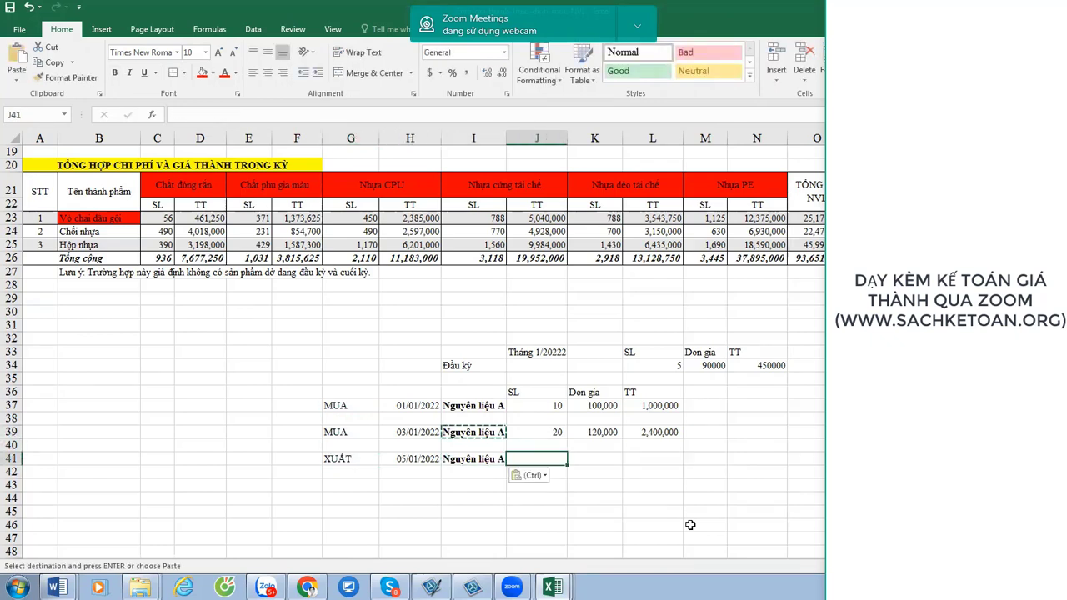
Enter the issued quantity 15 in J41 and the unit price placeholder ????? in K41.
key("Escape")
type("15")
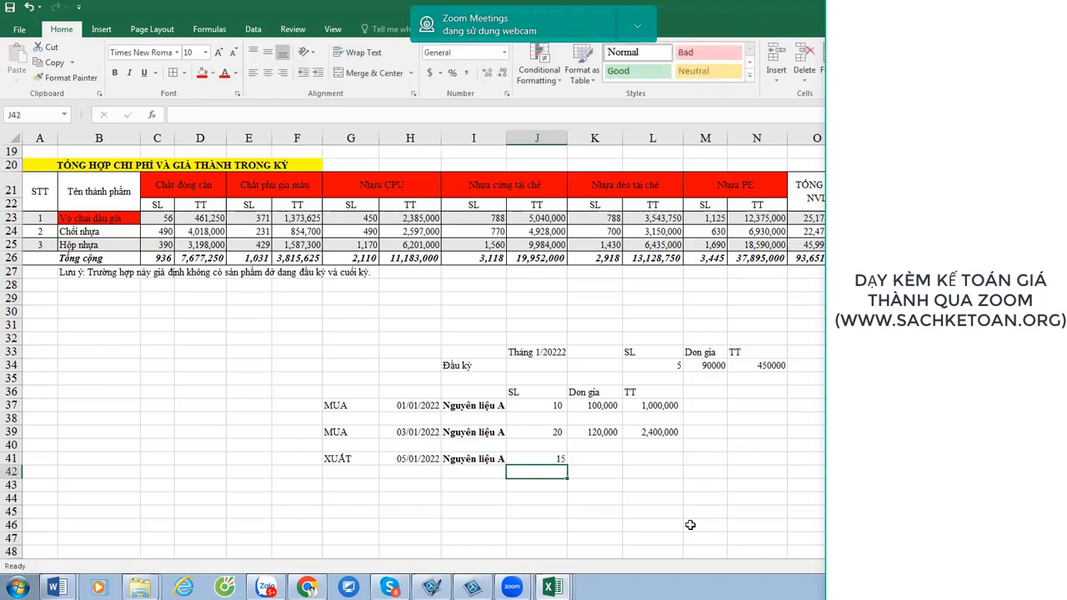
key("Right")
type("????")
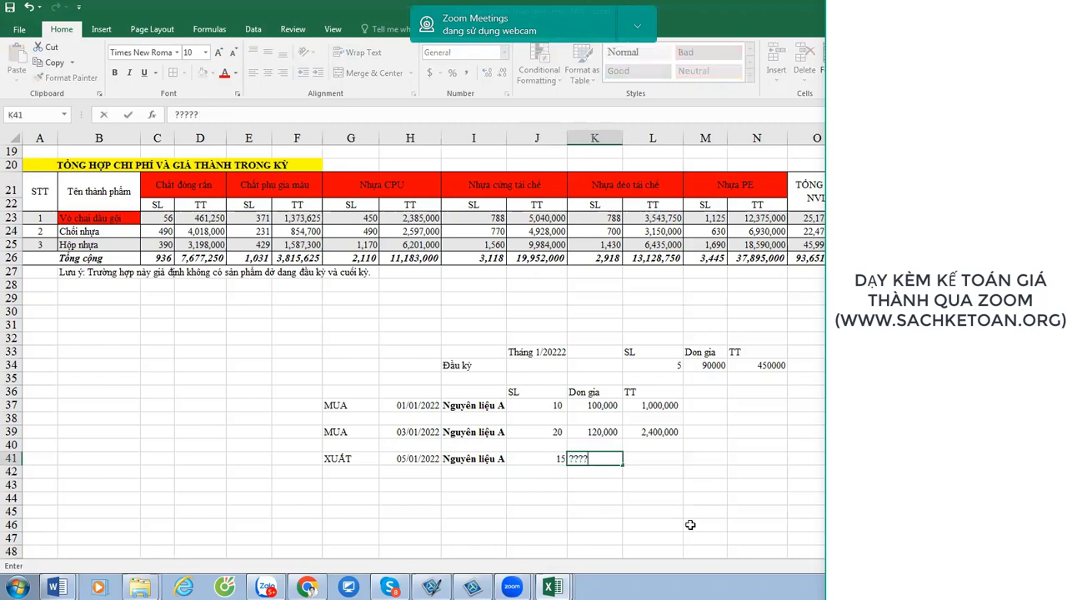
key("Return")
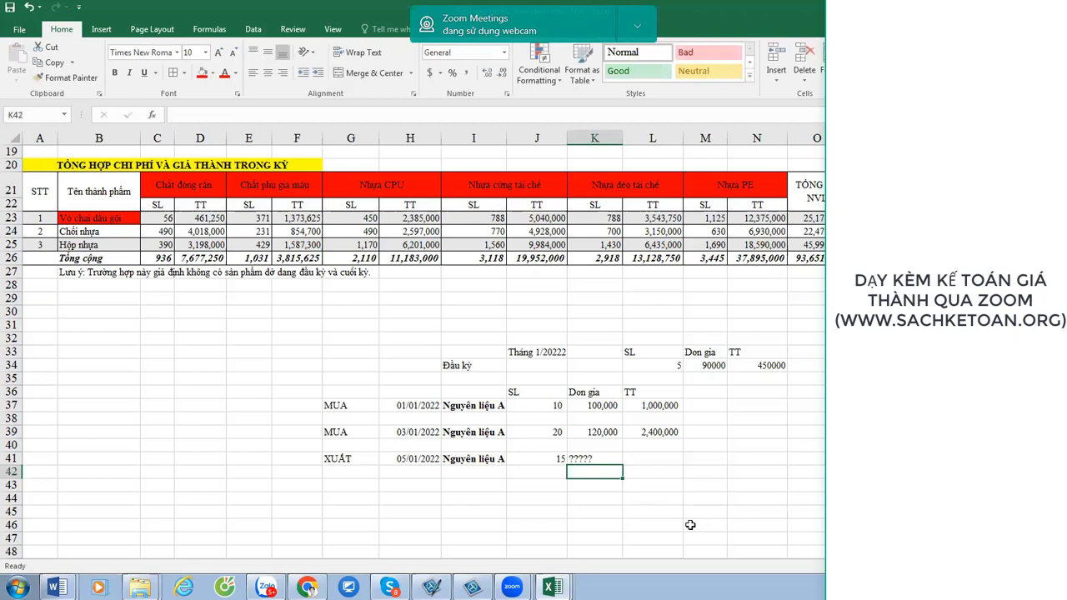
Compare the unknown issue price in K41 with the material unit prices in G5:G10 of the norms table.
left_click(611, 459)
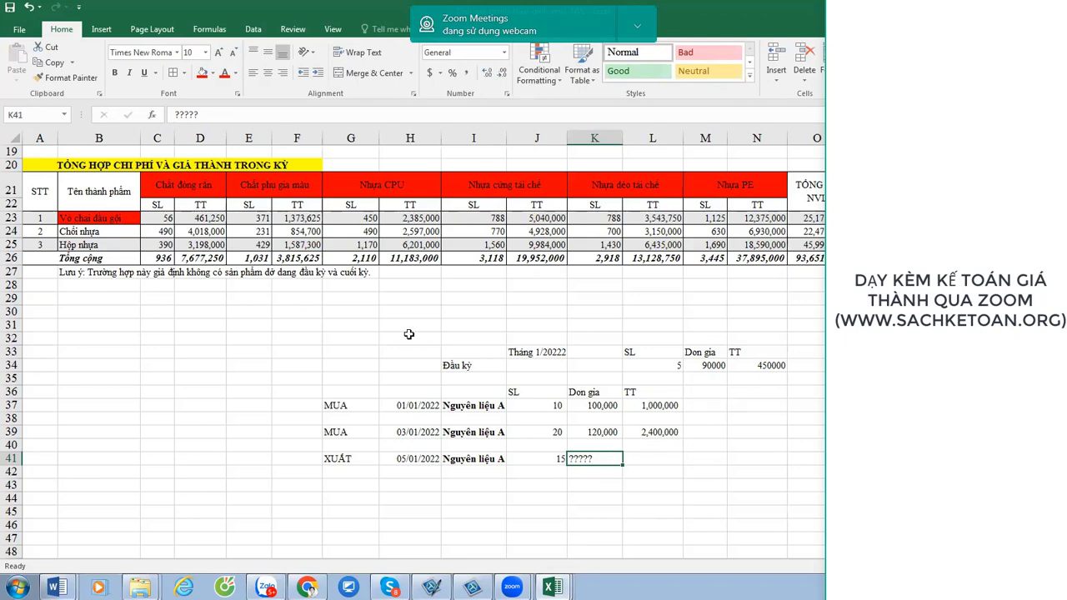
scroll(409, 334, "up", 6)
left_click_drag(367, 232, 366, 299)
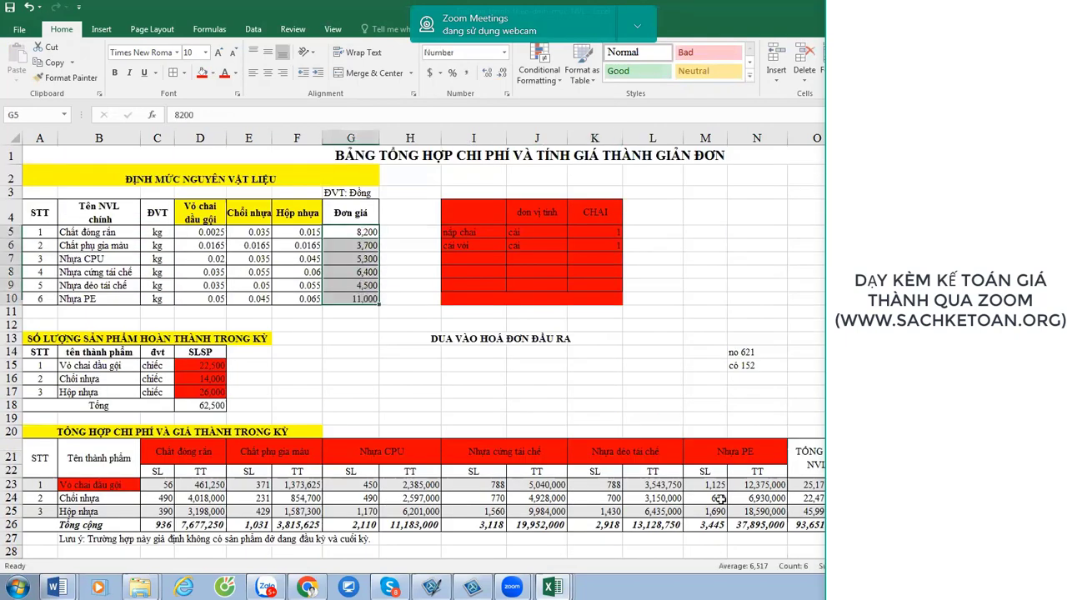
scroll(367, 334, "down", 7)
left_click(594, 403)
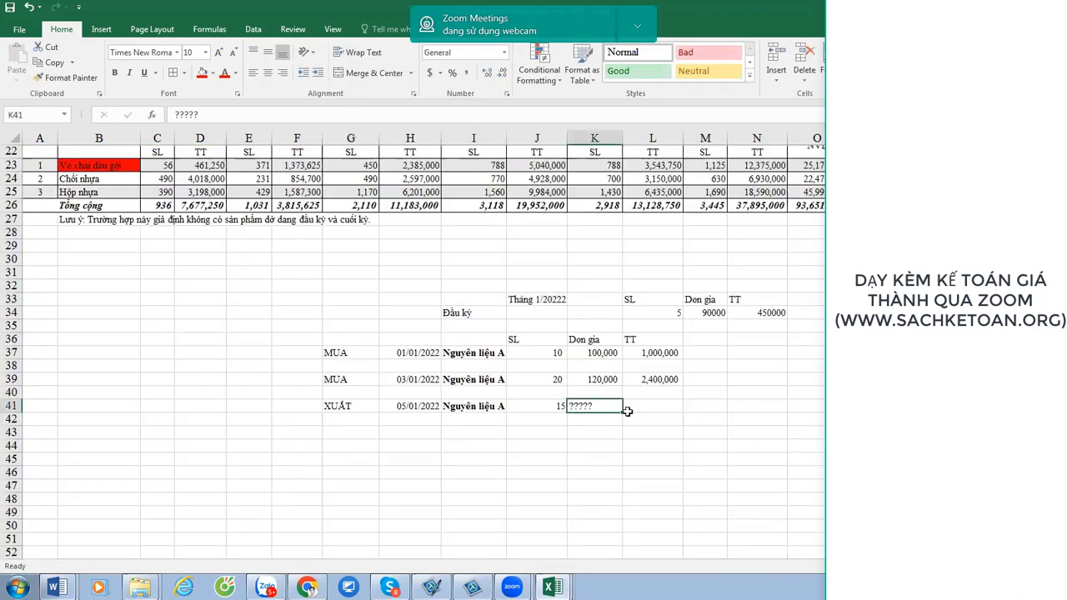
List the first valuation method with 1 in G44 and FiFo in bold in I44.
left_click(356, 445)
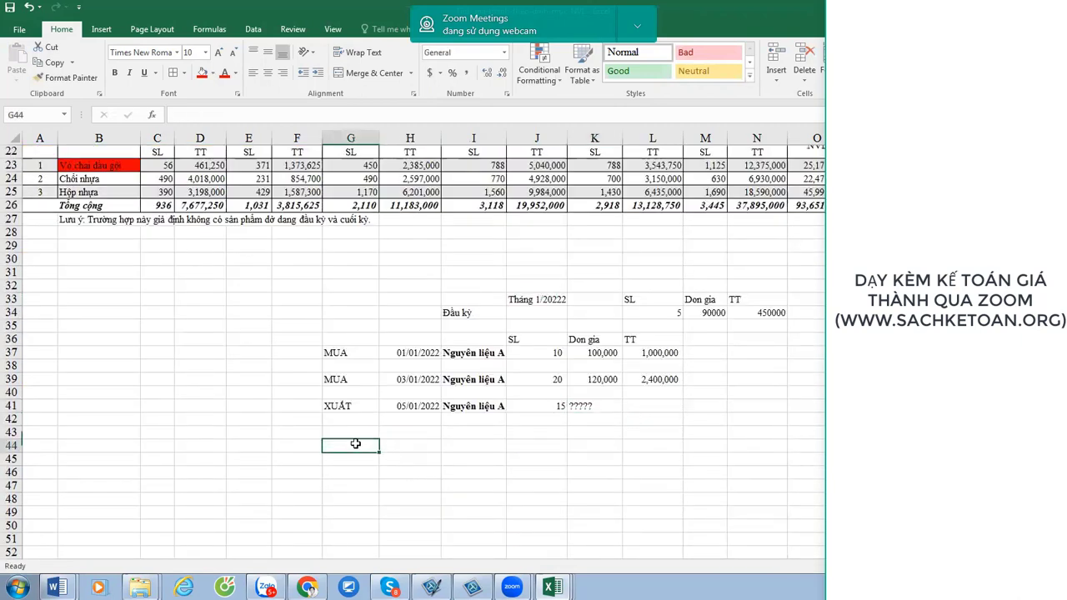
type("1")
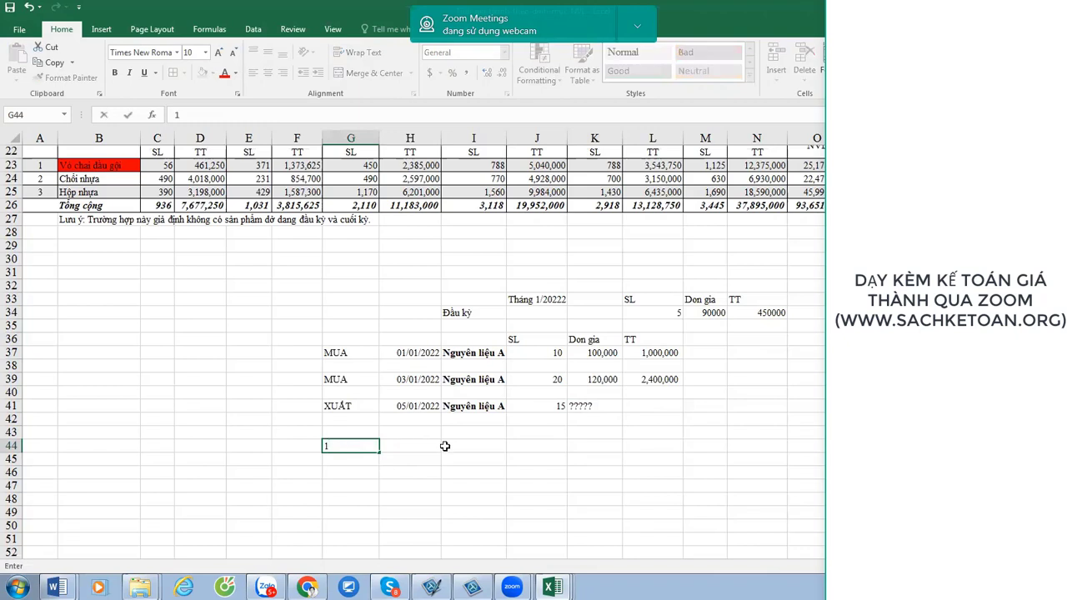
left_click(445, 446)
type("Fi")
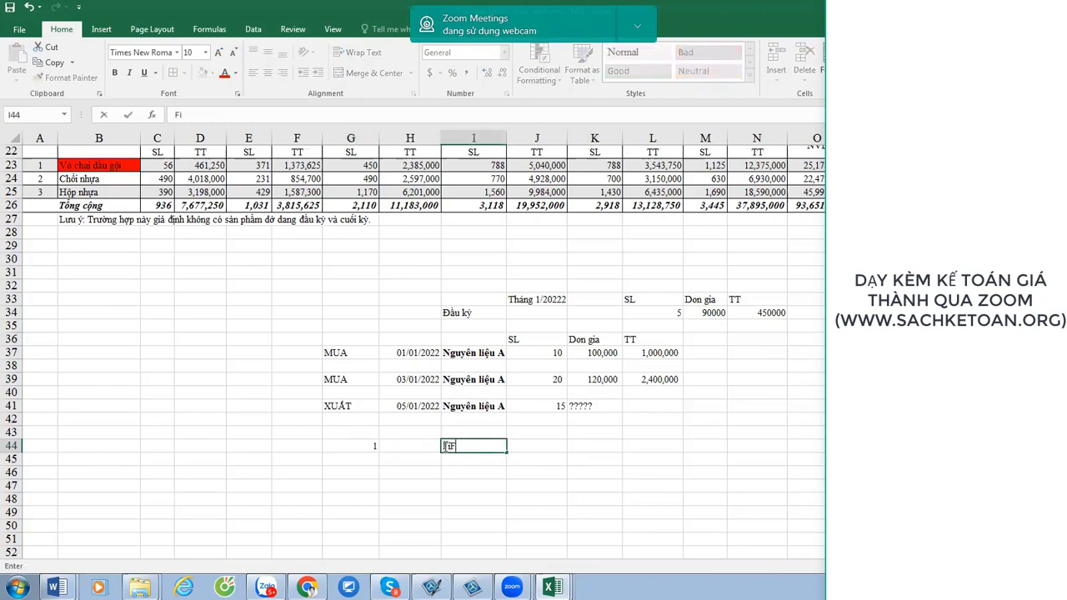
type("Fo")
key("Return")
left_click(446, 446)
key("ctrl+b")
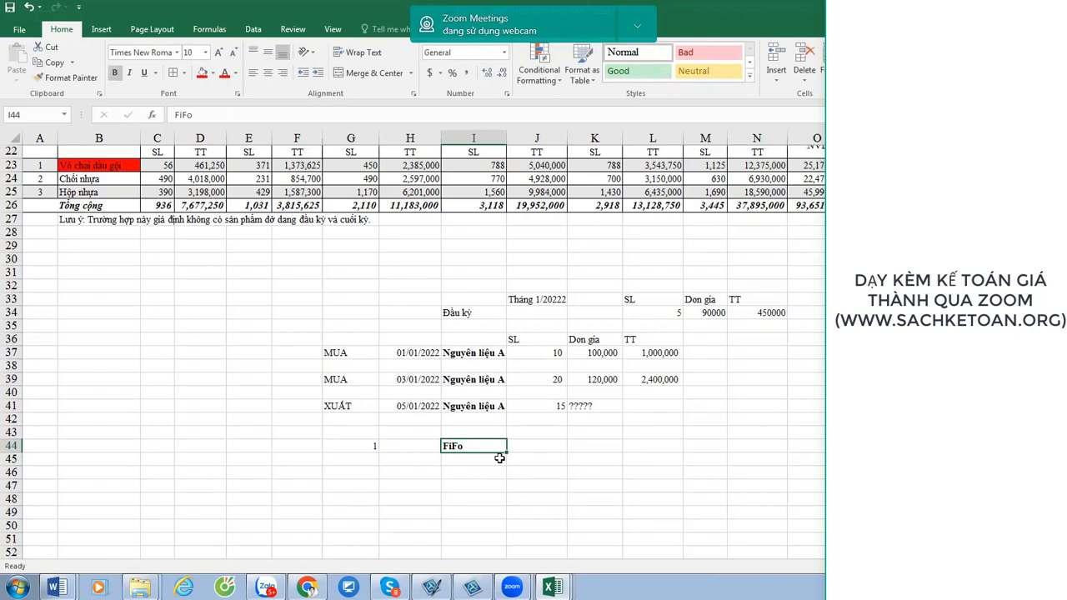
List the second valuation method with 2 in G47 and Bình quân gia quyền in I47.
left_click(356, 492)
type("2")
left_click(464, 483)
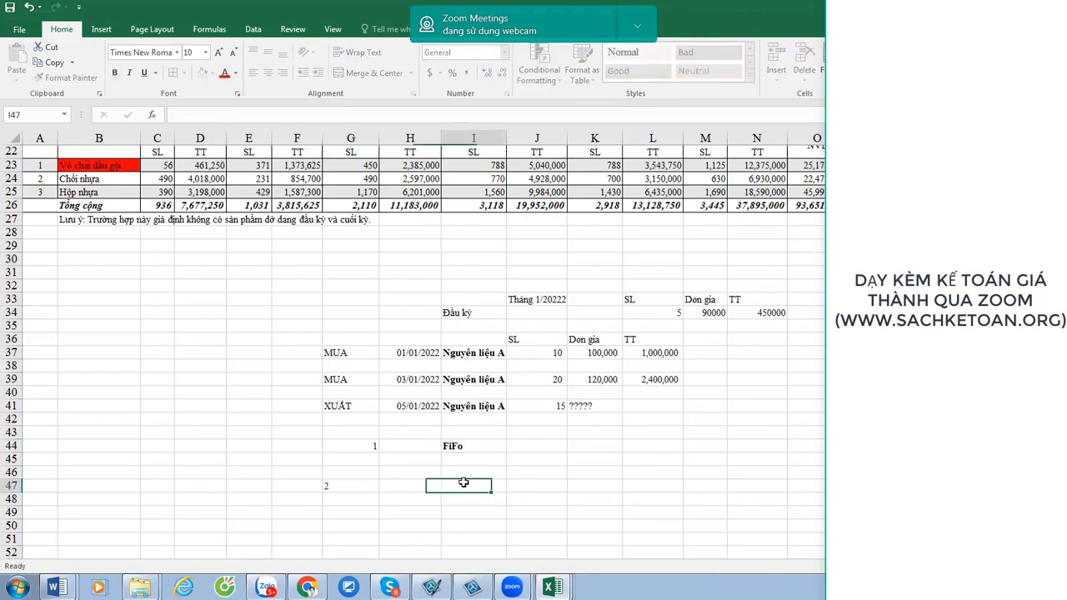
type("Bình")
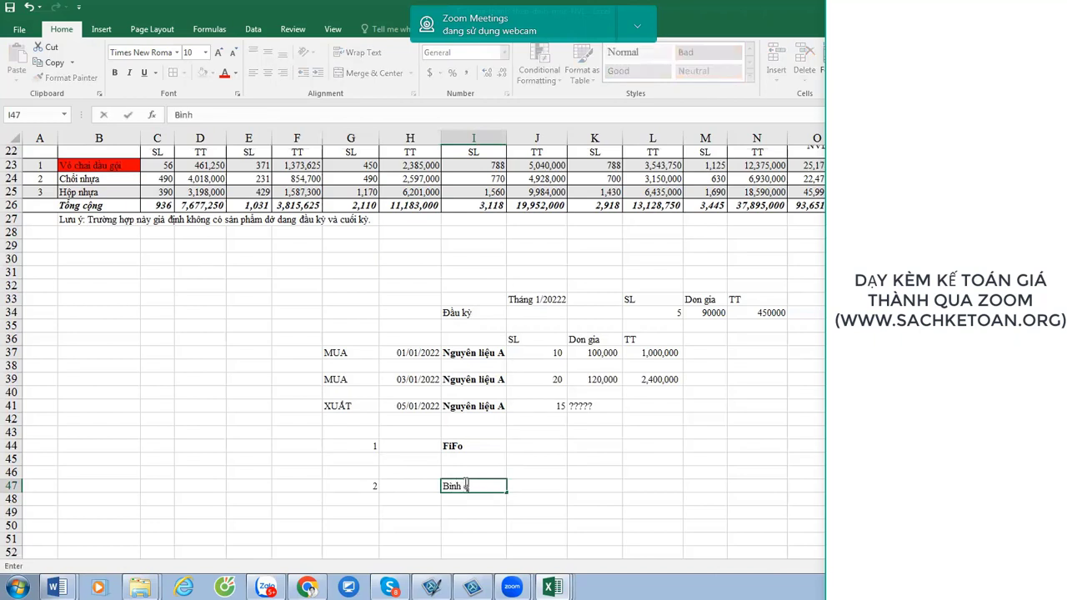
type(" quân gia quyền")
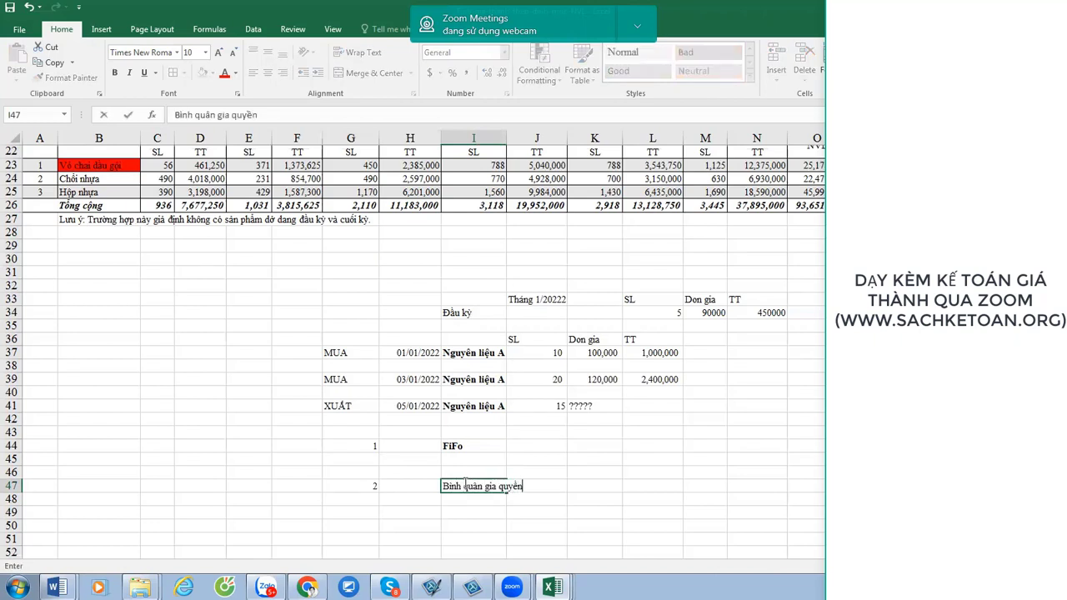
key("Return")
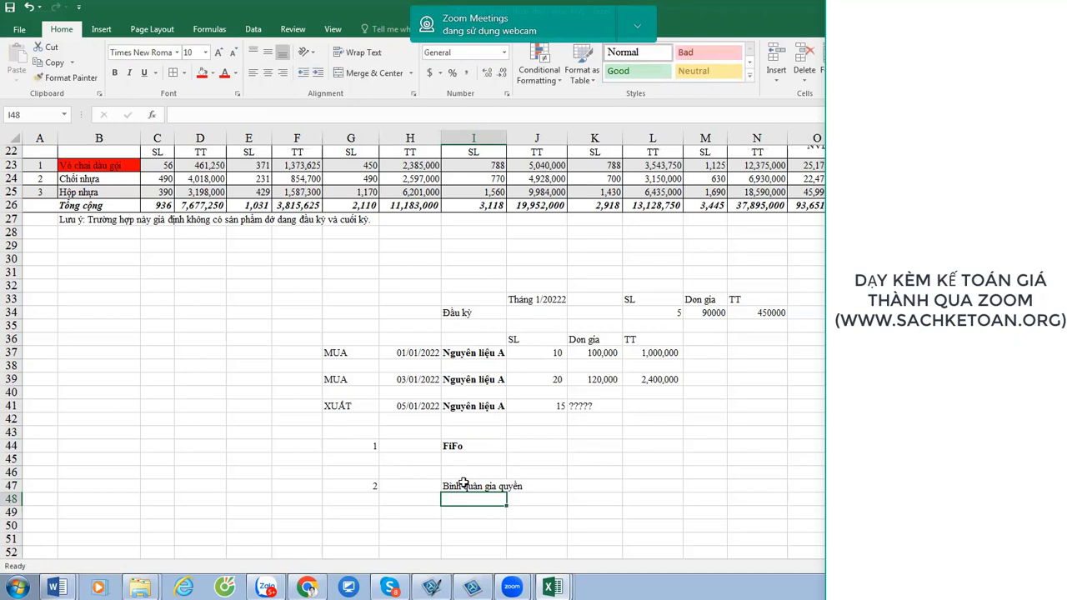
Add the variants cuối tháng in I48 and Mỗi lần xuất kho in I49 under the weighted average method.
type("cuối t")
type("hang")
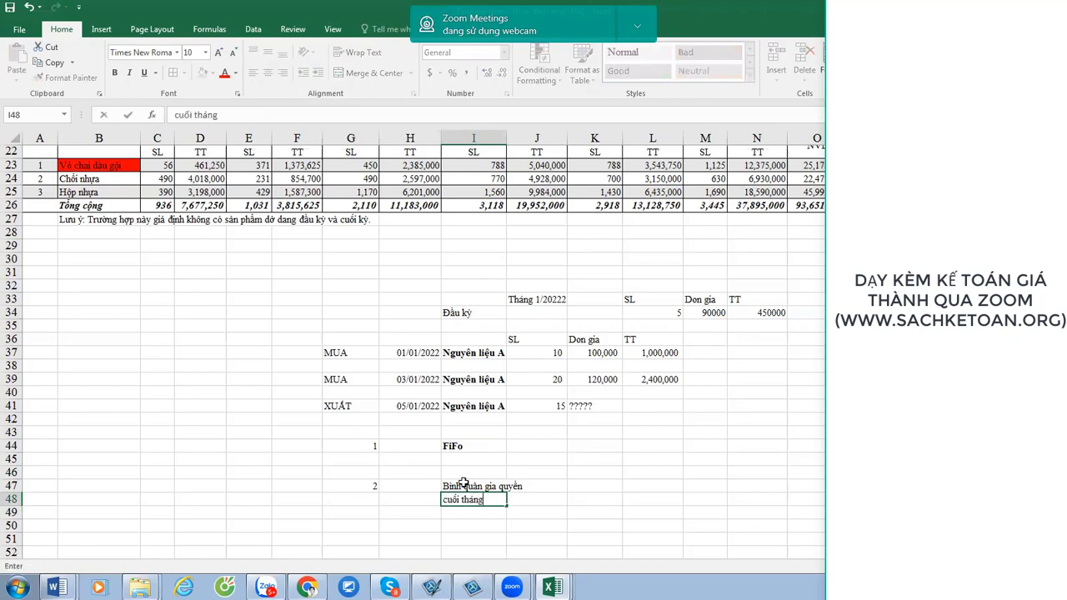
key("Return")
type("Mo")
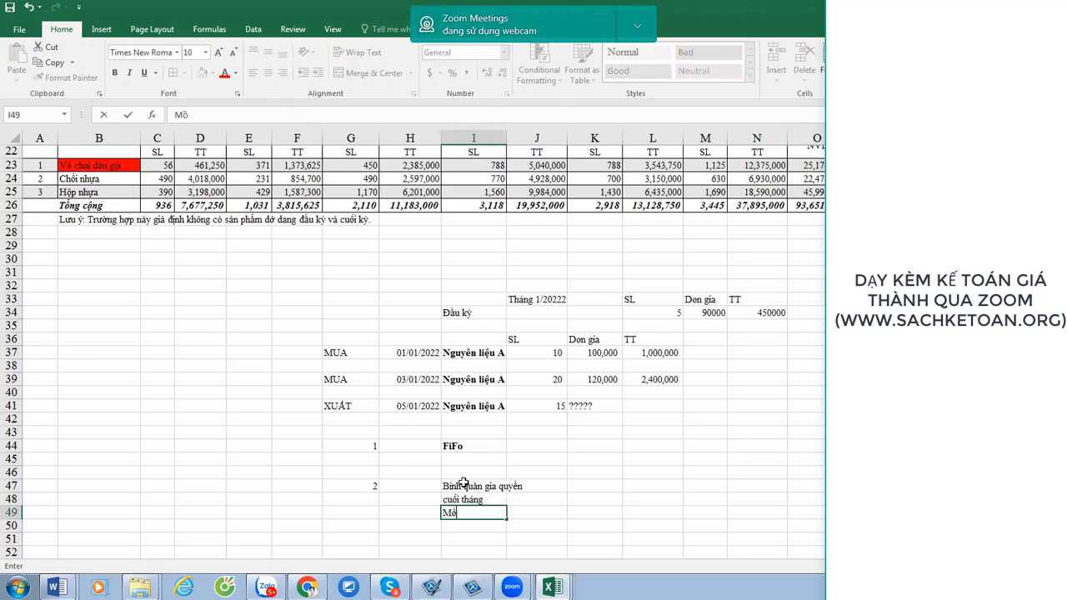
type("i lần xuất kho")
key("Return")
Put a text + marker in H48 and H49 beside the two weighted average variants.
scroll(464, 483, "up", 2)
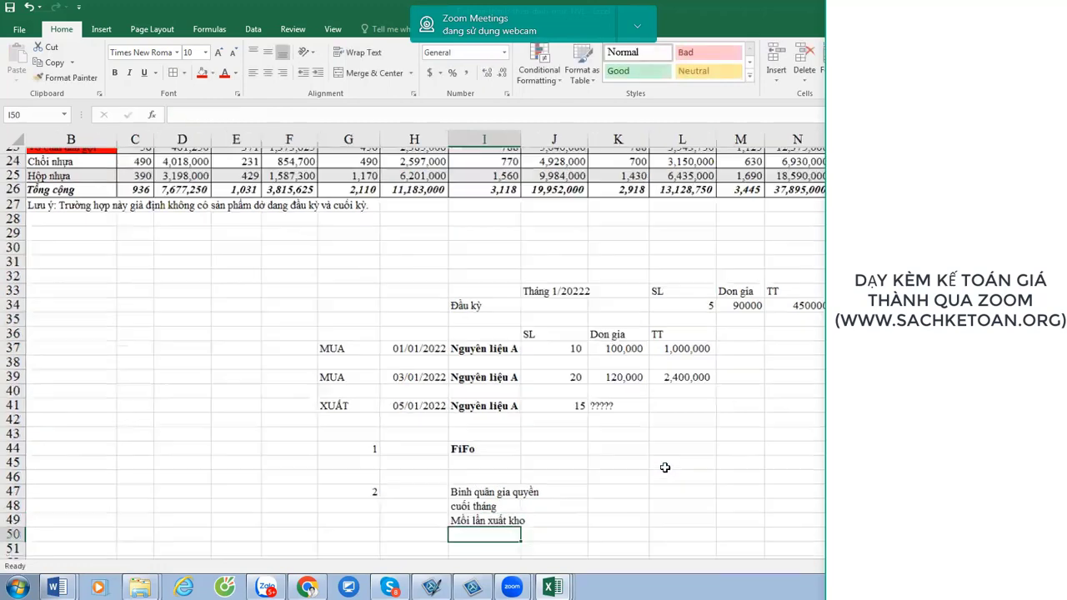
scroll(658, 465, "down", 2)
left_click(389, 403)
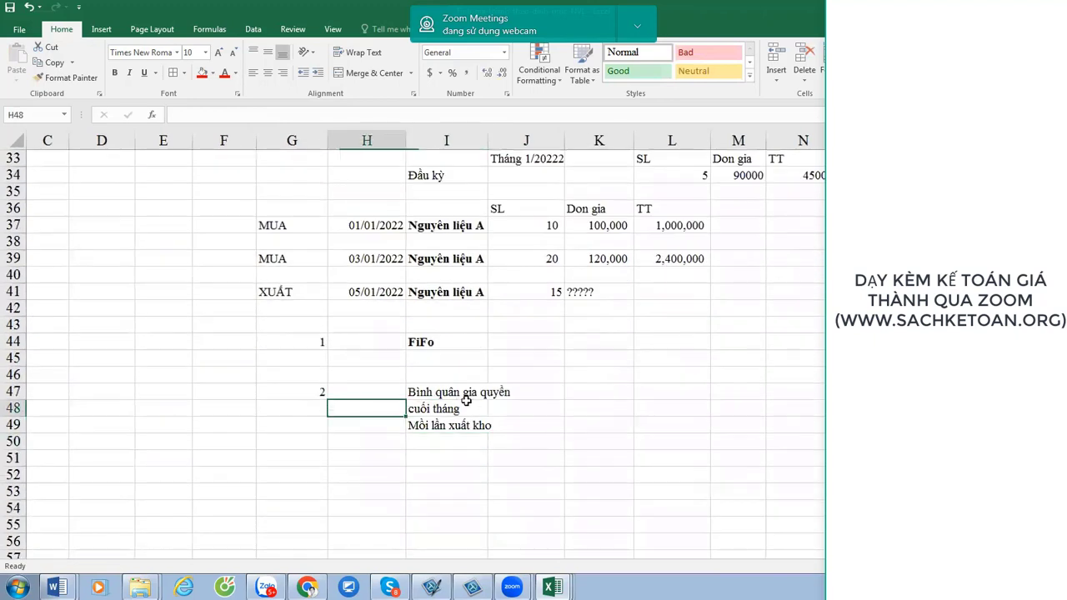
double_click(400, 408)
type("+")
key("Return")
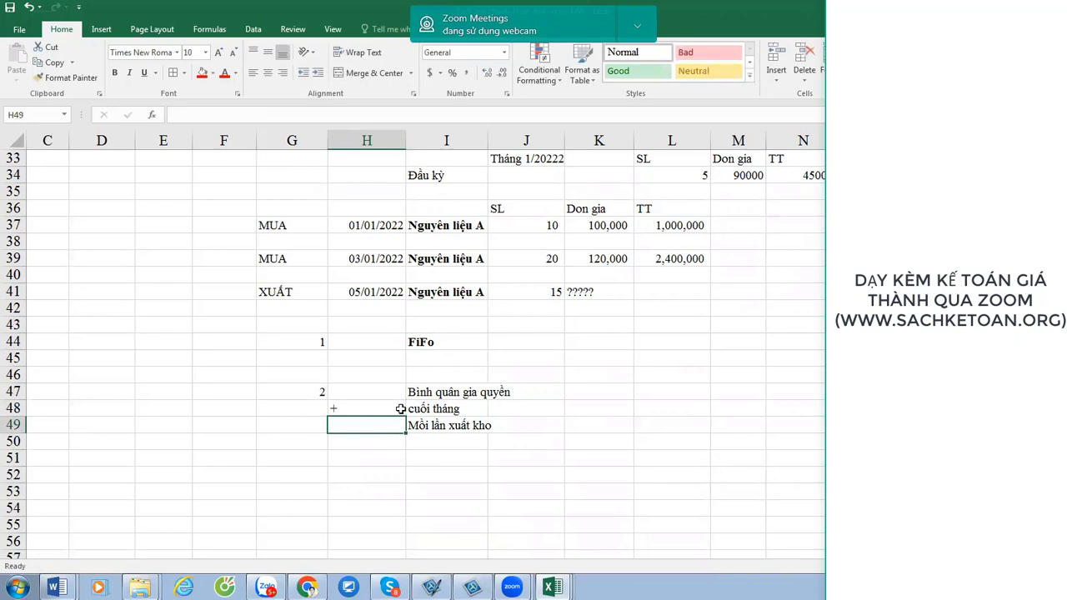
type("'+")
key("Return")
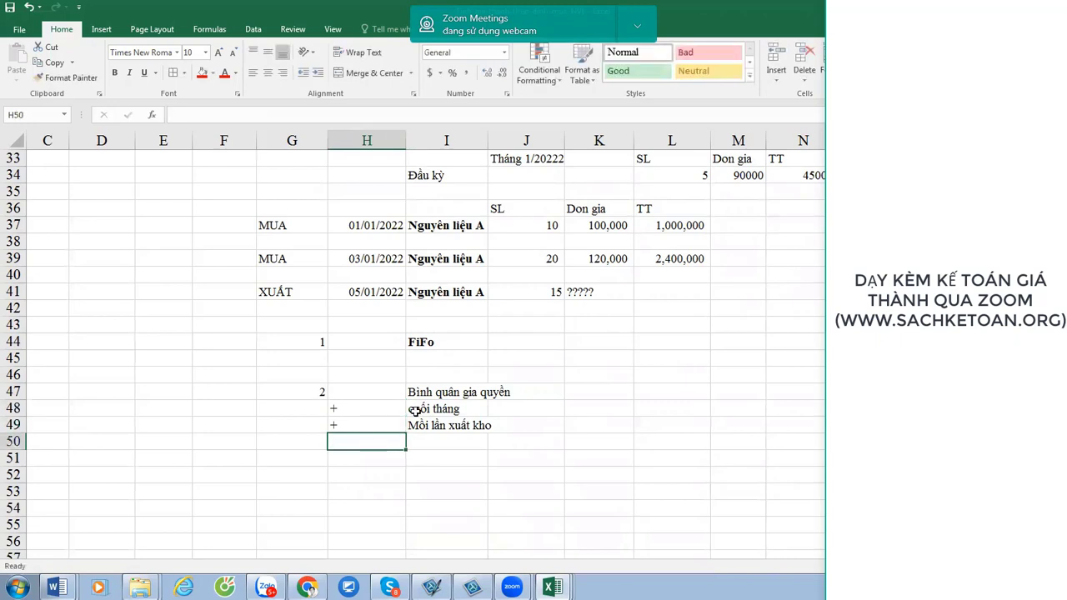
Append the word tính to the variant labels in I48 and I49.
left_click(408, 409)
double_click(477, 409)
type("t")
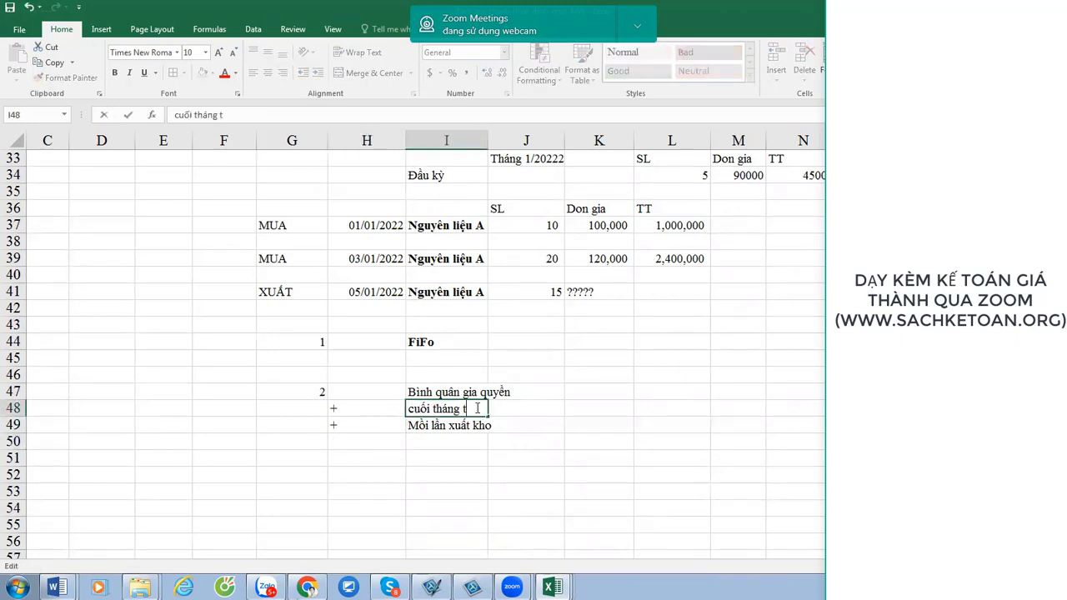
type("ính")
key("Return")
type("Mỗi lần xuất kho")
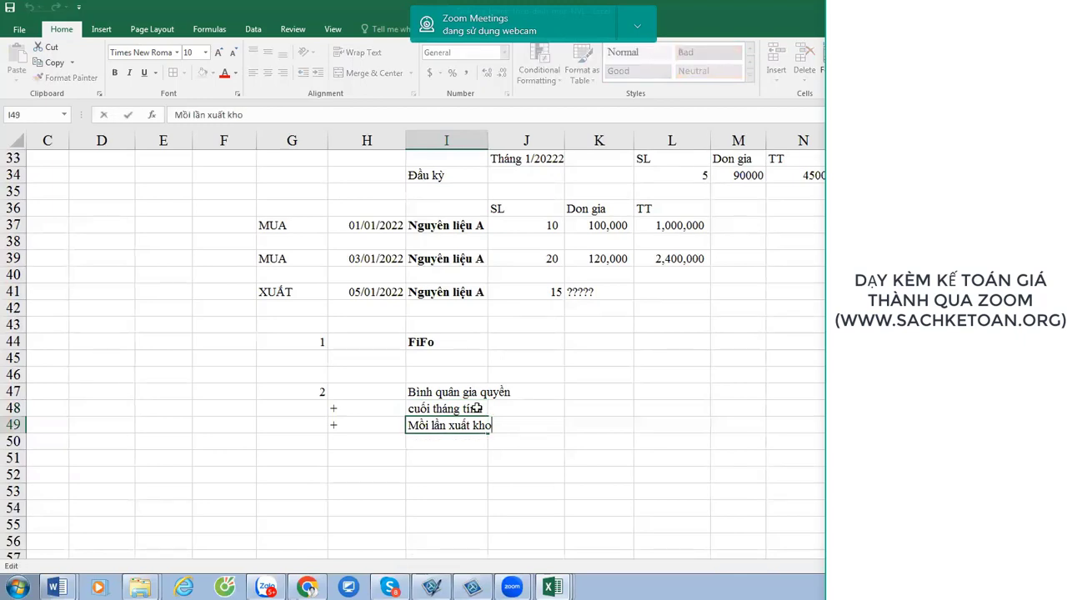
type(" tính")
key("Return")
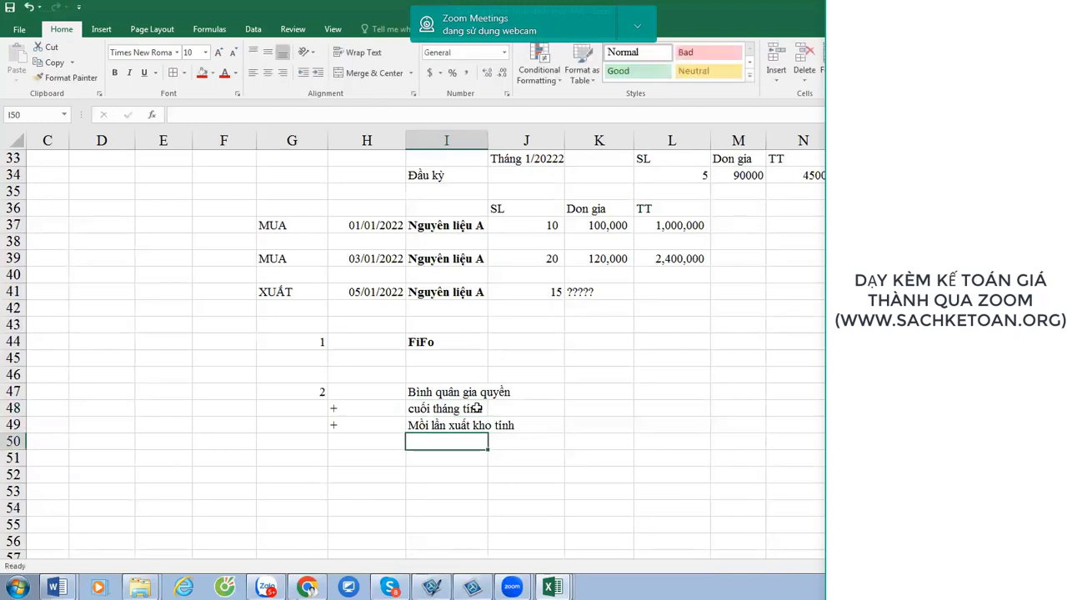
List the third valuation method with 3 in G51 and Thức tế đích danh in I51.
key("Left")
key("Left")
key("Down")
type("3")
key("Tab")
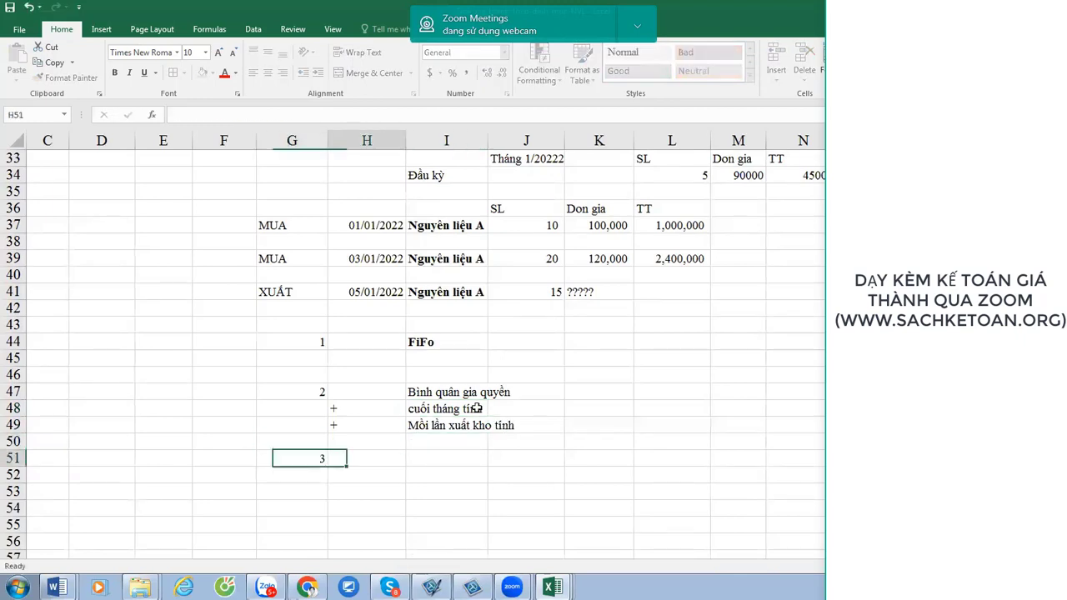
key("Tab")
type("Thức")
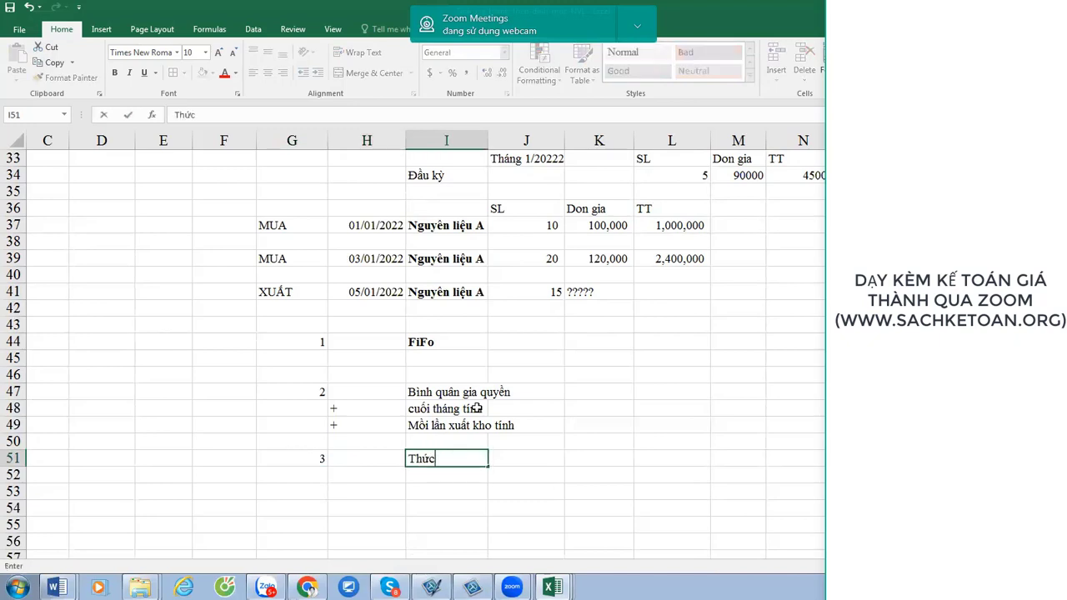
type(" tế đích danh")
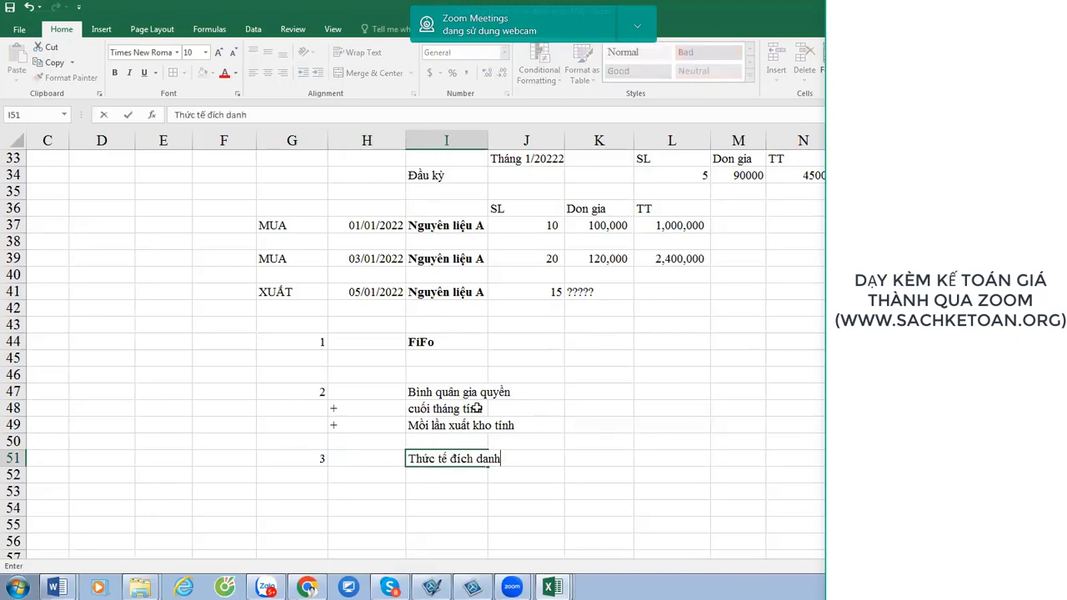
key("Return")
key("Up")
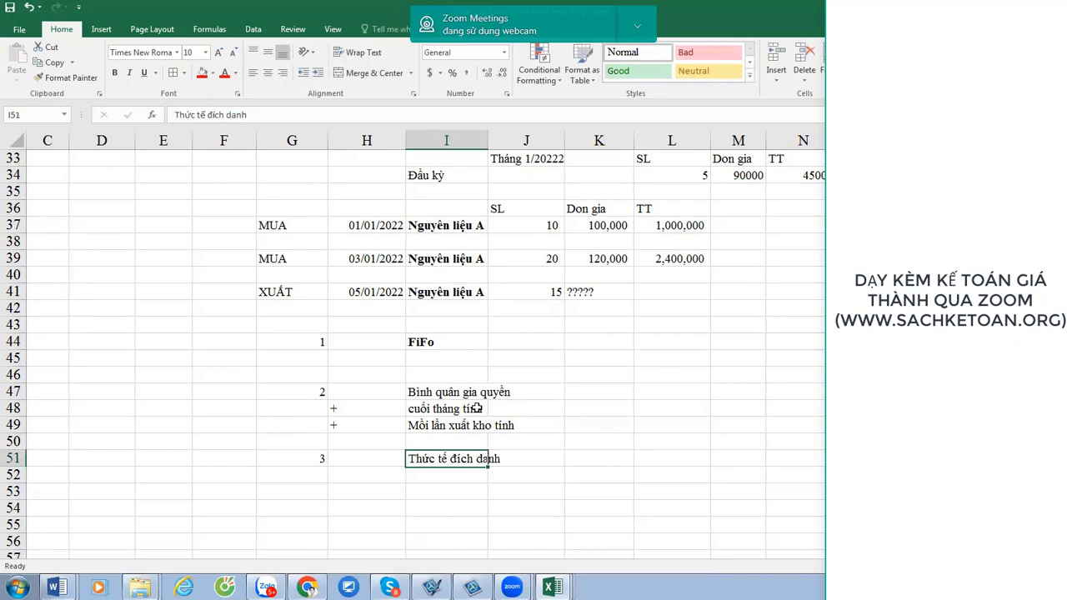
Bold the third valuation method entries in G51:I51 and note ÍT SỬ DỤNG beside them in K51.
key("shift+Left")
key("shift+Left")
key("ctrl+b")
key("Right")
key("Right")
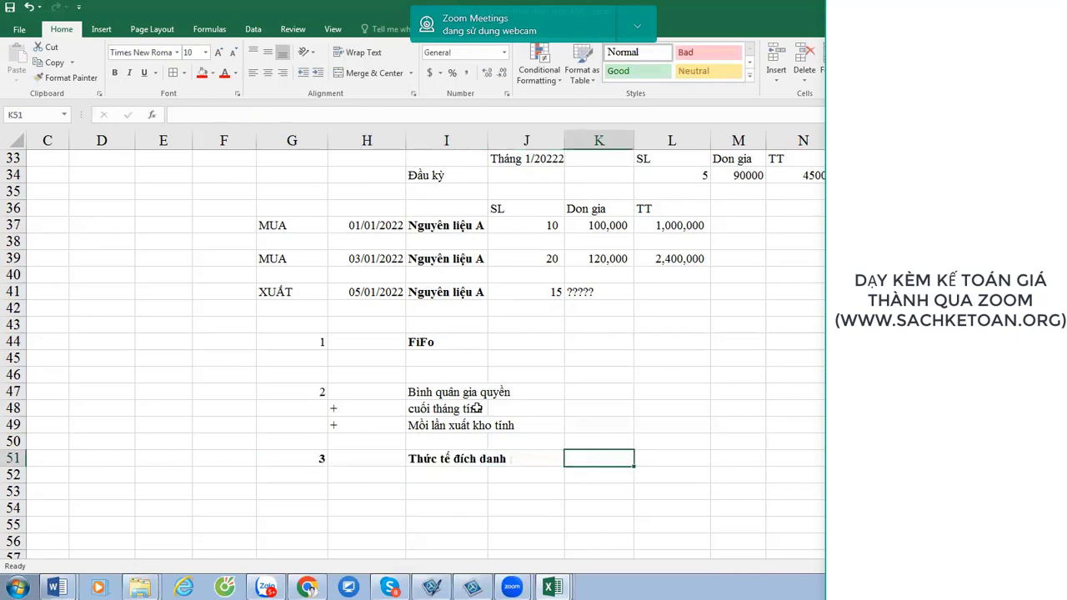
type("l")
type("T SỬ DỤNG")
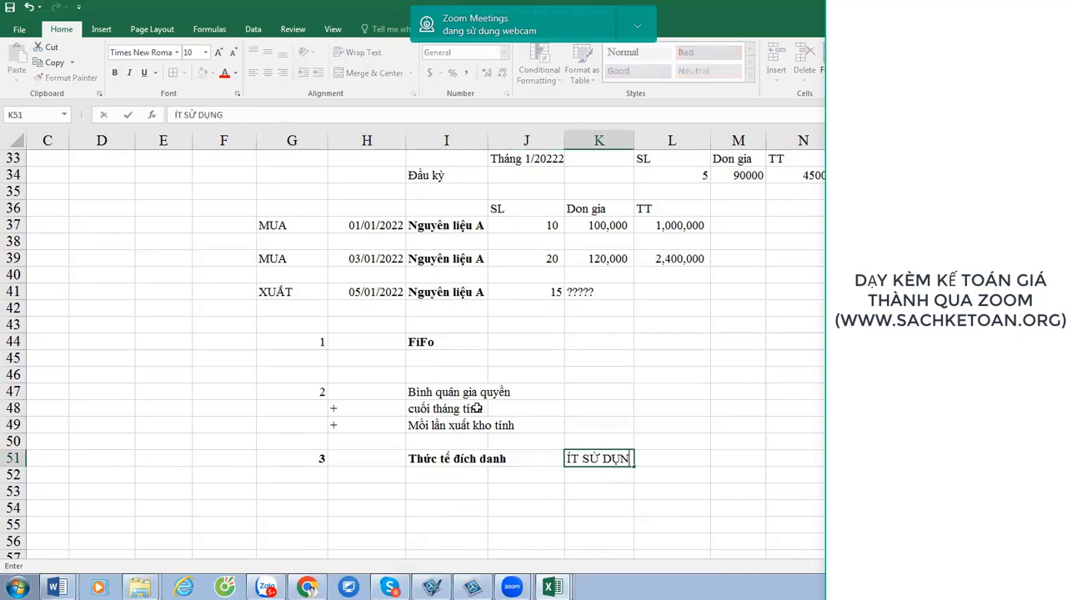
key("Return")
Fill I47:I48, the weighted average heading and its cuối tháng tính variant, with red.
left_click_drag(430, 391, 429, 409)
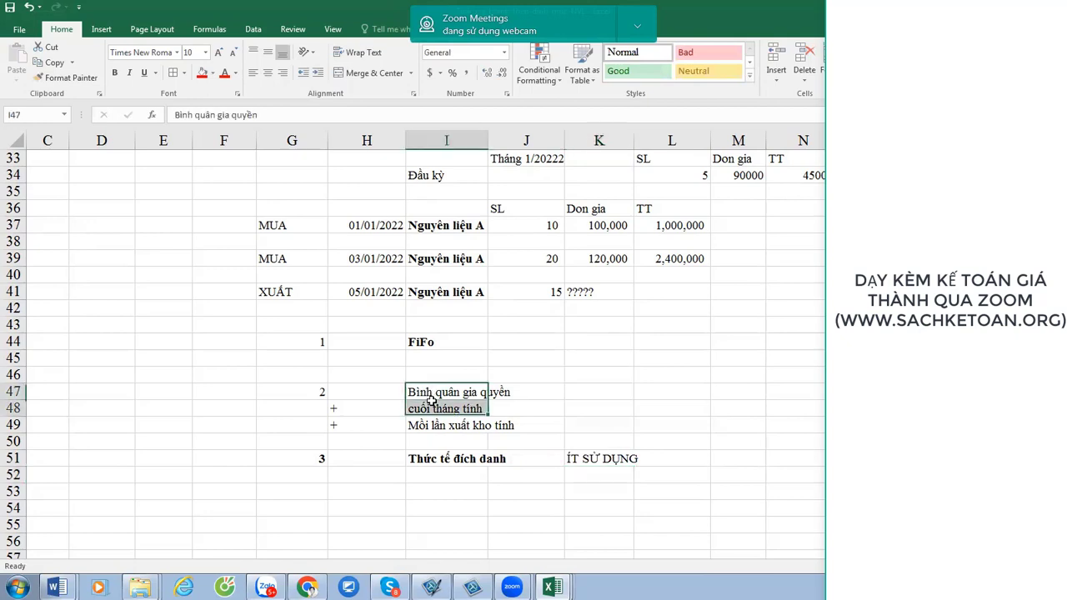
left_click(202, 74)
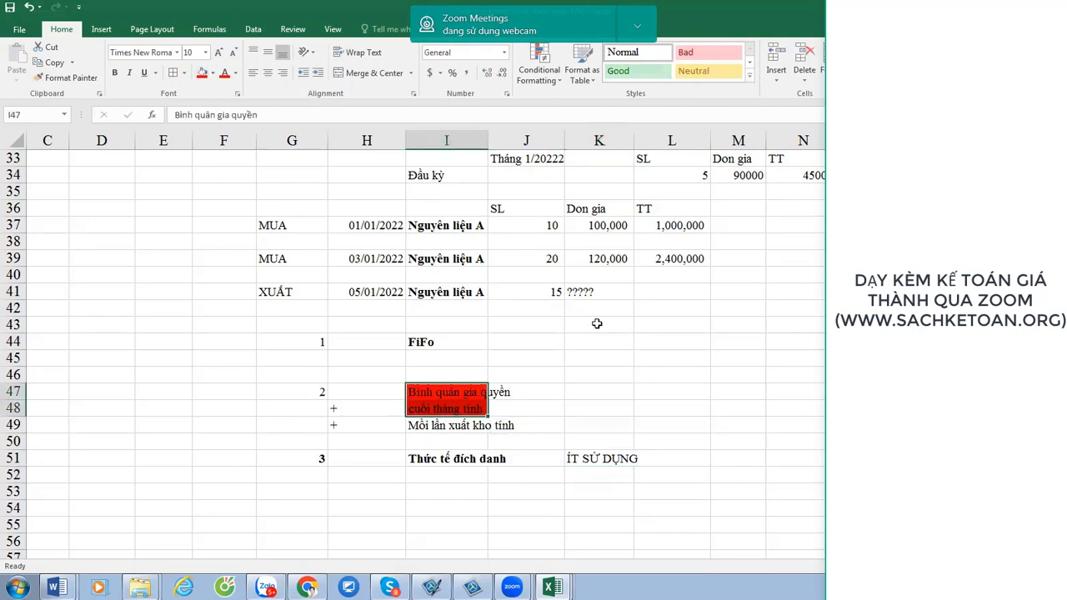
left_click(594, 324)
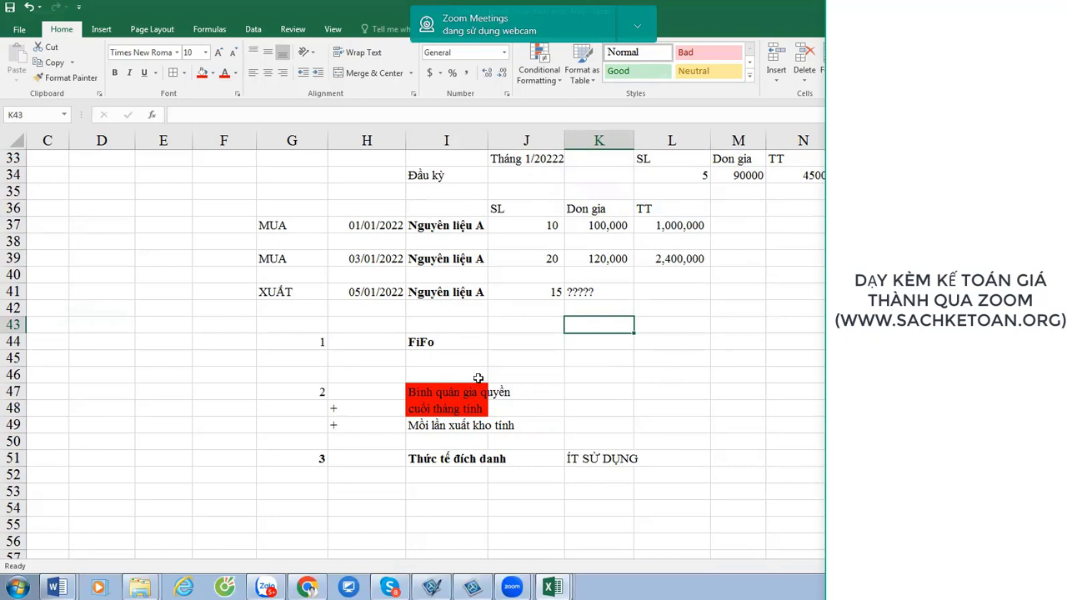
Enter the explanation NHẬP TRUOC XUẤT TRƯỚC in J44 beside the FiFo method.
left_click(425, 342)
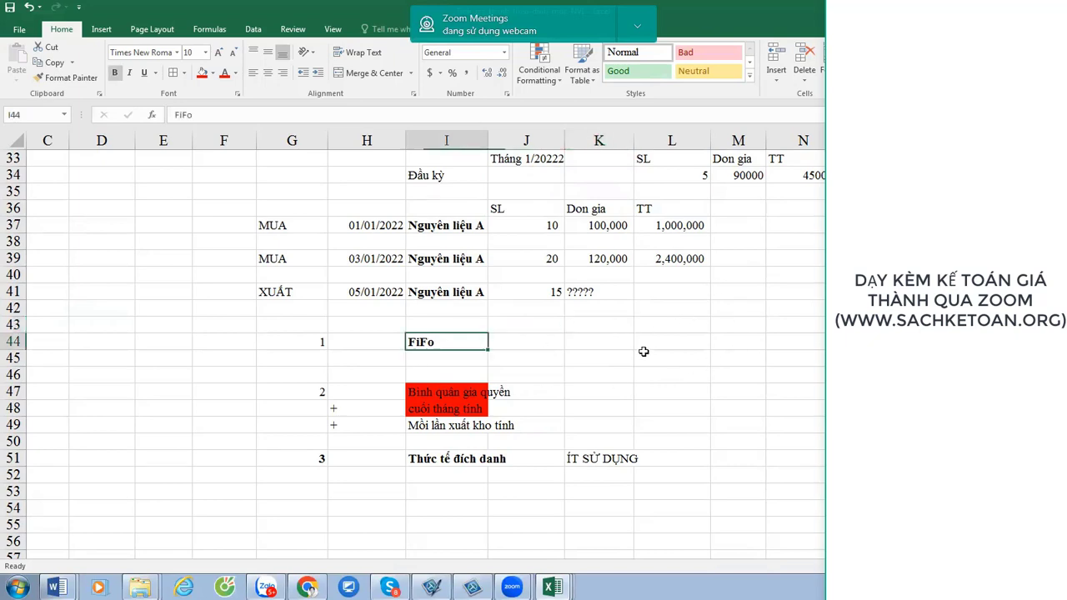
left_click(515, 337)
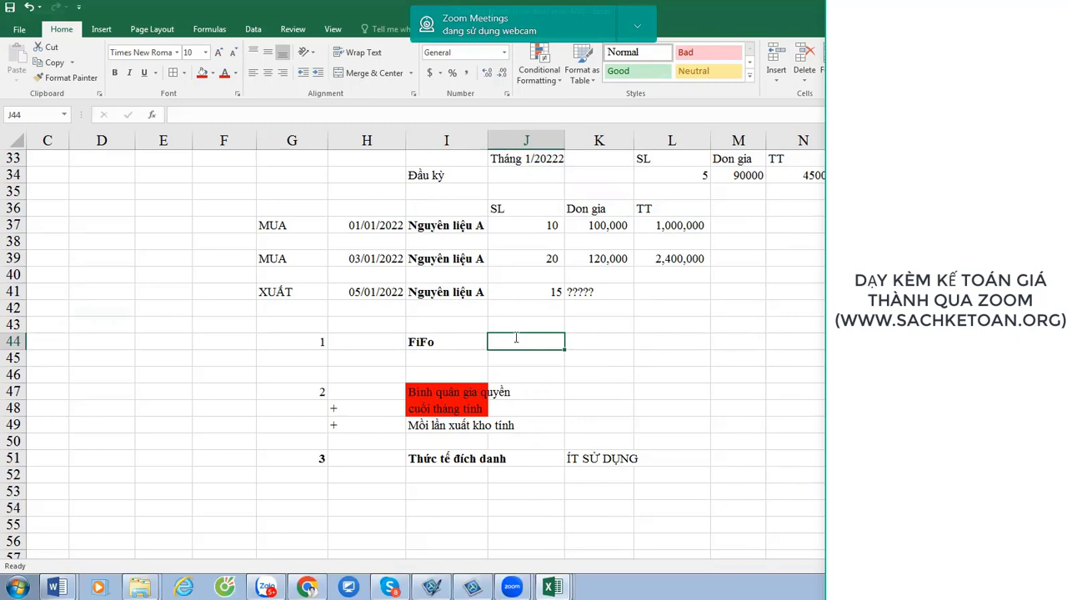
type("NHẬP TRUOWC")
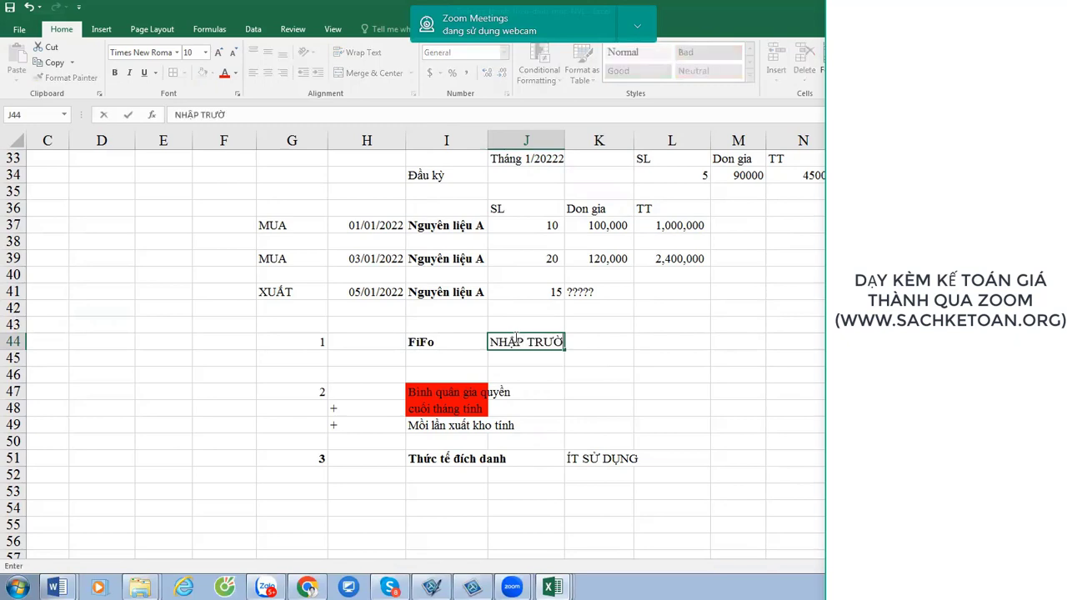
key("BackSpace")
key("BackSpace")
key("BackSpace")
type("C XUẤT TR")
type("ƯỚC")
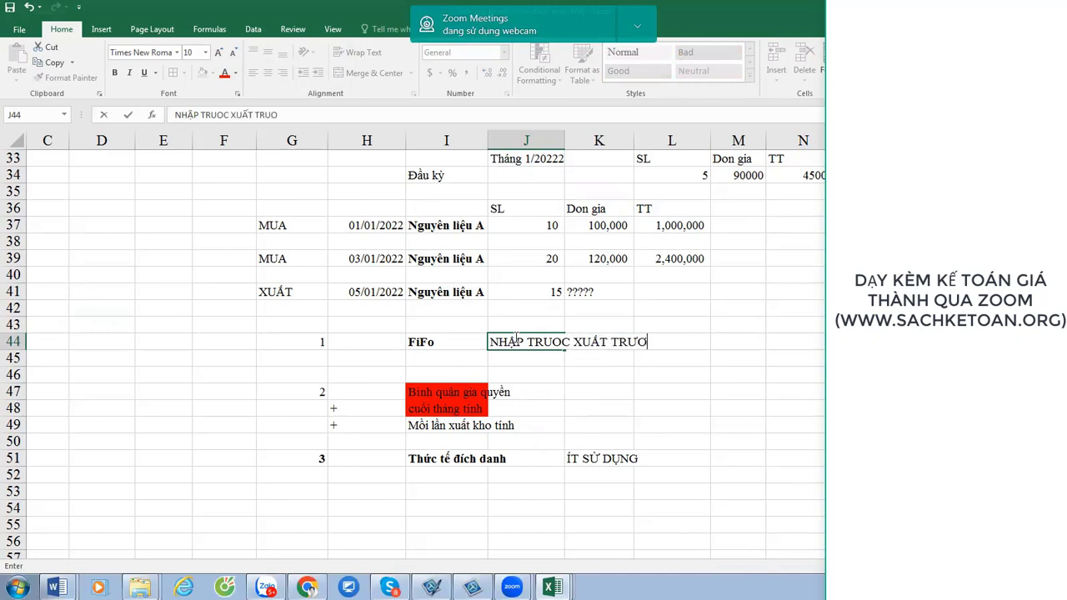
key("Return")
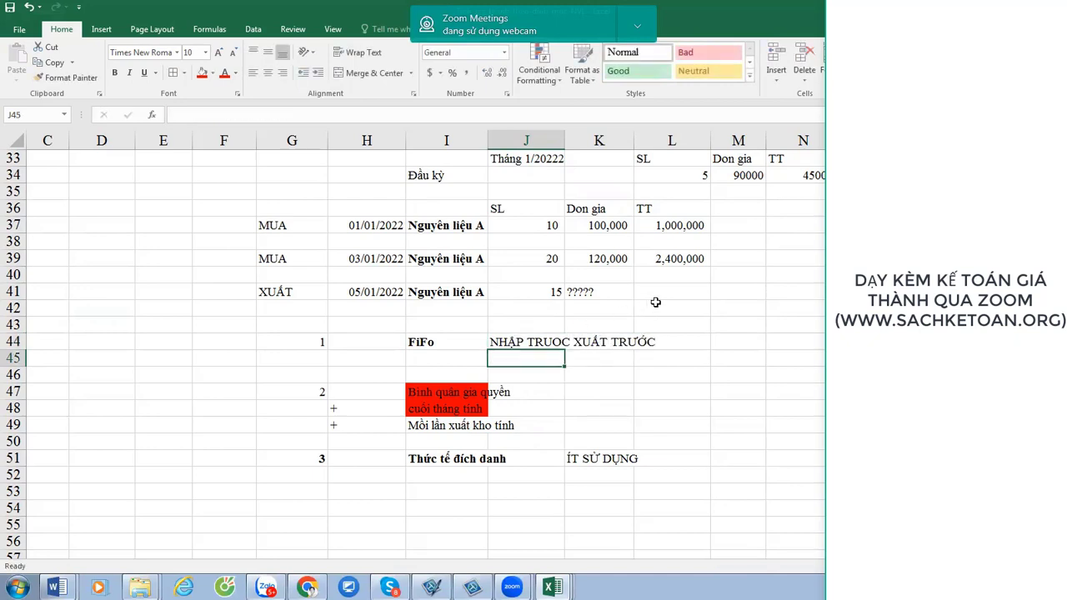
Insert two blank rows at row 42, directly below the XUẤT line.
scroll(674, 357, "up", 1)
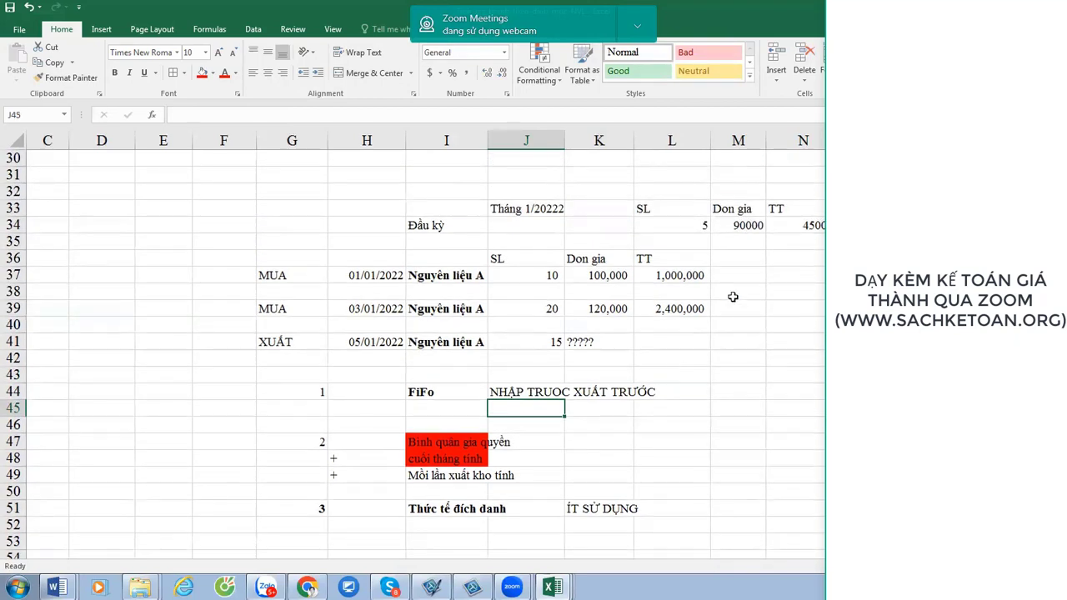
left_click(581, 358)
key("shift+space")
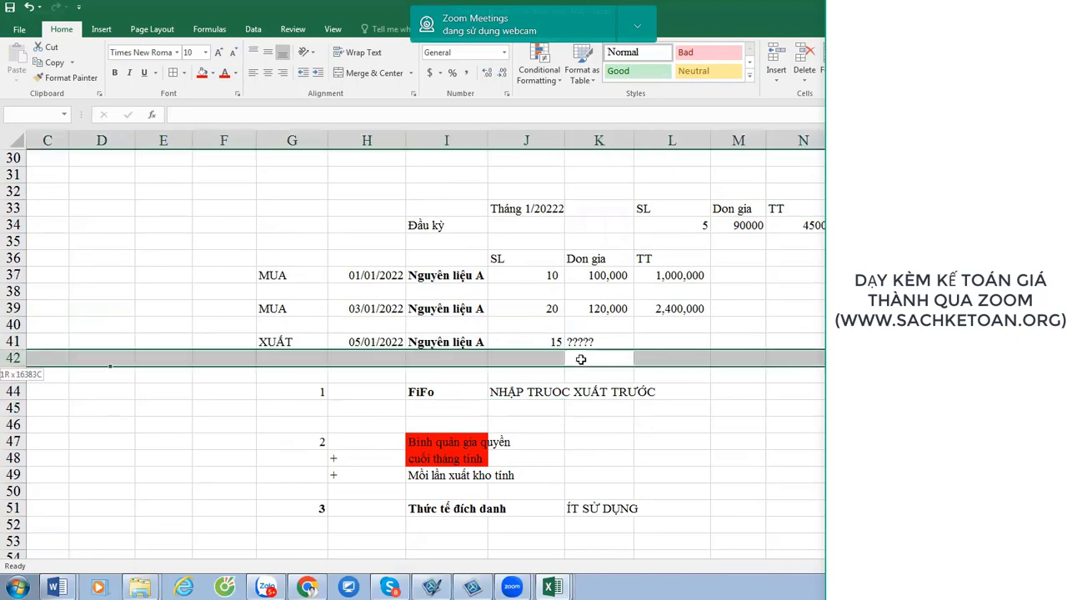
key("shift+Down")
key("ctrl+shift+plus")
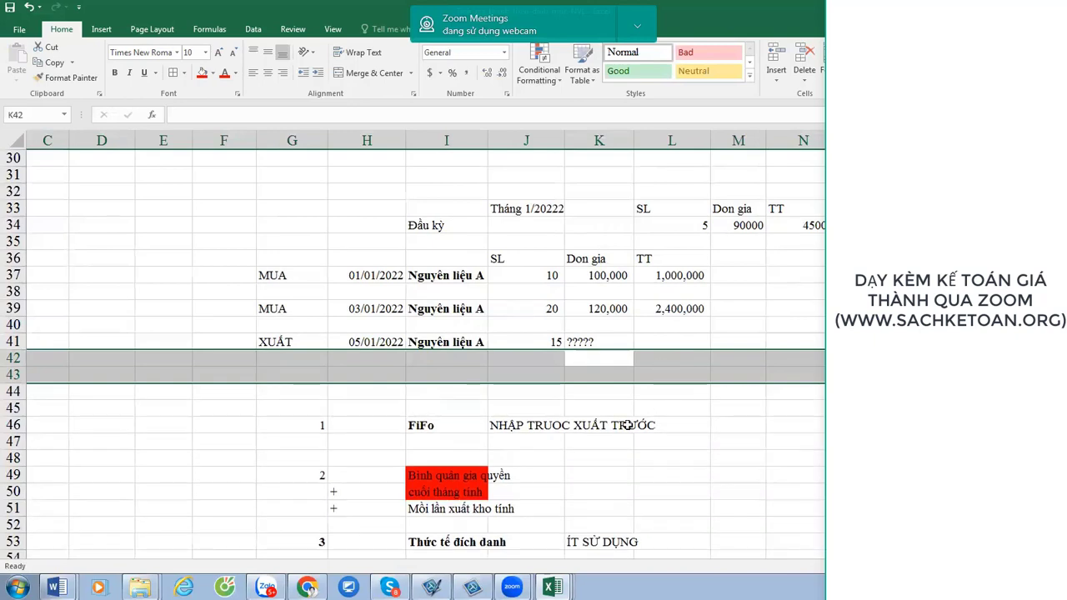
Change the font colour of the issued quantity in J41 to red.
left_click(547, 342)
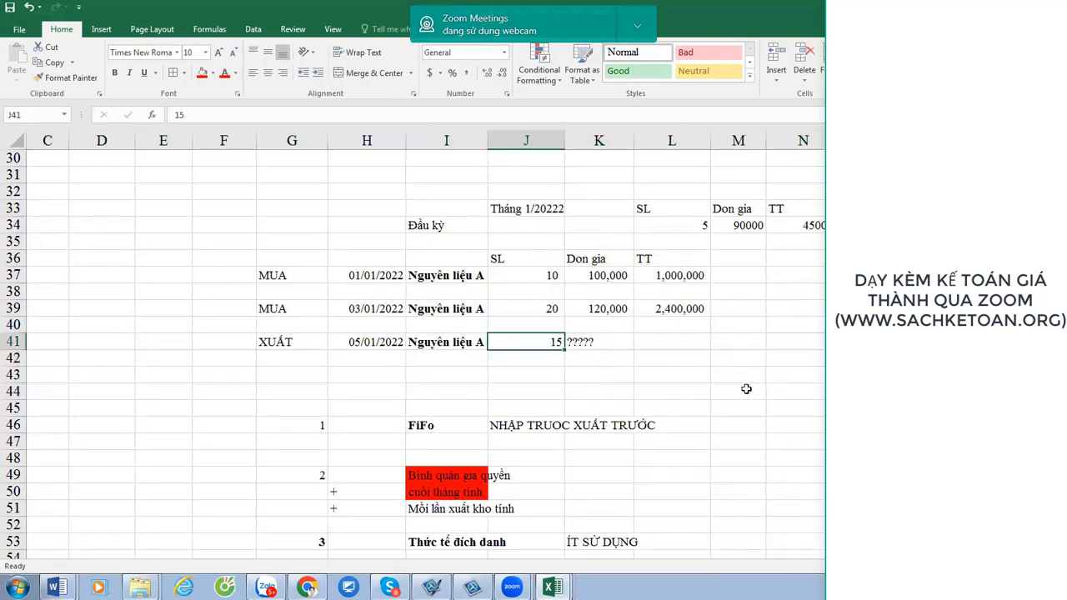
key("alt+h")
key("f")
key("c")
key("Return")
left_click(432, 426)
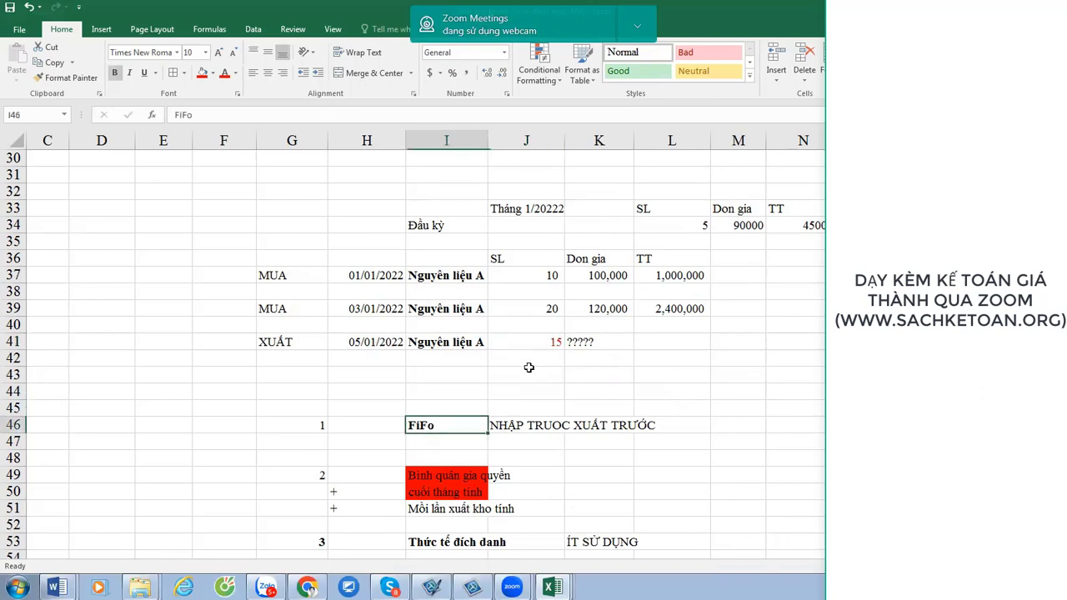
Bold the issue date in H41 on the XUẤT line.
left_click(555, 341)
left_click(528, 428)
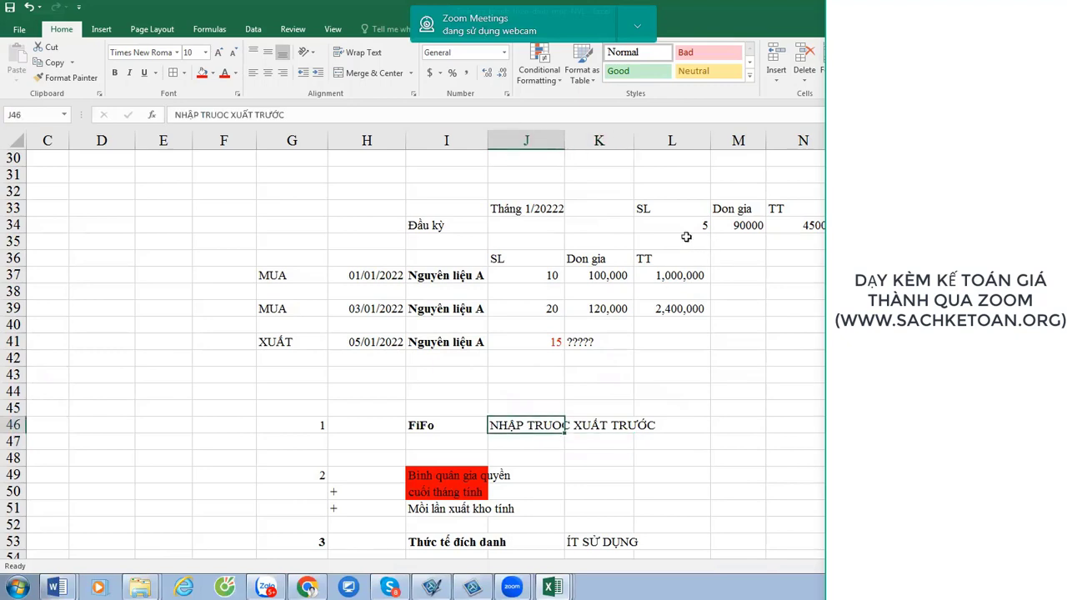
left_click(701, 224)
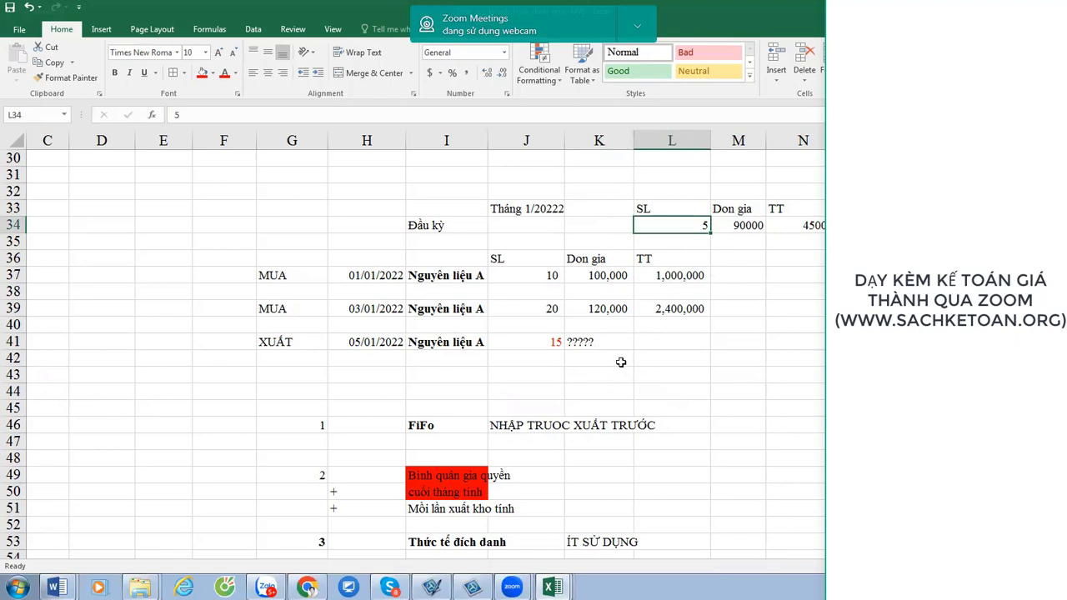
left_click(556, 343)
left_click(600, 357)
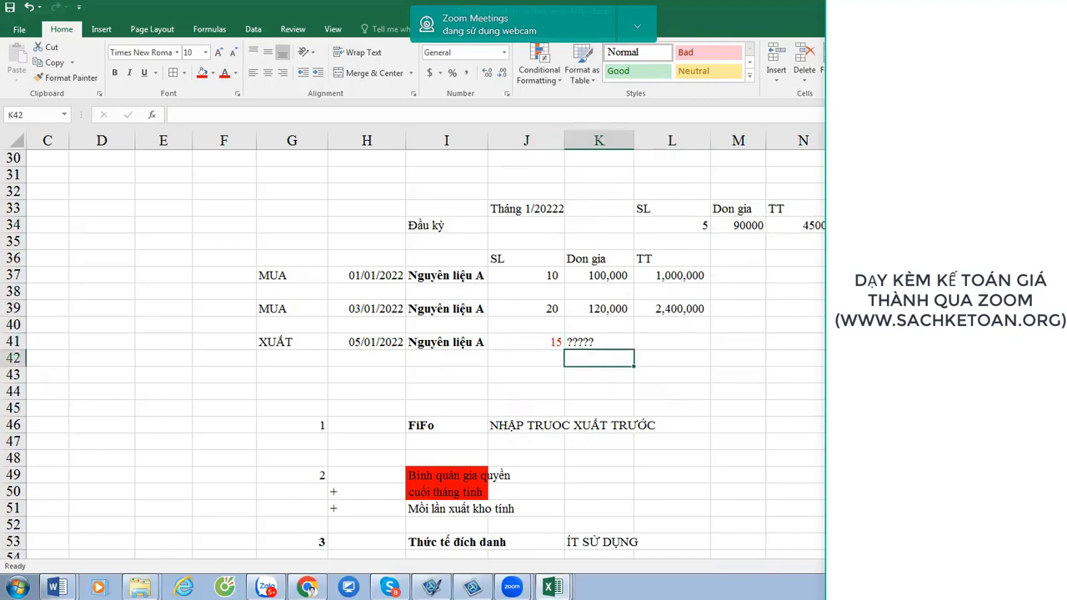
left_click(397, 345)
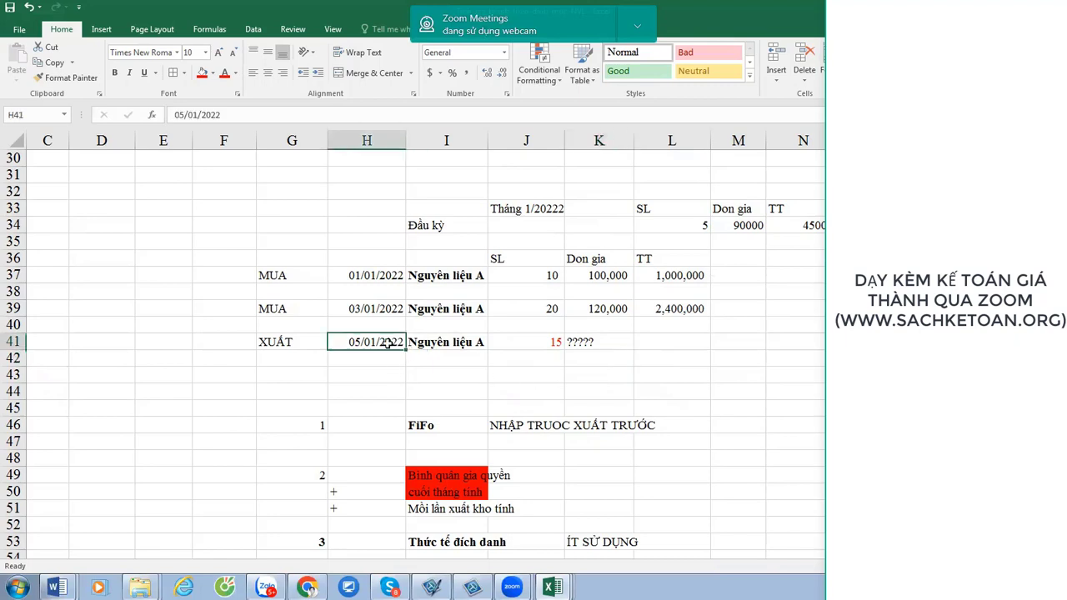
key("ctrl+b")
Enter 5 as the first FIFO issue quantity in K42 and link L42 to the opening unit price in M34.
left_click(617, 364)
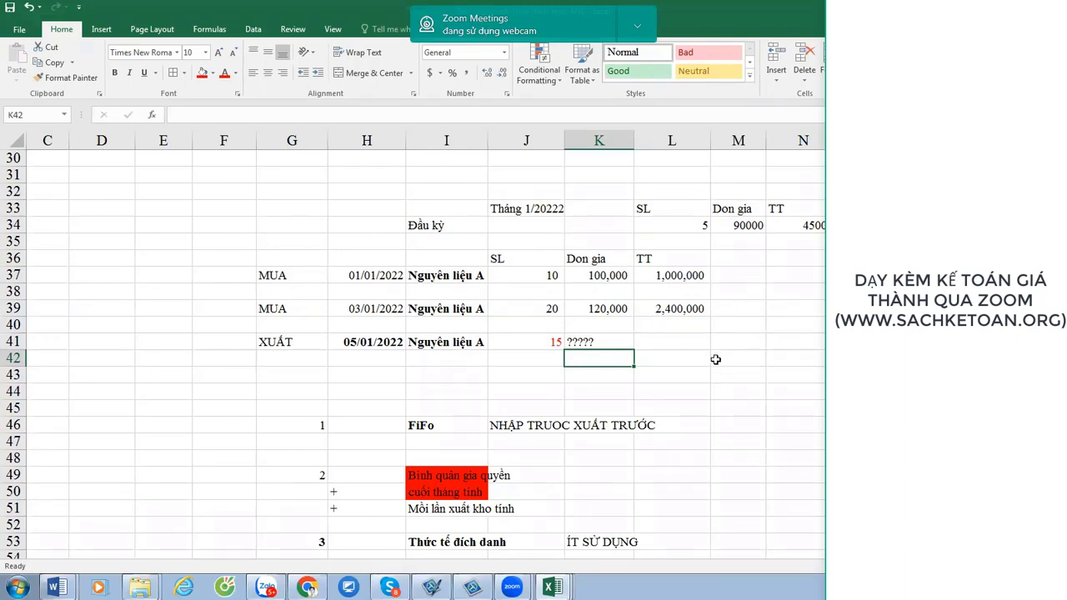
type("5")
left_click(685, 360)
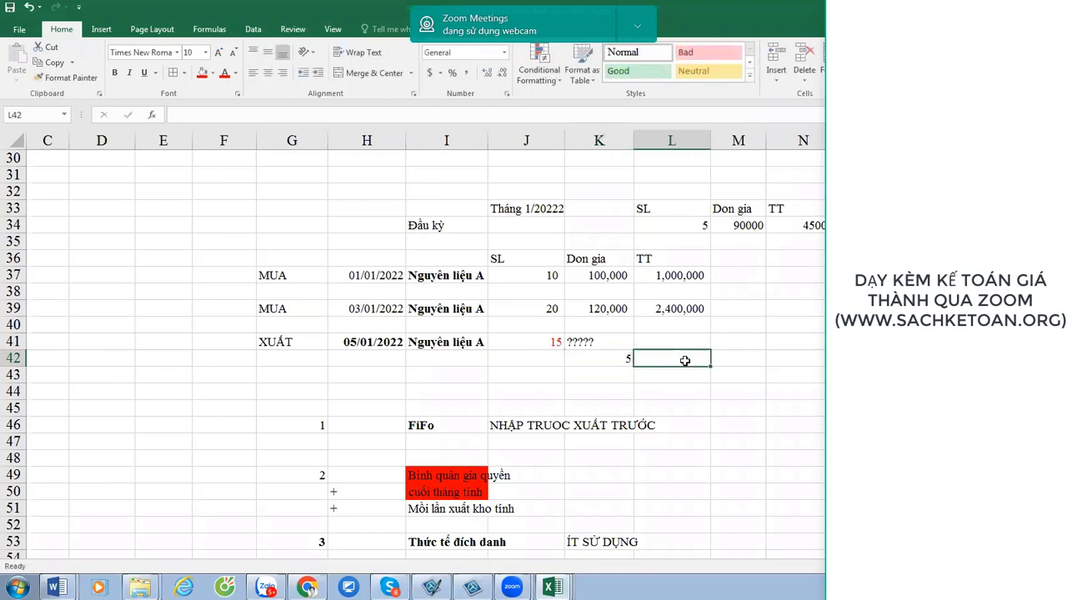
type("=")
left_click(739, 226)
key("Return")
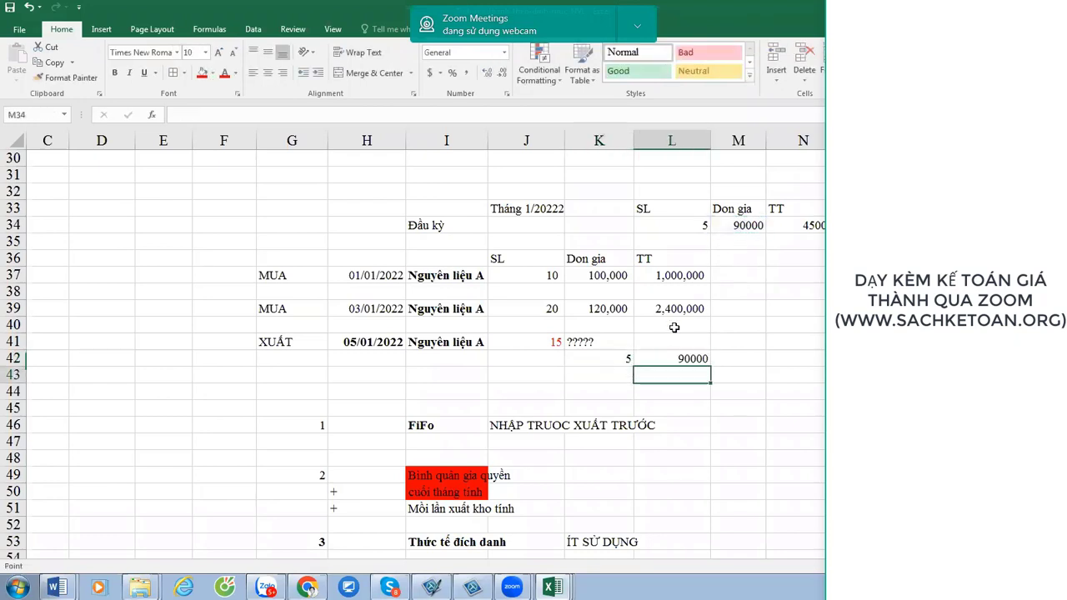
Enter 10 as the second FIFO issue quantity in K43 and link L43 to the first purchase's unit price in K37.
left_click(699, 225)
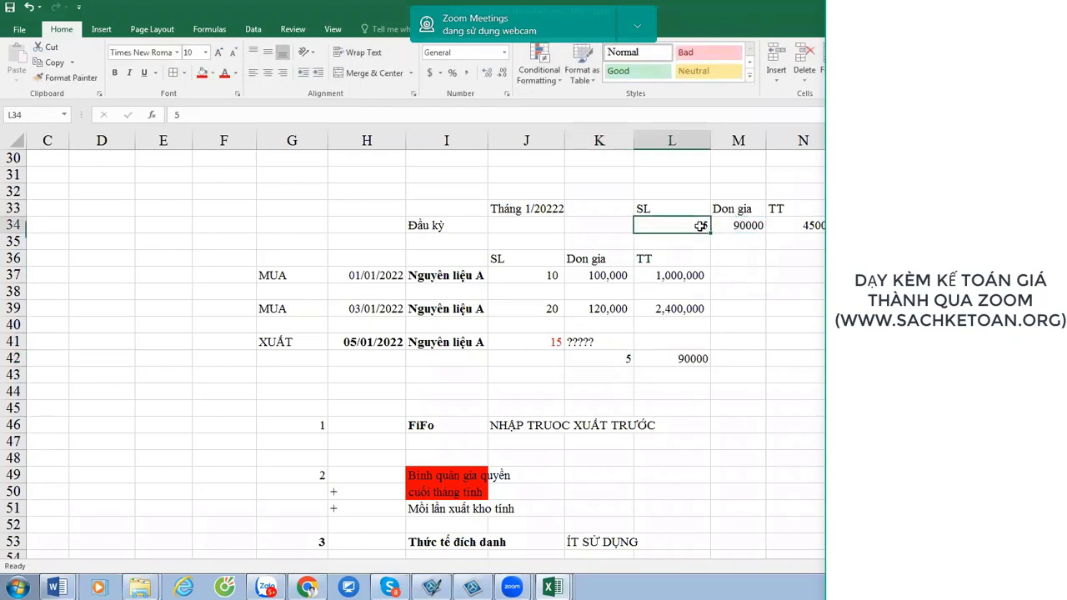
left_click(531, 276)
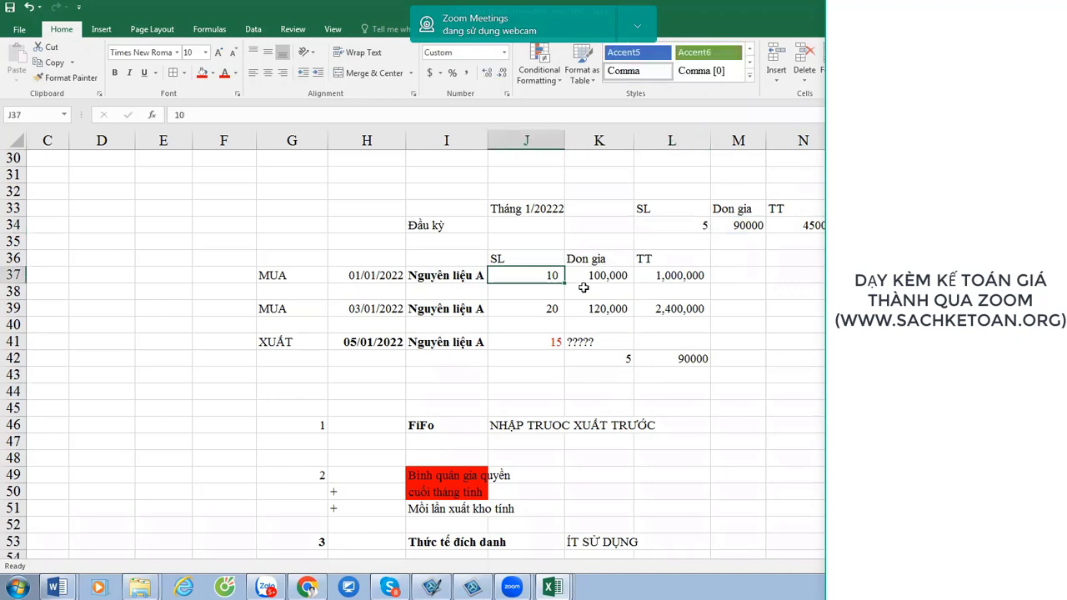
left_click(593, 377)
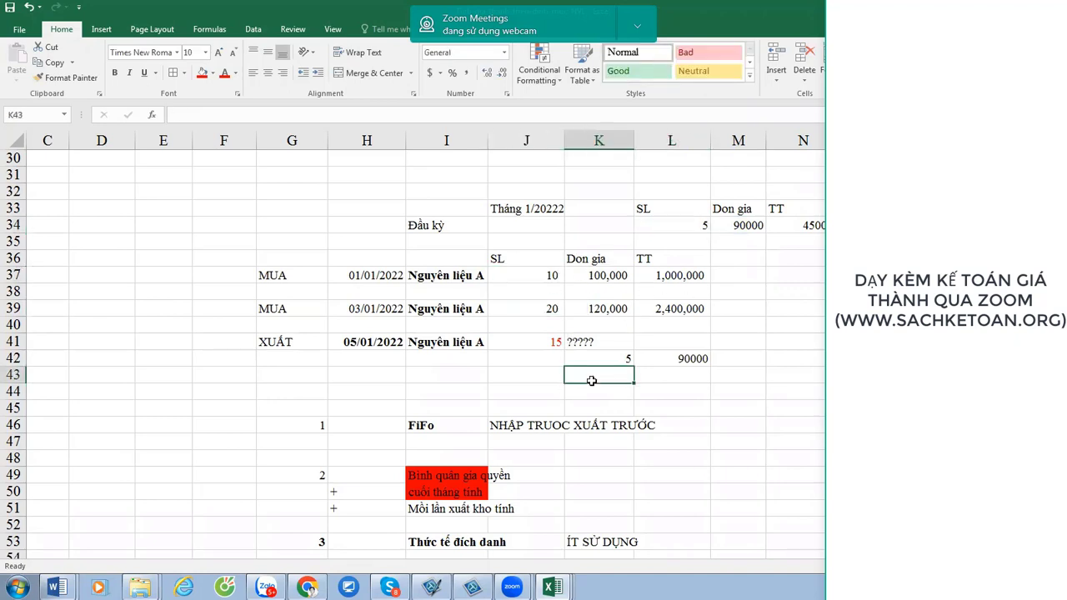
type("10")
left_click(674, 374)
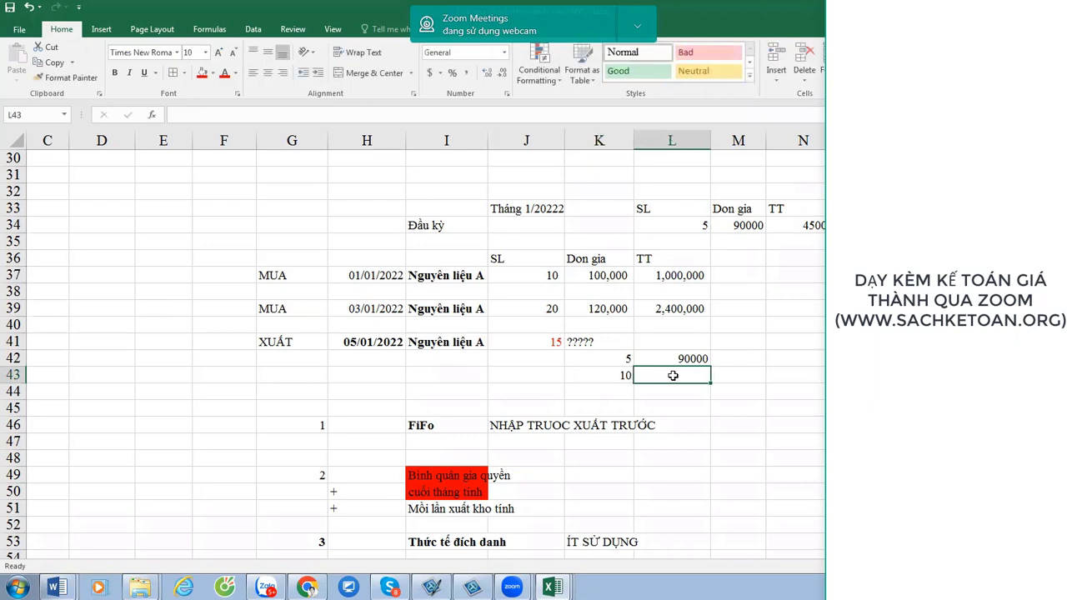
type("=")
left_click(600, 276)
key("Return")
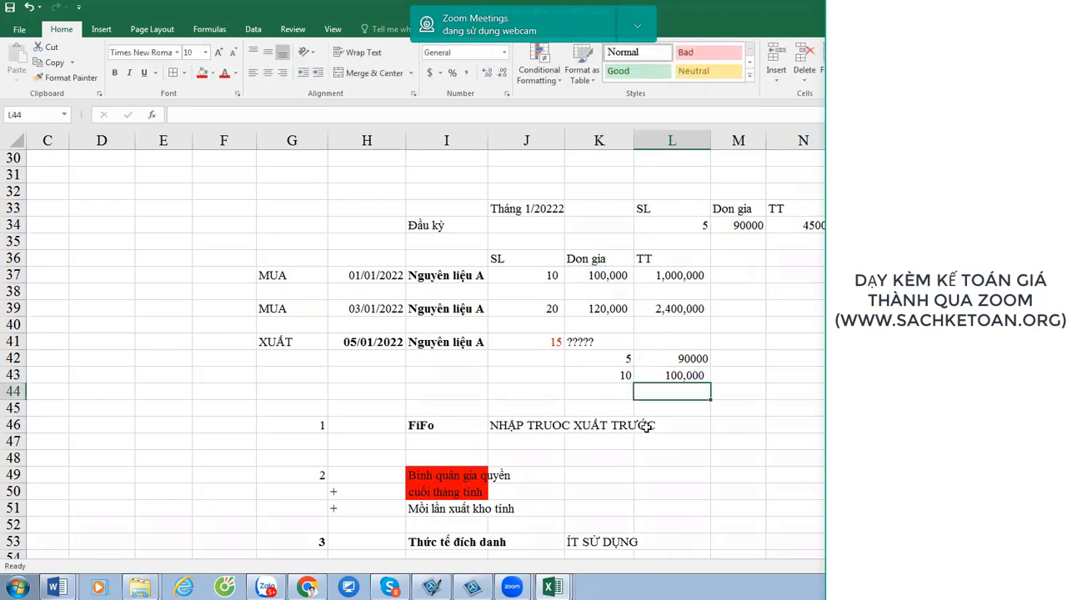
Bold the month heading Tháng 1/20222 in J33.
scroll(653, 395, "down", 2)
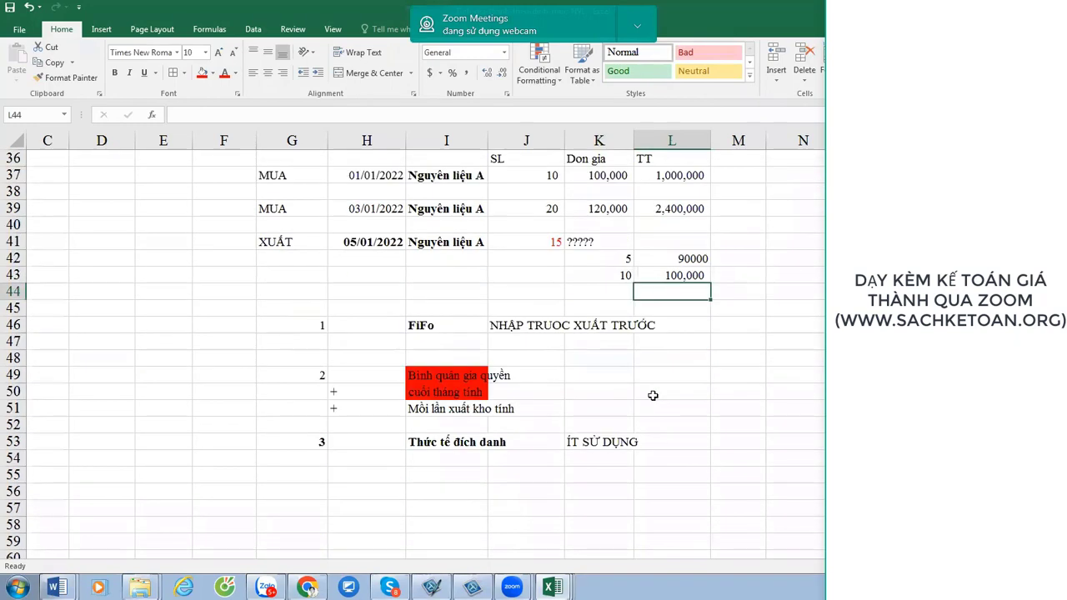
left_click(443, 377)
left_click(435, 394)
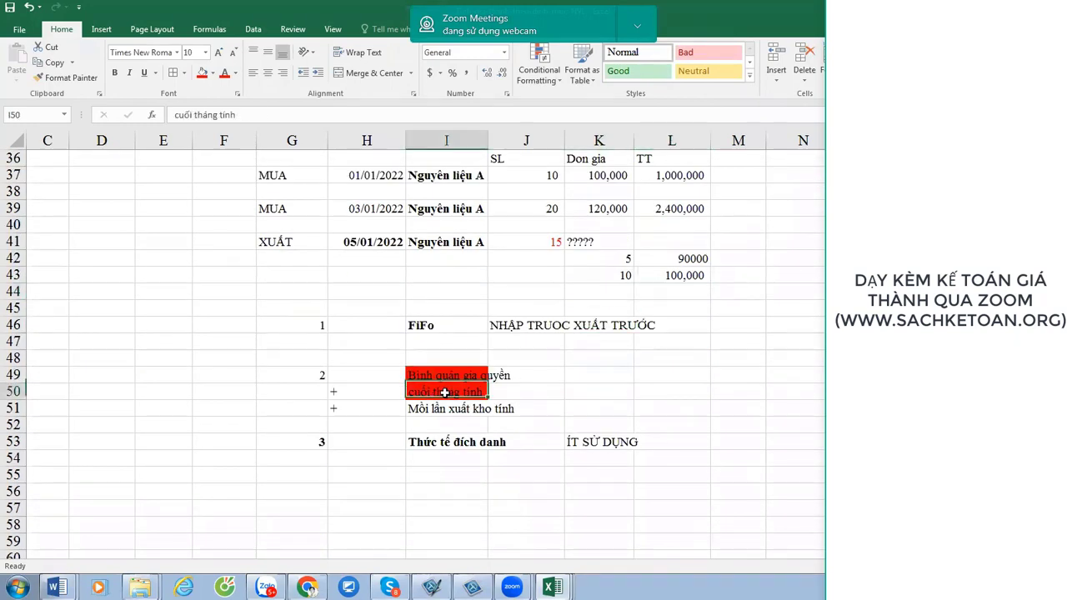
scroll(578, 377, "up", 1)
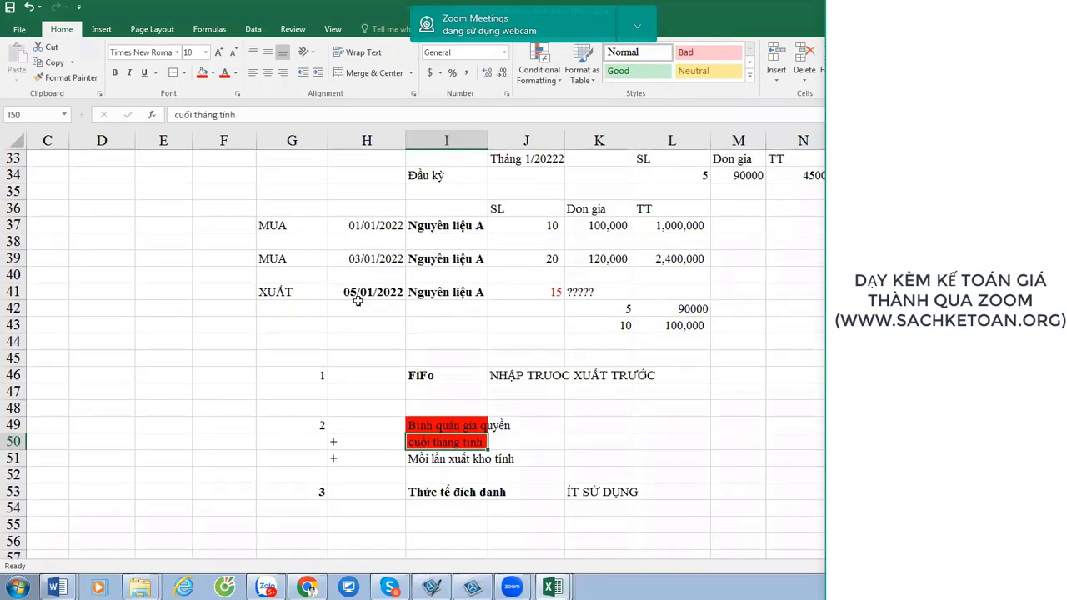
scroll(500, 233, "up", 2)
left_click(520, 259)
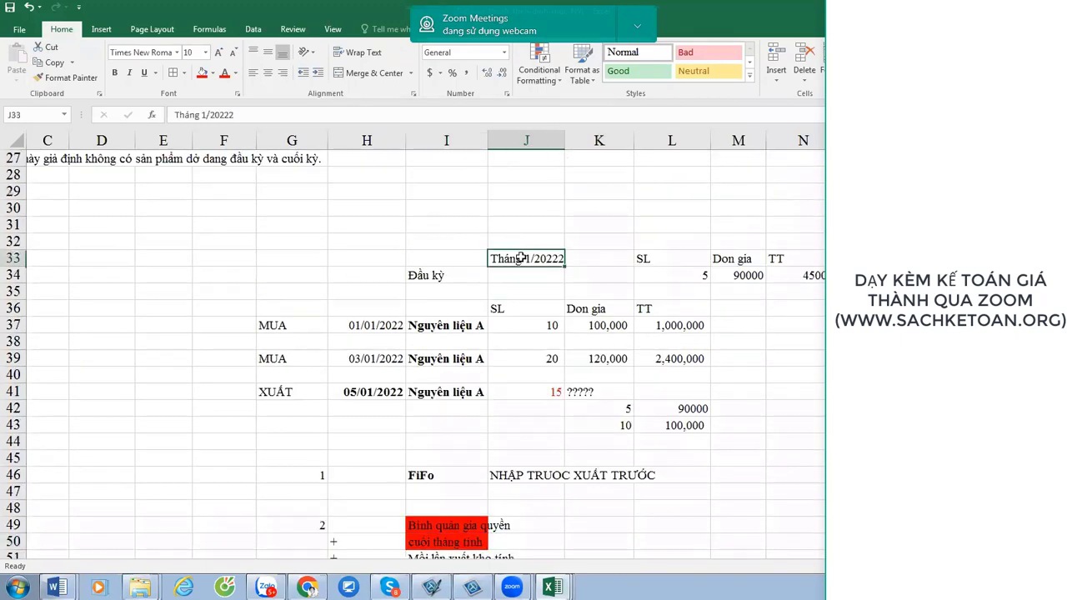
key("ctrl+b")
scroll(481, 346, "down", 2)
Enter the month-end date 31/1/2022 in H44 below the issue line.
left_click(368, 292)
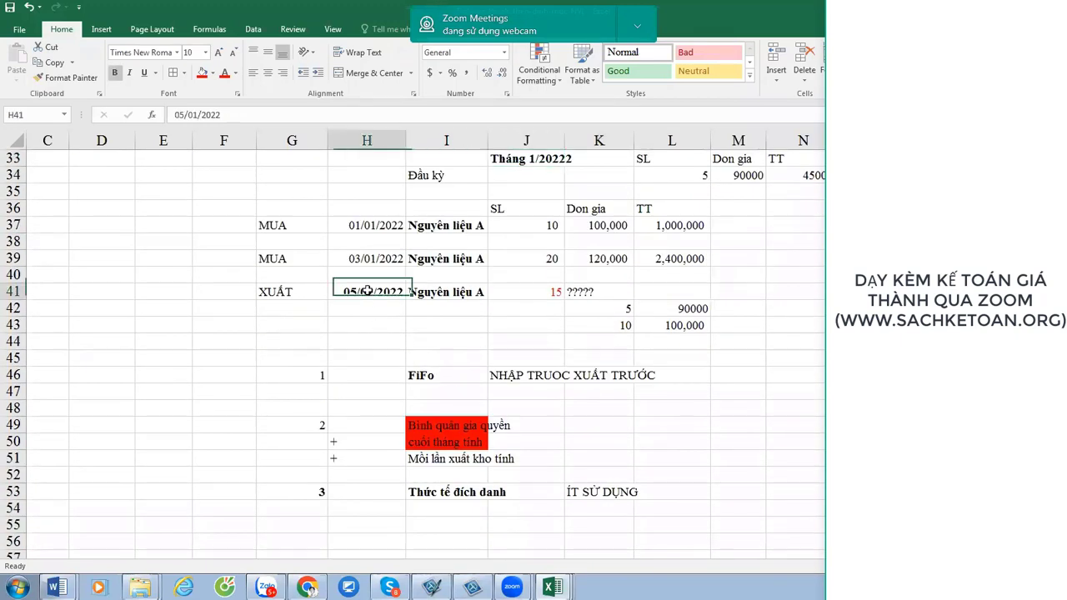
left_click(465, 292)
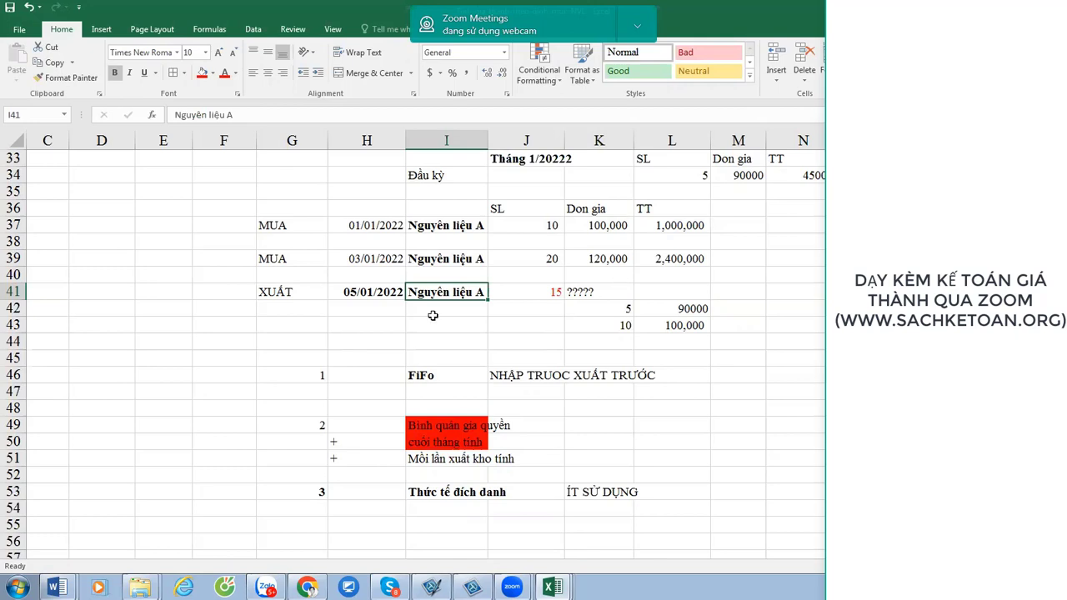
left_click(391, 343)
type("31")
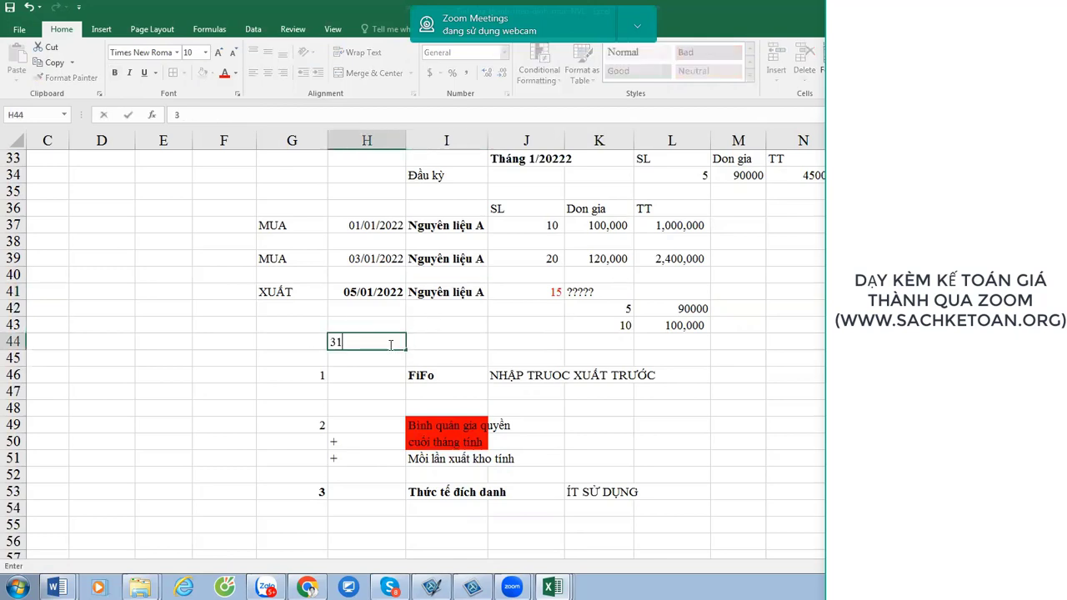
type("/1/2022")
key("Return")
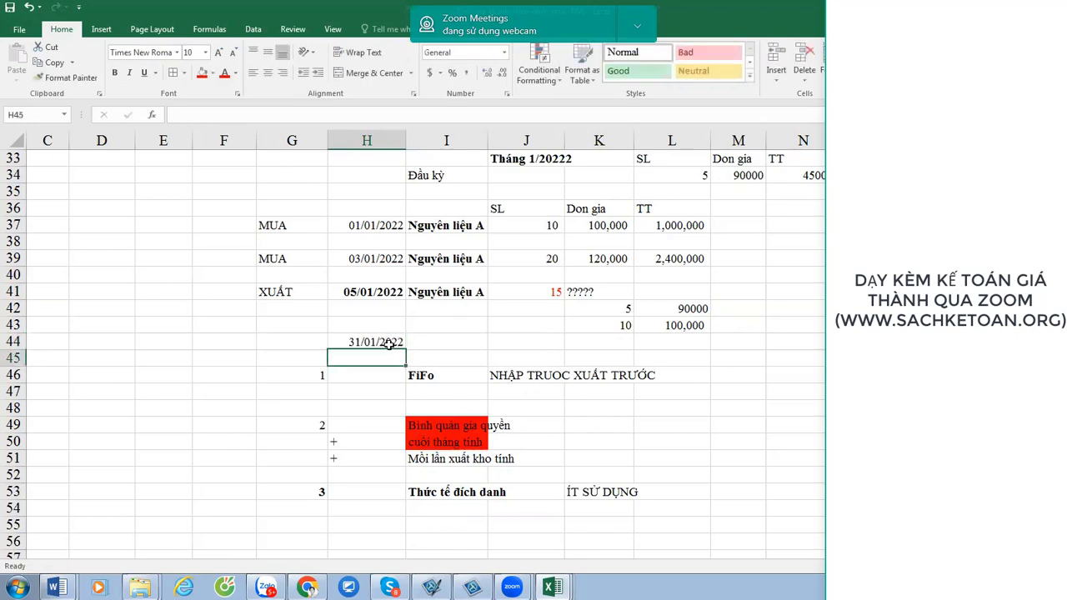
Bold the month-end date in H44, the weighted average heading in I49 and the month-end calculation line in I50.
left_click(390, 344)
key("ctrl+b")
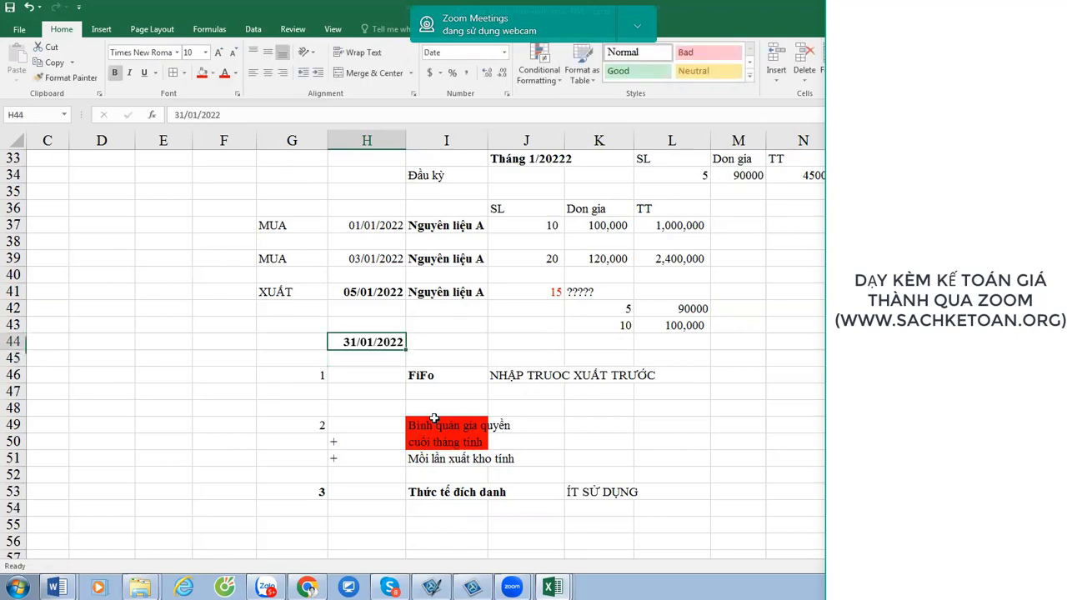
left_click(442, 422)
key("ctrl+b")
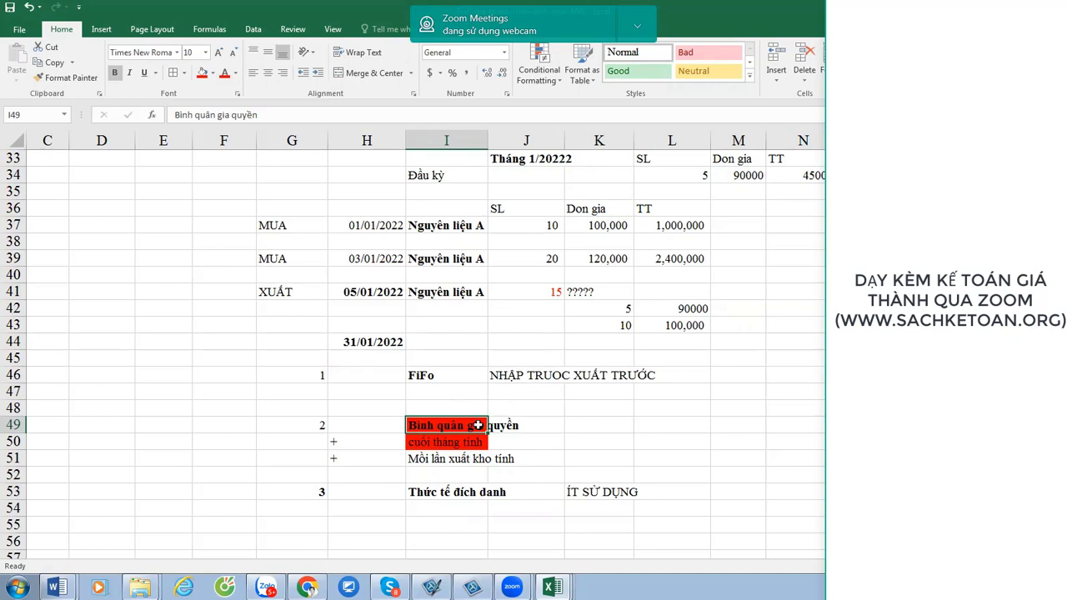
left_click(386, 342)
left_click(455, 428)
left_click(380, 342)
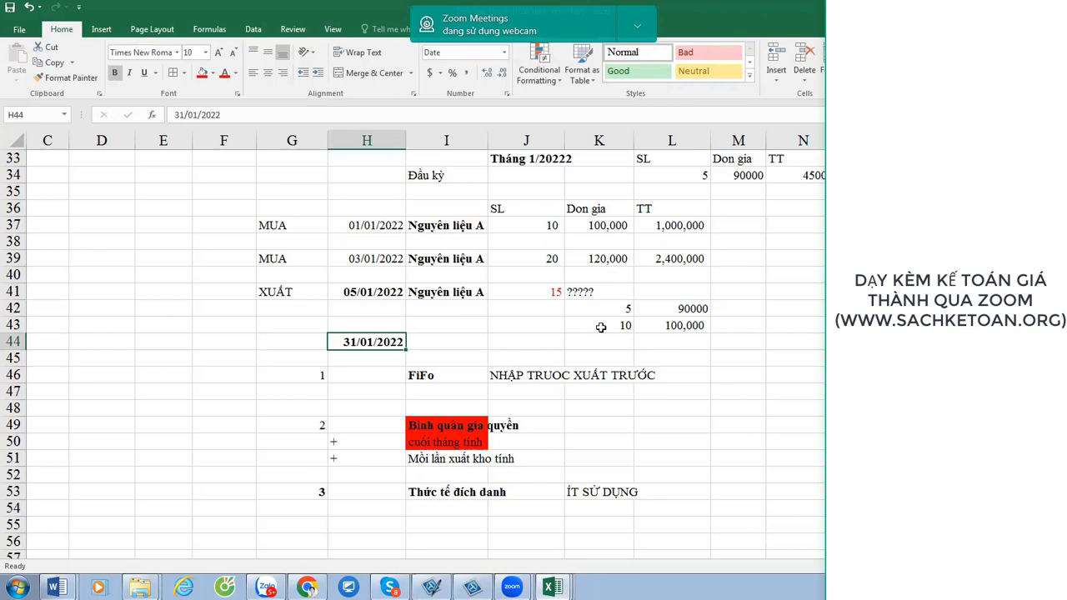
left_click(445, 442)
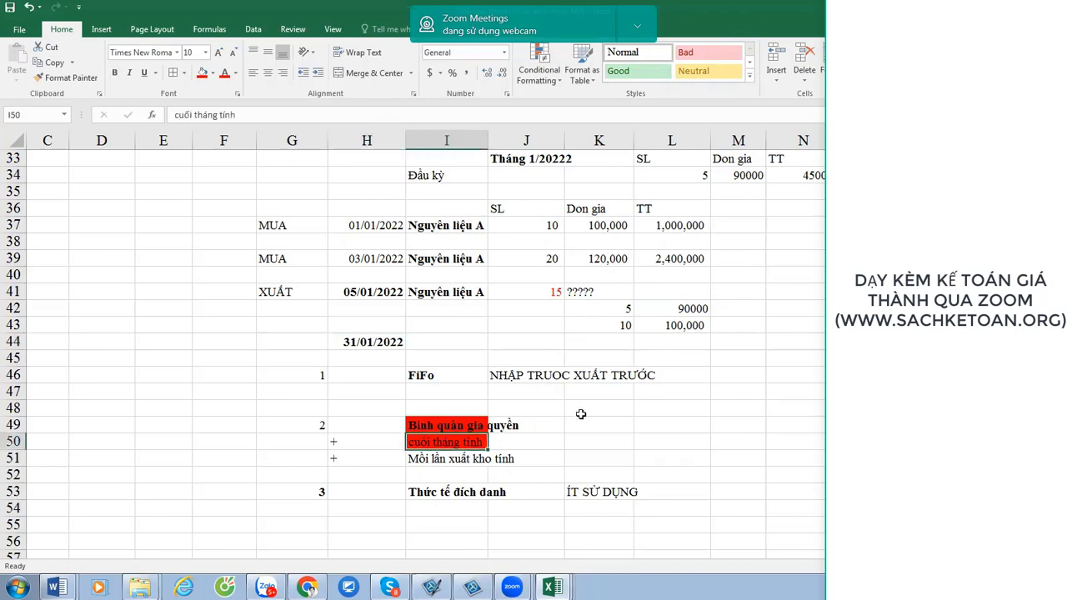
Write the weighted average formula's numerator as text in K50: =(Trị giá Tồn đầu kỳ của mặt hàng đó+Trị giá nhập trong kỳ của mặt hàng đó).
left_click(613, 443)
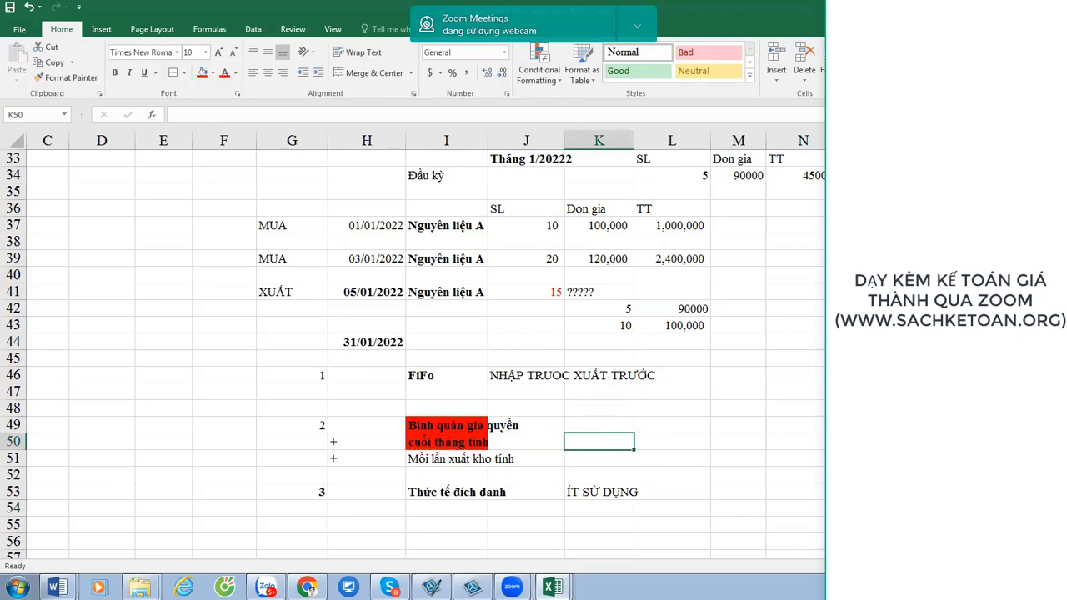
type("'(")
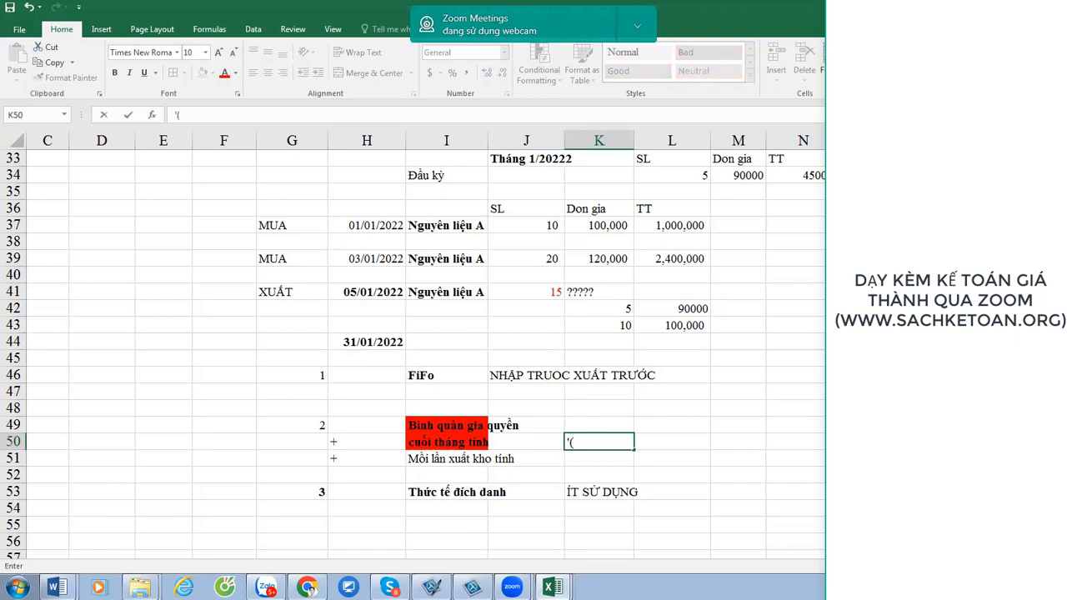
key("BackSpace")
type("'=(Trị giá Tồn đầu kỳ của")
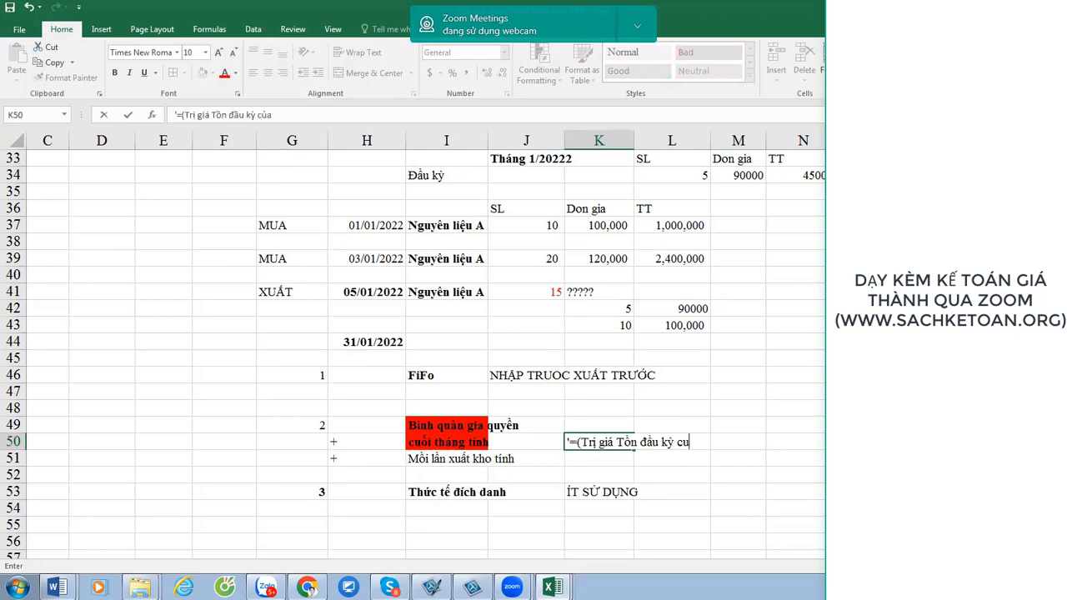
type(" mặt hàng đ")
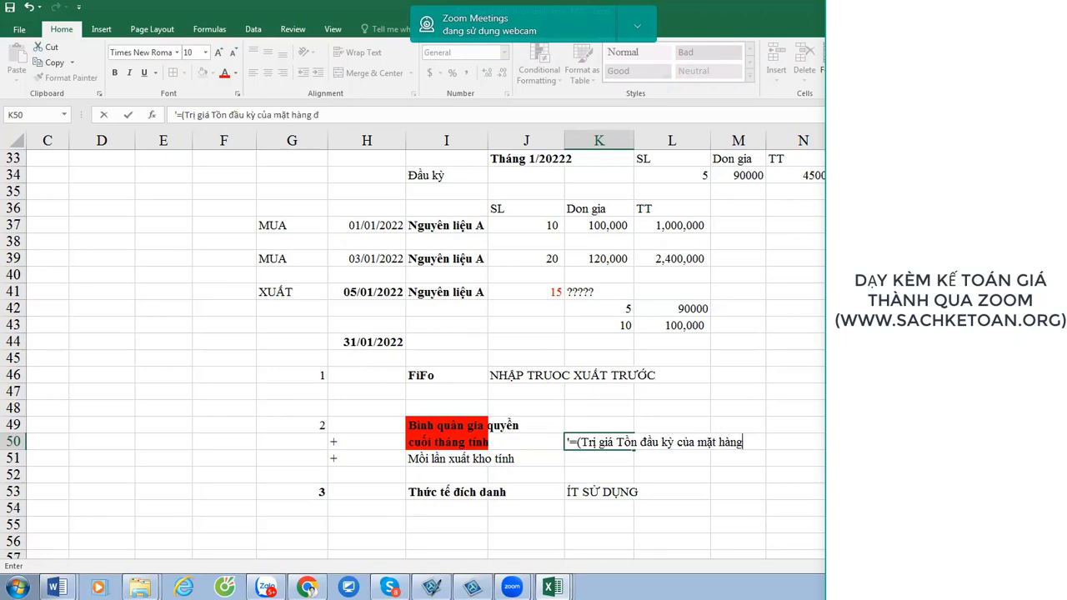
type("ó+Trị giá n")
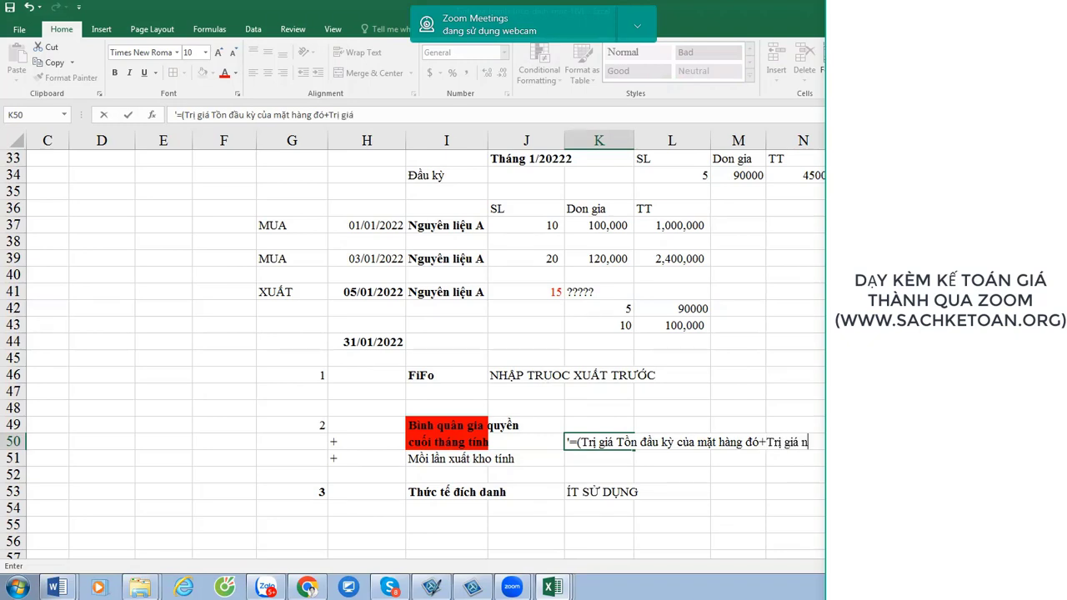
type("hập trong kỳ của maặt hàng đó)")
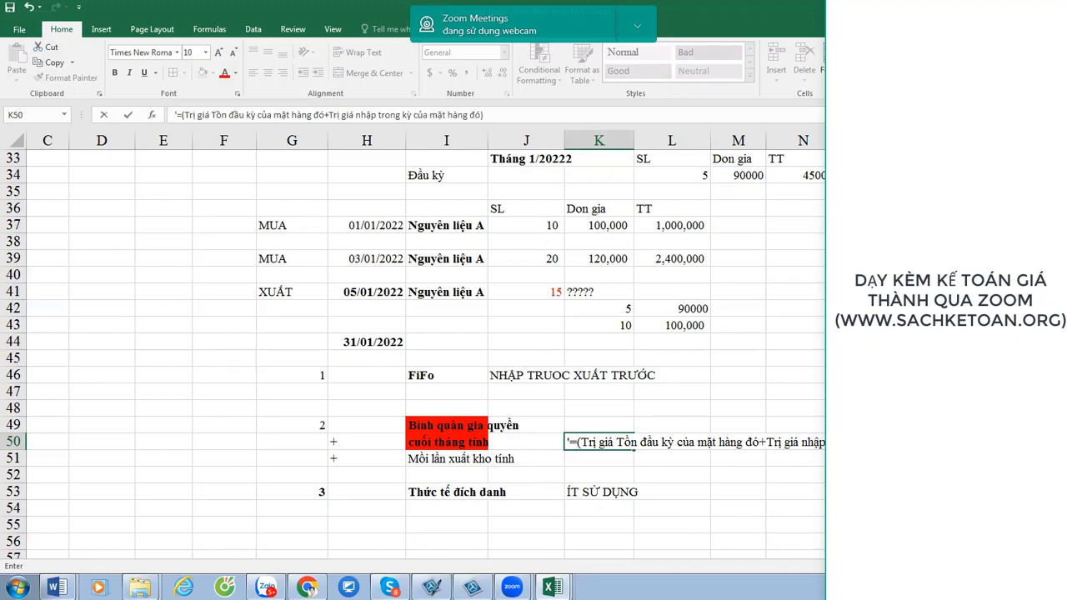
Complete the formula text in K50 with the divisor /(SL tồn đầu của mặt hàng đó+SL nhập trong kỳ của mặt hàng đó).
type("/(SL")
type(" tồn đ")
type("ầu của mặt hàng ")
type("đó+")
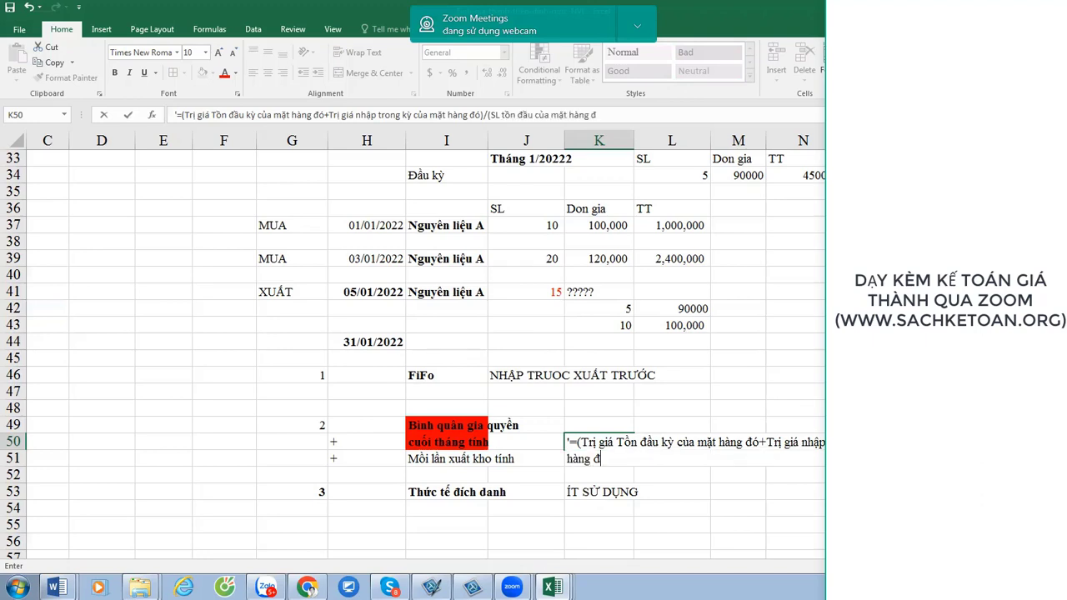
type("SL nhập trong kỳ cua")
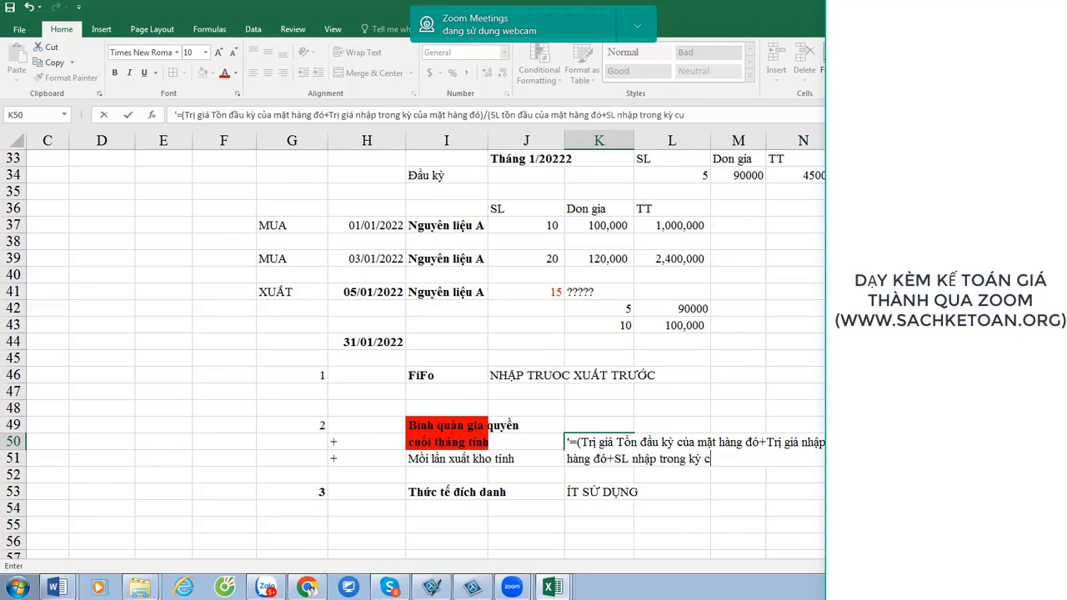
type("a")
key("BackSpace")
key("BackSpace")
key("BackSpace")
key("BackSpace")
key("BackSpace")
key("BackSpace")
type("t hàng d")
type("đó)")
key("Return")
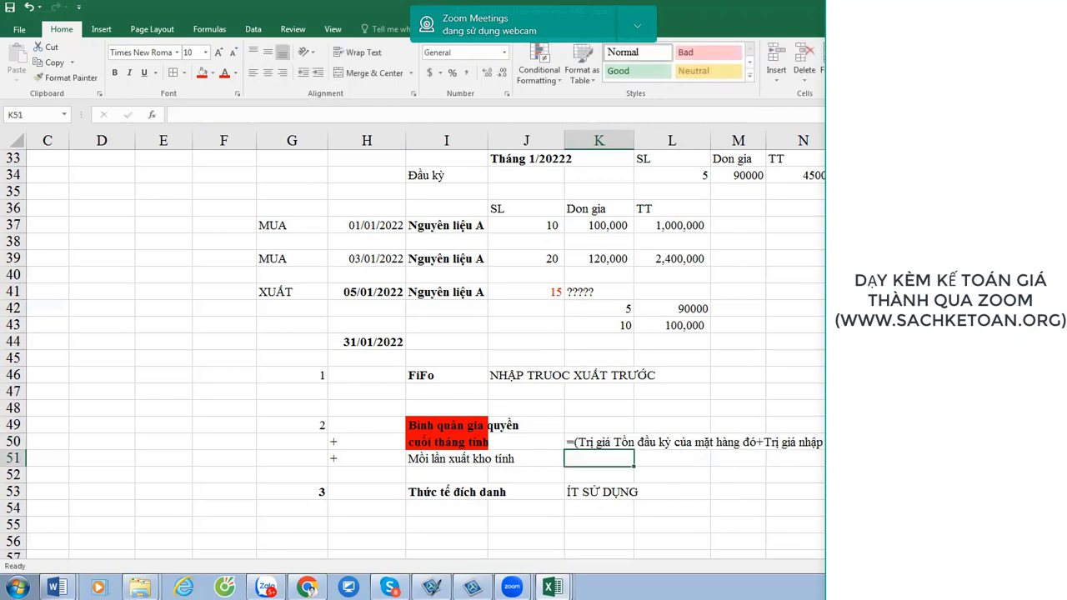
Wrap and merge the cells from K50 across the average-price formula text, and heighten row 50 to show it in full.
left_click_drag(599, 442, 823, 442)
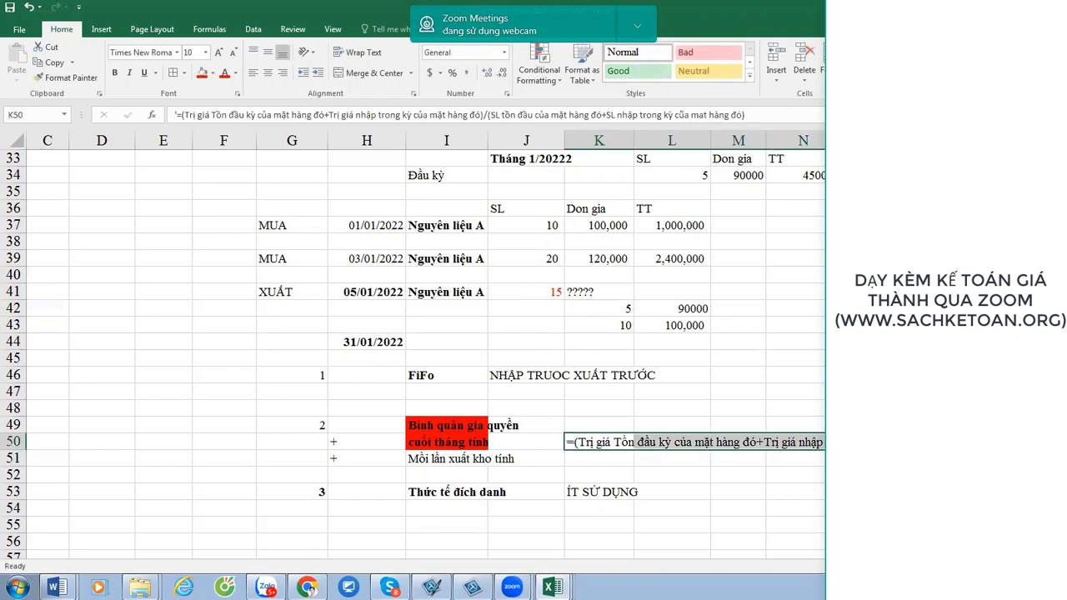
right_click(821, 450)
left_click(816, 386)
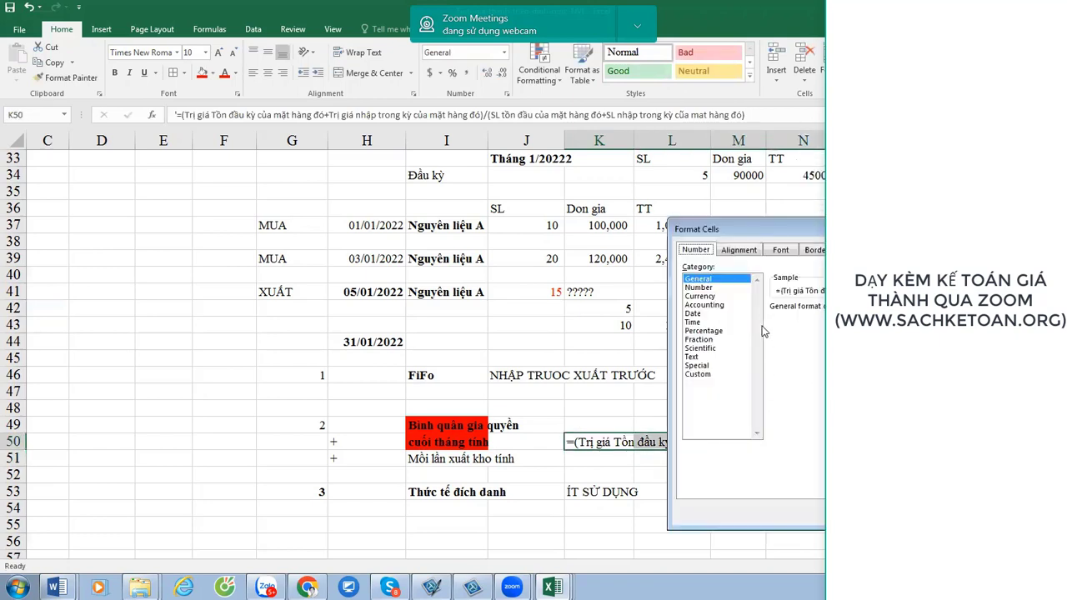
left_click(740, 250)
left_click(713, 365)
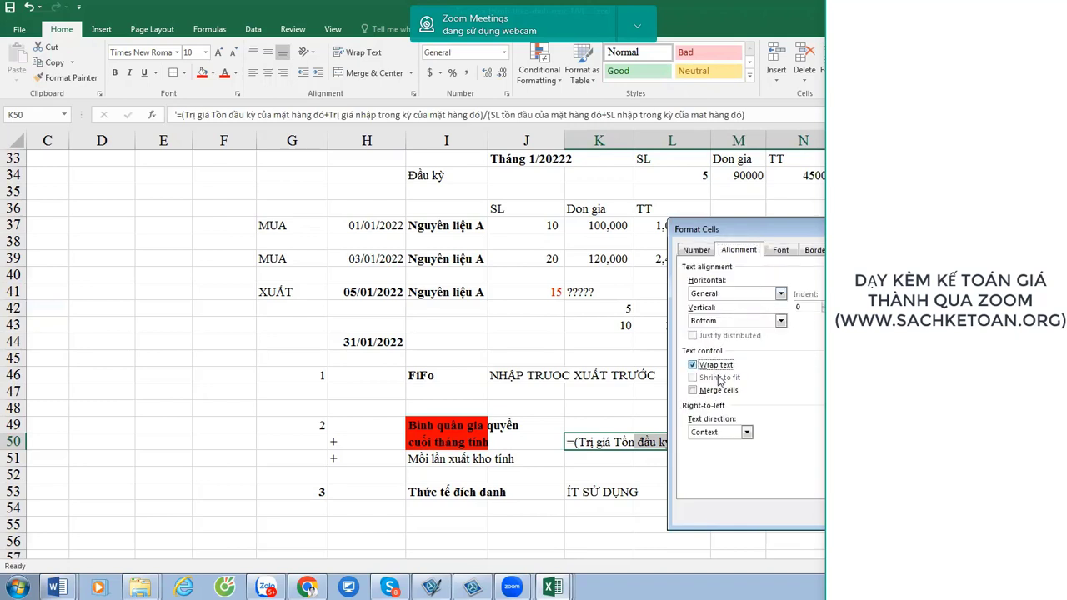
left_click(719, 390)
key("Return")
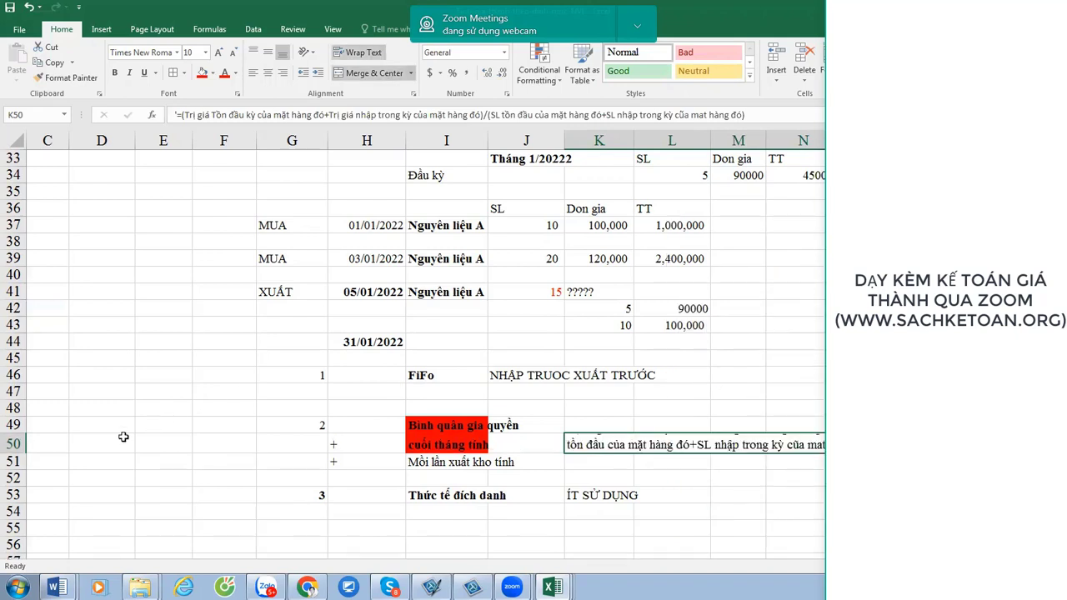
left_click_drag(12, 452, 6, 495)
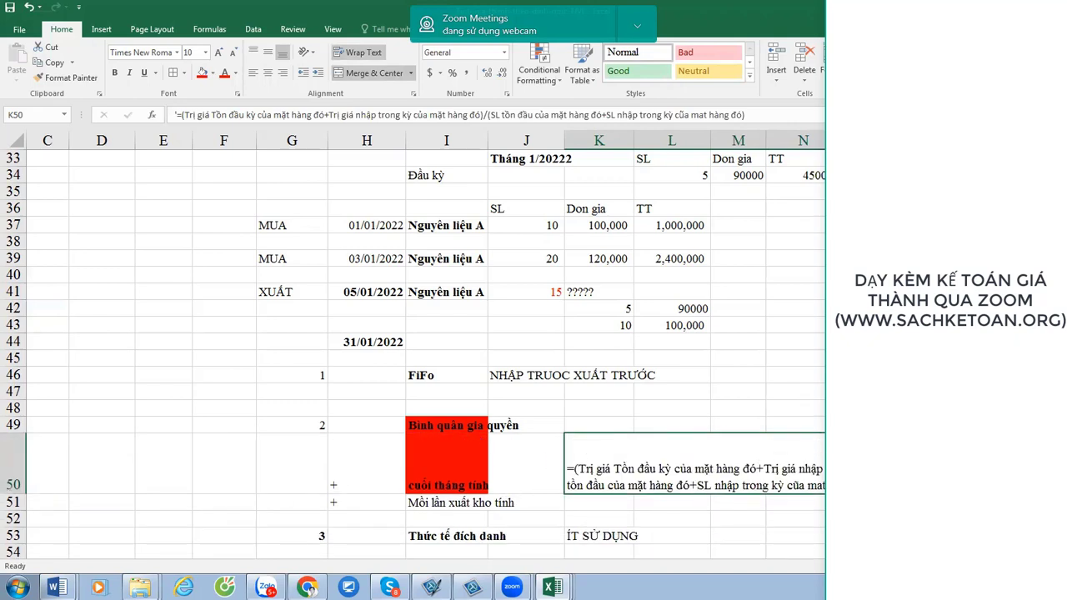
Start a formula in Q50 with the total value (N34+L37+L39) as the numerator, followed by a division sign.
key("Right")
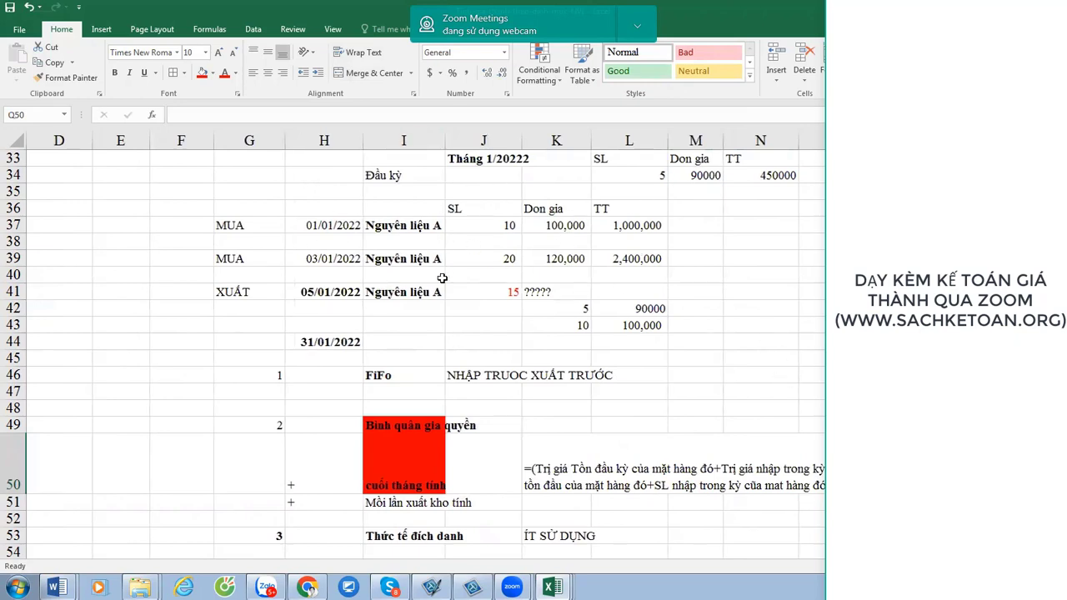
type("=")
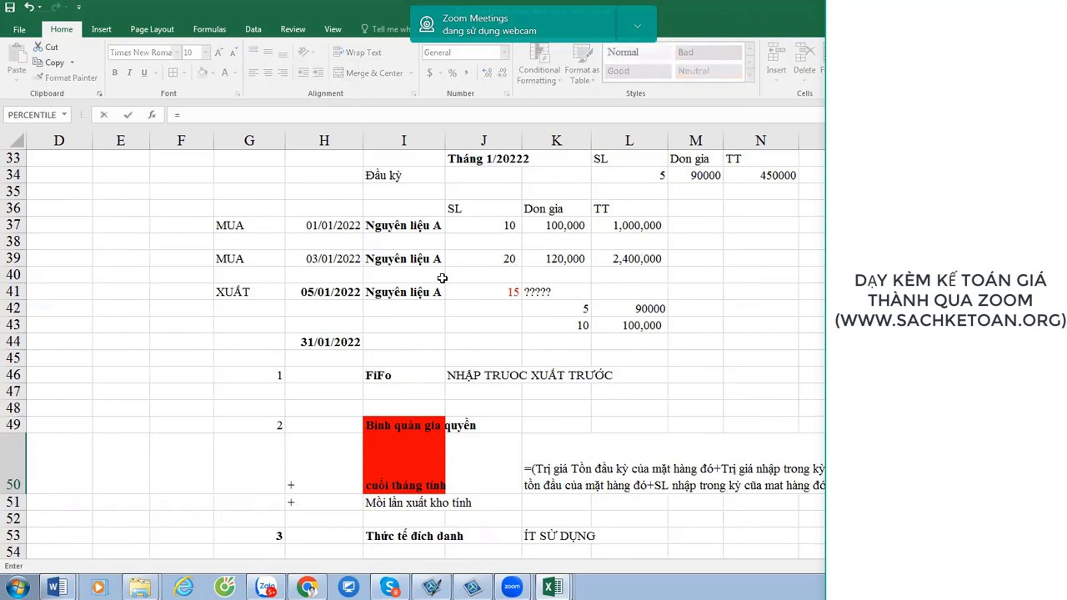
type("(")
left_click(772, 175)
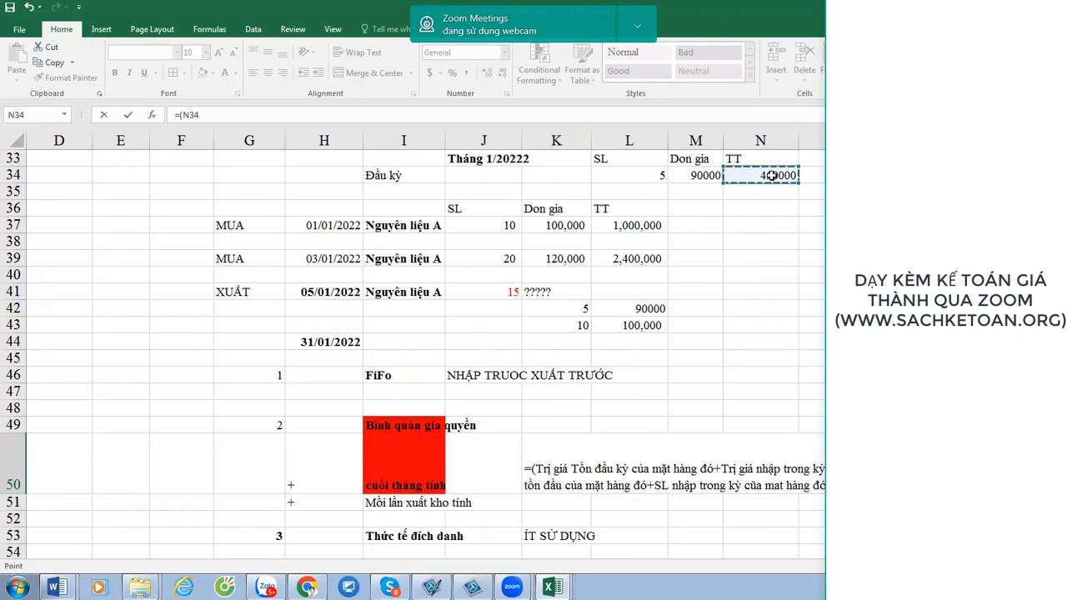
type("+")
left_click(649, 225)
type("+")
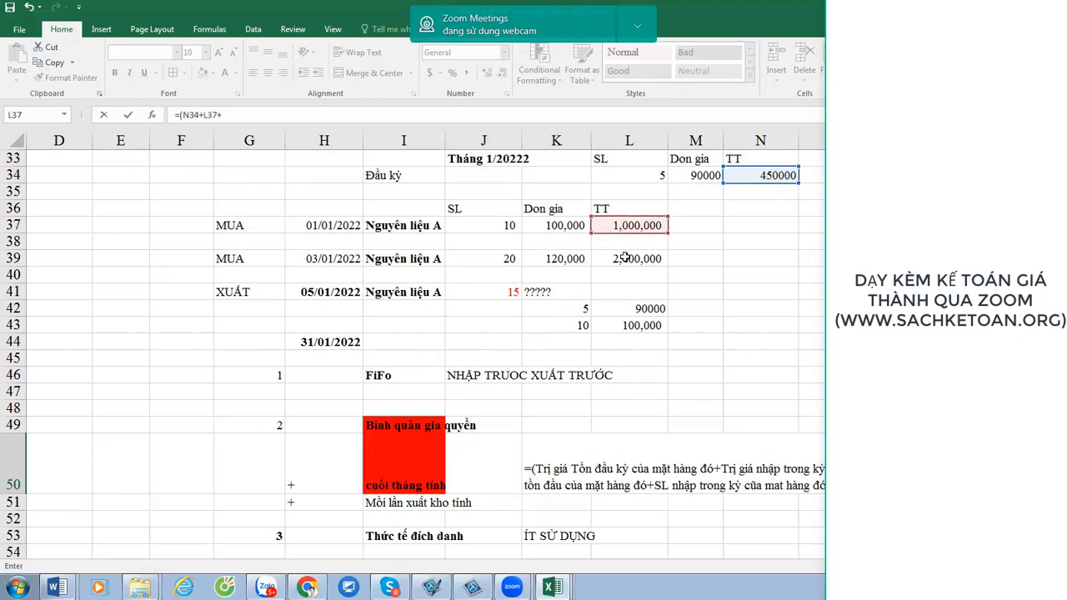
left_click(625, 258)
type(")/")
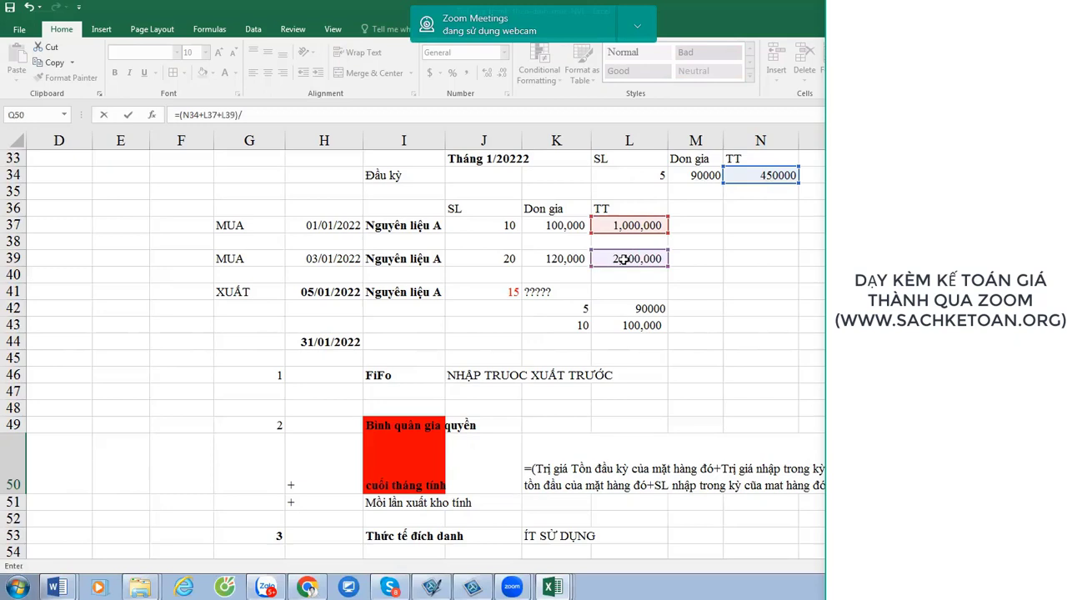
Complete the Q50 formula with the total quantity (L34+J37+J39) as the divisor and make the result bold.
type("(")
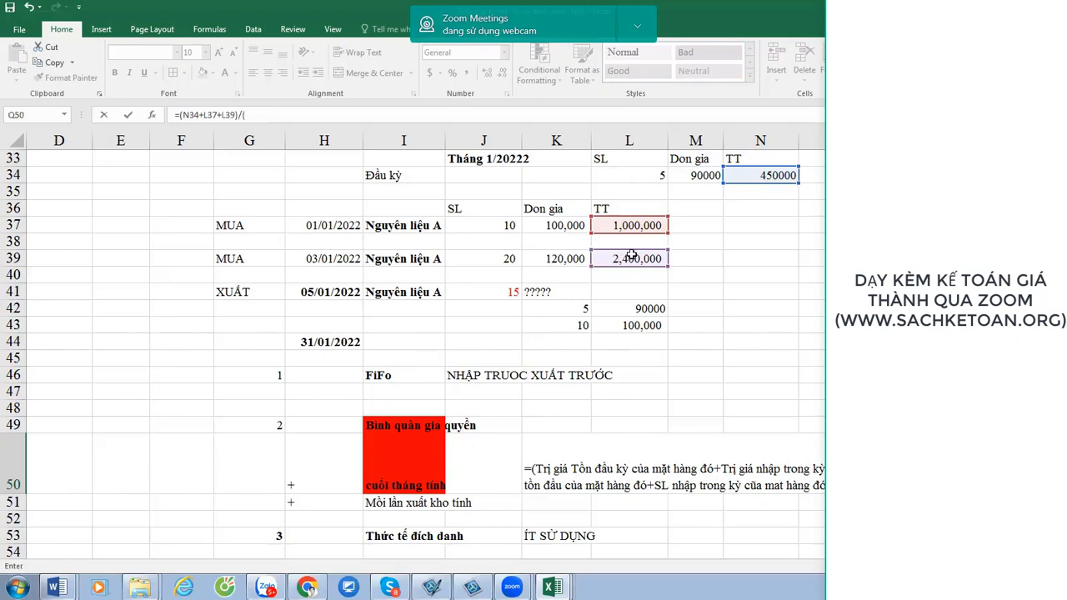
left_click(648, 176)
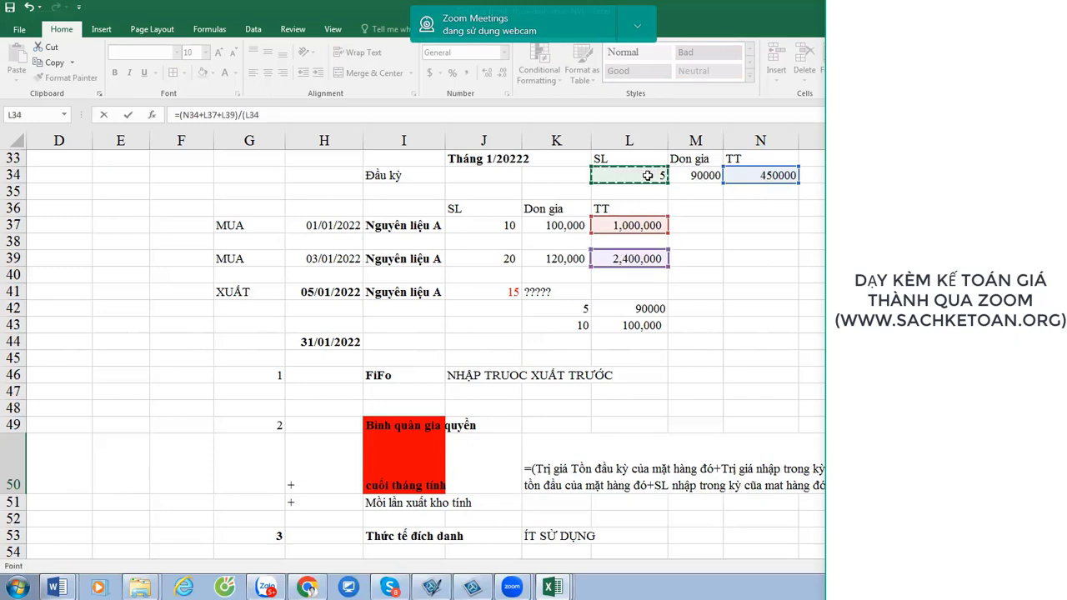
type("+")
left_click(495, 225)
type("+")
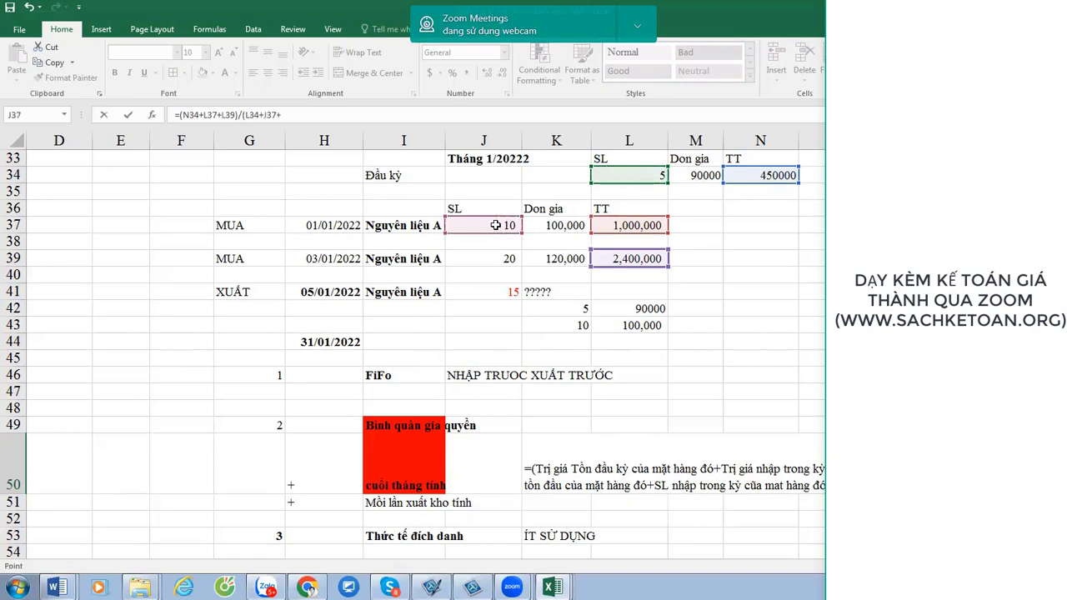
left_click(482, 255)
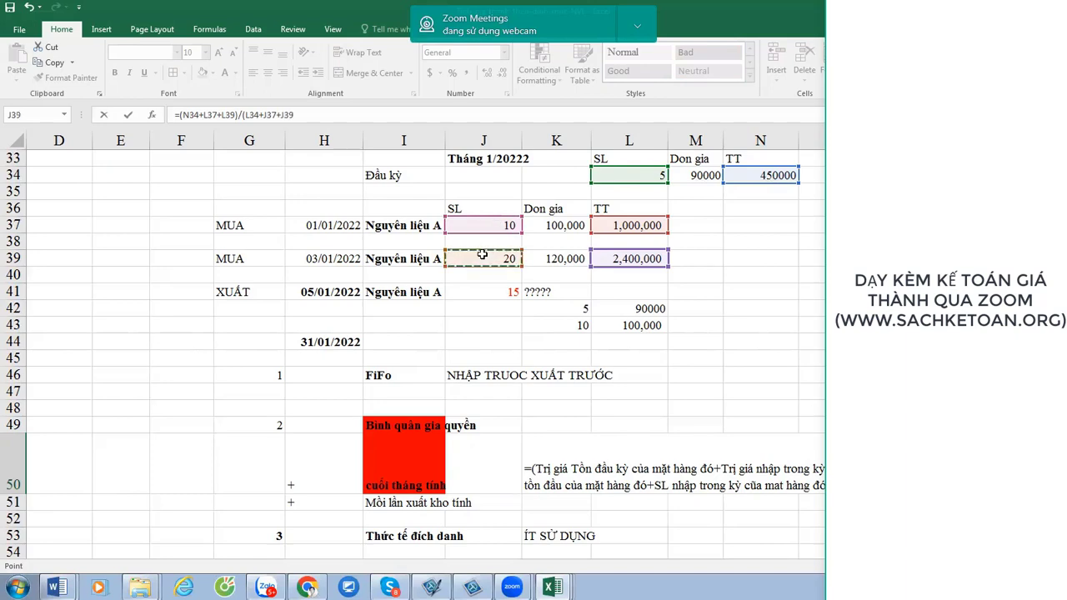
key("Return")
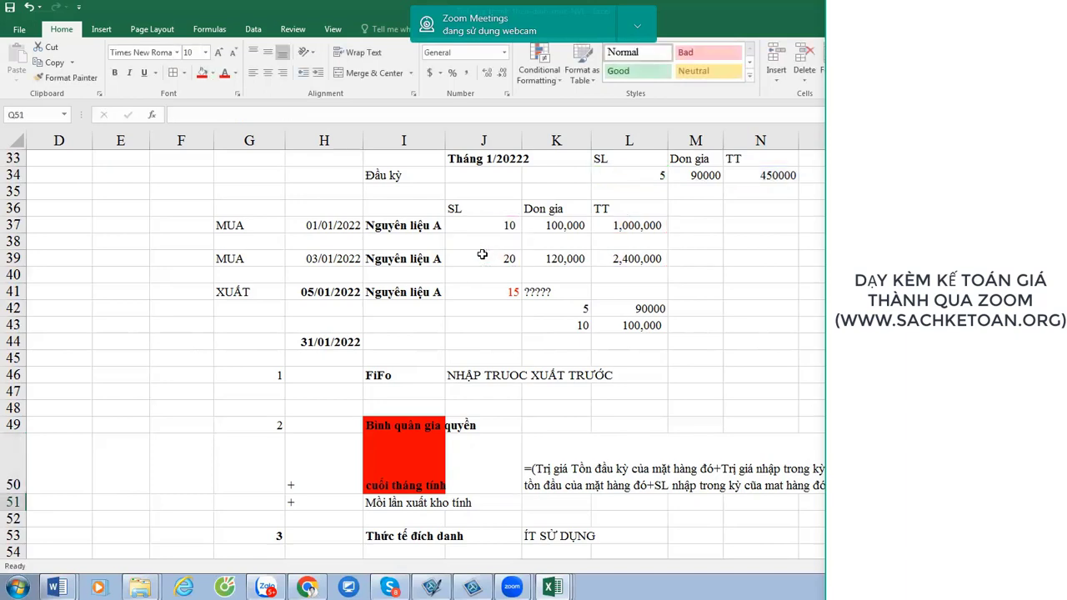
key("Up")
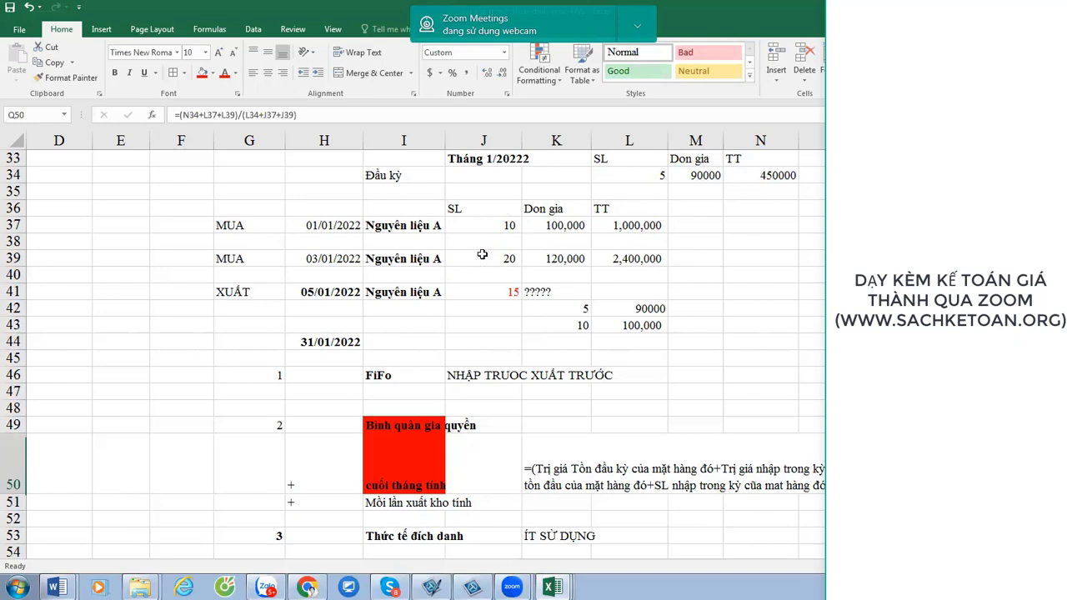
key("ctrl+b")
Copy the average-price formula text from K50 to K51 and heighten row 51 to show both lines.
left_click(559, 292)
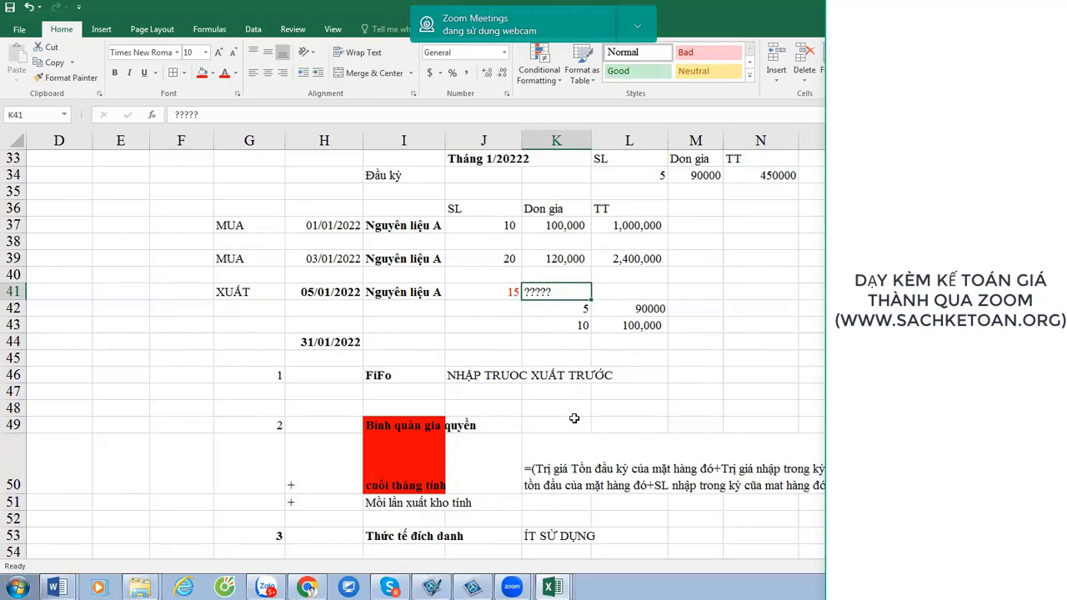
left_click(607, 484)
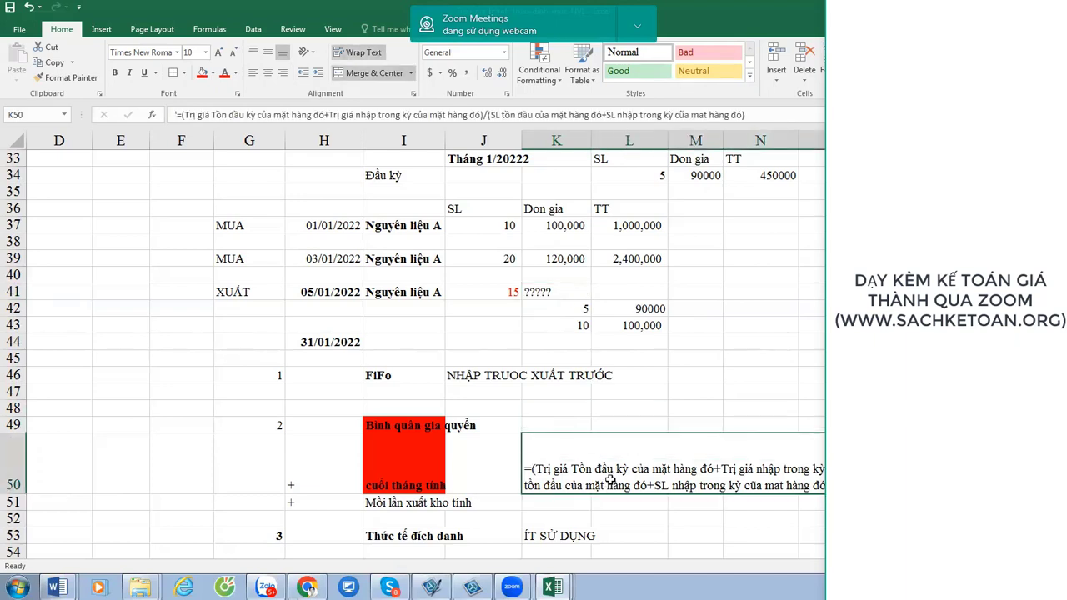
scroll(610, 482, "down", 2)
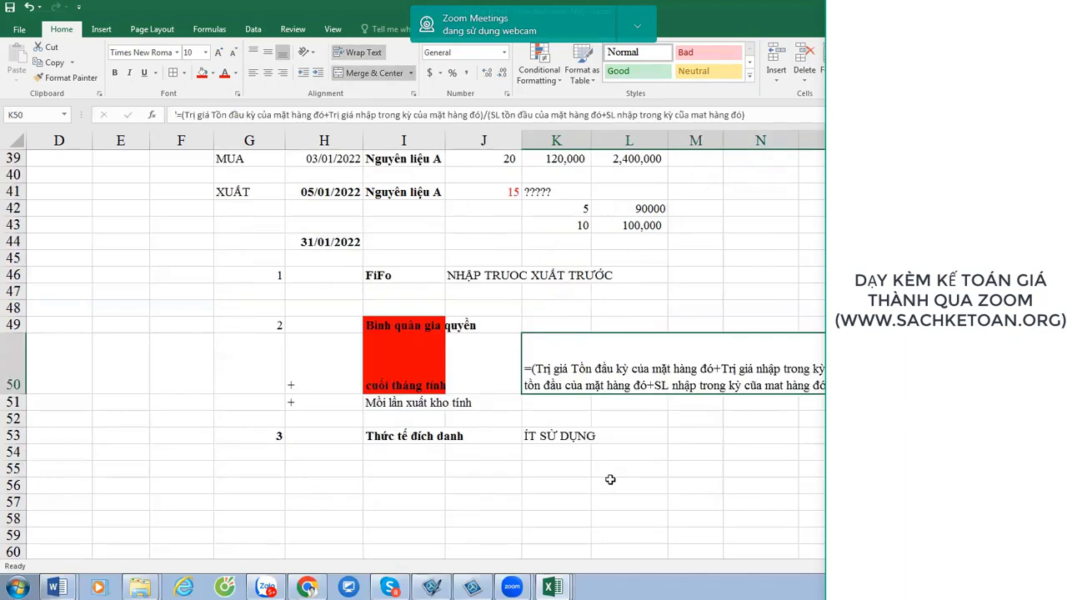
left_click(393, 405)
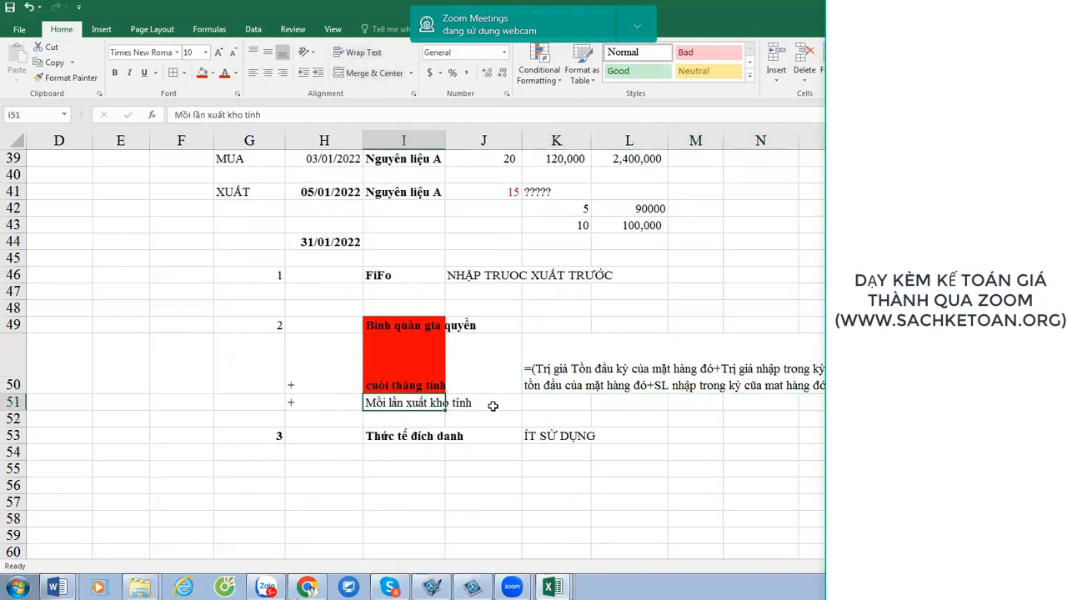
left_click(569, 407)
left_click(581, 385)
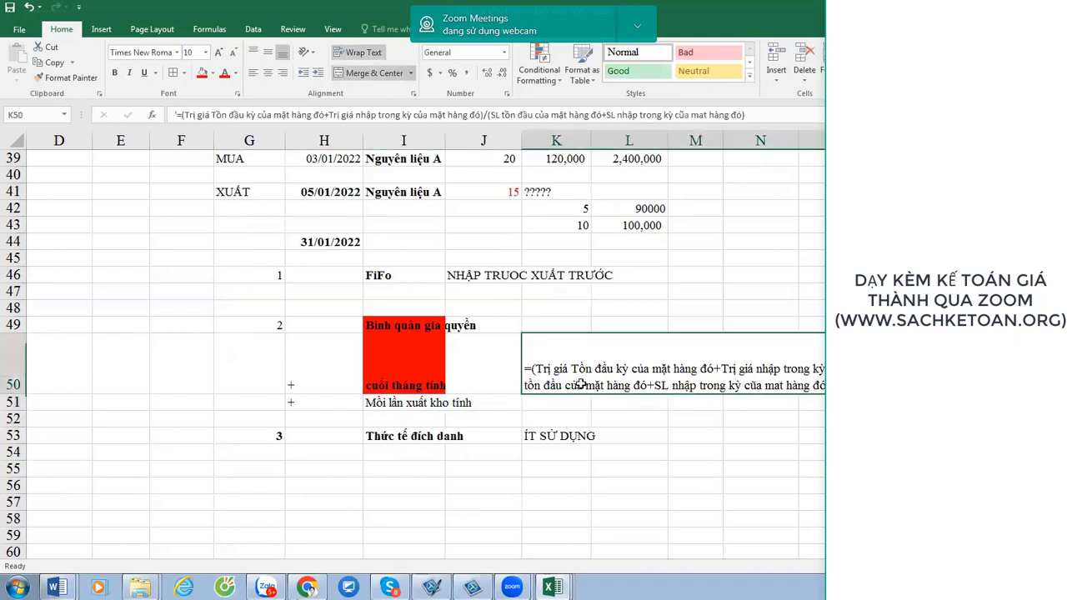
key("ctrl+c")
left_click(554, 407)
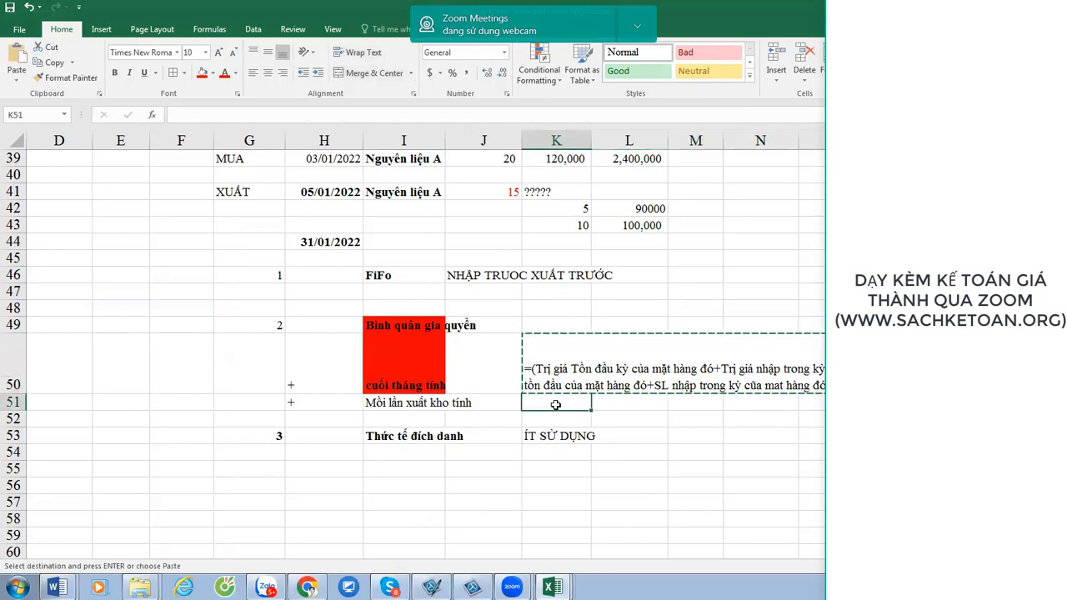
key("ctrl+v")
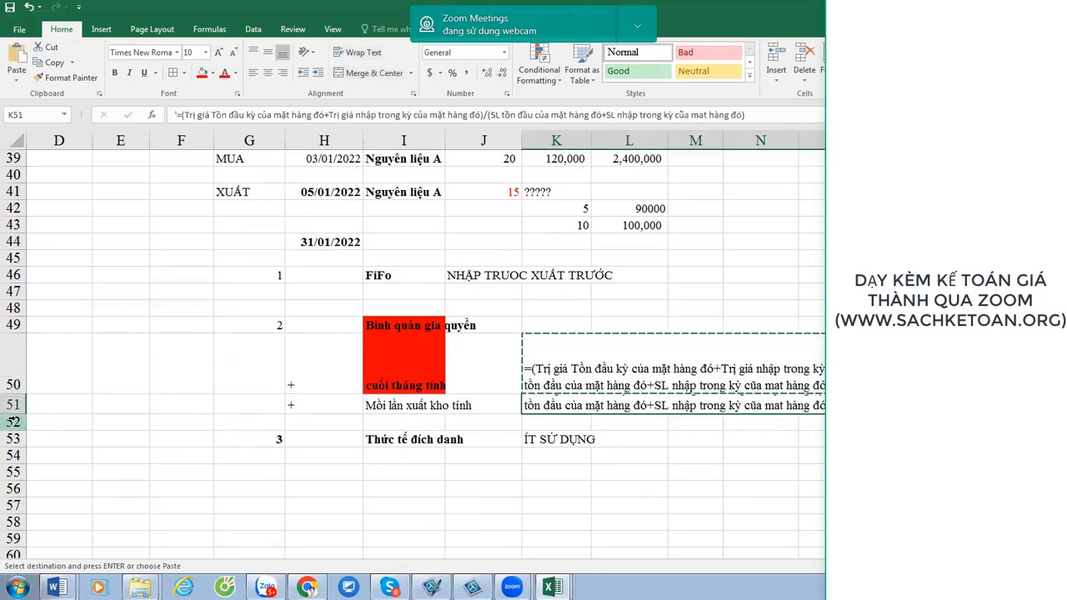
left_click_drag(18, 414, 19, 432)
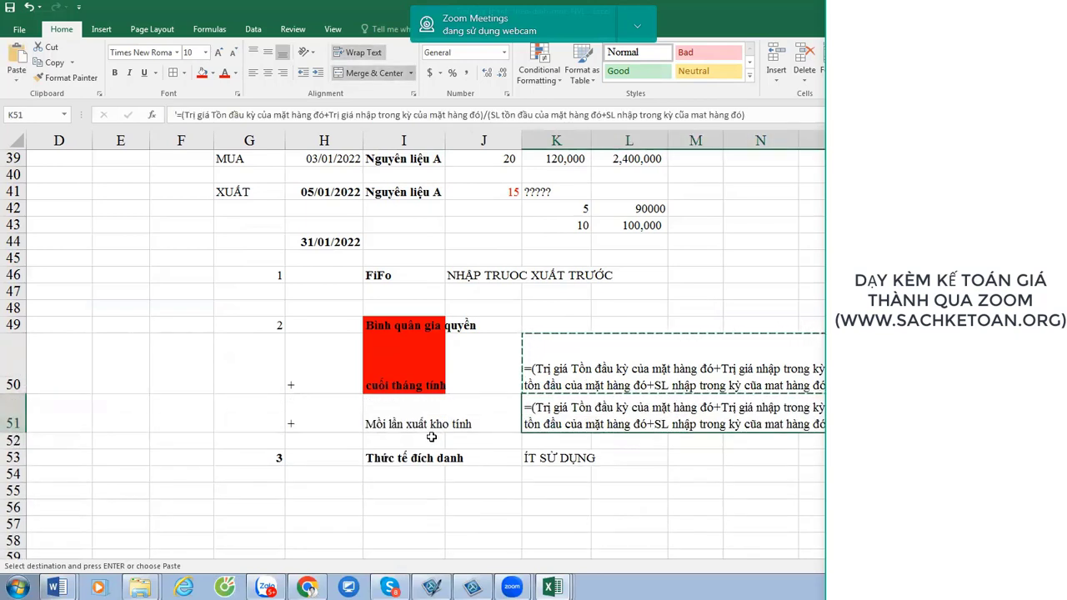
key("Escape")
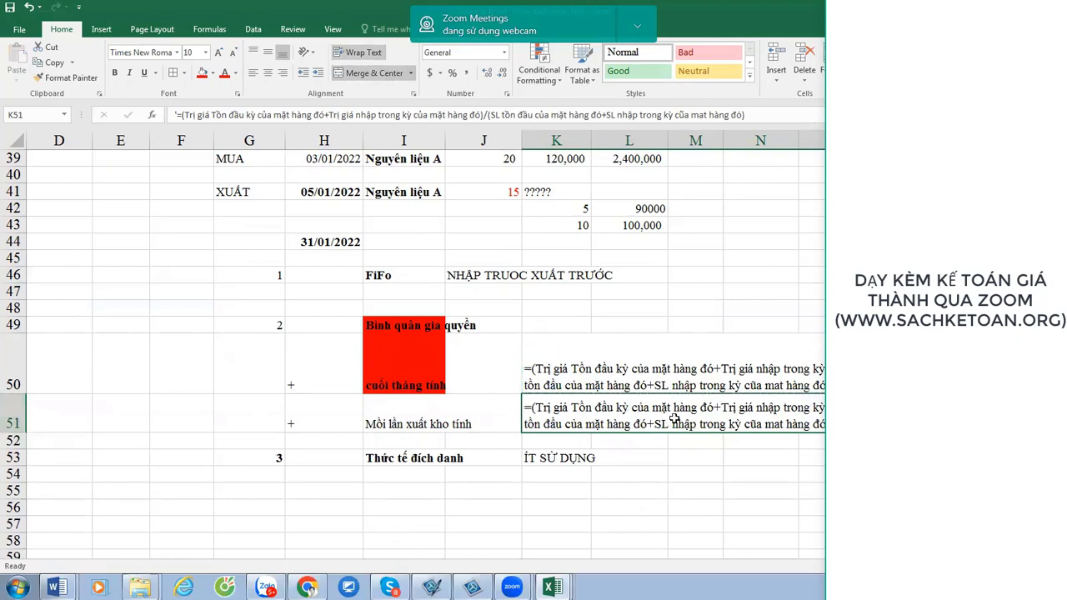
Review the per-issue costing method in row 51 against the 05/01/2022 issue date and the January period heading.
double_click(657, 419)
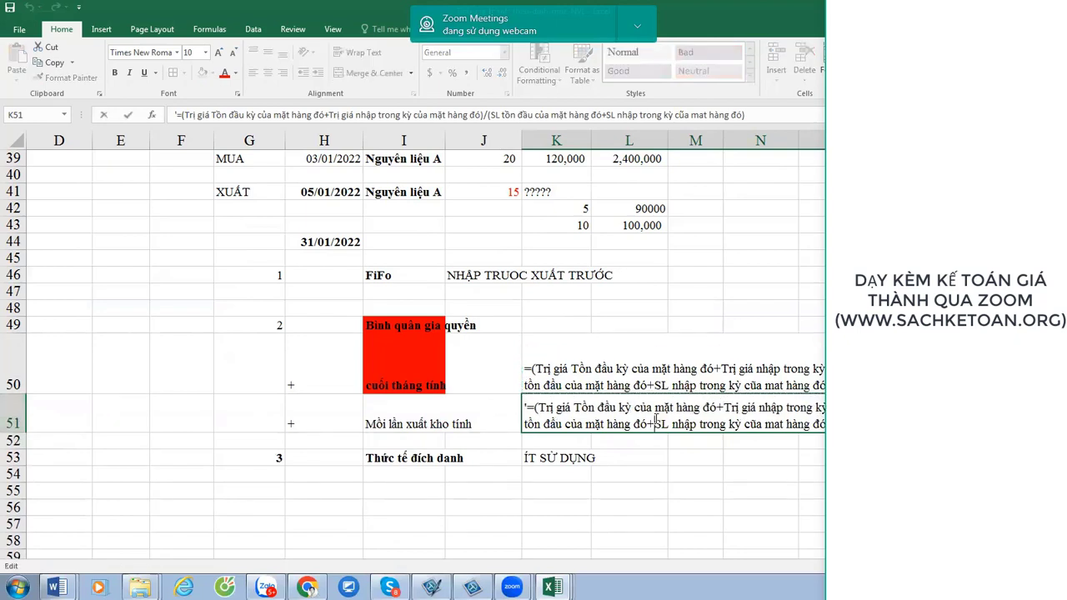
left_click(417, 367)
left_click(397, 425)
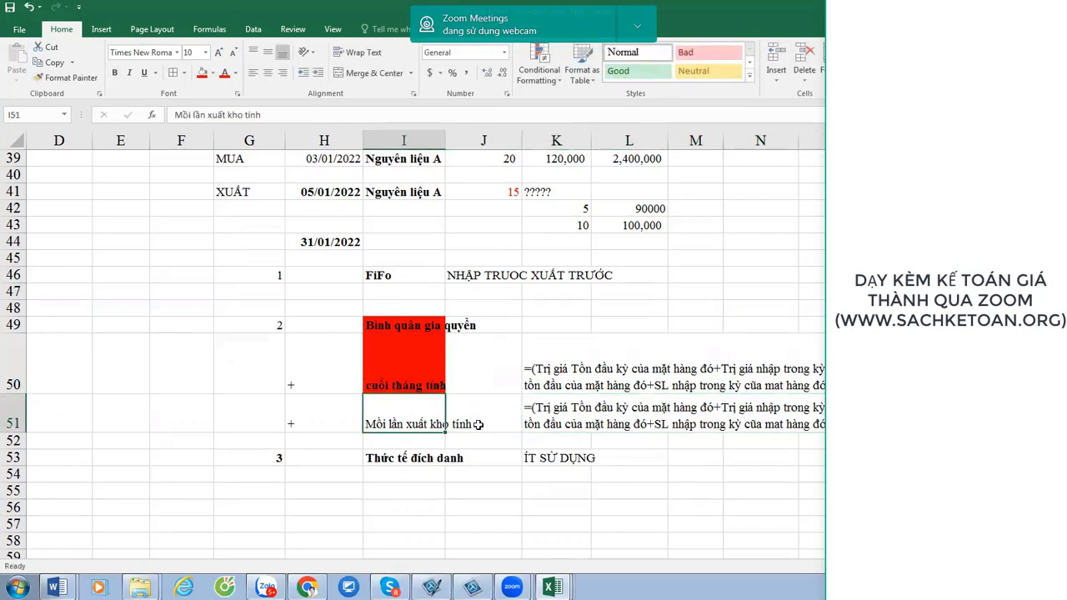
scroll(328, 275, "up", 1)
left_click(328, 247)
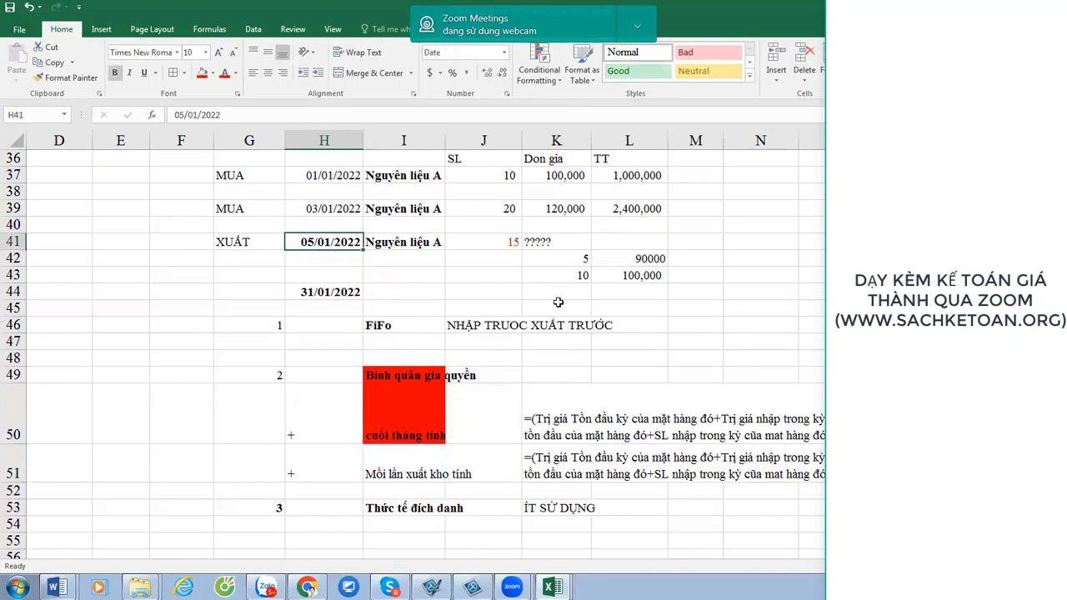
scroll(501, 266, "up", 2)
left_click(473, 210)
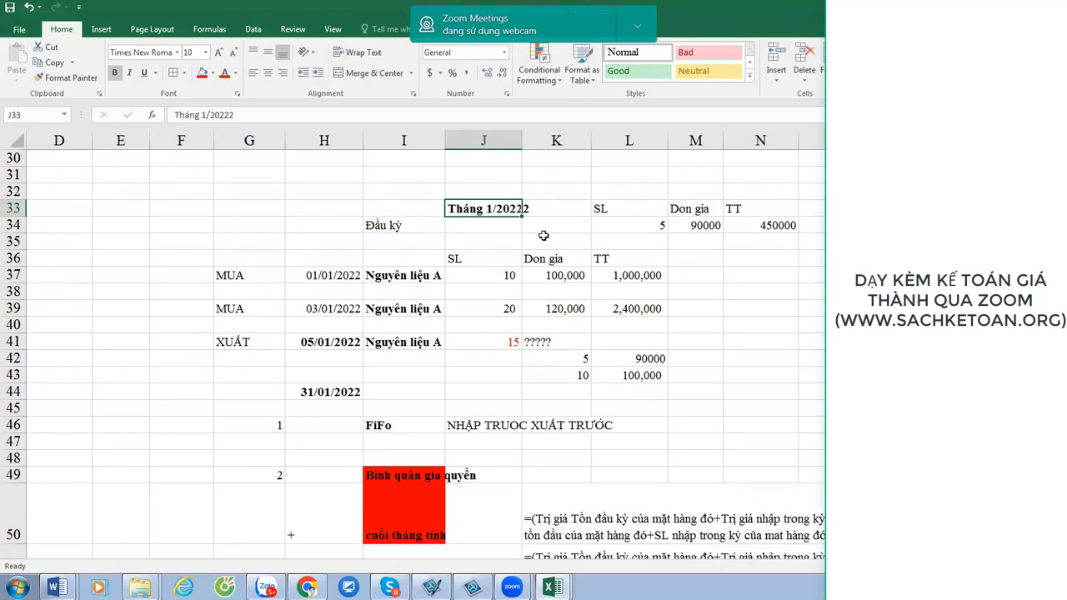
Examine the opening-value and period-receipt terms in the numerator of the K51 average-price text.
scroll(705, 317, "down", 3)
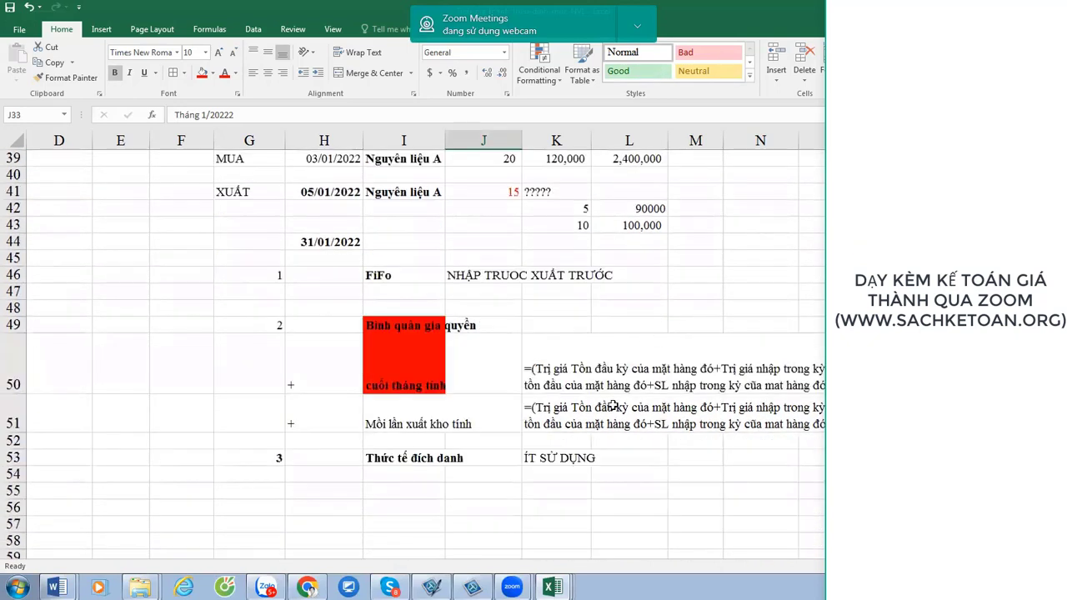
left_click(603, 410)
double_click(603, 411)
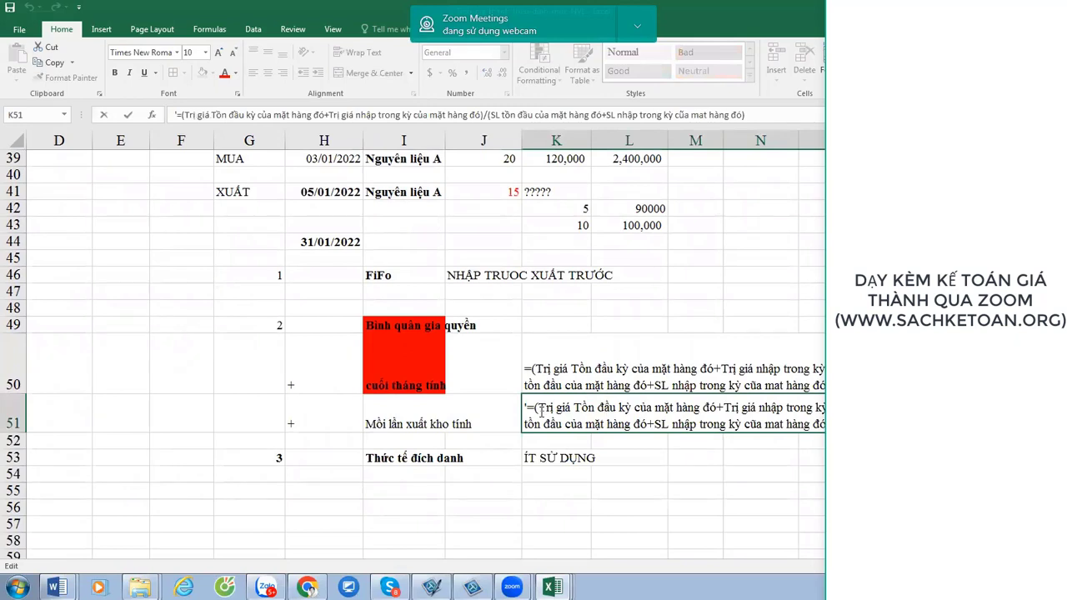
left_click_drag(538, 409, 627, 410)
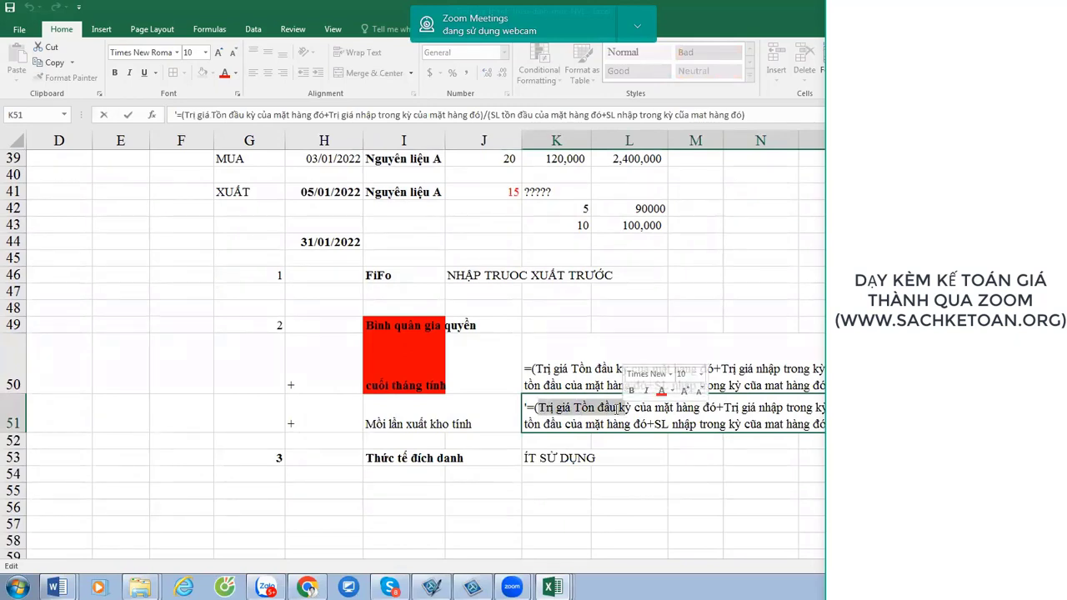
left_click(715, 409, "shift")
left_click(737, 408)
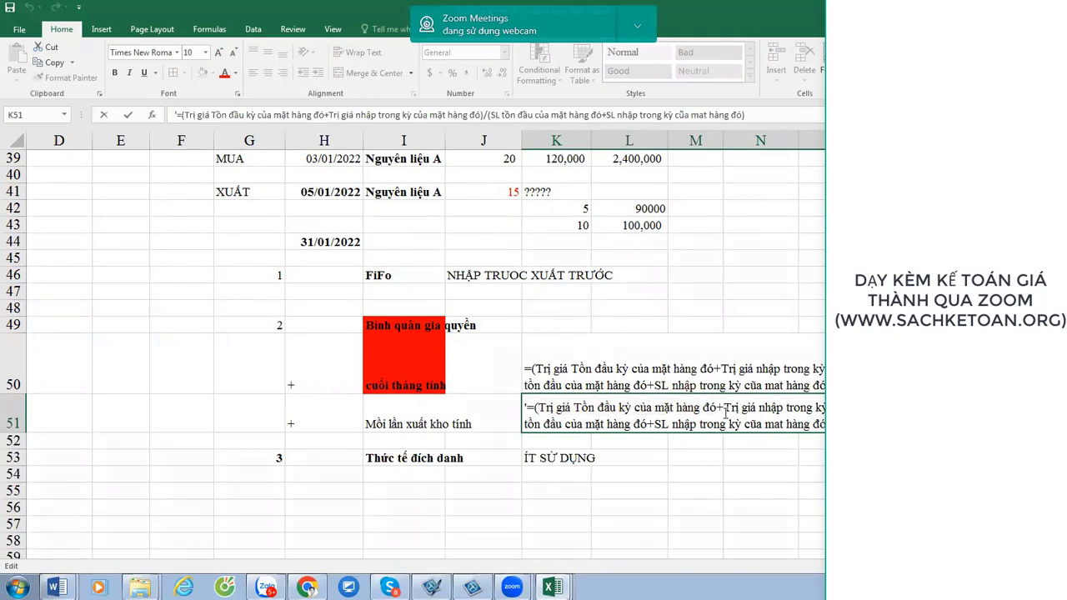
left_click_drag(726, 410, 830, 410)
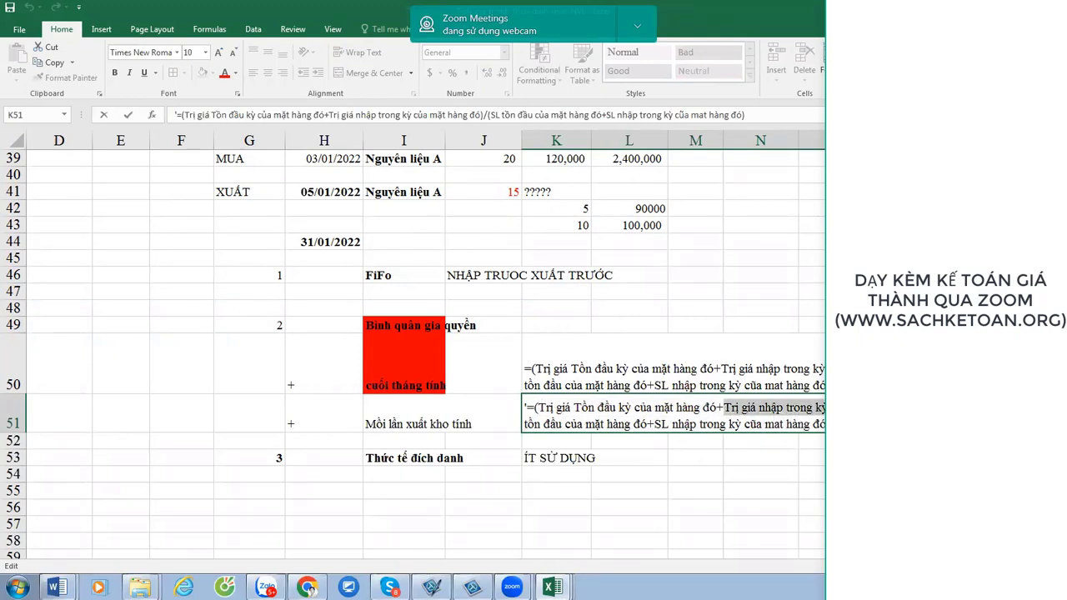
key("Right")
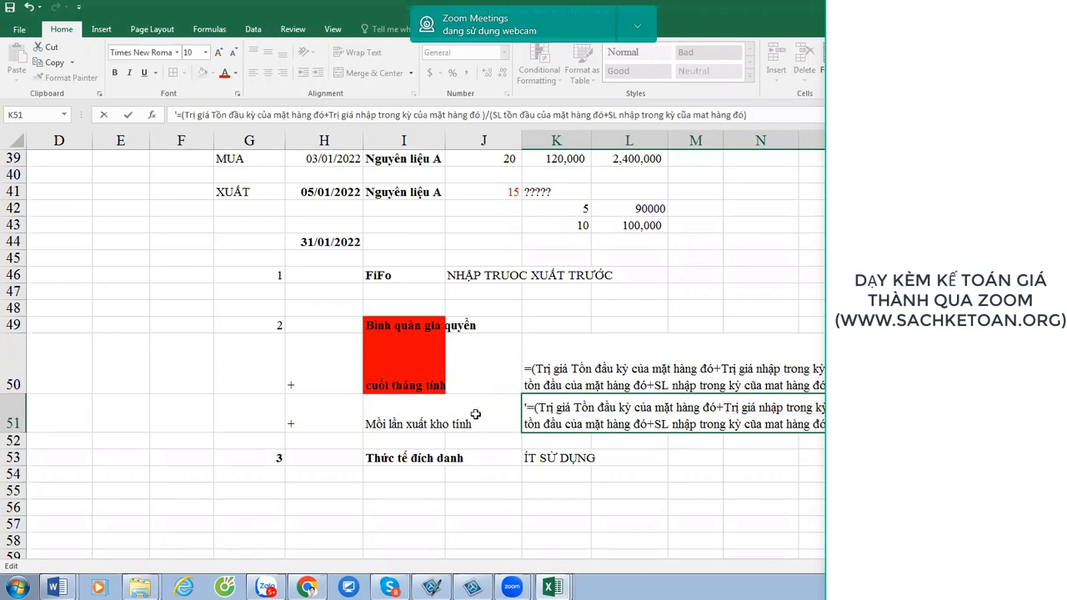
Add "trước ngày xuất" after the receipts value at the end of the numerator in the K51 formula text.
scroll(464, 411, "up", 2)
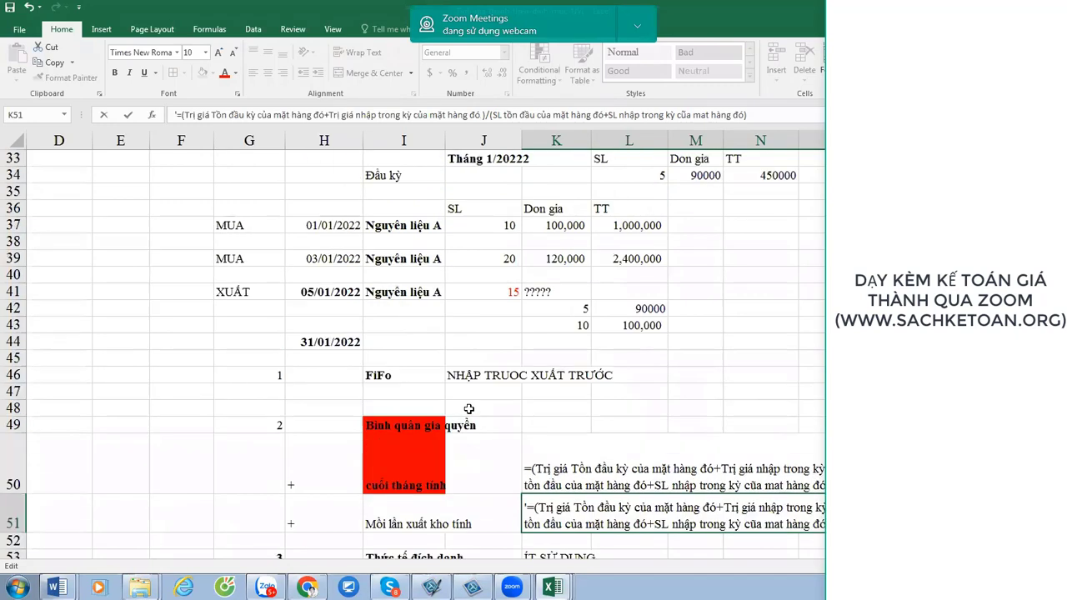
left_click(330, 287)
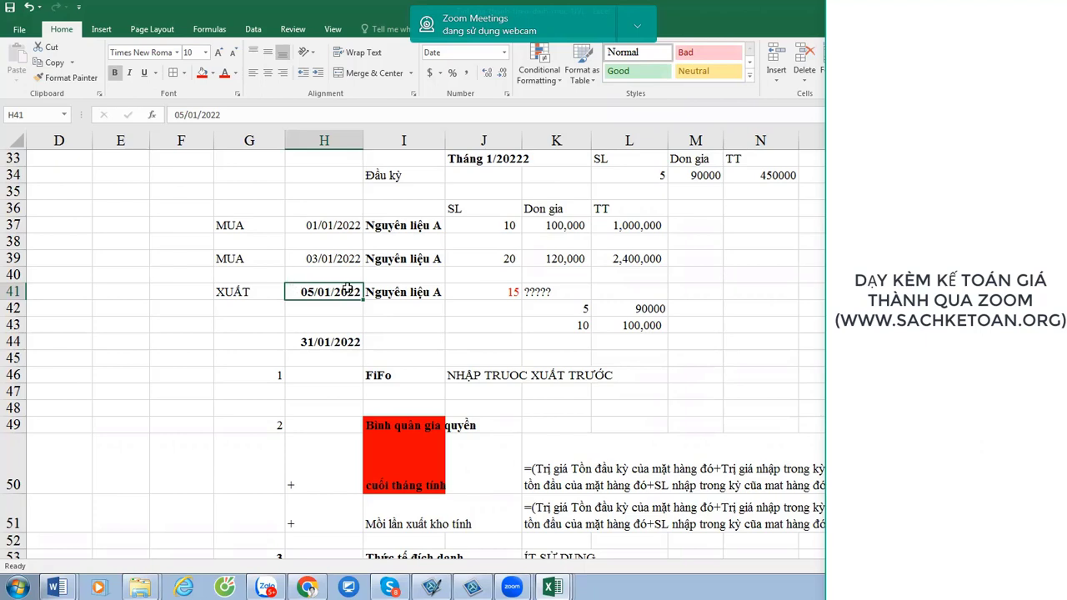
double_click(767, 508)
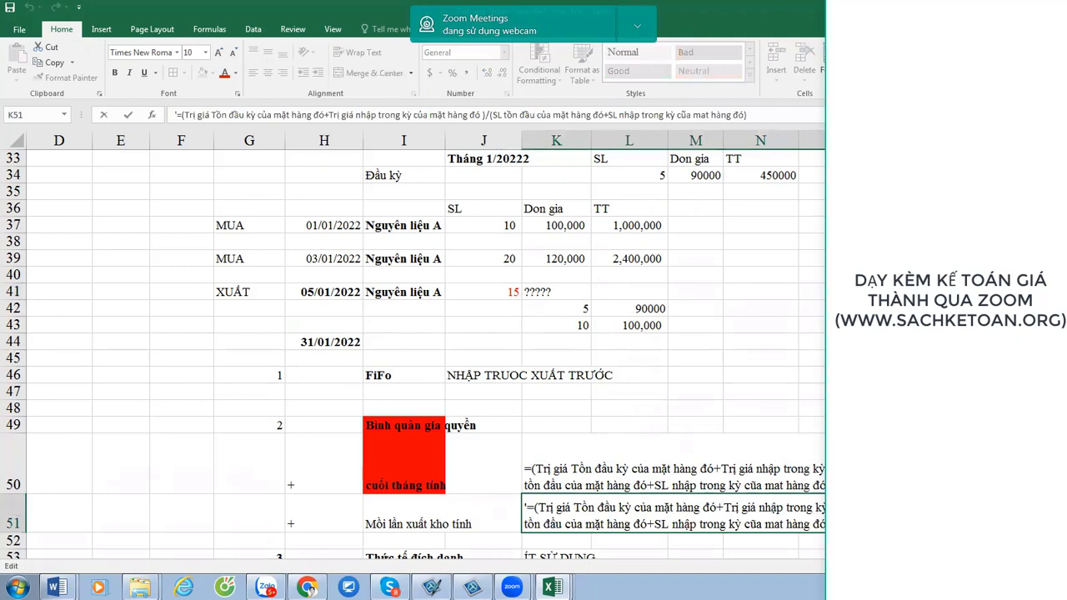
type("trước ng")
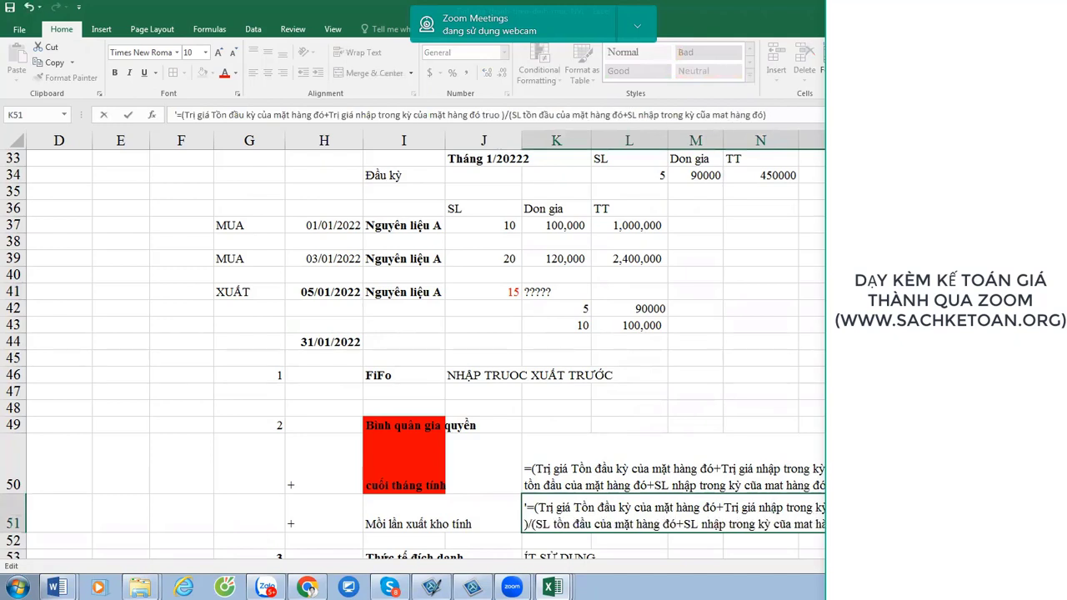
type("ày")
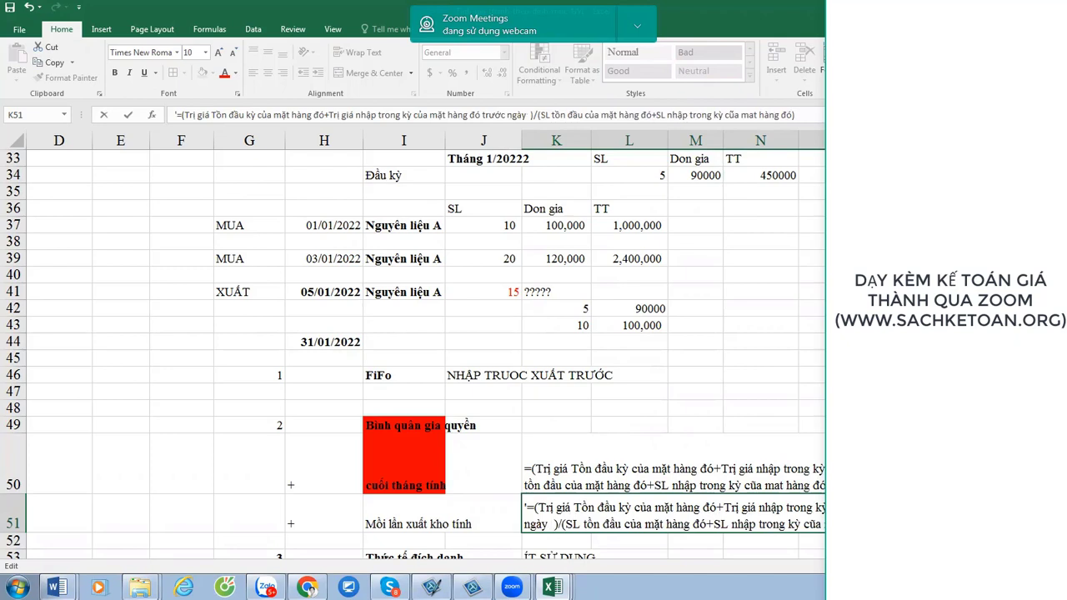
type(" xuất")
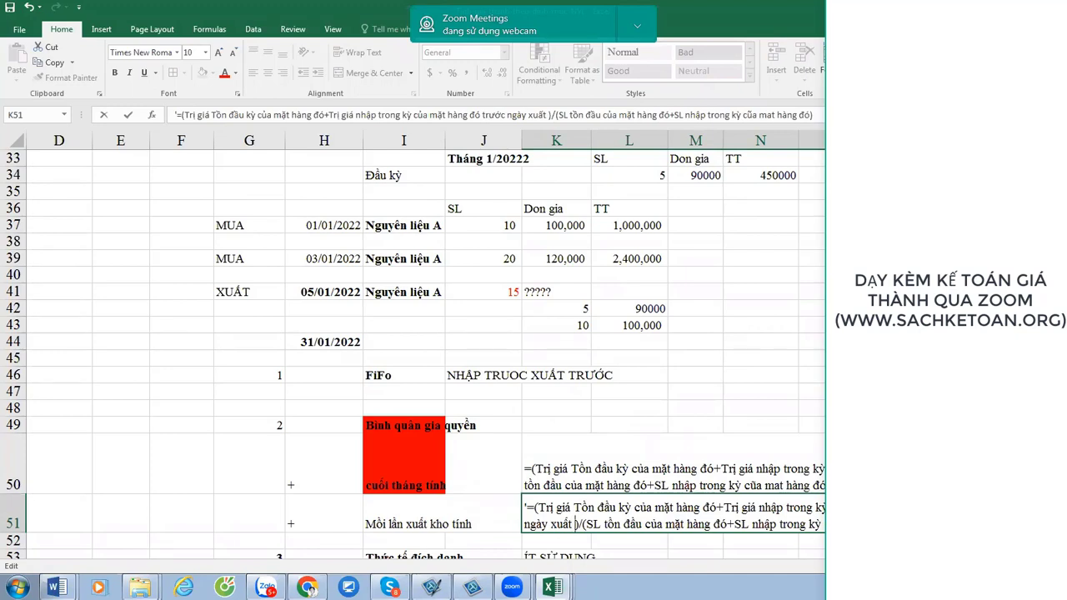
Add "trước ngày xuất" after the received quantity at the end of the divisor in the K51 formula text.
type("truoc nagy2 )")
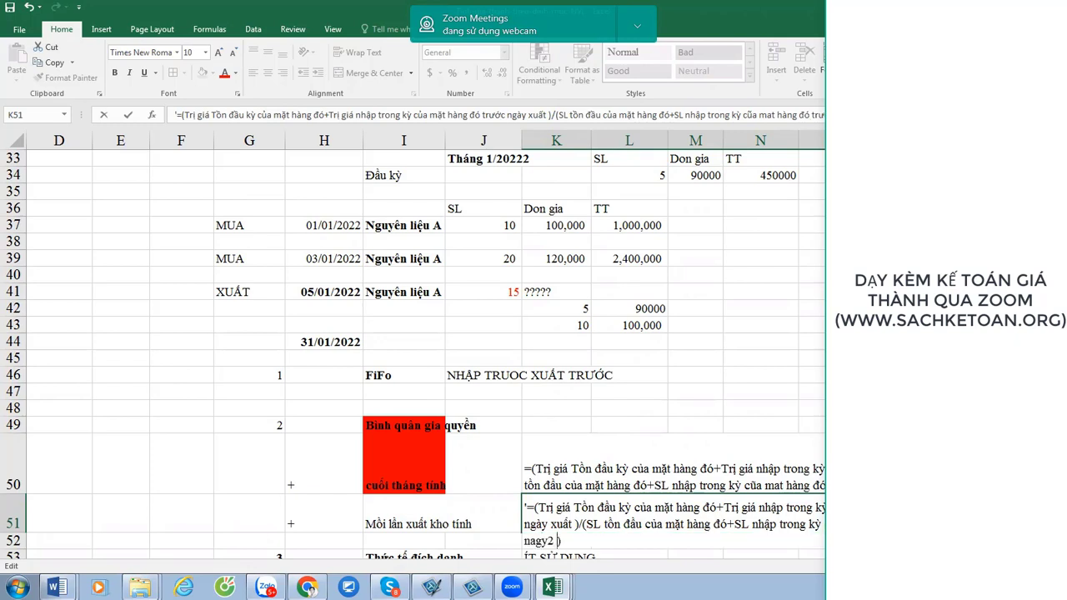
key("BackSpace")
key("BackSpace")
key("BackSpace")
key("BackSpace")
key("BackSpace")
key("BackSpace")
key("BackSpace")
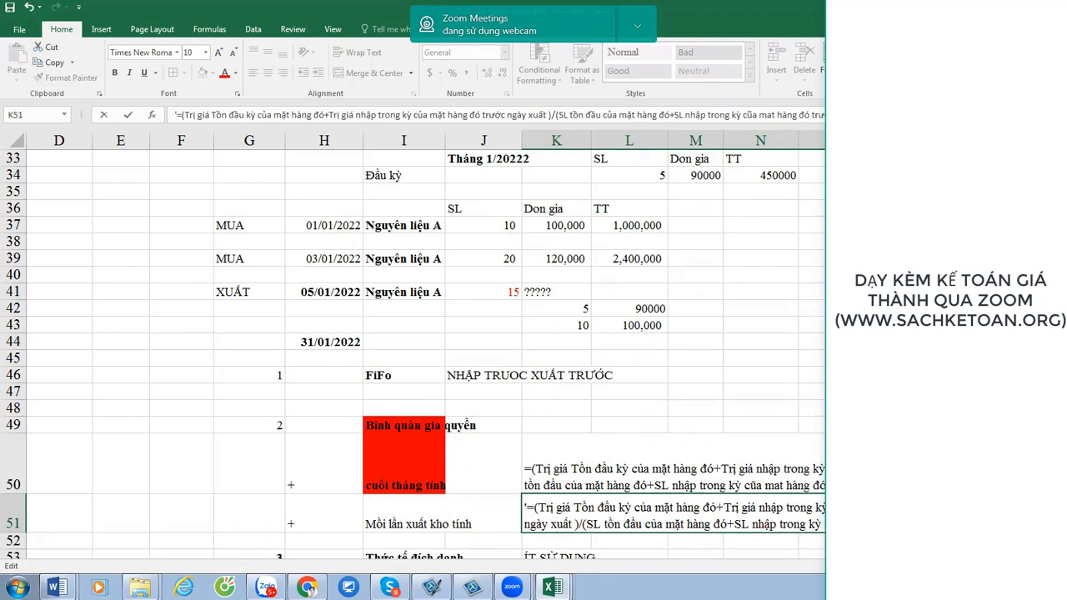
type("ng")
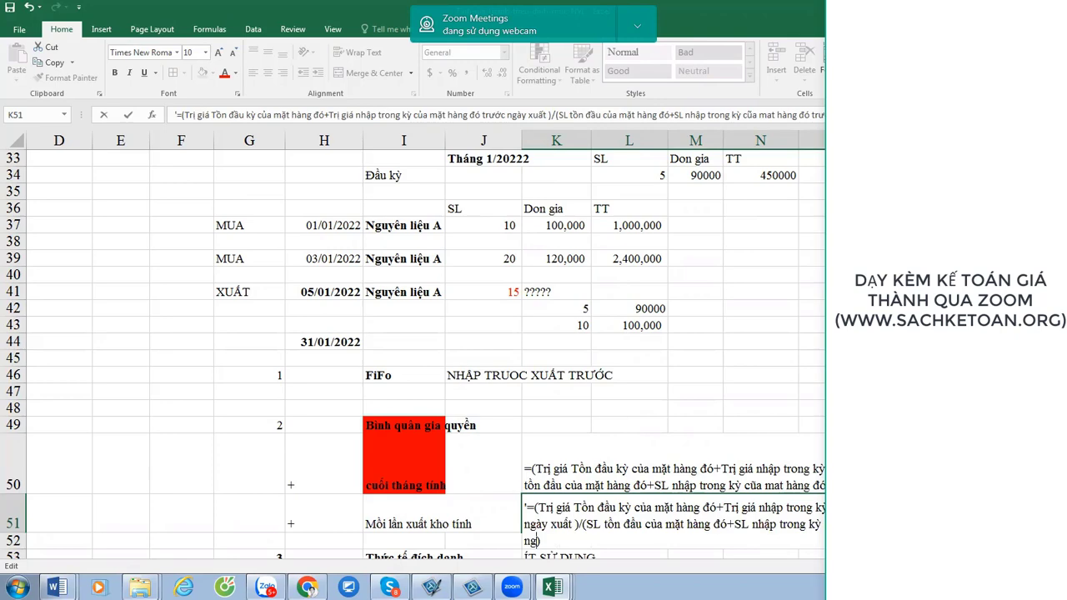
type("ày xuất")
key("Return")
Heighten row 51 to show all three lines of the per-issue formula text.
scroll(756, 158, "up", 3)
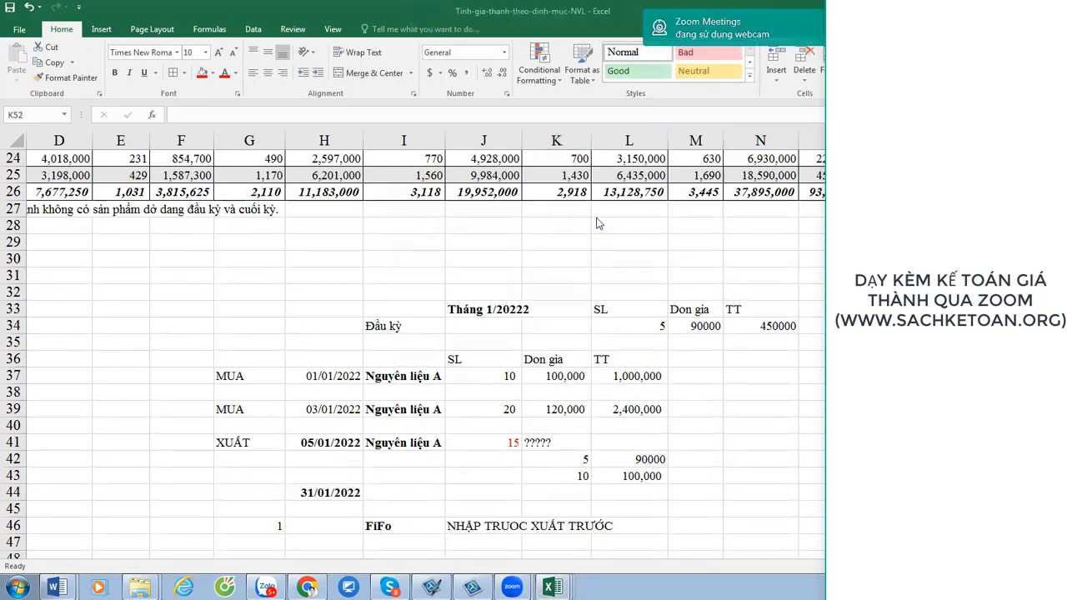
left_click(713, 399)
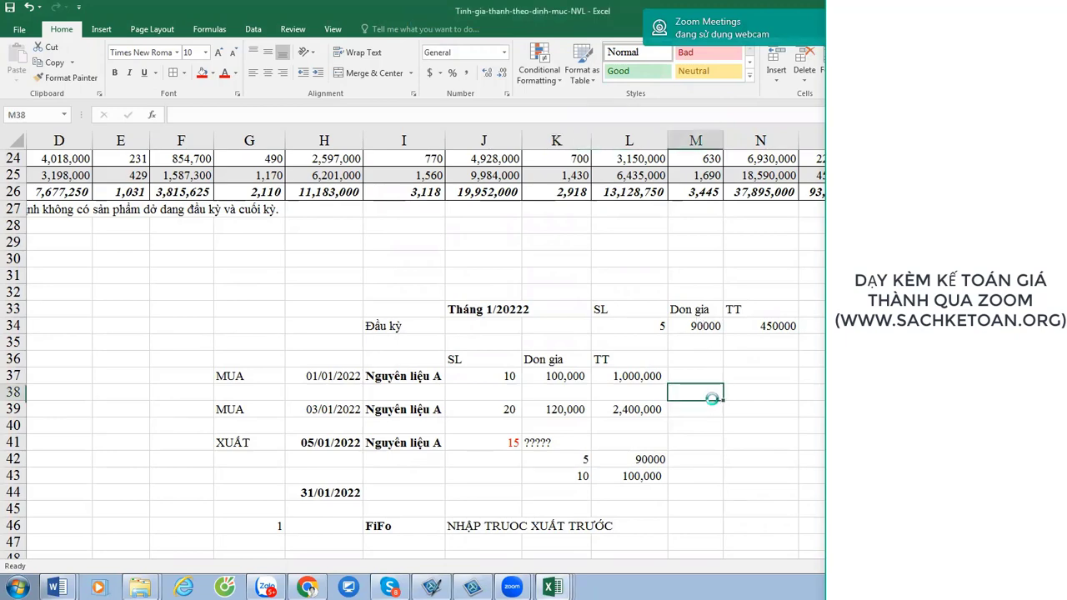
scroll(715, 402, "down", 2)
scroll(731, 459, "down", 2)
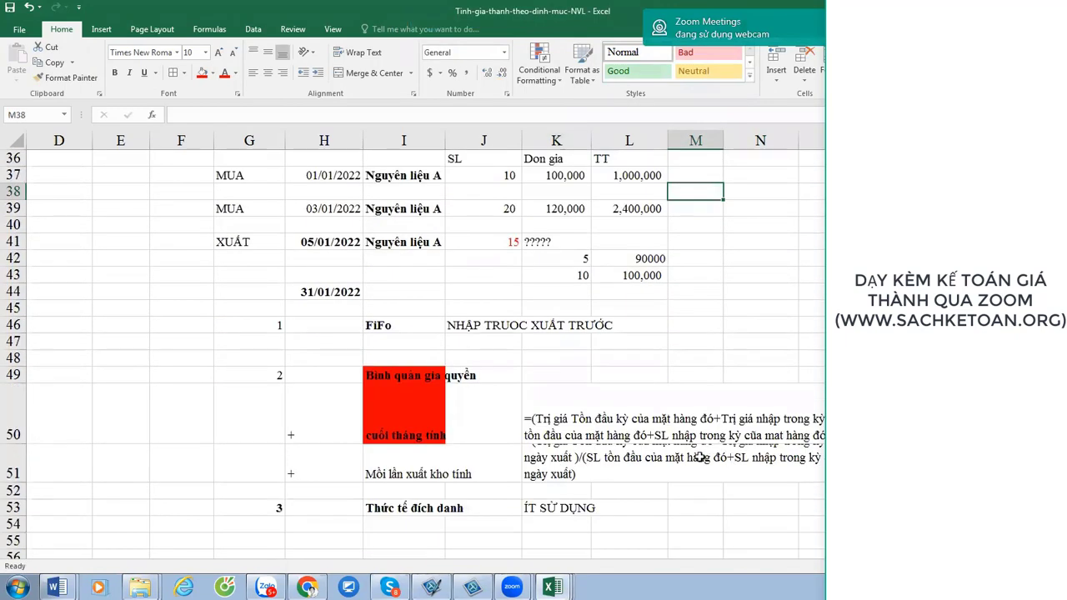
left_click(699, 459)
left_click_drag(20, 480, 18, 510)
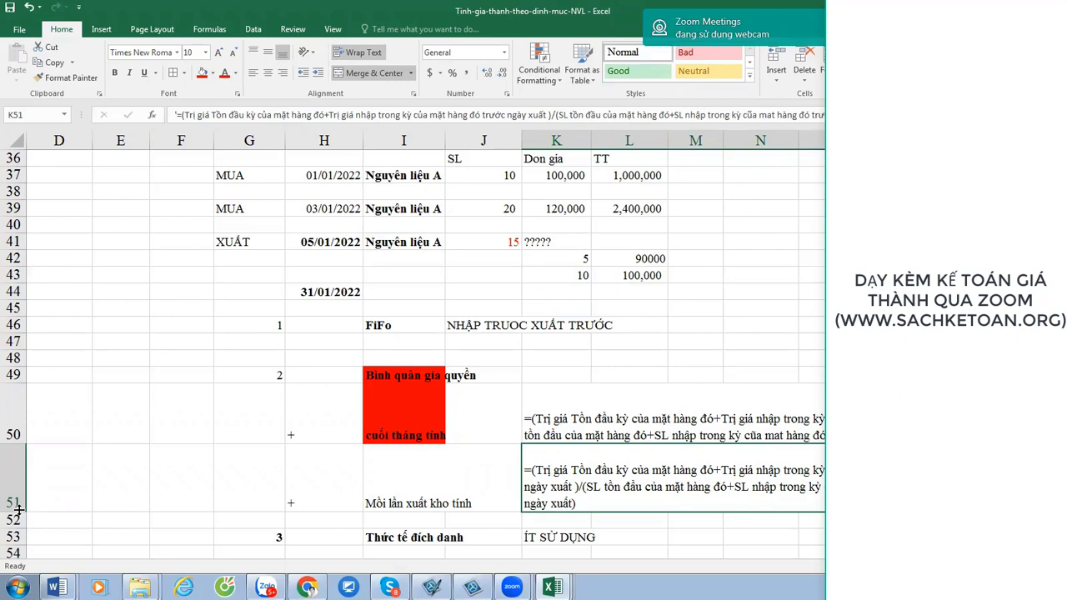
key("Right")
type("=")
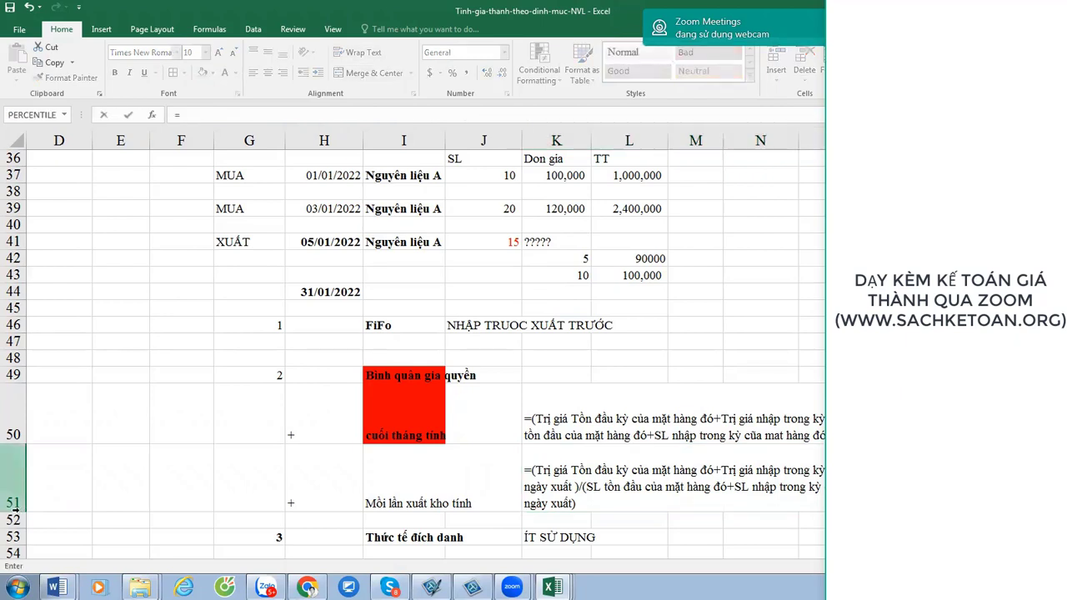
type("(")
scroll(10, 474, "up", 1)
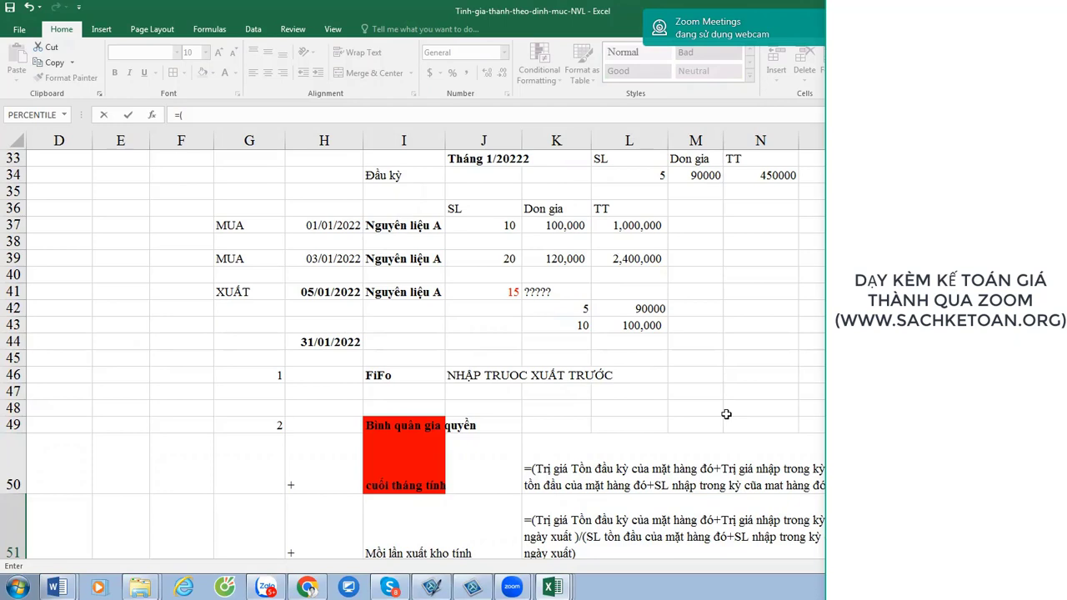
key("Escape")
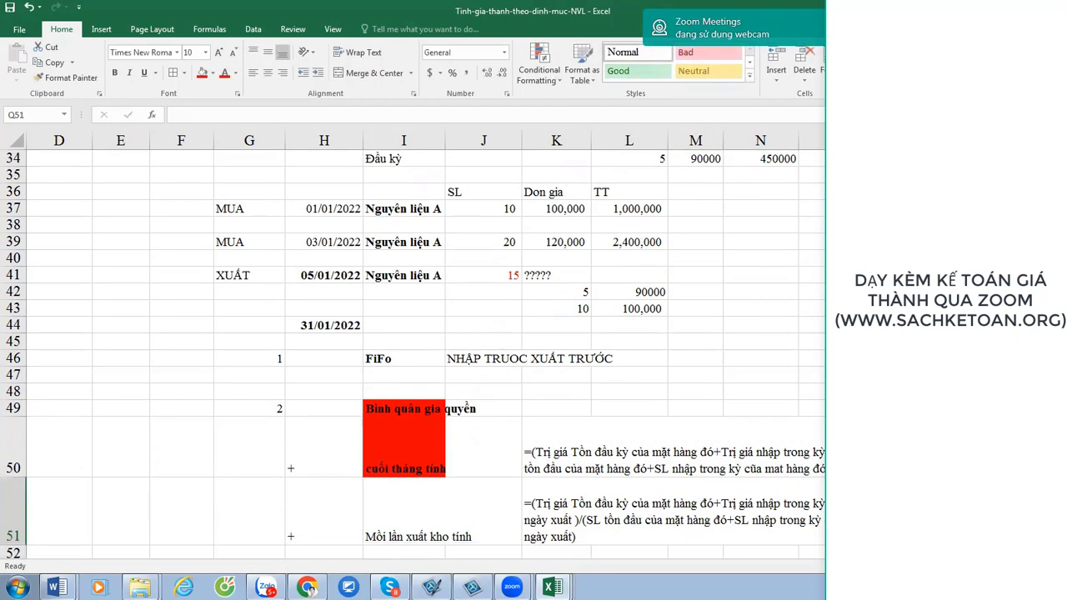
key("Return")
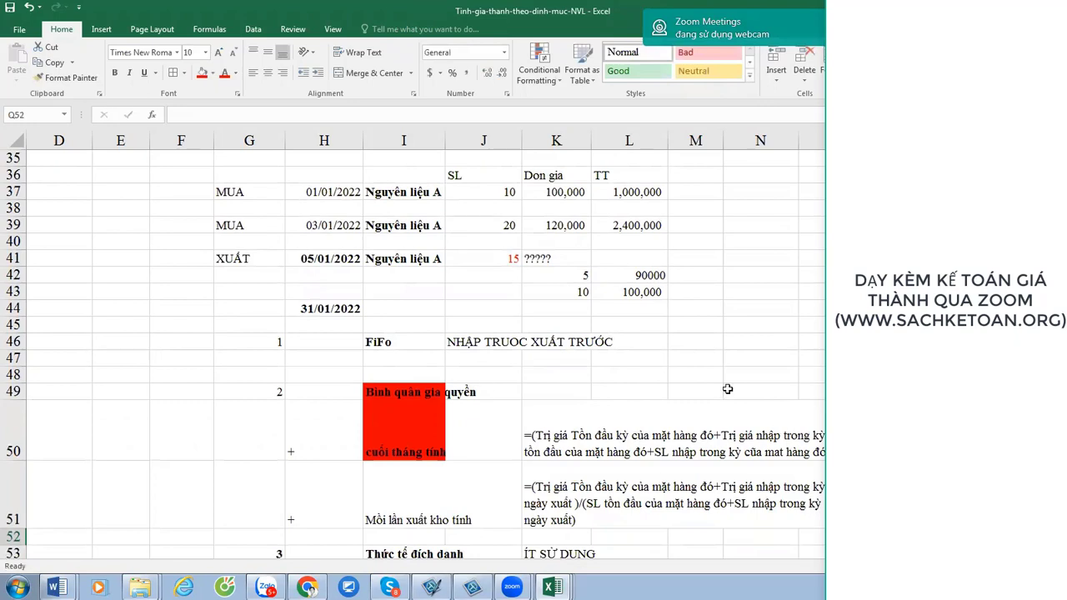
Enter the label "TON CUỐI NGÀY 5" in O41, in the 05/01/2022 issue row, and make it bold.
scroll(538, 391, "up", 1)
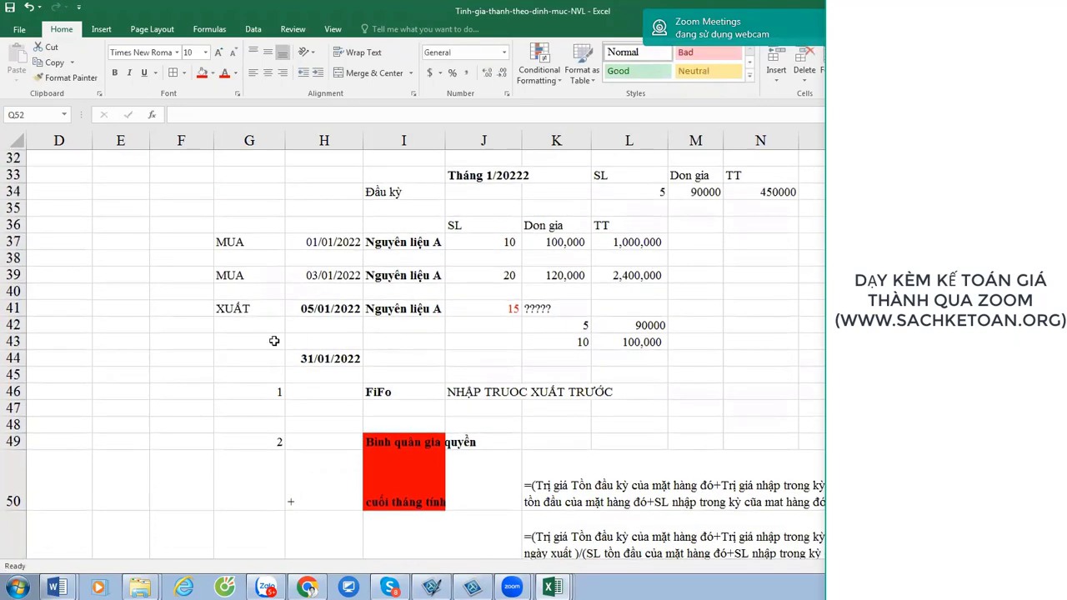
left_click(324, 346)
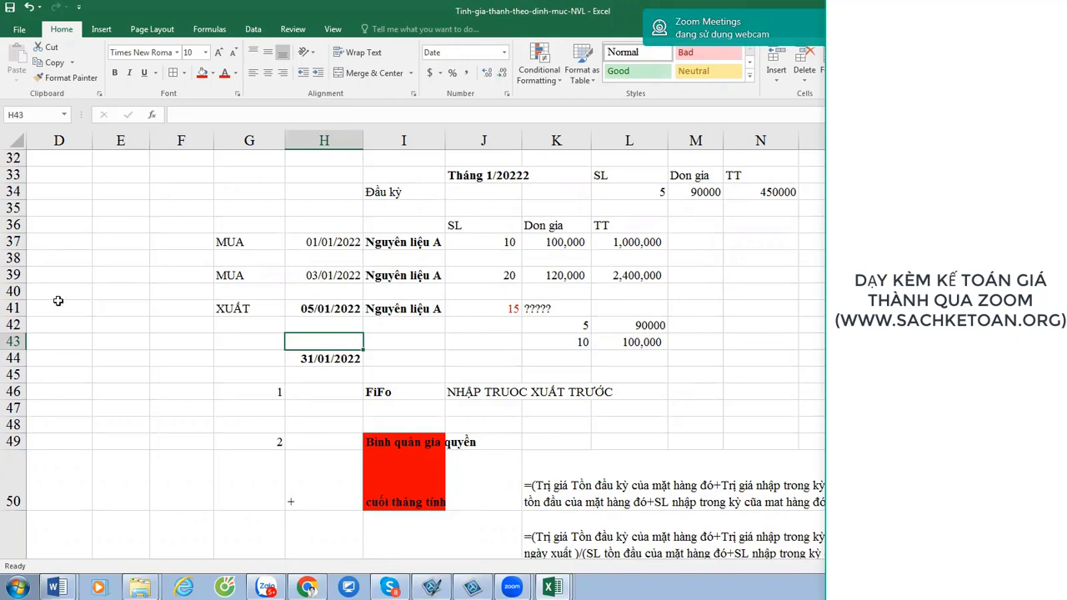
left_click(14, 307)
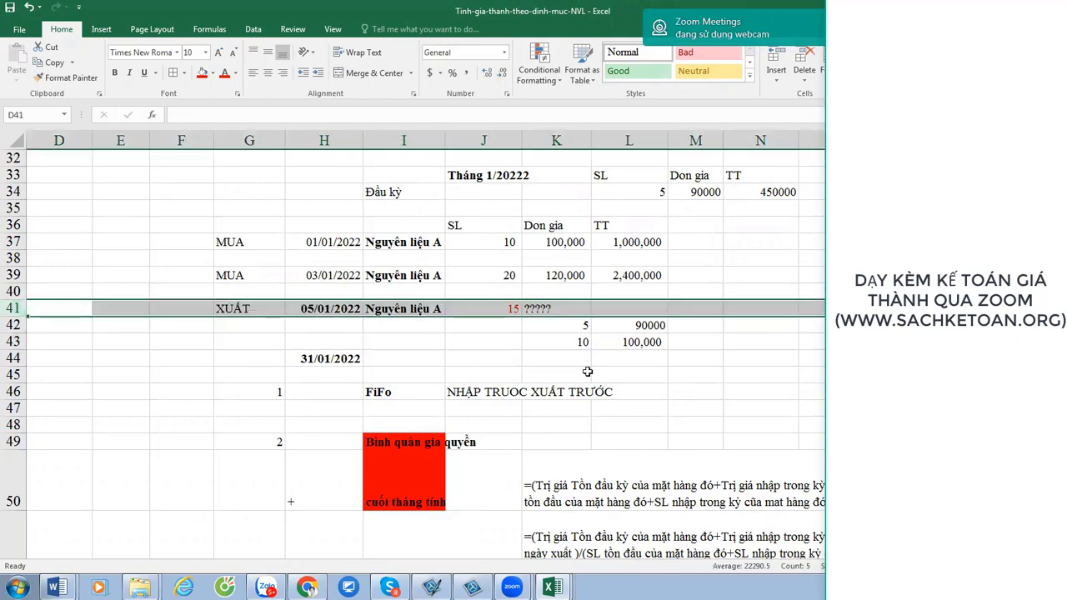
left_click(498, 308)
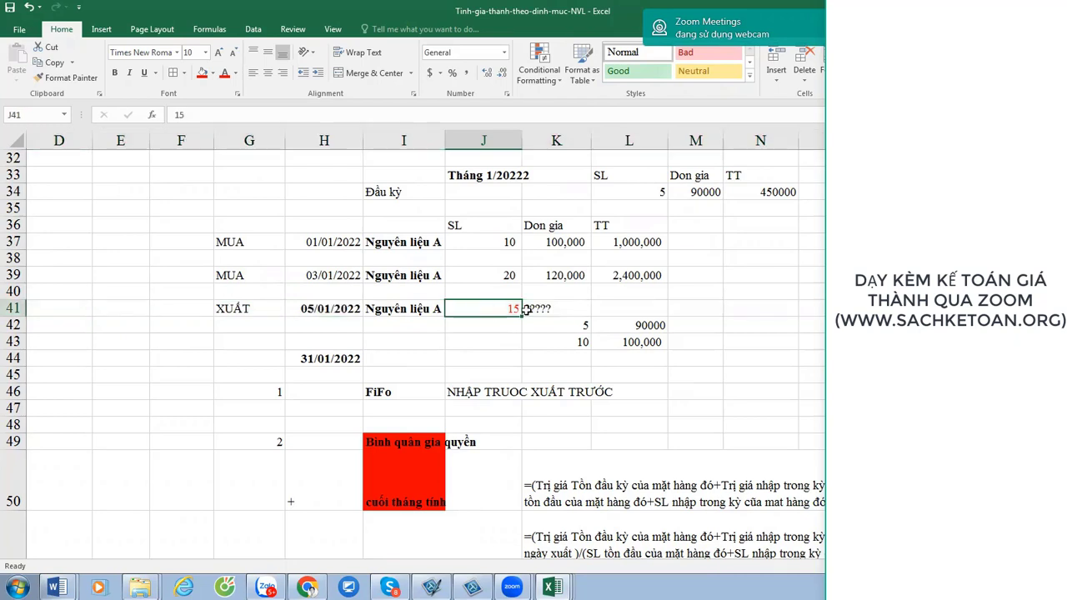
left_click(820, 309)
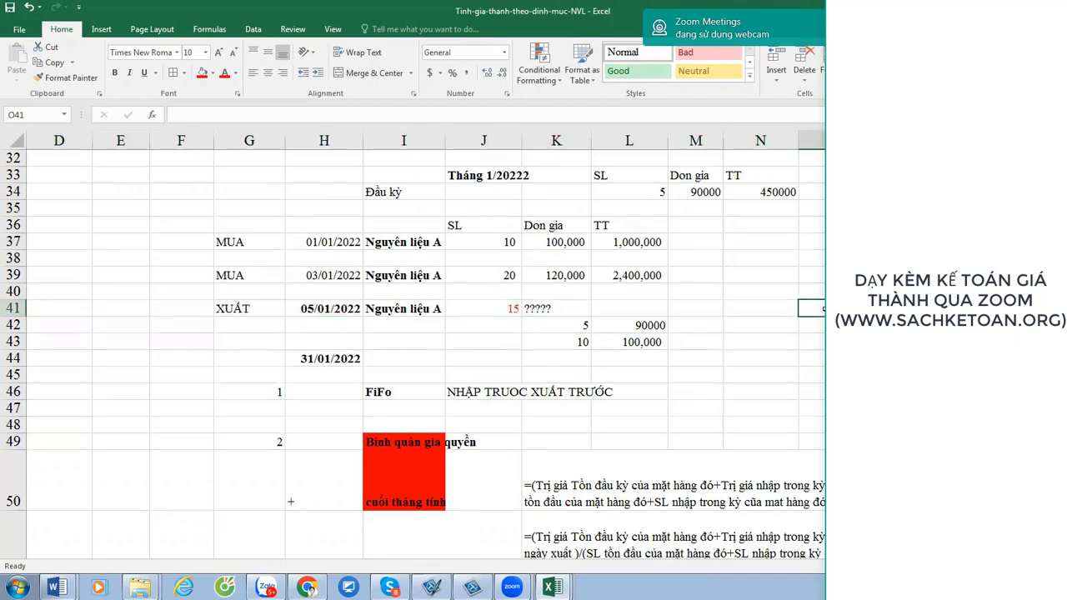
type("TO62NC")
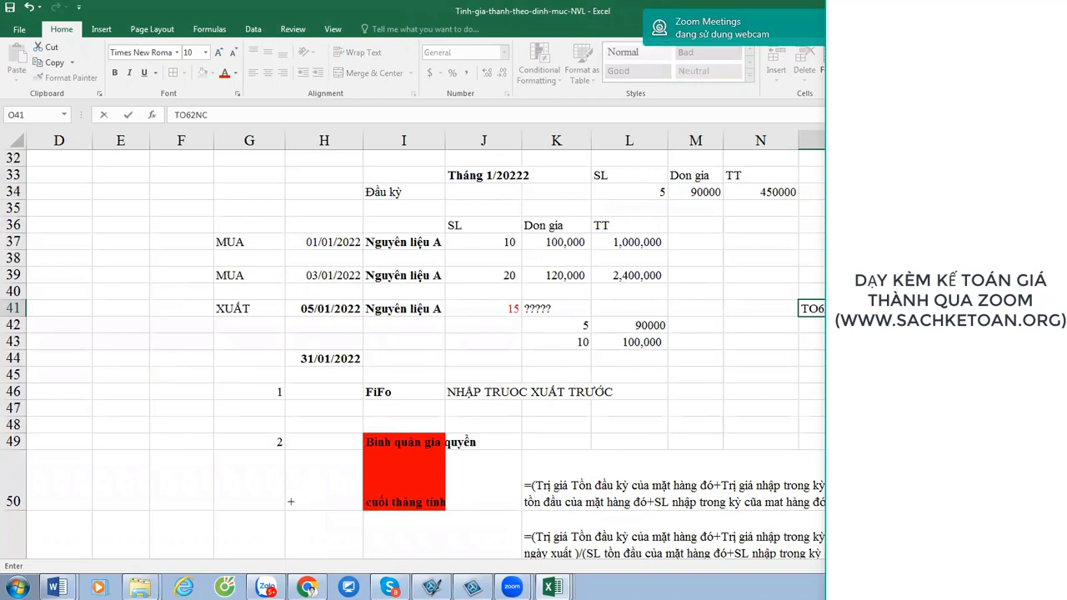
type(" UỐI")
key("BackSpace")
key("BackSpace")
key("BackSpace")
key("BackSpace")
key("BackSpace")
key("BackSpace")
key("BackSpace")
key("BackSpace")
type("N CUỐI NGÀY 5")
key("Return")
key("Up")
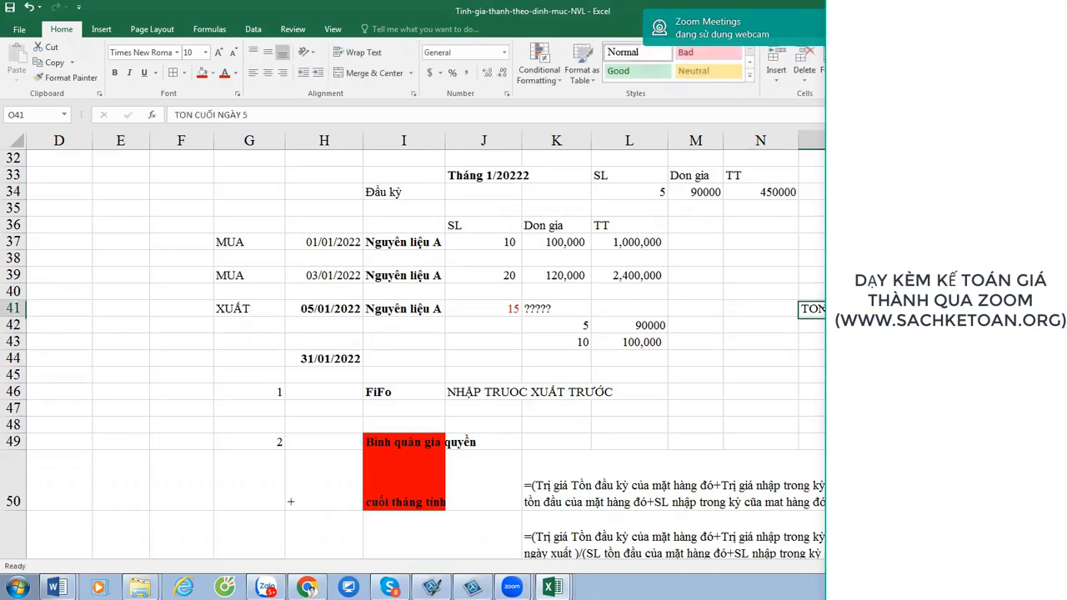
key("ctrl+b")
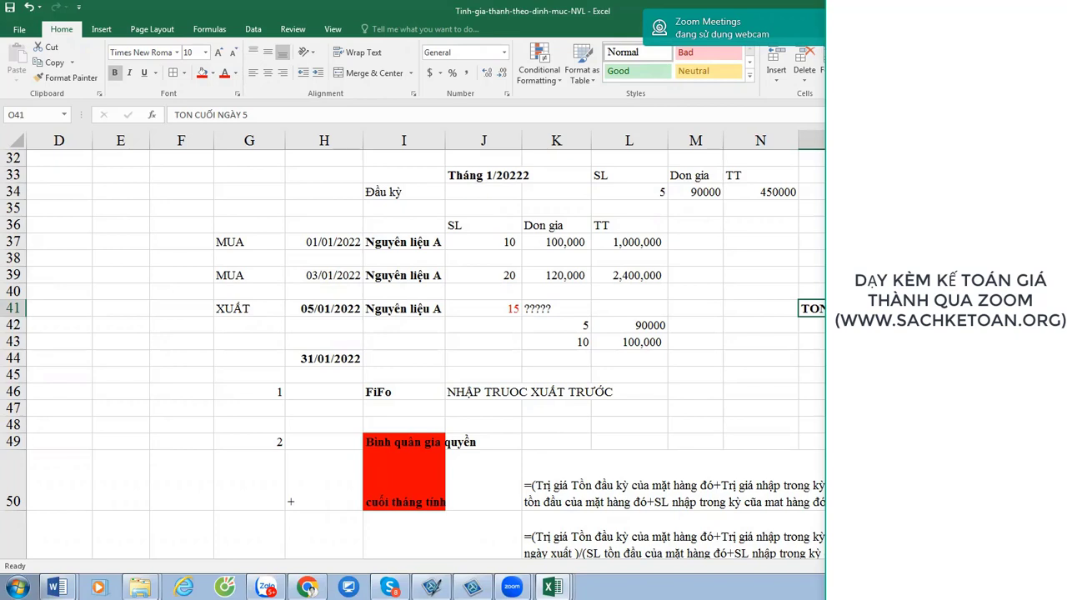
Enter the dates 06/01/2023 in H42 and 07/01/2023 in H43 below the issue date.
left_click(323, 329)
type("6/")
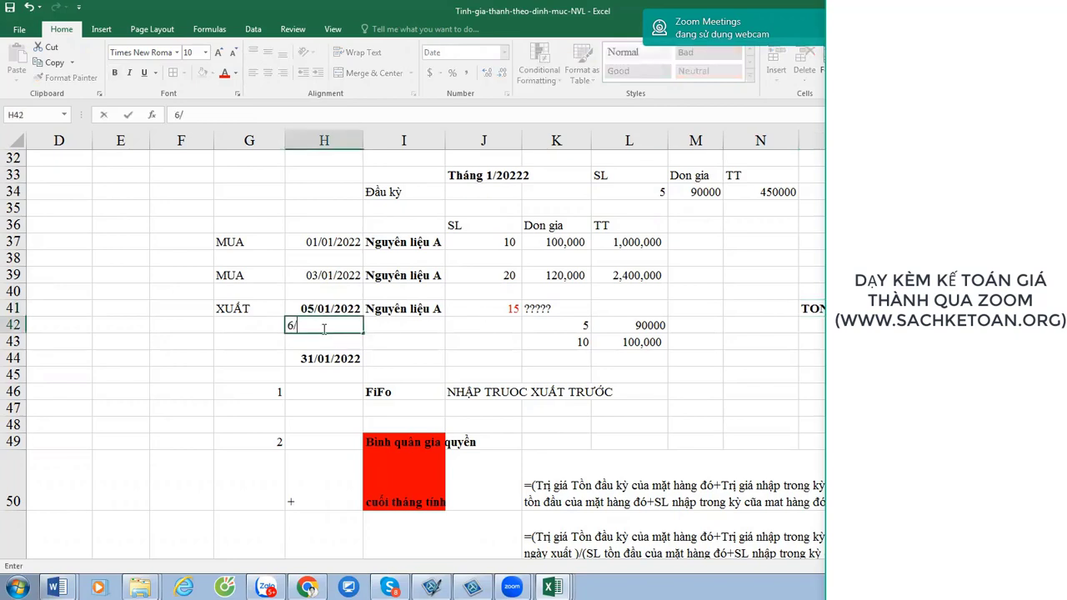
type("01/2023")
key("Up")
left_click(338, 327)
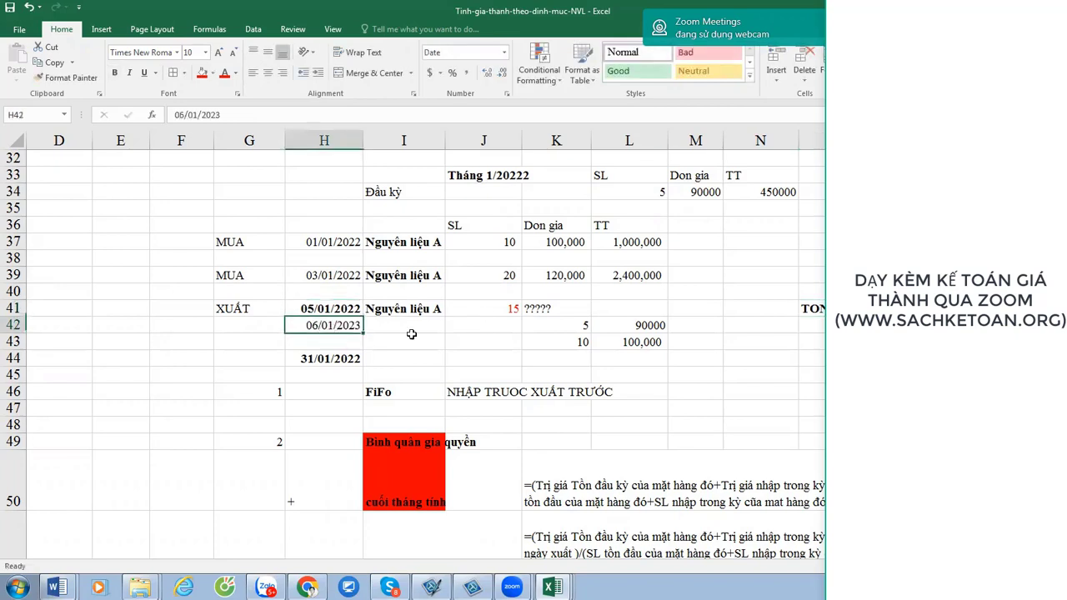
left_click(330, 342)
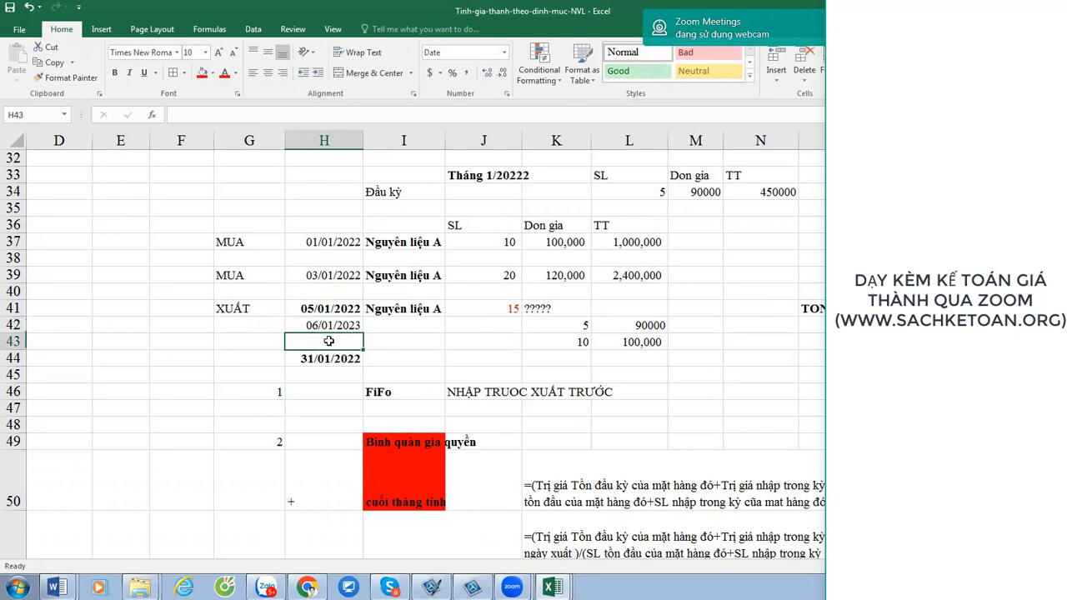
type("7/1/2023")
key("Return")
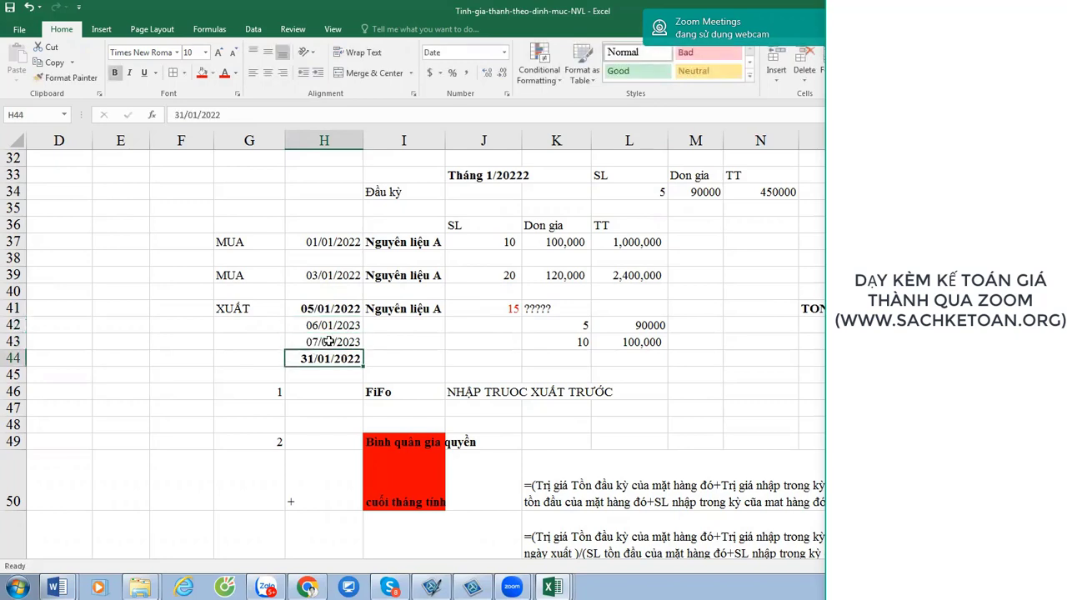
Look over the January dates below the 05/01/2022 issue and the day-5 closing stock label in that issue's row.
left_click(329, 342)
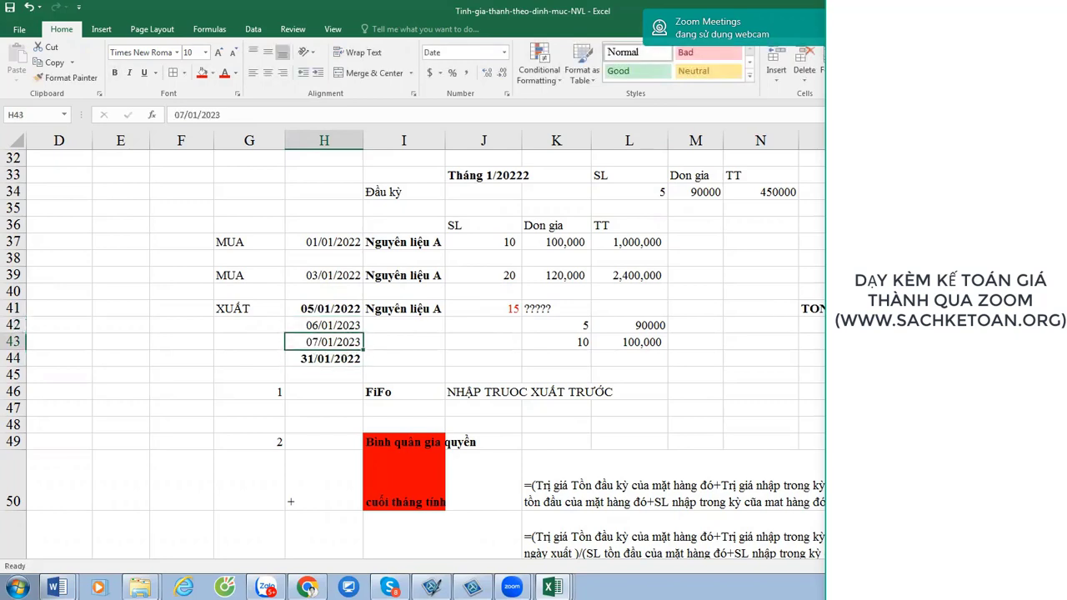
key("Up")
key("Up")
key("Right")
key("Right")
key("Right")
key("Right")
key("Right")
key("Right")
key("Right")
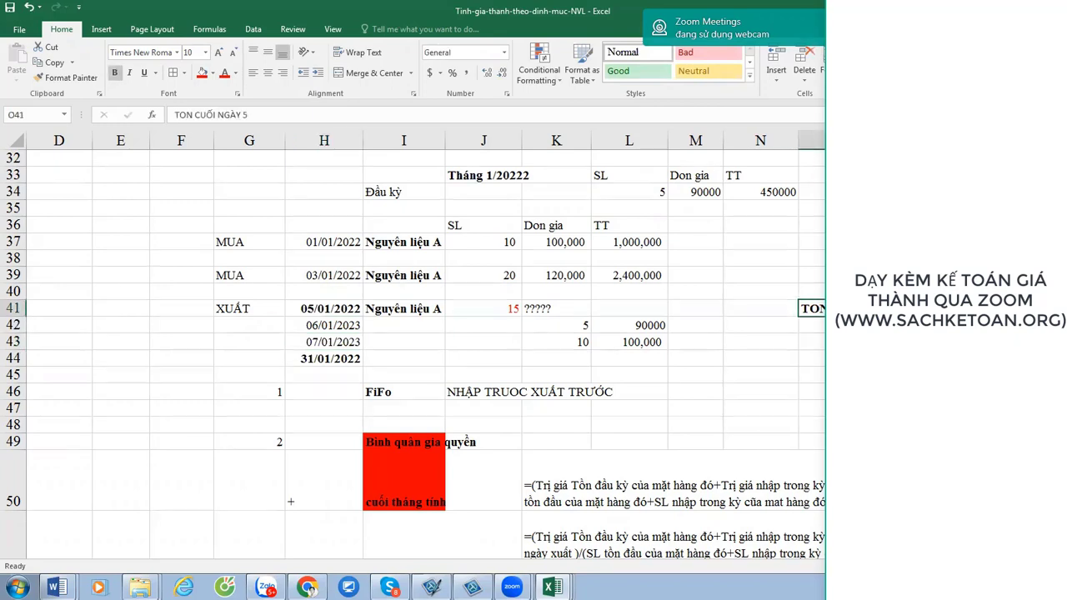
left_click(346, 326)
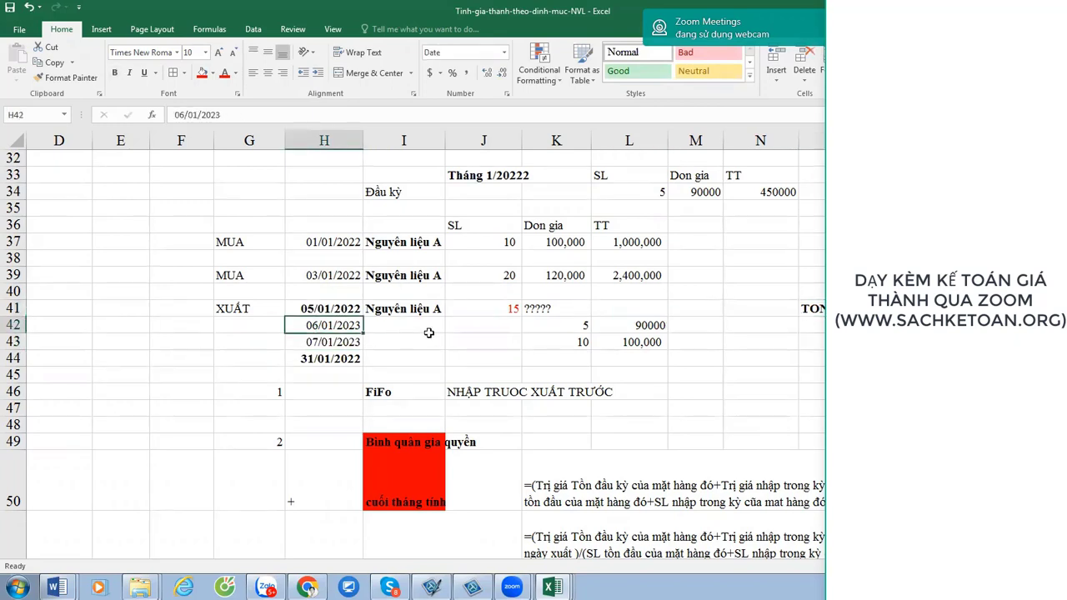
left_click(420, 333)
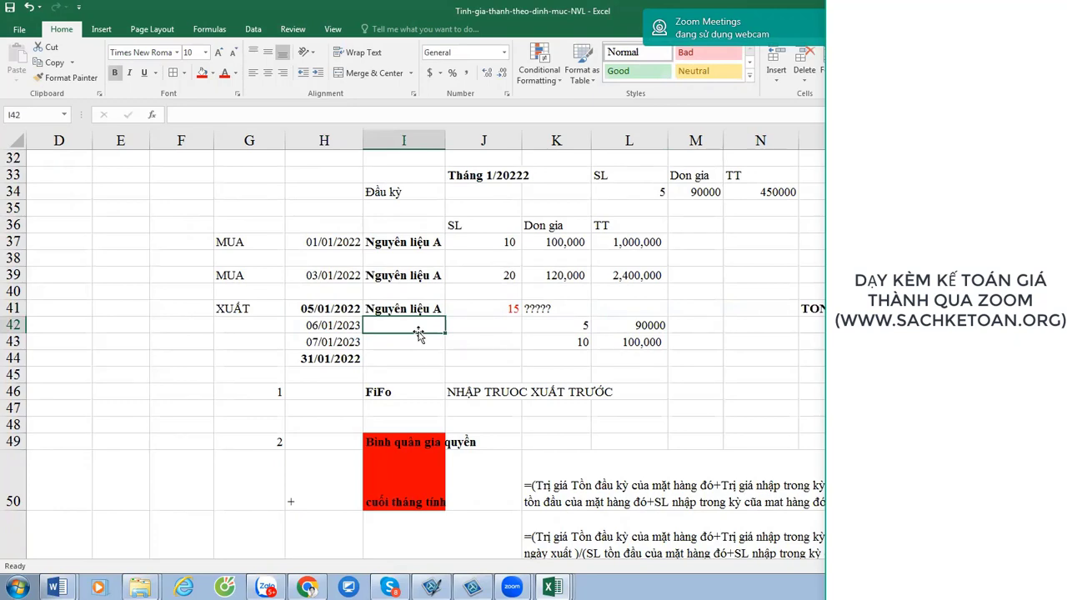
Review the FiFo, weighted average and specific identification (Thức tế đích danh) methods alongside the January stock example.
scroll(618, 389, "down", 3)
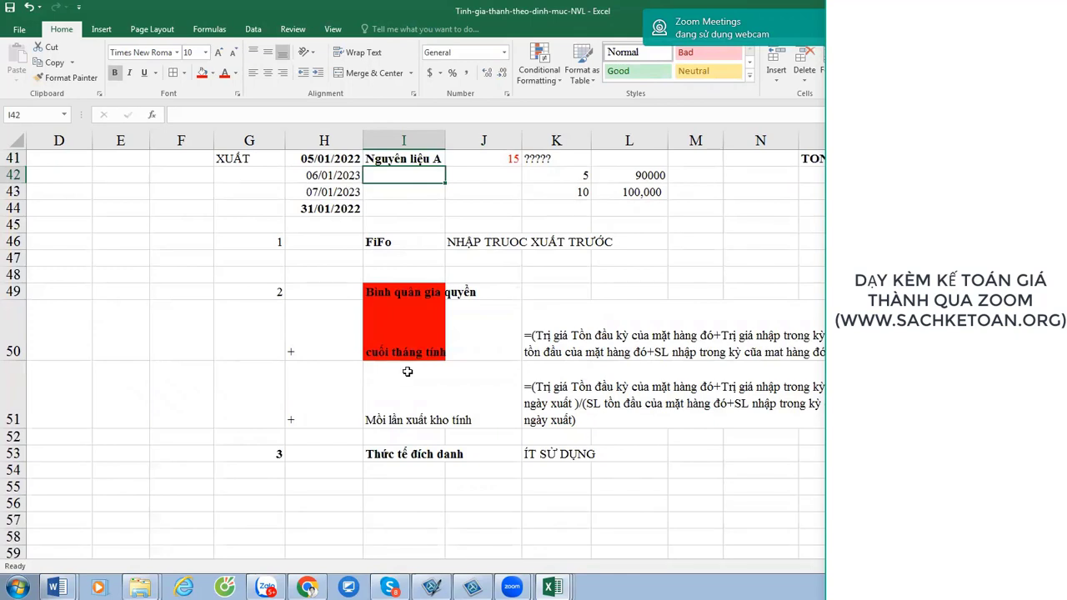
left_click(400, 409)
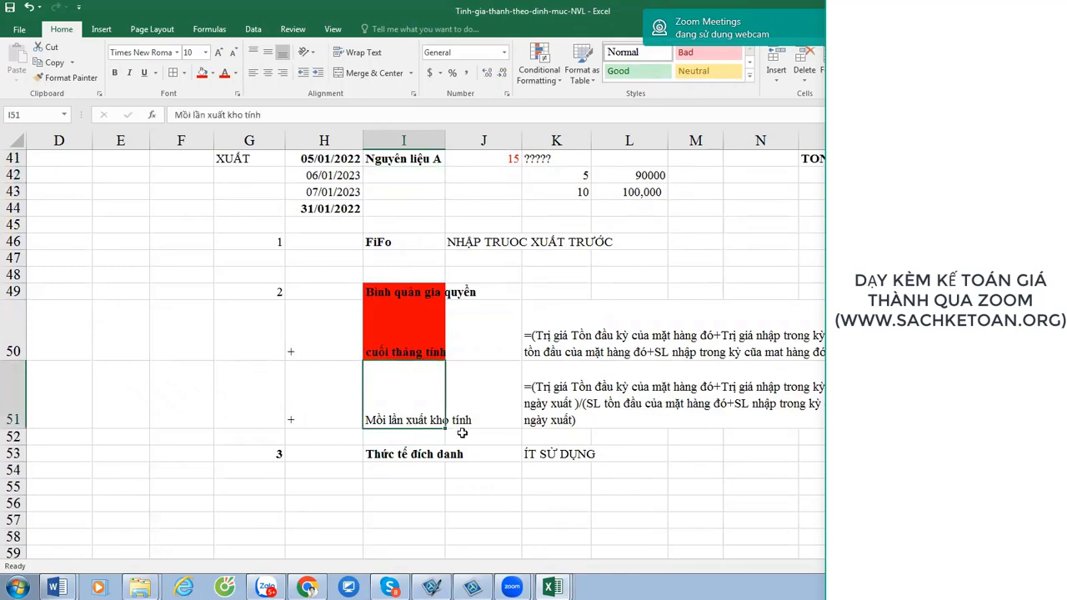
left_click(425, 442)
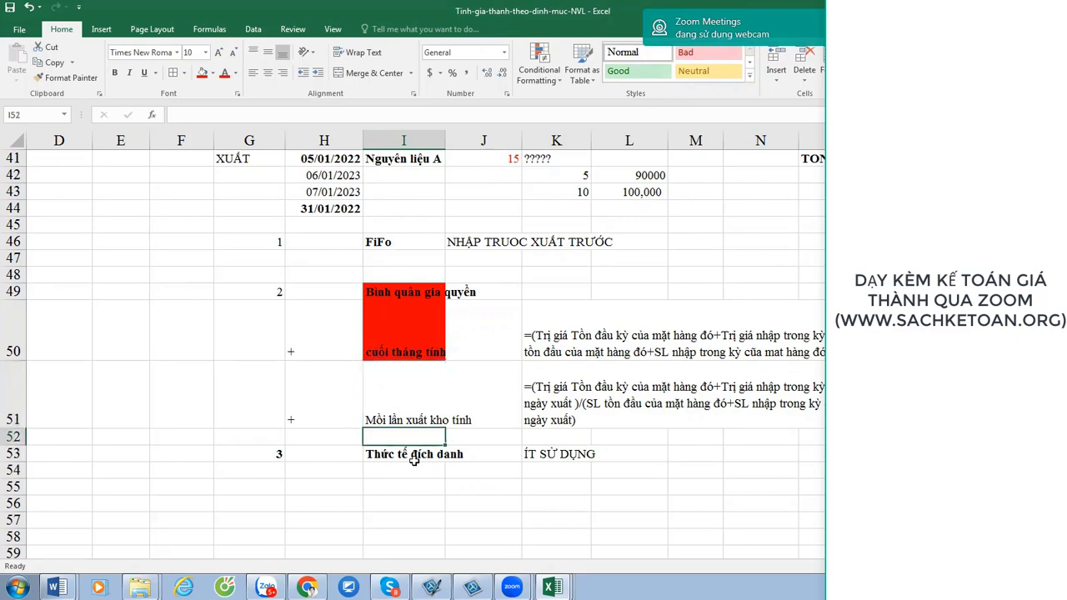
left_click(414, 460)
scroll(501, 440, "up", 1)
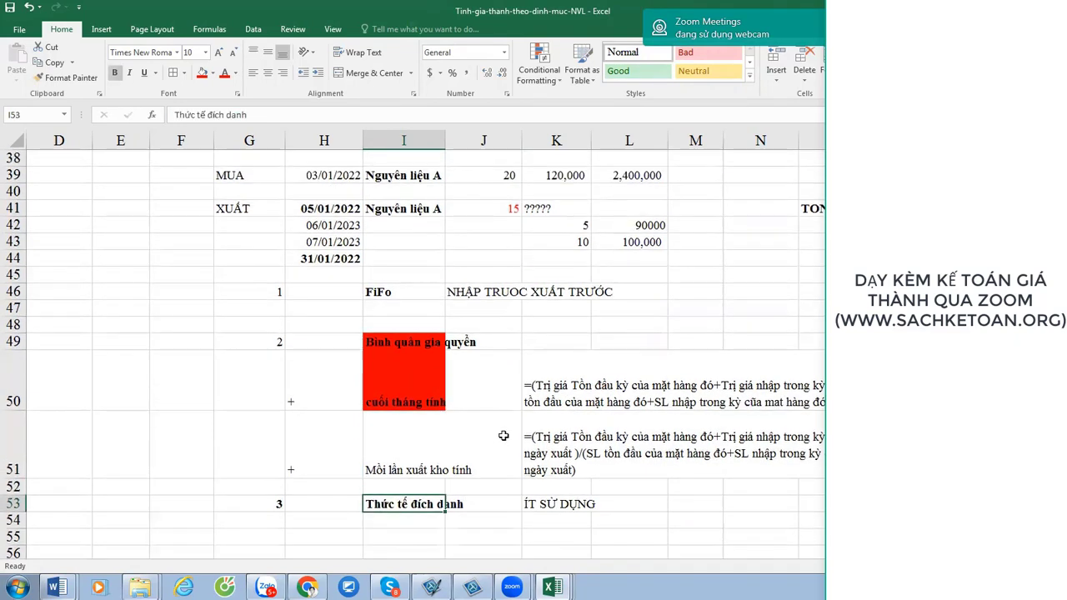
scroll(504, 435, "up", 1)
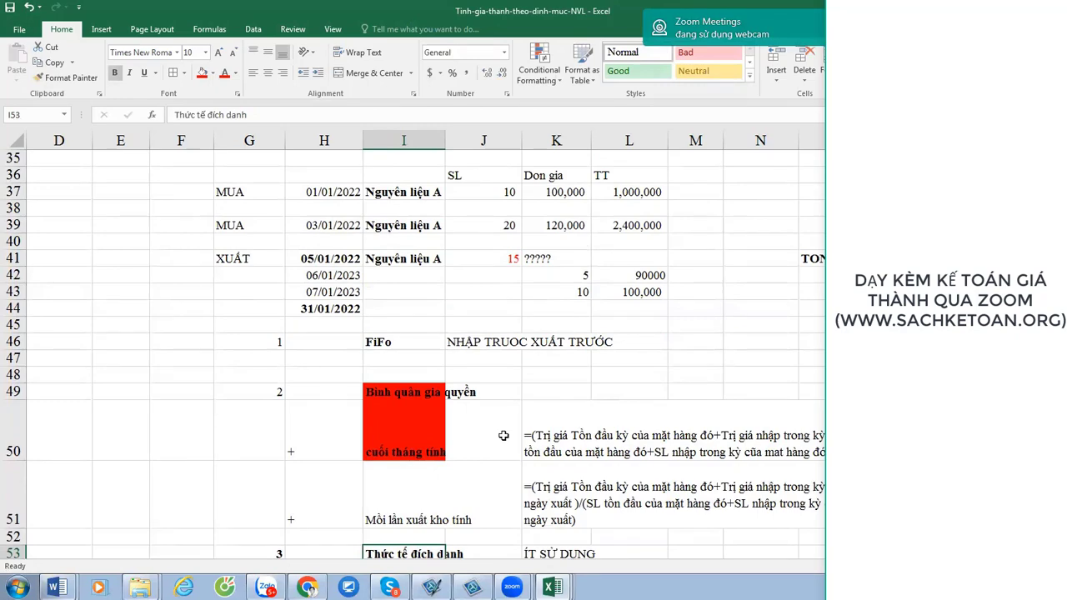
scroll(596, 408, "up", 1)
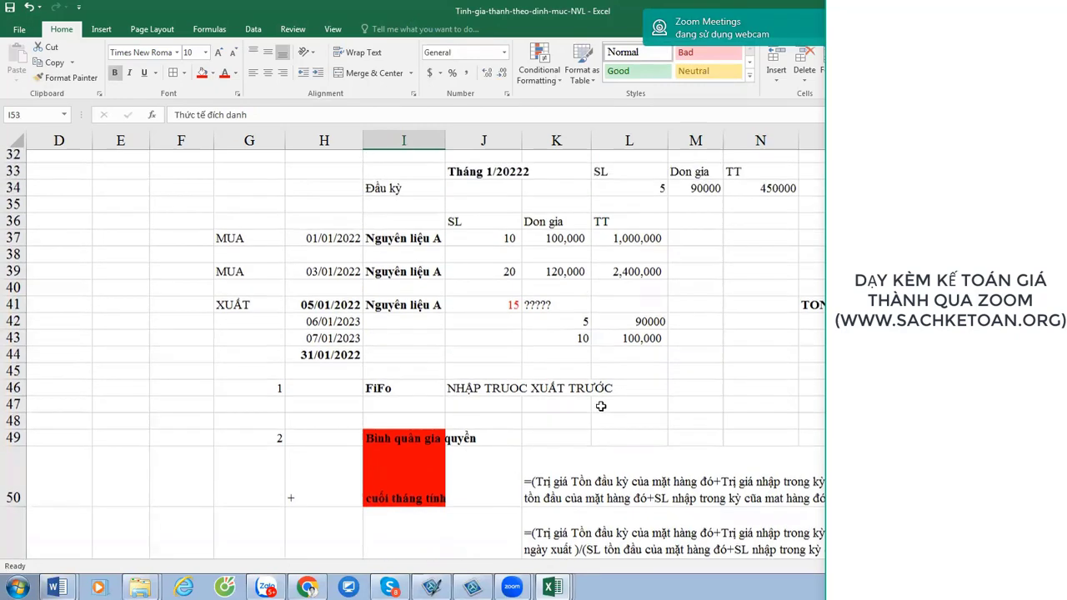
scroll(600, 405, "down", 2)
scroll(600, 405, "down", 2)
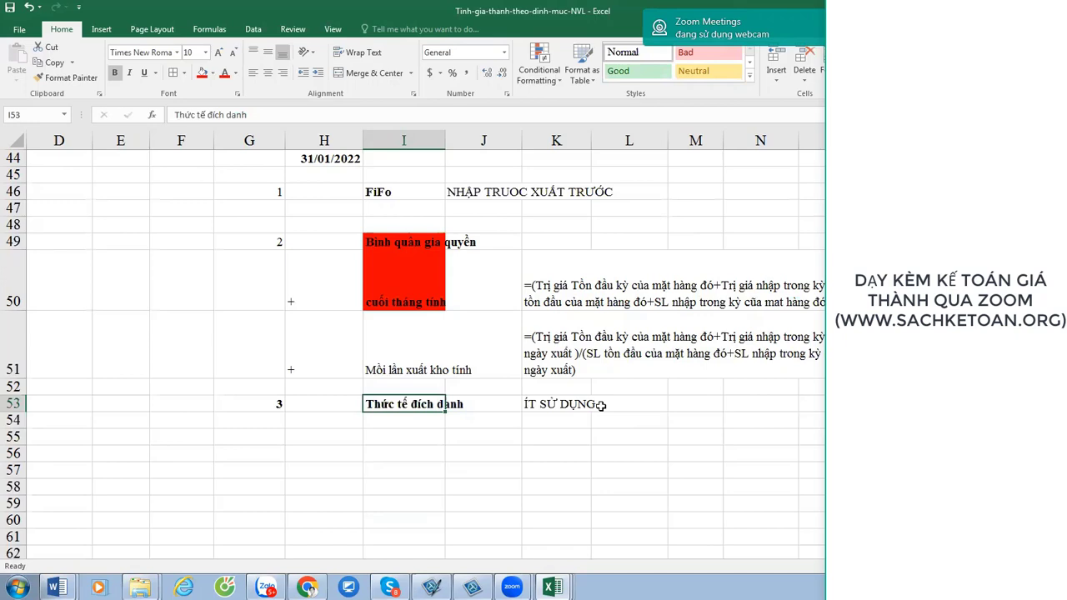
scroll(762, 417, "up", 2)
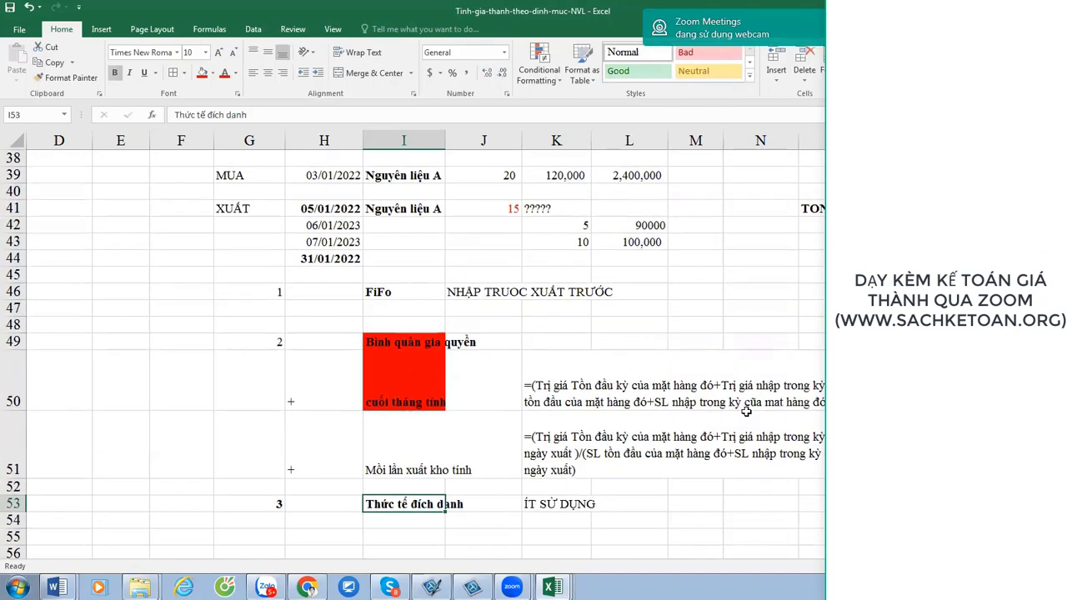
scroll(759, 396, "down", 2)
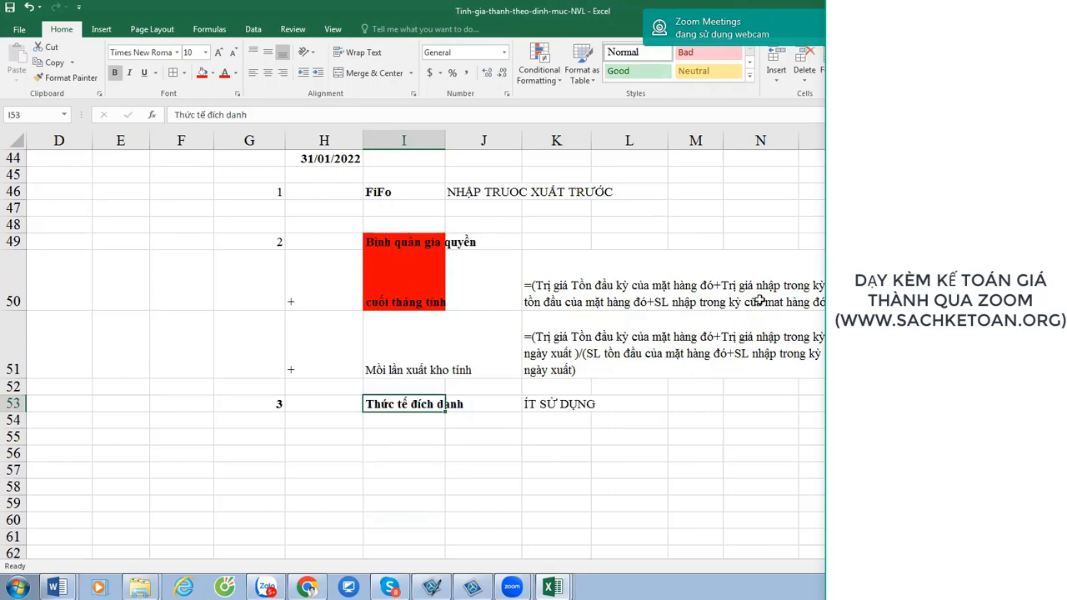
scroll(584, 308, "up", 2)
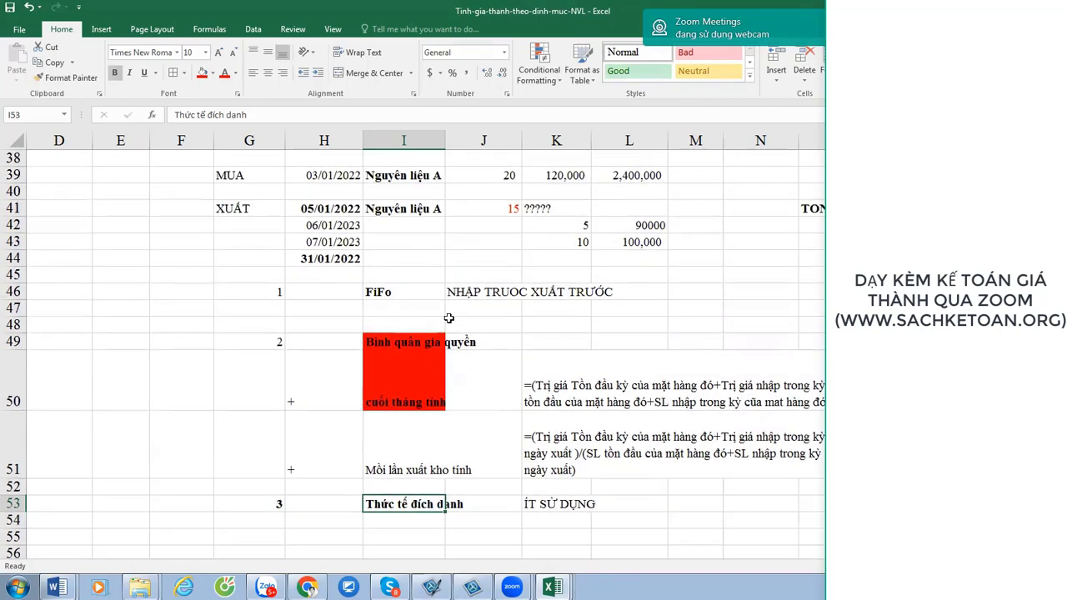
left_click(400, 293)
scroll(522, 307, "up", 2)
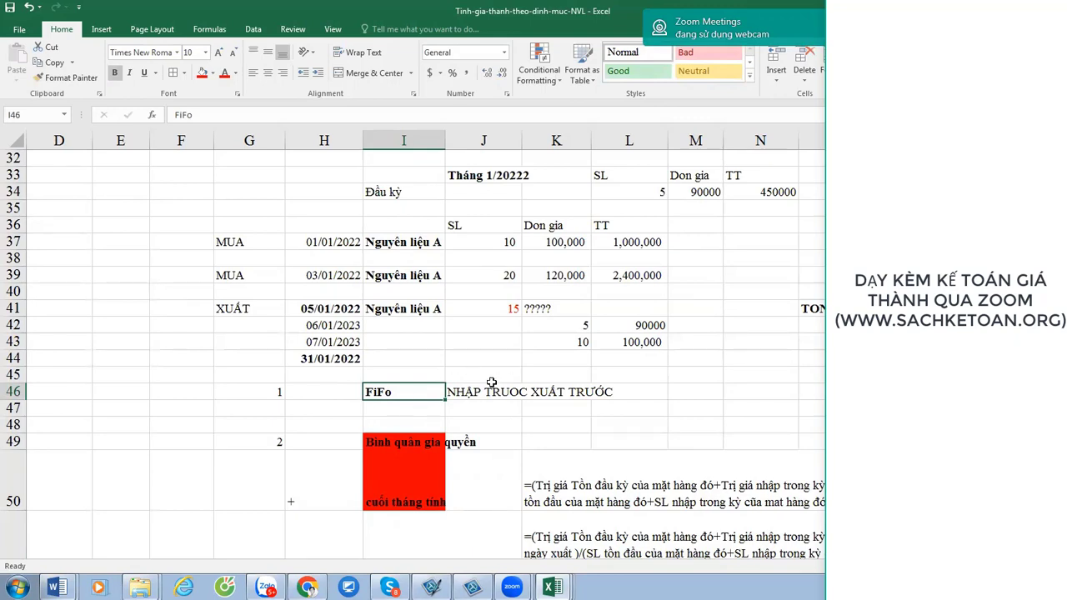
mouse_move(321, 178)
left_mouse_down()
mouse_move(393, 178)
mouse_move(676, 319)
mouse_move(813, 344)
mouse_move(813, 360)
left_mouse_up()
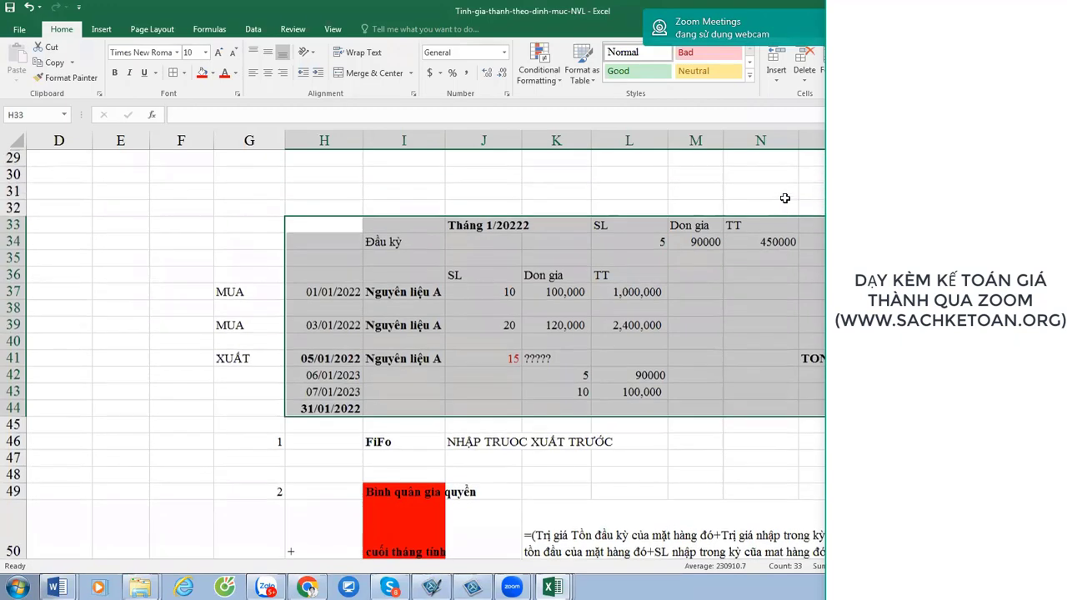
Color the opening stock unit price in M34 and the two purchase unit prices in K37 and K39 red.
scroll(787, 198, "up", 1)
left_click(704, 243)
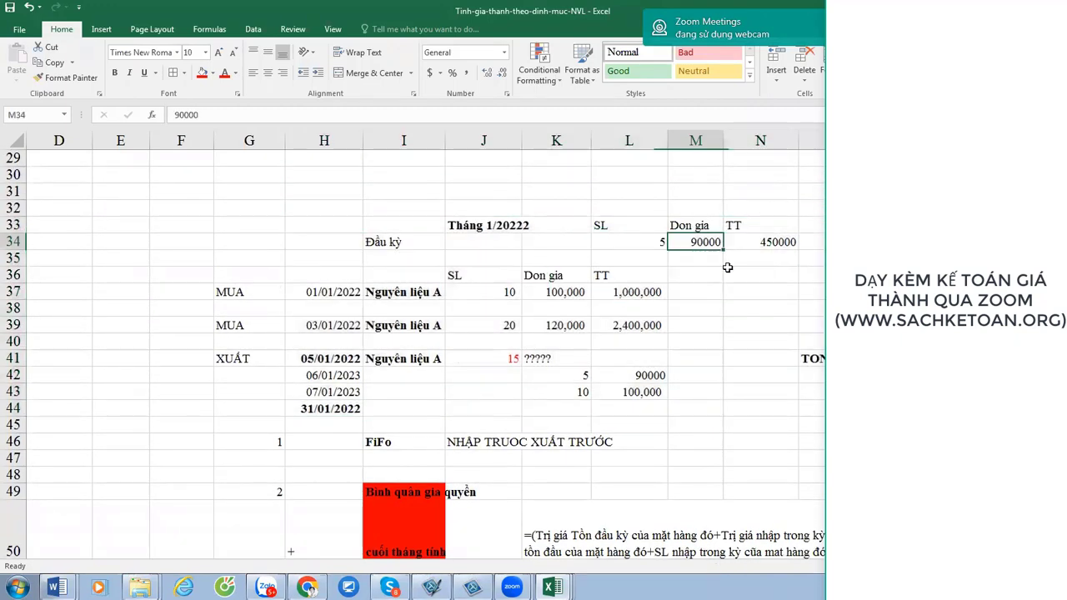
left_click(570, 295, "ctrl")
left_click(566, 327, "ctrl")
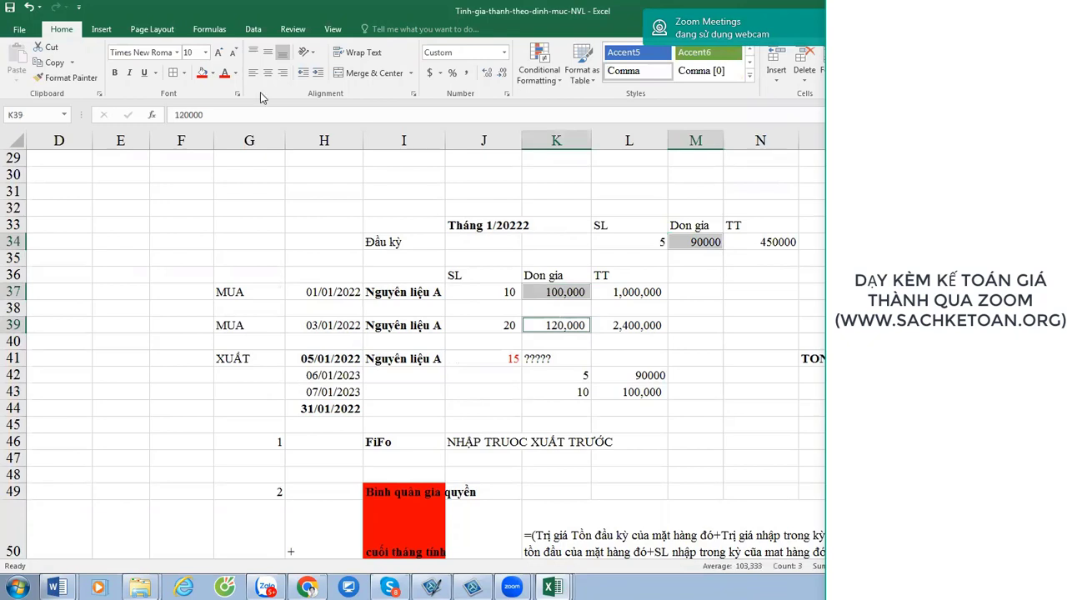
left_click(223, 73)
left_click(781, 299)
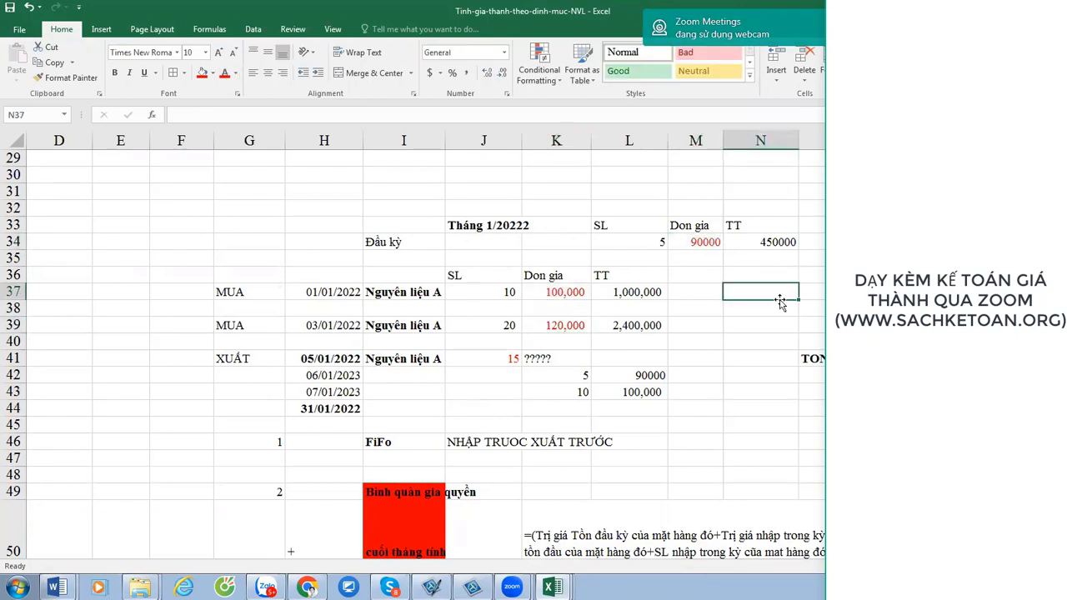
left_click(655, 240)
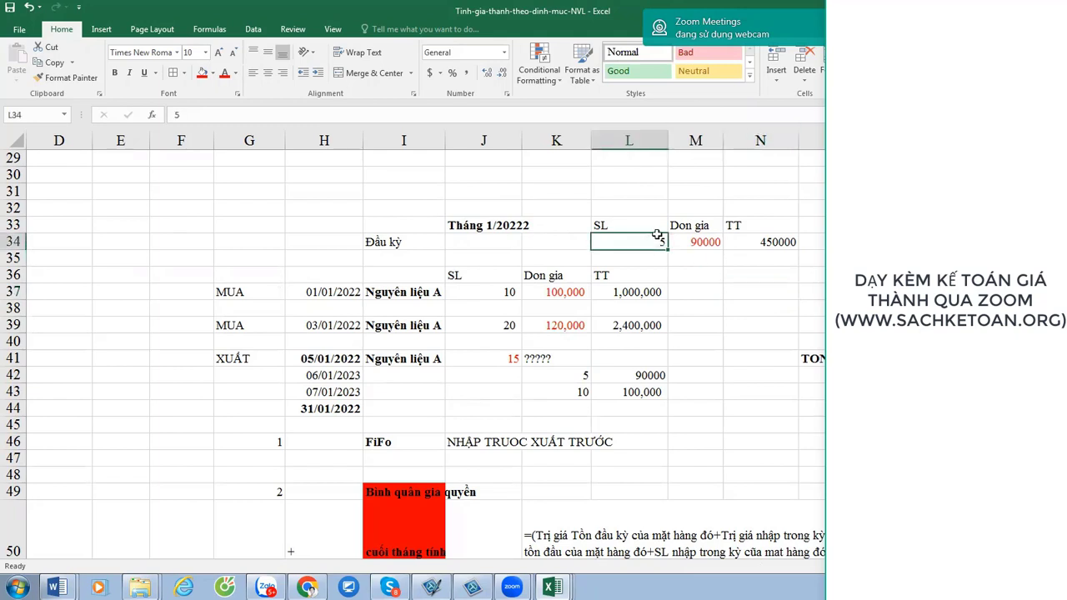
left_click(720, 244)
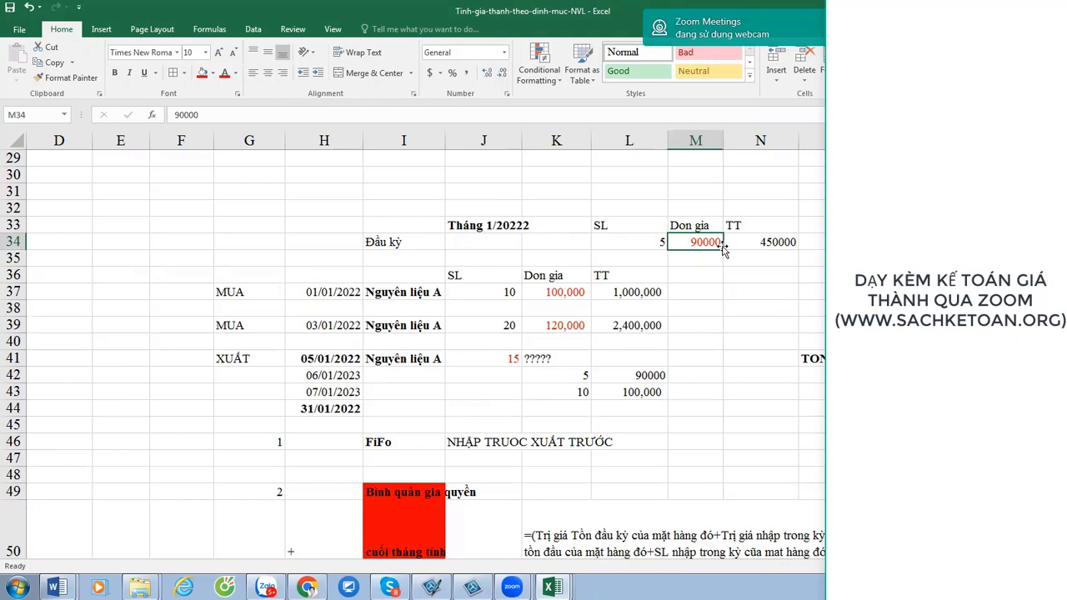
left_click(513, 326)
left_click(556, 328)
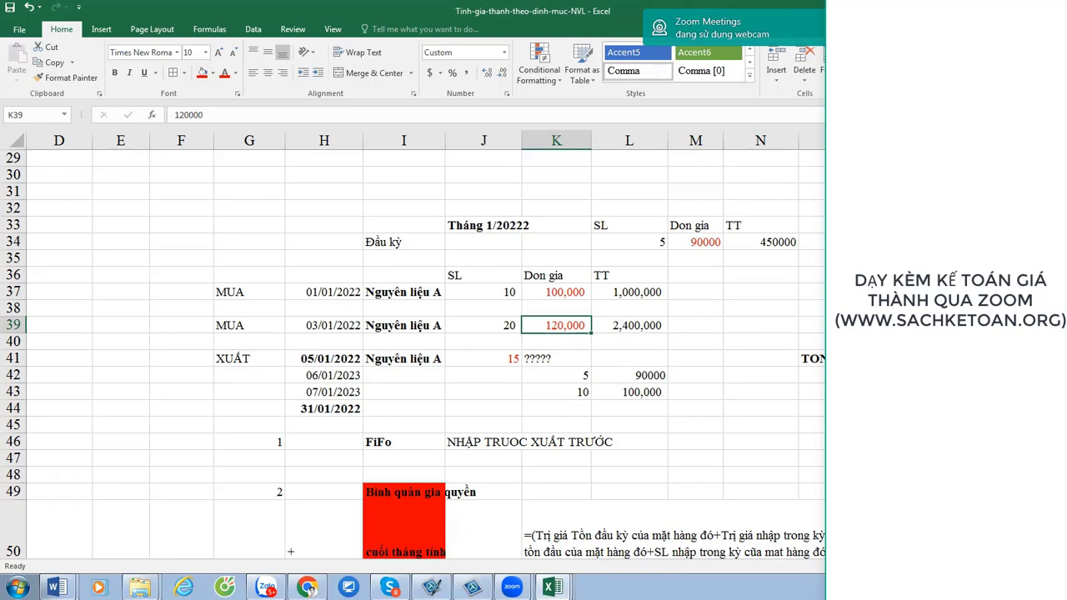
Try a red font color on the weighted average heading and the month-end formula in rows 49 and 50.
scroll(742, 355, "down", 4)
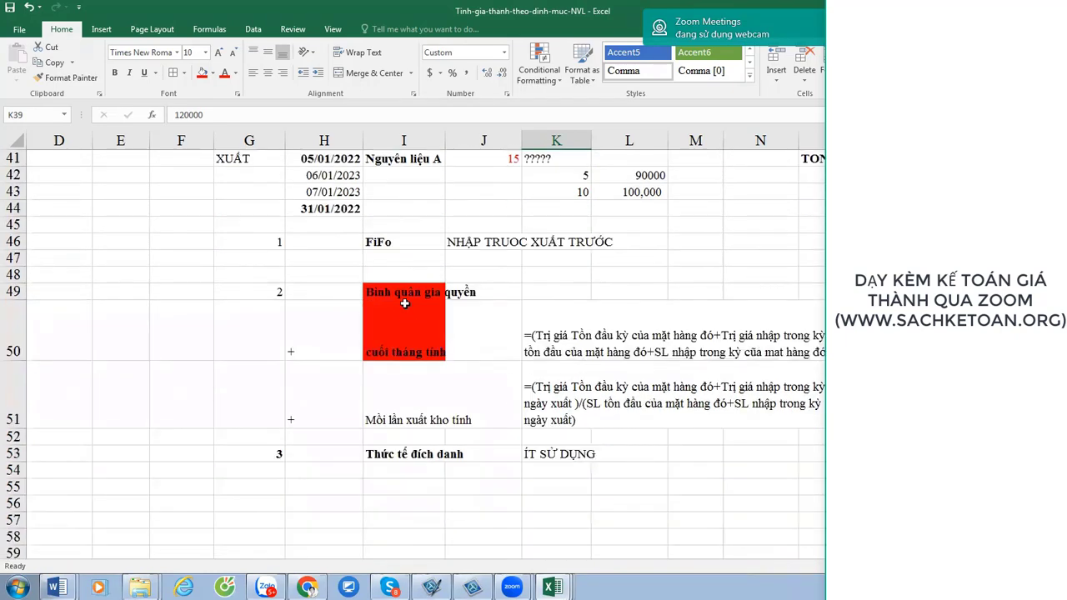
left_click_drag(407, 310, 821, 334)
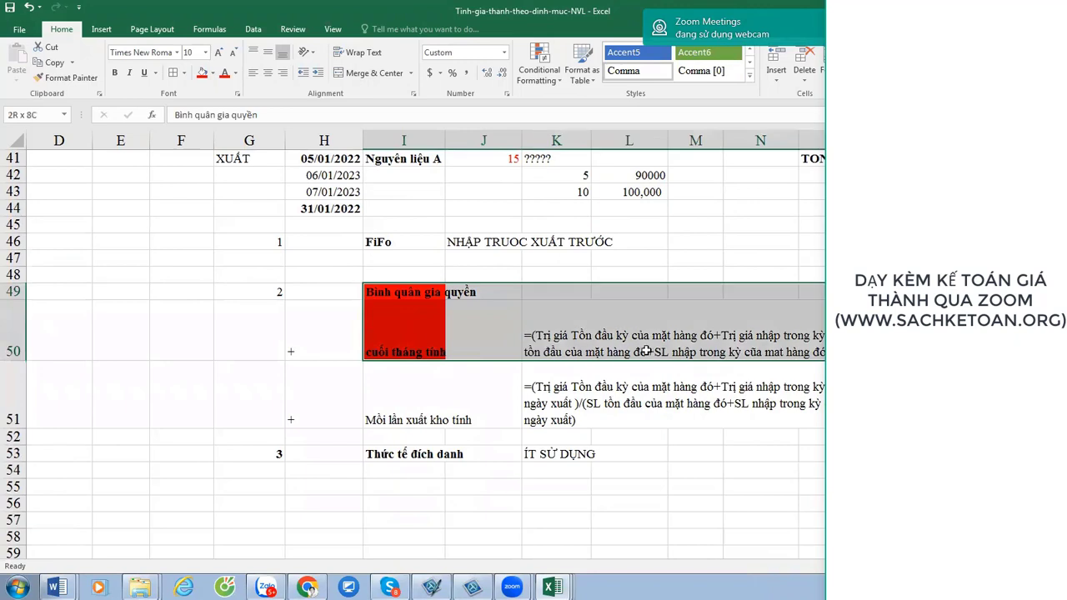
left_click(223, 73)
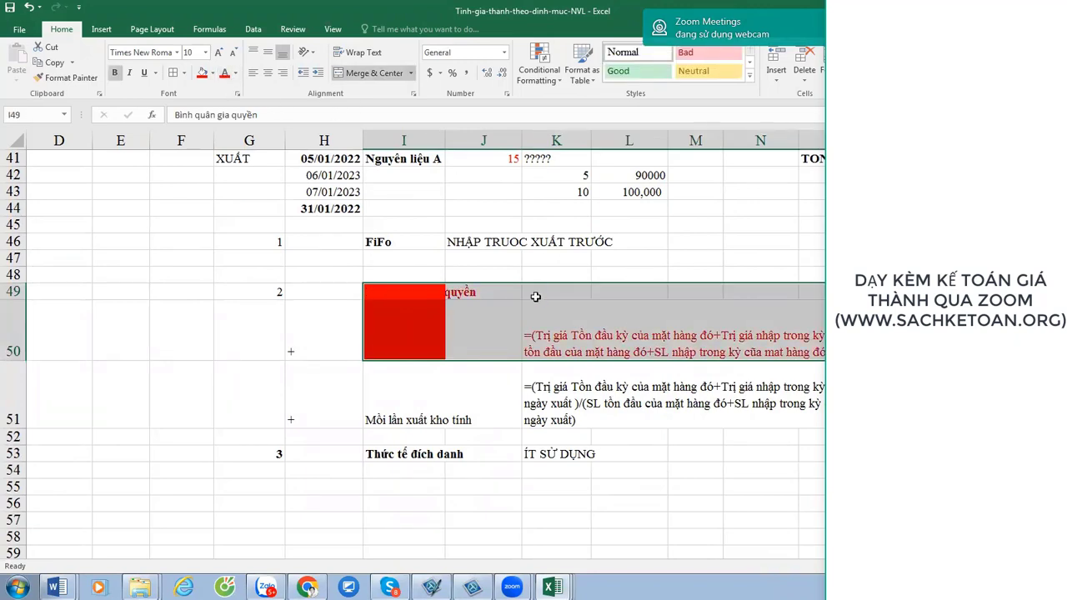
key("ctrl+z")
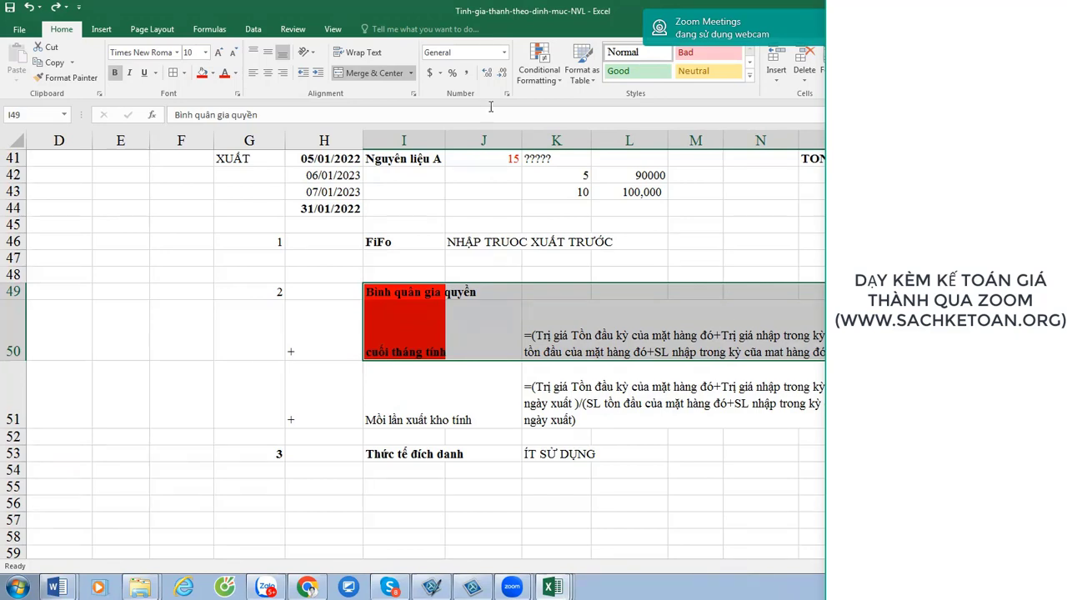
Review the January stock example and the material cost summary table above it.
scroll(703, 281, "up", 3)
scroll(708, 288, "down", 1)
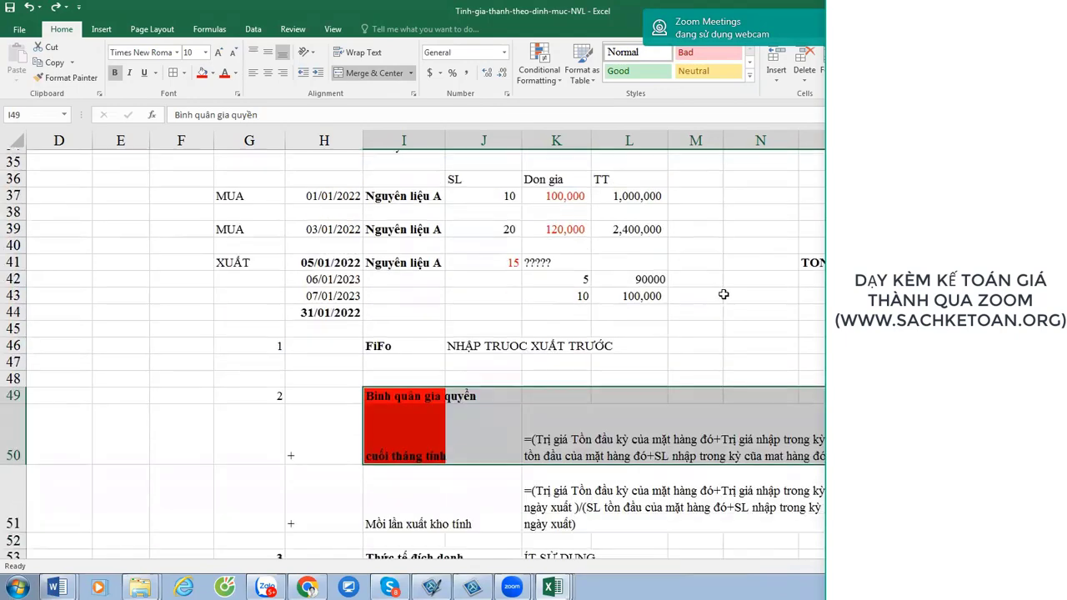
left_click(737, 319)
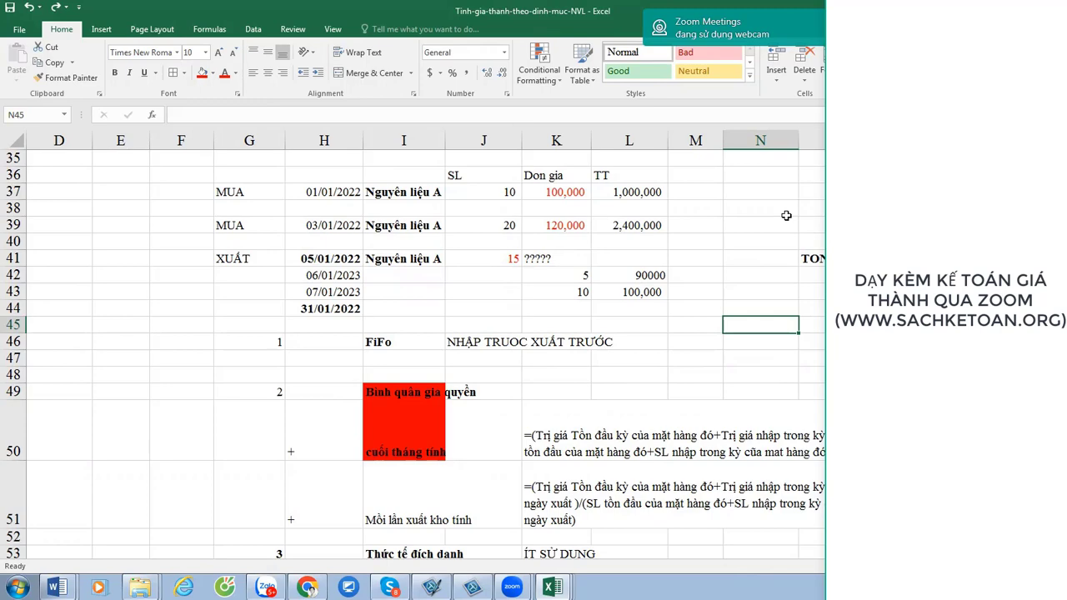
scroll(787, 216, "up", 3)
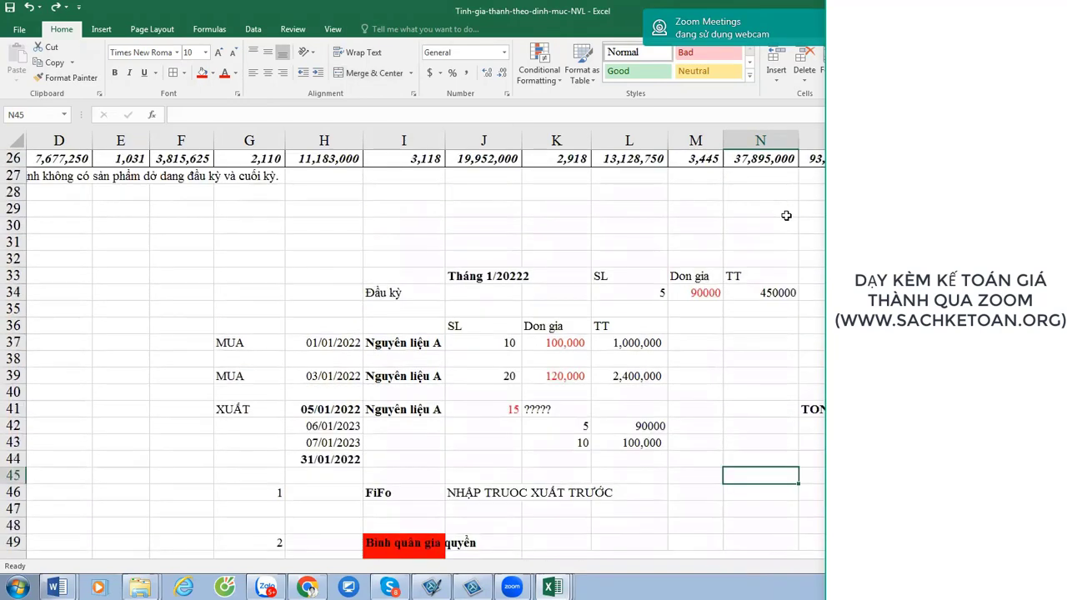
scroll(786, 216, "up", 1)
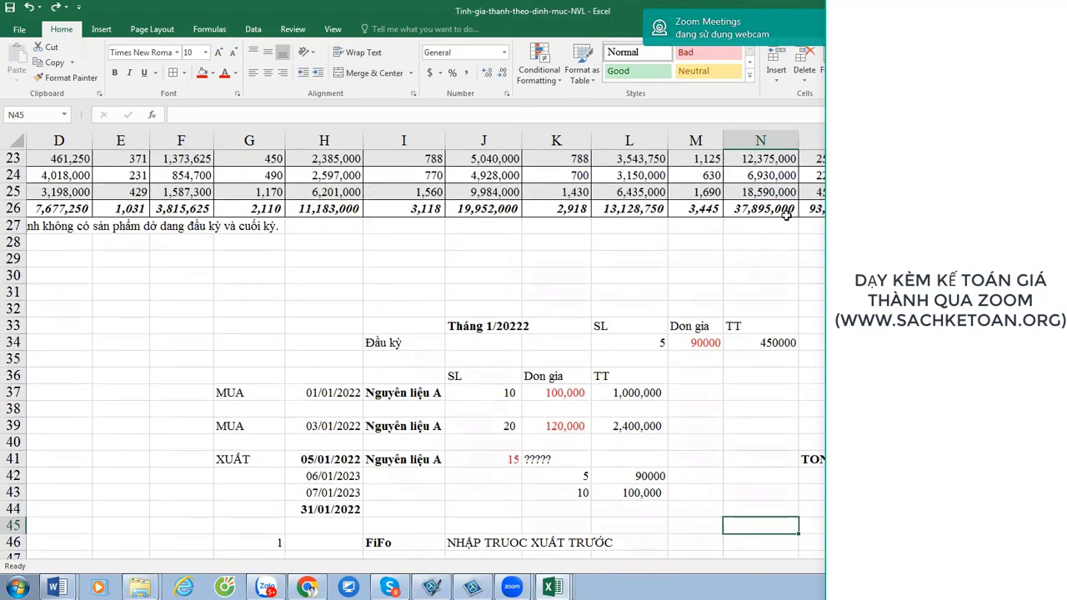
scroll(786, 216, "up", 2)
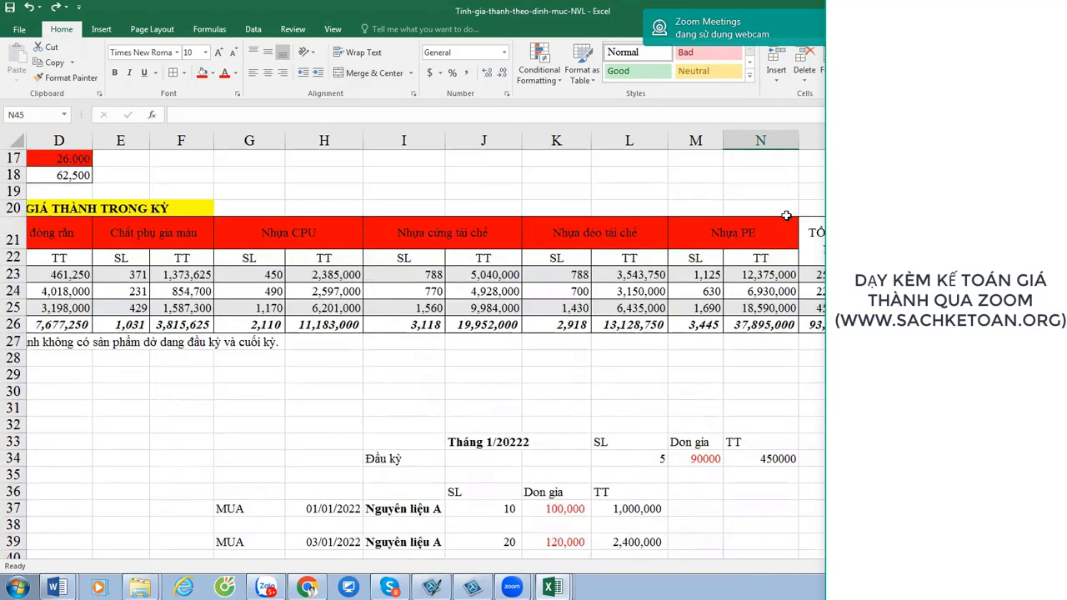
left_click(739, 352)
left_click(629, 382)
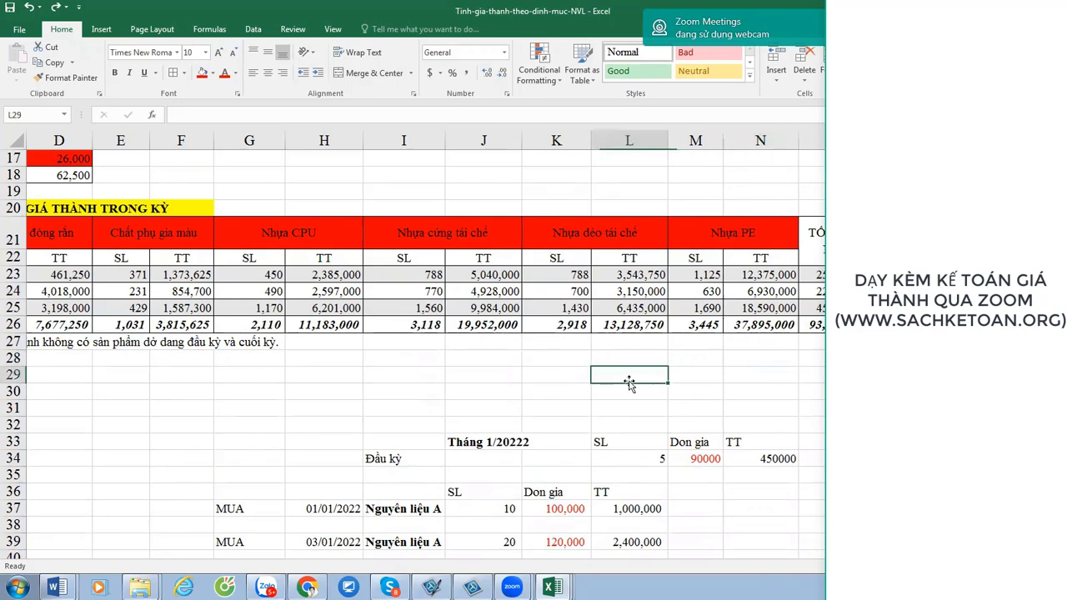
scroll(640, 369, "up", 3)
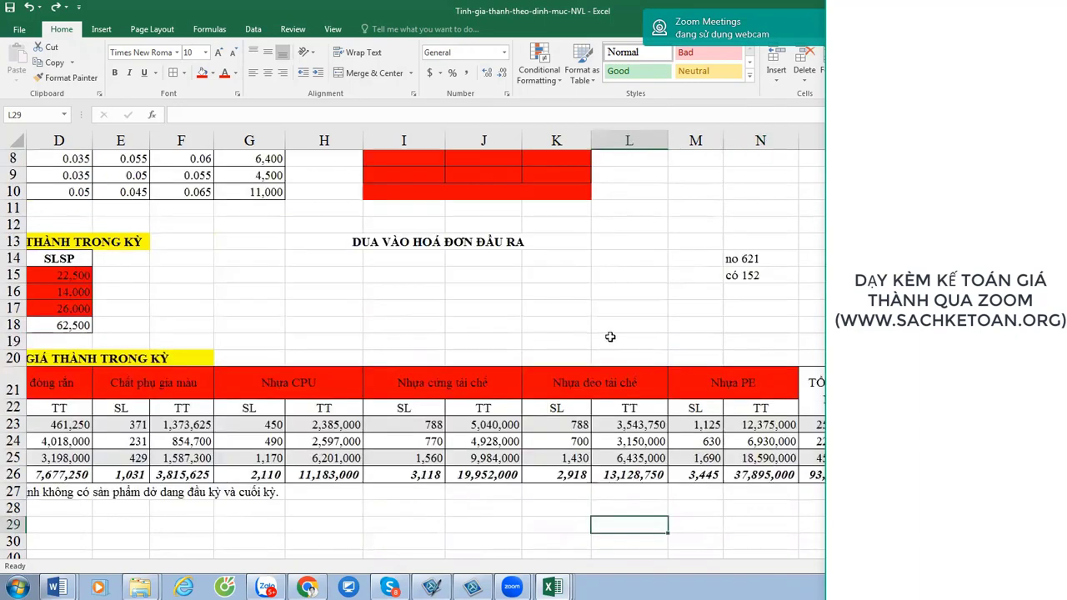
Examine the material norms, finished product quantities and cost summary tables from the top of the sheet down to the note in row 27.
scroll(617, 333, "up", 2)
left_click(671, 322)
key("Left")
key("Left")
key("Left")
key("Left")
key("Left")
key("Left")
key("Left")
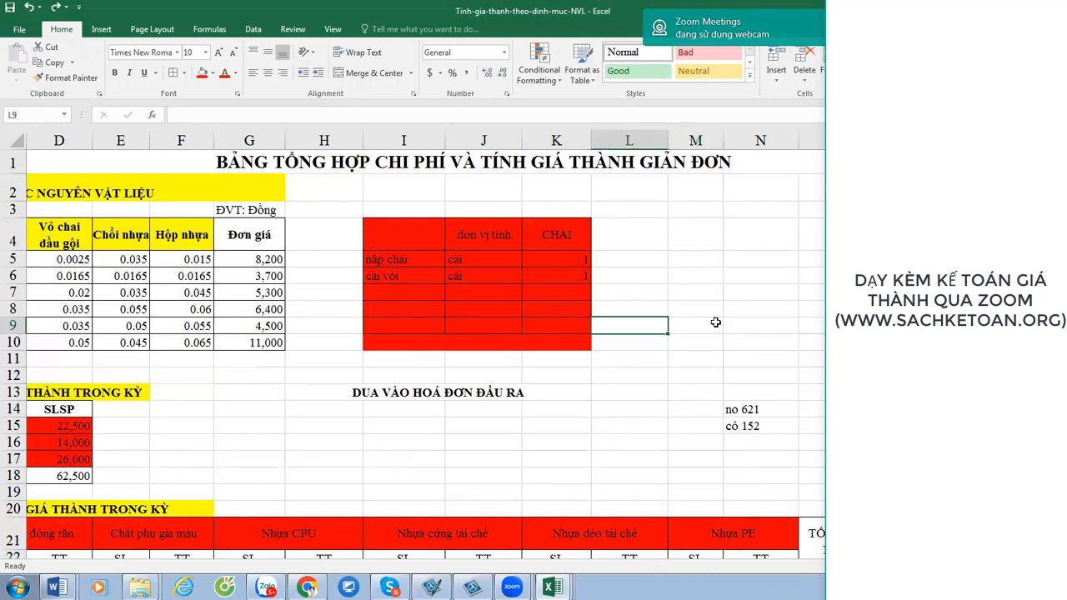
key("Home")
key("Down")
key("Down")
key("Down")
key("Down")
key("Down")
key("Down")
key("Down")
key("Down")
key("Down")
key("Down")
key("Down")
key("Down")
key("Down")
key("Down")
key("Down")
key("Down")
key("Down")
key("Down")
key("Down")
key("Down")
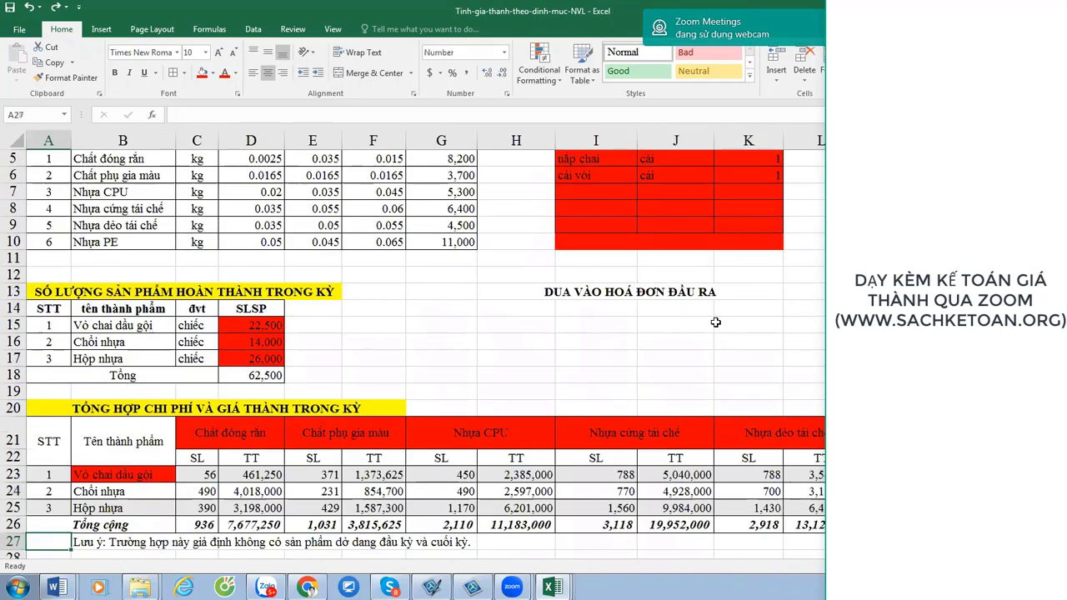
Examine the material quantities and amounts of the shampoo bottle row 23 up to its total material cost.
left_click(262, 360)
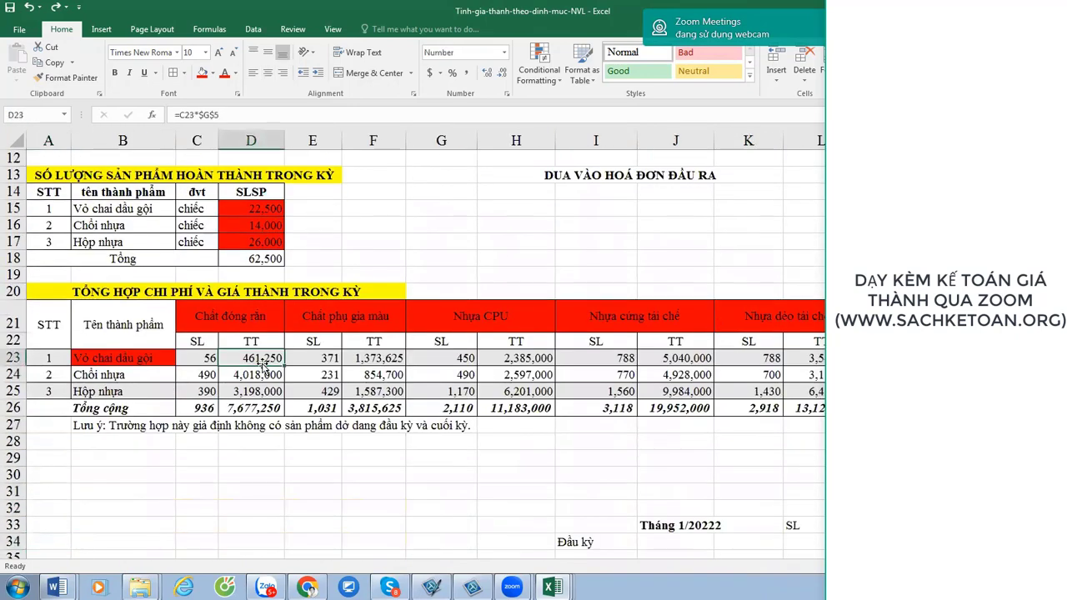
key("Right")
key("Right")
key("Right")
key("Right")
key("Right")
key("Right")
key("Right")
key("Right")
key("Right")
key("Right")
key("Right")
key("Right")
key("Right")
key("Right")
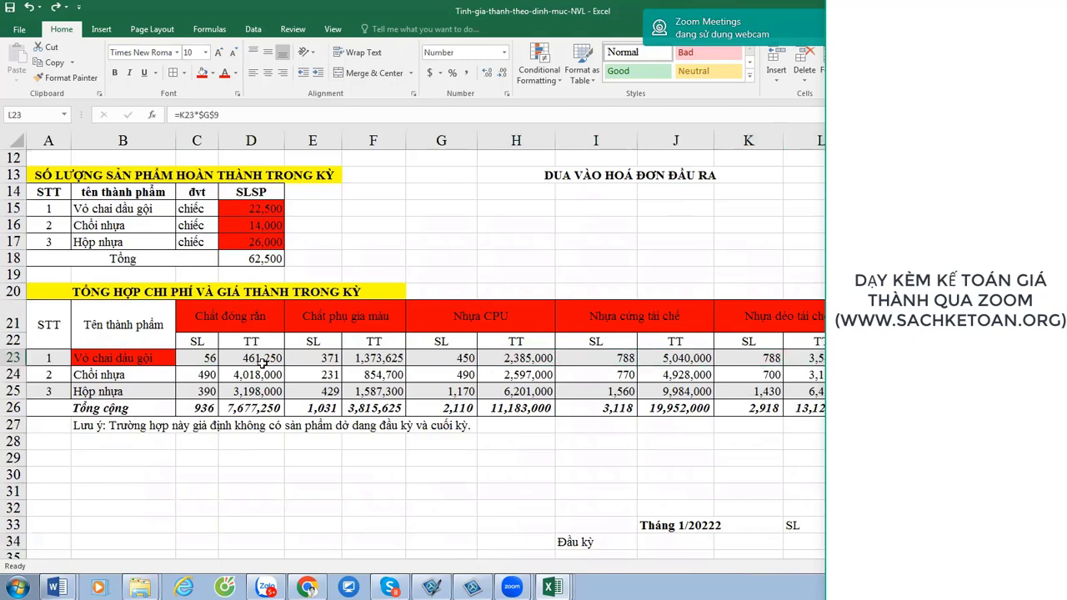
key("Left")
key("Left")
key("Left")
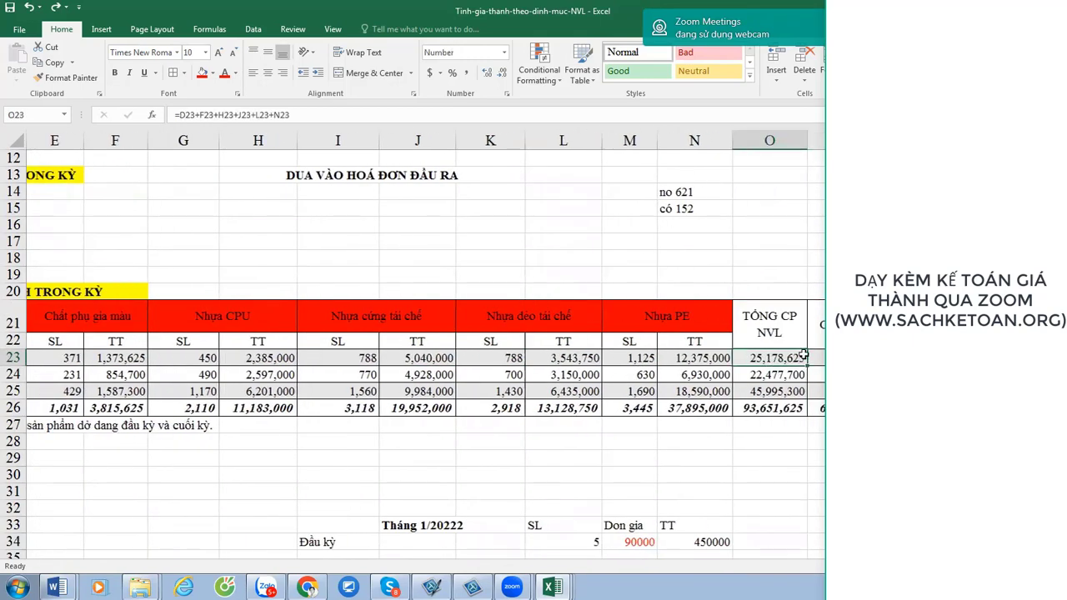
Append the account number (621) to the TỔNG CP NVL heading in O21.
left_click(798, 333)
double_click(798, 333)
type("(")
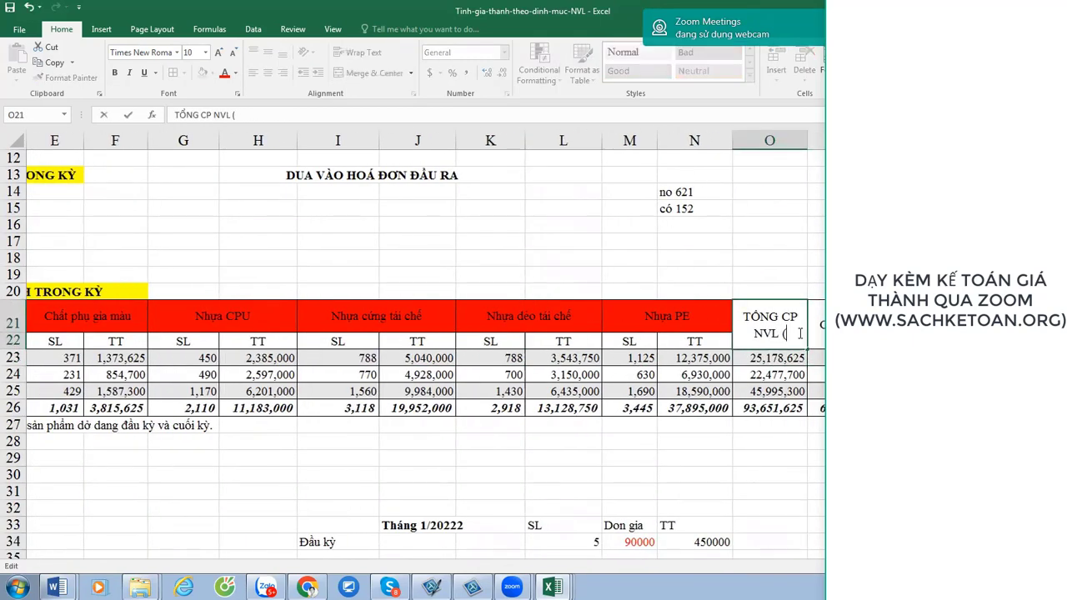
type("621)")
key("Return")
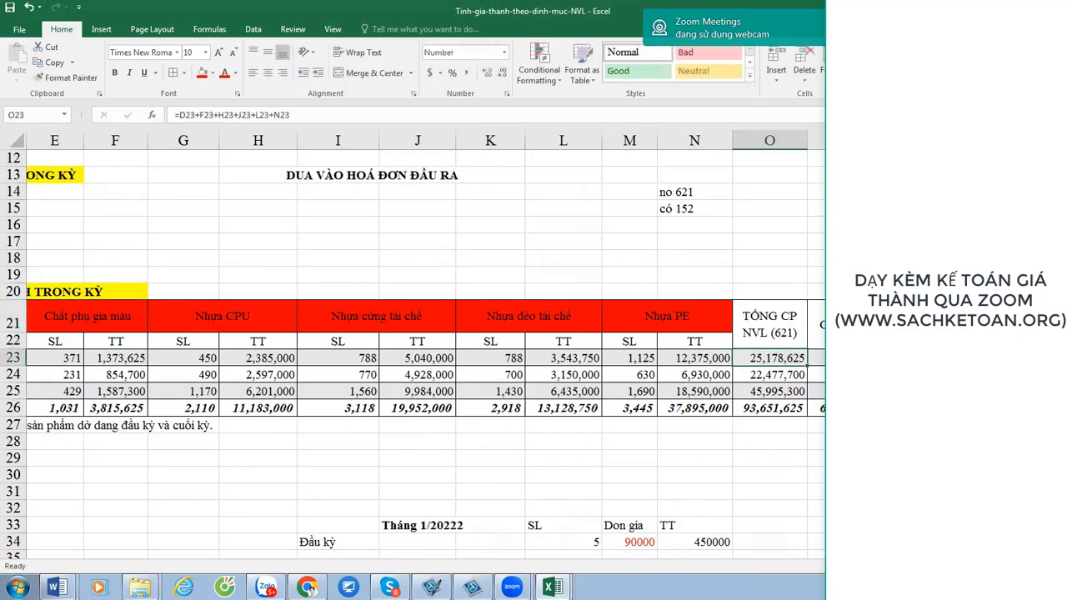
Inspect the direct labor allocation formula in P23 and the labor cost total in P26.
left_click(817, 325)
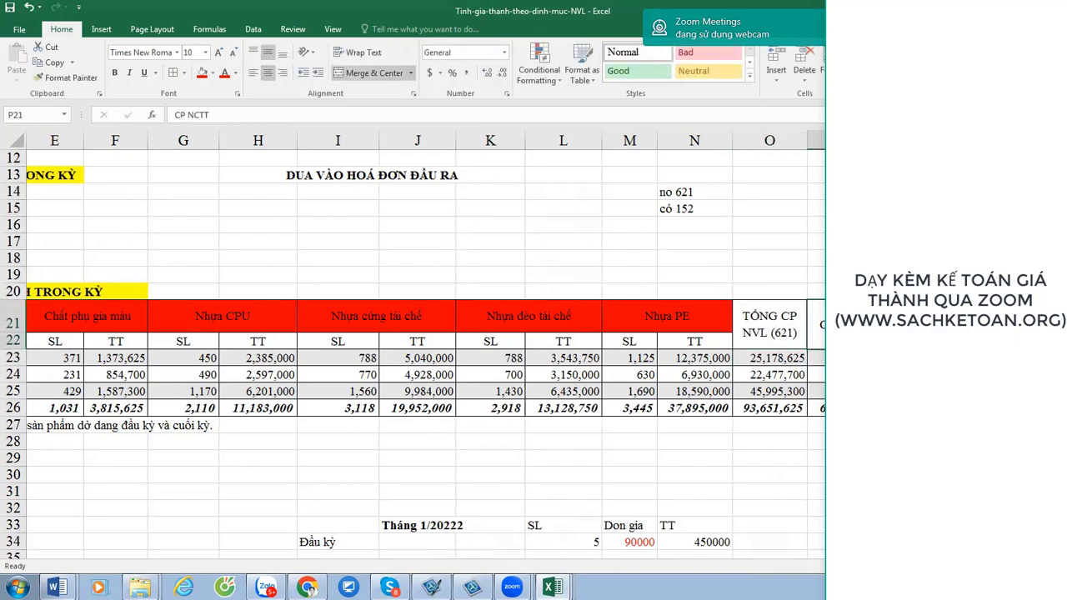
left_click(816, 358)
double_click(816, 359)
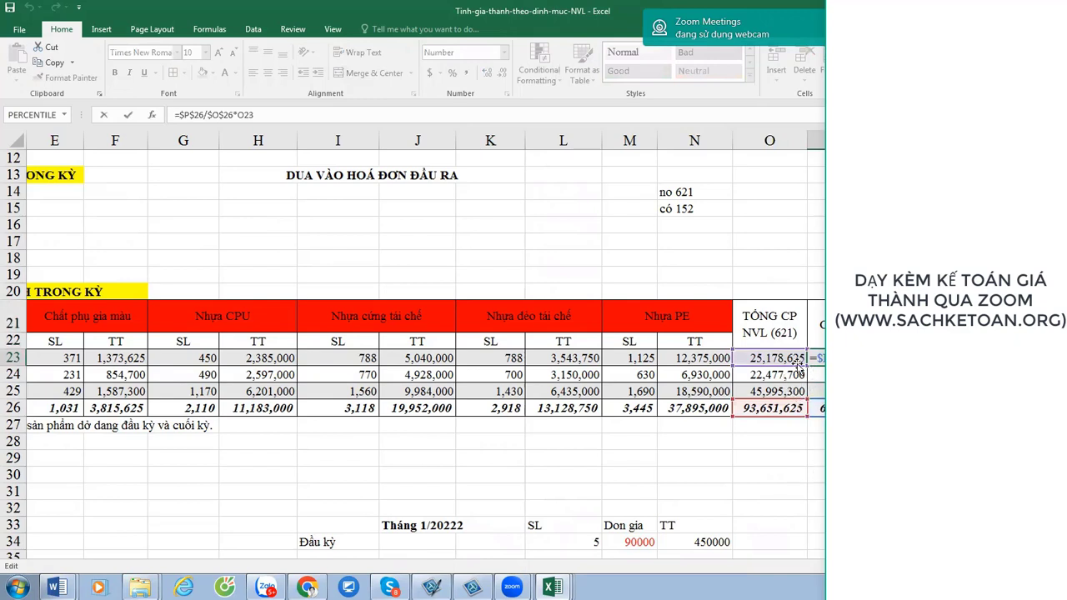
left_click(815, 457)
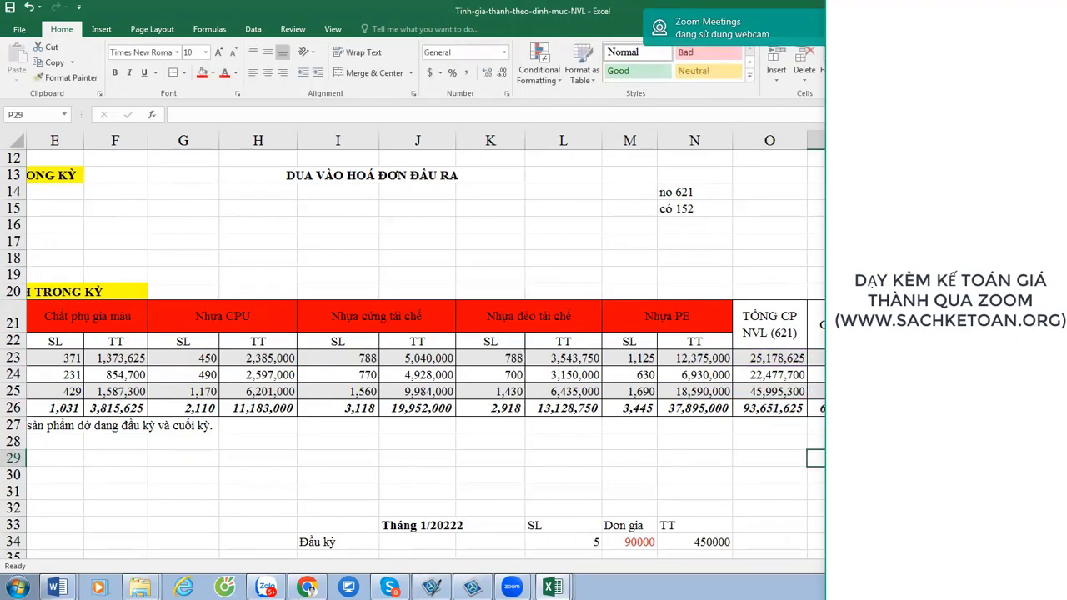
left_click(816, 407)
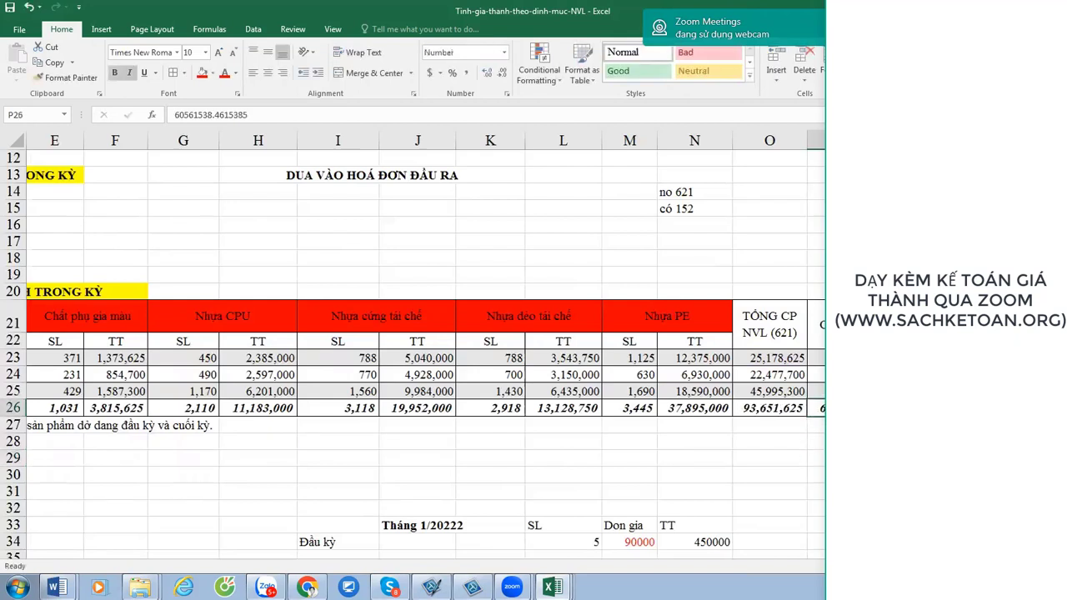
Append (622) to the CP NCTT heading in P21 and (627) to the CP SXC heading in Q21.
double_click(820, 324)
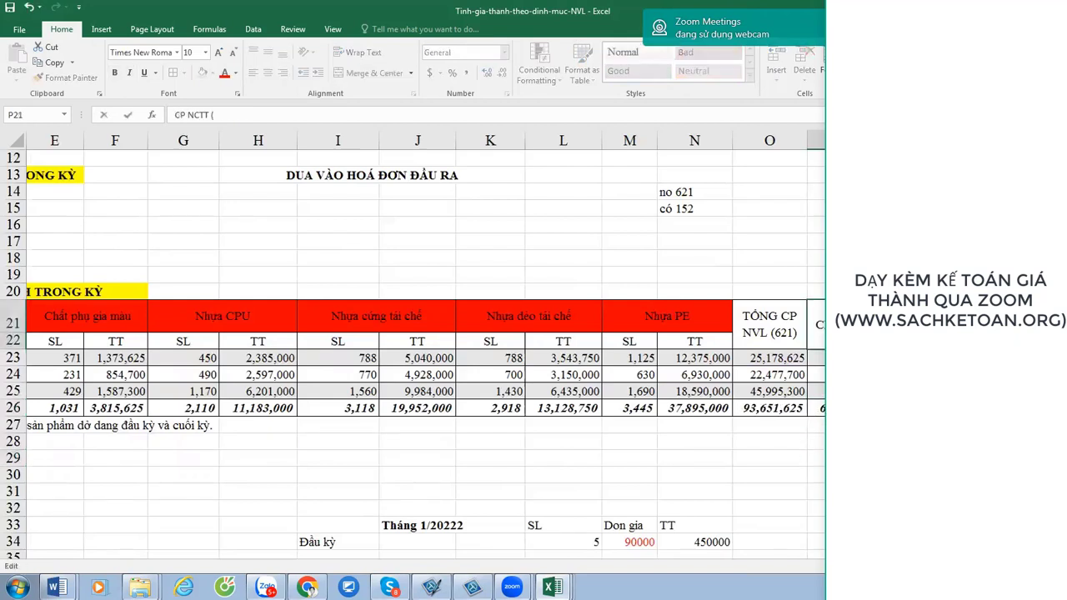
type("621)")
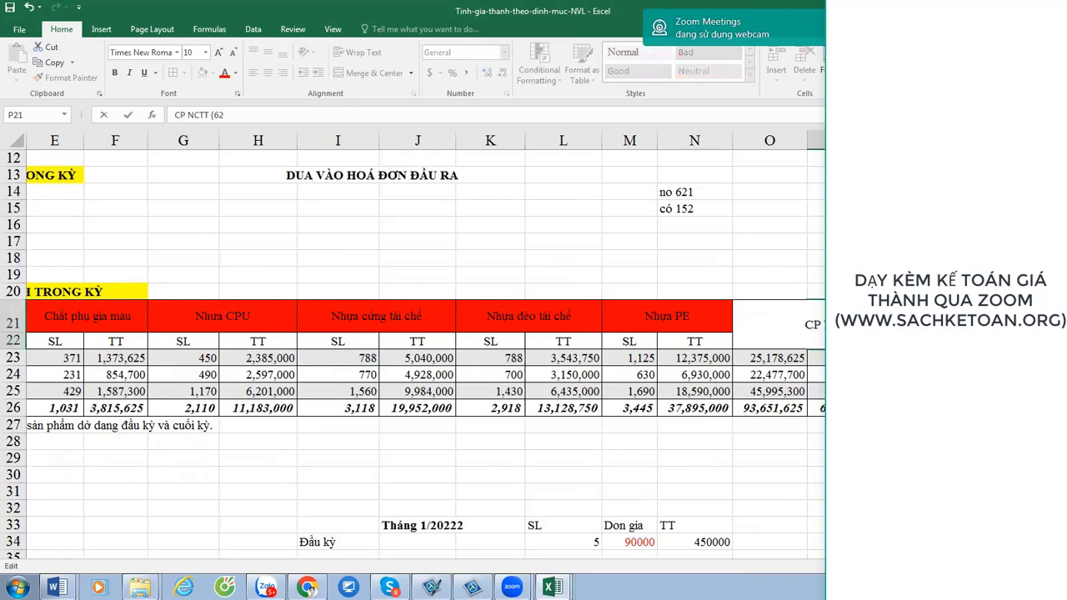
key("Return")
key("Up")
key("Right")
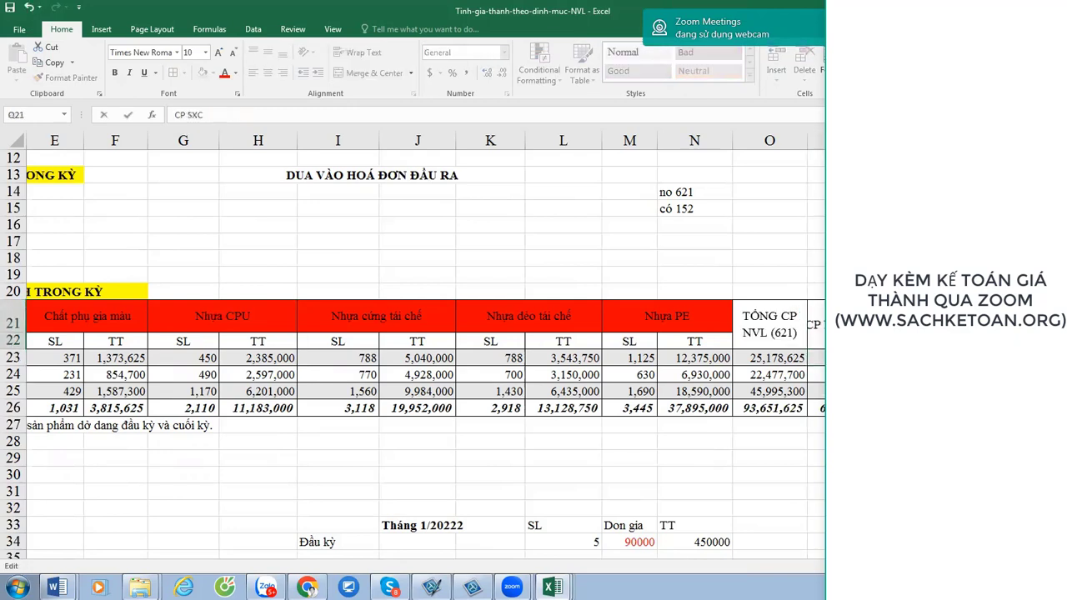
type("627)")
key("Return")
Fill the direct labor and overhead totals in P26 and Q26 with red.
left_click(815, 325)
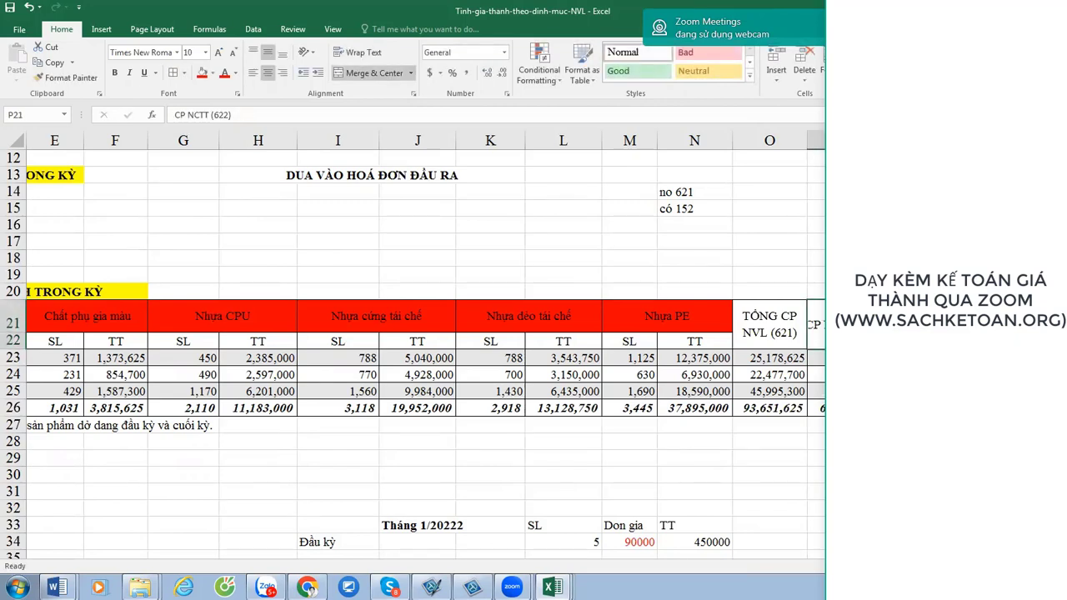
left_click(817, 407)
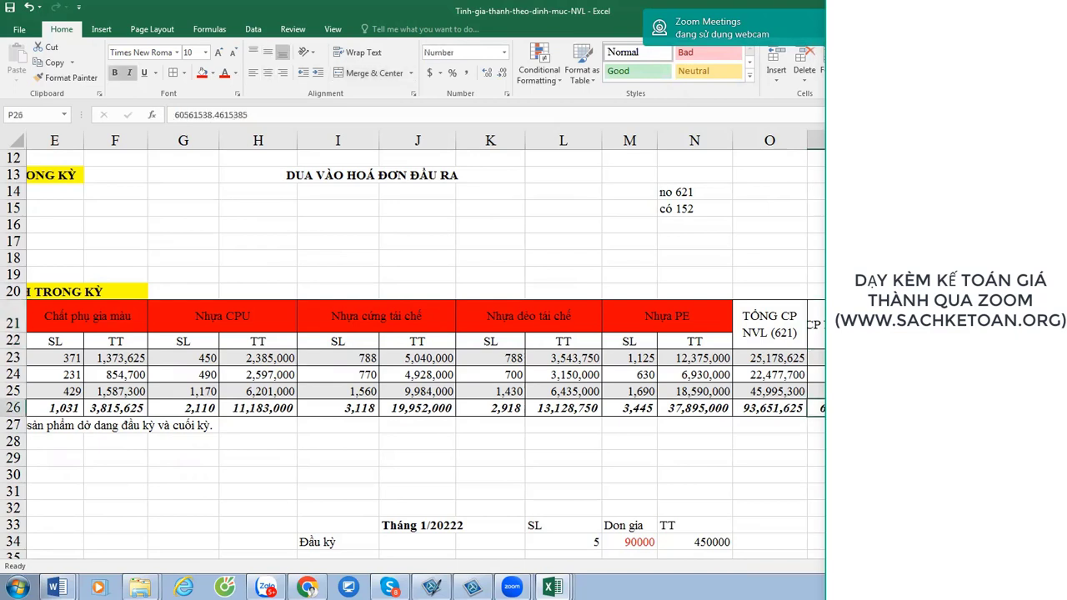
left_click(203, 72)
left_click(816, 324)
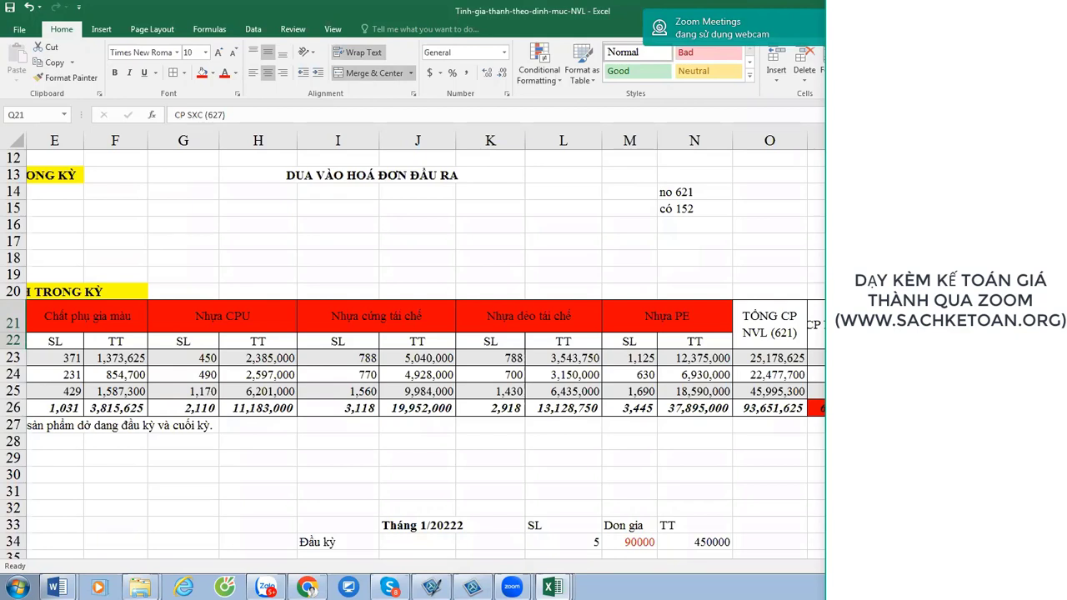
left_click(815, 408)
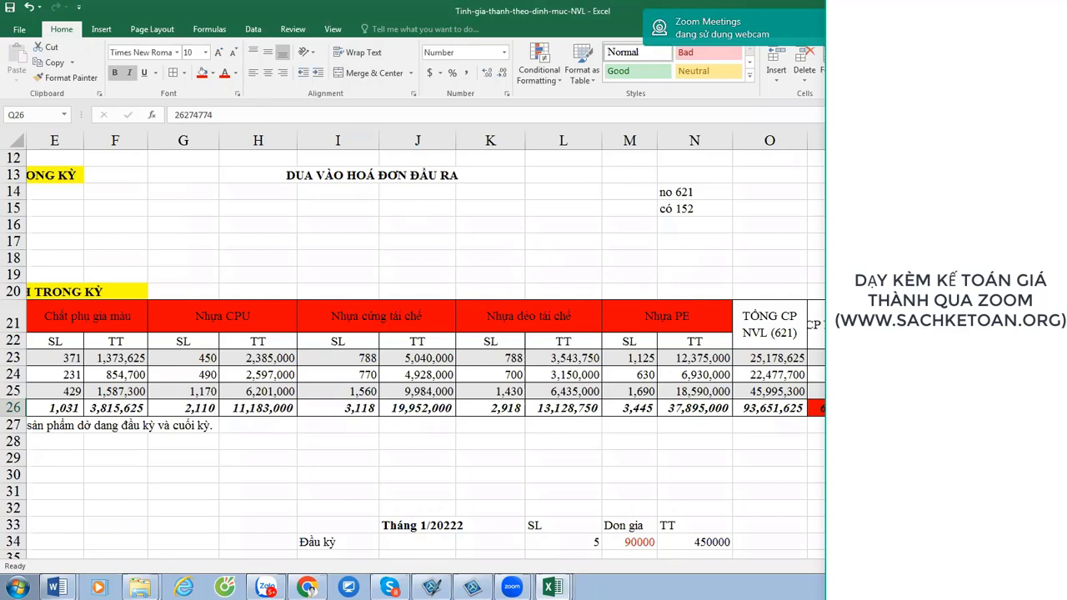
key("Right")
key("Left")
Review the three finished product names in B23:B25 of the cost summary table.
left_click(311, 379)
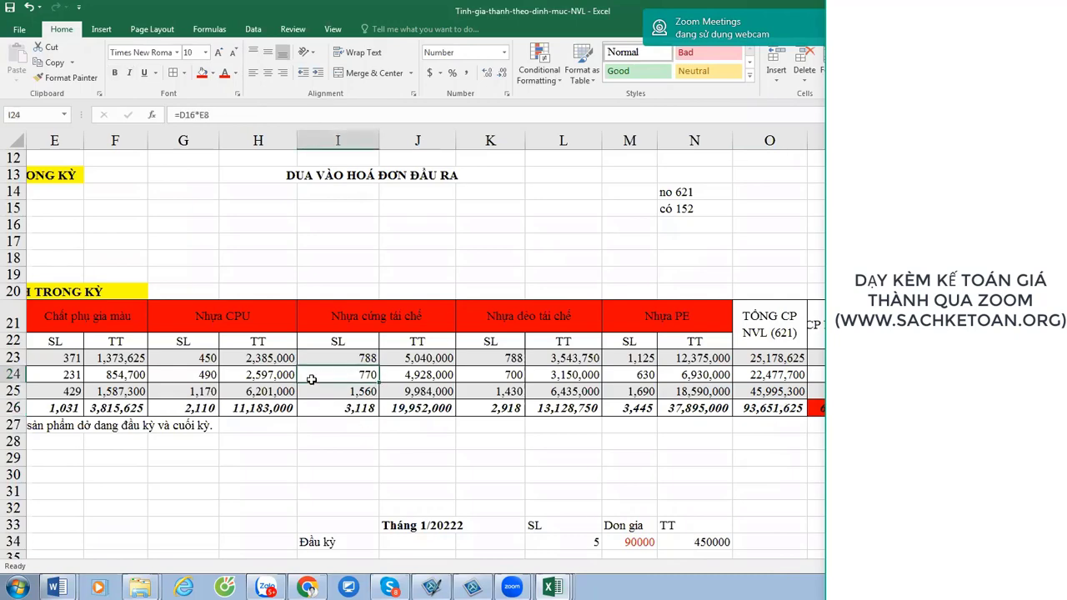
key("Left")
key("Home")
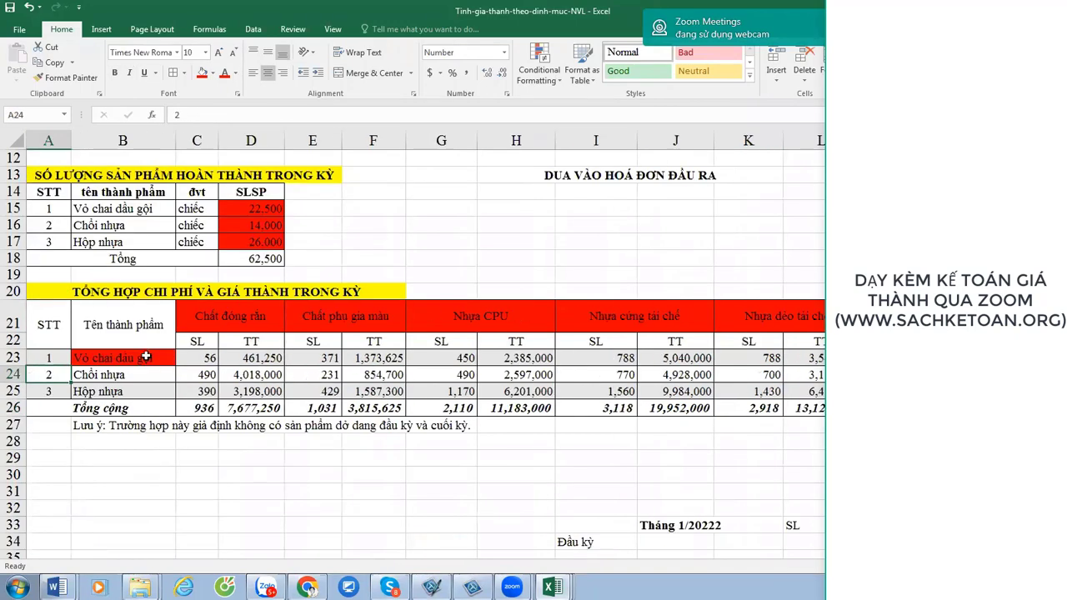
left_click_drag(142, 355, 130, 392)
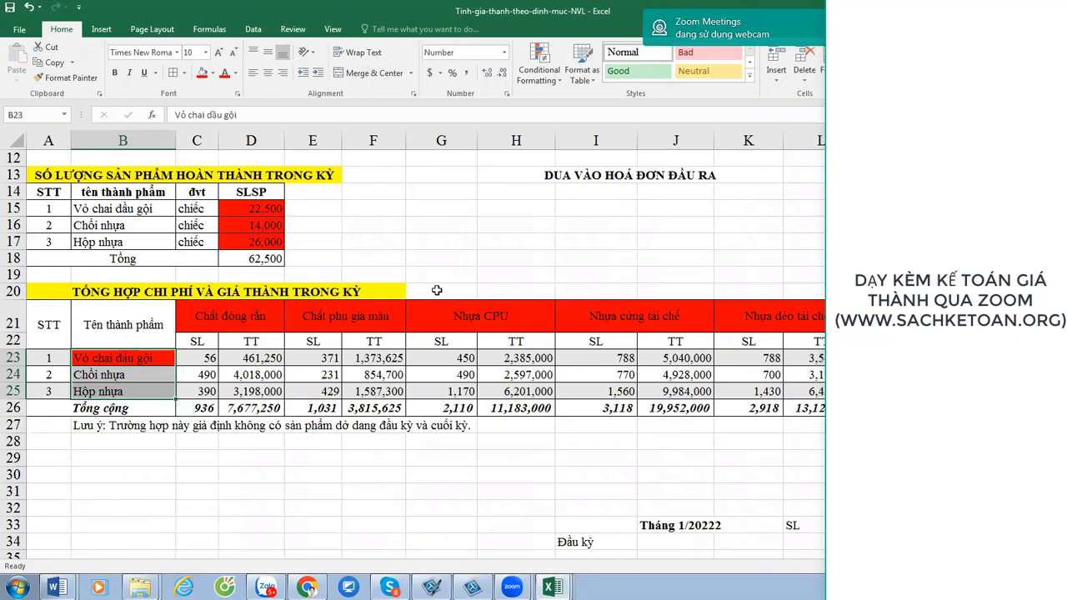
left_click(639, 238)
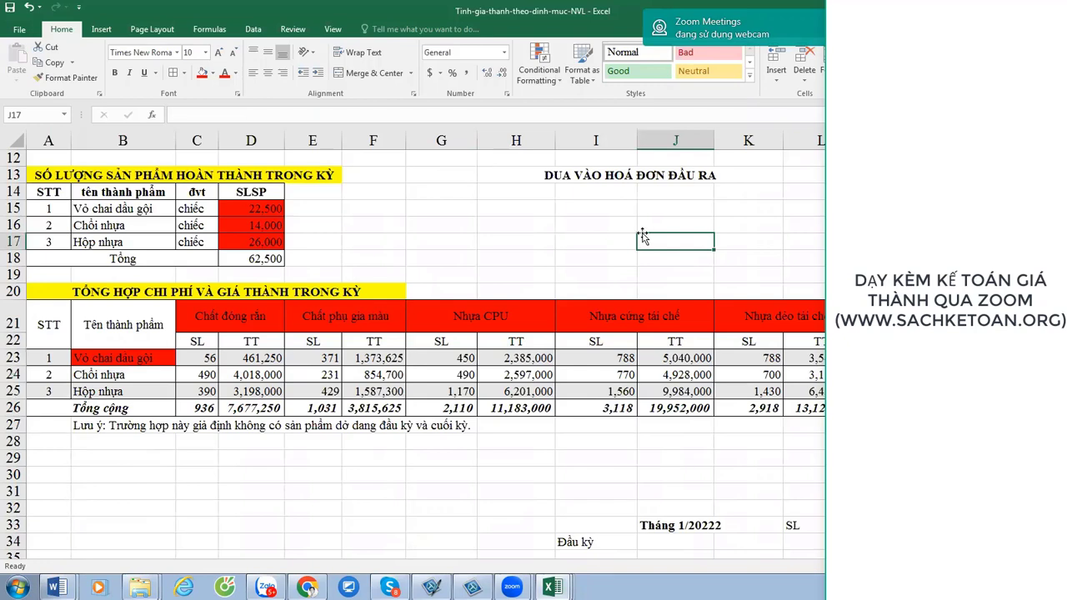
Examine the Hộp nhựa costs along row 25 from the product name past the total cost columns.
left_click(161, 361)
key("Down")
key("Down")
key("Right")
key("Right")
key("Right")
key("Right")
key("Right")
key("Right")
key("Right")
key("Right")
key("Right")
key("Right")
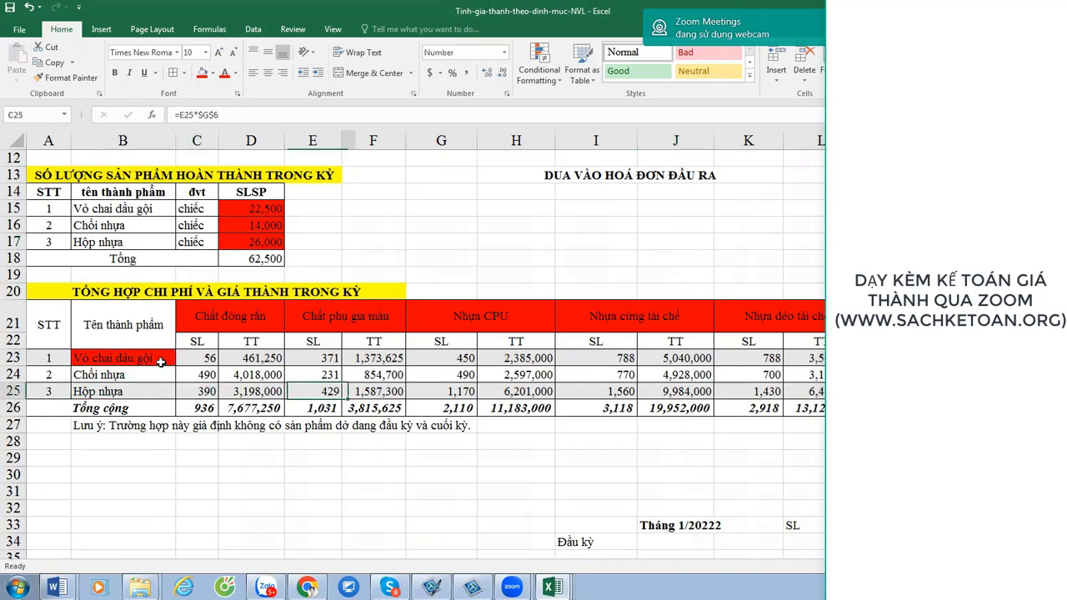
key("Right")
key("Right")
key("Right")
key("Right")
key("Right")
key("Right")
key("Right")
key("Right")
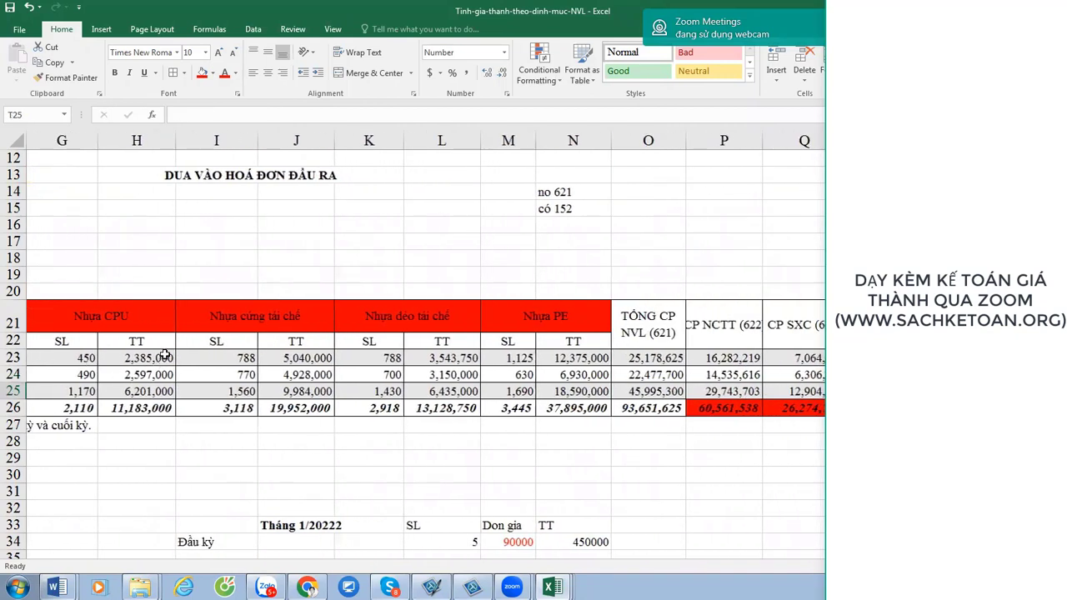
Review each product's total material cost in column O and inspect the sum formula in O23.
left_click(661, 356)
left_click(651, 377)
left_click(635, 389)
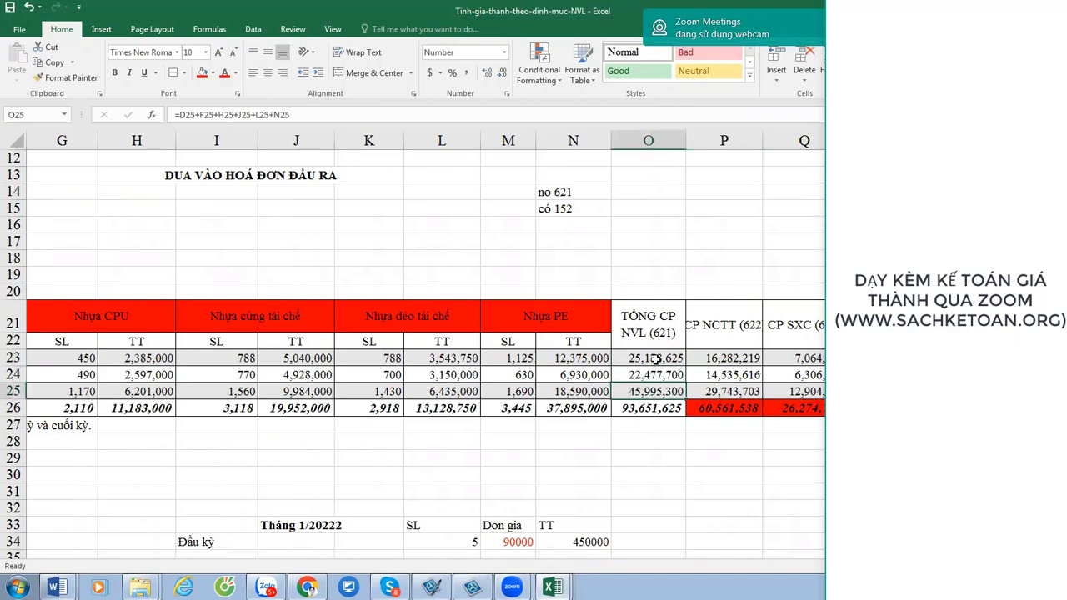
left_click(654, 358)
left_click(654, 373)
left_click(656, 389)
left_click(661, 358)
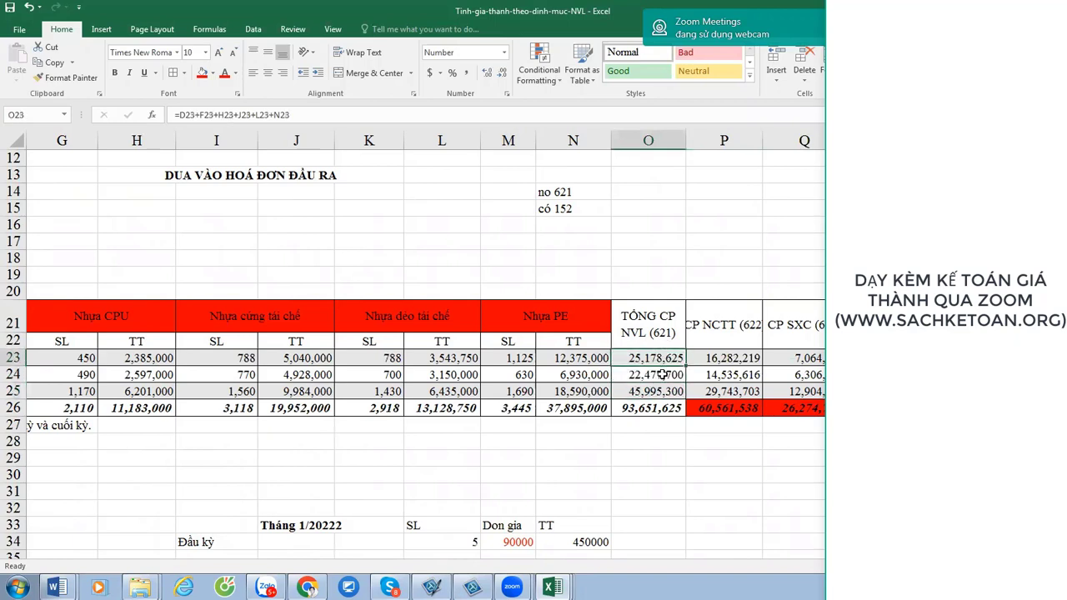
left_click(657, 375)
left_click(658, 408)
left_click(663, 360)
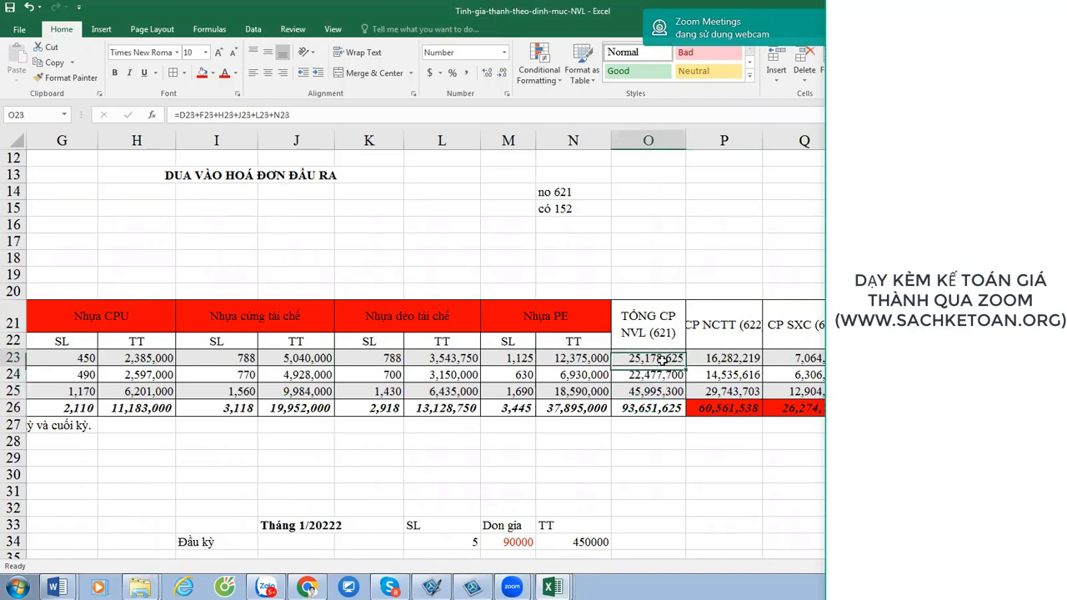
double_click(662, 358)
key("Escape")
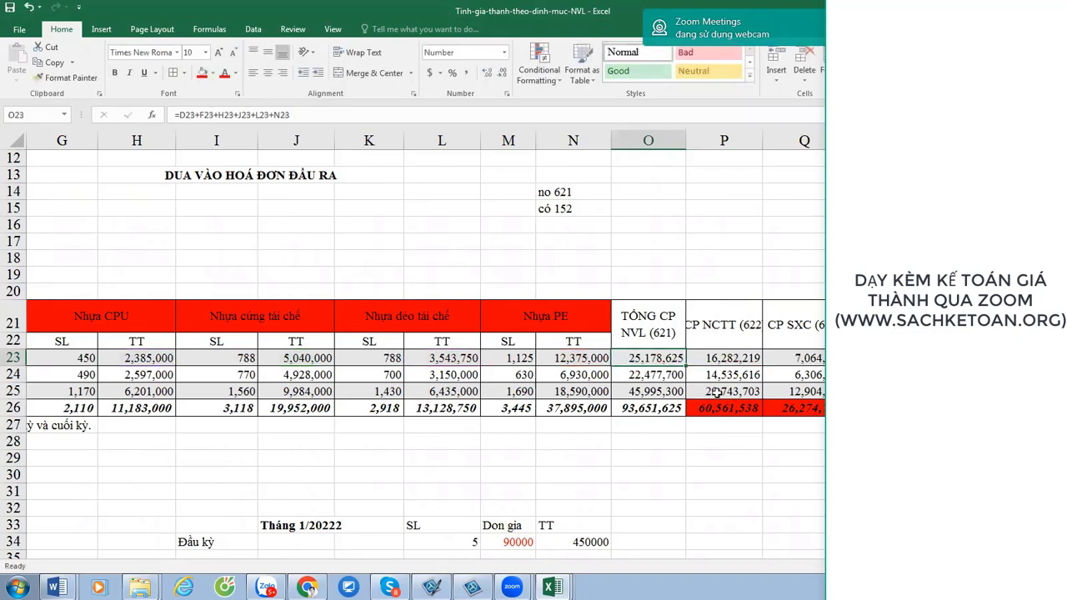
Review the labor and overhead headings, their totals in P26:Q26 and the amounts allocated to each product.
left_click(752, 333)
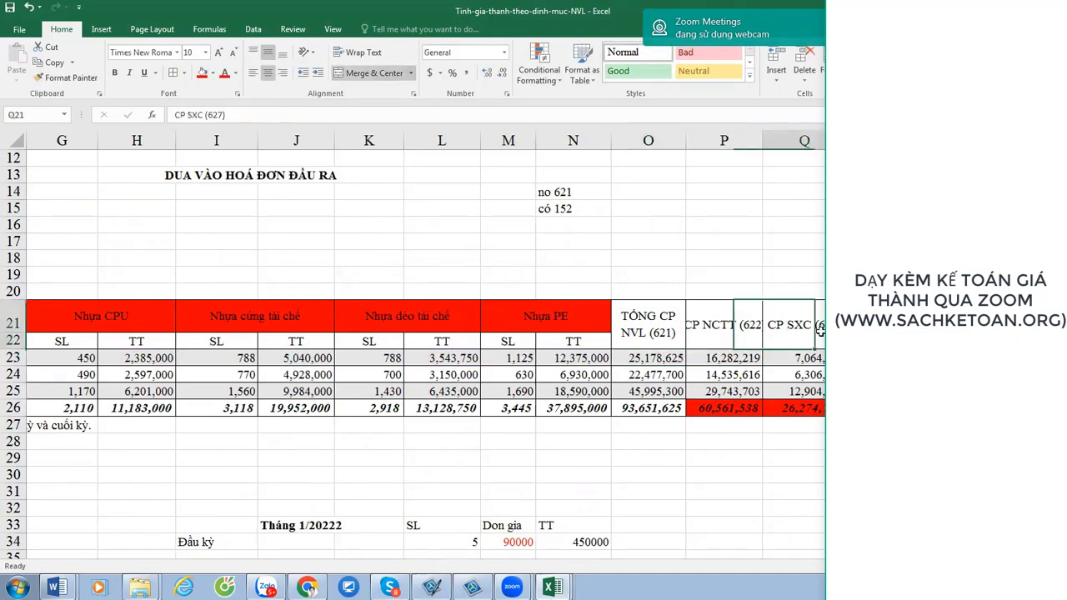
left_click(743, 410)
left_click_drag(819, 409, 735, 408)
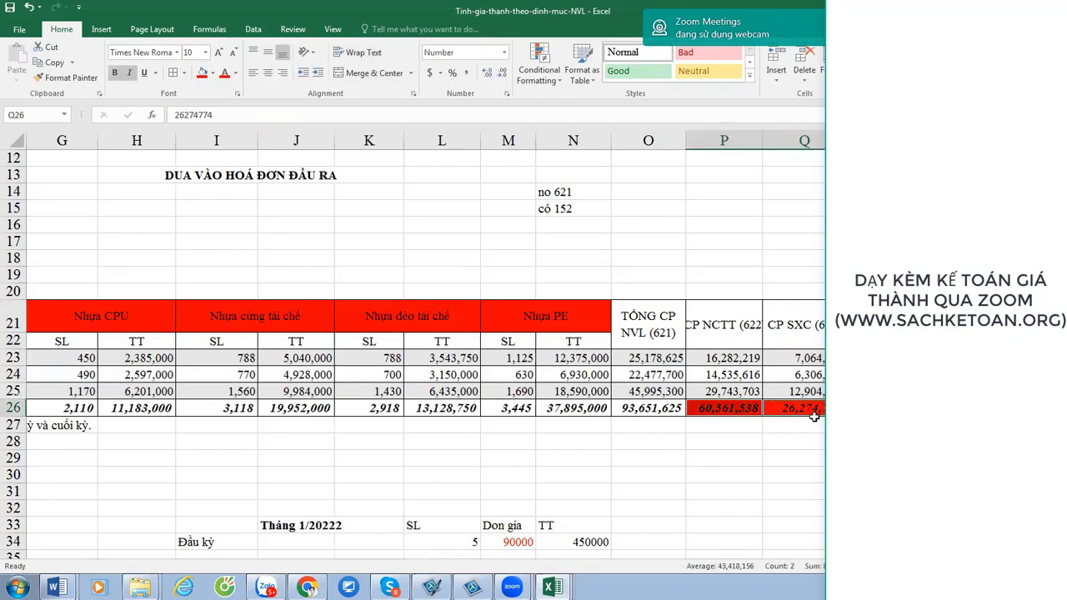
left_click(744, 362)
left_click(807, 359)
left_click_drag(822, 366, 819, 390)
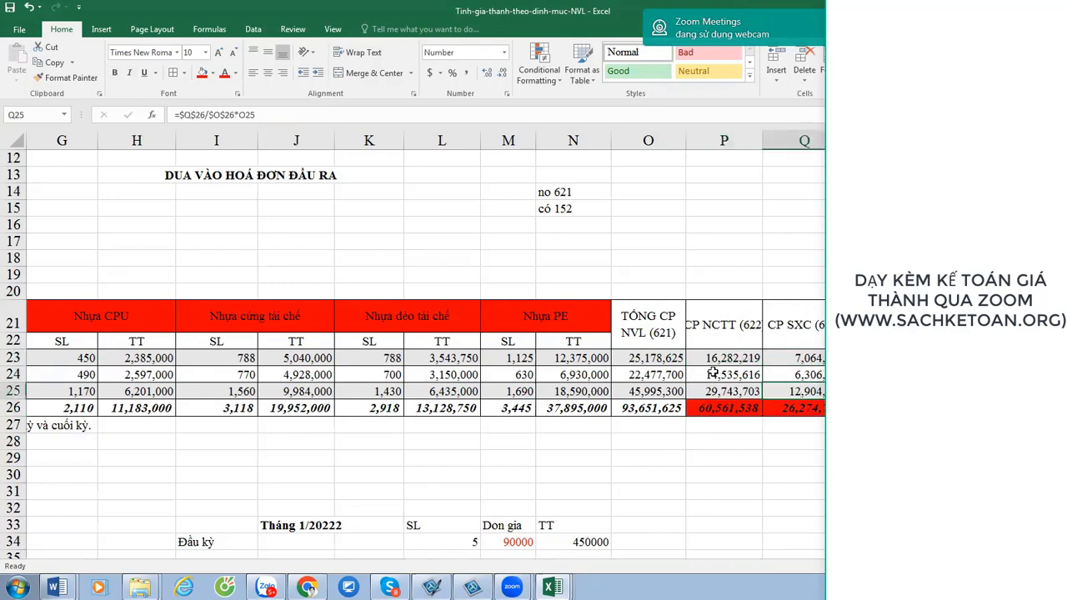
Inspect the labor allocation formula in P23 and the total cost formula in R23.
left_click(726, 358)
double_click(725, 359)
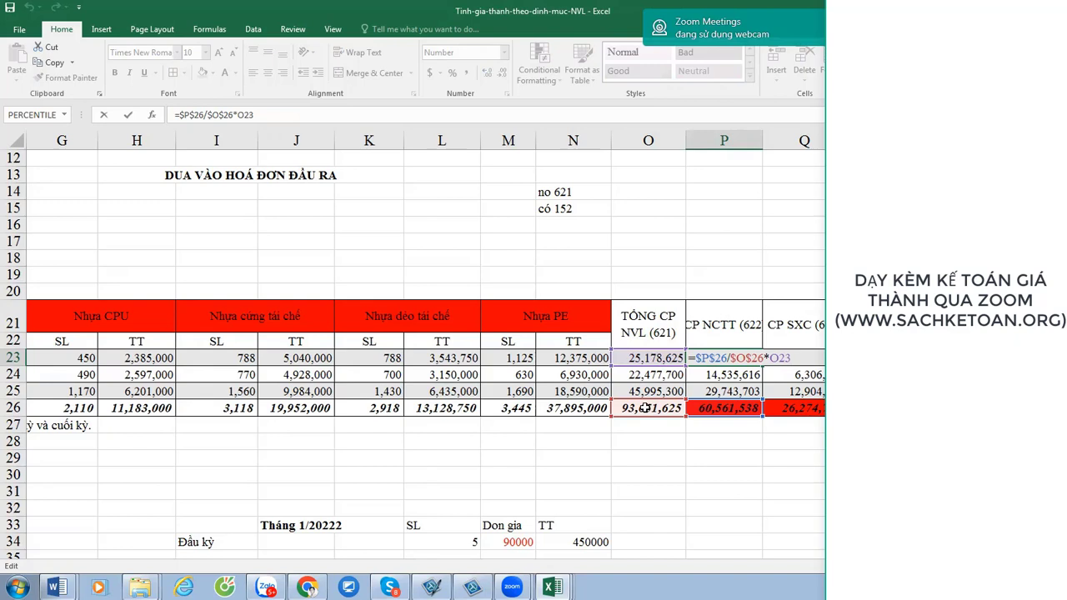
key("Return")
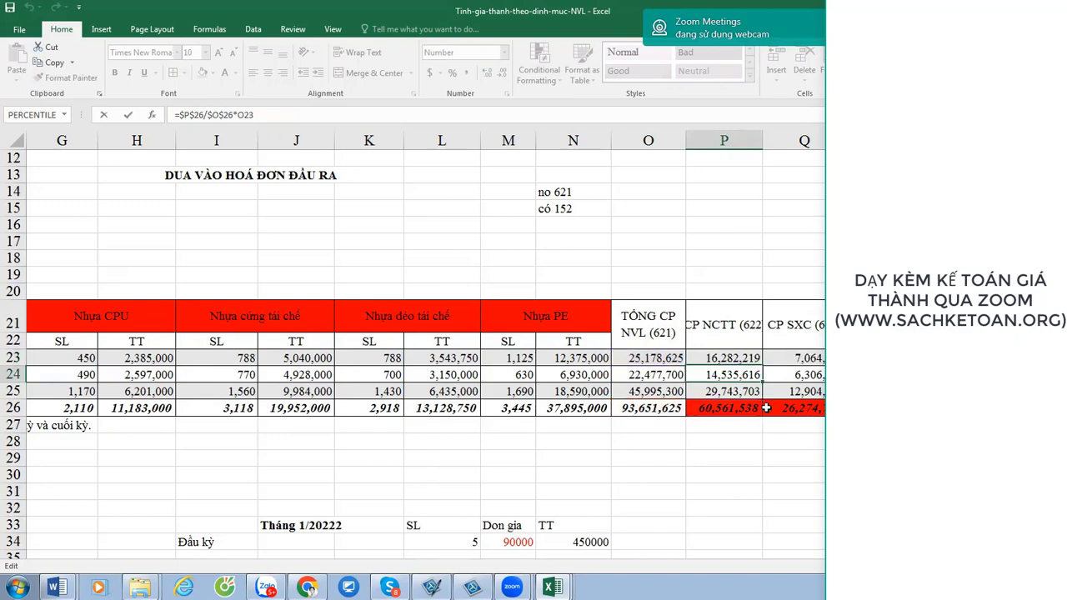
key("Up")
key("Up")
key("Down")
key("Right")
key("Right")
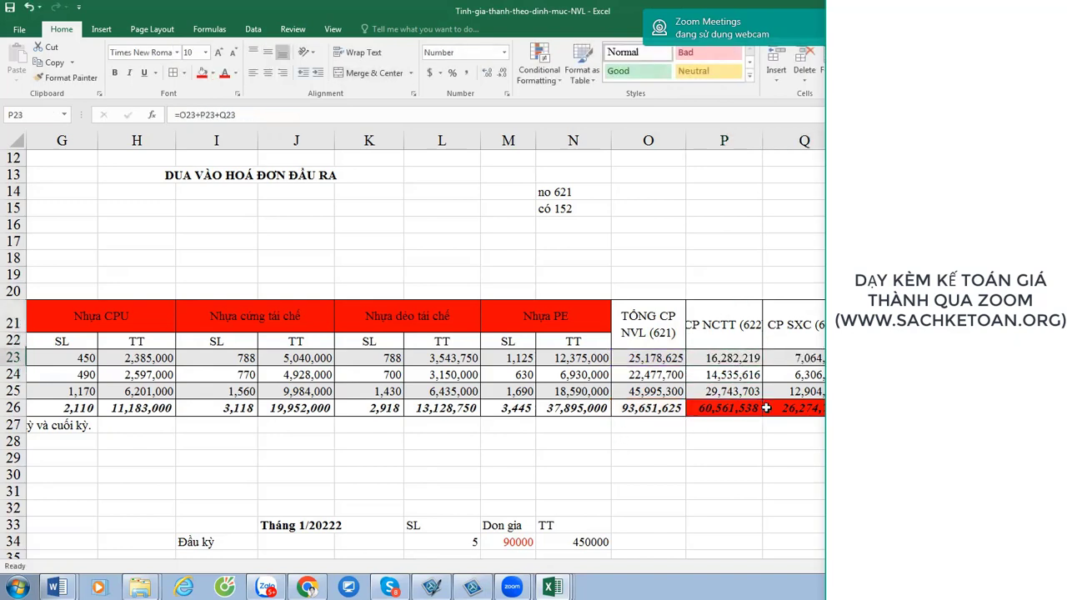
key("F2")
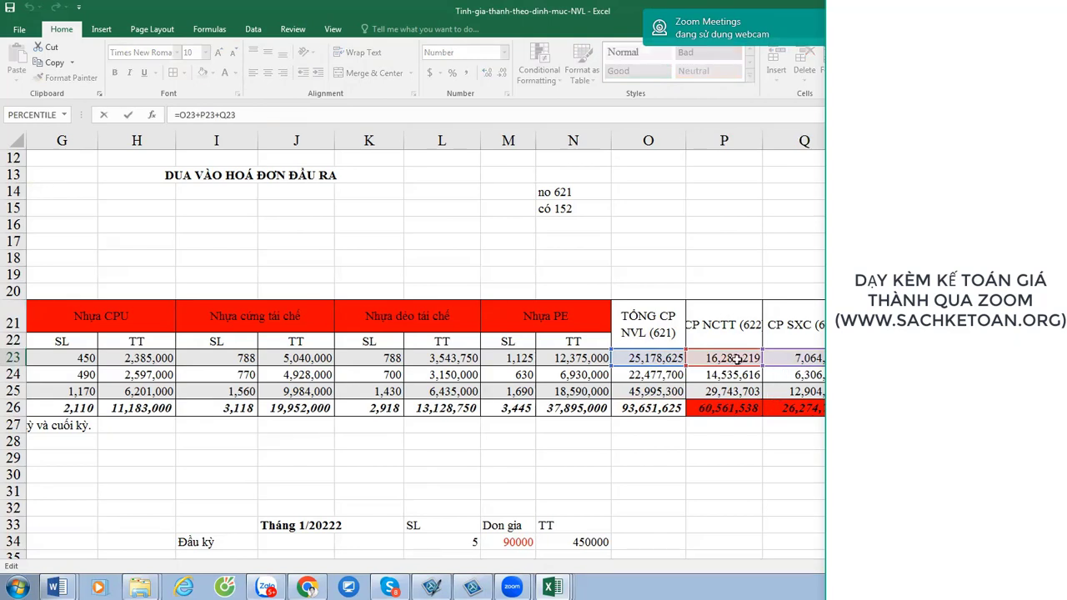
key("Escape")
Add the account number (154) to the Tổng CP heading in R21.
left_click(669, 333)
key("Right")
key("Right")
key("Right")
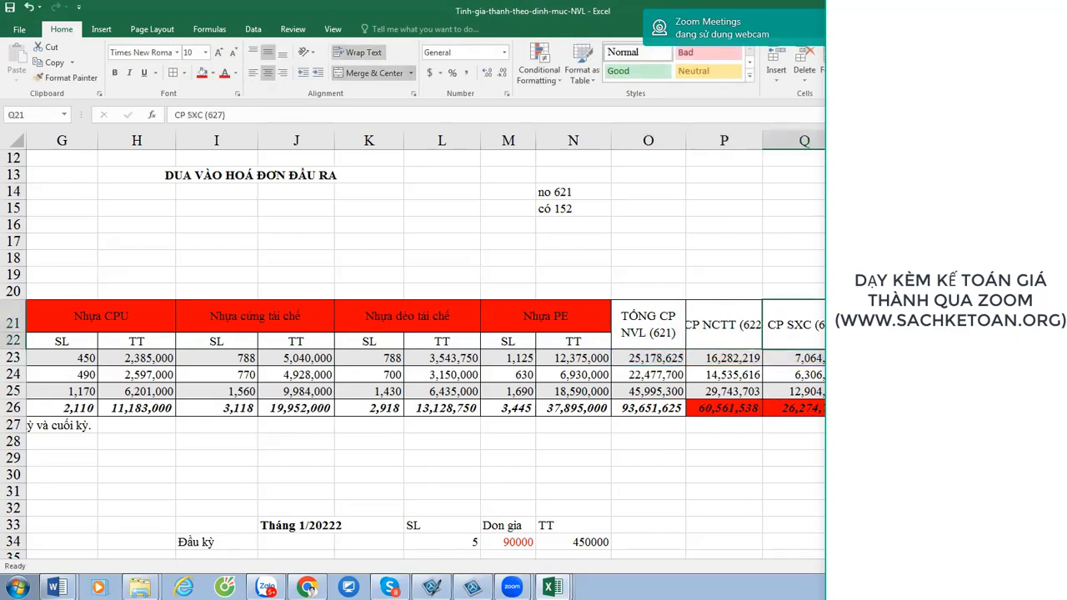
key("F2")
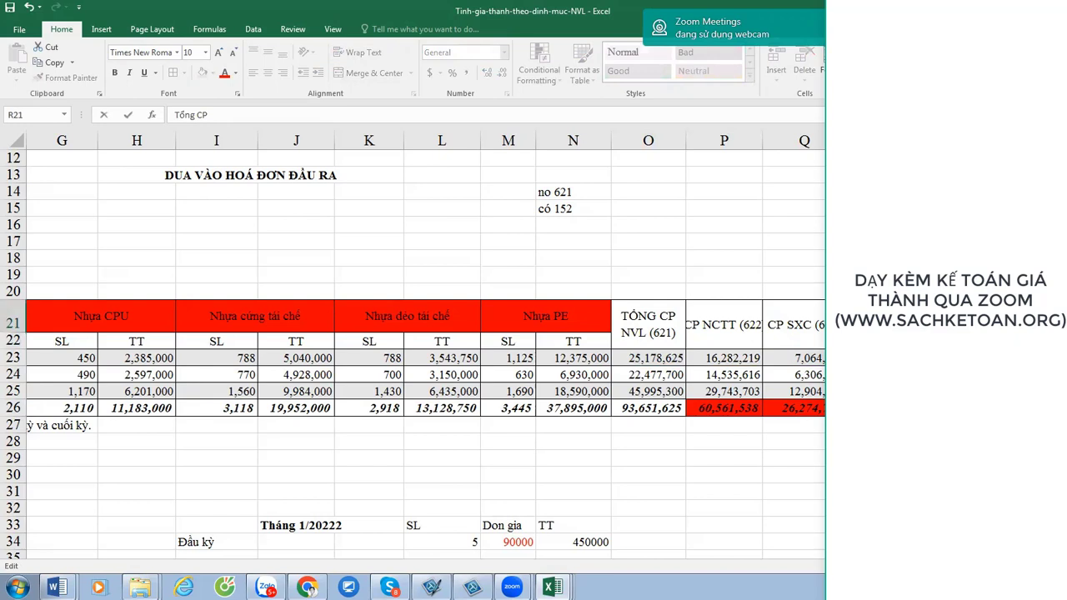
key("Return")
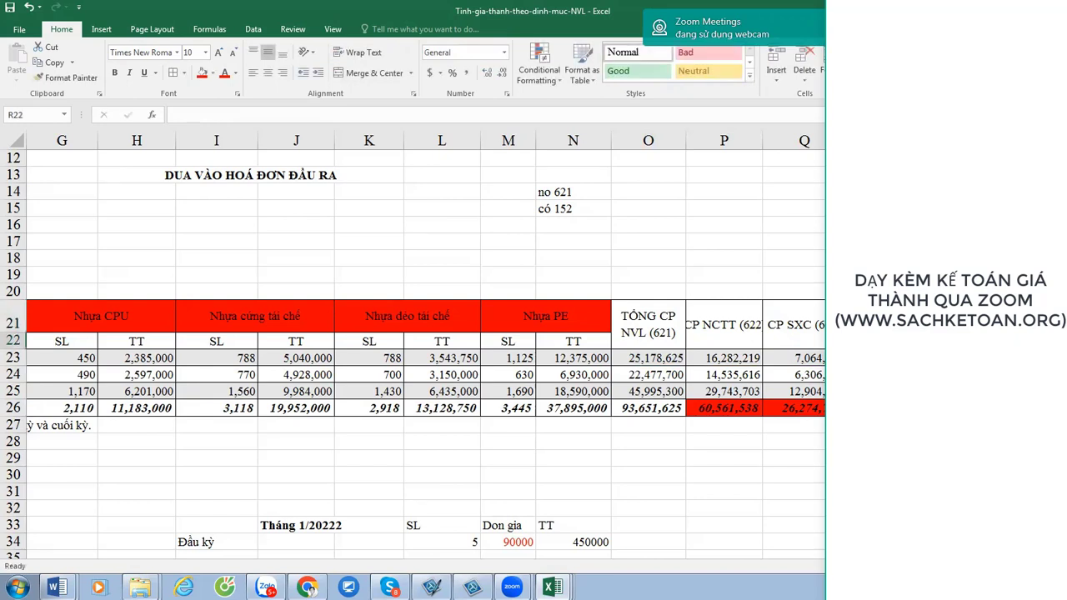
key("Down")
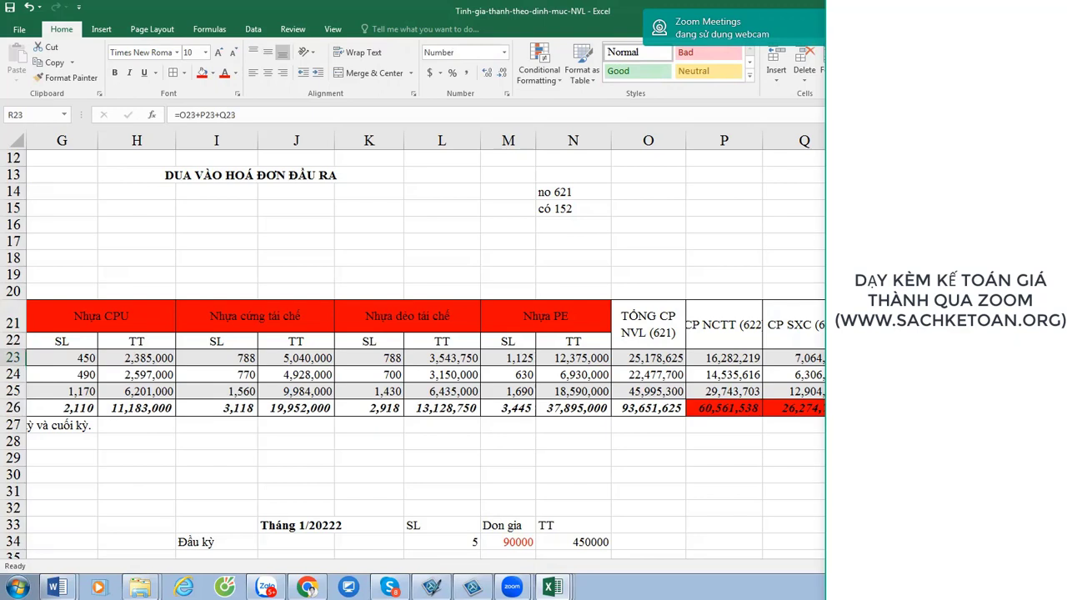
Extend the account reference in the R21 heading to read Tổng CP (154 => 155).
key("Up")
key("Up")
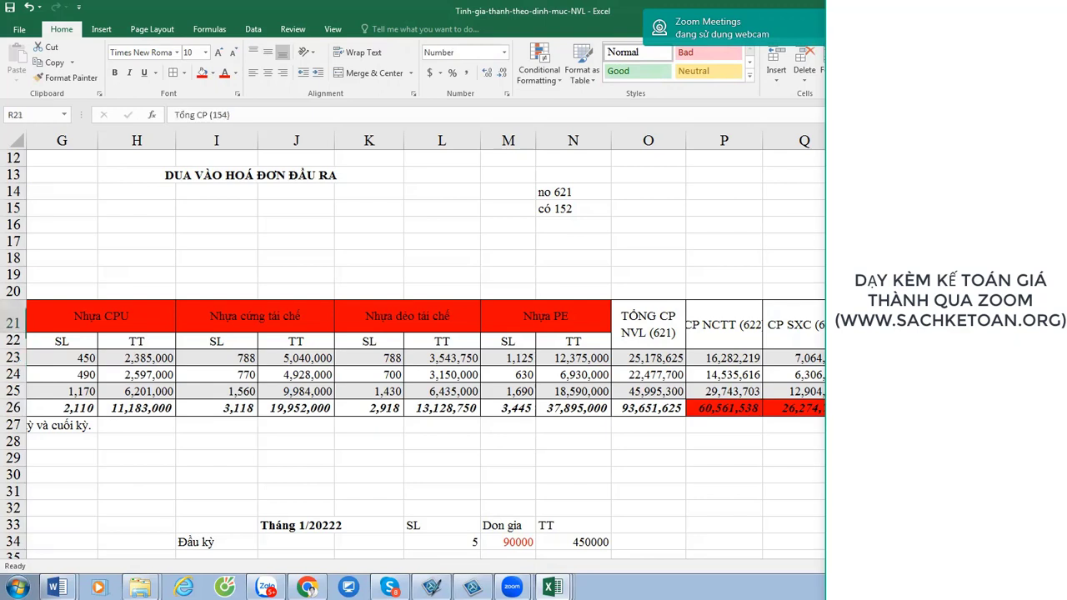
key("F2")
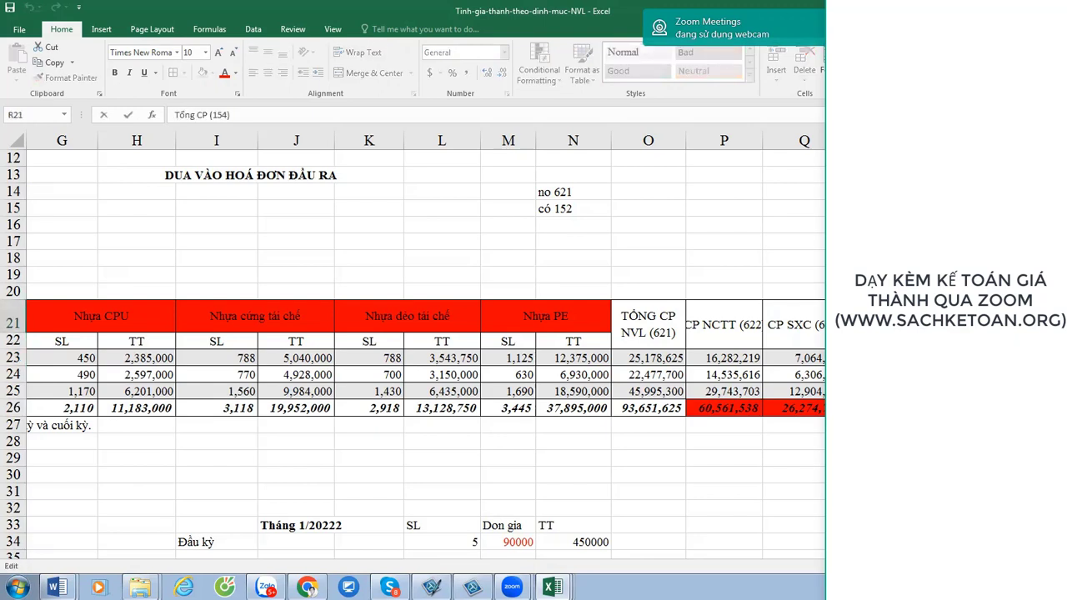
key("Left")
type("=> 155")
key("Escape")
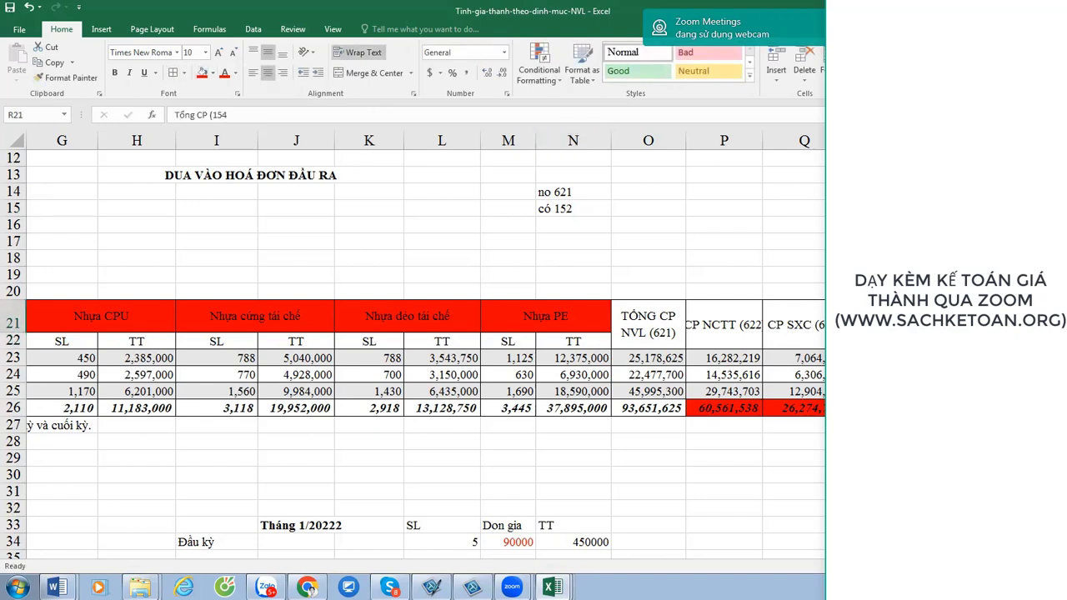
key("Down")
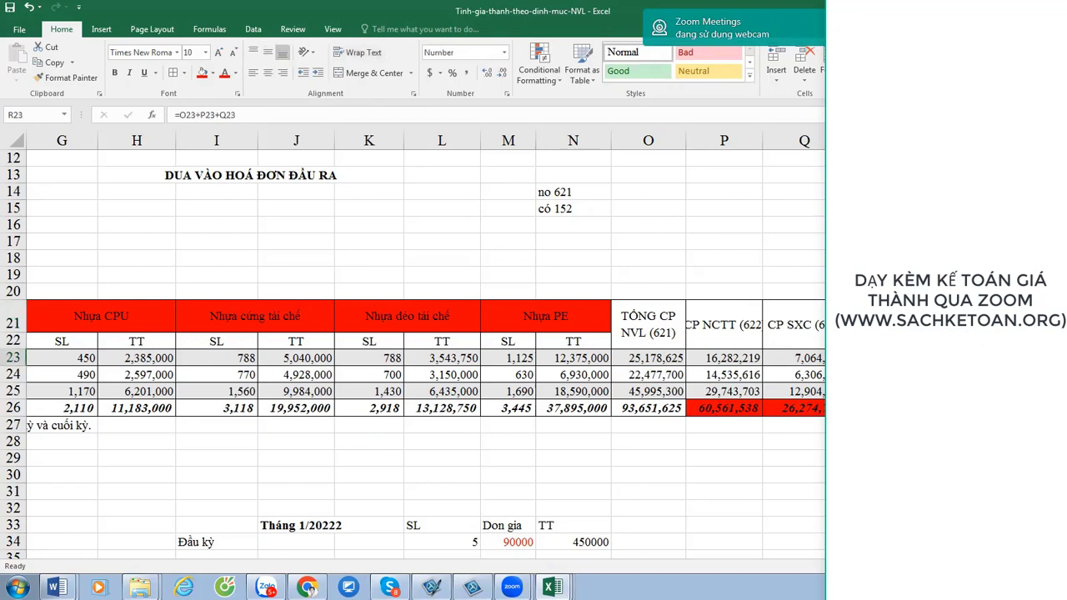
Inspect the unit cost formula for Vỏ chai dầu gội in the Giá Thành column.
type("=R23/D15")
scroll(413, 354, "up", 4)
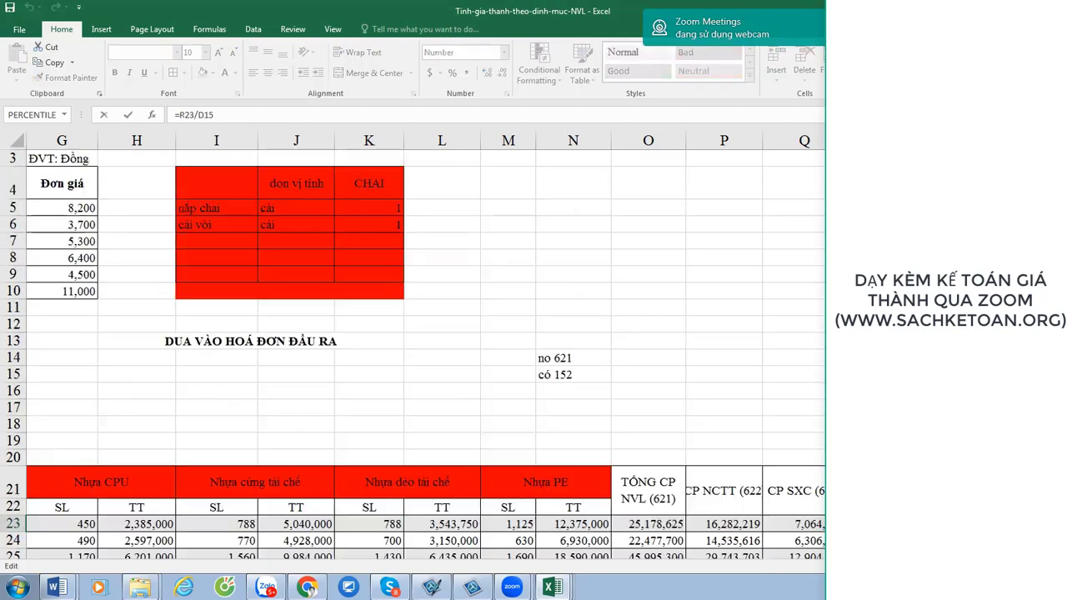
scroll(413, 355, "down", 3)
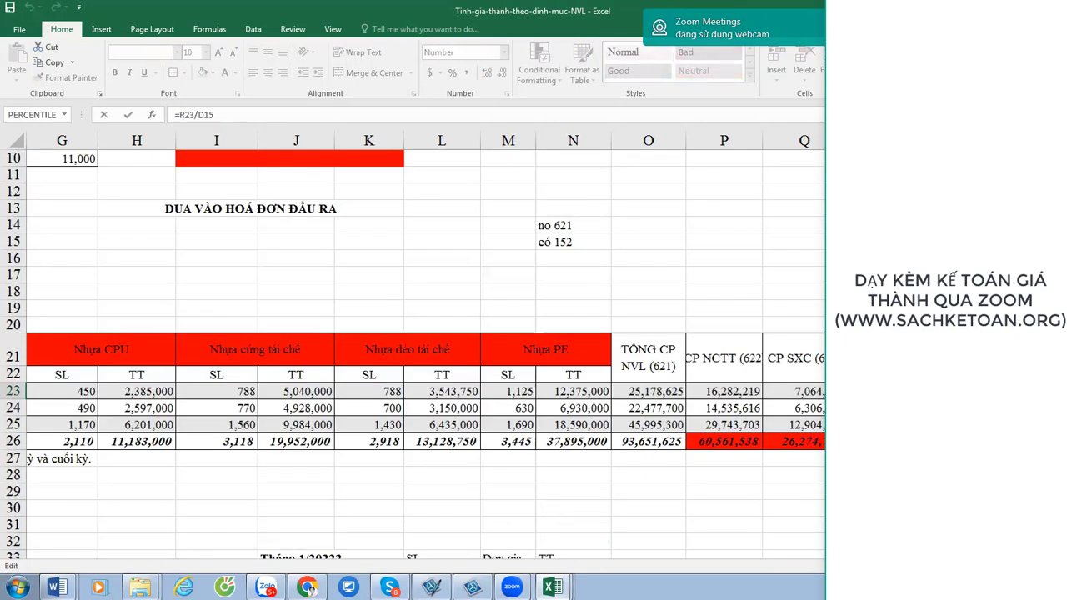
left_click(407, 244)
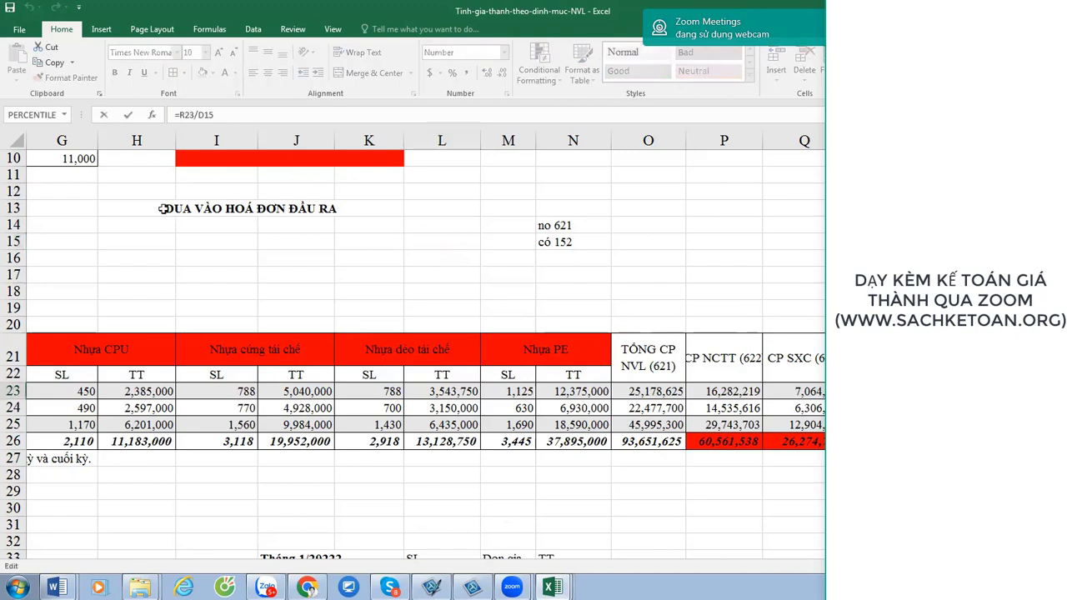
Check the finished quantity of Vỏ chai dầu gội in D15 that the unit cost formula divides by.
left_click(121, 226)
key("Left")
key("Left")
key("Left")
key("Left")
key("Left")
key("Left")
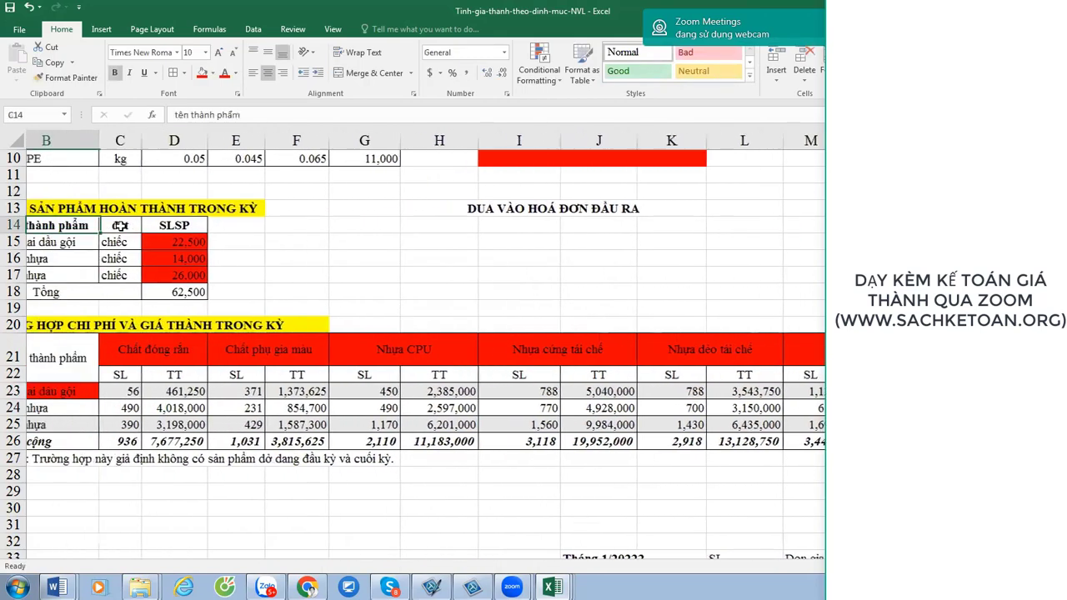
key("Down")
key("Right")
key("Right")
key("F2")
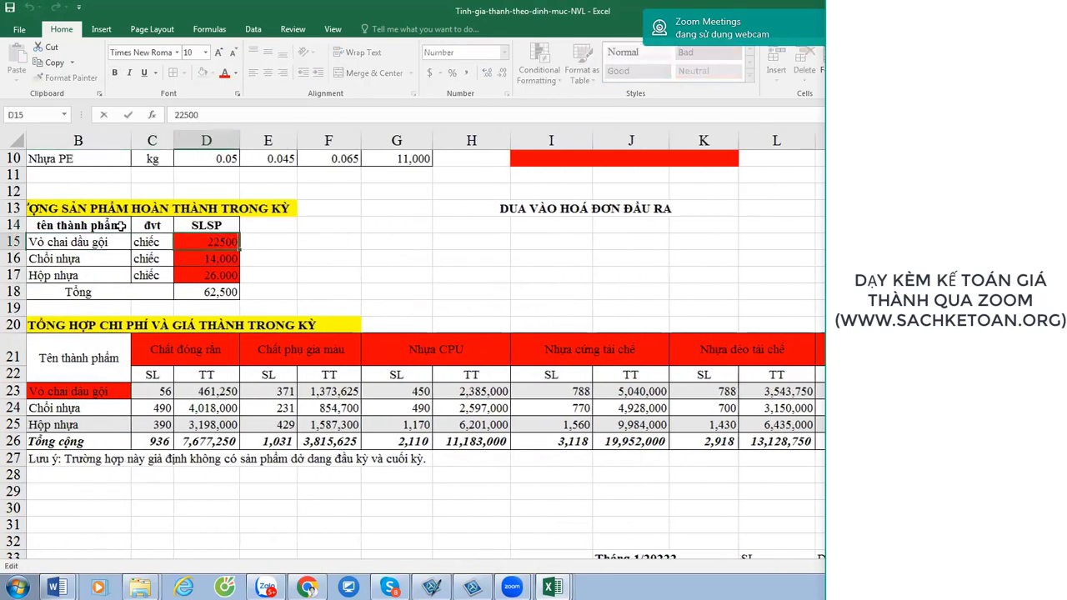
key("Return")
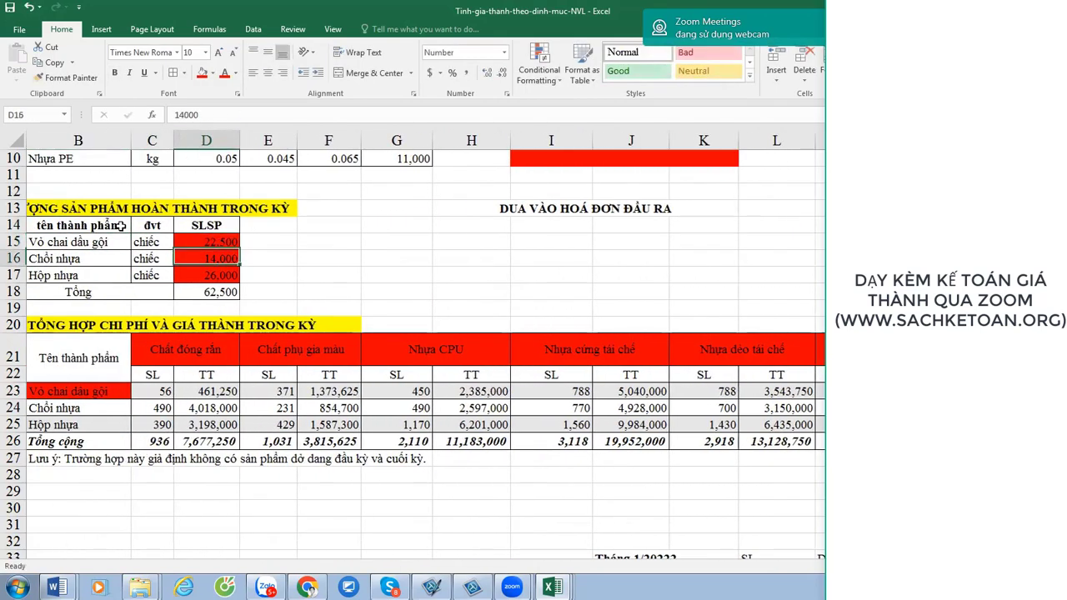
Review the total cost and unit cost columns at the end of the cost summary table.
key("Down")
key("Down")
key("Down")
key("Down")
key("Right")
key("Right")
key("Right")
key("Right")
key("Right")
key("Right")
key("Right")
key("Right")
key("Right")
key("Right")
key("Right")
key("Right")
key("Right")
key("Right")
key("Right")
key("Right")
key("Right")
key("Right")
key("Right")
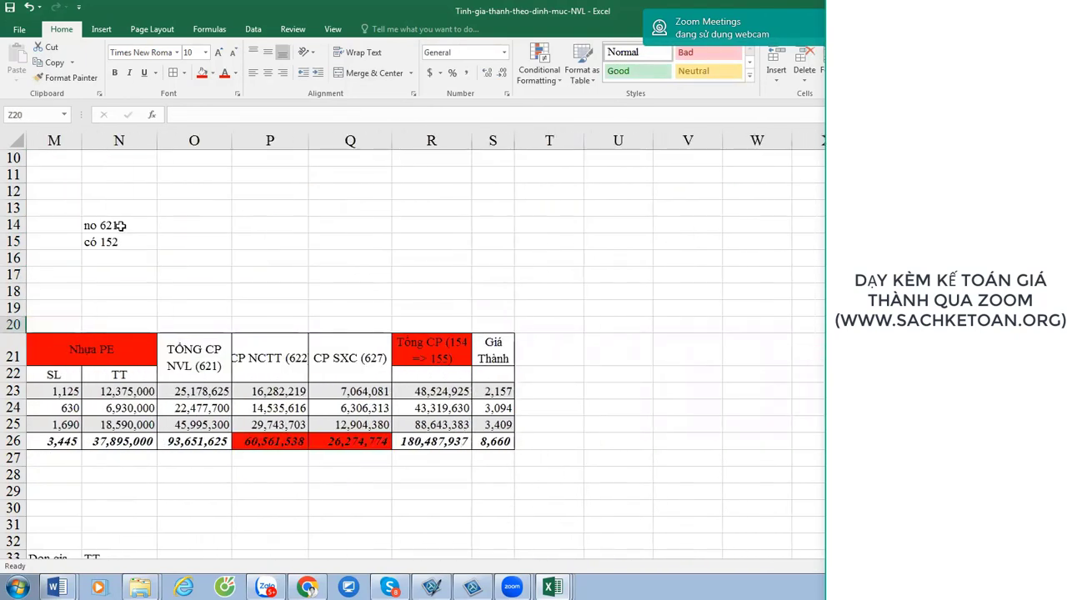
left_click(713, 440)
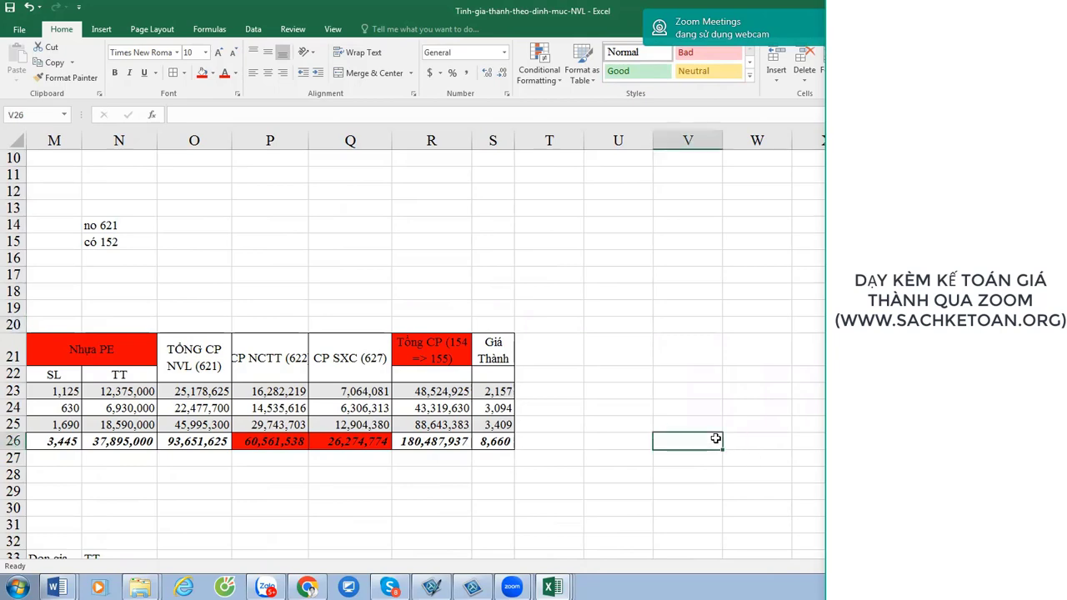
Review the product names, finished quantities and first material columns at the start of the cost summary.
key("Left")
key("Left")
key("Left")
key("Left")
key("Left")
key("Left")
key("Left")
key("Left")
key("Left")
key("Left")
key("Left")
key("Left")
key("Left")
key("Left")
key("Left")
key("Left")
key("Left")
key("Left")
key("Left")
key("Left")
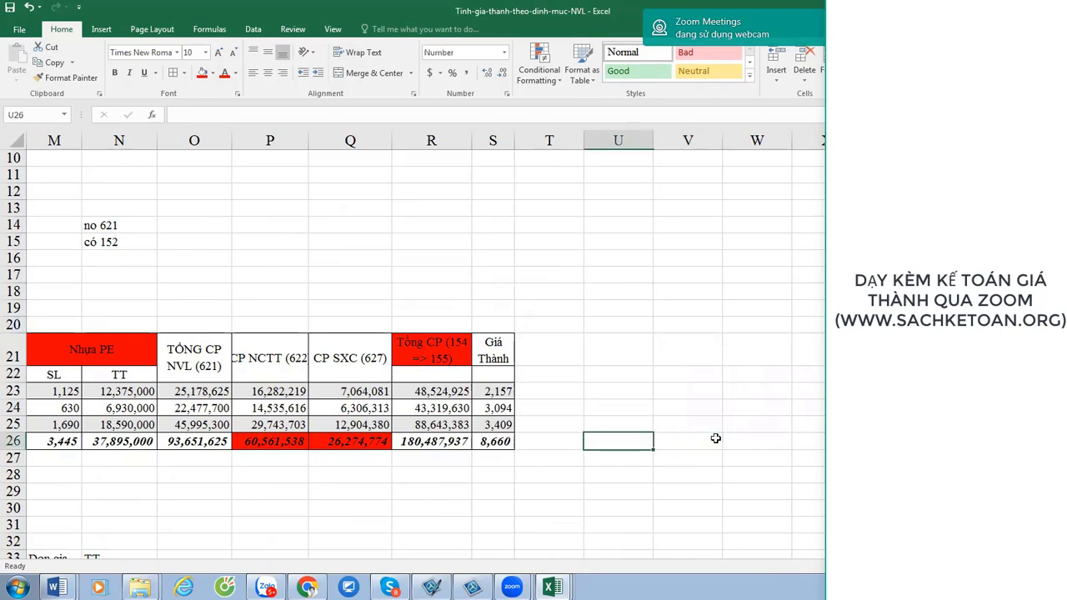
key("Up")
key("Up")
key("Up")
key("Up")
key("Up")
key("Up")
key("Up")
key("Up")
key("Up")
key("Up")
key("Up")
key("Up")
key("Up")
key("Up")
key("Up")
key("Up")
key("Up")
key("Up")
key("Up")
key("Up")
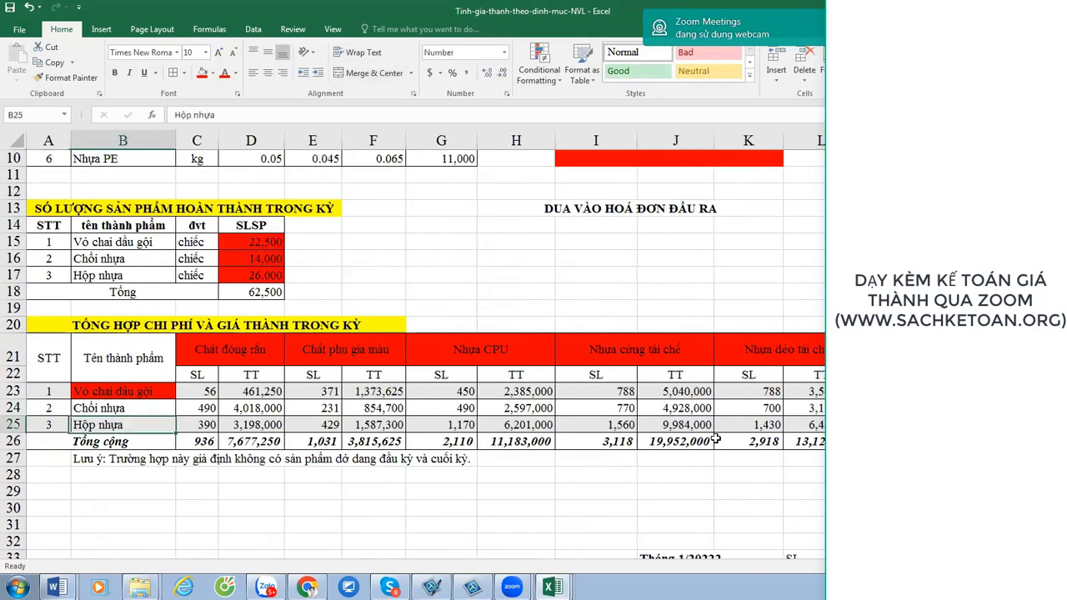
key("Down")
key("Down")
key("Down")
key("Down")
key("Right")
key("Down")
key("Down")
key("Down")
key("Down")
key("Down")
key("Down")
key("Down")
key("Down")
key("Down")
key("Down")
key("Down")
key("Down")
key("Down")
key("Down")
key("Down")
key("Down")
key("Down")
key("Down")
key("Down")
key("Down")
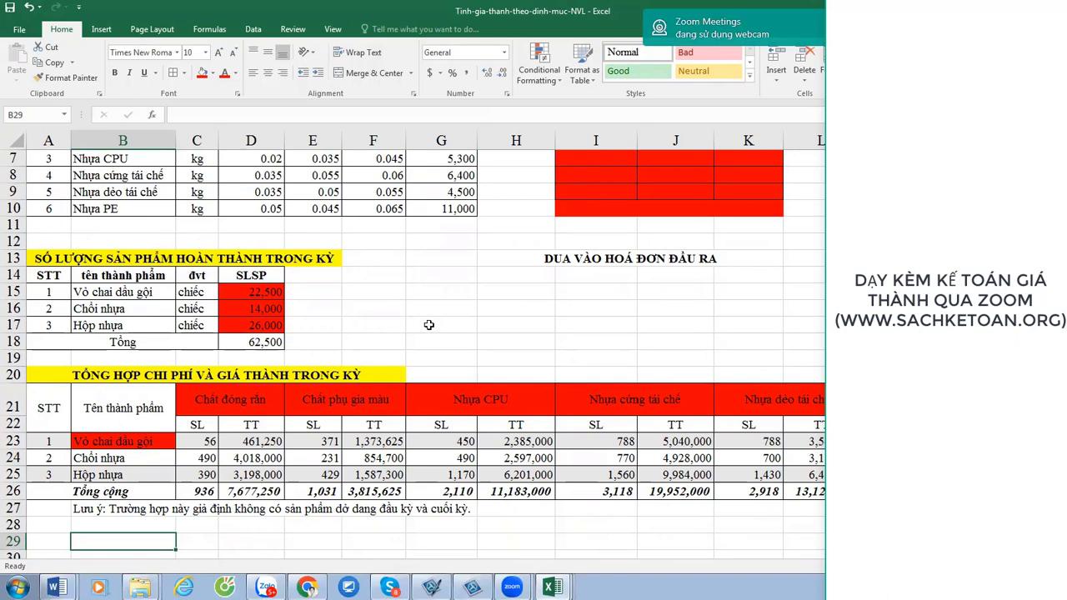
Examine the finished quantities in D15:D17 and the material totals in row 26.
left_click(261, 293)
left_click_drag(262, 310, 261, 327)
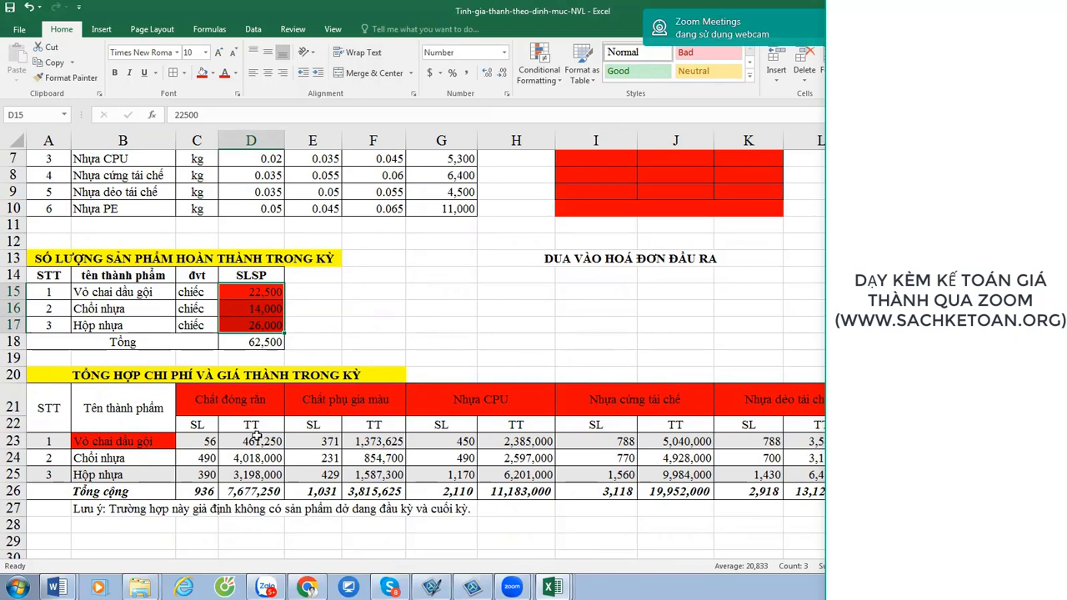
key("ctrl+Right")
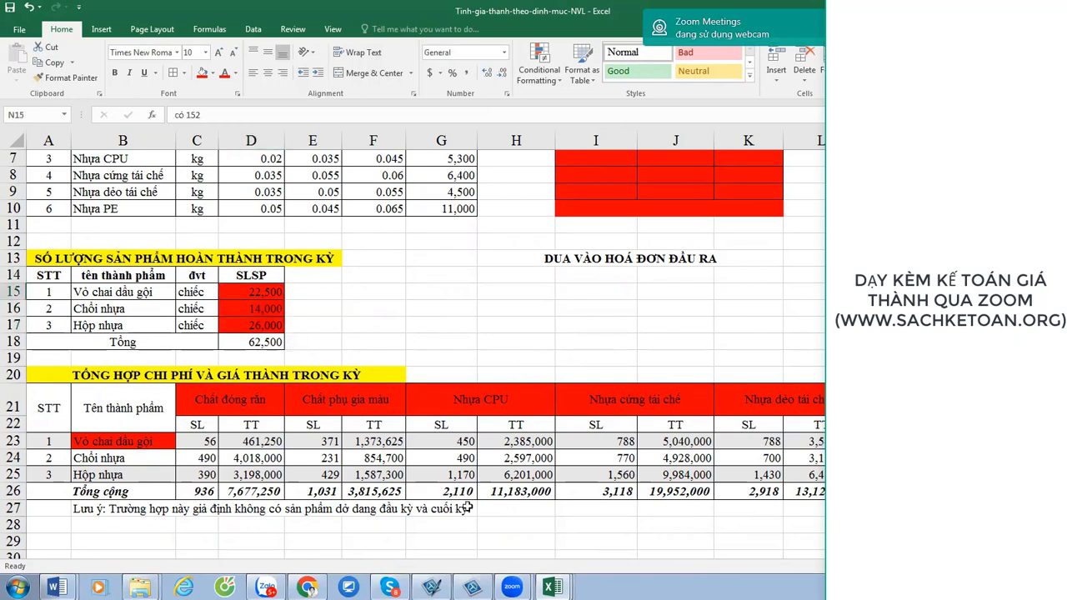
left_click(256, 493)
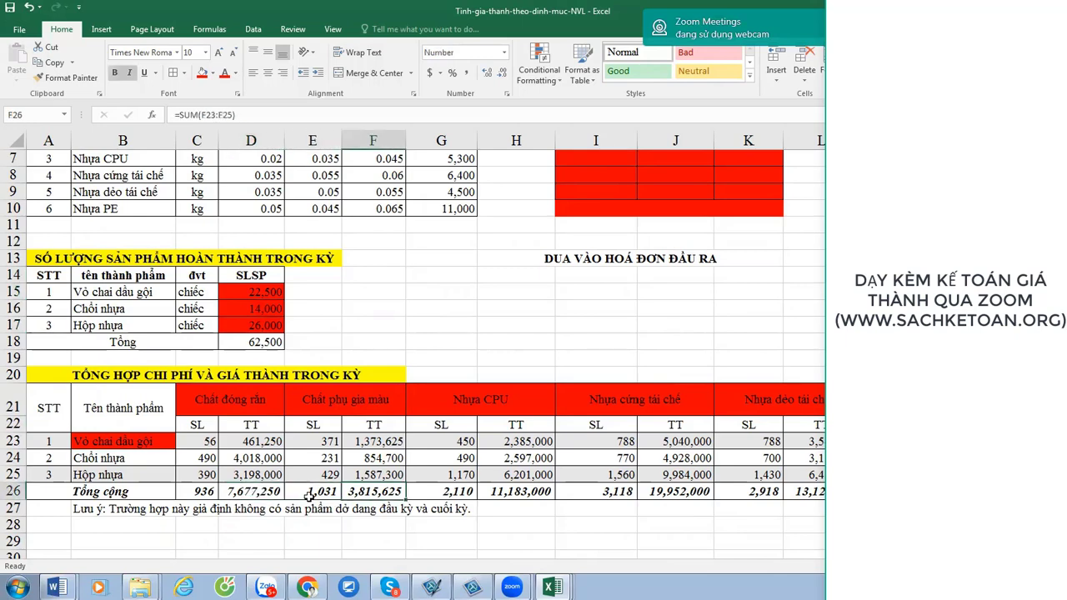
Inspect the Chất đóng rắn quantity formula in C23 and trace its references to the material norm and finished quantity.
left_click(210, 442)
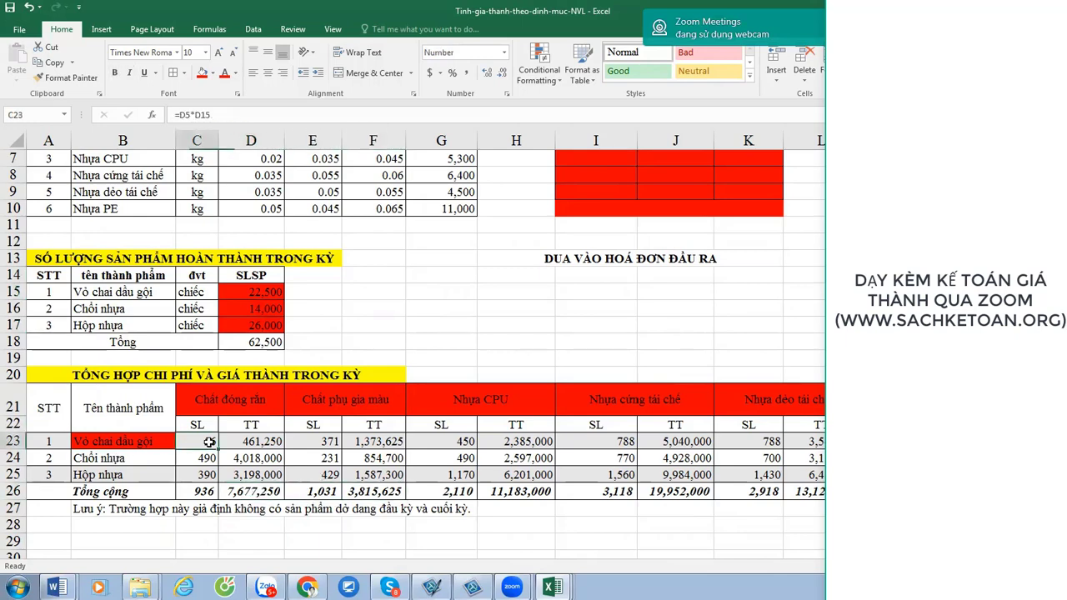
key("F2")
scroll(267, 443, "up", 1)
scroll(267, 442, "up", 2)
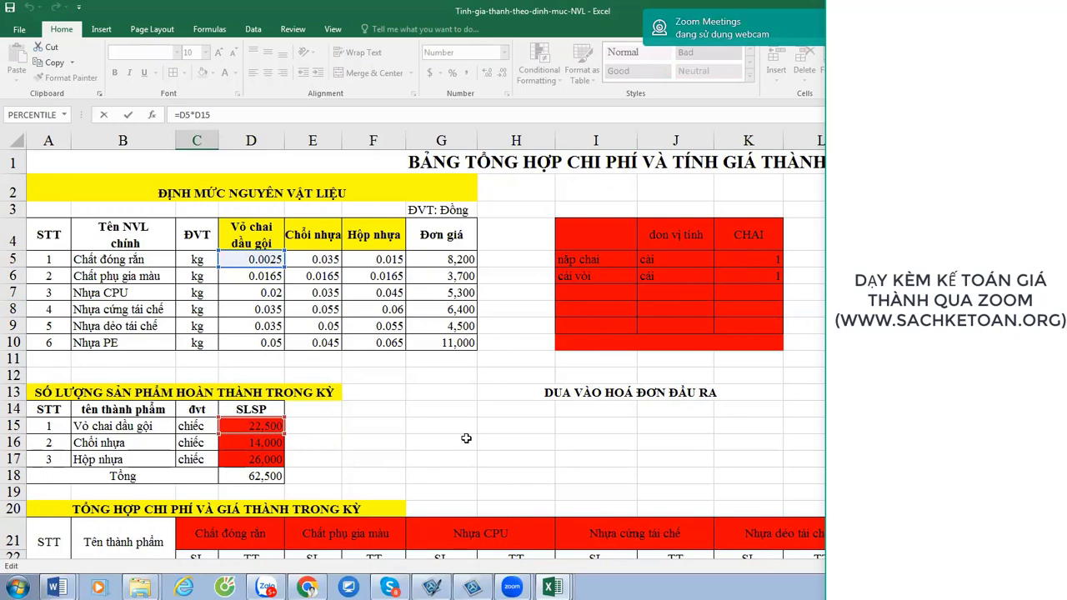
key("ctrl+Return")
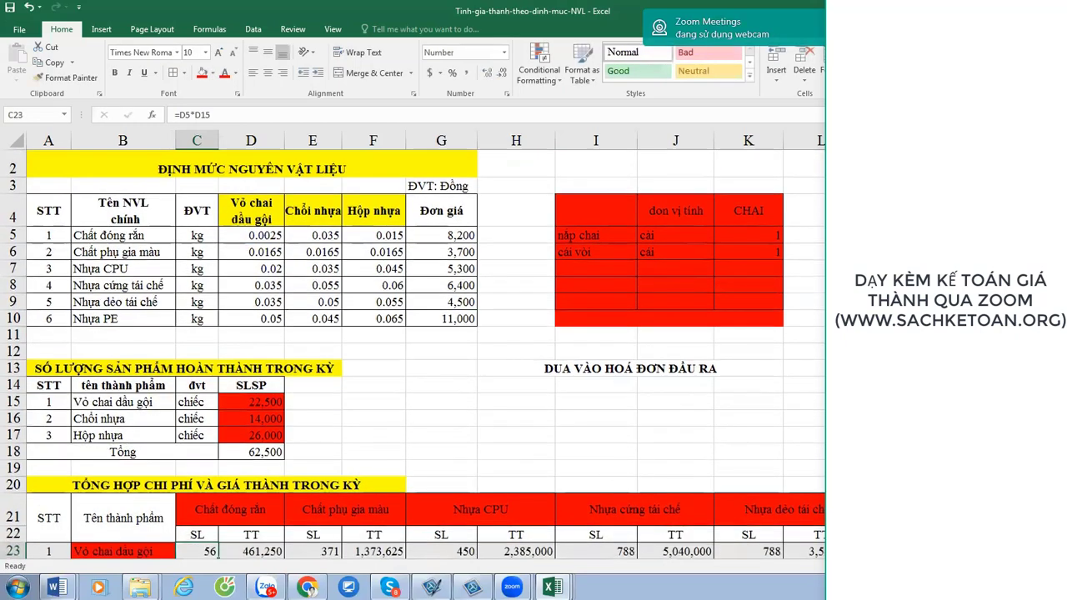
Color the no 621 / có 152 entry in N14:N15 red and enter the note THEO THỰC TẾ XUẤT in O14.
left_click(959, 385)
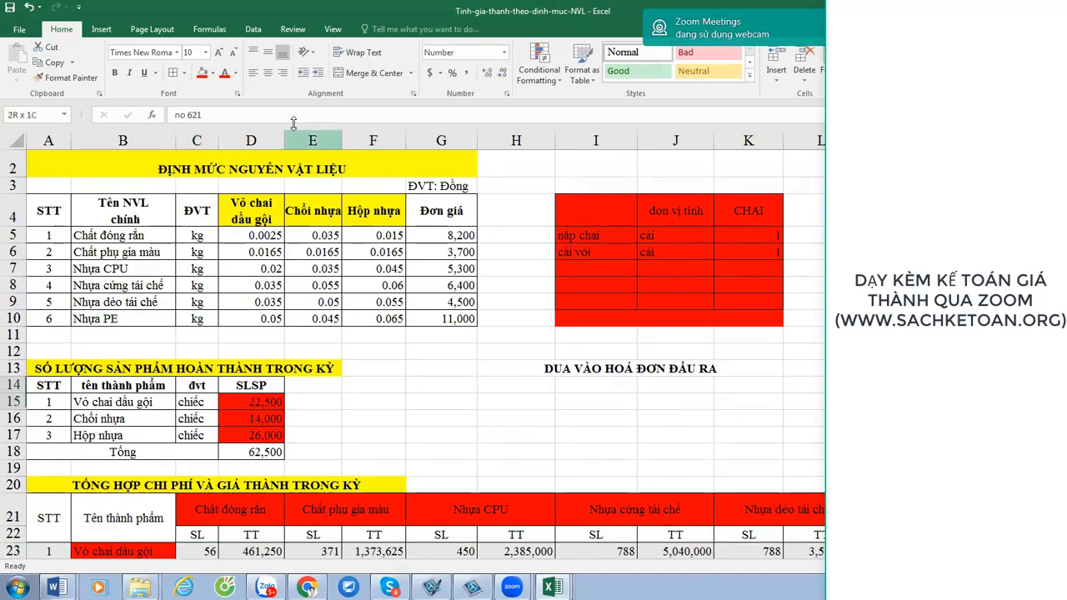
left_click(226, 74)
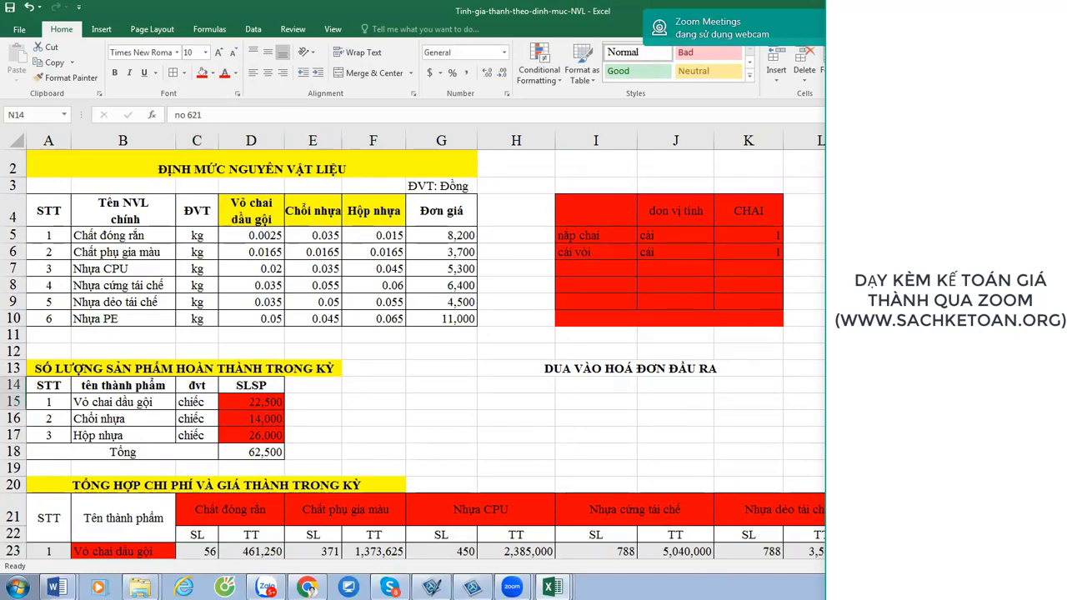
left_click(1034, 385)
scroll(417, 350, "right", 4)
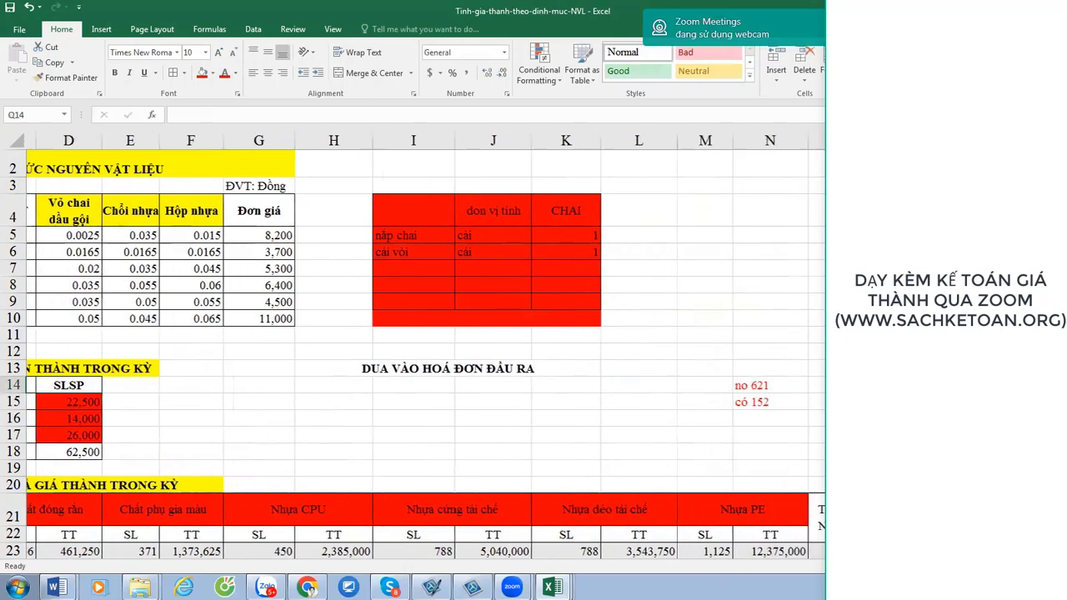
type("THEO THỰC TẾ XU")
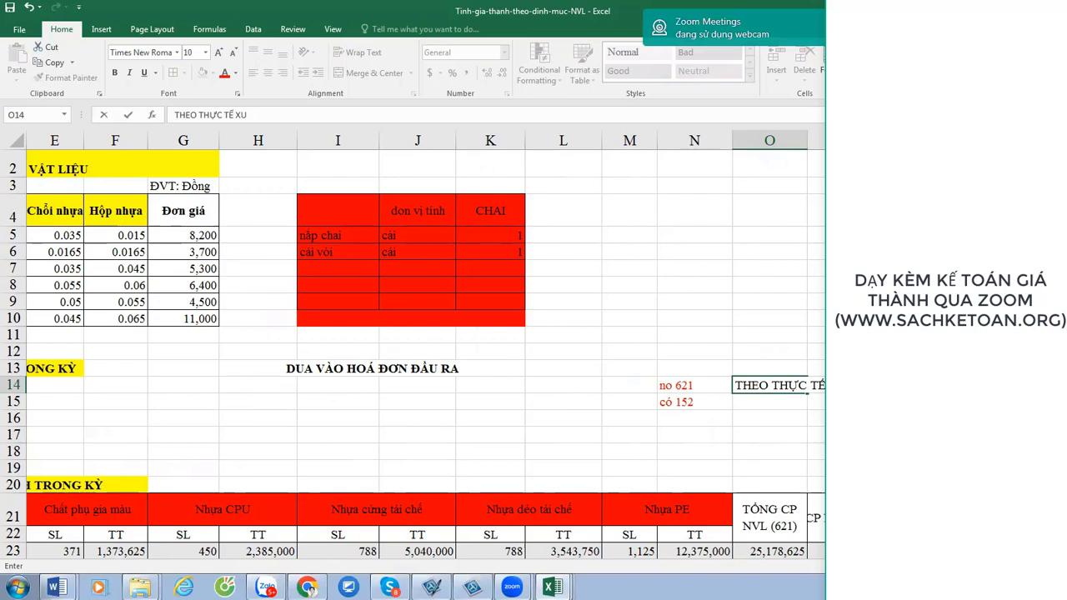
type("ẤT")
key("Return")
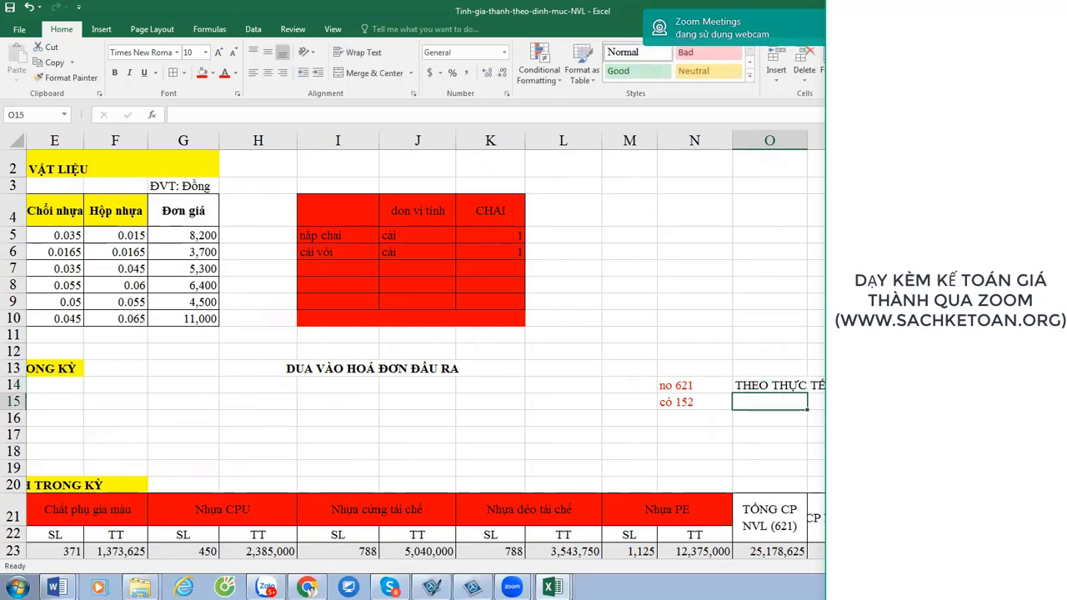
Copy the THEO THỰC TẾ XUẤT note from O14 to O15.
key("Up")
left_click(770, 484)
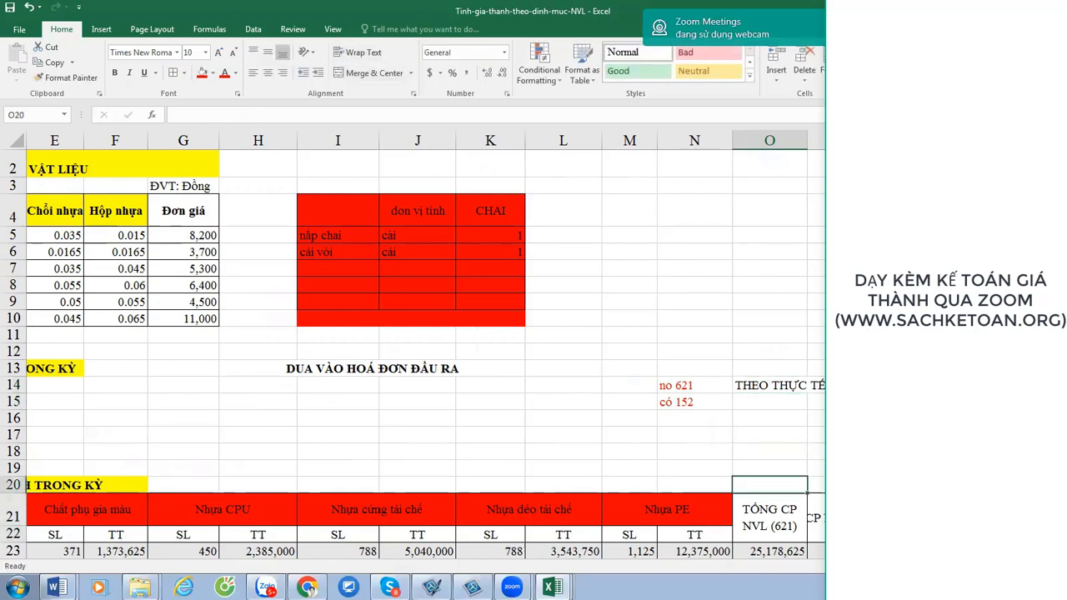
key("Up")
key("Up")
key("Up")
key("Up")
key("Up")
key("Up")
key("ctrl+c")
key("Down")
key("ctrl+v")
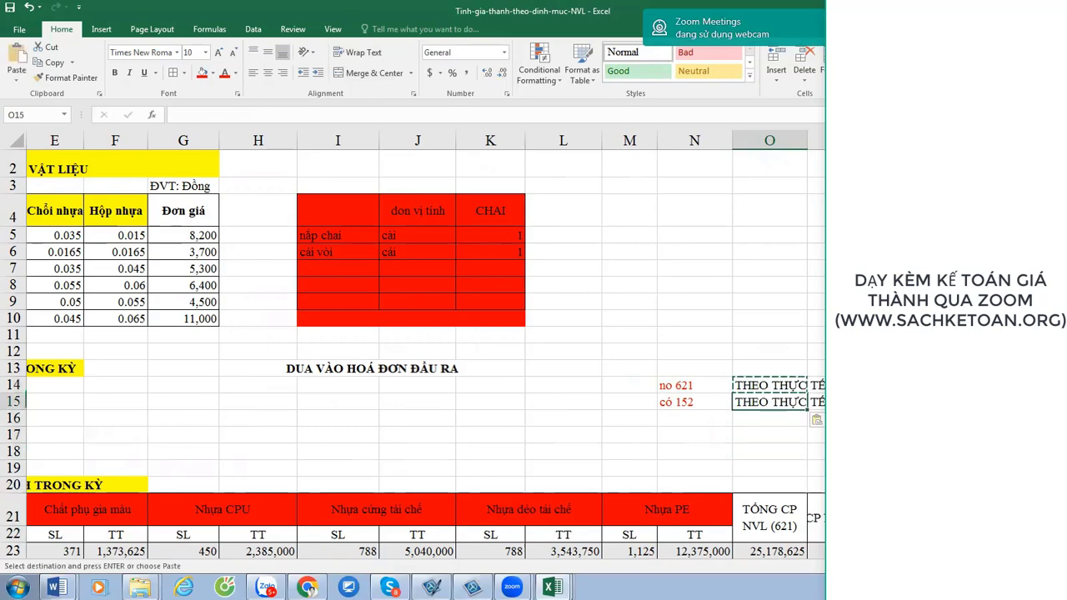
key("Escape")
Examine the có 152 entry and the material norms of the three products in D5:F10.
left_click(695, 402)
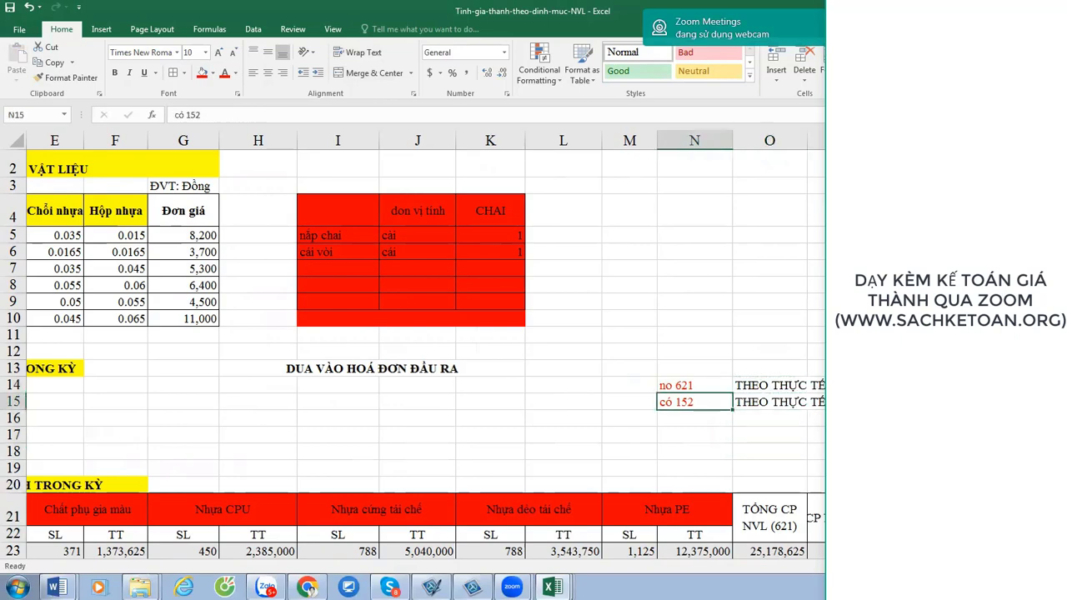
key("Home")
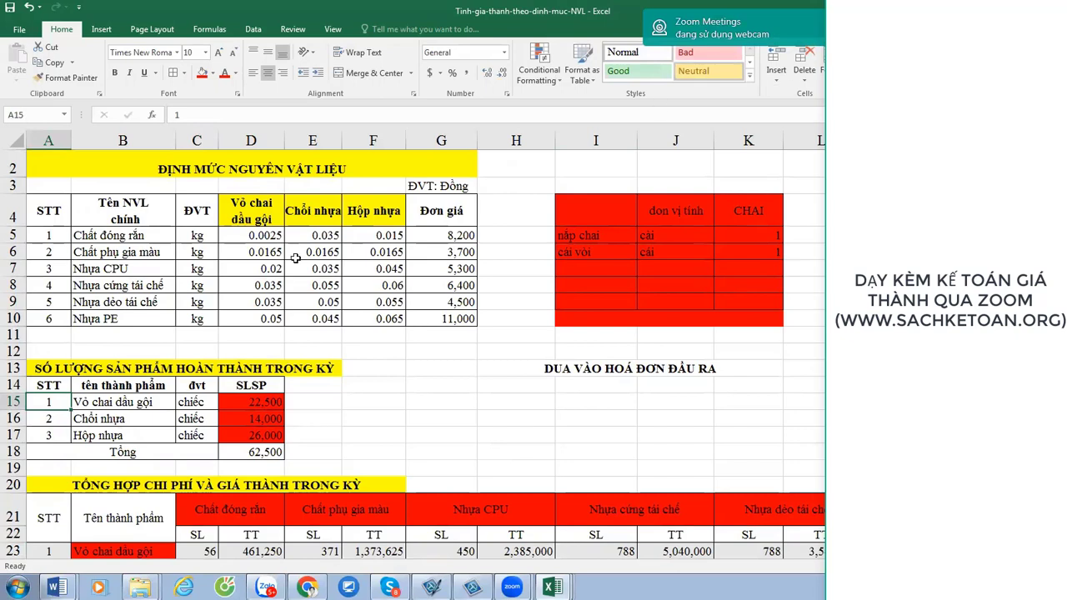
left_click_drag(262, 232, 392, 322)
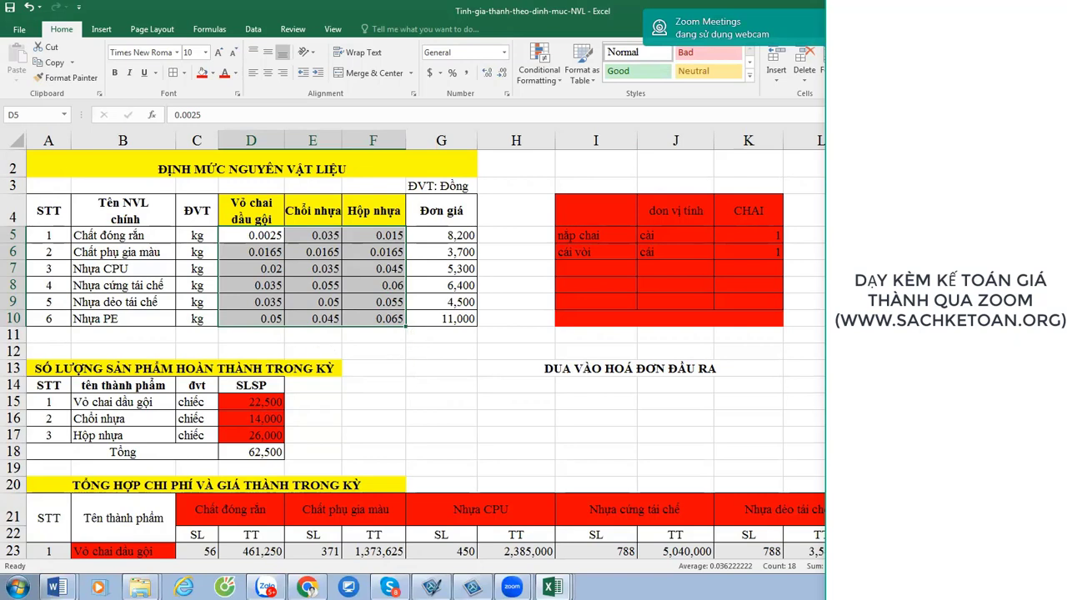
Review the no 621 / có 152 notes and the material cost columns of the cost summary, including the formula in L23.
left_click(884, 402)
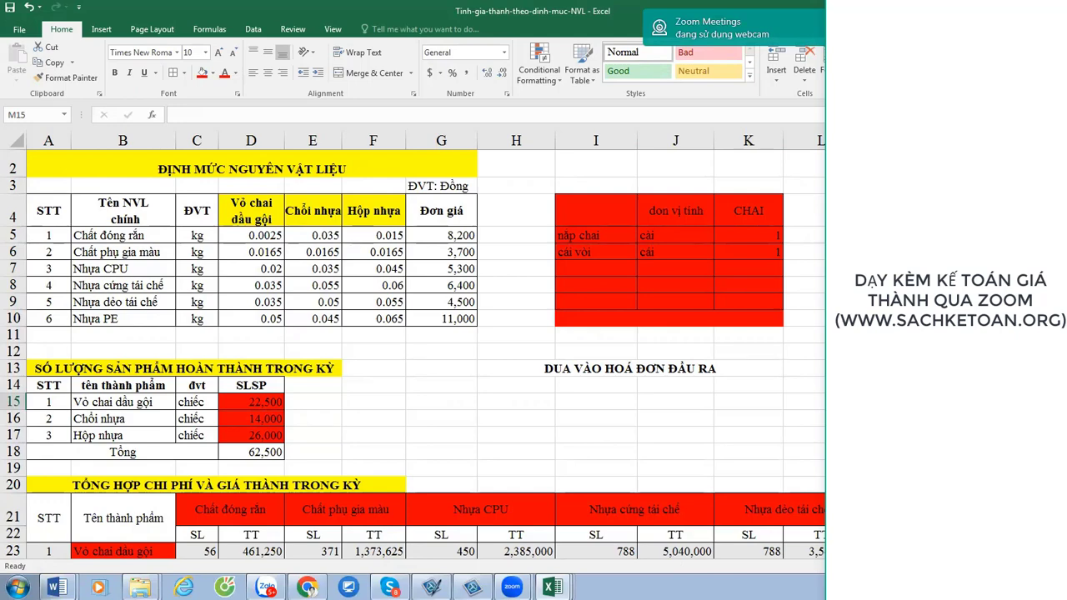
key("Right")
key("Right")
key("Right")
key("Right")
key("Right")
key("Right")
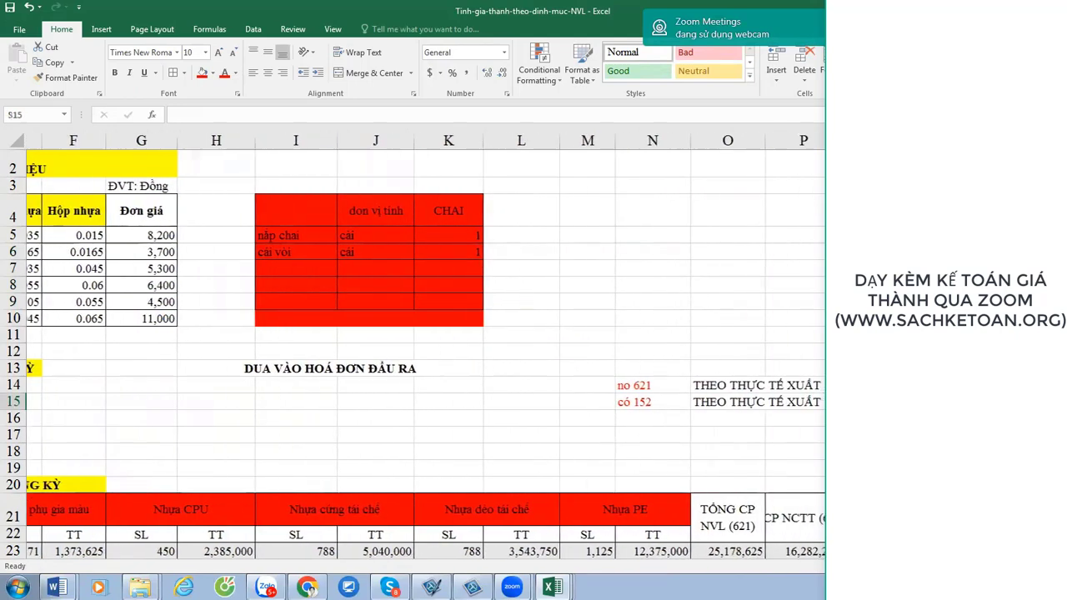
key("Down")
key("Down")
key("Down")
key("Down")
key("Down")
key("Down")
key("Down")
key("Down")
key("Down")
key("Down")
key("Down")
key("Down")
key("Down")
key("Down")
key("Down")
key("Down")
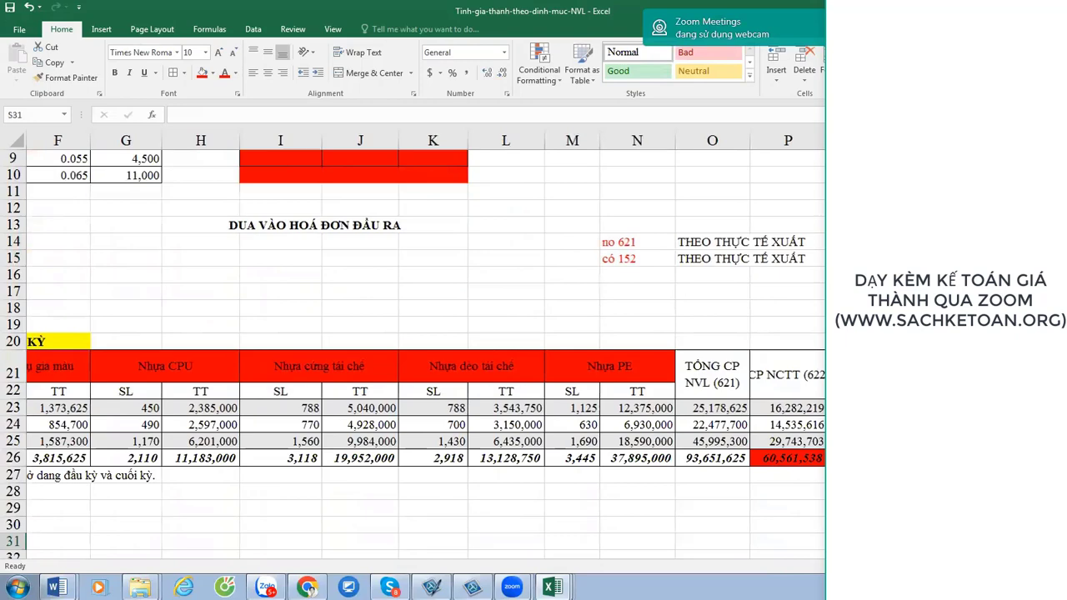
left_click(555, 408)
key("Left")
key("Left")
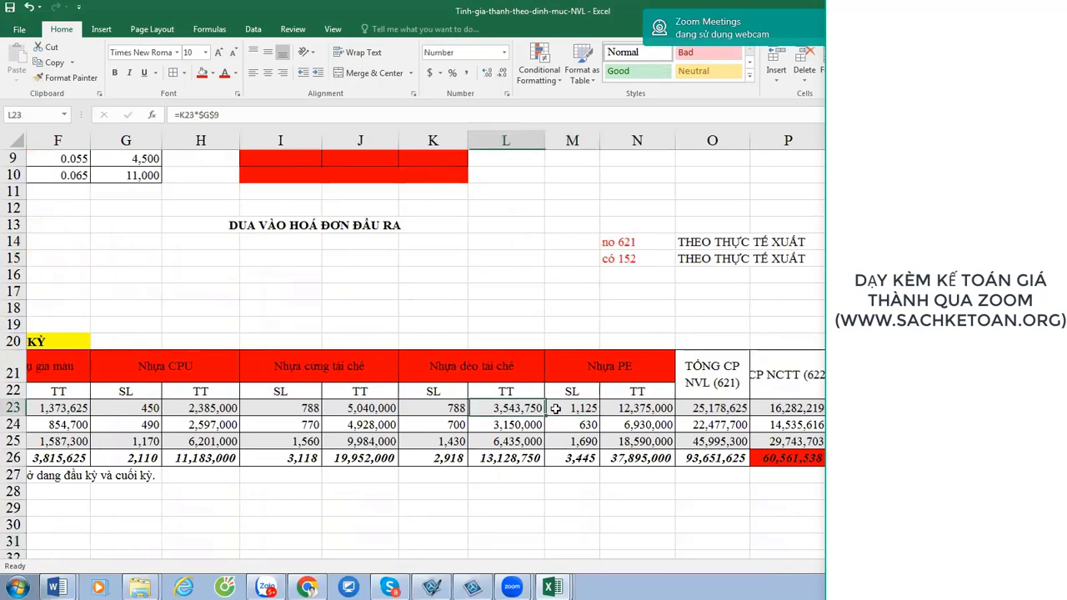
Examine the Tổng cộng row 26 across the material quantities and amounts to the labor, overhead and total cost columns.
key("Home")
key("Down")
key("Down")
key("Down")
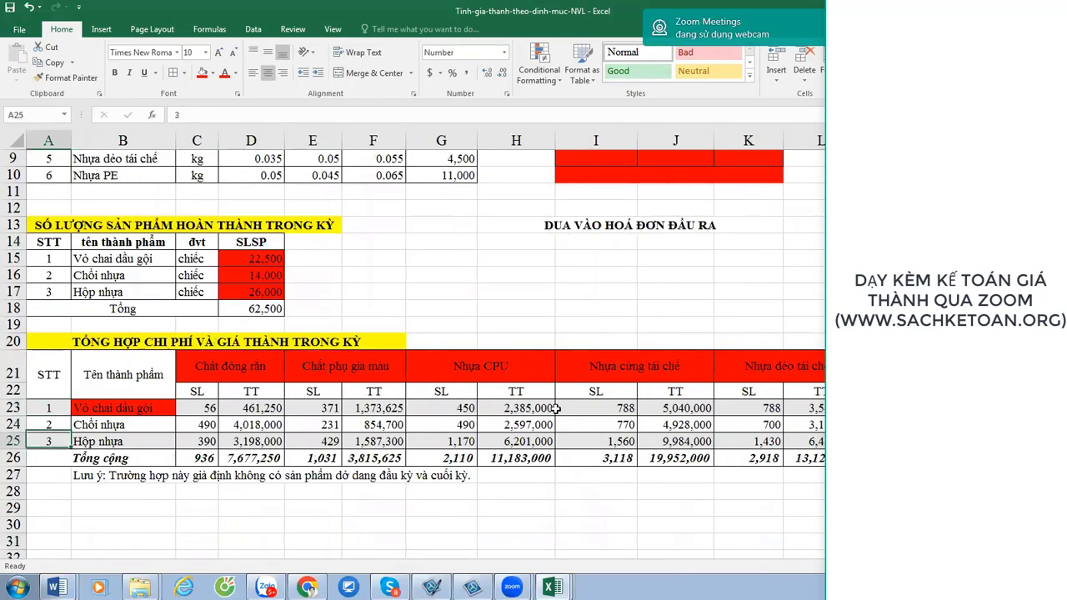
key("Right")
key("Right")
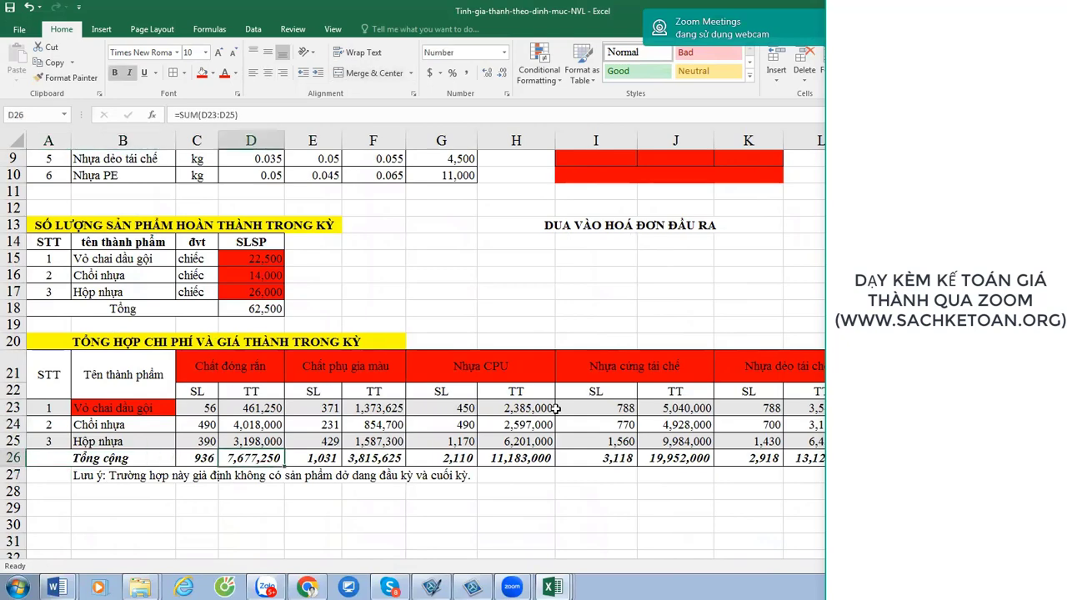
key("Right")
key("Right")
key("Right")
key("Right")
key("Right")
key("Right")
key("Right")
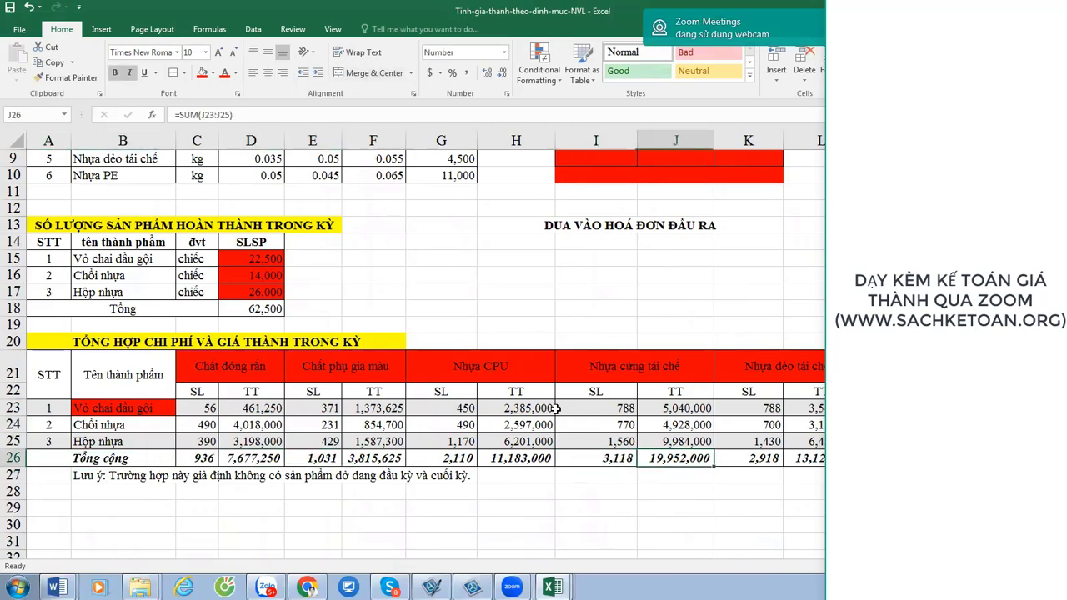
key("Right")
key("Right")
key("Right")
key("Right")
key("Right")
key("Right")
key("Right")
key("Right")
key("Right")
key("Right")
key("Right")
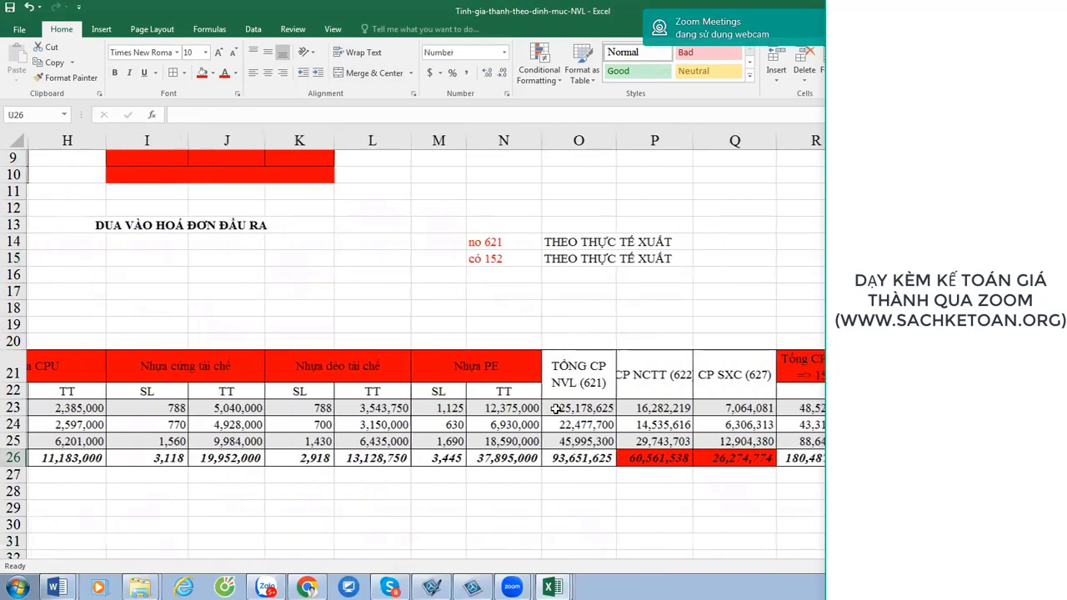
Review the cost summary back to its first column and the finished quantity and material norm tables above it.
key("Left")
key("Left")
key("Left")
key("Left")
key("Left")
key("Left")
key("Left")
key("Left")
key("Left")
key("Left")
key("Left")
key("Left")
key("Left")
key("Left")
key("Left")
key("Left")
key("Left")
key("Left")
key("Left")
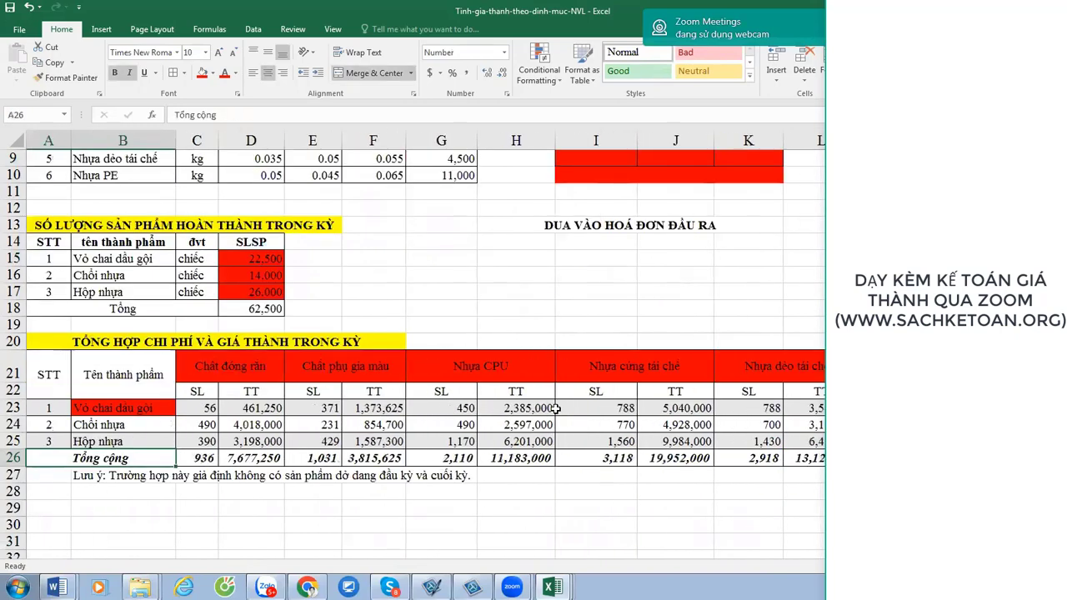
key("Up")
key("Up")
key("Up")
key("Up")
key("Up")
key("Up")
key("Up")
key("Up")
key("Up")
key("Up")
key("Up")
key("Up")
key("Up")
key("Up")
key("Up")
key("Up")
key("Up")
key("Up")
key("Up")
key("Up")
key("Up")
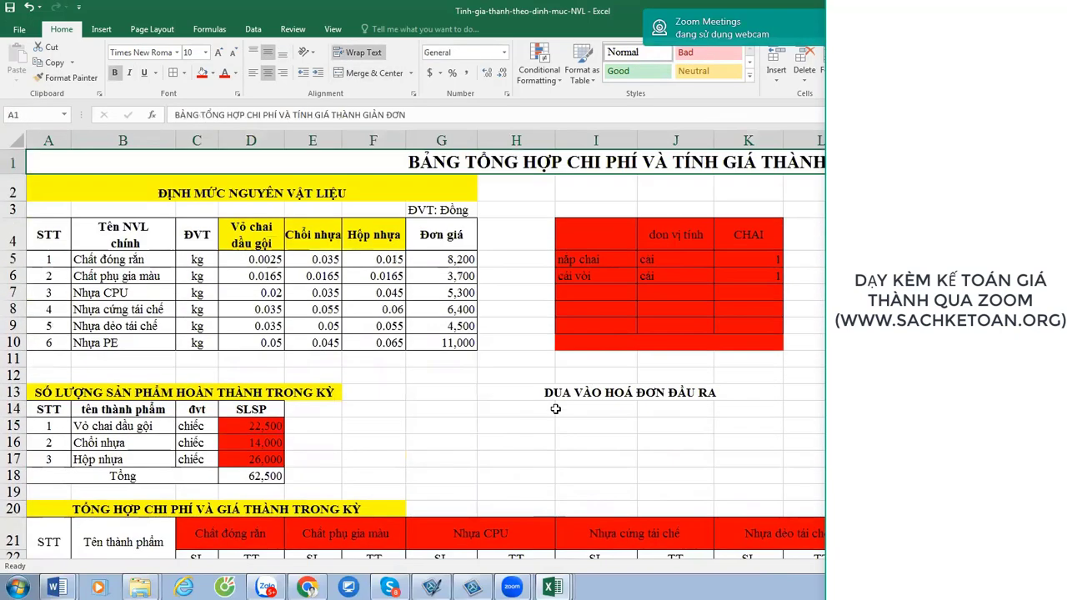
Review the worksheet from the material norms through the cost summary to the total cost and Giá Thành columns.
key("Down")
key("Down")
key("Down")
key("Down")
key("Down")
key("Down")
key("Down")
key("Down")
key("Down")
key("Down")
key("Down")
key("Down")
key("Down")
key("Down")
key("Down")
key("Down")
key("Down")
key("Down")
key("Down")
key("Down")
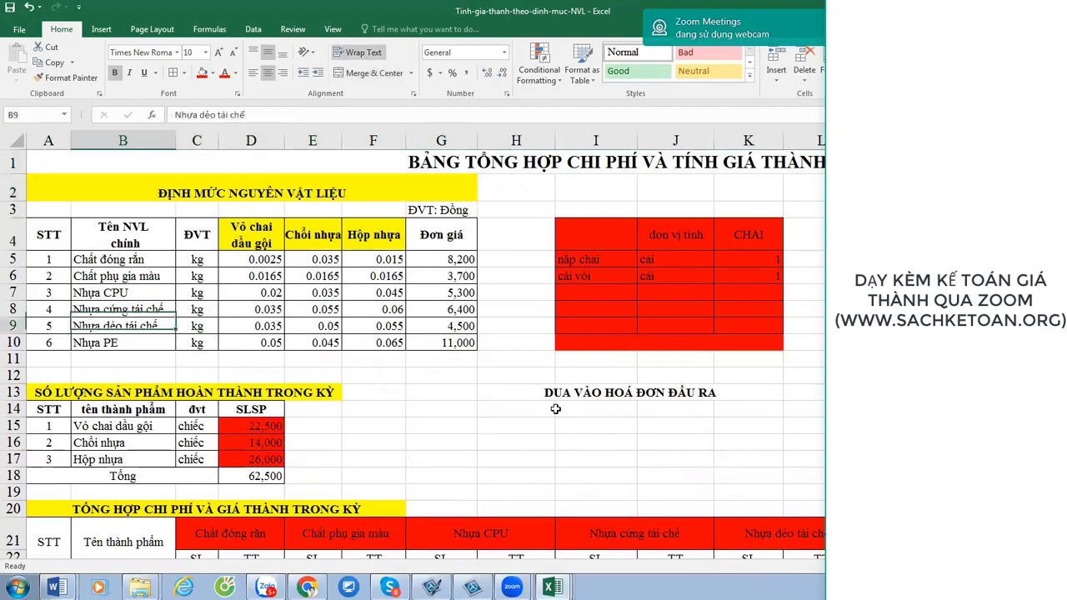
key("Down")
key("Down")
key("Down")
key("Down")
key("Down")
key("Down")
key("Down")
key("Right")
key("Right")
key("Right")
key("Right")
key("Right")
key("Right")
key("Right")
key("Right")
key("Right")
key("Right")
key("Right")
key("Right")
key("Right")
key("Right")
key("Right")
key("Right")
key("Right")
key("Right")
key("Right")
key("Right")
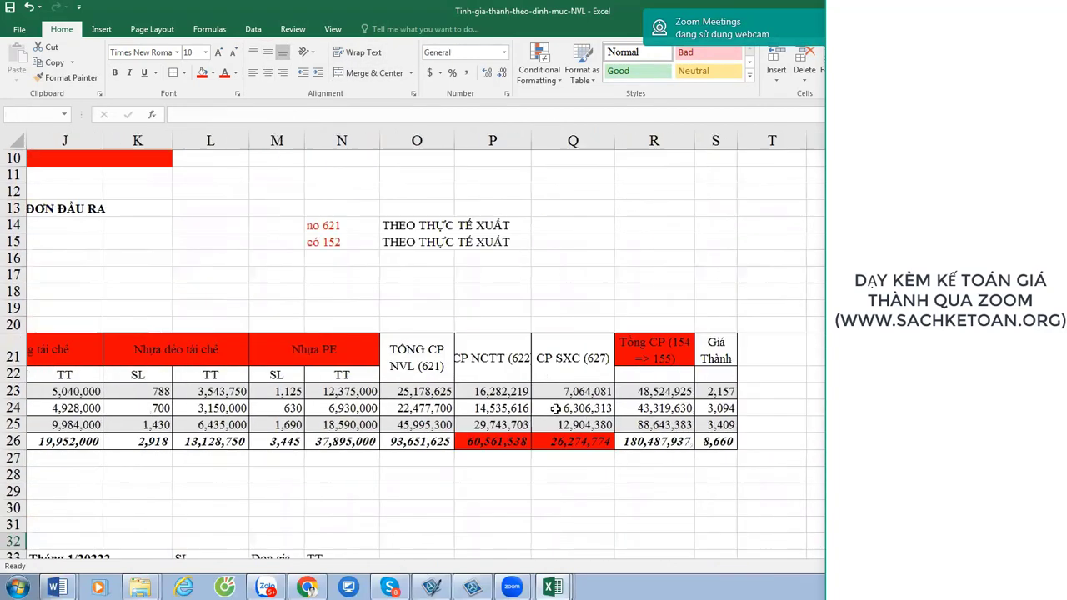
key("Left")
key("Left")
key("Left")
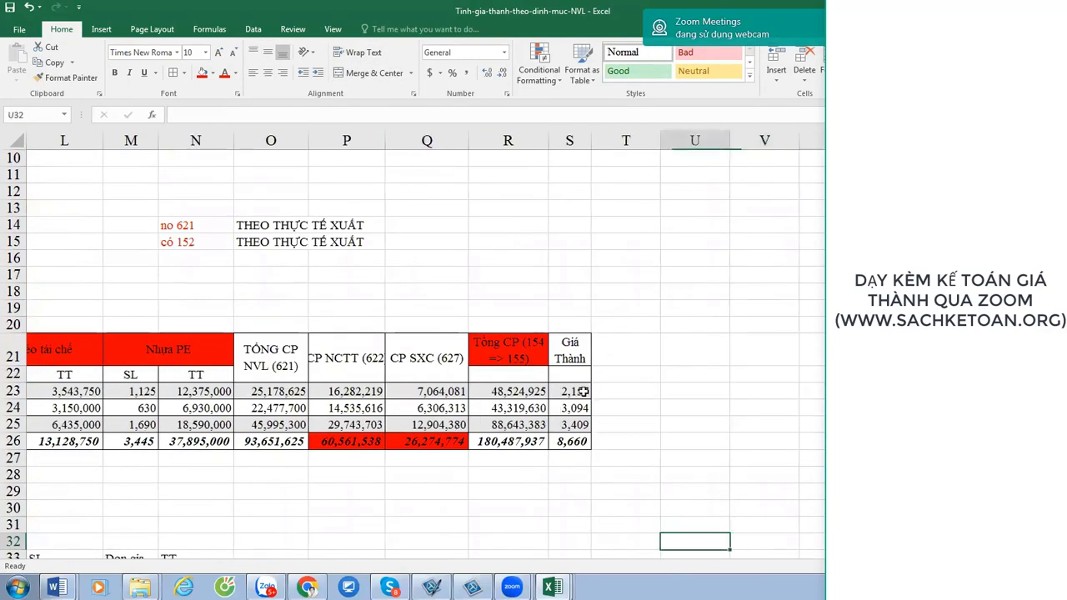
Examine the Giá Thành values in S23:S26 and the unit cost formula in S23.
left_click(585, 392)
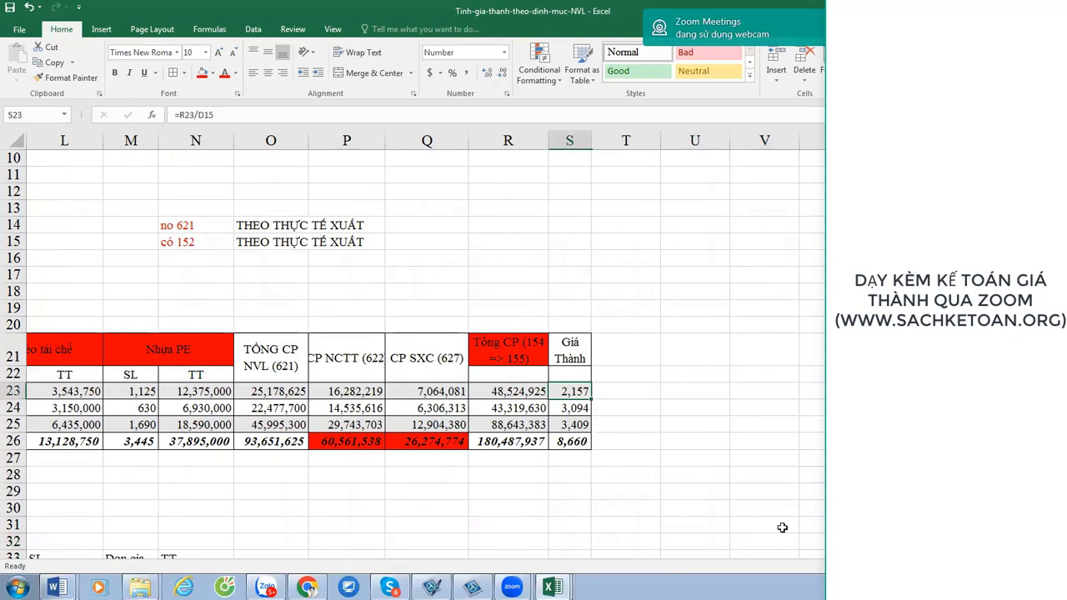
key("shift+Left")
key("shift+Right")
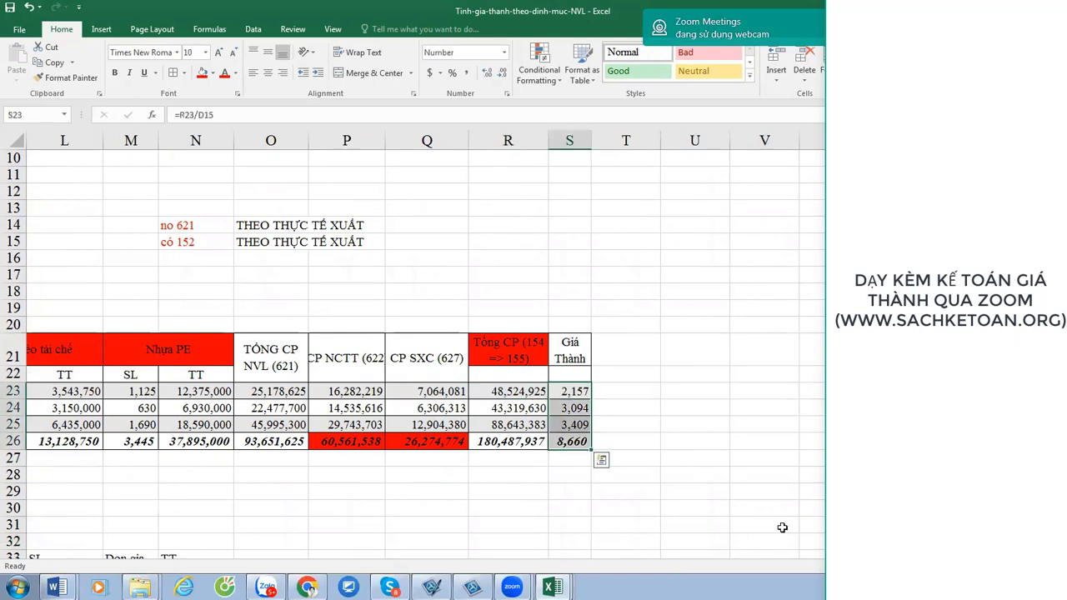
key("ctrl+c")
key("Up")
key("Escape")
key("Down")
key("Right")
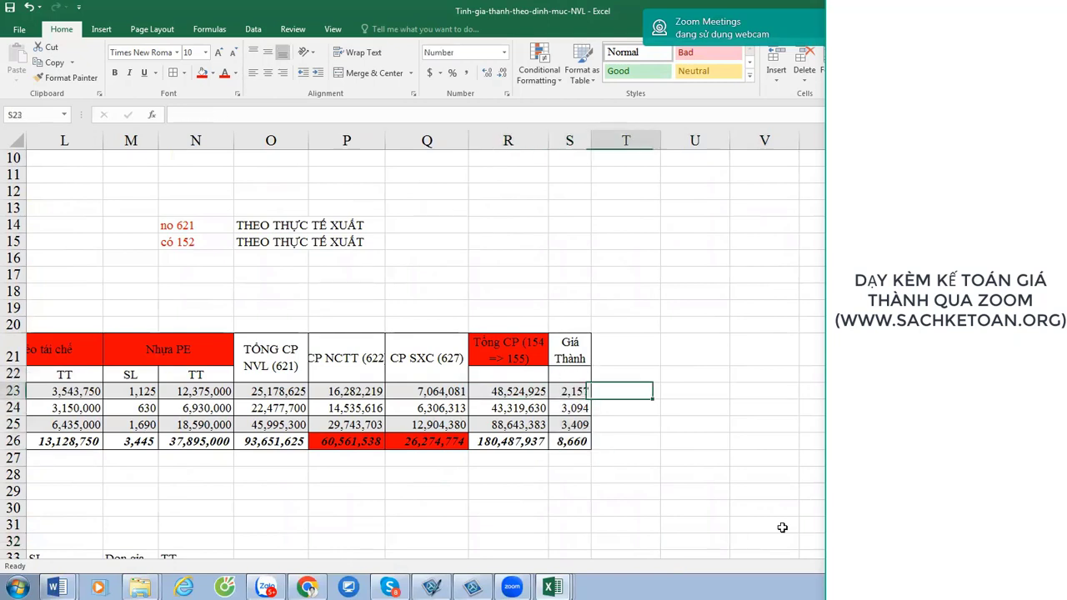
key("Right")
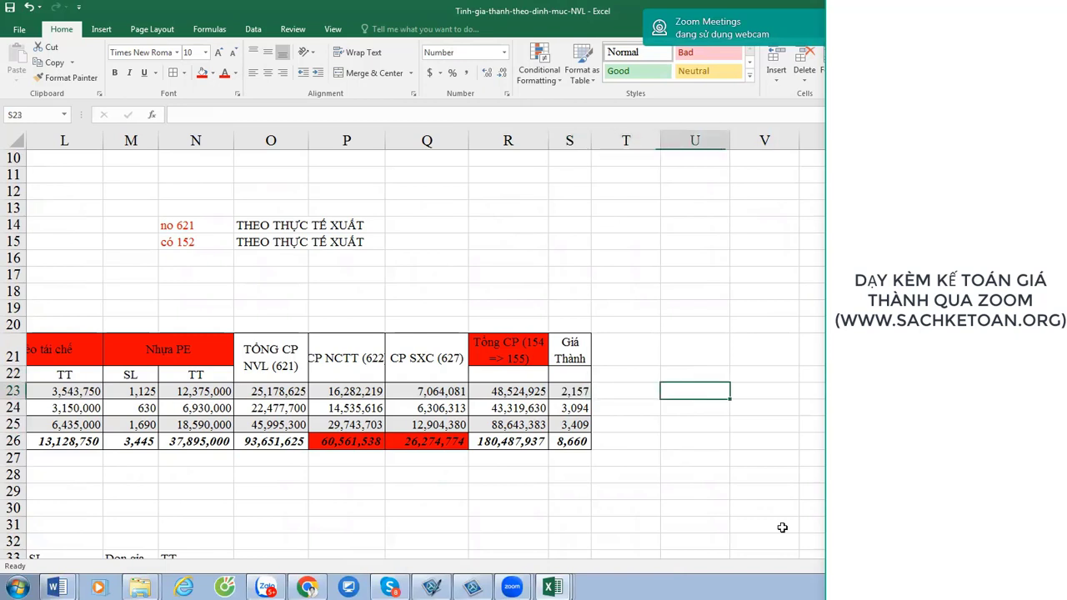
Enter the heading Gia nội bộ in T21, beside the Giá Thành column.
key("Left")
key("Up")
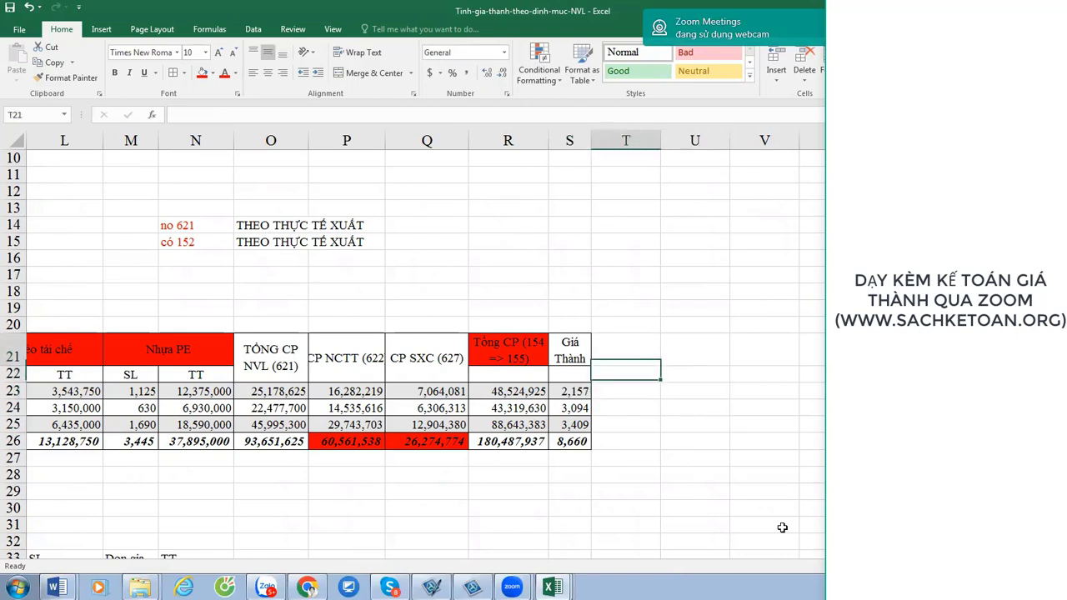
type("Gia no")
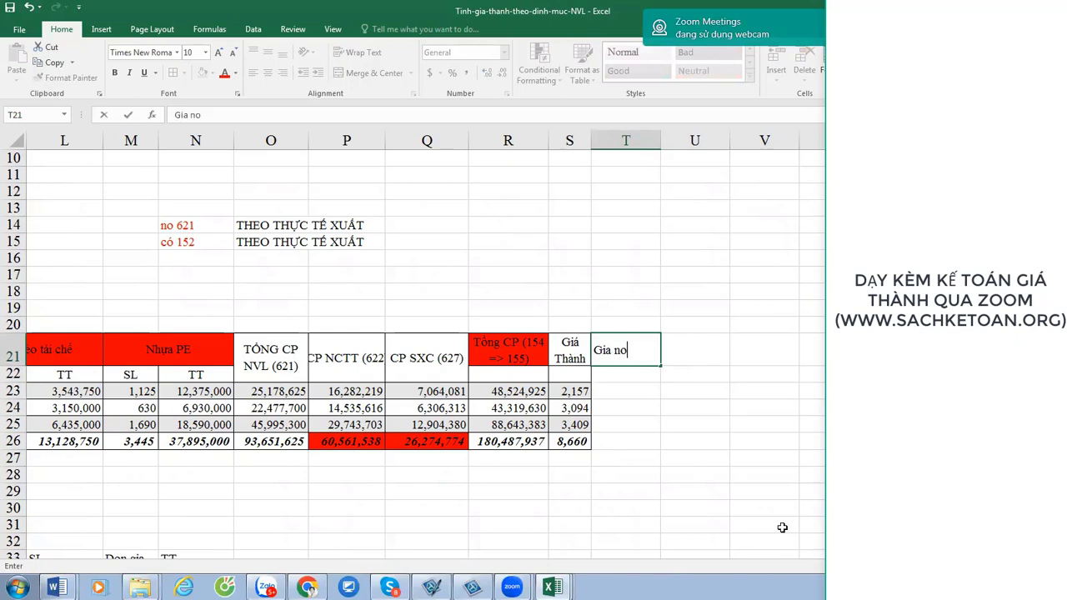
key("BackSpace")
type("ội bộ")
key("Return")
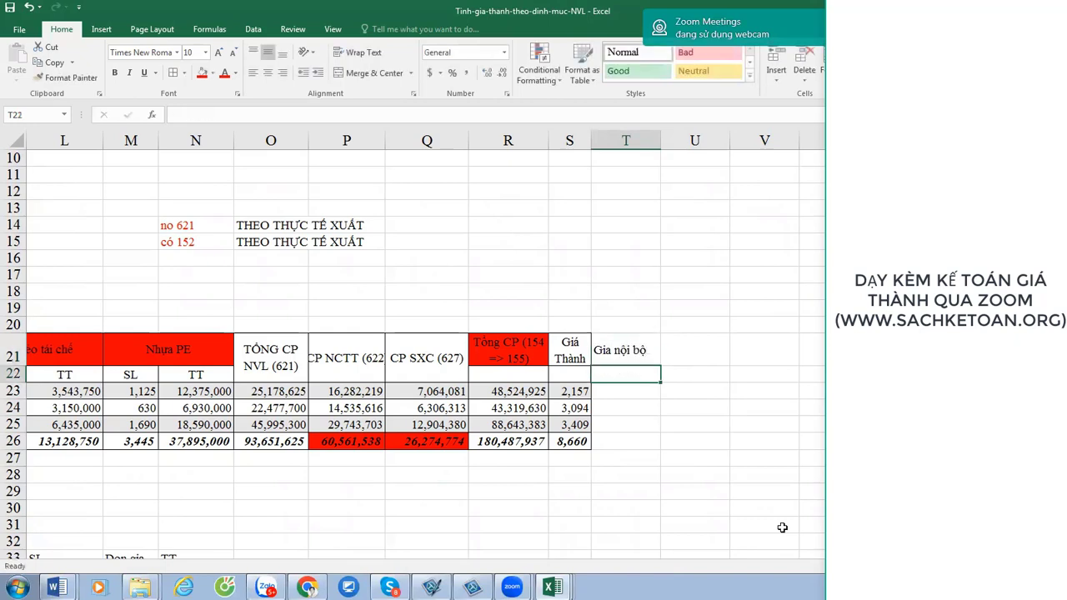
Examine the Gia nội bộ column cells T23:T25 against the unit cost formula in S23.
left_click(619, 352)
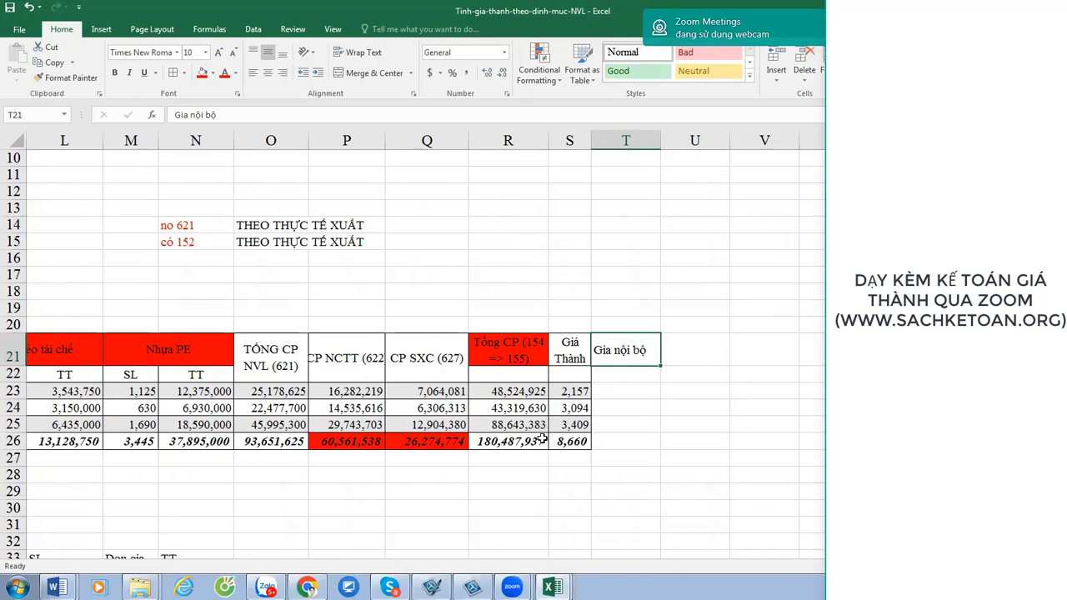
left_click_drag(571, 345, 615, 424)
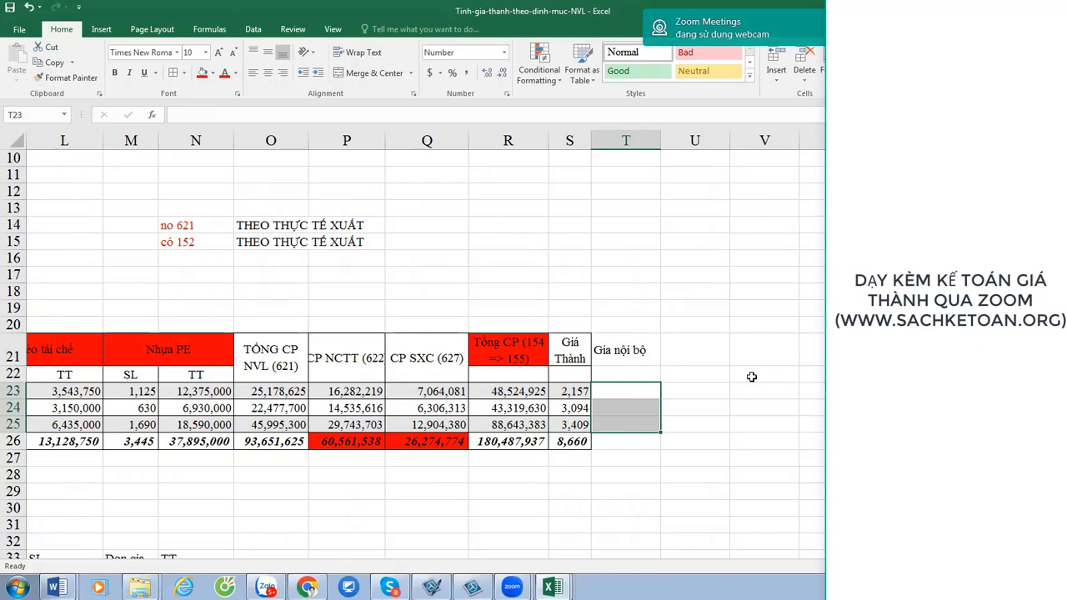
left_click(574, 391)
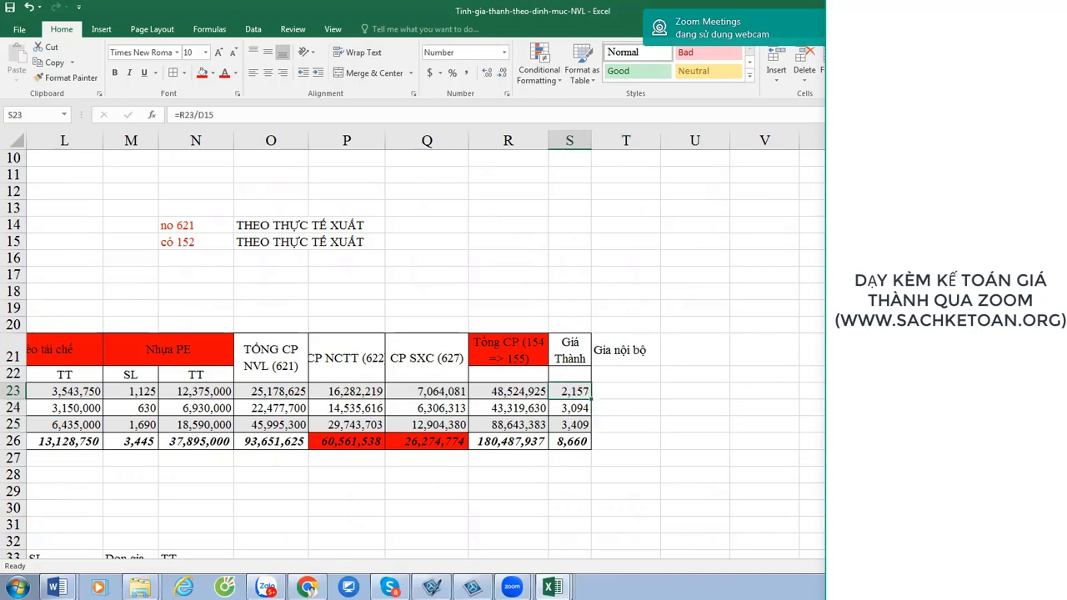
left_click(707, 356)
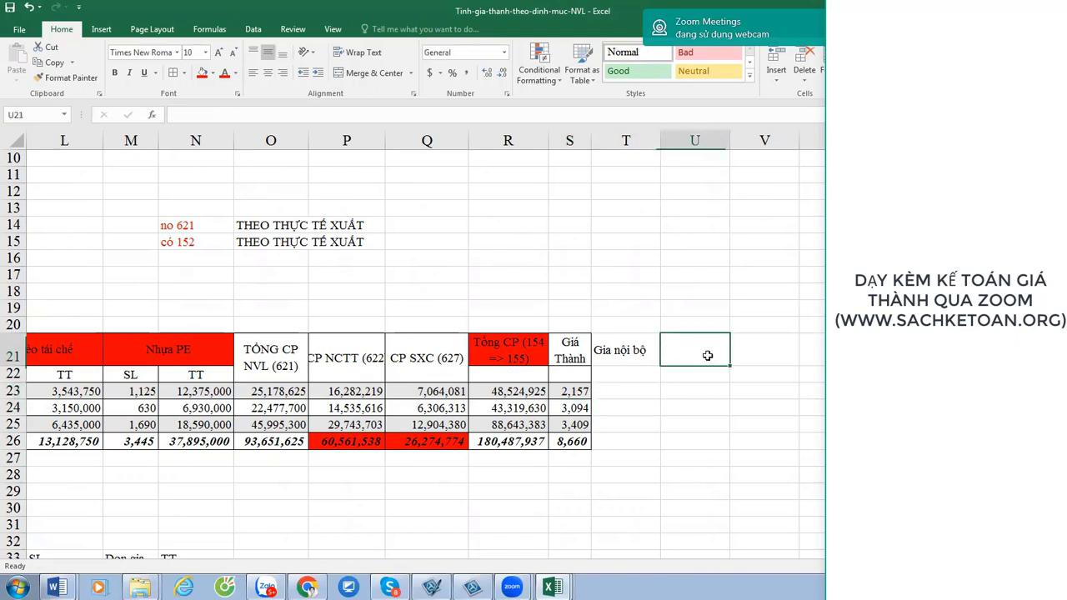
Enter the heading Gia bán in U21, beside the Gia nội bộ column, and make it bold.
type("Gia 1bn")
key("BackSpace")
key("BackSpace")
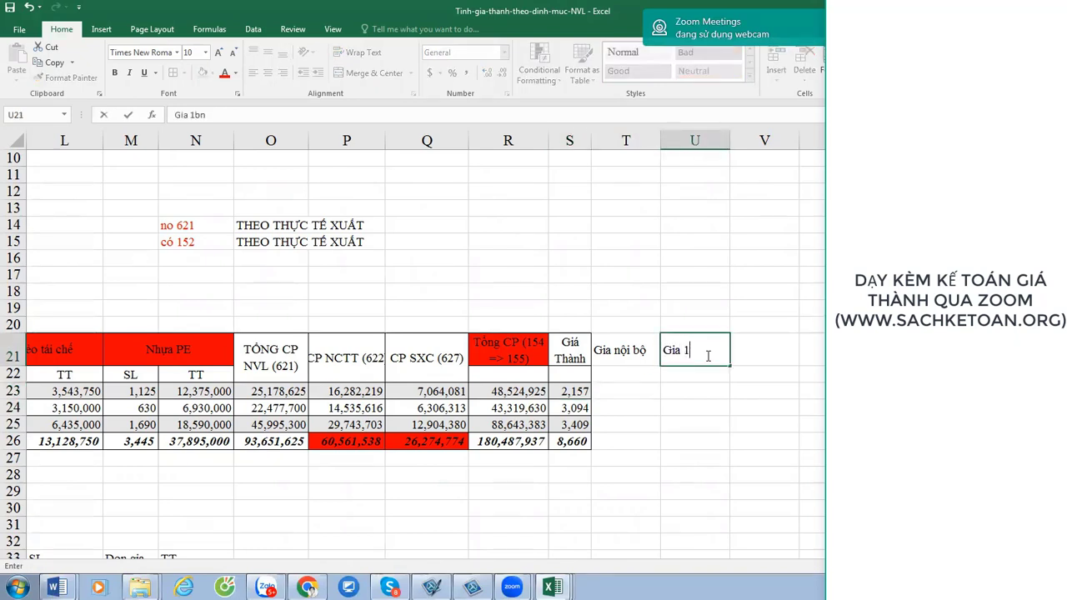
key("BackSpace")
type("bán")
key("Return")
left_click(707, 356)
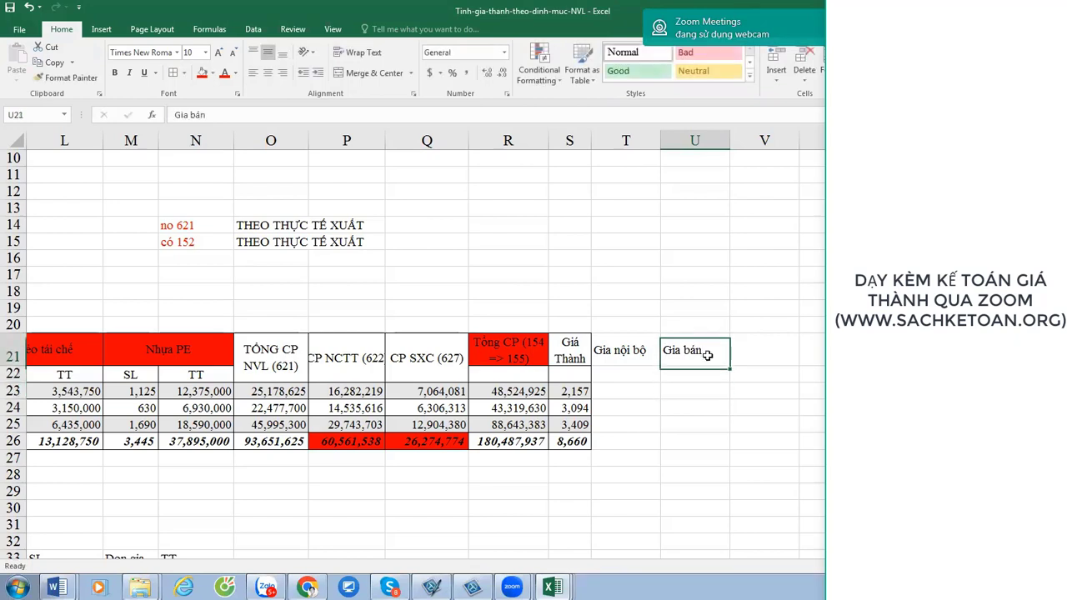
key("ctrl+space")
left_click(708, 353)
key("ctrl+b")
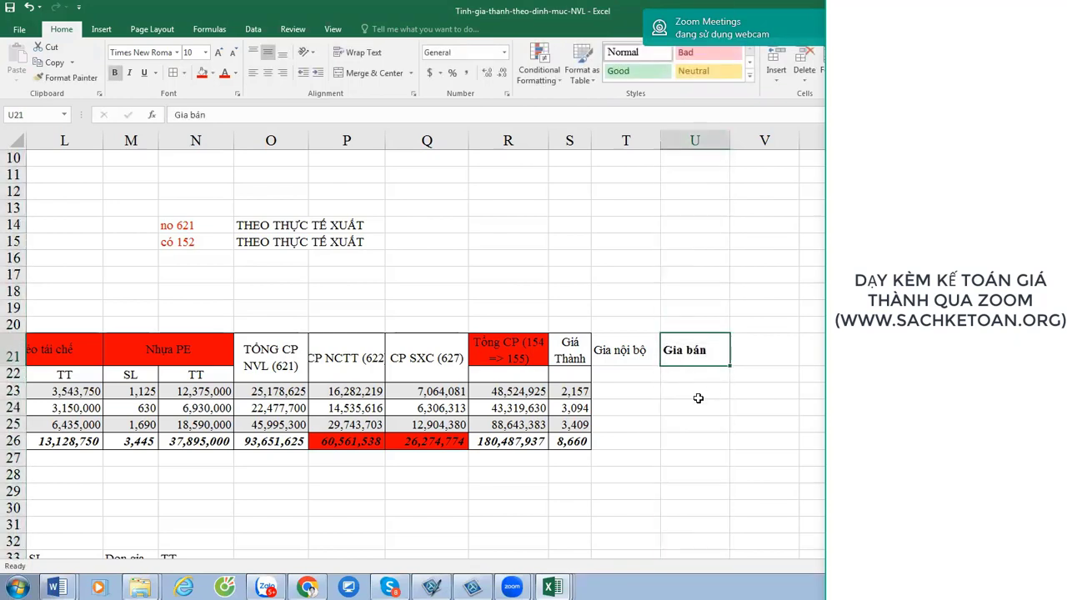
Enter the selling prices 5000, 6000 and 7000 in U23:U25 for the three products.
key("Down")
key("Down")
key("Left")
key("Left")
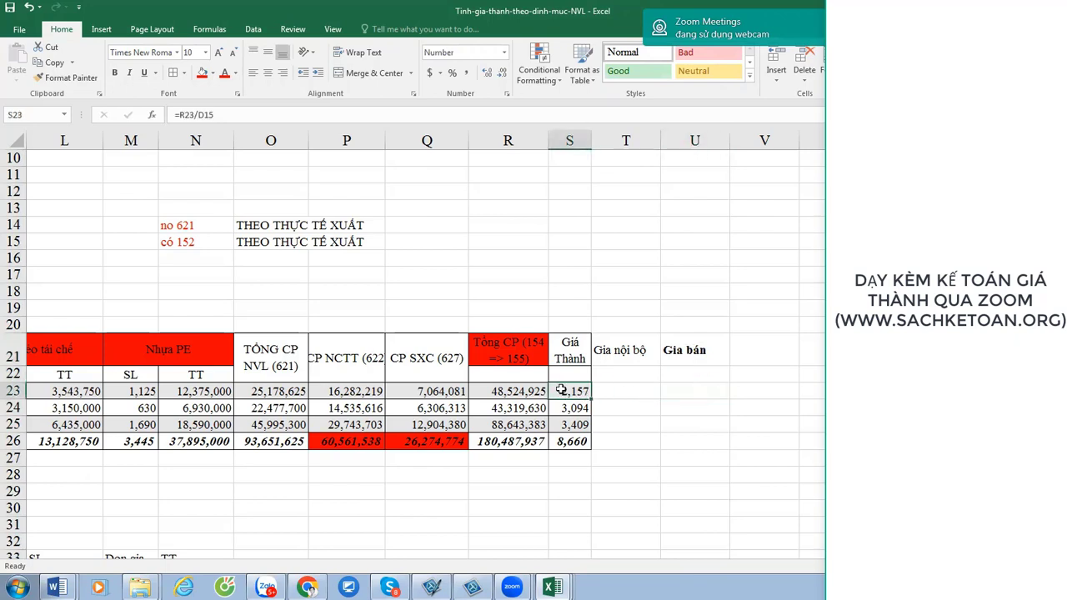
left_click(701, 392)
type("5000")
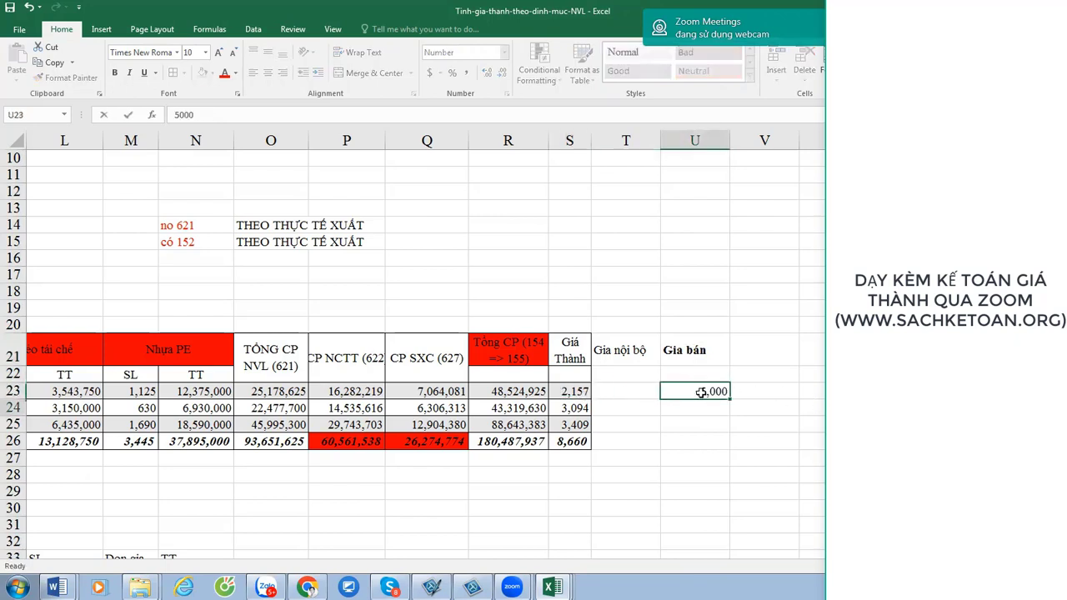
key("Return")
type("6000")
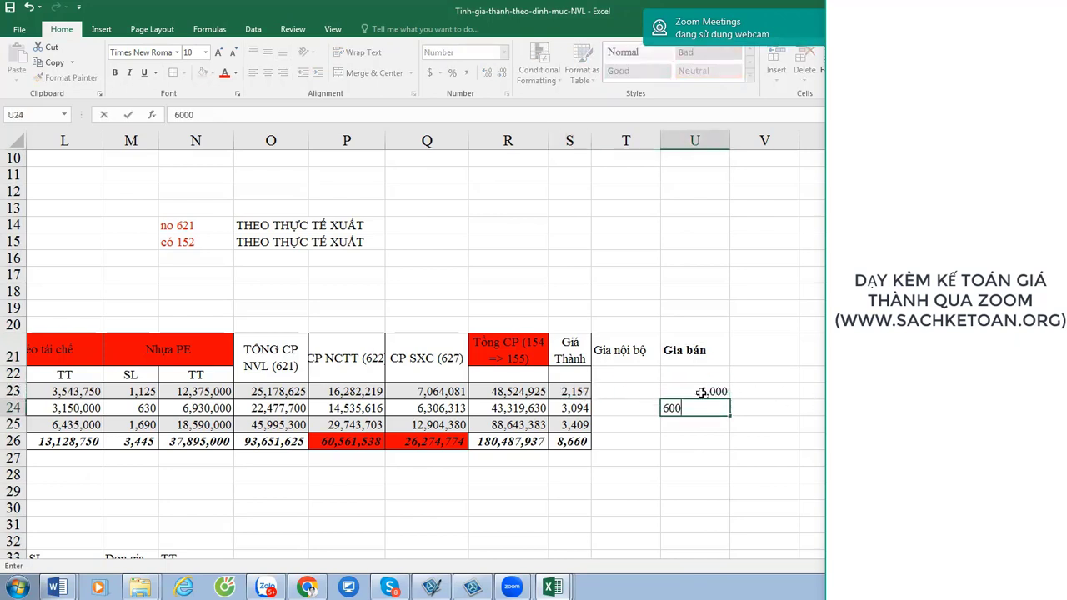
key("Return")
type("7000")
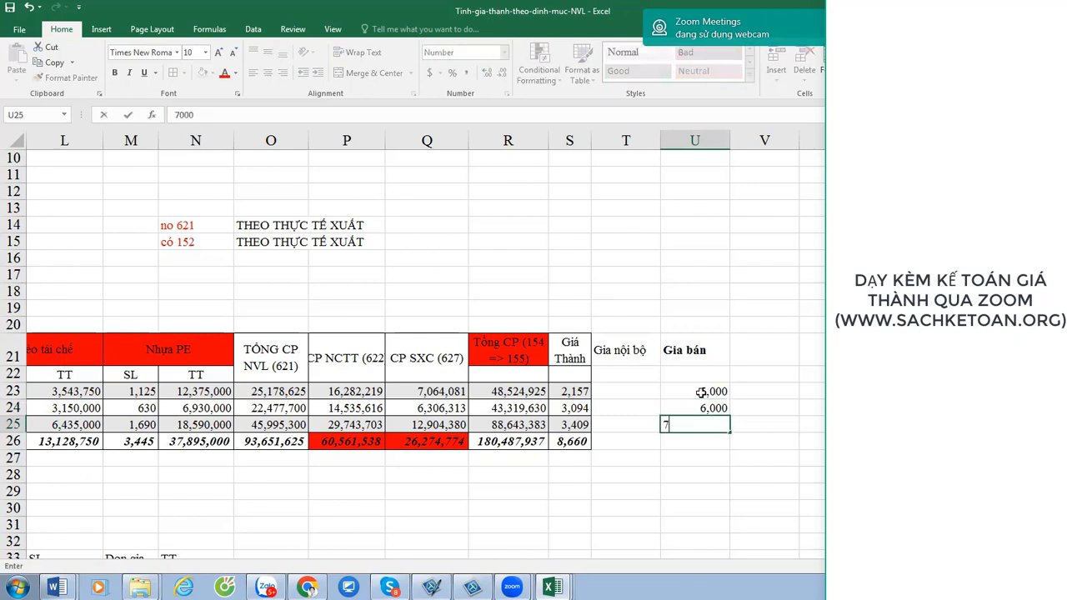
key("Up")
key("Up")
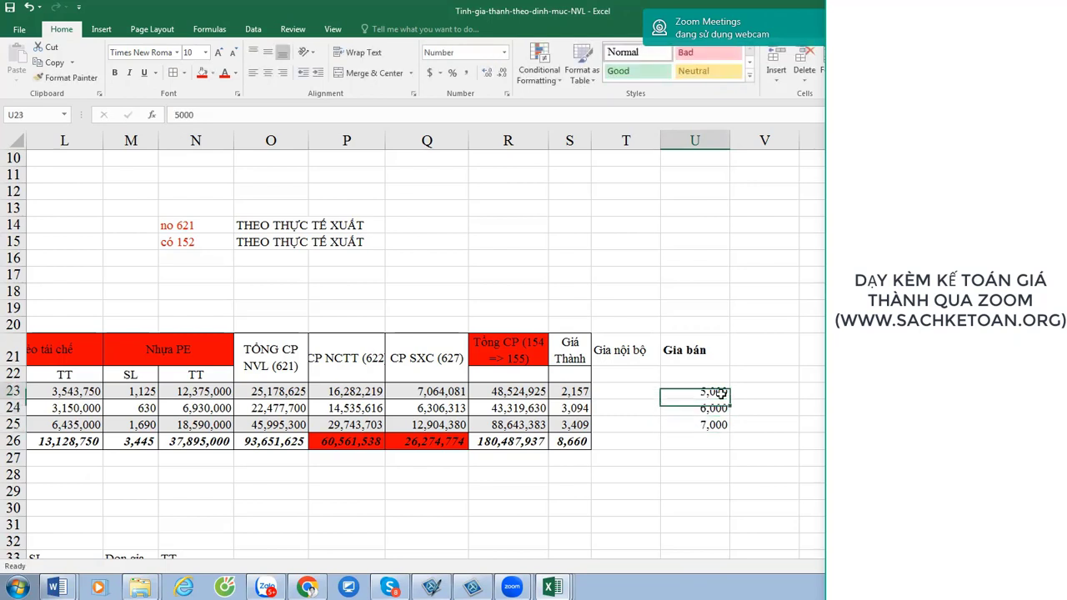
Make the selling prices in U23:U25 bold.
left_click(699, 355)
left_click_drag(699, 389, 702, 423)
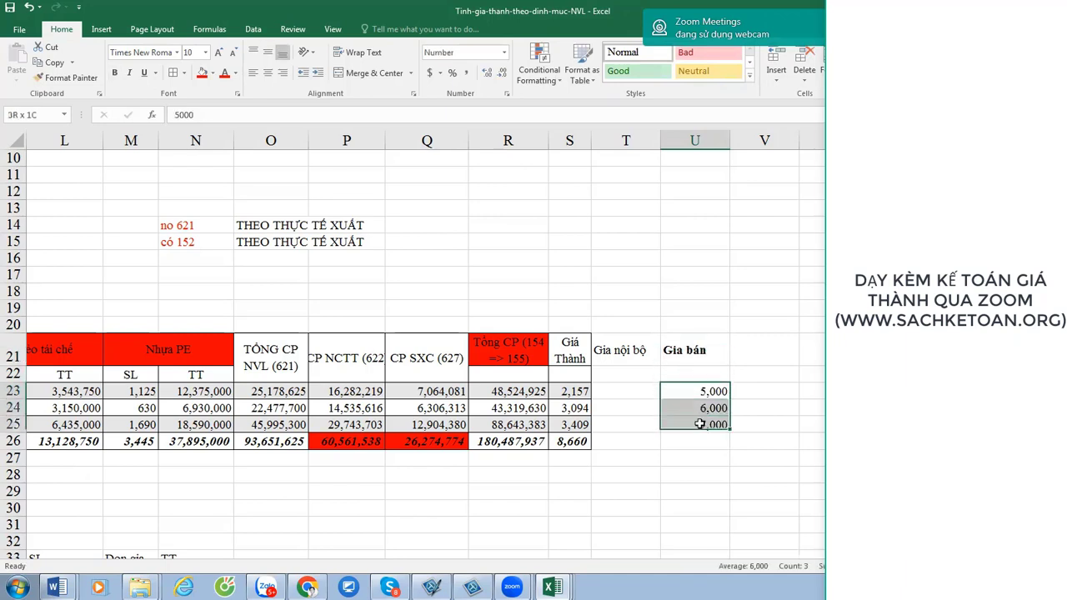
key("ctrl+b")
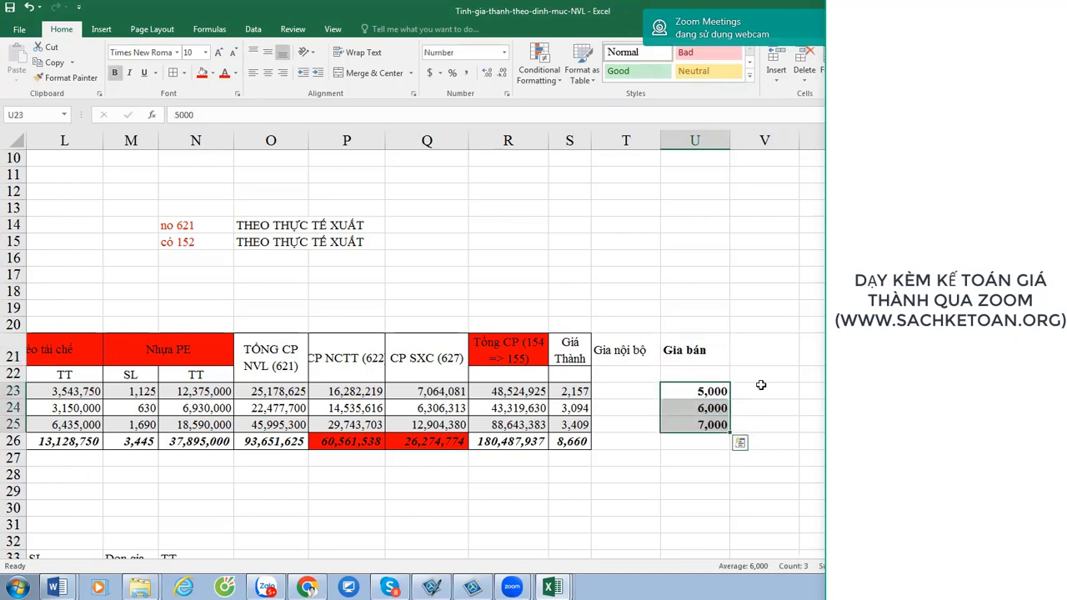
left_click(762, 385)
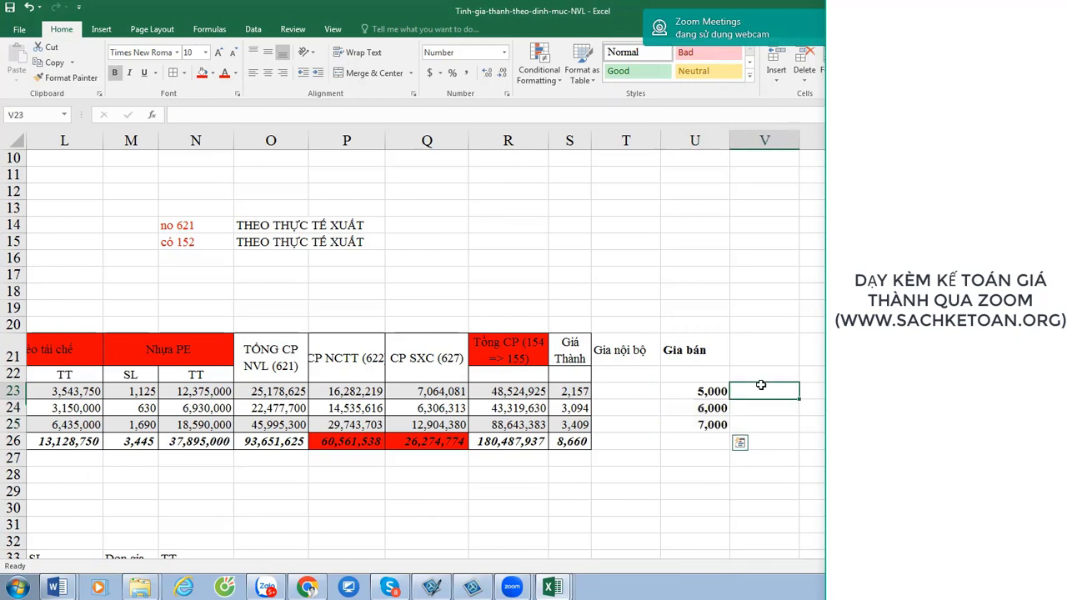
Enter the sign < in T23 and copy it to T24:T25, between the unit costs and selling prices.
left_click_drag(571, 387, 567, 426)
left_click(649, 391)
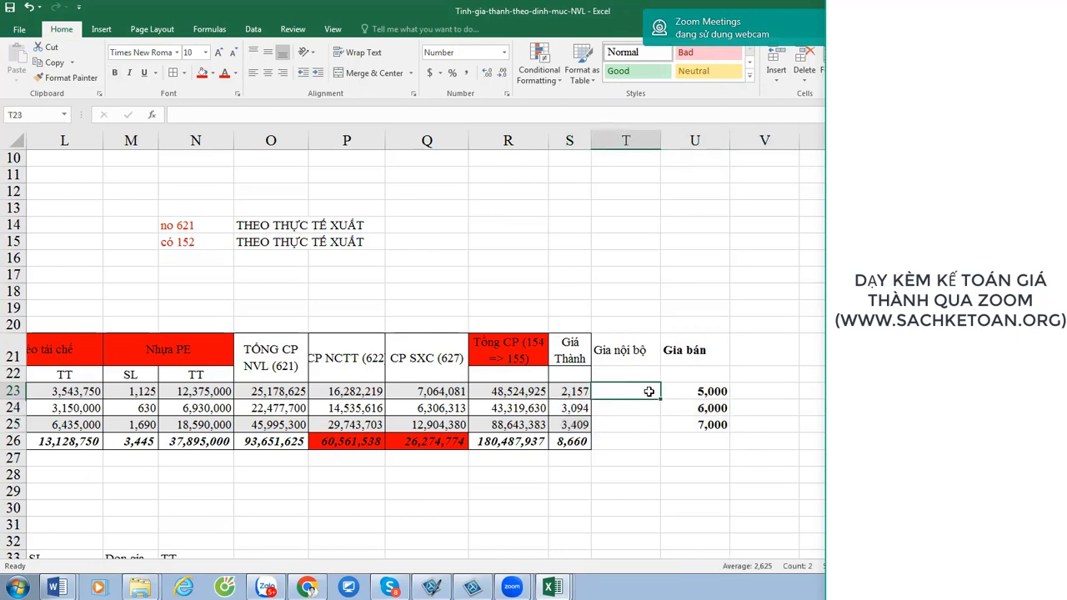
type("<")
key("Return")
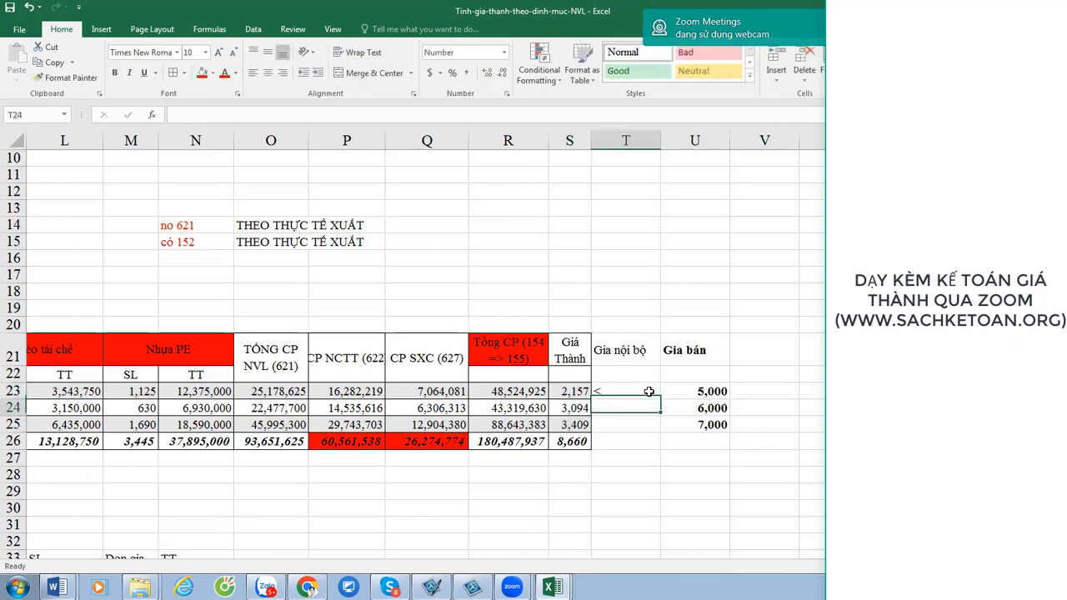
left_click(649, 391)
key("ctrl+c")
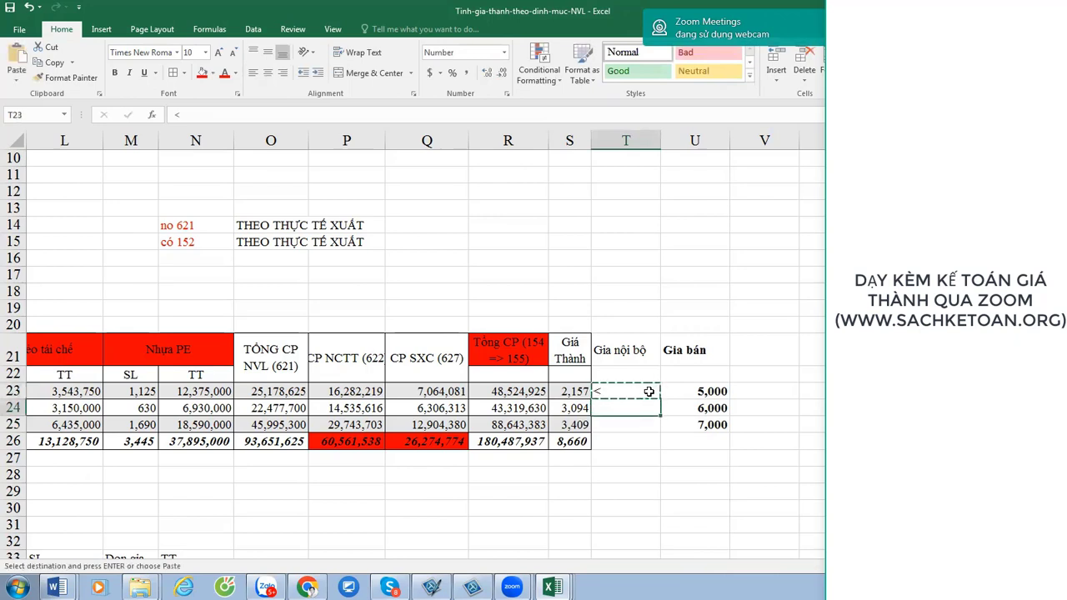
left_click_drag(649, 408, 648, 424)
key("ctrl+v")
key("Right")
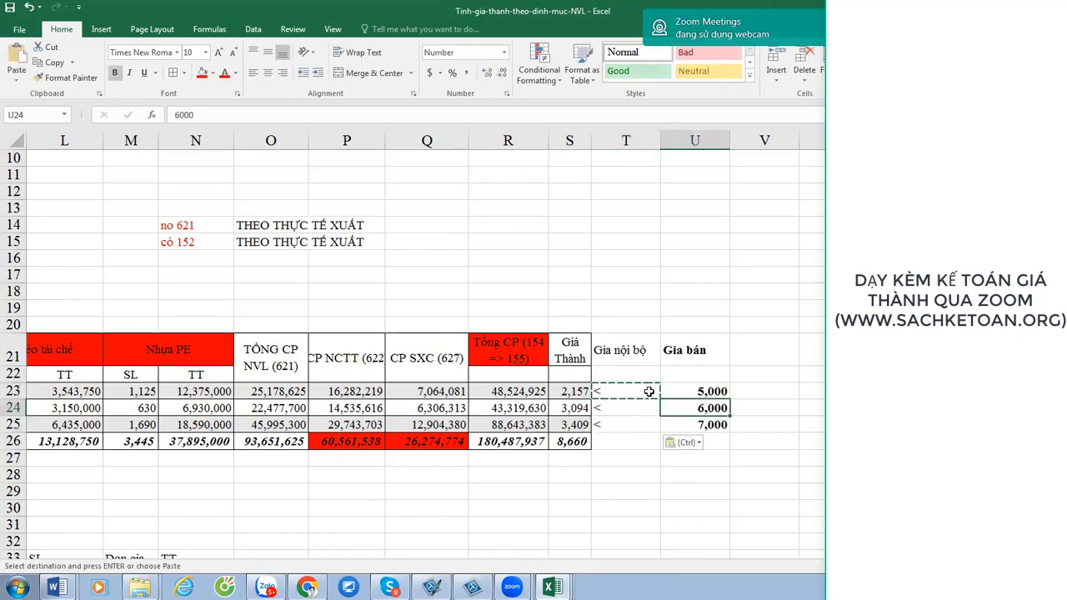
left_click(709, 389)
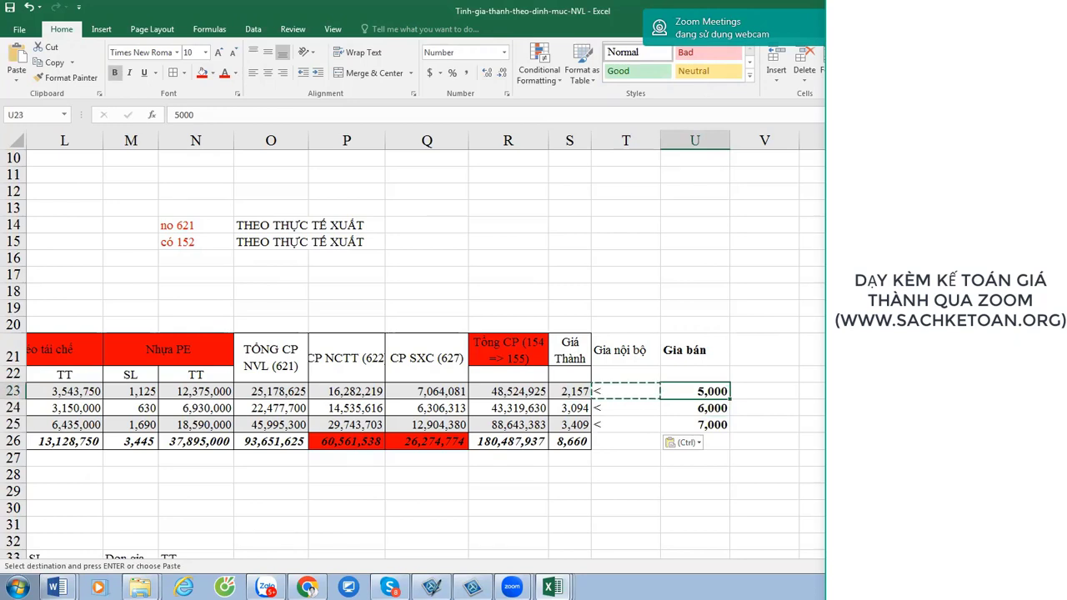
key("Escape")
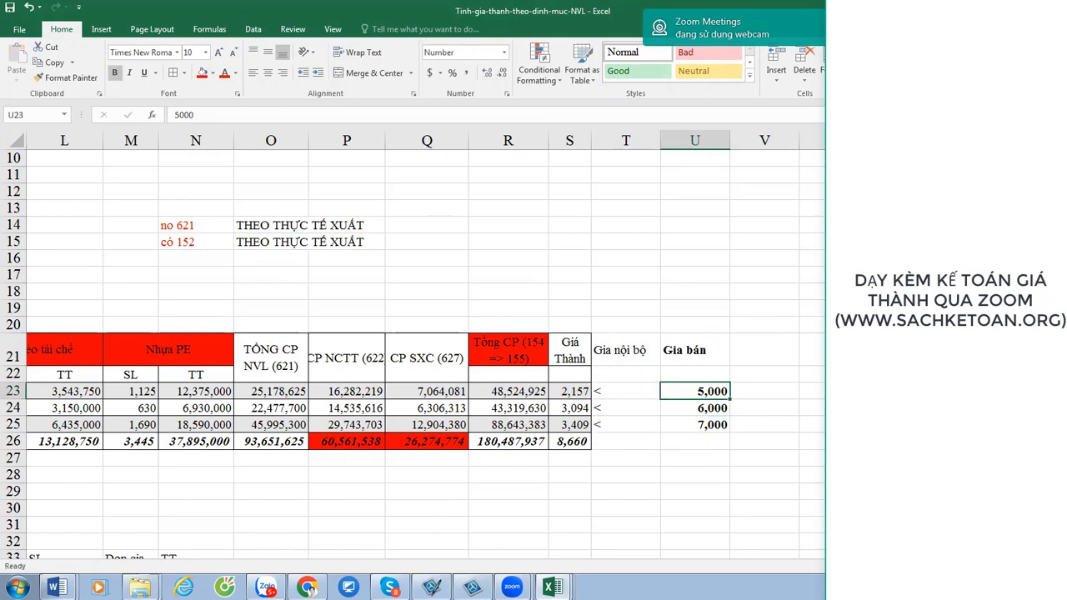
Compare the unit cost and selling price in row 23, and examine the labor and overhead totals in P26:Q26.
key("Left")
key("Left")
key("Right")
key("Right")
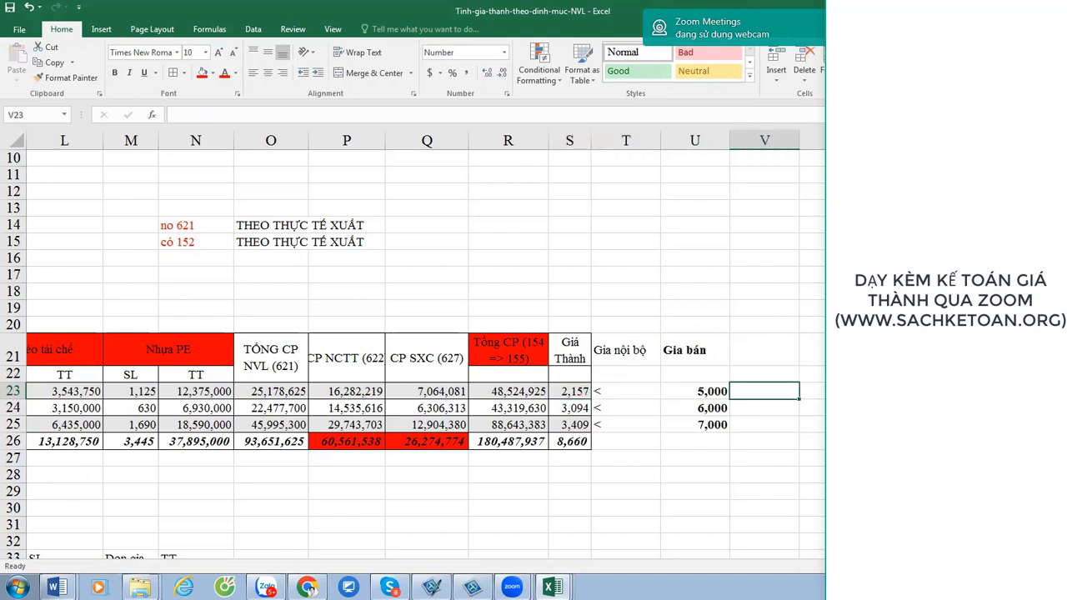
key("Left")
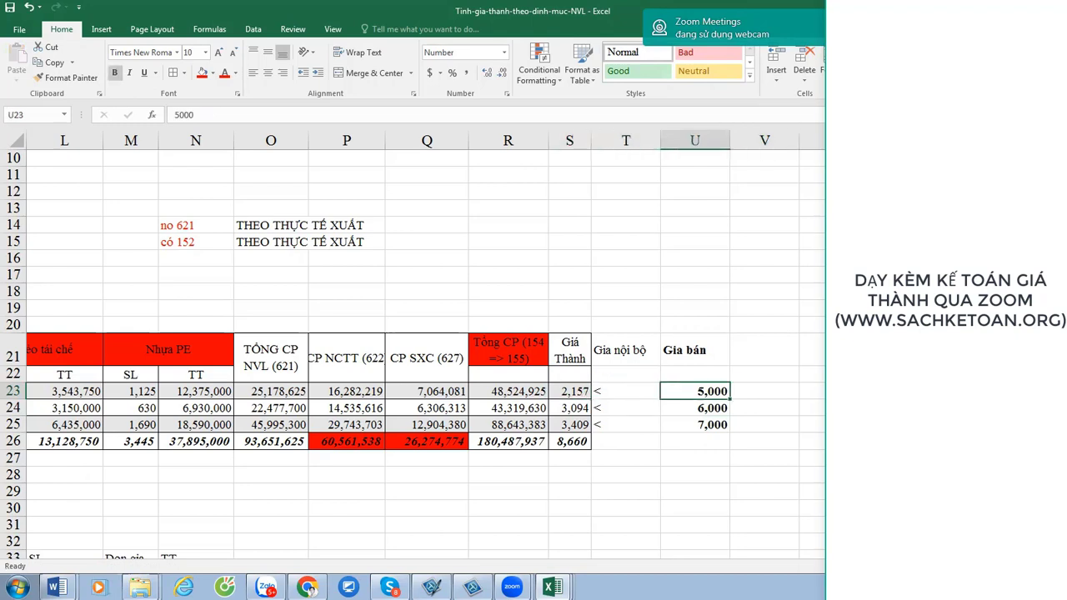
left_click(408, 442)
left_click(374, 441)
left_click(413, 446)
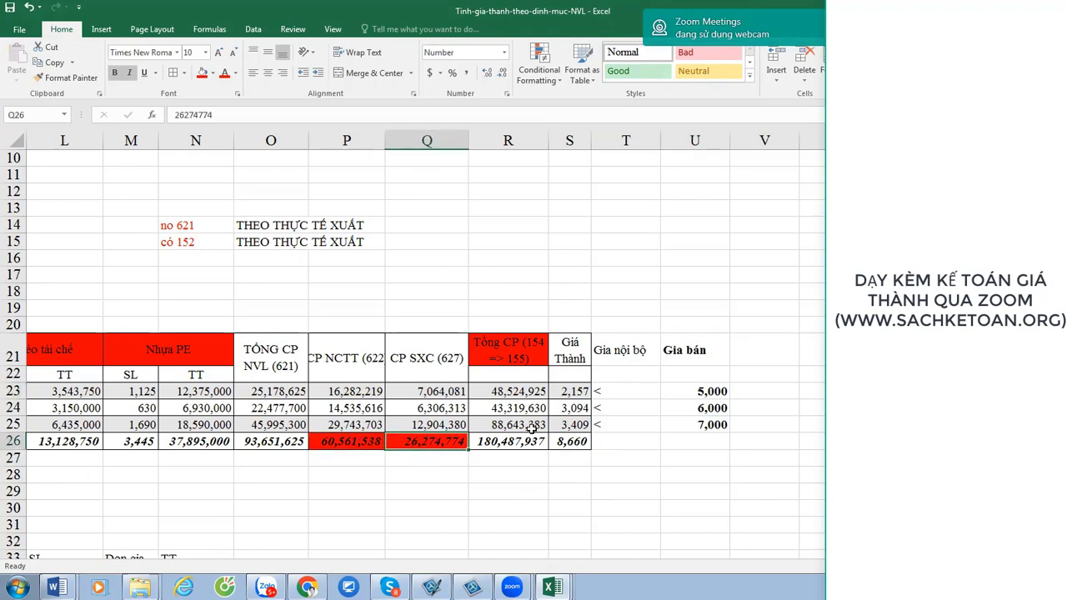
Review the material norms in D5:F10 and the finished product quantities in D15:D17.
key("Left")
key("Left")
key("Left")
key("Left")
key("Left")
key("Left")
key("Left")
key("Left")
key("Left")
key("Left")
key("Left")
key("Left")
key("Left")
key("Left")
key("Left")
key("Left")
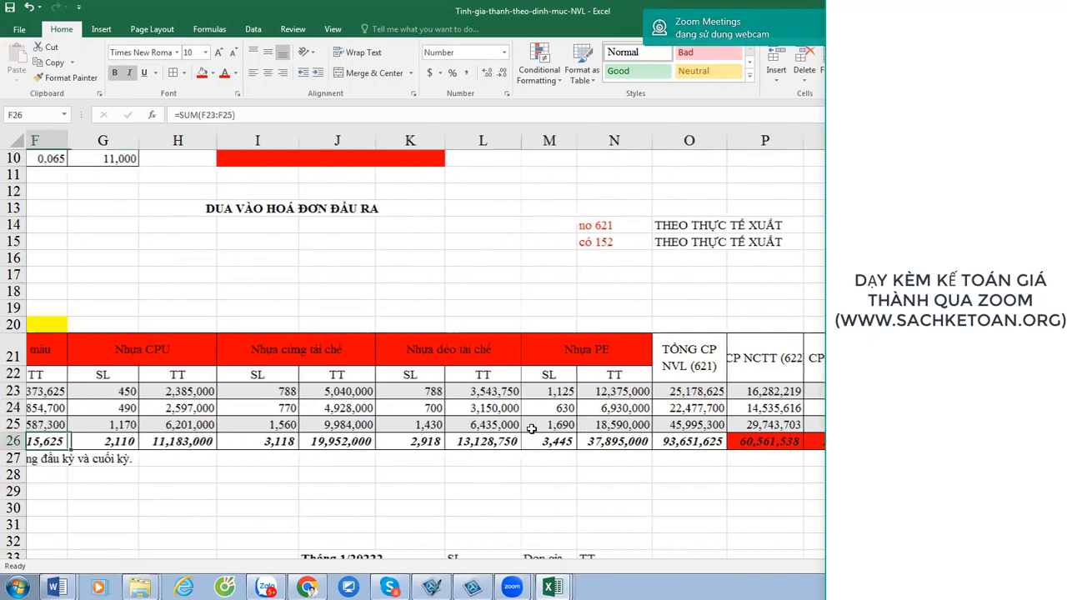
scroll(532, 427, "up", 3)
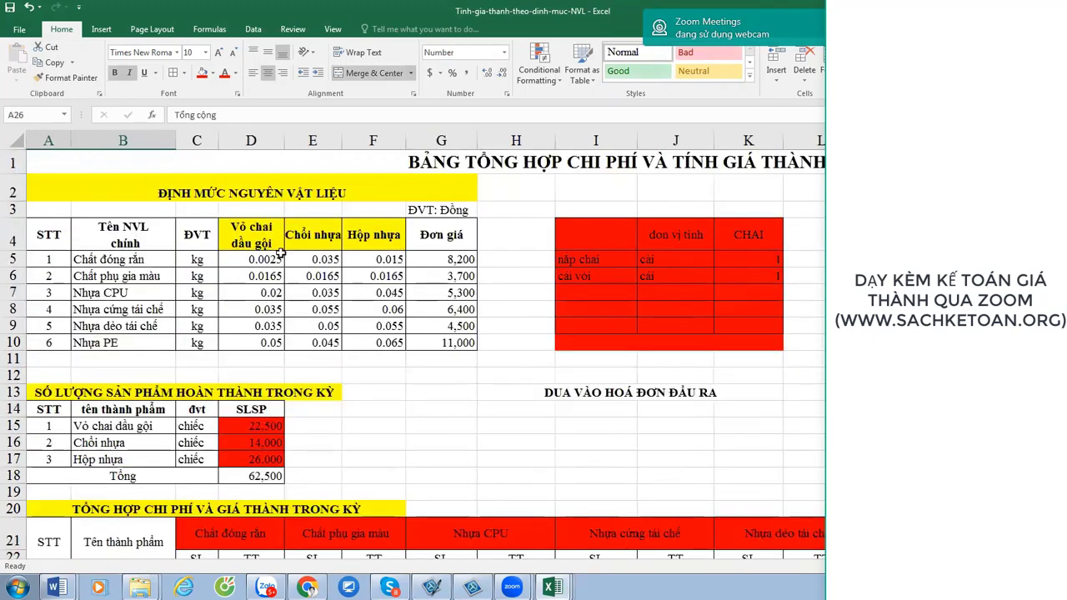
left_click_drag(250, 259, 400, 343)
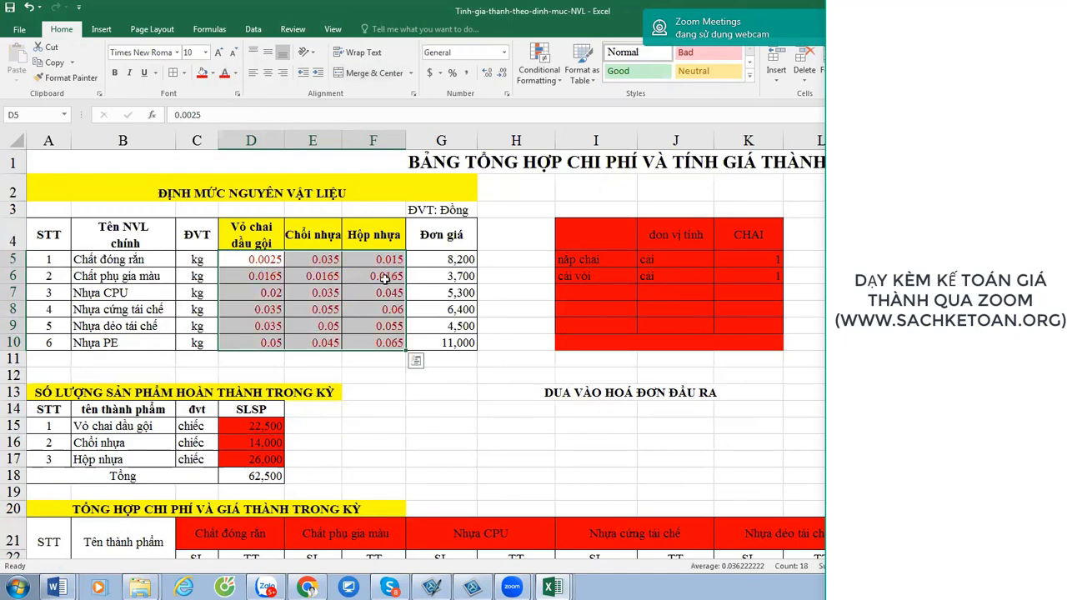
scroll(385, 280, "down", 2)
left_click_drag(269, 294, 272, 334)
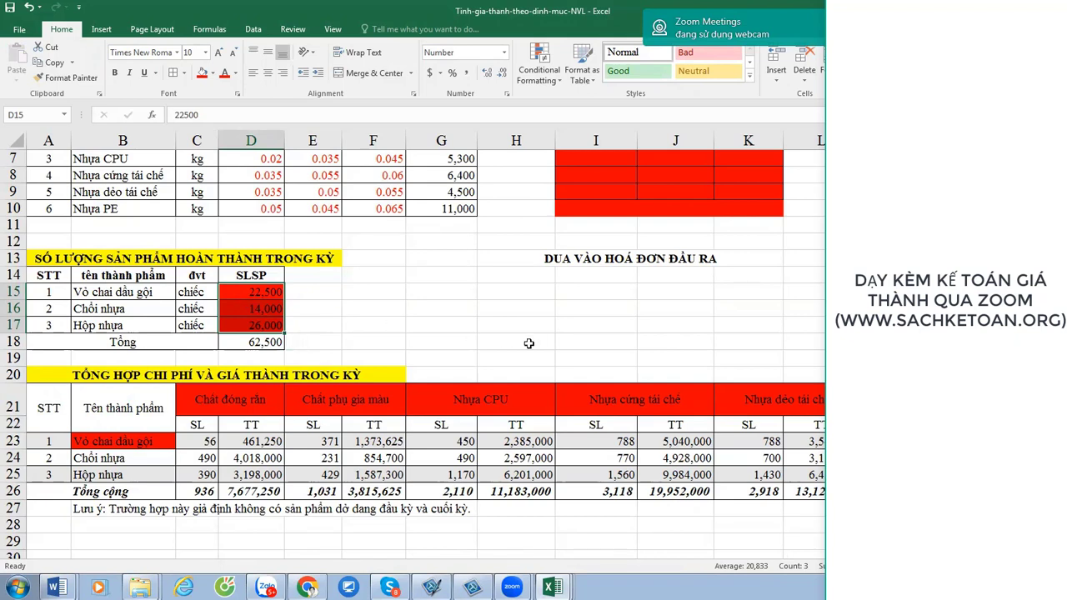
left_click_drag(261, 294, 269, 333)
scroll(269, 330, "up", 2)
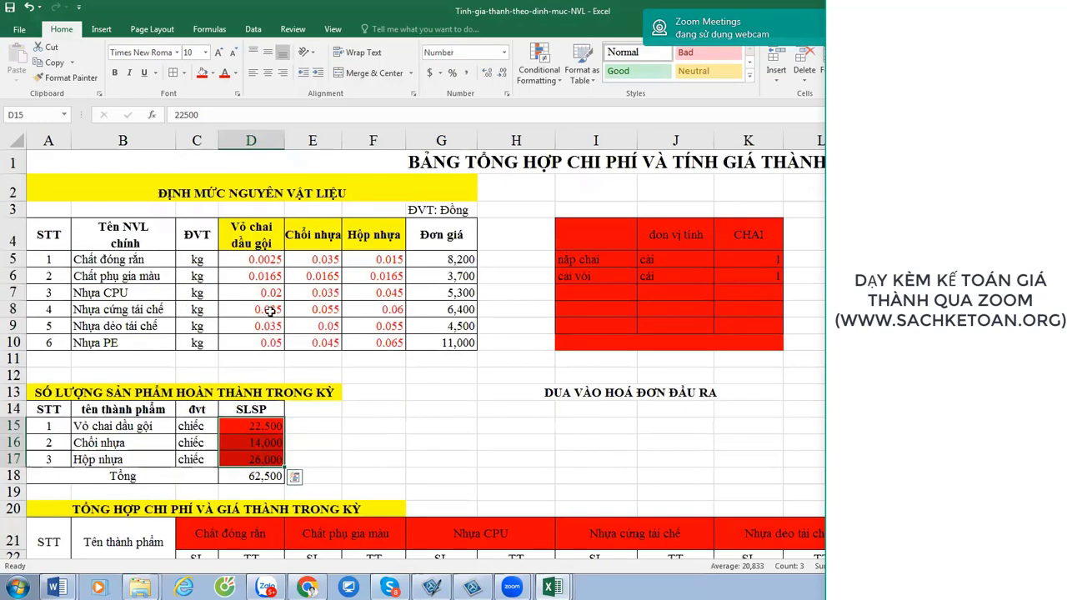
left_click(267, 260)
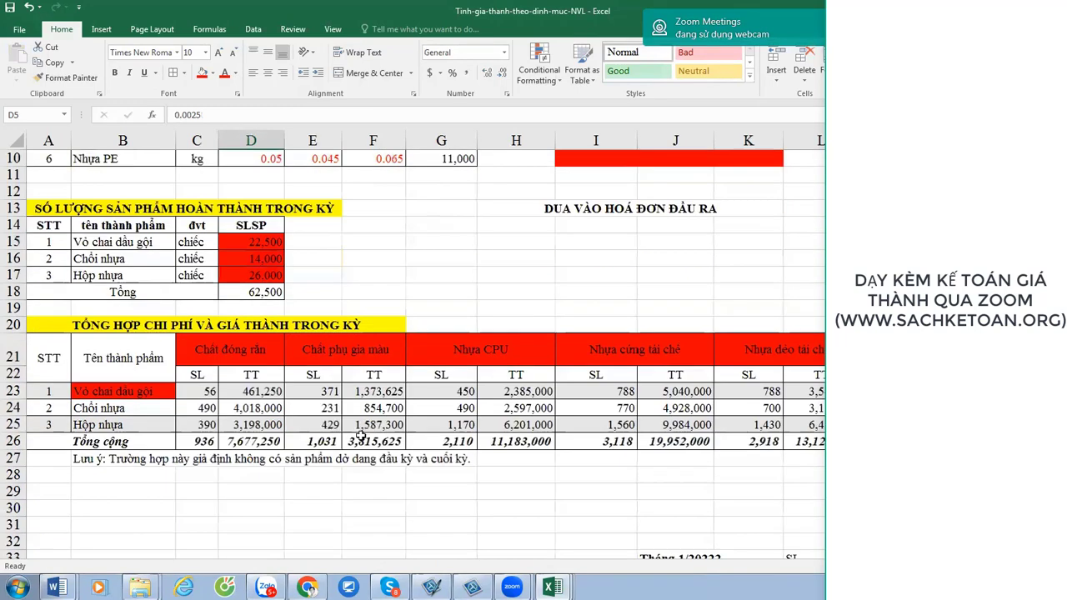
Fill the material, labor and overhead cost totals in O26:Q26 with red.
scroll(367, 419, "down", 3)
left_click(673, 441)
key("Right")
key("Right")
key("Right")
key("Right")
key("Right")
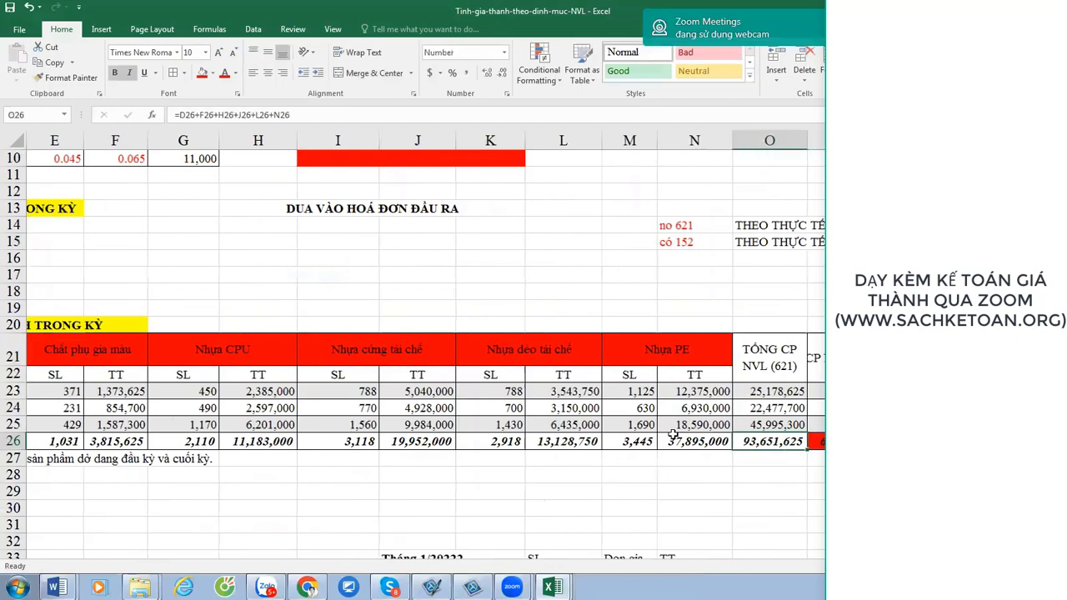
key("Left")
left_click(760, 440)
left_click(818, 441, "ctrl")
left_click(834, 441, "ctrl")
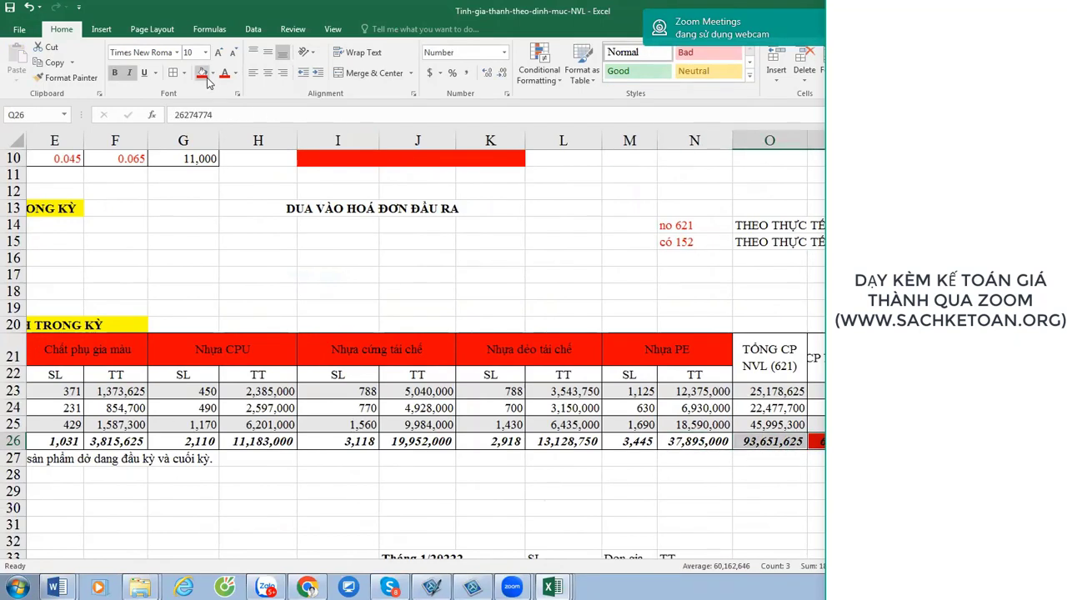
left_click(788, 440, "ctrl")
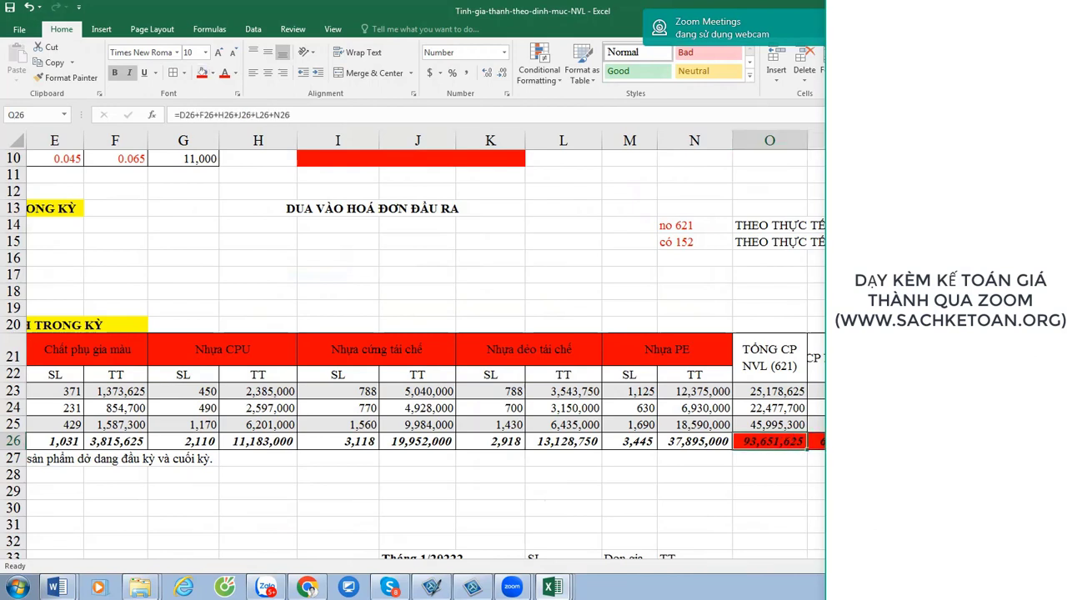
left_click(817, 442, "ctrl")
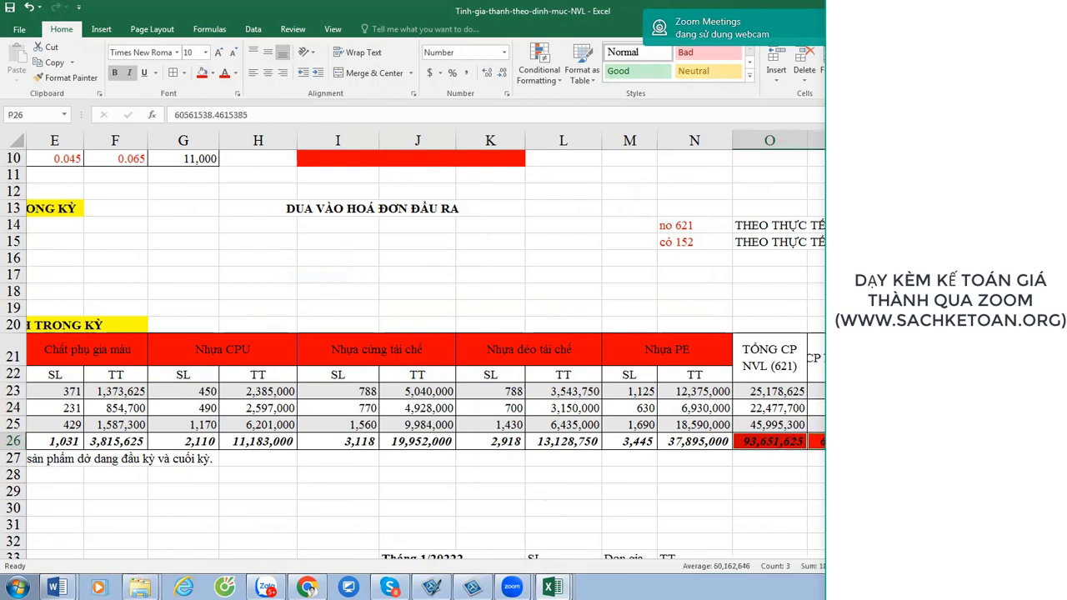
left_click_drag(769, 441, 821, 441)
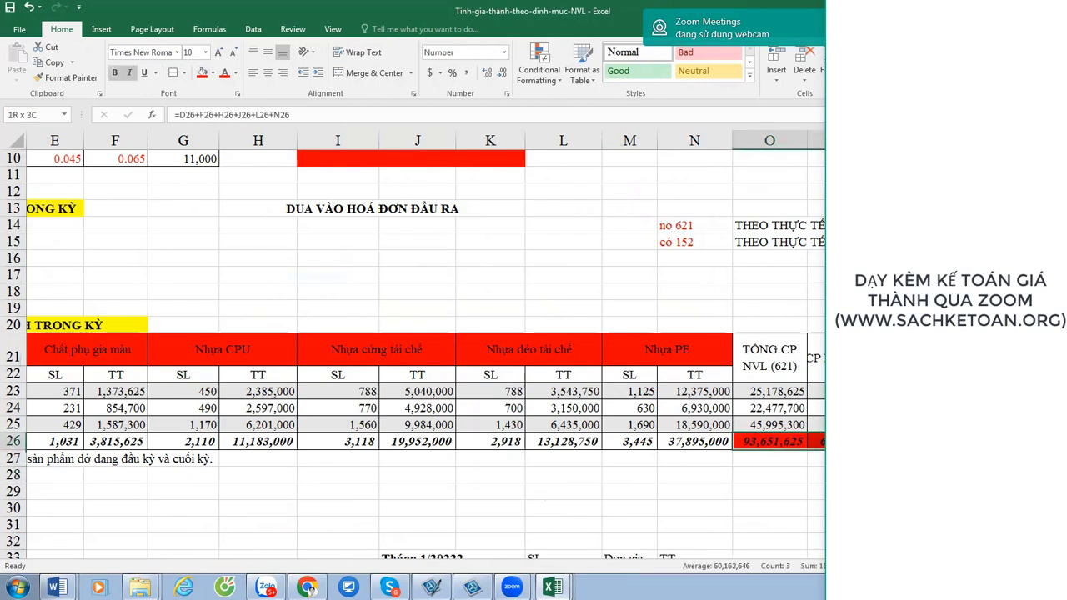
Examine the Giá Thành values in S23:S25 against the labor and overhead totals in P26:Q26 and the formula in S23.
left_click(917, 524)
key("Right")
key("Right")
key("Right")
key("Right")
key("Right")
key("Right")
key("Right")
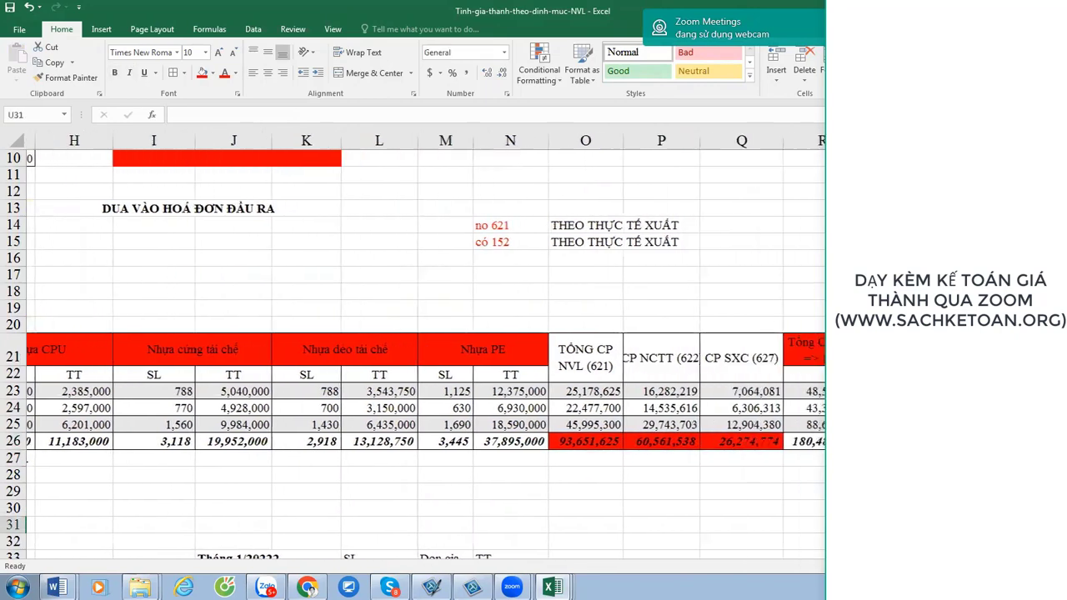
left_click_drag(643, 392, 643, 425)
left_click_drag(442, 440, 528, 439)
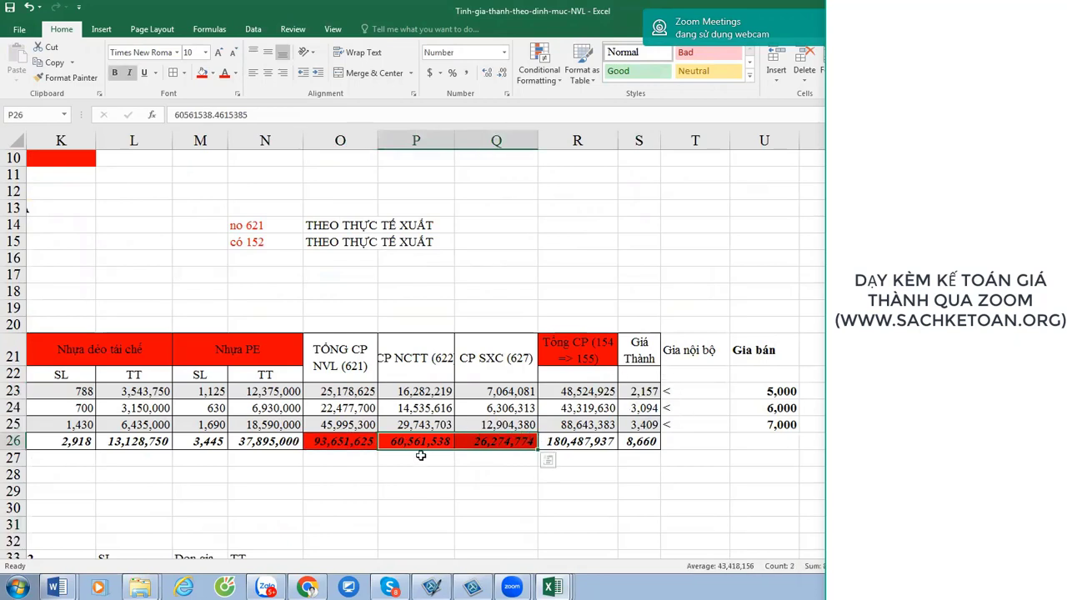
left_click(642, 391)
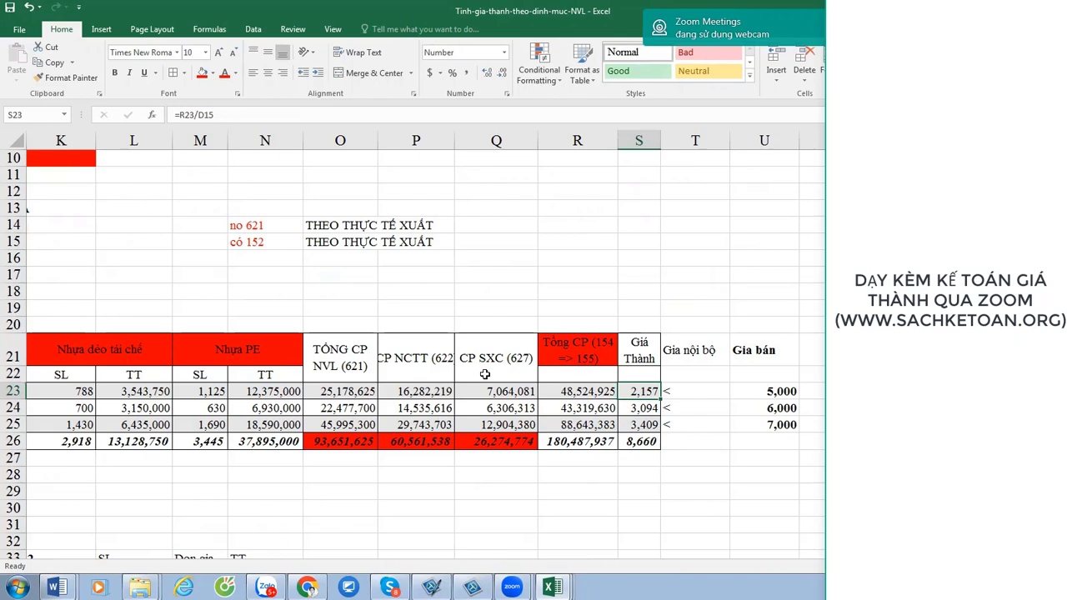
left_click(682, 280)
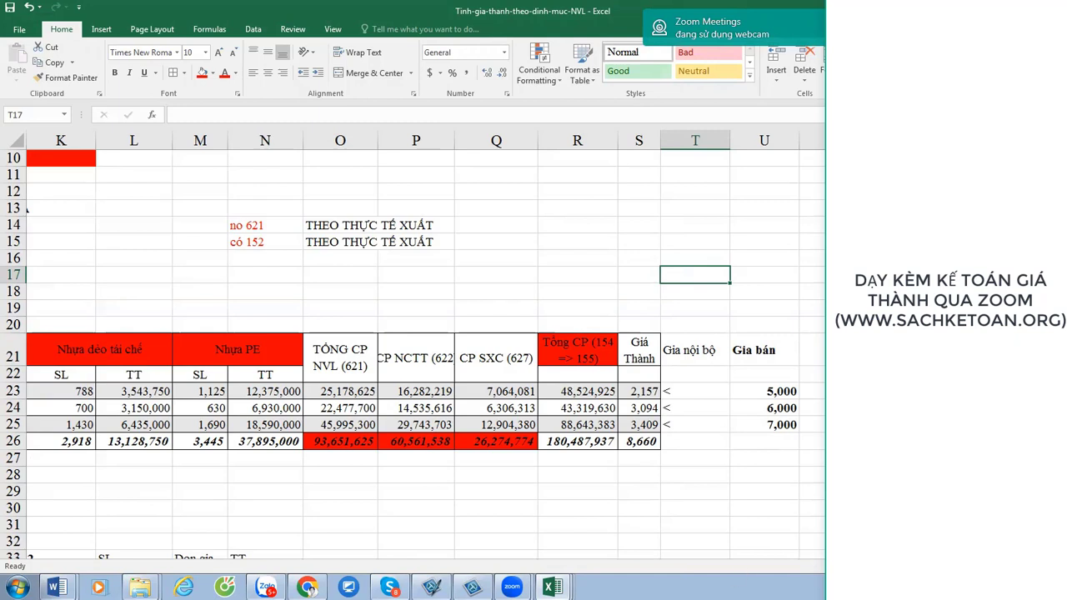
Switch to Zalo and send the Tinh-gia-thanh-theo-dinh-muc-NVL workbook as an attachment in the student's open chat.
mouse_move(552, 588)
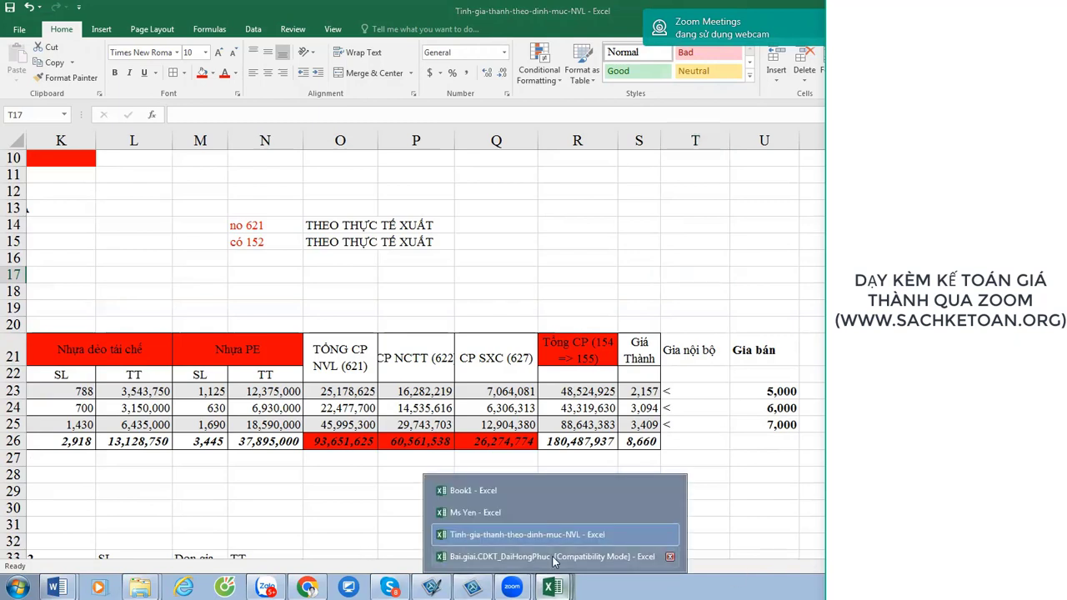
left_click(539, 540)
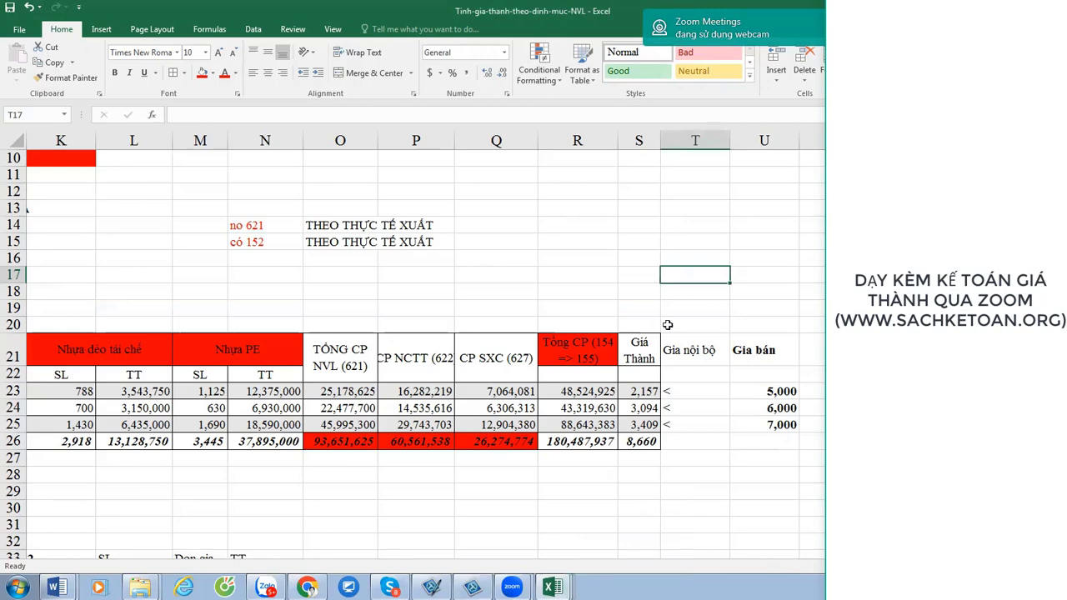
left_click(266, 588)
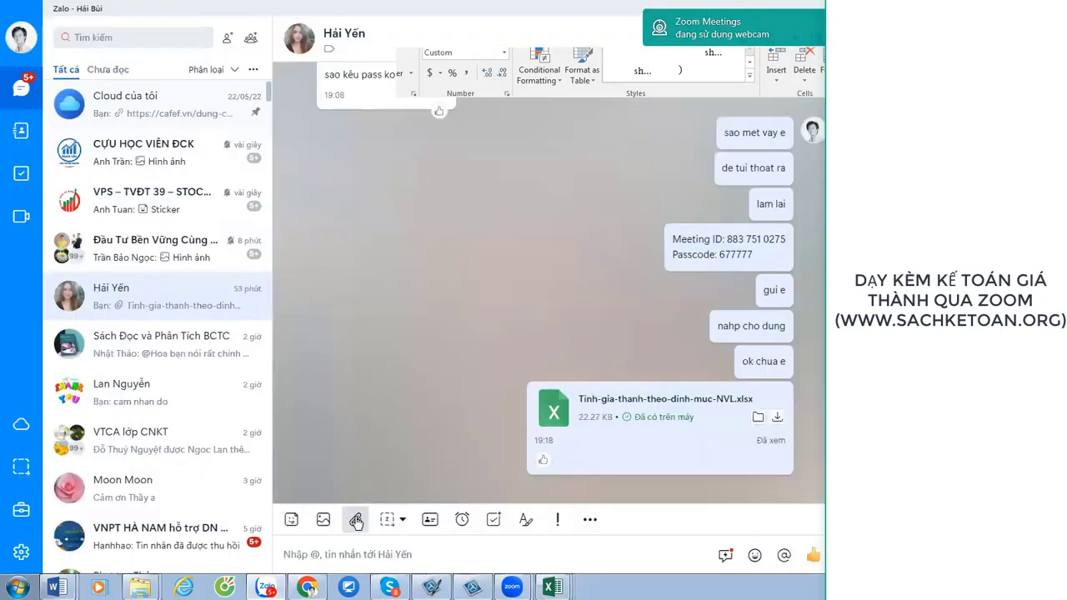
left_click(355, 519)
left_click(384, 464)
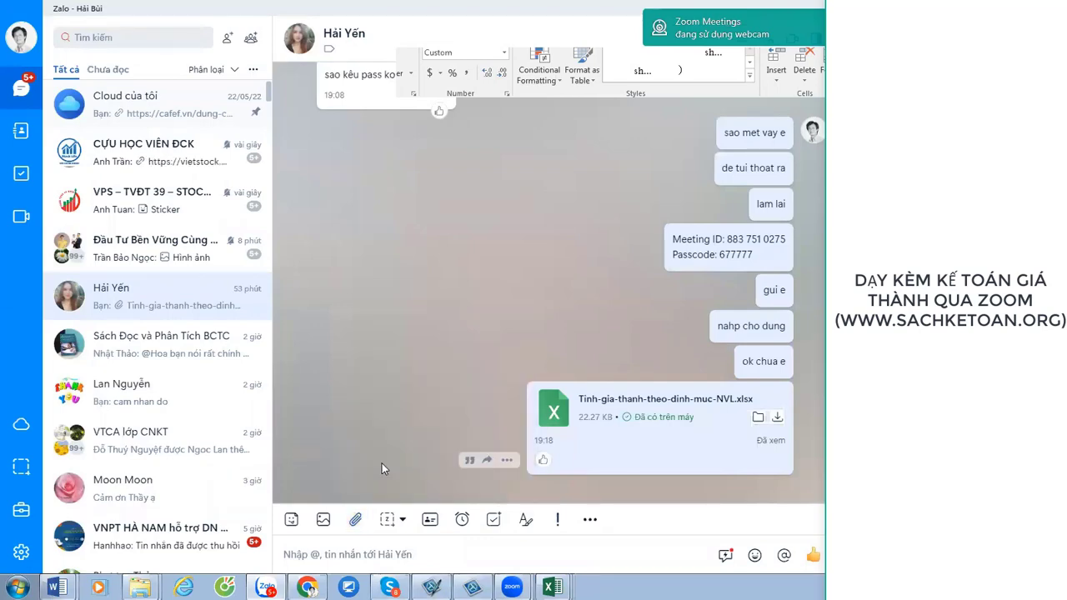
left_click(219, 107)
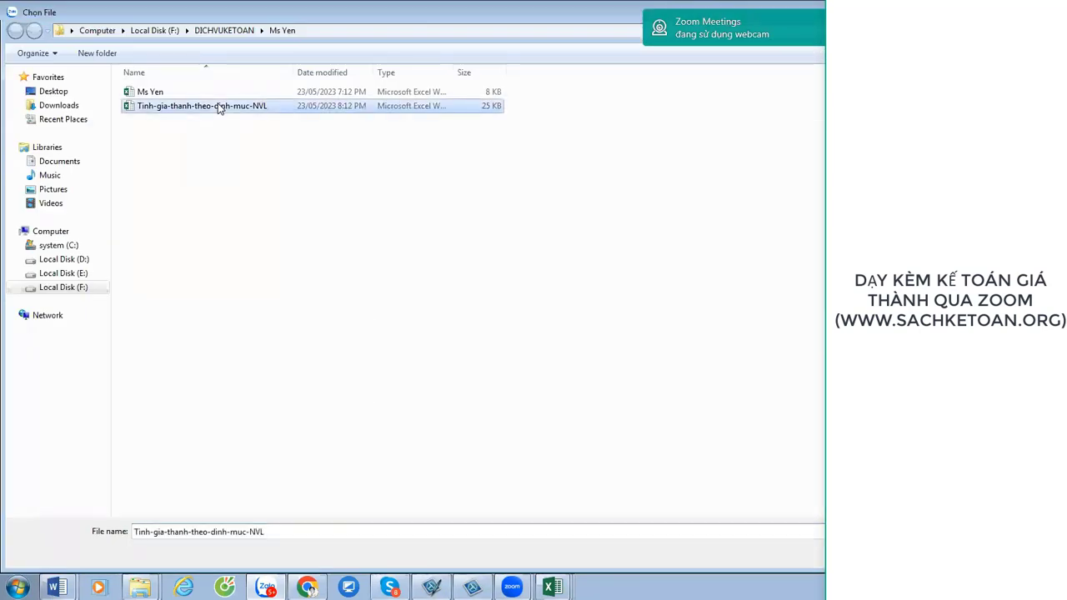
double_click(219, 107)
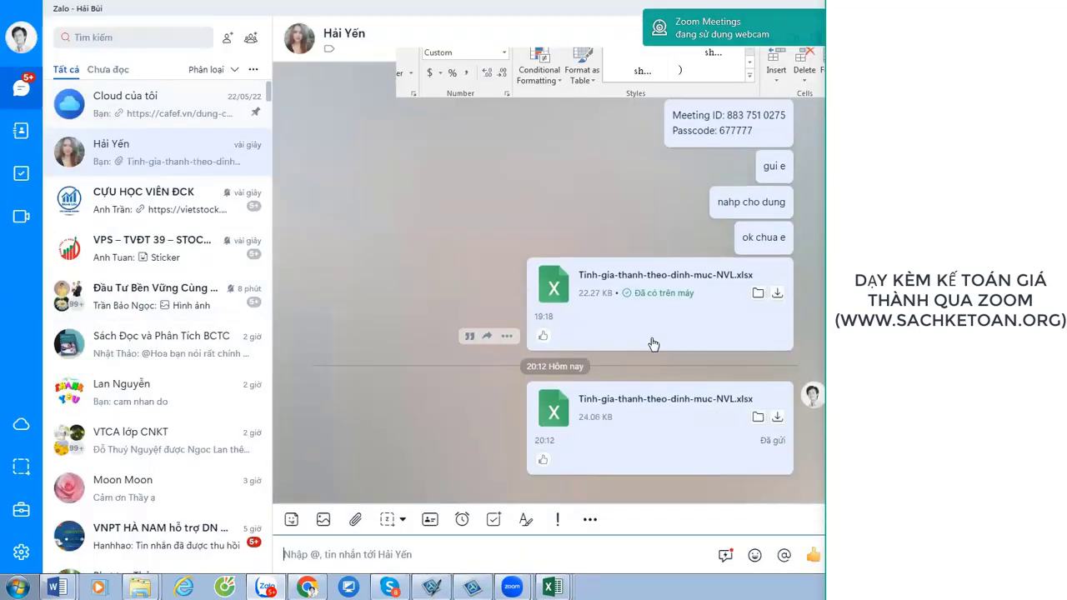
Switch to Excel and bring up the other workbook with the empty Sheet1.
key("alt+Tab")
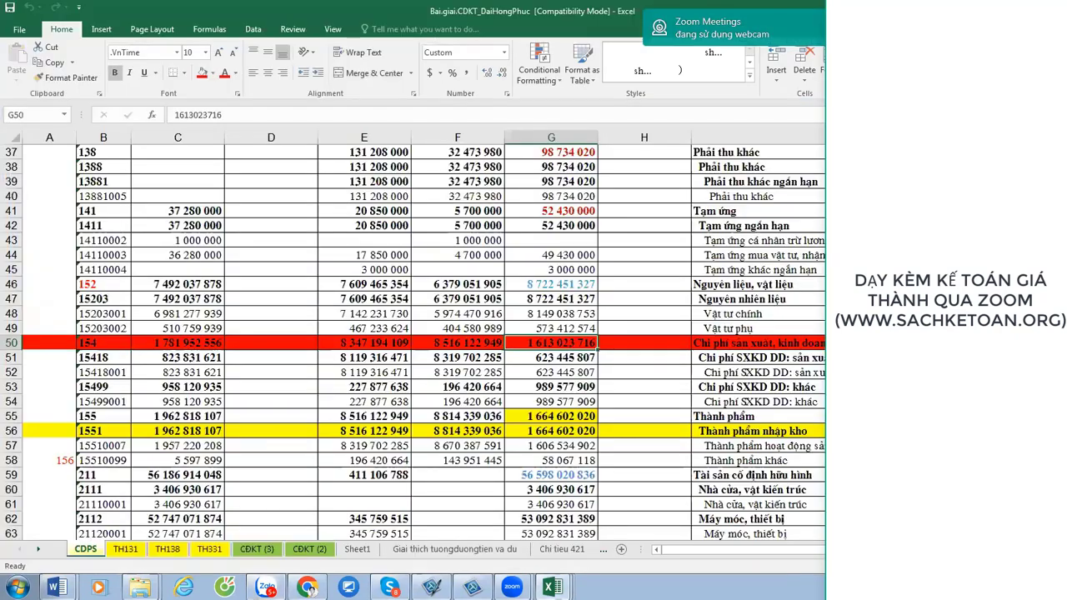
mouse_move(552, 588)
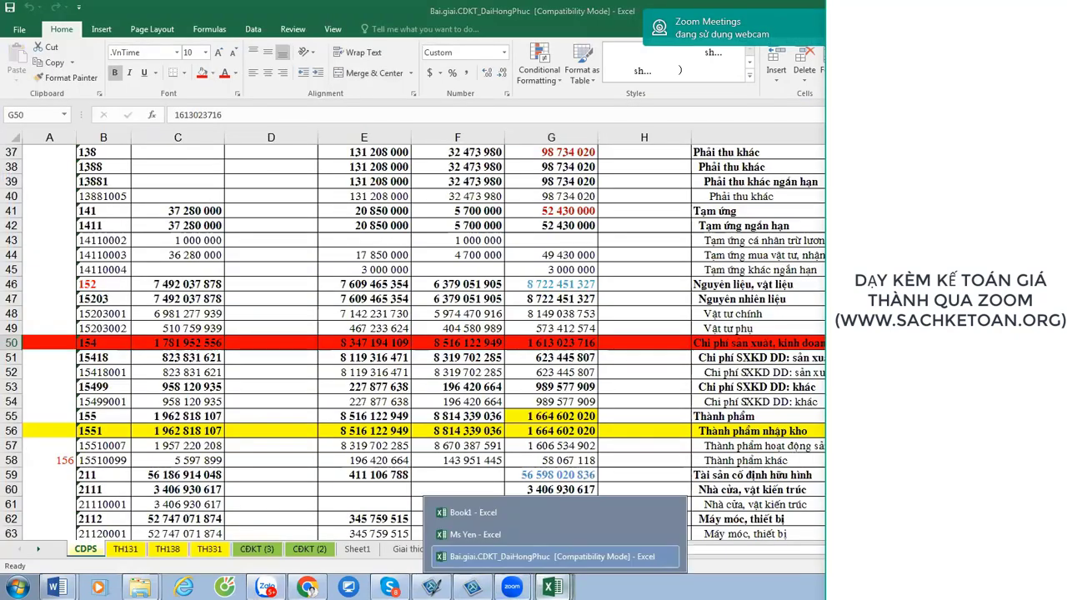
left_click(502, 535)
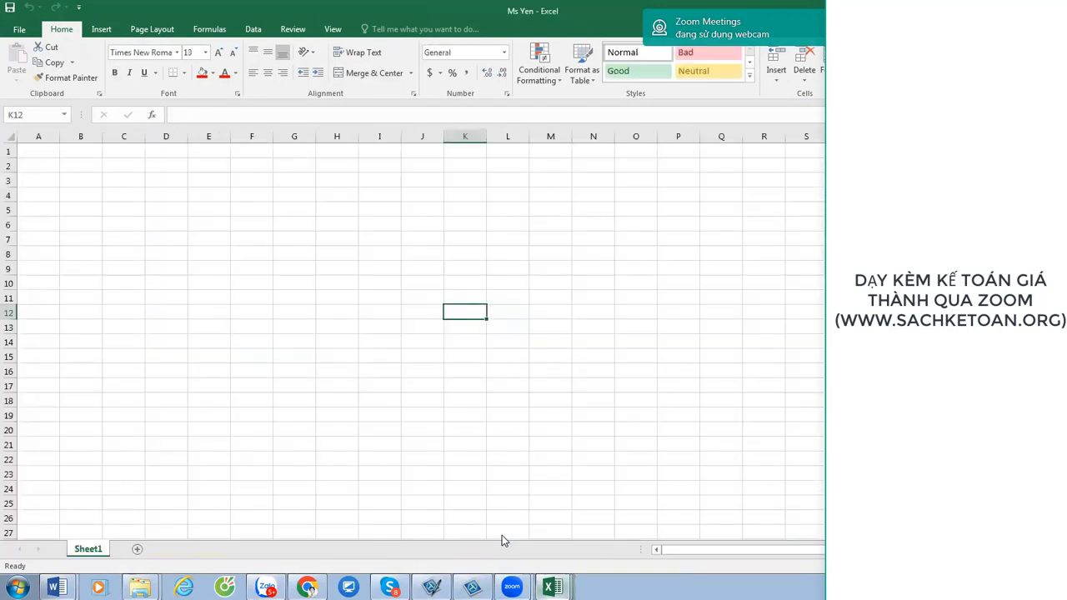
left_click(147, 209)
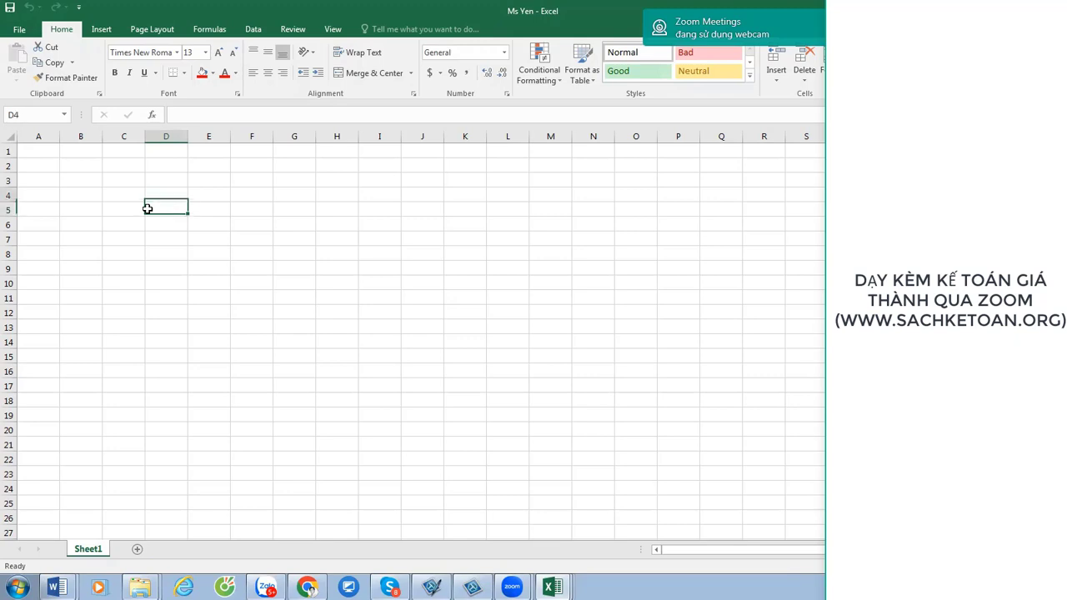
key("Up")
key("Up")
key("Up")
key("Down")
key("Down")
key("Down")
key("Up")
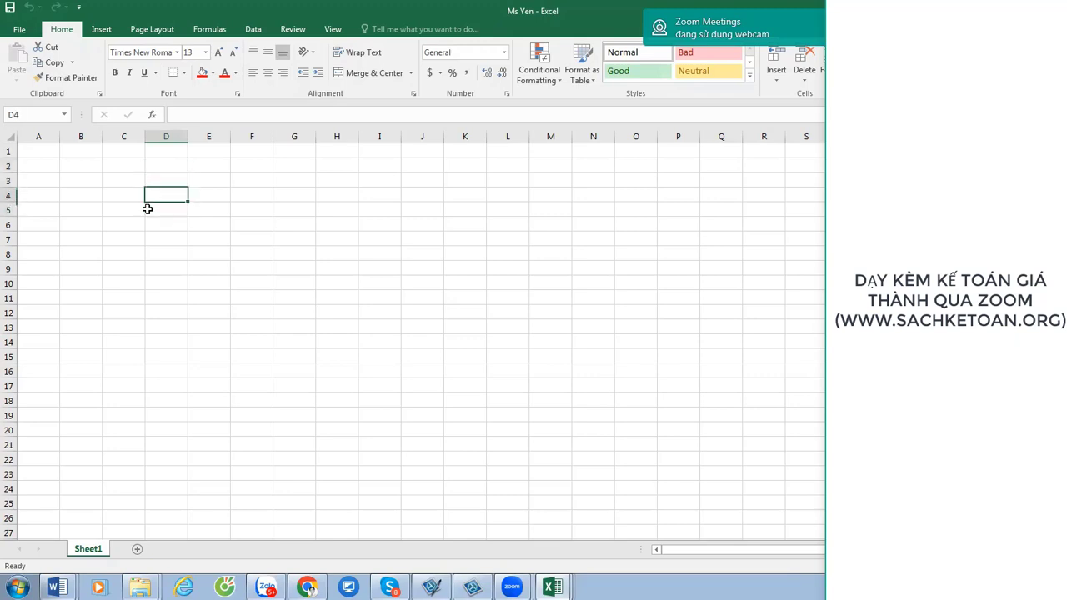
key("Up")
key("Left")
key("Right")
key("Right")
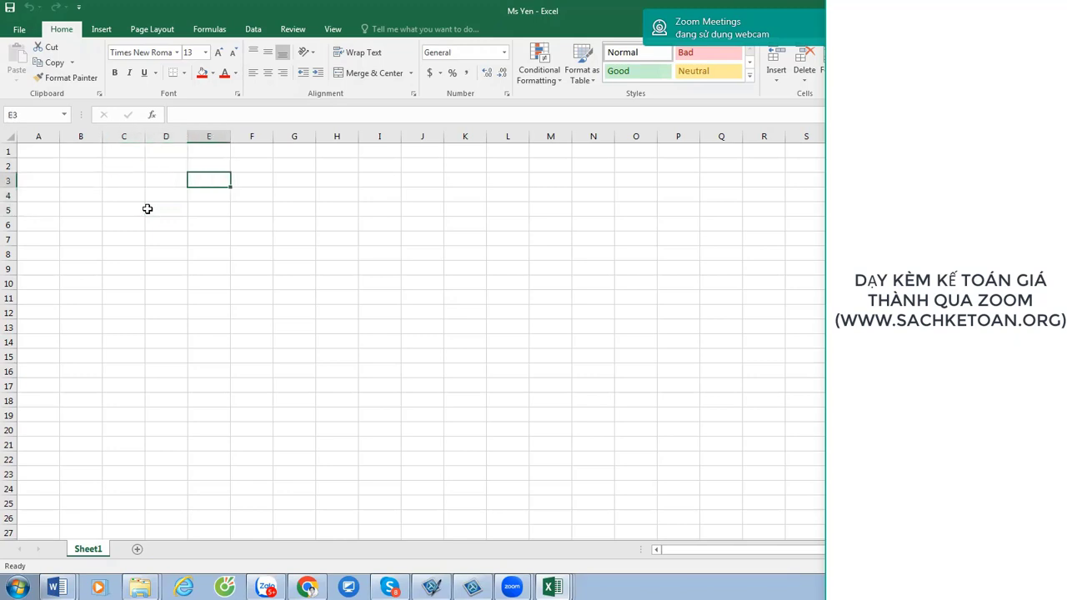
Enter "10 kg cam" in C3 and its cost of 100000 in F3.
key("Left")
key("Left")
type("10 kg")
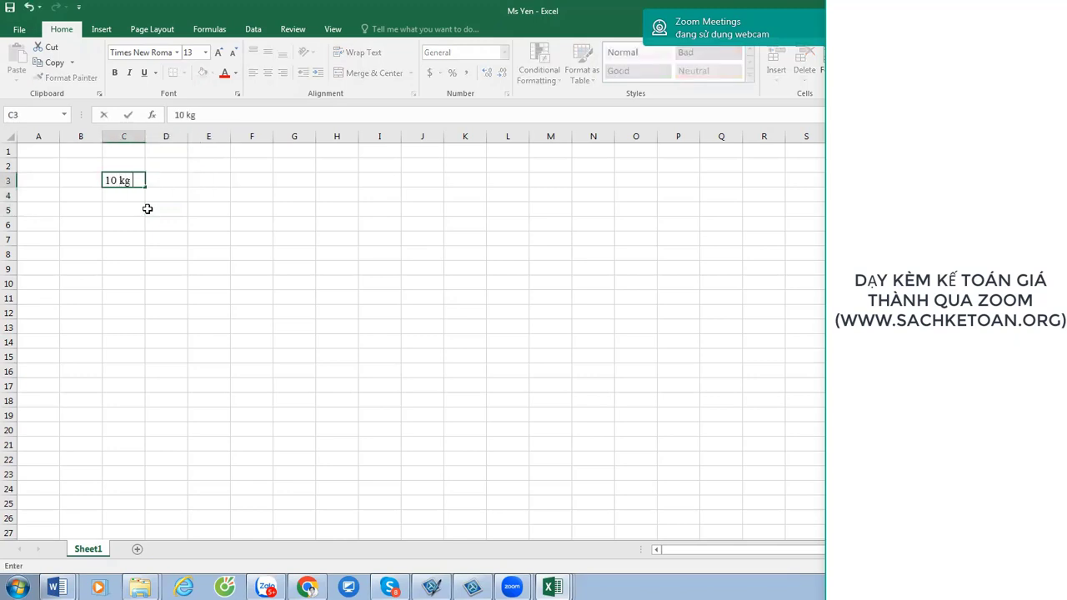
type(" cam")
key("Right")
key("Right")
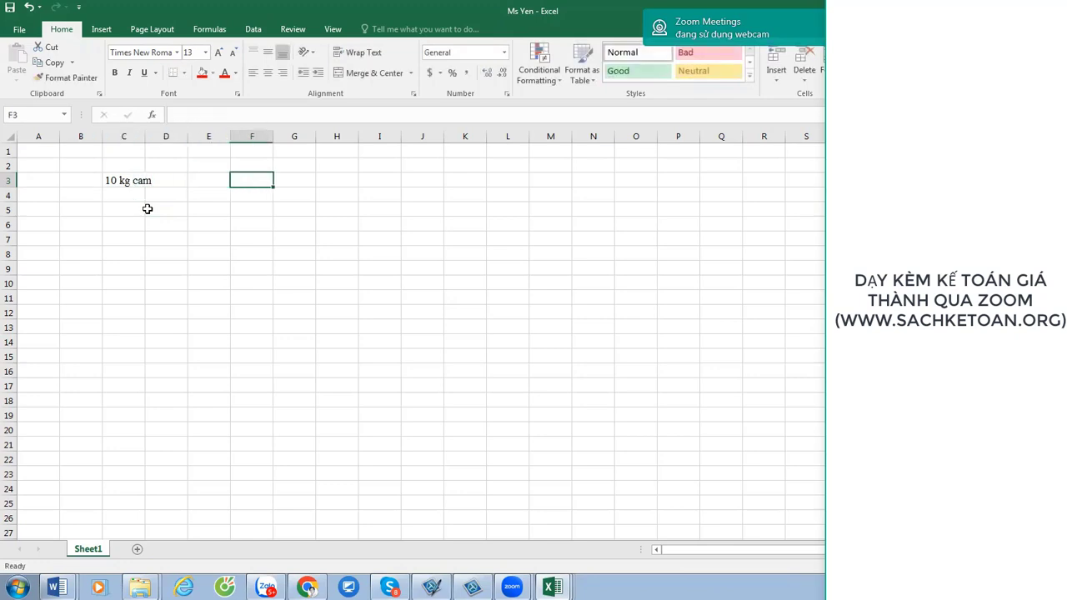
type("1000")
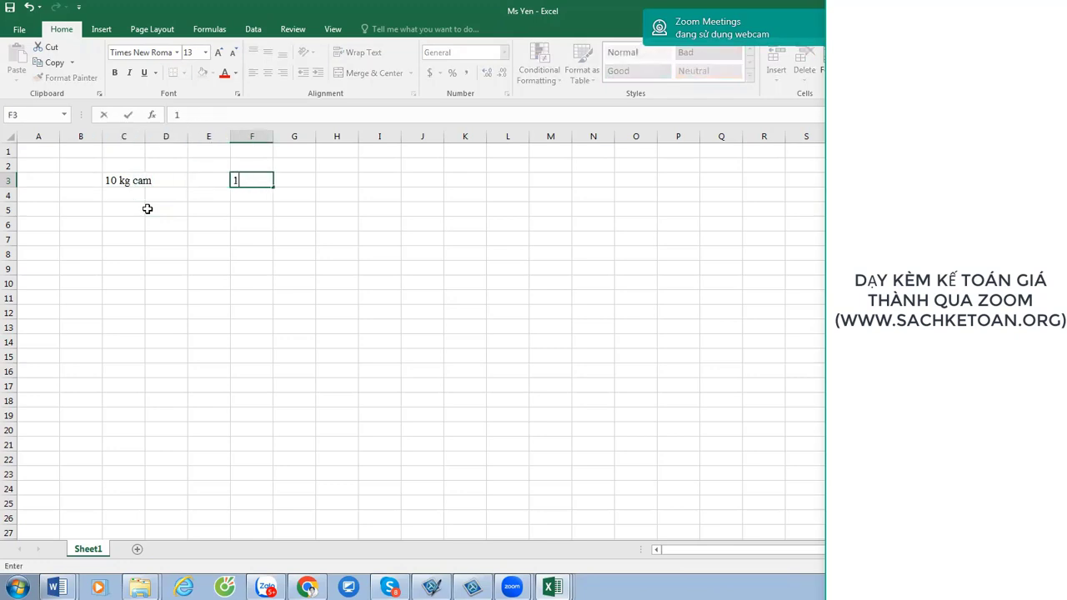
key("BackSpace")
type("000")
key("Right")
key("Right")
key("Right")
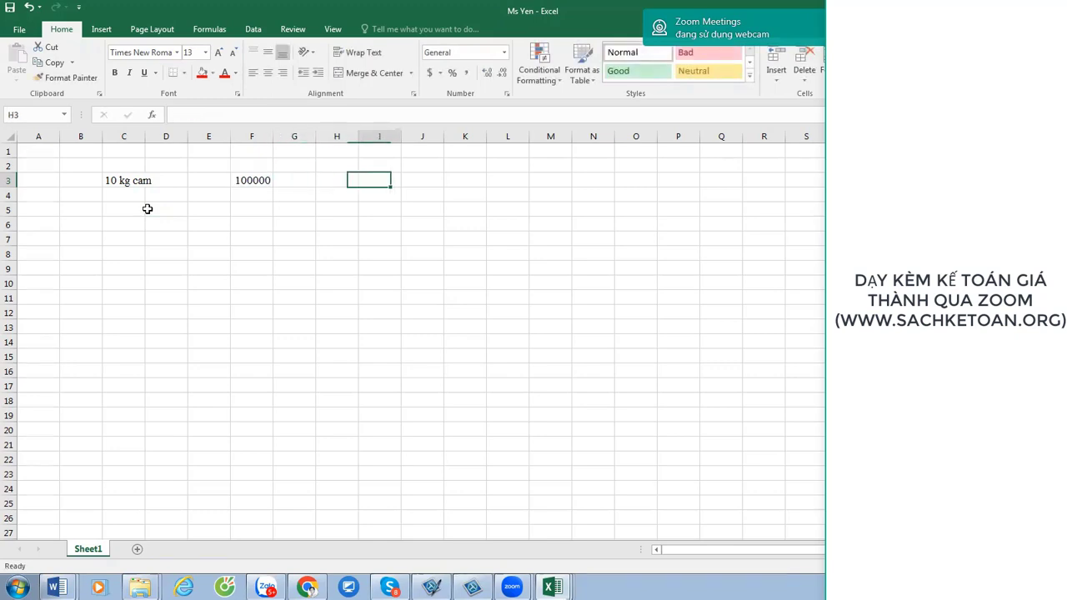
Add the heading "Tổng chi phí" in F2 above the cost amount.
key("Left")
key("Left")
key("Left")
key("Up")
type("Tổng chi ph")
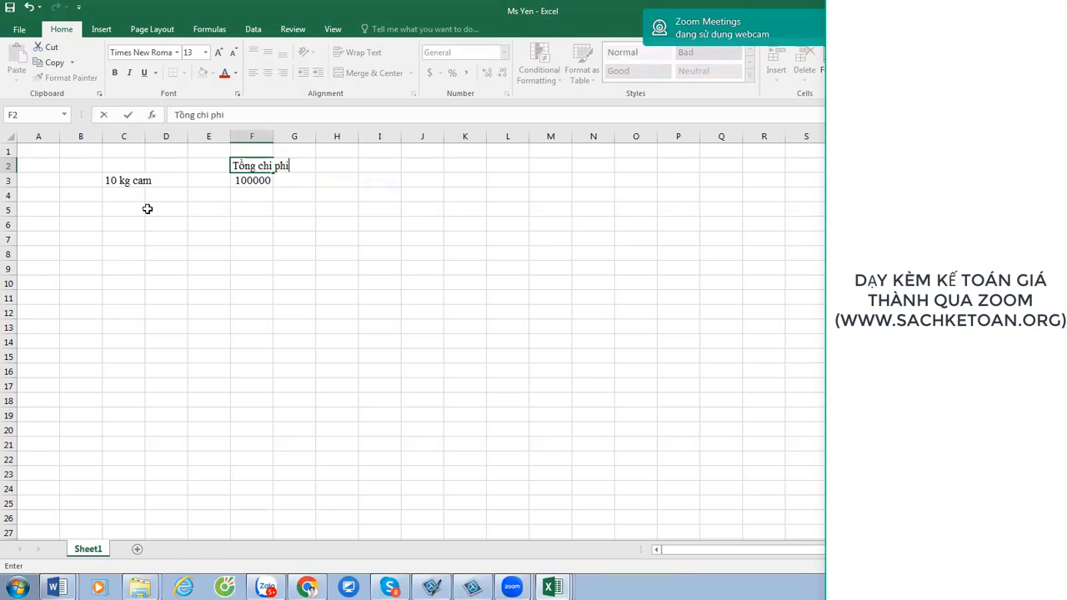
key("Return")
Enter "???" in H3 and "1 kg cam" in I3 to pose the unit cost question.
key("Right")
key("Right")
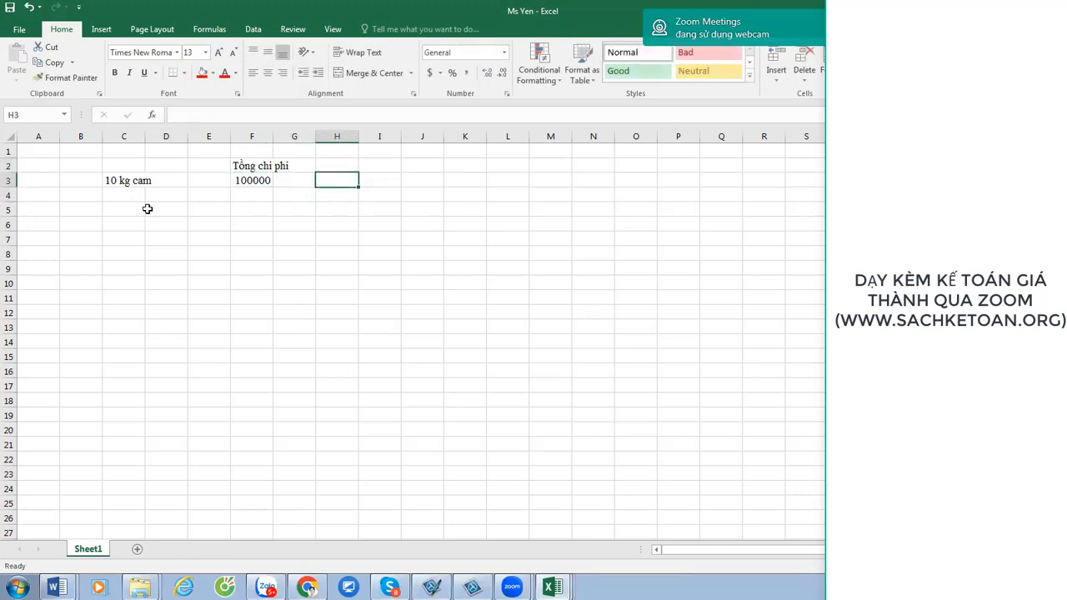
type(">")
type("???")
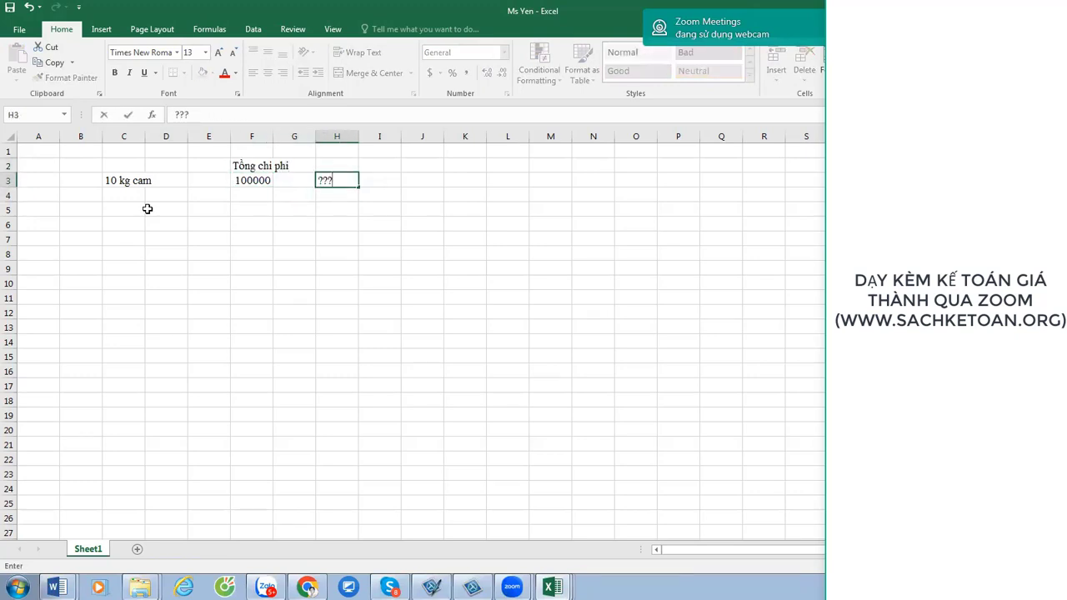
key("Right")
type("1 kg c")
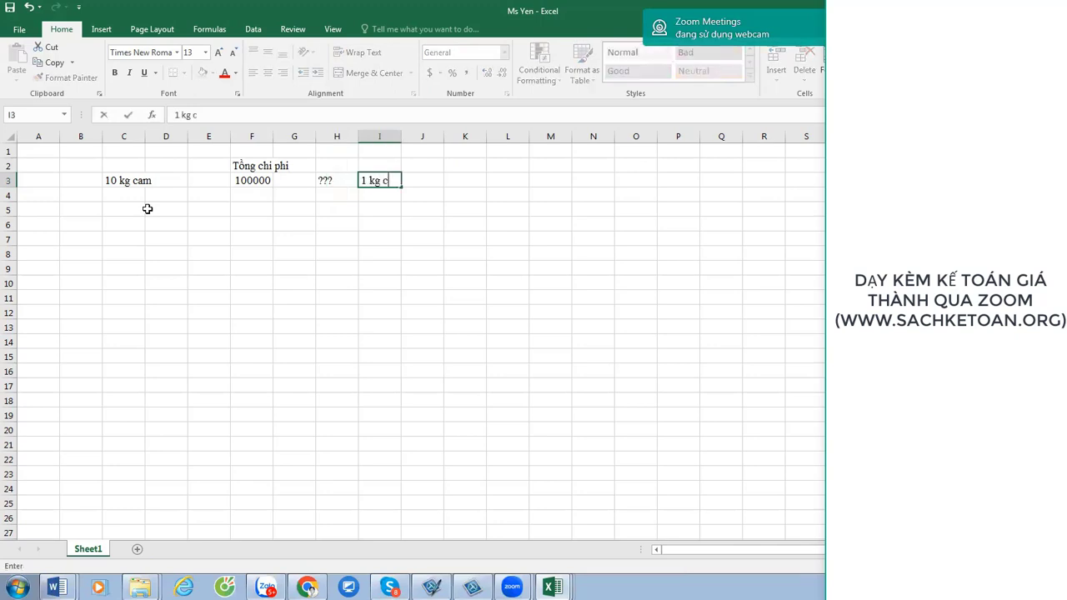
type("am")
key("Return")
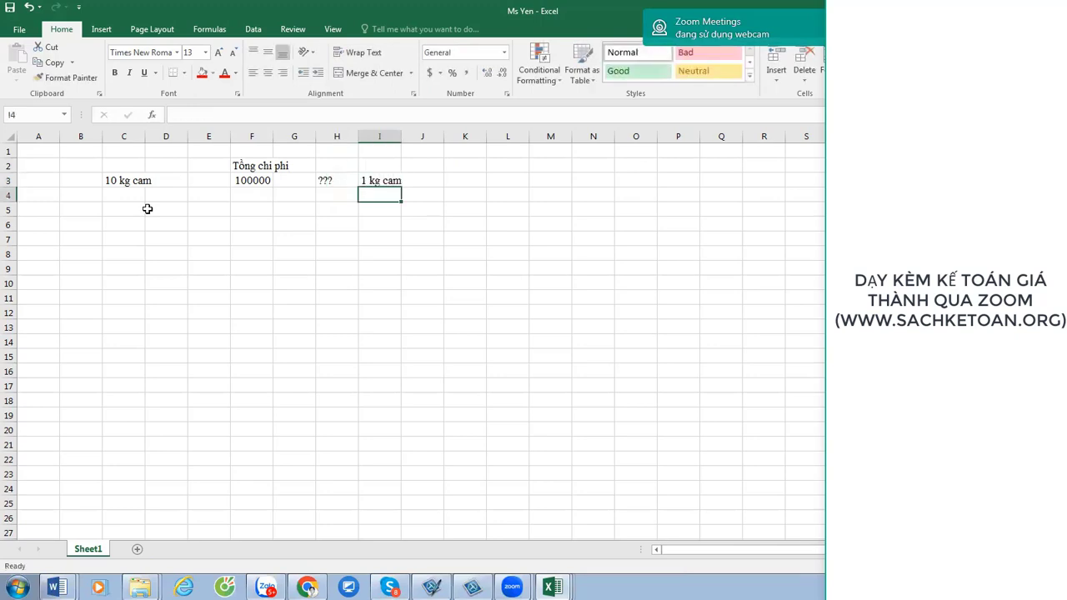
Calculate the cost of 1 kg in K3 with the formula =F3/10.
key("Up")
key("Right")
key("Right")
type("=")
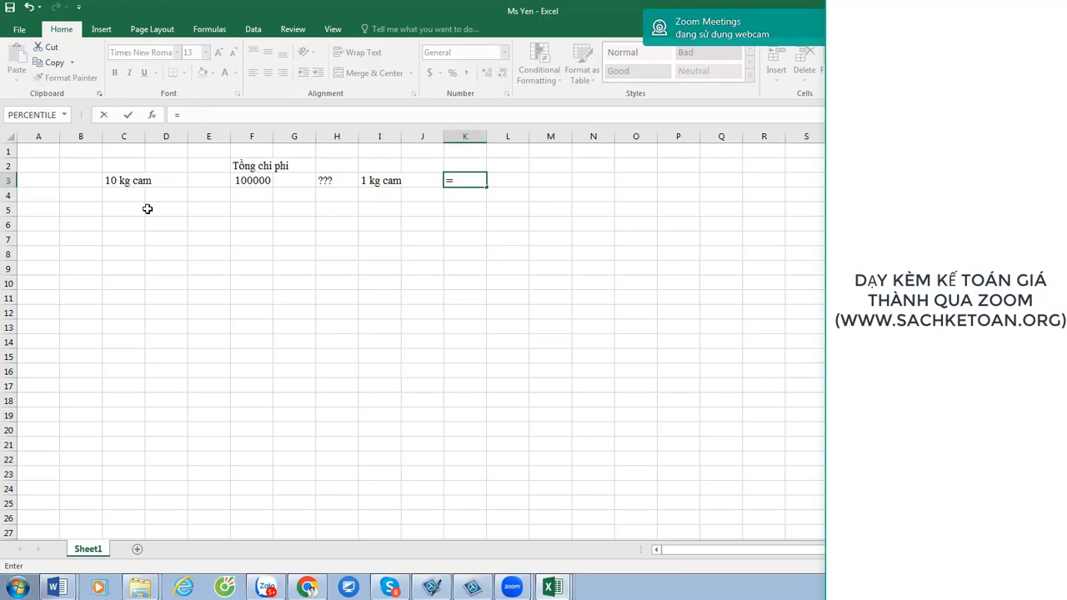
key("Left")
key("Left")
key("Left")
key("Left")
key("Left")
type("/1")
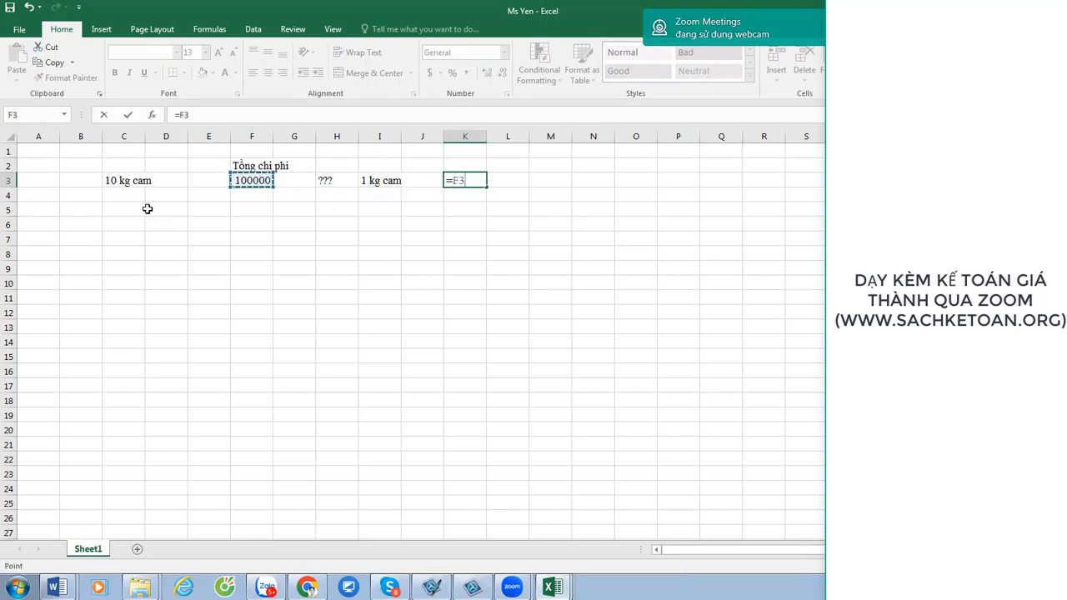
type("0")
key("Return")
key("Up")
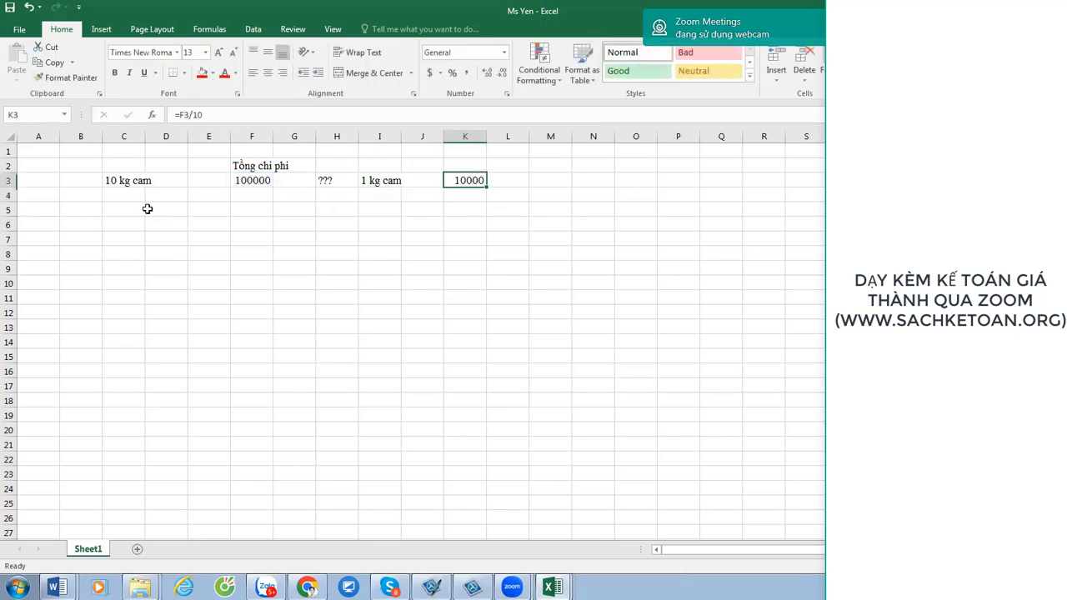
Format the unit cost in K3 with a thousands separator and no decimals.
key("alt+h")
key("k")
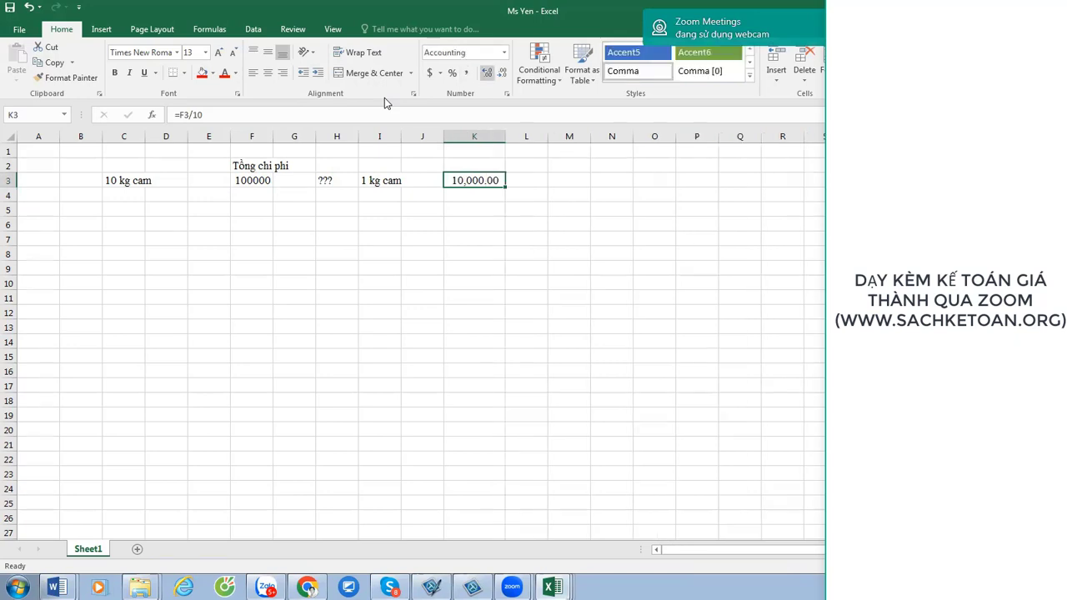
key("alt+h")
key("9")
key("alt+h")
key("9")
Enter the heading "MUỐN TÍNH ĐƯỢC GIÁ THÀNH CỦA 1 SSP" in C6.
left_click(126, 222)
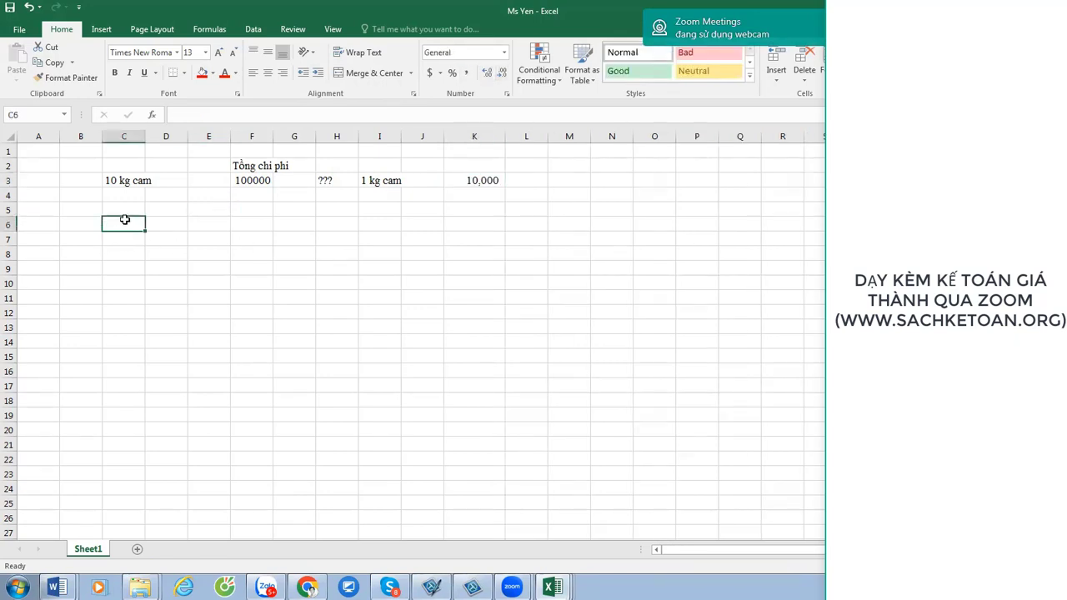
type("MUỐN TÍN")
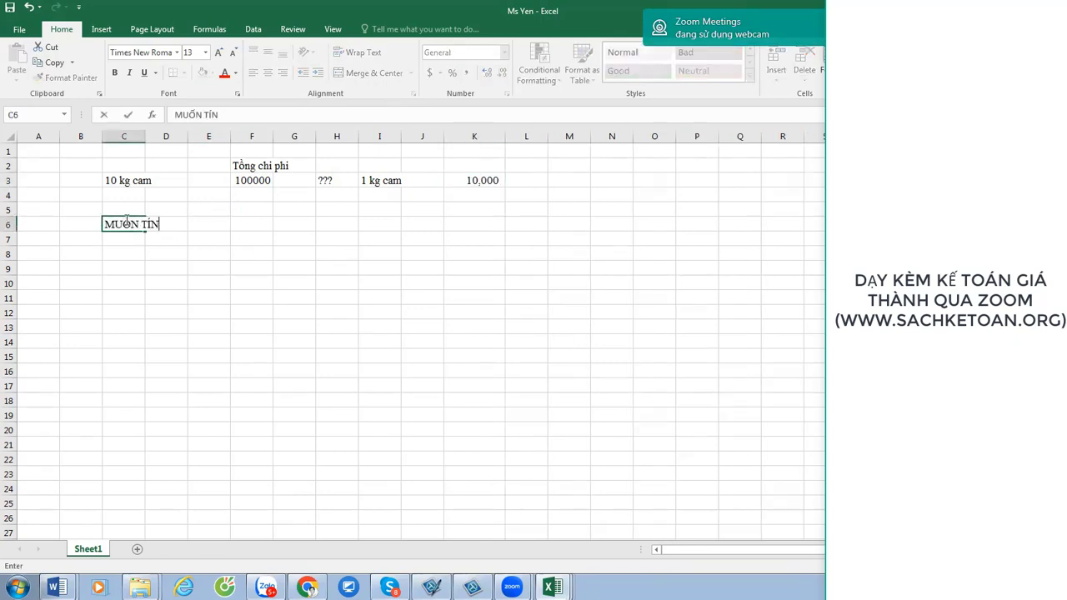
type("H DĐƯỢC GIÁ THÀ NH")
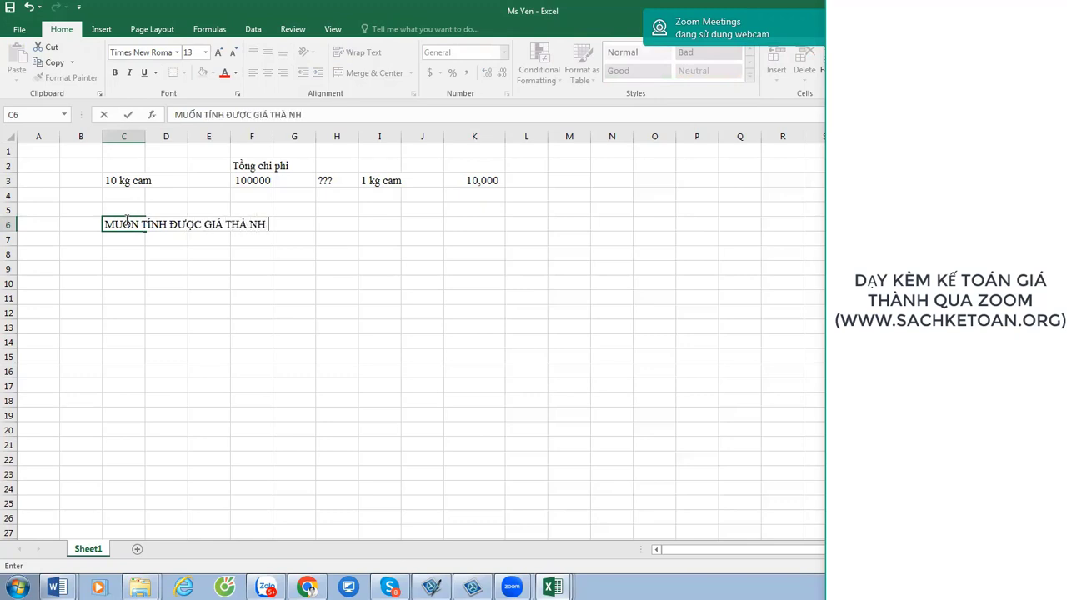
key("BackSpace")
key("BackSpace")
key("BackSpace")
type("NH CỦA 1 SSP")
key("BackSpace")
type("SP")
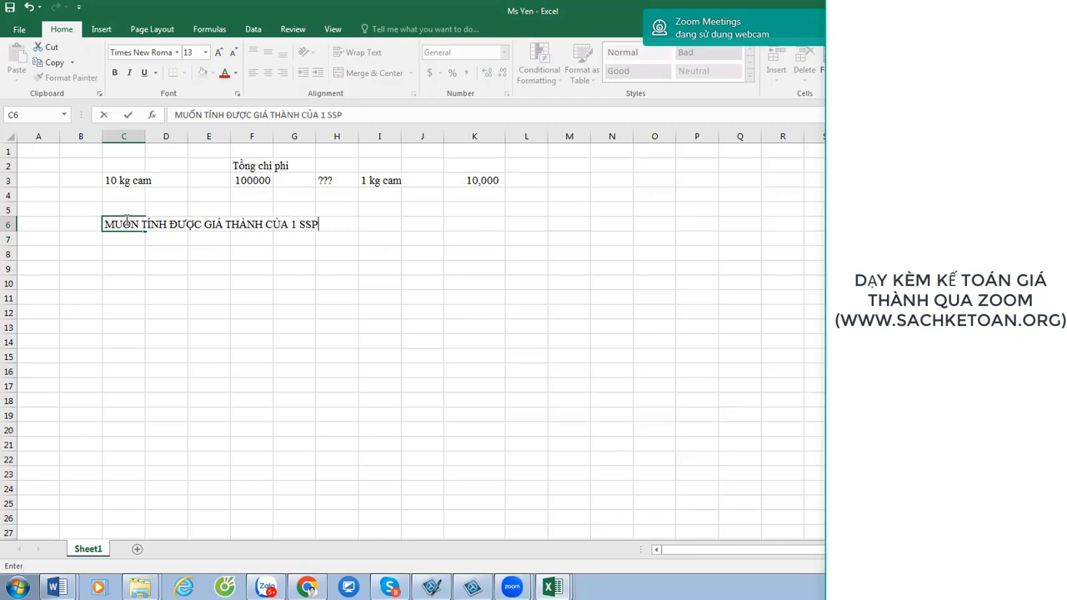
key("Return")
Add the first requirement in row 7: number 1 in B7 and "Số lượng SP hoàn thành trong tháng" in C7.
type("1 S")
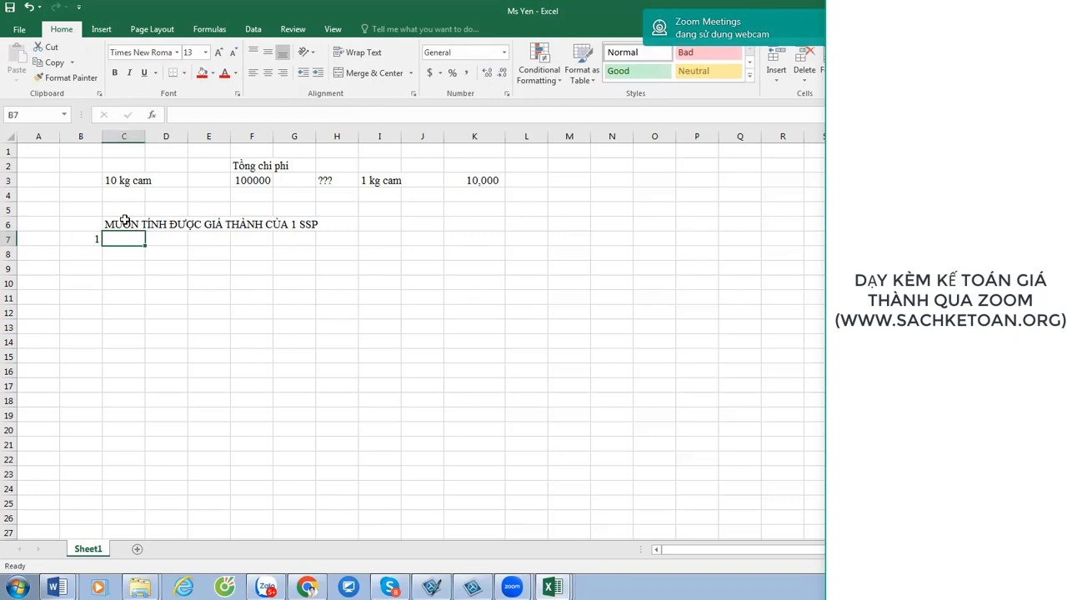
type("ố luo75nhg")
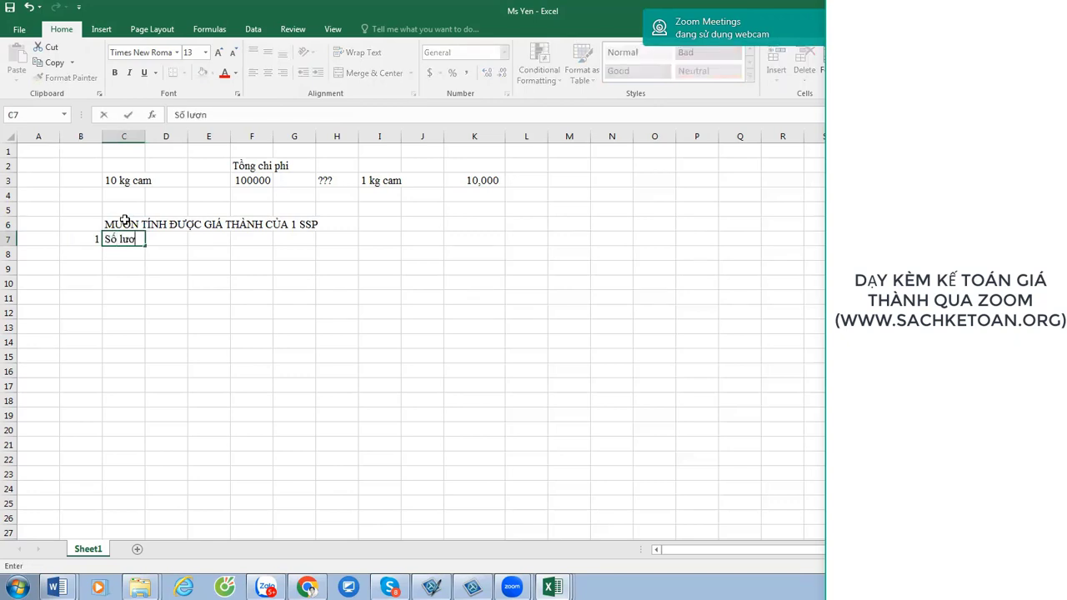
key("BackSpace")
key("BackSpace")
key("BackSpace")
key("BackSpace")
key("BackSpace")
key("BackSpace")
key("BackSpace")
key("BackSpace")
type("ượn")
type("g SP ")
type("hoàn tha")
type("nh")
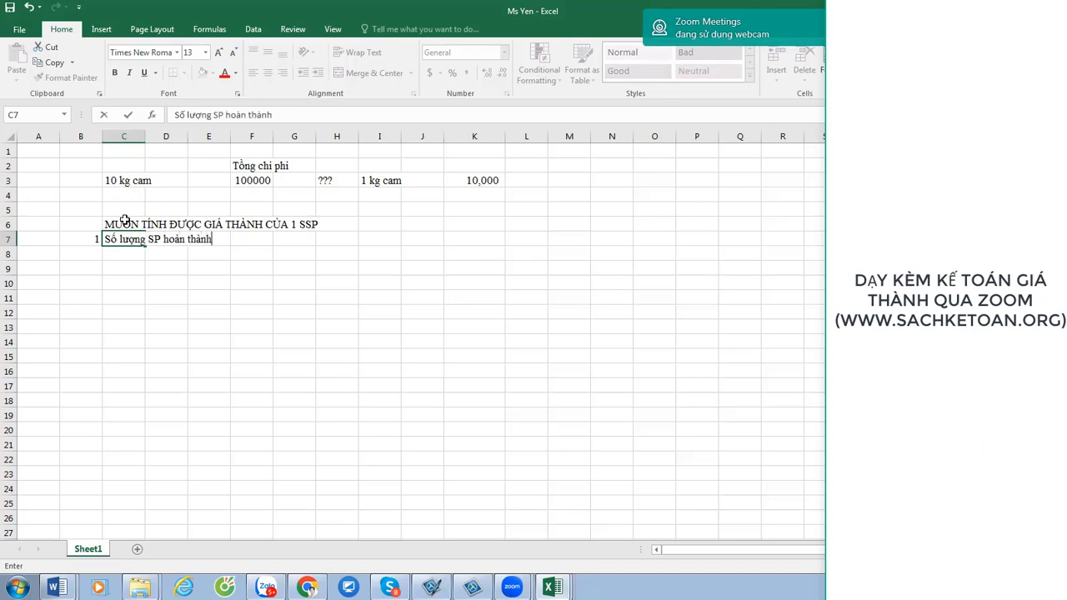
type(" trong tháng")
key("Return")
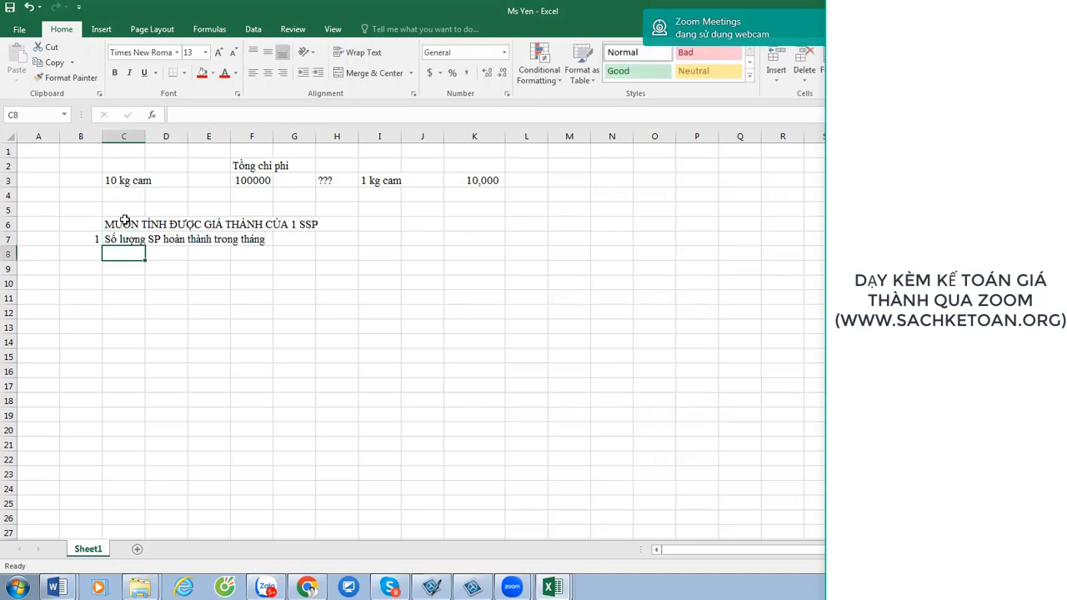
Begin a source note for the first requirement in H7: "(BỘ PHẬN SẢN XUẤT CUNG CẤP, theo mẫu biểu mà kế toán thiết kế".
key("Up")
key("Right")
key("Right")
key("Right")
key("Right")
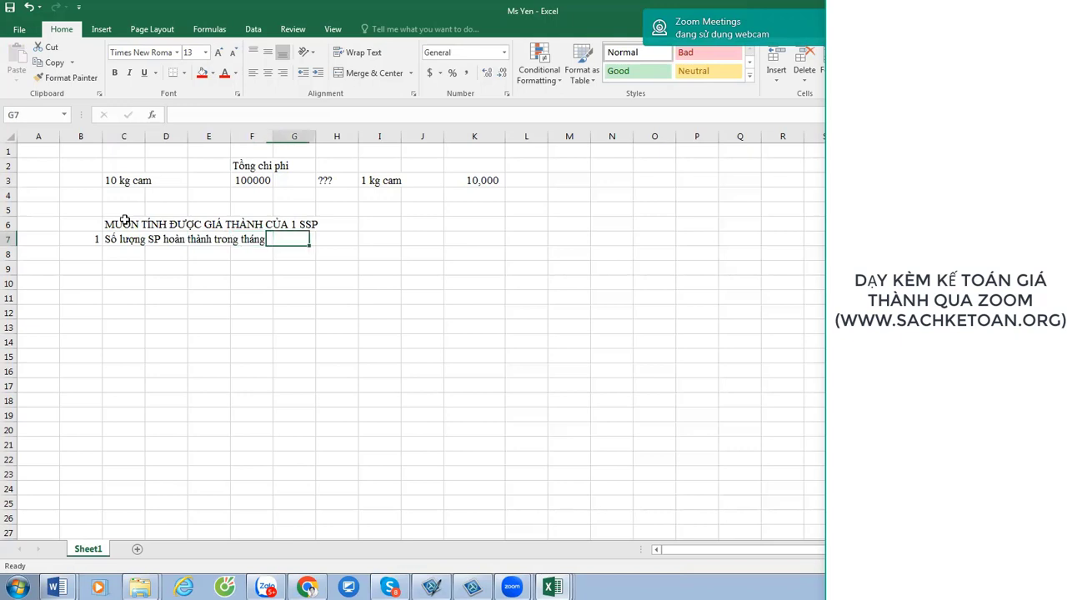
type("(BỘ PHÂ")
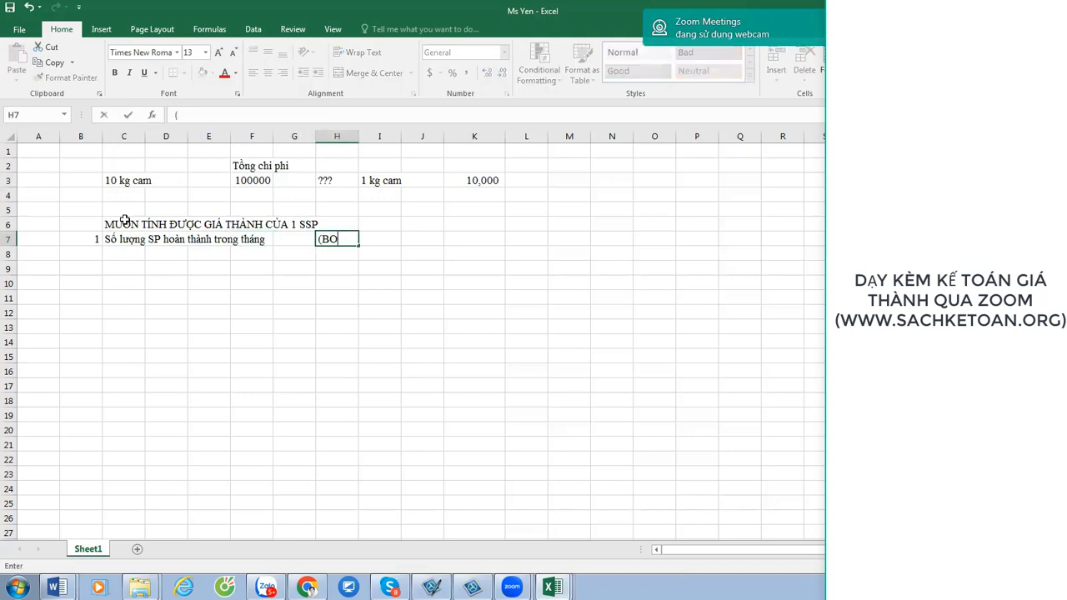
type("NJ SẢN")
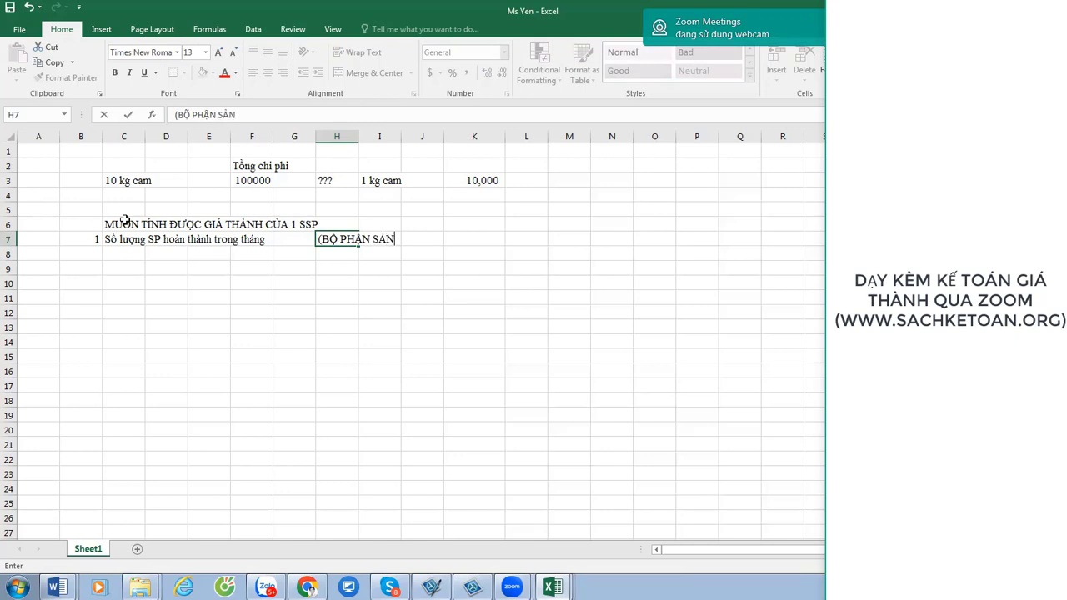
type(" XUẤT CUNG CẤP,")
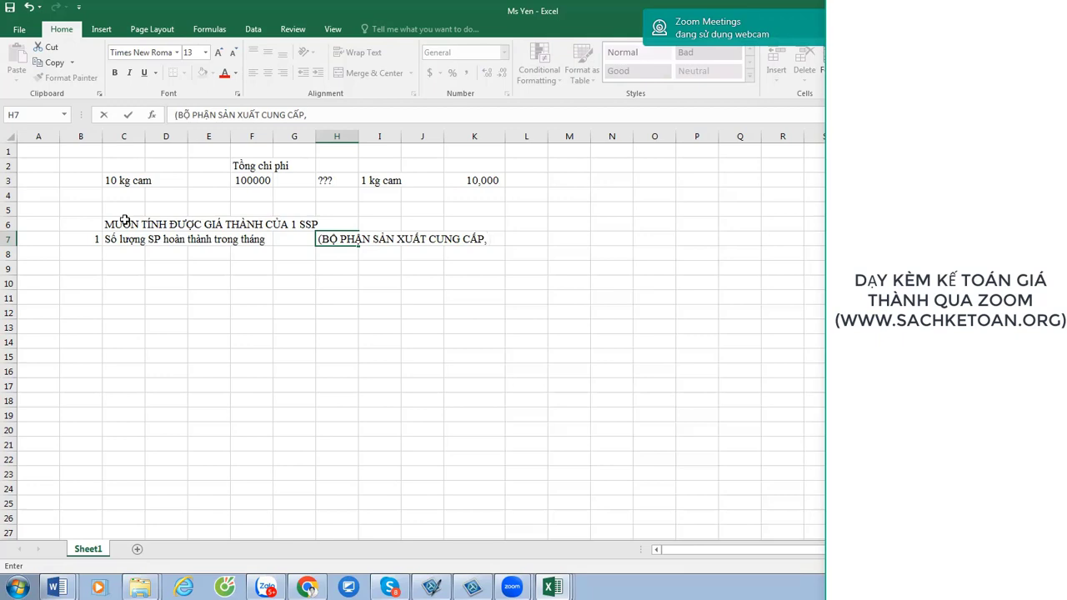
type("theo mẫu biểu mà ")
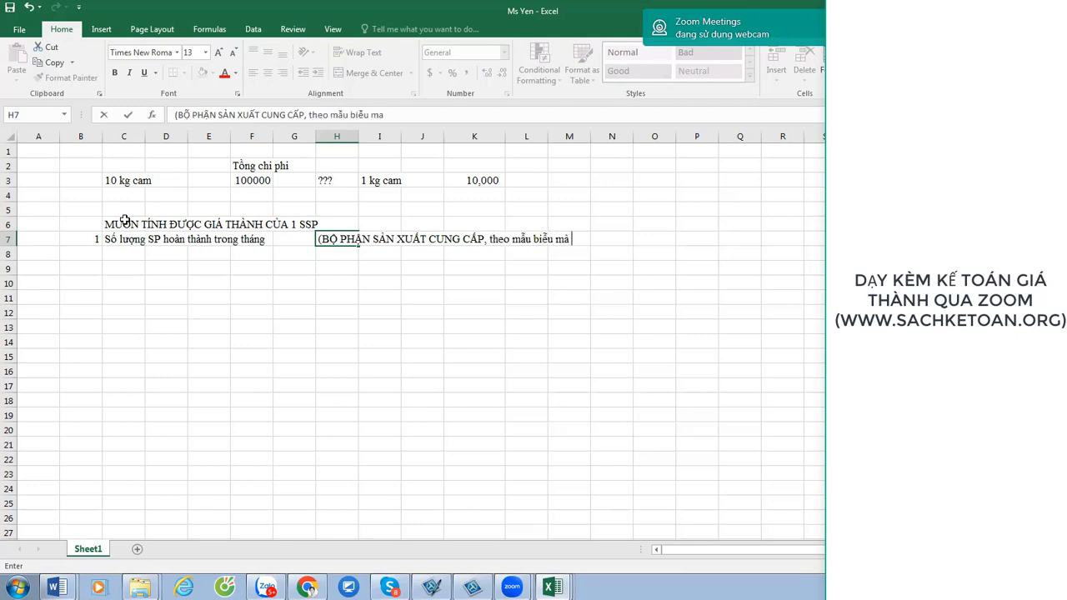
type("kế toán thiết ke")
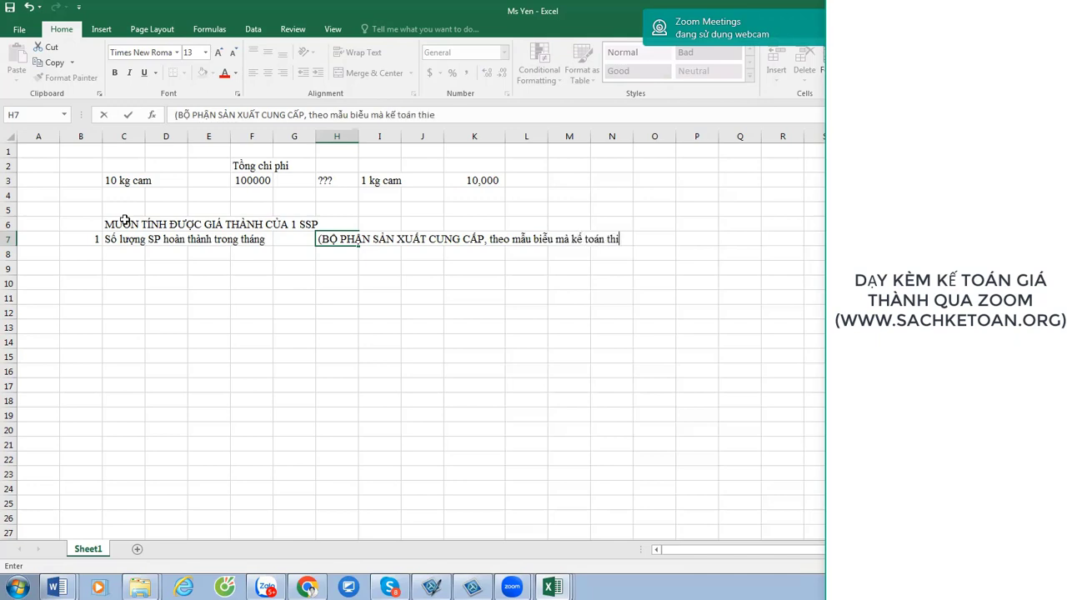
Complete the H7 note with ". Có chữ ký của trưởng bộ phận SX và người lập. Cung cấp vào cuối mỗi tháng".
type(". Có chữ ký")
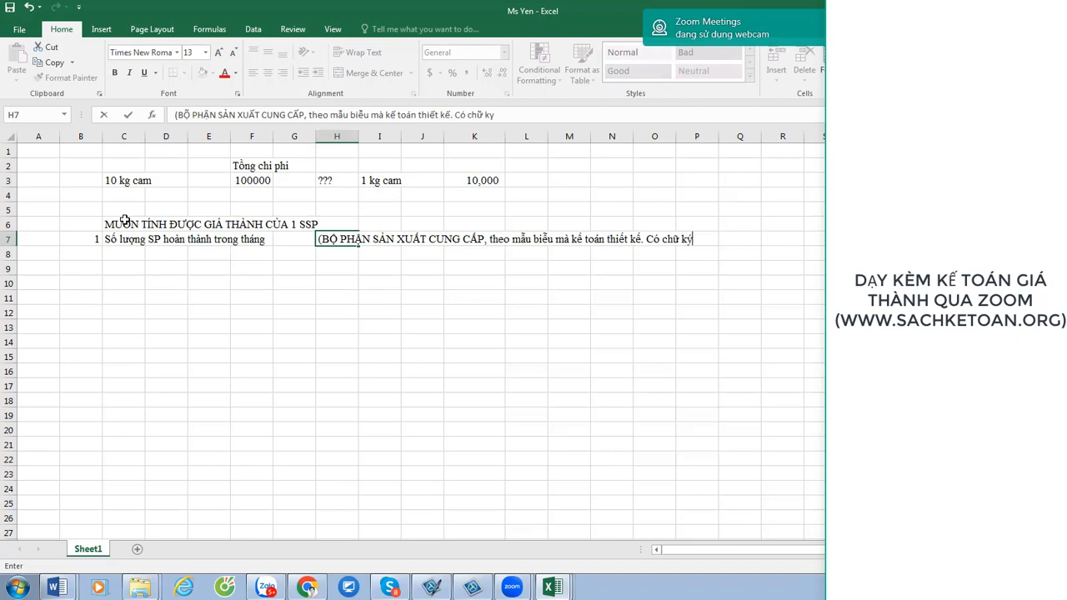
type(" cuar ")
type("trường b")
type("ộ ph")
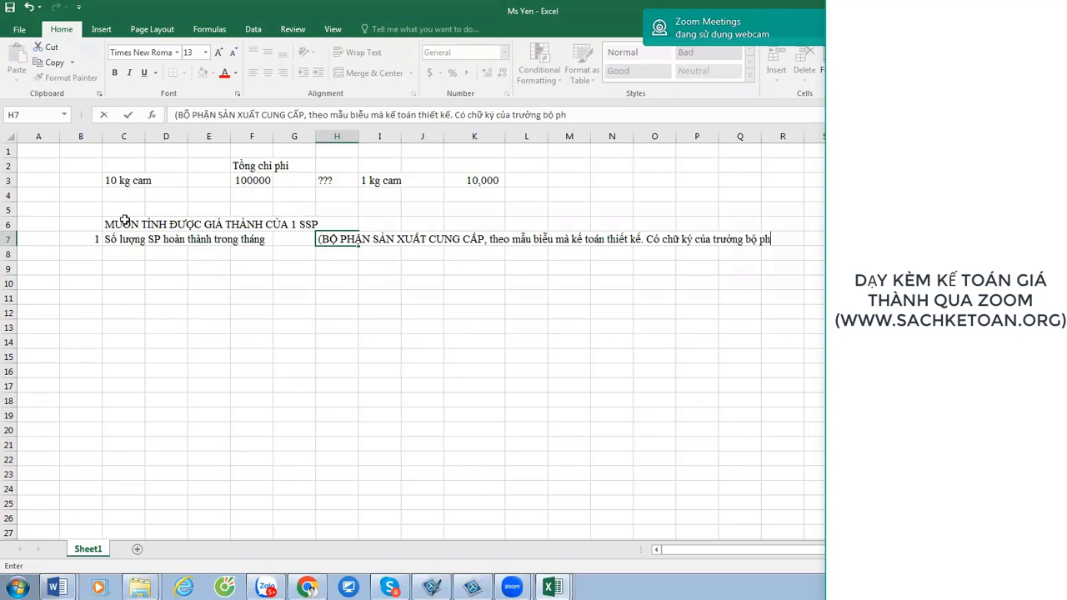
type("ận SX vaf người lập")
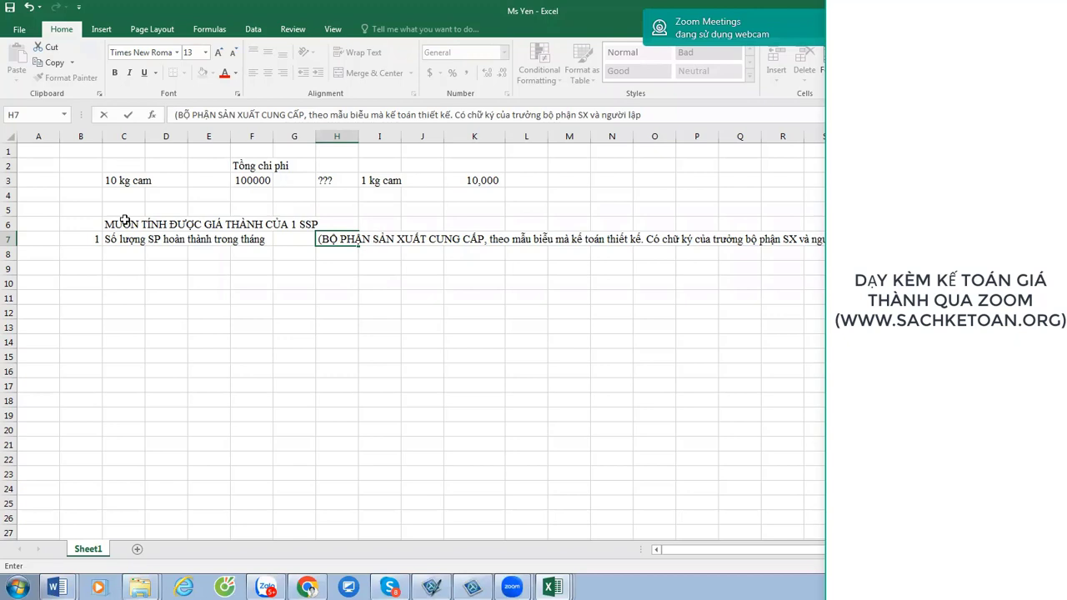
type(". Cung cấp va")
type("o cuối mỗi tháng")
key("Return")
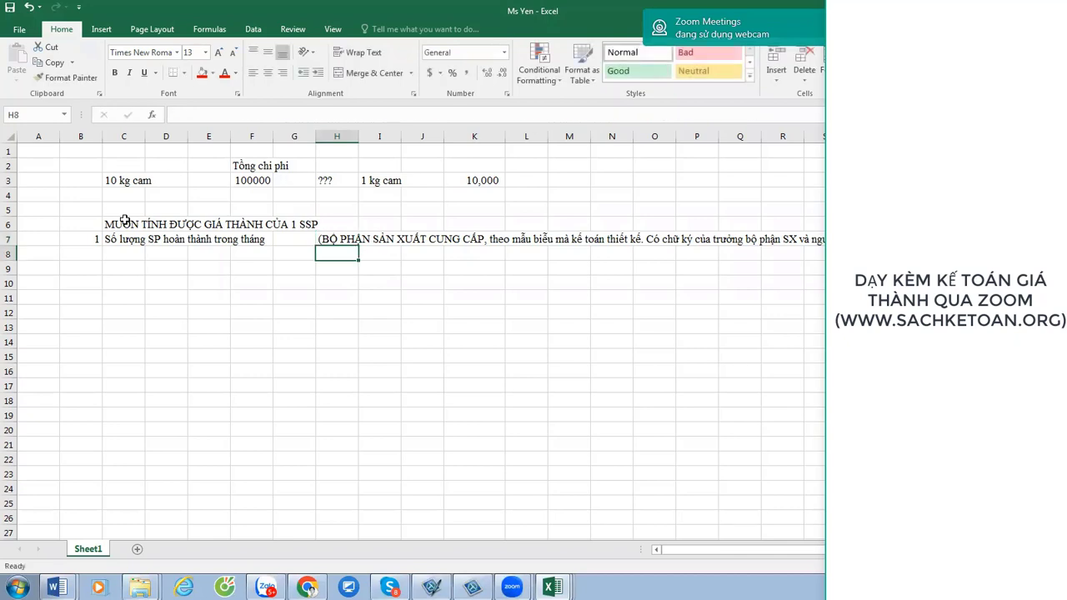
Merge H7 with the cells beside it in row 7, wrap its text, and heighten the row to fit the note.
key("Up")
key("shift+Right")
key("shift+Right")
key("shift+Right")
key("shift+Right")
key("shift+Right")
key("shift+Right")
key("shift+Right")
key("shift+Right")
key("shift+Right")
key("shift+Right")
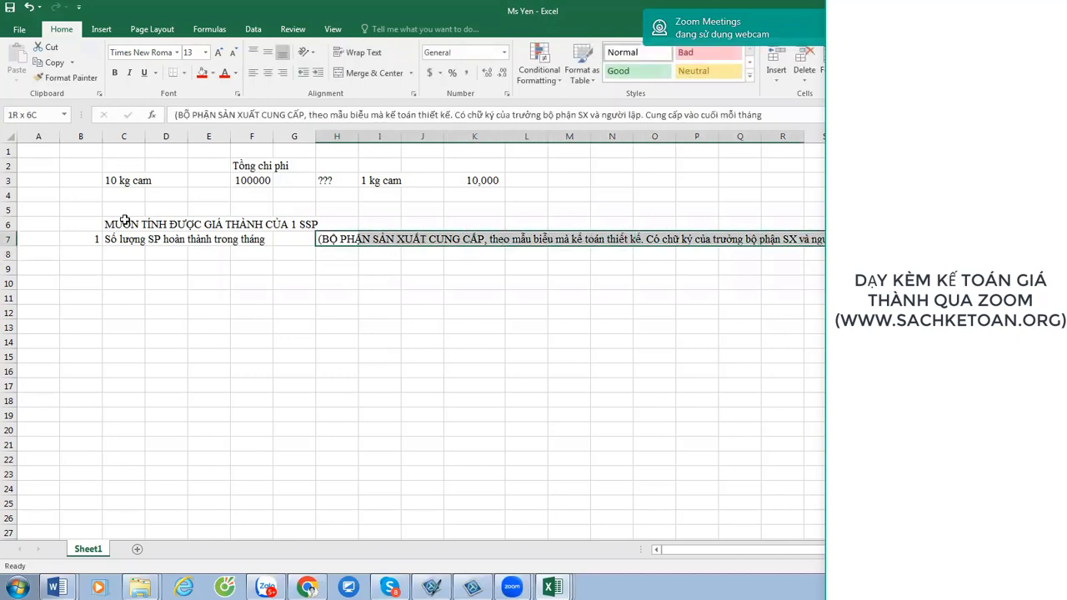
right_click(387, 241)
left_click(450, 466)
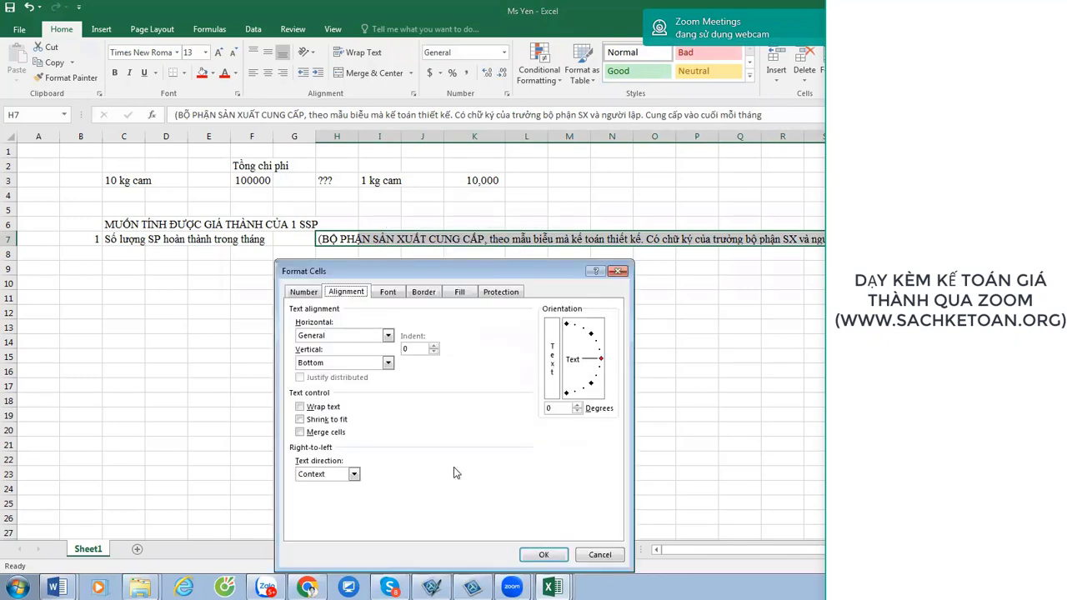
left_click(322, 408)
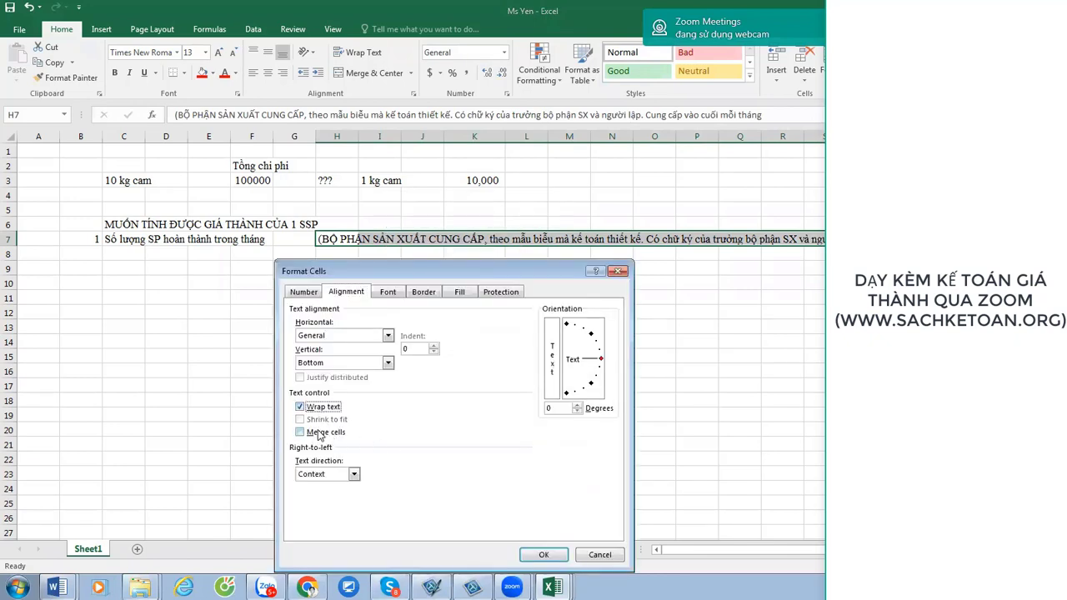
left_click(319, 434)
key("Return")
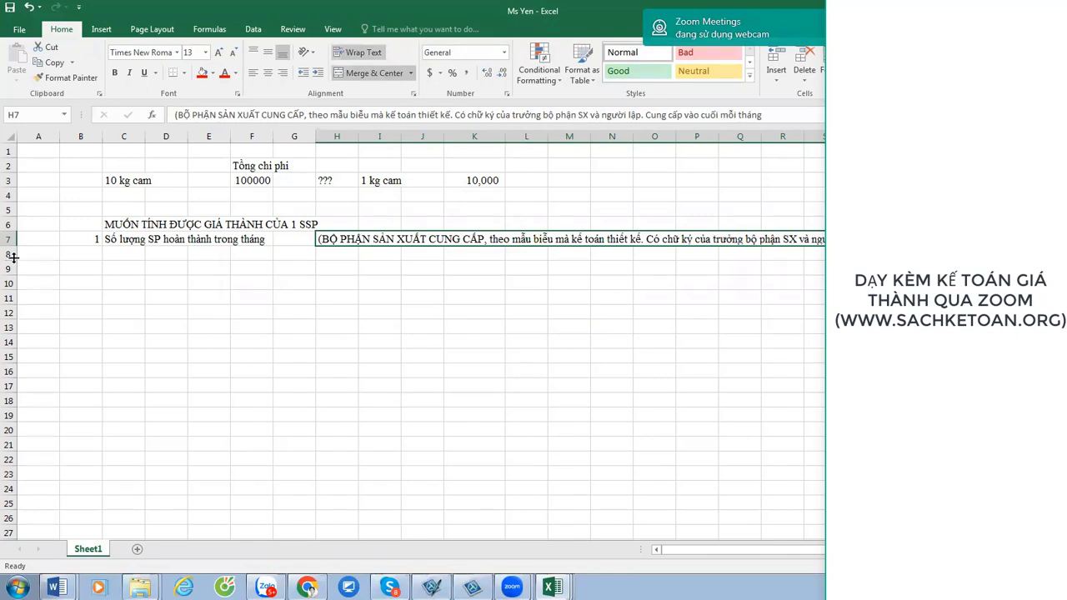
left_click_drag(10, 244, 10, 280)
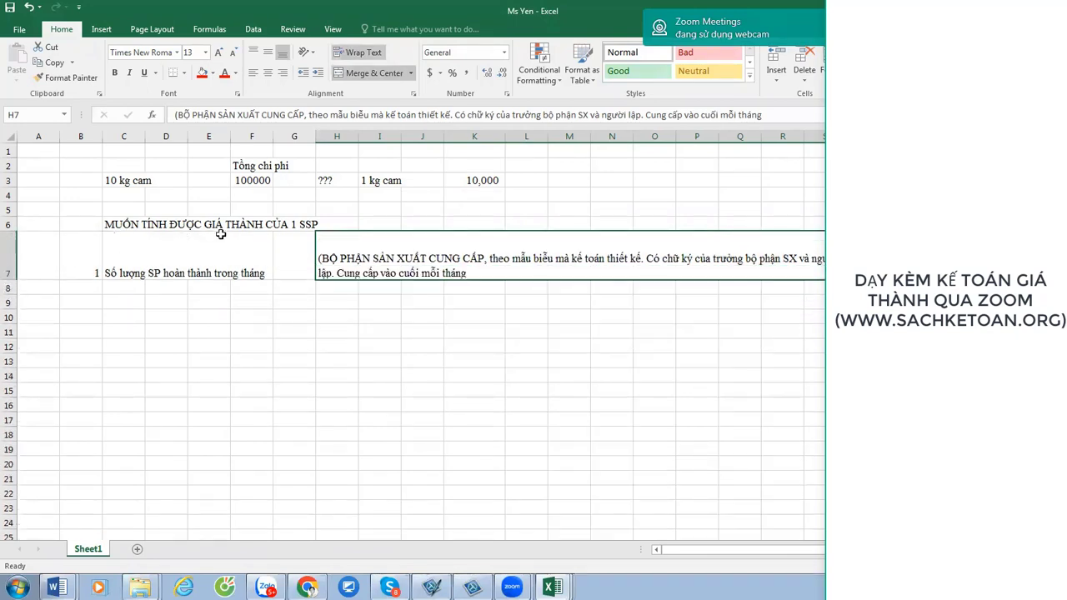
Correct the ending of the heading in C6 from "1 SSP" to "1 SP".
left_click(124, 223)
key("F2")
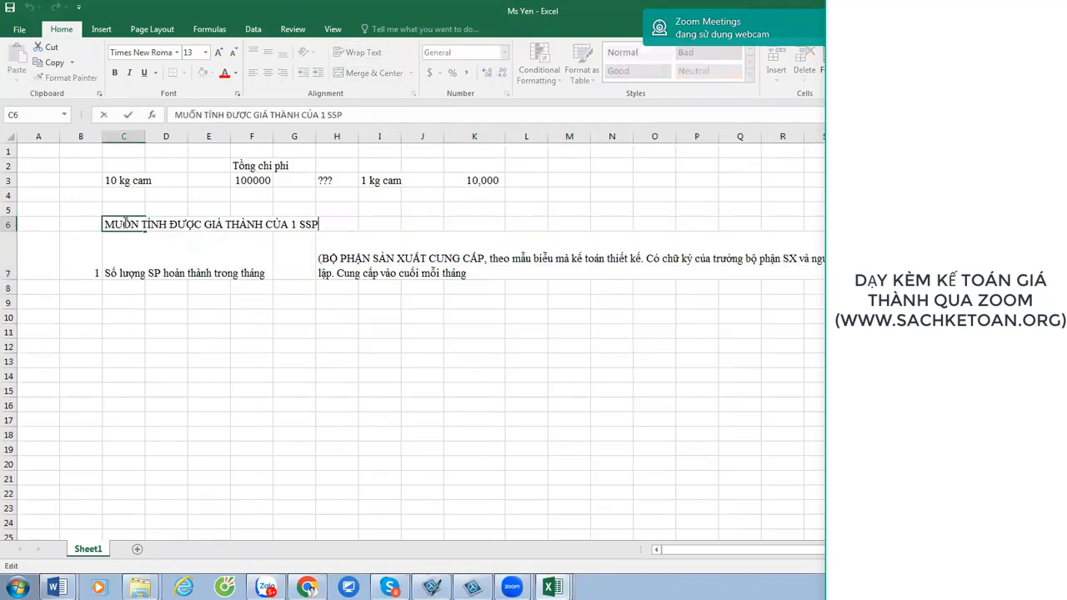
key("Left")
key("BackSpace")
key("Return")
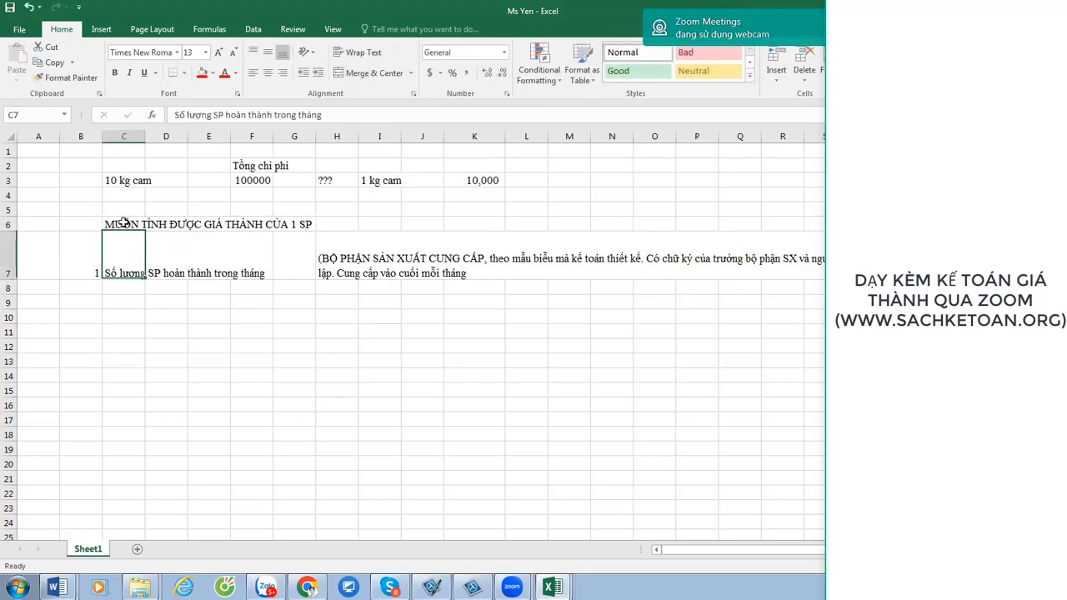
Enter the number 2 in B9 for the second requirement.
key("Down")
key("Down")
key("Left")
type("2")
key("Right")
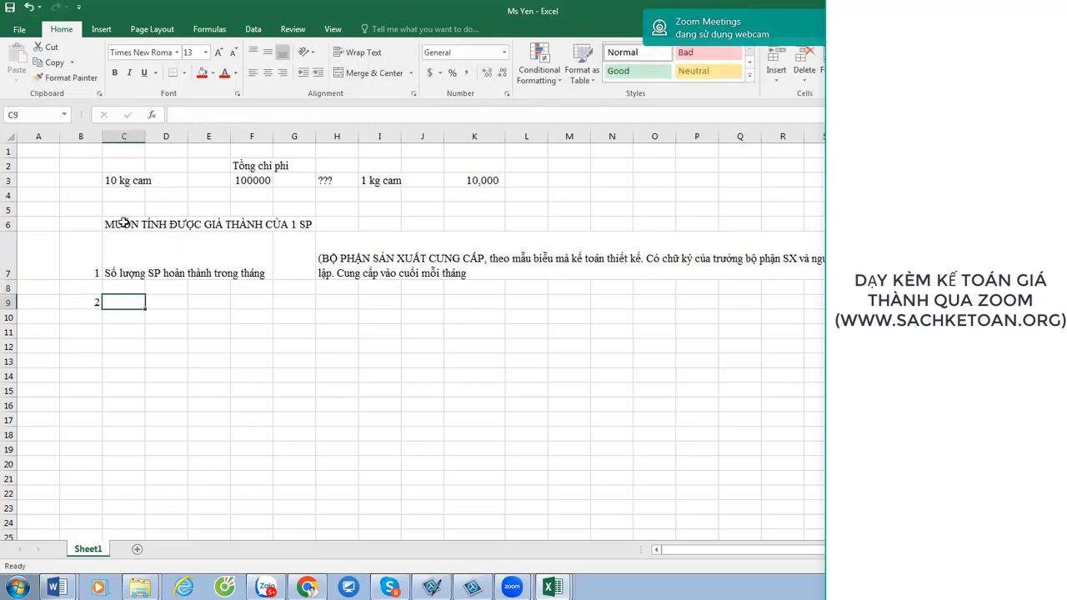
Set the font size of the entire sheet to 14.
left_click(544, 432)
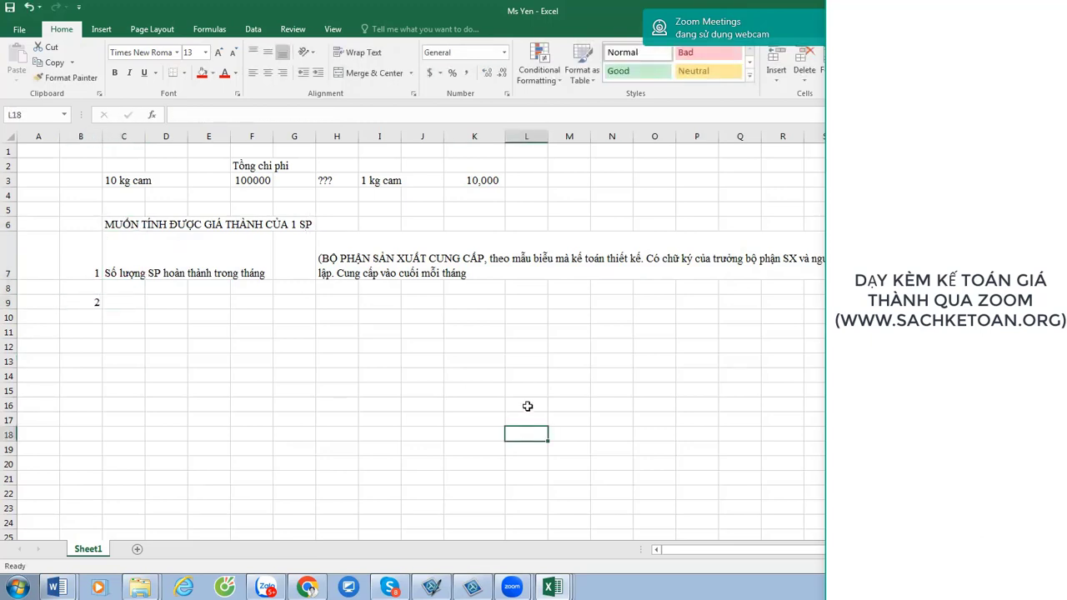
key("ctrl+a")
left_click(193, 53)
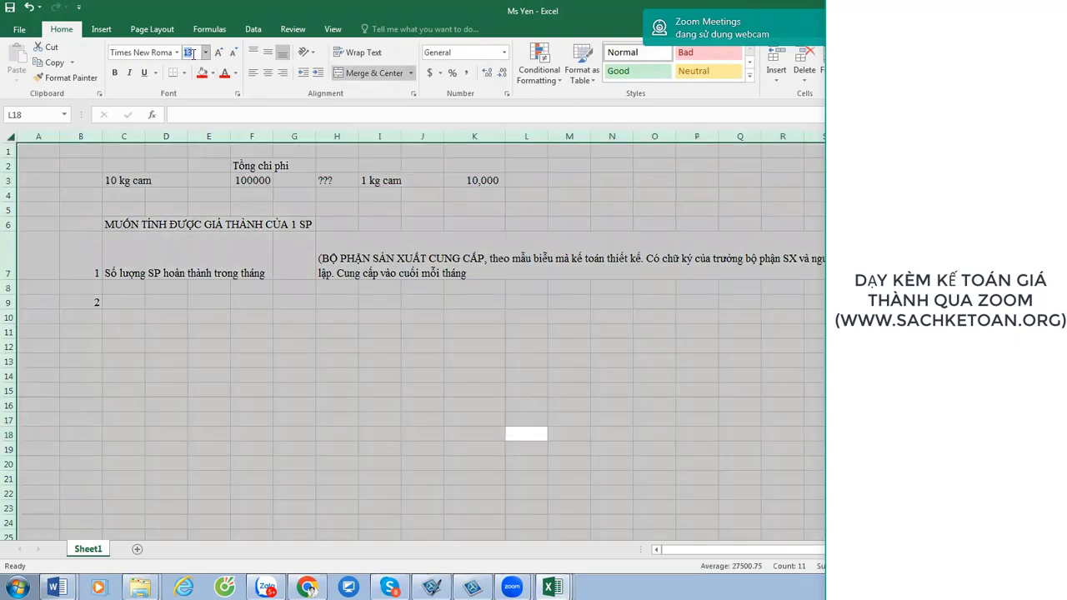
type("14")
key("Return")
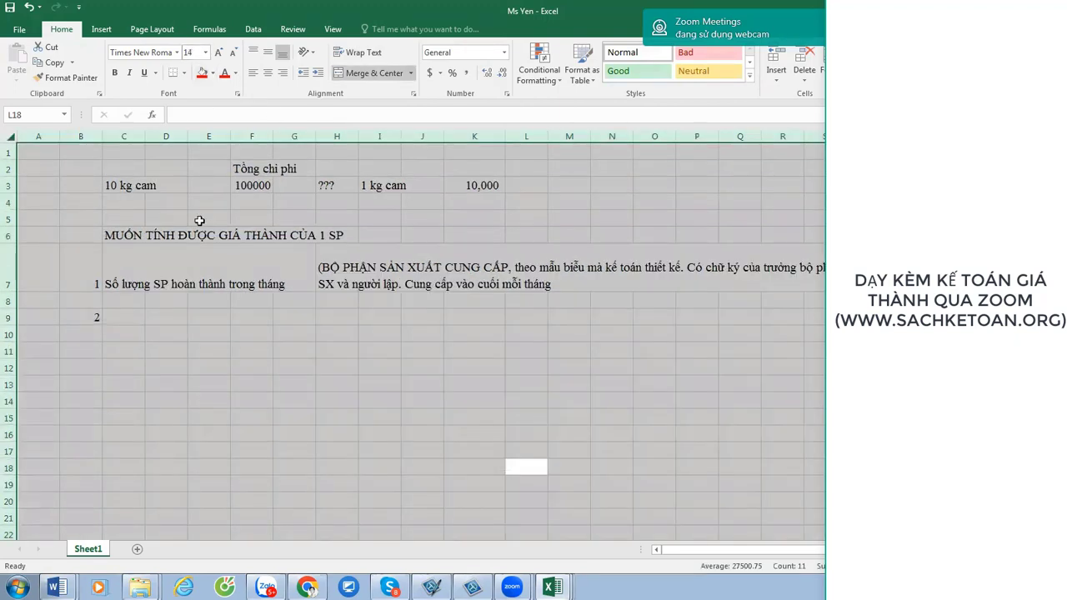
Format the total cost in F3 with a thousands separator and no decimals.
left_click(135, 318)
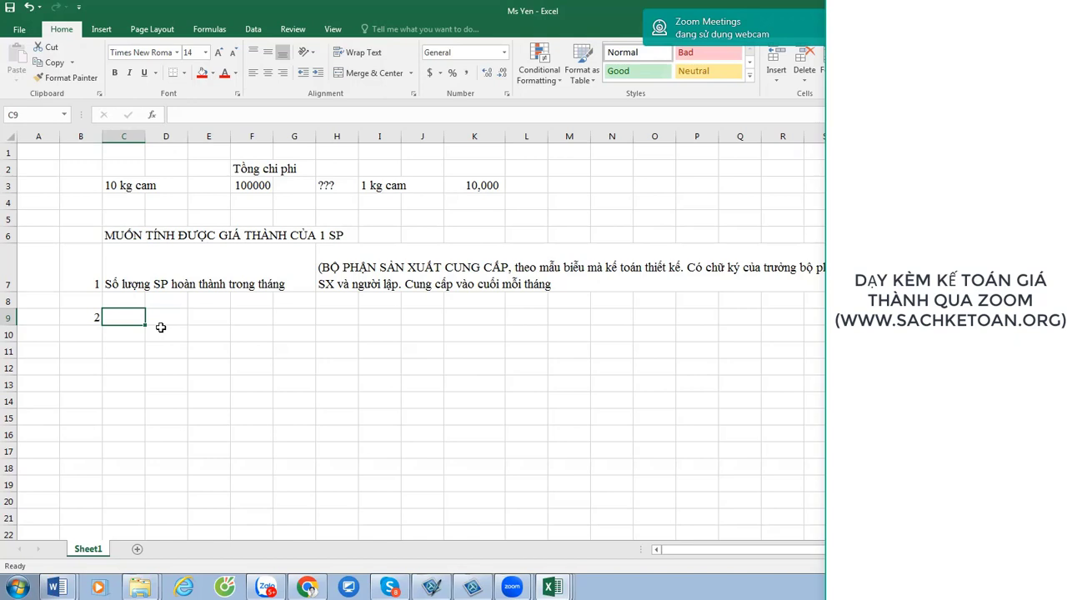
left_click(121, 187)
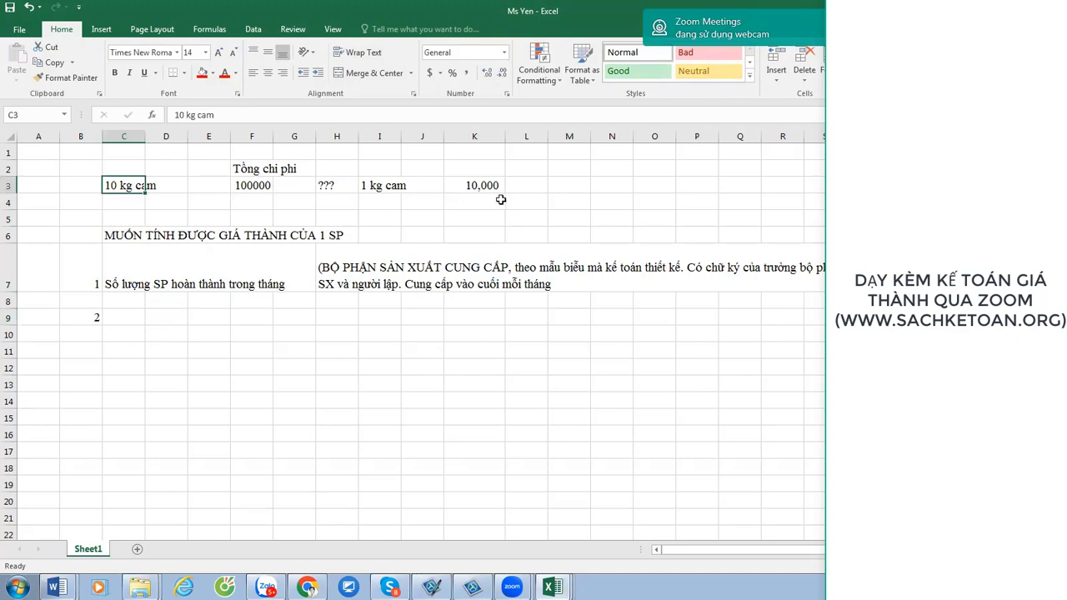
left_click(506, 200)
left_click(253, 185)
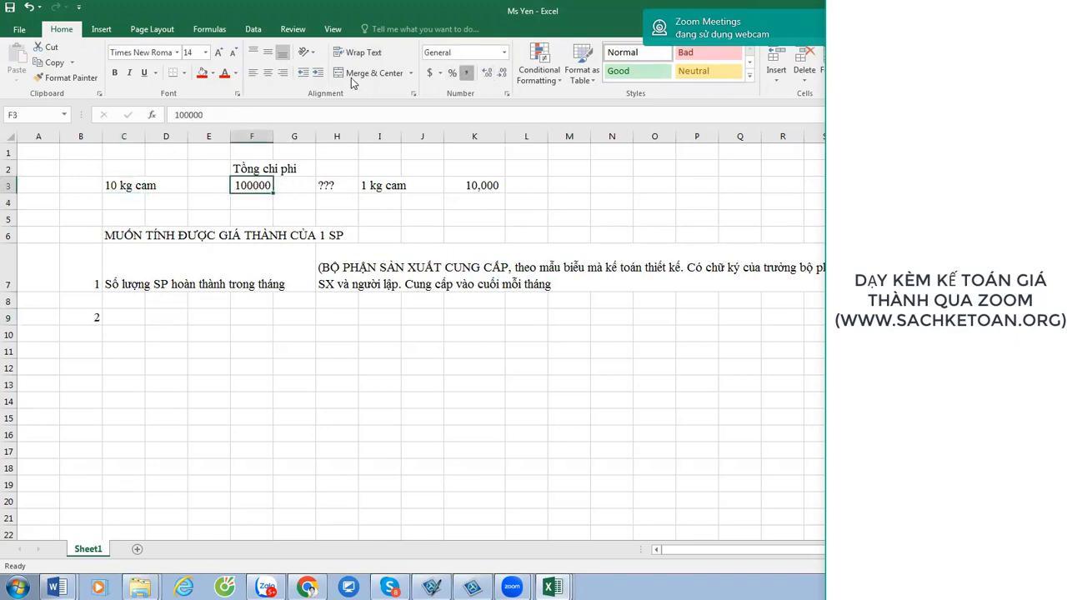
left_click(466, 73)
left_click(499, 73)
left_click(499, 73)
Enter the second requirement in C9: "Phải biết TRI GIÁ SẢN PHẨM HOÀN THÀNH TRONG KỲ CỦA SP CẦN TÍNH GIÁ THÀNH".
left_click(137, 316)
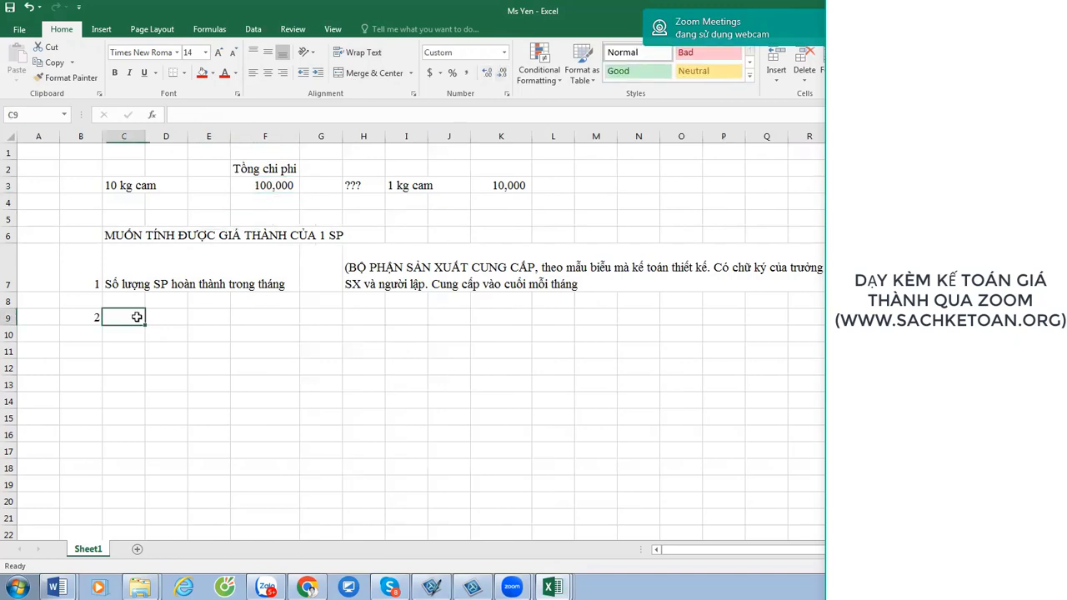
type("Ph")
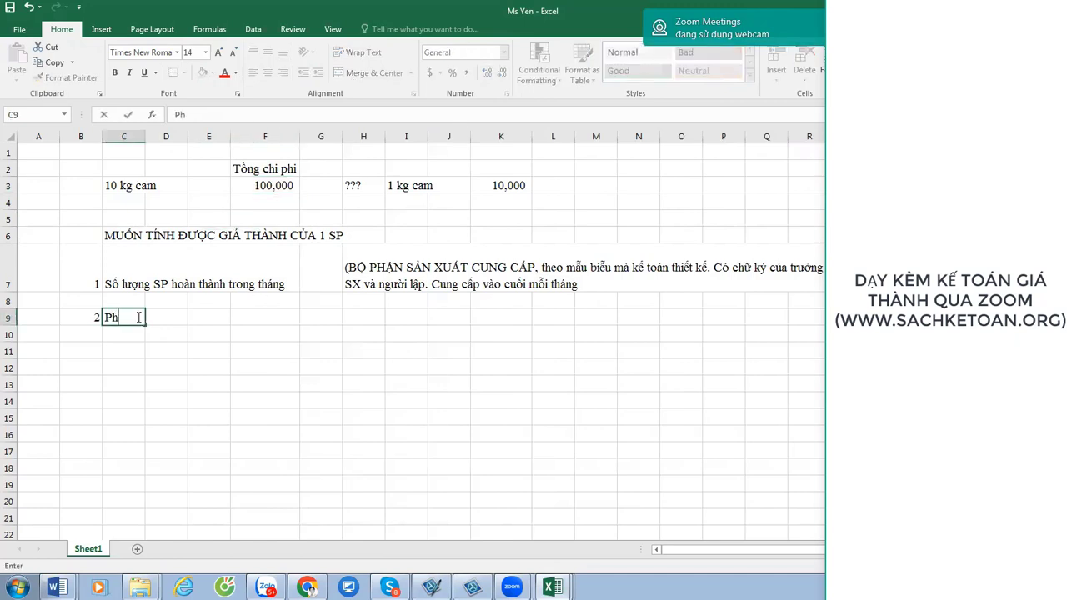
type("ải biết TRI GIAÁ ")
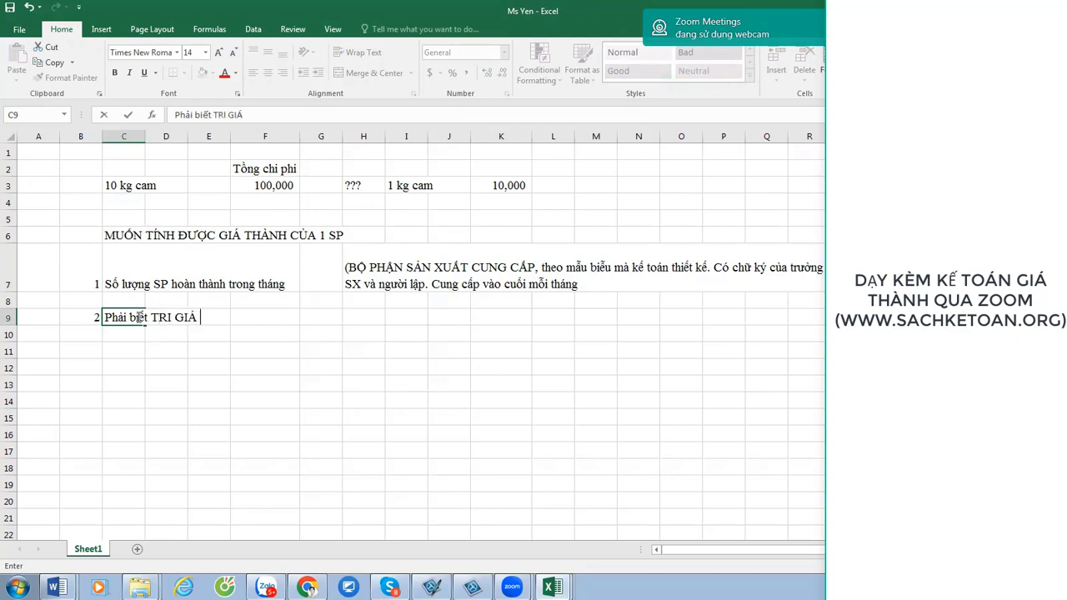
type("SẢN PHẨM")
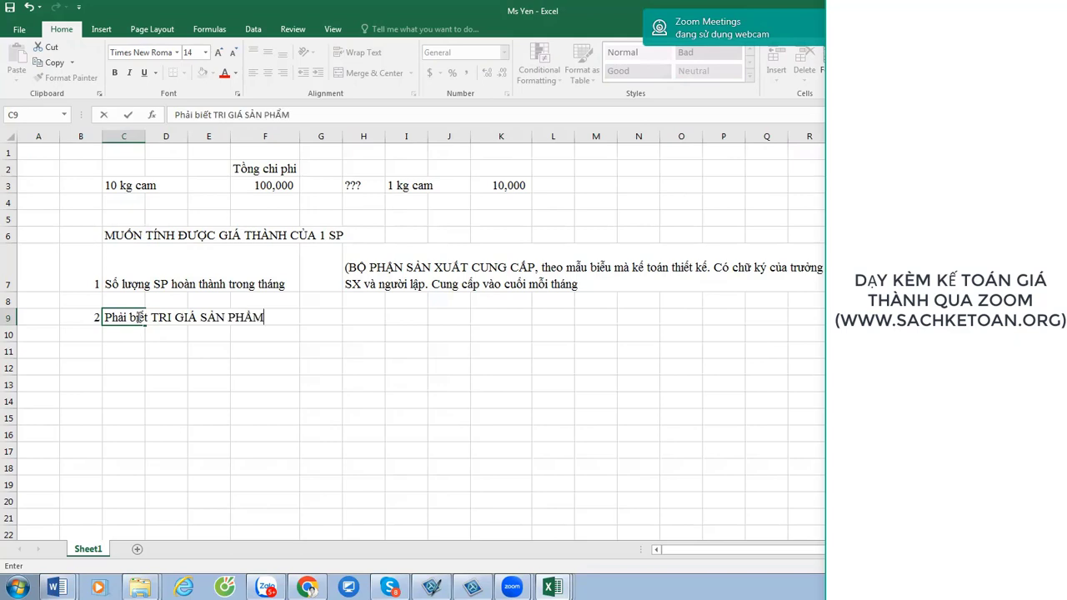
type(" HOÀN THAÀNH TRONG KY")
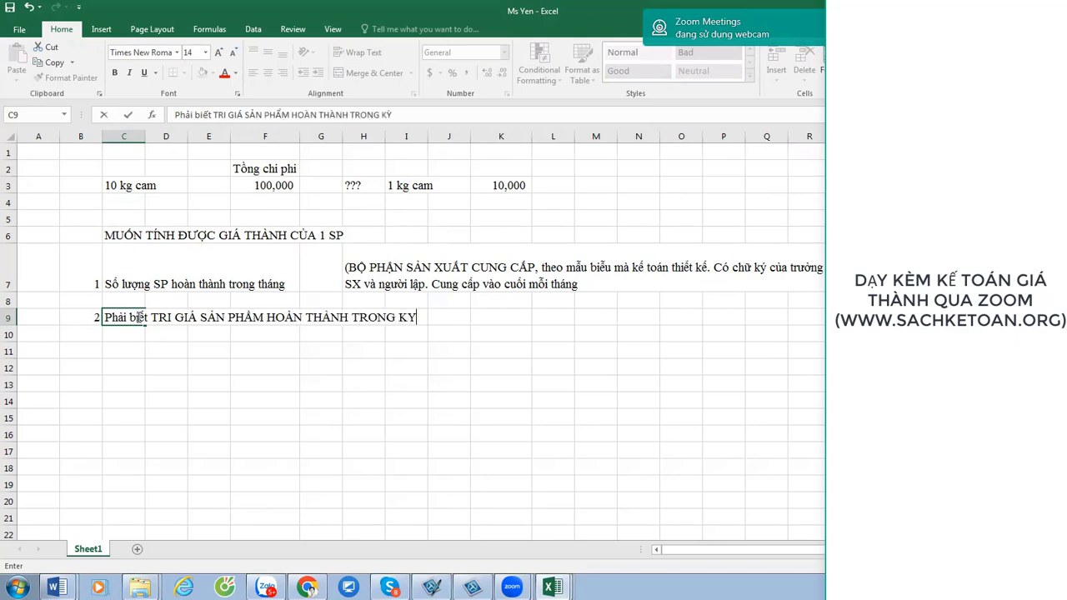
type("Ỳ (")
key("BackSpace")
type("CỦA SP CẦN ")
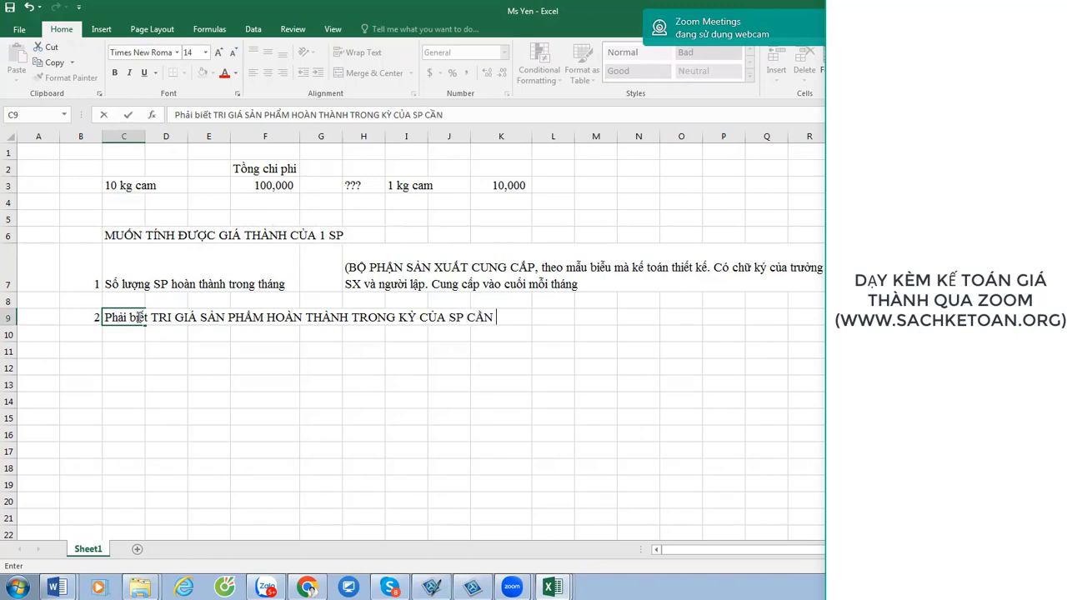
type("TÍNH GIAÁ THÀNH")
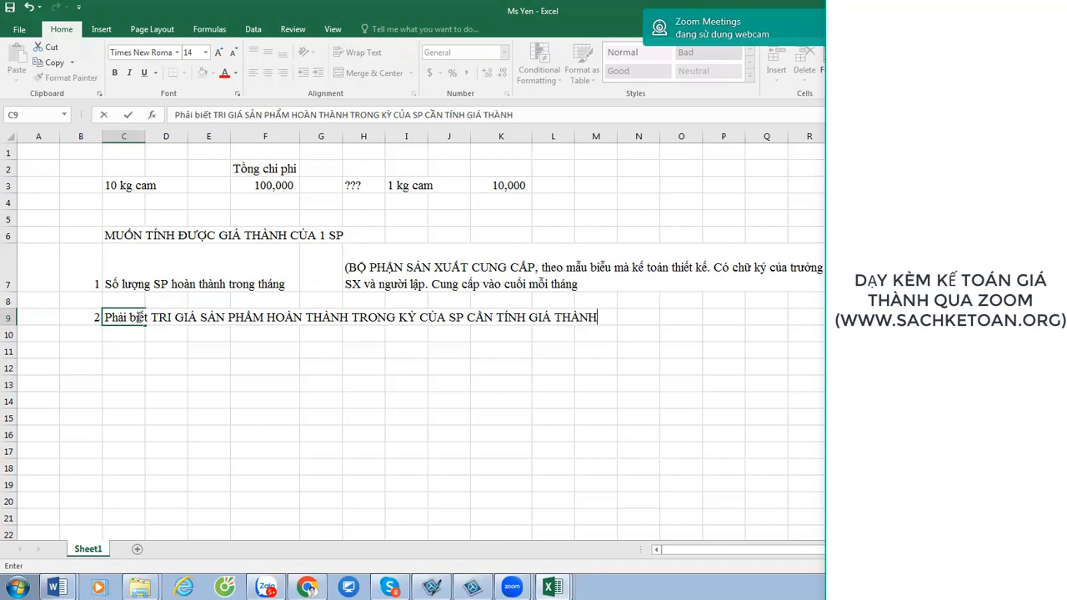
key("Return")
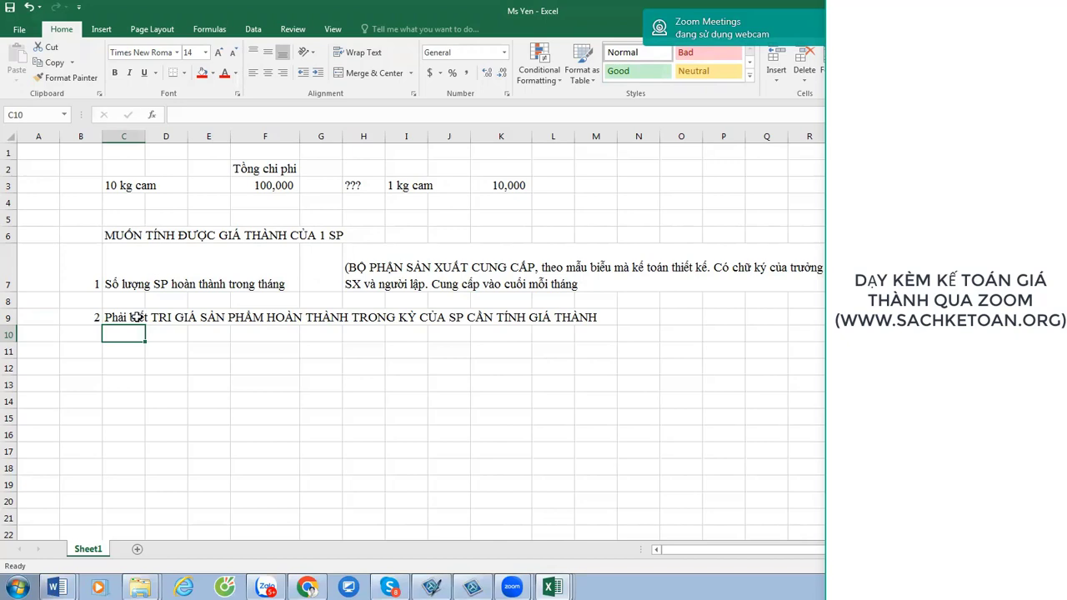
type("(")
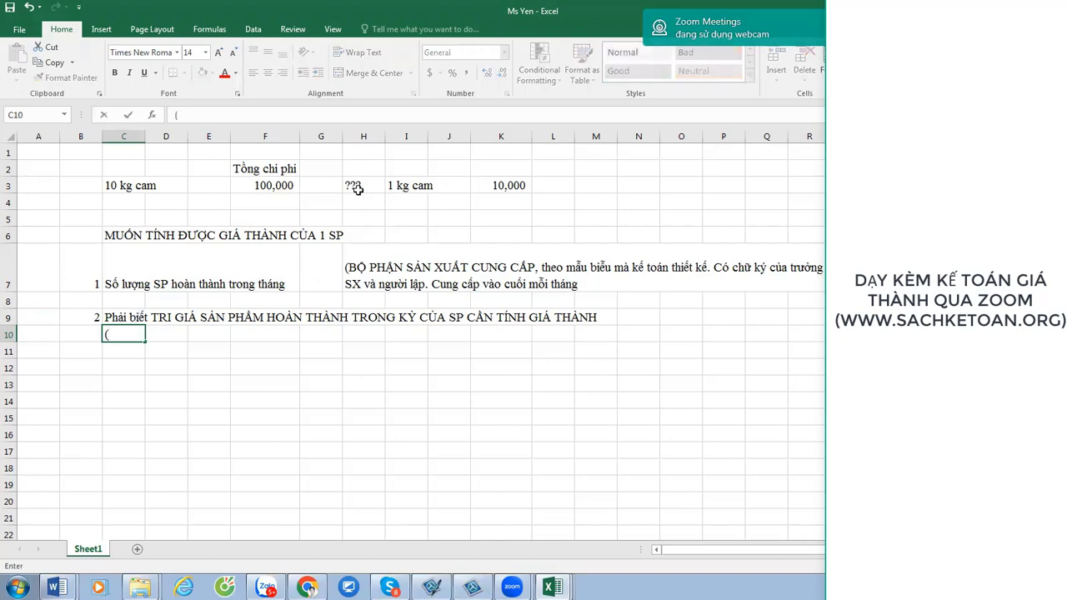
key("Escape")
Make only the words "1 SP" bold in the heading in C6.
left_click(117, 236)
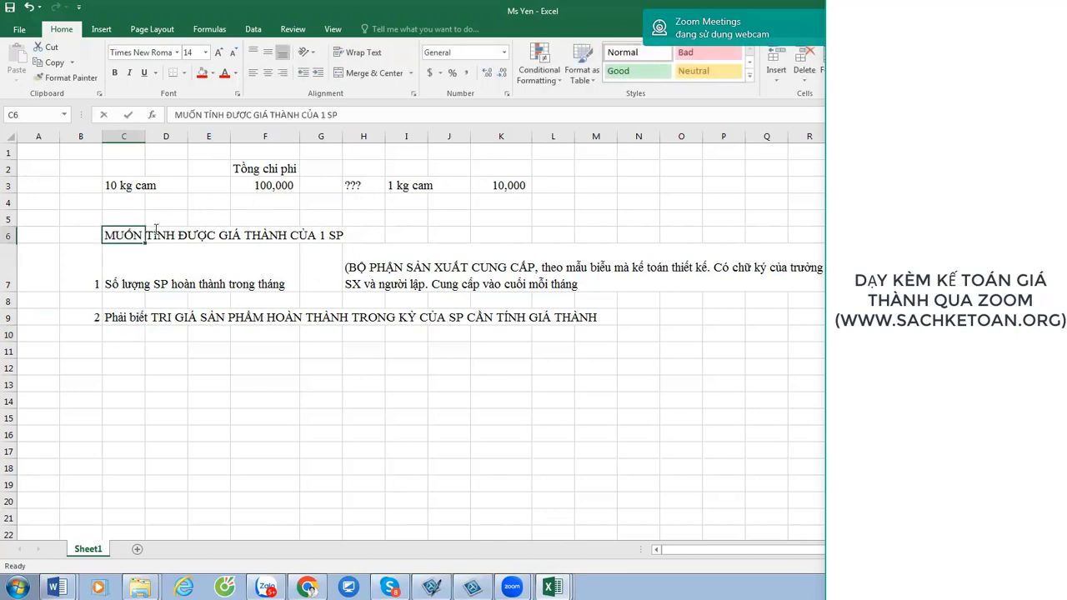
key("F2")
left_click_drag(319, 236, 384, 248)
key("ctrl+b")
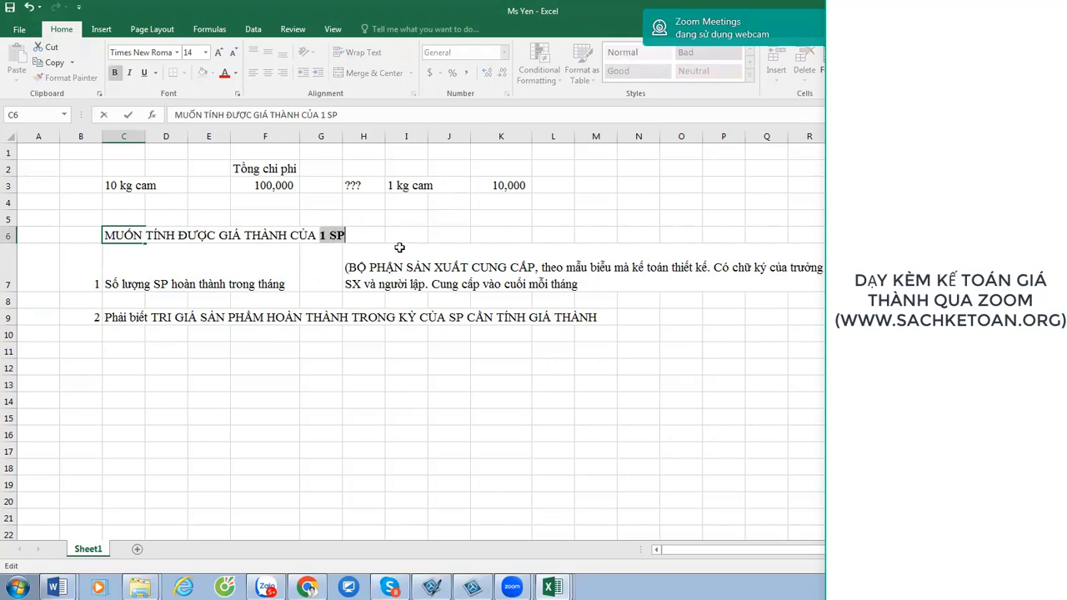
Enter the cost formula text in C10: "154 ĐẦU KỲ+154 PHÁT SINH TRONG KỲ (6221;622;627 PHÁT SINH TRONG KỲ)".
left_click(273, 257)
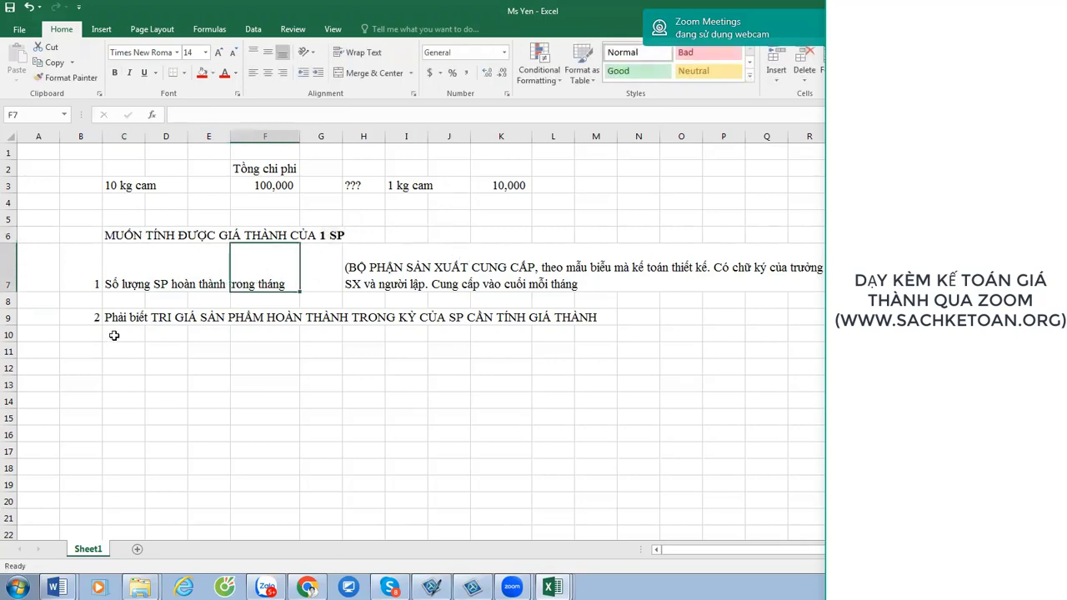
left_click(114, 335)
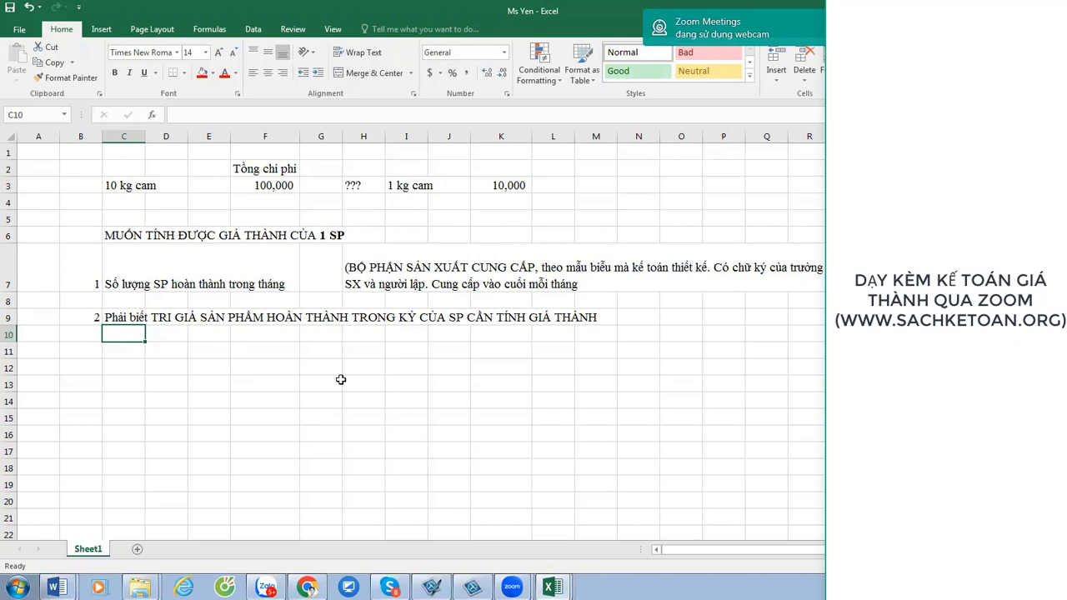
type("2154")
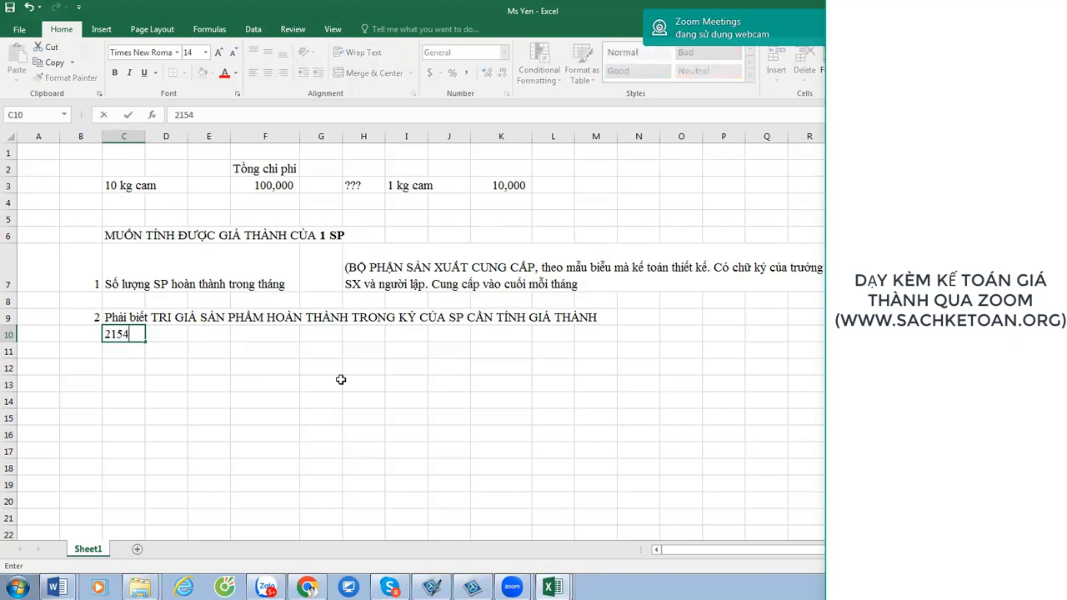
type(" ĐẦU KY")
type("f")
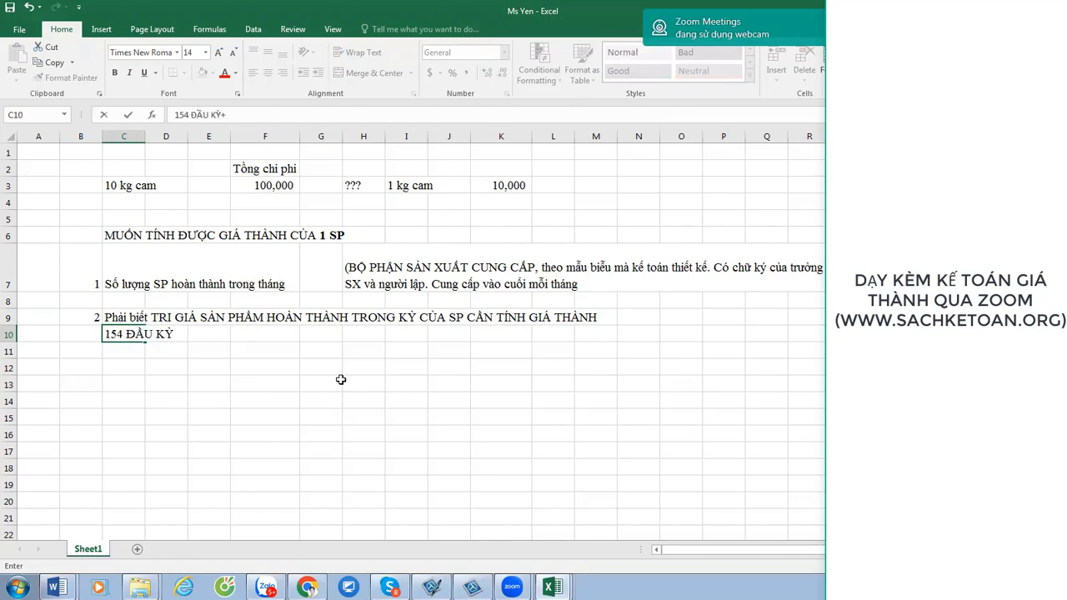
type("+")
type("154 PHÁT S")
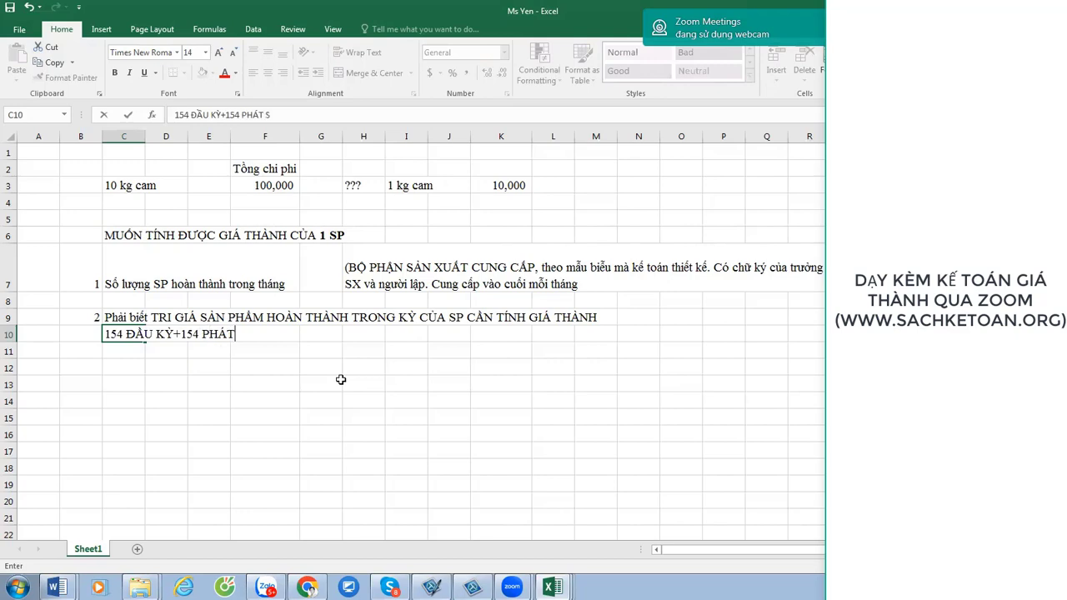
type("INH TRONG KỲ")
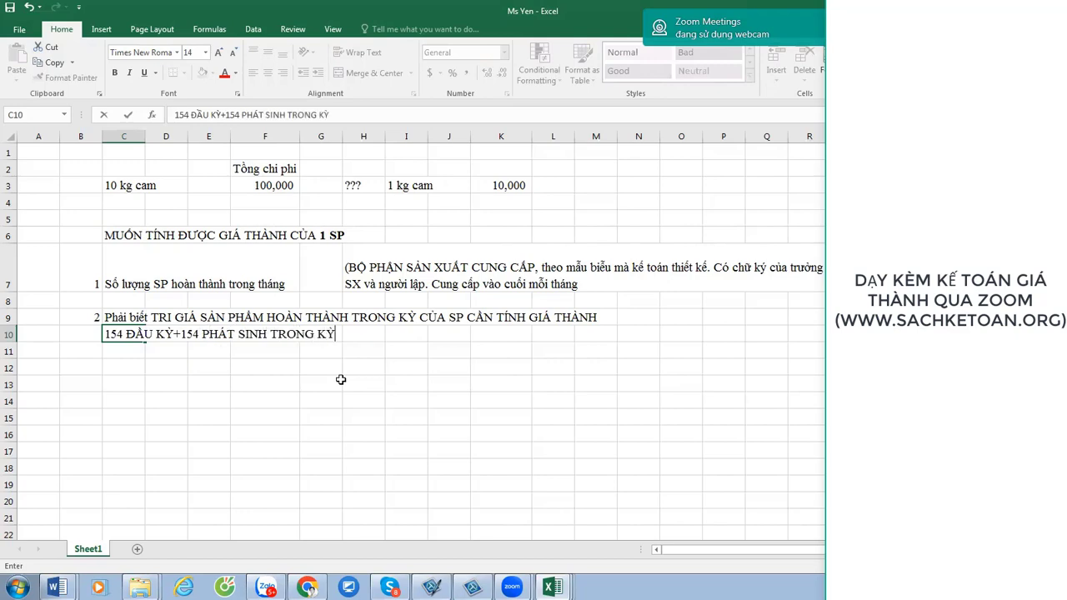
type(" (6221;622;627")
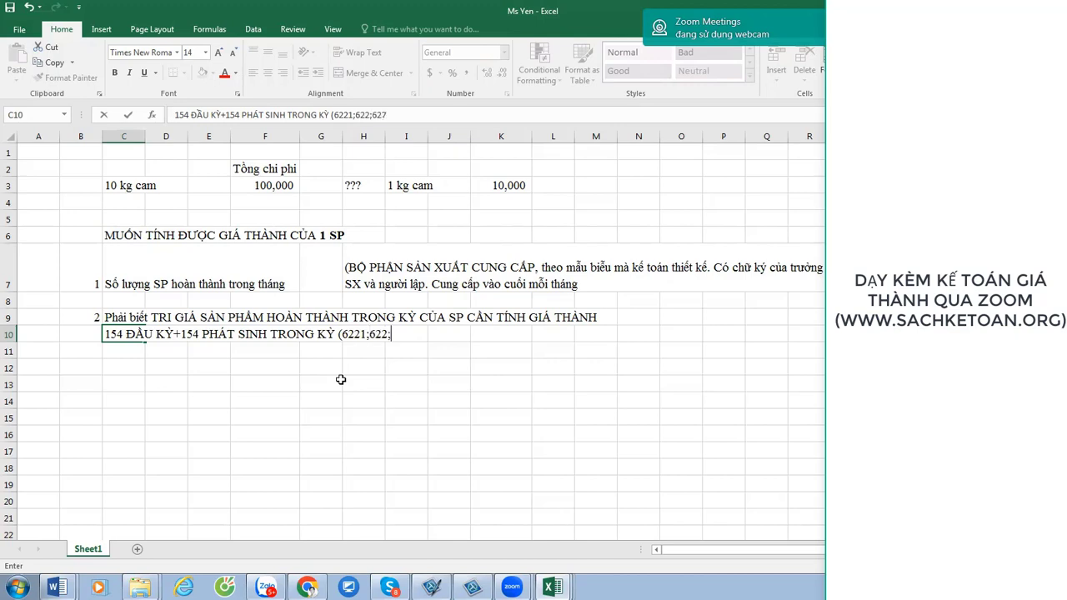
type(" PHÁT SINH T")
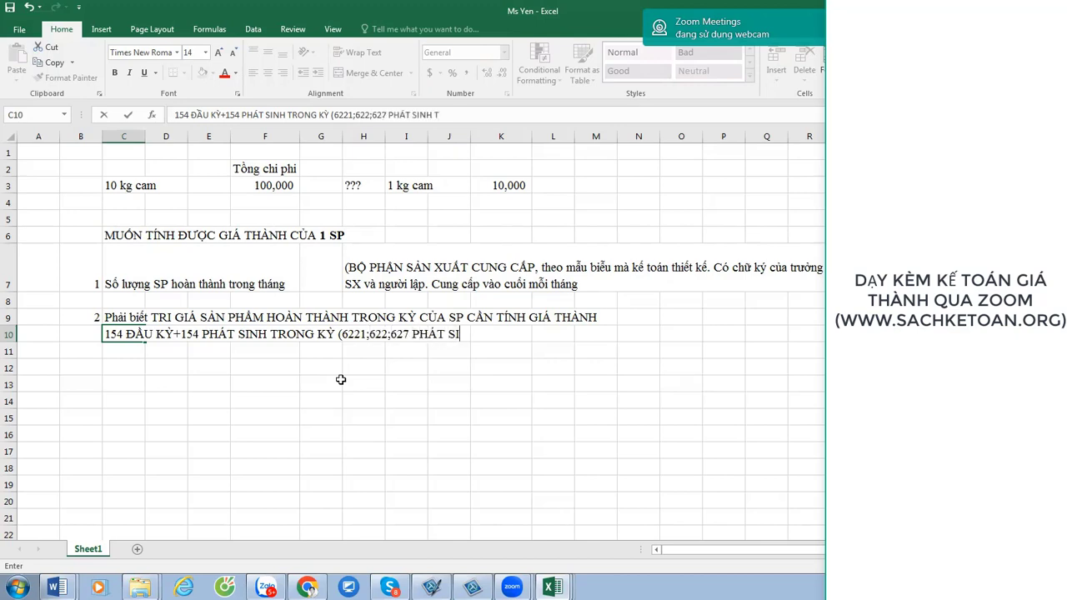
type("RONG KY")
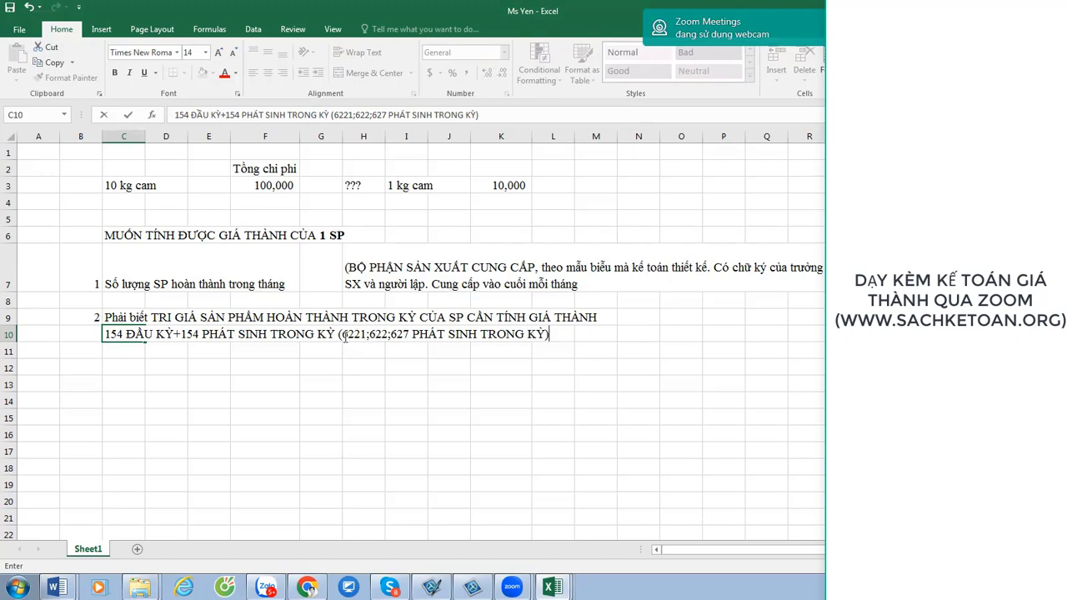
left_click_drag(343, 334, 548, 338)
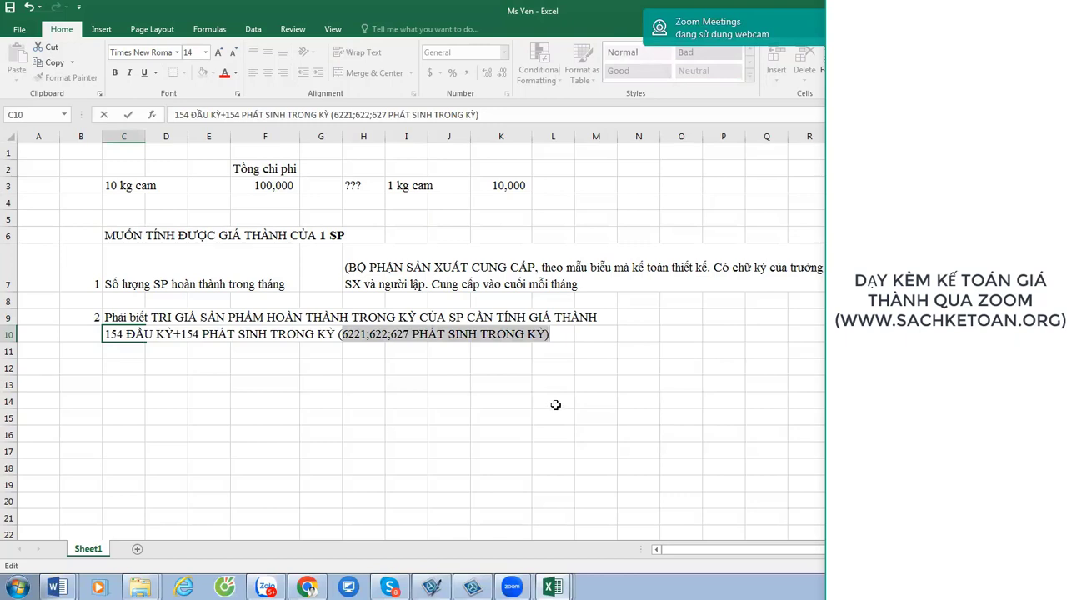
left_click(373, 377)
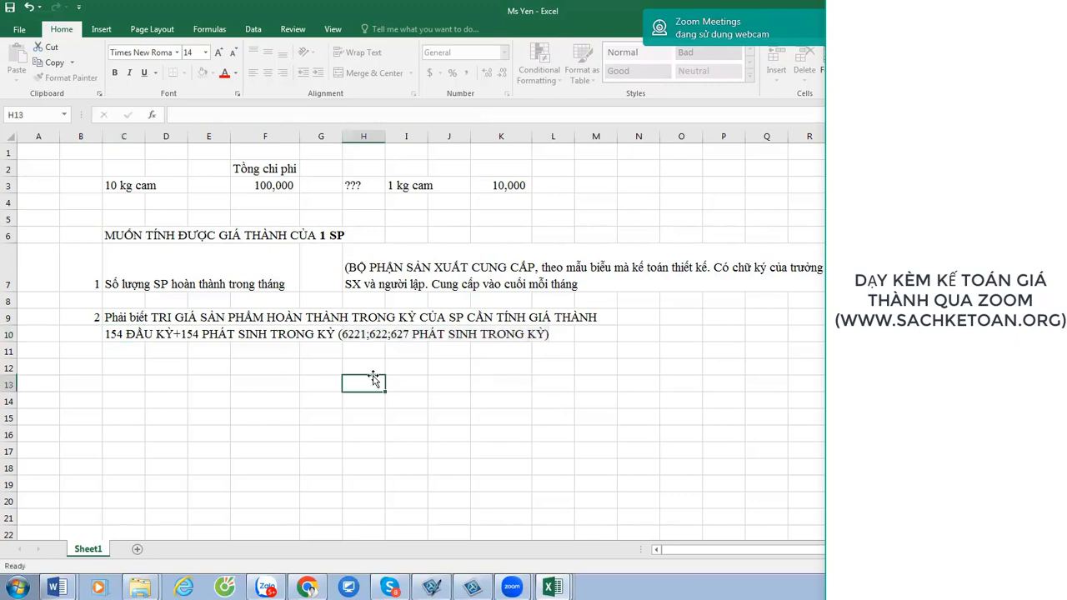
Start a bottle example in row 12 with "3 CHAI DAU KY" in C12 and "10 CHAI PHÁT SINH" in F12.
left_click(123, 368)
type("3")
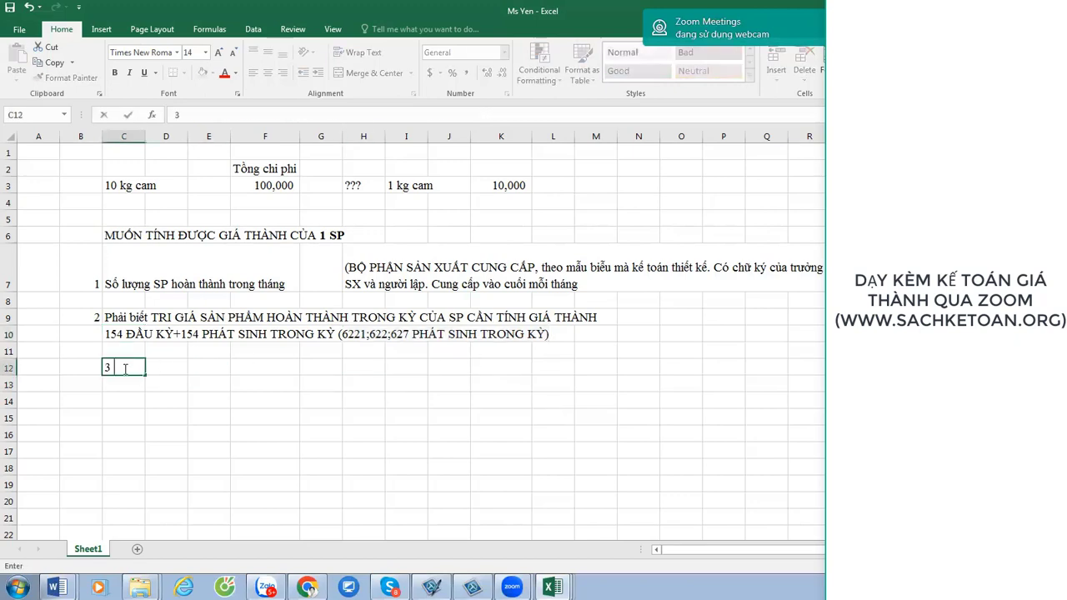
type(" CHAI DAU KY")
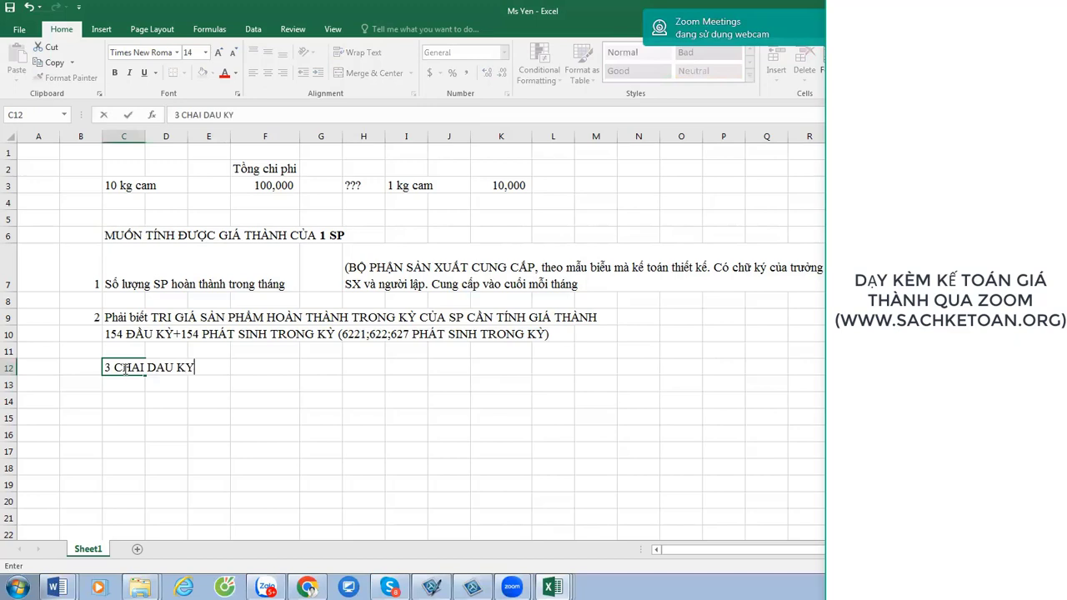
key("Tab")
key("Tab")
key("Tab")
type("10")
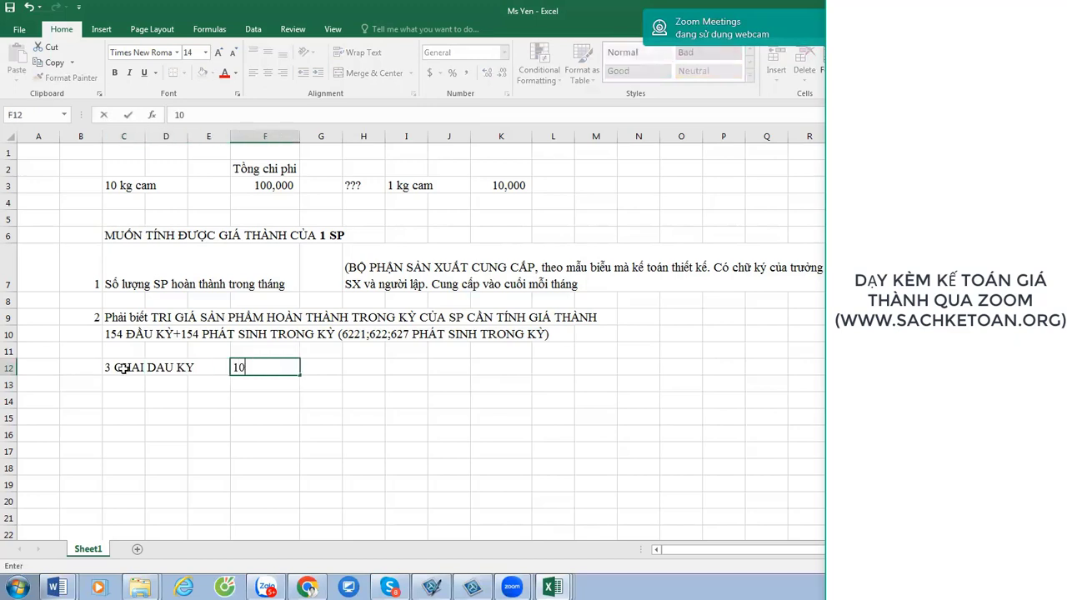
type(" CHAI PHÁT SINH")
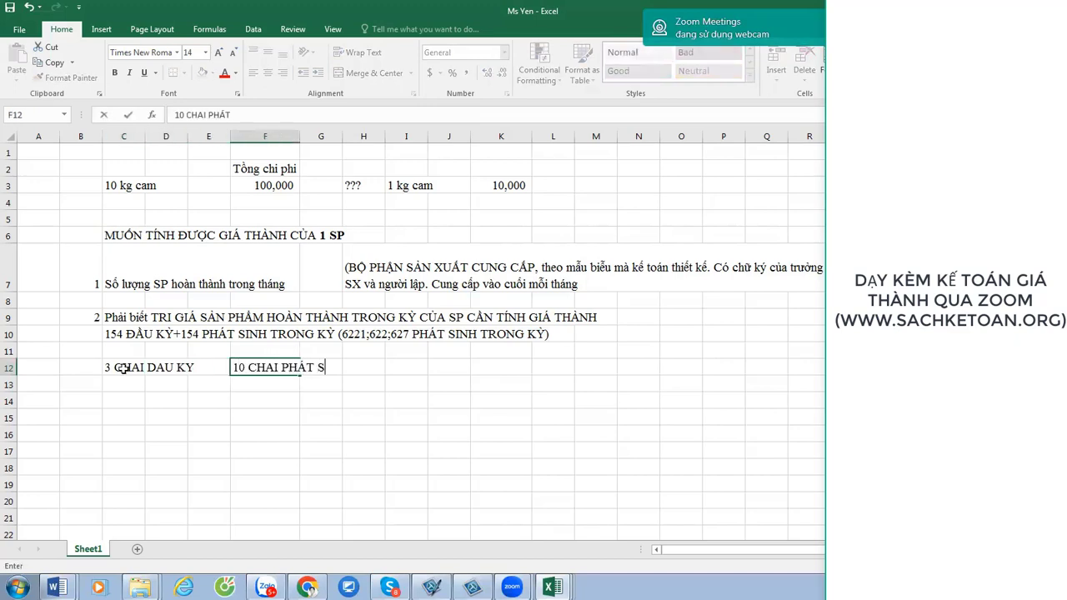
Add the ending quantity "4 CHAI" to the bottle example in J12.
key("Tab")
key("Tab")
key("Tab")
key("Tab")
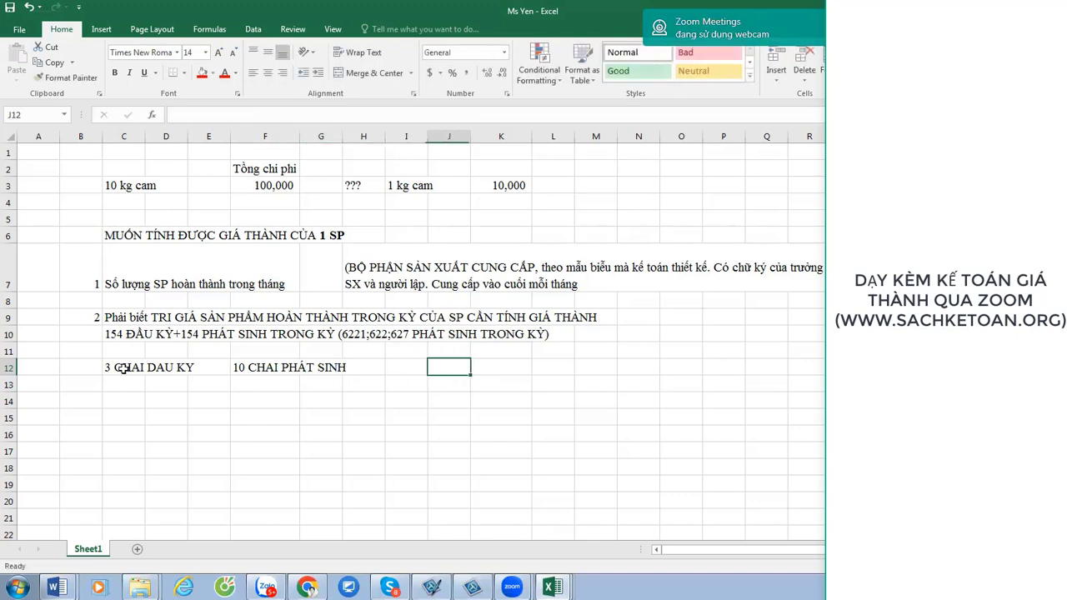
type("4")
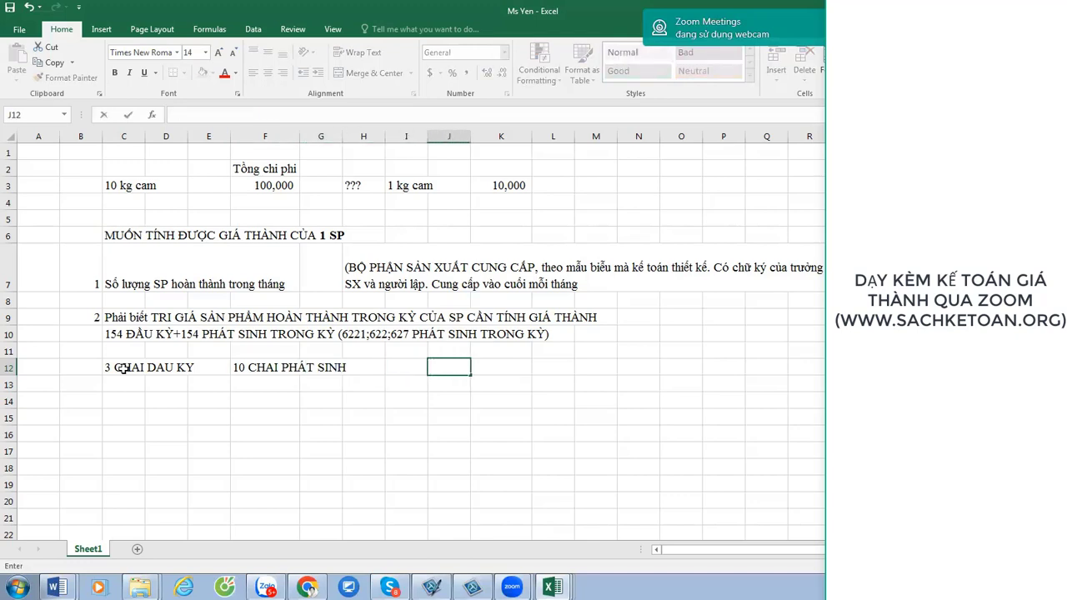
type(" CHAI")
key("Return")
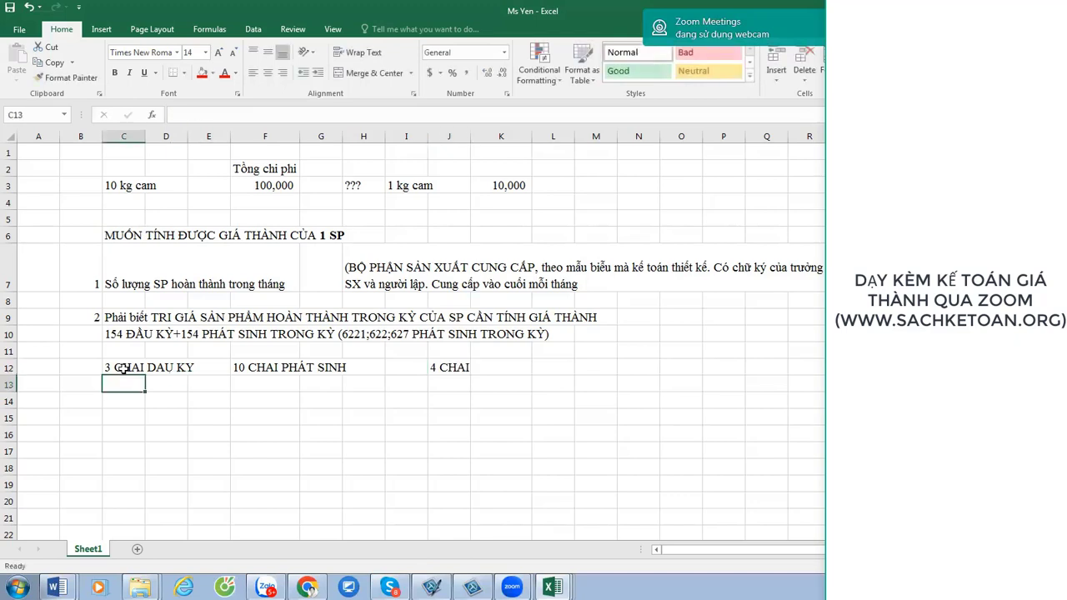
Enter the completed quantity "HOAN THÀNH 9 CHAI" in F13, below the bottles produced in the period.
key("Right")
key("Right")
key("Right")
key("Right")
key("Right")
key("Right")
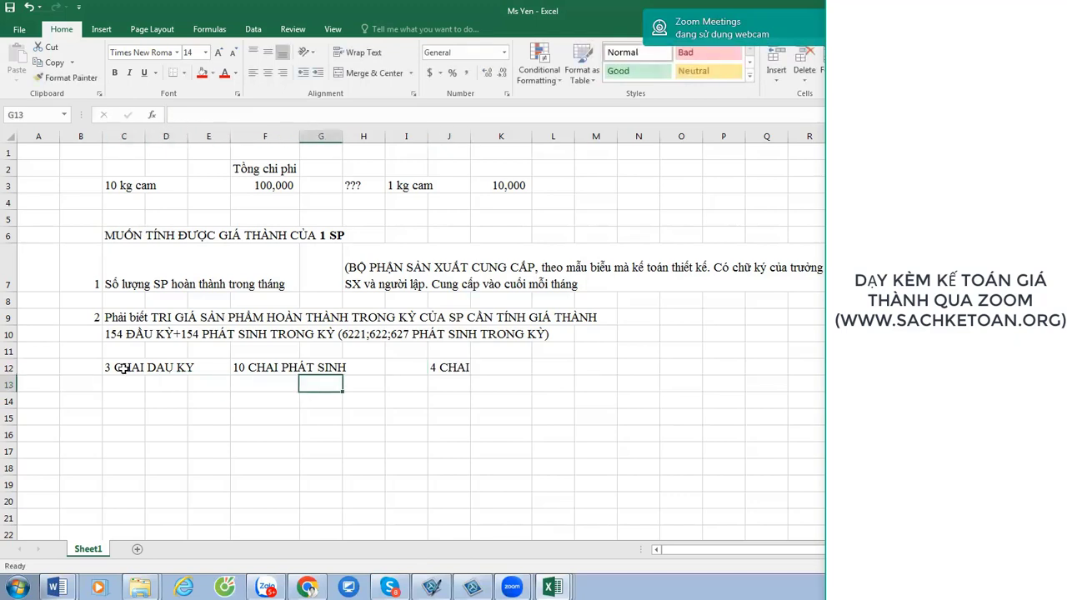
key("Left")
key("Left")
key("Left")
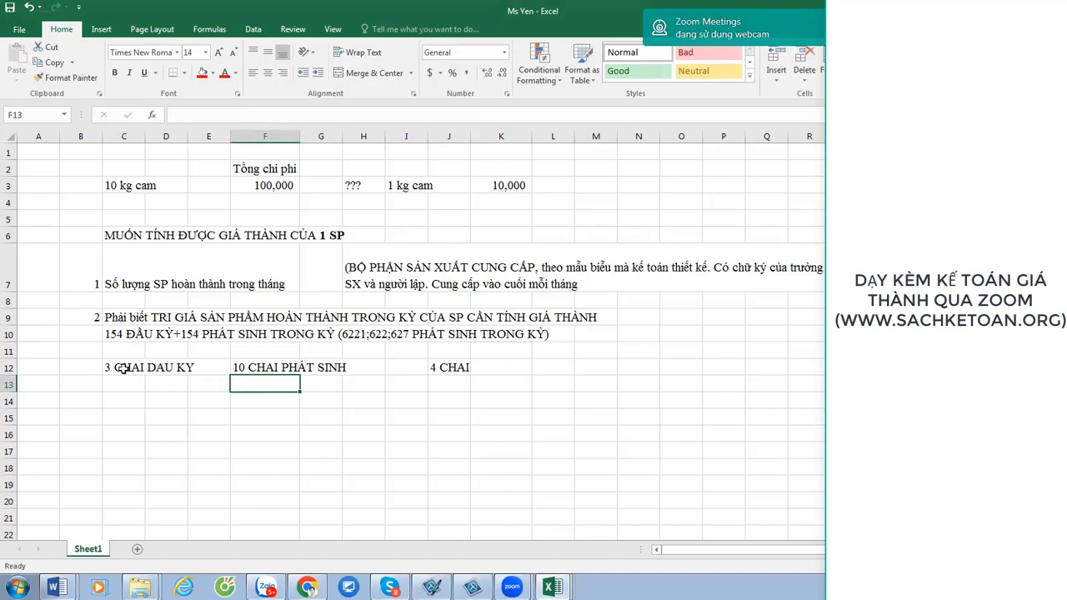
type("HOAN THA")
type("NHF")
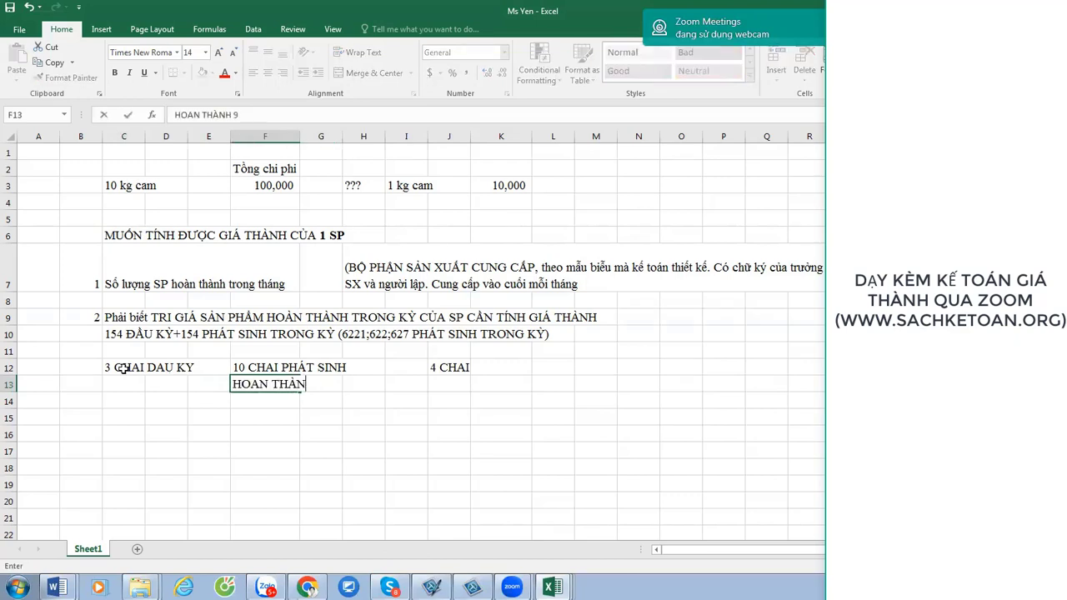
type(" 9 CHAI")
key("Return")
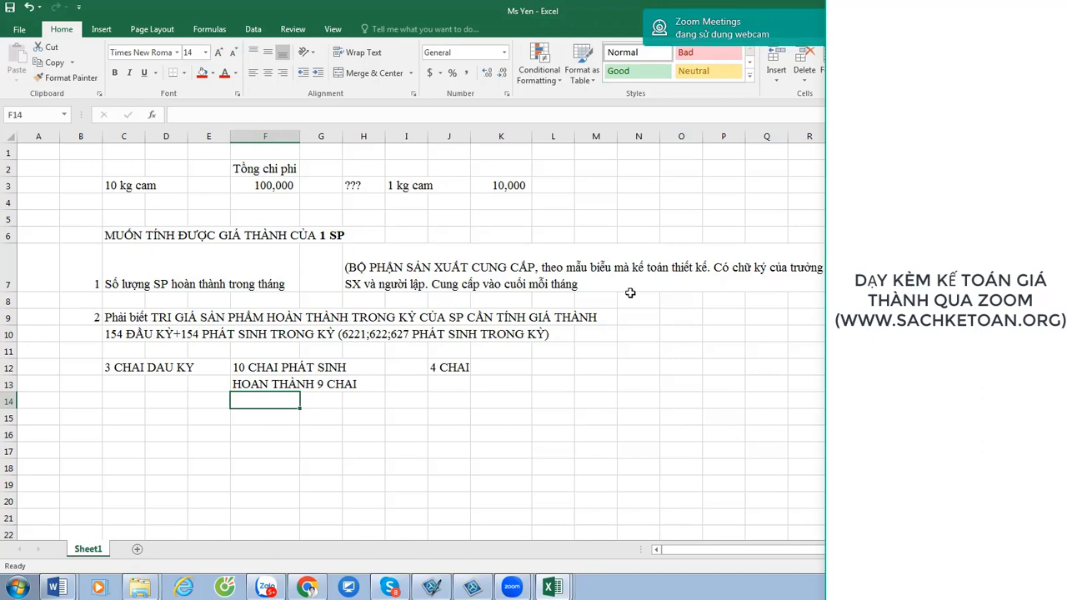
Append a minus sign to the end of the formula text in C10 and make the completed quantity in F13 bold.
left_click(442, 372)
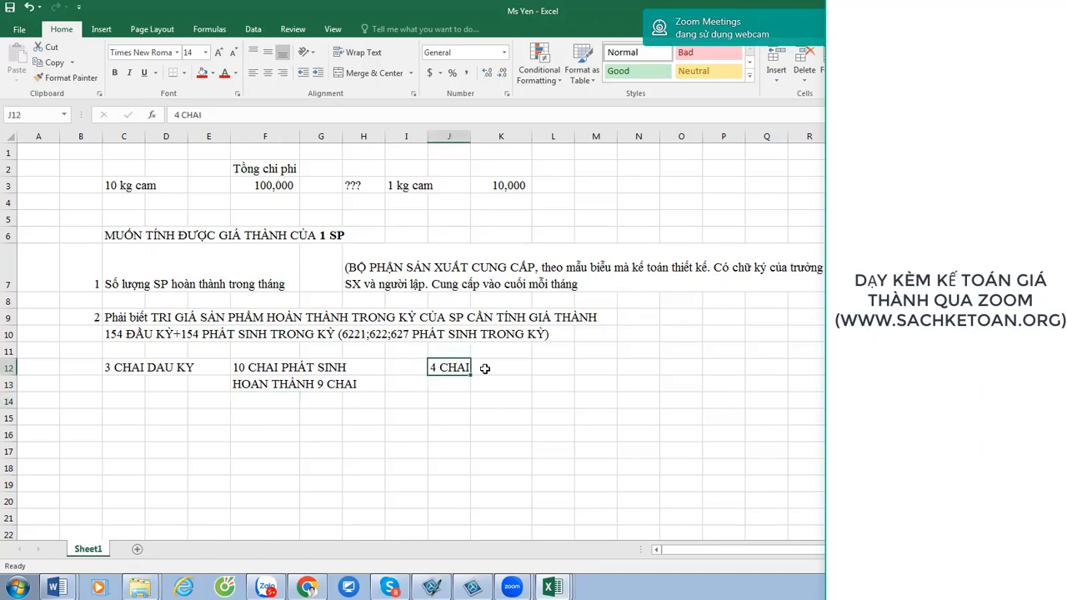
left_click(123, 337)
double_click(123, 337)
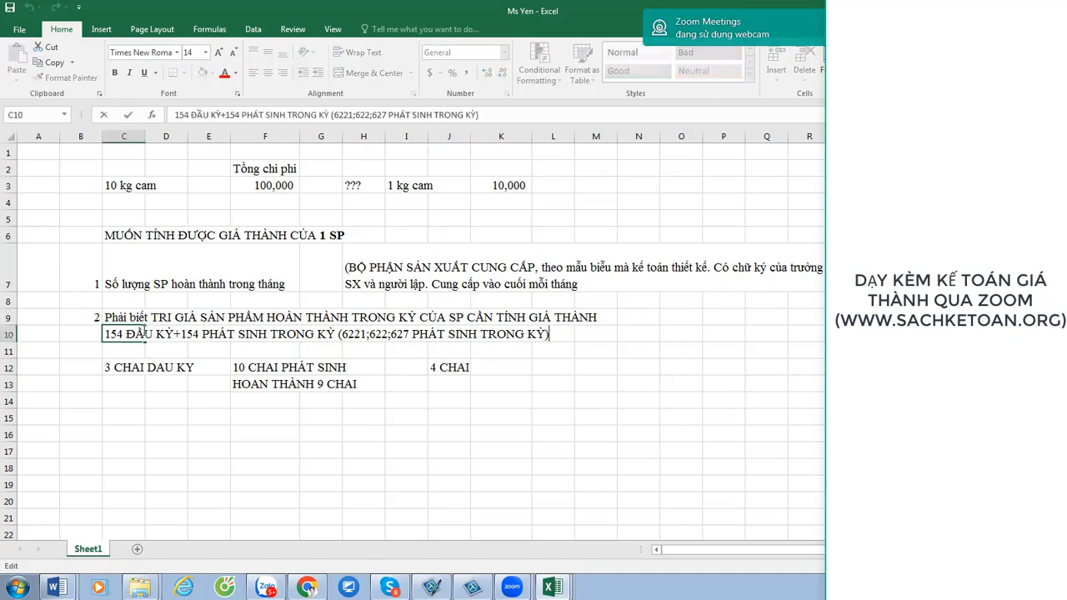
key("End")
type("-")
left_click(296, 386)
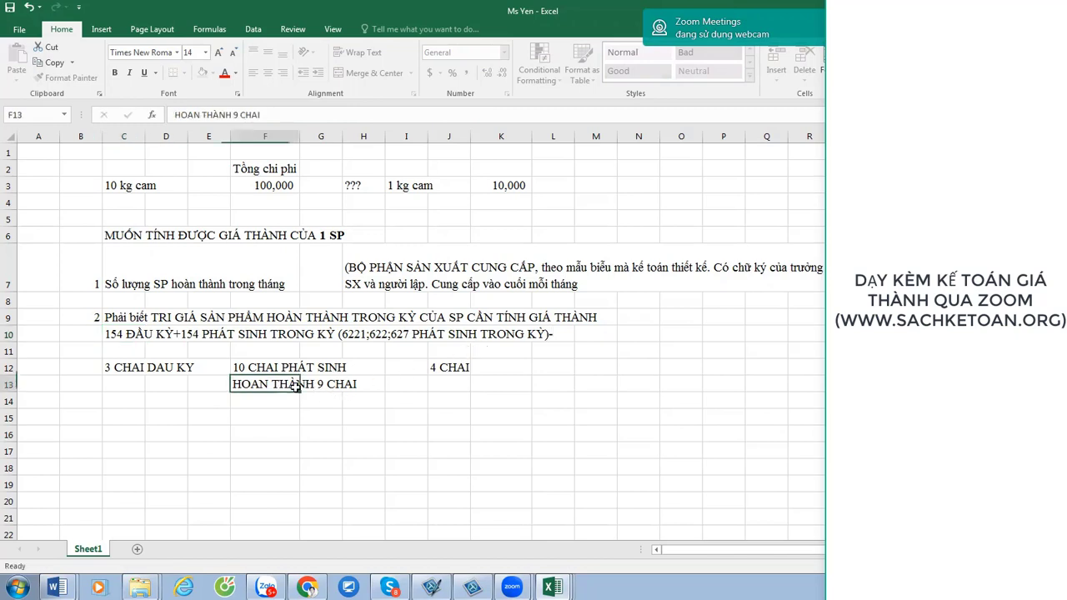
key("ctrl+b")
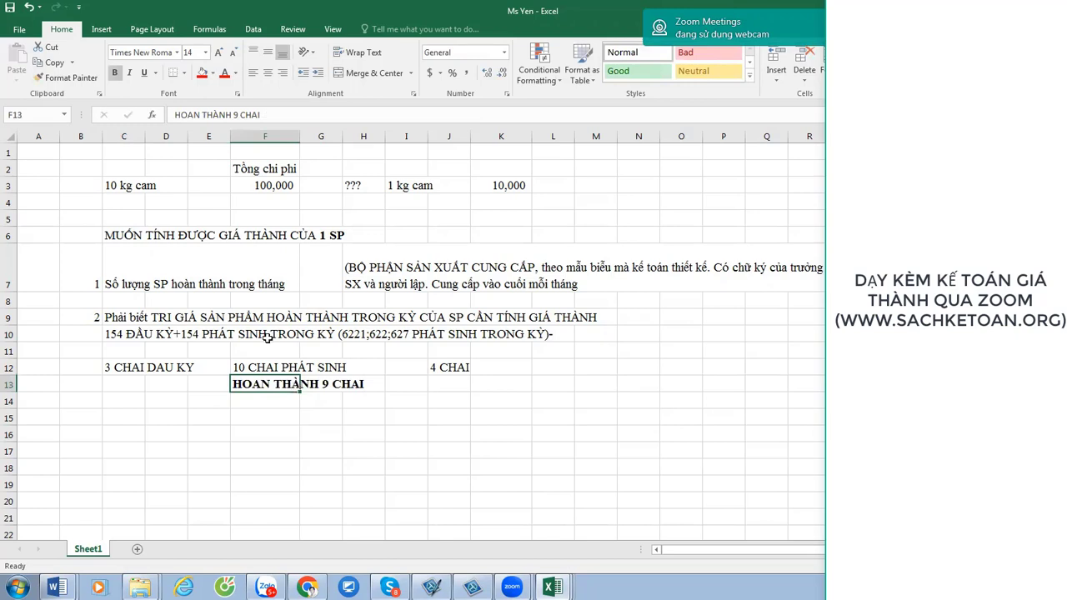
Extend the formula text in C10 after the minus sign with "154 CUỐI KỲ ( 4 CHAI)".
left_click(132, 331)
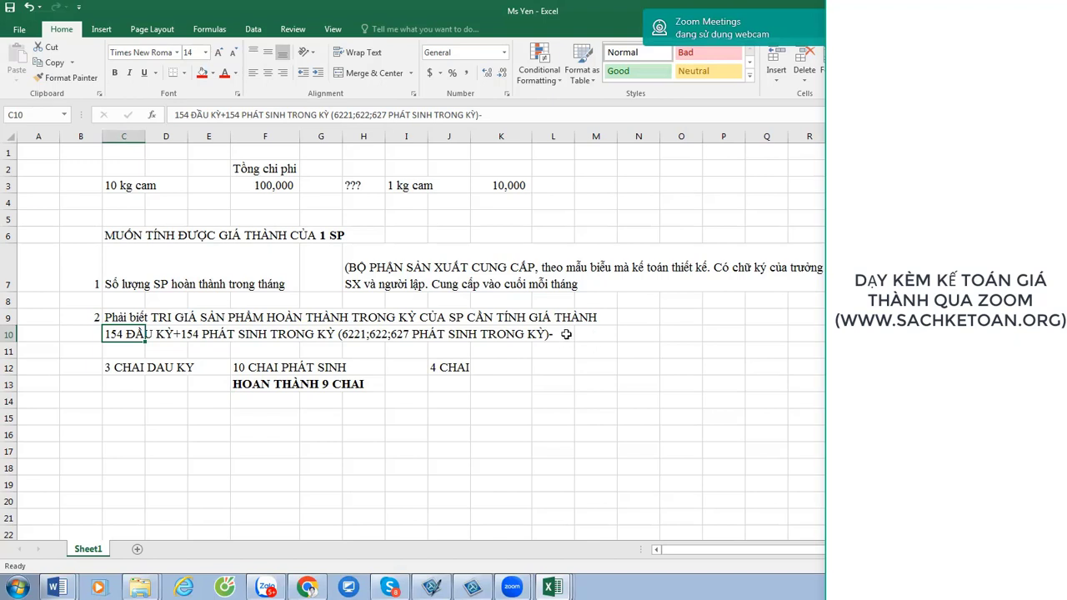
key("F2")
type("15")
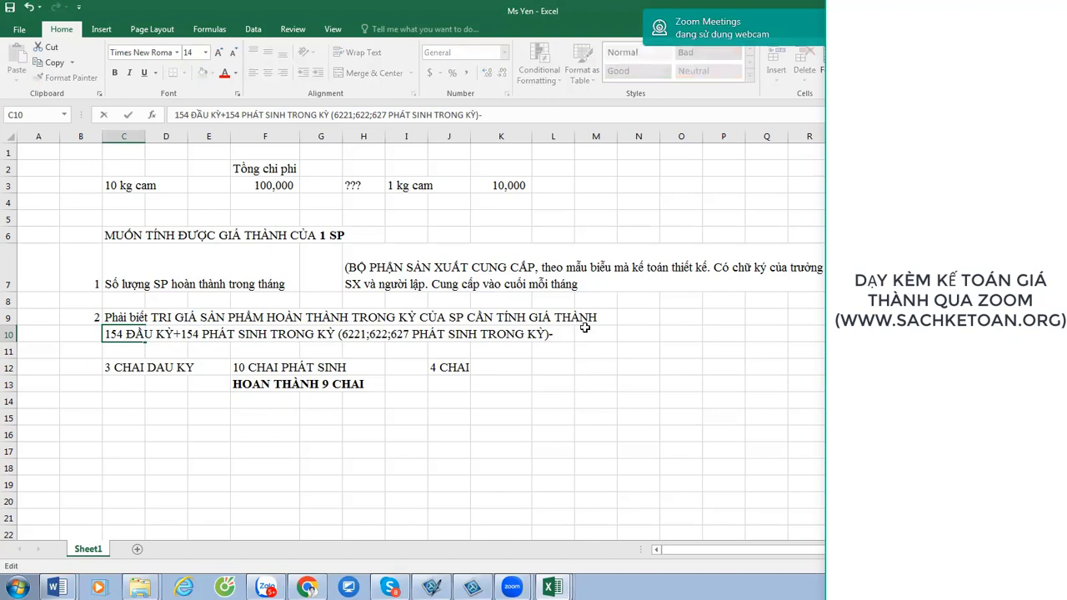
type("4 CUỐI KTY2")
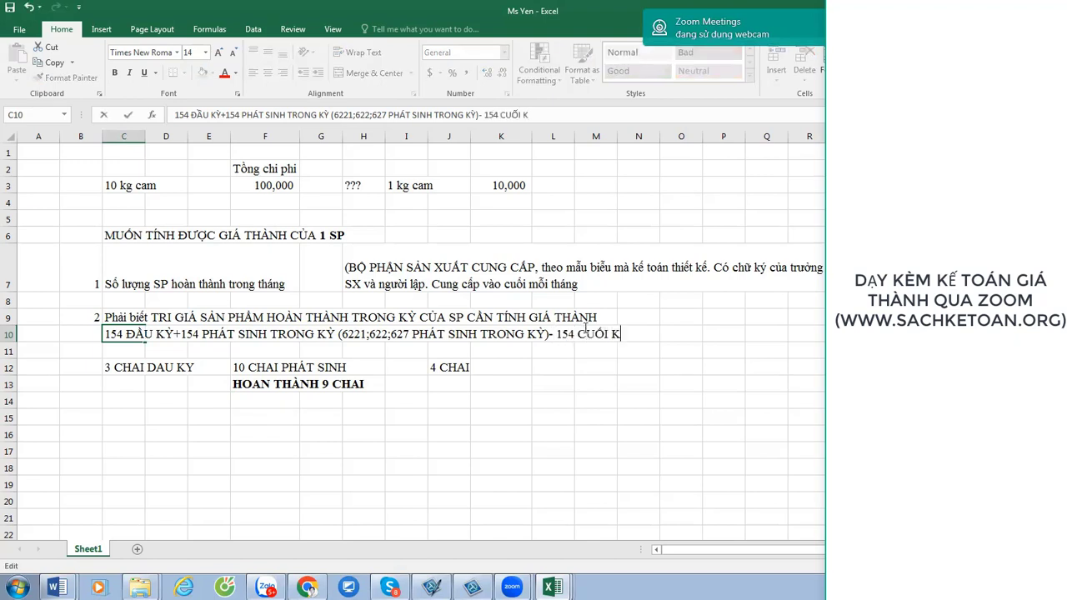
key("BackSpace")
key("BackSpace")
key("BackSpace")
type("Ỳ ( 4 CHAI)")
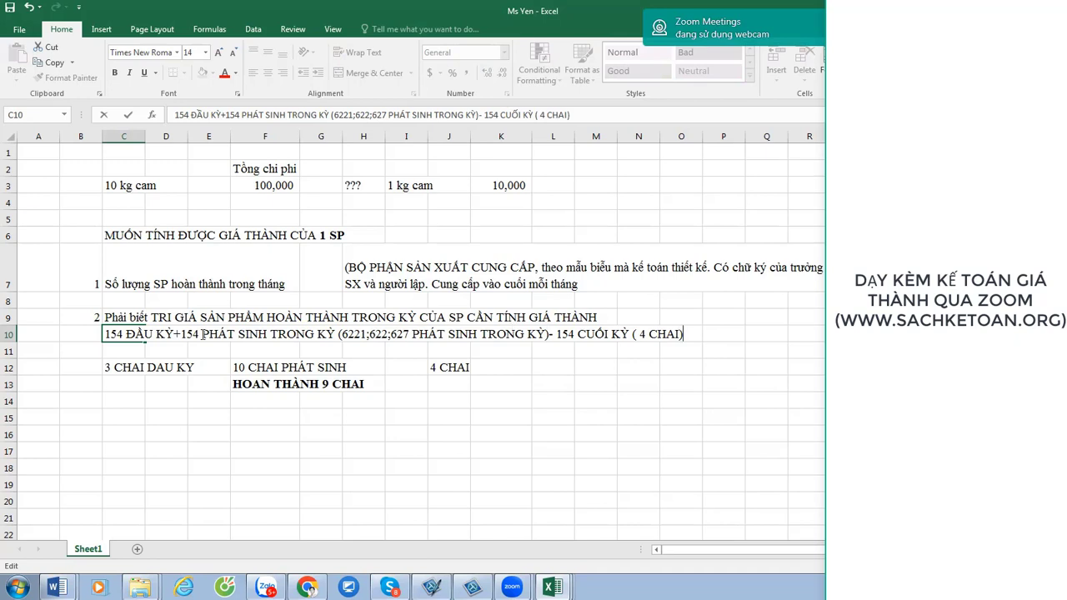
Insert "(3 CHAI)" after "154 ĐẦU KỲ" in C10 and "CỦA 10 CHAI" before the closing parenthesis of the 6221;622;627 note.
left_click(171, 333)
type("(3 CA")
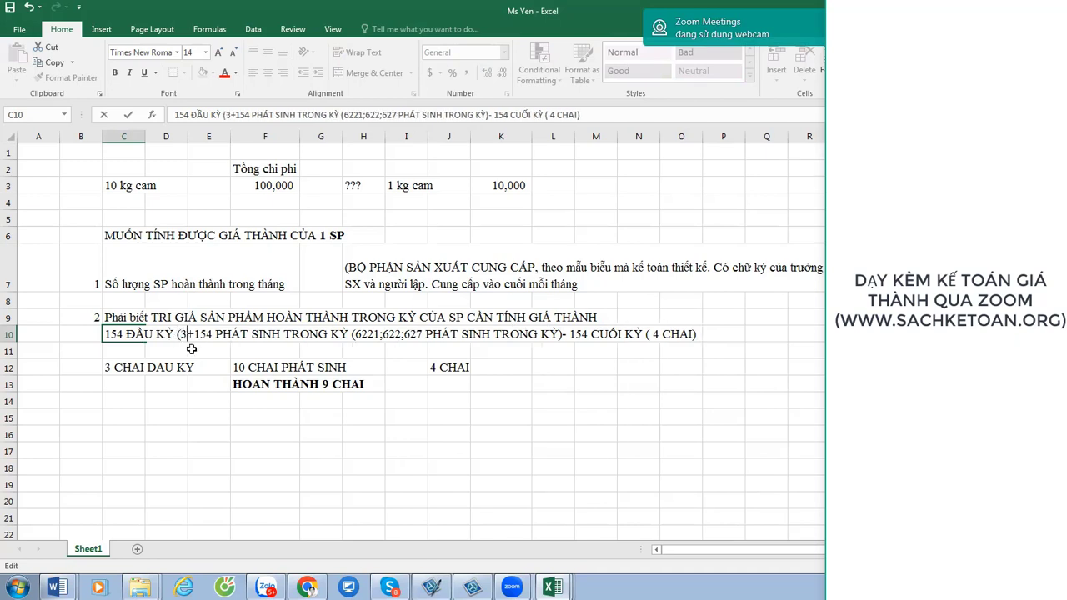
type("HI")
key("BackSpace")
key("BackSpace")
key("BackSpace")
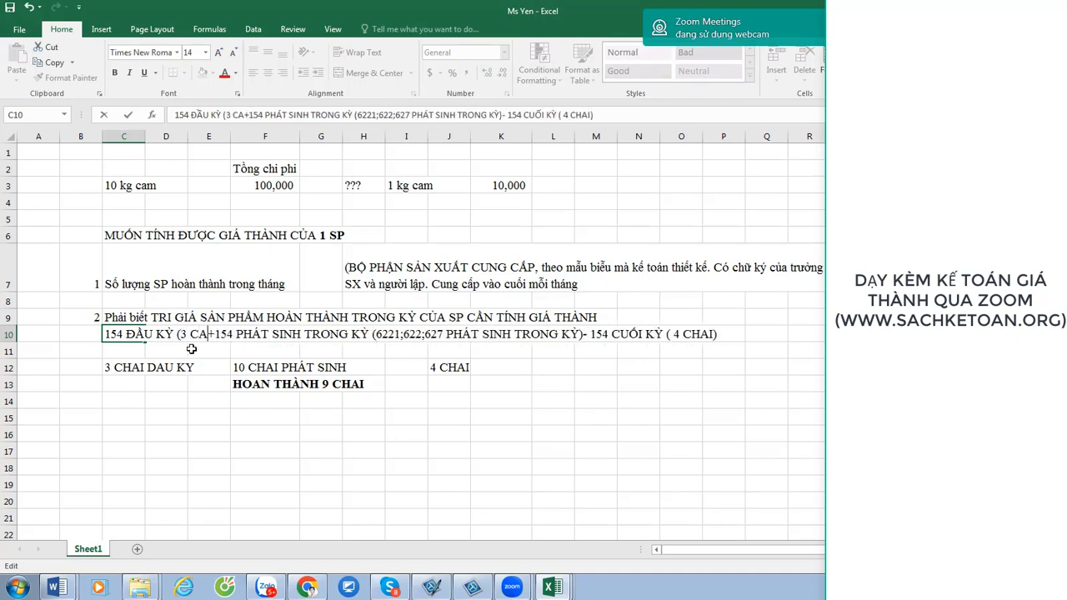
type("HAI)")
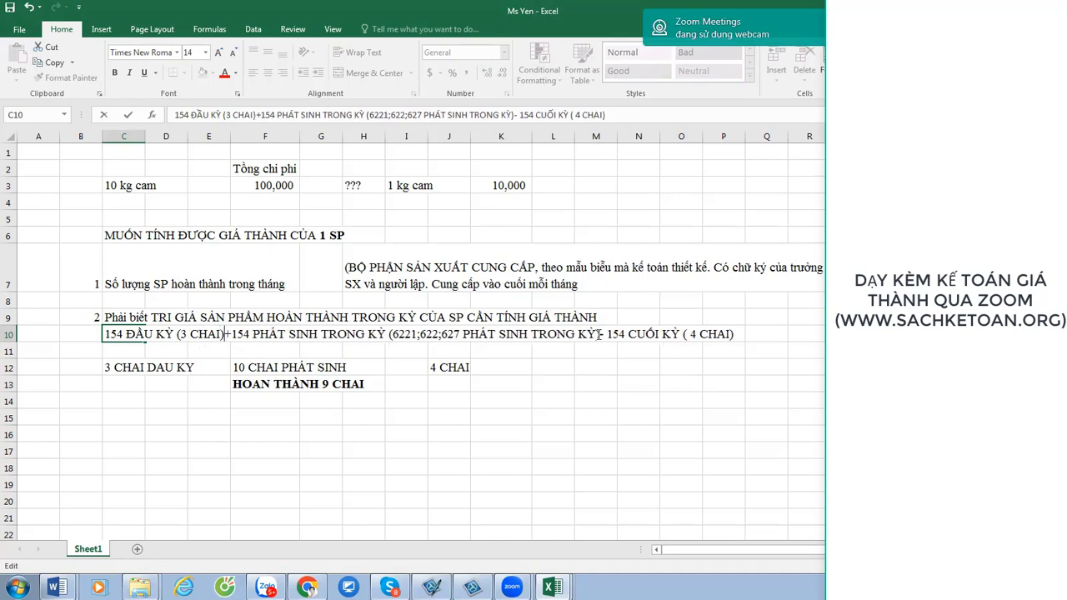
left_click(599, 334)
type("CỦA 10 CHAI")
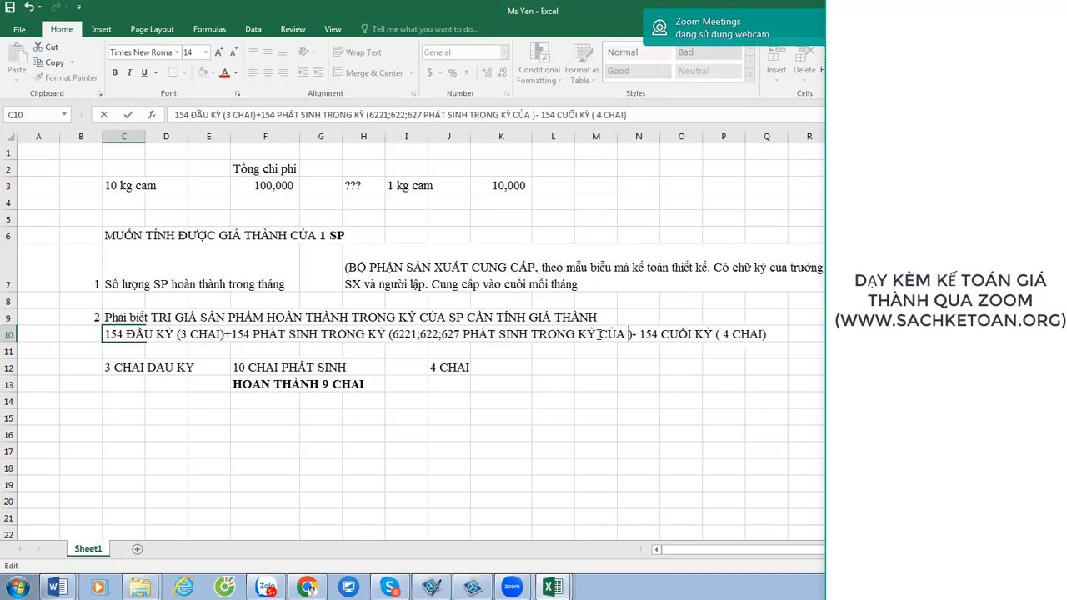
key("Return")
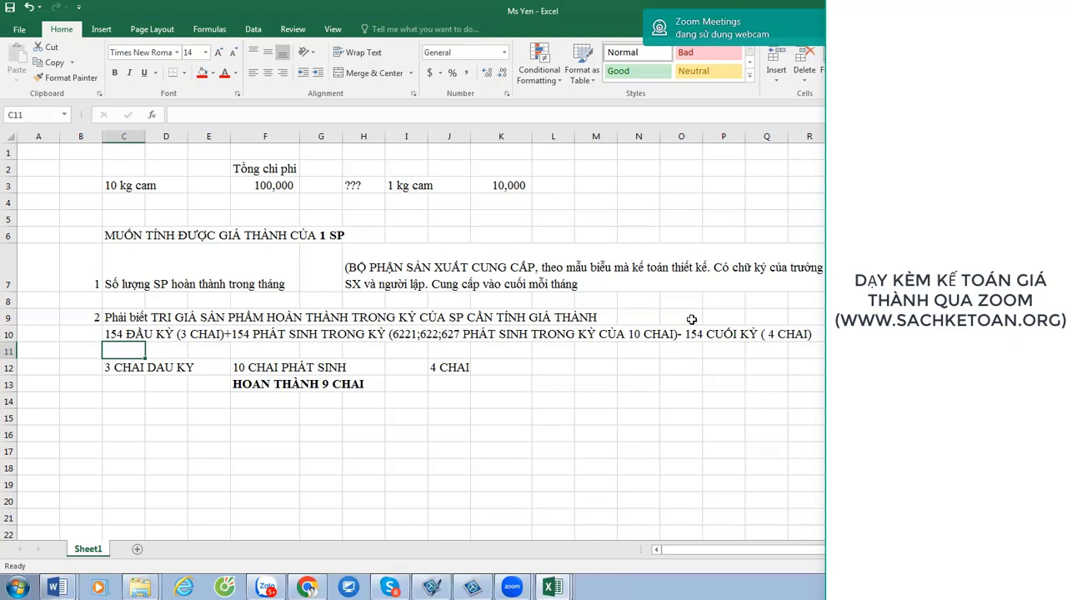
Append "-SP PHỤ, PHẾ LIỆU THU HỒI-SP HỎNG" to the end of the formula text in C10.
key("Up")
key("F2")
type("-")
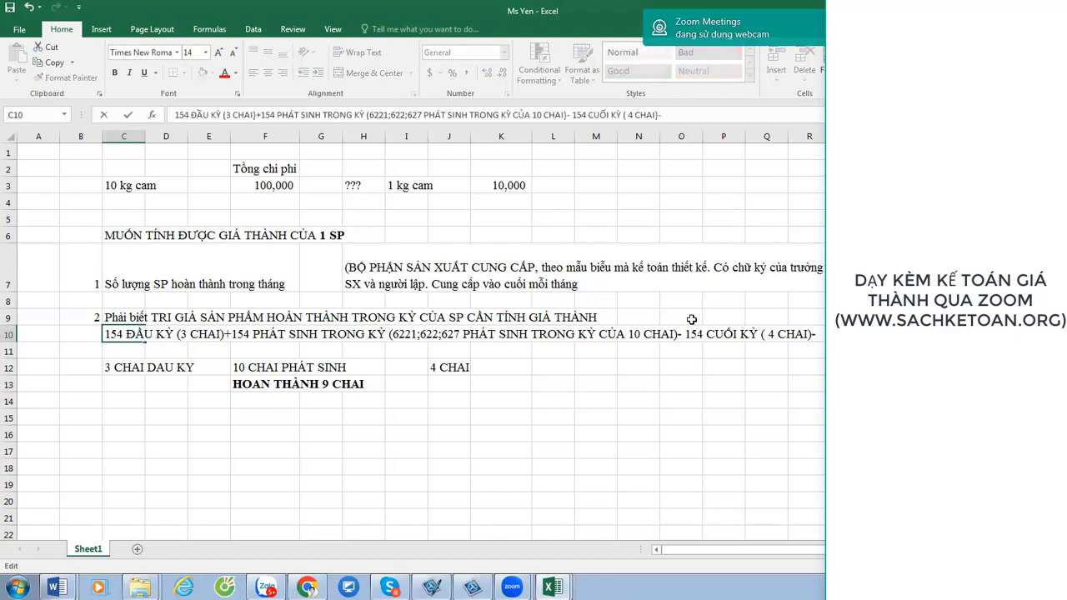
type("SP PHU")
type(",")
type(" PHẾ LIỆU THU")
type(" HỒI-SP HỎNG")
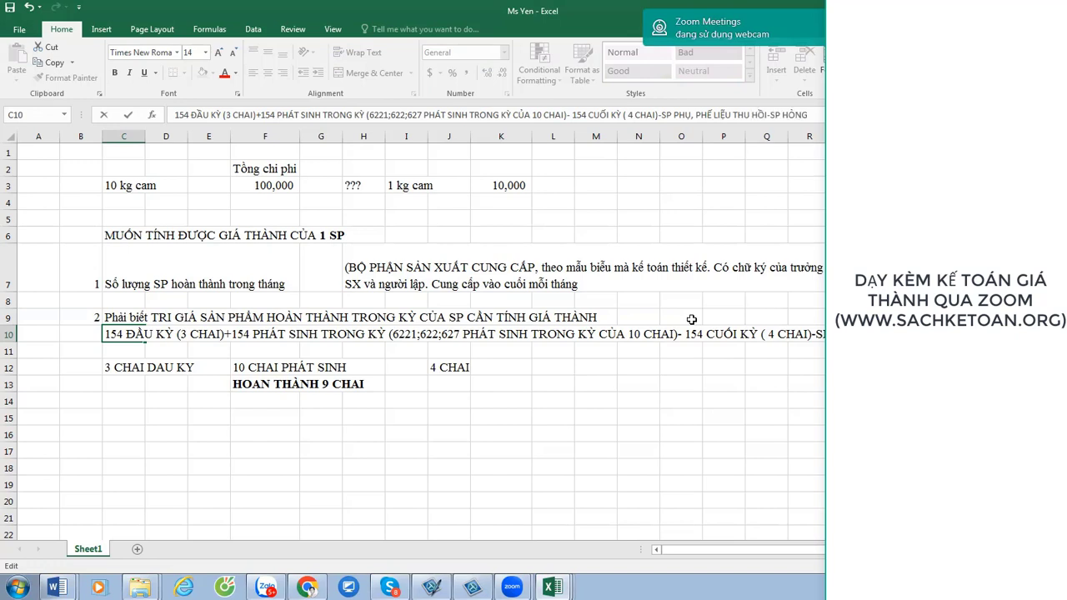
key("Return")
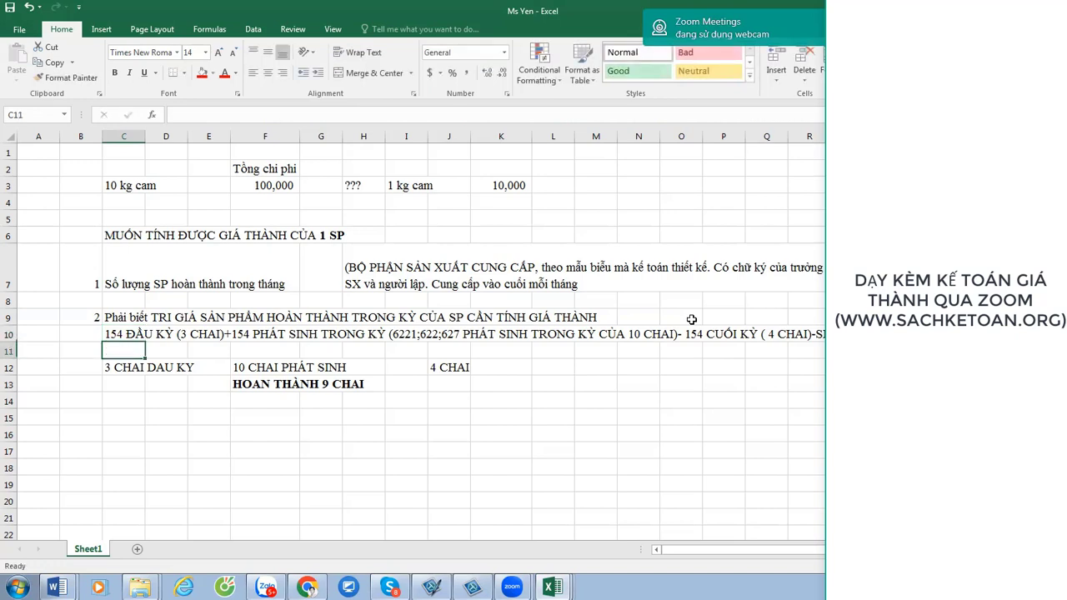
key("Up")
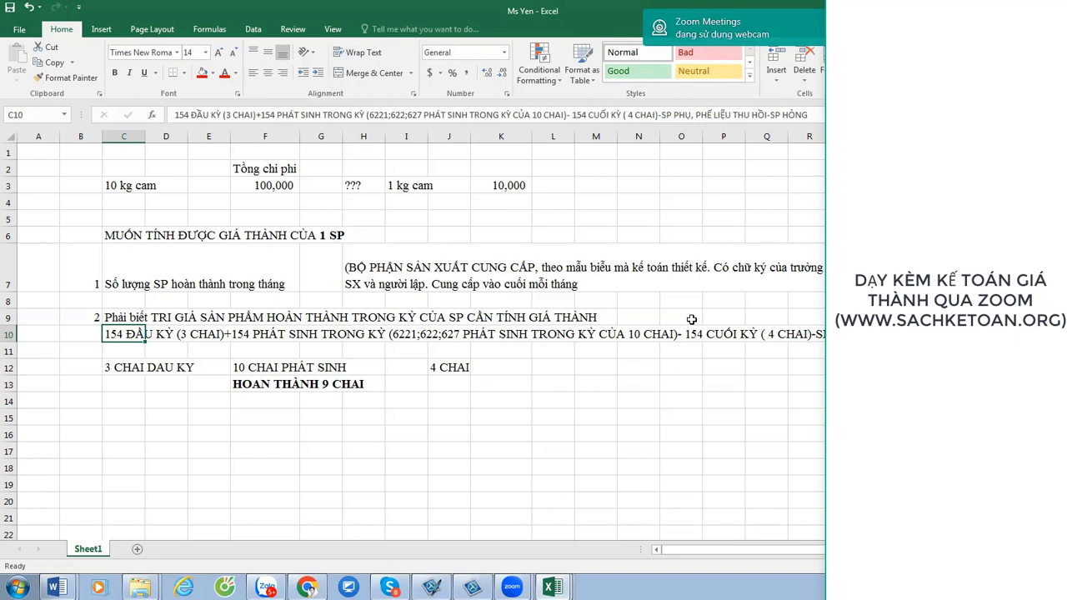
Make the item numbers 1 and 2 in B7 and B9 bold.
left_click(273, 389)
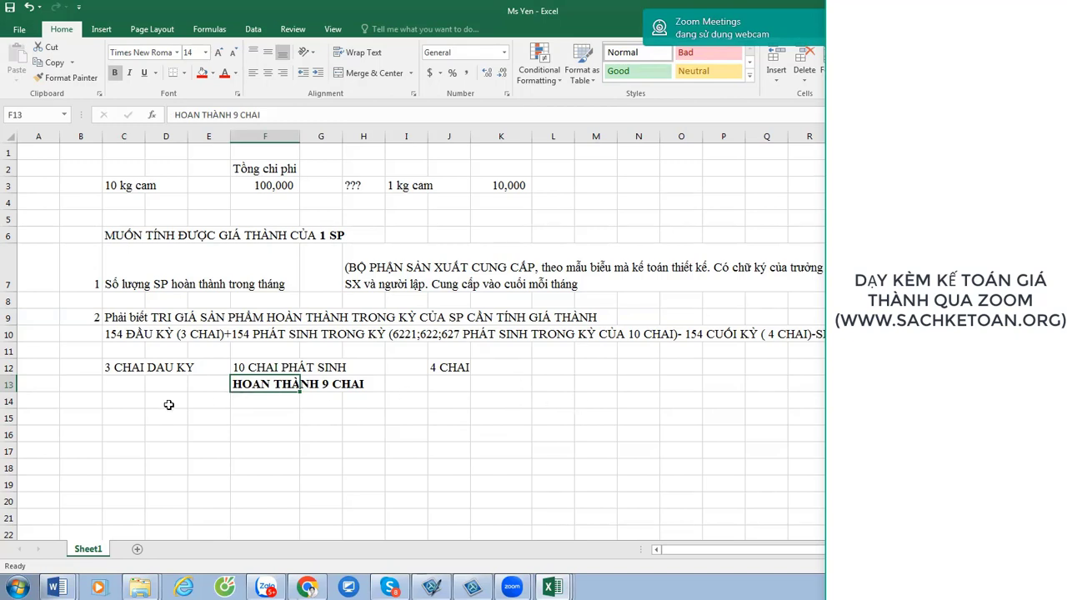
left_click(88, 287)
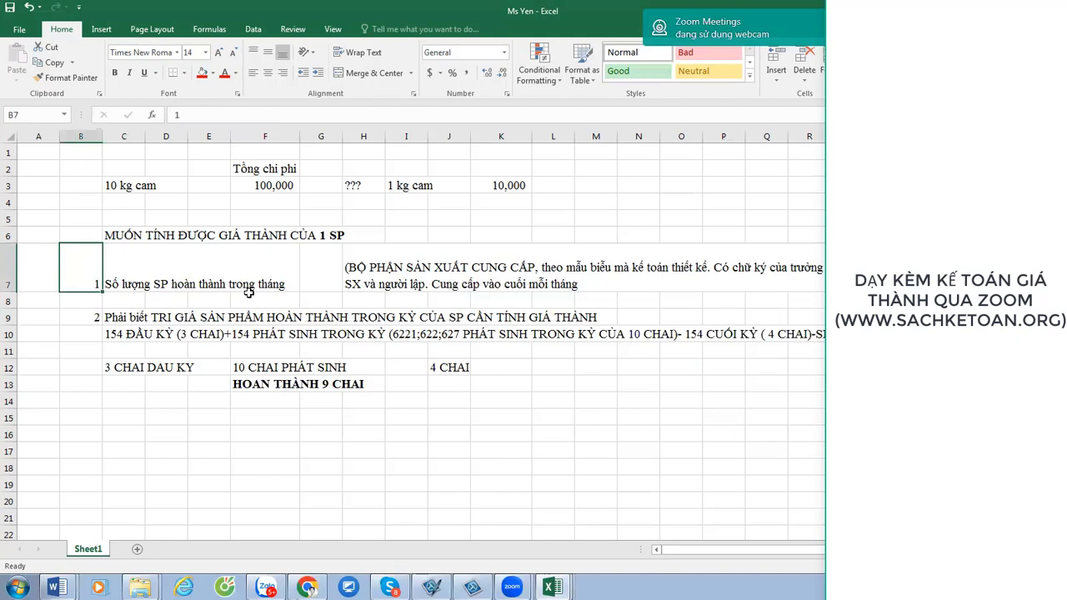
key("ctrl+b")
left_click(85, 320)
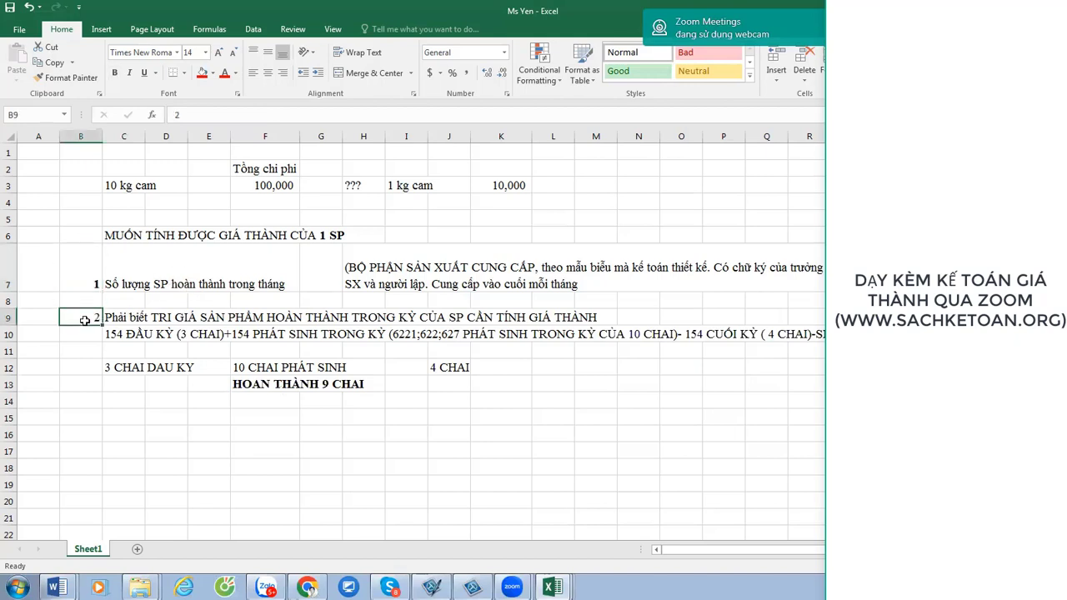
key("ctrl+b")
Number a third item as 3 in B15 and start its text in C15 with "Tính được giá thành 1 sp".
left_click(85, 418)
type("3")
left_click(148, 418)
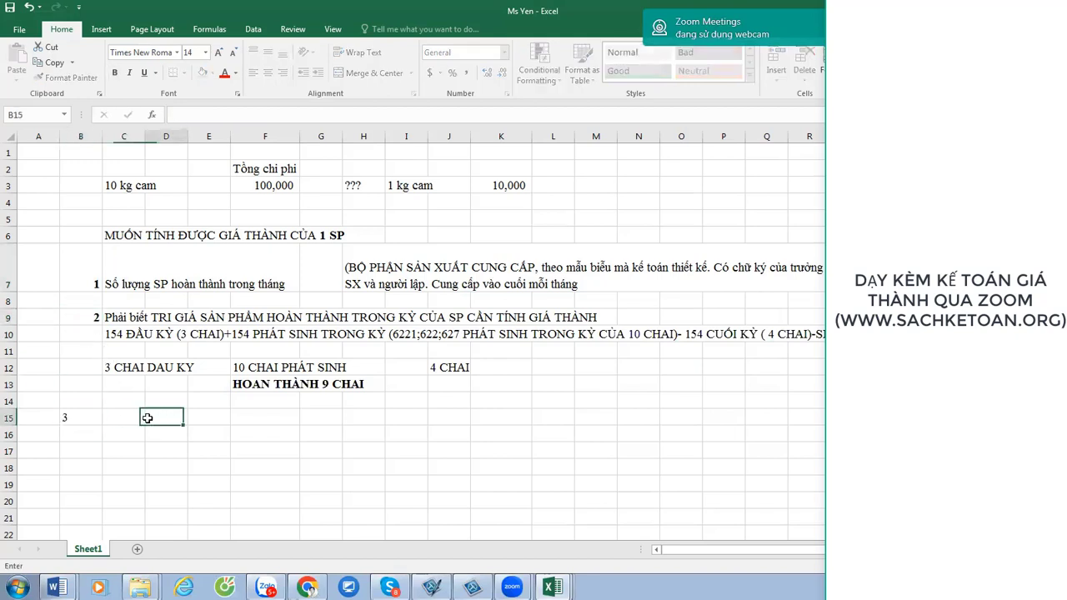
left_click(126, 418)
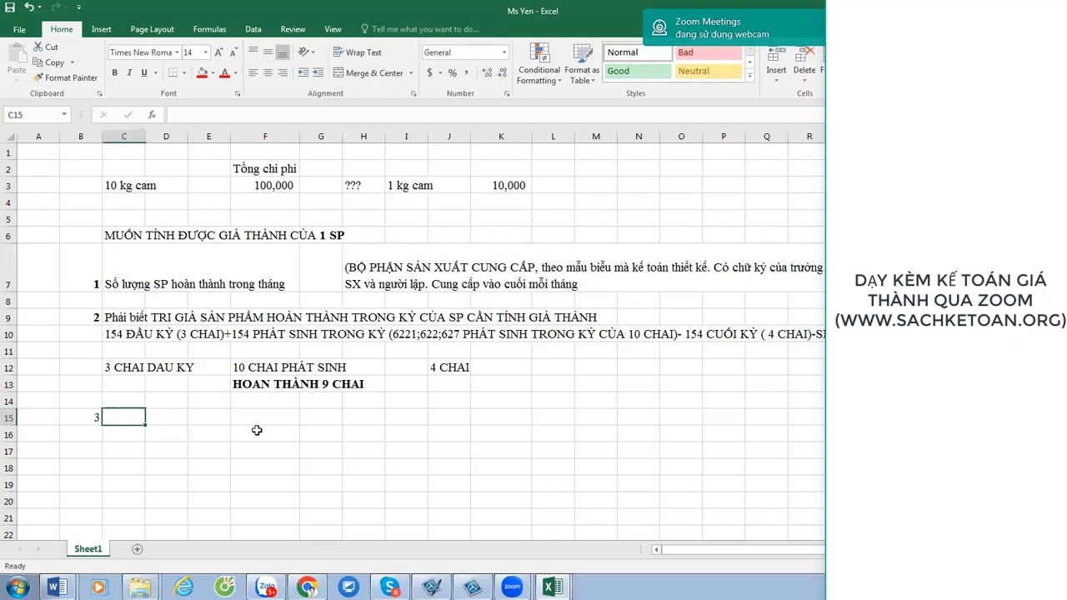
type("Tính đ")
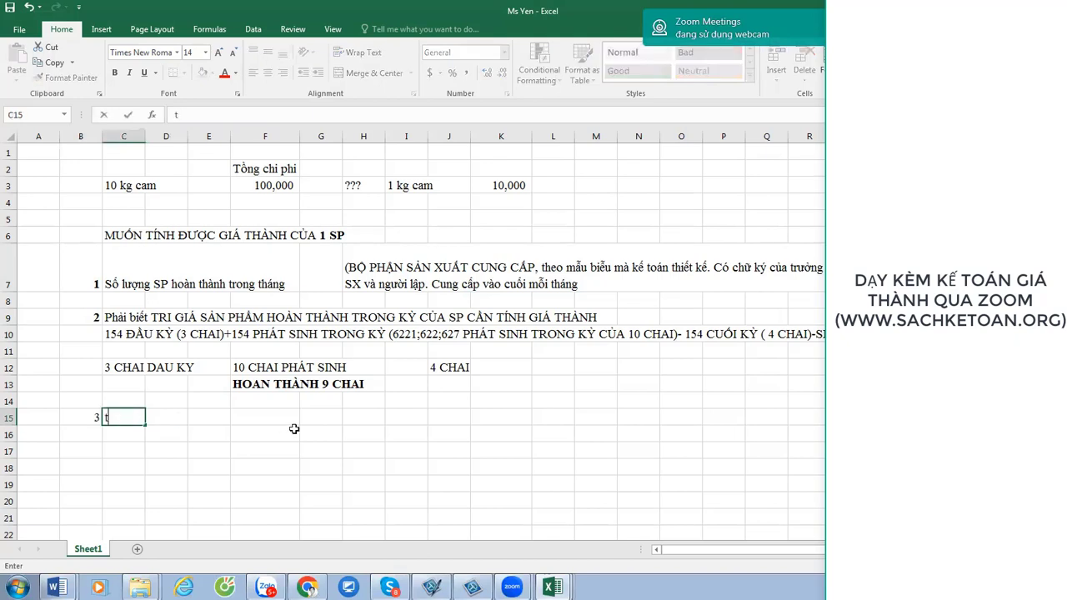
type("ươ")
type("c")
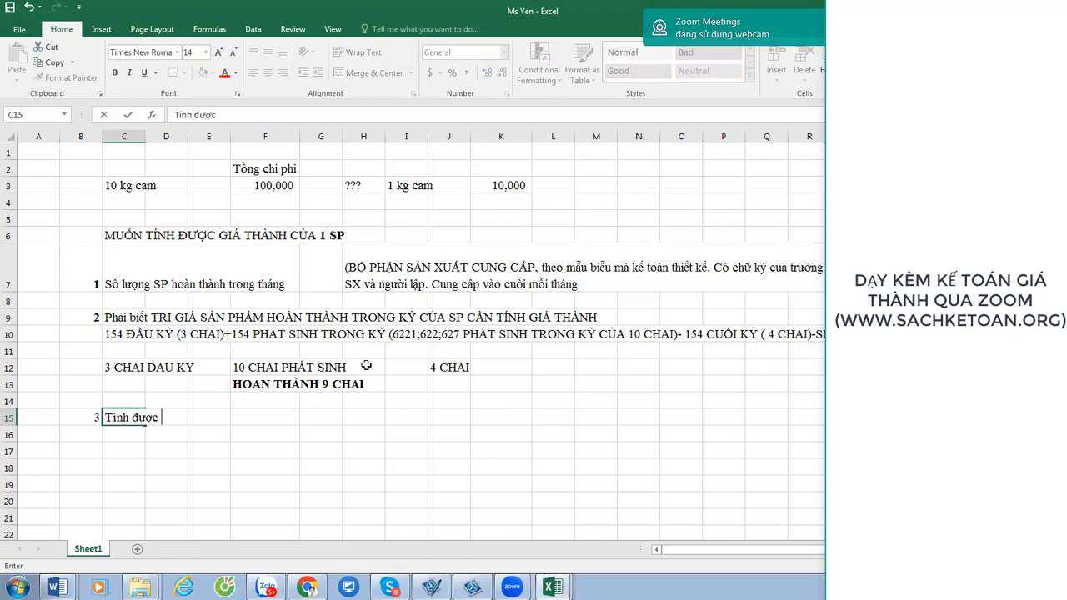
left_click(416, 185)
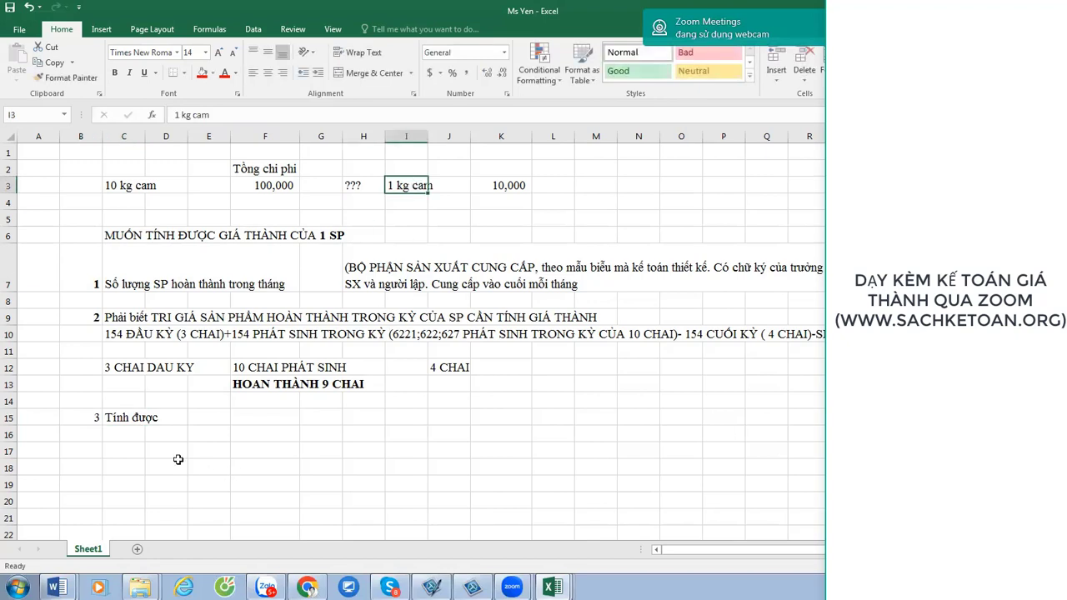
left_click(122, 417)
key("F2")
type("giá thành ")
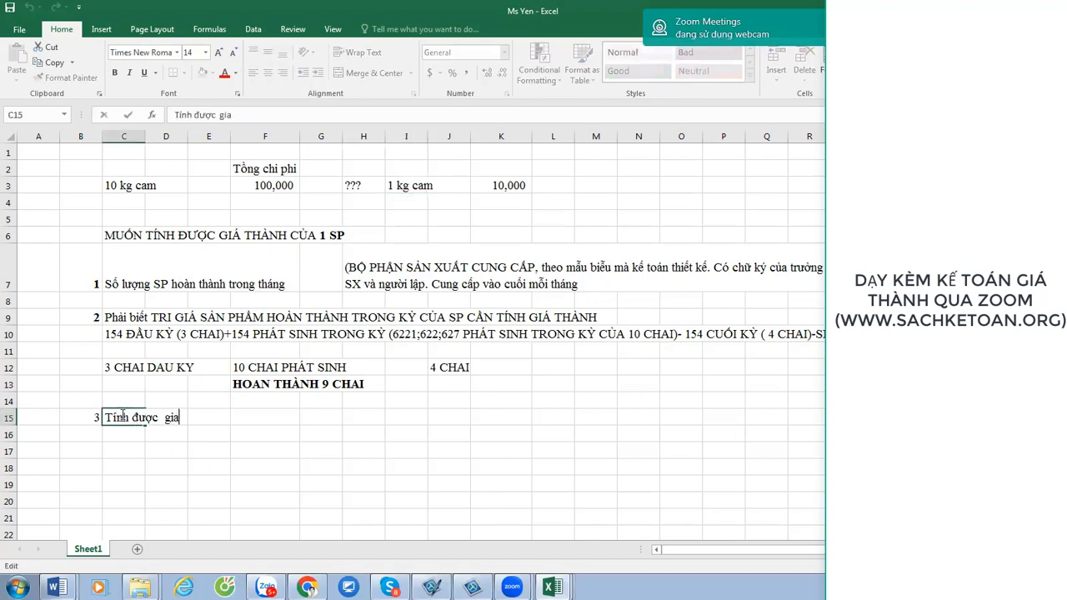
type("1 so")
key("BackSpace")
type("p")
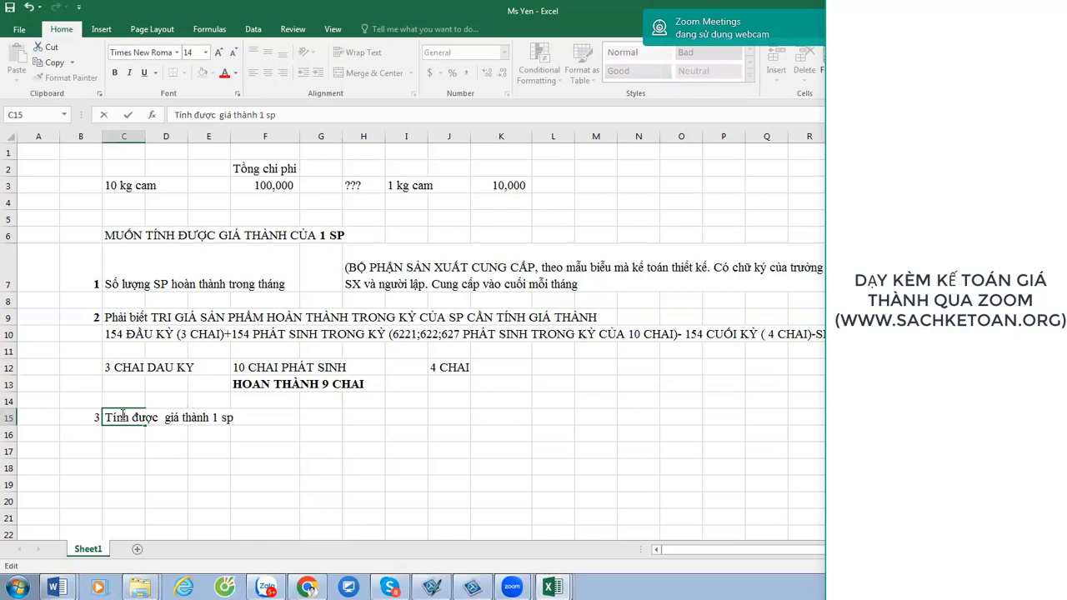
Complete the C15 text with "=(Trị giá SP hoàn thành tại mục số 2)/ Số lượng SP hoàn thành mục số 1".
type("=(Trị giá SP hoàn")
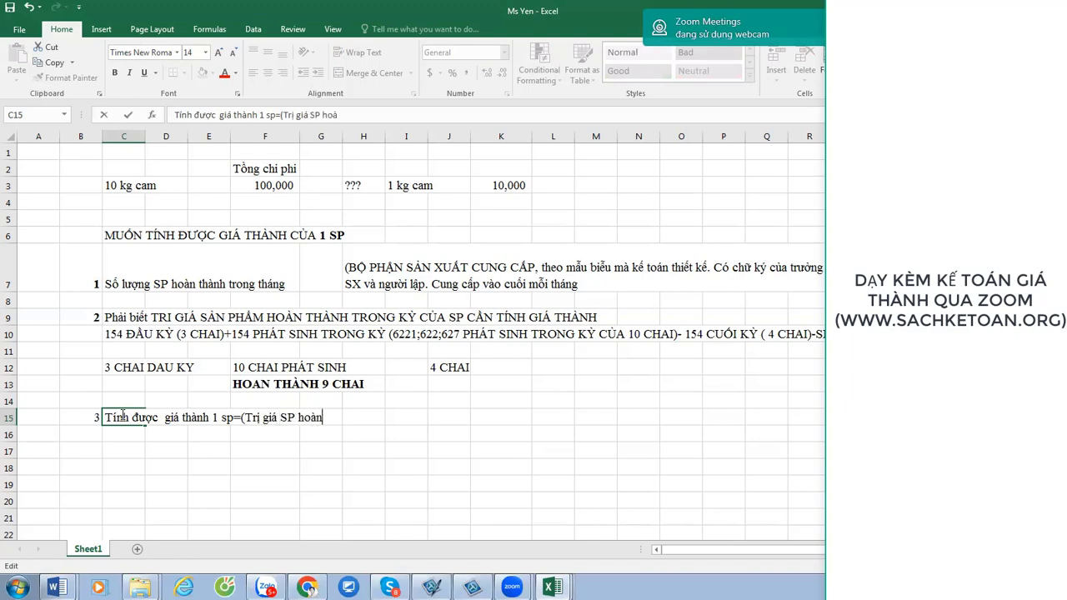
type(" thành")
type(" tại mục so")
type("os 2")
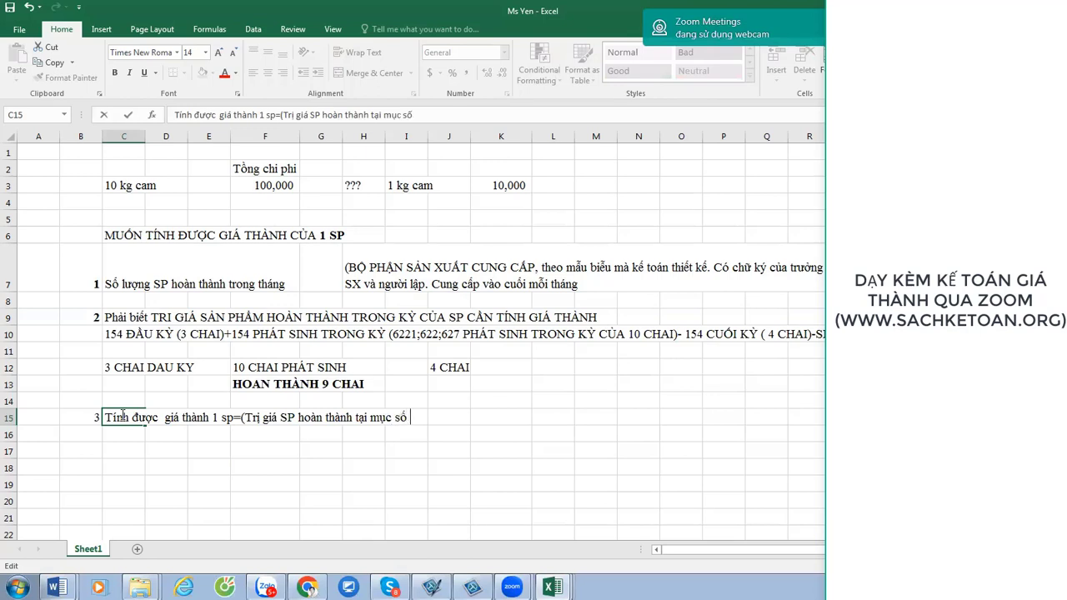
type(")/ Số lượng SP hoàn ")
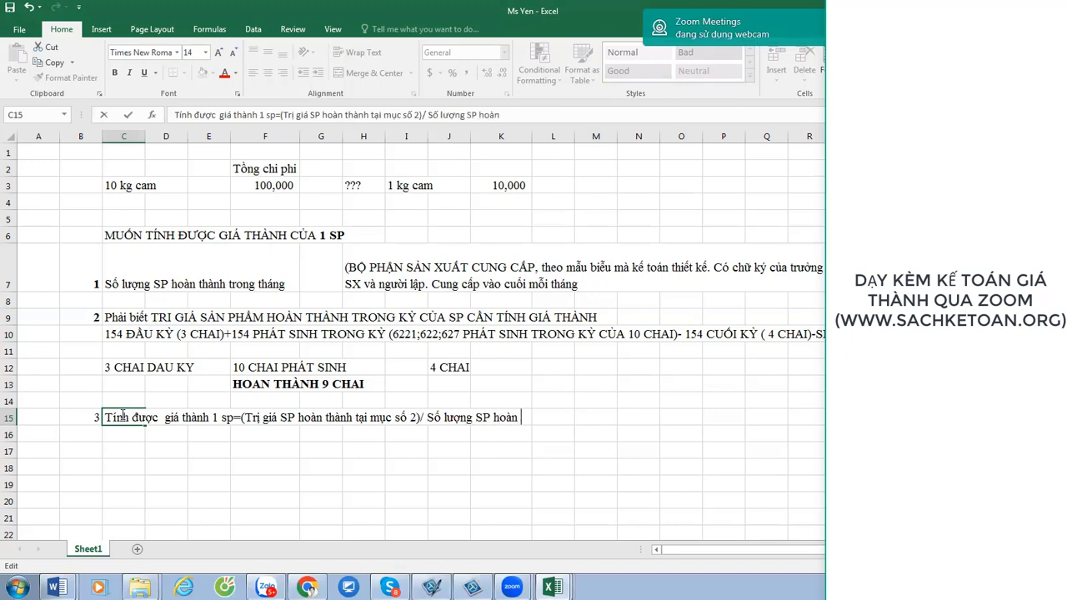
type("thành muc số 1")
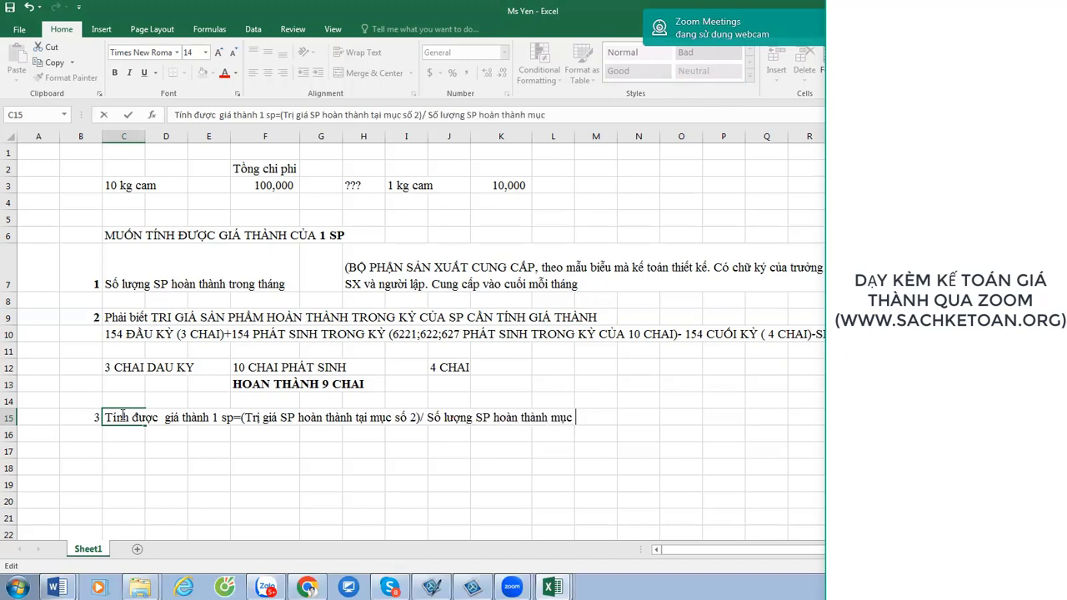
key("Return")
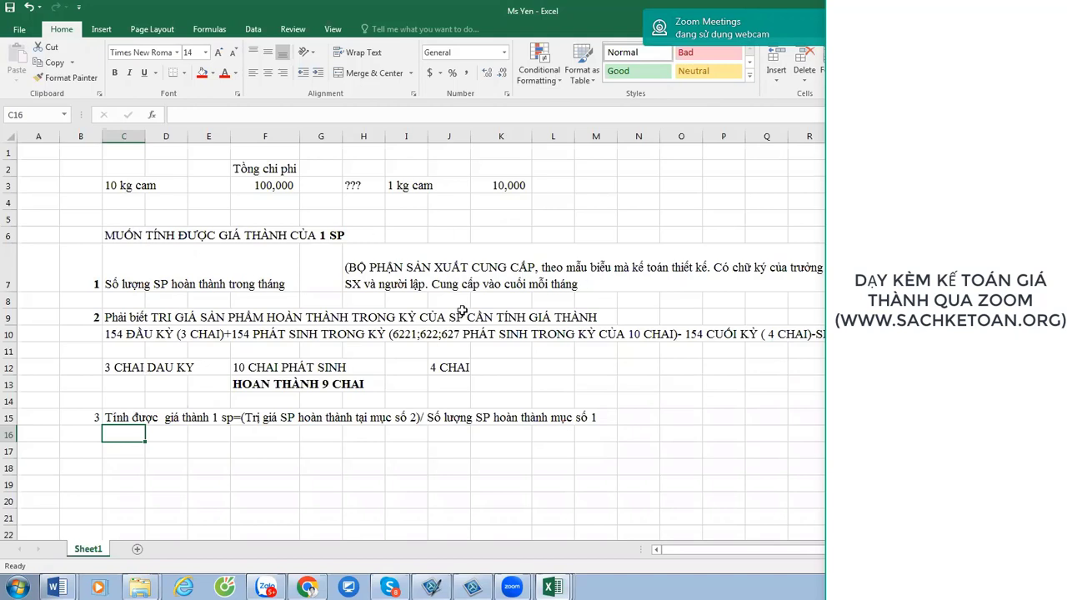
Color the completed-quantity text of item 1 in C7 red.
left_click(124, 233)
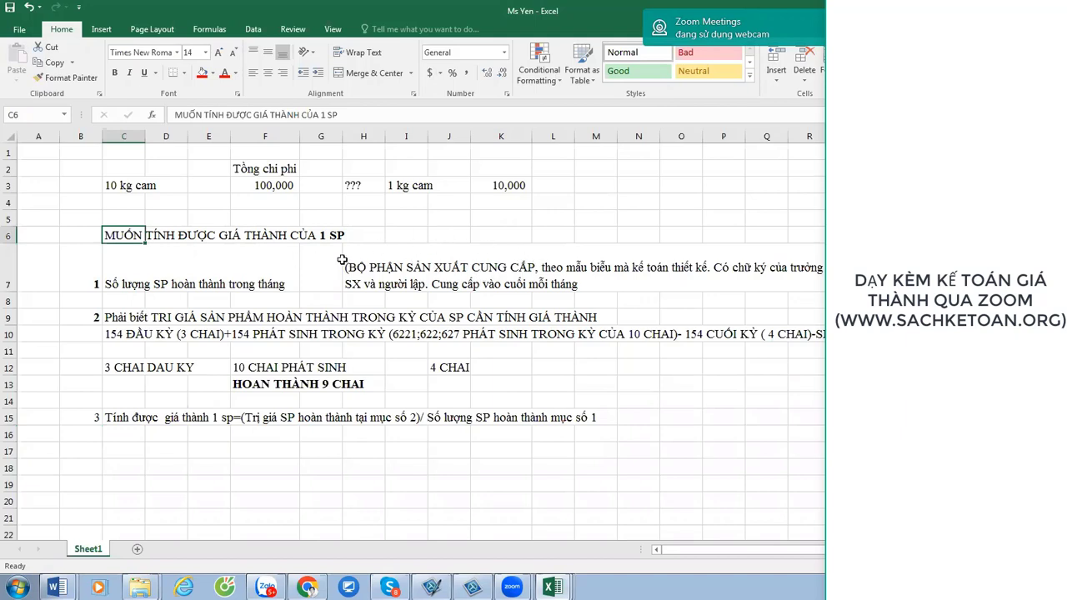
left_click(135, 283)
left_click(224, 73)
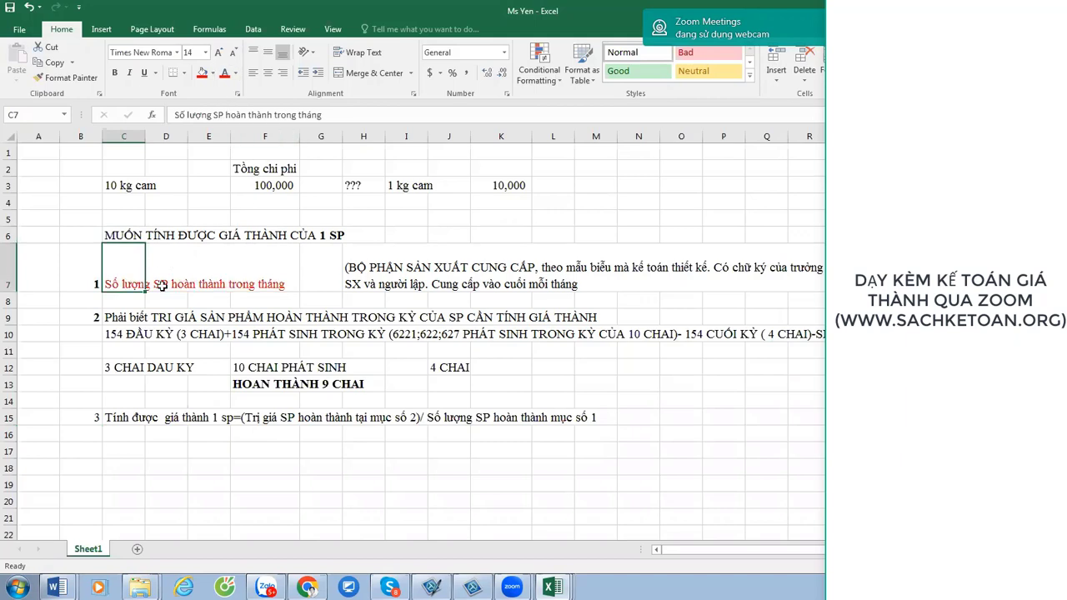
Point out item 2 in C9 and select the "154 ĐẦU KỲ (3 CHAI)" part of the formula text in C10.
left_click(125, 318)
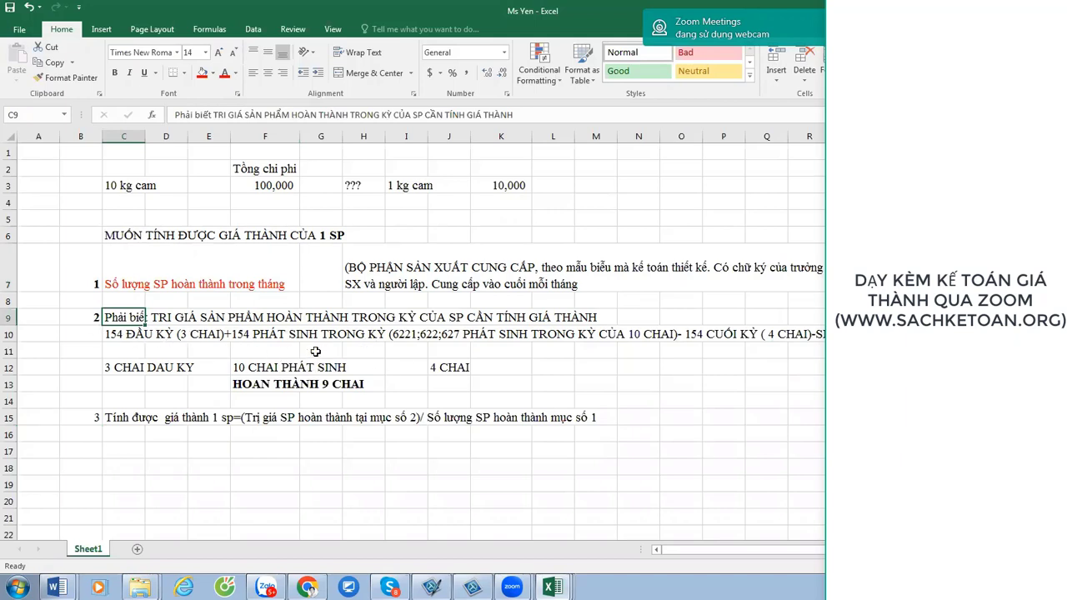
left_click(142, 333)
double_click(142, 334)
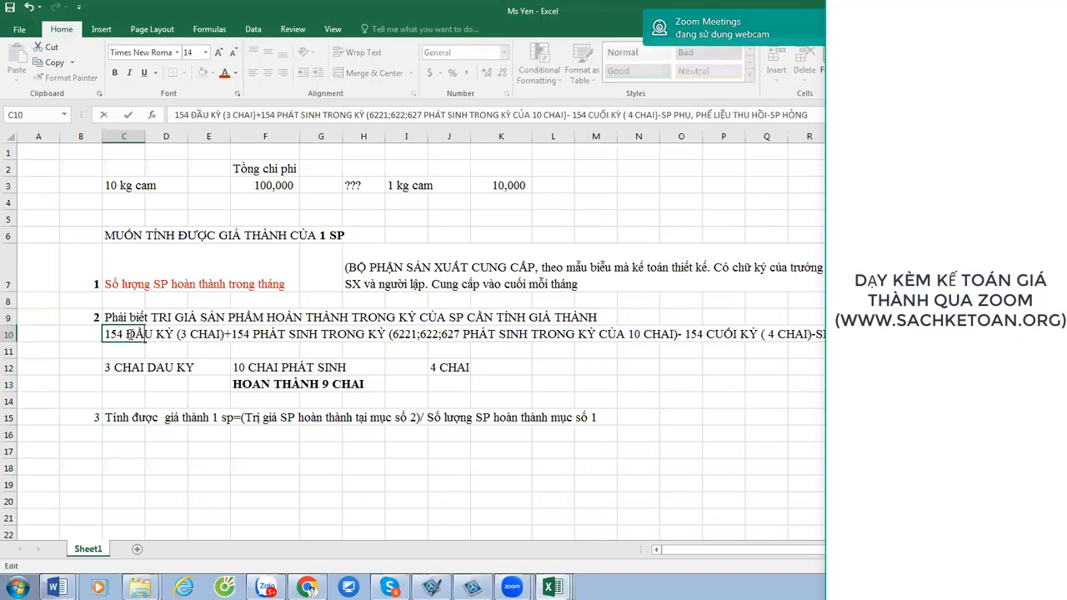
left_click_drag(106, 334, 224, 335)
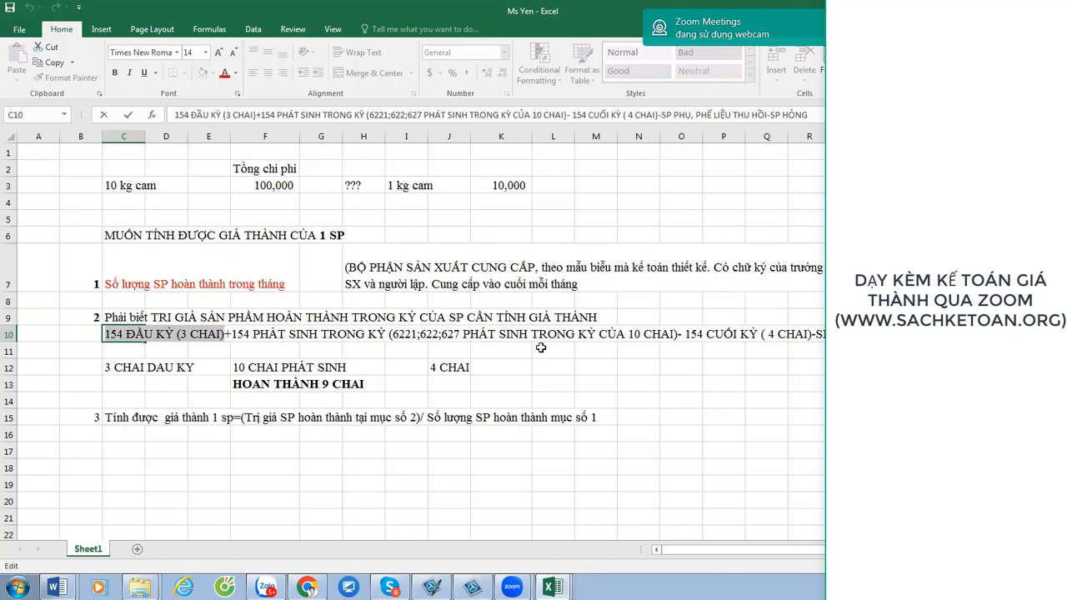
Make the closing quantity "4 CHAI" in J12 bold and red.
left_click(457, 370)
key("ctrl+b")
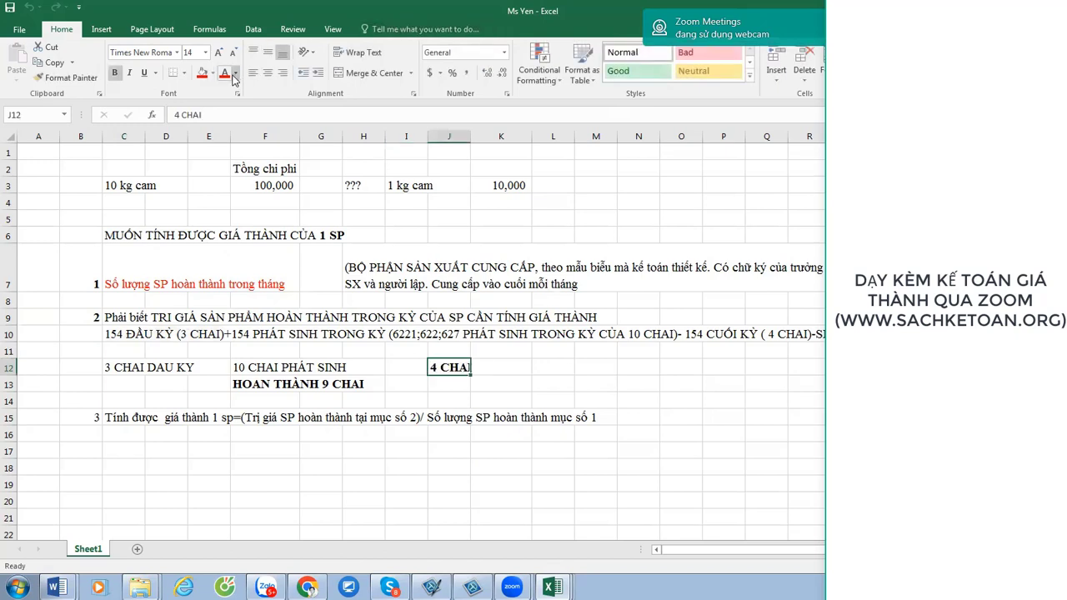
key("F4")
Enter the heading "GIẢI QUYẾT TẠI MỤC SỐ 1" in C17, below the third item.
left_click(158, 455)
left_click(131, 455)
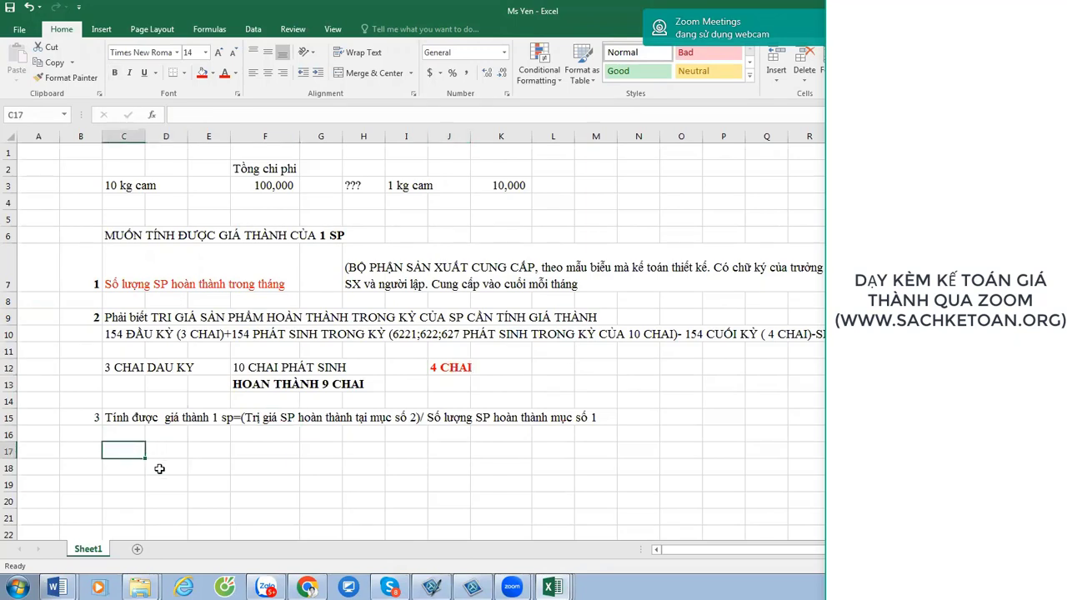
type("GIAI QUYẾT TẠI")
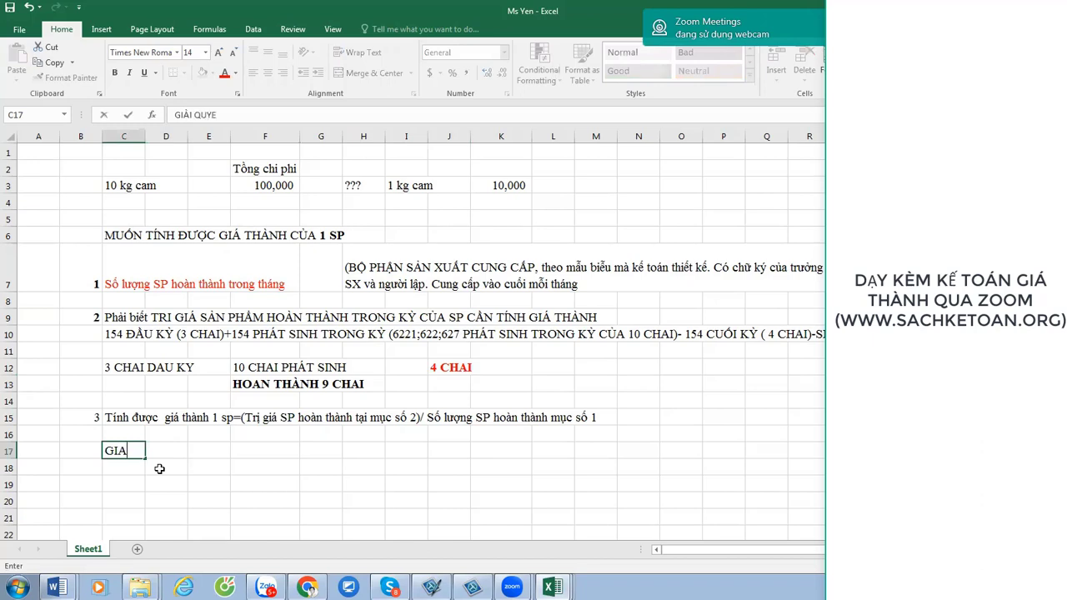
type(" MUC SỐ")
type(" 1")
key("Return")
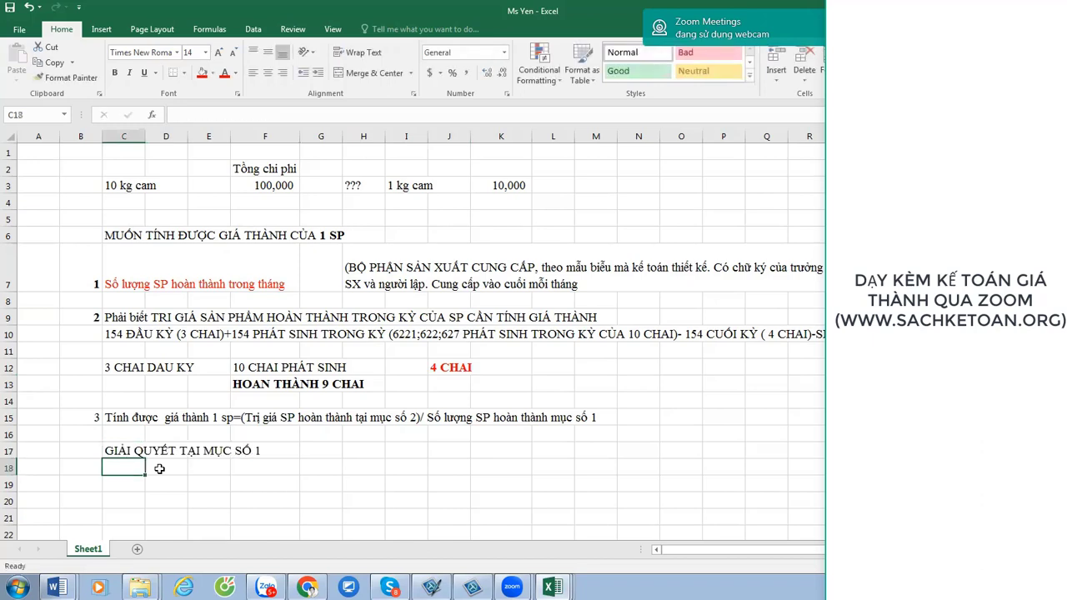
Change the item number at the end of the C17 heading to 2.
key("Up")
key("F2")
key("BackSpace")
key("BackSpace")
type("2")
key("Return")
Enter the first procedure line "B1: phải biết số lượng SP DD cuối tháng" in C18.
type("B1: P")
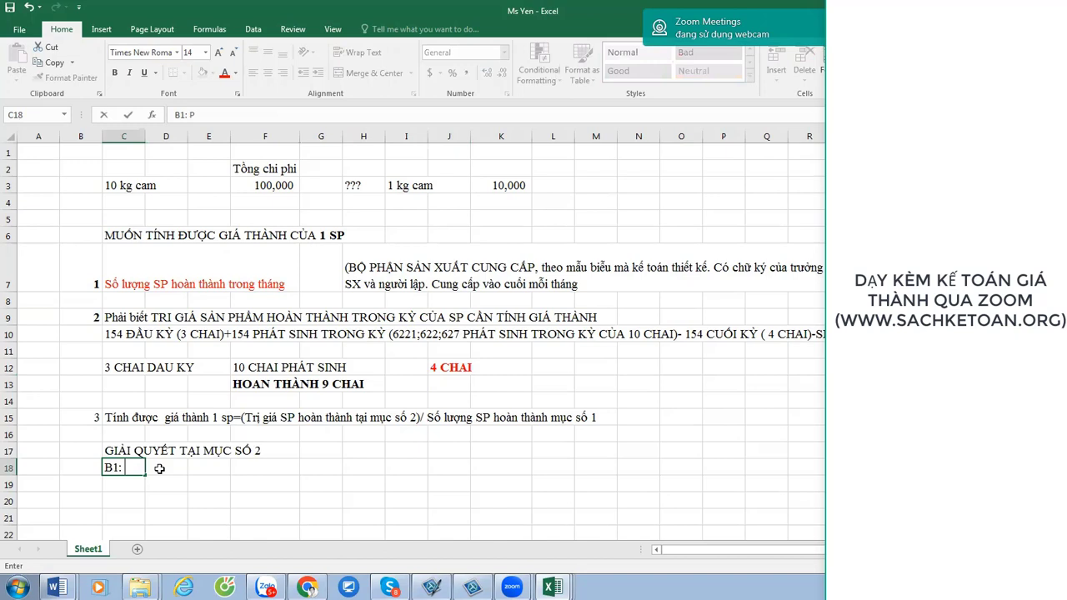
key("BackSpace")
type("phải bie")
type("t số lượng")
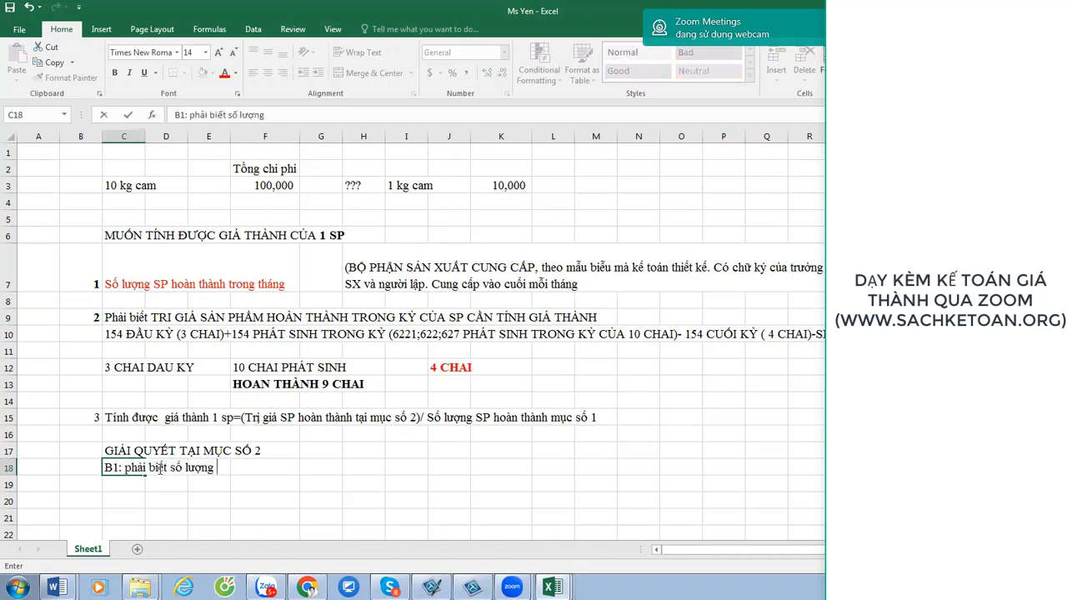
type(" SP DD cuối tháng")
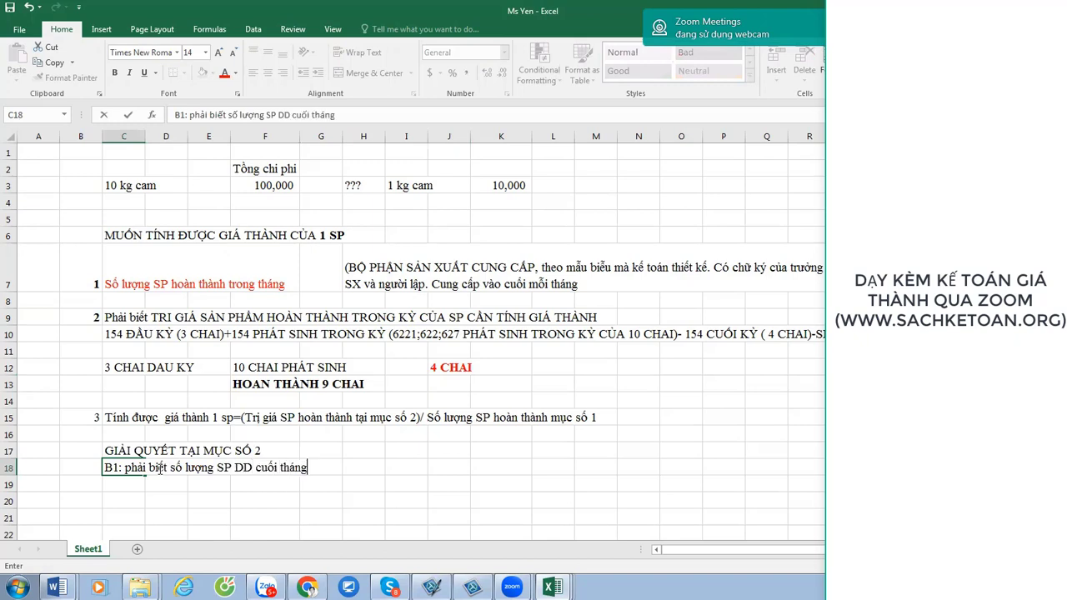
key("Return")
Append the note "(Bộ phận SX cung cấp theo mẫu biểu kế toán thiết kế" to the B1 line in C18.
left_click(158, 469)
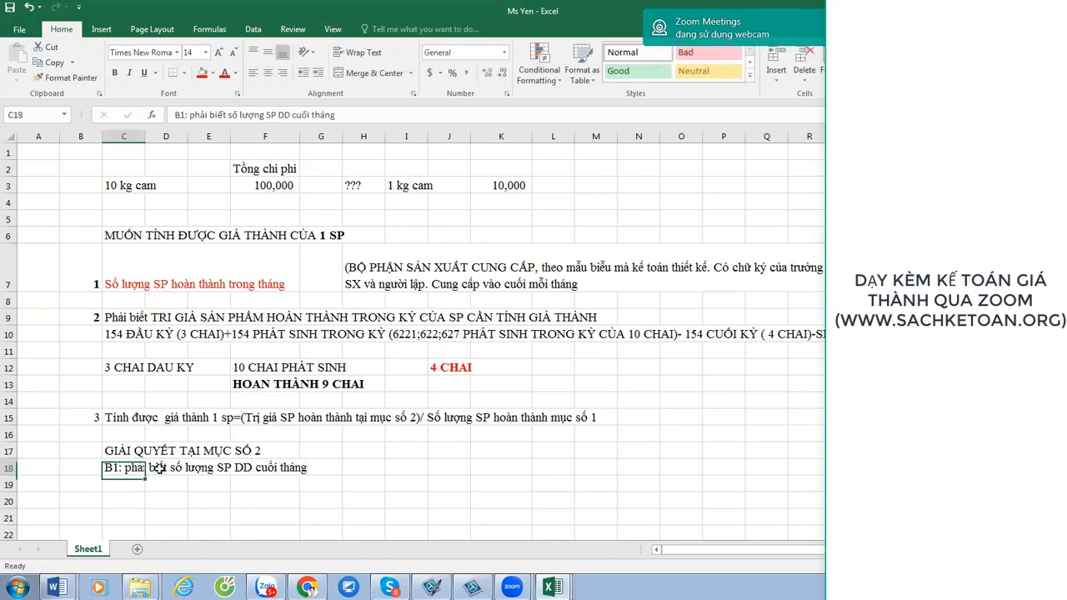
key("F2")
type("(")
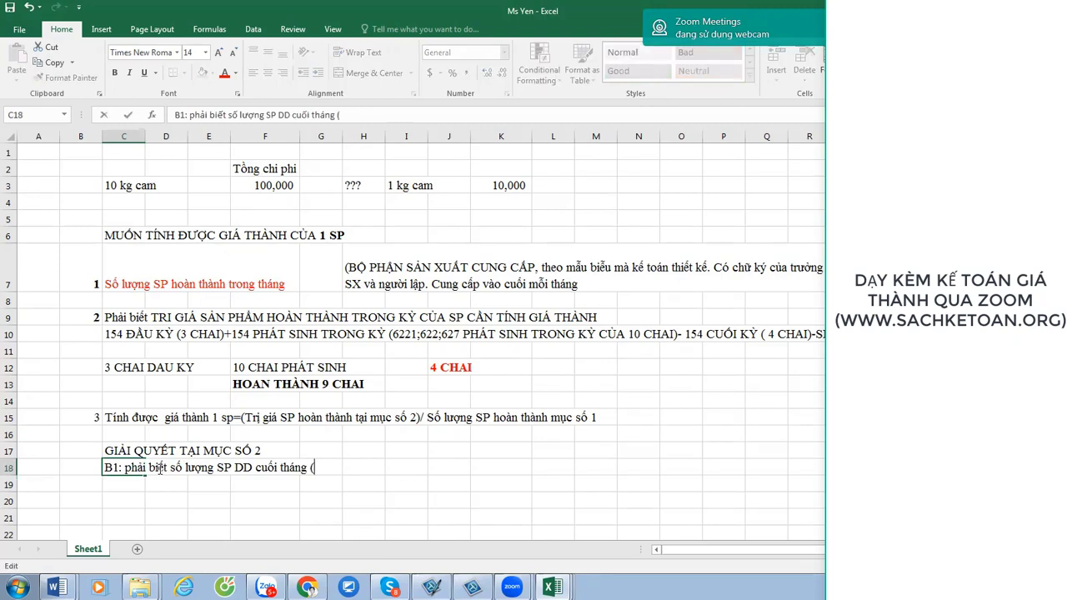
type("Bộ phận SX cung c")
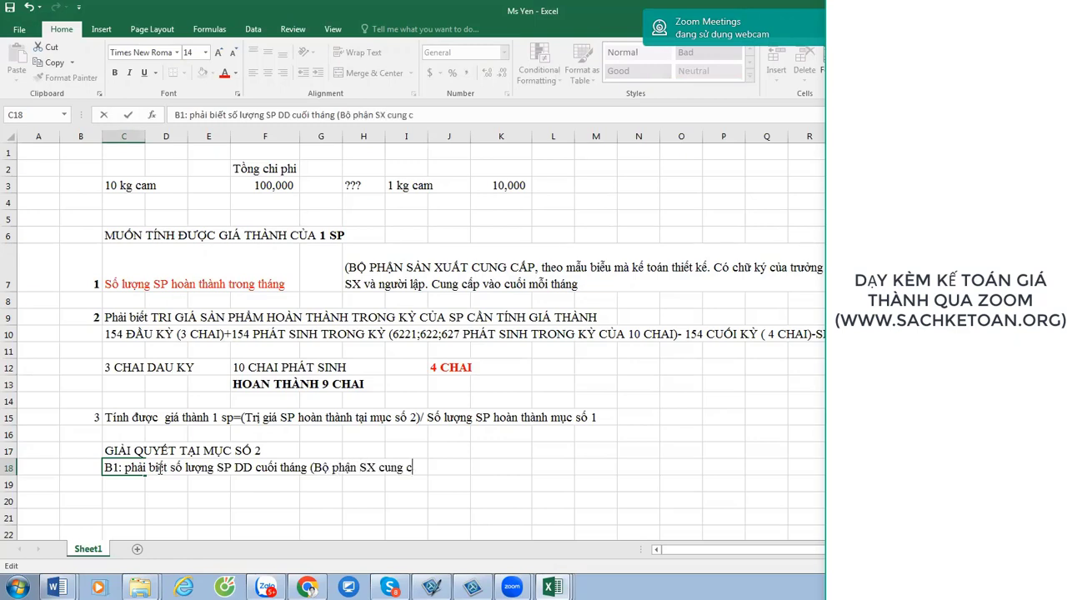
type("ấp theo mẫu bieểu ")
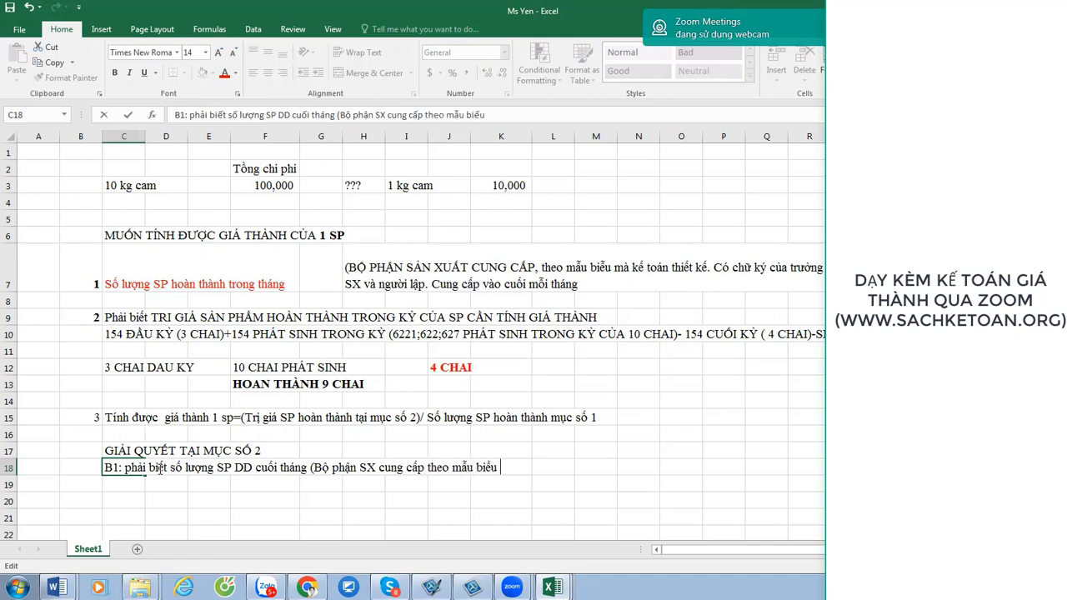
type("kế toán thiết ke")
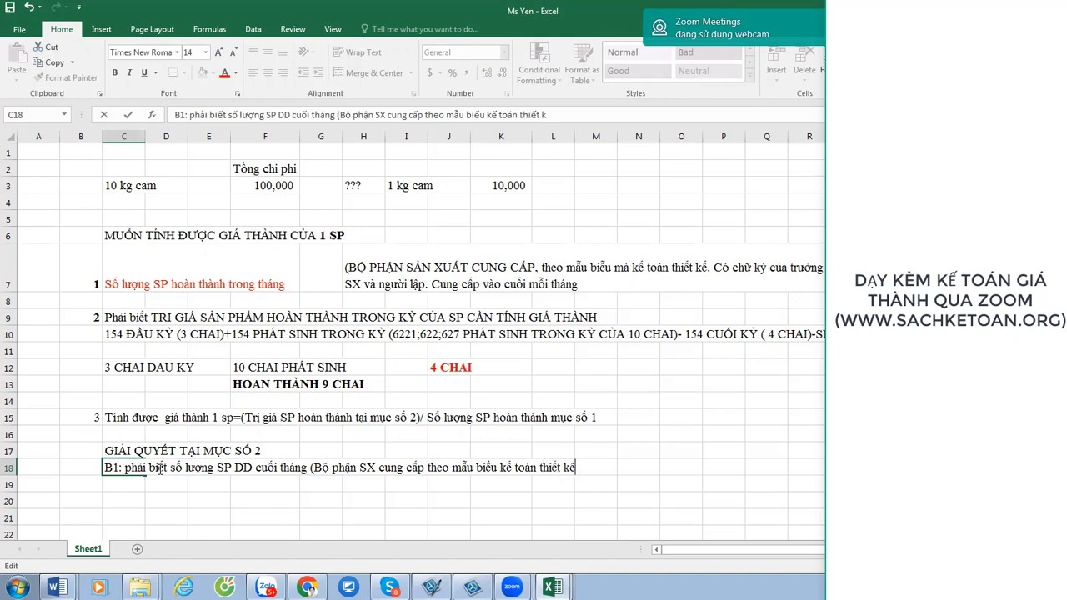
type("ế")
key("Return")
key("Up")
key("shift+Right")
key("shift+Right")
key("shift+Right")
key("shift+Right")
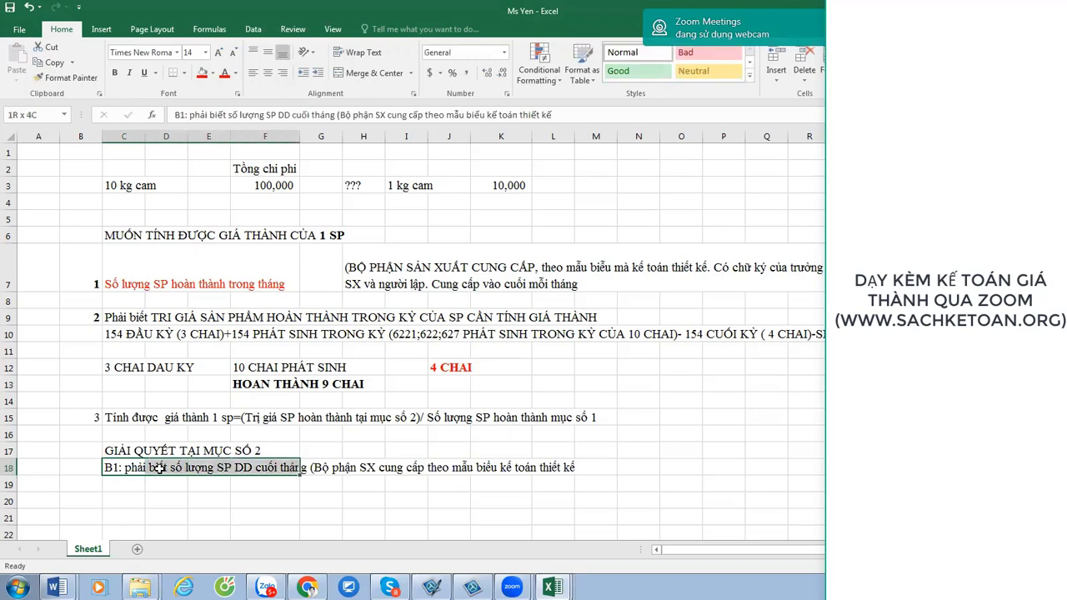
key("Right")
key("Left")
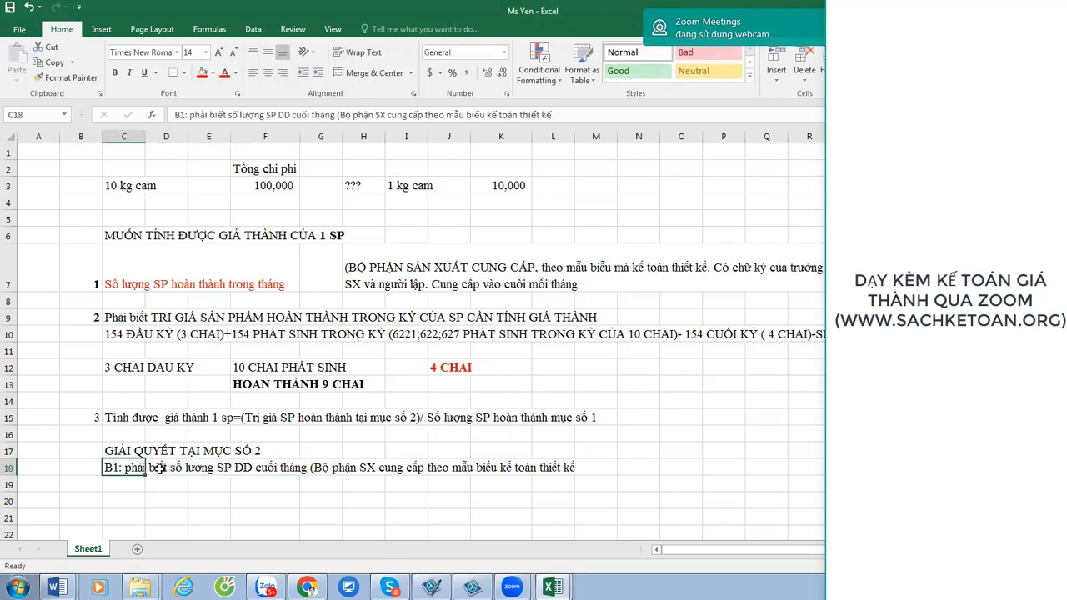
Merge the cells spanned by the account 154 formula from C10 rightward, wrap its text, and make row 10 tall enough for two lines.
key("Up")
key("Up")
key("Up")
key("Up")
key("Up")
key("Up")
key("Up")
key("Up")
key("shift+Right")
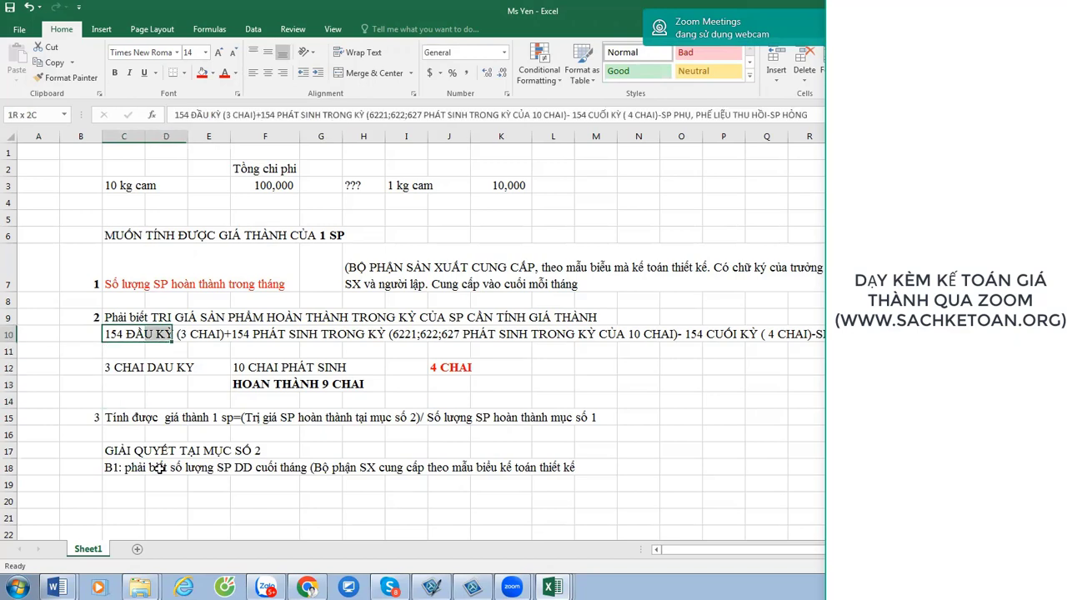
key("shift+Right")
key("shift+Right")
key("shift+Right")
key("shift+Right")
key("shift+Right")
key("shift+Right")
key("shift+Right")
key("shift+Right")
key("shift+Right")
key("shift+Right")
key("shift+Right")
key("shift+Right")
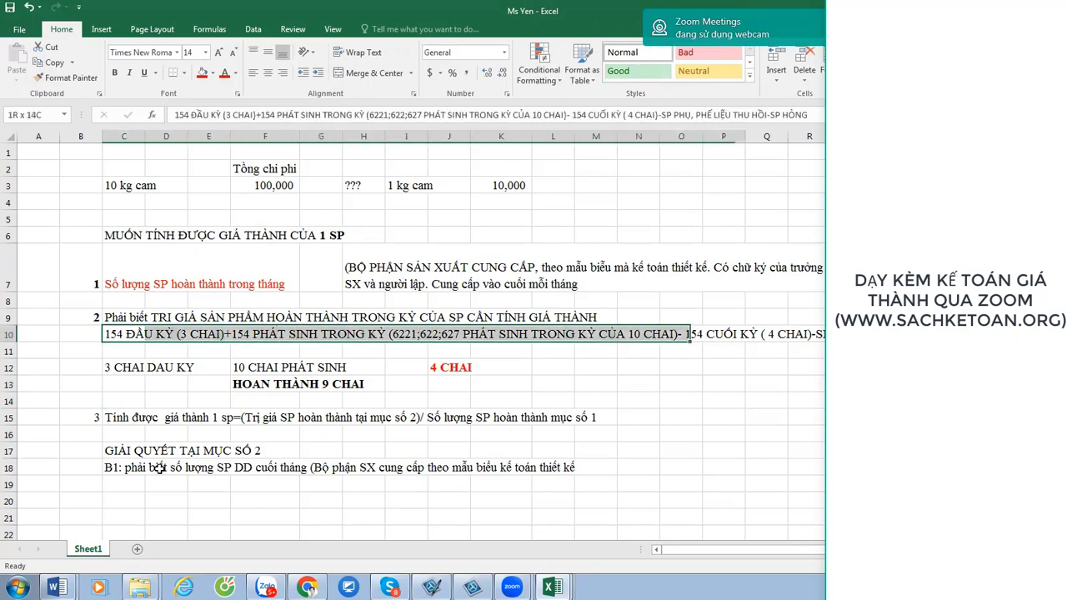
key("shift+Right")
key("shift+Right")
key("shift+Right")
key("shift+Right")
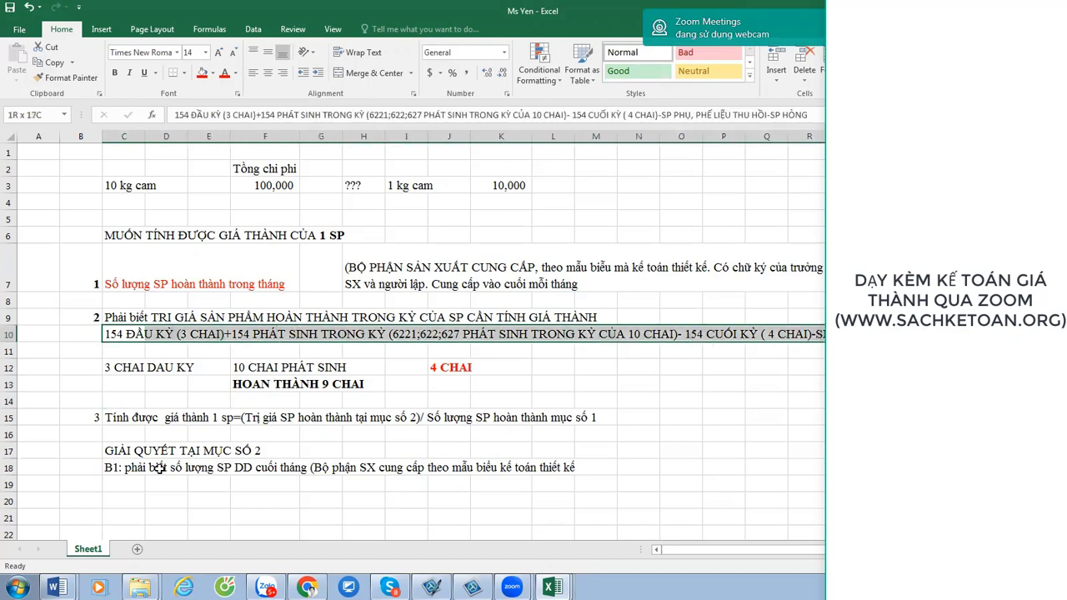
right_click(536, 332)
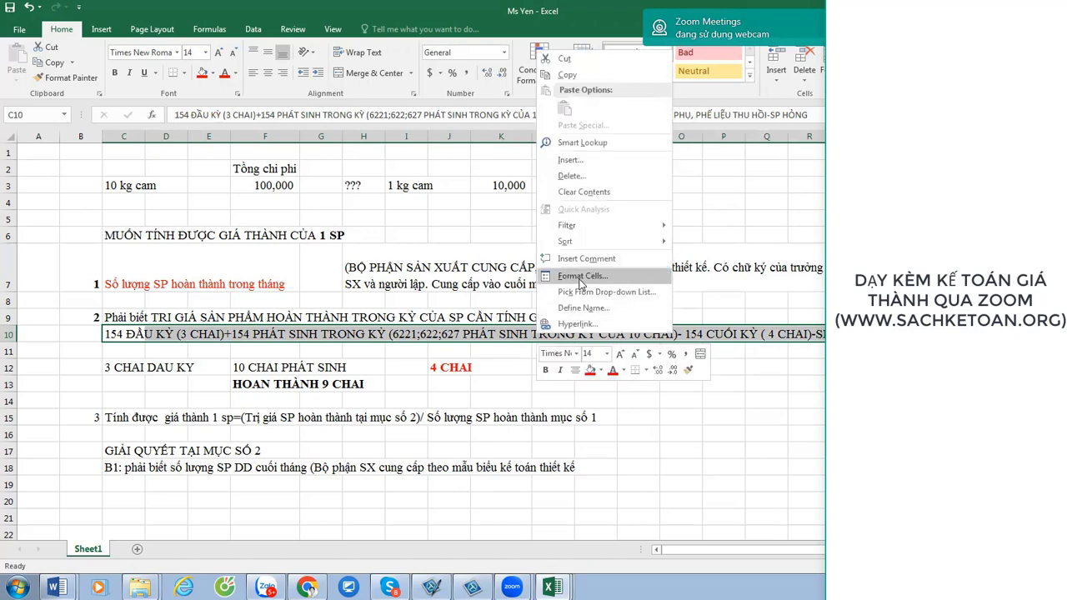
left_click(581, 277)
left_click(458, 266)
left_click(450, 290)
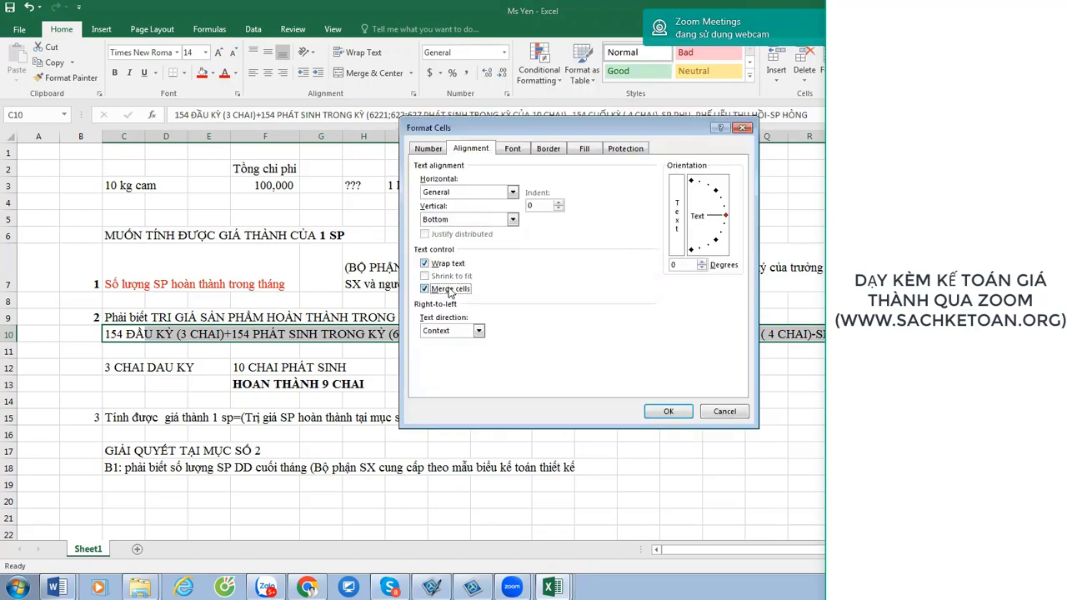
key("Return")
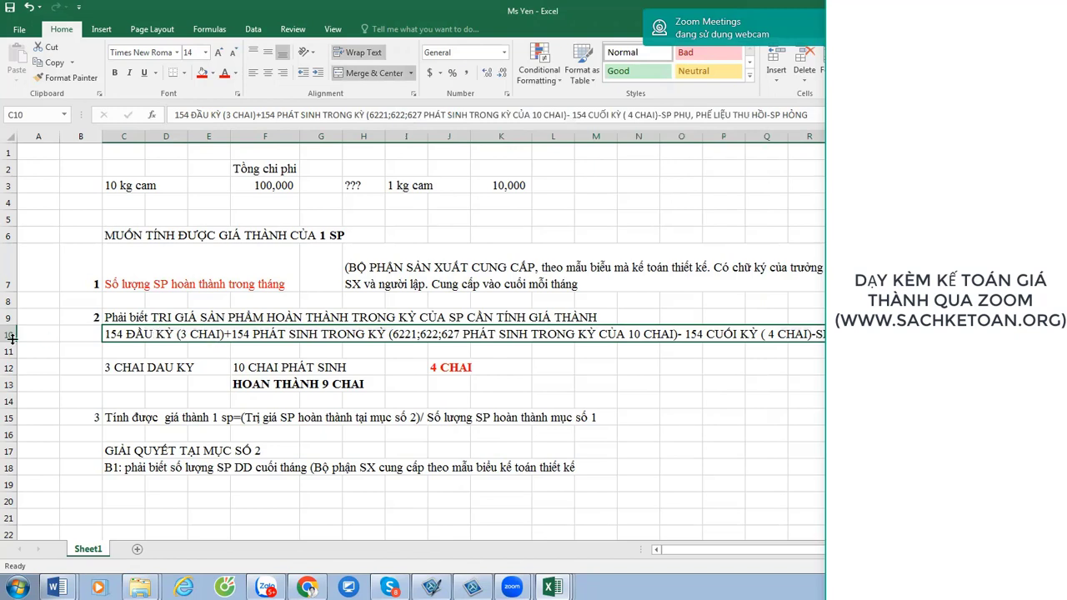
left_click_drag(6, 343, 6, 364)
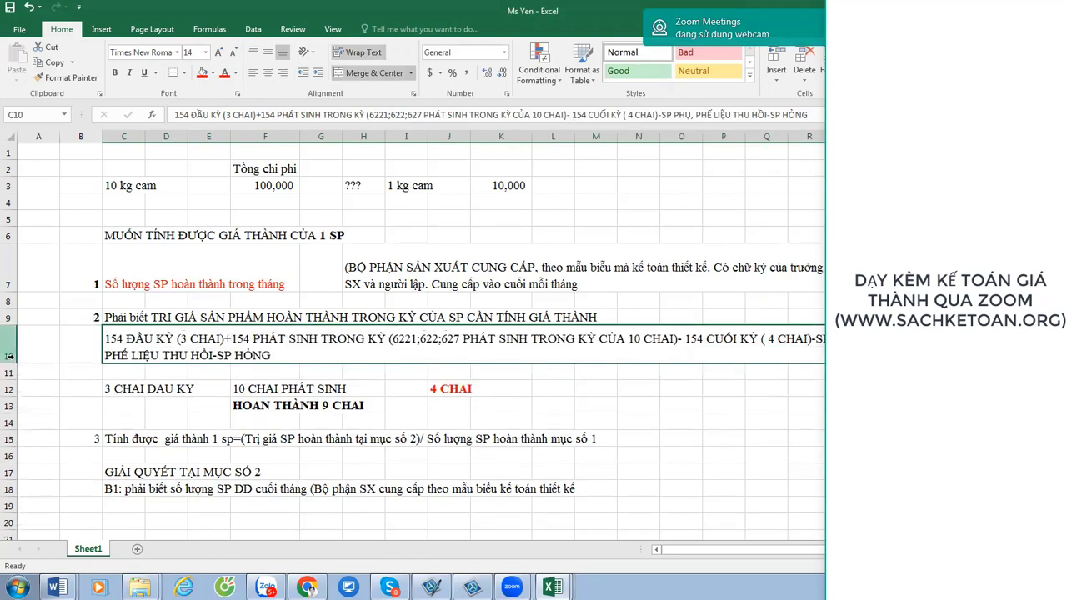
Extend the note at the end of C18 with "cùng với SL SP hoàn thành)".
left_click(123, 489)
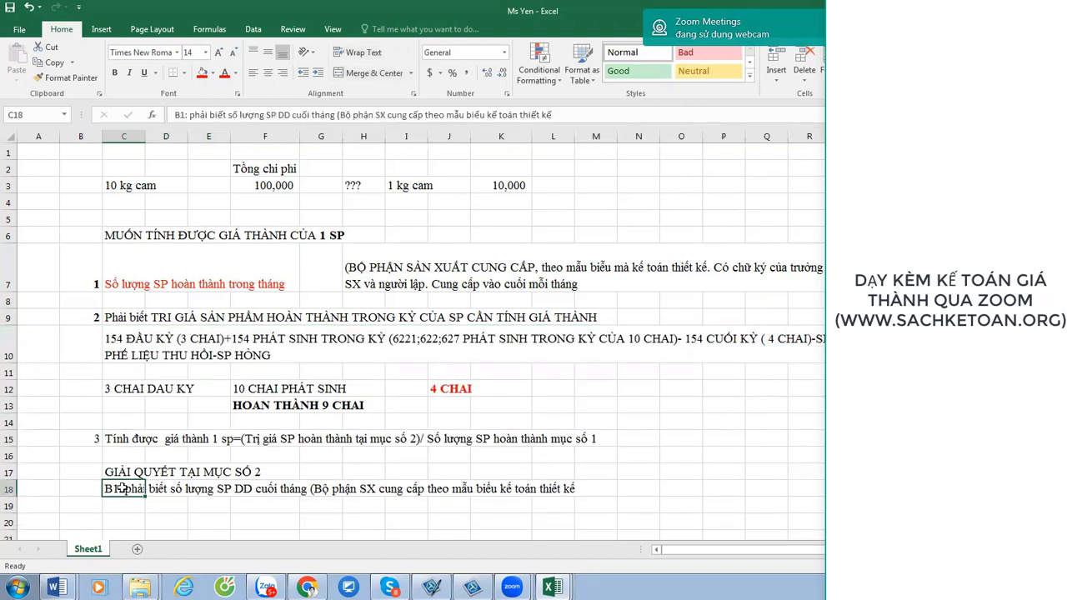
type("2")
key("Escape")
key("F2")
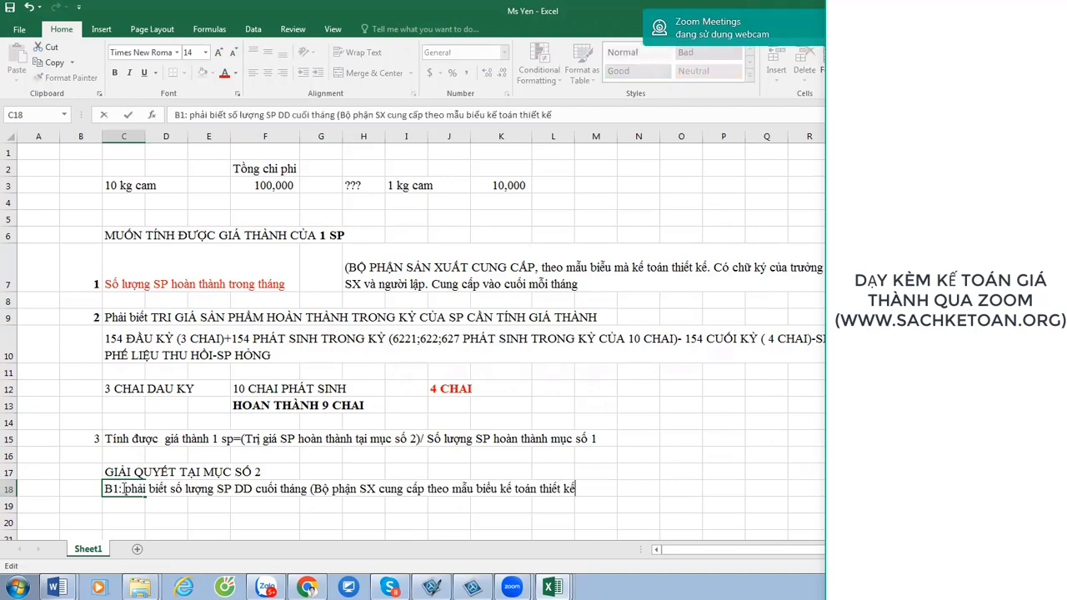
key("Left")
key("Left")
key("Left")
key("Left")
key("Left")
key("Left")
key("Left")
key("Left")
key("Left")
key("Left")
key("Left")
key("Left")
key("Left")
key("Left")
key("Left")
key("Left")
key("Left")
key("Left")
key("Left")
key("Left")
key("Right")
key("Right")
key("Right")
key("Right")
key("Right")
key("Right")
key("Right")
key("Right")
key("Right")
key("Right")
key("Right")
key("Right")
key("Right")
key("Right")
key("Right")
key("Right")
key("Right")
key("Right")
key("Right")
key("Right")
key("Right")
key("Right")
key("Right")
key("Right")
key("Right")
key("Right")
key("Right")
key("Right")
key("Right")
key("Right")
key("Right")
key("Right")
key("Right")
key("Right")
key("Right")
key("Right")
key("Right")
key("Right")
key("Right")
key("Right")
type("kế")
key("BackSpace")
key("BackSpace")
type("cùng với S")
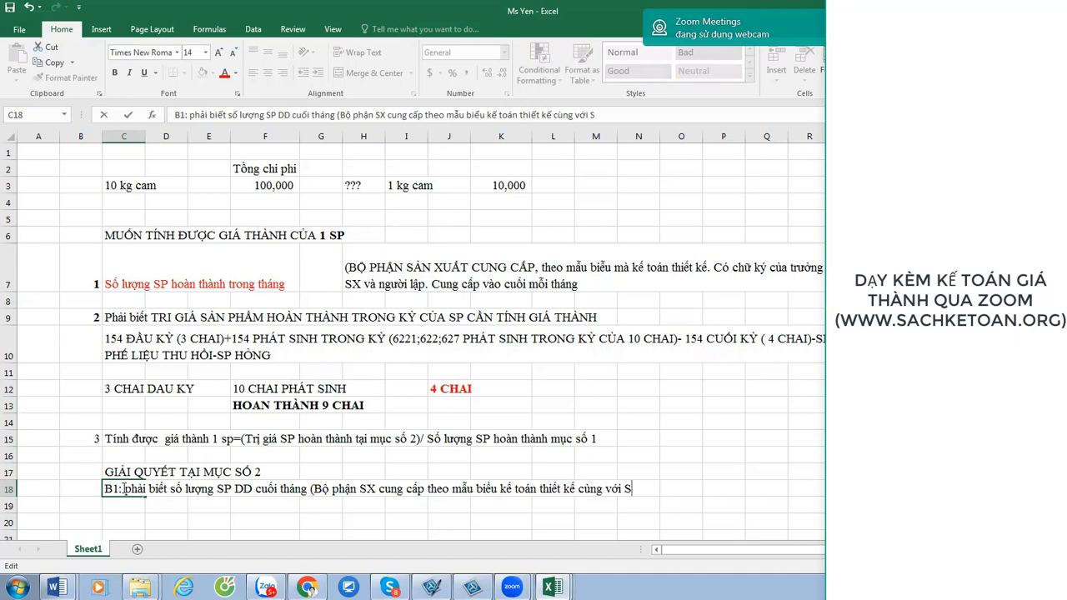
type("L SP hoan t")
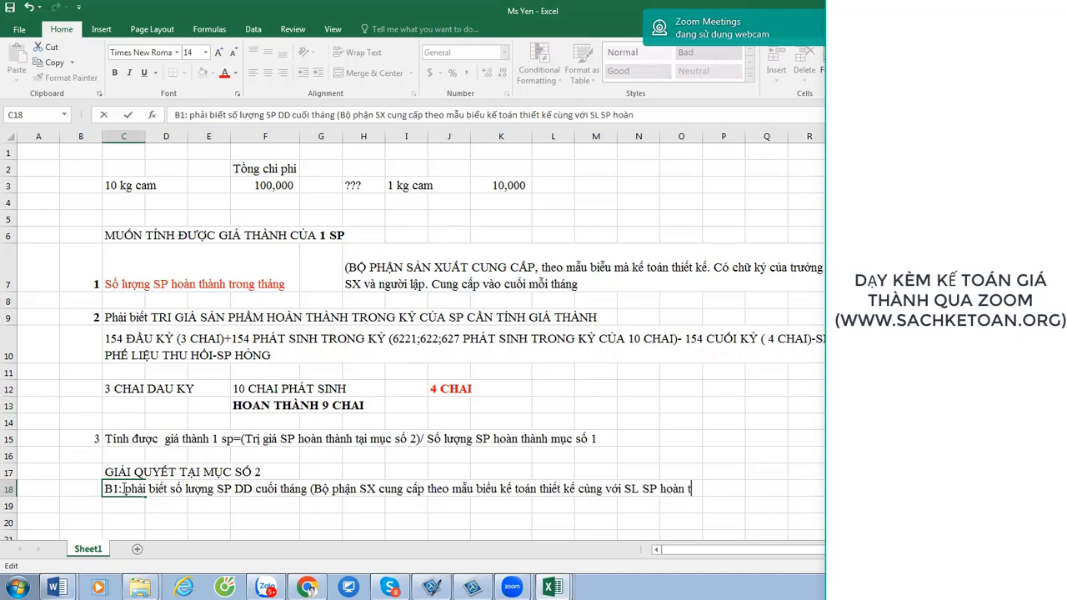
type("hành)")
key("Return")
Continue the C18 note after "hoàn thành" with ", phải có chữ ký của BỘ PHẬN SX" inside the closing bracket.
scroll(122, 489, "down", 1)
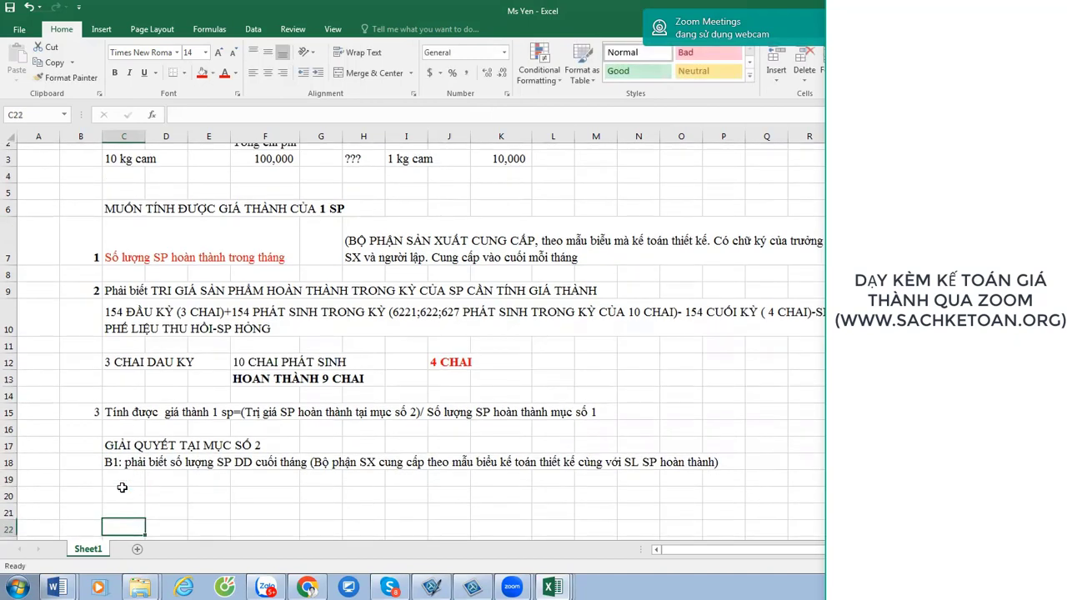
key("Up")
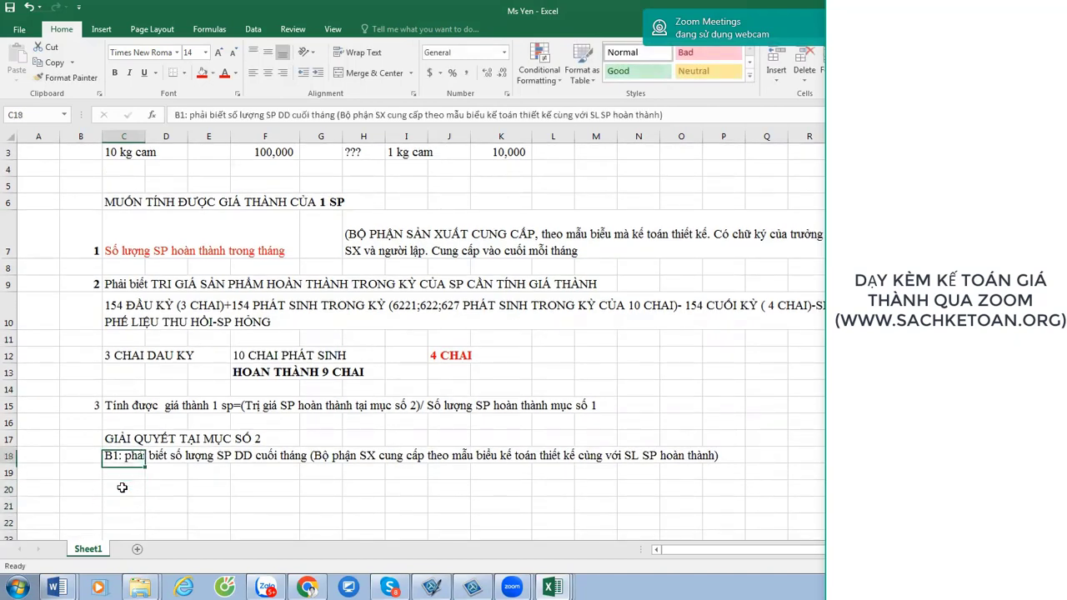
key("F2")
type("ph")
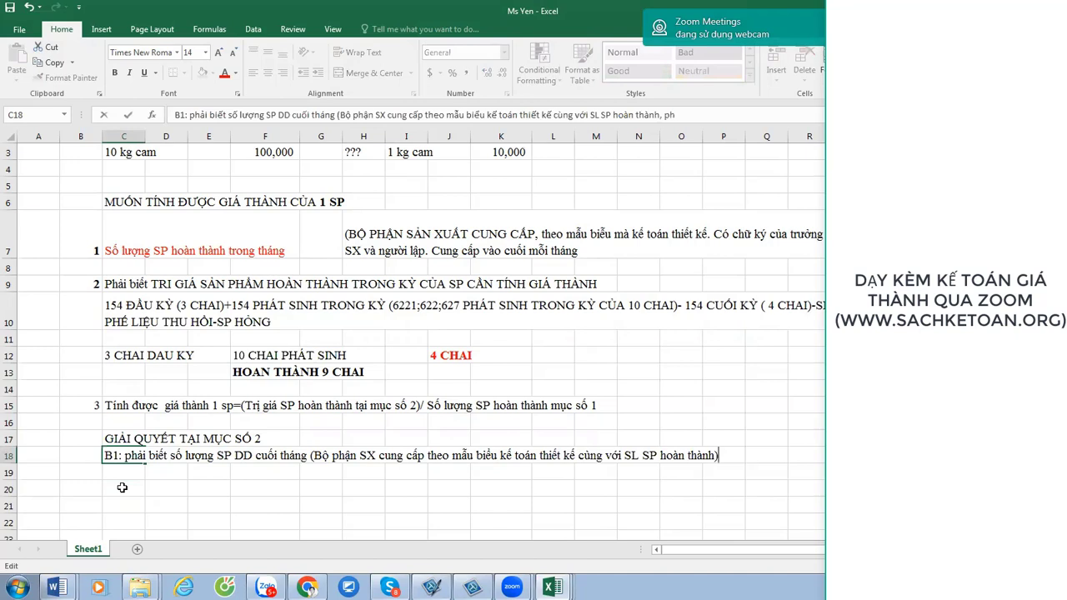
type("ải có chữ ký")
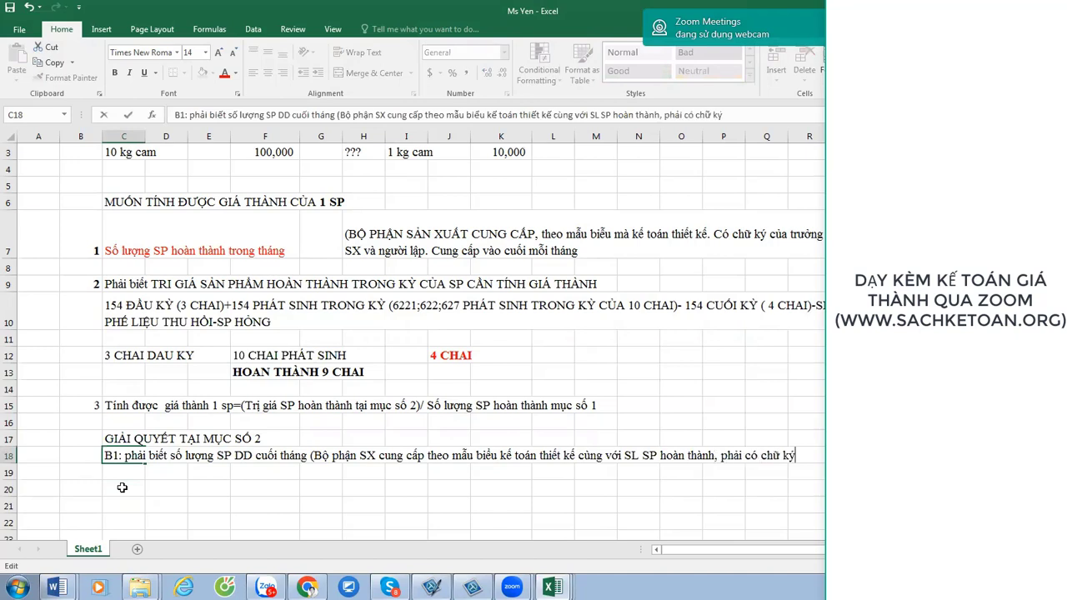
type(" của n")
key("BackSpace")
type("BỘ PH6")
type("O")
key("BackSpace")
type("ẬN SX")
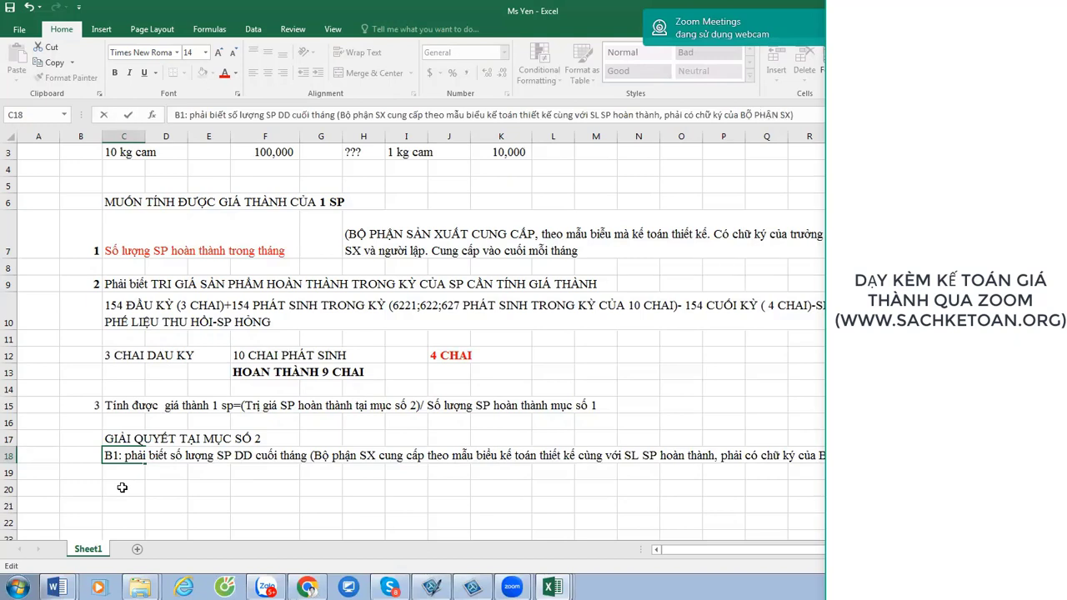
key("Return")
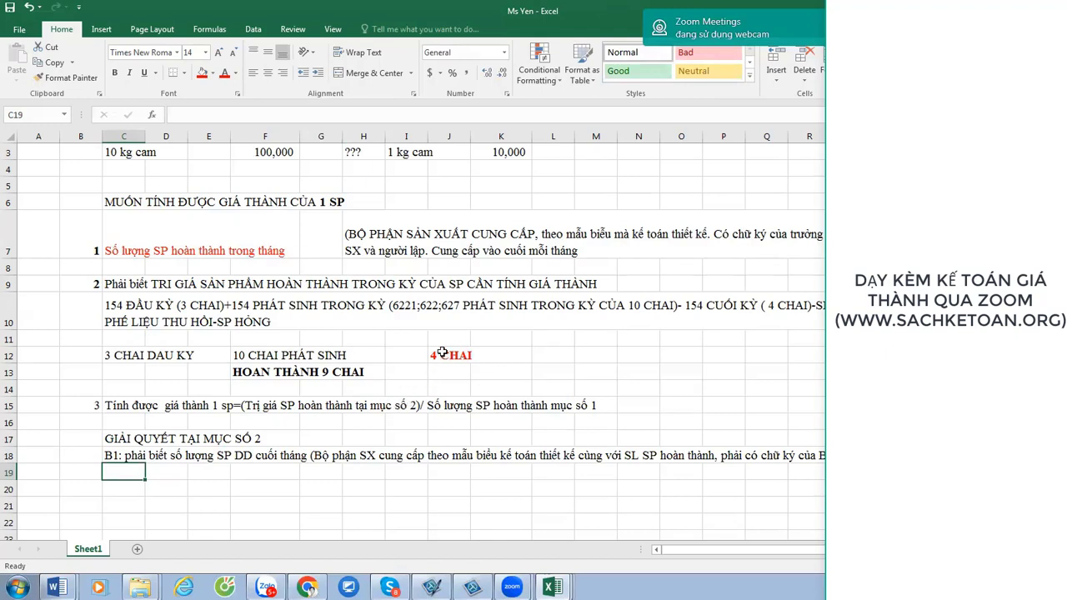
Widen column J so the closing quantity "4 CHAI" in J12 fits inside its cell.
left_click(442, 353)
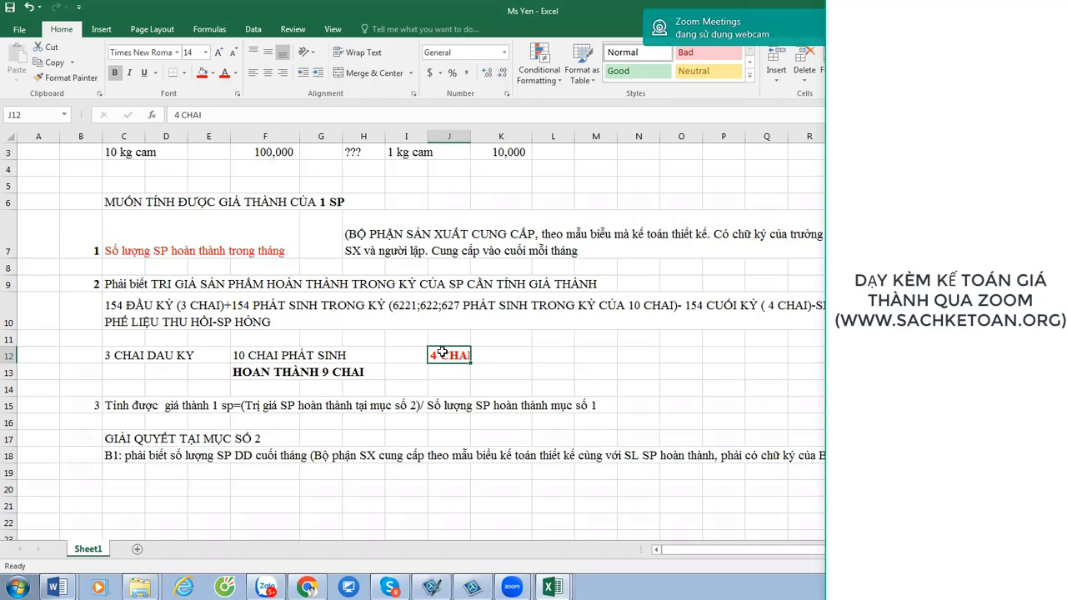
scroll(465, 344, "up", 1)
scroll(499, 360, "down", 1)
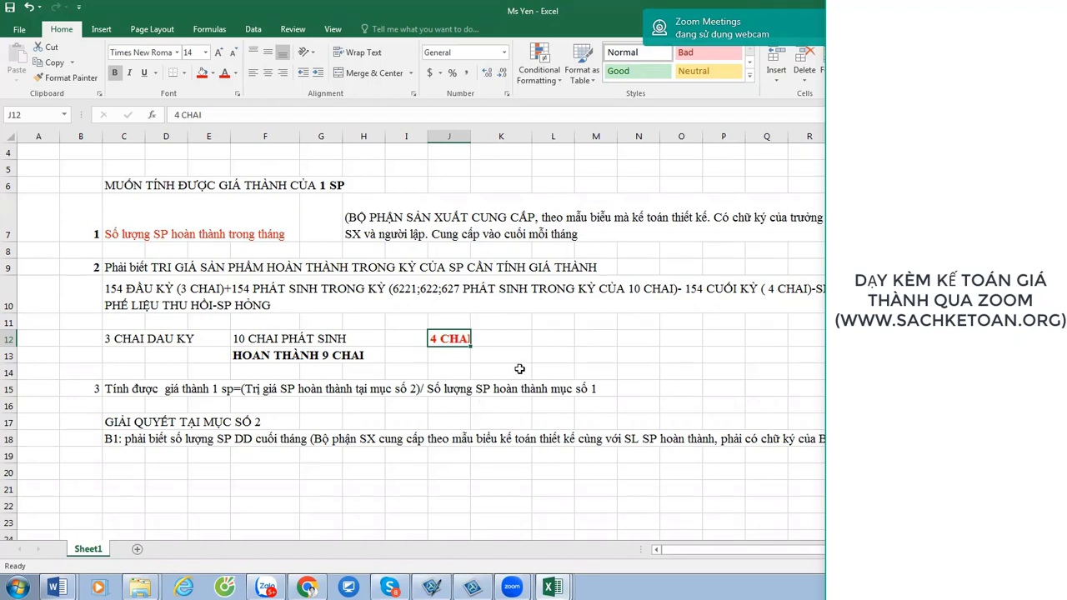
left_click(479, 135)
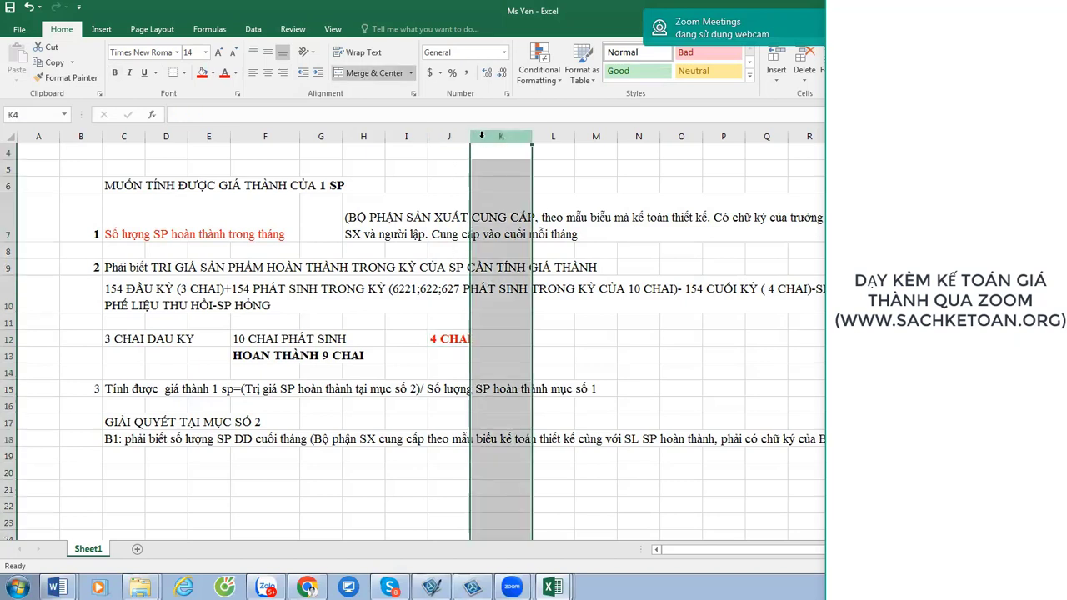
left_click_drag(472, 135, 507, 141)
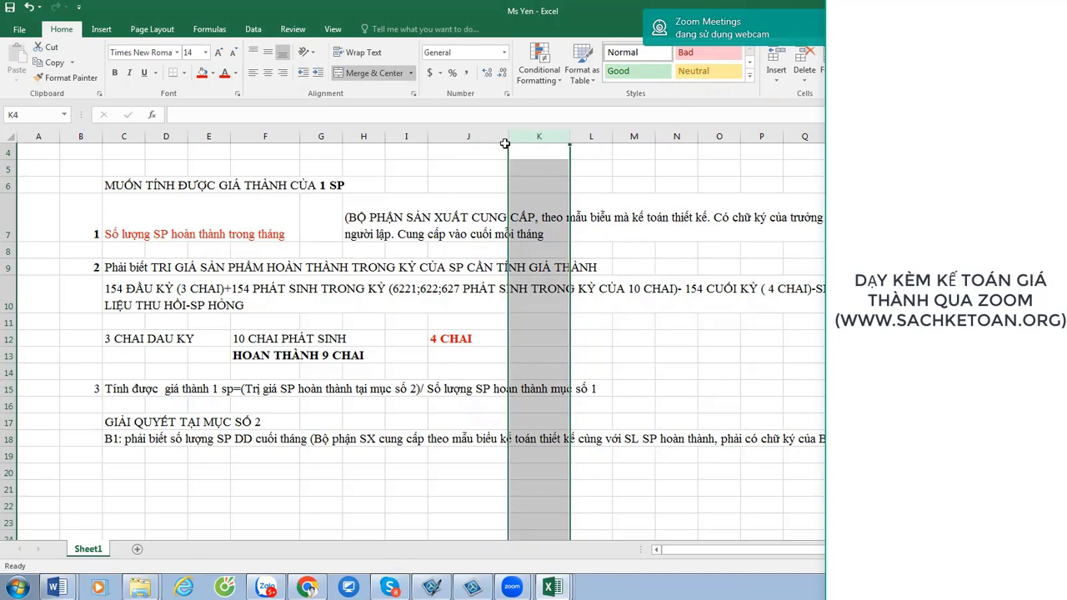
Correct the account number 6221 to 621 in the formula text of cell C10.
double_click(396, 288)
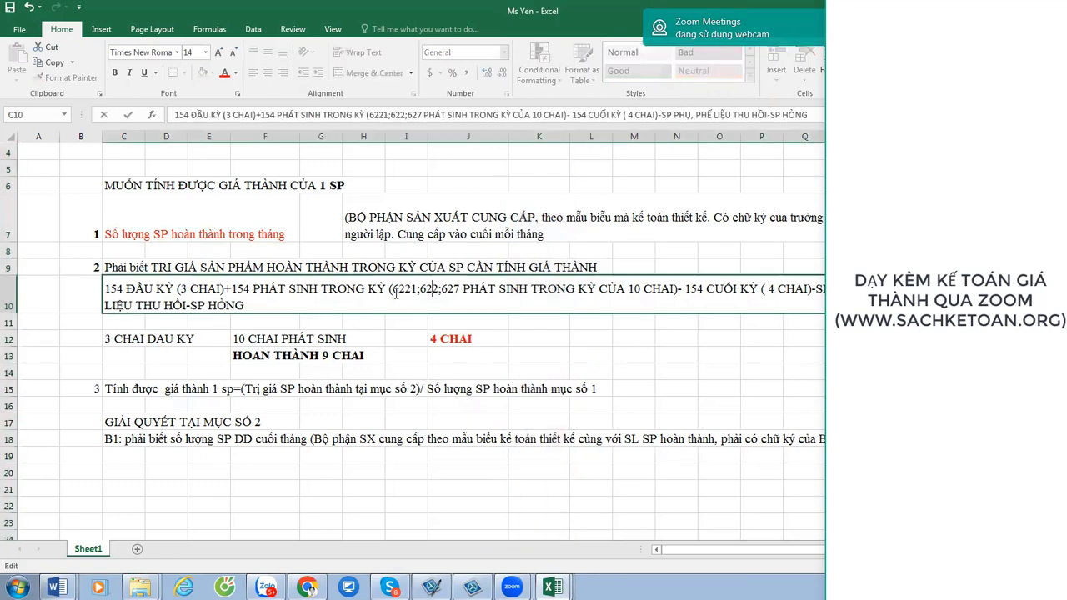
left_click_drag(396, 289, 460, 288)
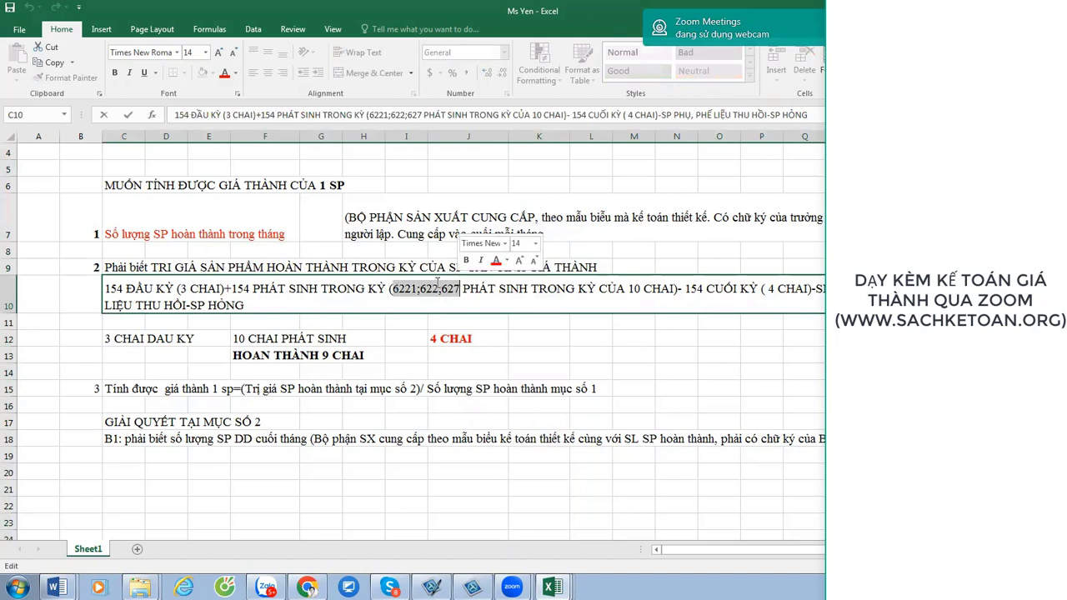
left_click(411, 289)
key("BackSpace")
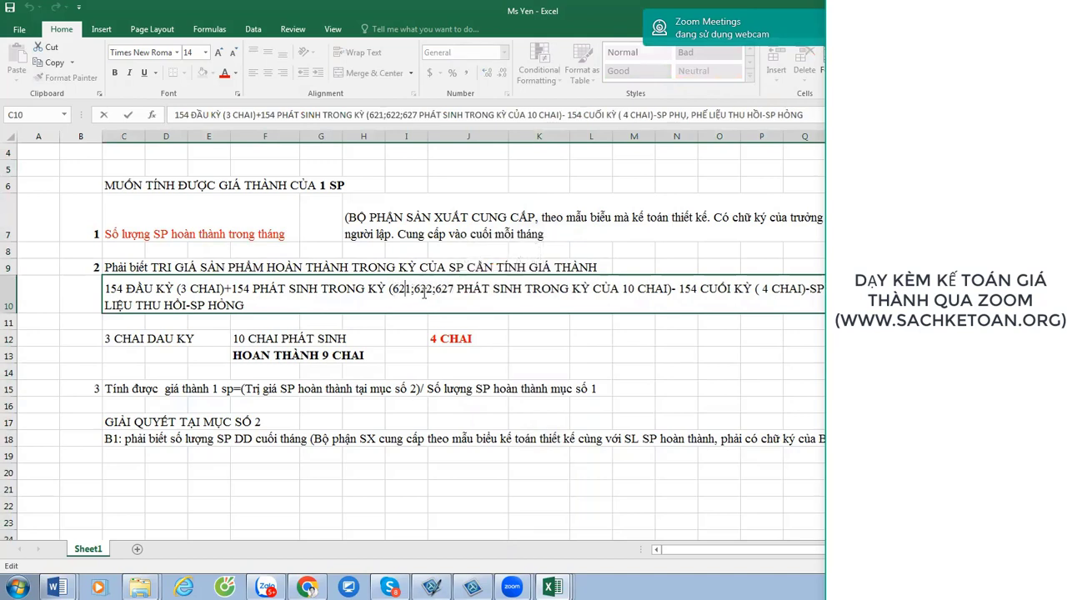
Make the account number 621 bold within the text of cell C10.
mouse_move(392, 289)
left_mouse_down()
mouse_move(452, 289)
mouse_move(394, 288)
left_mouse_up()
left_click(413, 289)
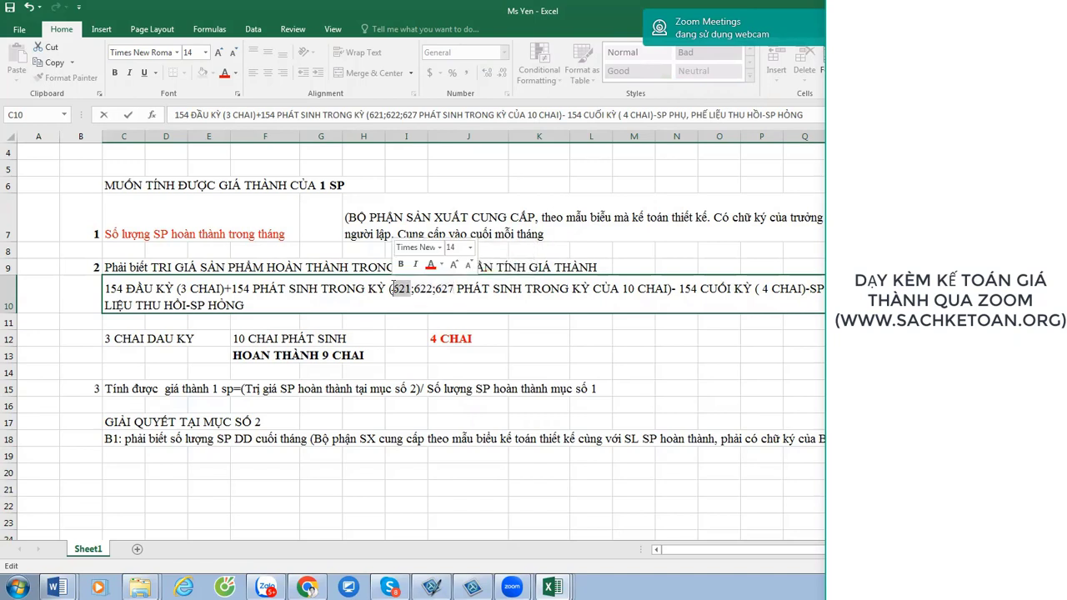
key("ctrl+b")
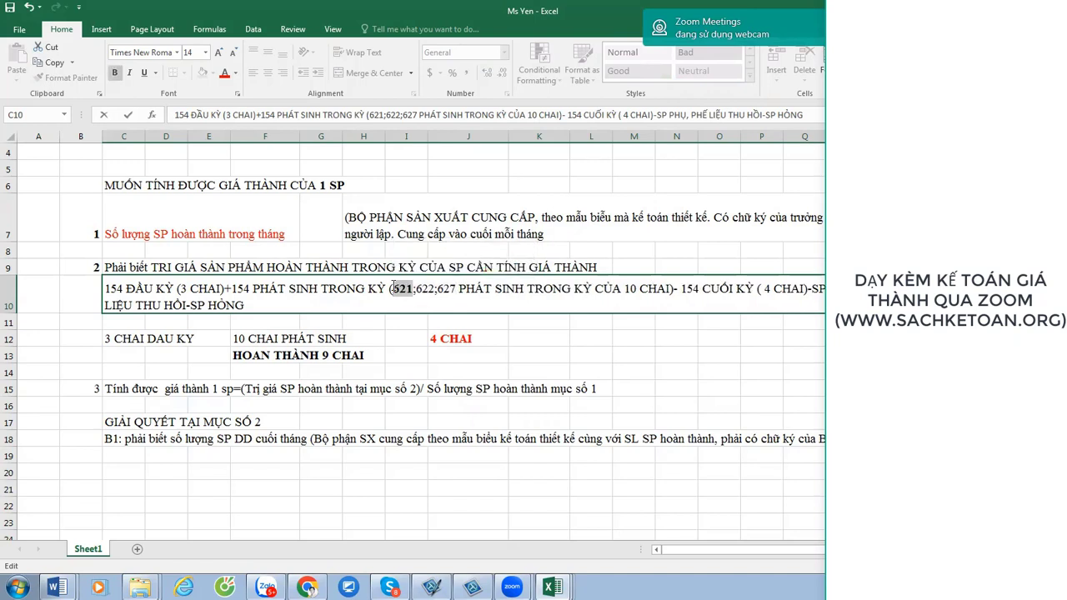
left_click(814, 394)
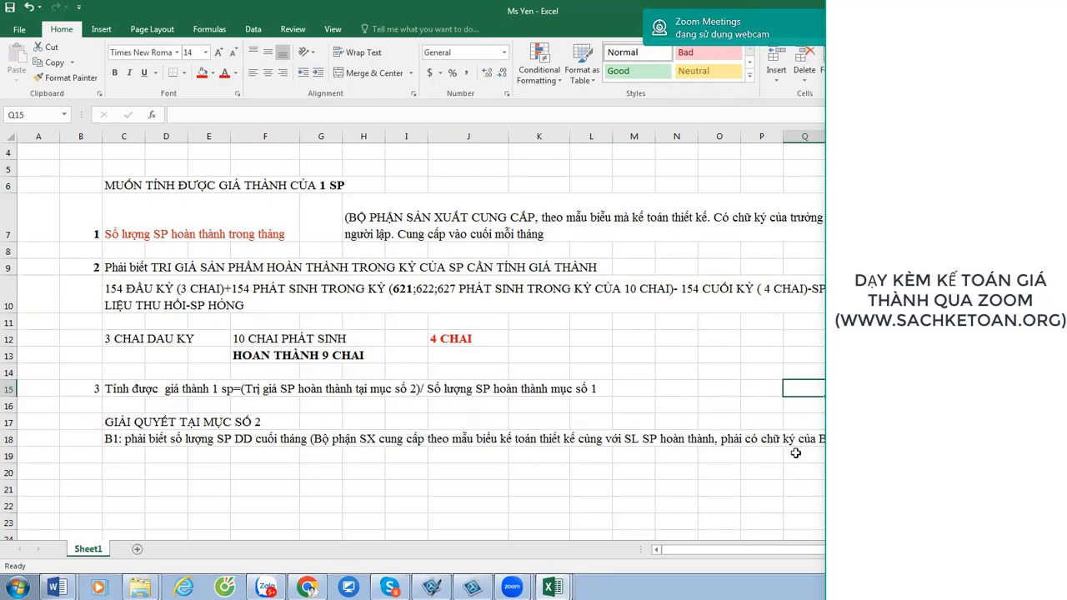
left_click(133, 451)
type("bƯƠ")
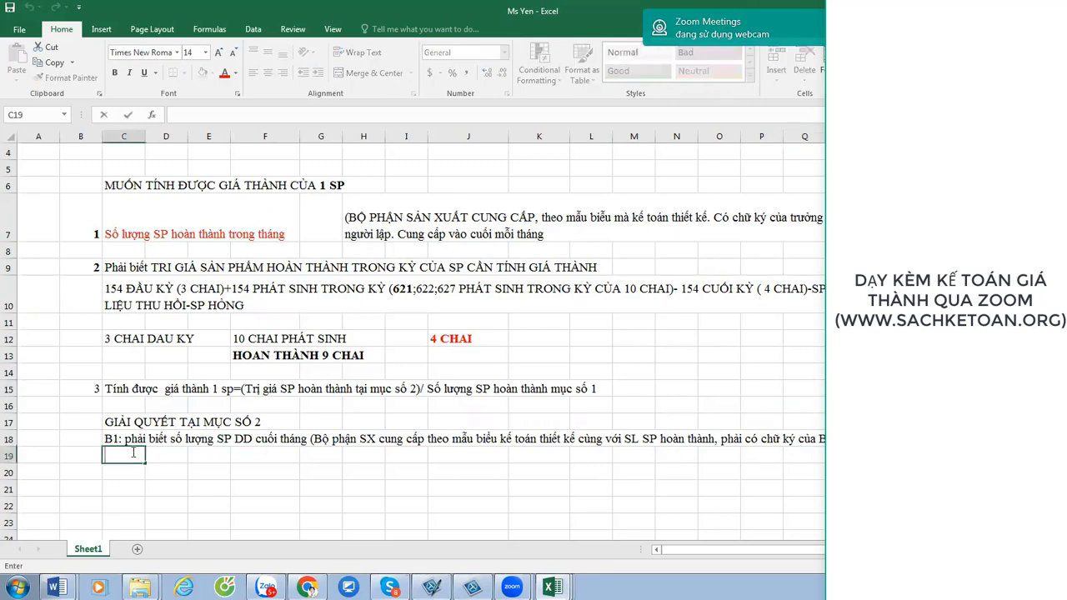
key("BackSpace")
key("BackSpace")
key("BackSpace")
left_click(438, 494)
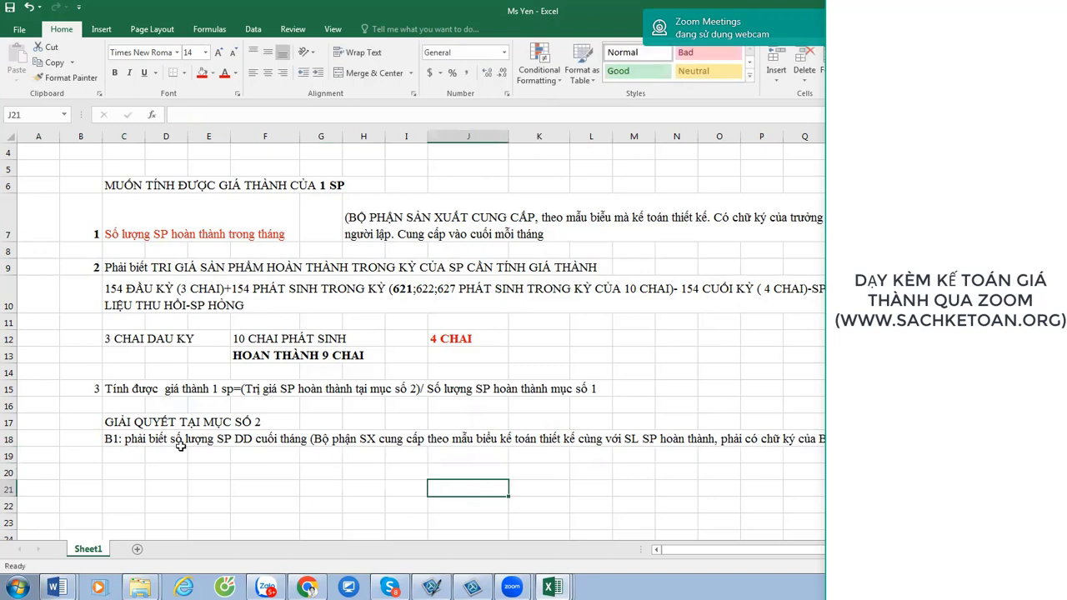
left_click(106, 438)
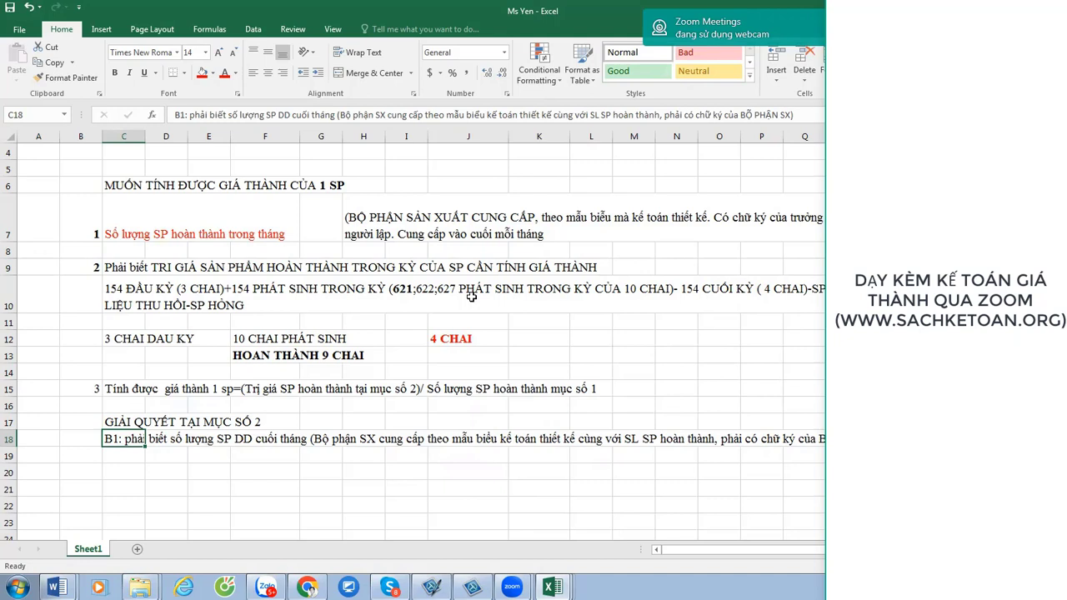
double_click(412, 292)
left_click_drag(412, 289, 395, 287)
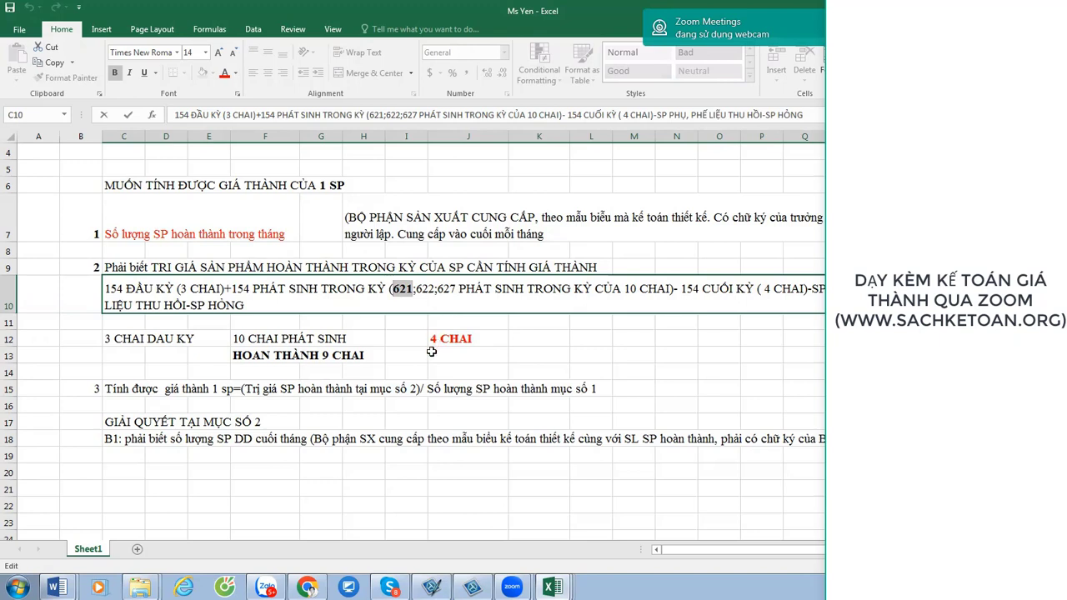
Start the second-step line in cell C20 with "B2: Đánh giá SP DD bao nhiêu tiền?".
left_click(109, 476)
type("Bước ")
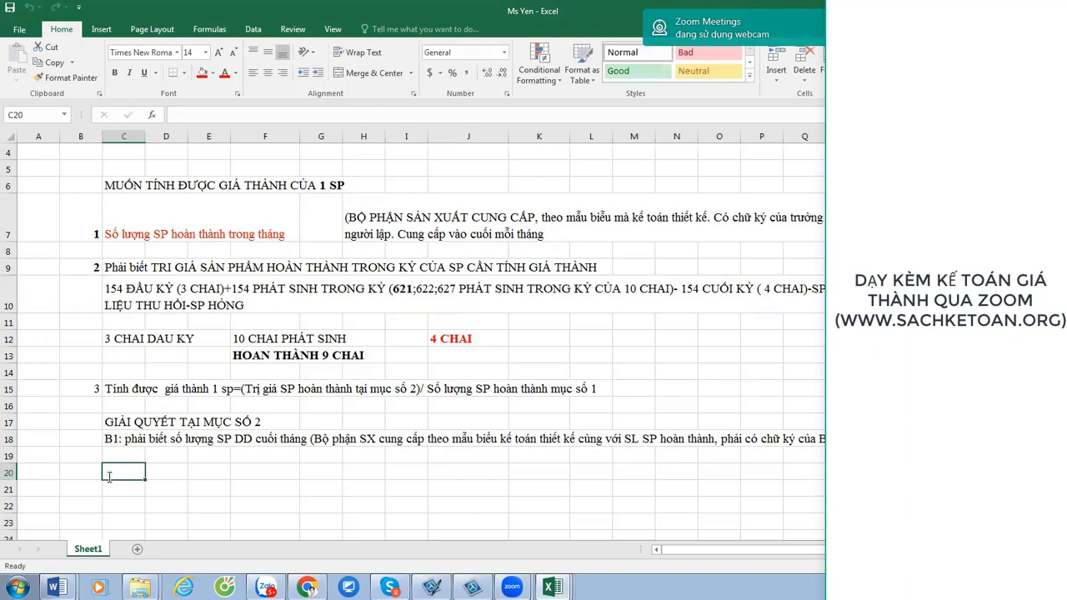
type("2")
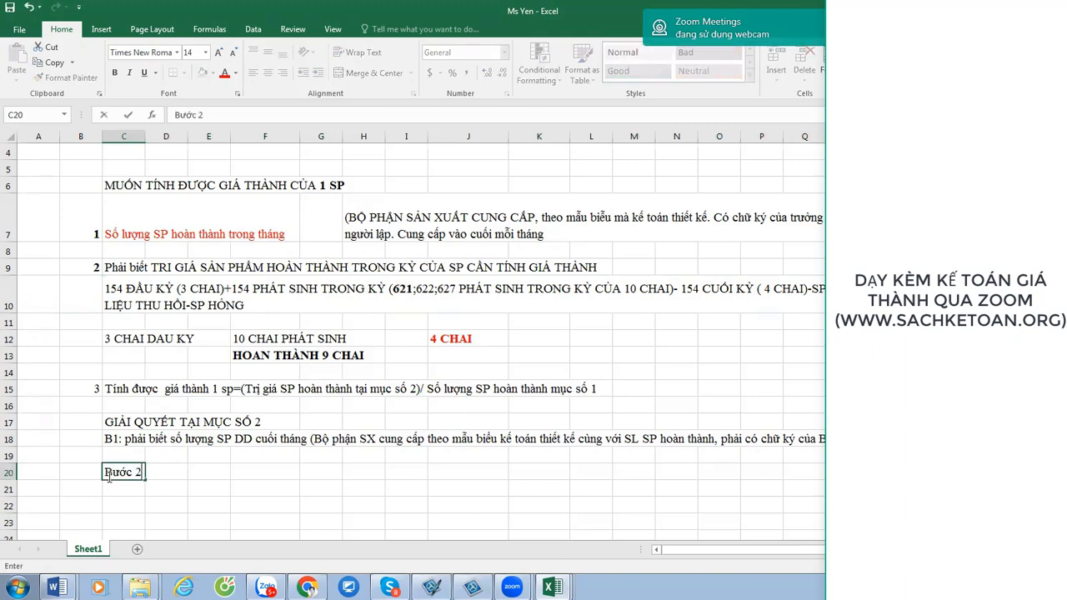
key("BackSpace")
key("BackSpace")
key("BackSpace")
key("BackSpace")
key("BackSpace")
key("BackSpace")
type("B2: Đánh")
type(" giá ")
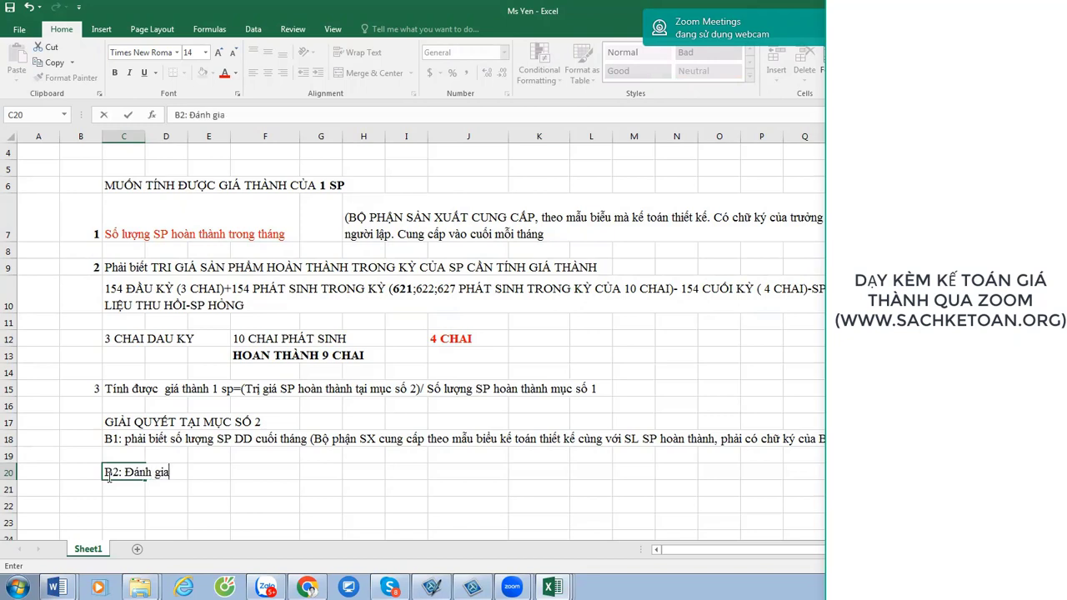
type("SP DD ba")
type("o nhiêu tie")
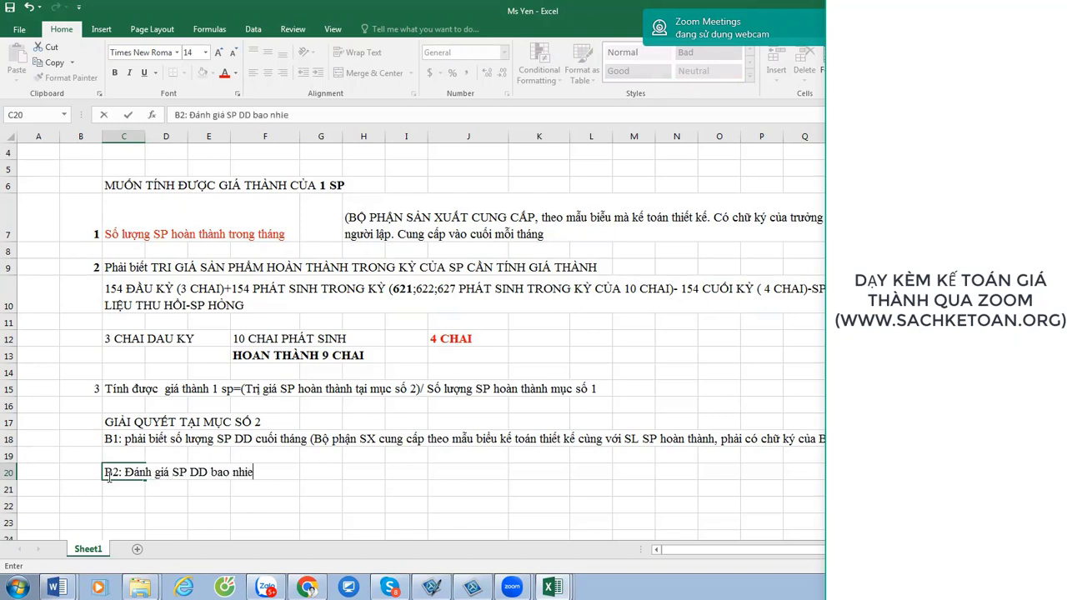
Complete the line in cell C20 with "Theo 1 trong 3 cách sau".
type("en? Theo 1")
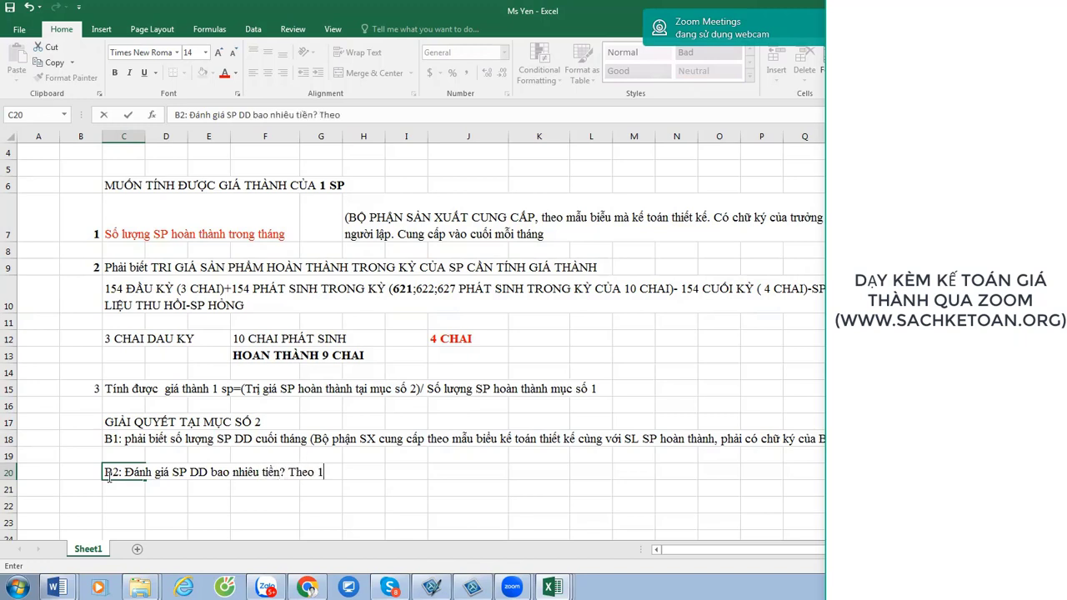
type(" trong 2 cs1")
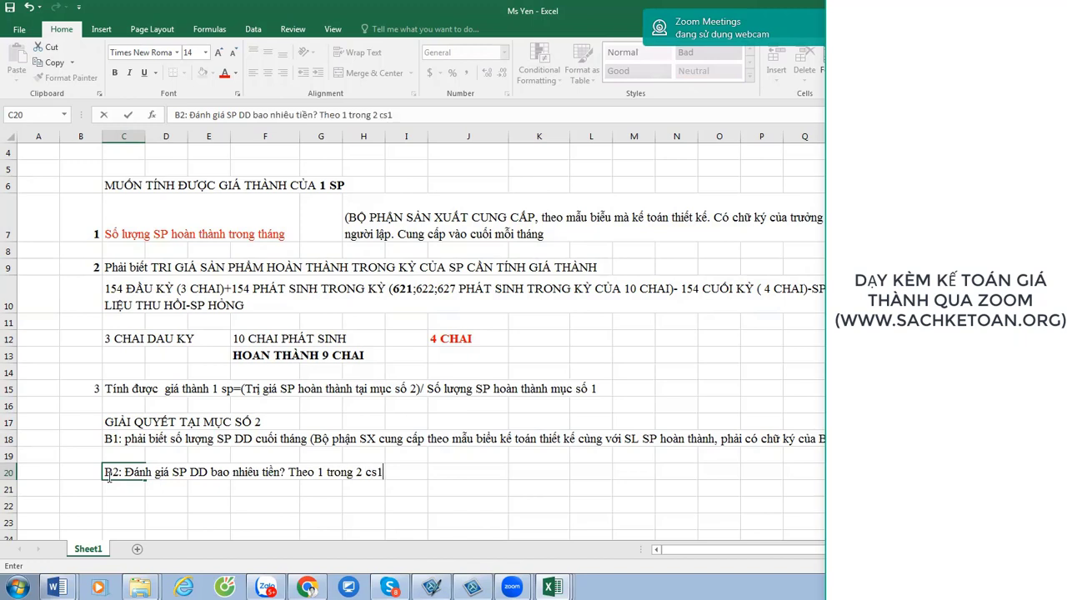
key("BackSpace")
key("BackSpace")
type("3 cách")
key("BackSpace")
key("BackSpace")
key("BackSpace")
key("BackSpace")
key("BackSpace")
key("BackSpace")
key("BackSpace")
key("BackSpace")
type("3 ca")
type("au")
key("Return")
Enter in C21 "C1: Nói SP DD chỉ gồm 621. Tức là Đánh giá SP DD theo Nguyên vật liệu trực tiếp (Áp dụng cho Cty".
type("C1:")
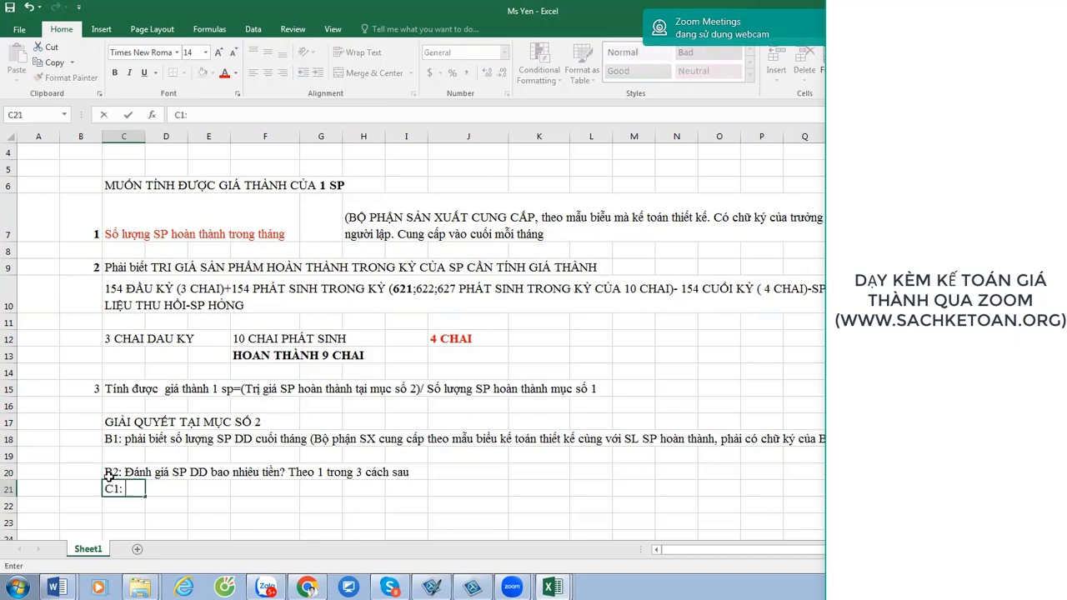
type(" Nói SP DD chỉ")
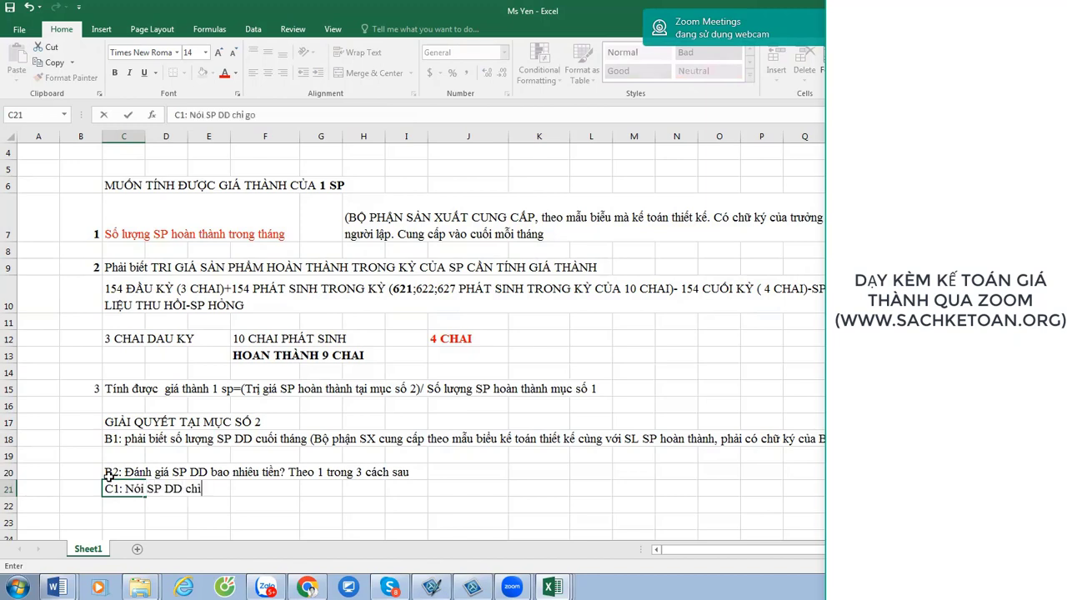
type(" go")
type("ồm ")
type("621. tức")
type(" l")
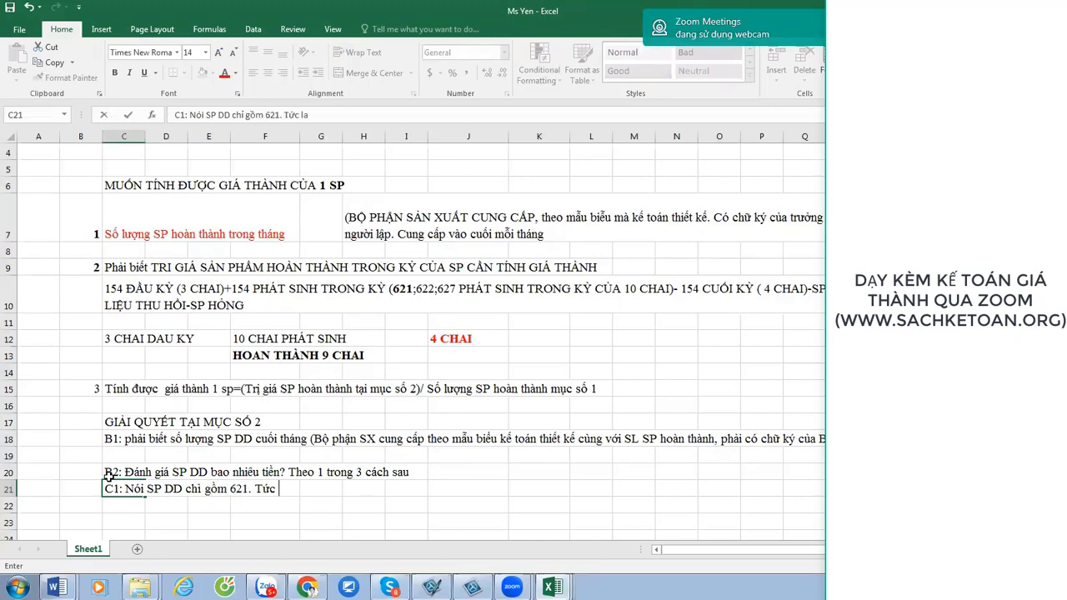
type("à Đánh g")
type("ia")
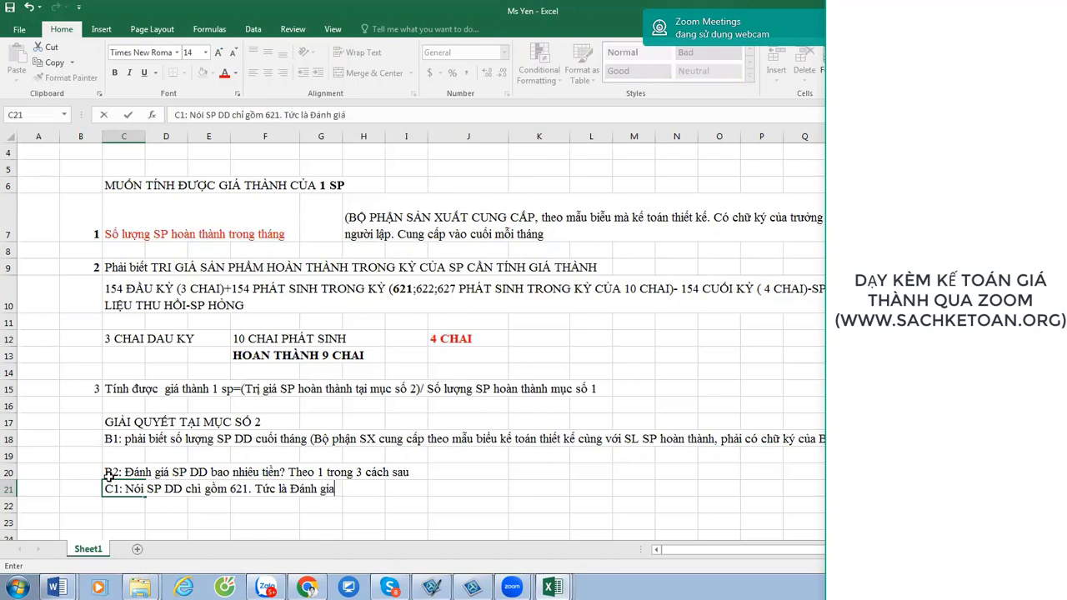
type("s SP DD theo")
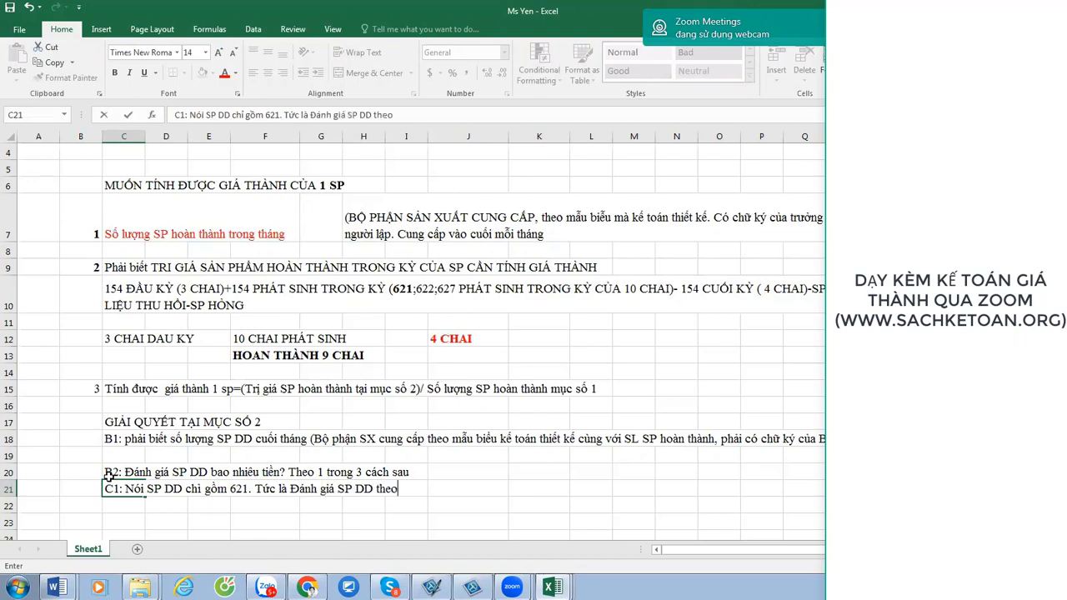
type(" Nguyên vật liệu tr")
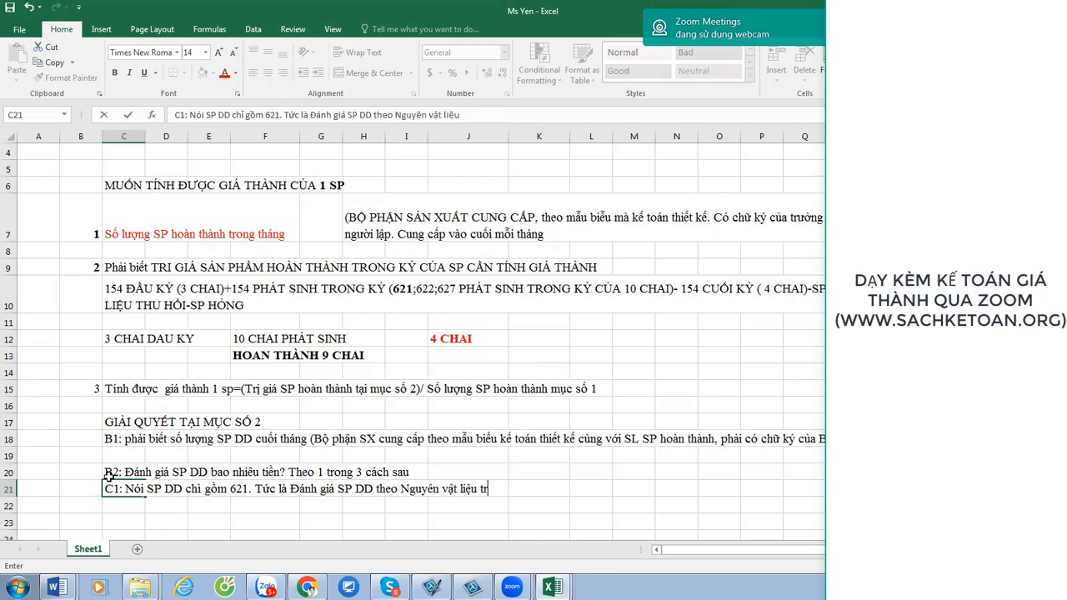
type("ực tiếp (Áp dụng cho C")
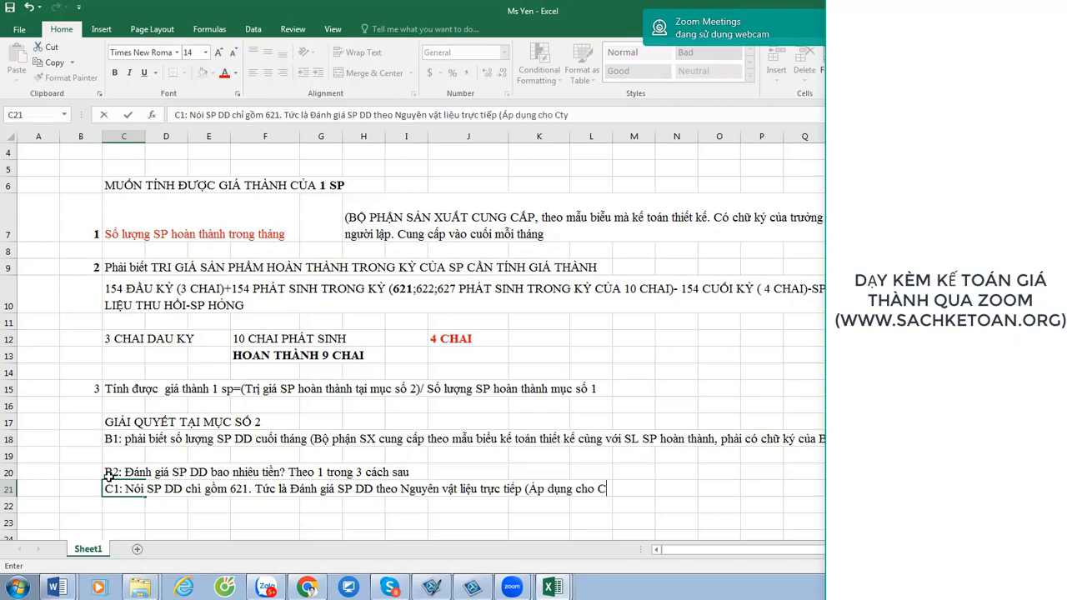
type("ty ")
Complete the C21 note with "mà giá thành tỷ lệ 621 chiếm tỷ trọng lớn trong giá thành)".
type("có")
key("BackSpace")
key("BackSpace")
type("mà giá thành")
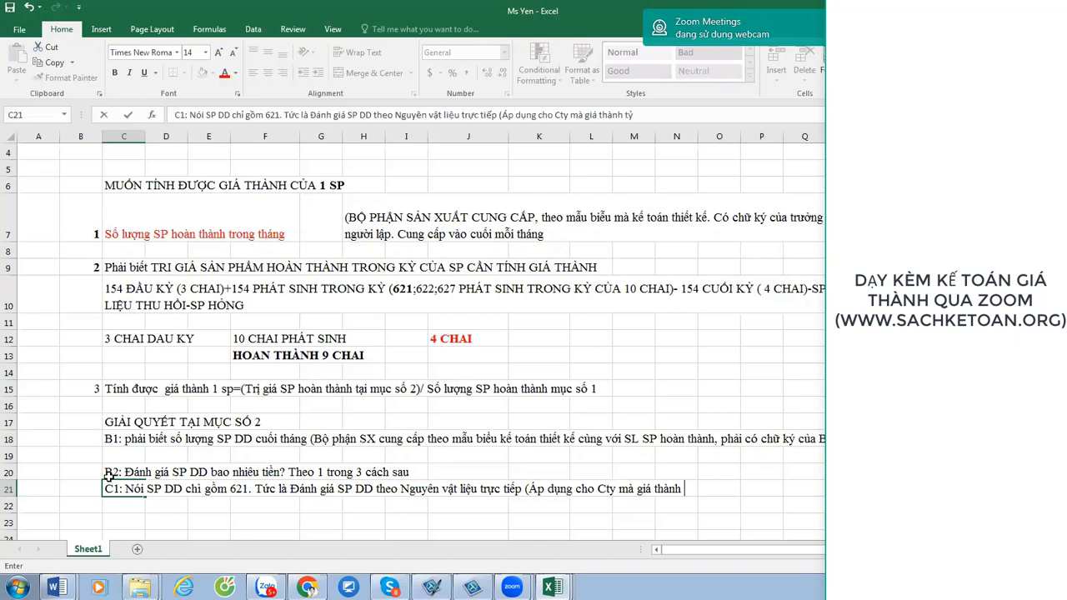
type(" tỷ lệ 621 chiếm trong")
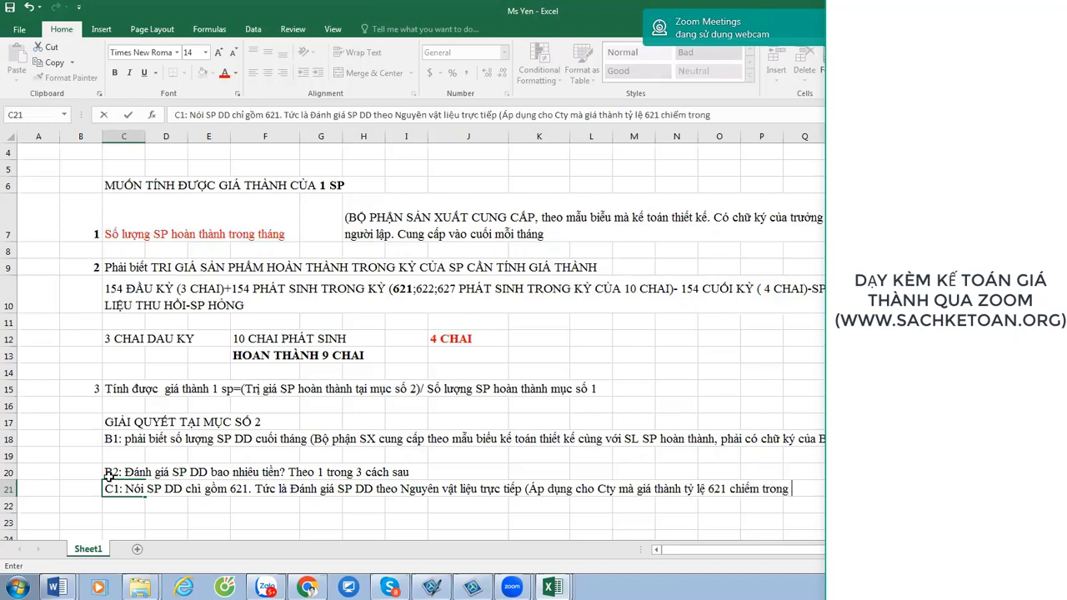
key("BackSpace")
key("BackSpace")
key("BackSpace")
key("BackSpace")
key("BackSpace")
type("ỷ trọng lớn trong gi")
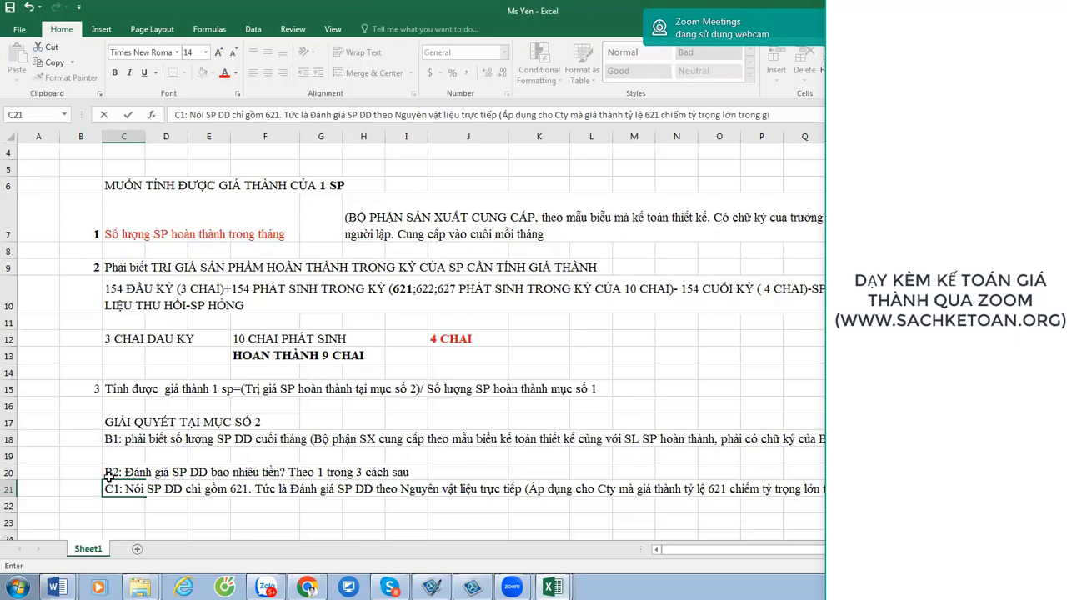
type("as thanhf)")
key("Return")
key("Up")
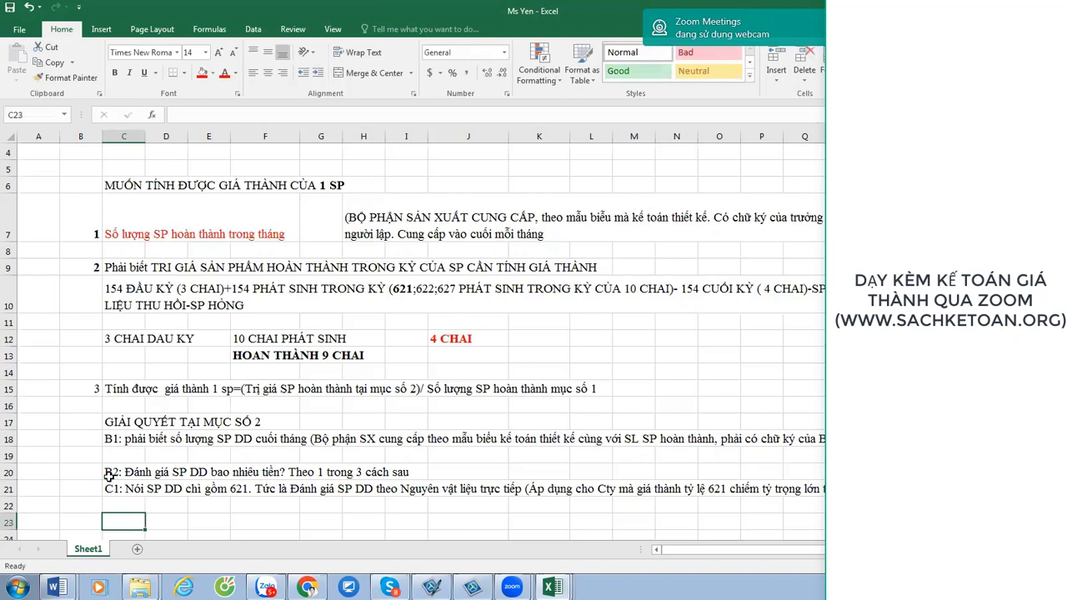
key("Down")
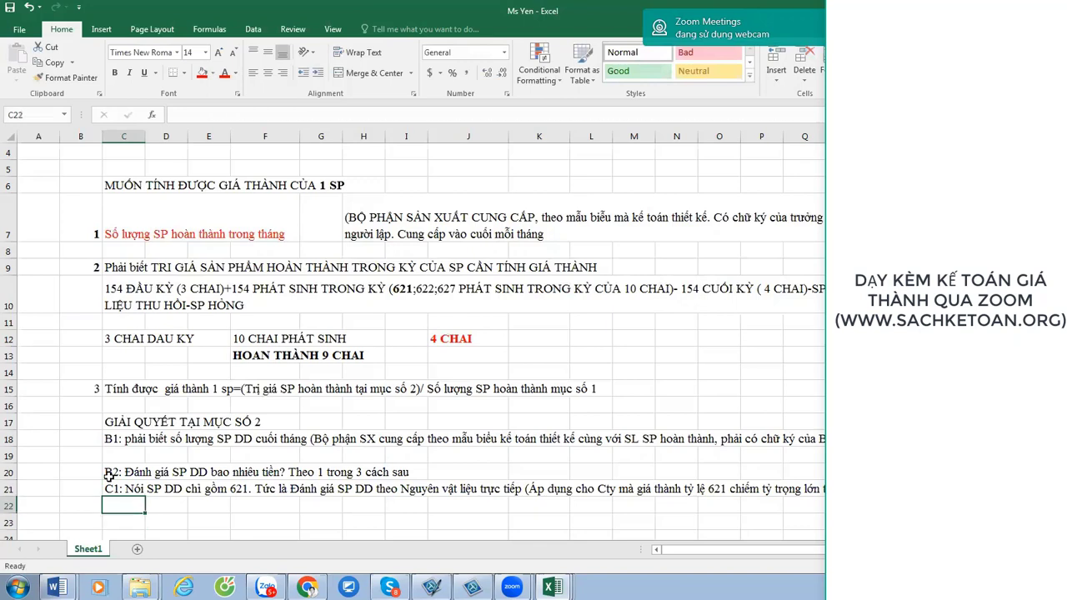
key("Up")
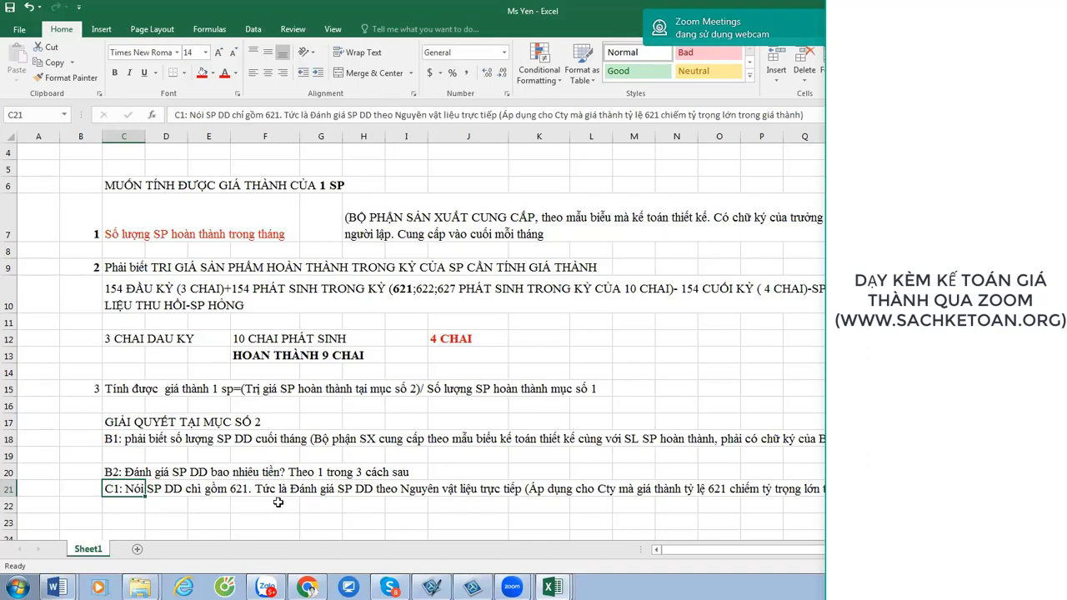
left_click(298, 453)
key("Down")
key("Down")
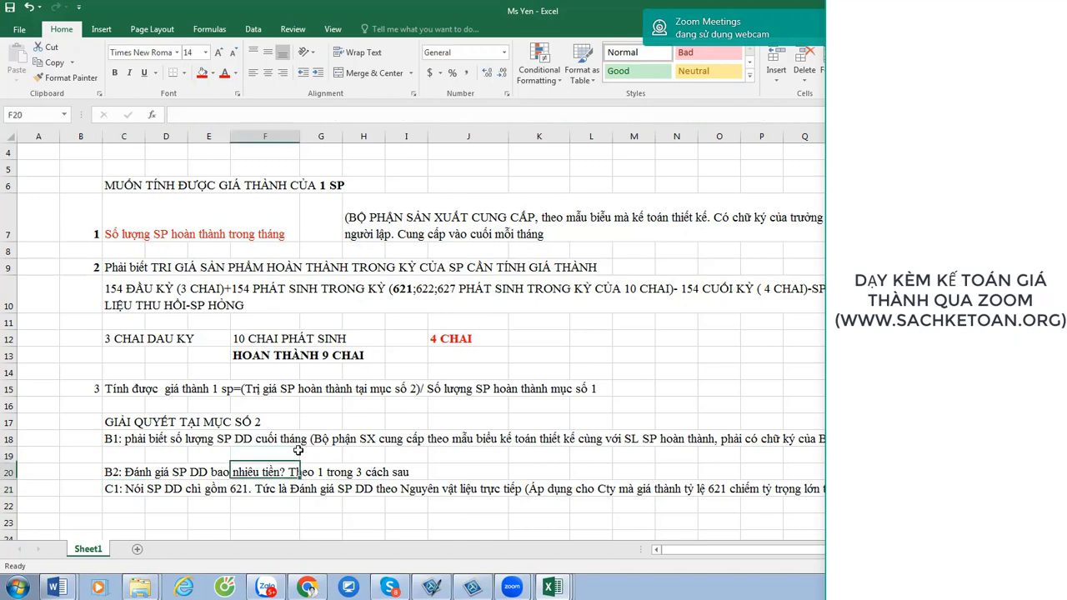
Format the "B1:" label at the start of cell C18 as bold, italic and underlined.
key("Up")
key("Up")
key("Up")
key("Left")
key("Left")
key("Left")
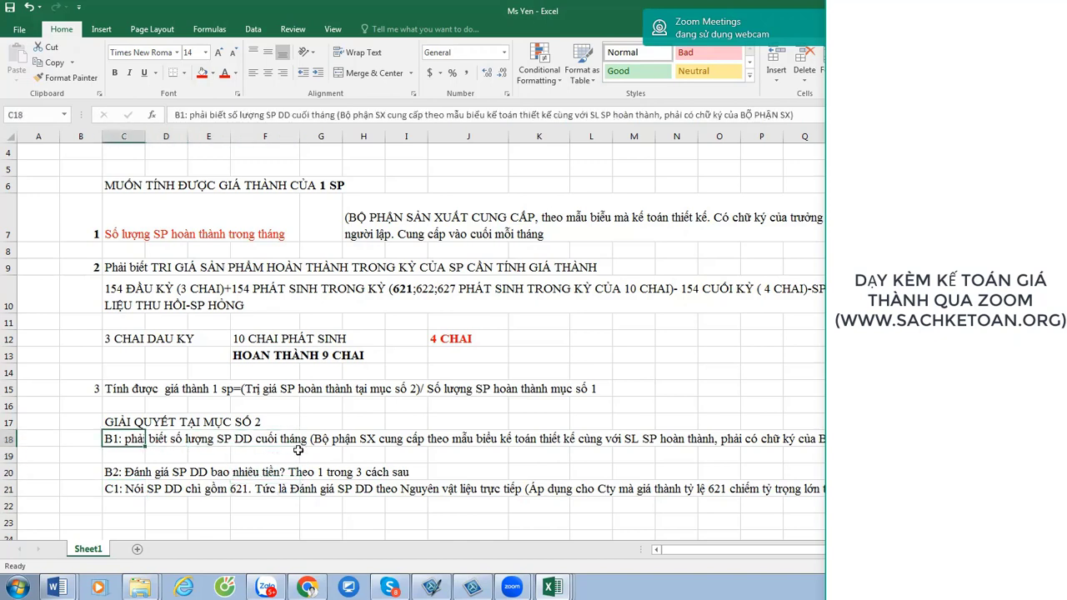
key("F2")
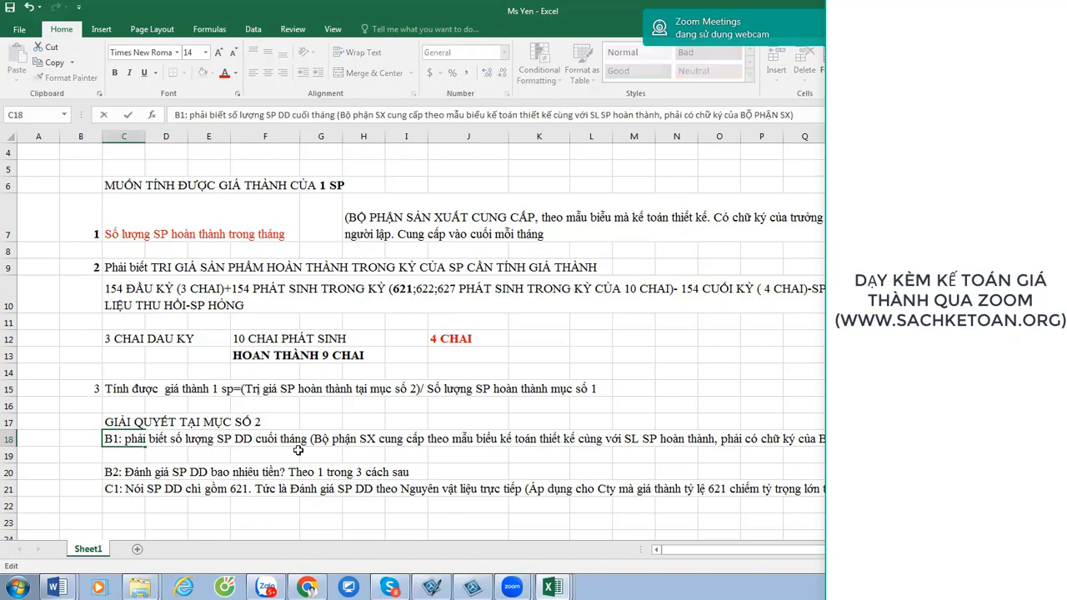
key("Home")
key("shift+Right")
key("shift+Right")
key("shift+Right")
key("ctrl+b")
key("ctrl+i")
key("ctrl+u")
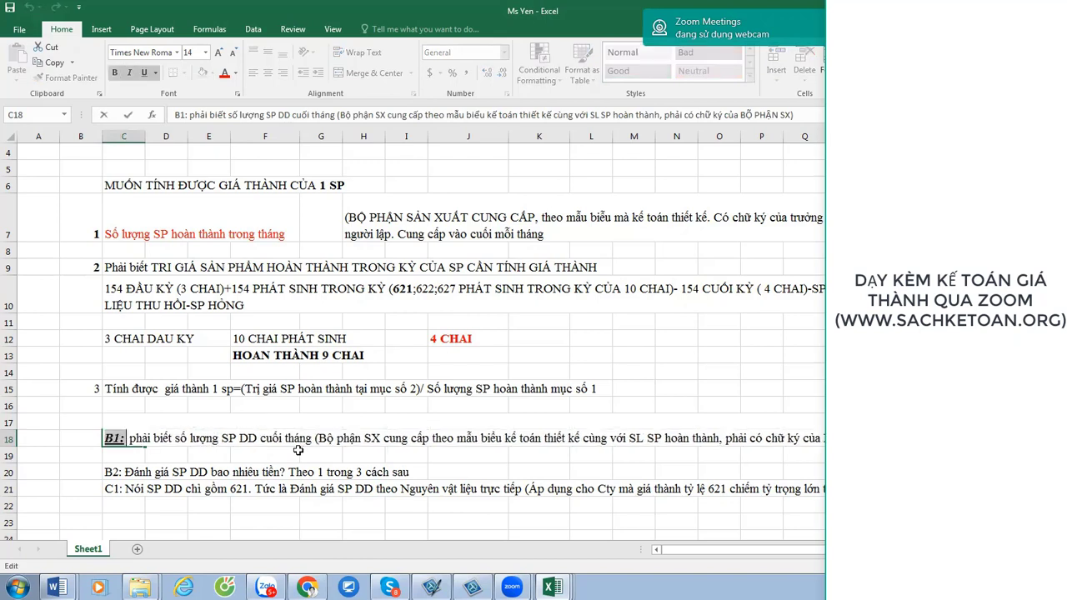
key("Return")
Format the "B2" label at the start of cell C20 as bold, italic and underlined.
key("Return")
key("F2")
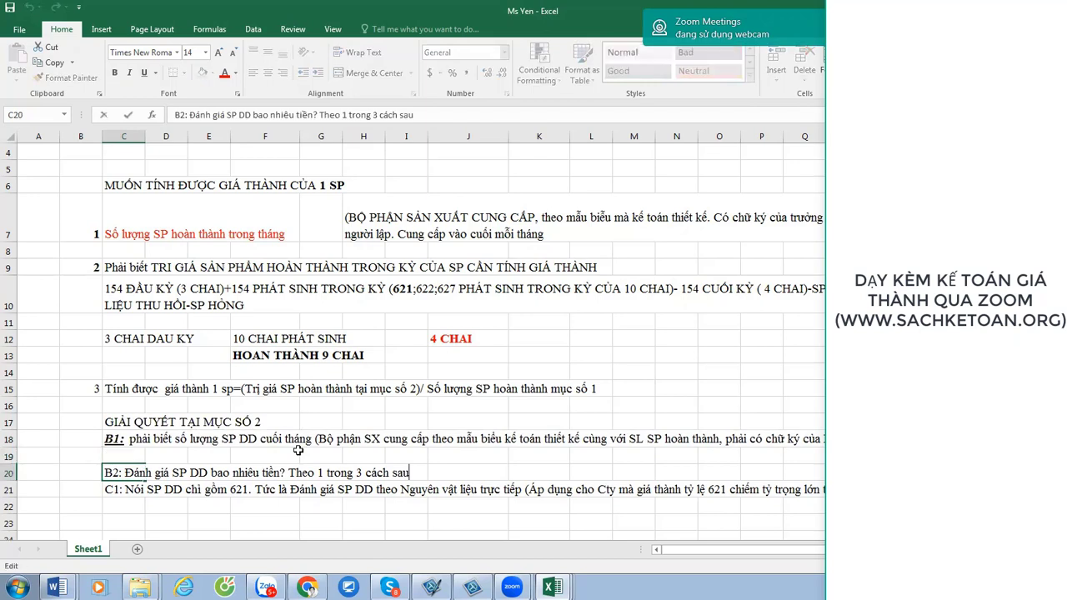
key("Home")
key("shift+Right")
key("shift+Right")
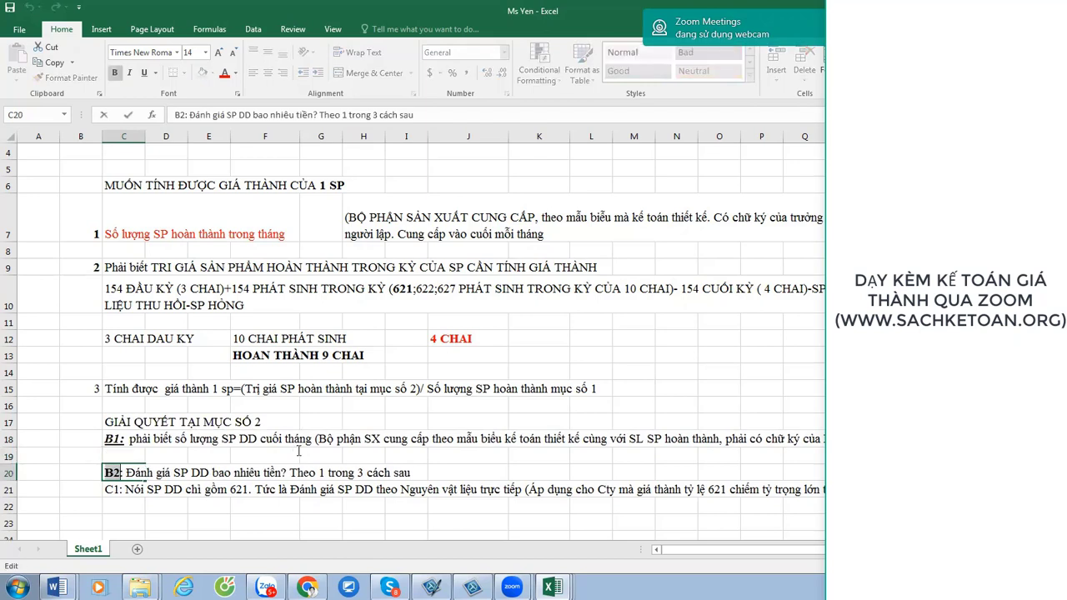
key("ctrl+b")
key("ctrl+i")
key("ctrl+u")
key("Return")
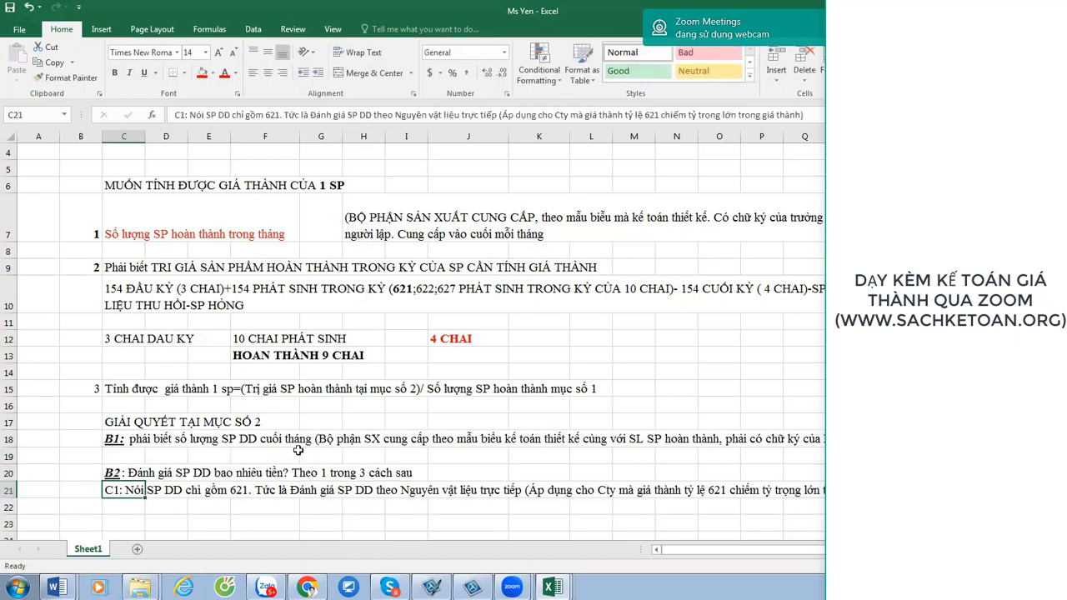
key("Down")
key("Down")
key("Down")
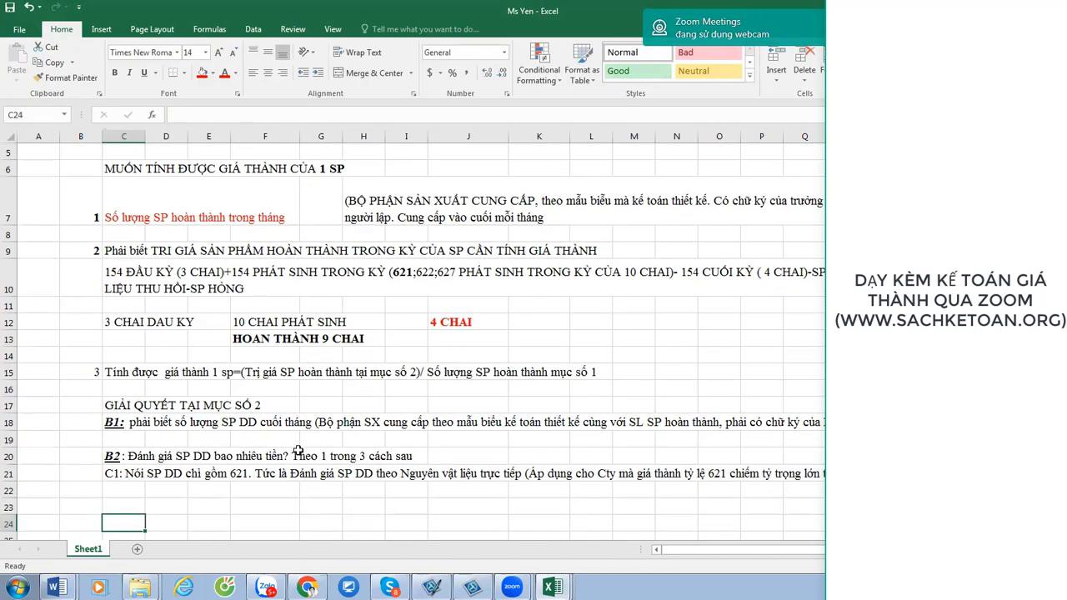
key("Up")
key("Up")
key("Up")
key("Up")
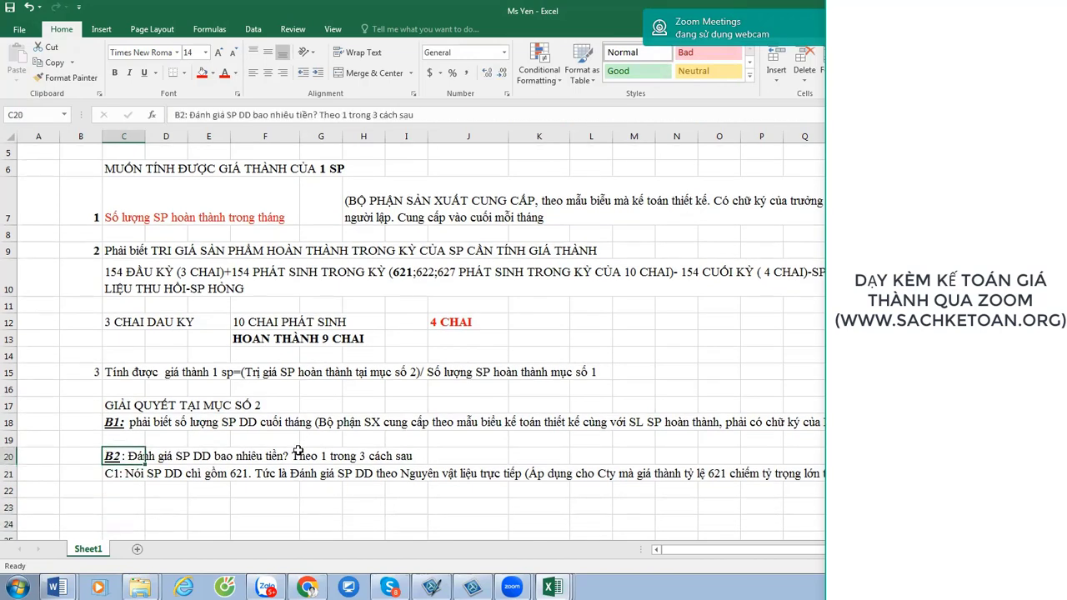
key("Up")
key("Up")
key("Up")
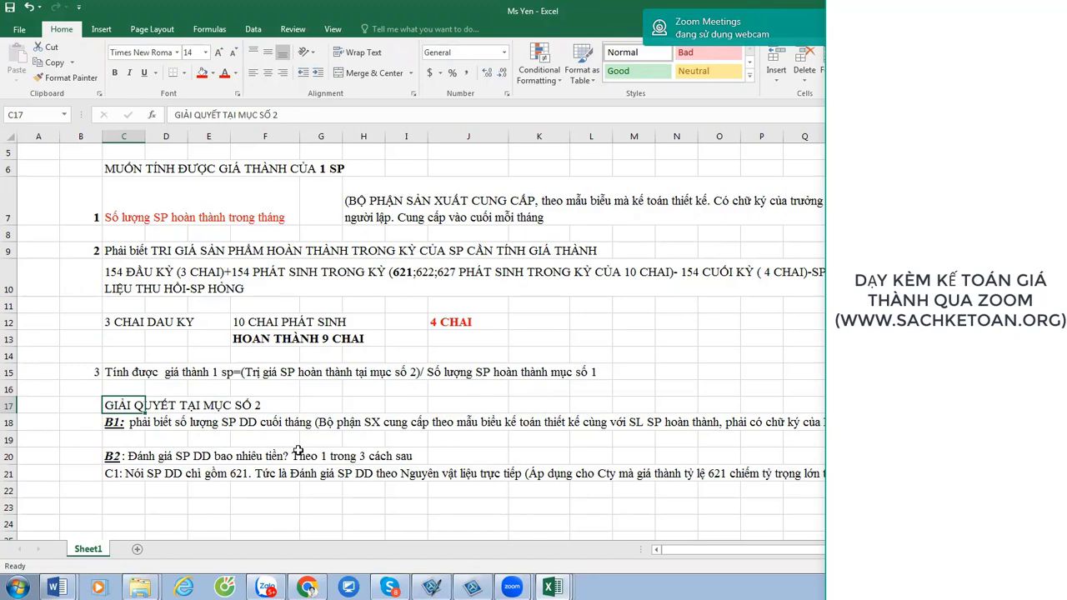
Switch to Chrome and change from the managed Facebook page to the personal profile.
left_click(307, 587)
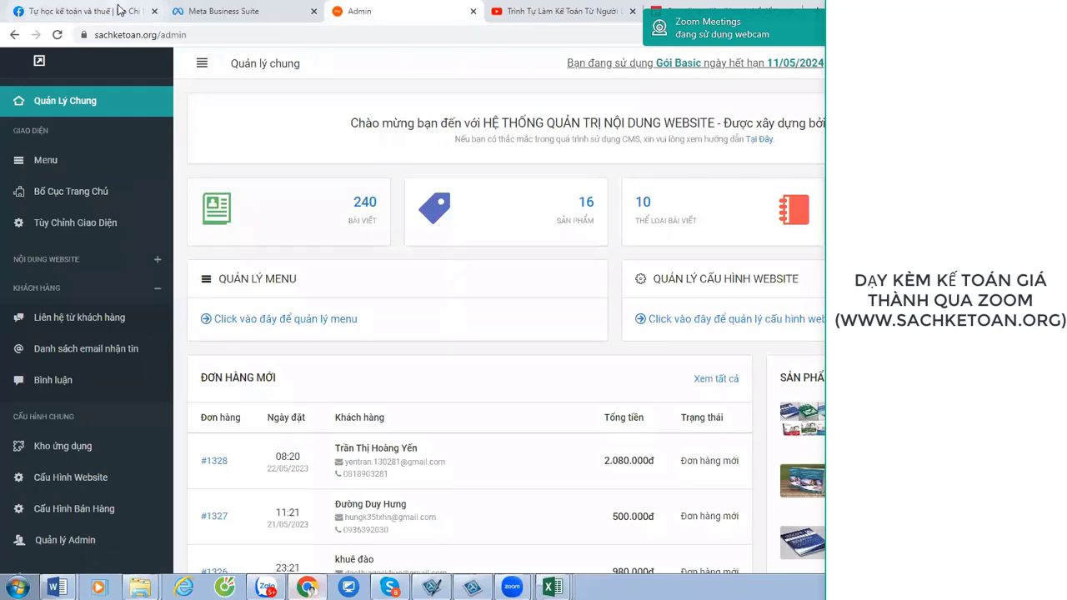
left_click(79, 10)
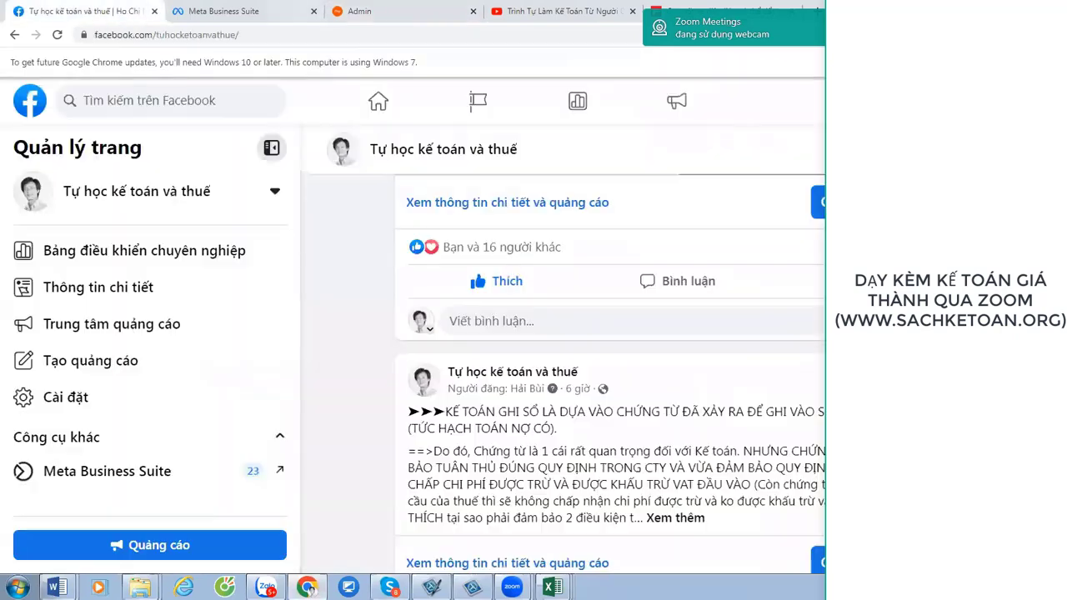
left_click(365, 34)
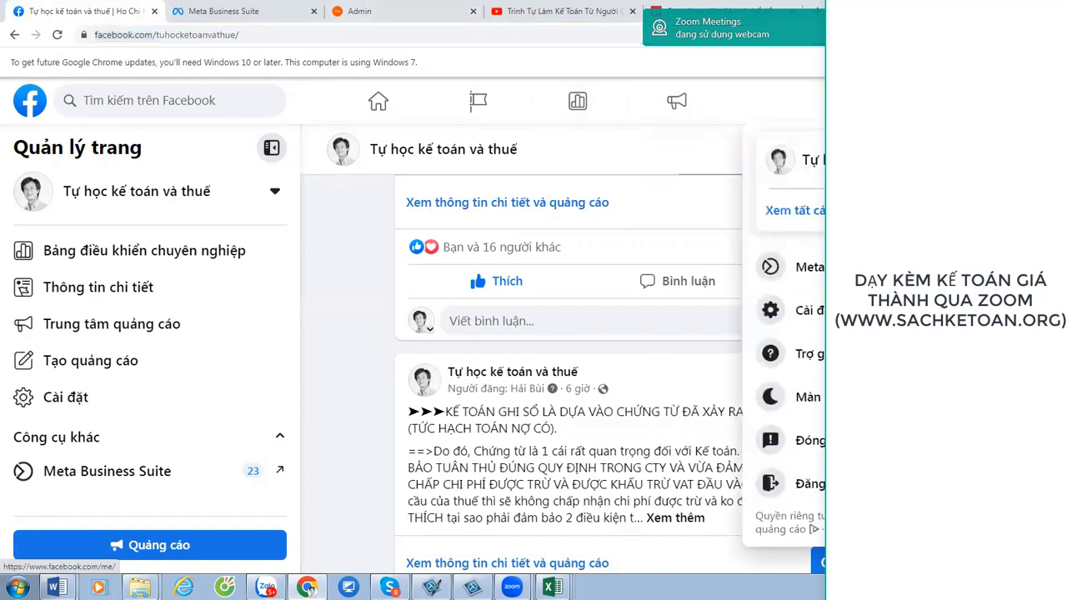
key("Return")
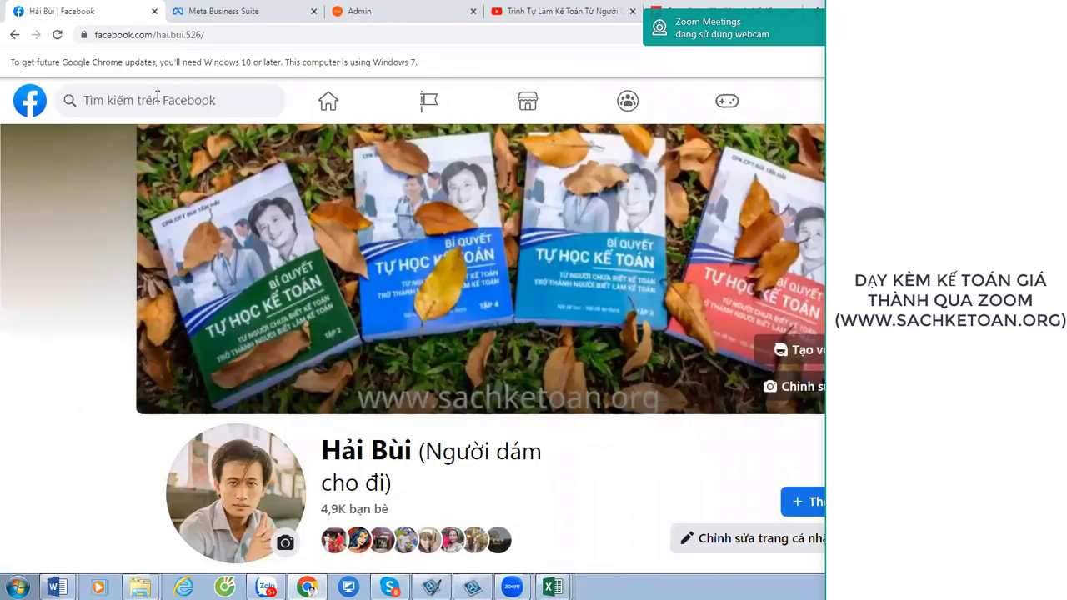
Search Facebook for "kt" and open the profile of the suggested tax accountant.
left_click(157, 99)
type("kt")
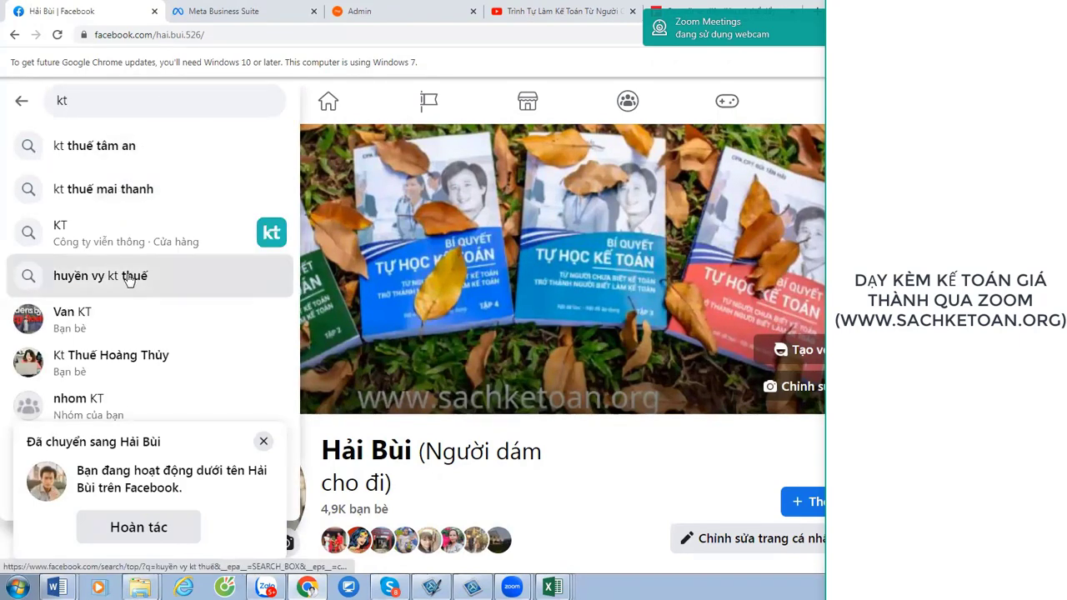
left_click(129, 278)
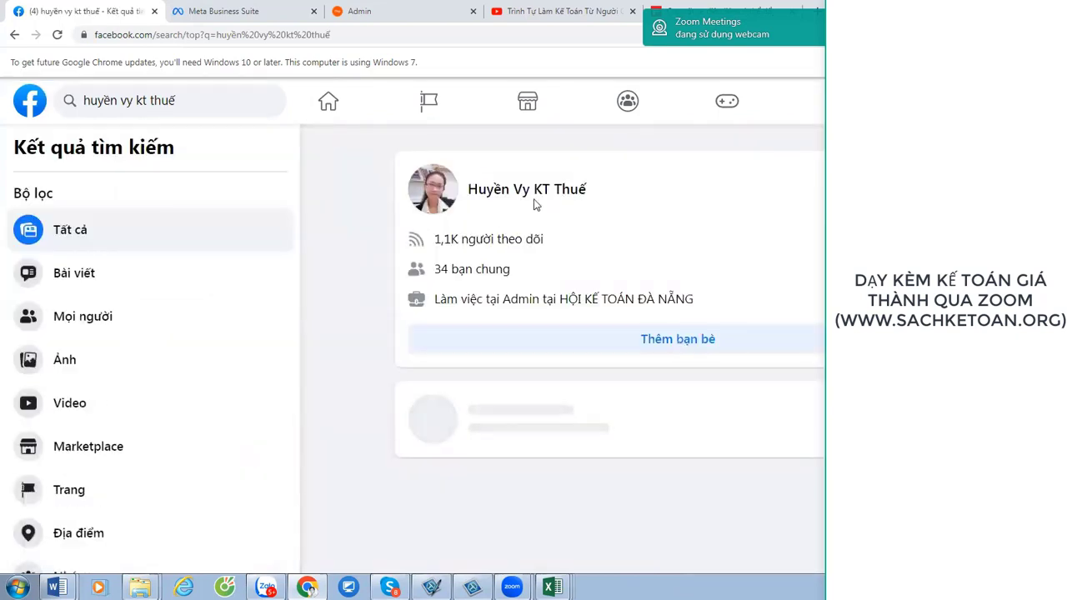
left_click(542, 194)
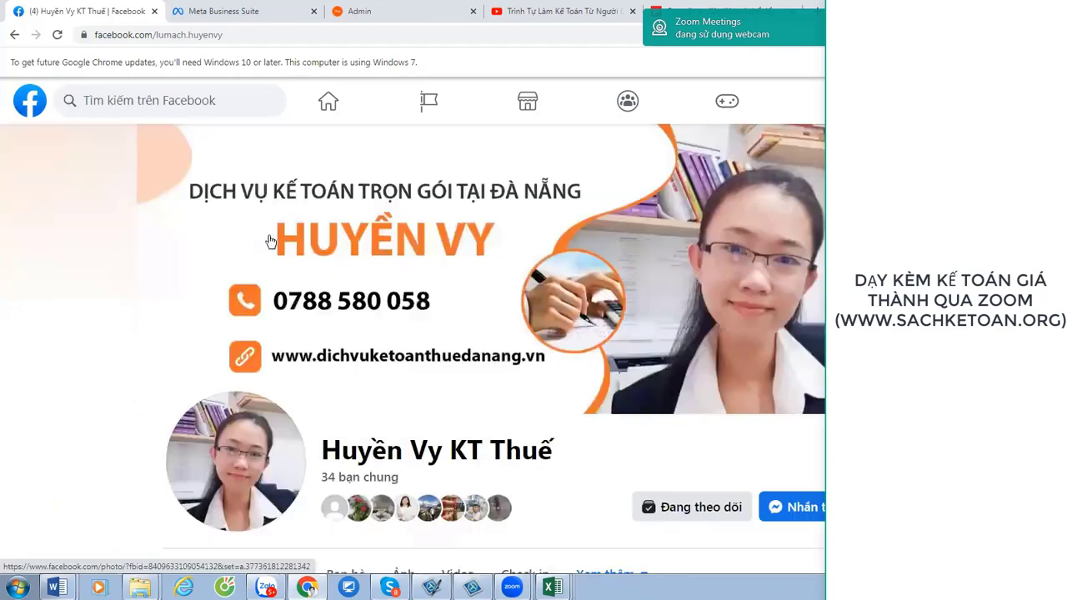
Examine the accountant's profile and expand the pinned post about accounting services to read it in full.
scroll(568, 270, "down", 4)
scroll(574, 268, "up", 4)
scroll(574, 269, "down", 4)
scroll(573, 270, "down", 1)
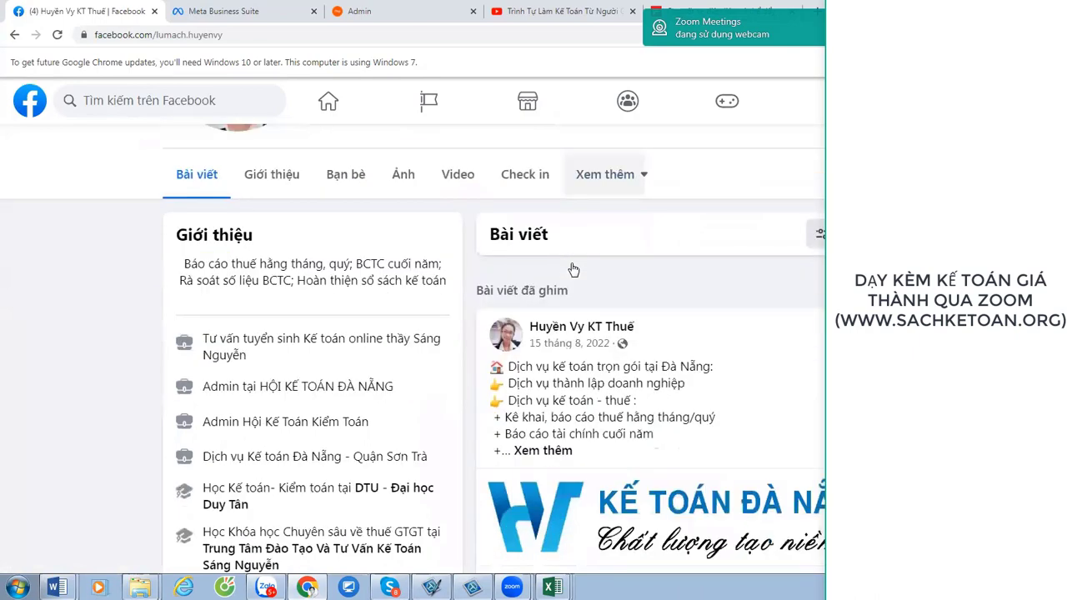
scroll(573, 269, "down", 2)
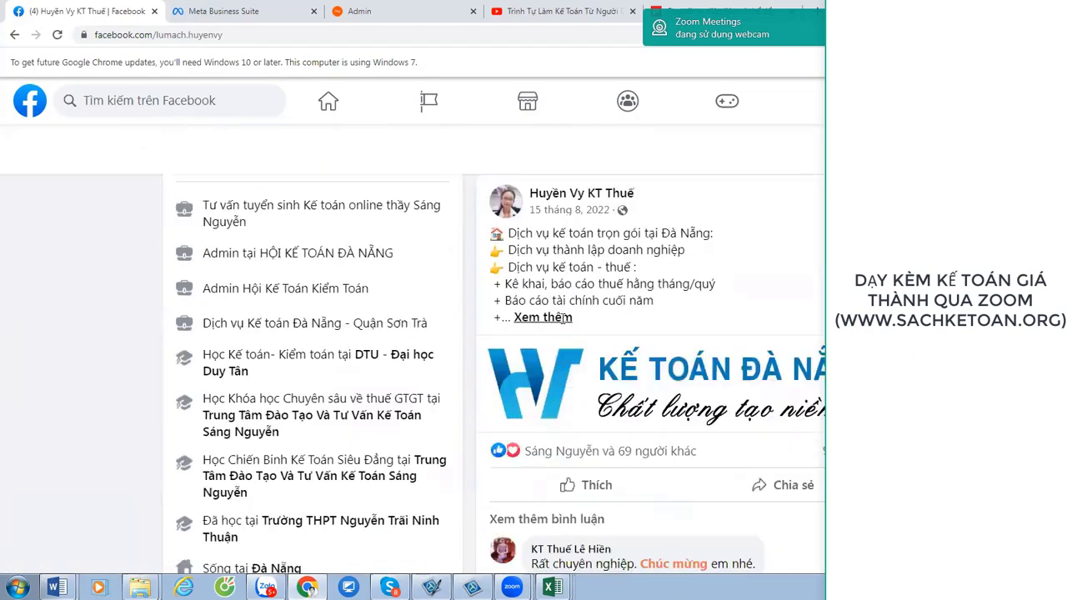
left_click(567, 318)
scroll(589, 308, "down", 2)
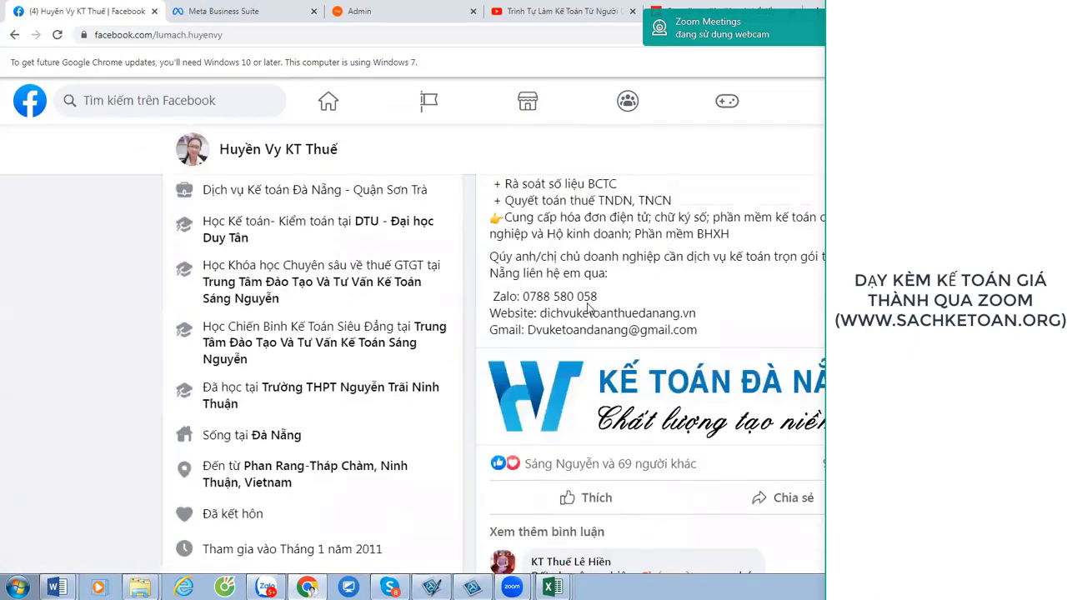
scroll(589, 307, "up", 4)
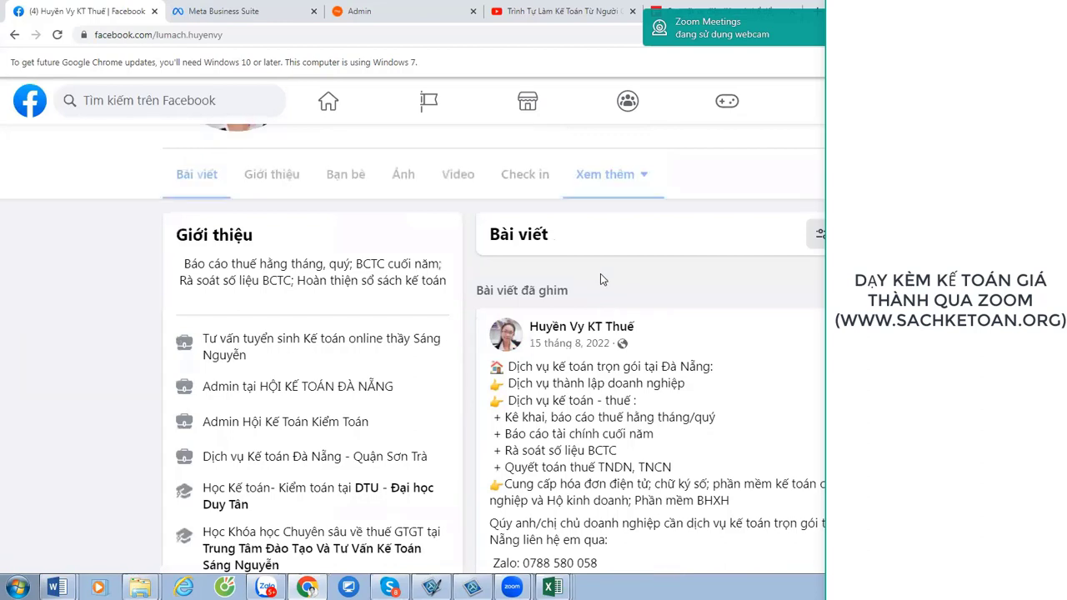
Look through the managed Facebook pages, the home feed and the notifications.
left_click(431, 103)
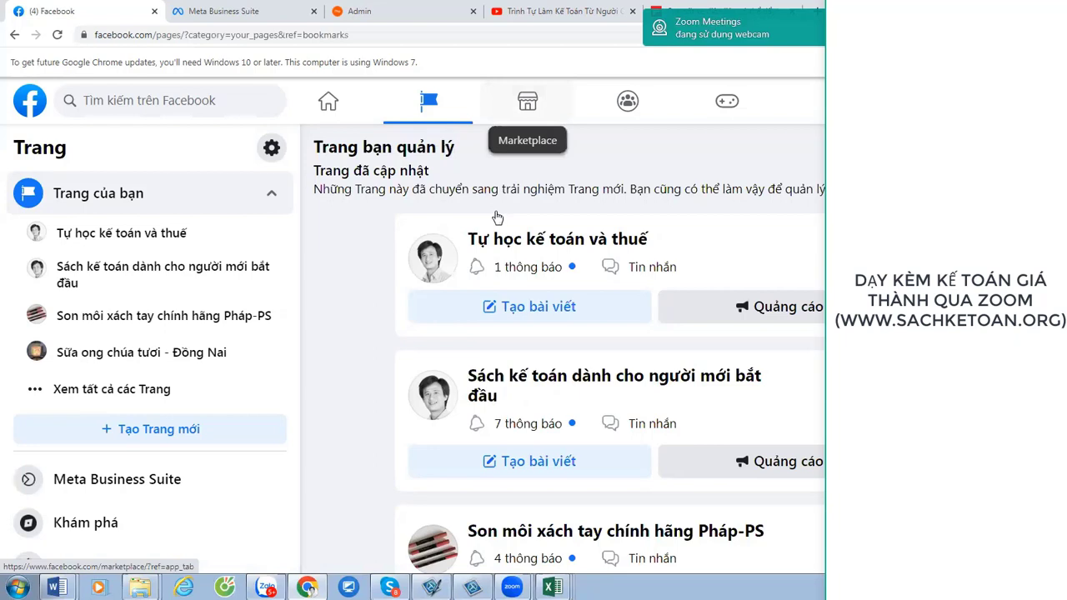
left_click(326, 101)
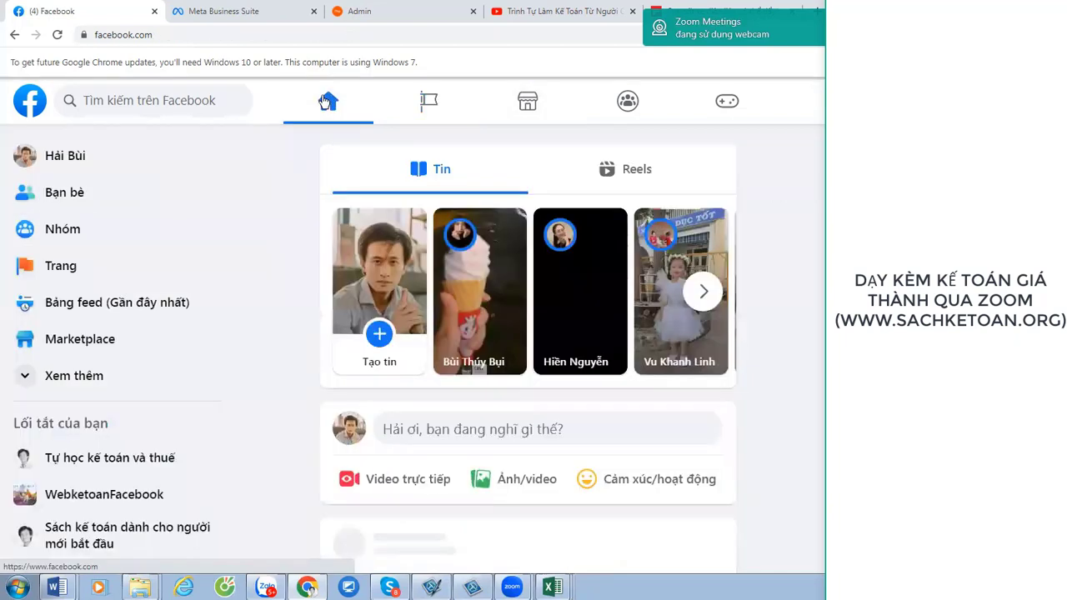
scroll(774, 226, "down", 3)
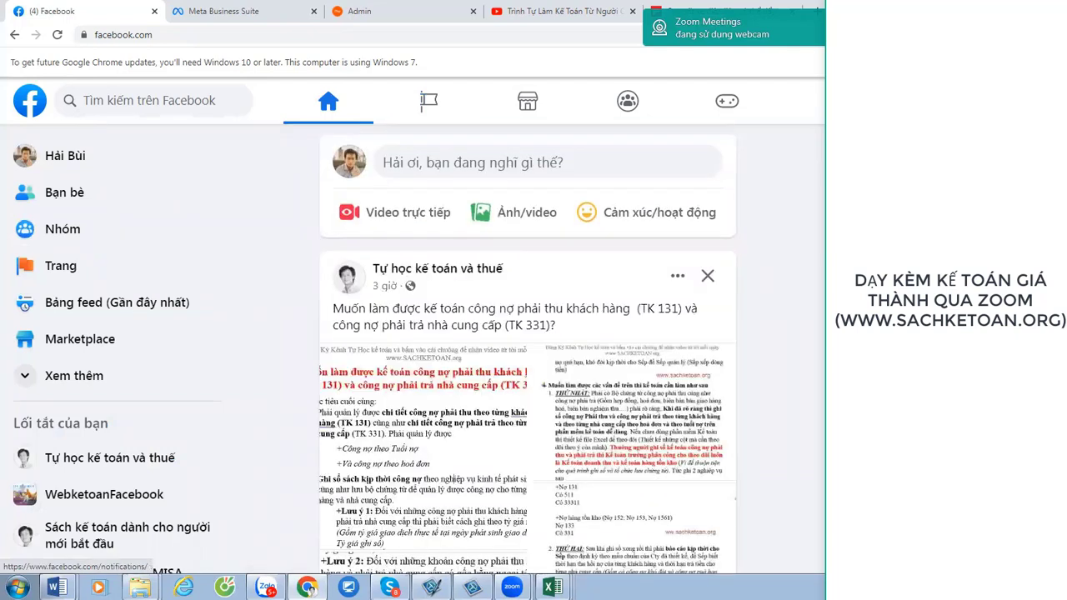
left_click(993, 100)
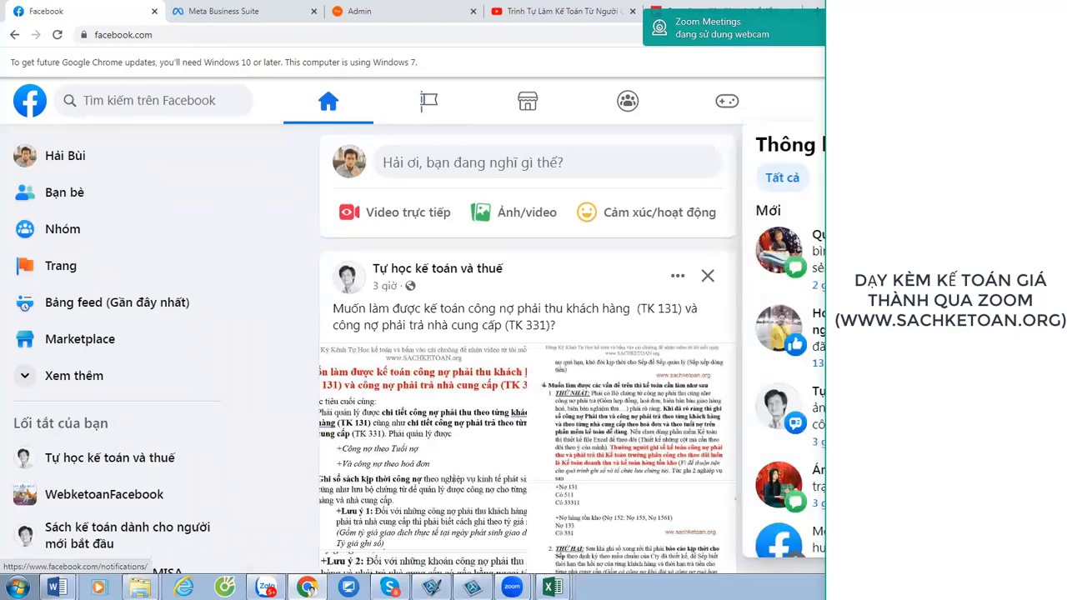
Switch back to the Excel worksheet and review the C1 method in cell C21 against the notes above it.
key("alt+Tab")
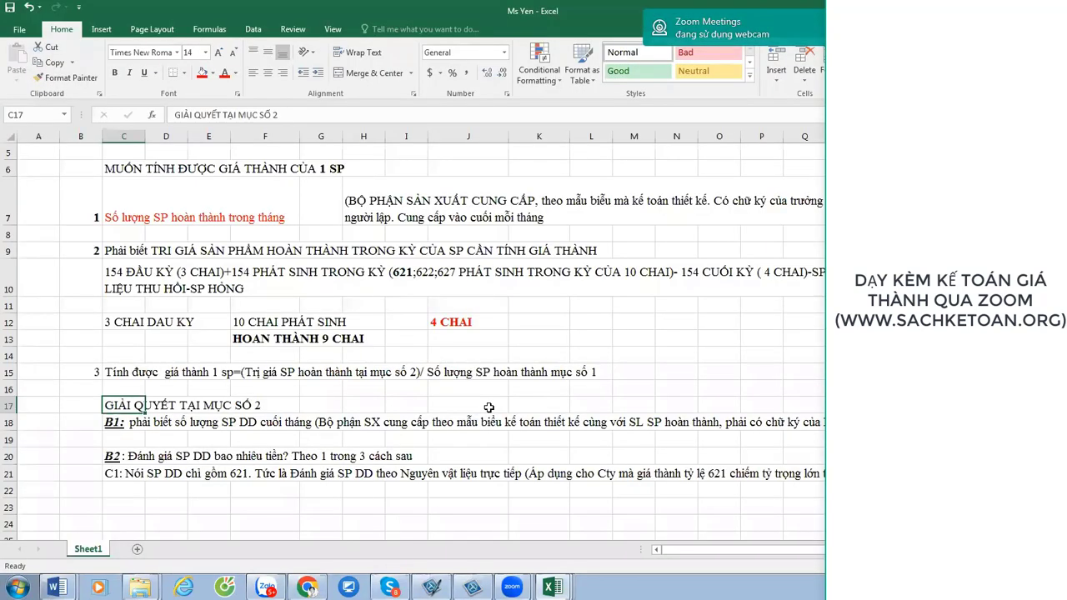
left_click(287, 450)
key("Down")
key("Down")
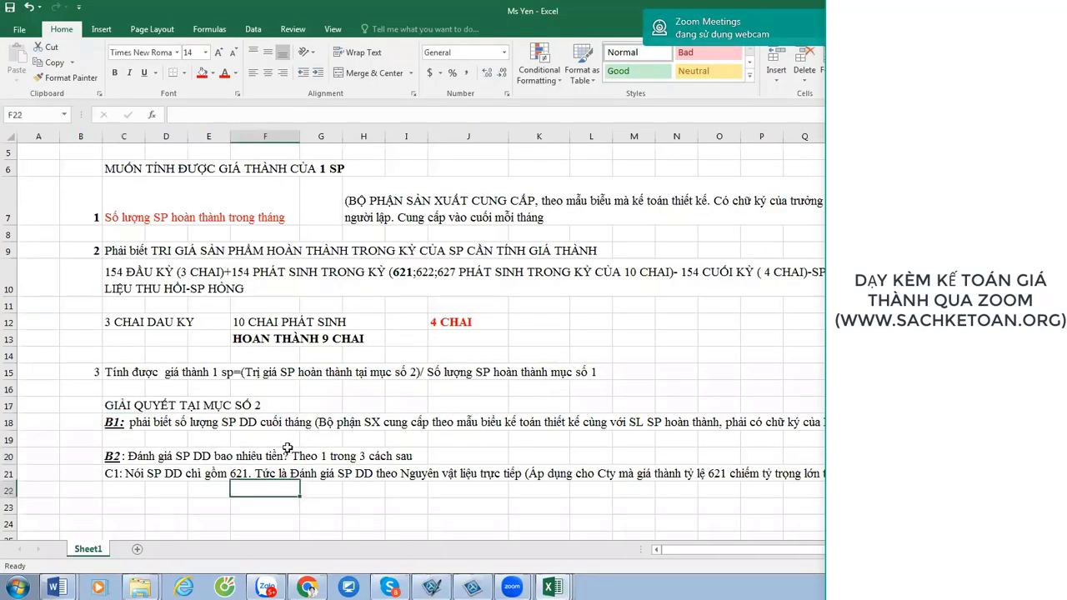
scroll(287, 450, "down", 2)
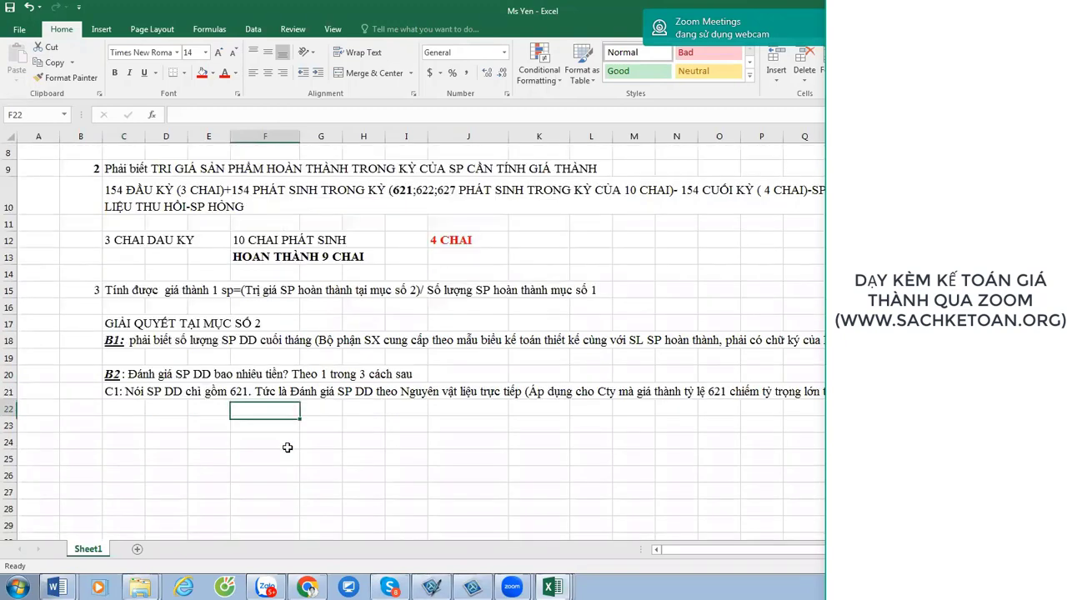
key("Up")
key("Left")
key("Left")
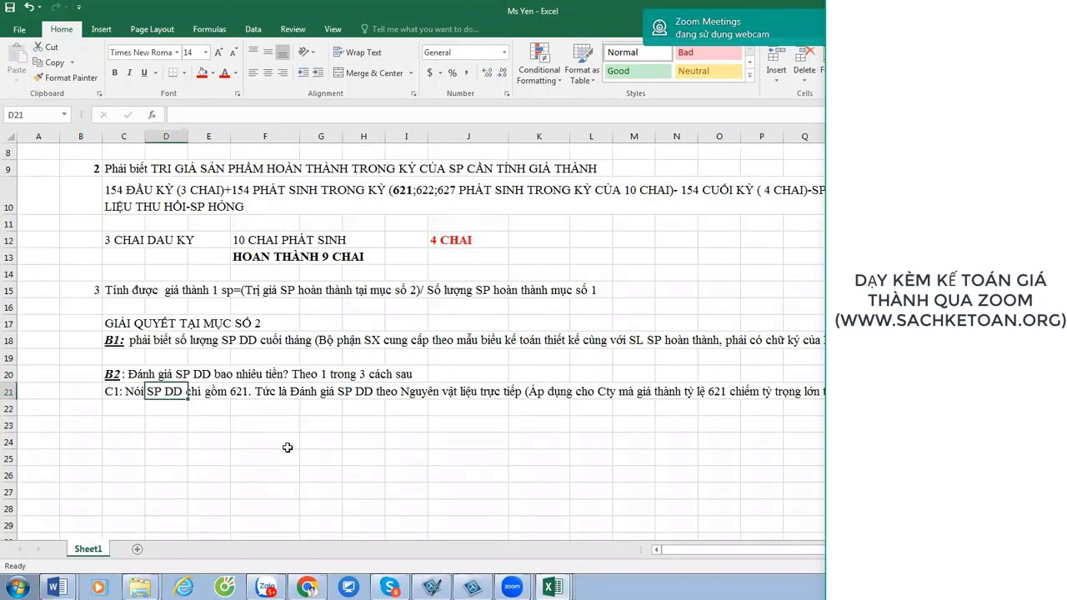
key("Left")
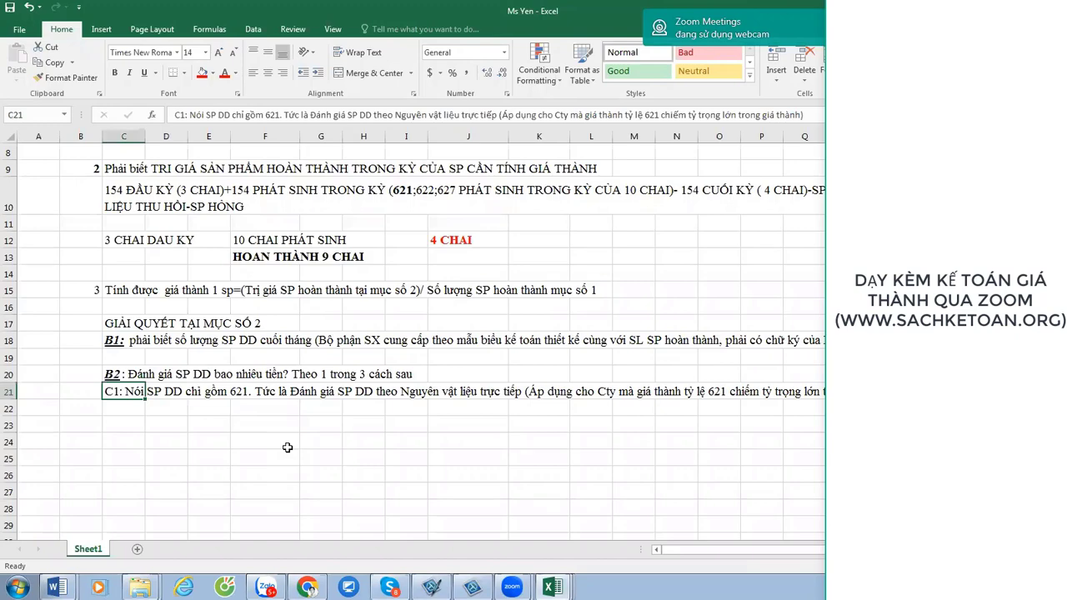
scroll(549, 332, "up", 2)
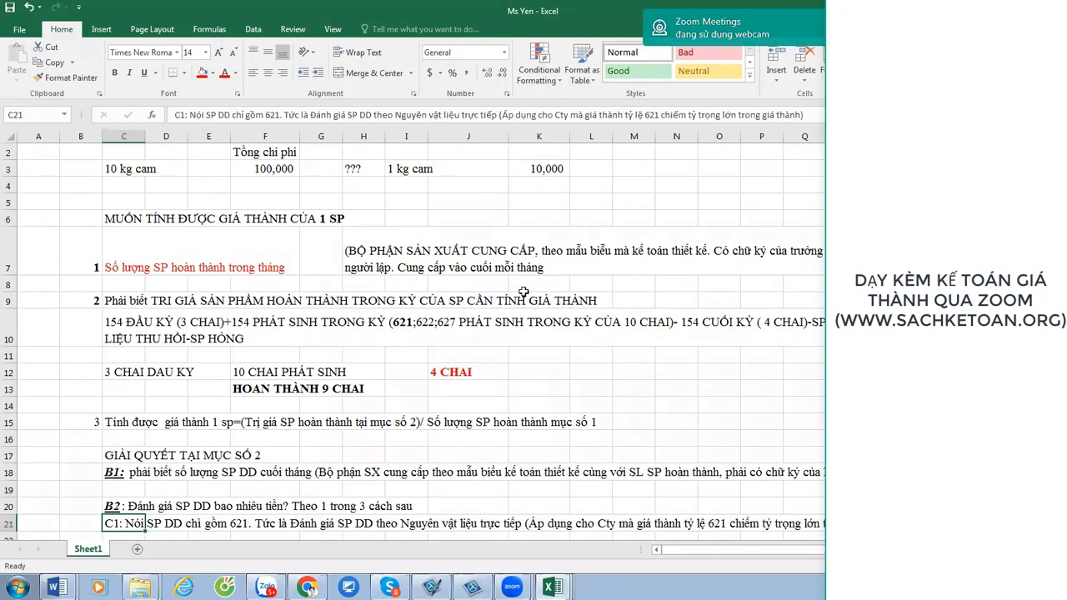
Colour the account numbers "622;627" red within the formula text in cell C10.
left_click(139, 325)
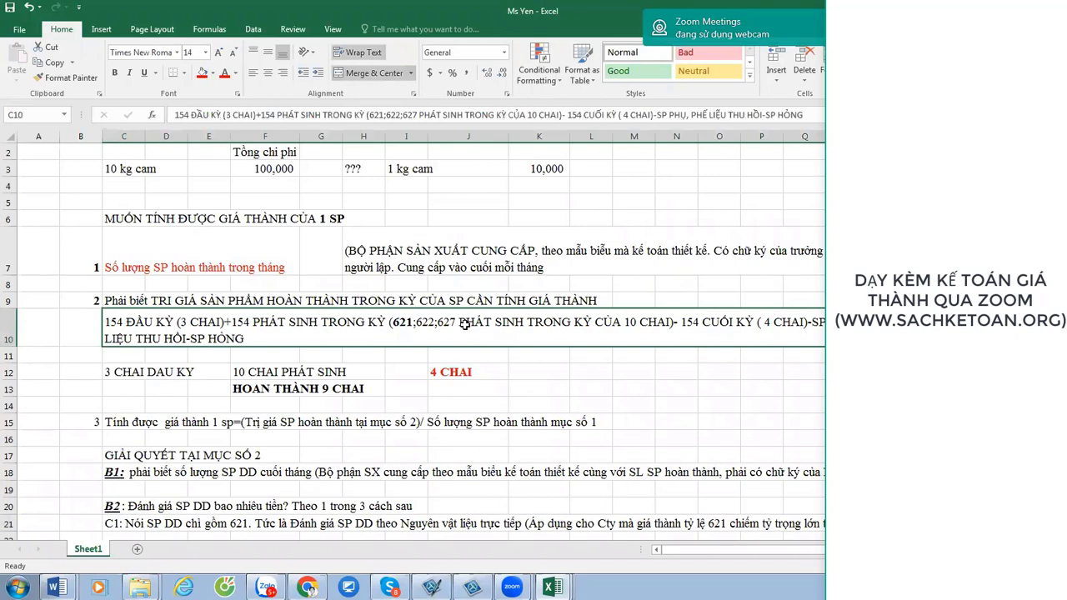
double_click(421, 324)
left_click_drag(416, 323, 461, 321)
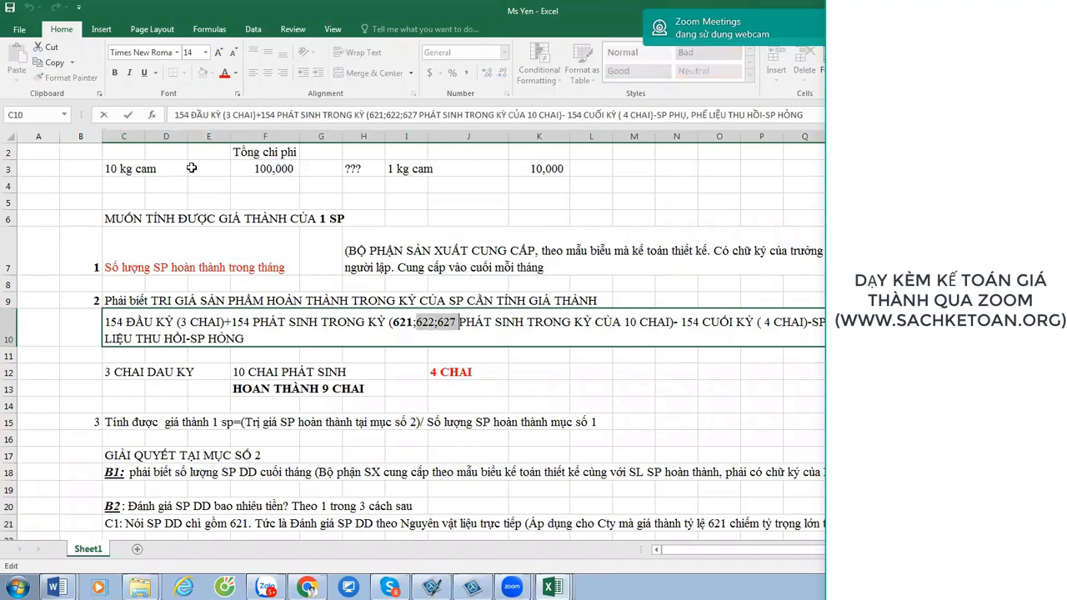
left_click(227, 75)
Enter in cell C22 the text "Trị giá SP DD cuối kỳ=(154 đầu kỳ +621 phát sinh trong kỳ".
scroll(463, 346, "down", 2)
left_click(149, 409)
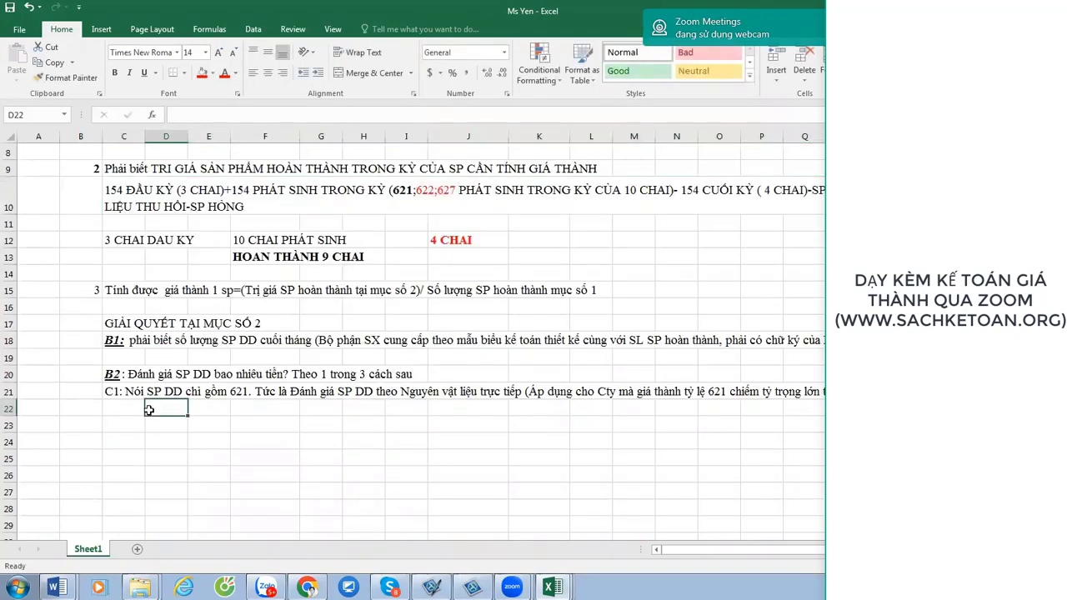
key("Left")
type("Tr")
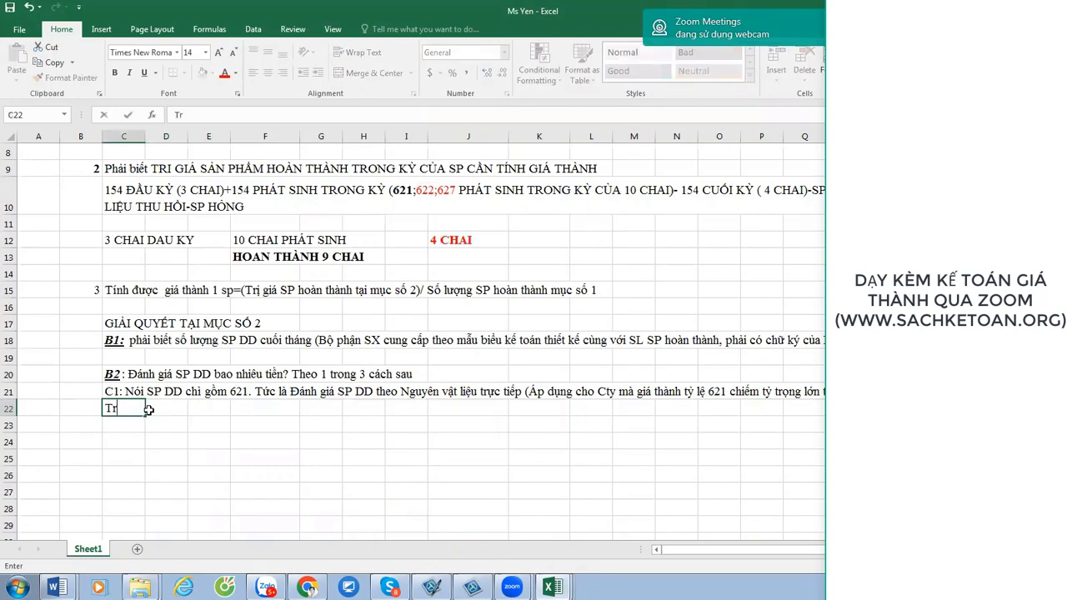
type("ị giá SP DD cuối kỳ")
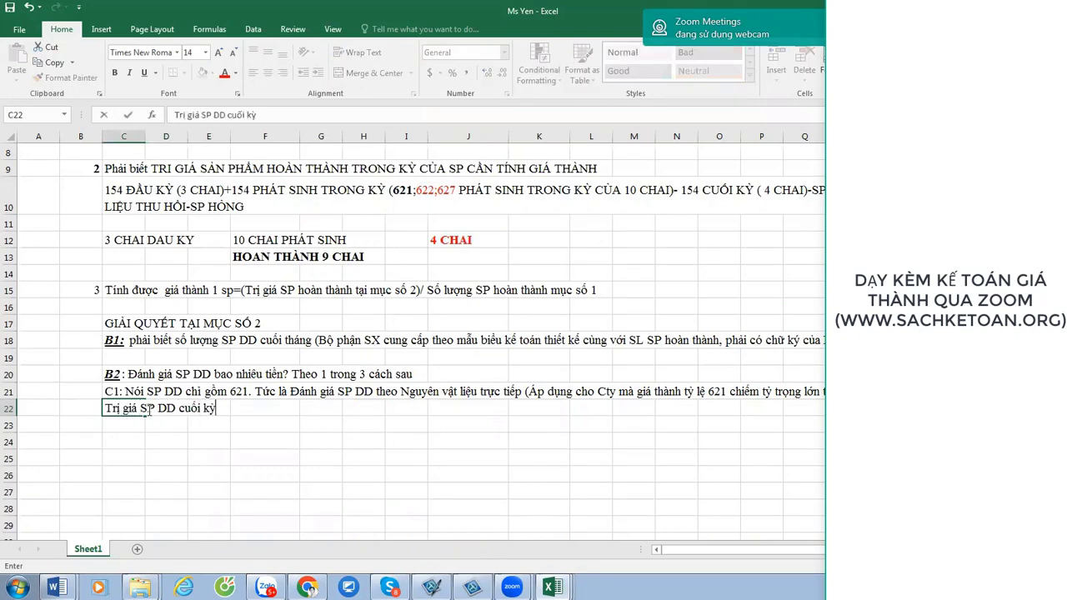
type("=(154 đầu kỳ ")
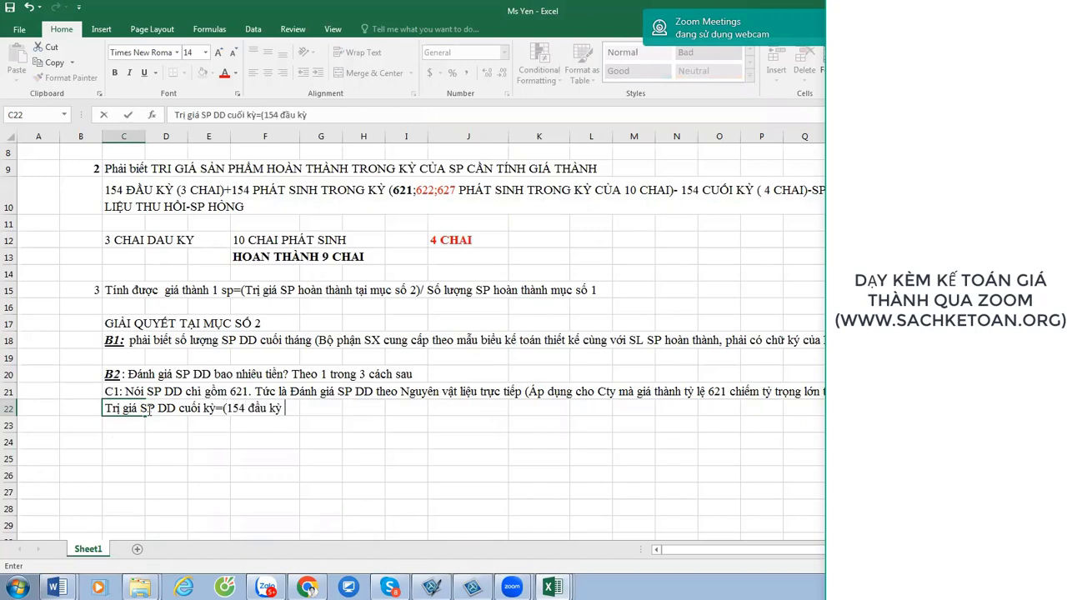
type("+621 phát sinh trong ")
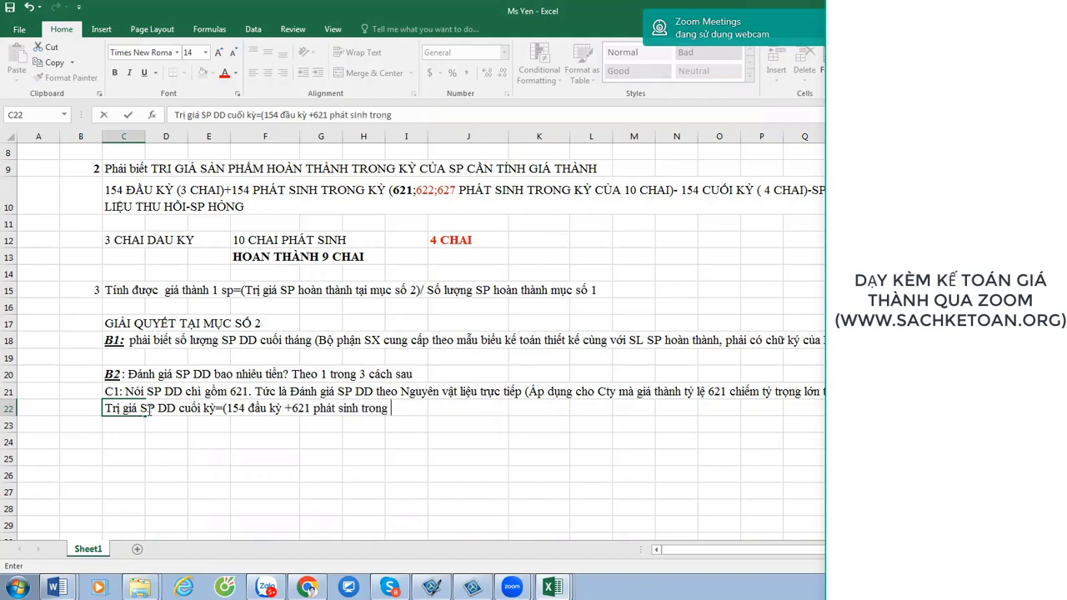
type("kỳ")
Insert "đánh giá theo nguyên vật liệu trực tiếp" after "154 đầu kỳ" in the formula text of cell C22.
left_click(284, 408)
type("đa ")
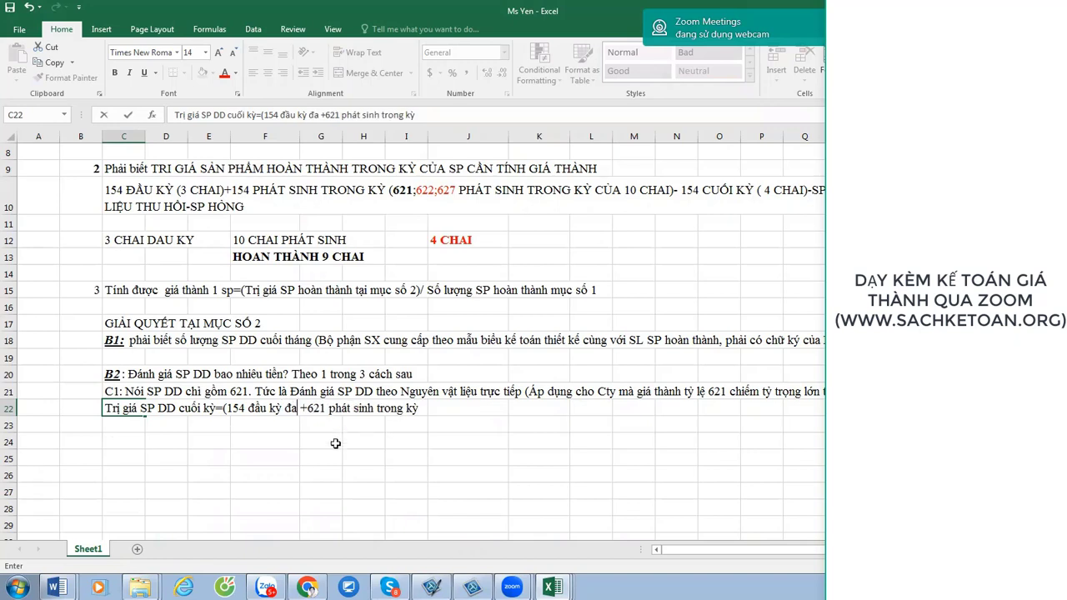
type("nh giá theo ngu")
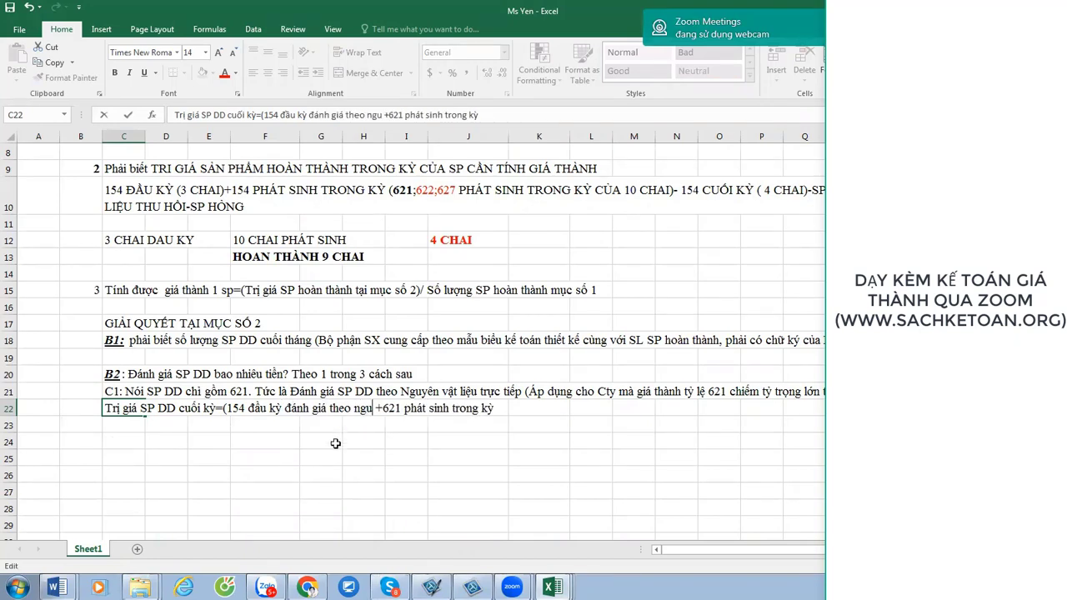
type("yen vật liệu t")
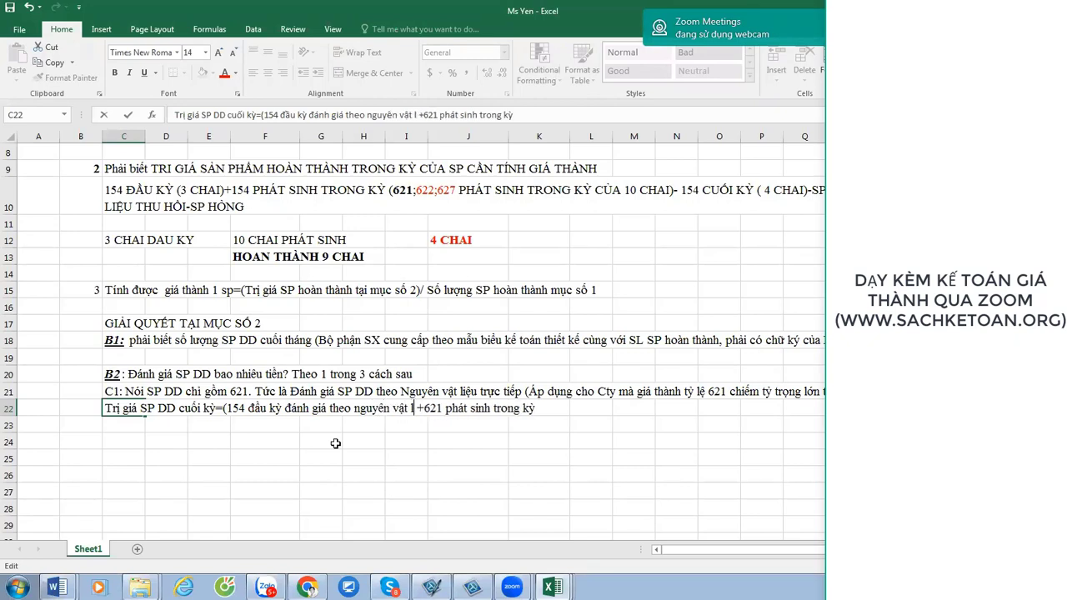
type("rư")
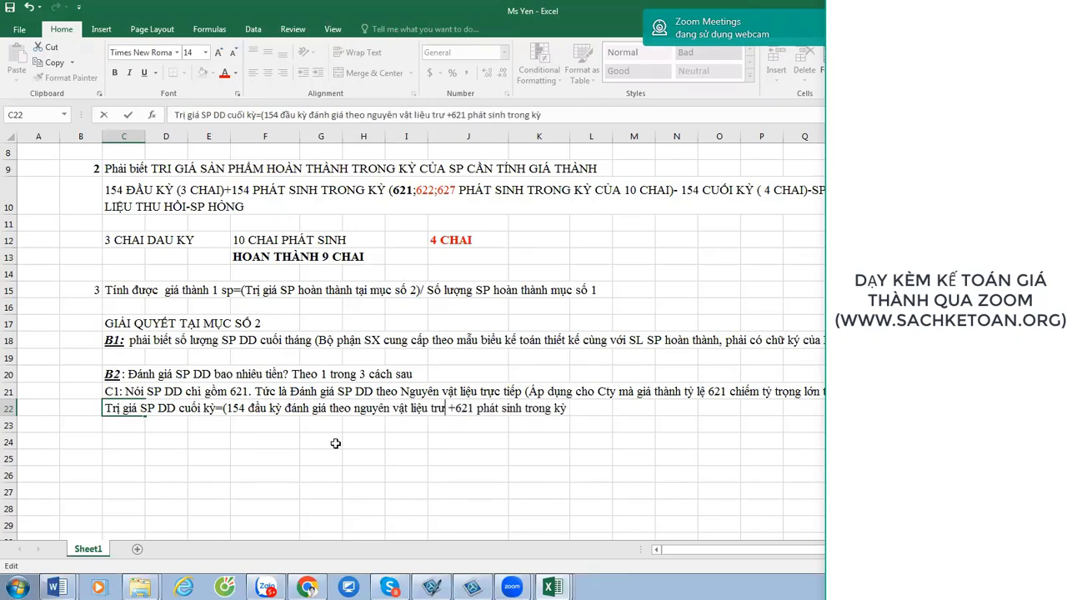
type("c tiếp")
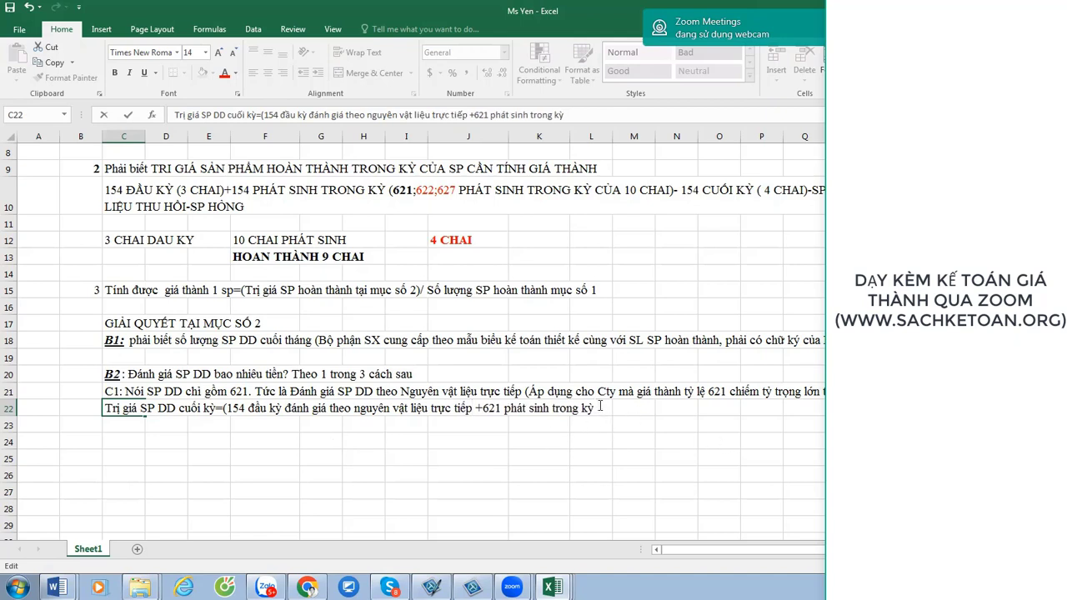
Make "621 phát sinh trong kỳ" bold and underlined within the text of cell C22.
left_click_drag(600, 407, 483, 408)
key("ctrl+b")
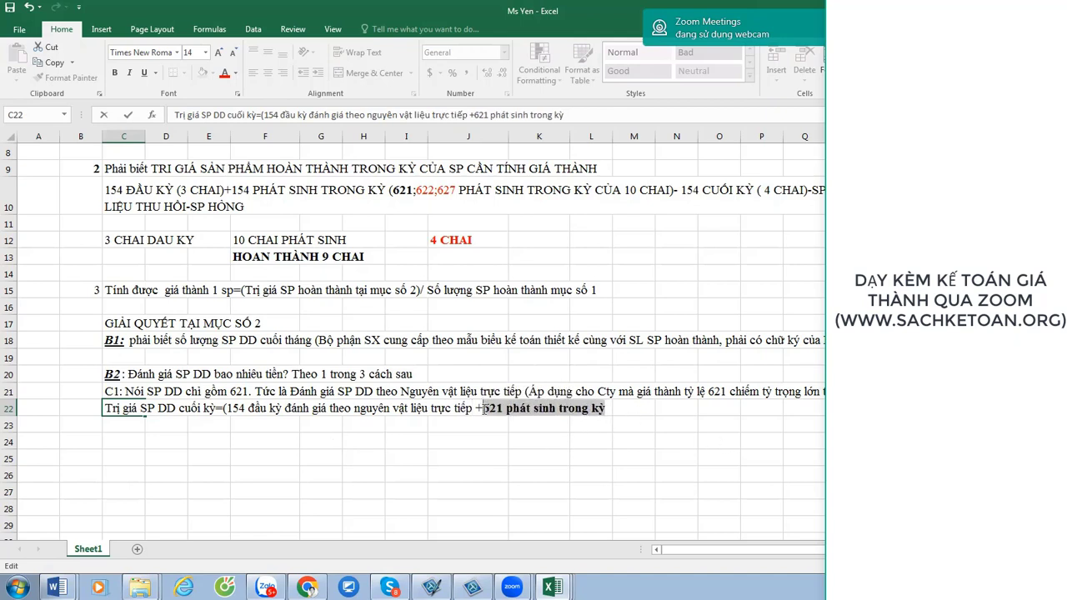
key("ctrl+u")
left_click(633, 408)
left_click(255, 407)
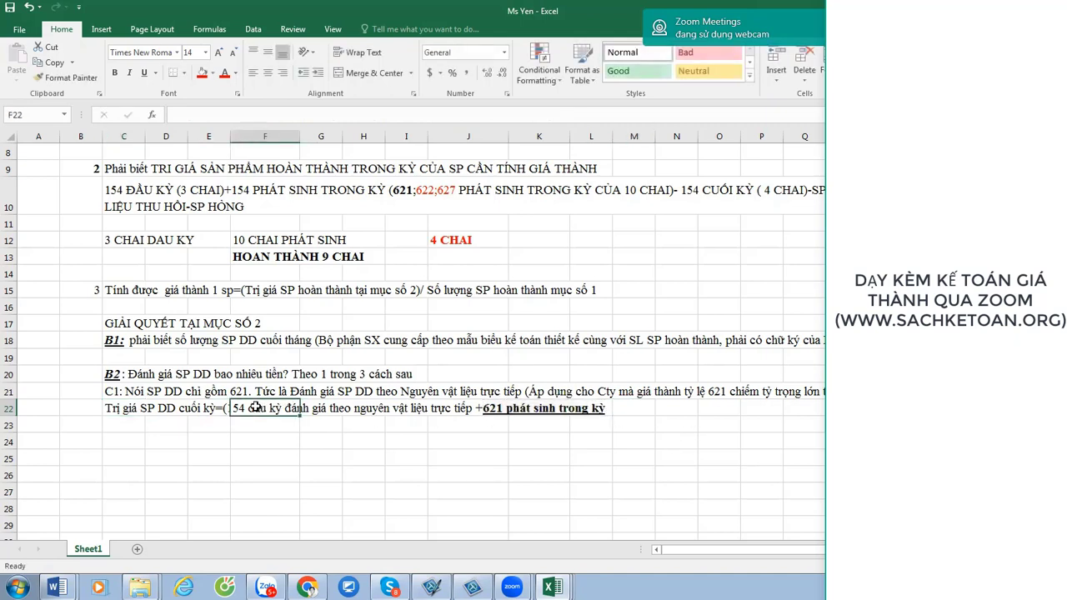
double_click(256, 407)
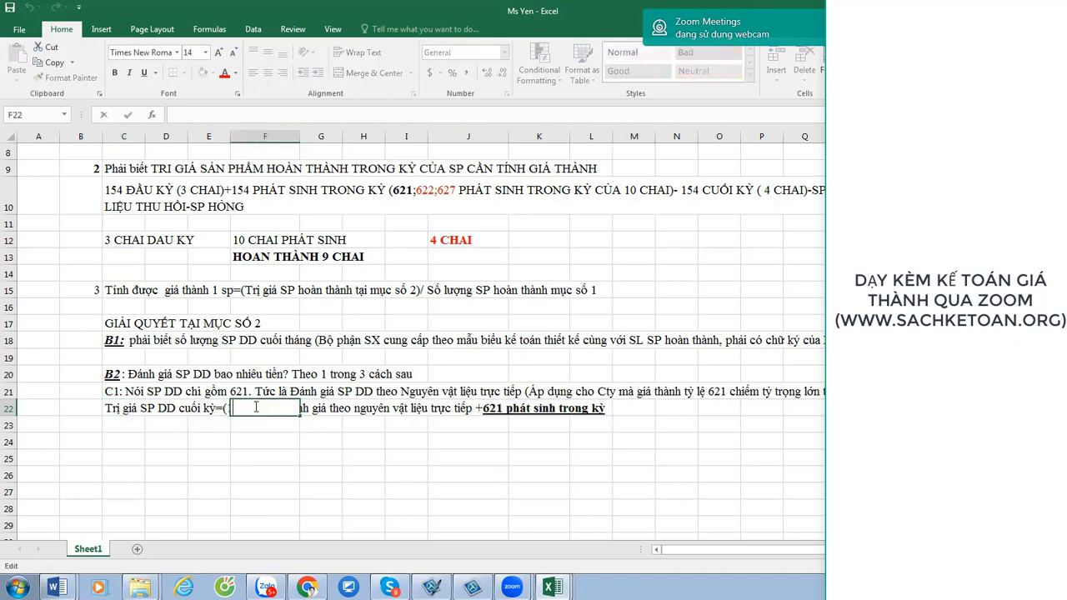
Extend the C22 formula text with ")/(SL SP hoàn thành trong kỳ+Sp SPDD cuối kỳ" and the ending work-in-progress quantity term.
left_click(125, 408)
key("F2")
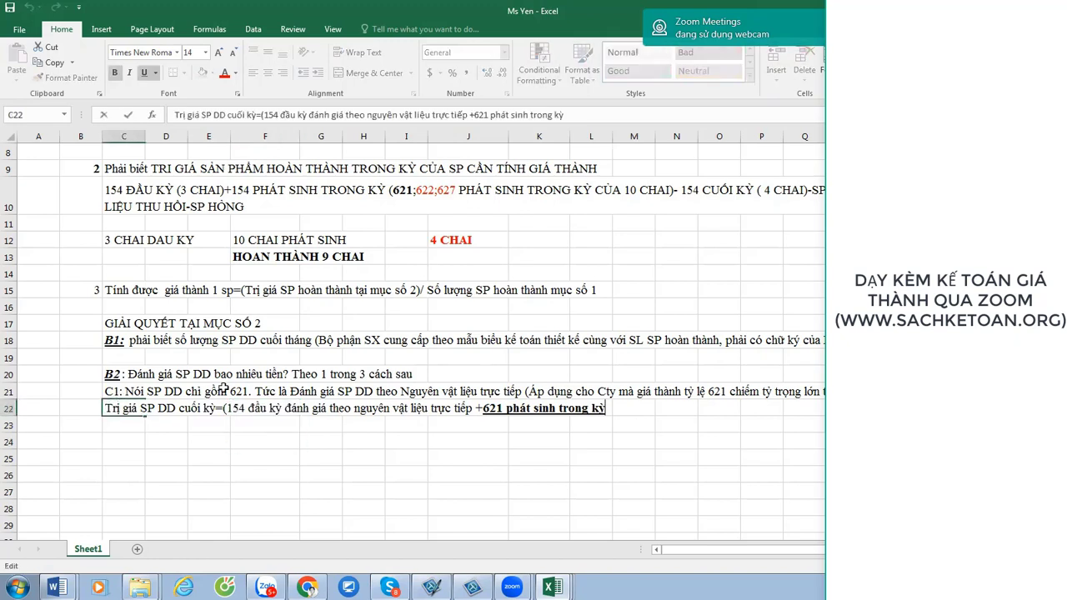
type(")/(SL SP hoàn thành")
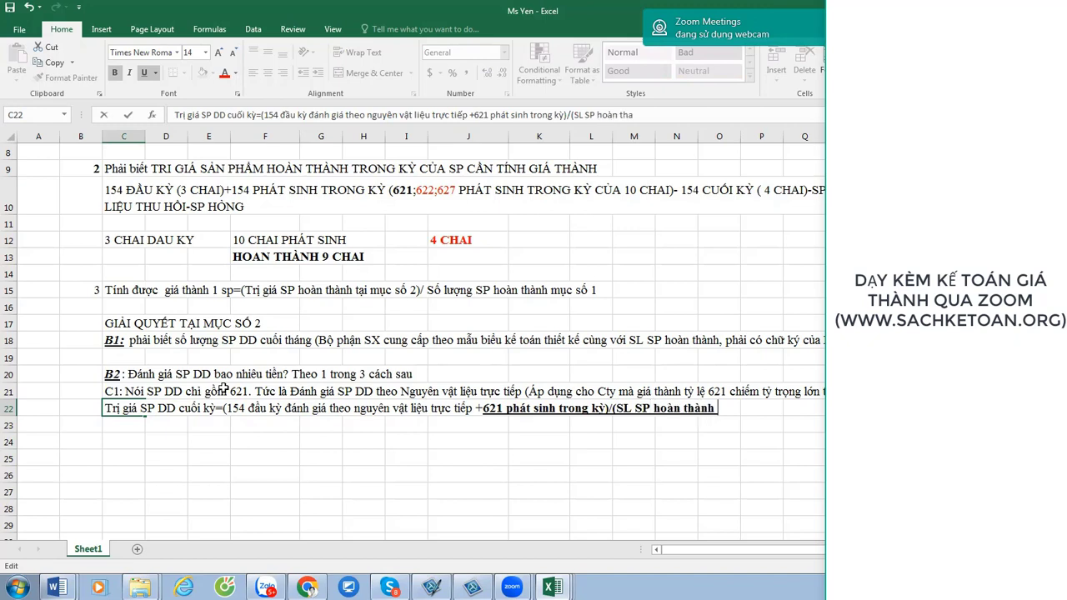
type(" trong k2")
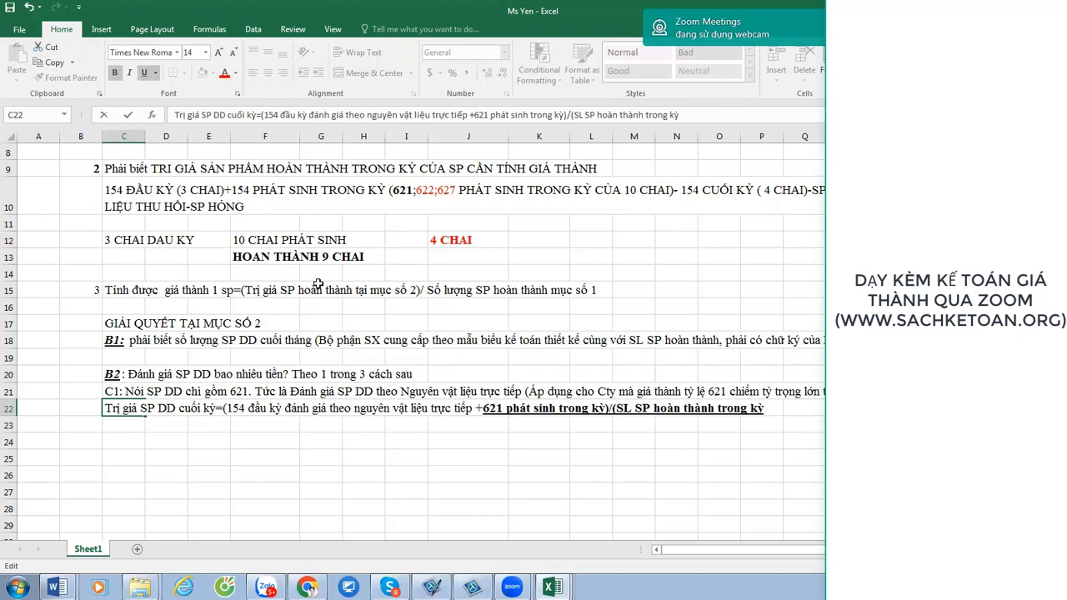
type("+Sp SPDD")
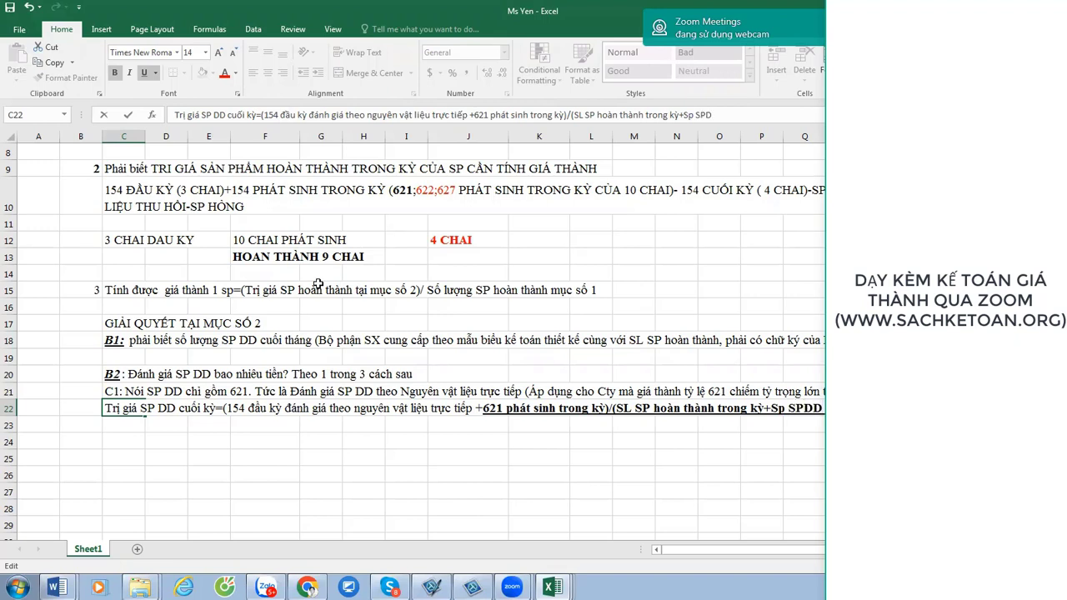
type(" cuồ")
type("i kỳ")
type("LSPDD")
type("CUỐ")
key("Return")
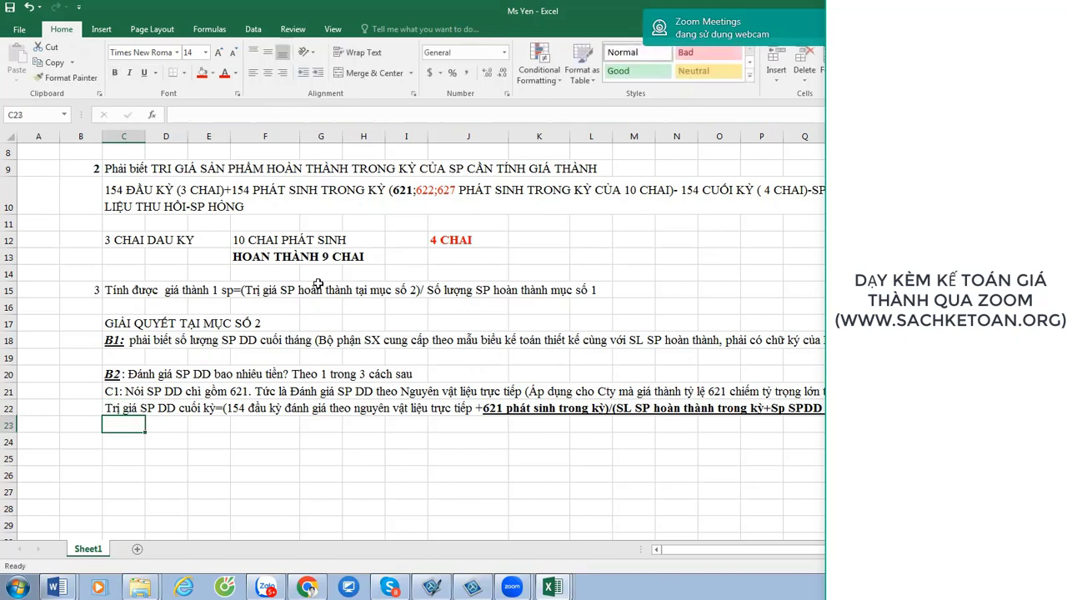
Enter the label "C2:" for the second valuation method in cell C24.
key("Return")
type("C2:")
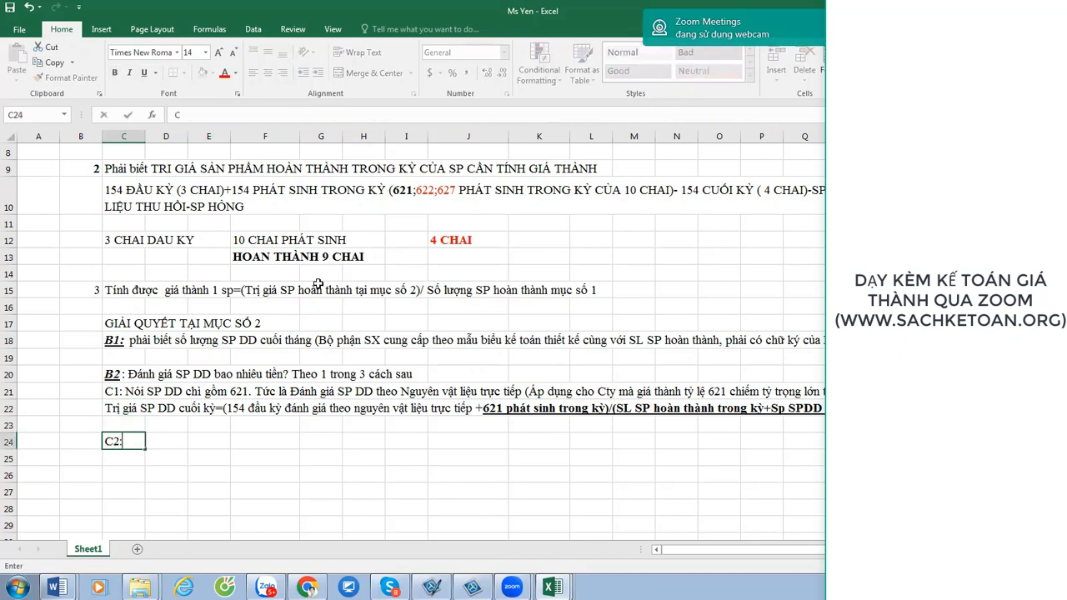
key("Return")
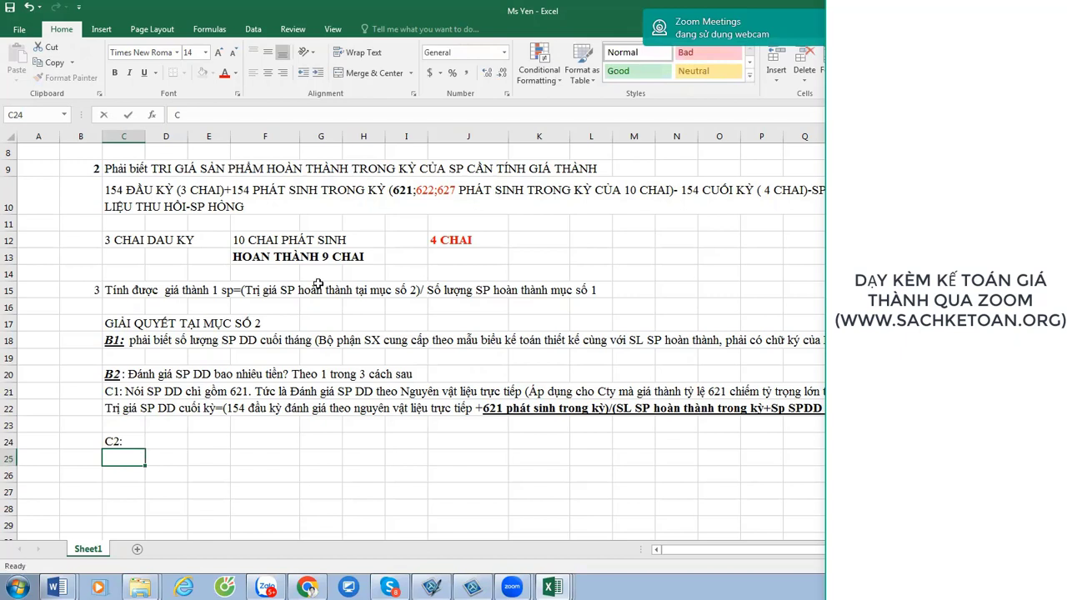
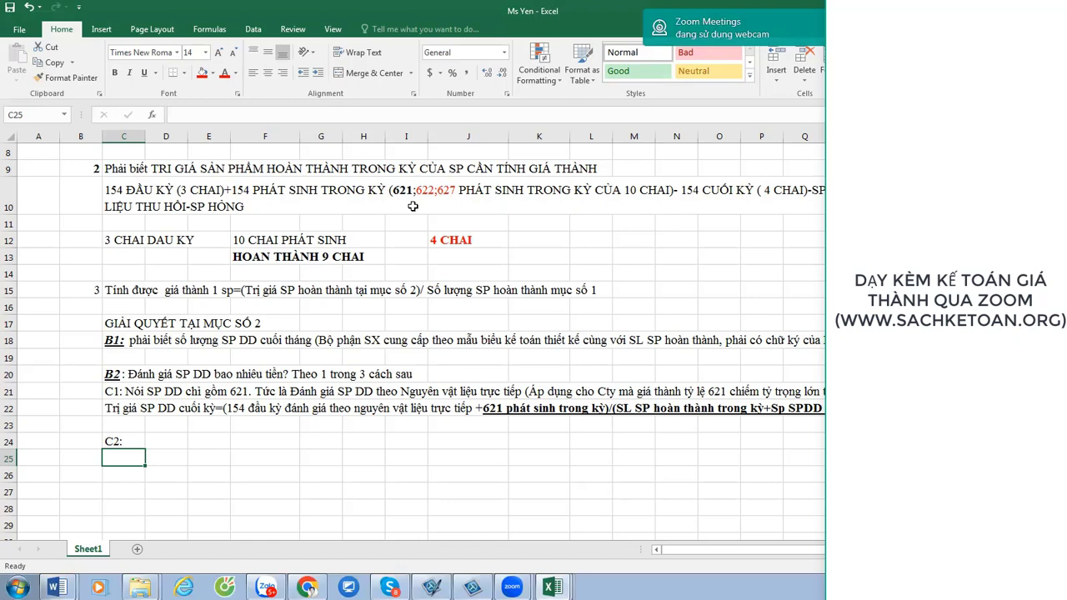
Enter in D24 "Đánh giá SP DD theo pp ước lượng SP hoàn thành tương đương (tức là SP DD gồm 3 khoản mục chi phí là 621;622;627)".
left_click(169, 440)
type("Đánh go")
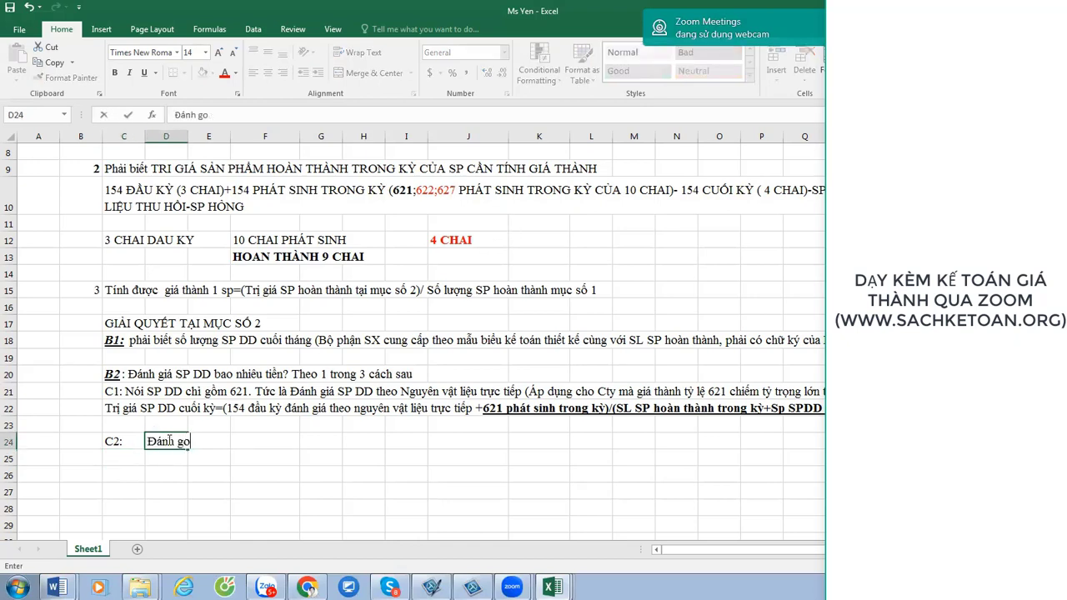
key("BackSpace")
type("iá SP DD theo ")
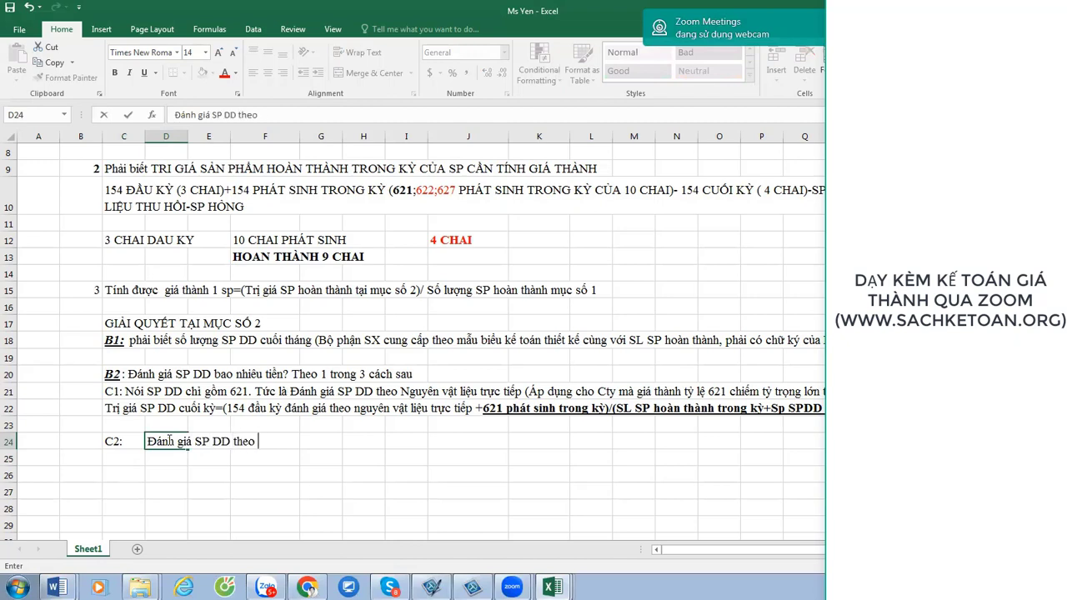
type("pp uớc lượng SP h")
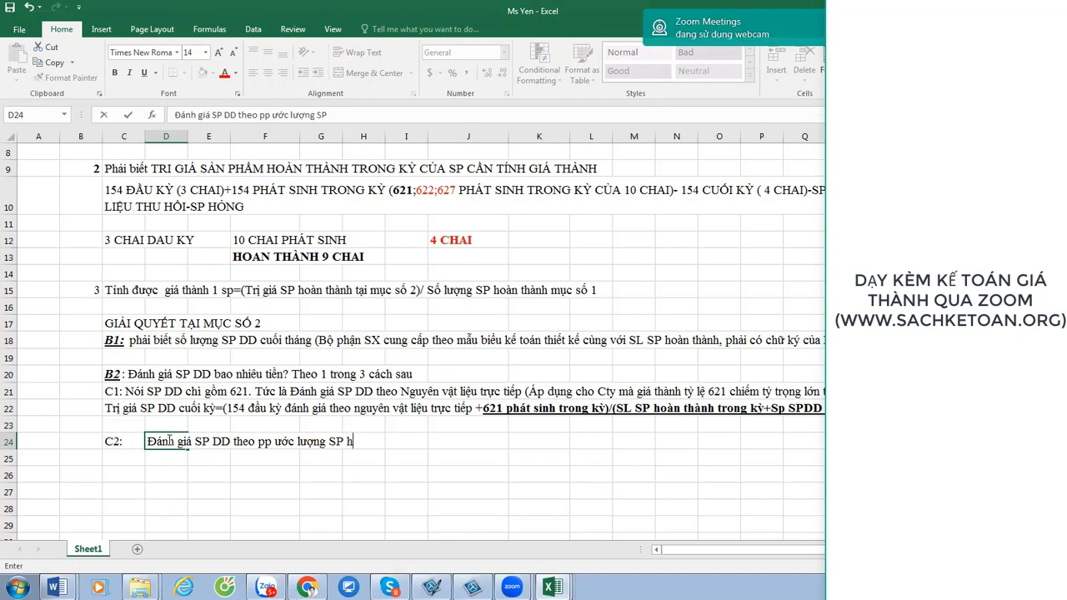
type("oàn thành tương ")
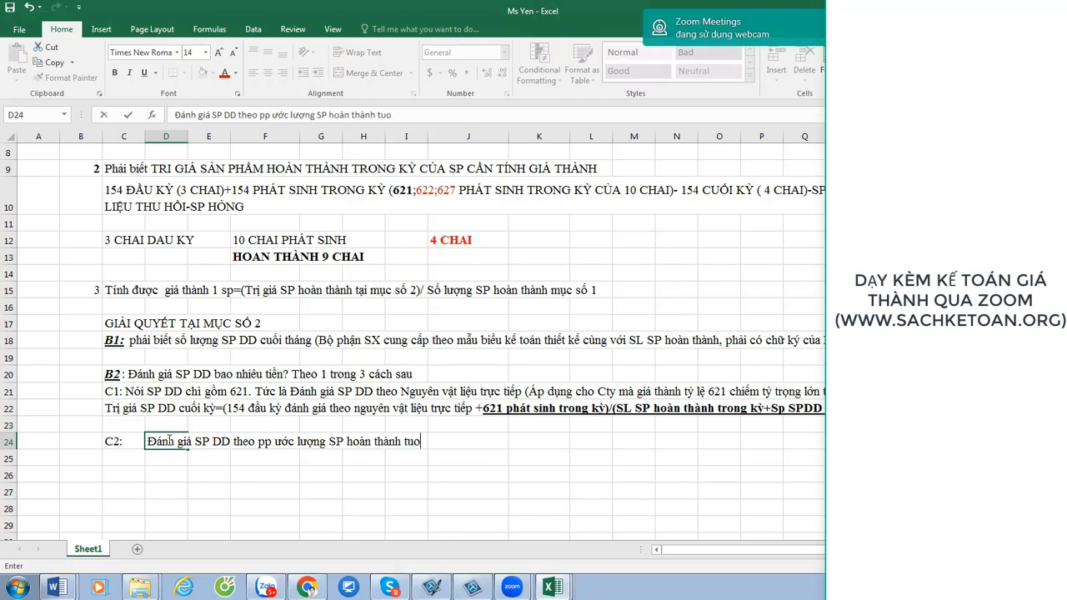
type("đương (tức là ")
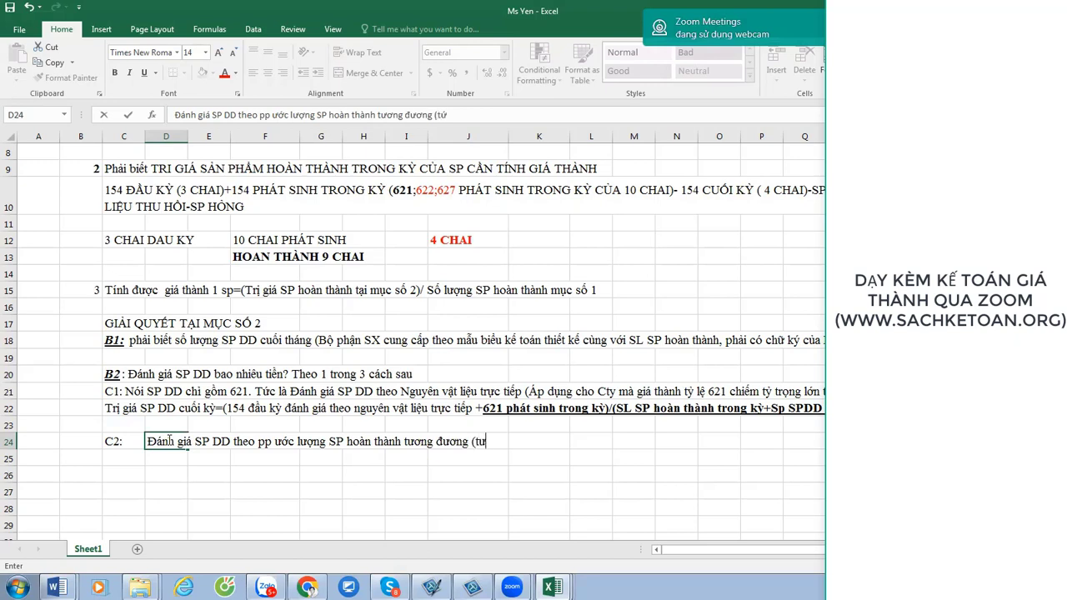
type("SP DD gồm 3 kh")
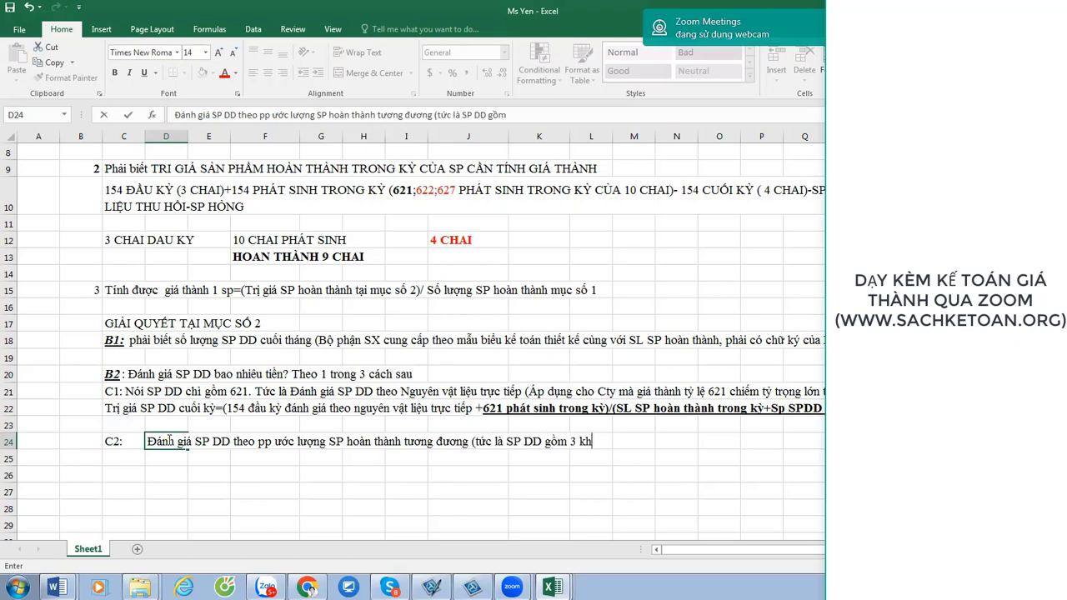
type("oản mục chi")
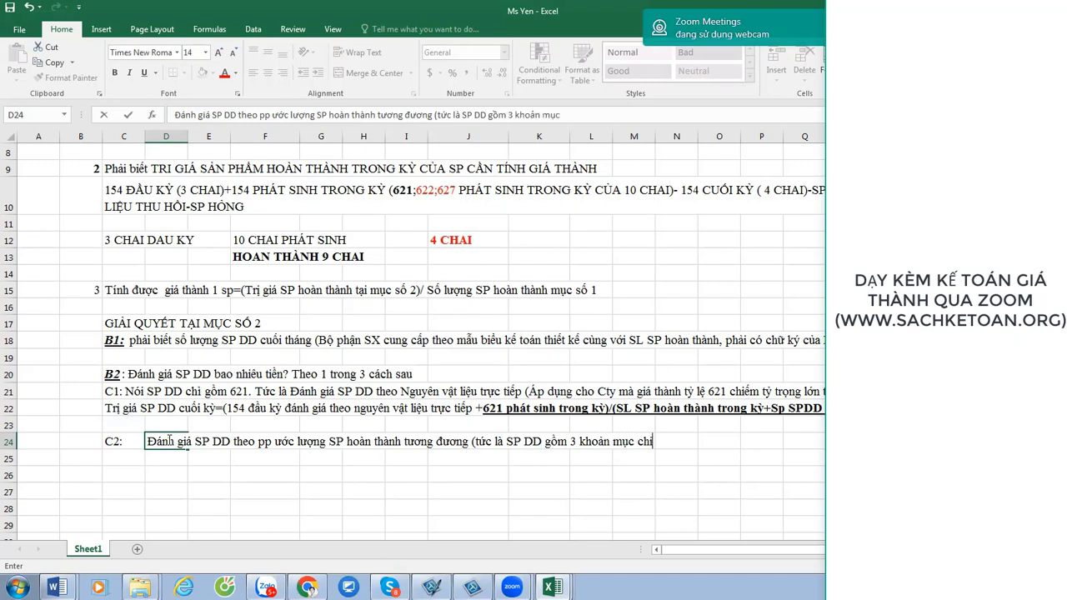
type(" phí là 621;622;627")
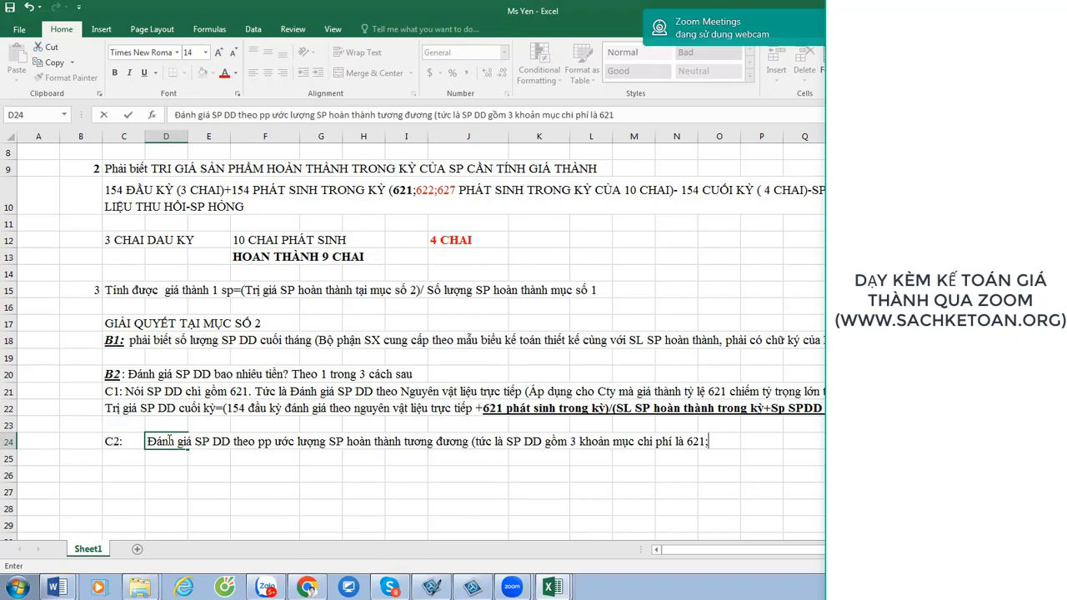
type(")")
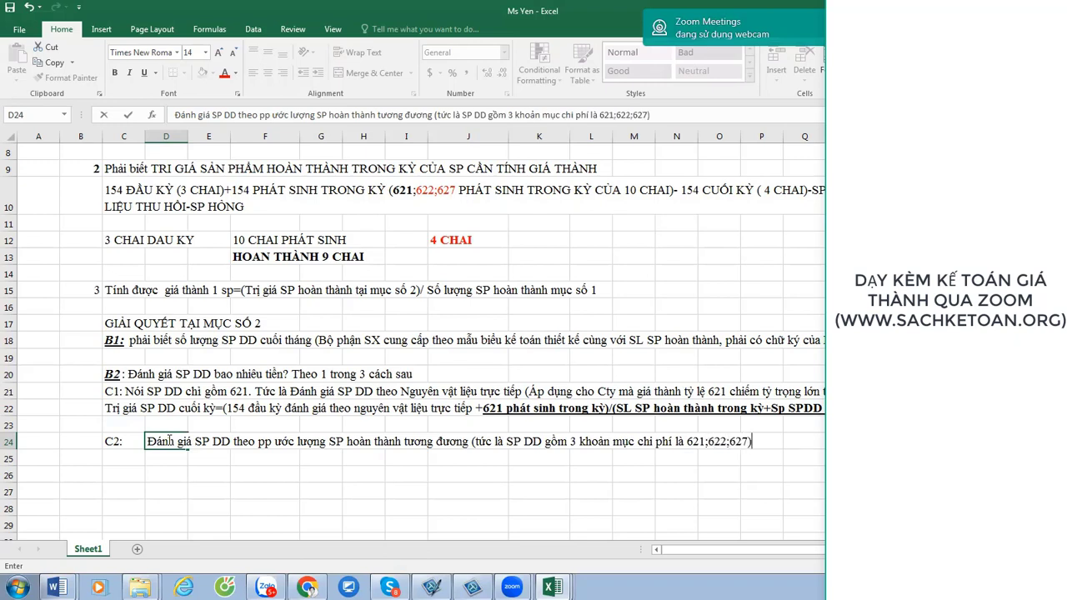
key("Return")
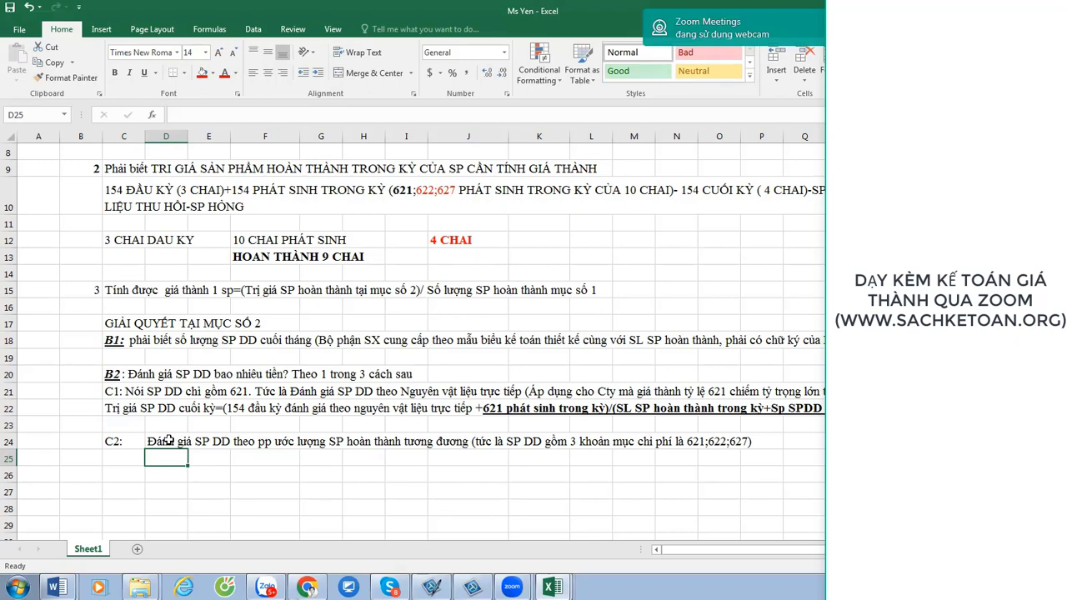
Start the note in cell D25 with "Lúc này 100% SP DD phải biết được MỨC ĐỘ HOÀN THÀNH LÀ BAO NHIÊU".
type("Lúc này 1")
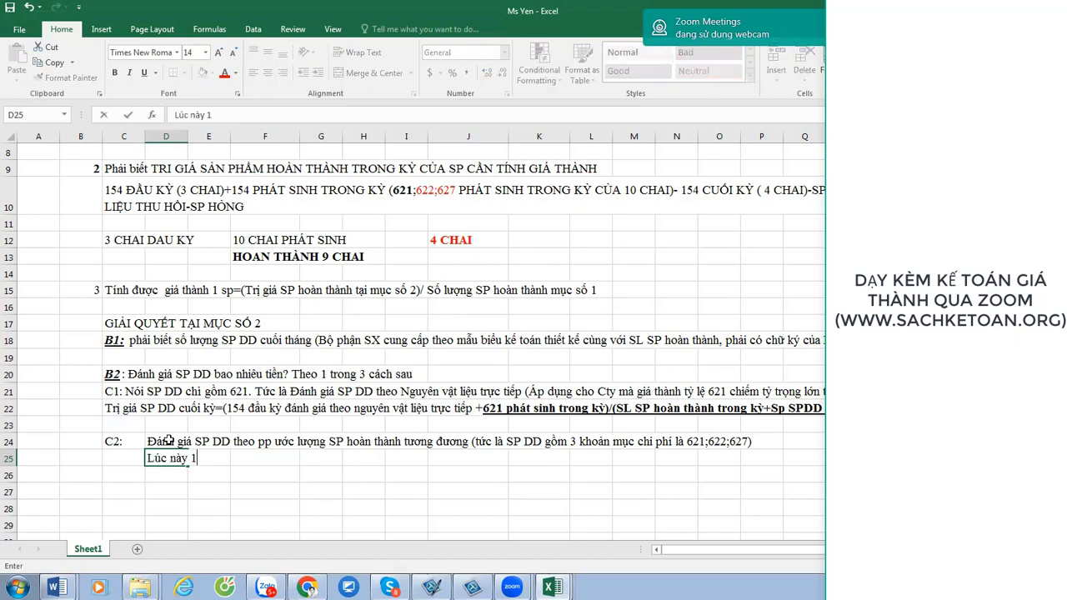
type("00% SP DD phải biết đưi")
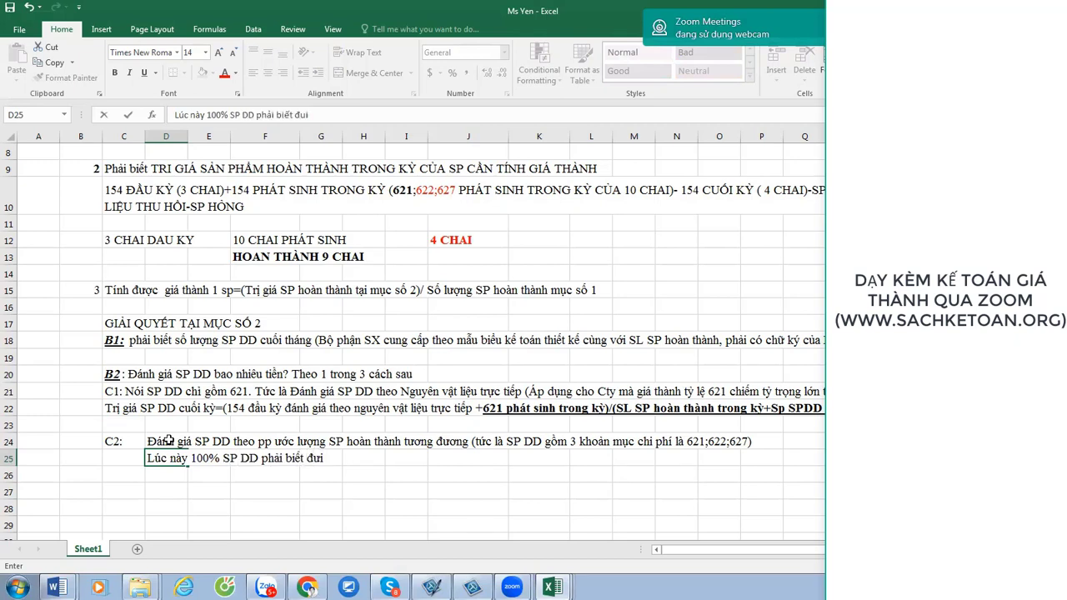
key("BackSpace")
type("ợc M")
type("ỨC ĐỘ HOA")
key("BackSpace")
type("ÀN T")
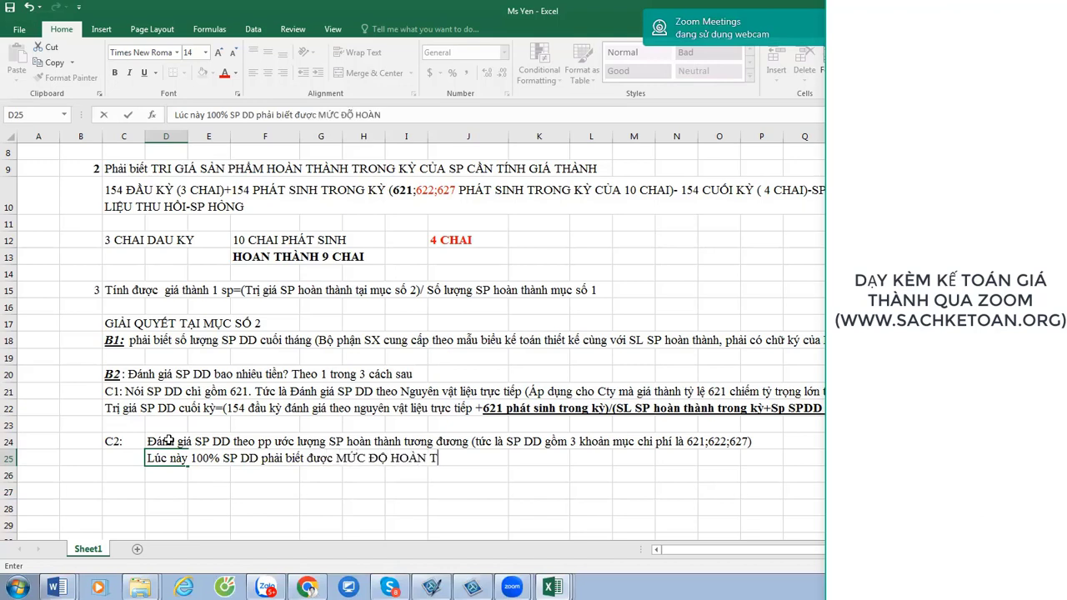
type("HÀNH LÀ BAO NHIEU")
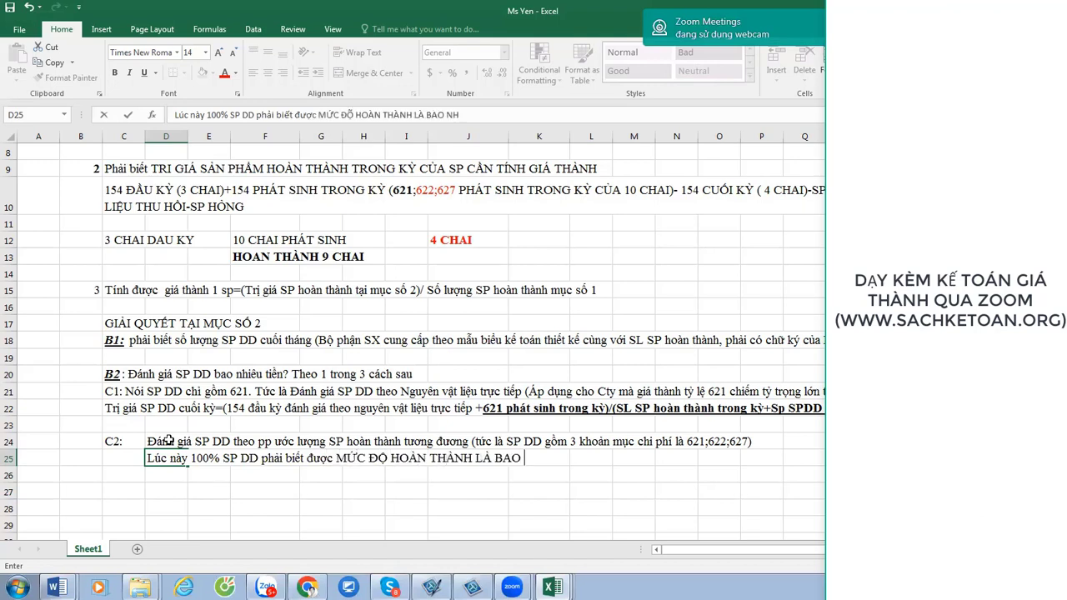
Complete the D25 note with "% CỦA SP HOÀN THÀNH (Bộ phận SC phải báo cáo ƯỚC LƯỢNG".
type(" % VCUA3 SP")
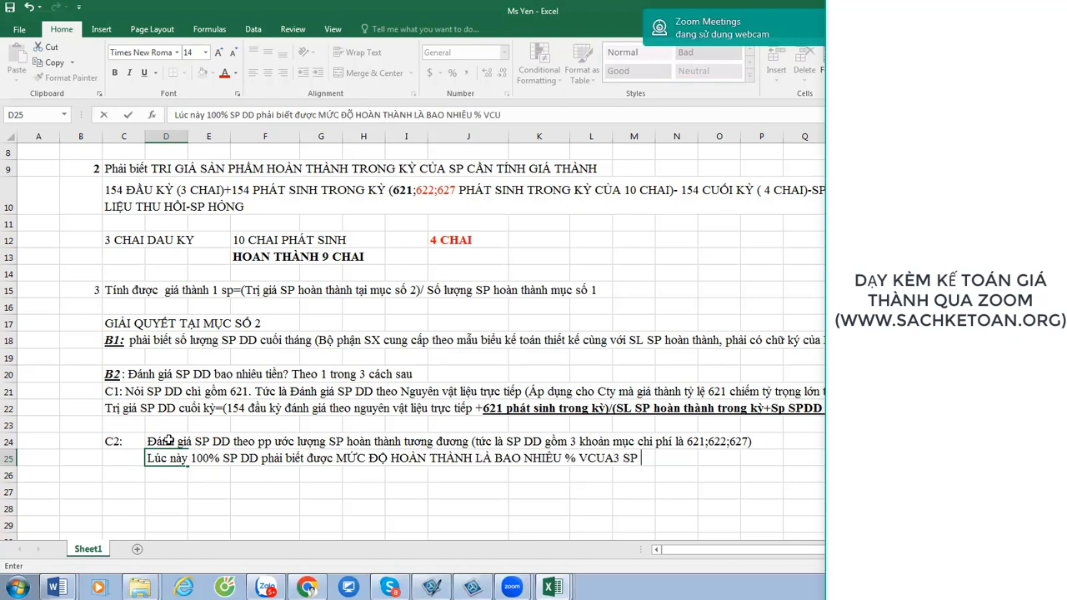
key("BackSpace")
key("BackSpace")
key("BackSpace")
key("BackSpace")
key("BackSpace")
key("BackSpace")
key("BackSpace")
key("BackSpace")
key("BackSpace")
type("CUAR SP HOANF THA")
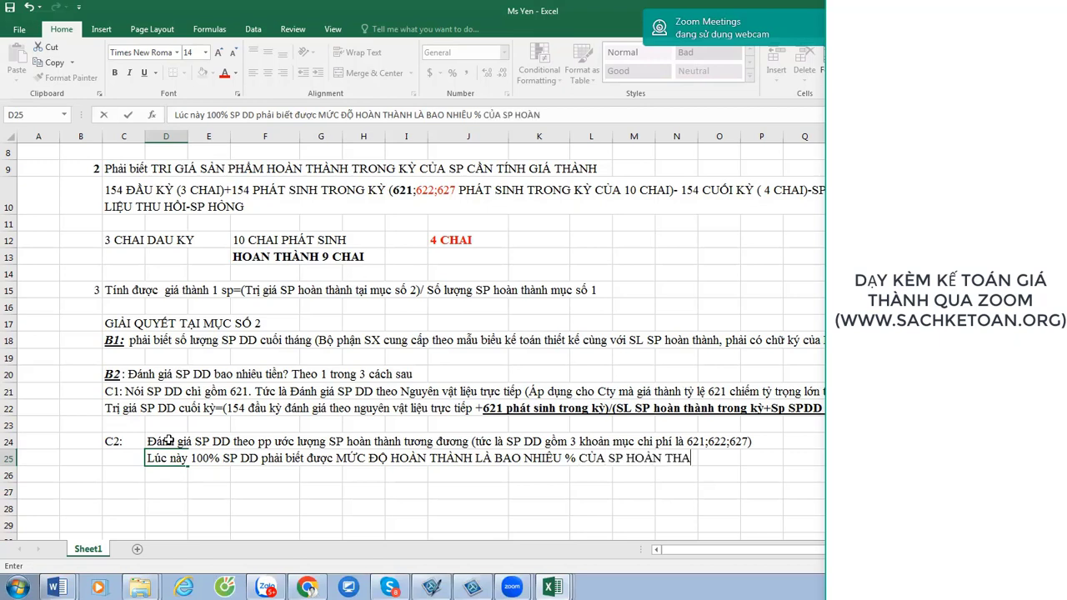
type("NHF (Booj pha")
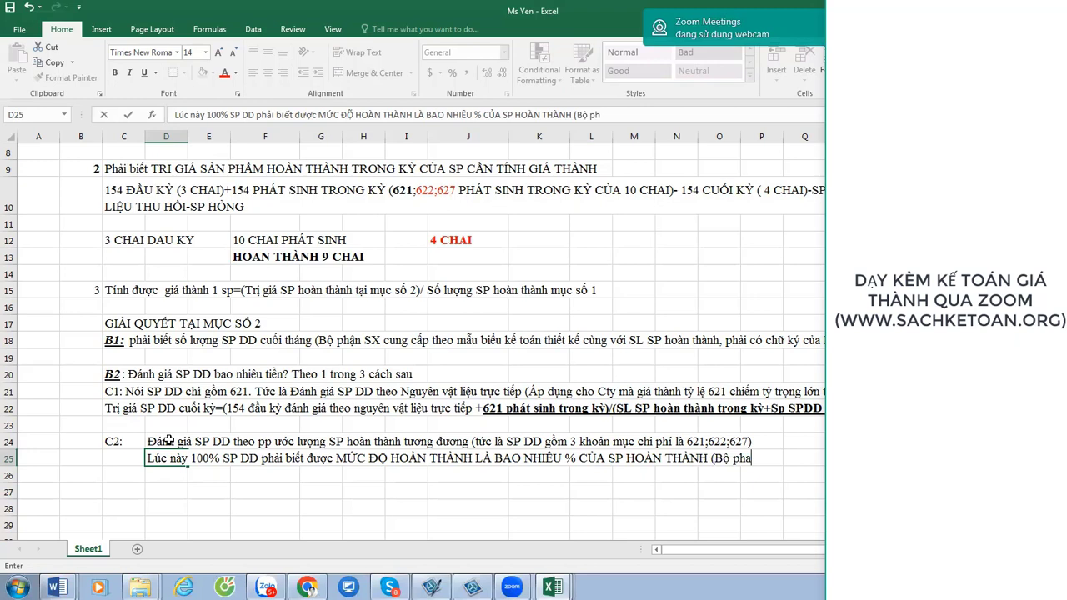
type("nj SC phair baos")
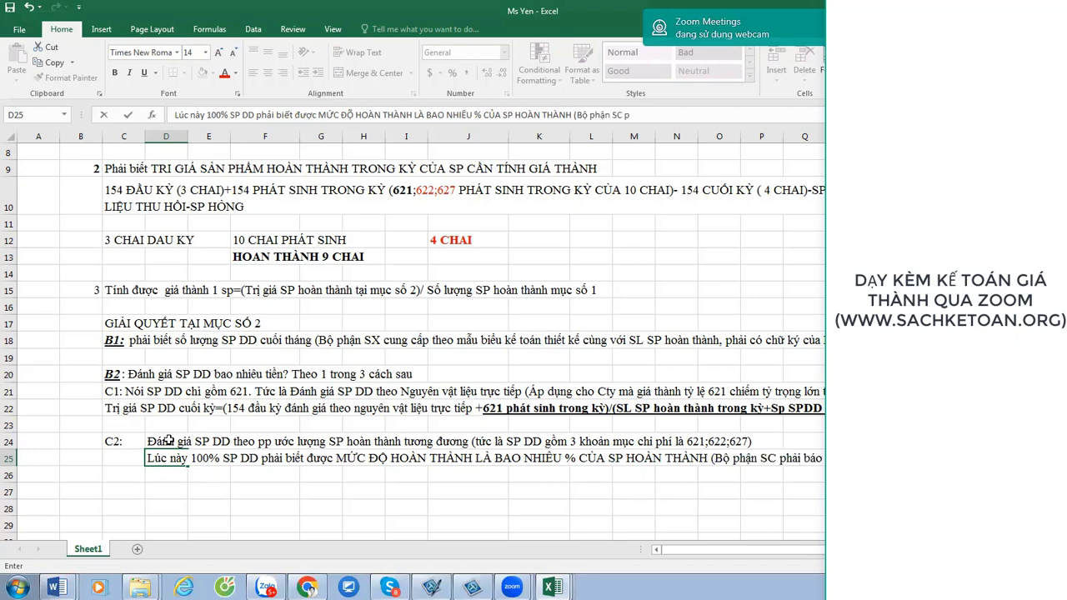
type(" caos UOWCS LUOWJNG")
key("Return")
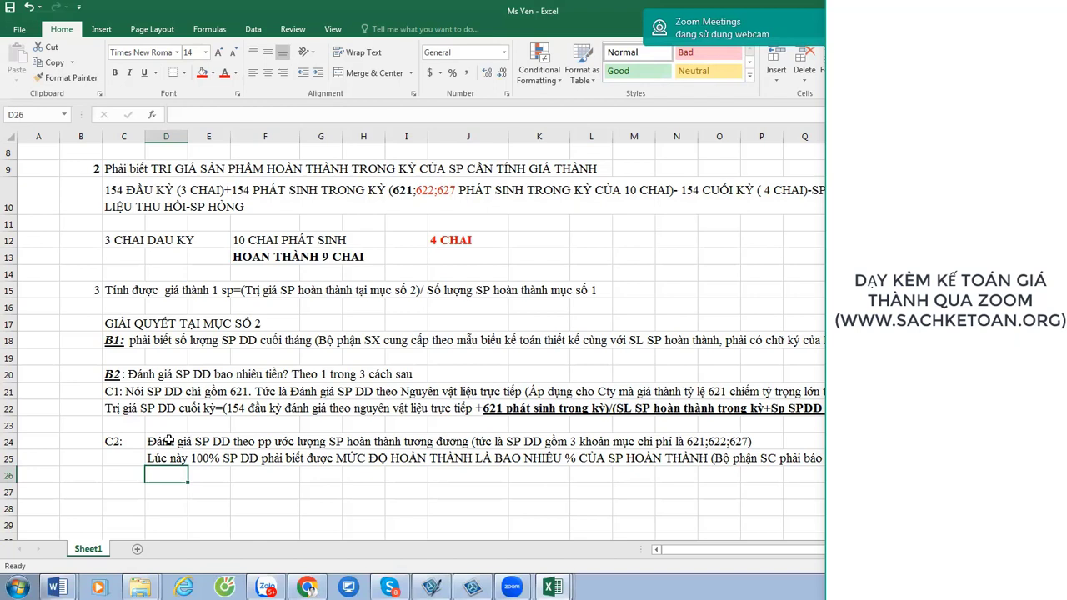
Start a table in column E with the header "stt" in E27 and the numbers 1, 2 and 3 below it.
key("Return")
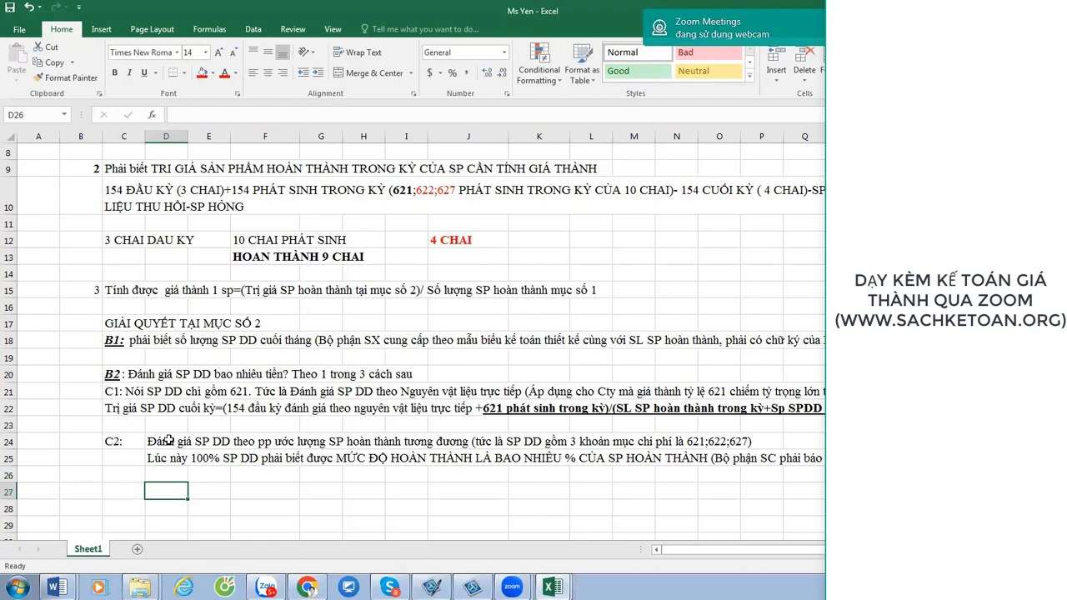
key("Right")
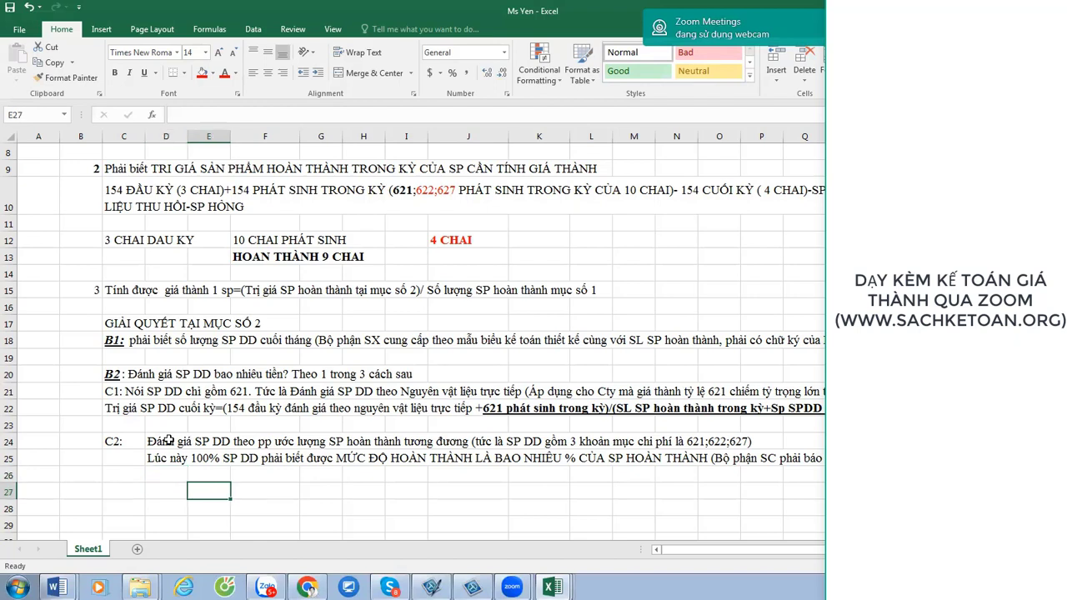
type("stt")
key("Return")
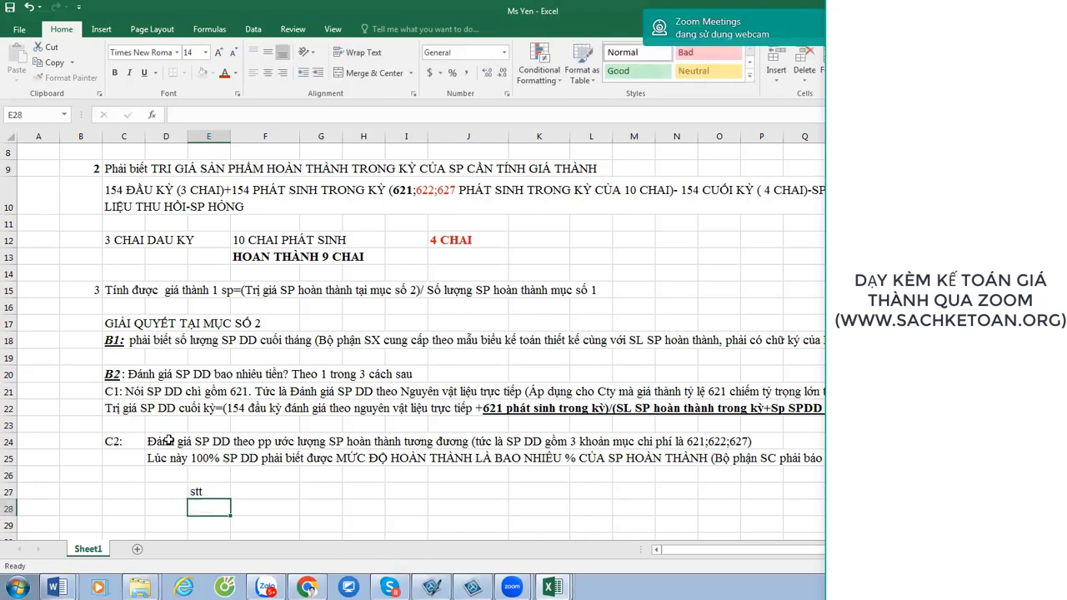
type("A")
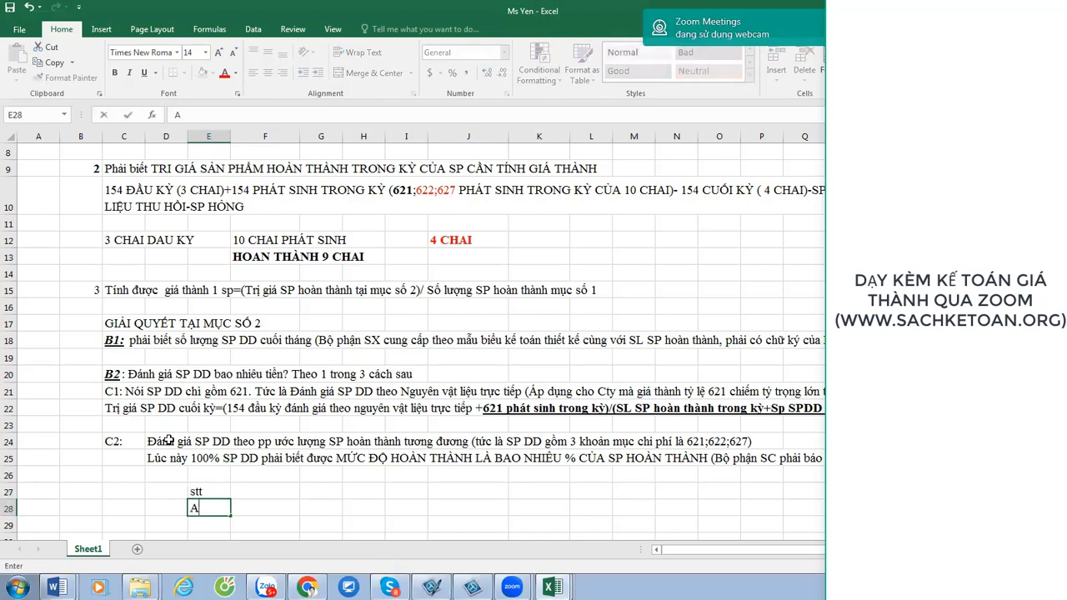
key("BackSpace")
type("1")
key("Return")
type("2")
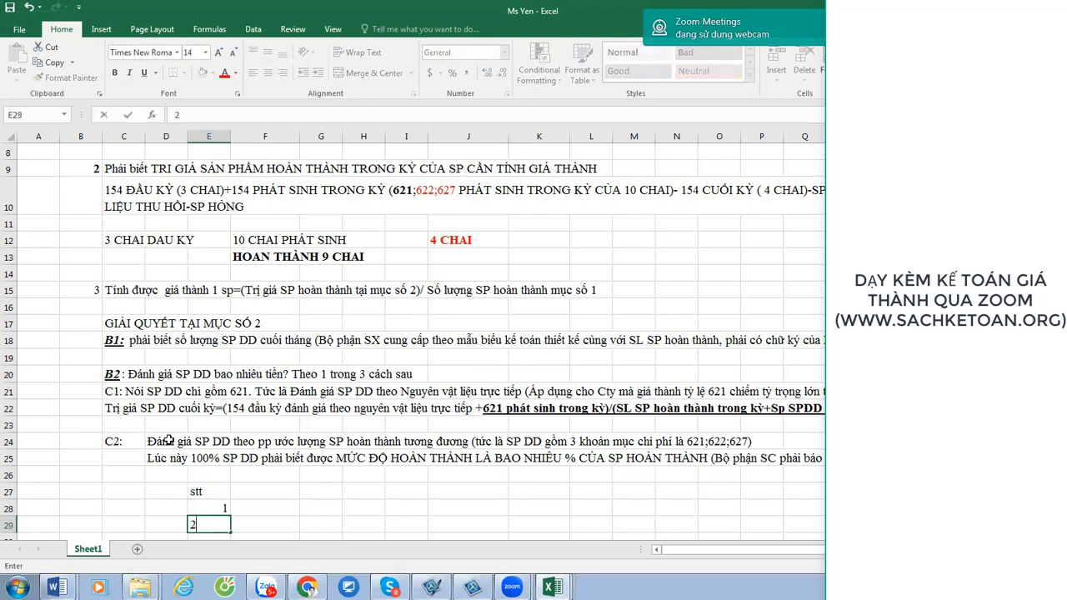
key("Return")
type("3")
key("Tab")
Add the product column in F27 with the header "sp" and the entries A, B and C below it.
key("Up")
key("Up")
key("Up")
type("sp")
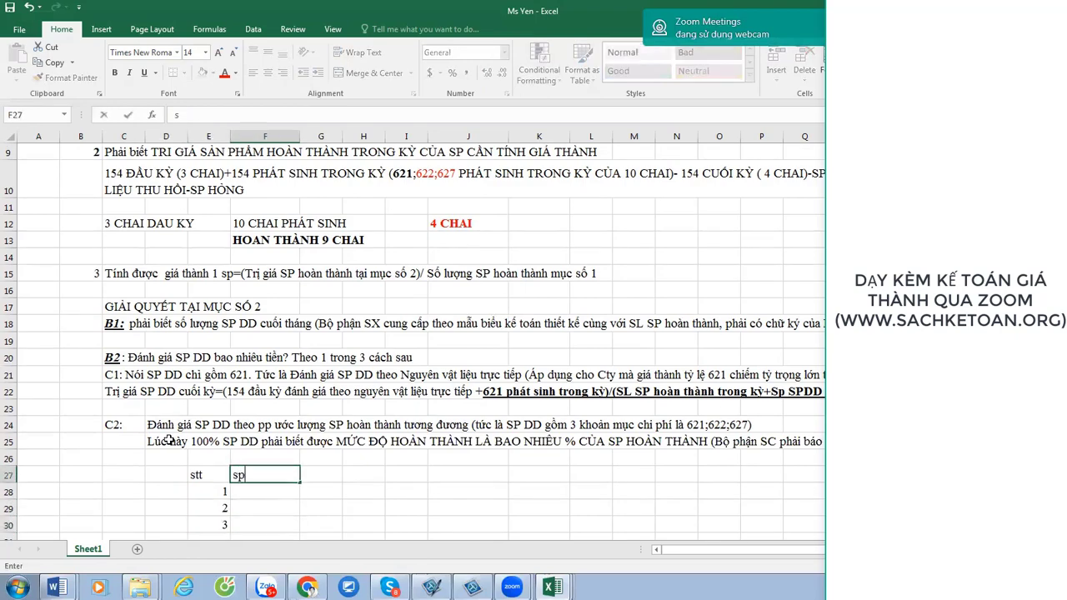
key("Return")
type("A")
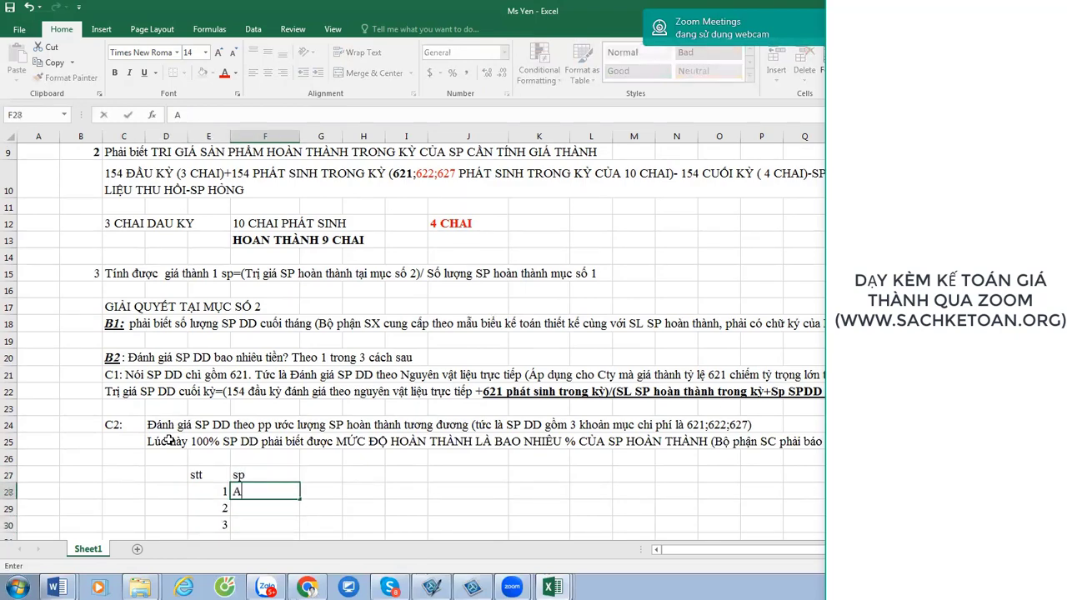
key("Return")
type("B")
key("Return")
type("C")
key("Tab")
Add the column "sl spdd" in G27 with the quantities 50, 60 and 60 for products A, B and C.
key("Up")
key("Up")
key("Up")
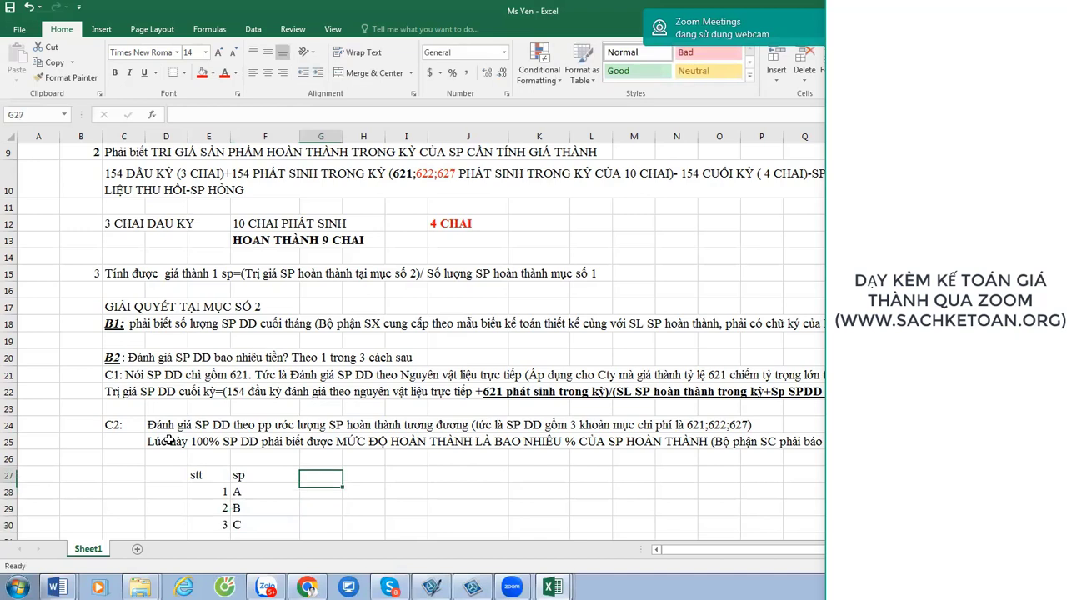
type("sl spdd")
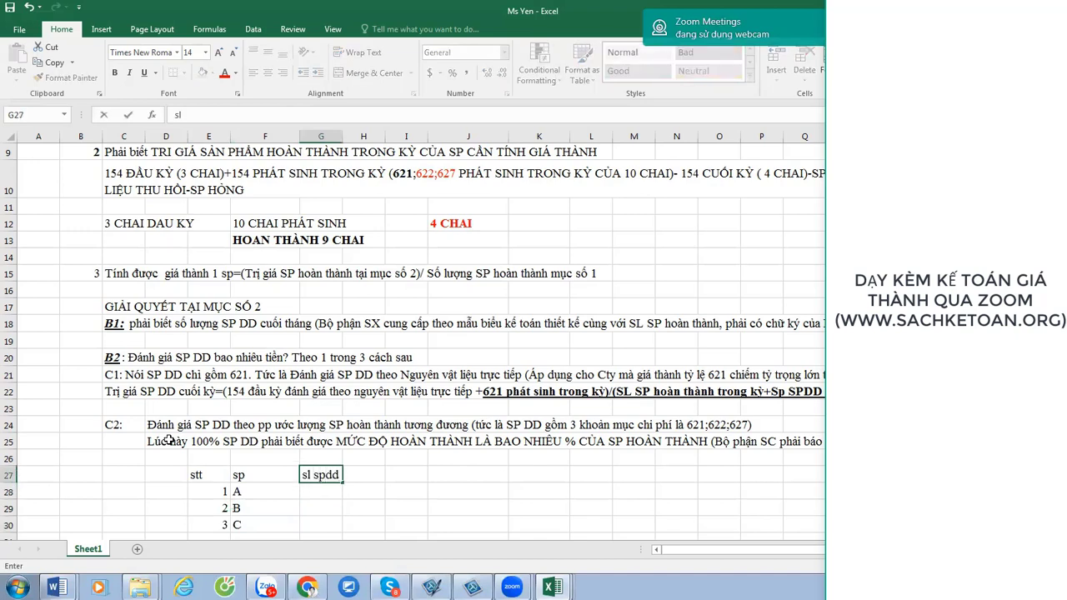
key("Return")
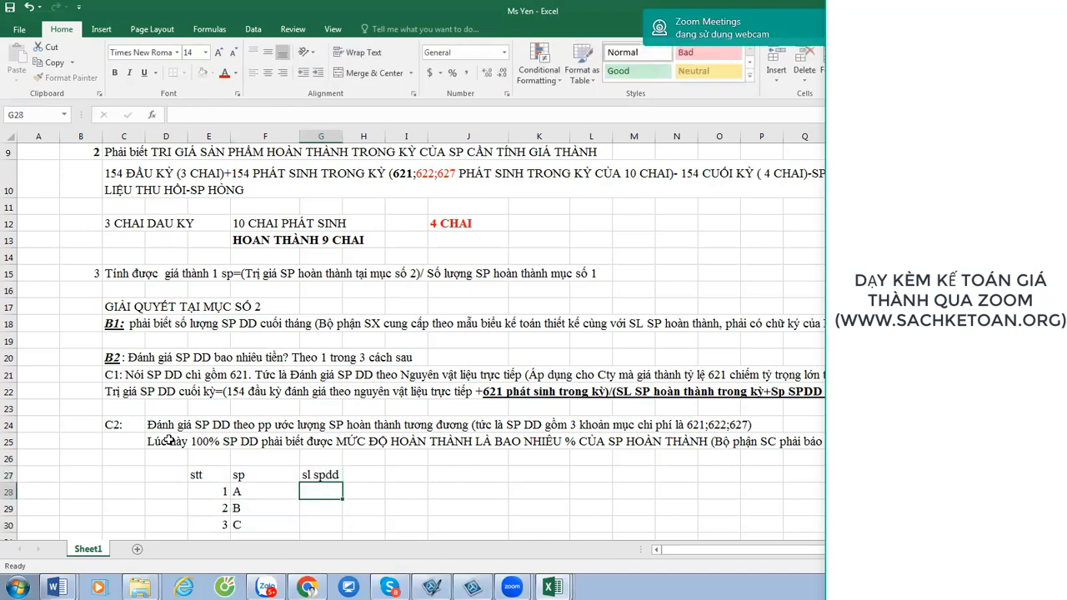
type("50")
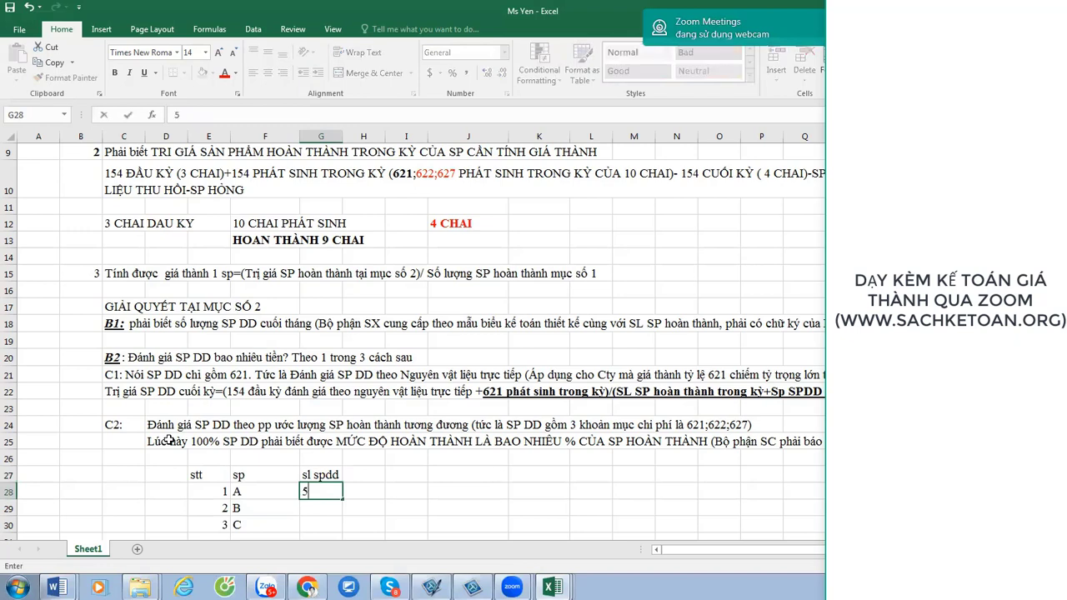
key("Return")
type("60")
key("Return")
type("6")
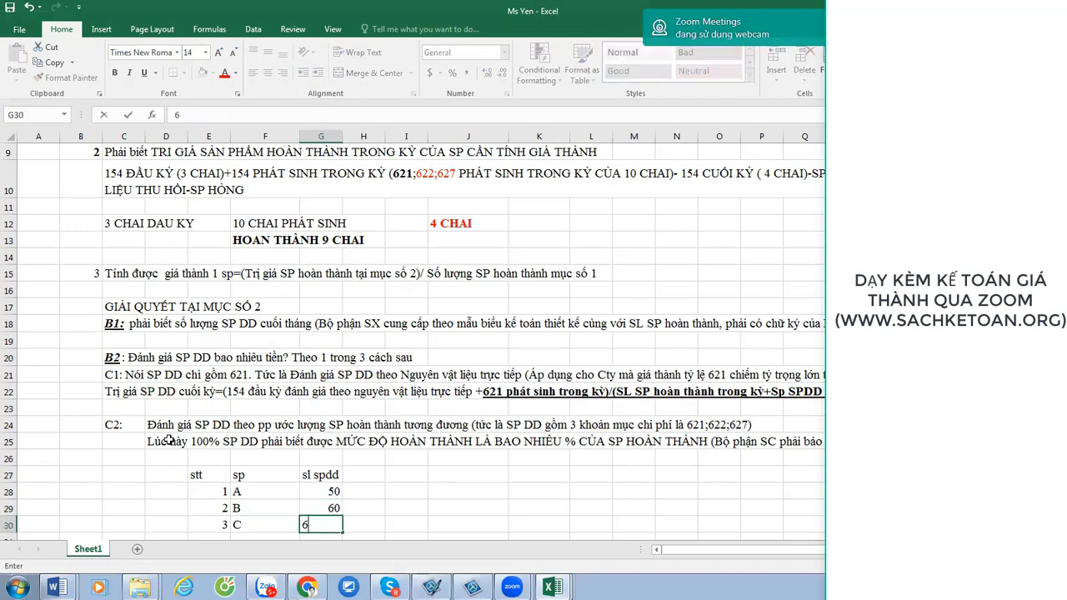
key("BackSpace")
type("60")
key("Tab")
Enter the column header "Mức độ hoàn thành" in cell H27.
key("Up")
key("Up")
key("Up")
type("mƯ")
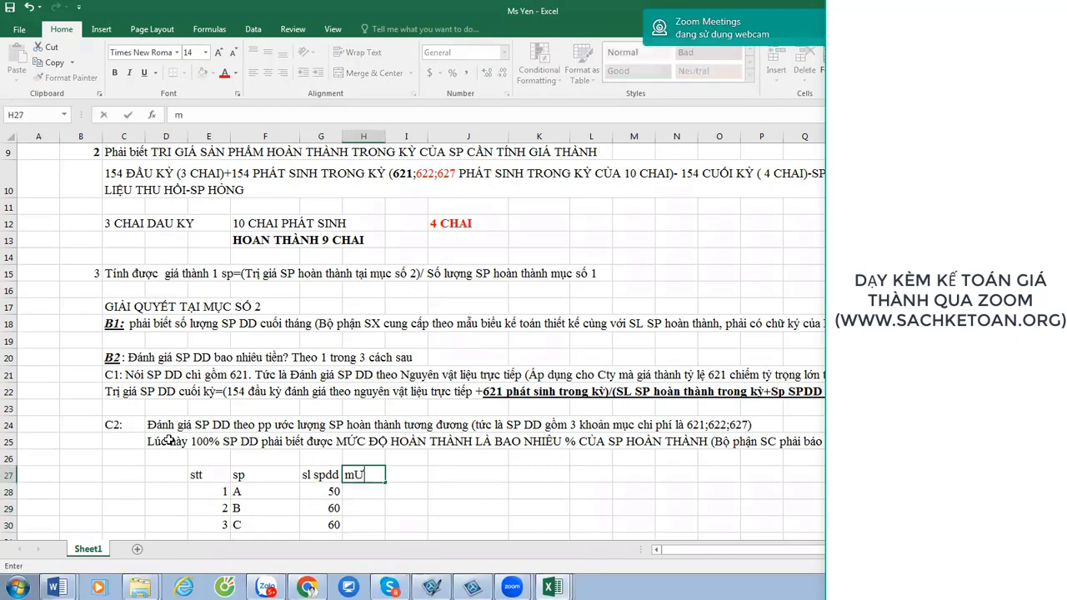
type("ức độ hoàn thành")
key("Return")
Enter 50% as product A's completion level in H28 and copy it to products B and C.
type("50%")
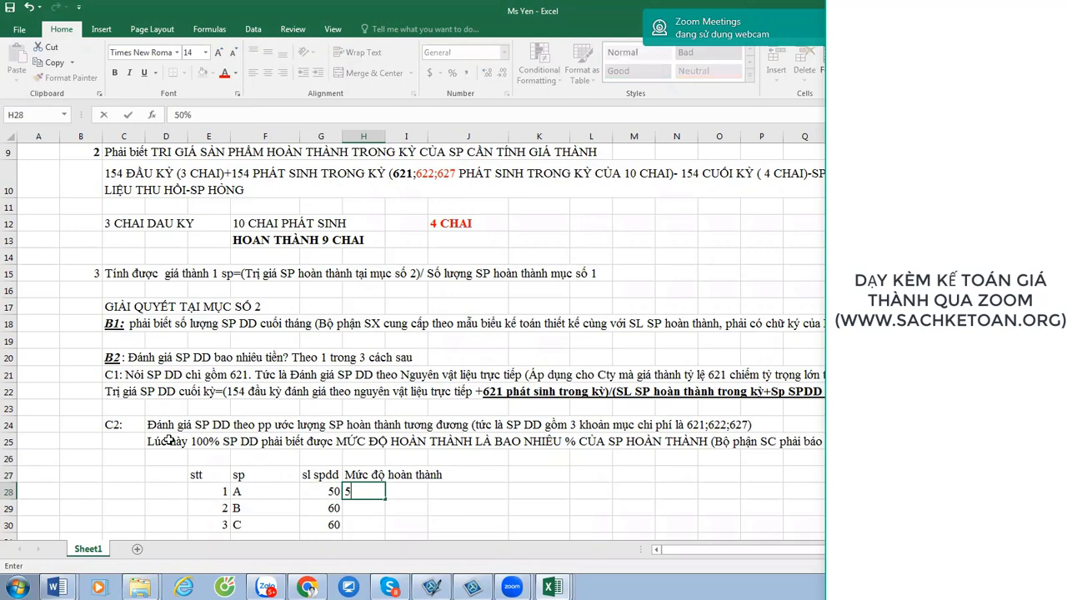
key("ctrl+Return")
key("ctrl+c")
key("Down")
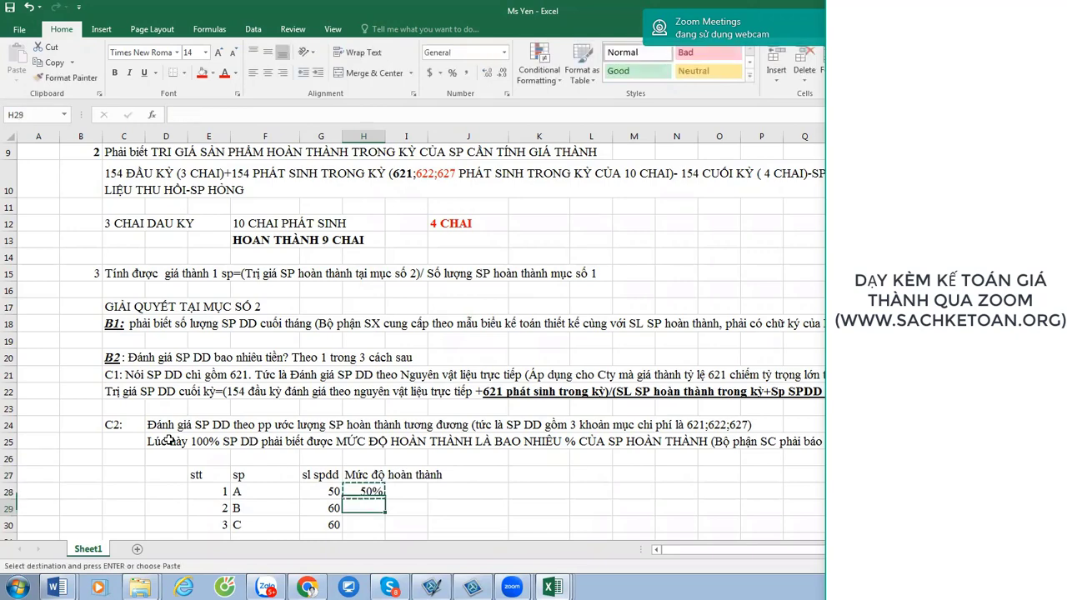
key("shift+Down")
key("ctrl+v")
key("Down")
key("Down")
key("Down")
key("Down")
key("Down")
key("Down")
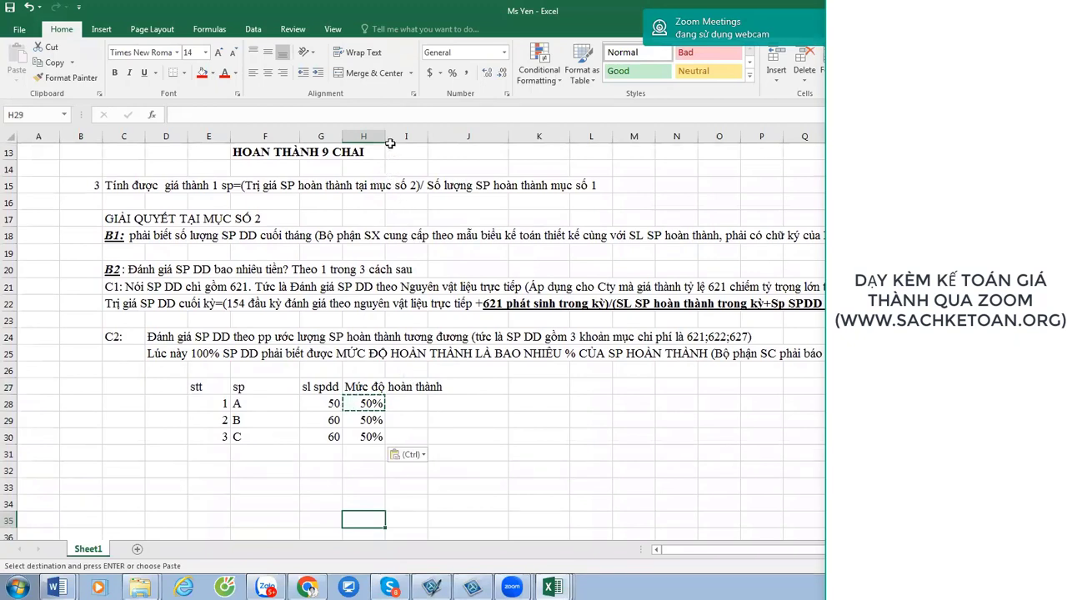
Widen column H so the header "Mức độ hoàn thành" fits inside its cell.
left_click_drag(385, 137, 534, 151)
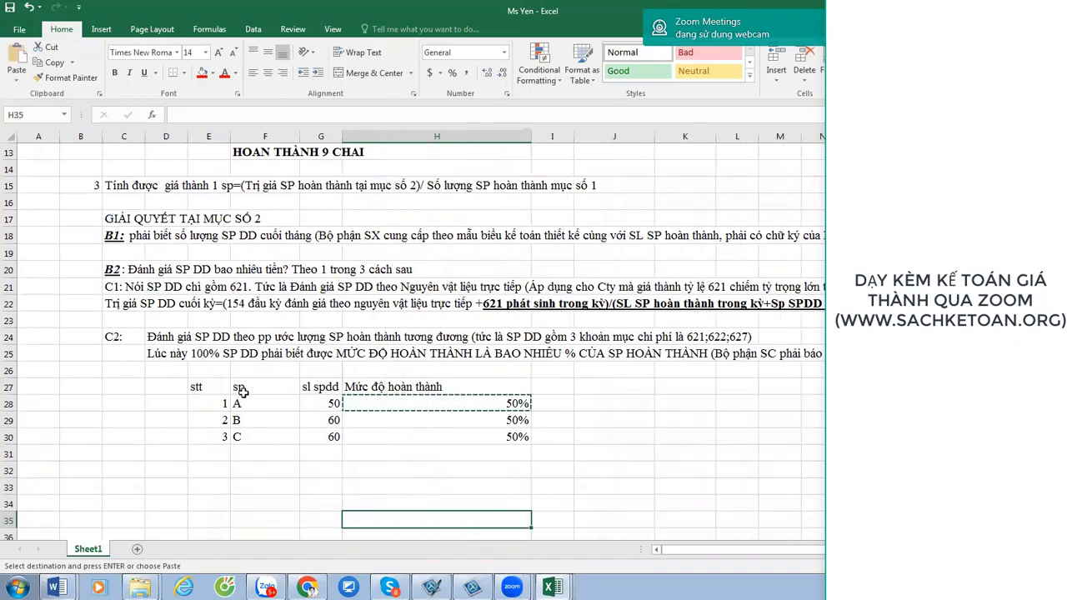
left_click_drag(209, 387, 482, 443)
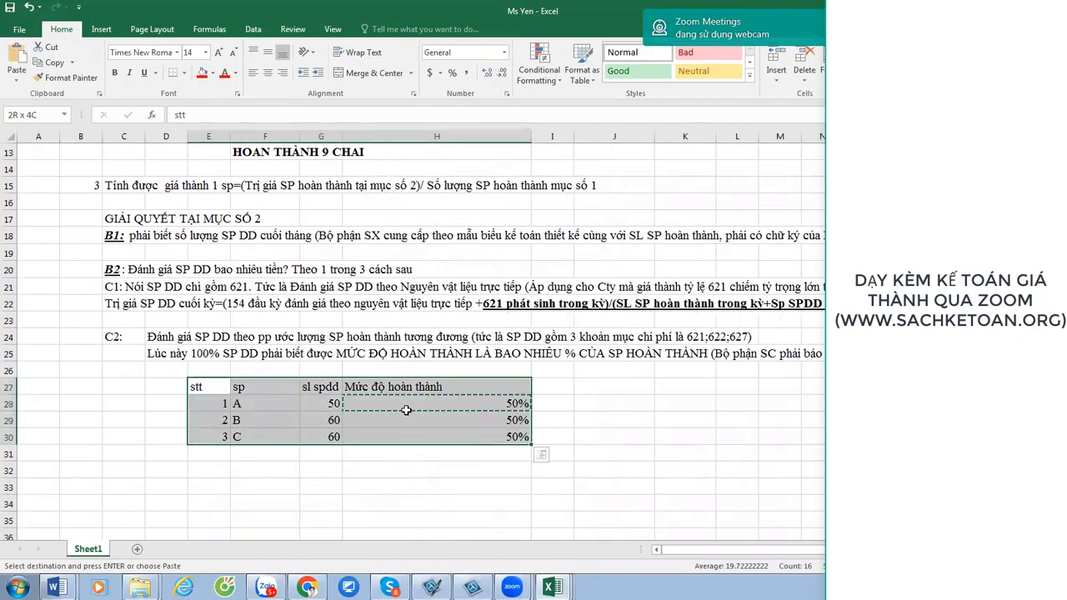
left_click(659, 421)
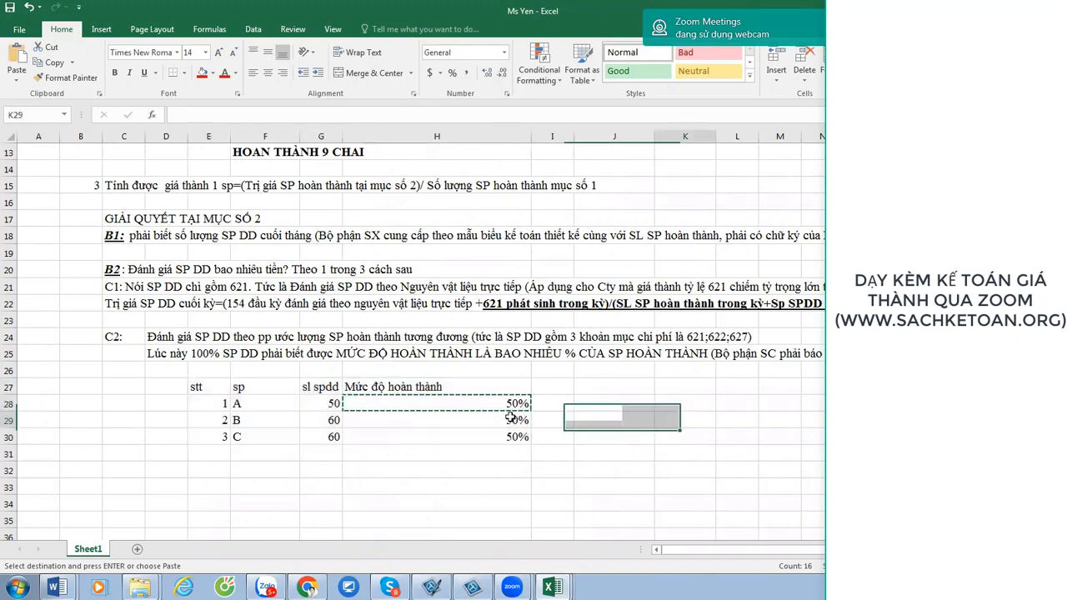
Enter the signature note "KÝ TÁ Ở ĐÂY" in H31 below the completion percentages.
left_click(396, 451)
type("KỲ TẢ Ở")
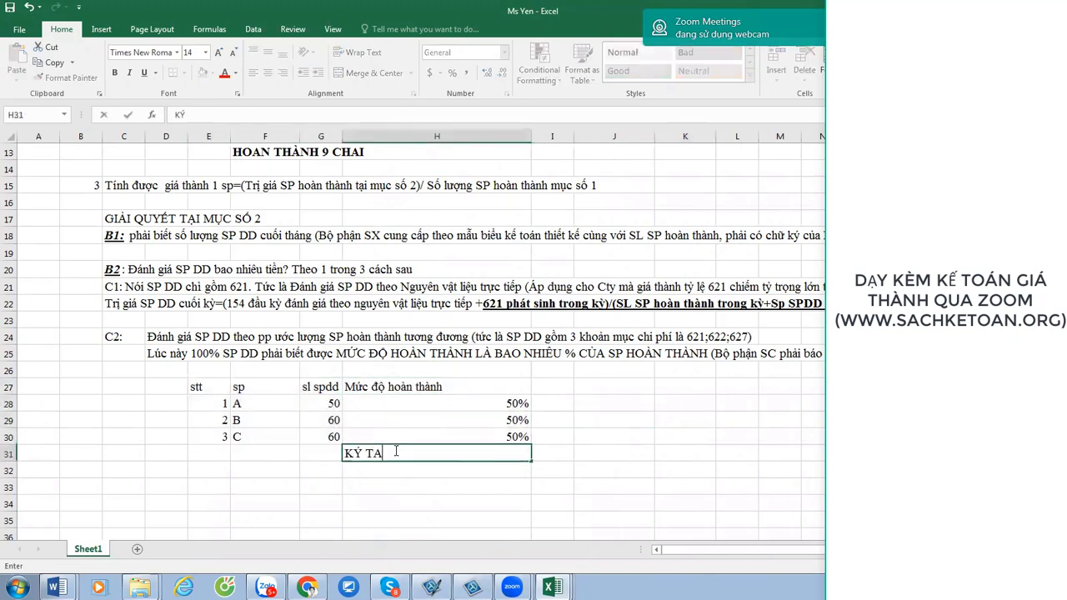
type(" ĐÂY")
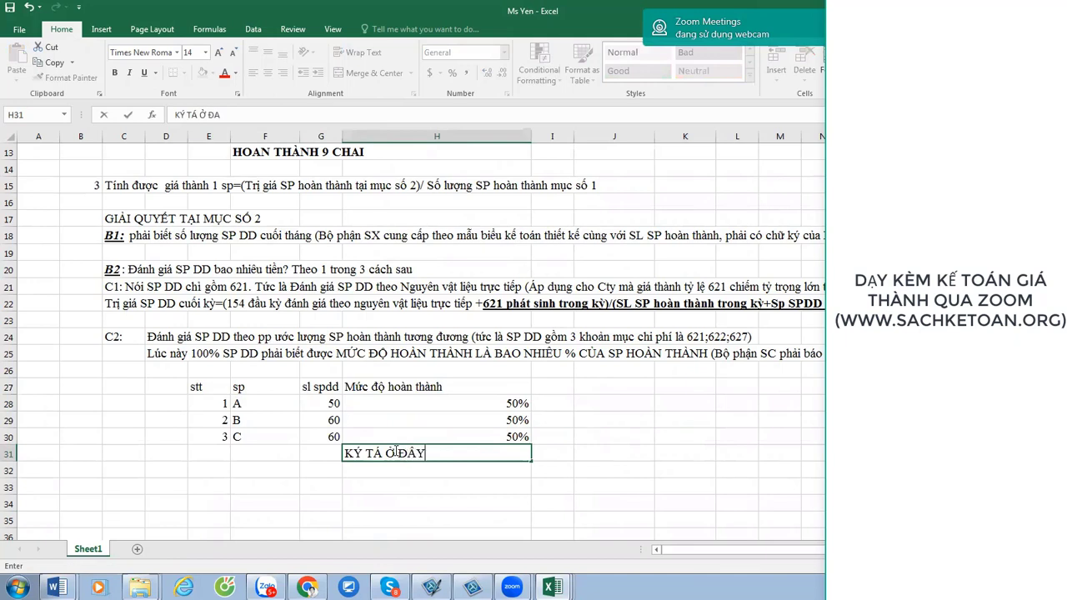
key("Return")
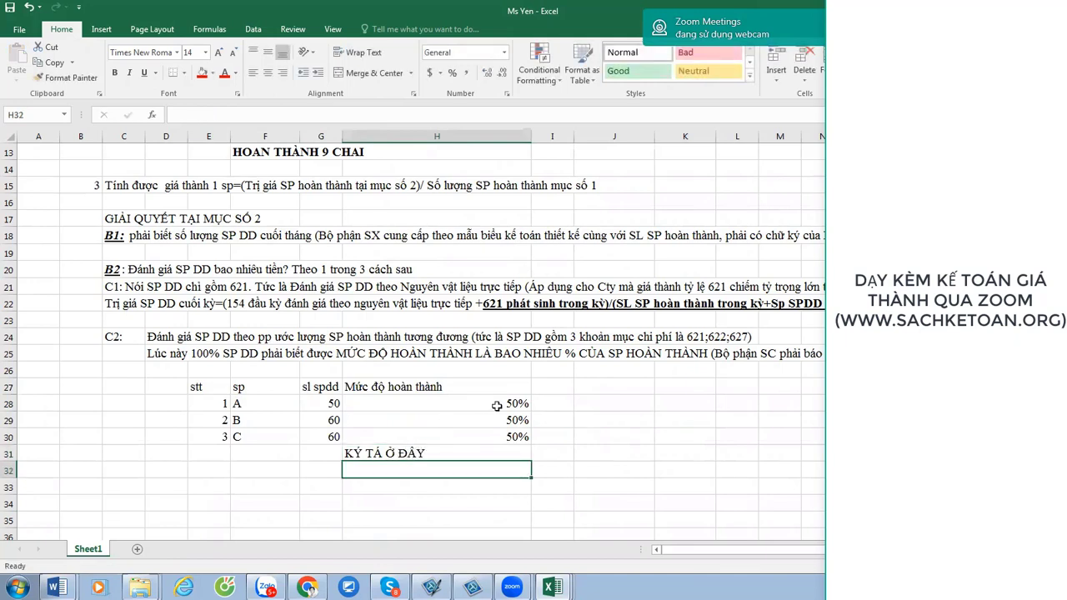
Colour the three completion percentages in H28:H30 red.
left_click_drag(498, 406, 499, 430)
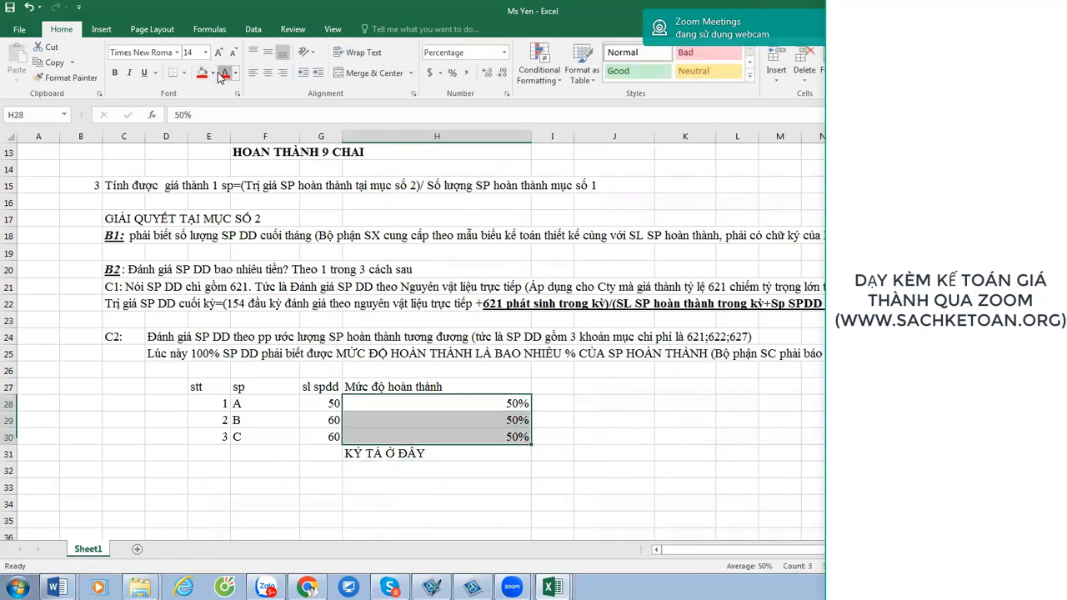
key("ctrl+v")
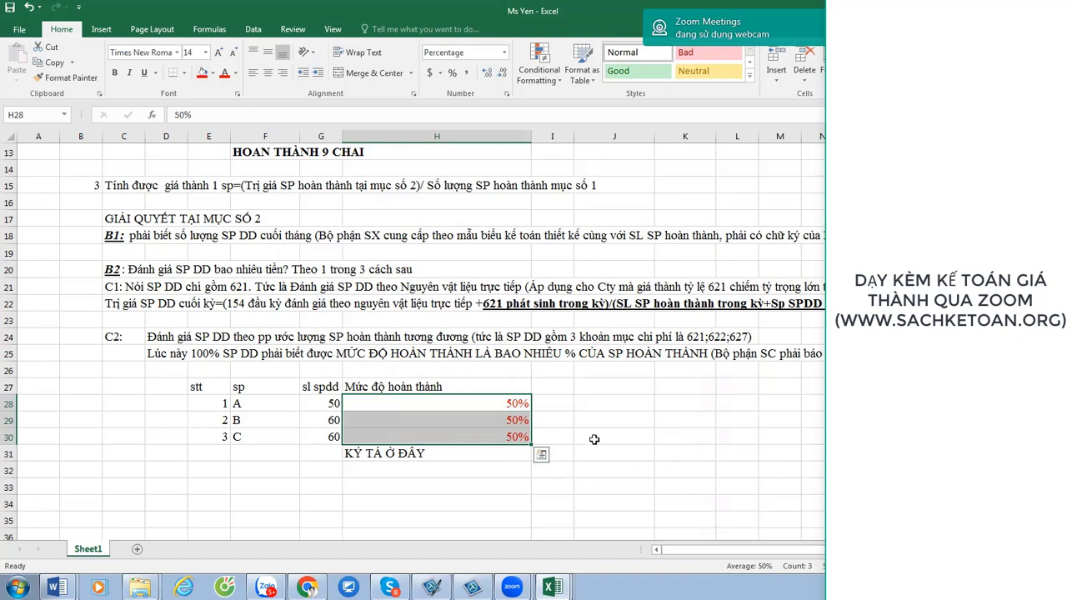
left_click(329, 403)
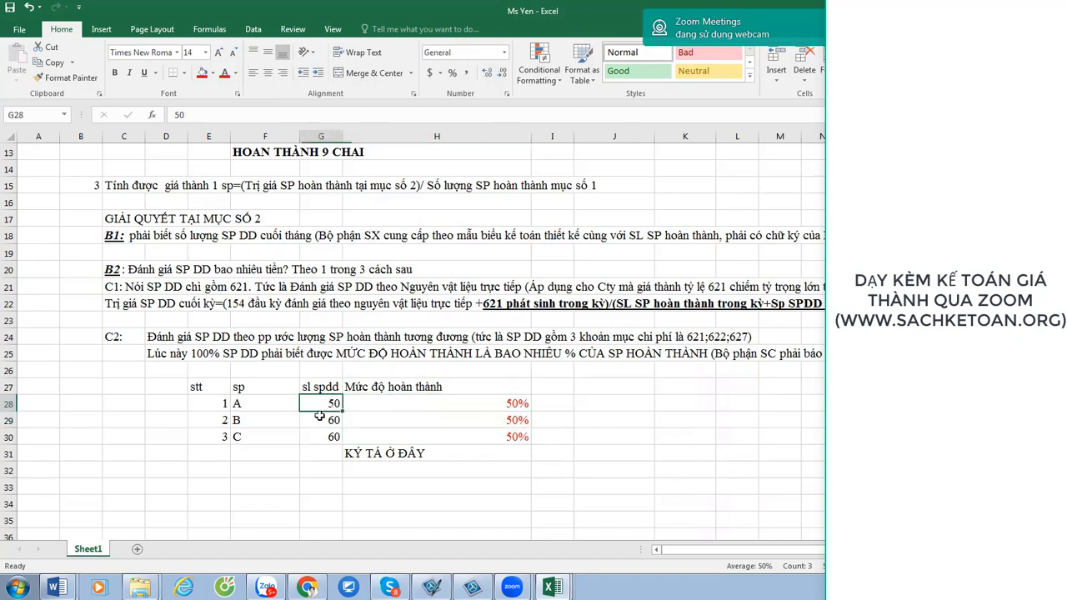
left_click(506, 402)
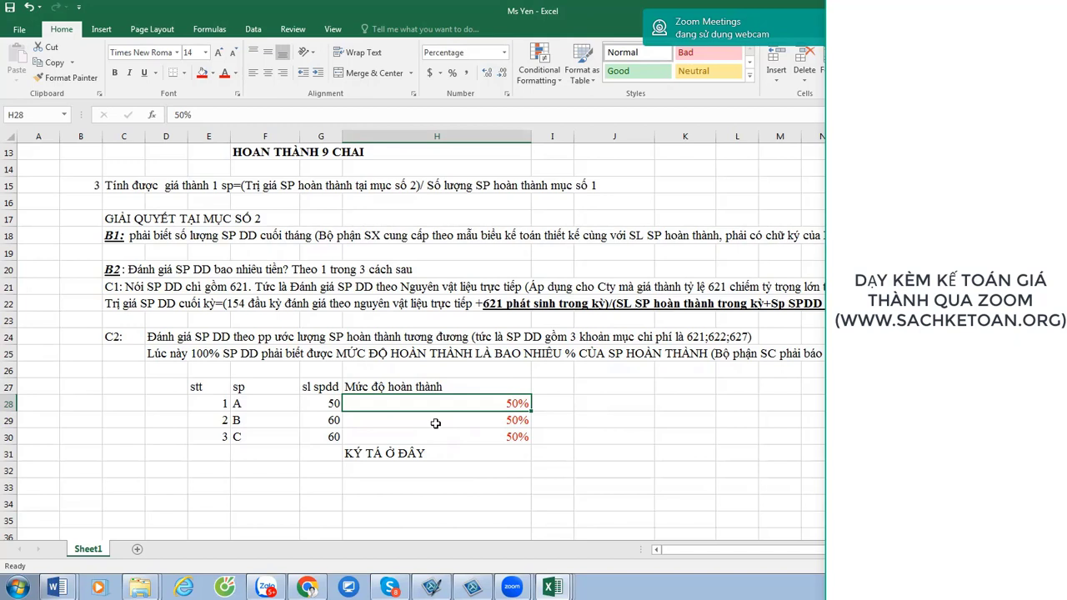
left_click(672, 416)
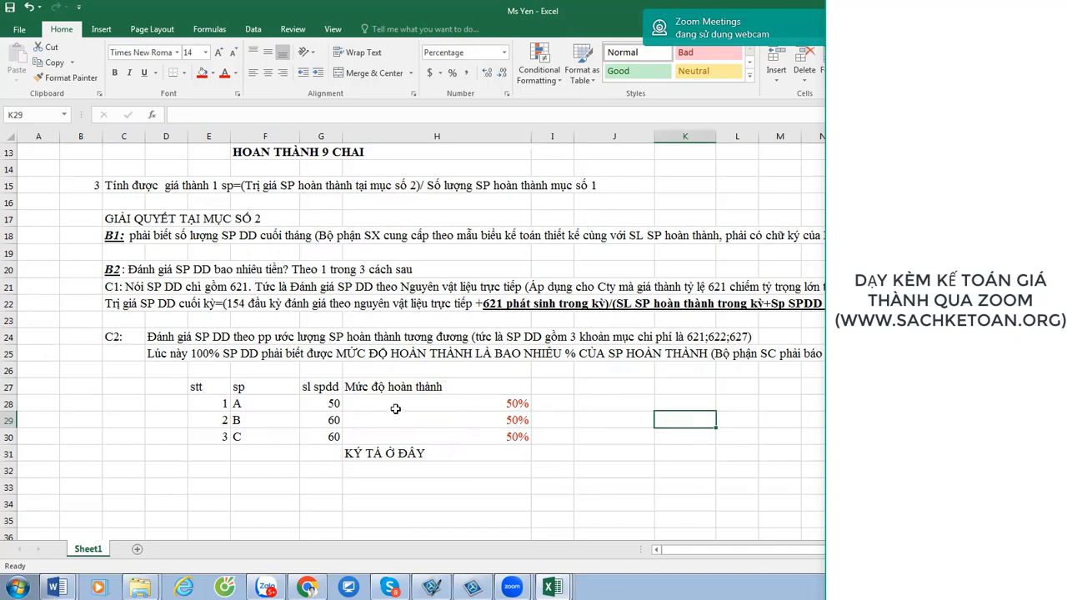
left_click_drag(394, 407, 505, 436)
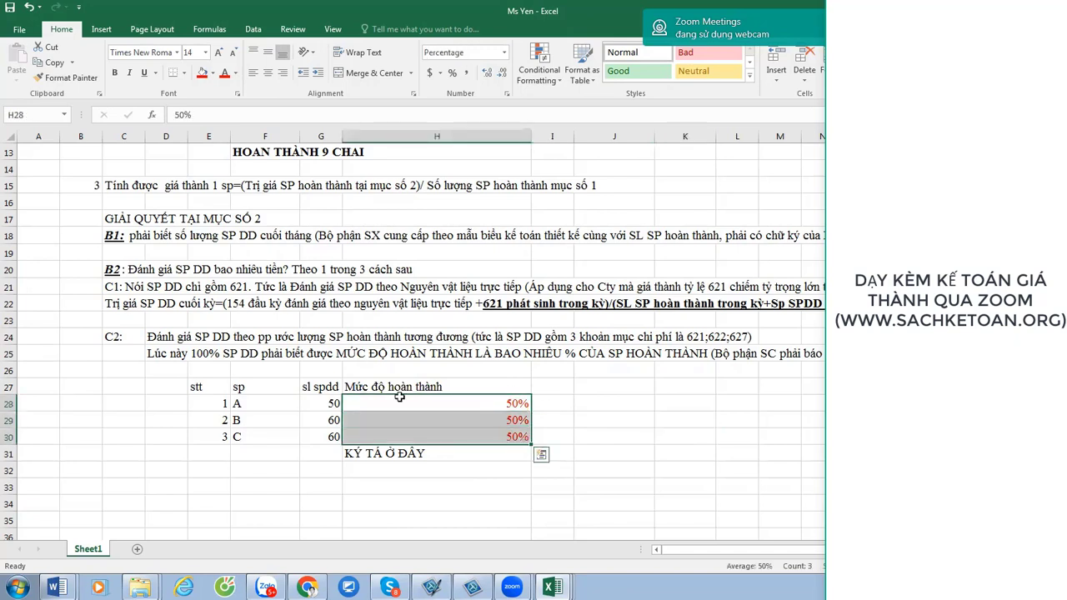
left_click_drag(473, 402, 493, 442)
left_click(202, 453)
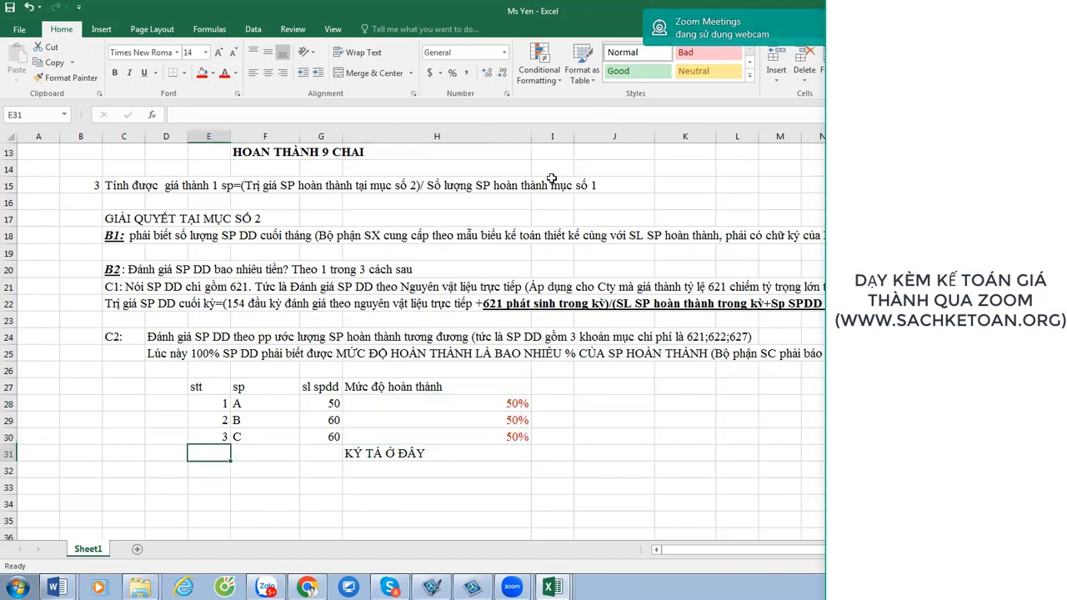
Enter the heading "TRỊ GIÁ SP DD GỒM 3 KHOẢN MỤC" in cell D32 below the table.
scroll(179, 381, "down", 2)
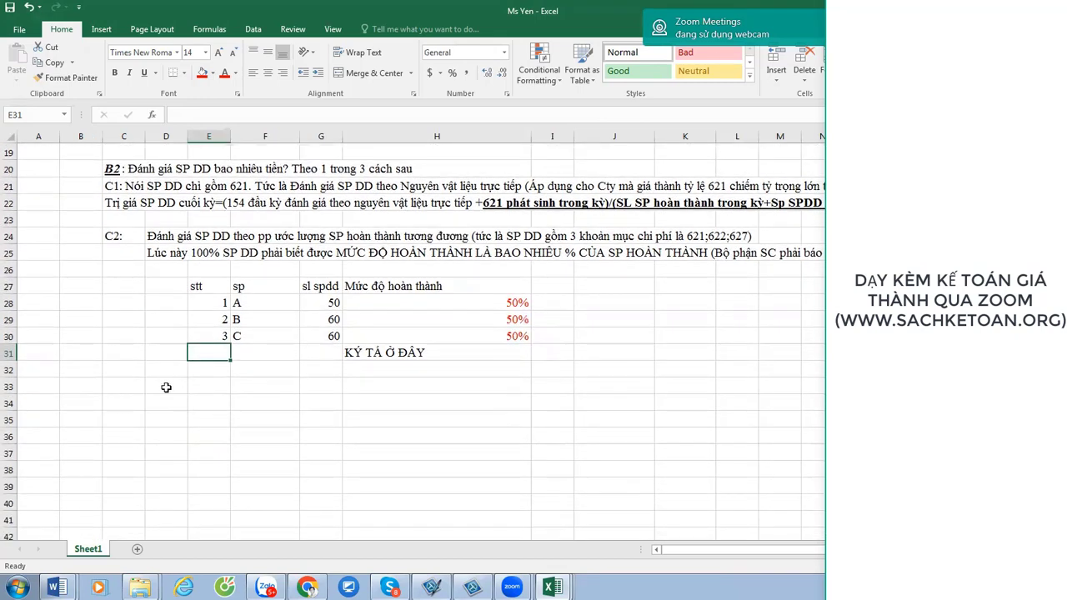
left_click(176, 385)
left_click(172, 364)
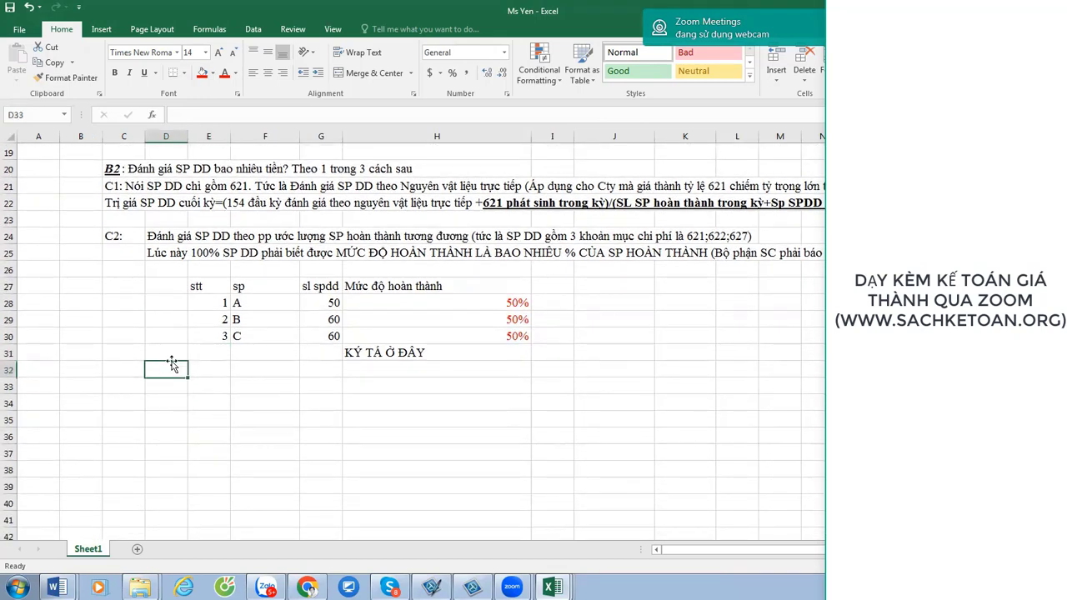
type("TRỊ GIÁ S")
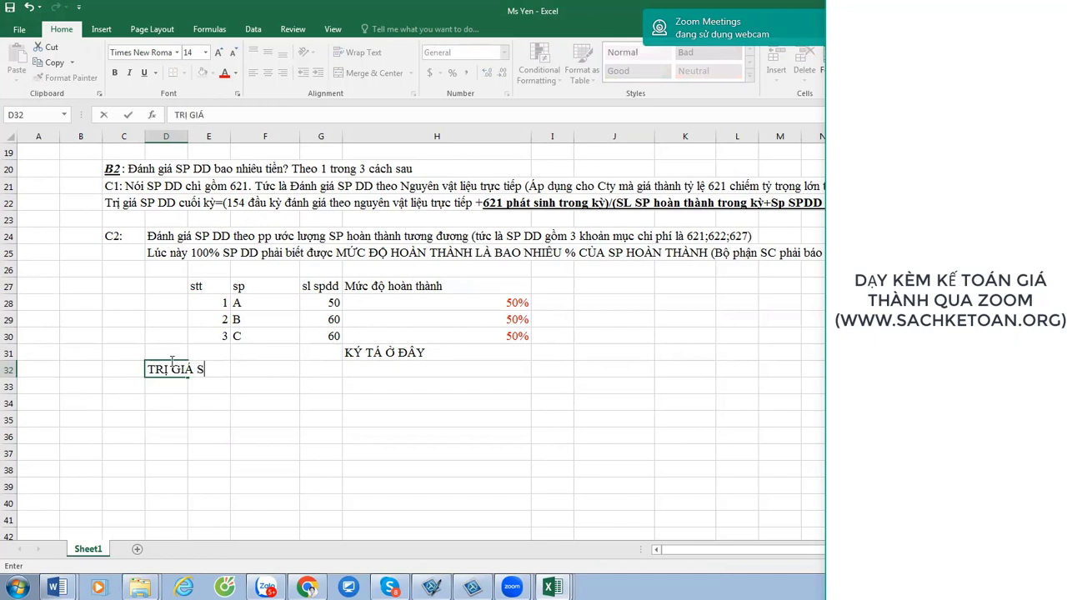
type("P DD GỒM 3 KHOAẢN MỤC")
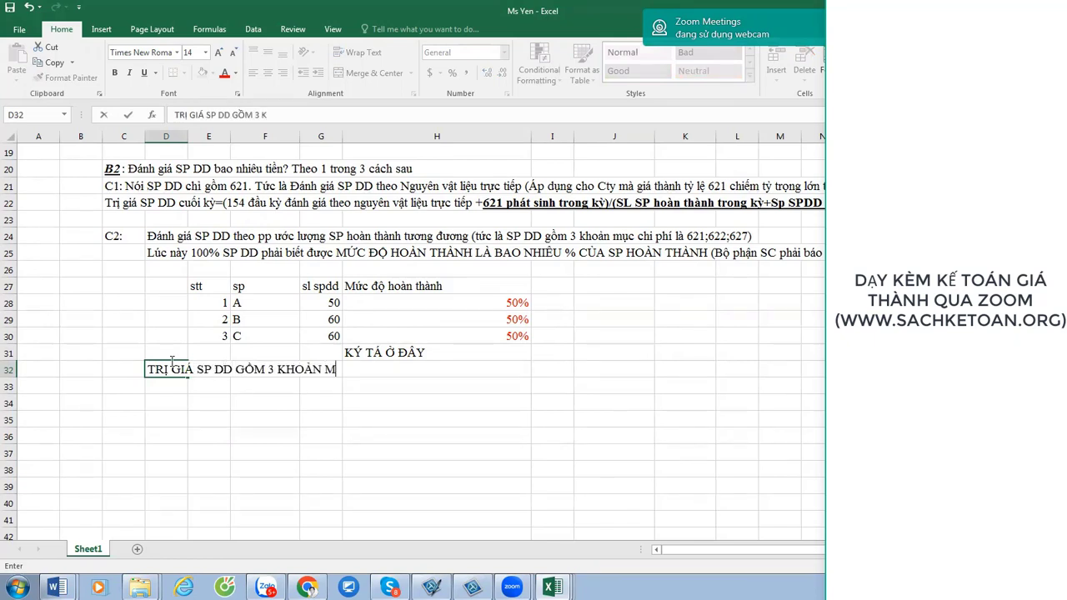
key("Return")
Enter the cost accounts 621, 622 and 627 in D35, D38 and D41 below the three-cost-item heading.
key("Return")
key("Return")
type("6")
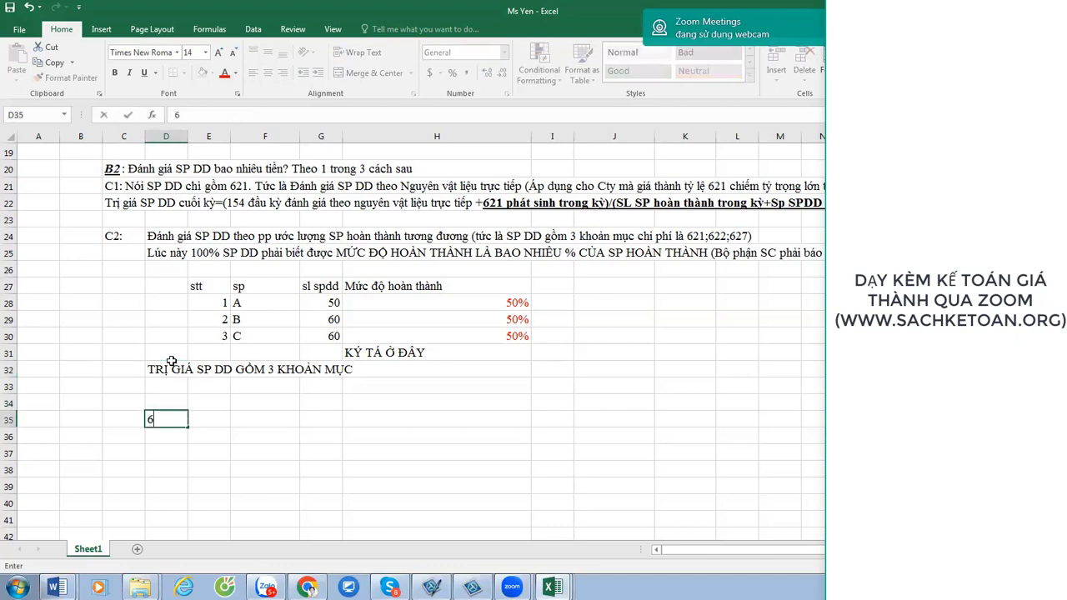
type("21")
key("Return")
key("Return")
key("Return")
type("622")
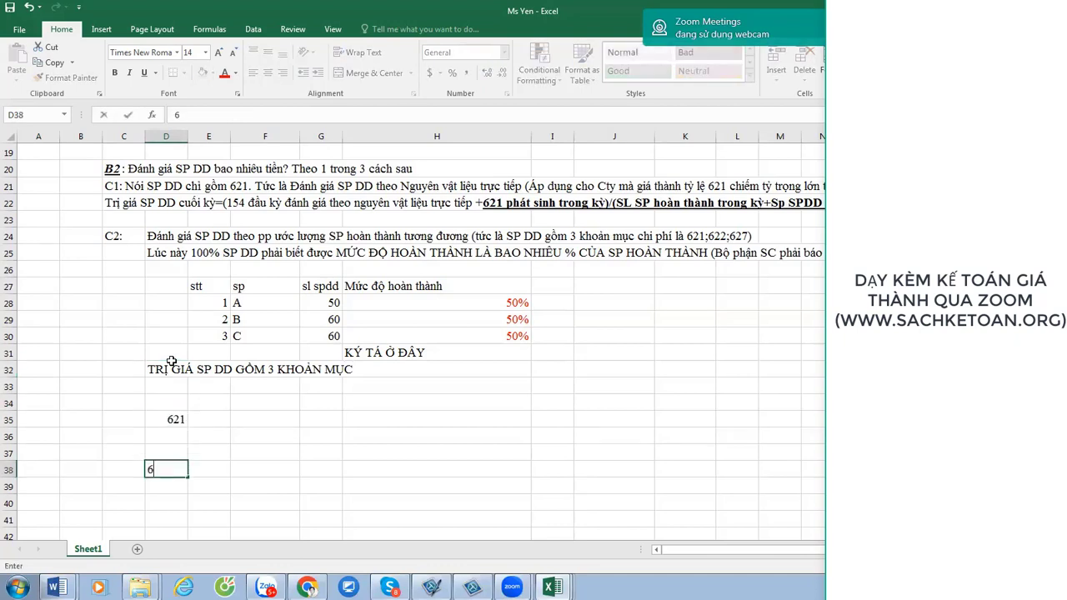
key("Return")
key("Return")
key("Return")
type("62")
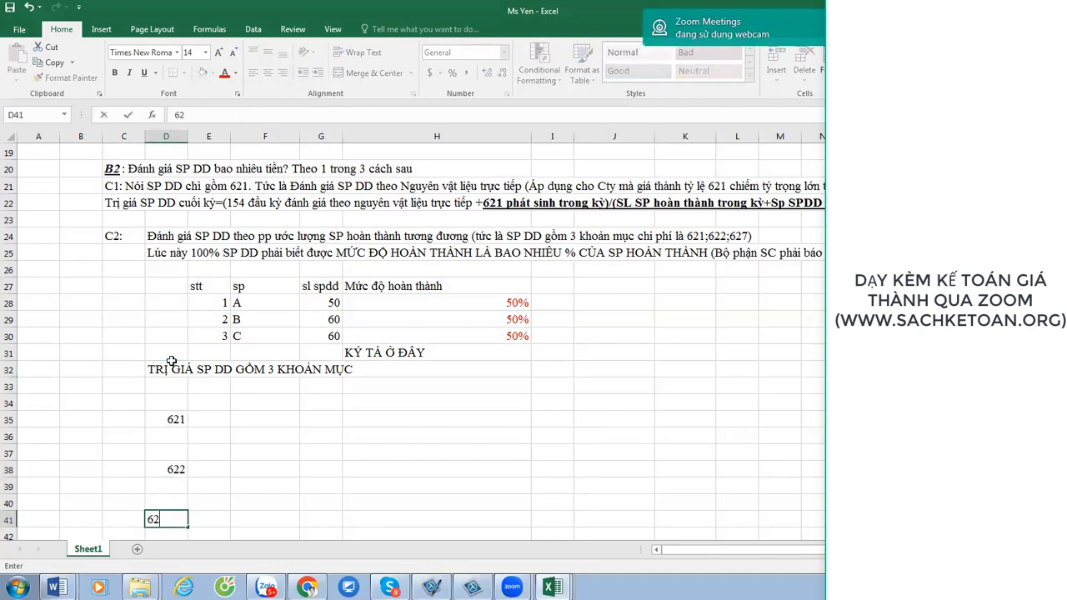
type("7")
key("Return")
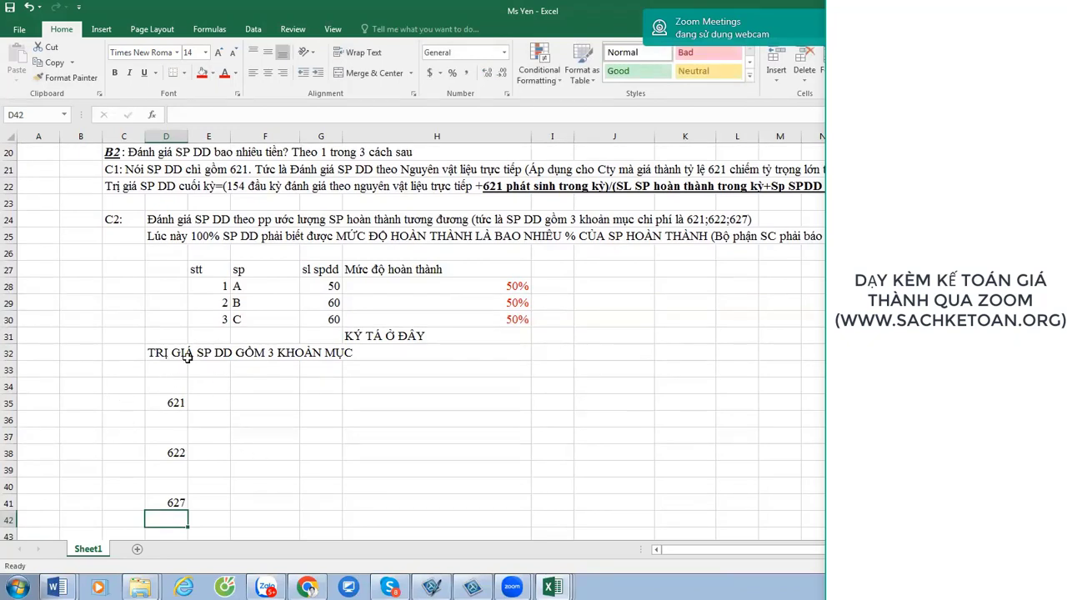
scroll(241, 505, "down", 1)
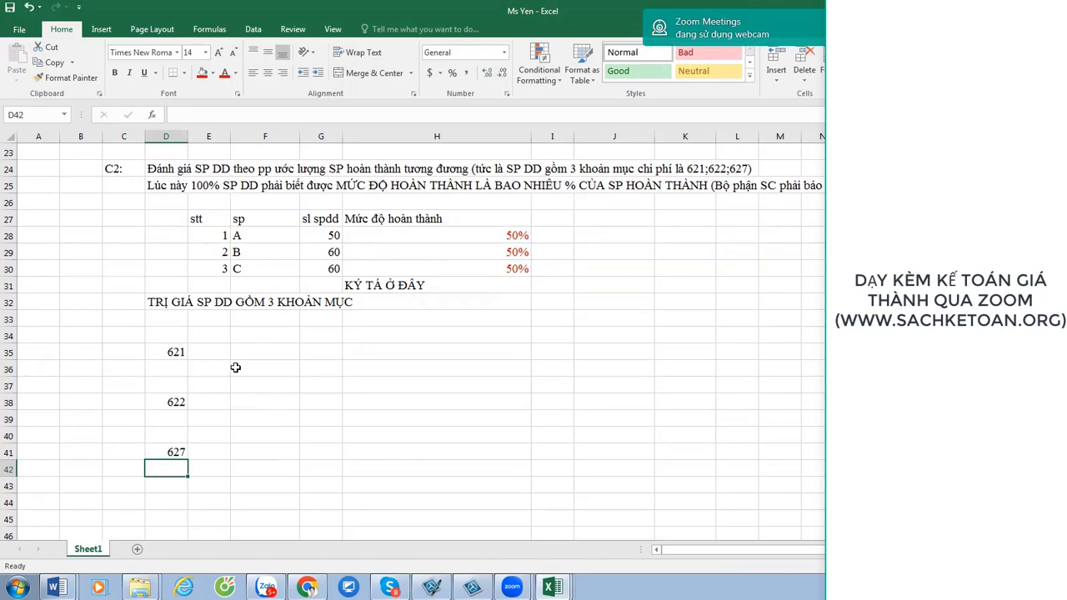
Copy the formula text after the equals sign in C22 into F35, beside account 621.
left_click(171, 353)
scroll(351, 366, "up", 2)
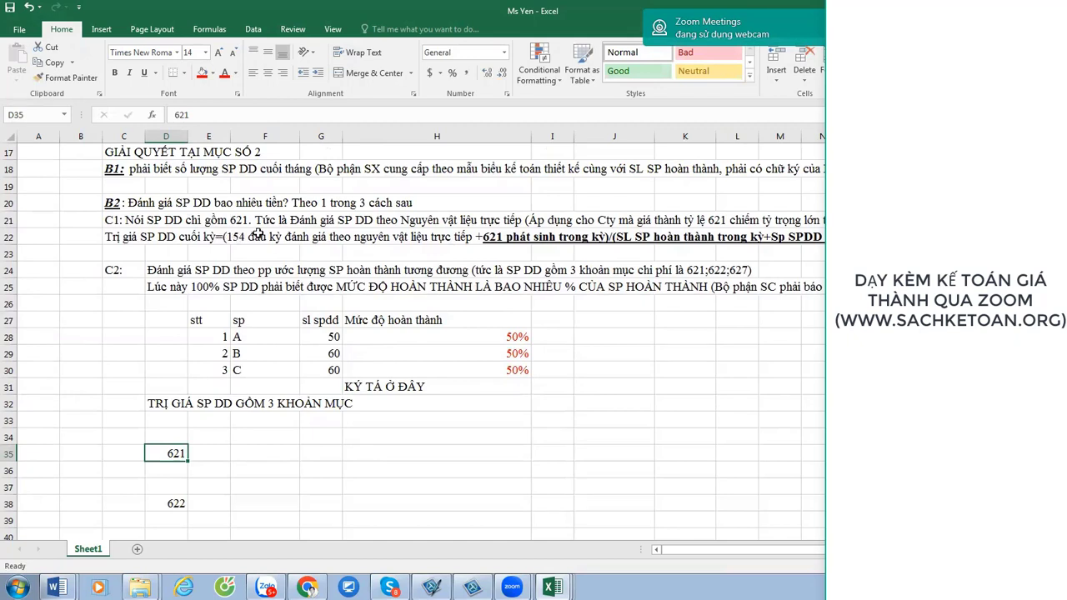
left_click(259, 234)
left_click(155, 240)
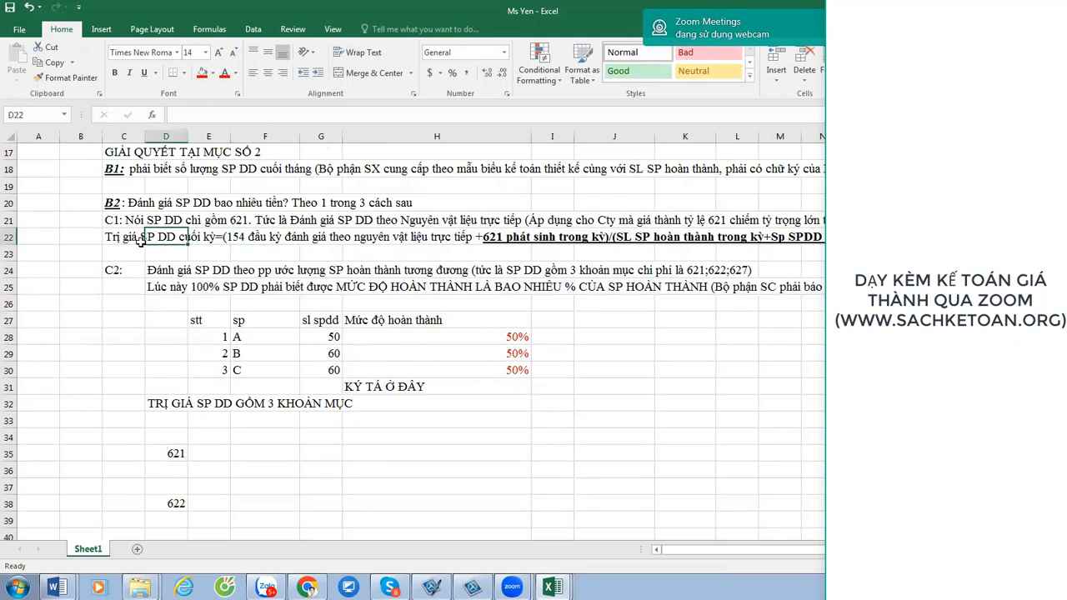
left_click(117, 243)
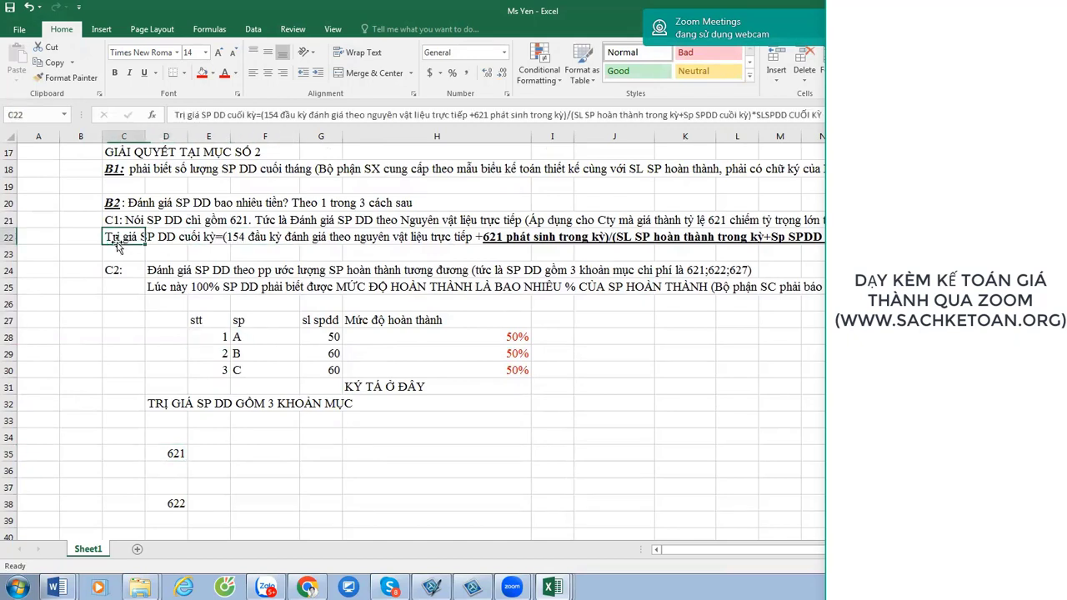
left_click(295, 450)
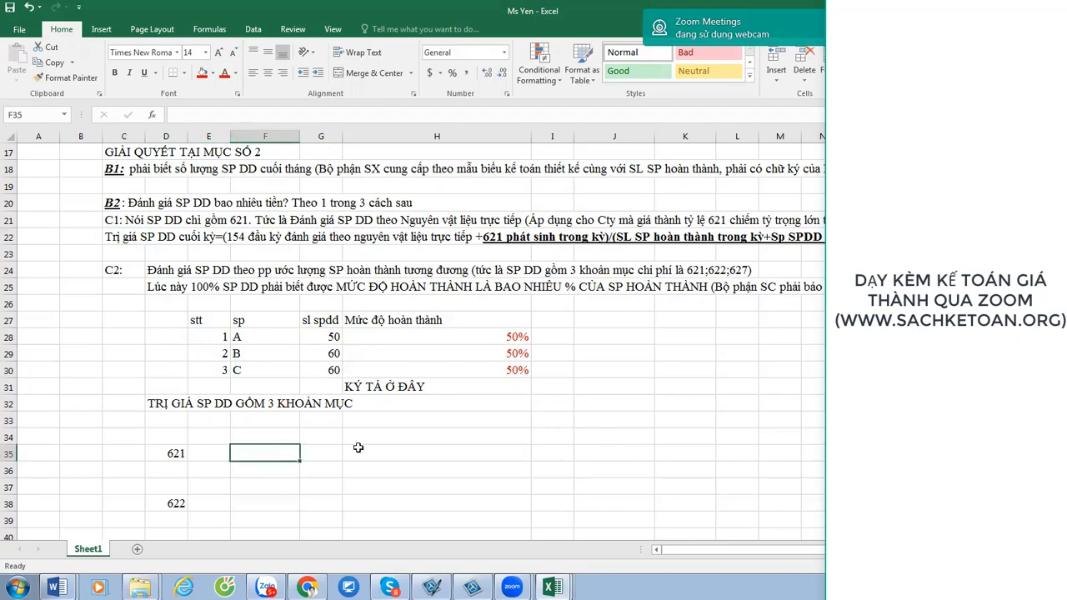
left_click(125, 234)
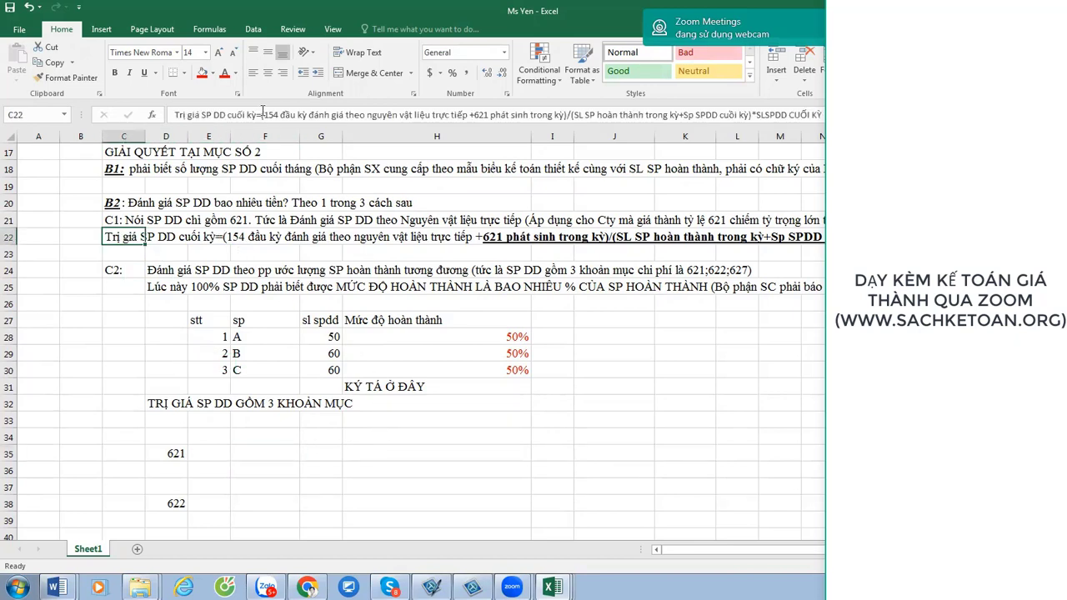
left_click_drag(261, 114, 822, 114)
key("ctrl+c")
left_click(278, 451)
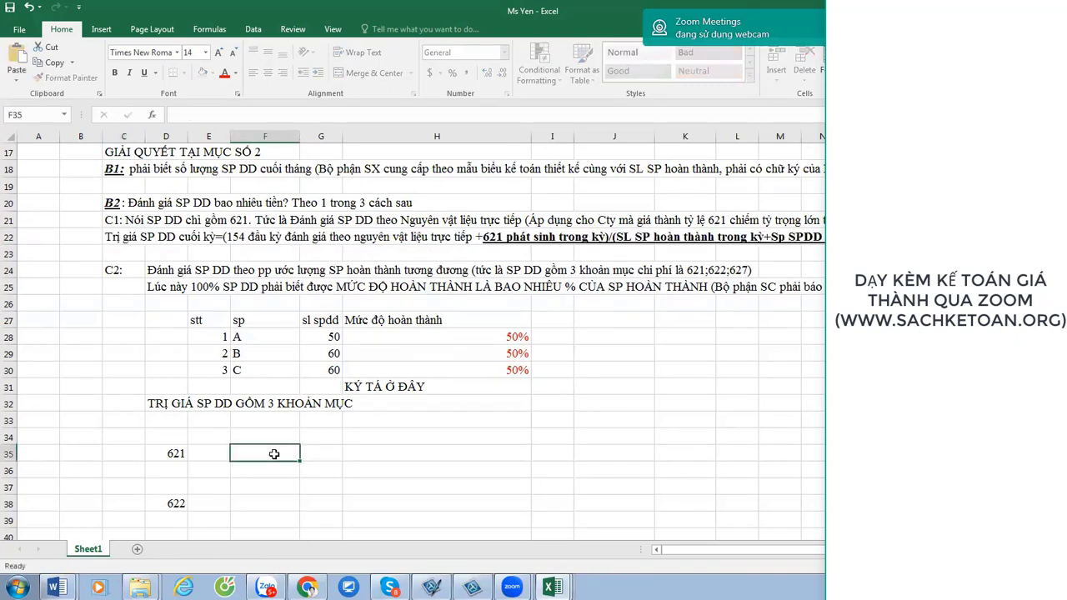
key("ctrl+v")
scroll(528, 470, "down", 1)
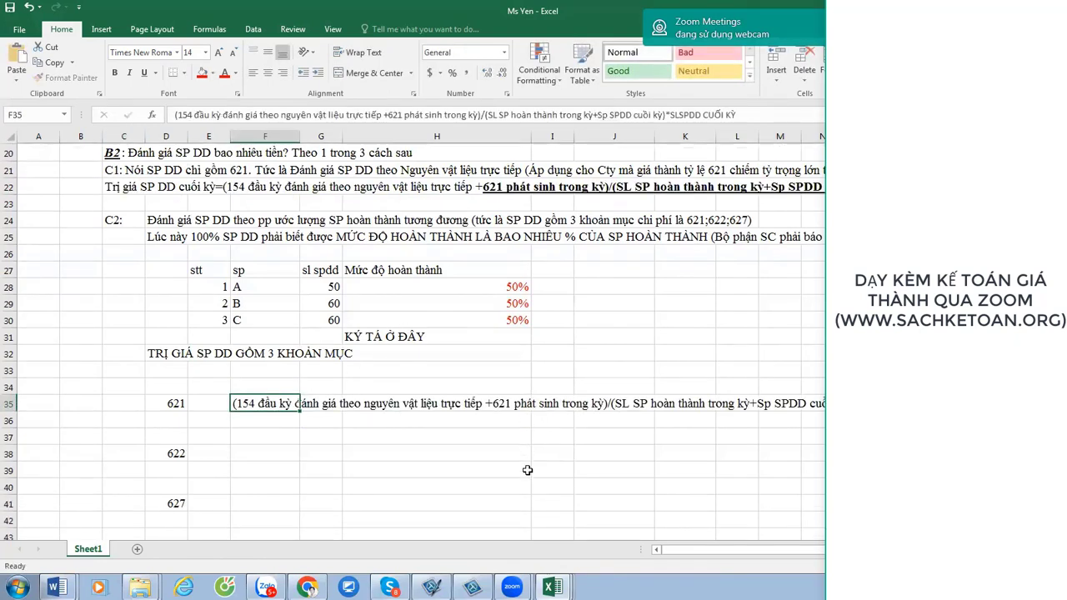
Copy the formula text from F35 into F38 and F41 for accounts 622 and 627.
key("ctrl+c")
left_click(271, 451)
key("ctrl+v")
left_click(271, 500)
key("ctrl+v")
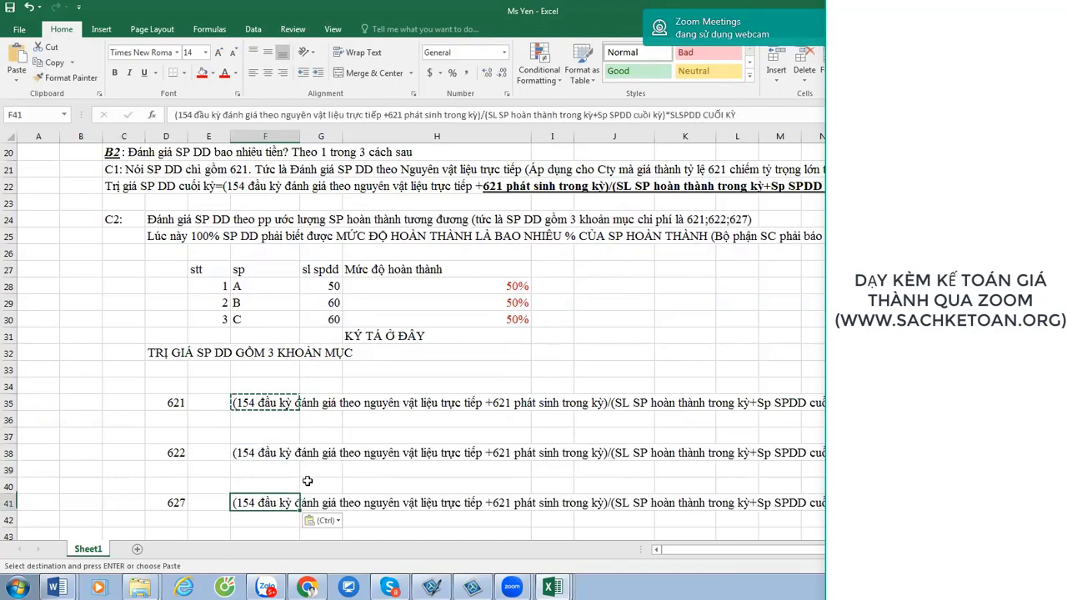
In F35, replace the wording "đánh giá theo nguyên vật liệu trực tiếp" with "CỦA 621".
key("F2")
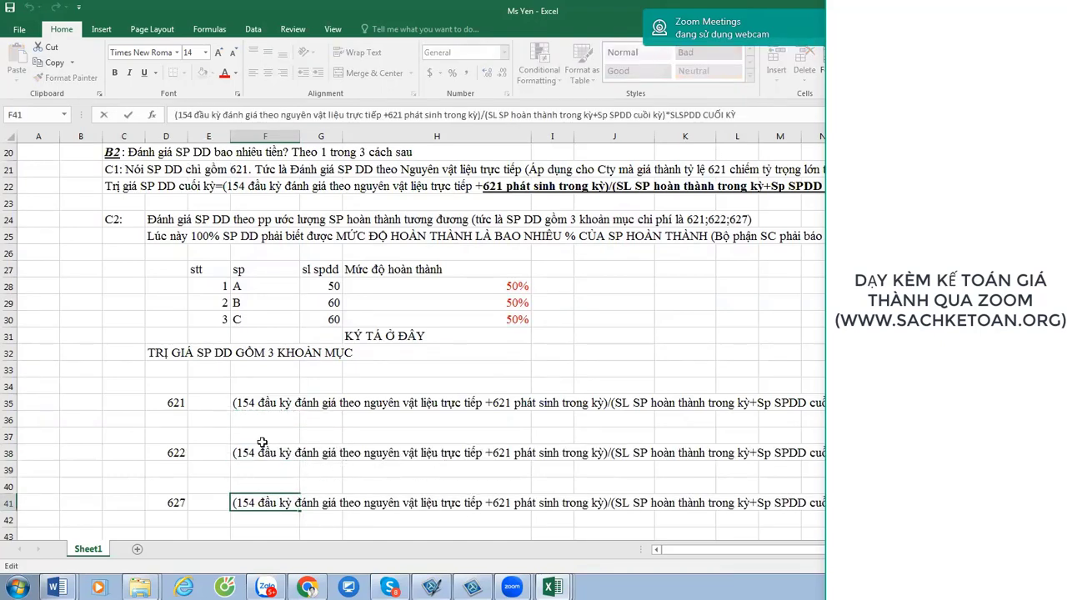
left_click(262, 444)
key("F2")
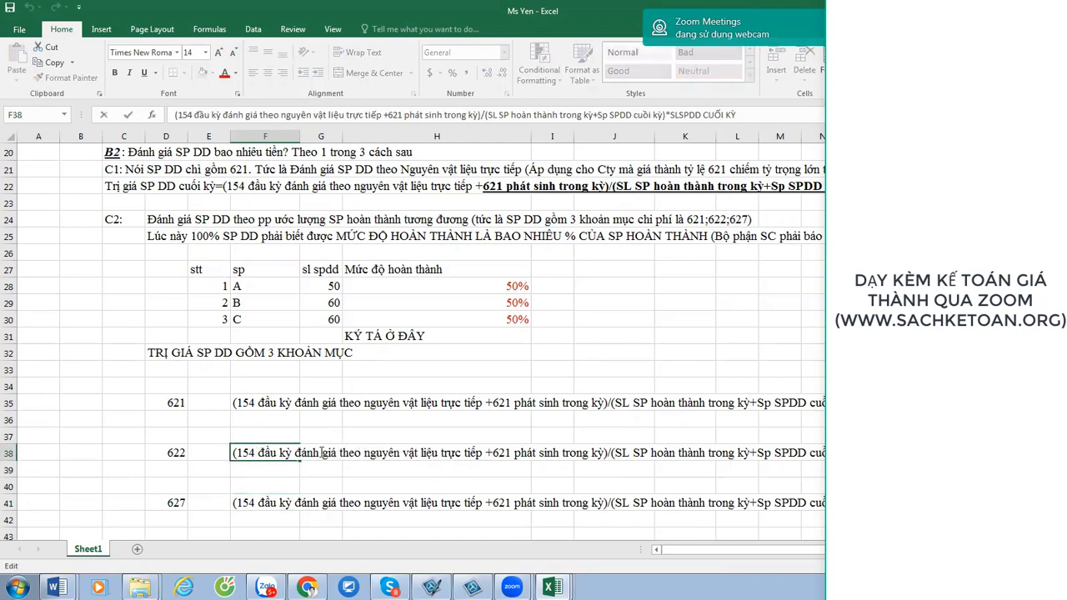
left_click(265, 403)
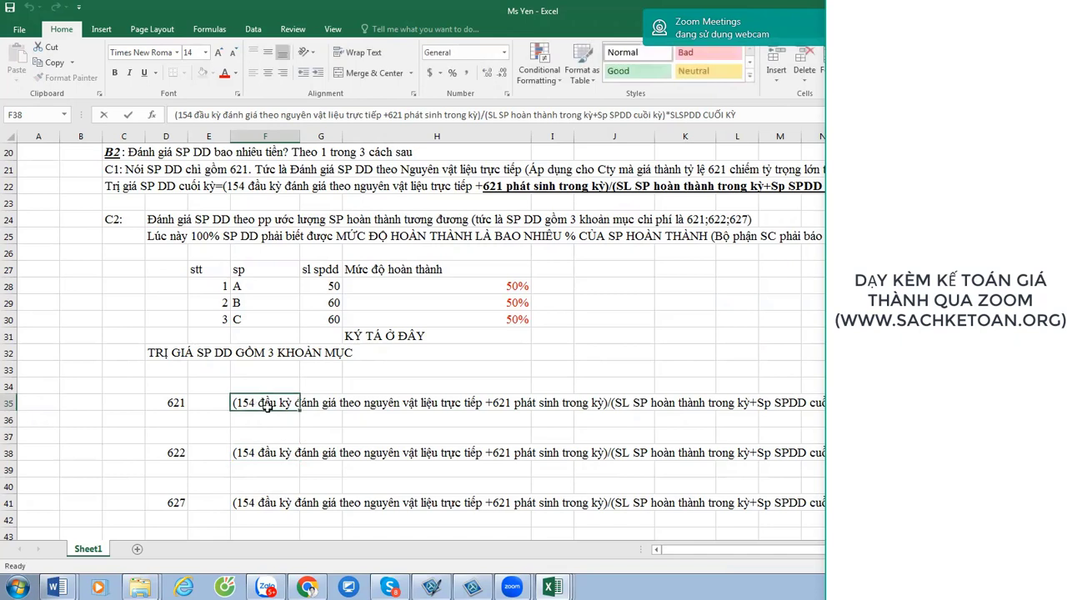
key("F2")
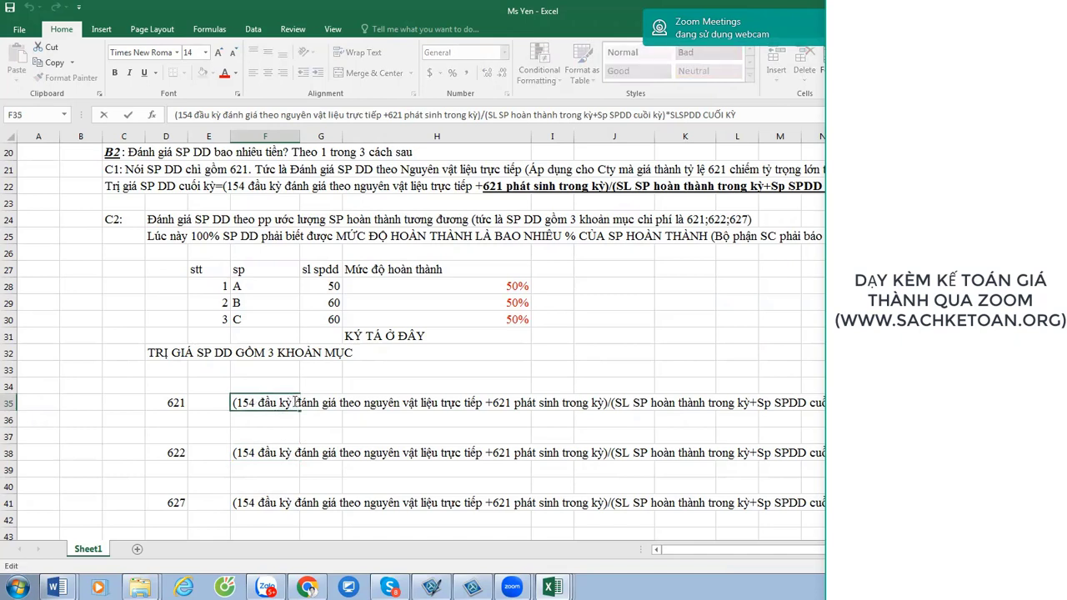
left_click_drag(296, 403, 492, 405)
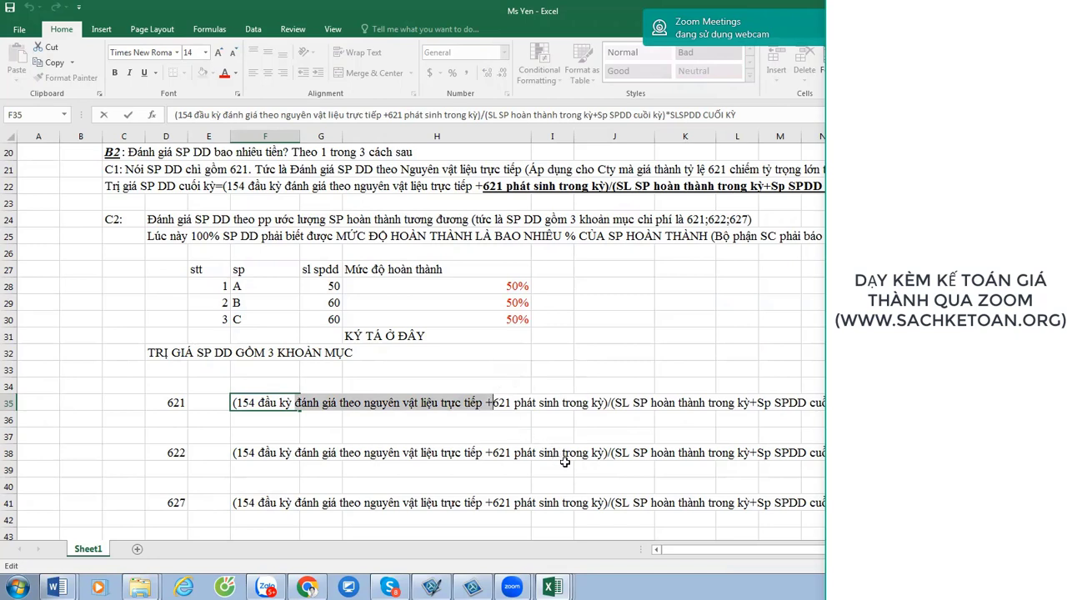
key("shift+Left")
key("shift+Left")
type("CỦA 622")
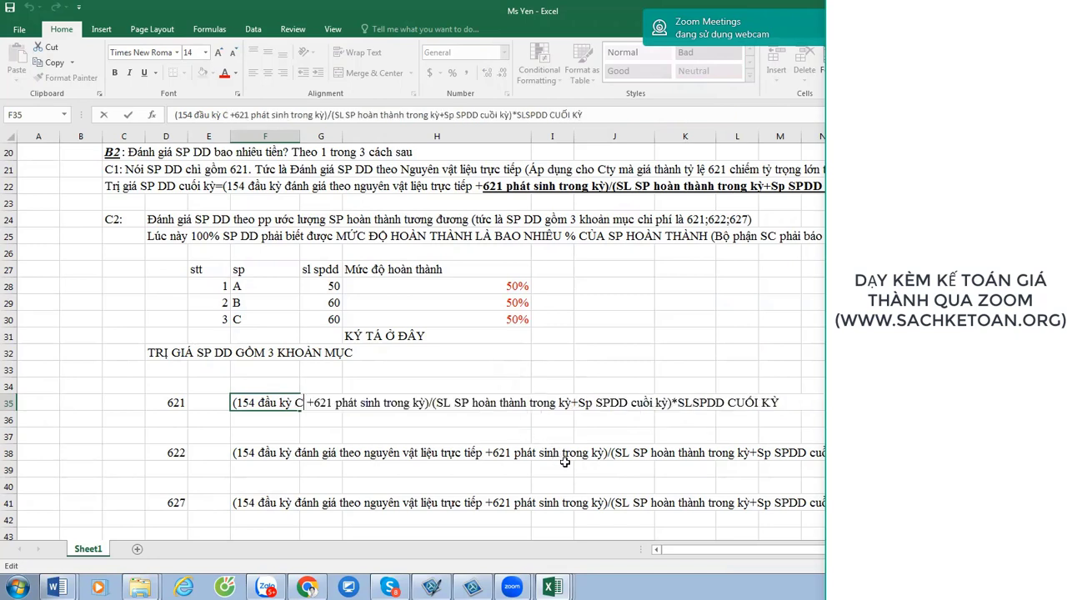
key("BackSpace")
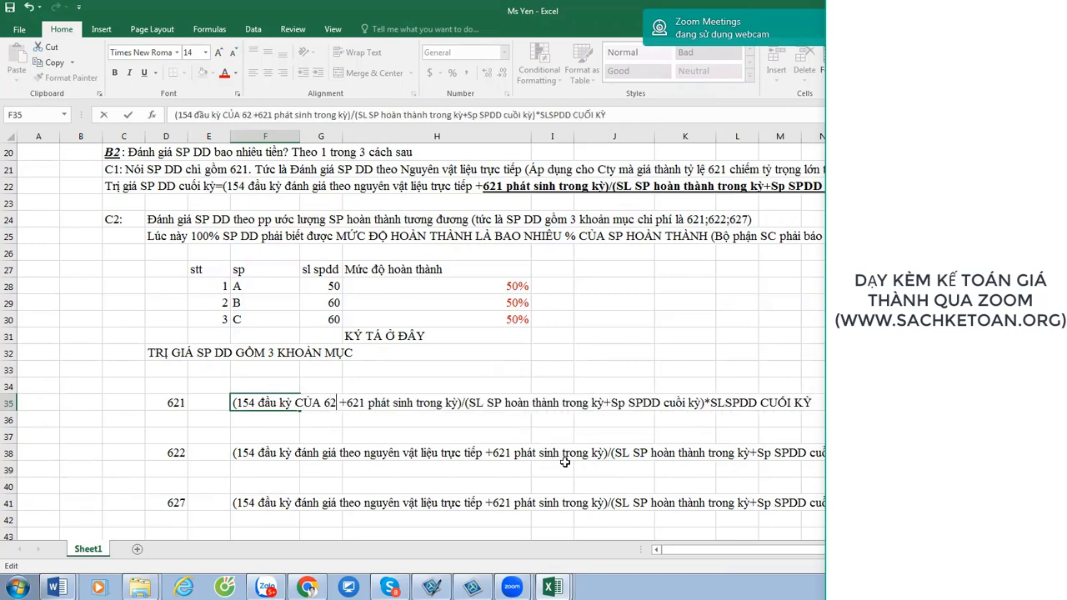
type("1")
key("Return")
key("Return")
key("Return")
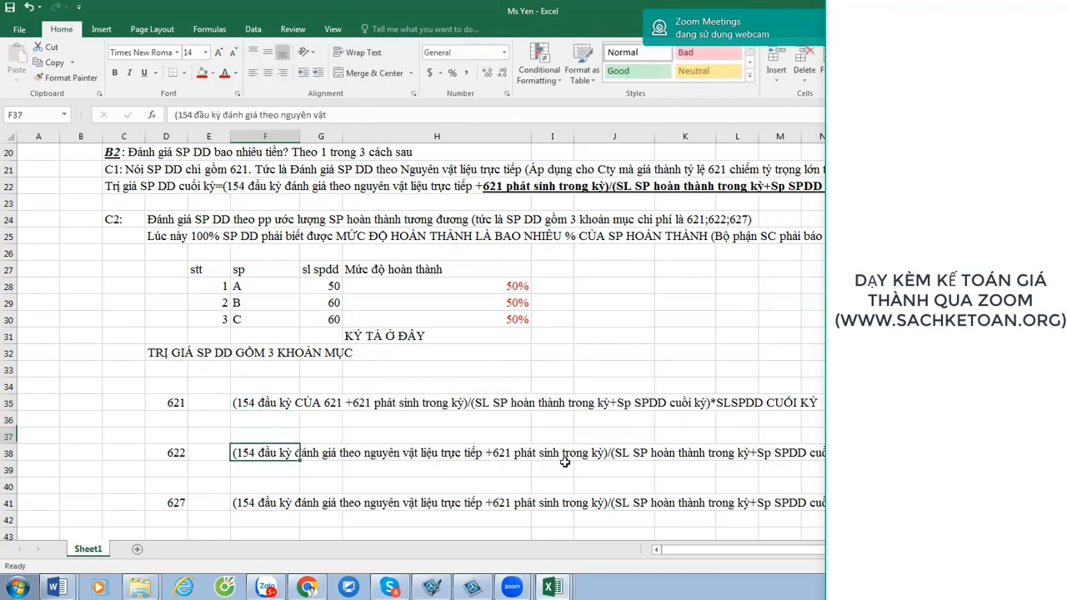
In F38, replace "đánh giá theo nguyên vật liệu trực tiếp" with "CỦA 622" and change "621 phát sinh" to "622 phát sinh".
key("Left")
key("Left")
key("Left")
key("Left")
key("Left")
key("Left")
key("Left")
key("Left")
key("Left")
key("Left")
key("Left")
key("Left")
key("Left")
key("Left")
key("Left")
key("Left")
key("Left")
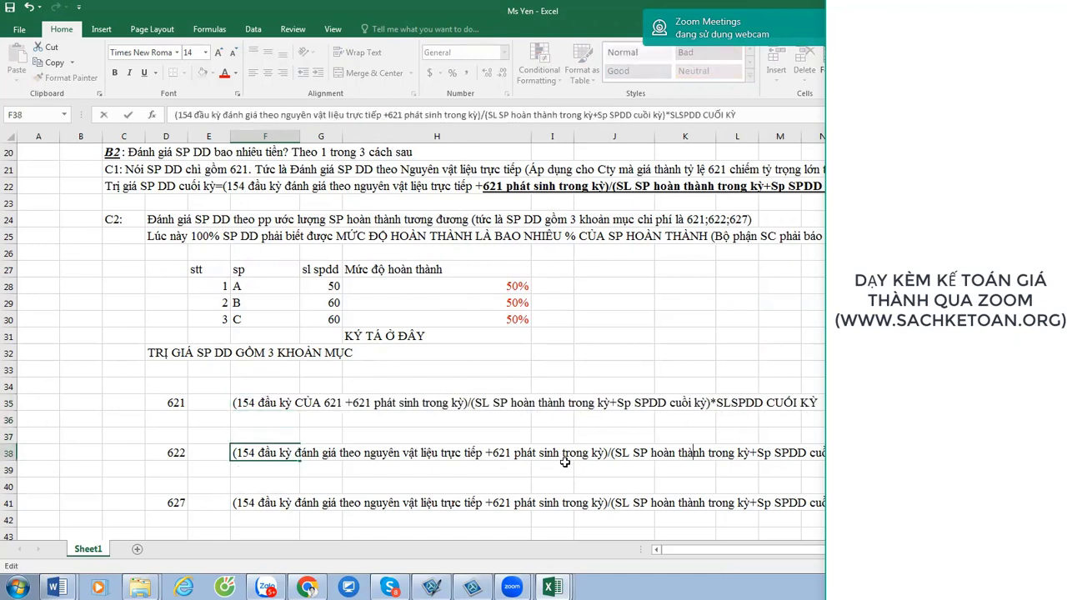
key("Left")
key("Left")
key("Left")
key("Left")
key("Left")
key("Left")
key("Left")
key("Left")
key("Left")
key("Left")
key("Left")
key("Left")
key("Left")
key("Left")
key("Left")
key("Left")
key("Left")
key("Left")
key("Left")
key("Left")
key("shift+Left")
key("shift+Left")
key("shift+Left")
key("shift+Left")
key("shift+Left")
key("shift+Left")
key("shift+Left")
key("shift+Left")
key("shift+Left")
key("shift+Left")
key("shift+Left")
key("shift+Left")
key("shift+Left")
key("shift+Left")
key("shift+Left")
key("shift+Left")
key("shift+Left")
key("shift+Left")
key("shift+Left")
key("shift+Left")
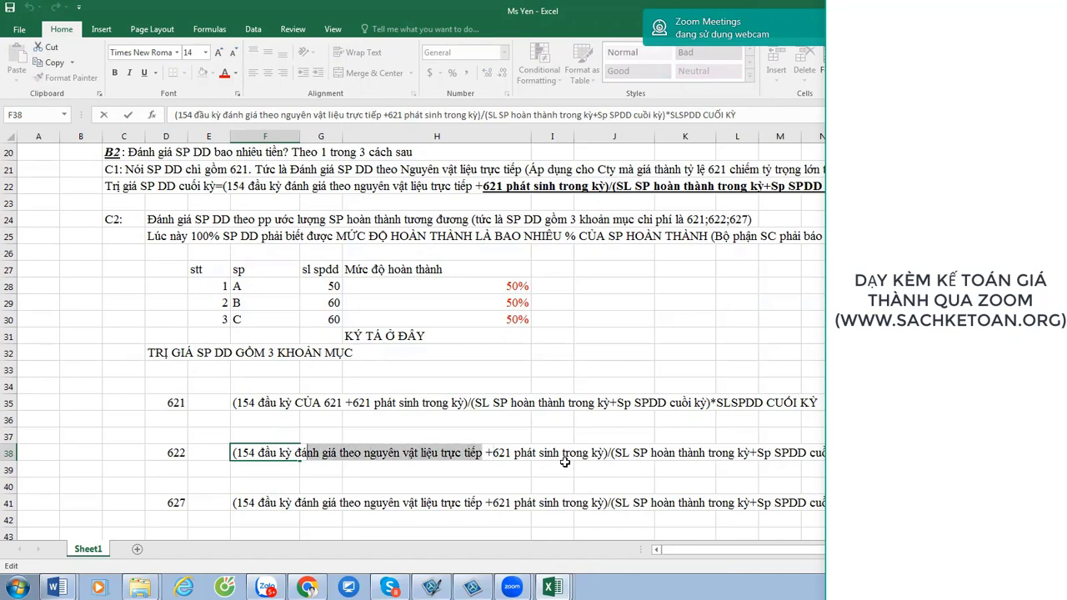
key("shift+Left")
type("CU")
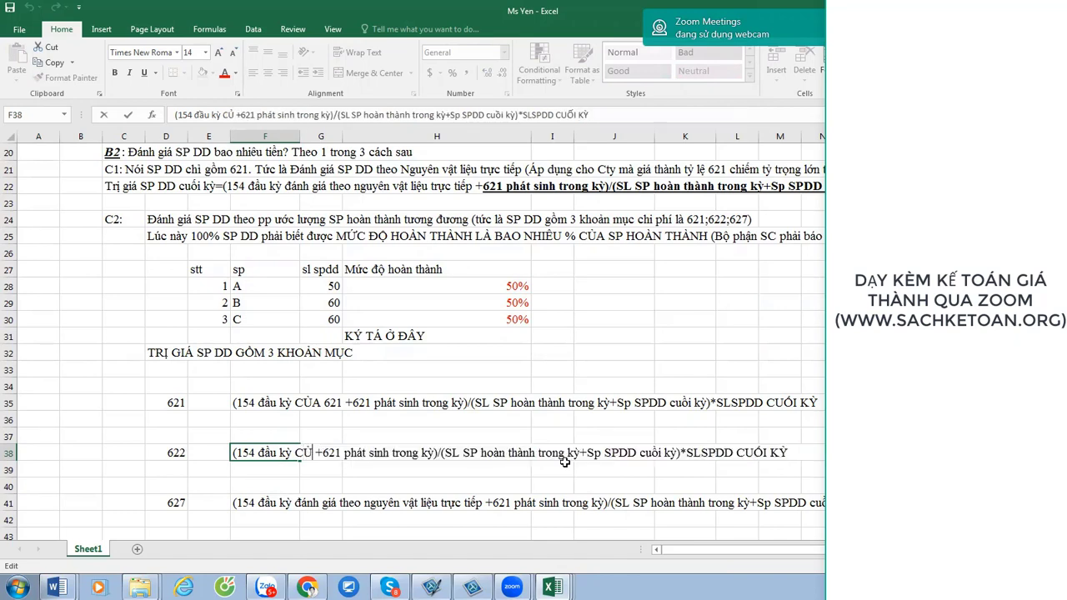
type("rA 622")
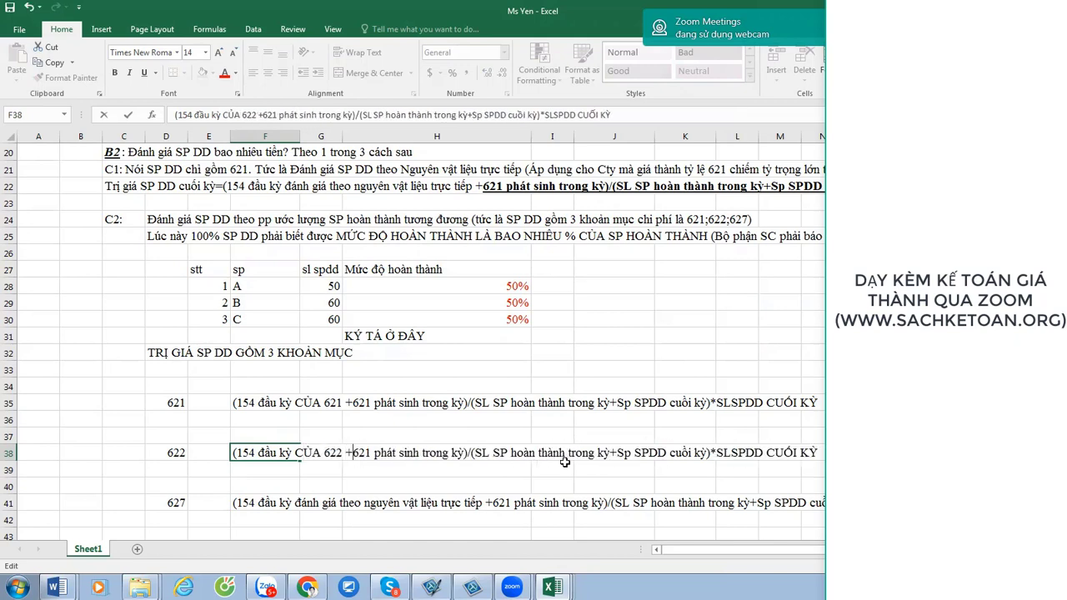
key("Right")
key("Right")
key("Delete")
type("2")
Insert "*MỨC ĐỘ HOÀN THÀNH" after "Sp SPDD cuối kỳ" inside the divisor's parentheses in F38.
key("Right")
key("Right")
key("Right")
key("Right")
key("Right")
key("Right")
key("Right")
key("Right")
key("Right")
key("Right")
key("Right")
key("Right")
key("Right")
key("Right")
key("Right")
key("Right")
key("Right")
key("Right")
key("Right")
key("Right")
key("Right")
key("Right")
key("Right")
key("Right")
key("Right")
key("Right")
key("Right")
key("Right")
key("Right")
key("Right")
key("Right")
key("Right")
key("Right")
key("Right")
key("Right")
type("*")
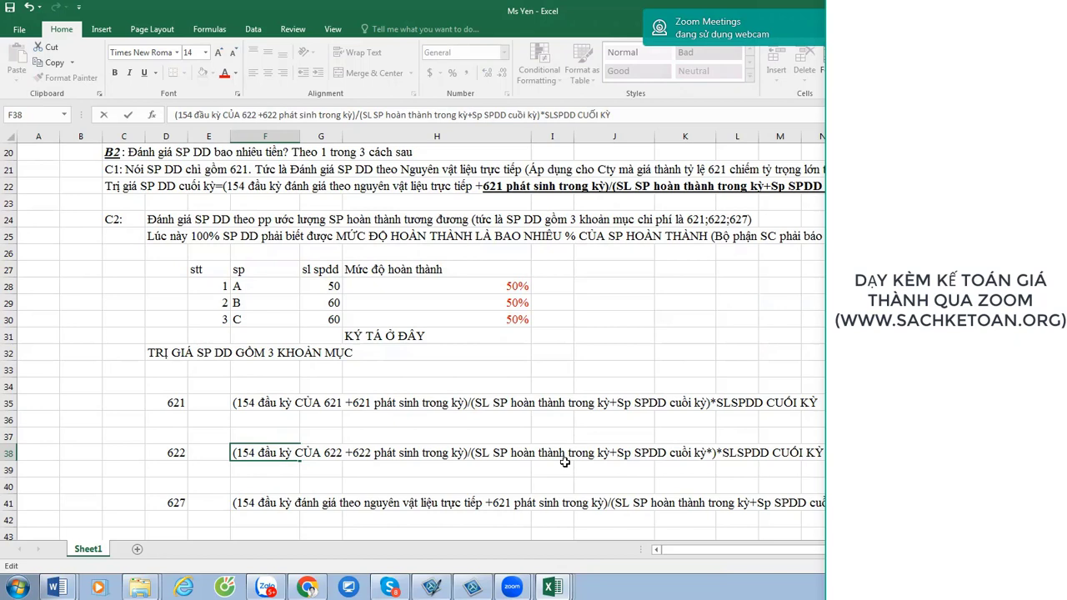
type("MỨC ĐỘ")
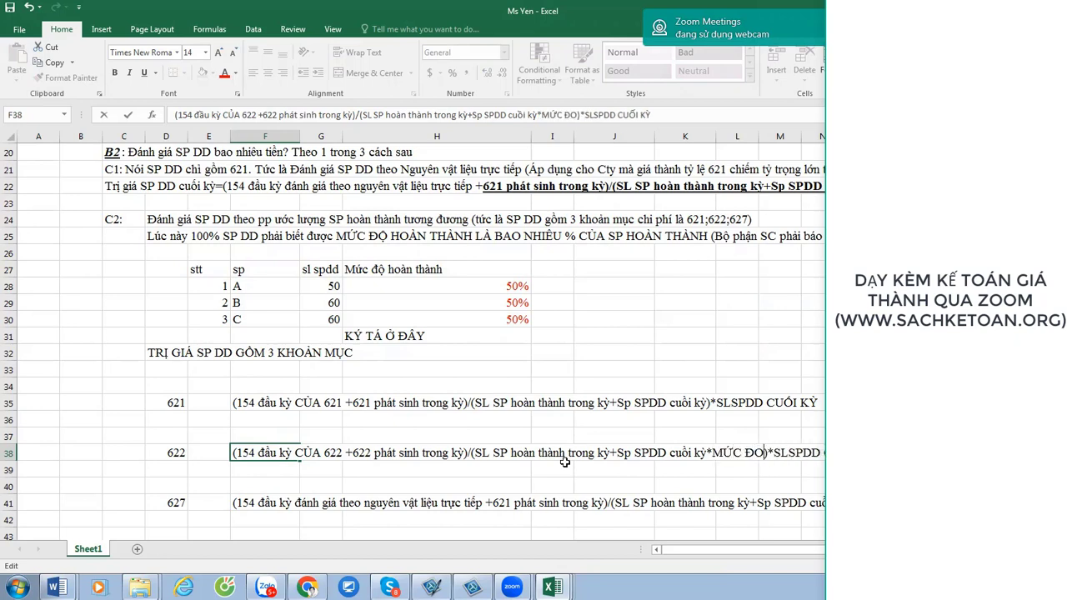
type(" HOÀN THÀNH")
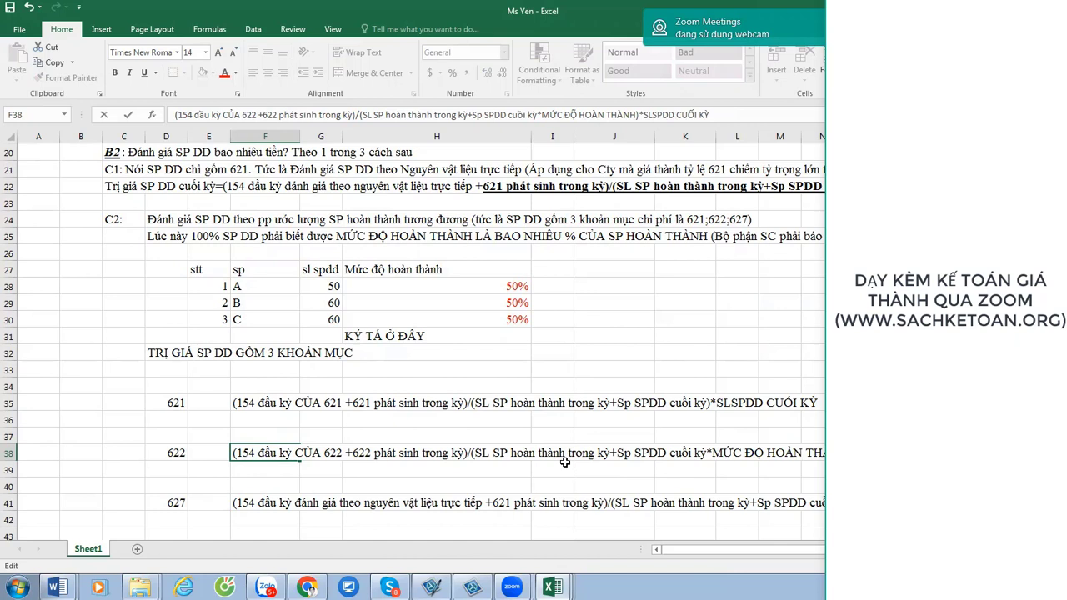
Append "*MỨC ĐỘ HOÀN THÀNH" after "SLSPDD CUỐI KỲ" at the end of the F38 formula text.
type("*MUC ĐO")
type(" HOÀN THÀNH")
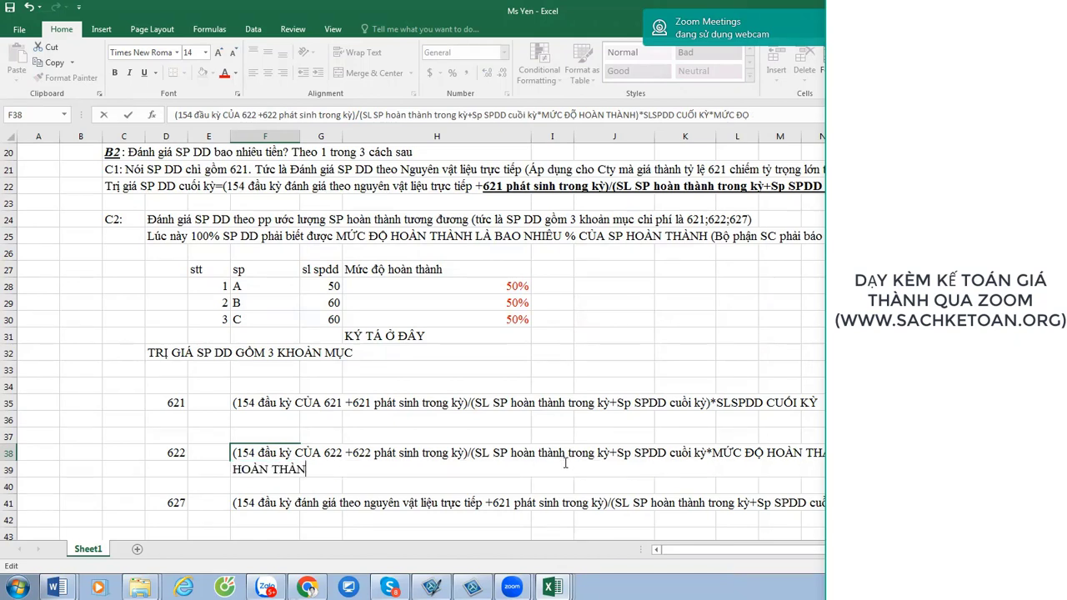
key("Return")
key("Up")
key("F2")
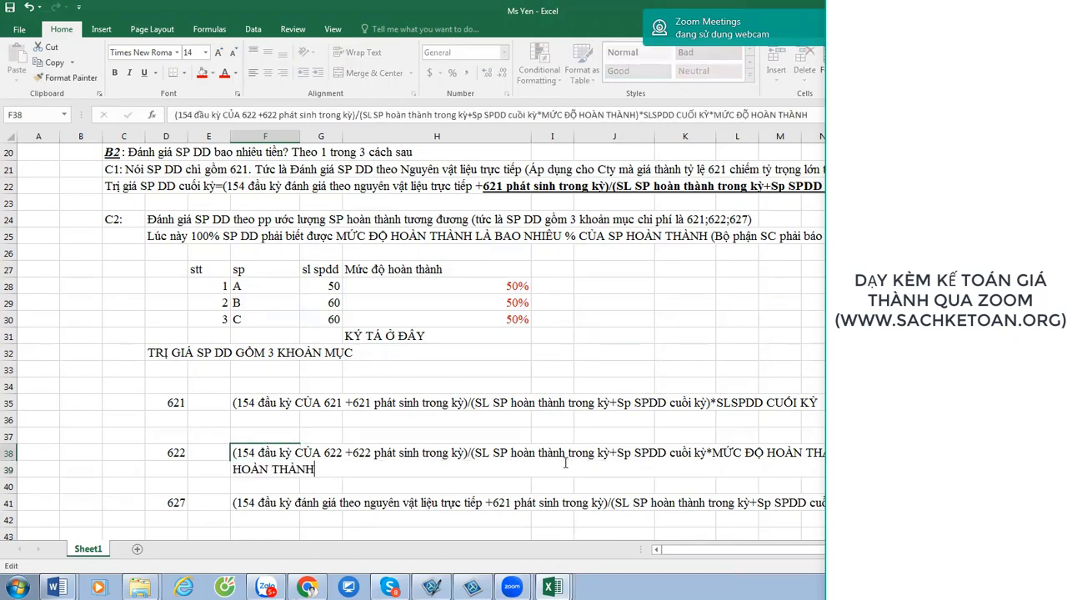
Copy the ending "*SLSPDD CUỐI KỲ*MỨC ĐỘ HOÀN THÀNH" from F38 and paste it over the "SLSPDD CUỐI KỲ" ending of F41.
key("shift+Left")
key("shift+Left")
key("shift+Left")
key("shift+Left")
key("shift+Left")
key("shift+Left")
key("shift+Left")
key("shift+Left")
key("shift+Left")
key("shift+Left")
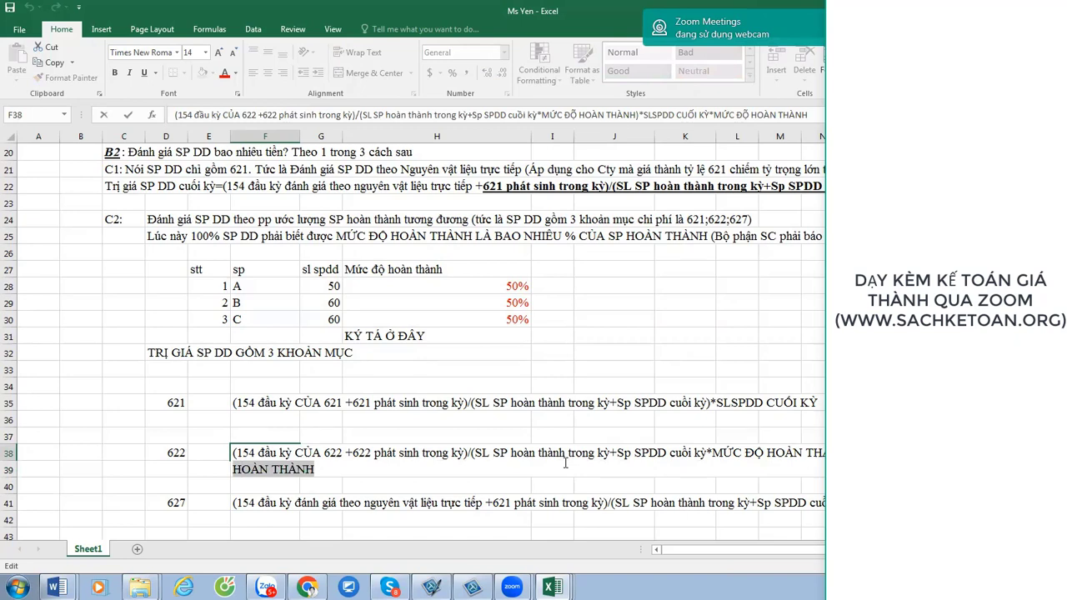
key("Delete")
key("Return")
key("Down")
key("Down")
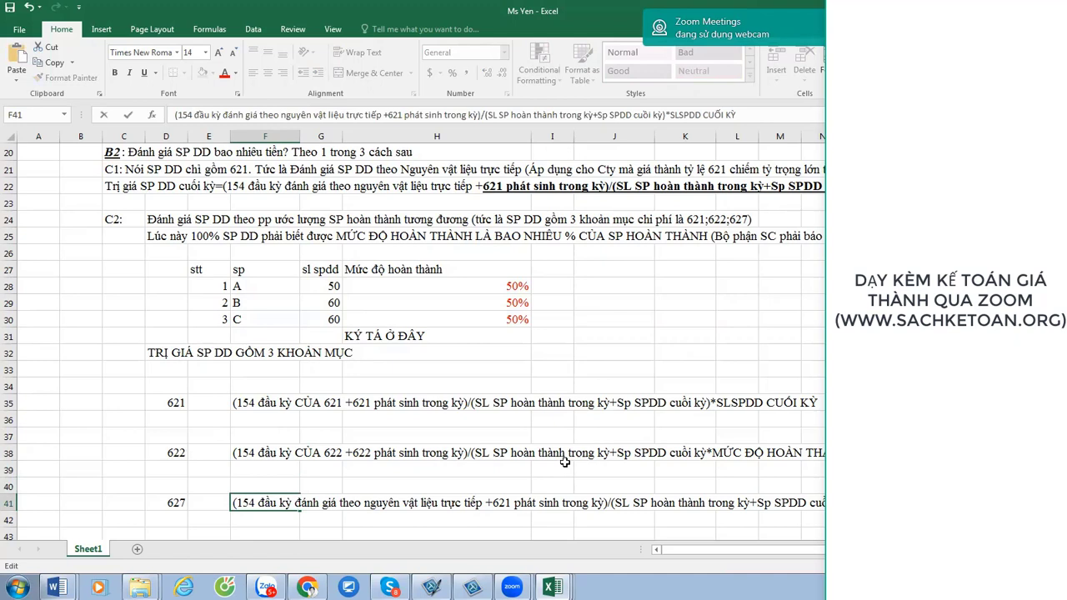
key("ctrl+v")
key("Return")
key("Up")
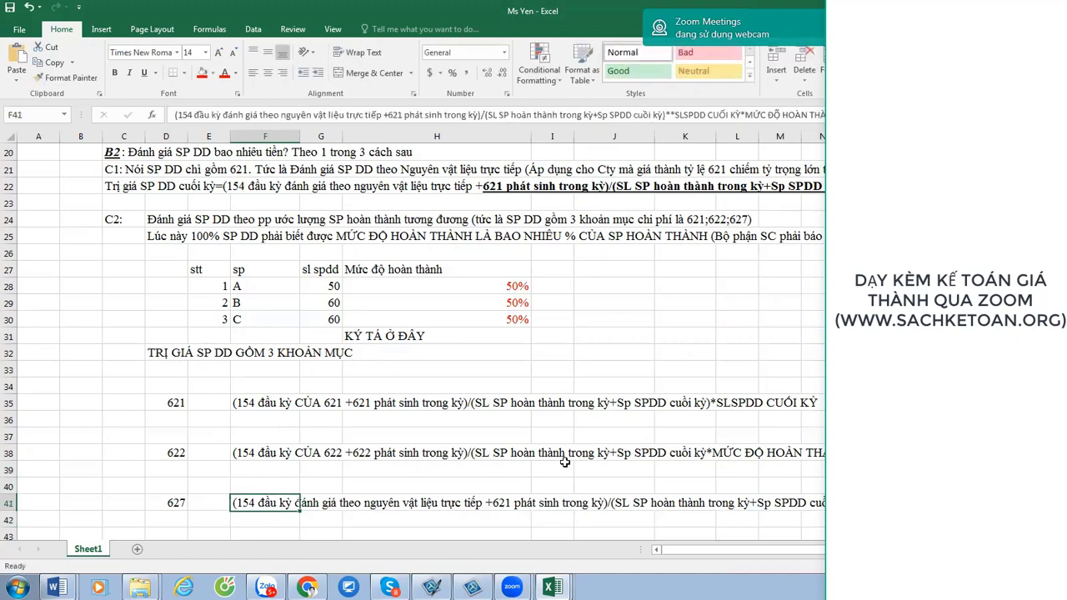
In F41, replace "đánh giá theo nguyên vật liệu trực tiếp" with "CỦA 627" and change "621 phát sinh" to "627 phát sinh".
key("F2")
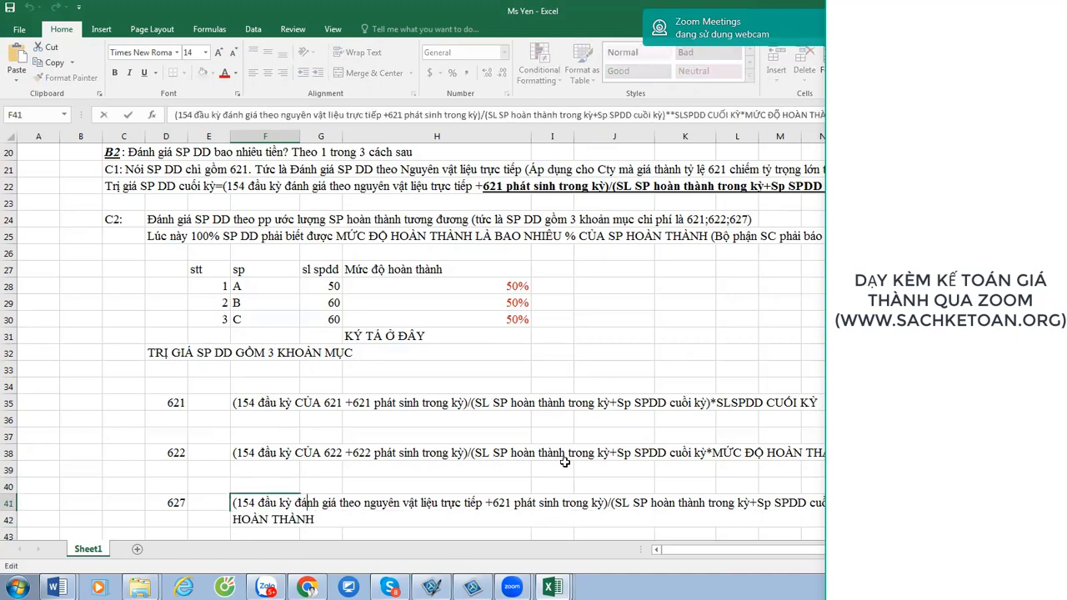
key("shift+Right")
key("shift+Right")
key("shift+Right")
key("shift+Right")
key("shift+Right")
key("shift+Right")
key("shift+Right")
key("shift+Right")
key("shift+Right")
key("shift+Right")
key("shift+Right")
key("shift+Right")
key("shift+Right")
key("shift+Right")
key("shift+Right")
key("shift+Right")
key("shift+Right")
key("shift+Right")
key("shift+Right")
key("shift+Right")
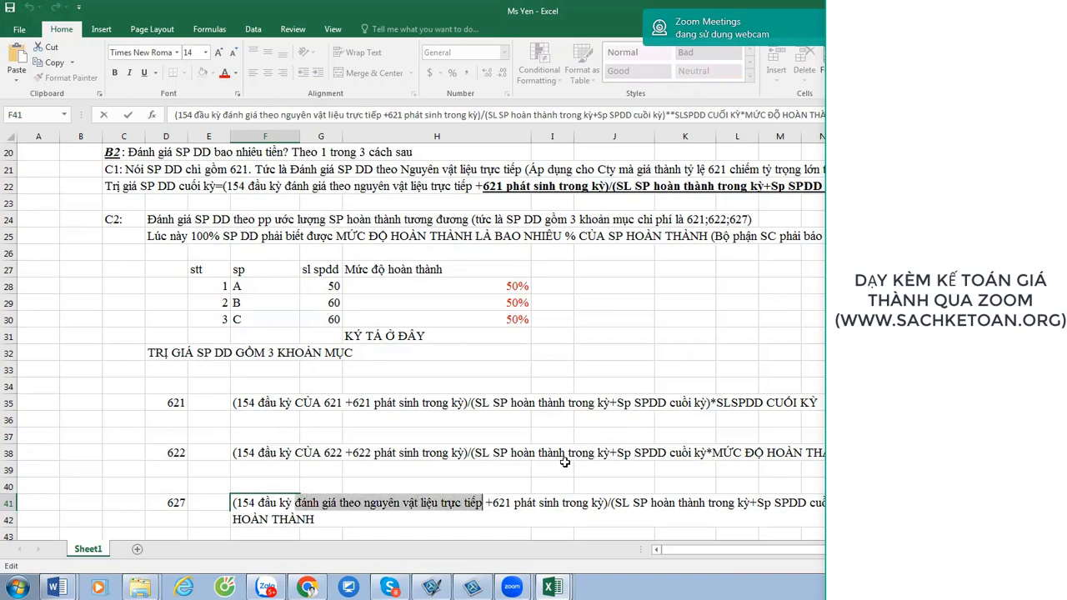
type("CỦA 627")
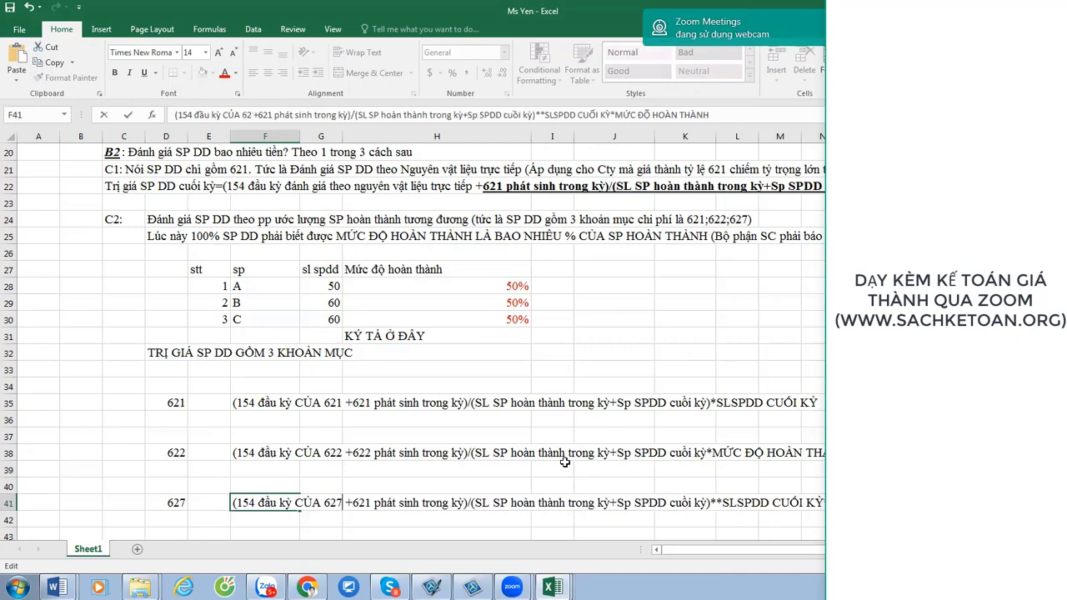
key("Right")
key("Right")
key("Delete")
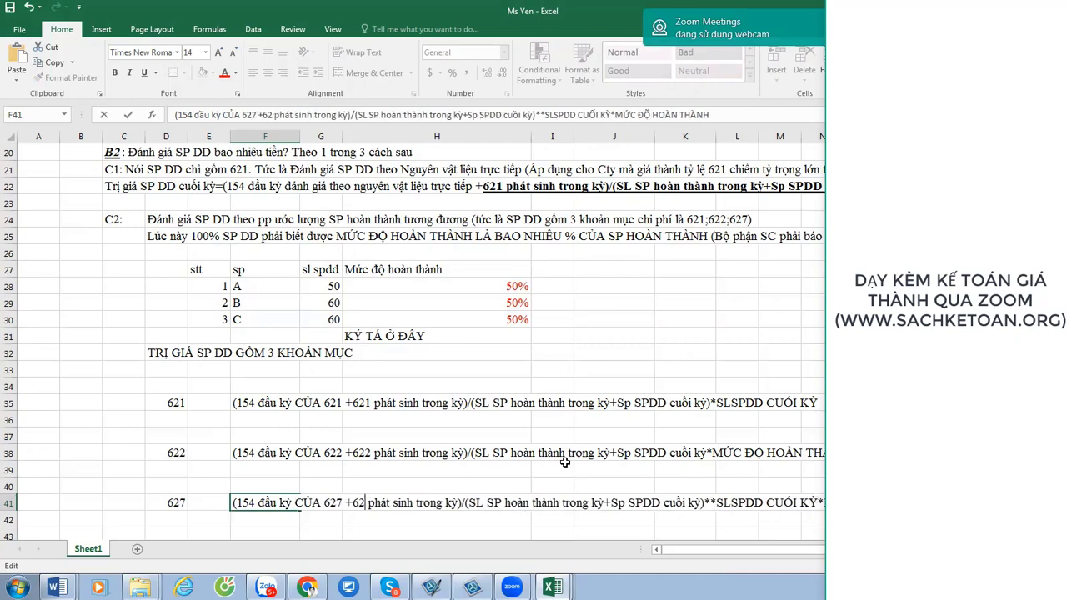
type("7")
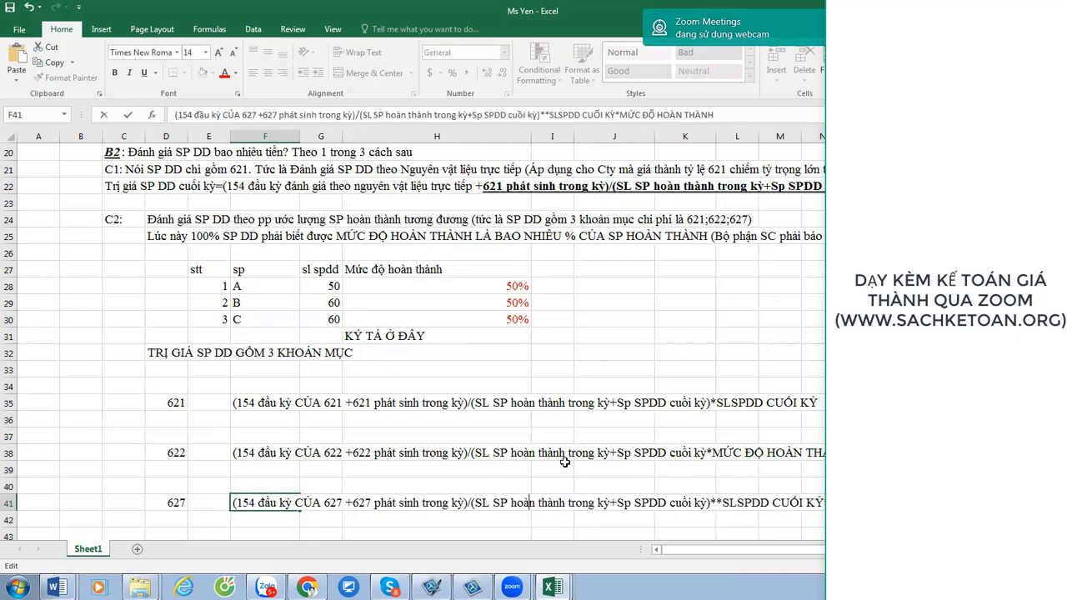
Insert "*MỨC ĐỘ HOÀN THÀNH)" after "Sp SPDD cuồi kỳ)" in F41, and merge and wrap the F38 and F41 formula texts across their rows.
key("Right")
key("Right")
key("Right")
key("Right")
key("Right")
key("Right")
key("Right")
key("Right")
key("Right")
key("Right")
key("Right")
key("Right")
key("Right")
key("Right")
key("Right")
key("Right")
key("Right")
key("Right")
key("Right")
key("Right")
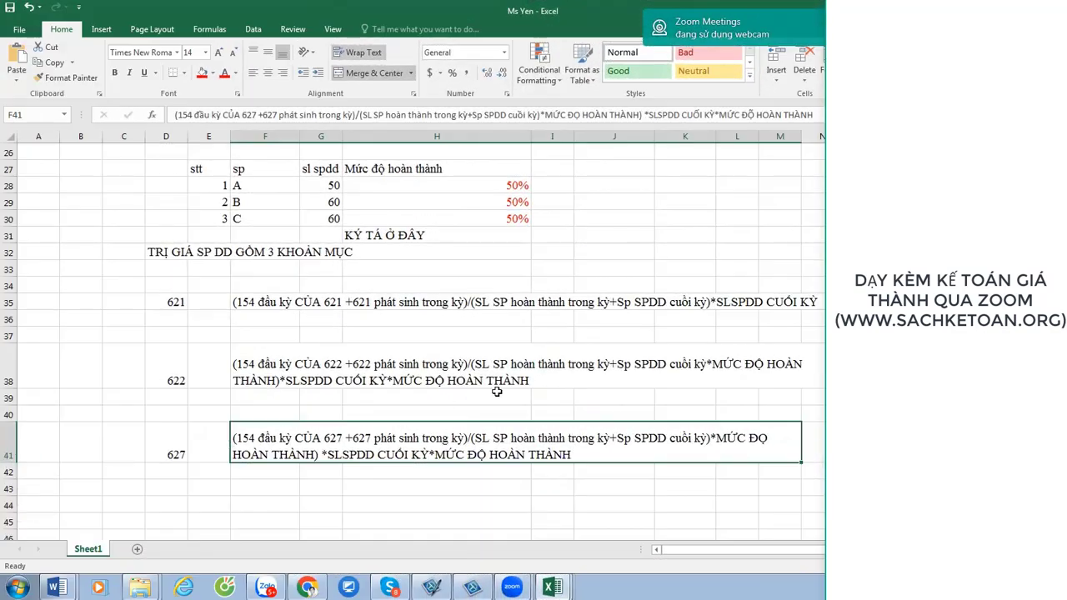
Bold the formula text from "Sp SPDD cuồi kỳ" through the final "MỨC ĐỘ HOÀN THÀNH" in both F38 and F41.
double_click(649, 376)
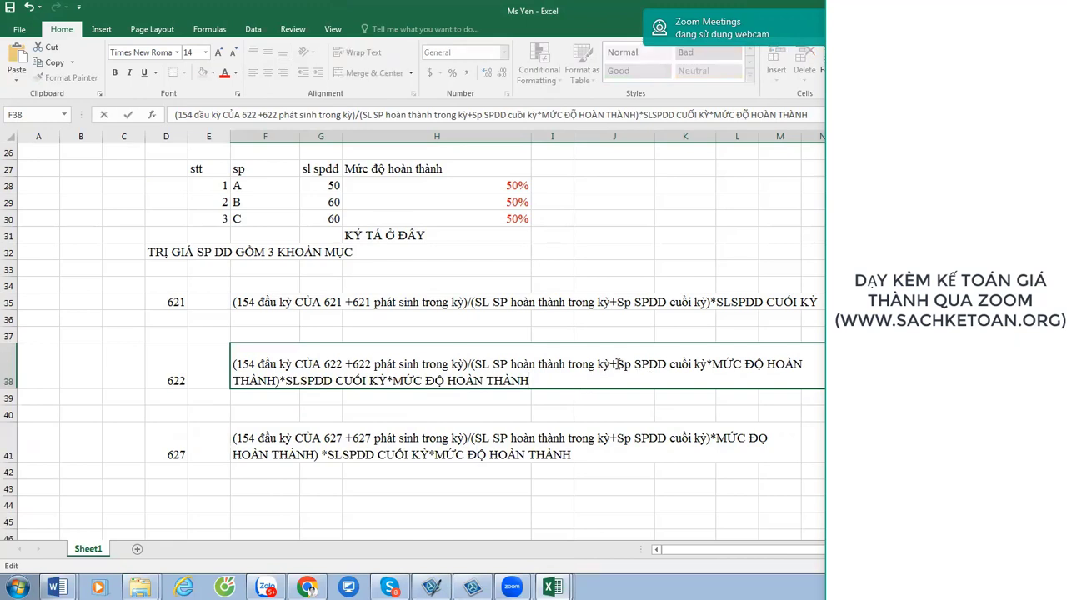
left_click_drag(617, 367, 540, 385)
key("ctrl+b")
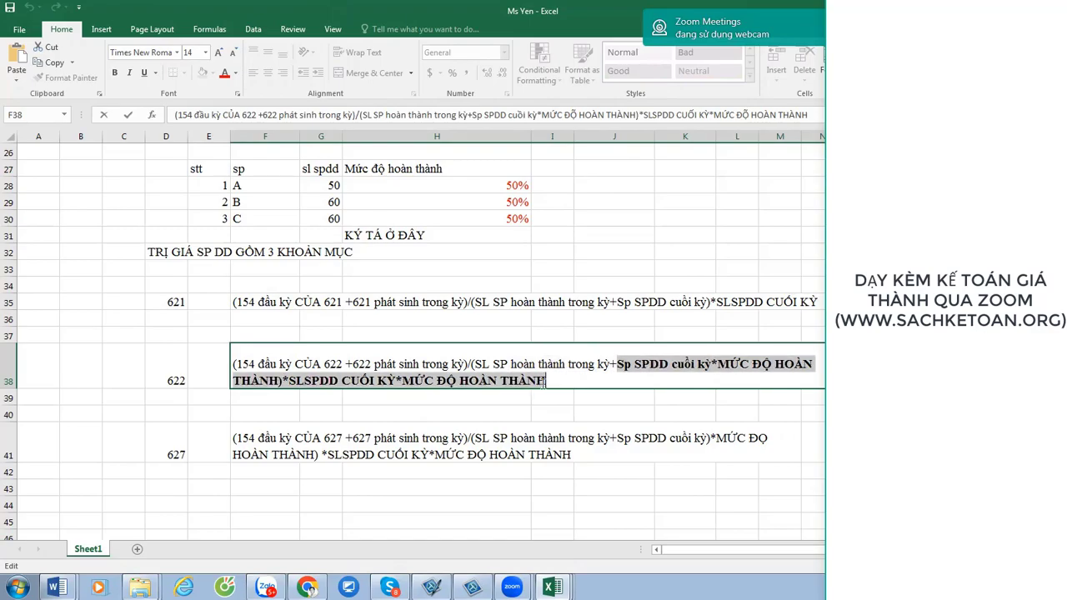
left_click(588, 416)
left_click(375, 437)
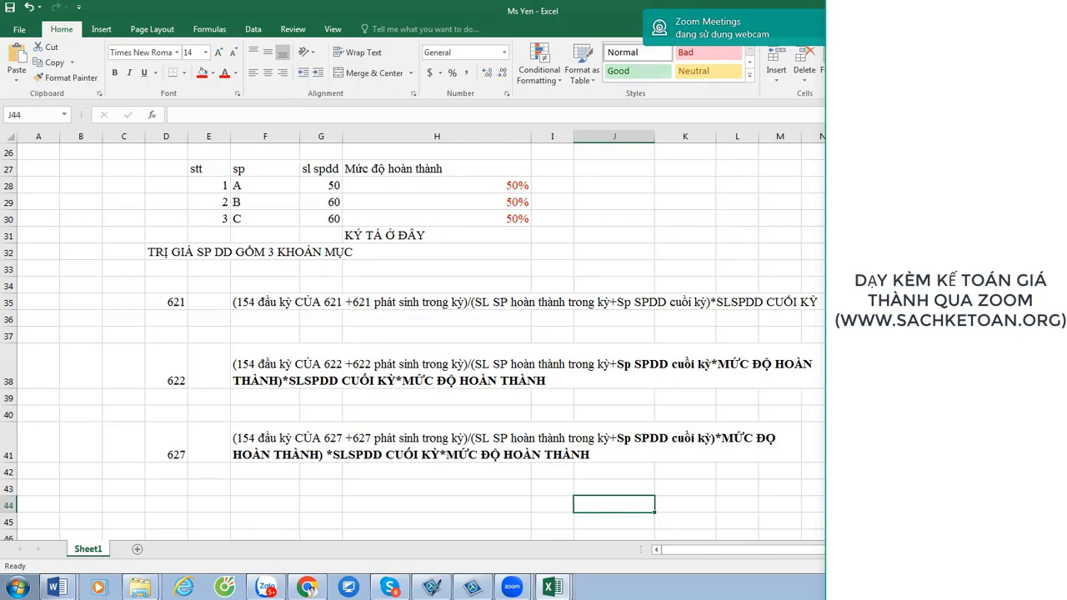
Review the closing stock note in J12 and the completion-level terms in the 622 and 627 formulas.
scroll(428, 398, "up", 6)
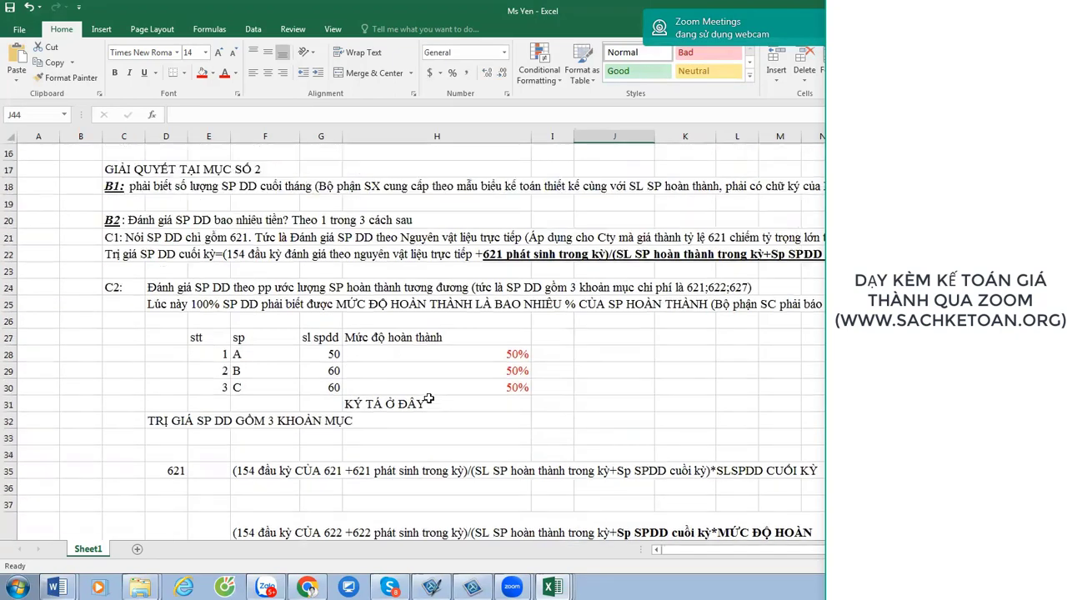
left_click(592, 233)
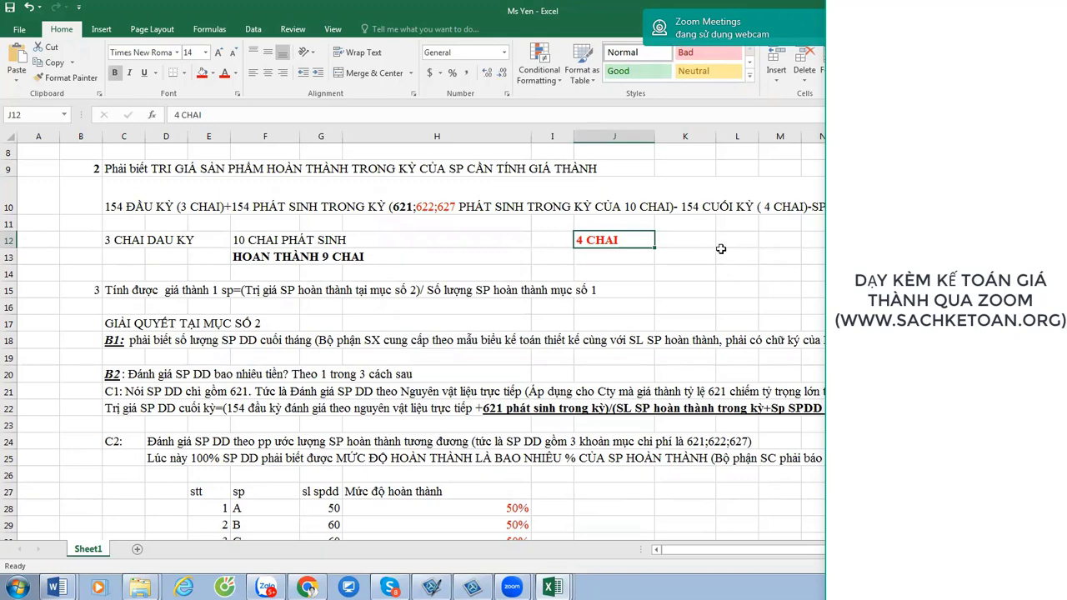
scroll(721, 248, "down", 8)
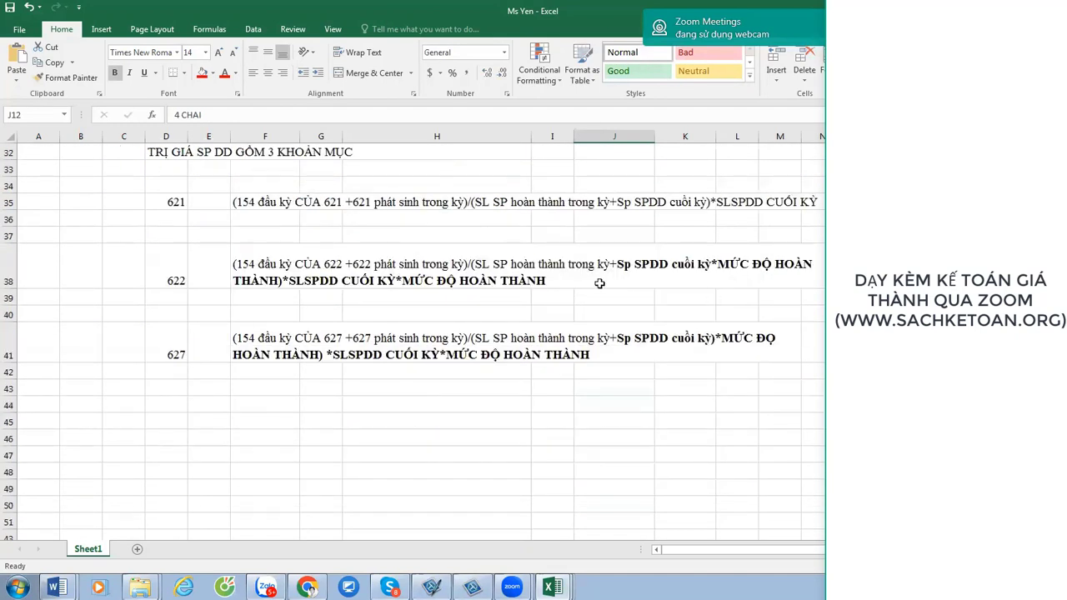
left_click(391, 294)
left_click(164, 283)
left_click(159, 344)
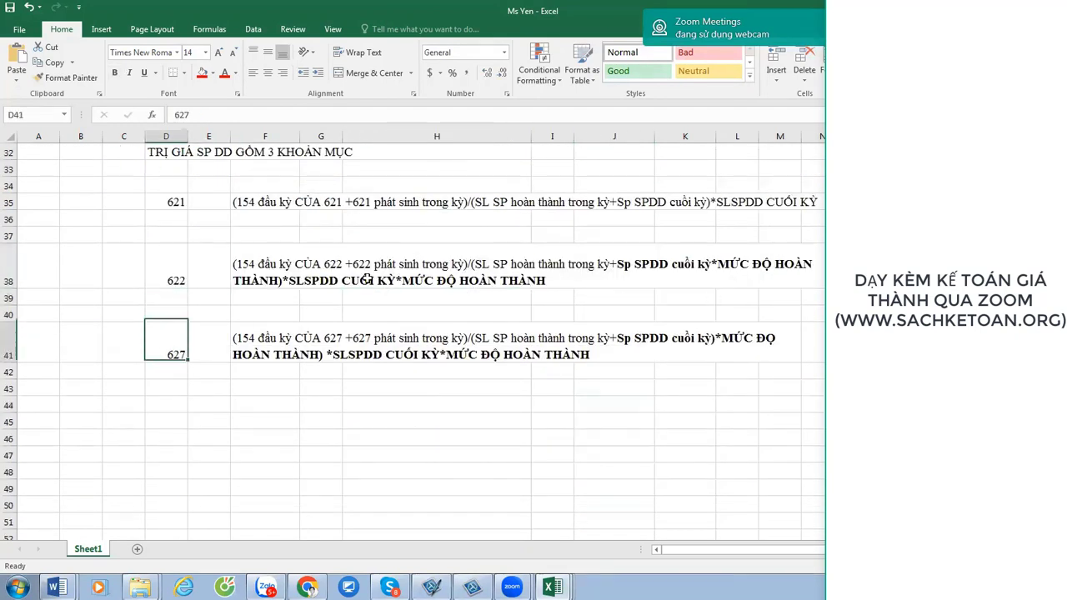
double_click(507, 265)
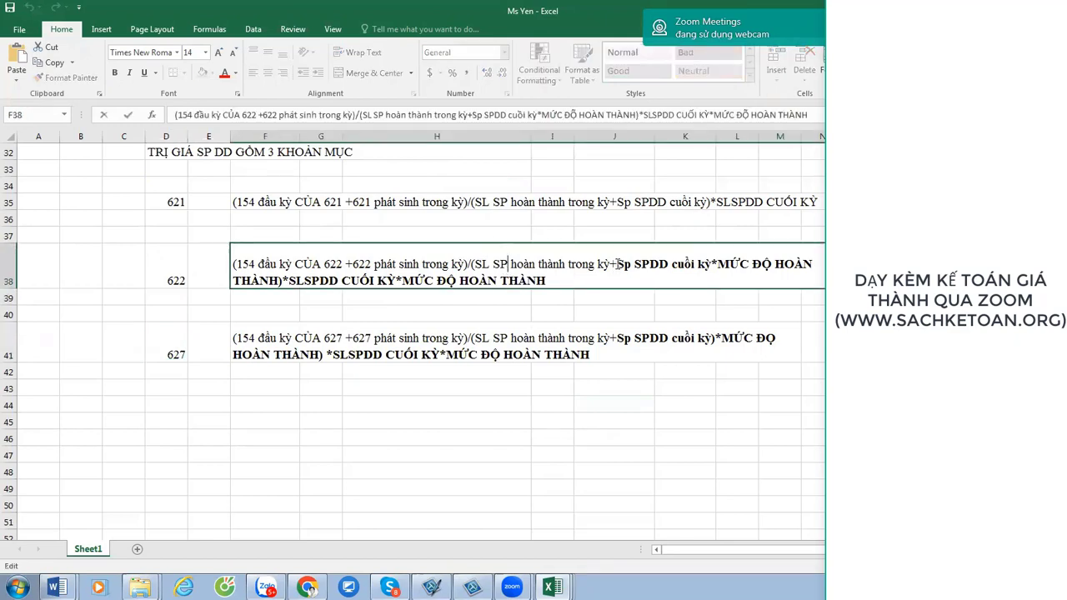
left_click_drag(618, 265, 815, 263)
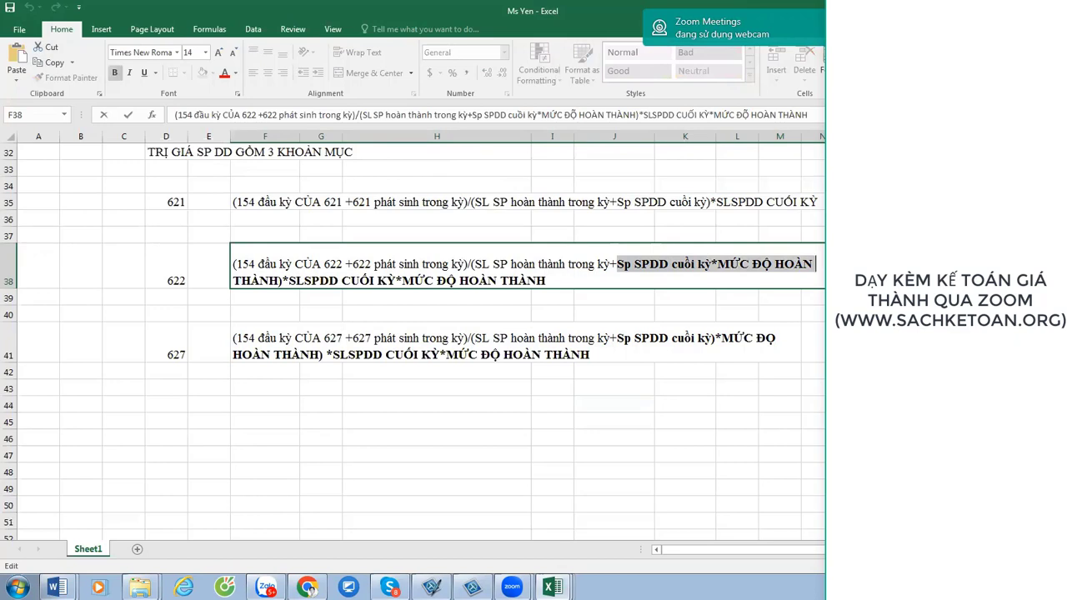
left_click(739, 346)
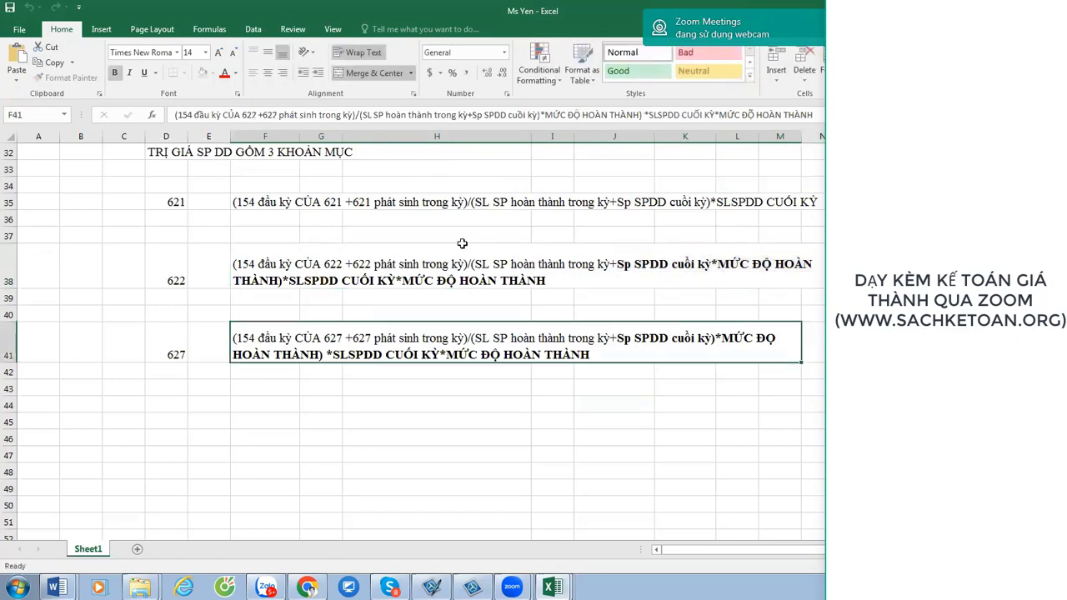
Compare the 621 formula with the divisor terms "SL SP hoàn thành trong kỳ" and "Sp SPDD cuồi kỳ" in the 622 formula.
left_click(250, 209)
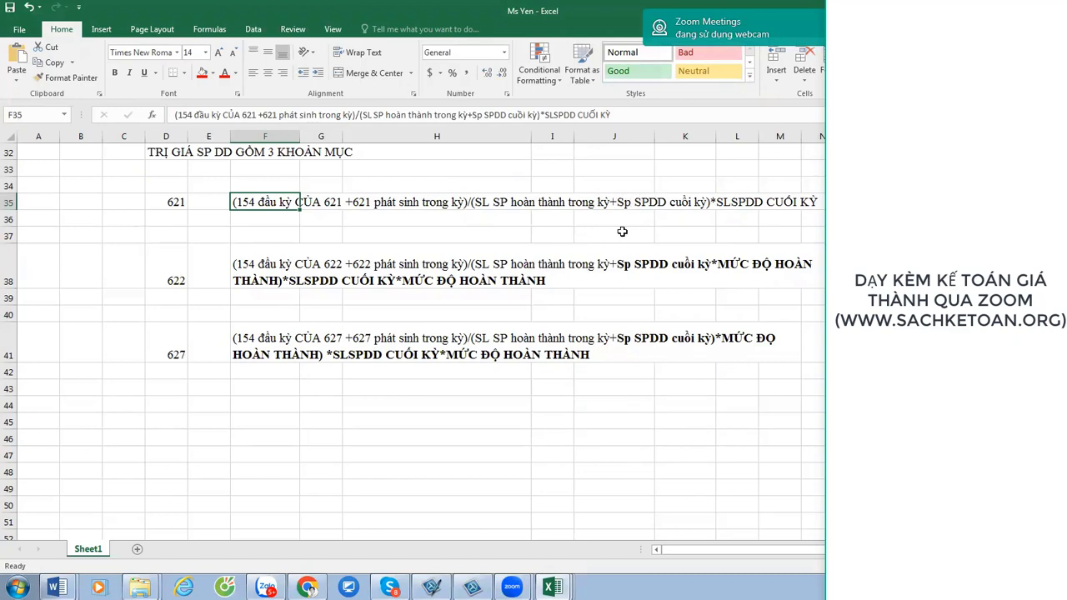
left_click(705, 265)
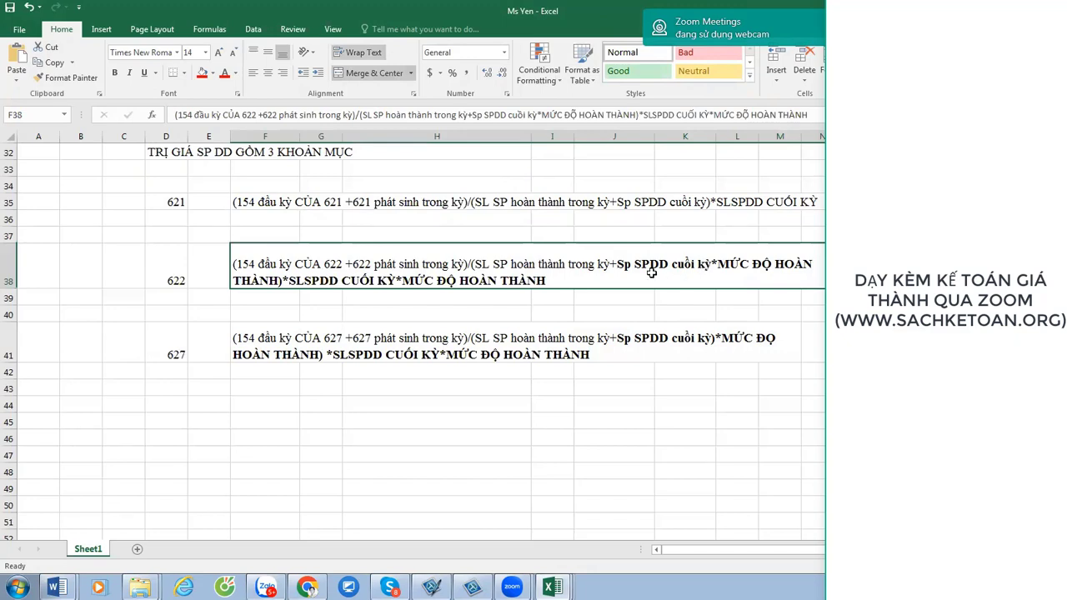
key("F2")
left_click_drag(475, 263, 715, 267)
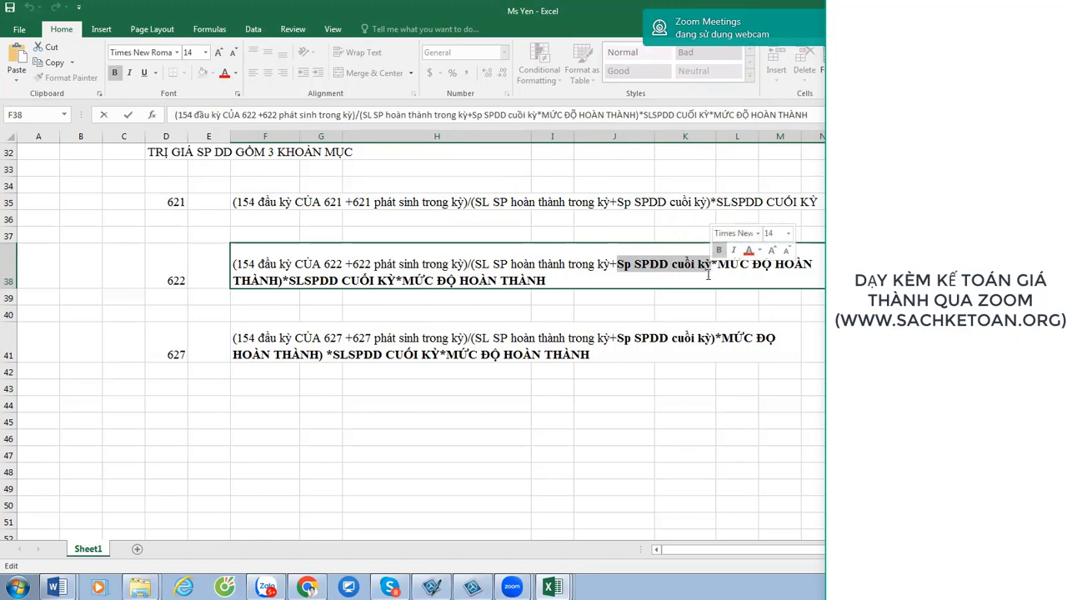
left_click(597, 267)
left_click_drag(477, 265, 611, 265)
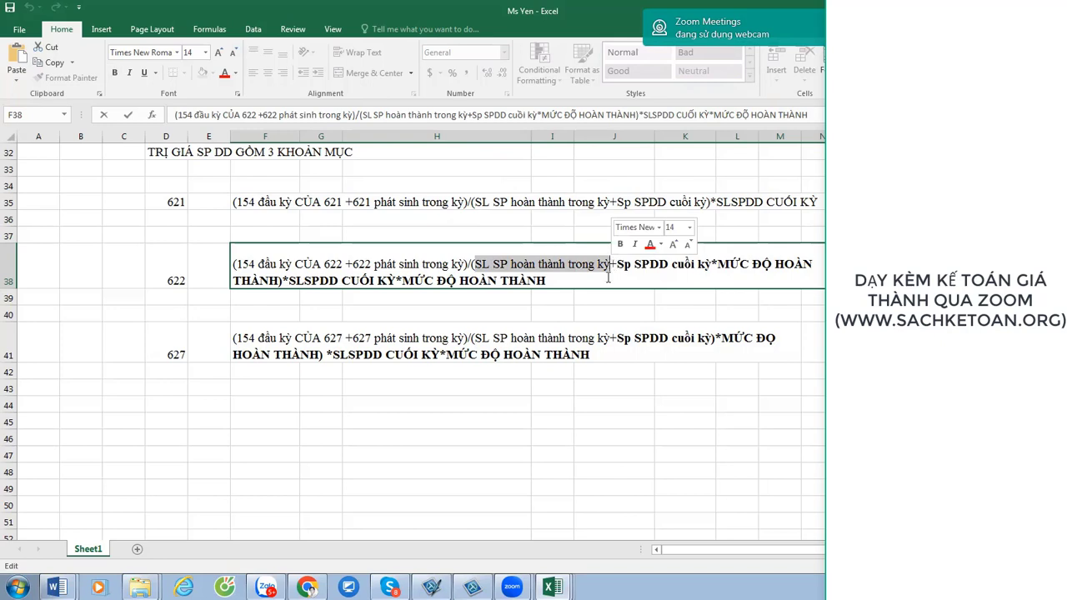
left_click(462, 390)
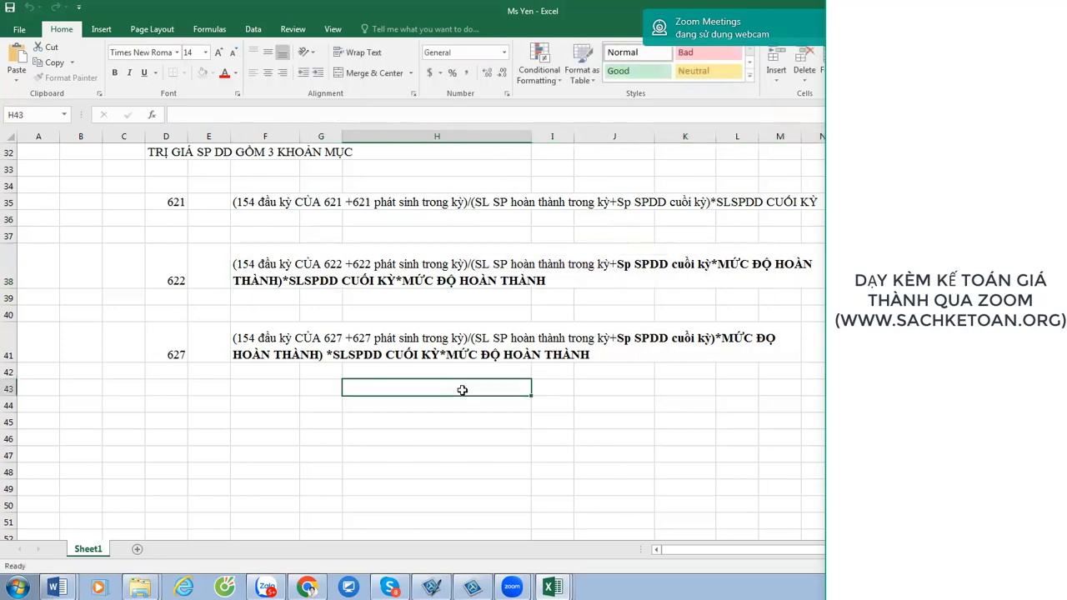
Enter "TRỊ GIÁ DD CUOI KY =621 DD CUOI KY+622 DD CUOI KY+627 DD CUOI KY" in D44.
scroll(463, 390, "up", 2)
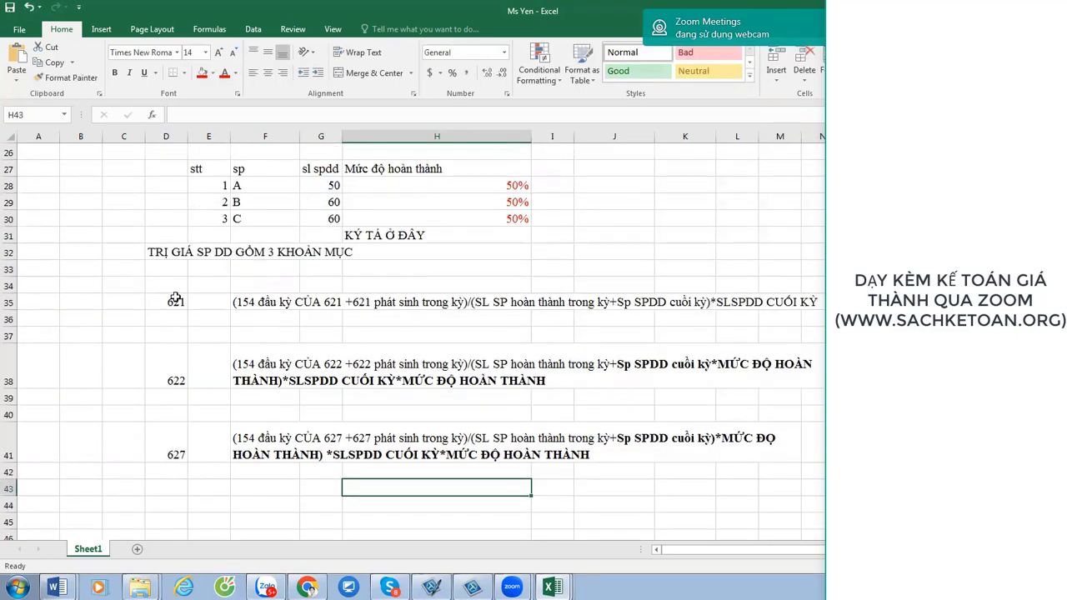
left_click(167, 502)
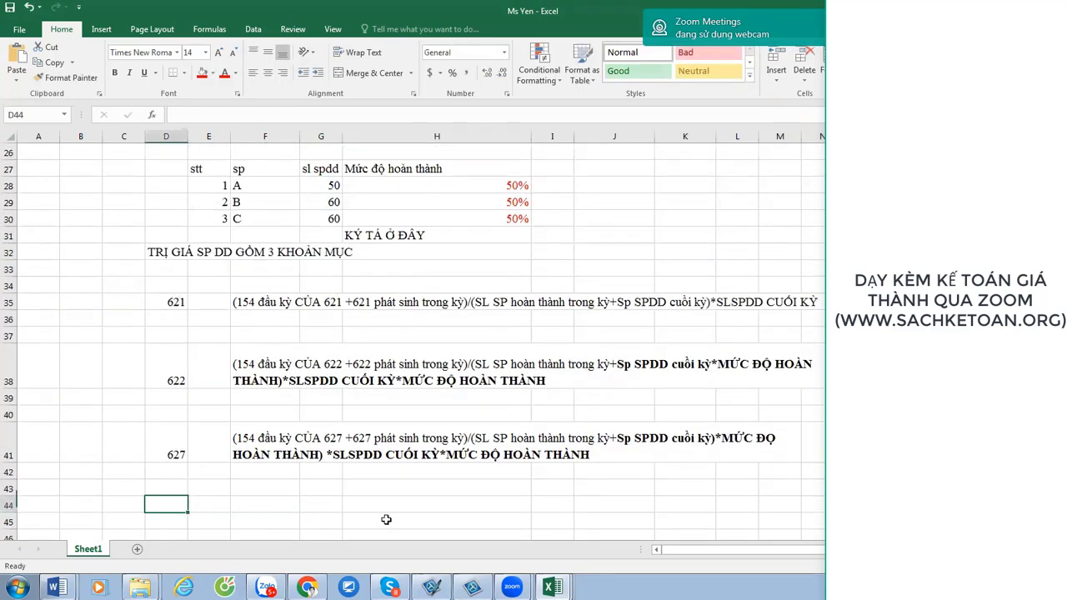
type("T")
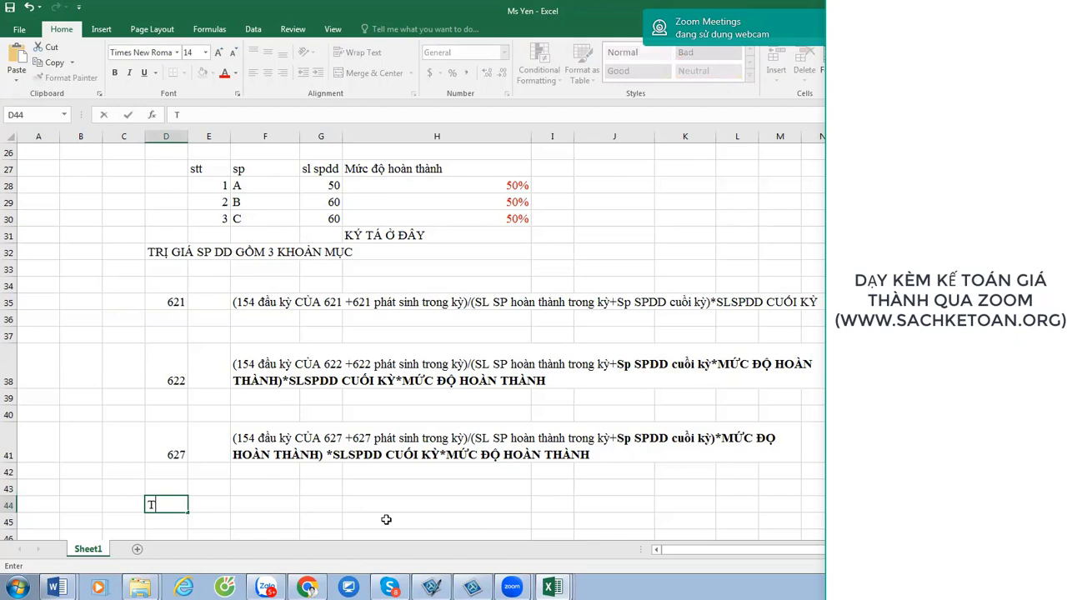
type("RỊ GIÁ DD CUOI KY ")
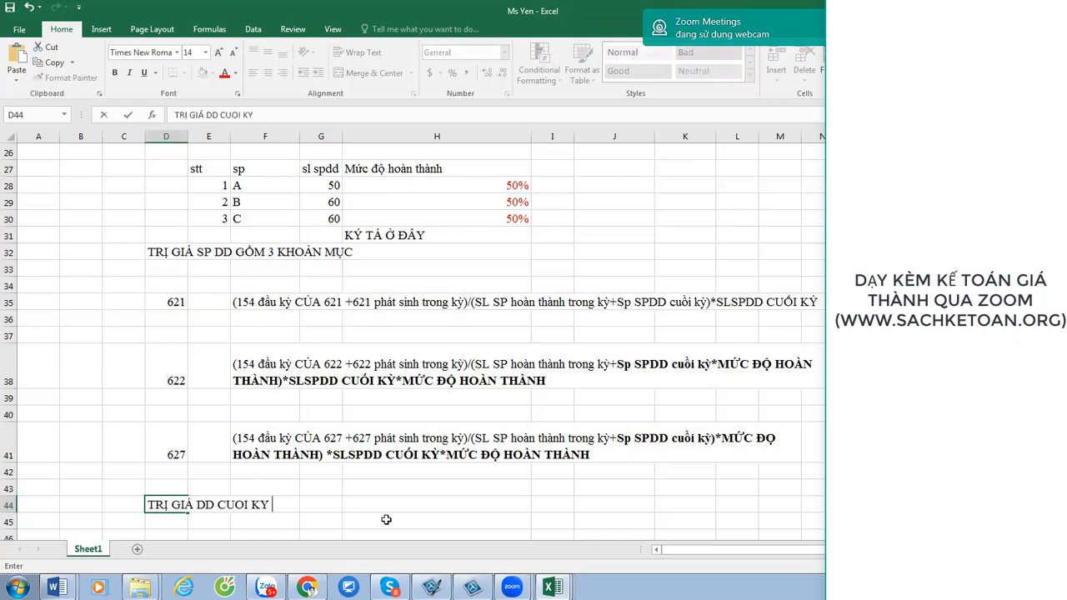
type("=621+")
key("BackSpace")
type("DD CUOI")
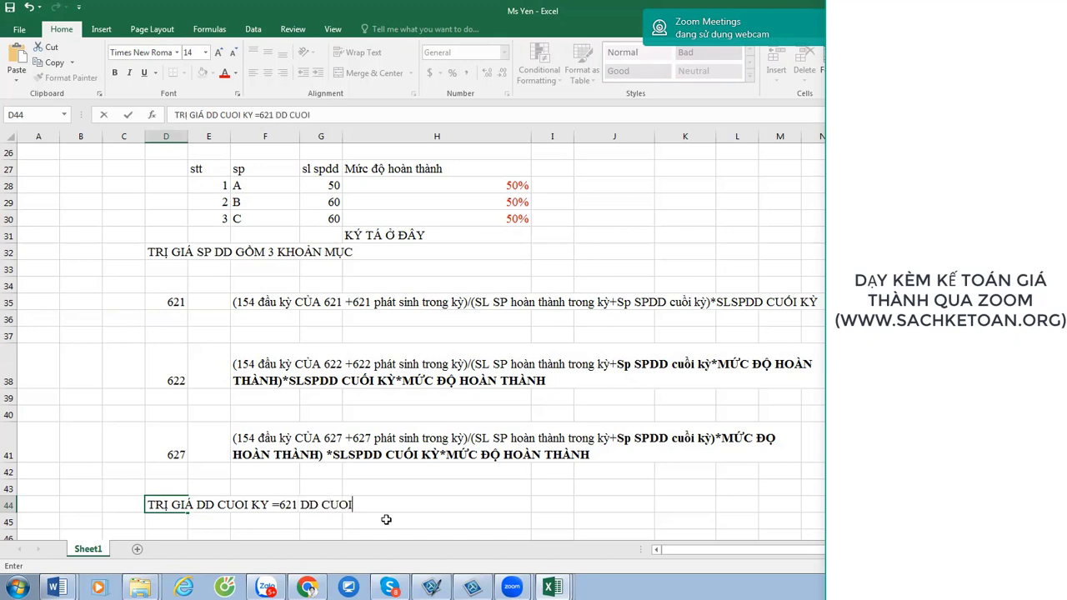
type(" KY+622 DD")
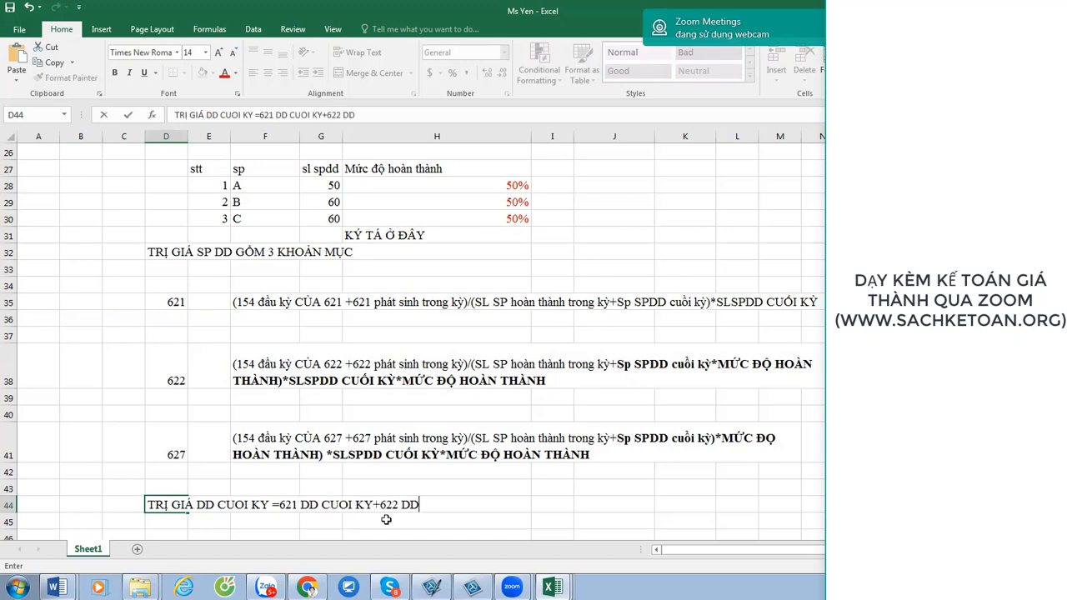
type(" CUO")
type("I KY+627 DD CU")
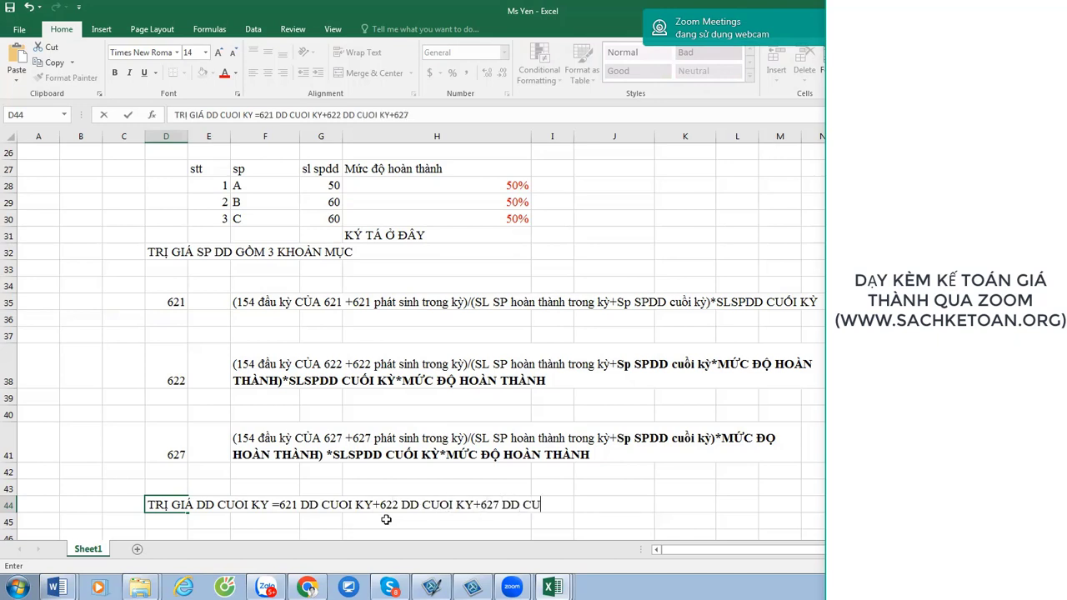
type("OI KY")
key("Return")
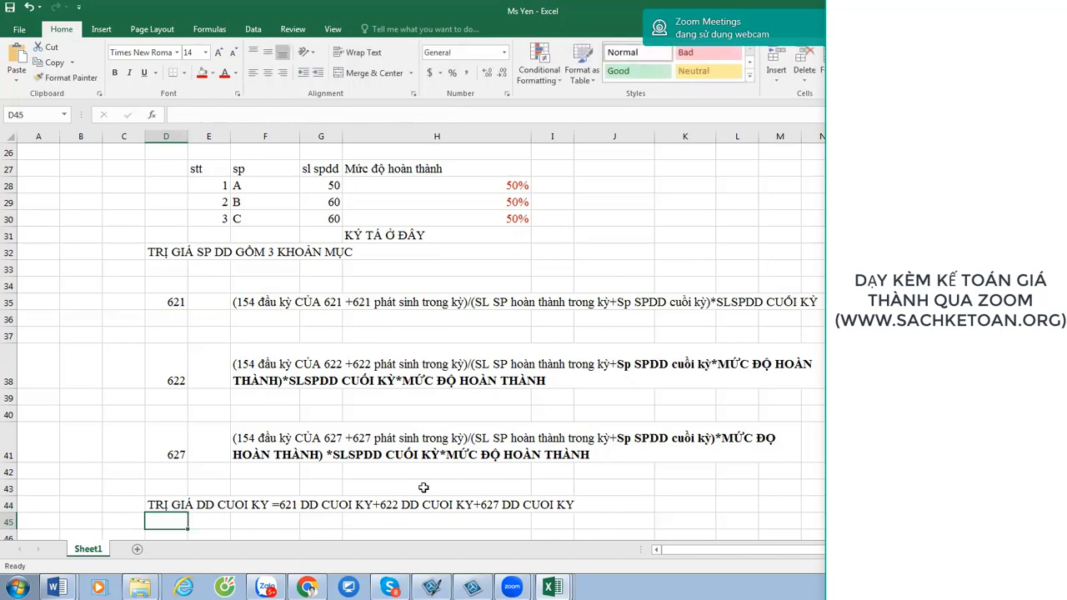
Enter the method label "C2" in C46, below the closing work-in-progress total formula.
scroll(434, 467, "up", 3)
scroll(242, 450, "down", 2)
scroll(231, 464, "down", 2)
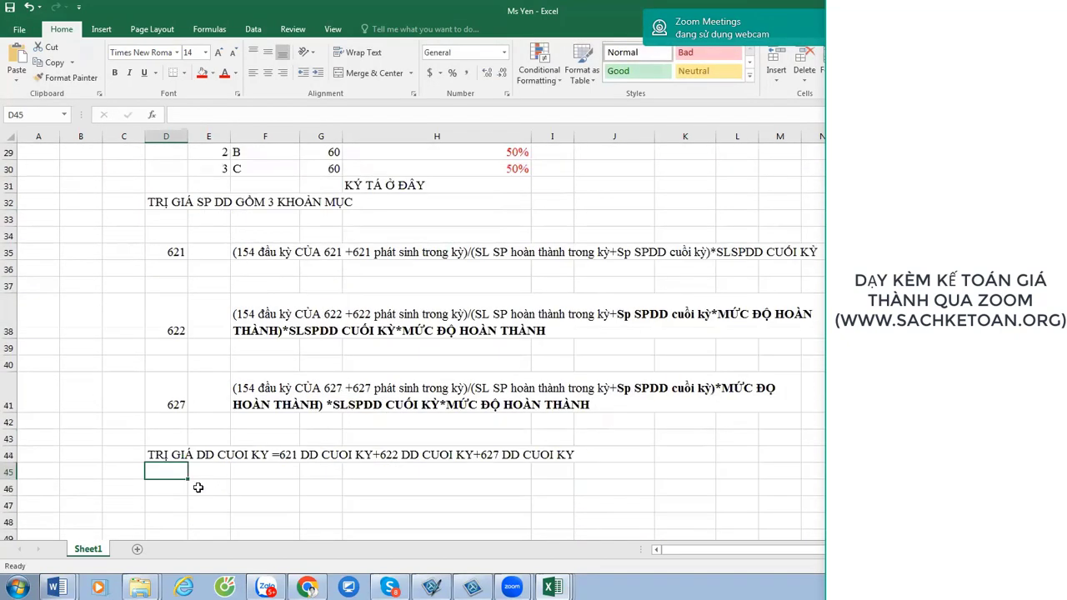
left_click(131, 487)
type("C2")
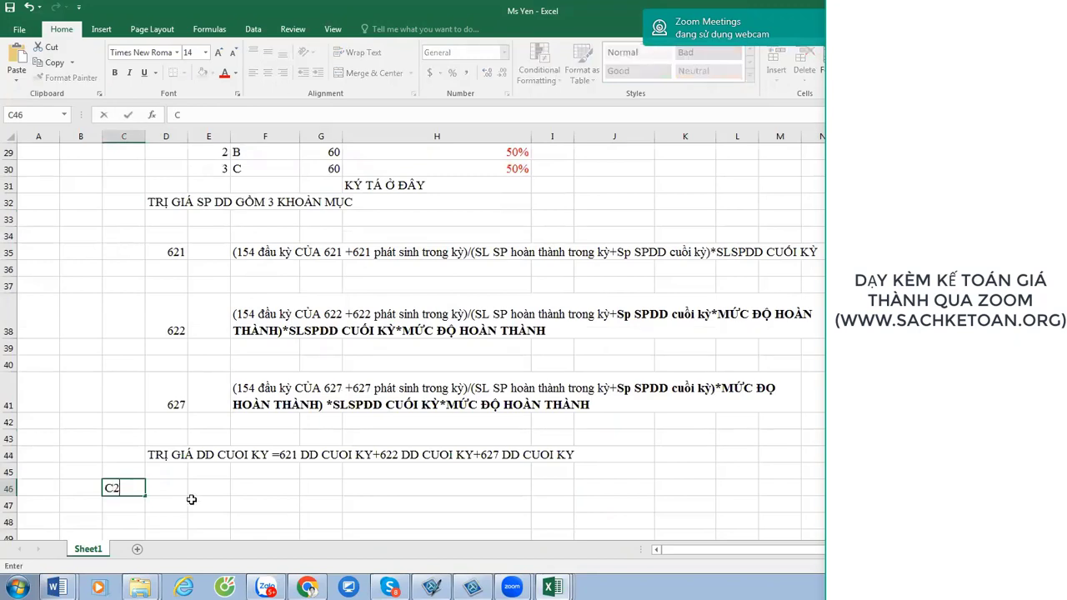
left_click(224, 487)
left_click(273, 491)
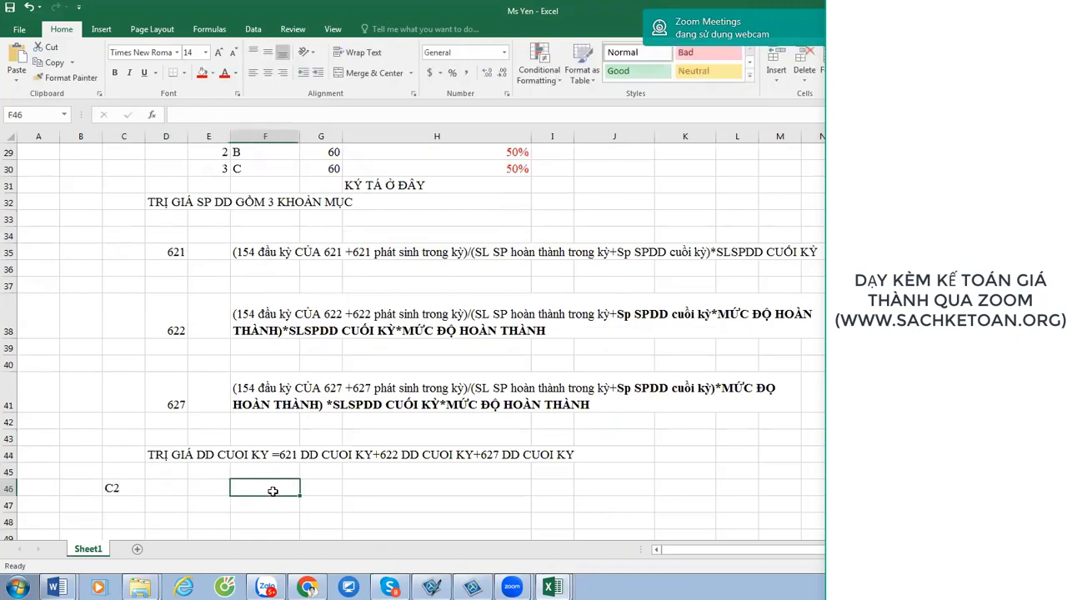
Change the method label in C46 to "C3", following methods C1 and C2 above.
double_click(121, 489)
key("Return")
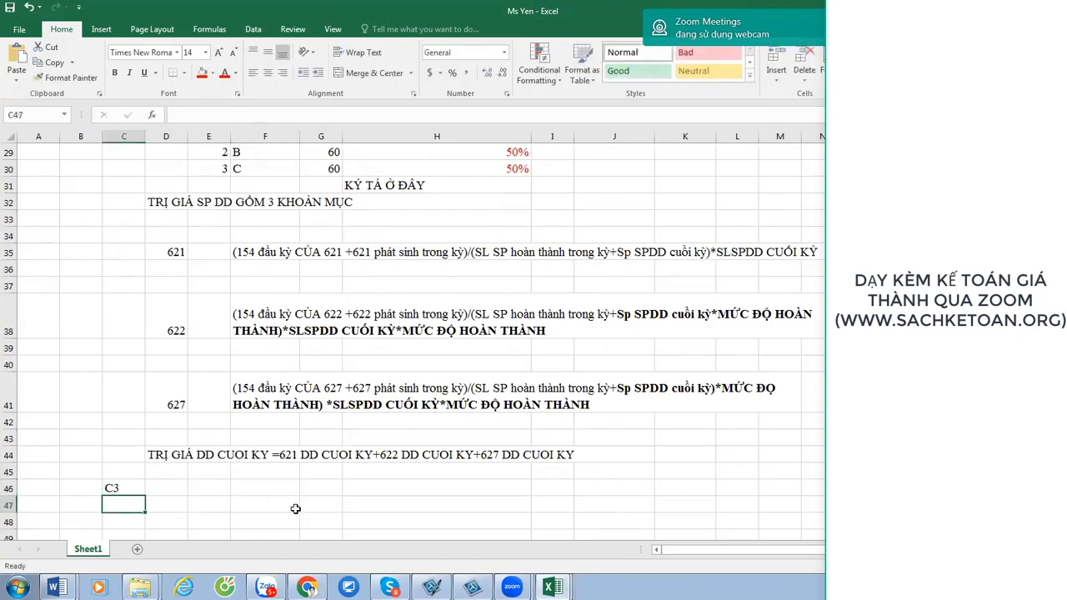
scroll(295, 508, "up", 4)
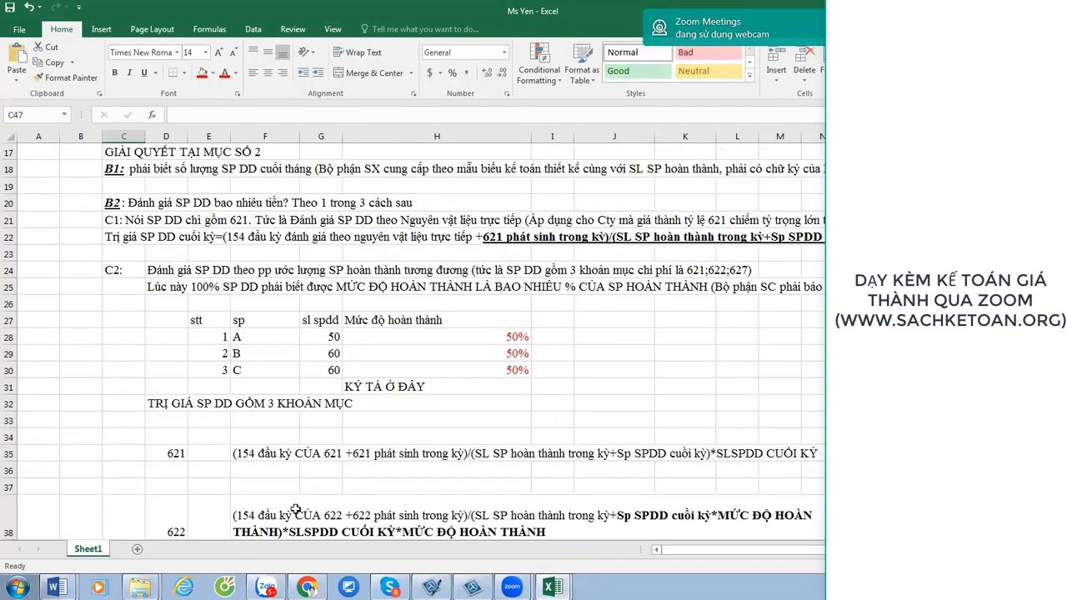
scroll(398, 539, "down", 2)
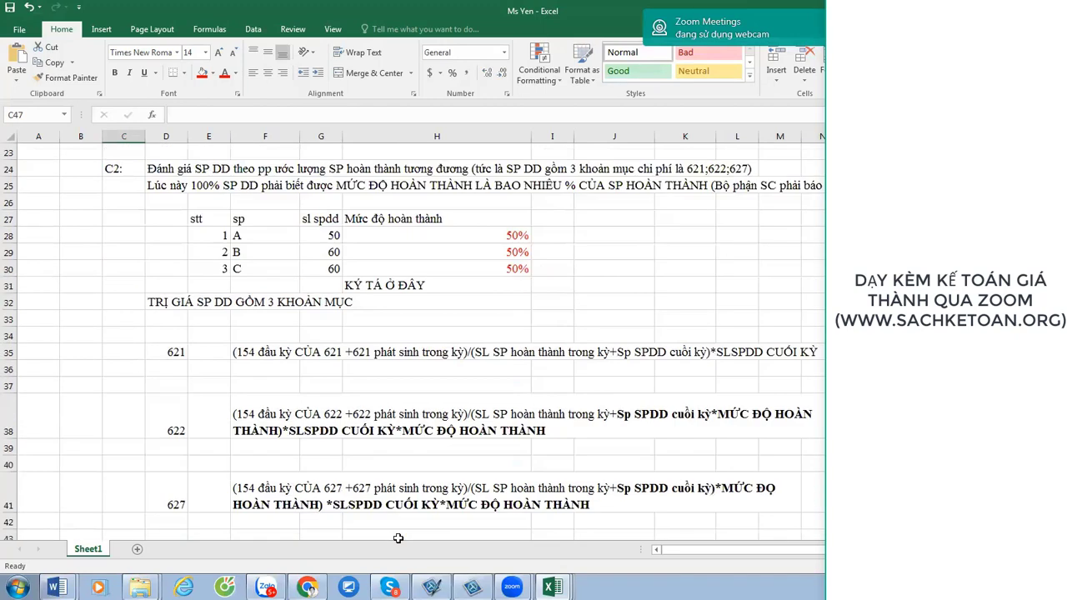
scroll(215, 566, "down", 2)
Make the method labels bold: C3 in C46, C2 in C24 and the "C1:" prefix in C21.
left_click(122, 486)
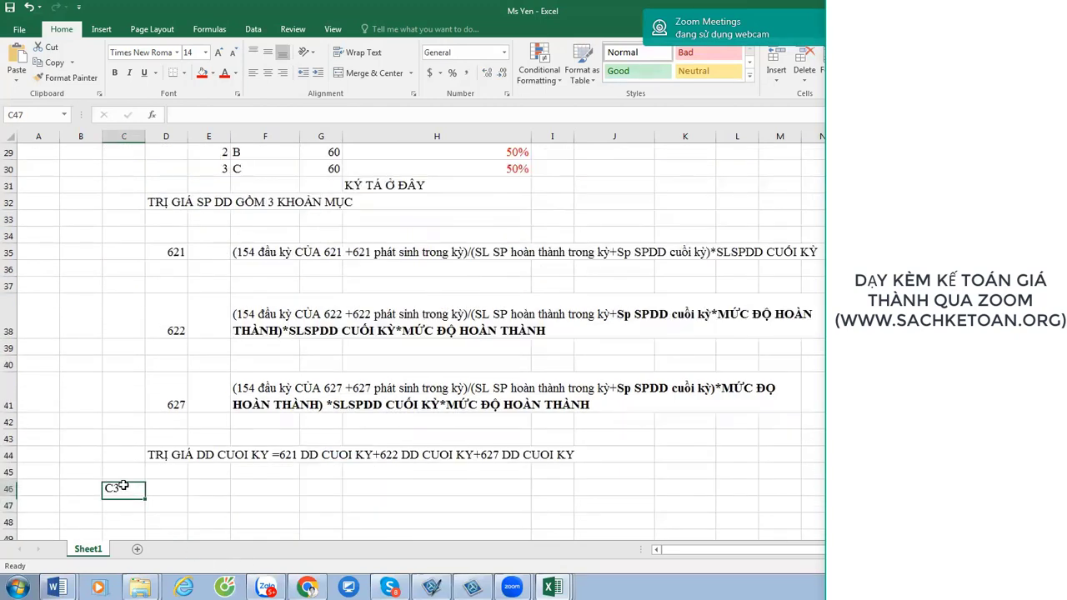
scroll(108, 417, "up", 3)
left_click(113, 217)
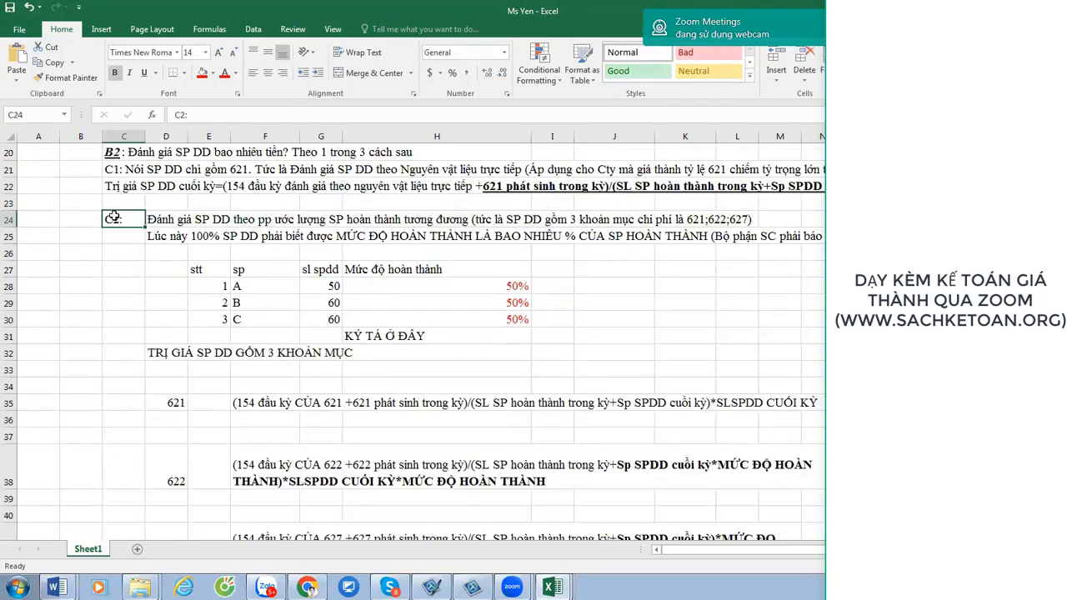
double_click(118, 171)
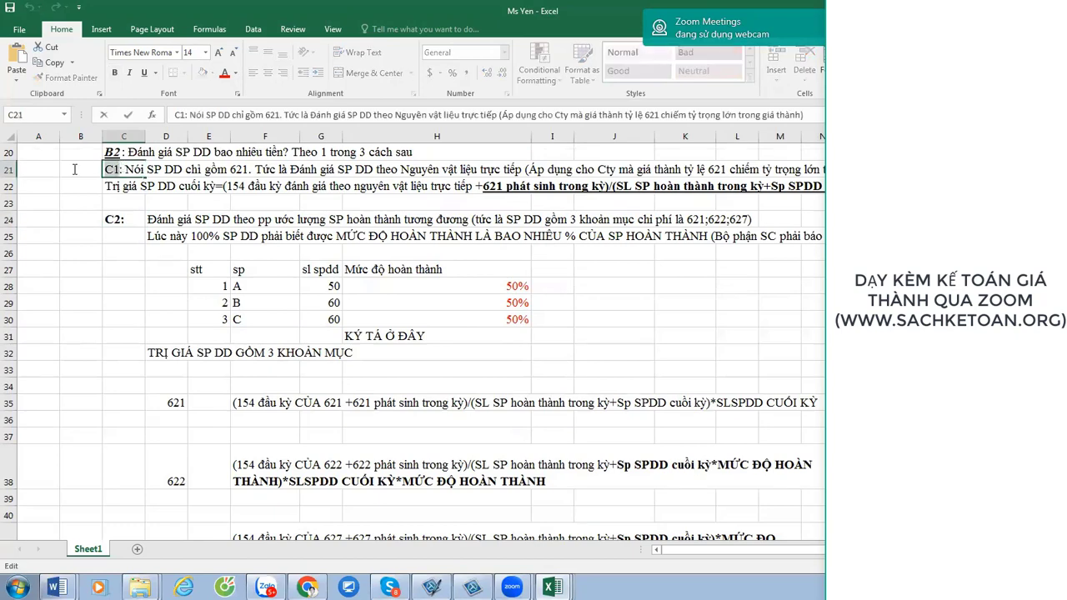
left_click(204, 284)
Enter "PHẢI CÓ GIÁ THÀNH KẾ HOẠCH (ĐỊNH MỨC)" in D46 beside the C3 label.
scroll(252, 378, "down", 2)
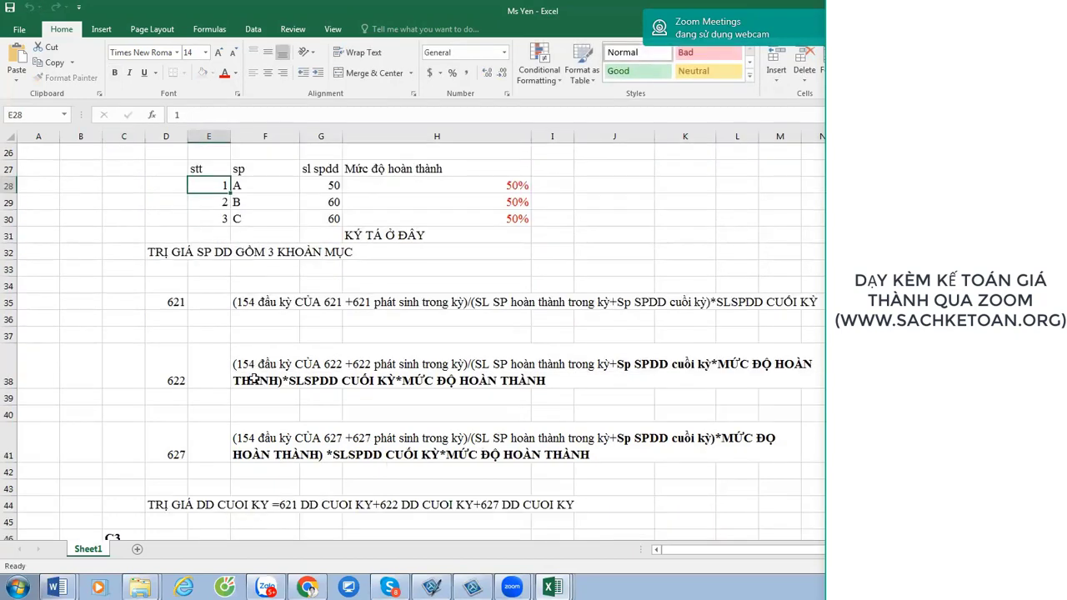
scroll(254, 379, "down", 2)
left_click(159, 440)
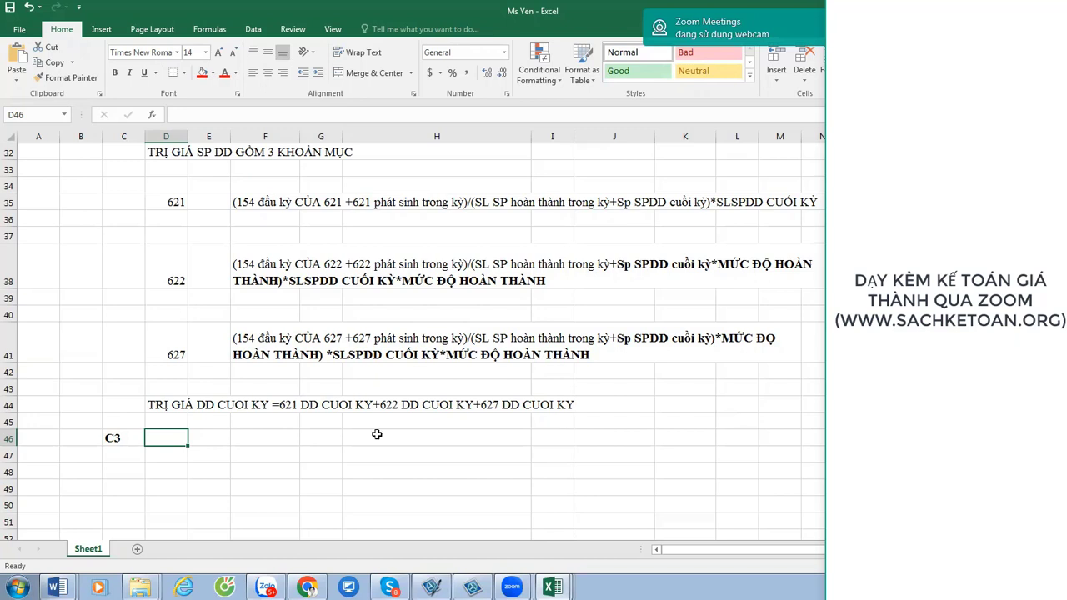
type("PHẢI C")
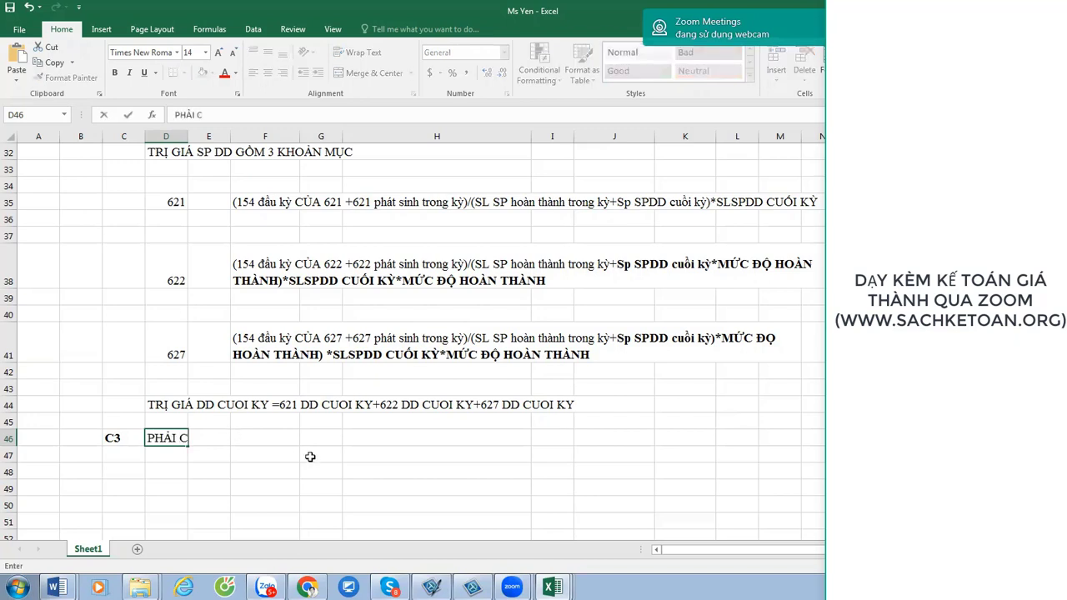
type("Ó GIÁ THAN ")
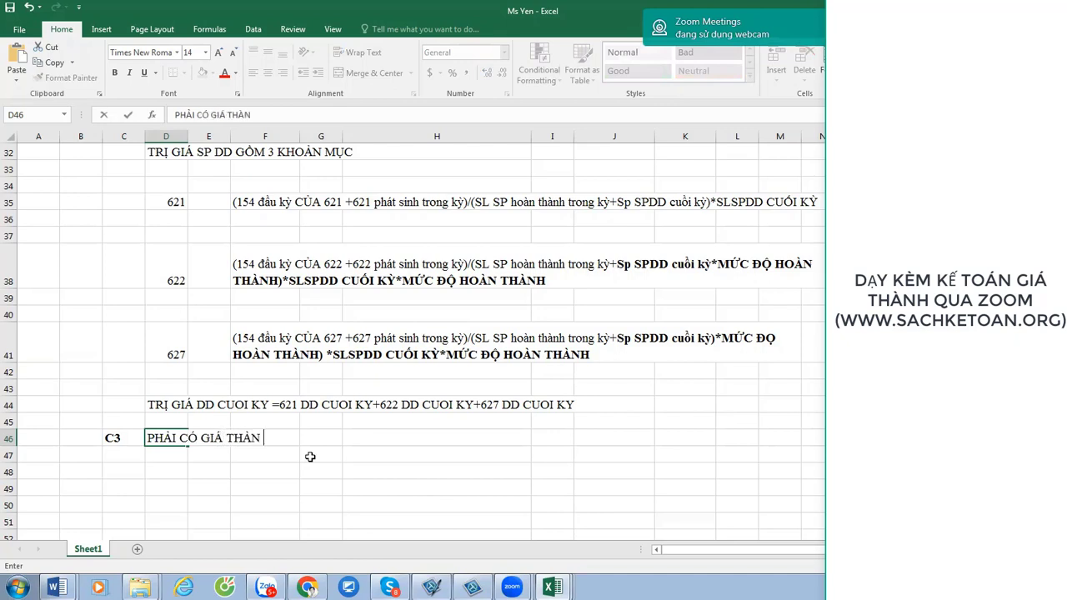
type("H KẾ HOA")
type("CH (Đ")
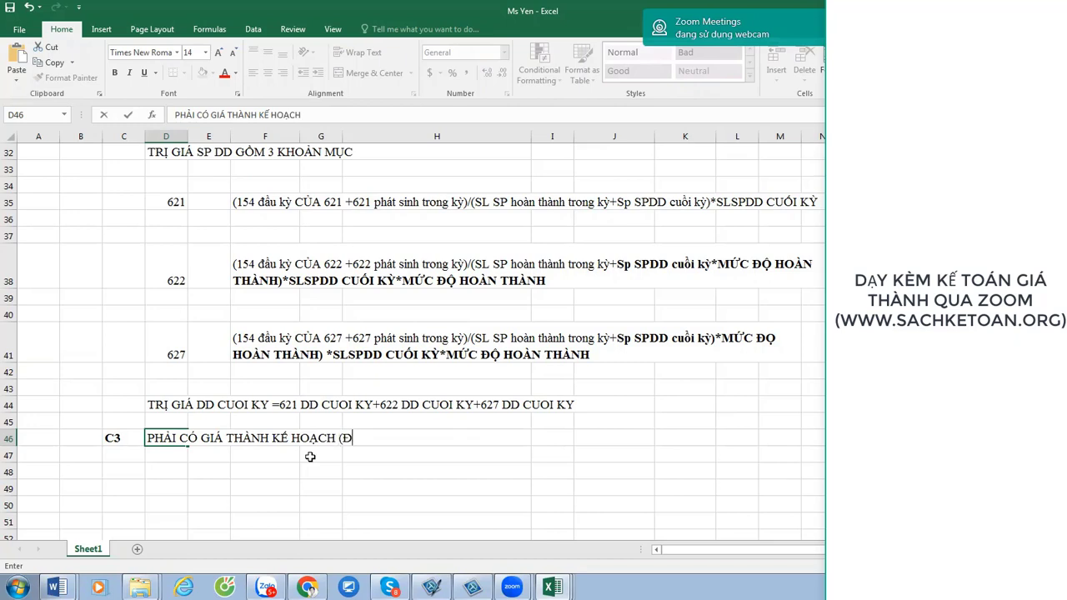
type("ỊNH MỨC)")
key("Return")
List the cost accounts 621, 622 and 627 in F47:F49 under the planned-cost heading.
key("Right")
key("Right")
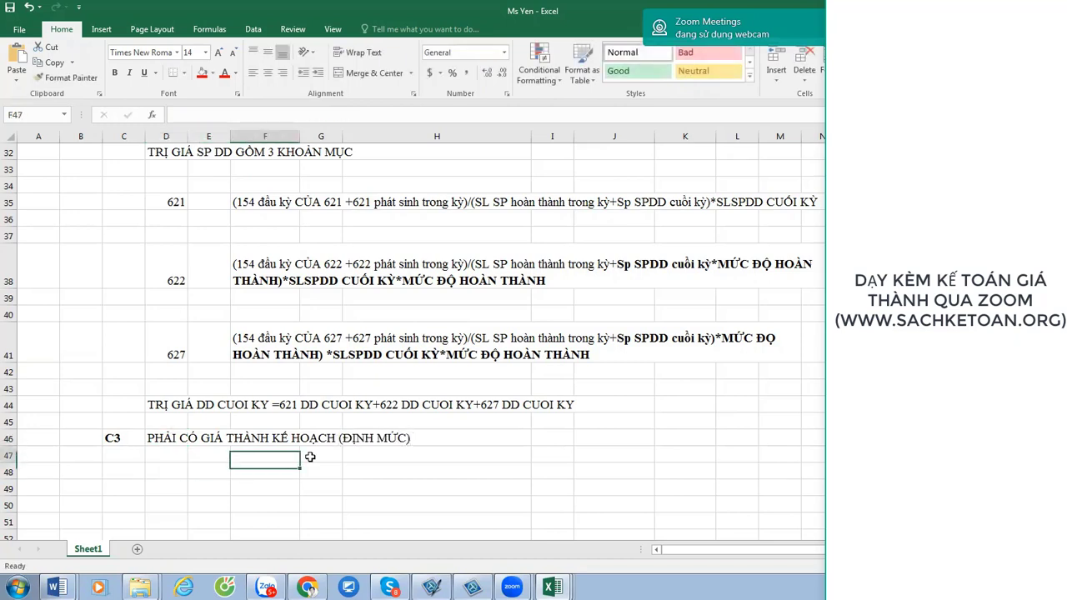
type("622")
key("Return")
key("Up")
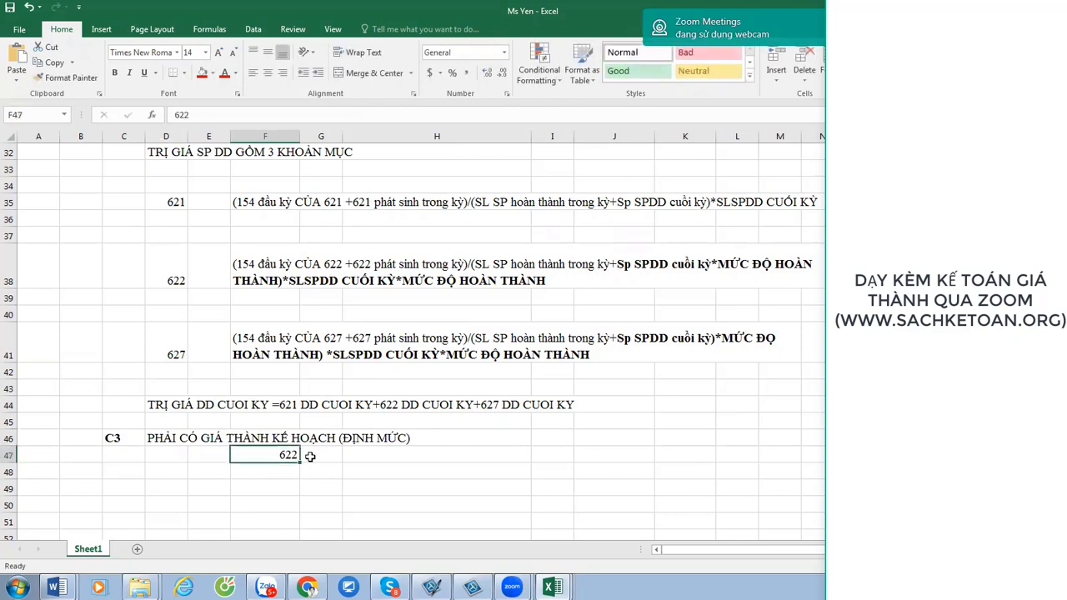
type("621")
type("622")
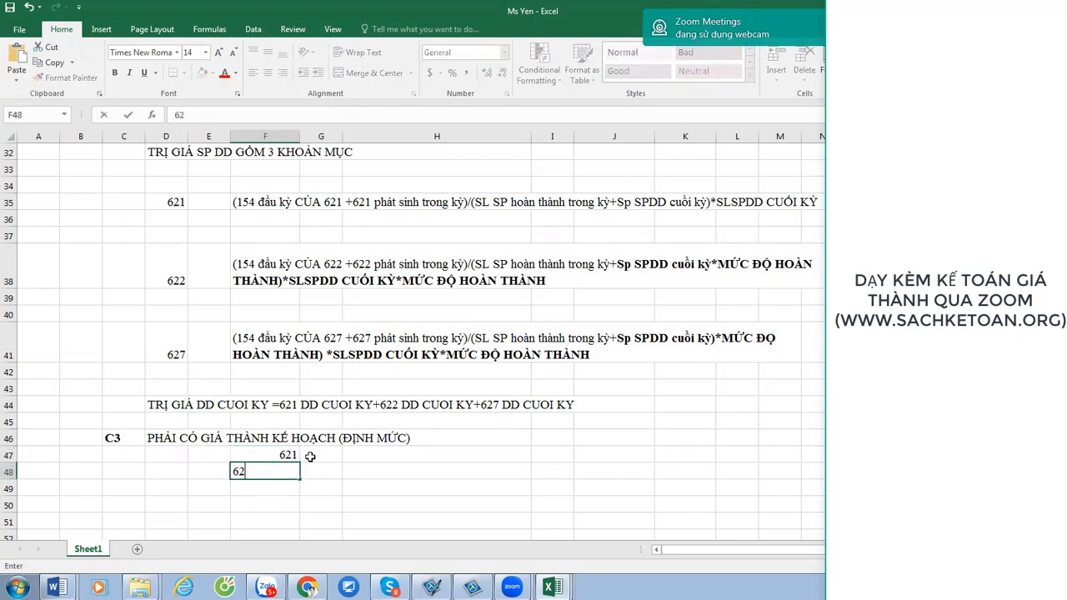
key("Return")
type("627")
Enter the planned costs 5000, 3000 and 2000 in H47:H49 for accounts 621, 622 and 627.
key("Right")
key("Right")
key("Up")
key("Up")
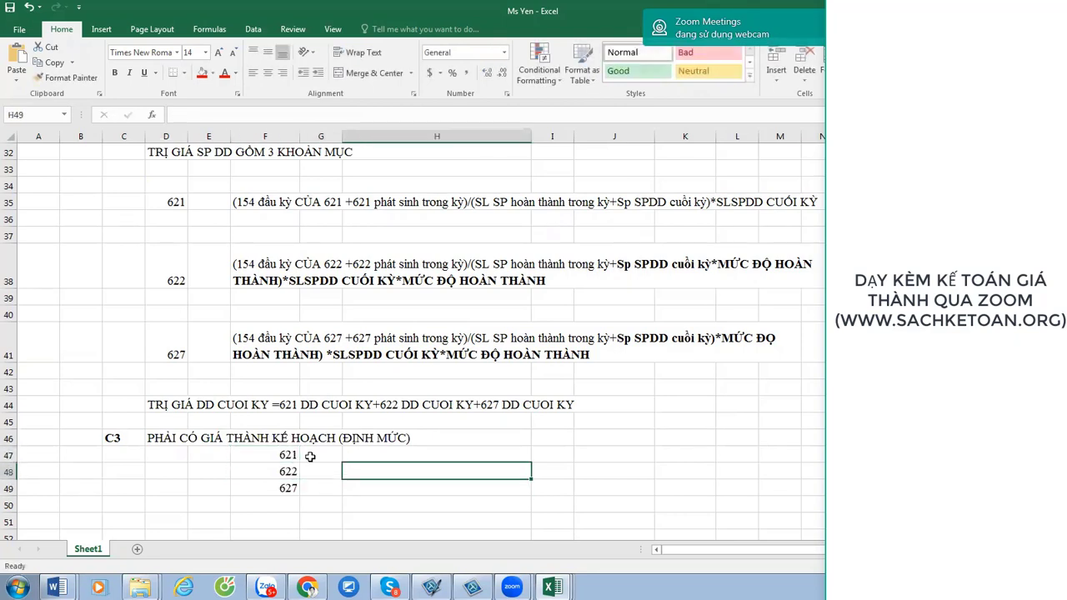
type("15000")
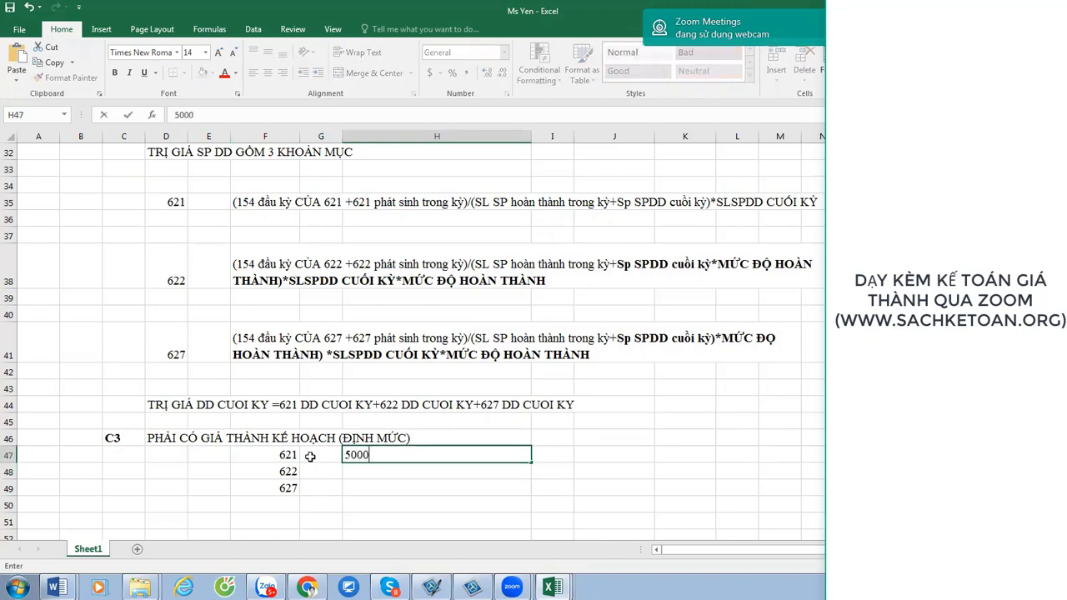
key("Return")
type("3")
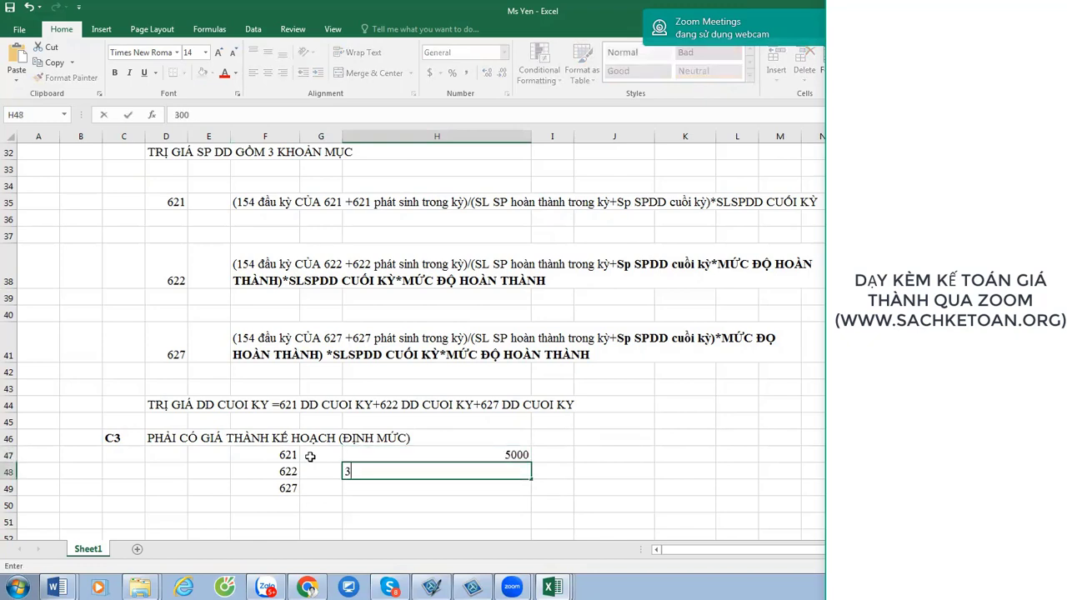
type("000")
key("Return")
type("20")
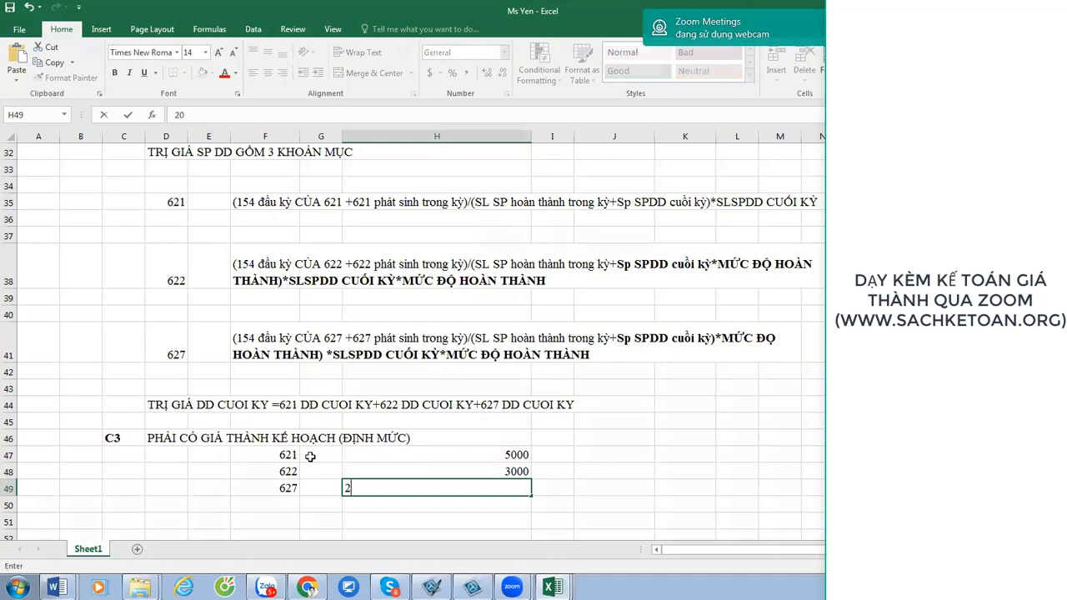
type("00")
key("Return")
Total the planned costs in H50 with a SUM of H47:H49.
type("=SU")
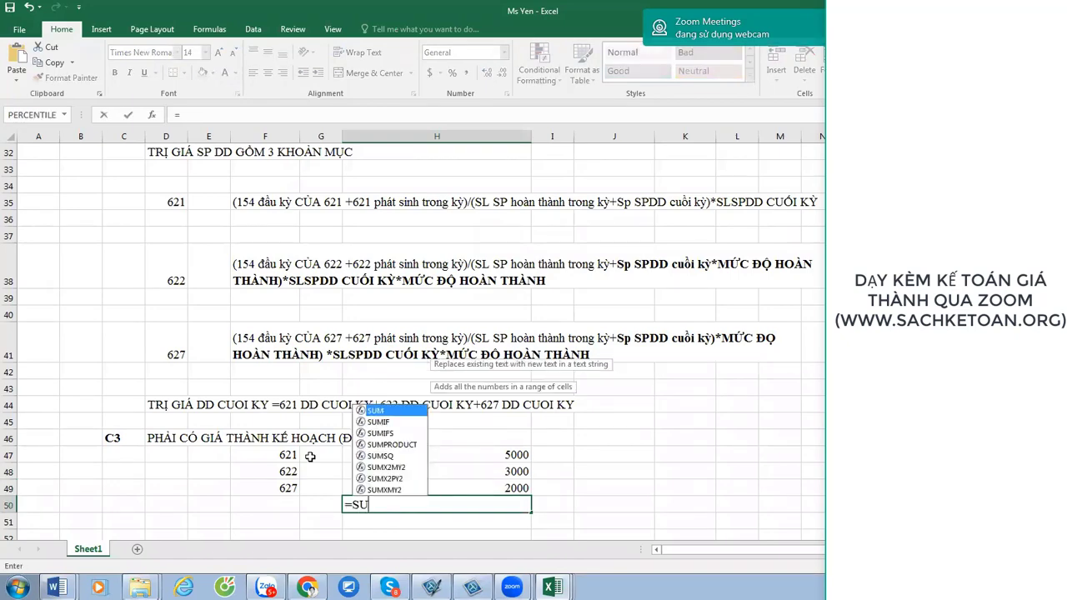
type("M(")
key("Down")
key("Down")
key("Down")
key("Down")
key("Down")
key("Down")
key("Down")
key("Down")
key("Down")
key("Down")
key("Down")
key("Down")
key("Down")
key("Down")
key("Down")
key("Down")
key("Down")
key("Down")
key("Down")
key("Down")
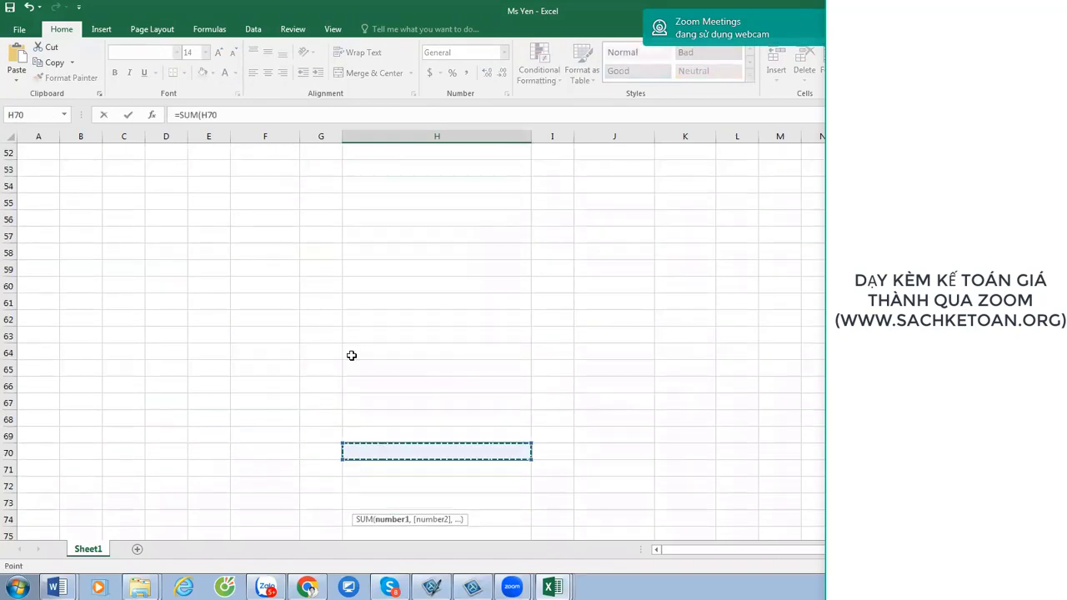
scroll(548, 312, "up", 4)
left_click_drag(529, 291, 514, 326)
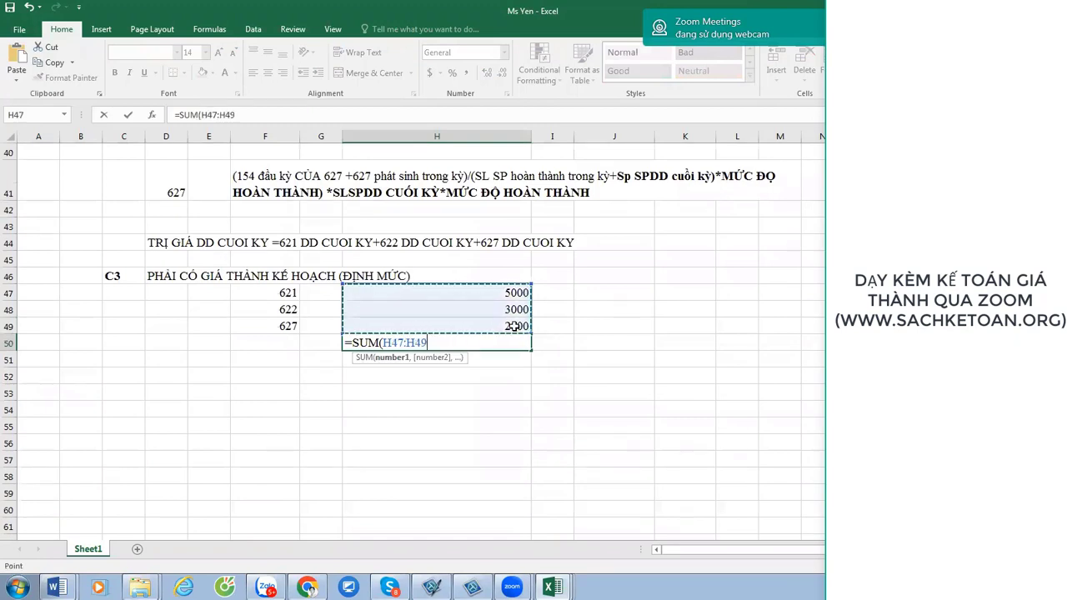
key("Return")
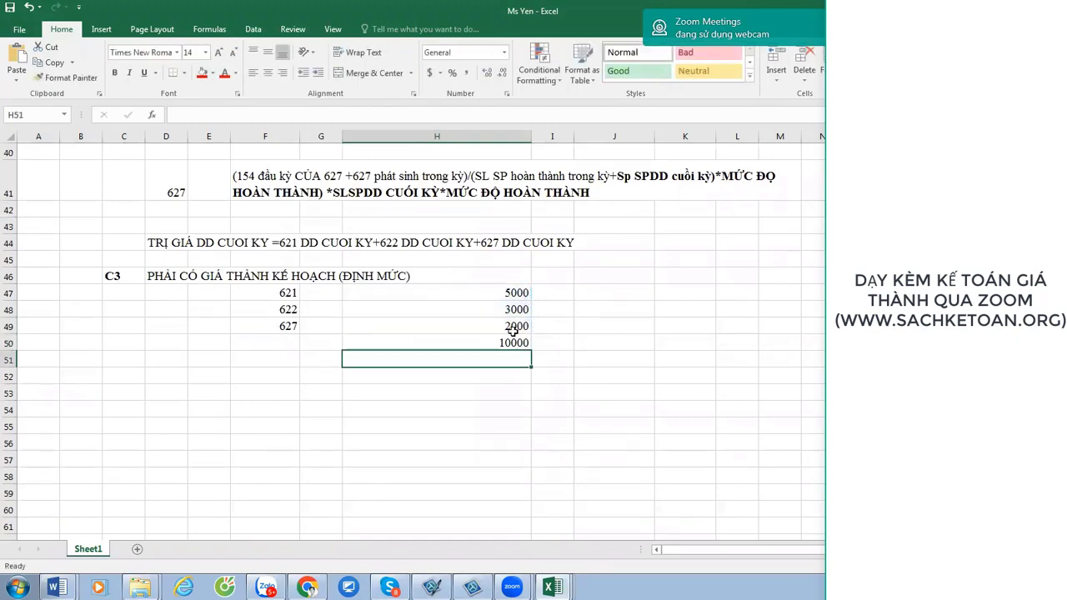
Format the total in H50 with a thousands separator and no decimal places.
left_click(511, 341)
left_click(466, 72)
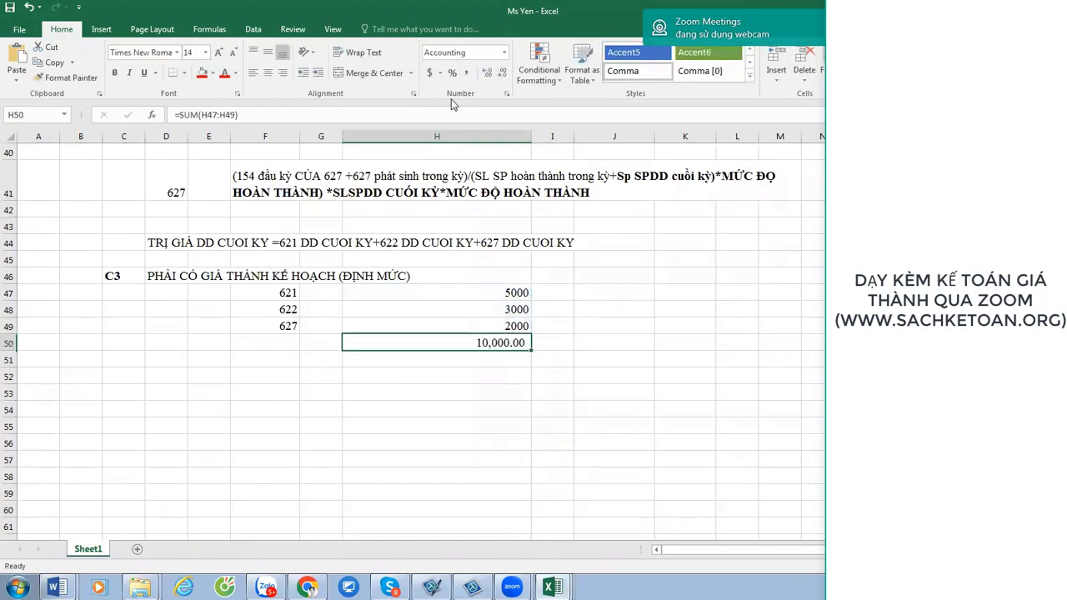
left_click(503, 73)
left_click(503, 73)
left_click_drag(517, 293, 524, 343)
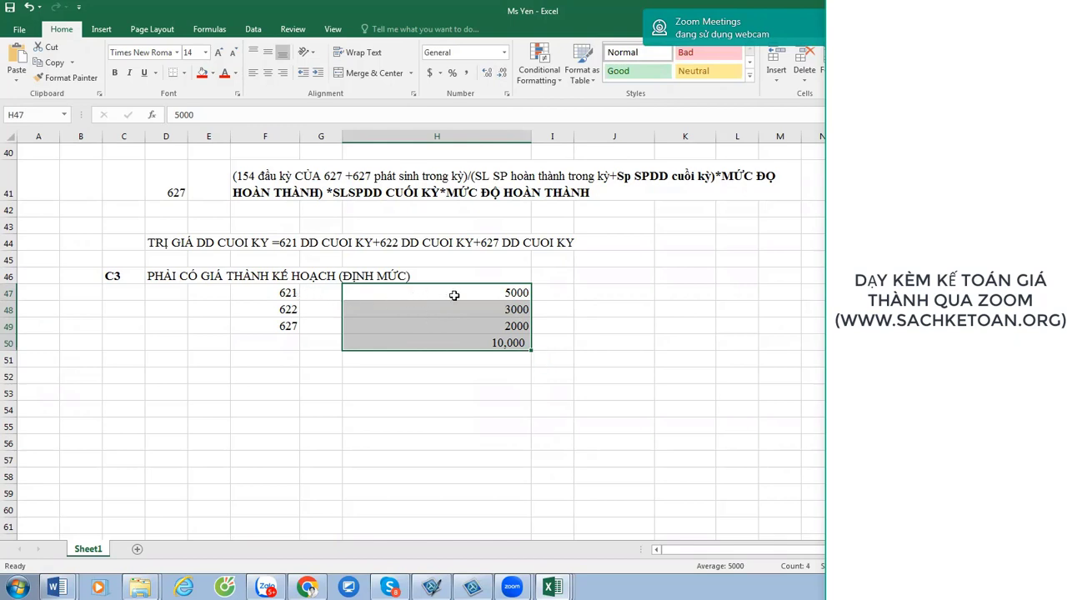
left_click(454, 295)
left_click(484, 325)
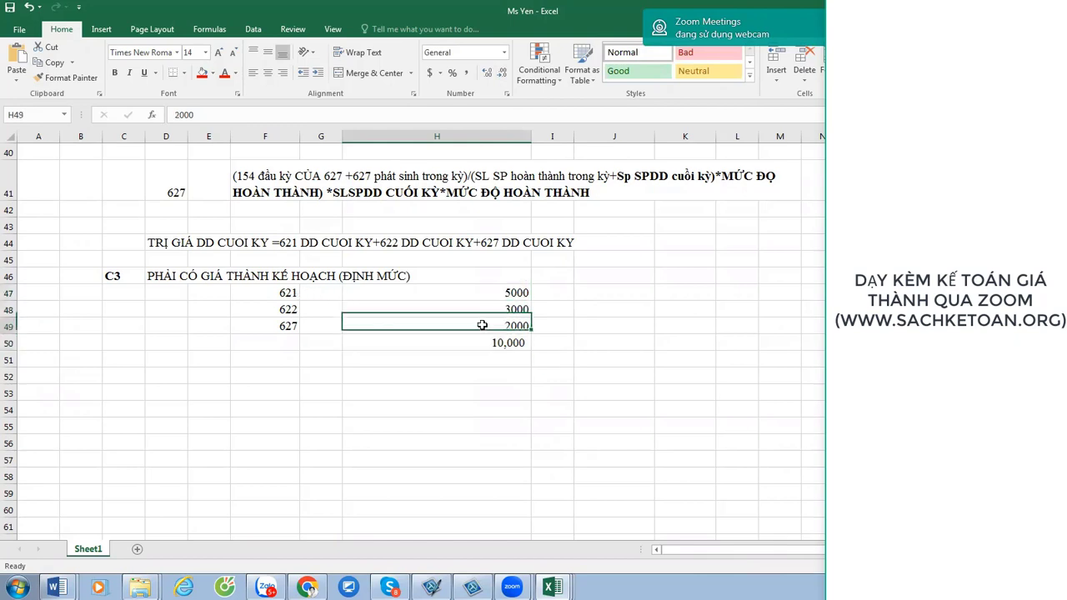
Enter "SPSPDD" in J47 beside the 621 cost and "SPDDD *muc do hoan thanh" in J48 beside the 622 cost.
left_click(629, 292)
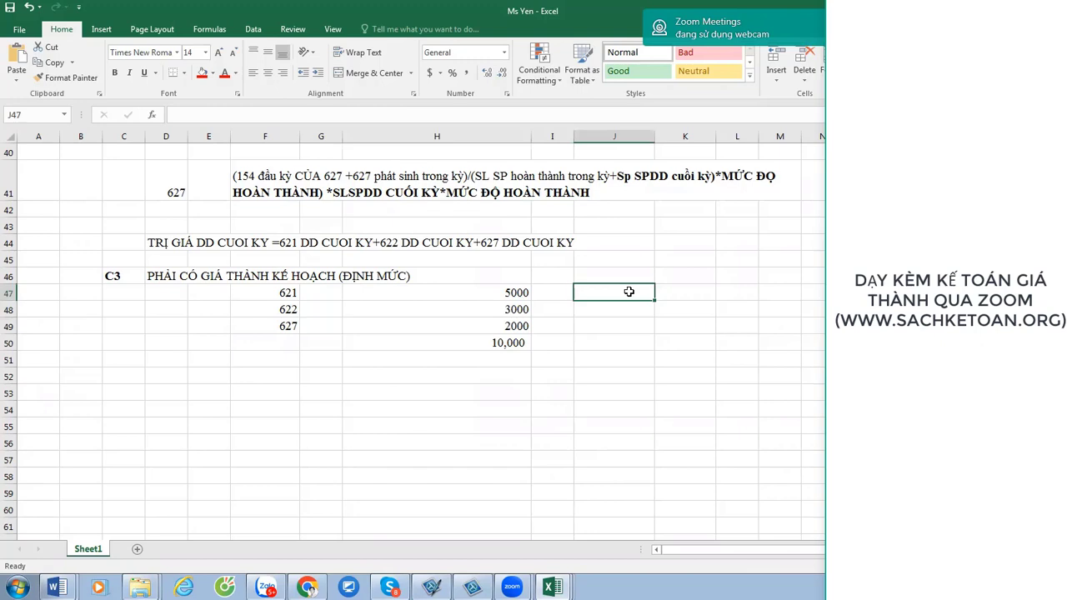
type("SP")
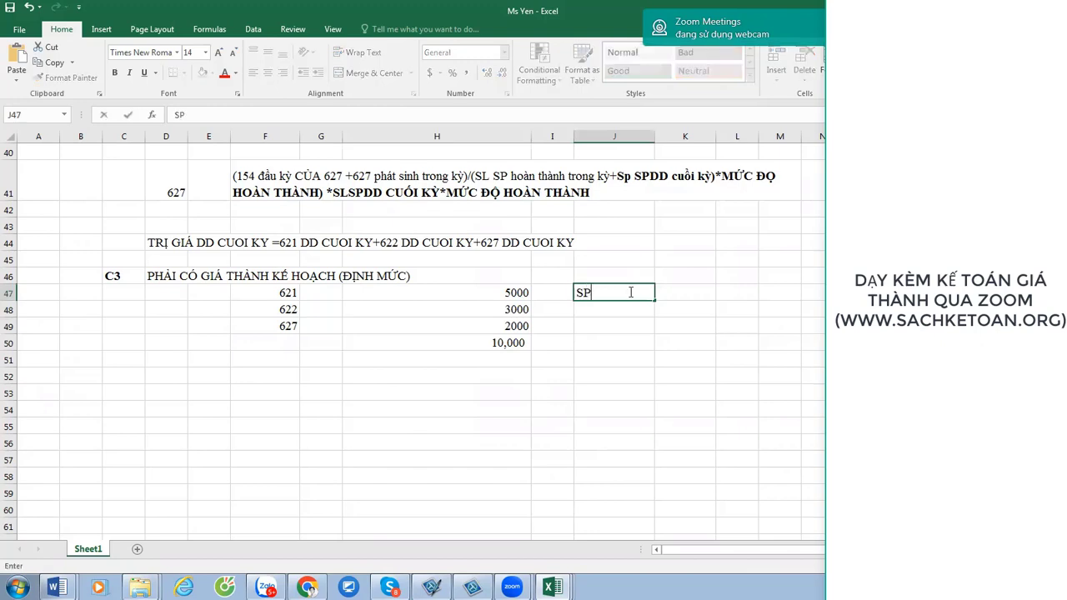
type("SPDD")
key("Return")
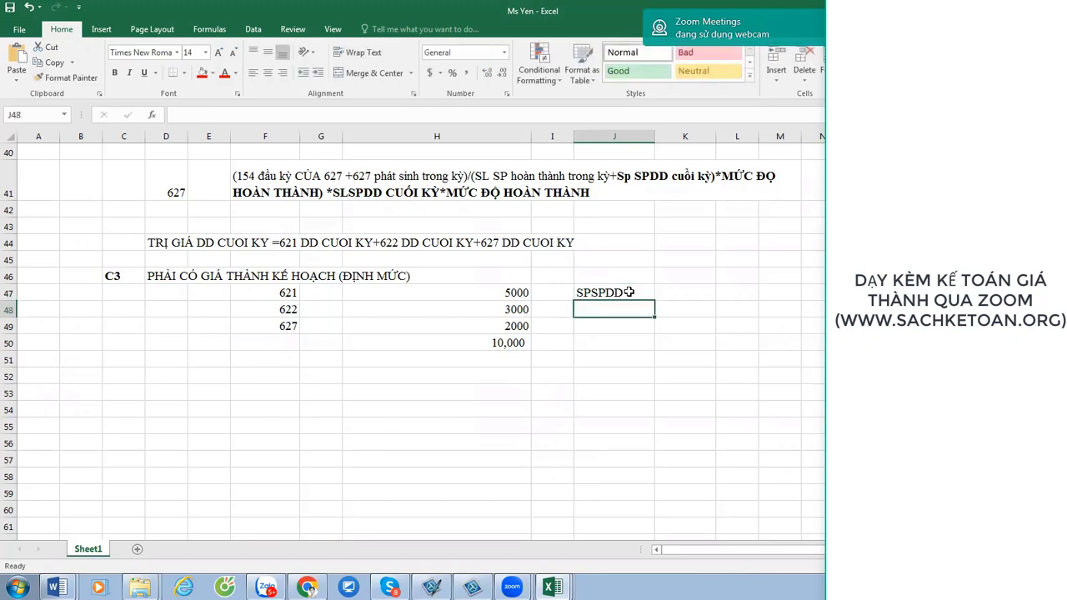
type("SPDDDD")
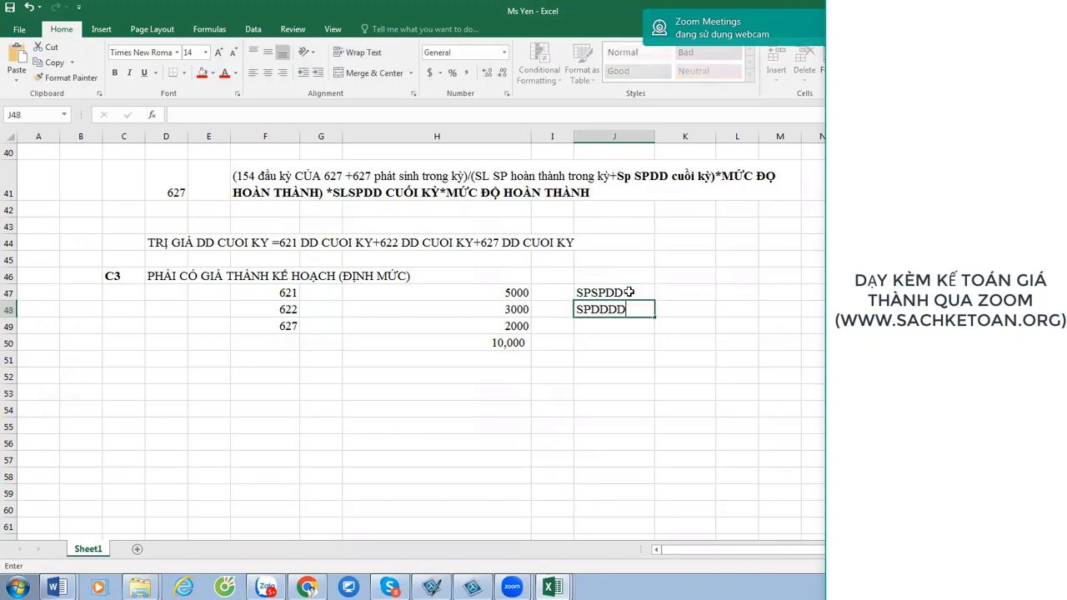
key("BackSpace")
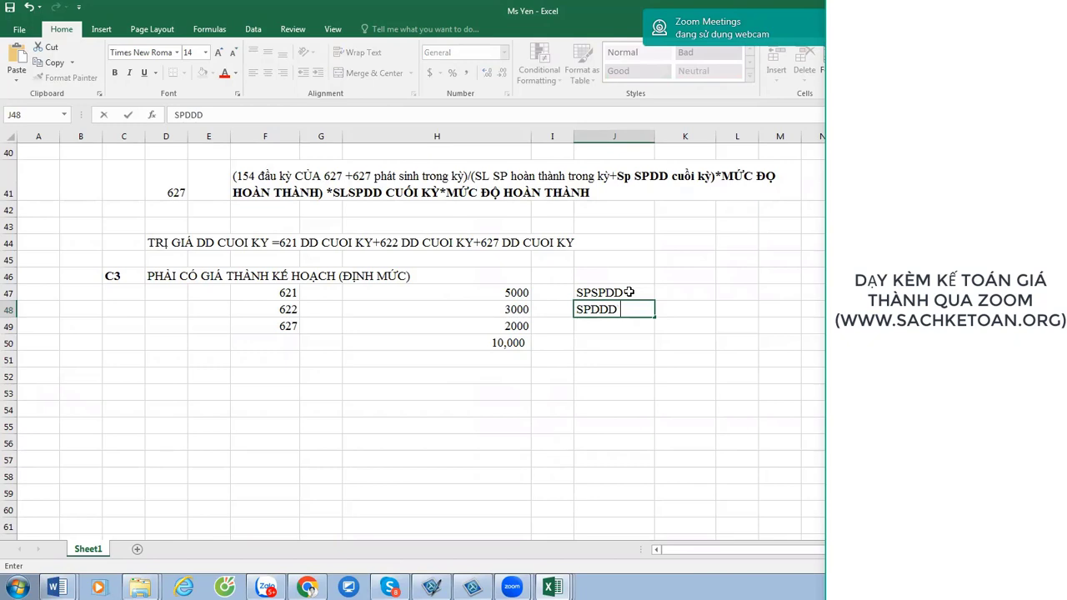
type("*muc do hoan thanh")
key("Return")
Copy the completion-level note from J48 into J49 beside the 627 cost.
scroll(630, 292, "down", 7)
left_click(629, 292)
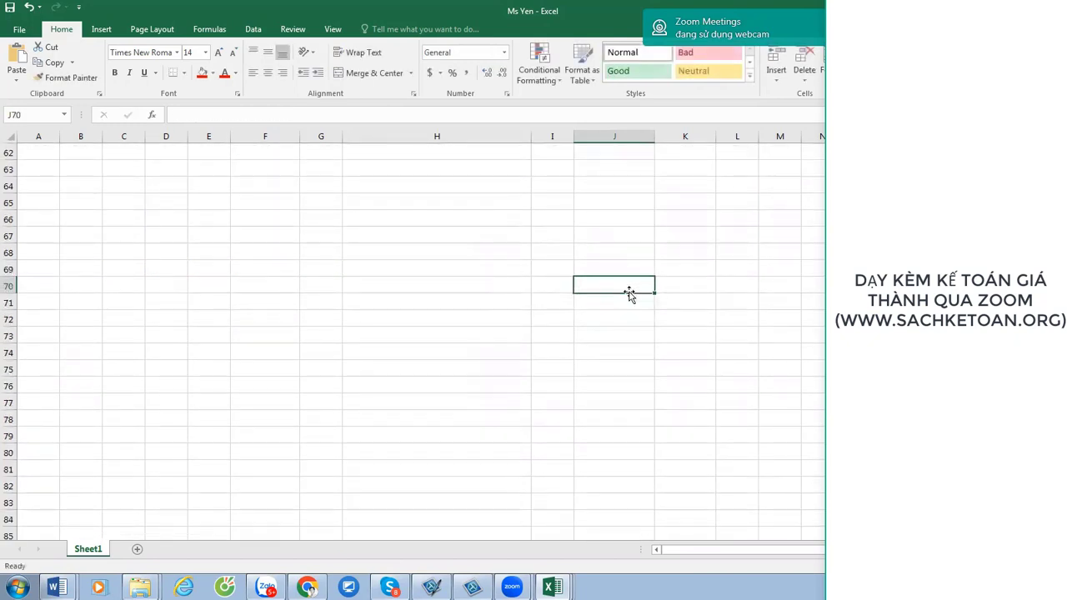
scroll(627, 183, "up", 1)
scroll(618, 196, "up", 6)
left_click(597, 294)
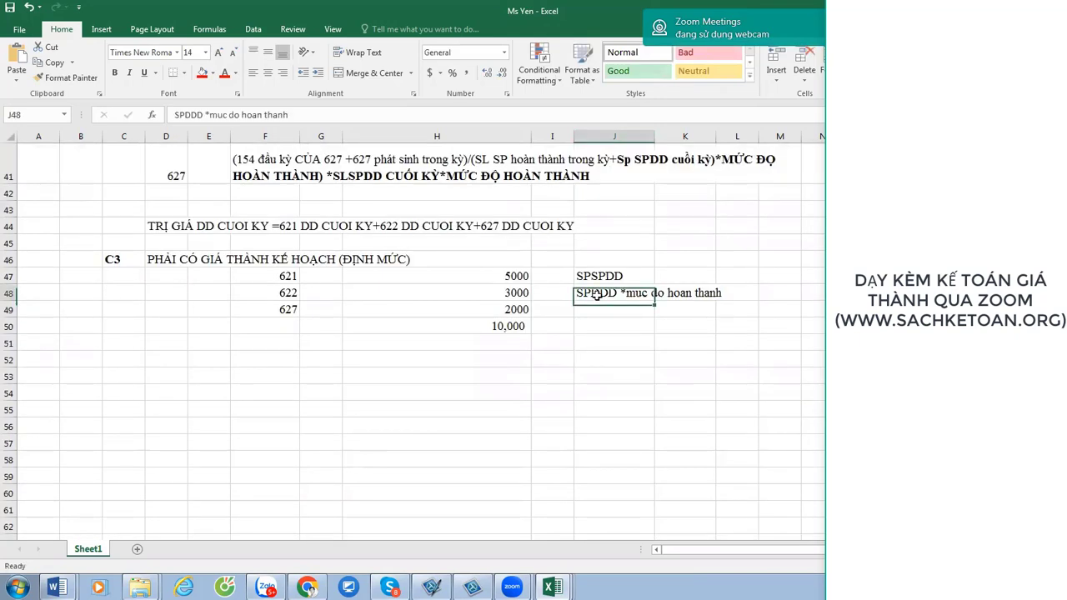
key("ctrl+c")
key("Down")
key("ctrl+v")
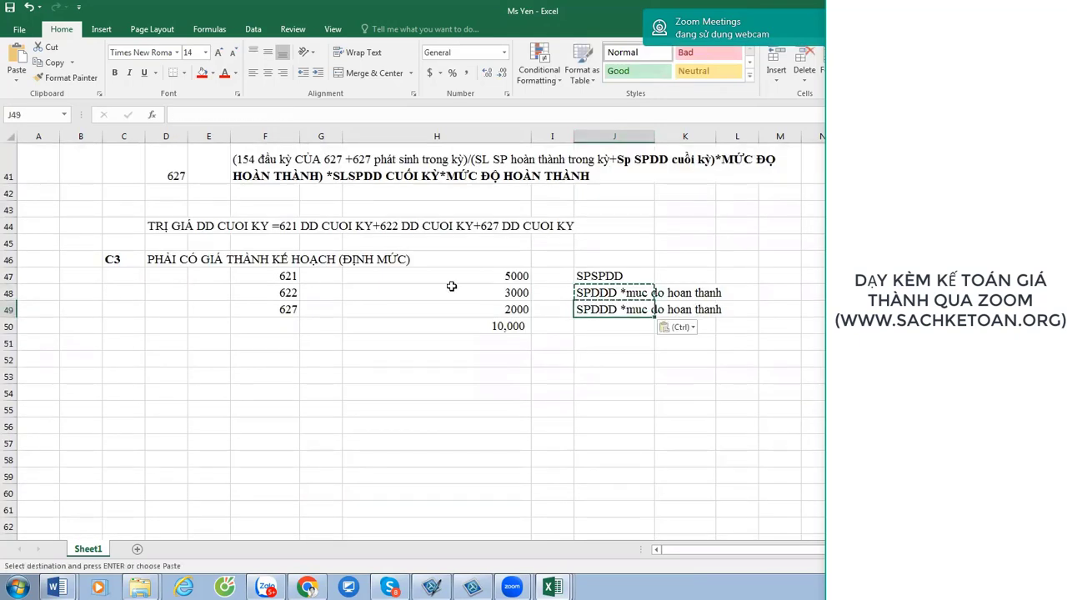
Enter "ĐÁNH GIÁ SP DD" in A17 beside the heading "GIẢI QUYẾT TẠI MỤC SỐ 2".
scroll(451, 286, "up", 1)
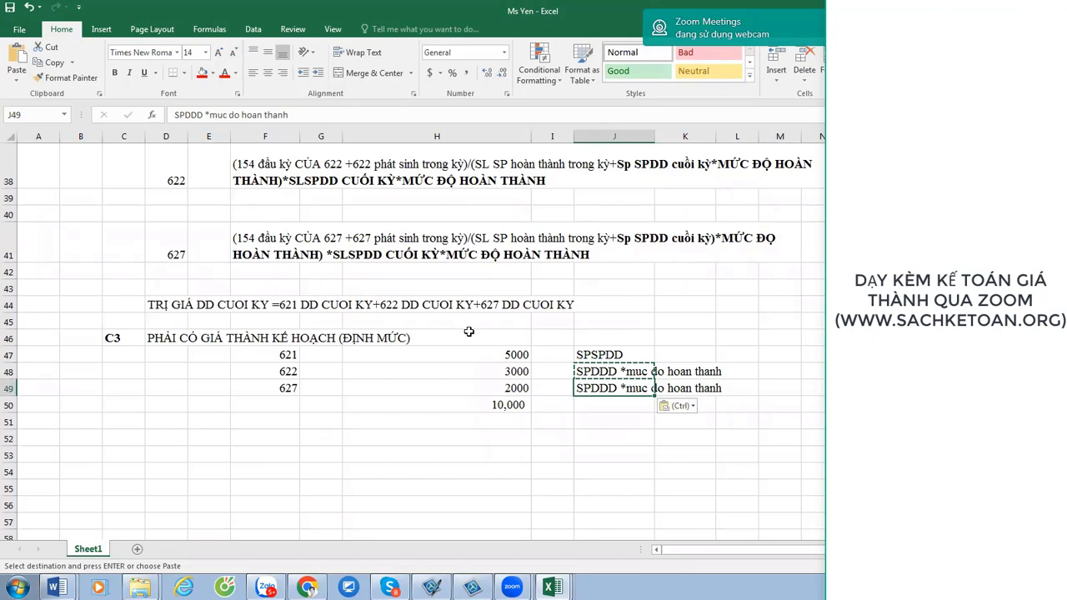
scroll(157, 310, "up", 8)
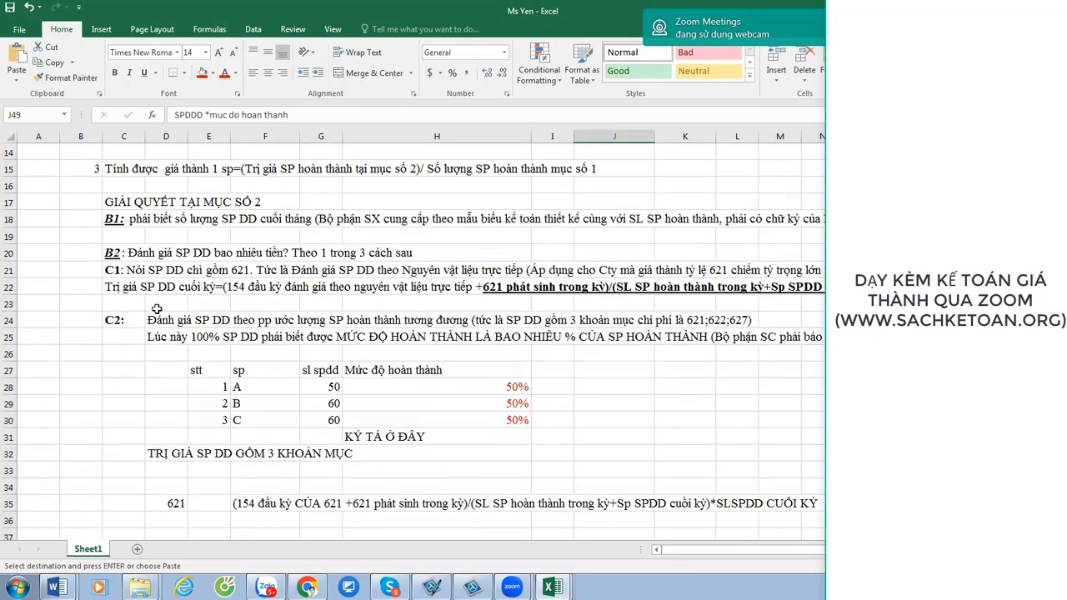
scroll(157, 310, "up", 2)
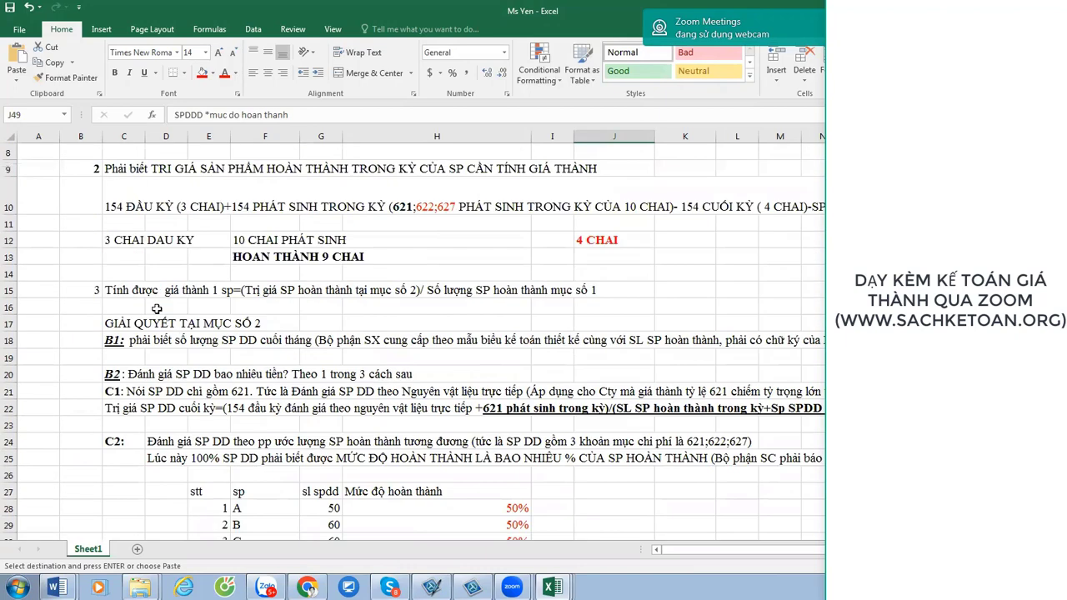
left_click(126, 327)
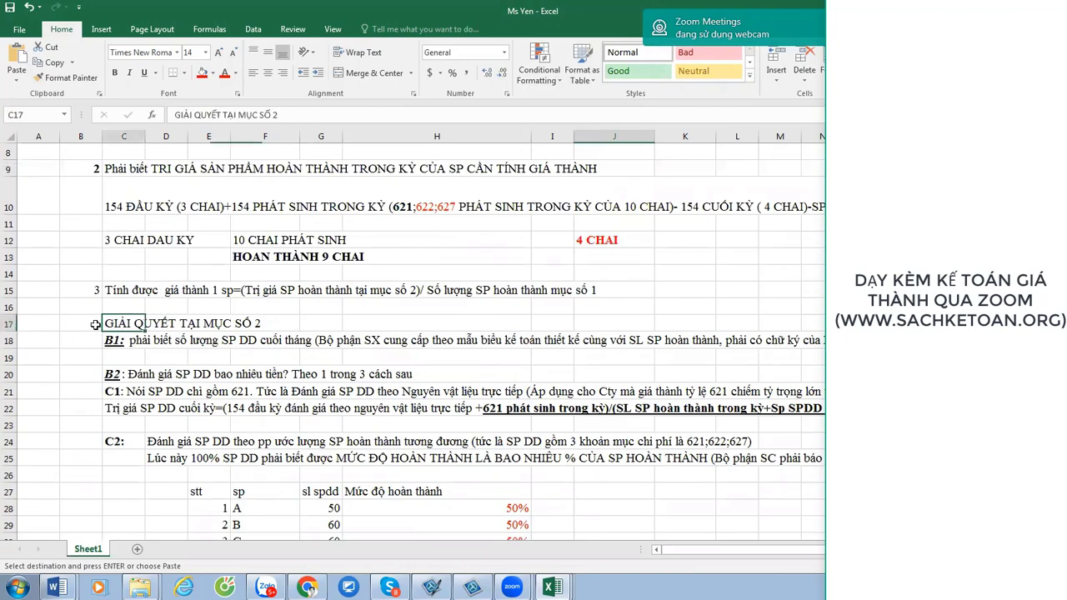
left_click(50, 326)
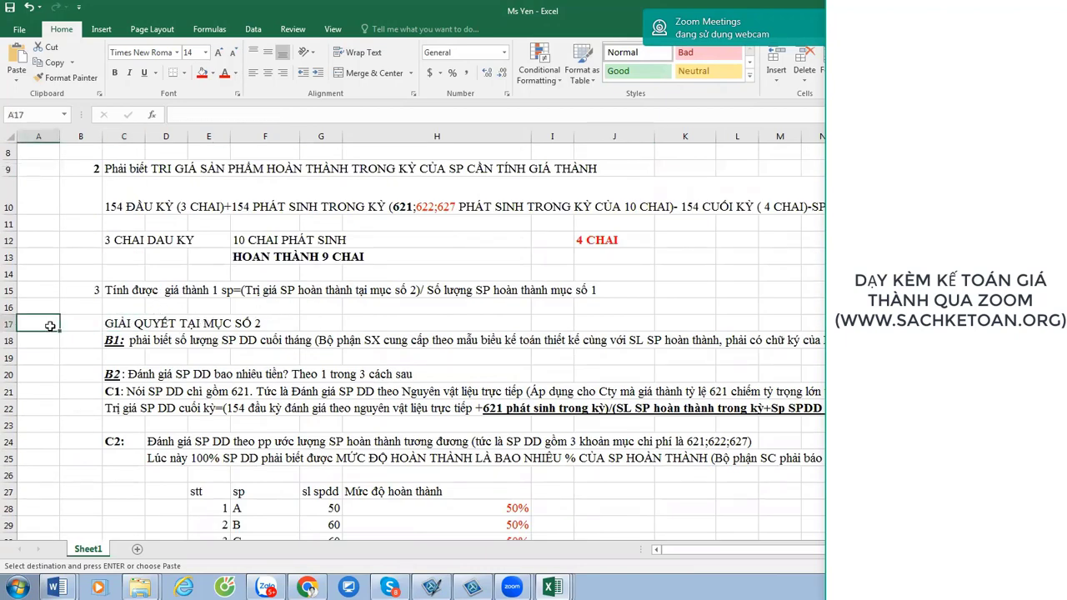
type("ĐÁNH G")
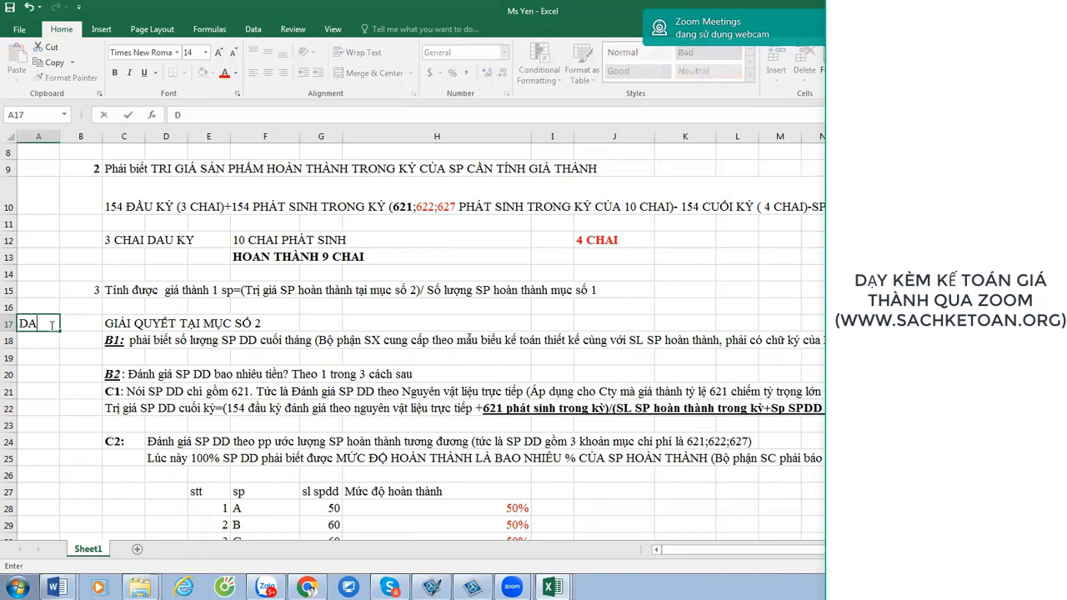
key("BackSpace")
key("BackSpace")
key("BackSpace")
key("BackSpace")
key("BackSpace")
key("BackSpace")
type("ĐÁNH")
type(" GIÁ SP DD")
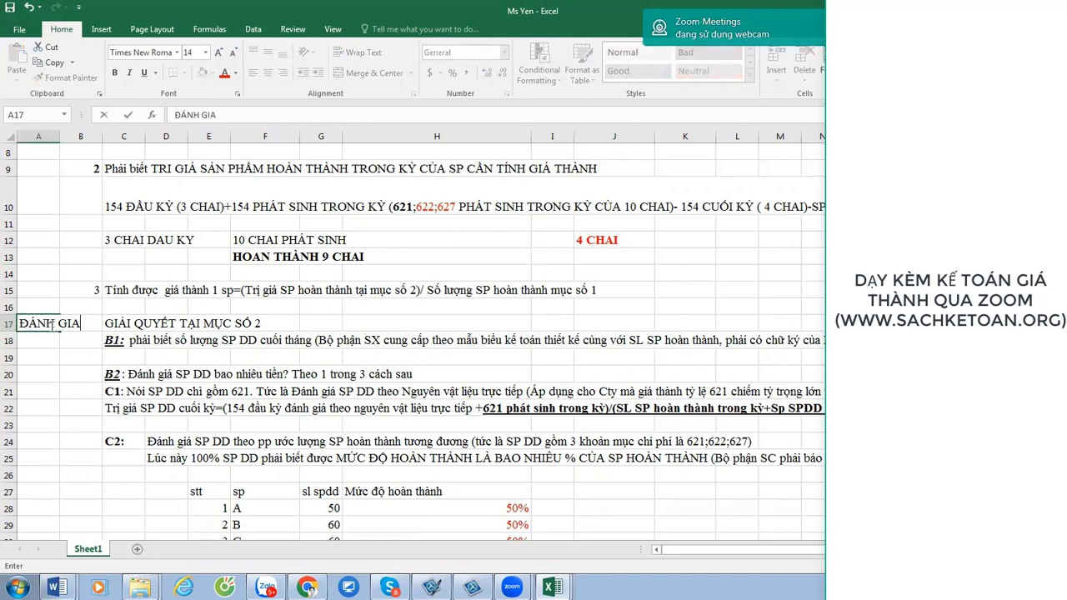
key("Return")
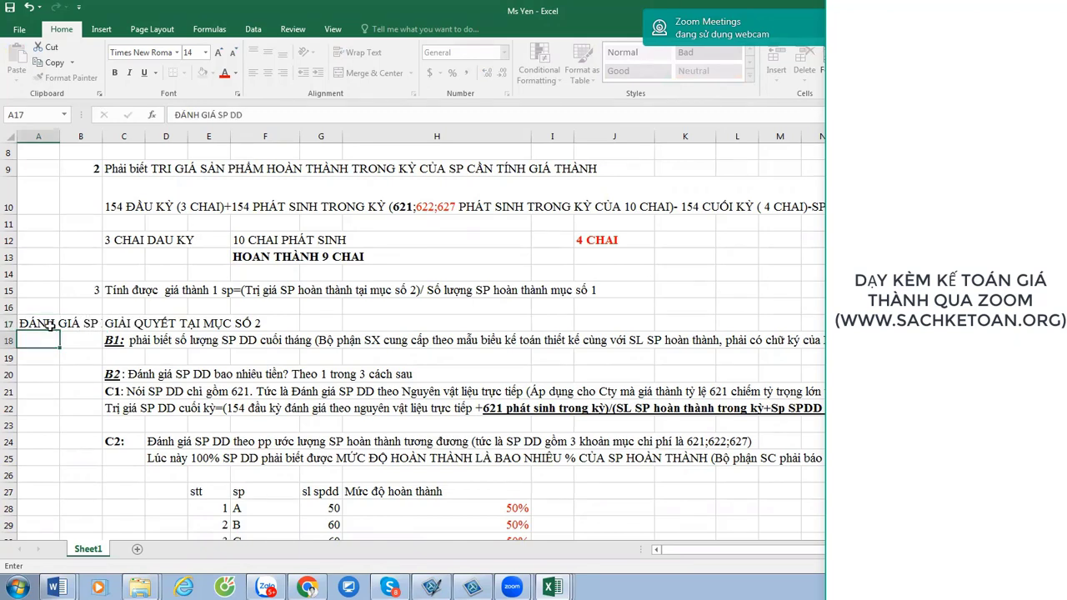
Widen column A to fit the new label in A17 and make that label bold.
left_click_drag(55, 137, 123, 137)
left_click(87, 321)
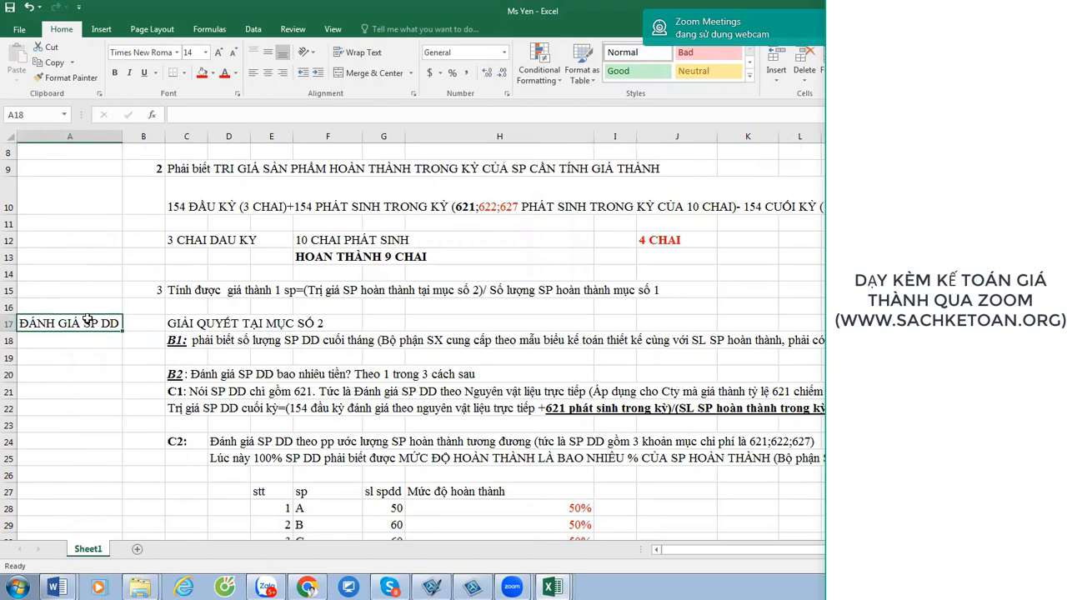
key("ctrl+b")
Unmerge the row 10 cell holding the formula for the value of finished products.
scroll(215, 348, "down", 1)
scroll(216, 347, "down", 9)
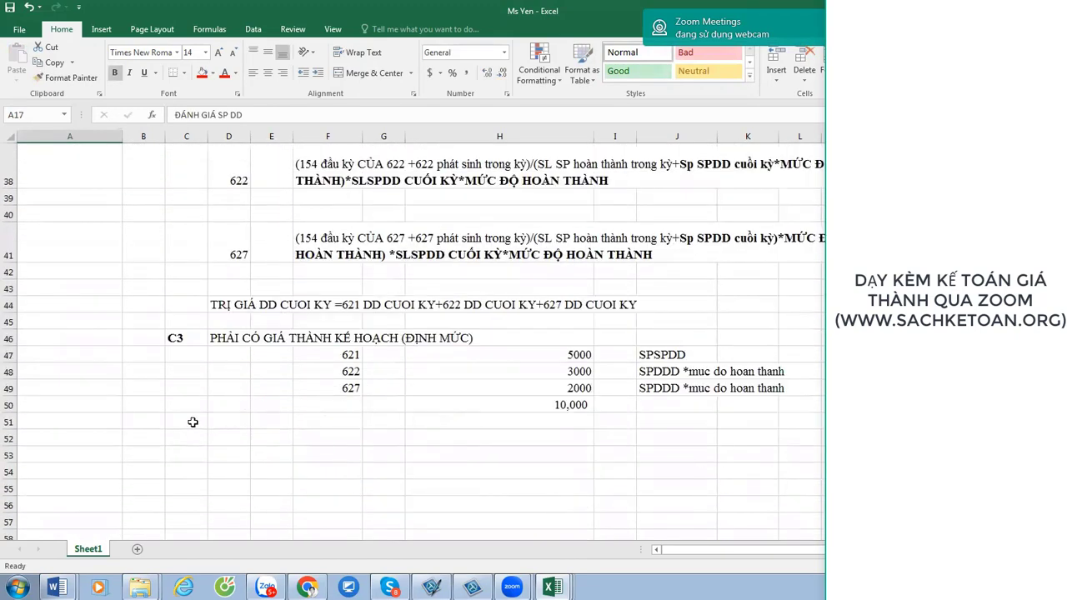
scroll(200, 413, "up", 9)
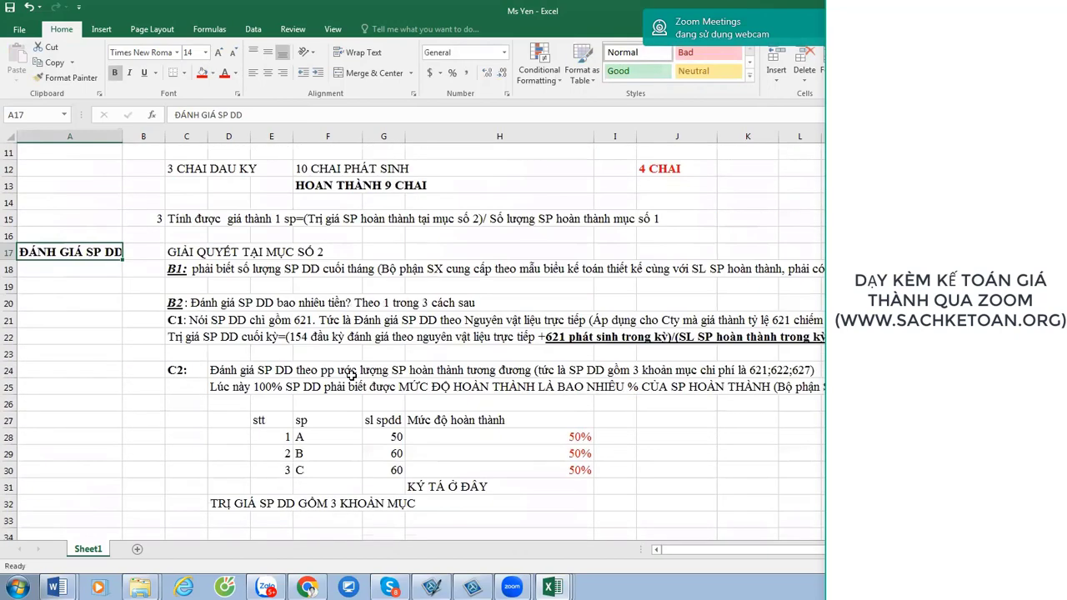
scroll(311, 309, "up", 2)
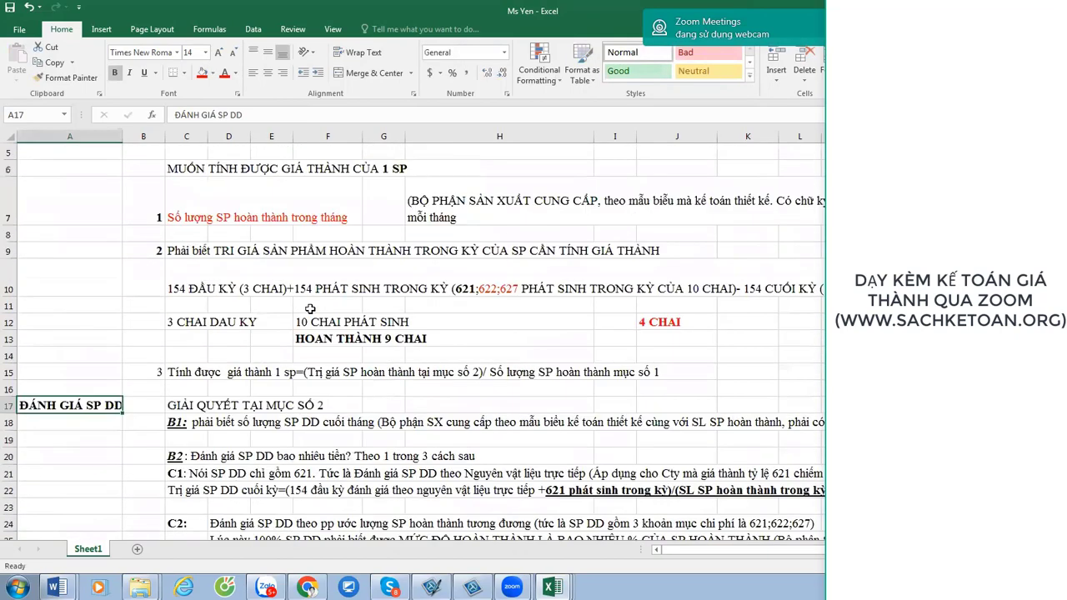
double_click(228, 289)
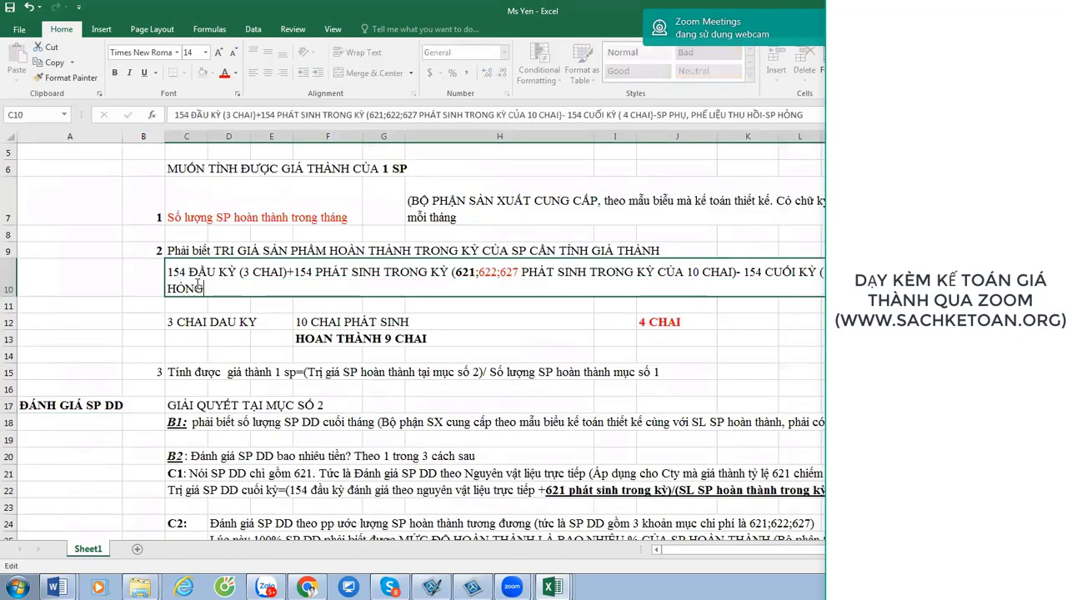
left_click(700, 368)
left_click(612, 270)
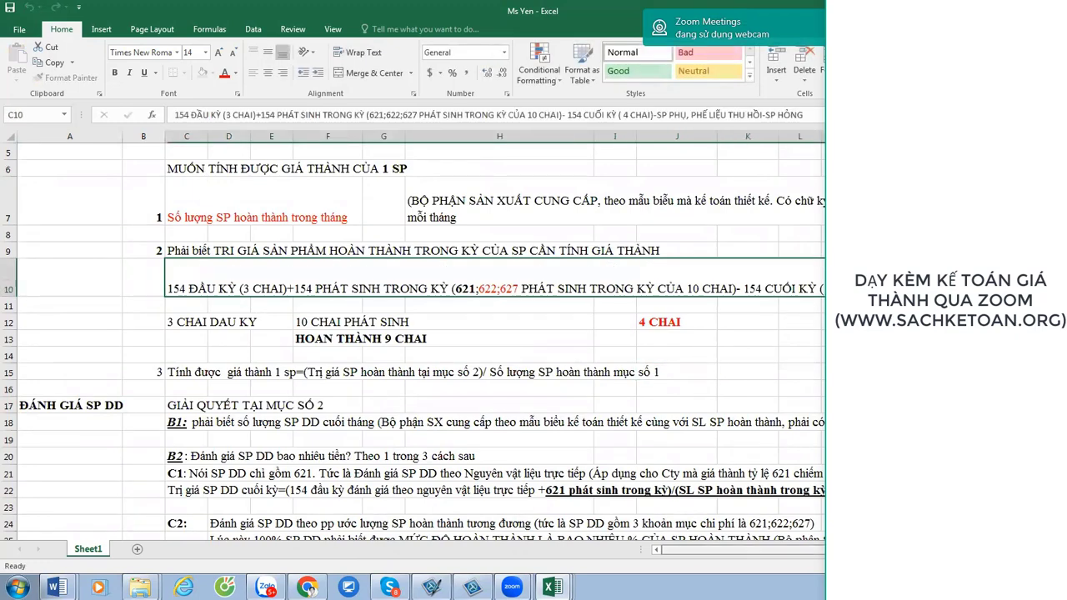
left_click(819, 550)
left_click(380, 72)
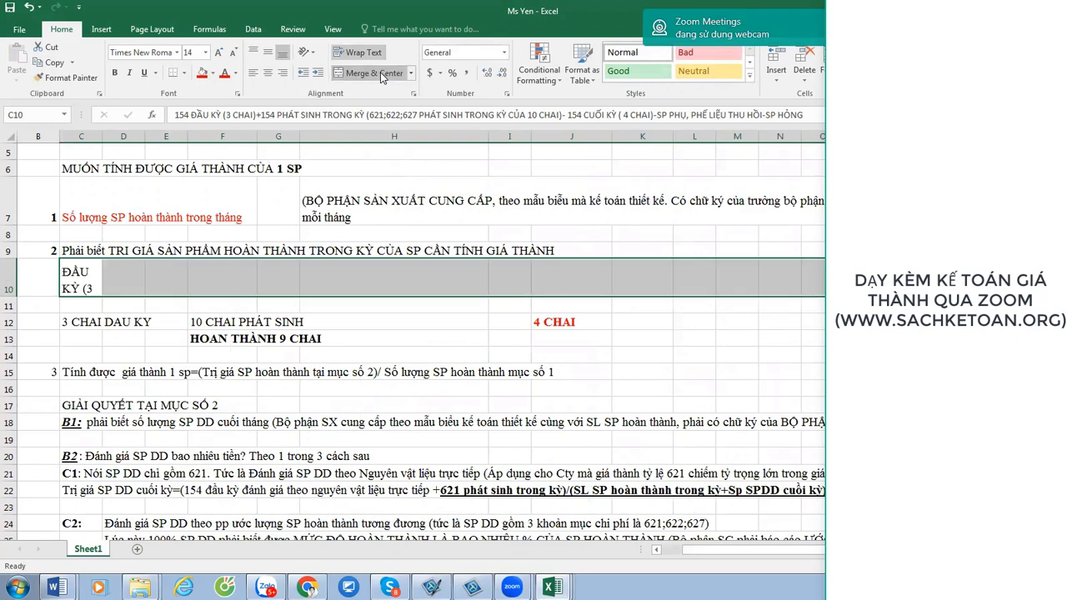
Merge C10:K10 into one cell with wrapped text and make row 10 slightly taller.
left_click_drag(80, 278, 572, 277)
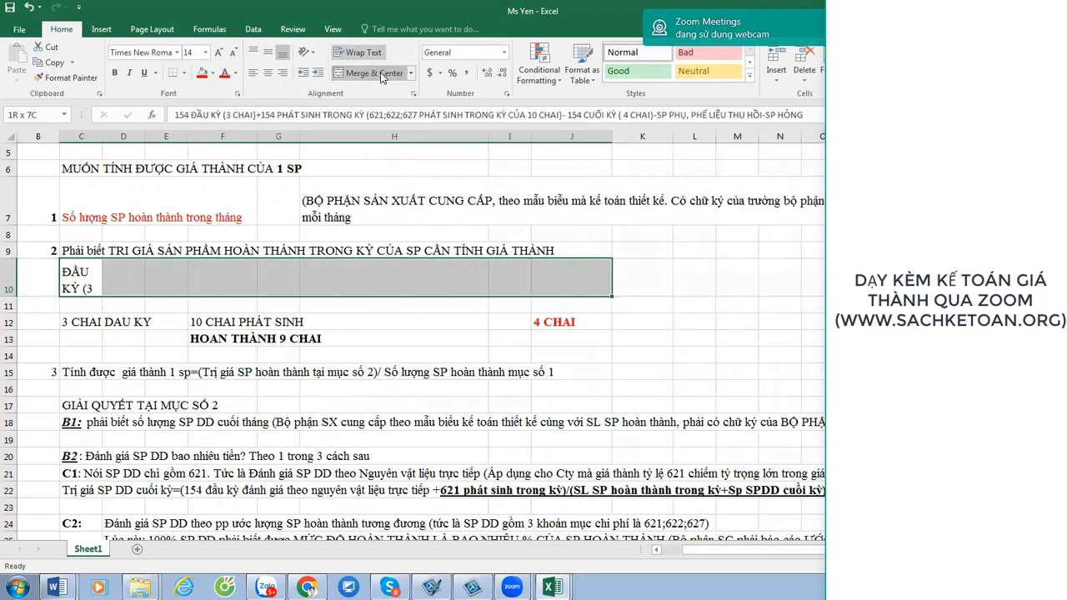
right_click(377, 276)
left_click(433, 497)
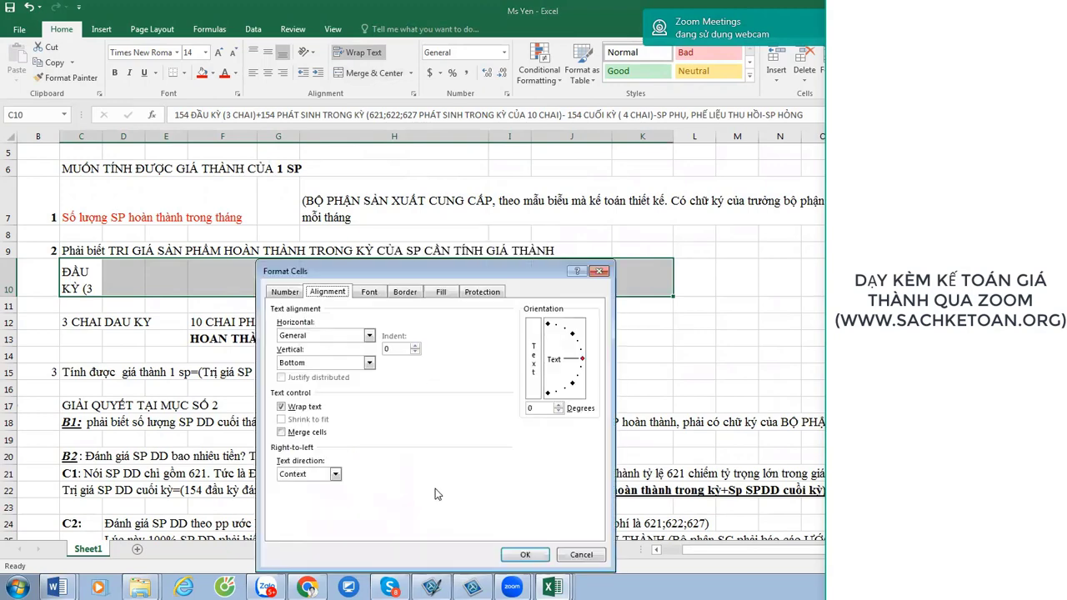
left_click(302, 433)
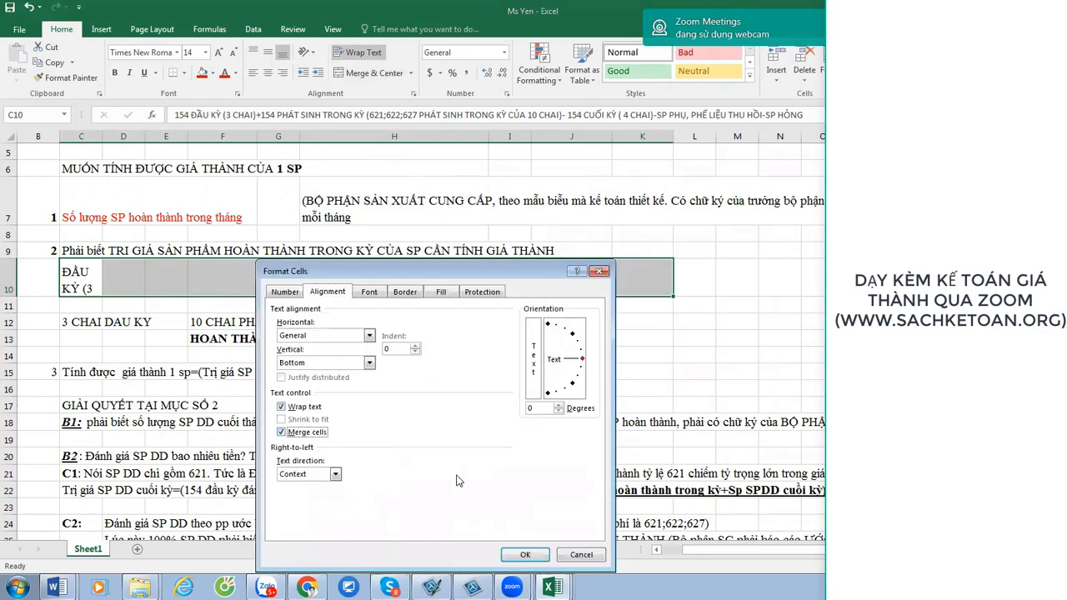
left_click(528, 555)
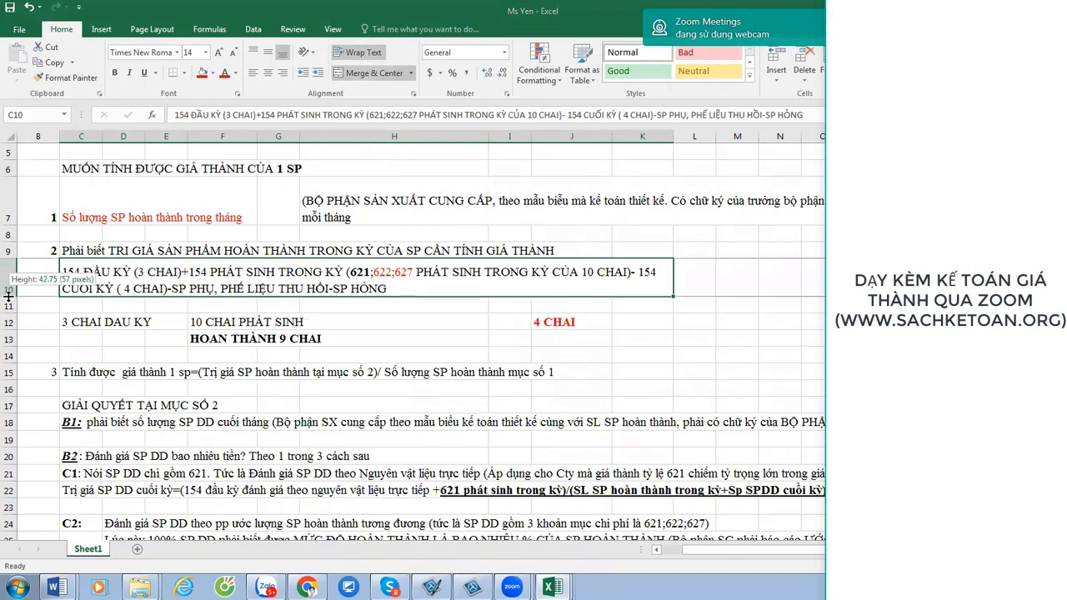
left_click_drag(9, 296, 9, 309)
Make the ending "-SP PHỤ, PHẾ LIỆU THU HỒI-SP HỎNG" of the formula in C10 bold, underlined and red.
double_click(241, 301)
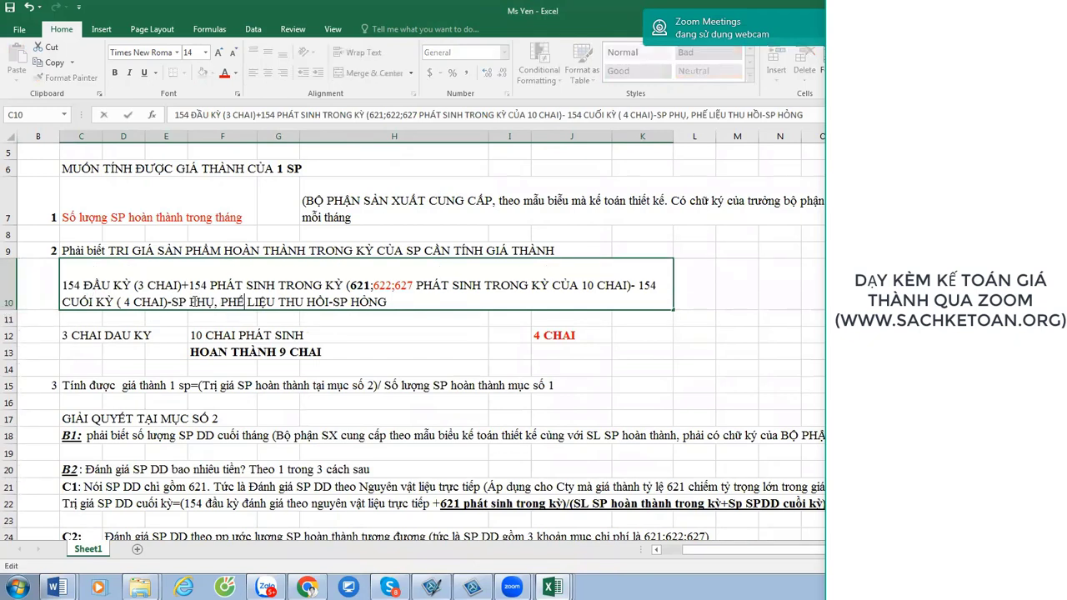
left_click_drag(170, 303, 450, 323)
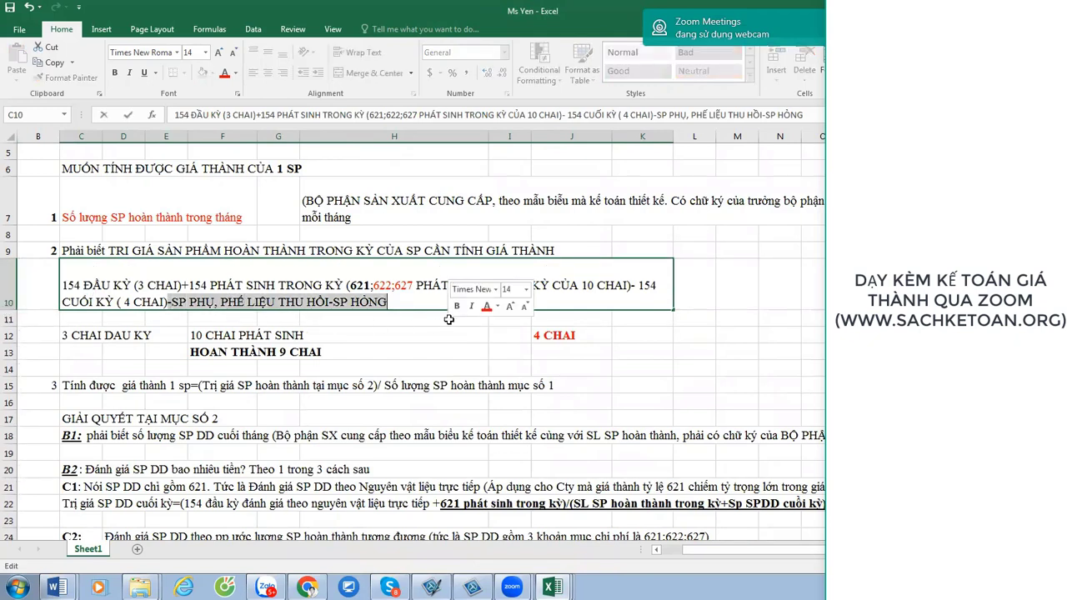
left_click(449, 319)
key("ctrl+u")
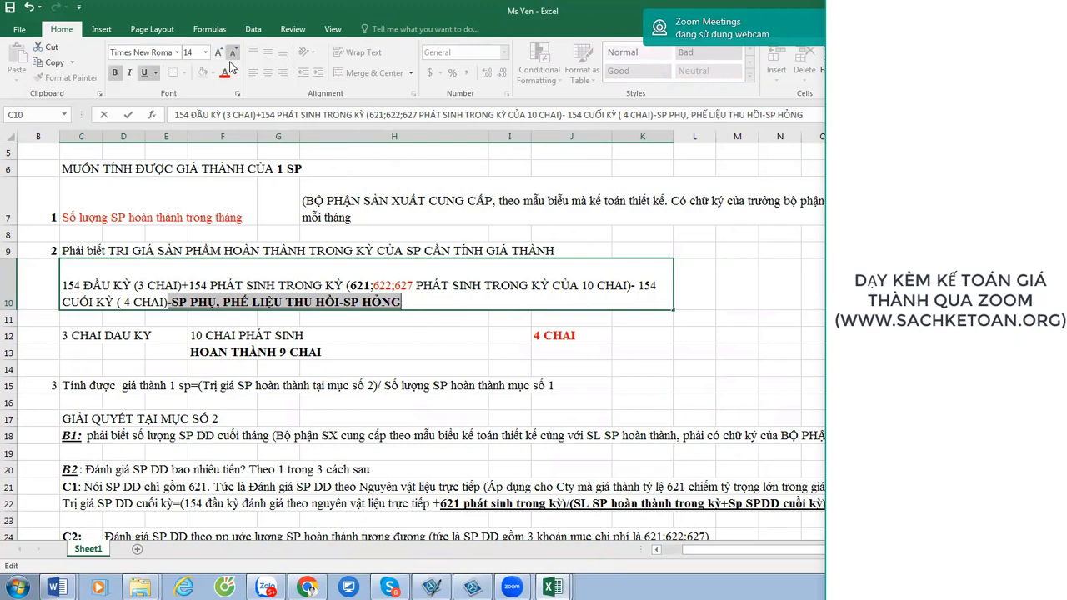
left_click(224, 73)
left_click(263, 329)
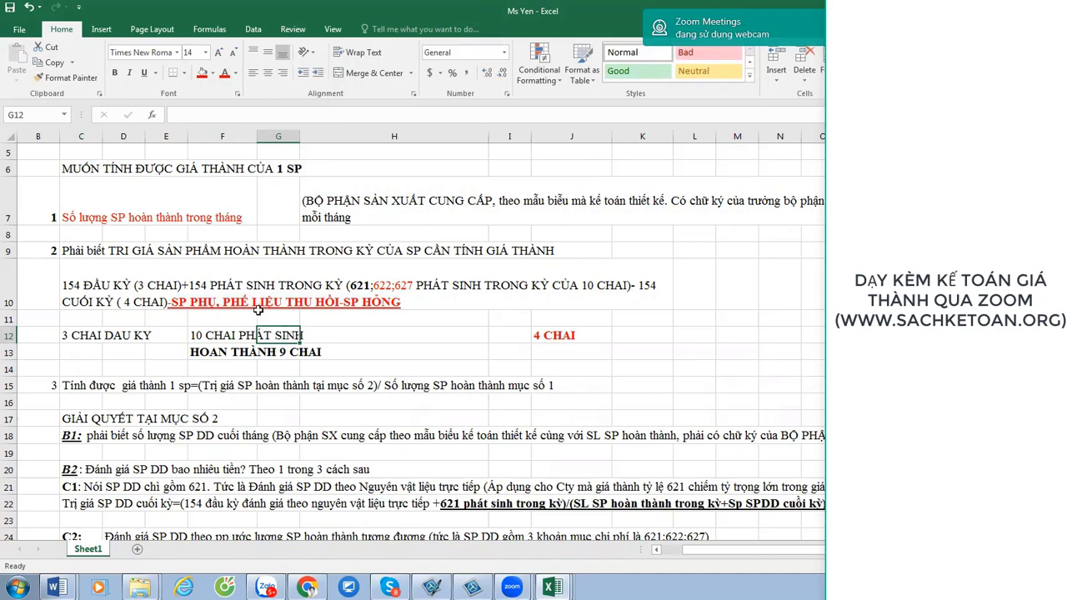
double_click(179, 303)
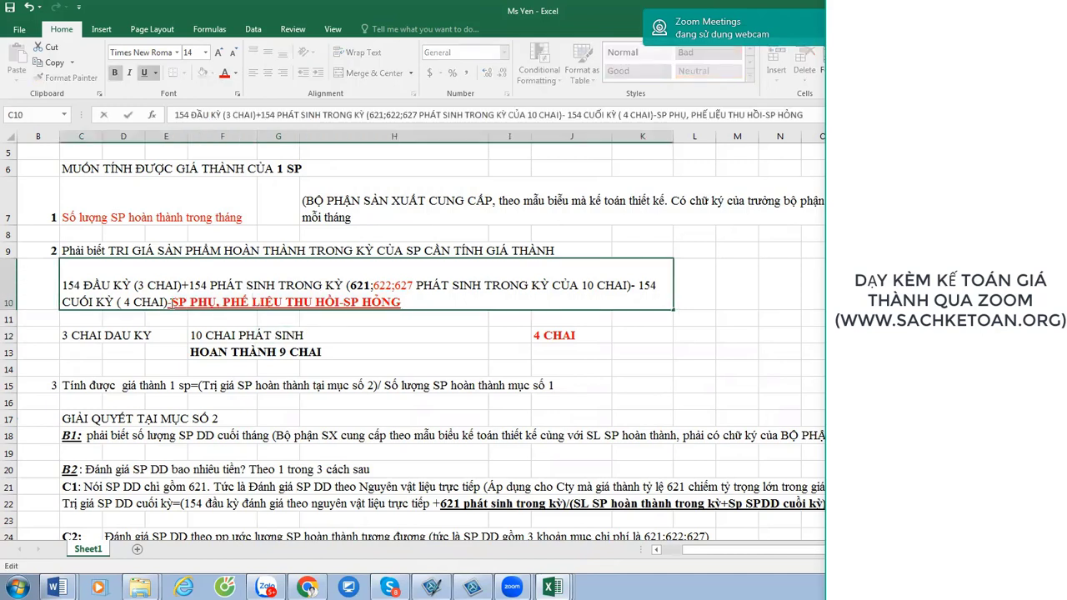
left_click_drag(170, 304, 420, 305)
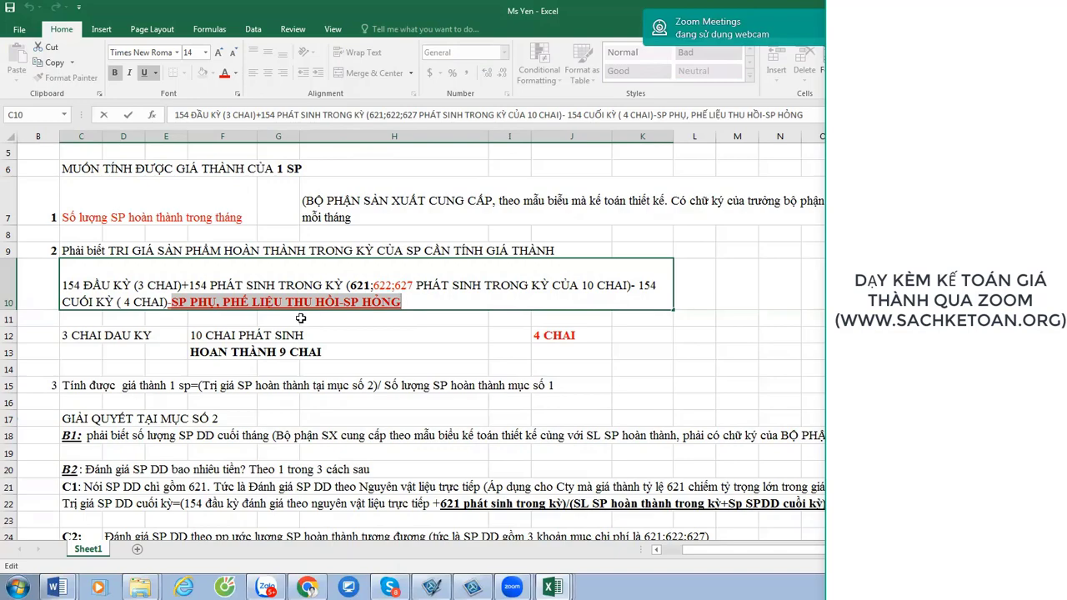
Write "PHẢI NH TÍNH RA ĐƯỢC TRỊ GIÁ PHẾ LIỆU THU HỒI, SP PHỤ" in B53 below the C3 cost table.
scroll(159, 449, "down", 6)
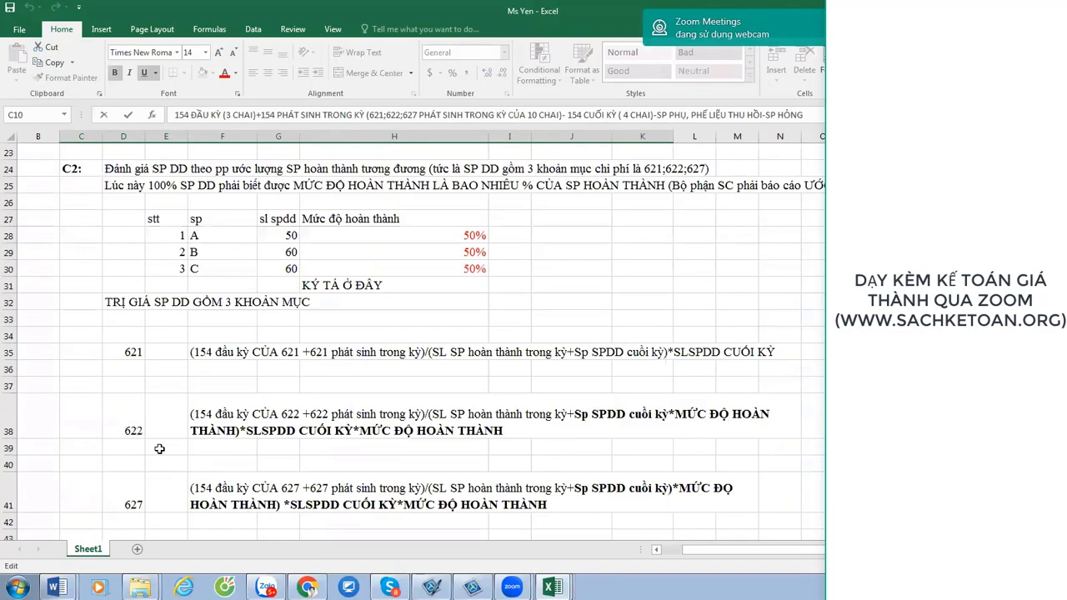
scroll(159, 449, "down", 6)
left_click(44, 370)
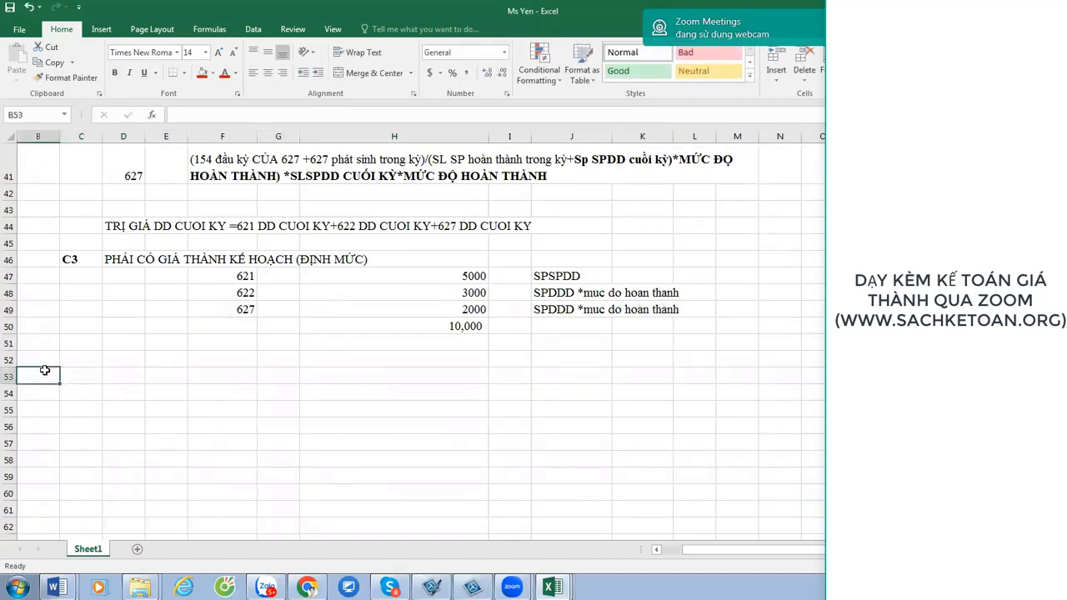
type("PHẢI NH")
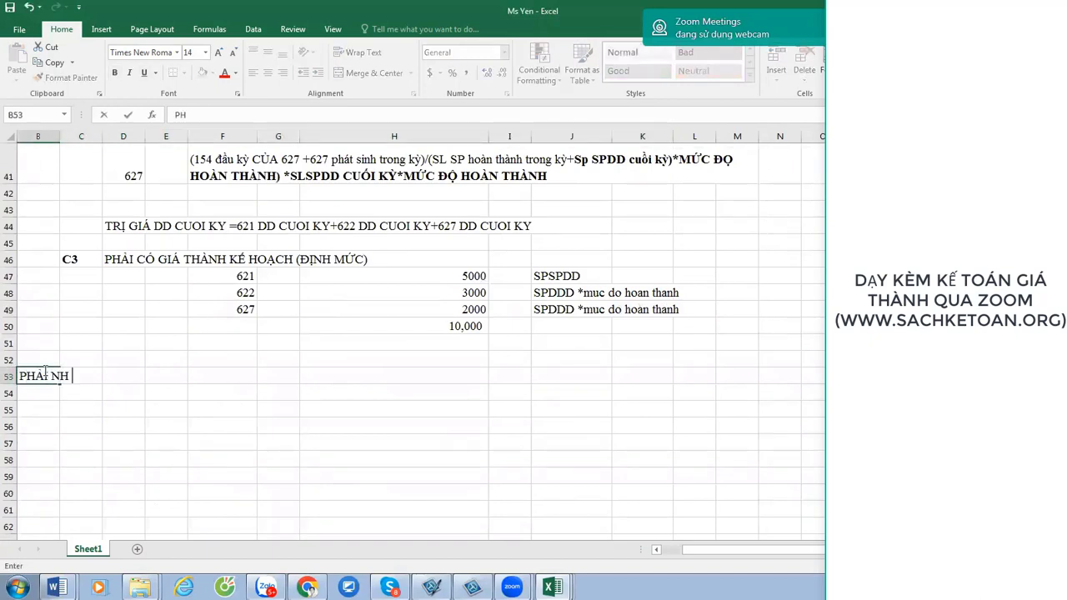
type(" TÍNH RA ĐƯƠ")
type("C TRỊ GTA")
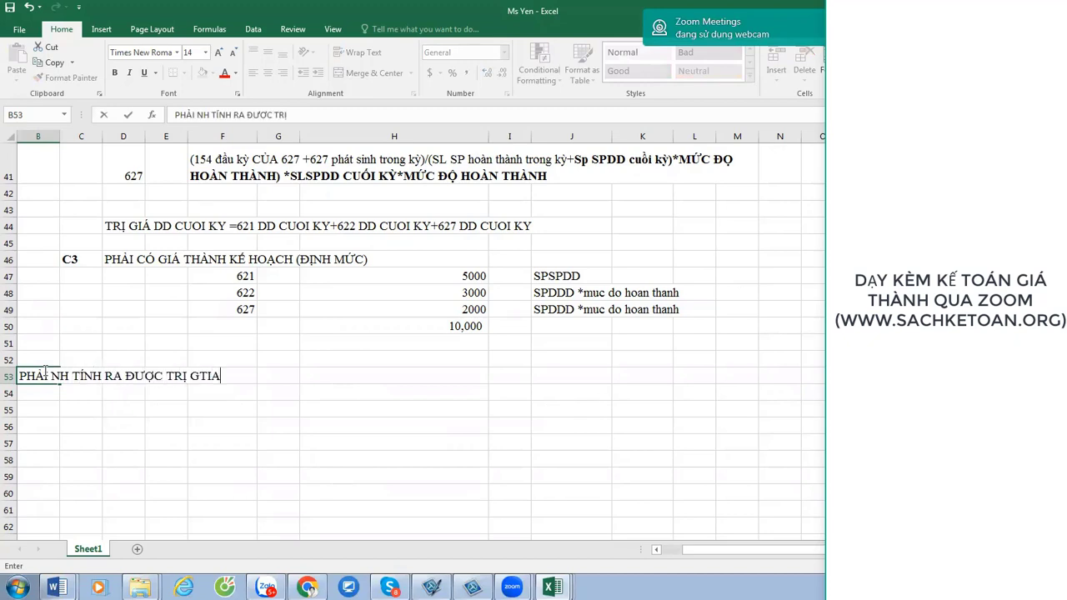
key("BackSpace")
key("BackSpace")
key("BackSpace")
type("GIÁ PHẾ LIỆU T")
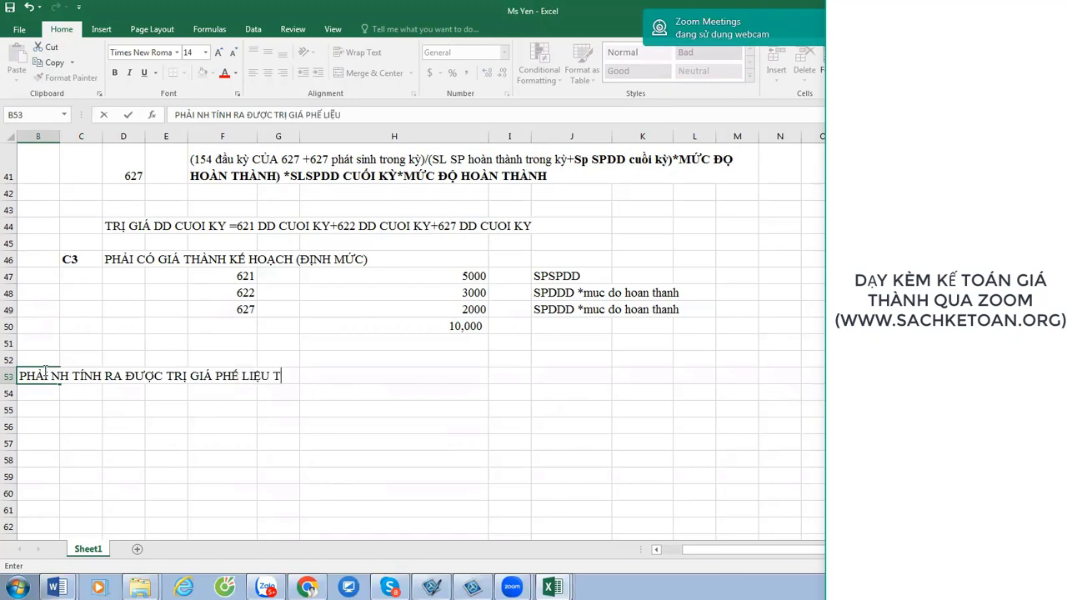
type("HU HỒI, SP PHỤ")
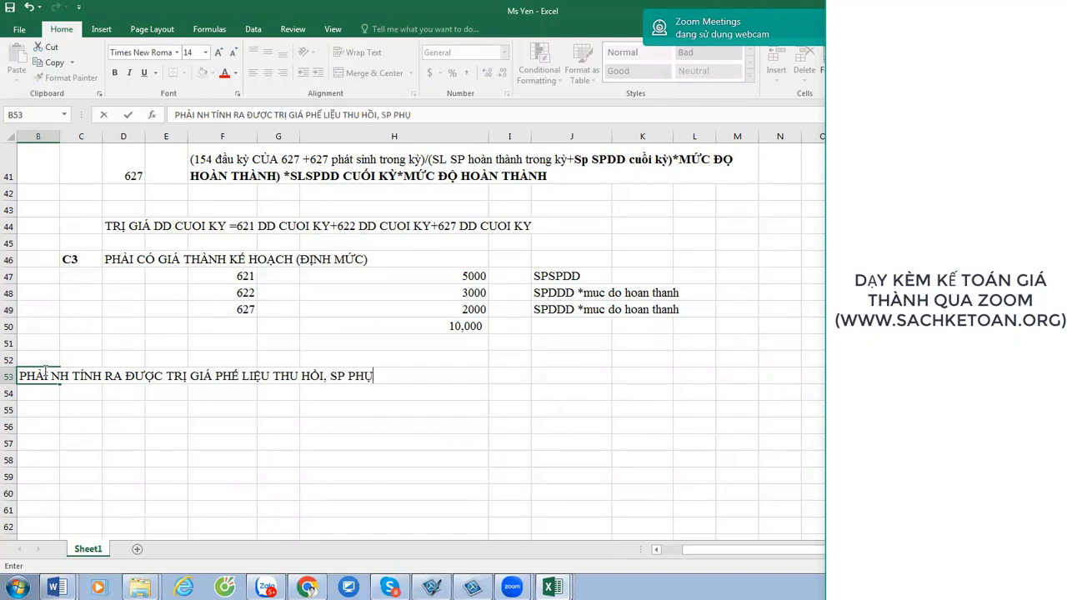
Review the costing notes from the row 10 formula down through methods C1, C2 and C3.
scroll(450, 272, "up", 10)
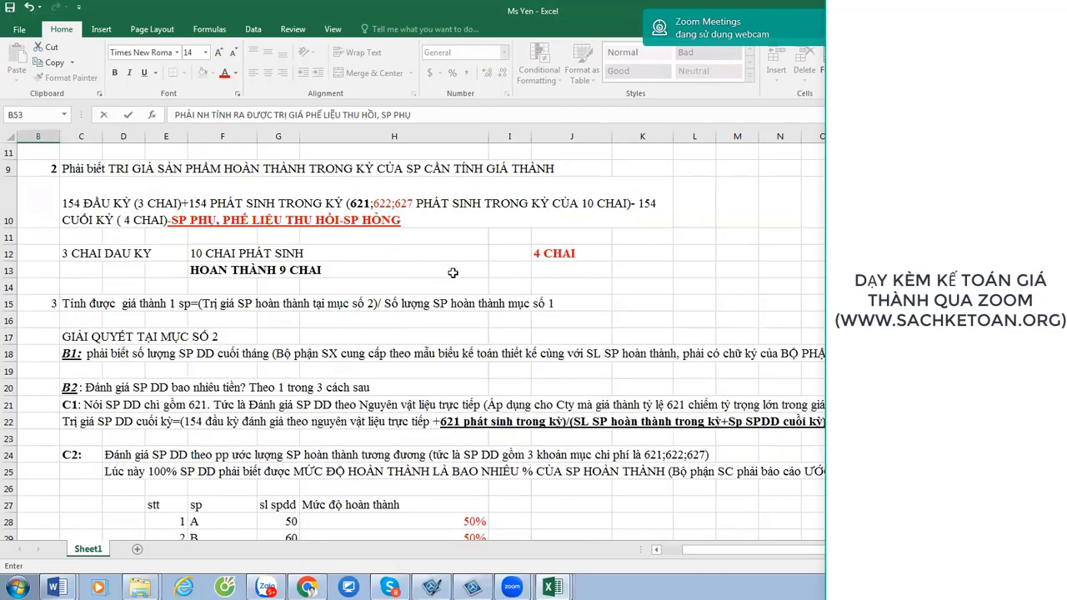
scroll(450, 273, "up", 3)
scroll(521, 264, "down", 4)
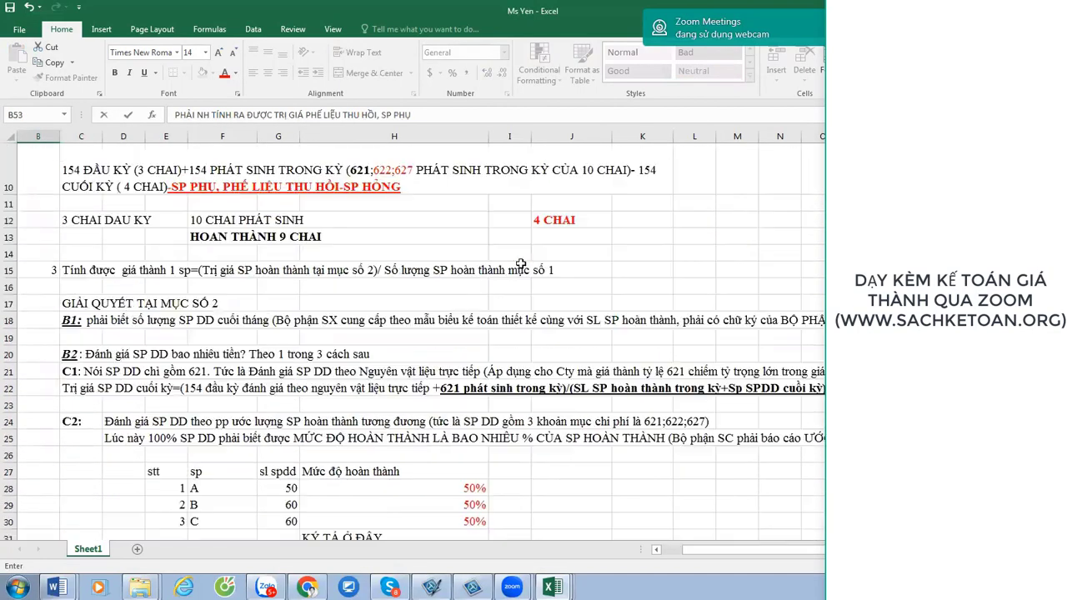
scroll(521, 264, "down", 4)
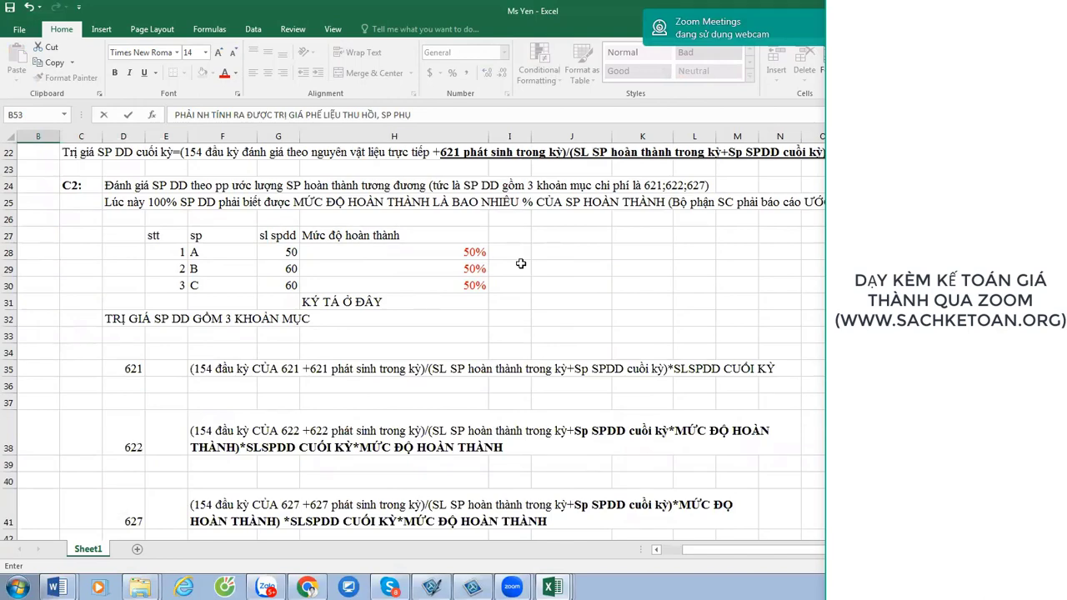
scroll(521, 263, "down", 4)
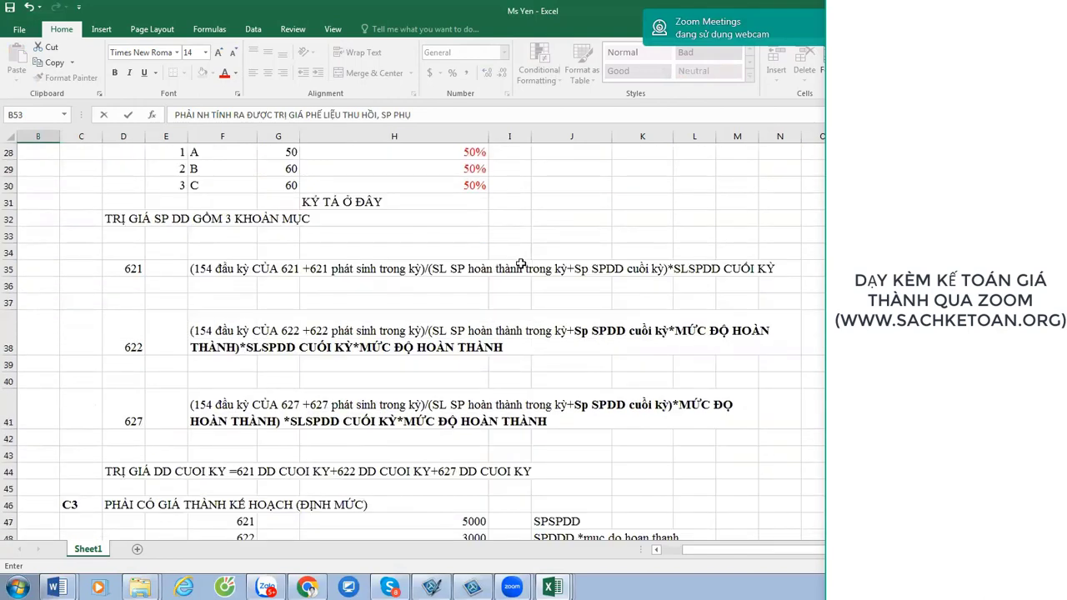
scroll(521, 263, "down", 2)
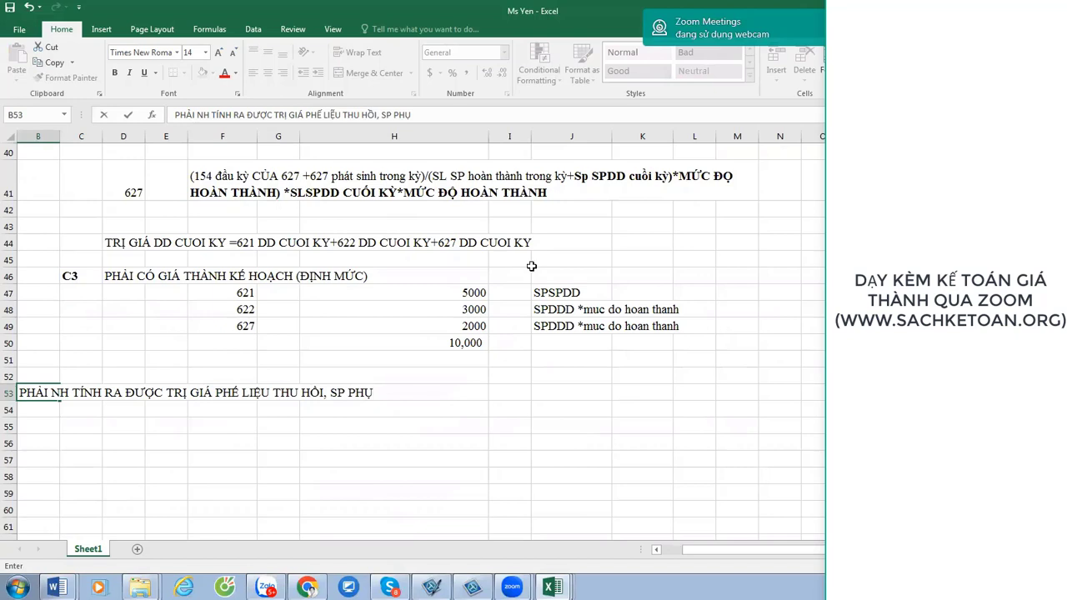
left_click(126, 476)
left_click(41, 390)
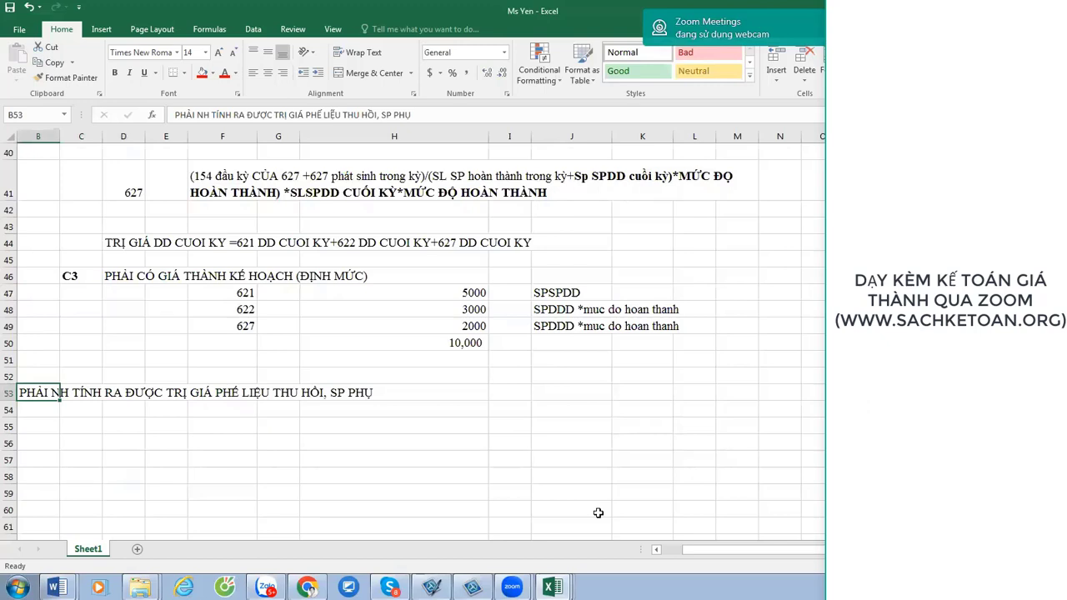
Enter "152" in E55 and "Có" in E56, below the row 53 heading.
key("Down")
key("Down")
key("Right")
key("Right")
key("Right")
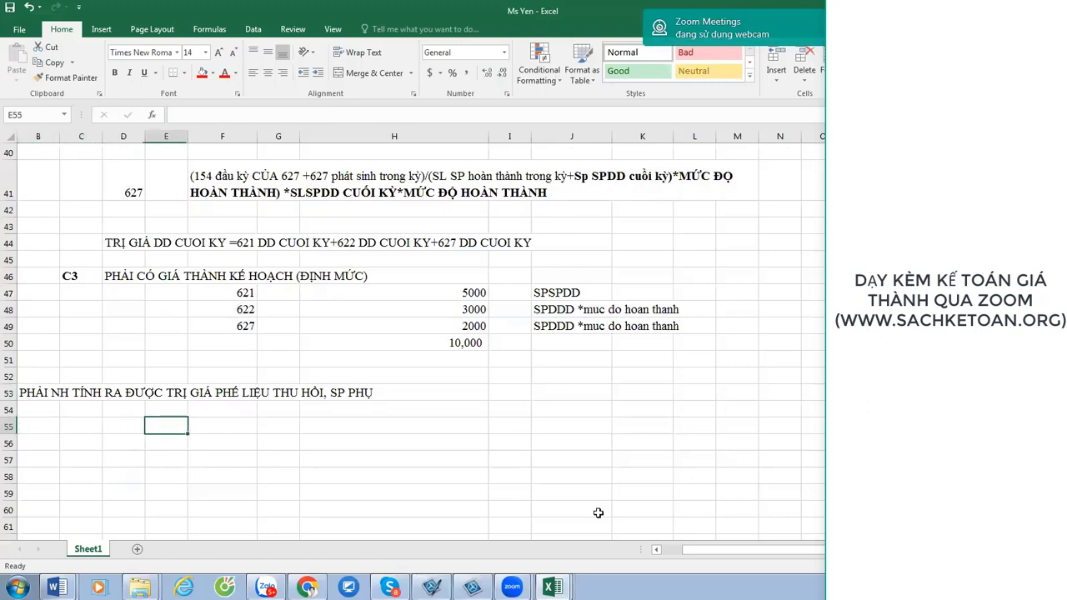
type("152")
key("Return")
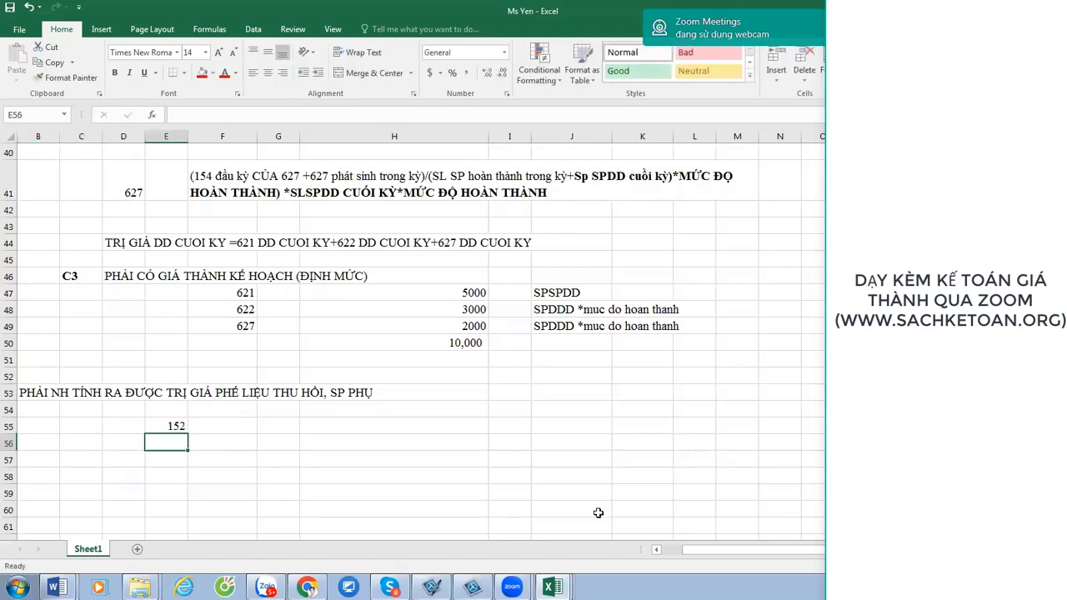
type("có")
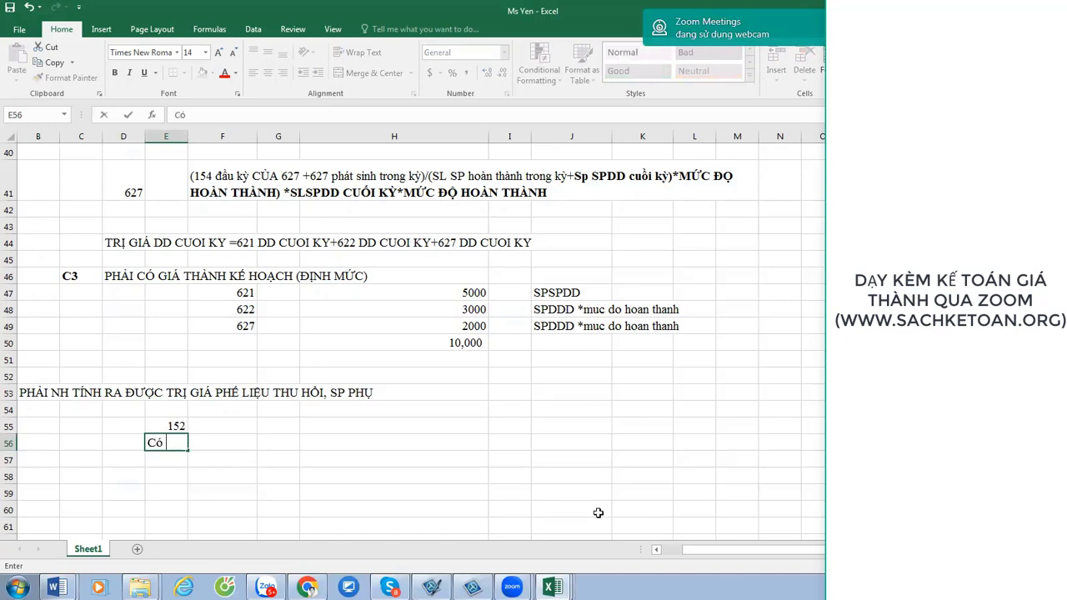
key("Return")
Enter the scrap journal entry with "Nợ 152" in E55 and "Có" in E56.
key("Up")
key("Up")
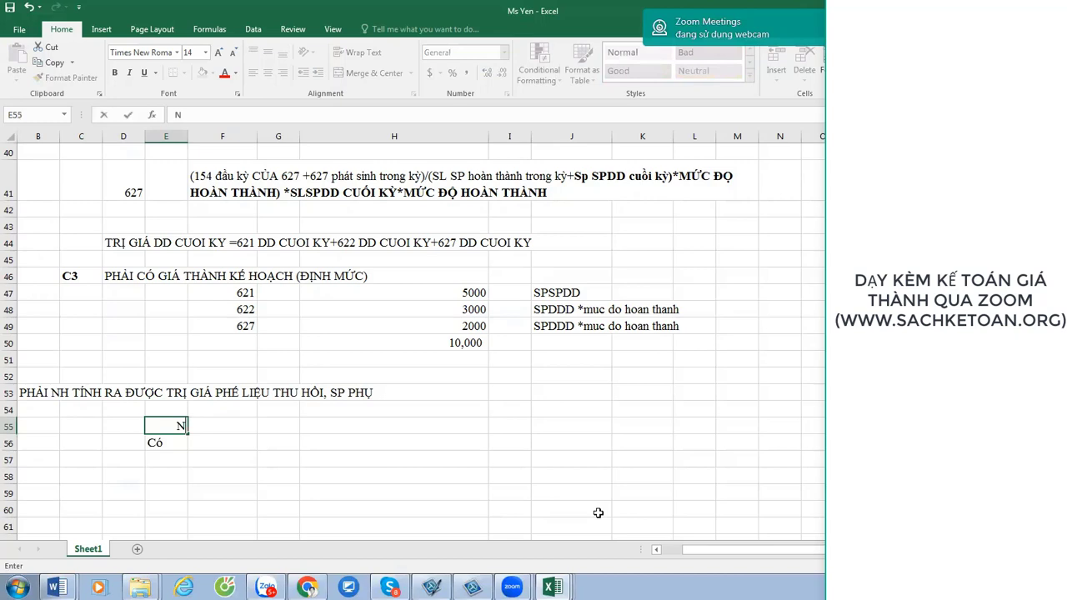
type("ợ 152")
key("Return")
type("C")
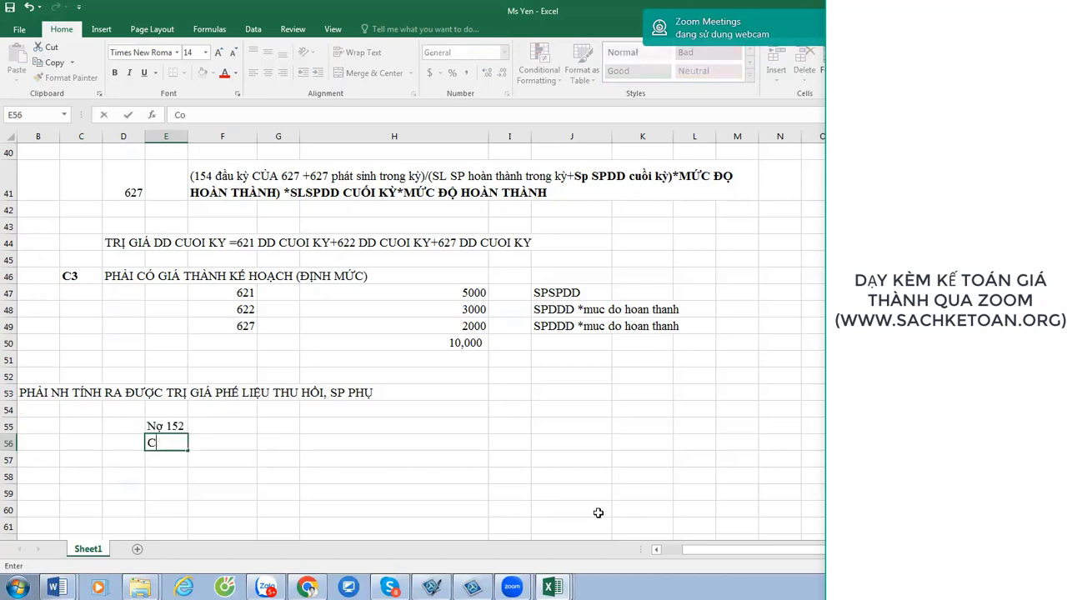
type("ó")
key("Return")
Add a second journal entry with "Nợ 155" in E58 and "Có" in E59.
key("Return")
type("Nơ")
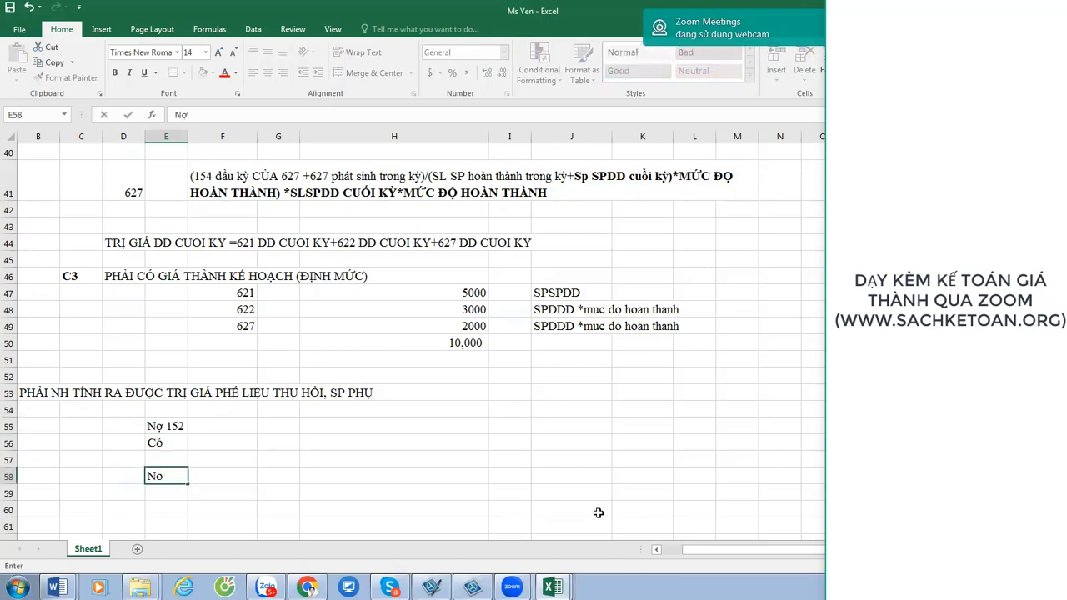
type(" 155")
key("Return")
type("Có")
key("Return")
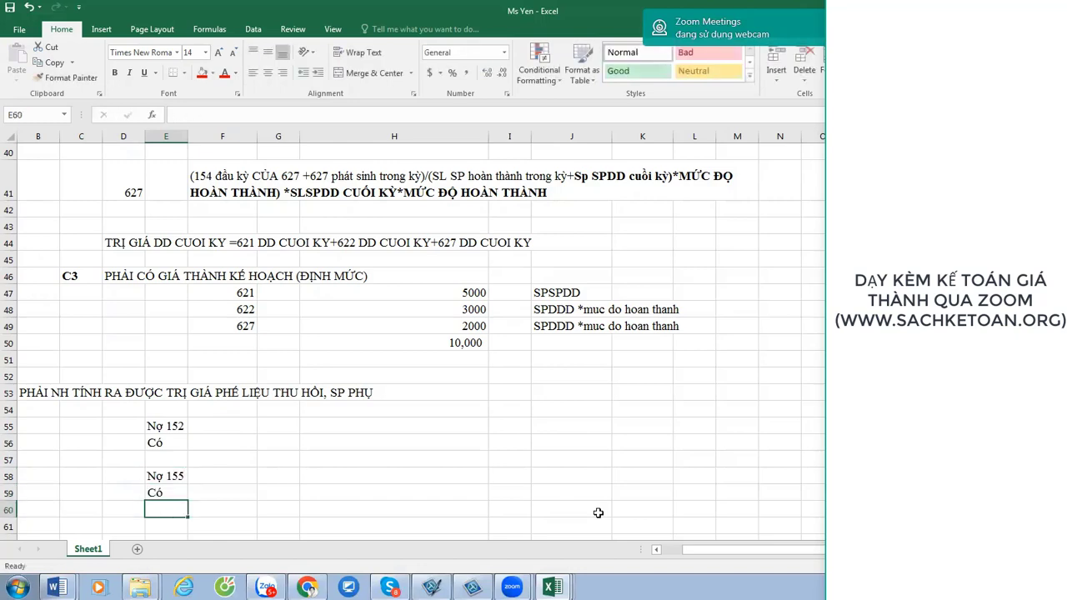
Label the second journal entry "SP phụ" in F58.
key("Up")
key("Up")
key("Right")
type("SP phụ")
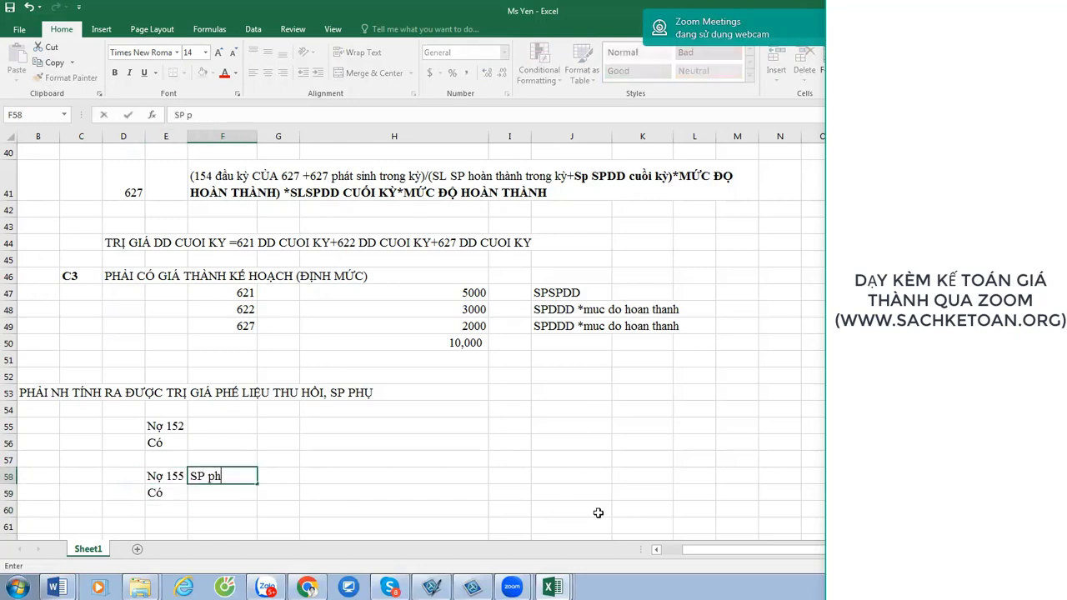
key("Return")
Start a third journal entry with "Nợ 155" in E62, "sp hỏng" in F62 and "C" in E63.
key("Return")
key("Down")
key("Left")
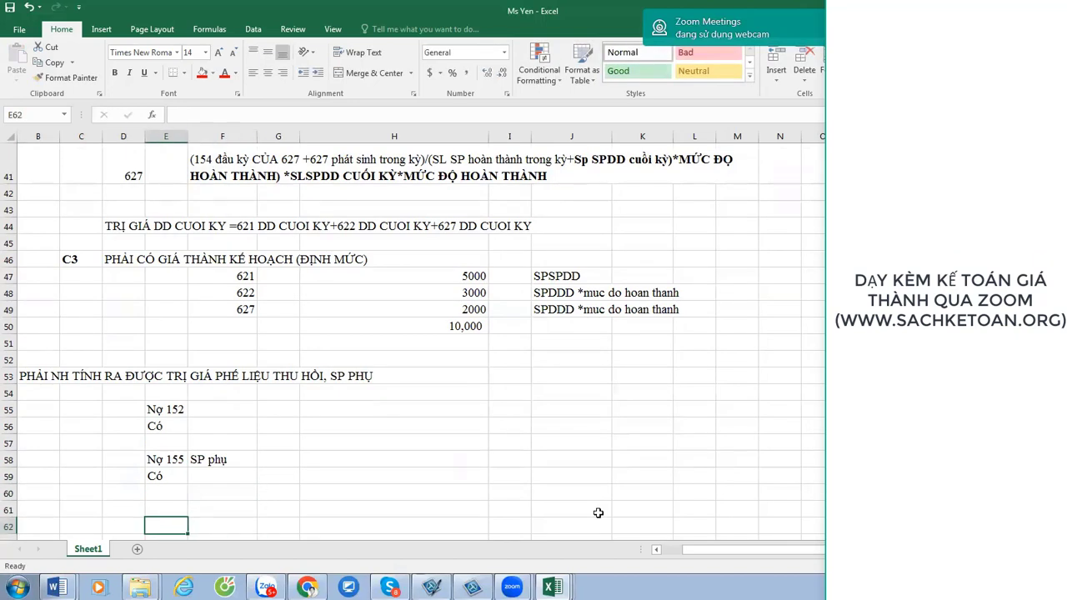
type("Nợ 155")
key("Tab")
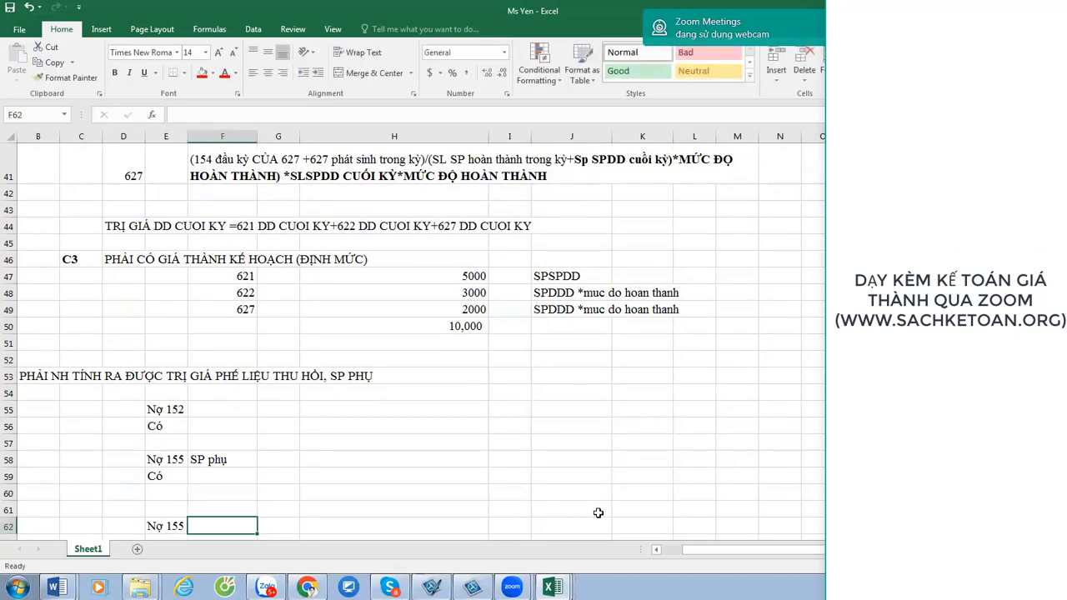
type("sp hỏng")
key("Return")
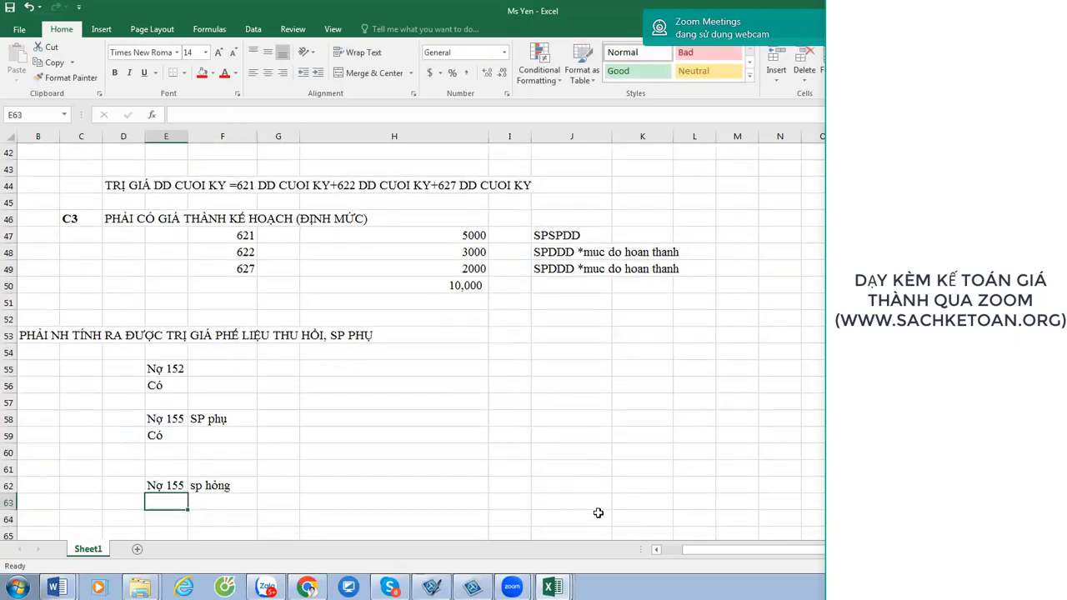
type("C")
Complete the credit lines in E56 and E59 so that each reads "Có 154".
scroll(598, 513, "up", 4)
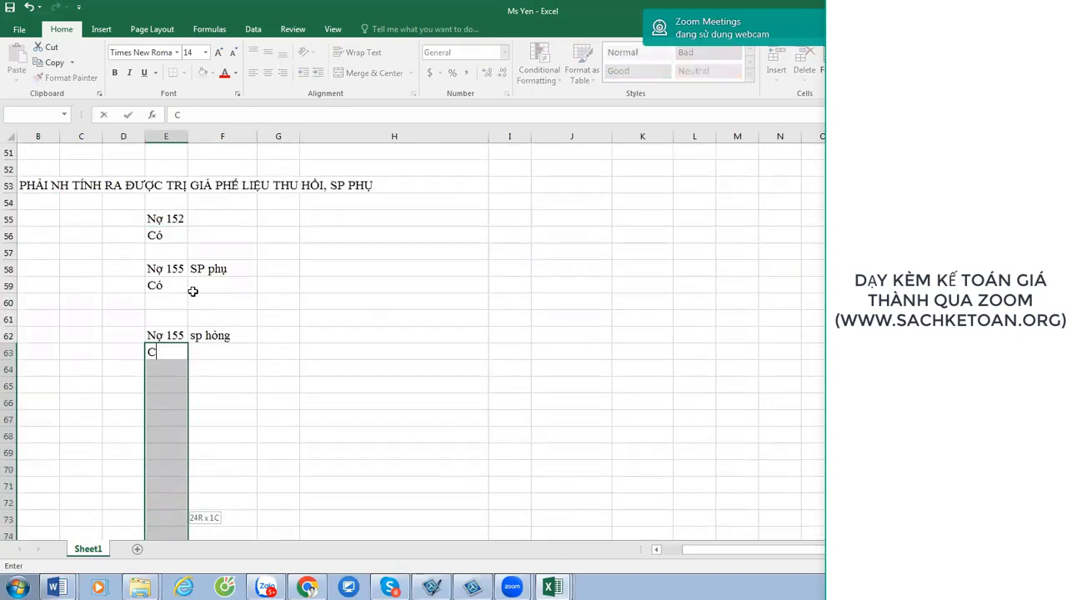
left_click(177, 238)
double_click(177, 241)
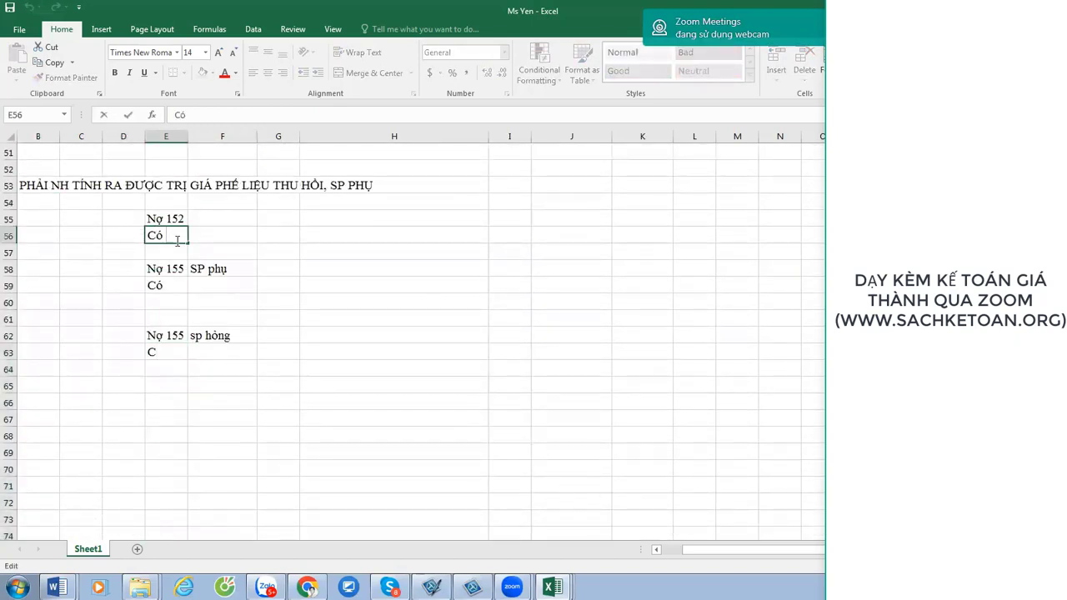
type("154")
key("Return")
key("Return")
key("Return")
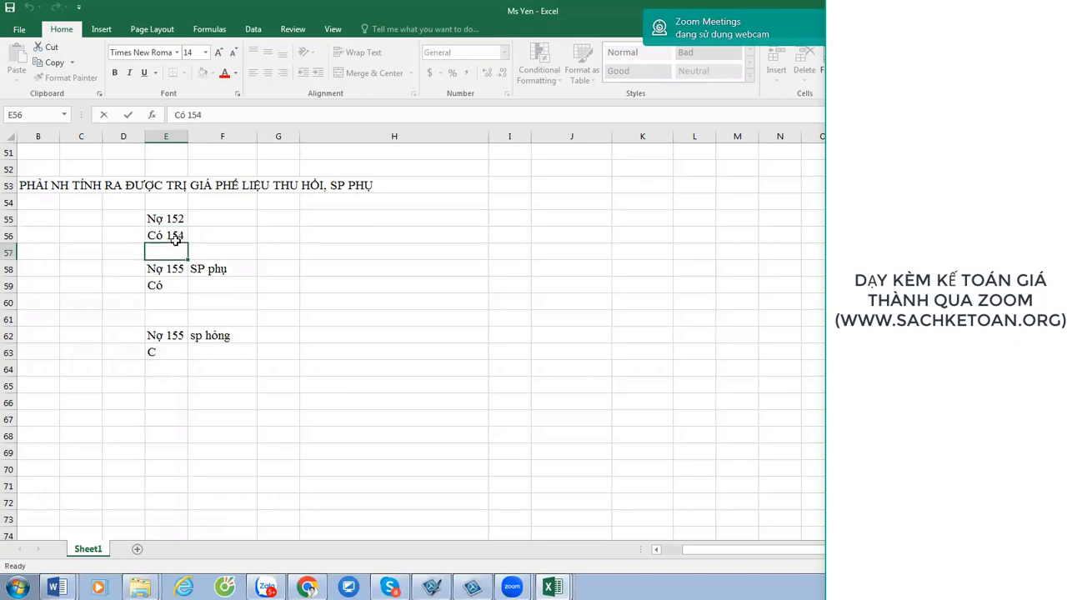
key("F2")
type("1")
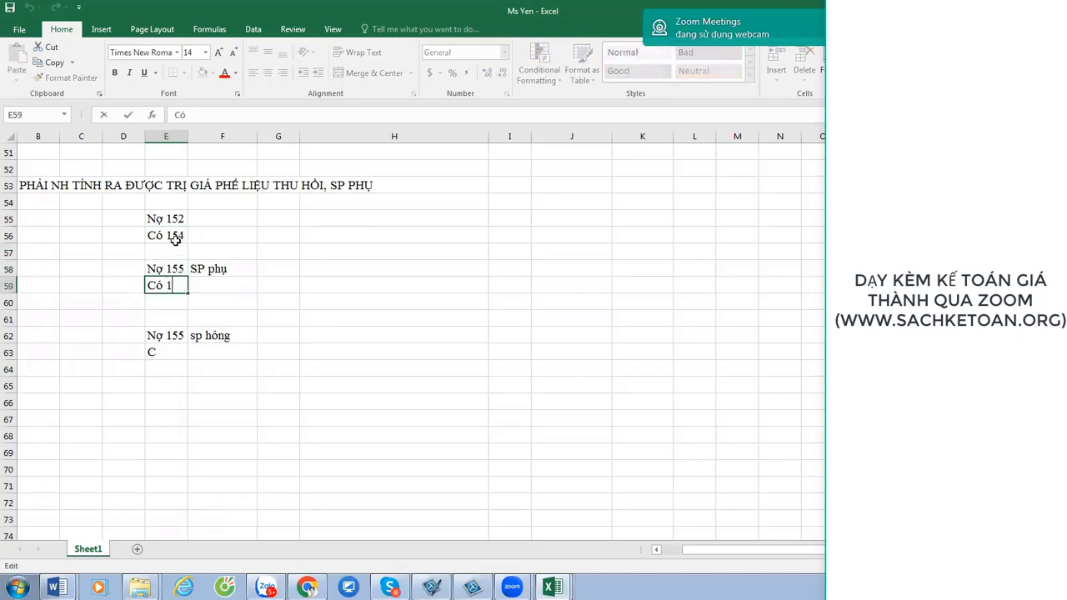
type("54")
key("Return")
Complete the credit line of the defective-product entry in E63 as "Co 154".
key("Return")
key("Return")
key("Return")
key("F2")
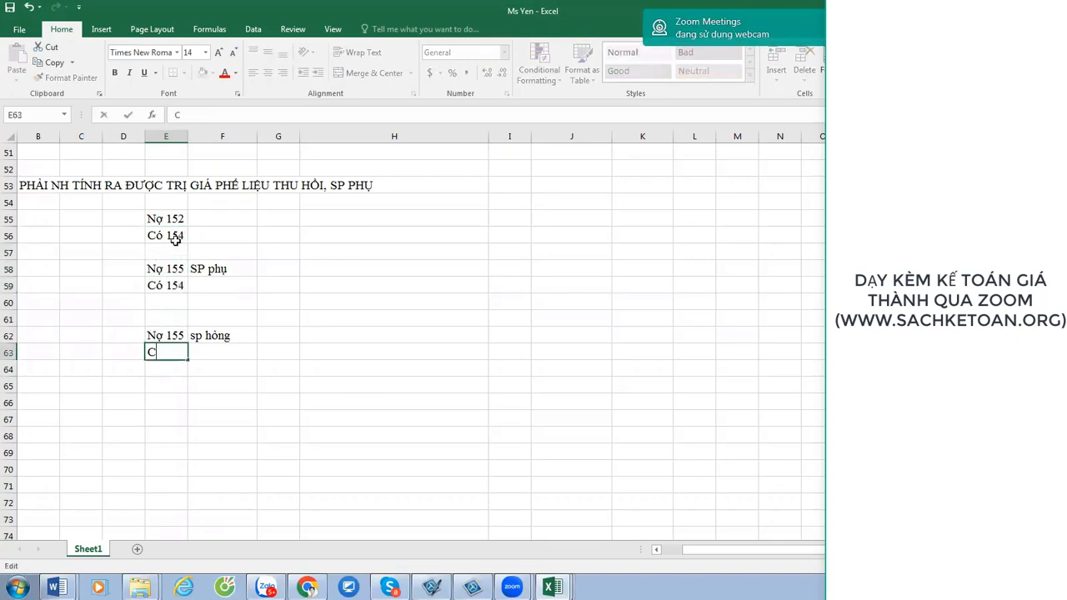
type("o 154")
key("Return")
Enter the valuation formula text "SL*DON GIA" in H55, in the same row as the Nợ 152 line.
scroll(262, 226, "up", 3)
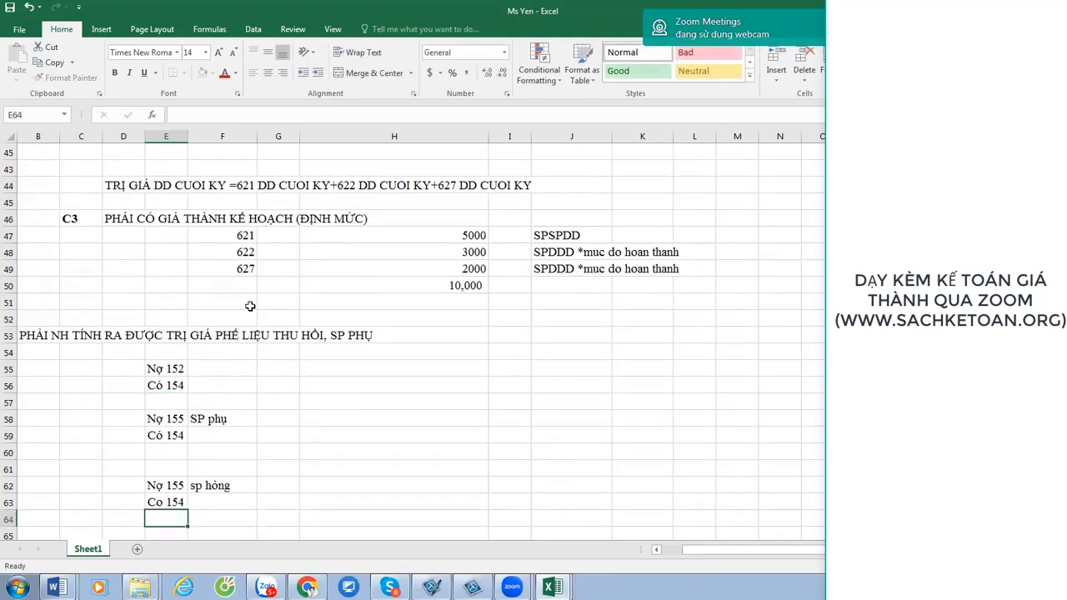
left_click(309, 371)
type("SL")
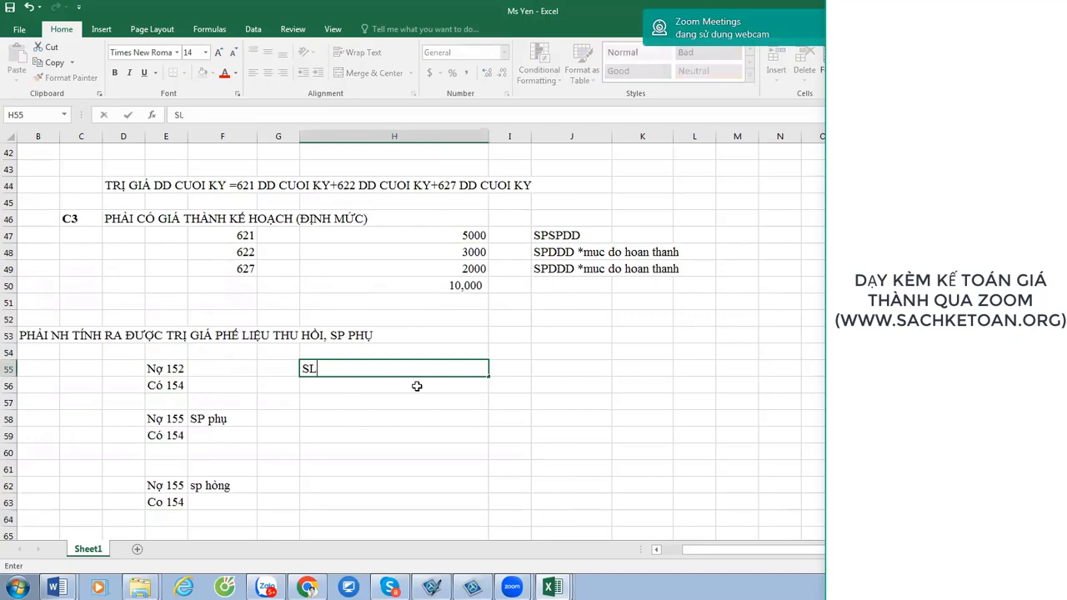
type("*DONG IA")
key("Return")
key("Up")
key("F2")
key("BackSpace")
key("BackSpace")
key("BackSpace")
key("BackSpace")
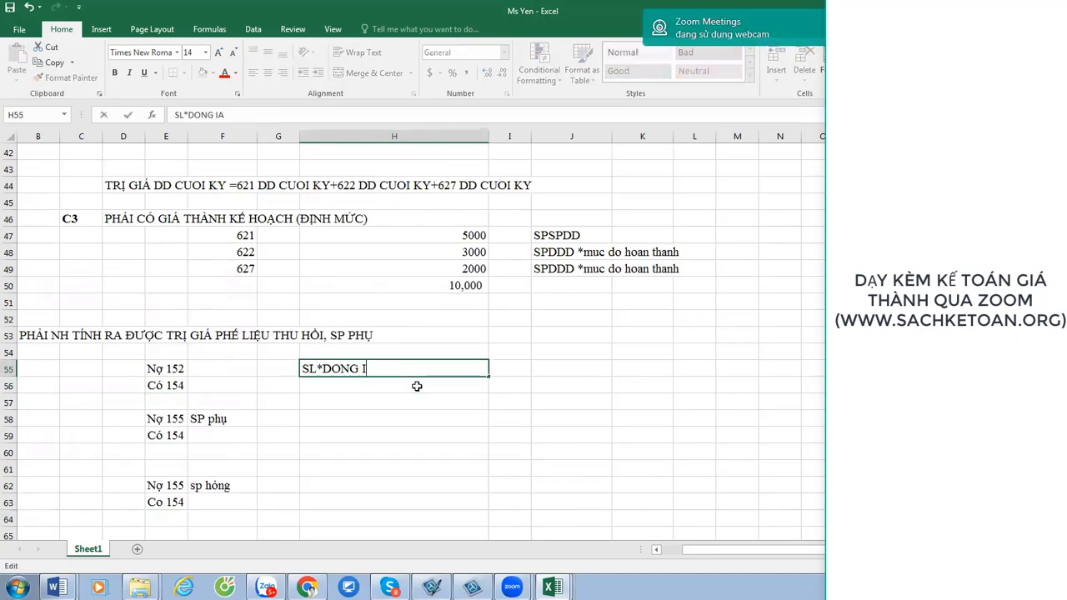
type("GIA")
key("Return")
Copy the "SL*DON GIA" text from H55 into H58 and H62 for the other two journal entries.
key("Up")
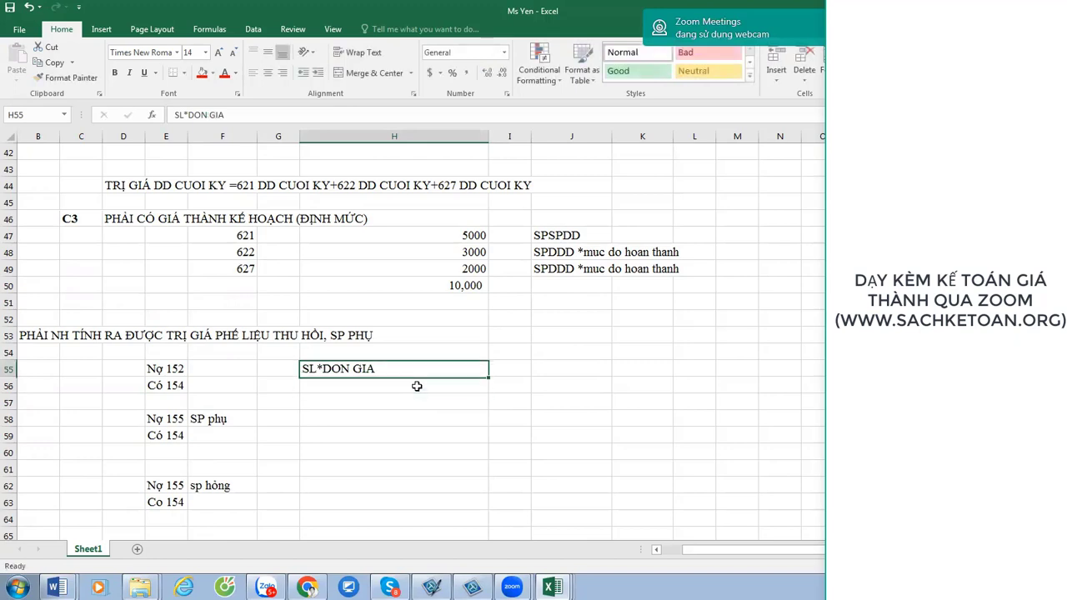
key("ctrl+c")
key("Down")
key("Down")
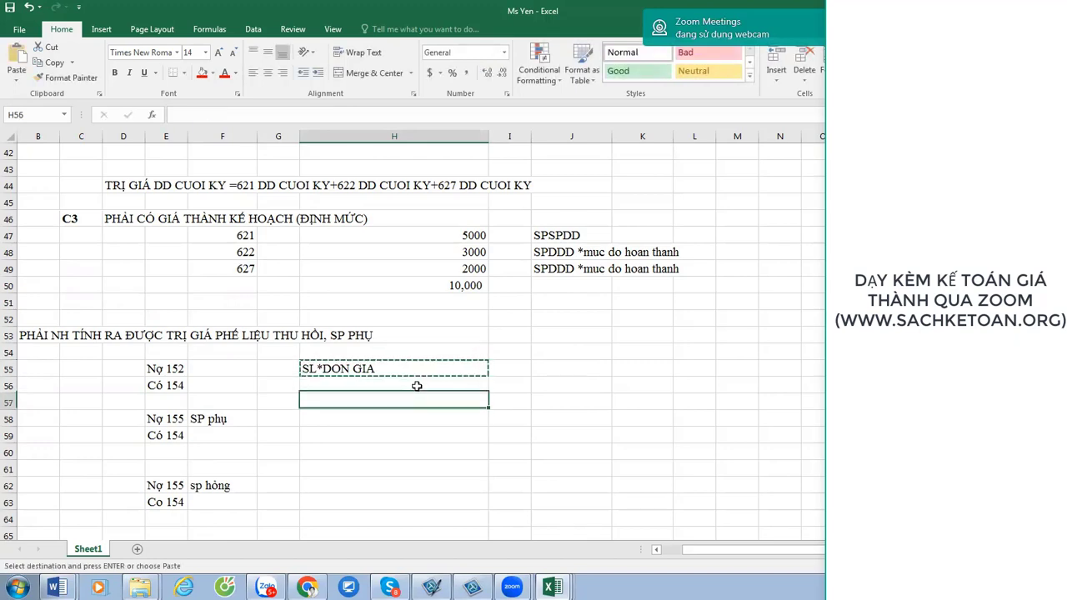
key("Down")
key("ctrl+v")
key("Down")
key("Down")
key("Down")
key("Down")
key("Down")
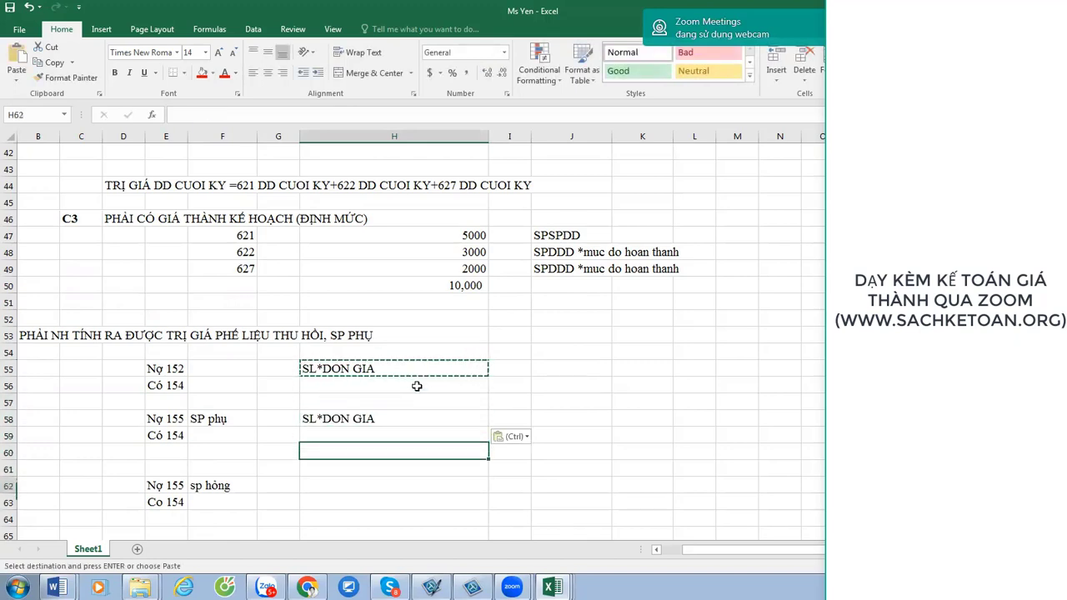
key("Down")
key("Down")
key("ctrl+v")
Extend the text in H55 to "SL*DON GIA ƯỚC TÍNH".
key("Up")
key("Up")
key("Up")
key("Up")
key("Up")
key("Up")
key("Up")
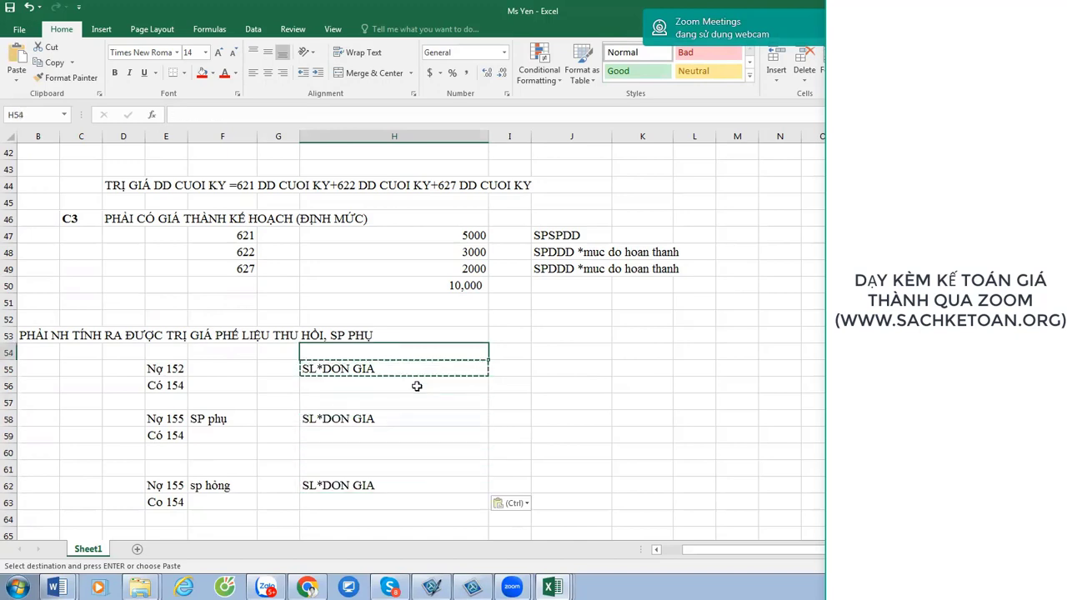
key("F2")
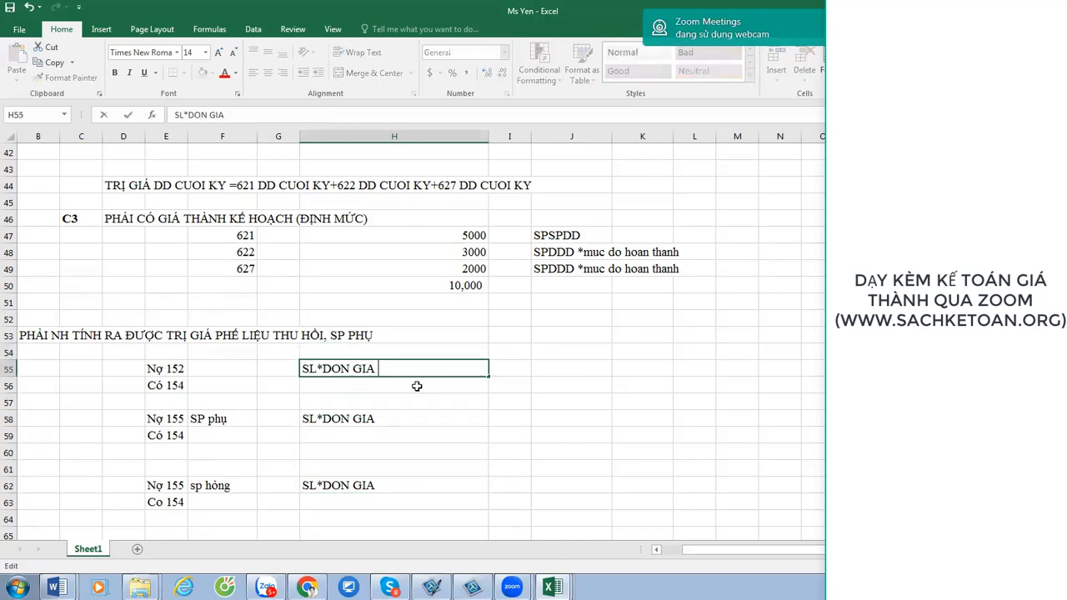
type("ƯỚ")
type("C TI")
key("Return")
Bold the "SL" part of the valuation formula text in H55, H58 and H62.
key("Return")
key("Return")
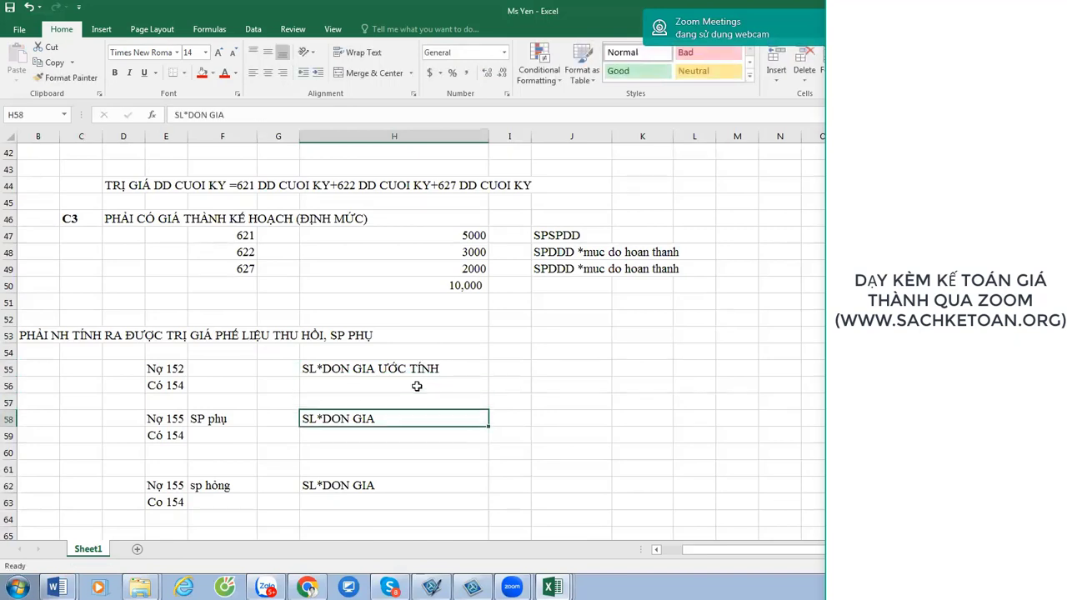
double_click(347, 365)
left_click_drag(318, 368, 285, 365)
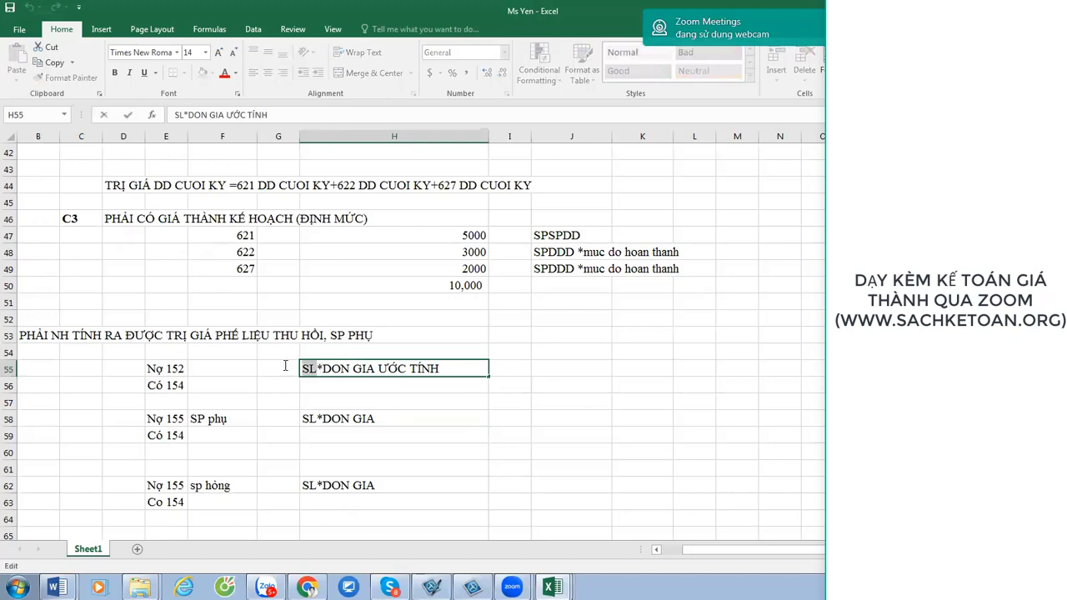
key("ctrl+b")
left_click(322, 419)
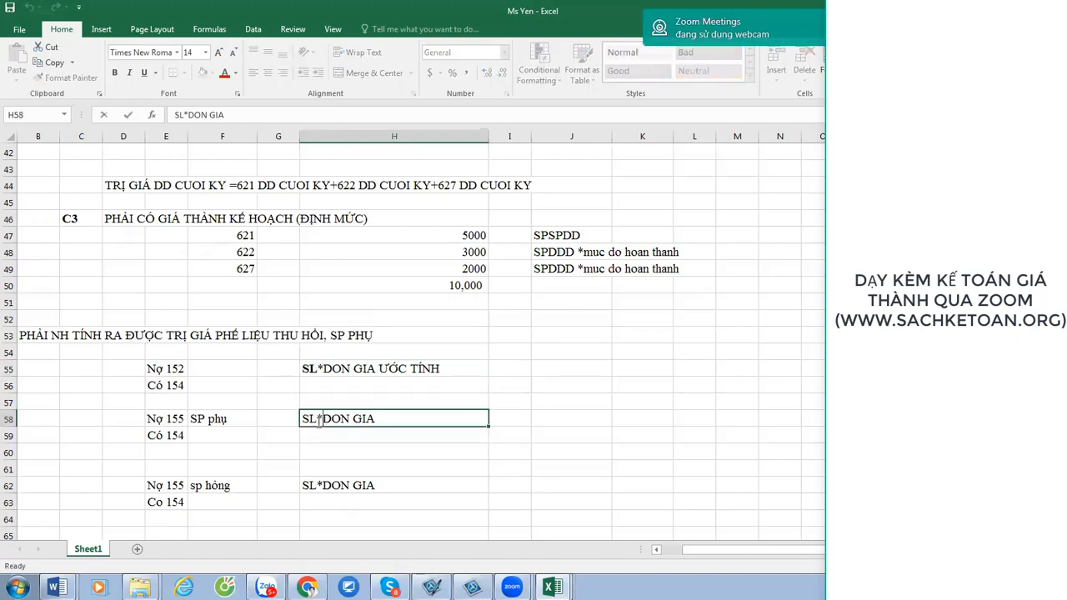
double_click(320, 423)
left_click_drag(319, 420, 286, 415)
key("ctrl+b")
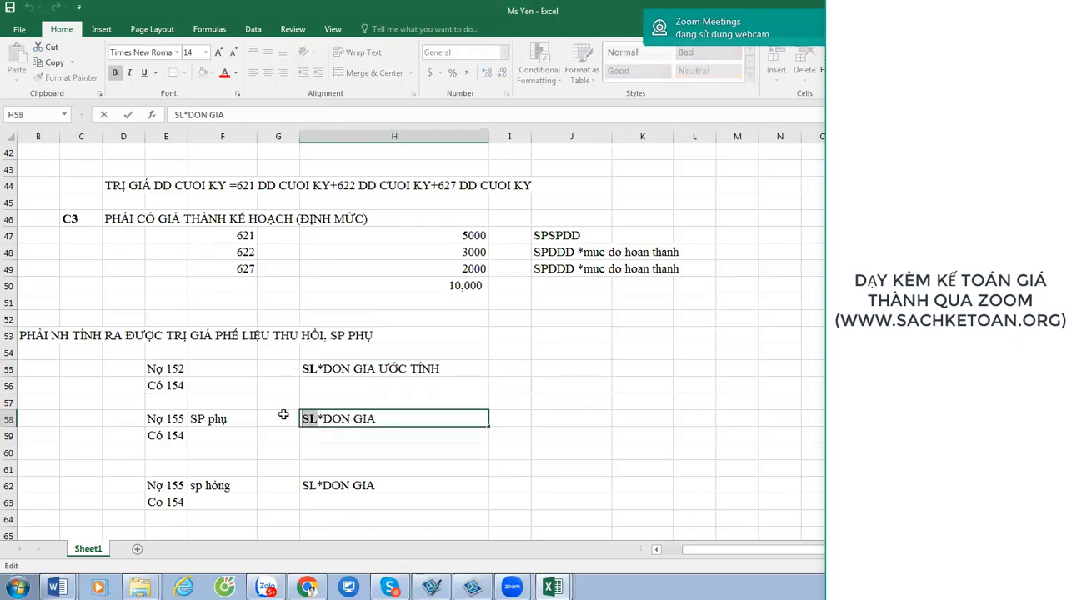
double_click(333, 484)
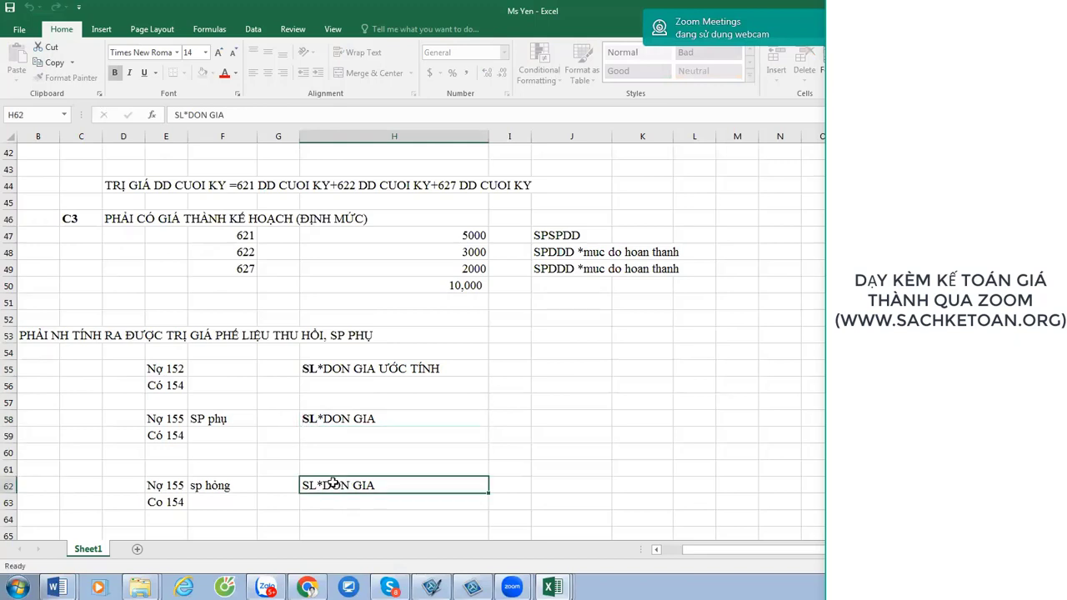
left_click_drag(317, 484, 284, 485)
key("ctrl+b")
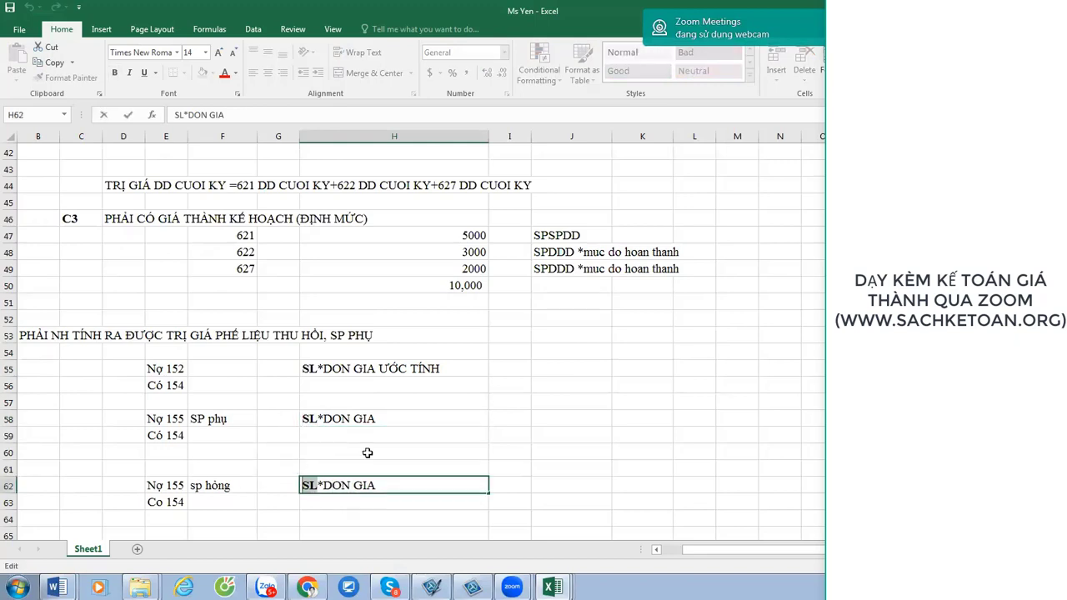
left_click(596, 403)
Extend the formula text in H58 and H62 to "SL*DON GIA ƯỚC TÍNH" for the by-product and defective-product entries.
left_click(420, 417)
double_click(421, 417)
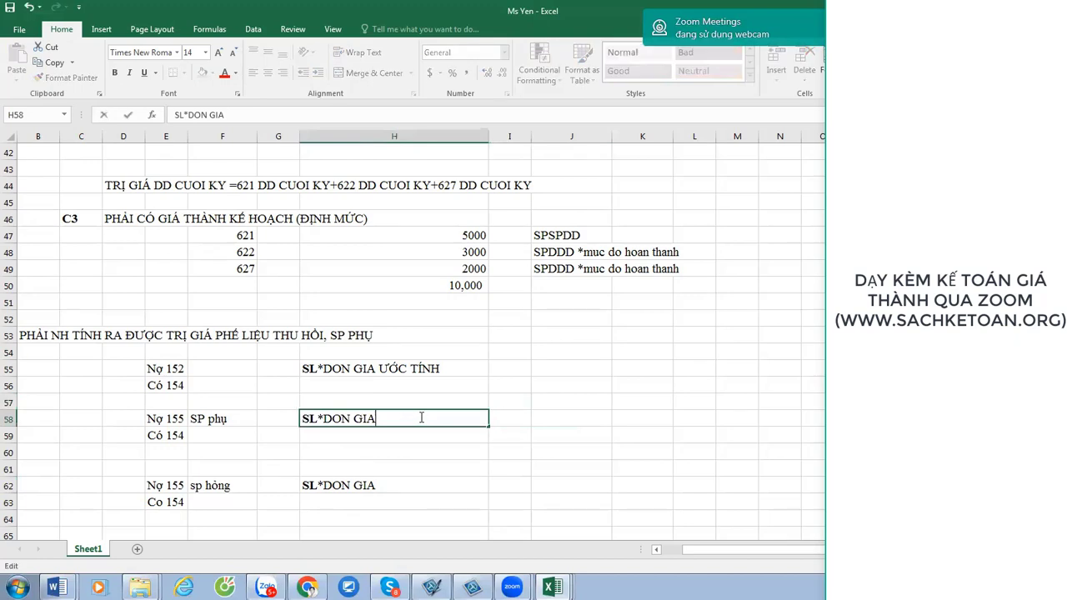
type("ƯỚC TÍNH")
key("Return")
key("Down")
key("Down")
key("Down")
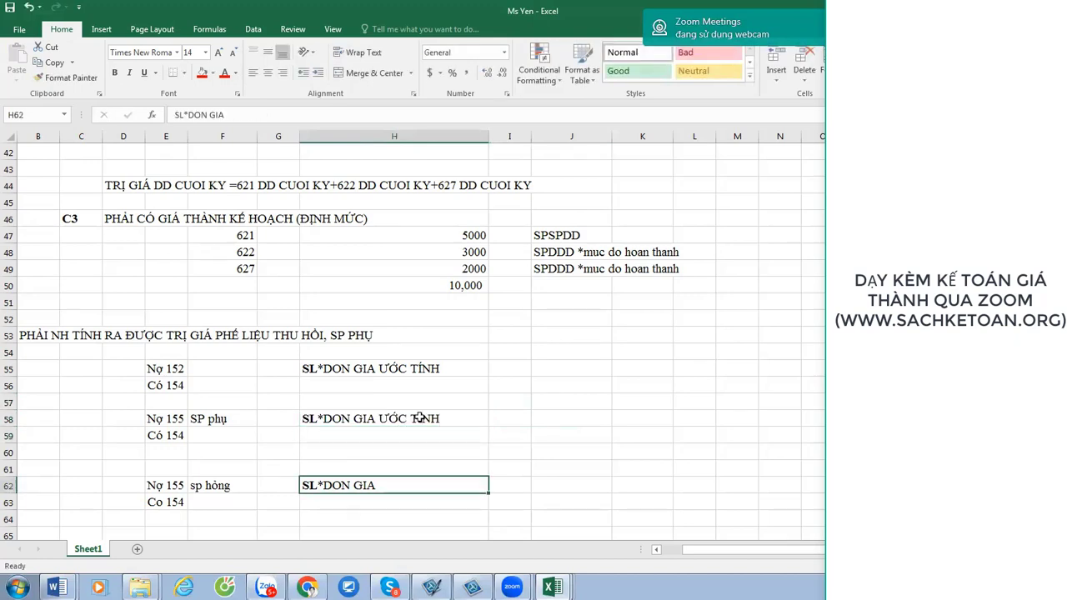
key("F2")
type("ƯỚC")
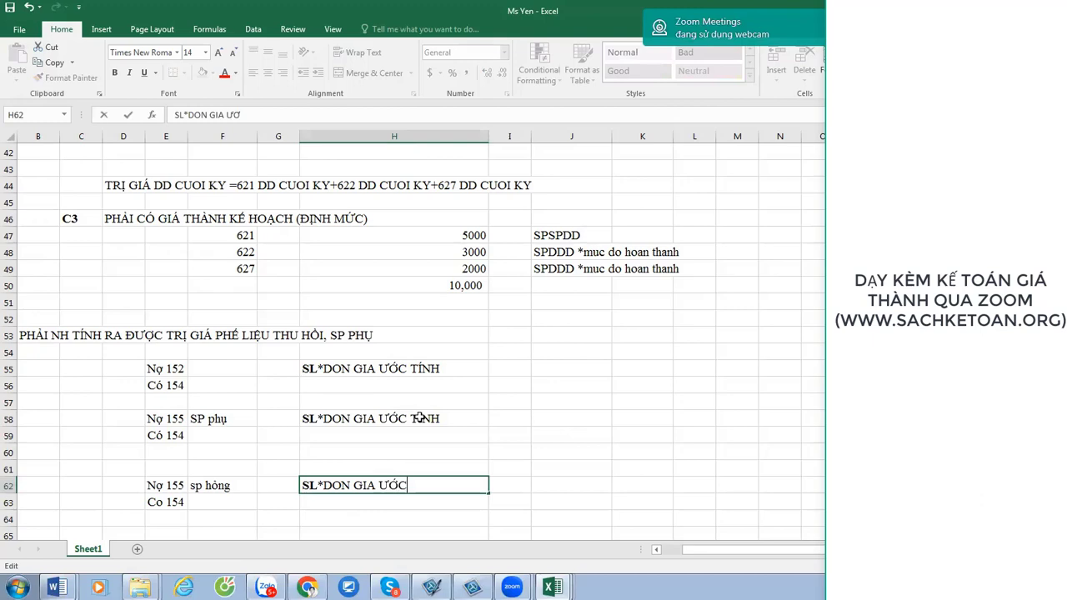
type(" TÍNH")
key("Return")
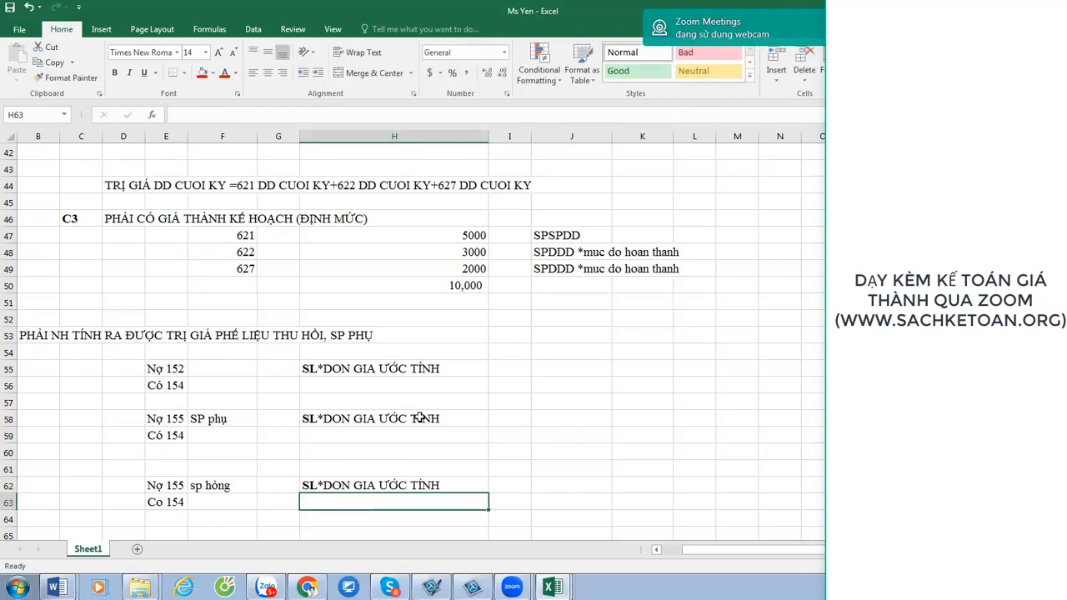
Label the Nợ 152 line in F55 as "MẠC GỖ".
left_click(200, 369)
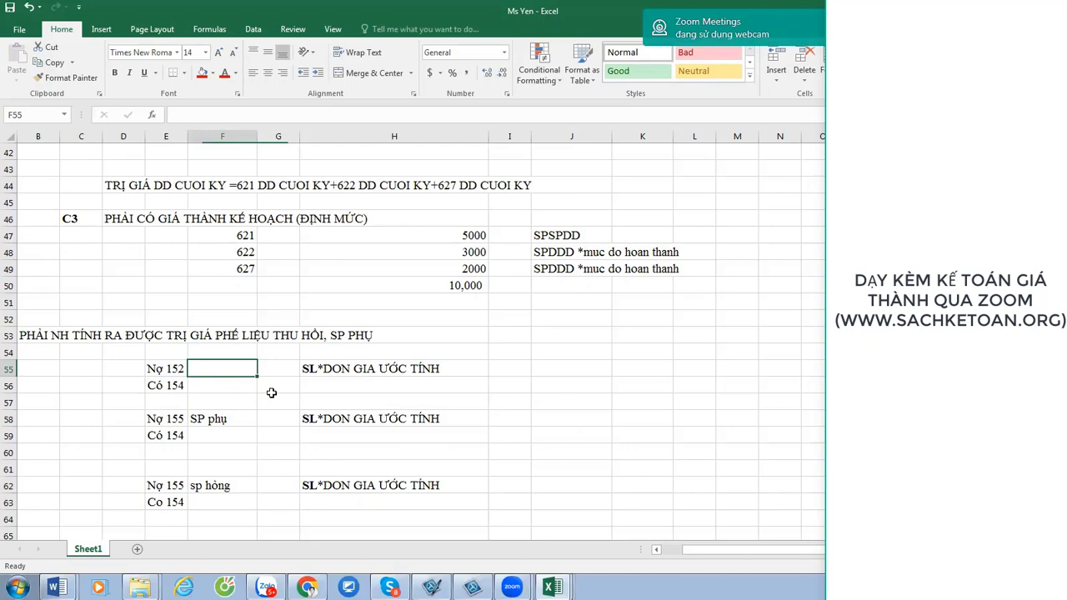
type("MA")
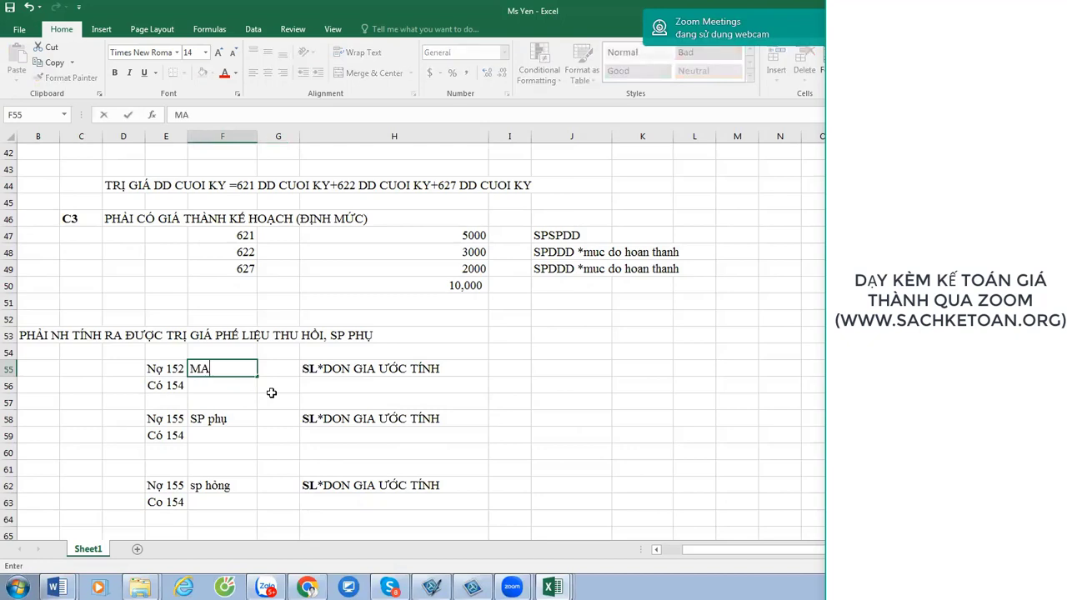
type("ẠC GỖ")
key("Return")
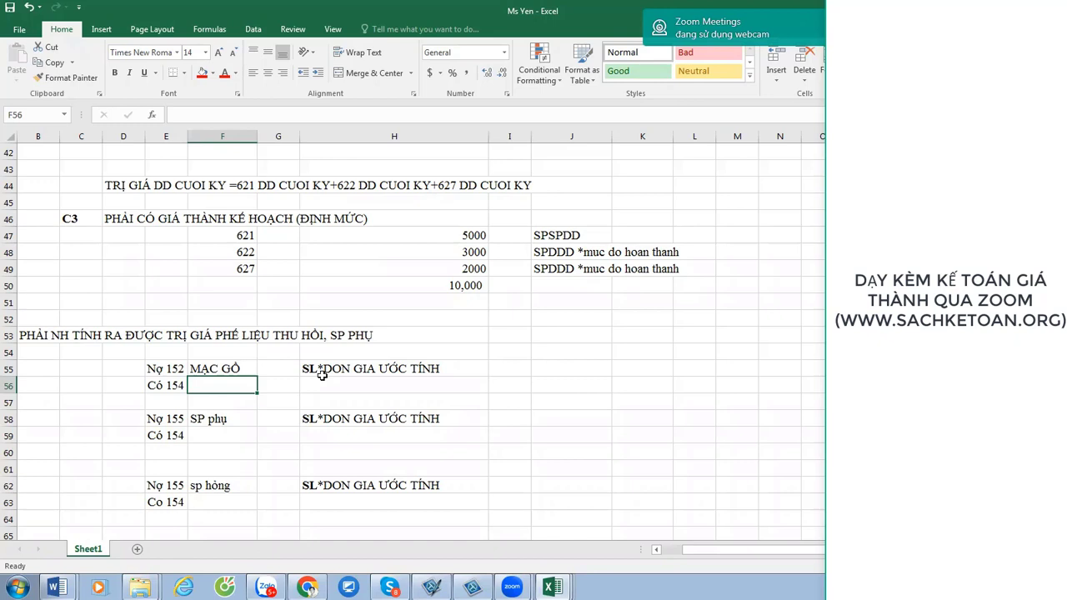
Enter the example scrap quantity "2000 KG" in J55, in the same row as the Nợ 152 line.
left_click(582, 361)
type("2000 KG")
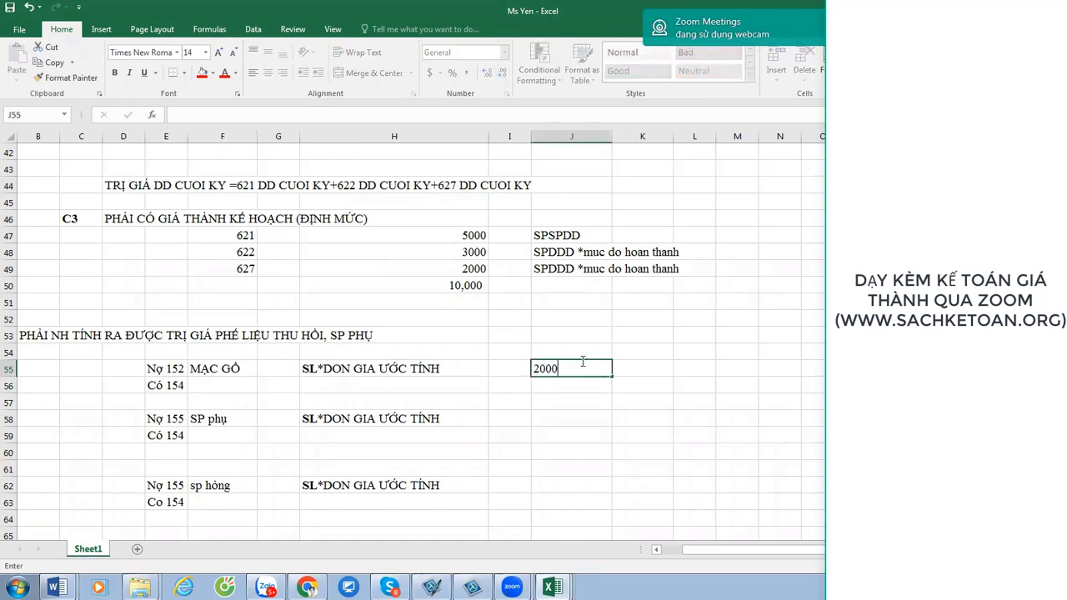
key("Return")
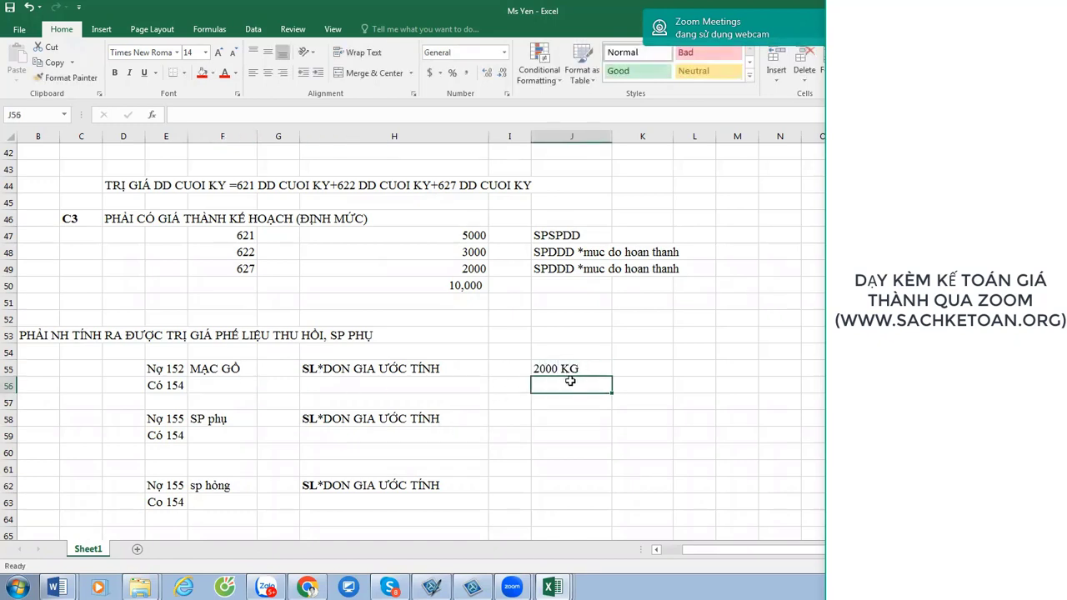
left_click(581, 368)
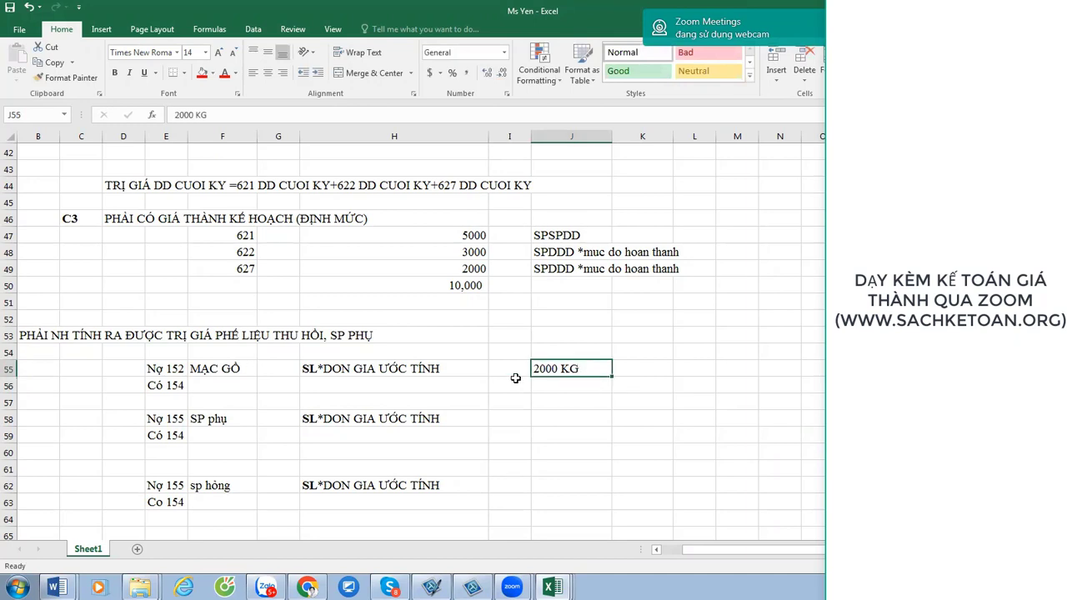
left_click(316, 373)
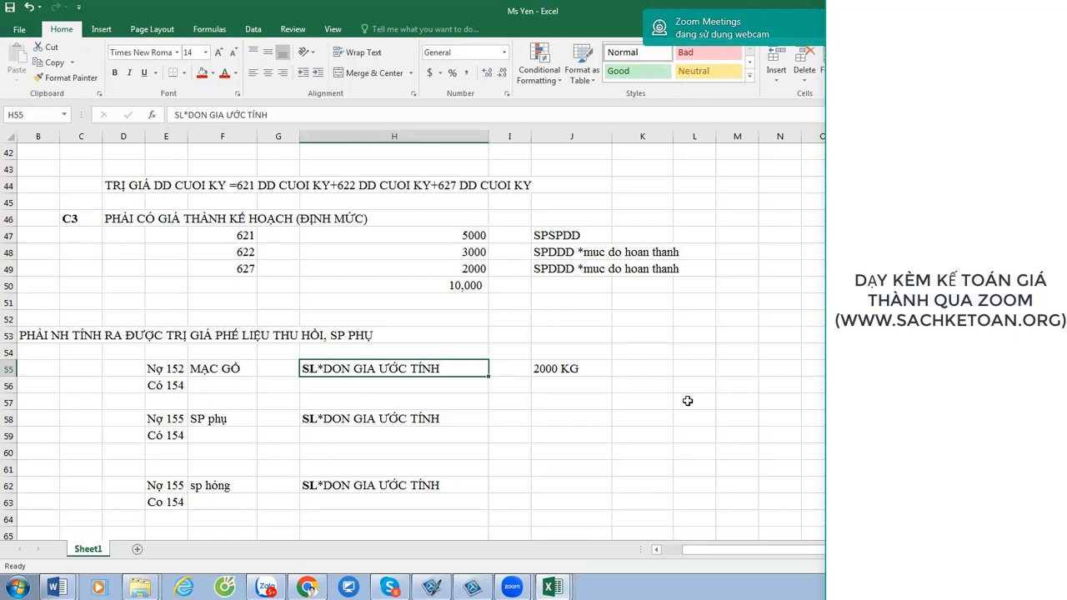
left_click(372, 425)
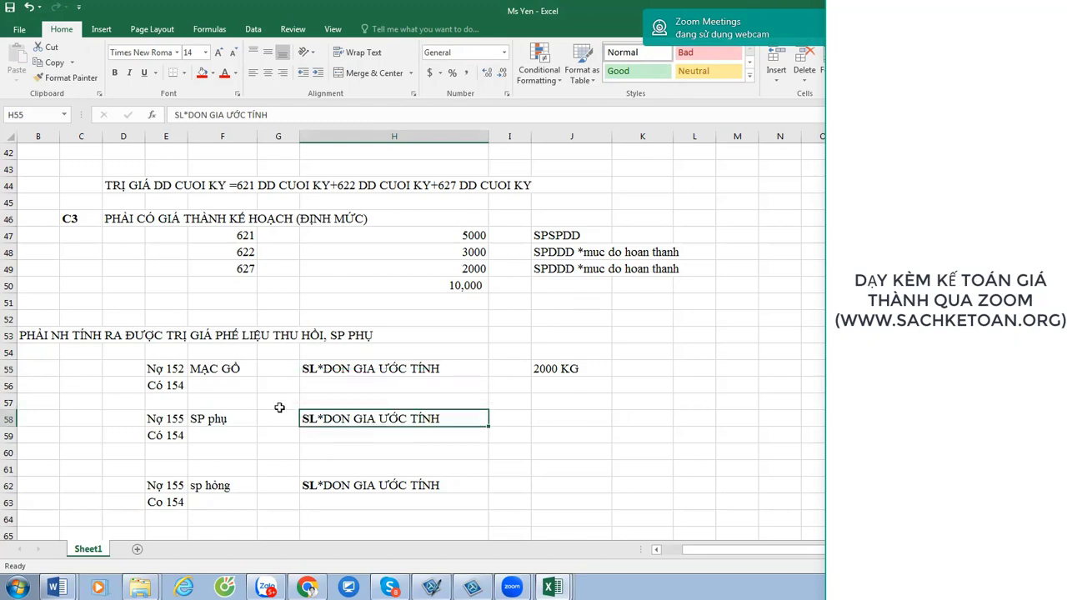
left_click_drag(179, 419, 508, 517)
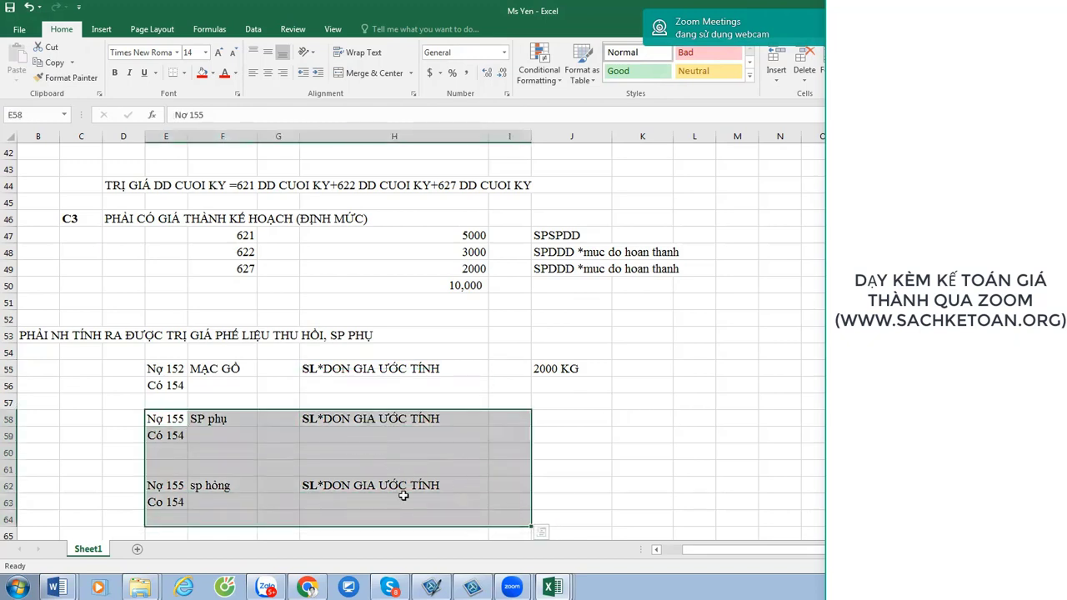
Color the text of the three journal entries in E55:H63 red.
left_click_drag(172, 367, 454, 472)
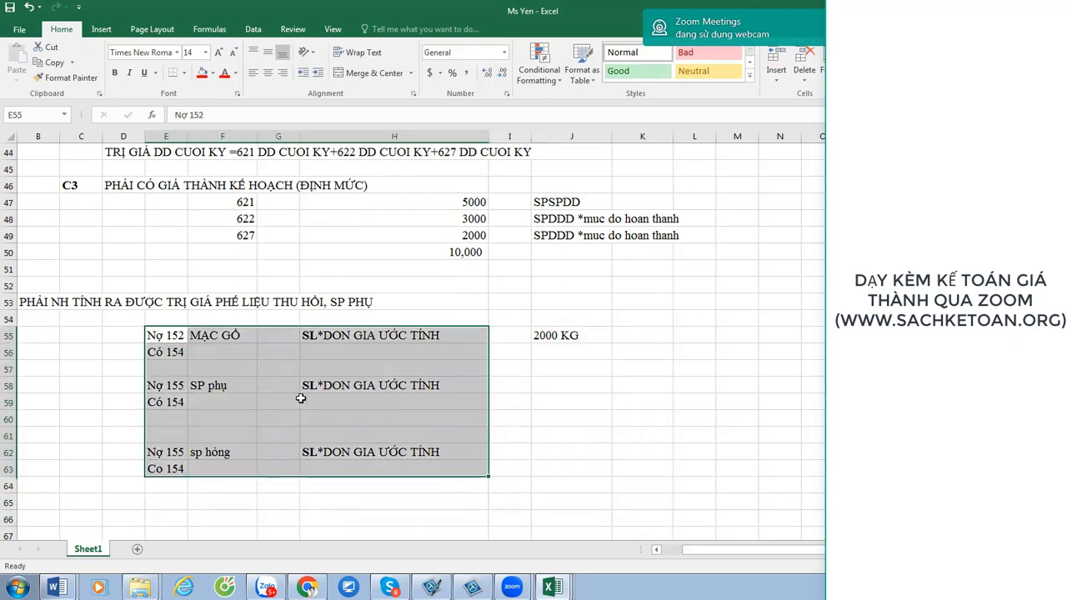
left_click(225, 74)
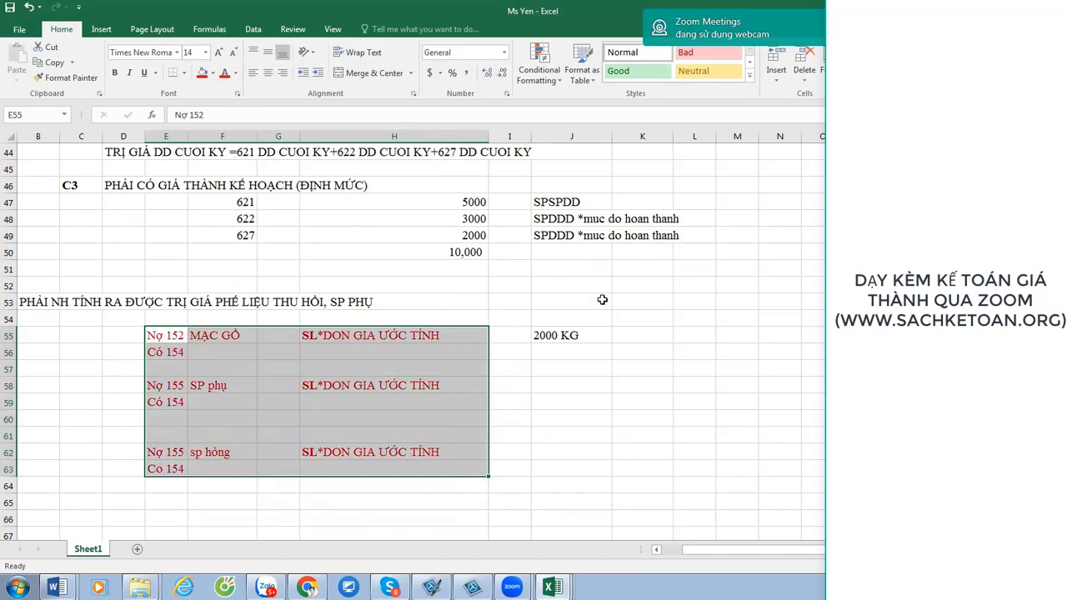
scroll(626, 284, "up", 2)
scroll(286, 293, "down", 4)
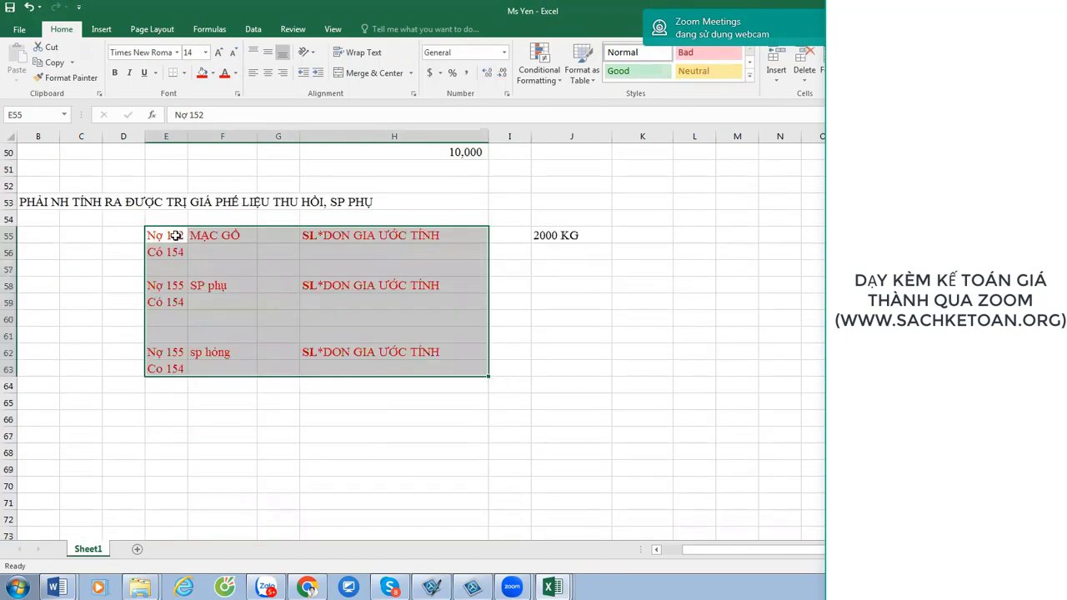
Apply all borders to the journal entry block E55:H63.
left_click_drag(172, 235, 339, 382)
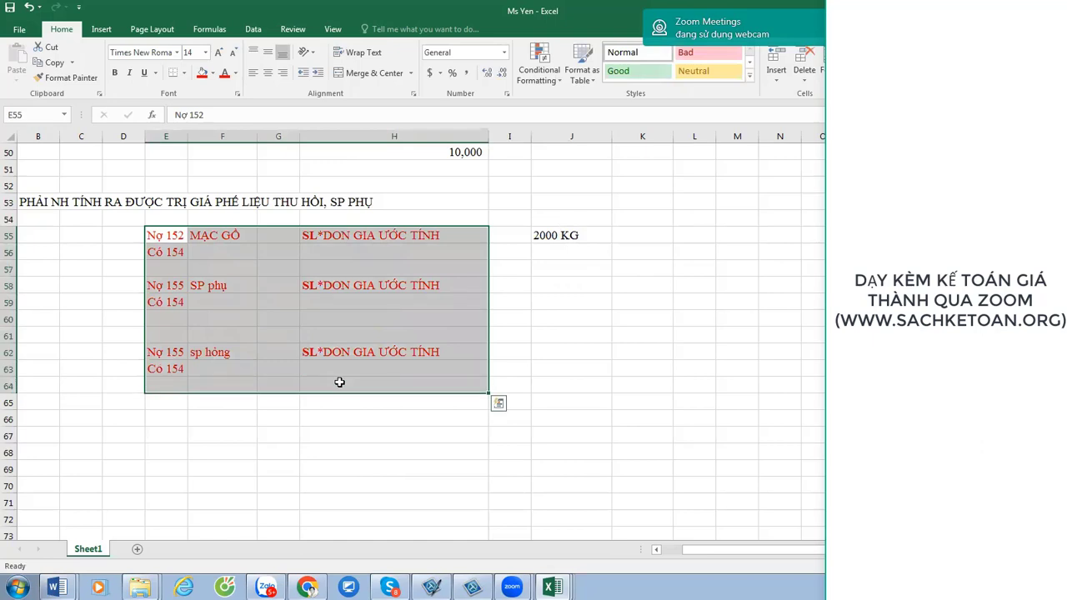
left_click(562, 385)
left_click_drag(166, 234, 446, 365)
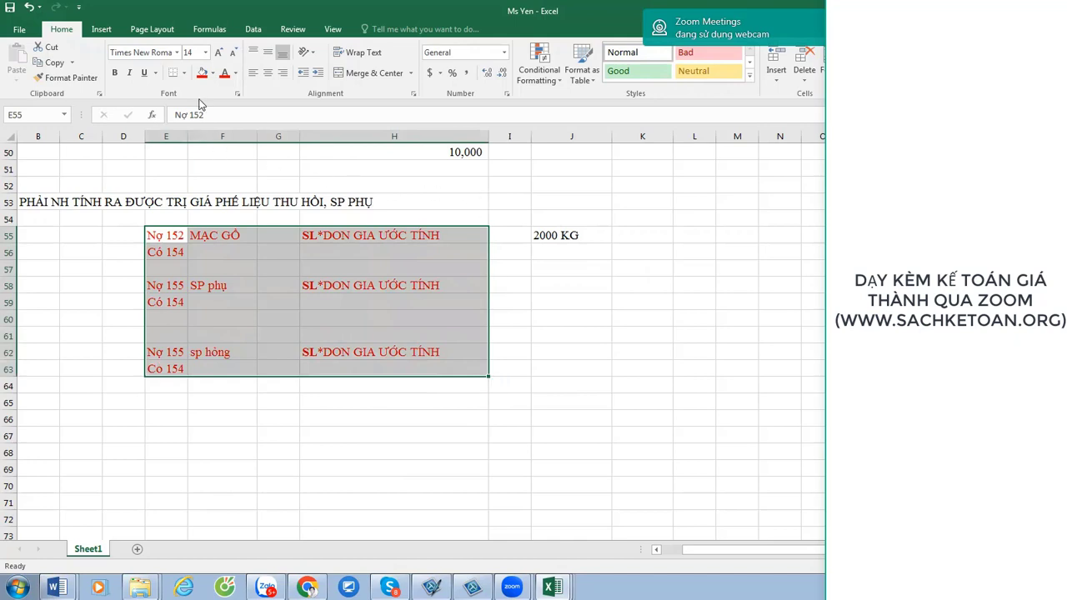
left_click(185, 73)
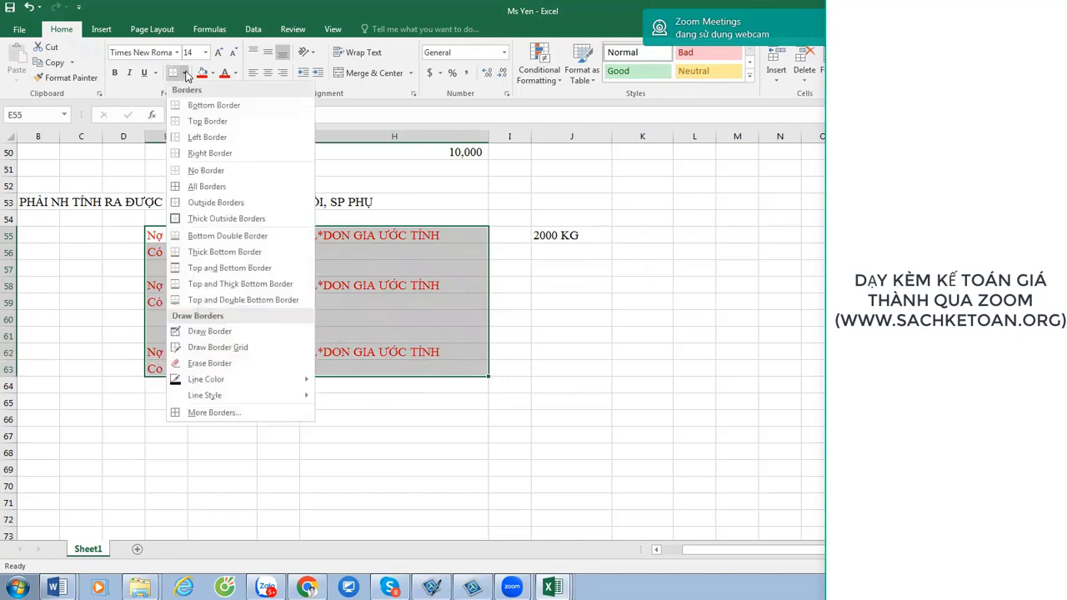
left_click(208, 184)
left_click(628, 311)
left_click(553, 237)
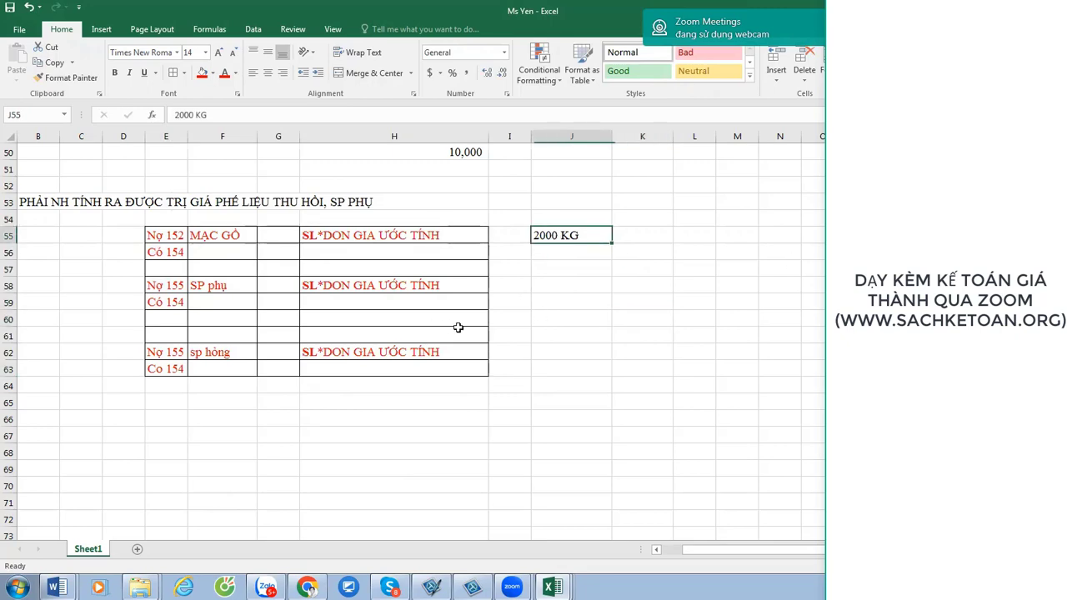
Fill the finished-product value formula in the merged cell C10 with yellow.
scroll(459, 328, "up", 9)
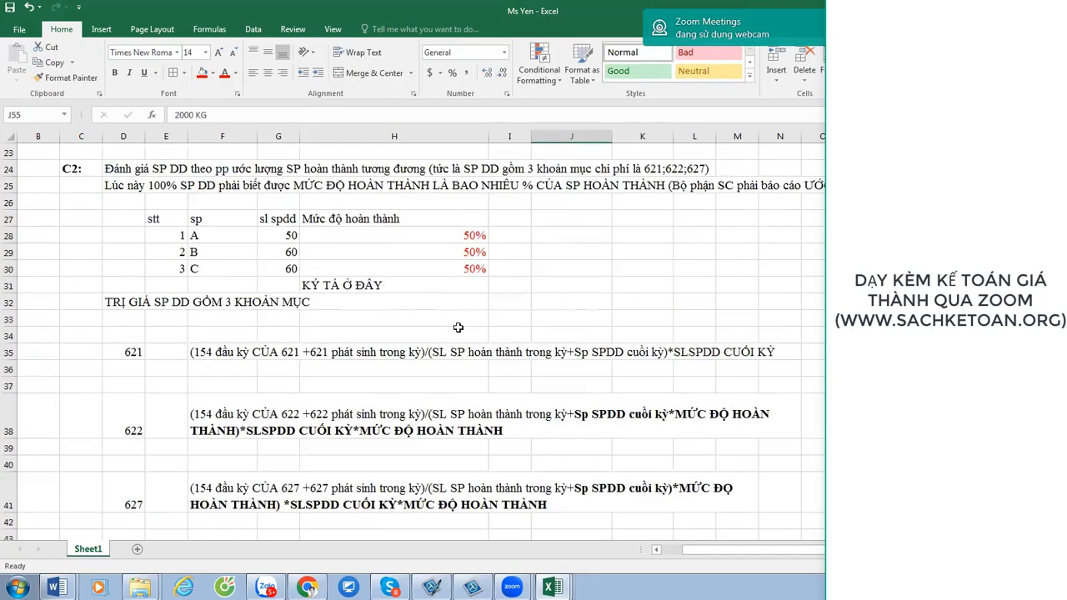
scroll(459, 328, "up", 3)
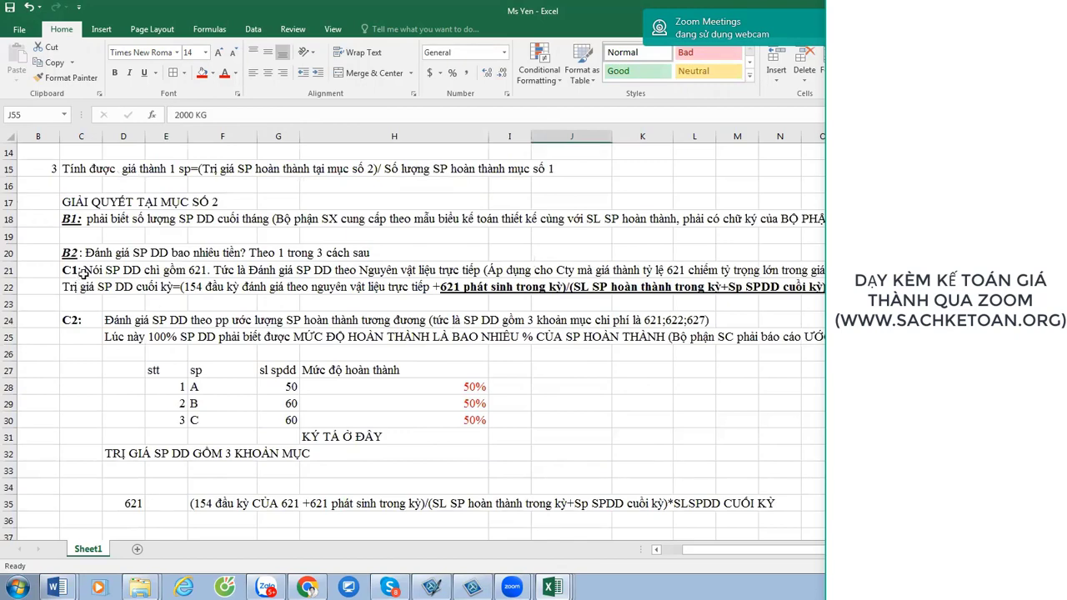
scroll(85, 271, "up", 2)
scroll(100, 278, "up", 1)
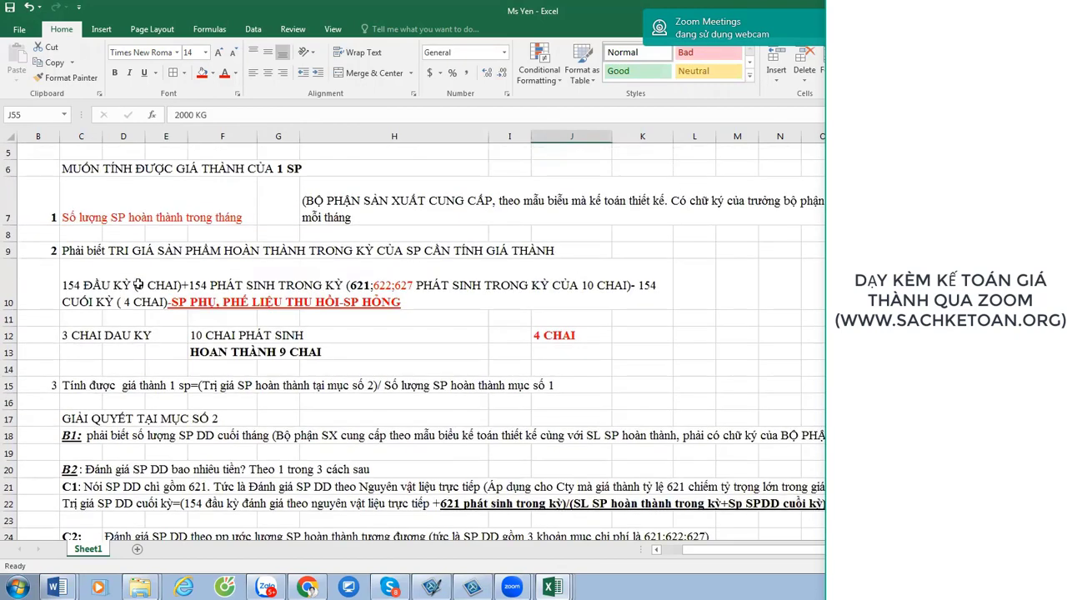
left_click(136, 284)
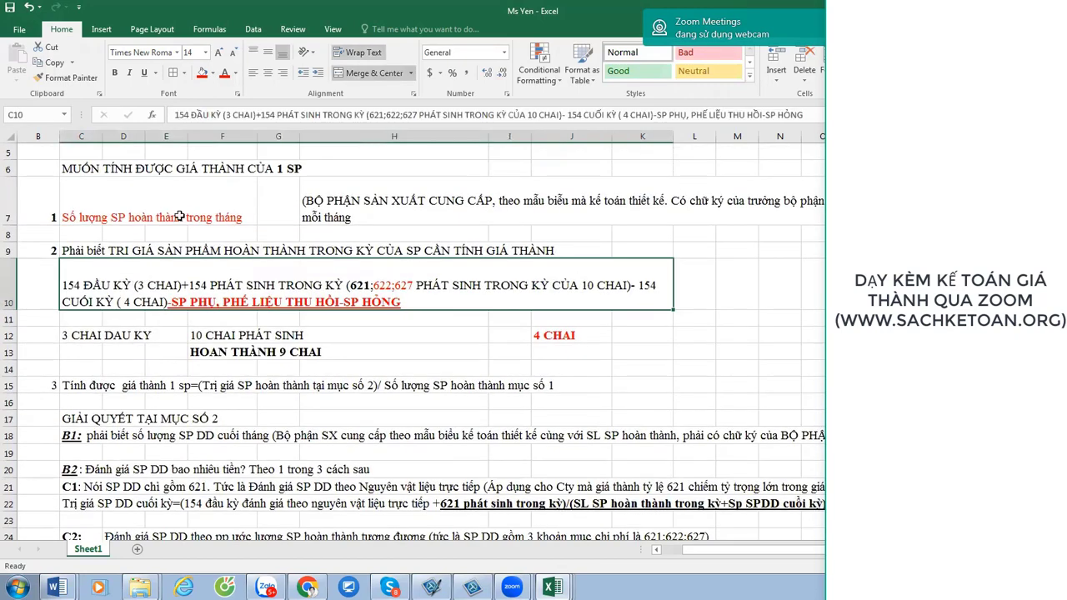
left_click(213, 75)
left_click(237, 178)
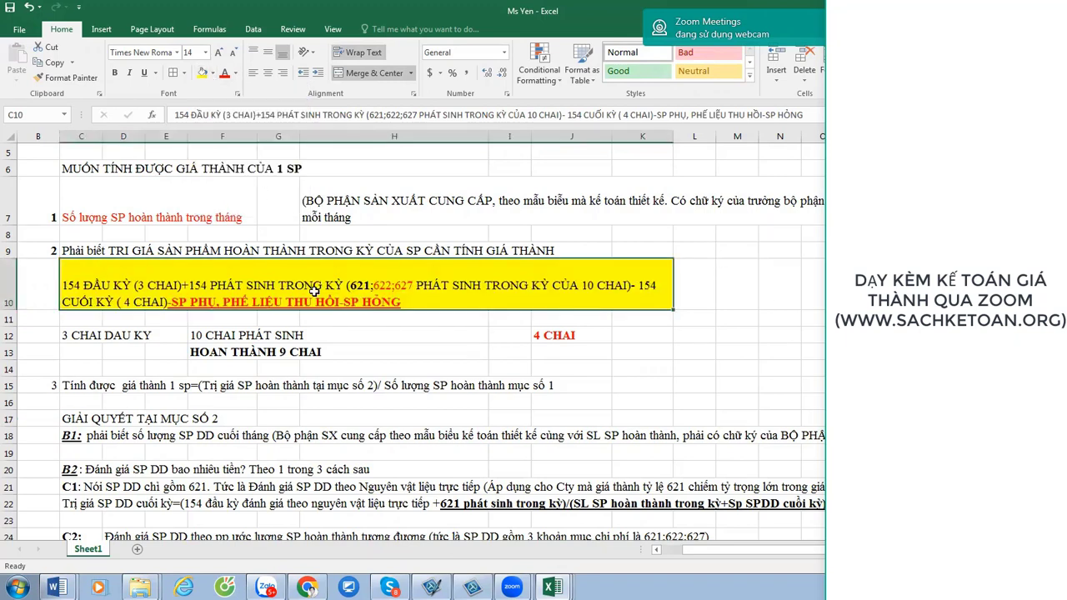
scroll(314, 290, "down", 1)
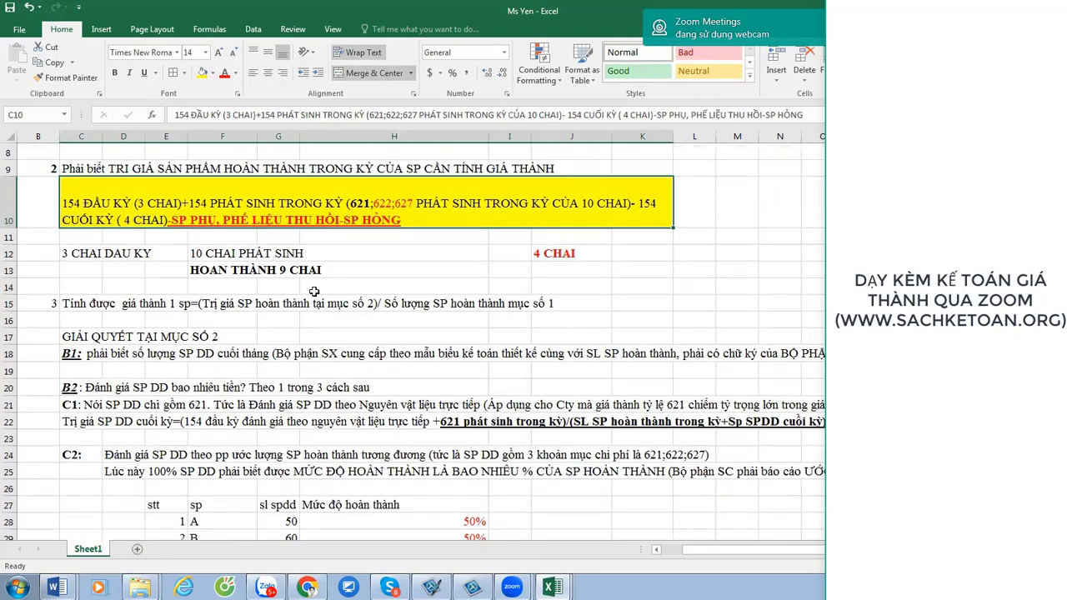
scroll(314, 290, "up", 2)
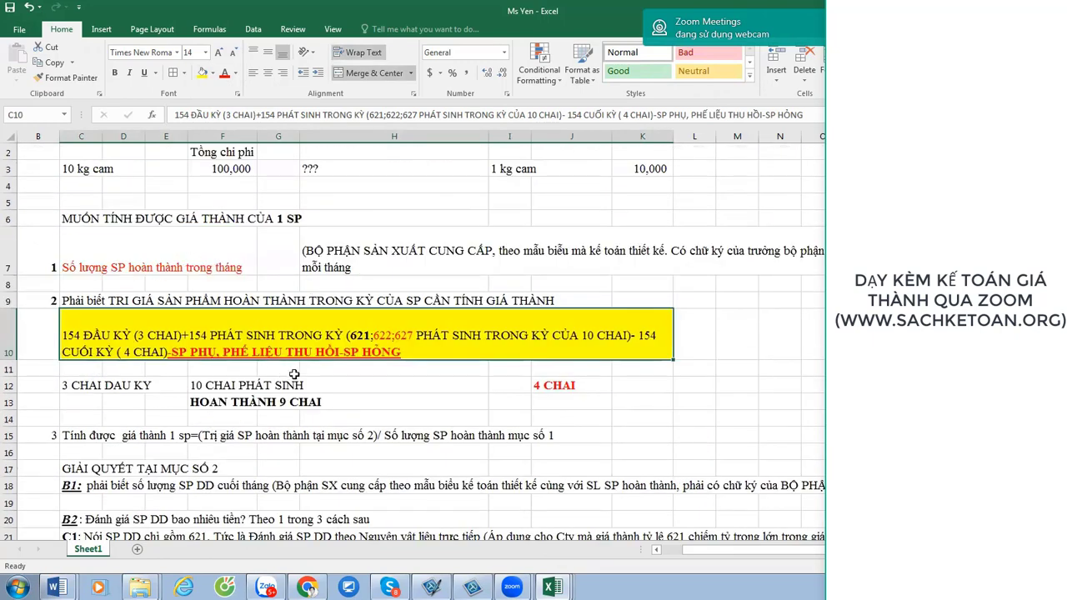
scroll(232, 421, "down", 1)
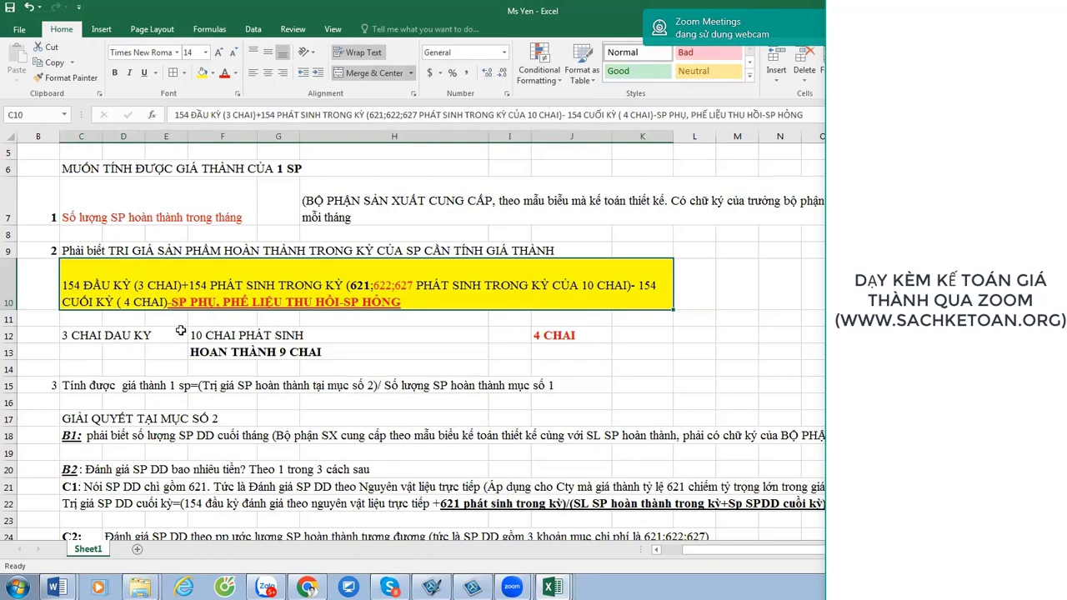
scroll(180, 331, "down", 10)
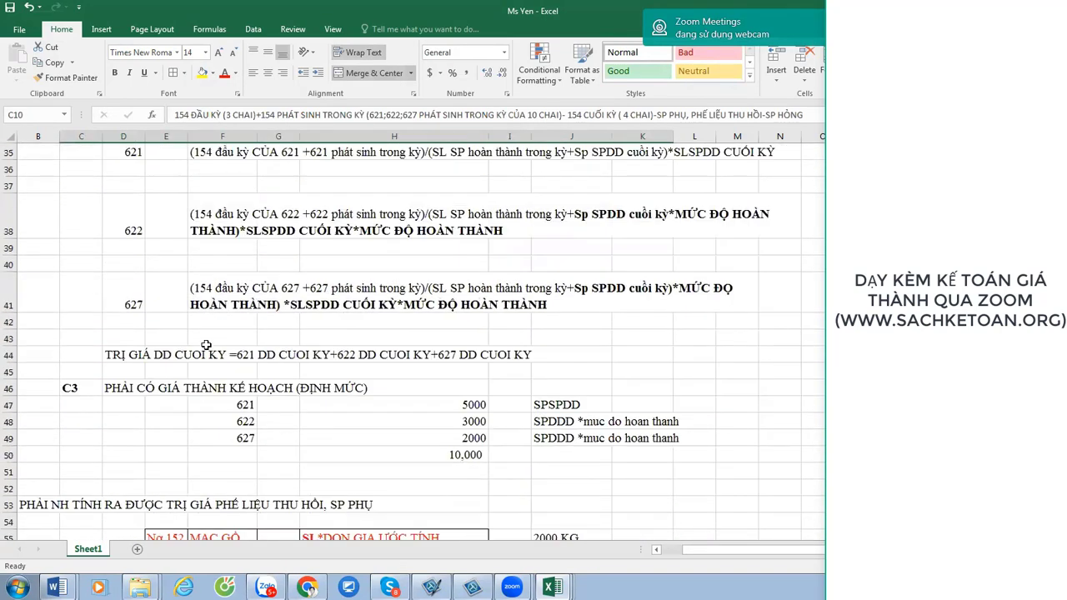
Make the phrase "CỦA SP CẦN TÍNH GIÁ THÀNH" in C9 bold, italic and underlined.
scroll(206, 345, "down", 3)
scroll(206, 344, "up", 13)
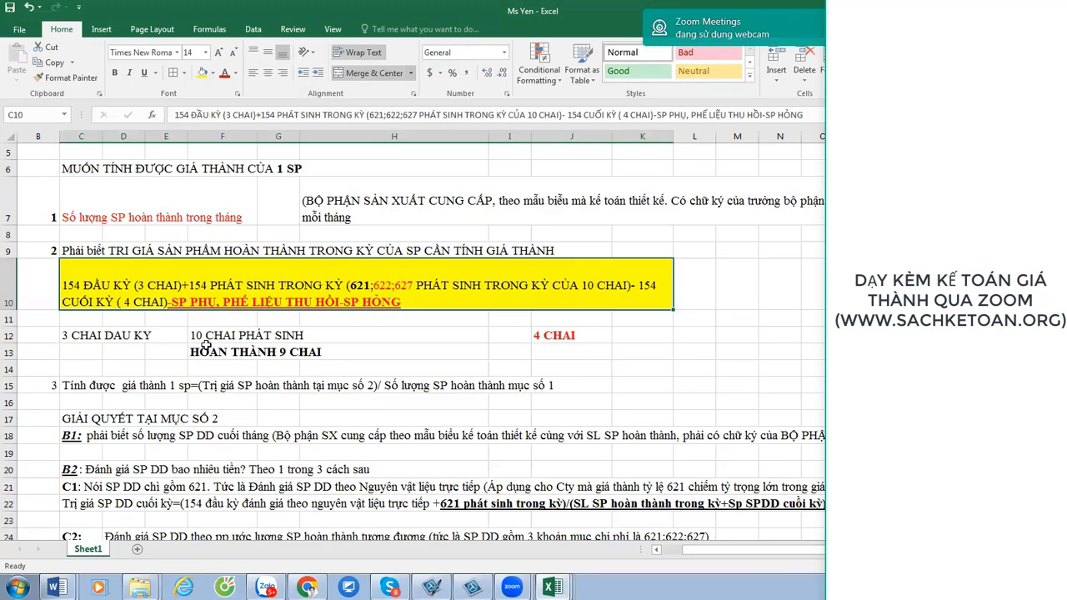
left_click(74, 218)
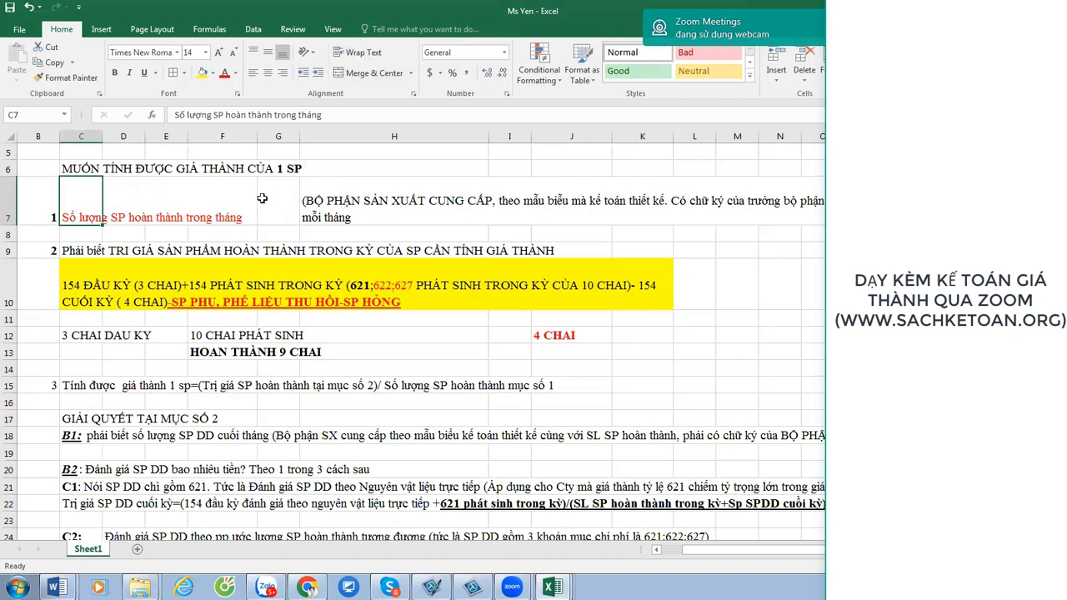
left_click(153, 257)
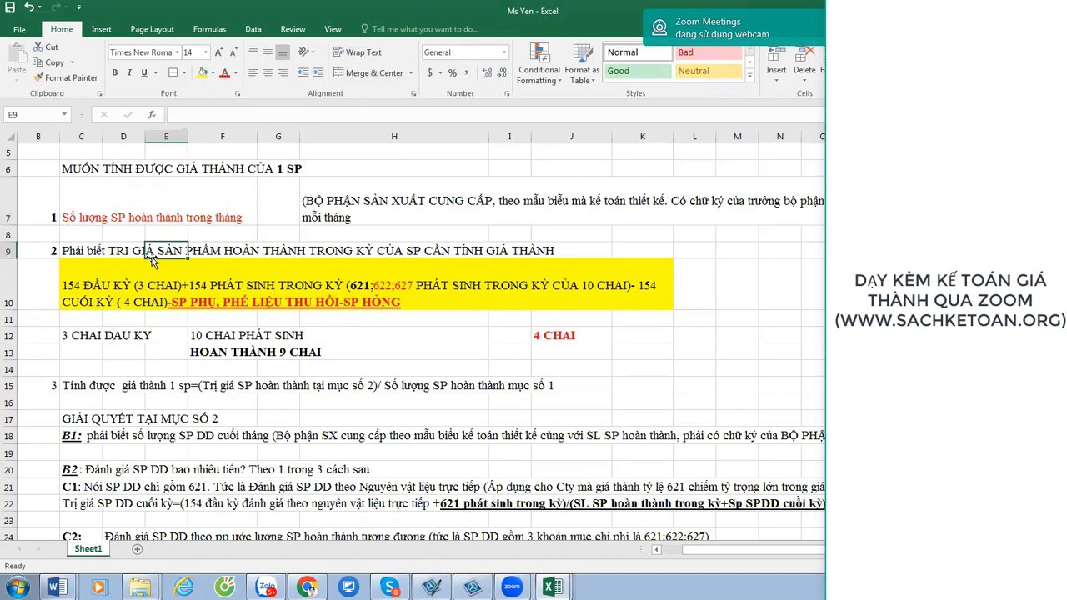
left_click(80, 254)
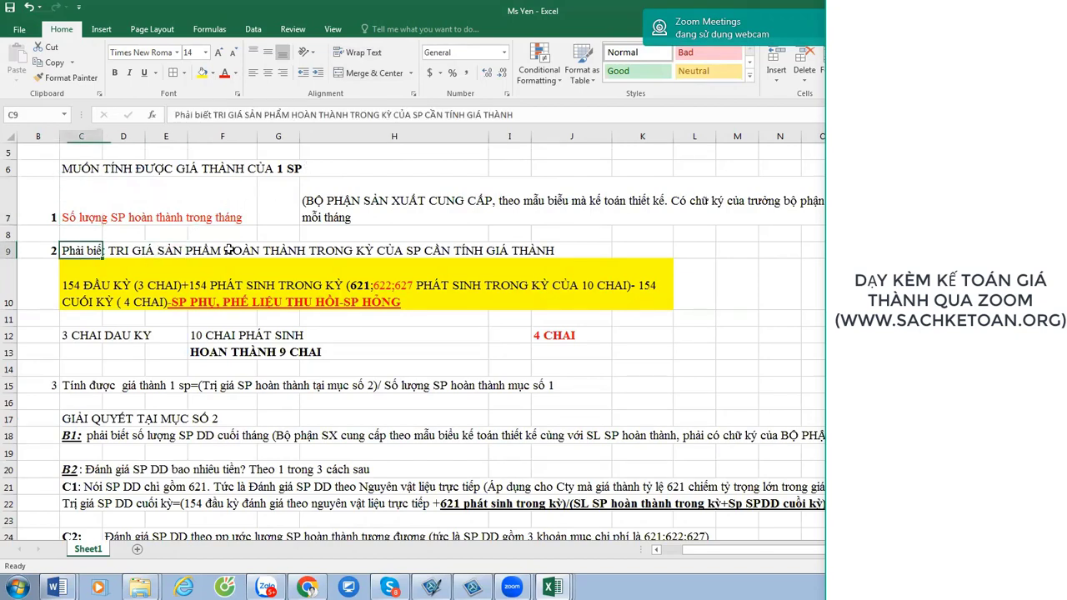
left_click(425, 254)
double_click(77, 252)
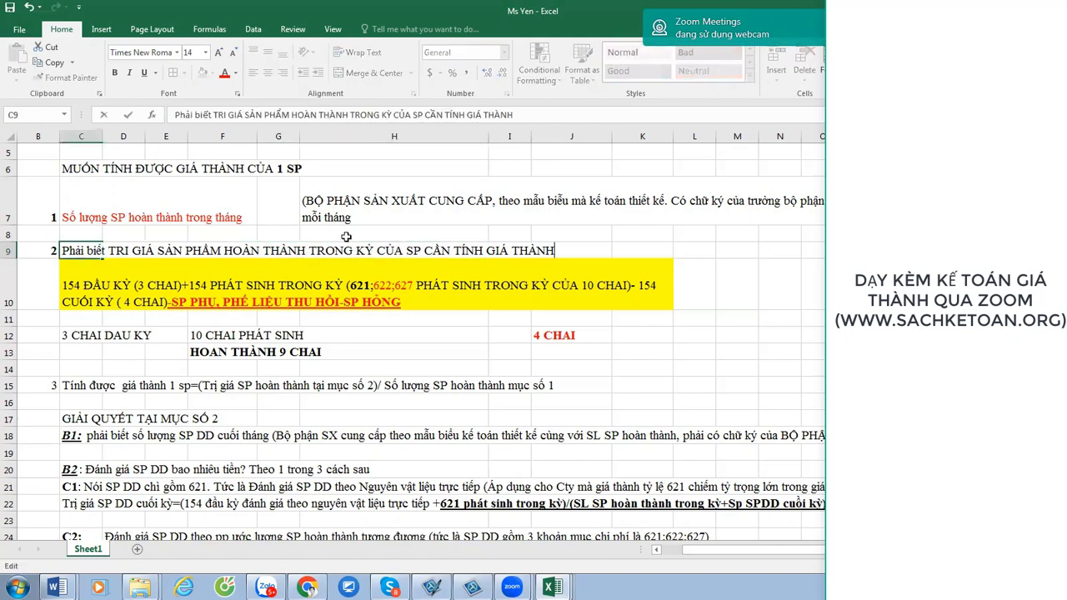
left_click_drag(377, 250, 609, 255)
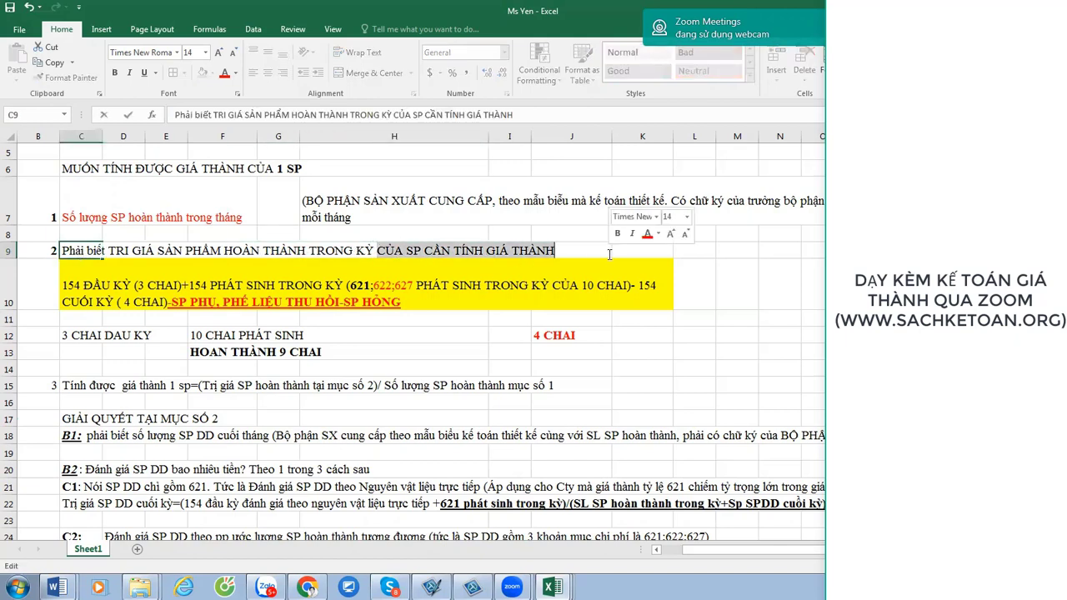
key("ctrl+b")
key("ctrl+i")
key("ctrl+u")
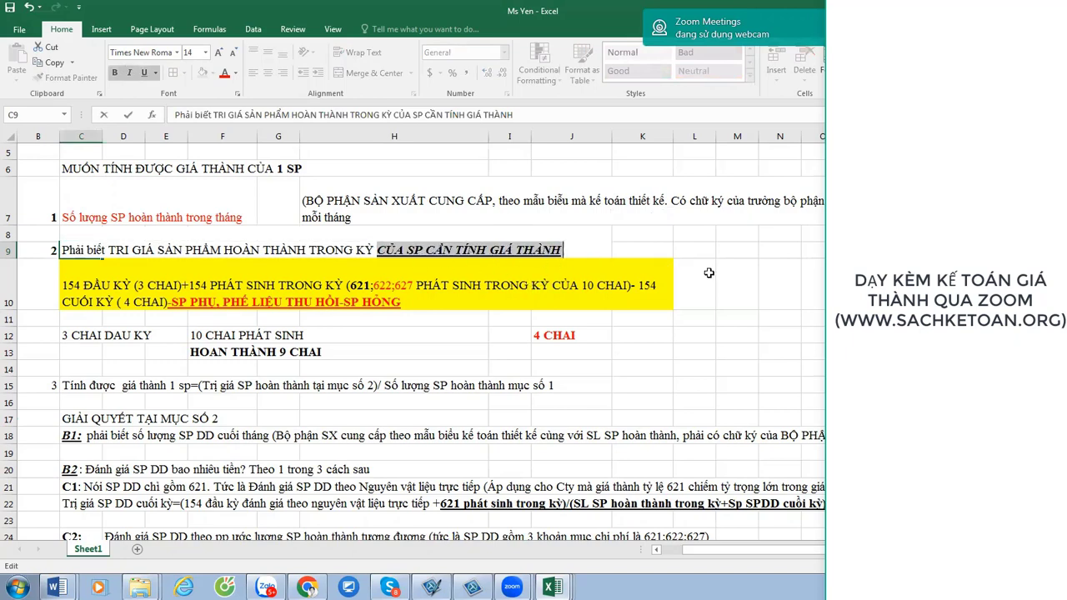
key("Return")
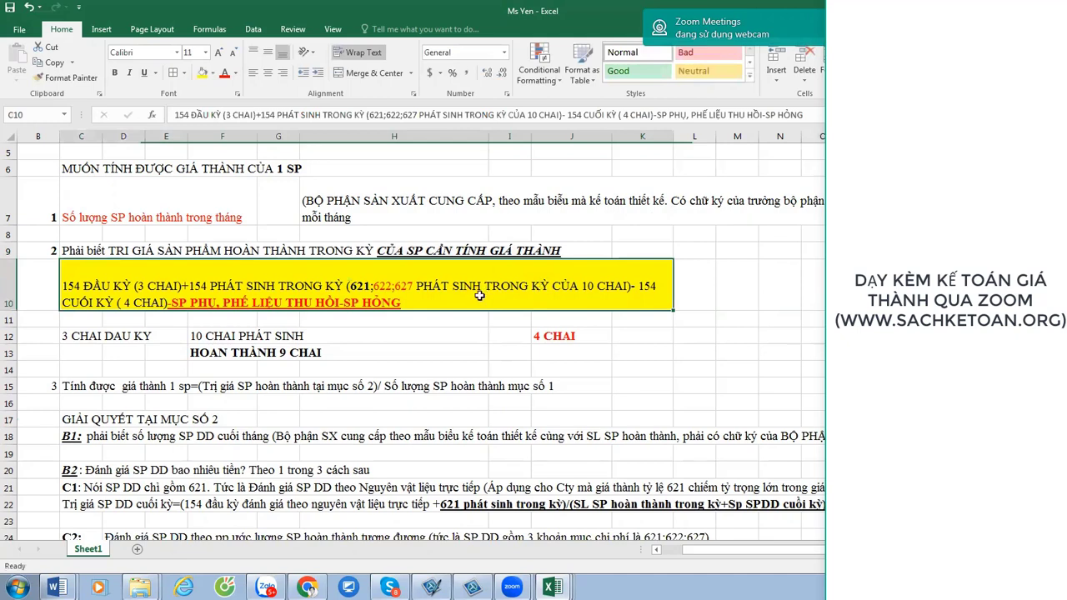
Bold and underline the account numbers "621;622;627" within the formula text in C10.
double_click(425, 288)
left_click_drag(350, 287, 415, 282)
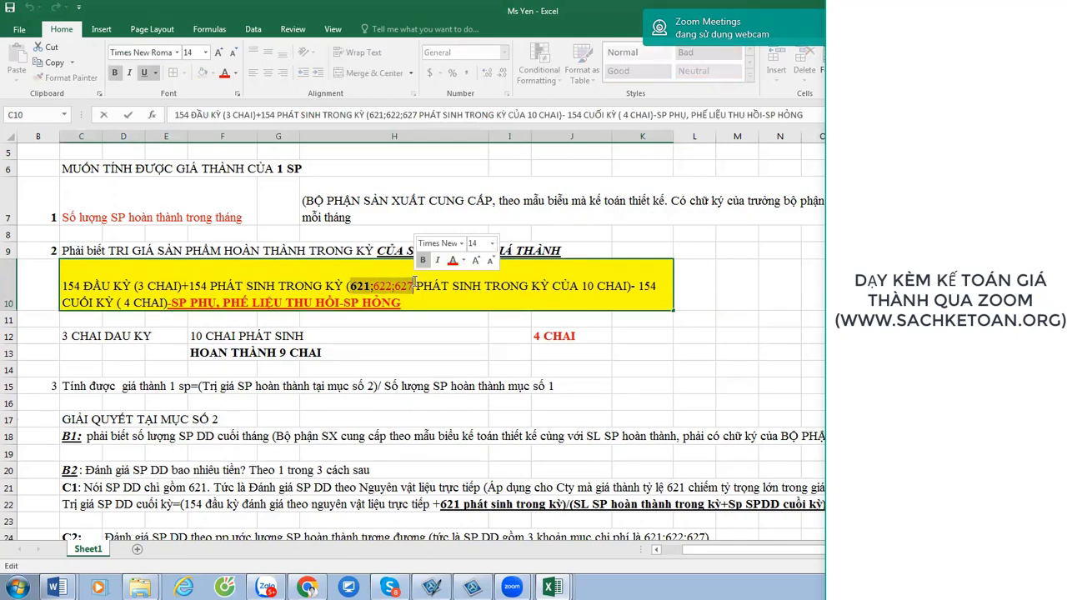
key("ctrl+b")
key("ctrl+u")
key("ctrl+b")
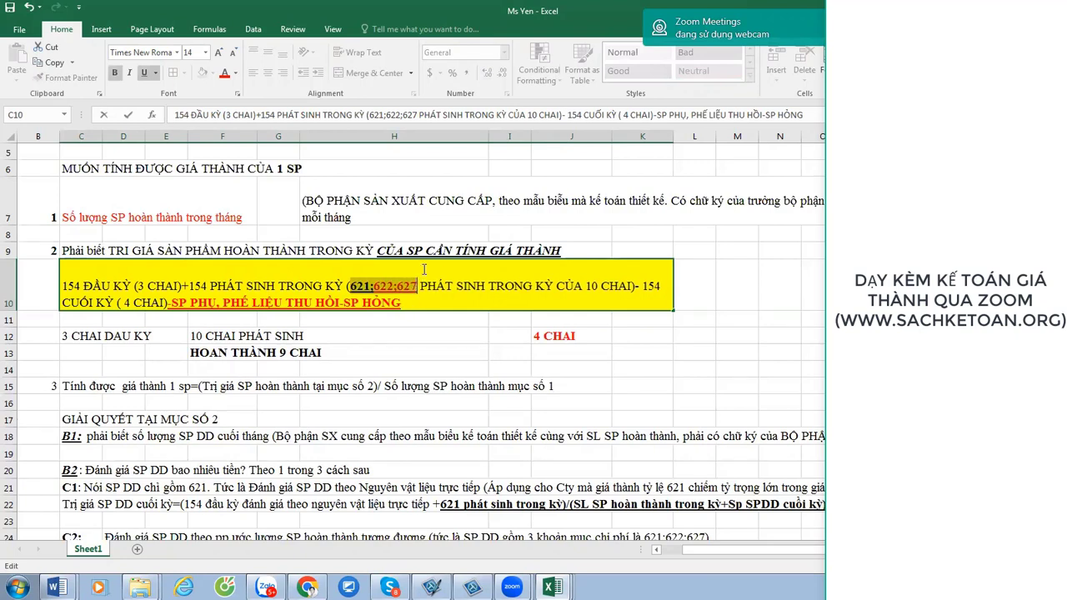
left_click(430, 317)
left_click(416, 292)
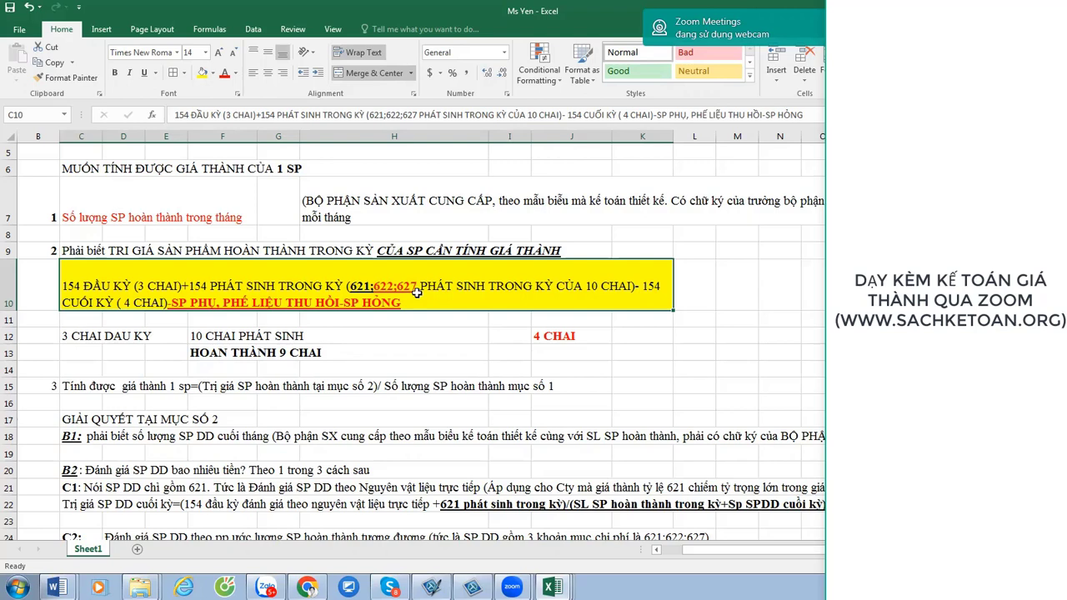
Switch to the file explorer and open the DICHVUKETOAN folder on Local Disk (F:).
mouse_move(552, 588)
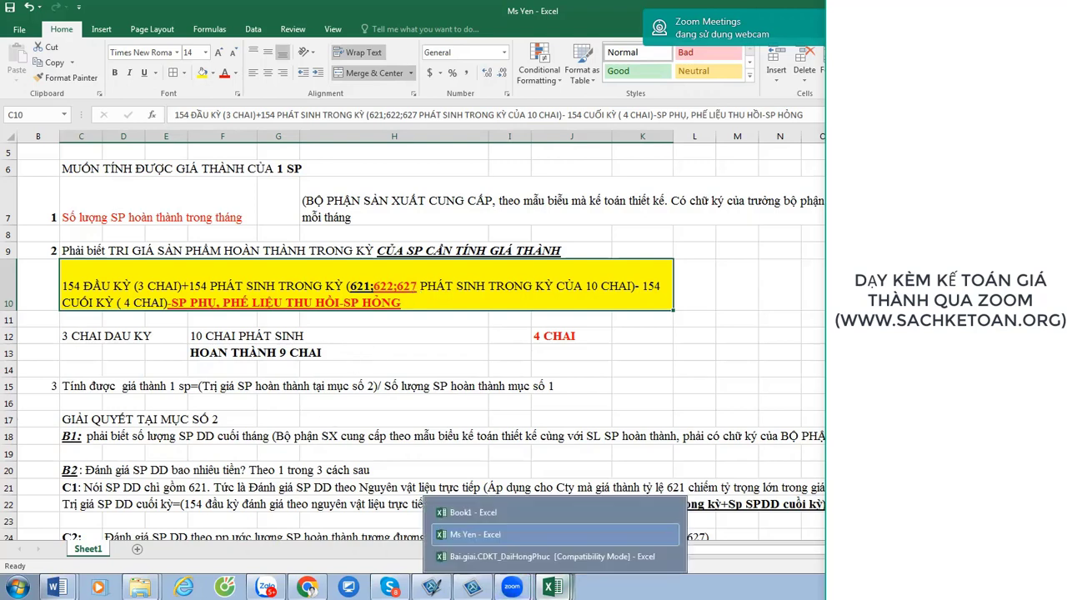
mouse_move(140, 588)
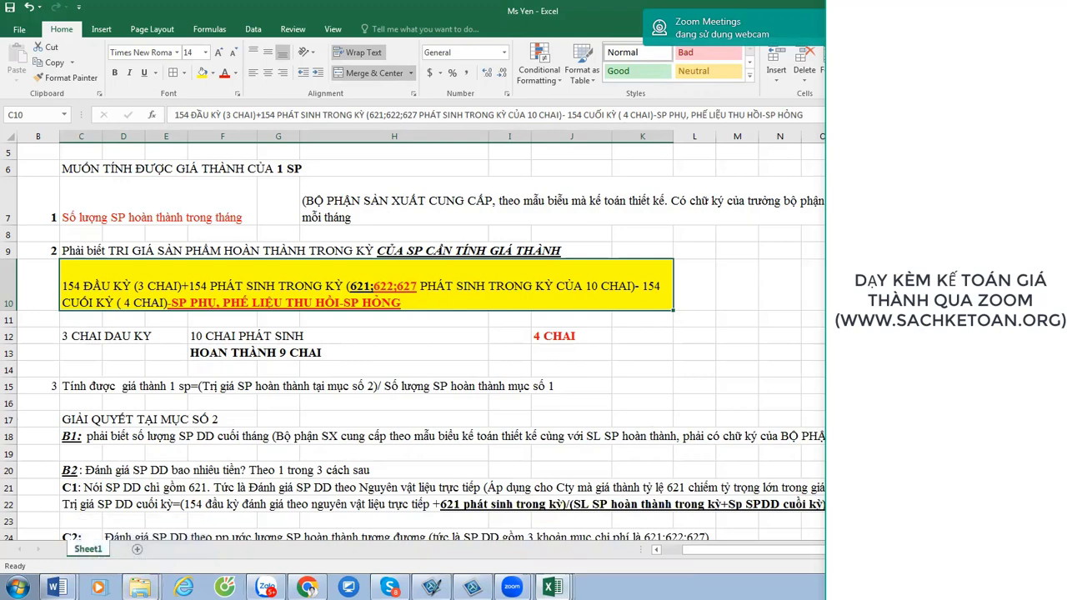
left_click(140, 588)
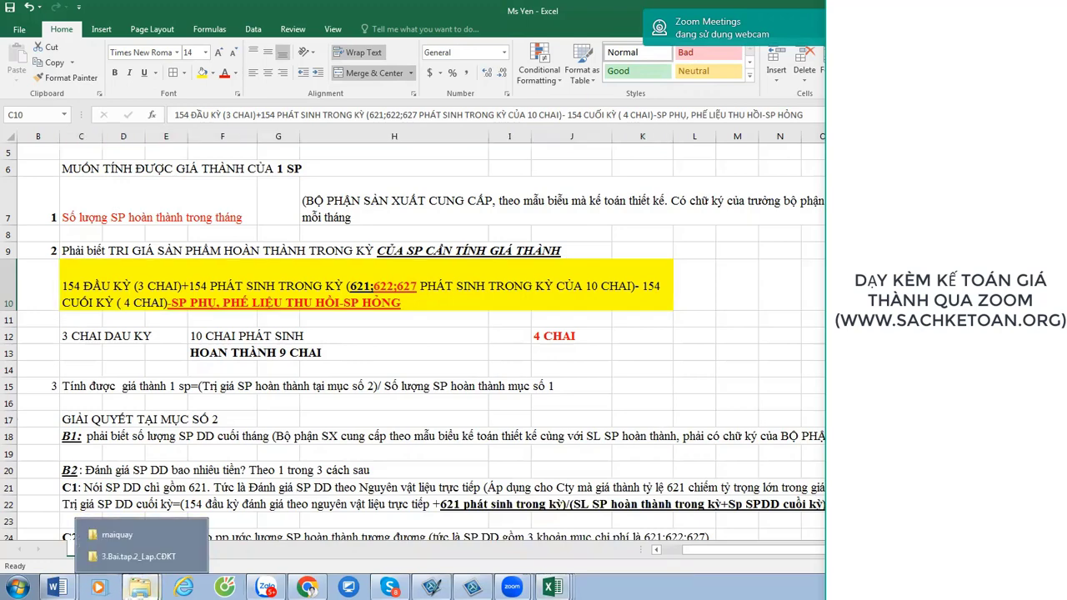
left_click(124, 559)
left_click(71, 287)
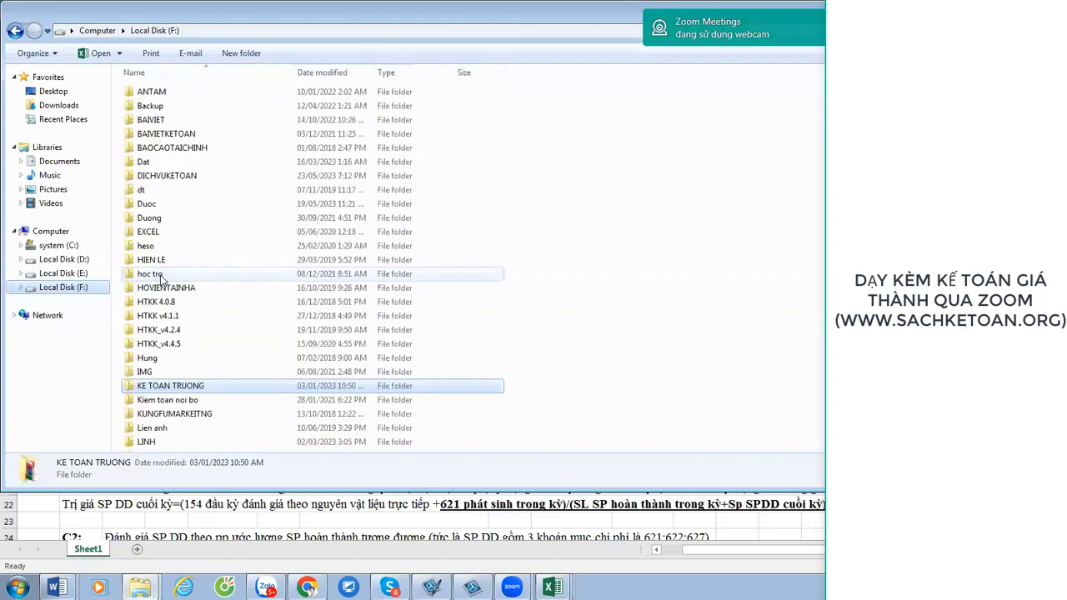
left_click(161, 276)
key("d")
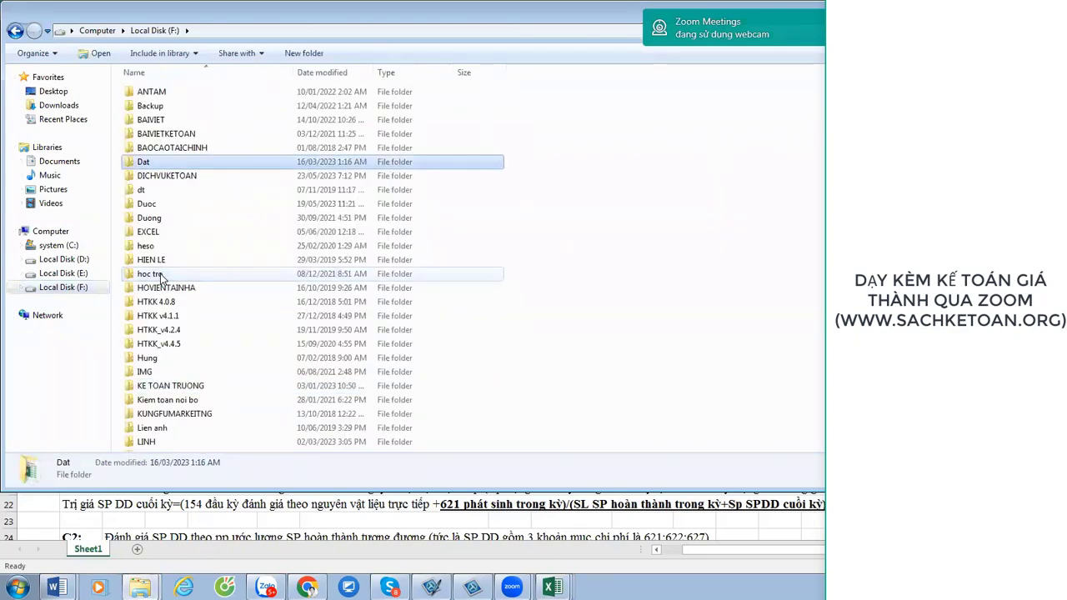
key("i")
key("Return")
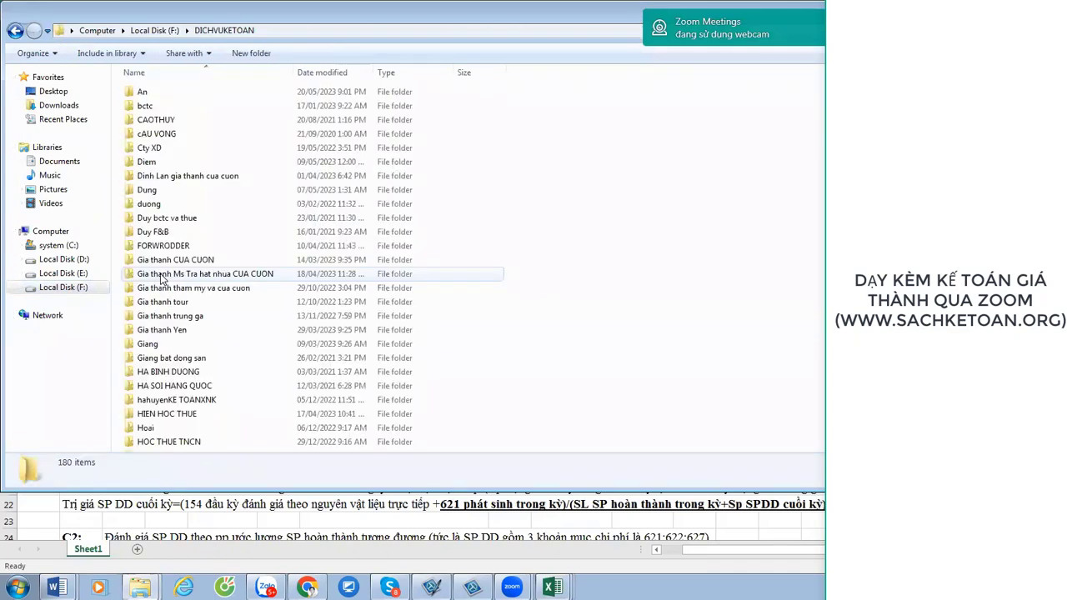
Open the Tinh-gia-thanh-theo-dinh-muc-NVL workbook from the student's folder.
key("m")
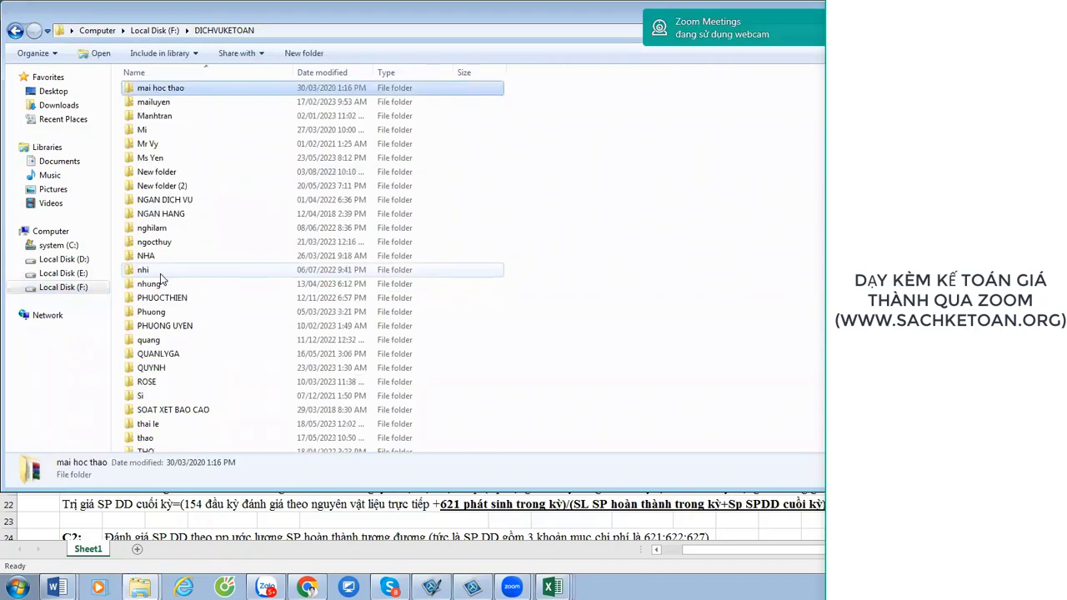
key("s")
key("Return")
key("t")
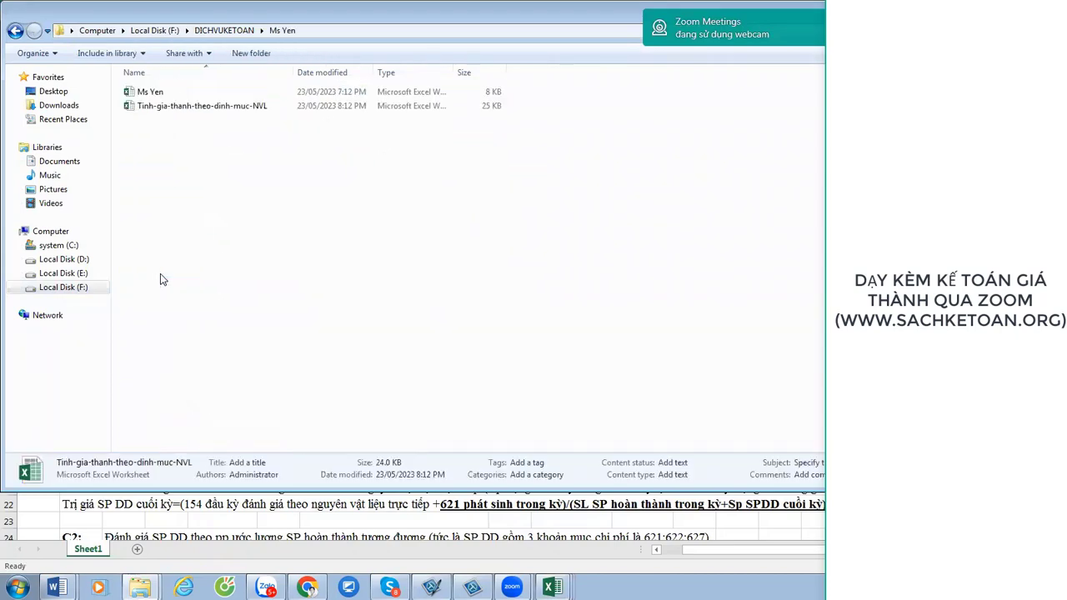
key("Return")
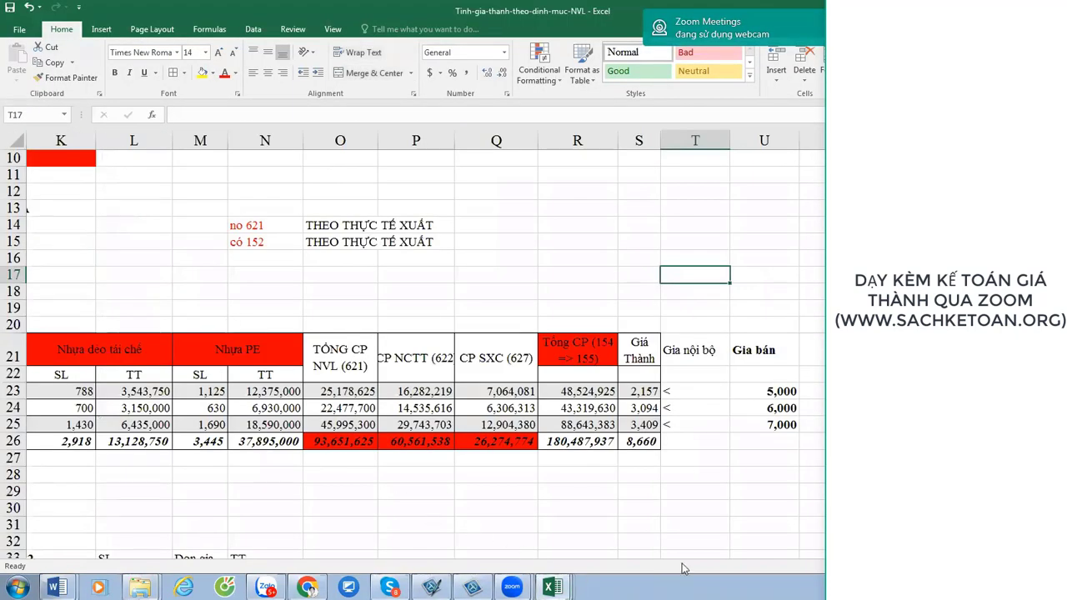
Fill the three finished-product names in B15:B17 of the completed quantity table with yellow.
left_click(492, 496)
key("Left")
key("Left")
key("Left")
key("Left")
key("Left")
key("Left")
key("Left")
key("Left")
key("Left")
key("Left")
key("Left")
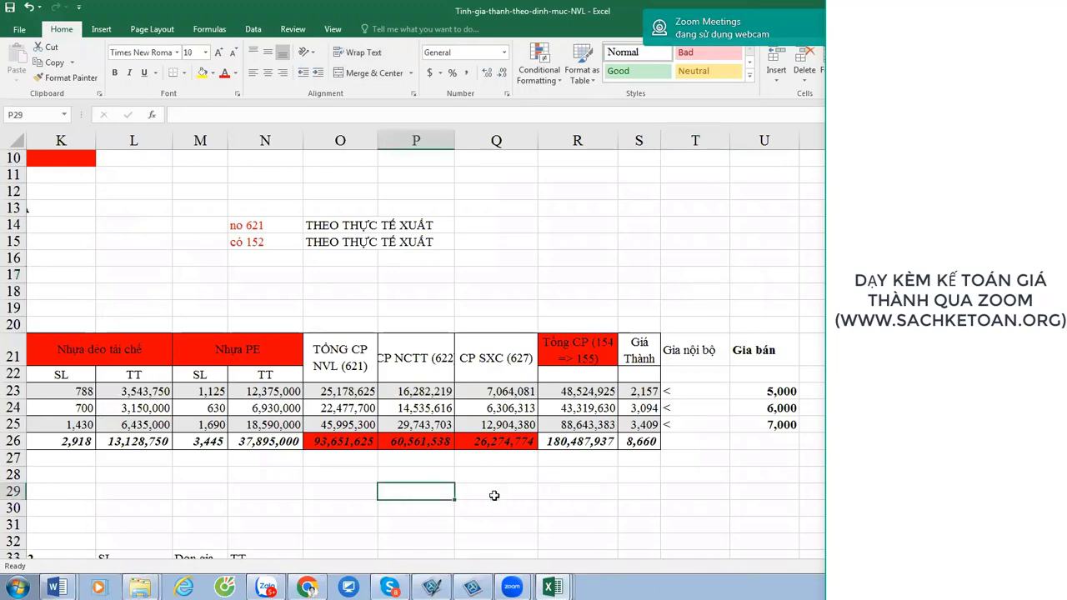
key("Left")
key("Left")
key("Left")
key("Left")
key("Left")
scroll(534, 475, "up", 2)
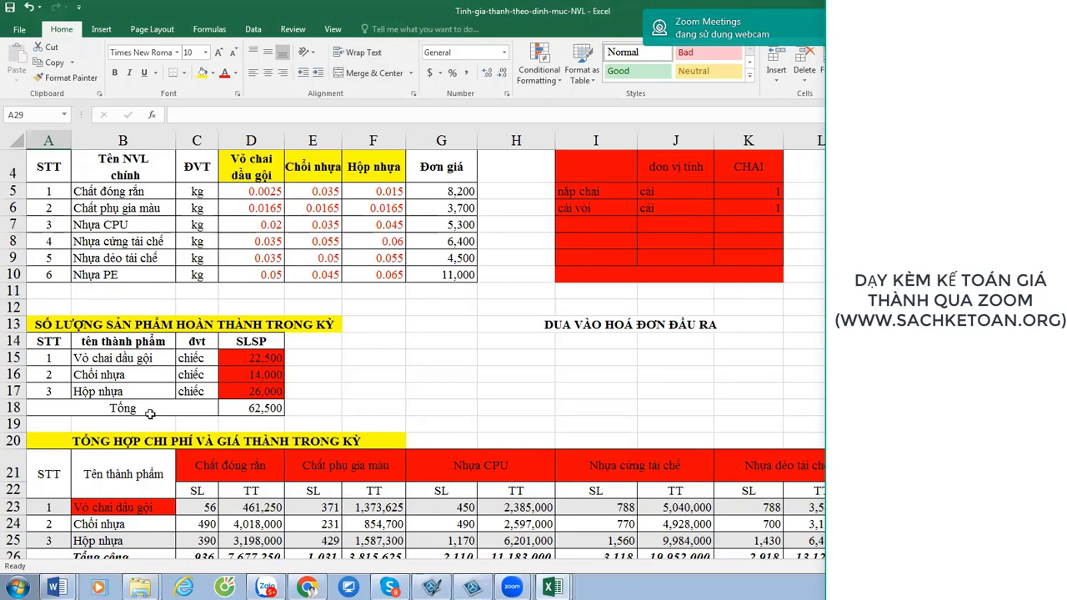
left_click_drag(139, 359, 138, 390)
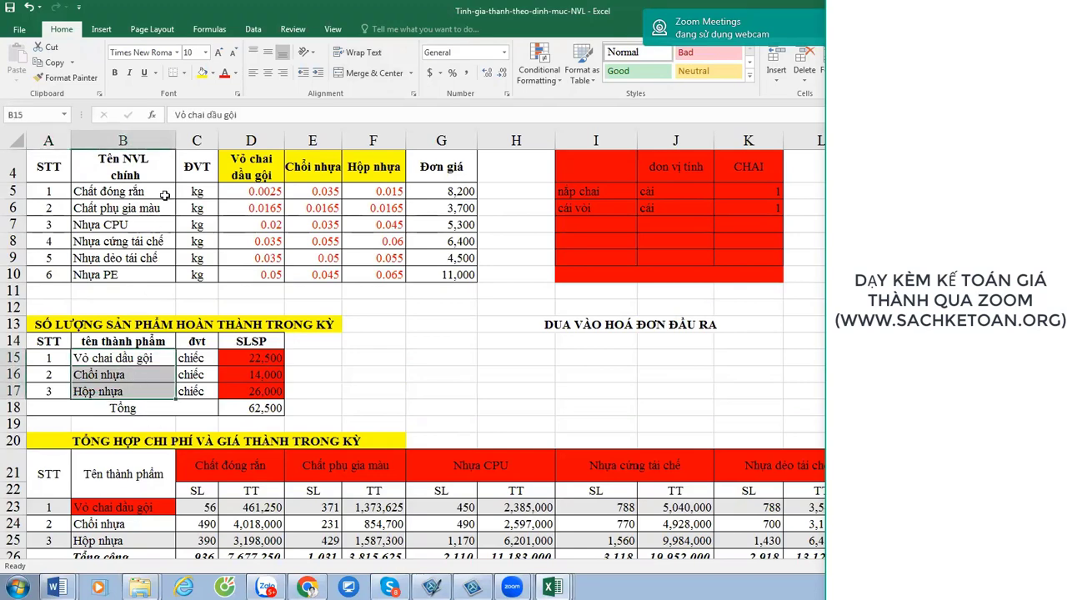
left_click(202, 73)
Examine the material (621), labour (622) and overhead (627) costs per product in the cost summary table, columns O to Q.
scroll(119, 257, "down", 2)
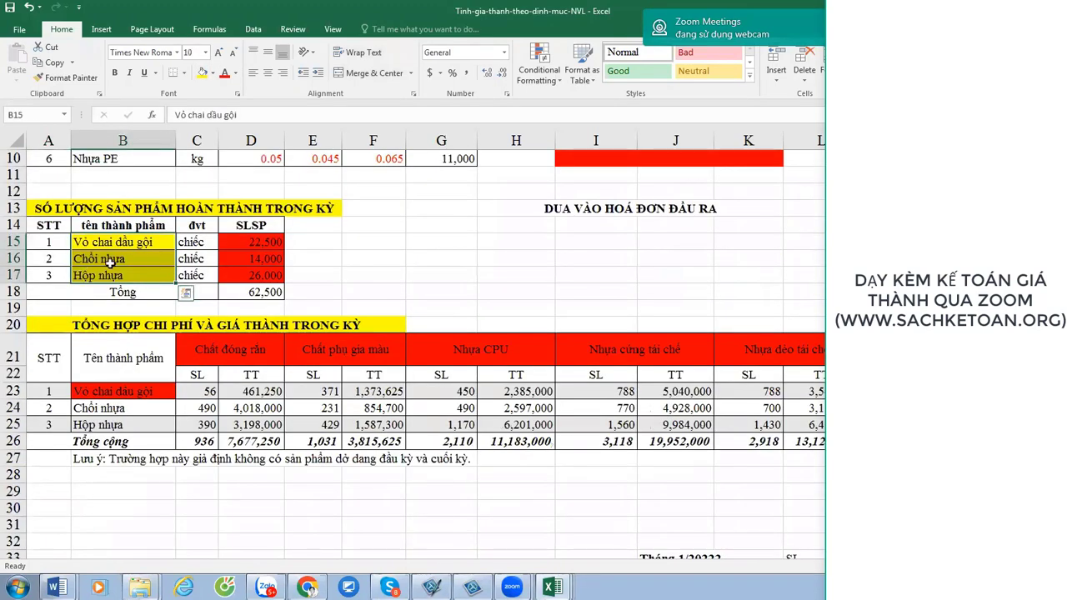
left_click(156, 399)
key("Right")
key("Right")
key("Right")
key("Right")
key("Right")
key("Right")
key("Right")
key("Right")
key("Right")
key("Right")
key("Right")
key("Right")
key("Right")
key("Right")
key("Right")
key("Right")
key("Right")
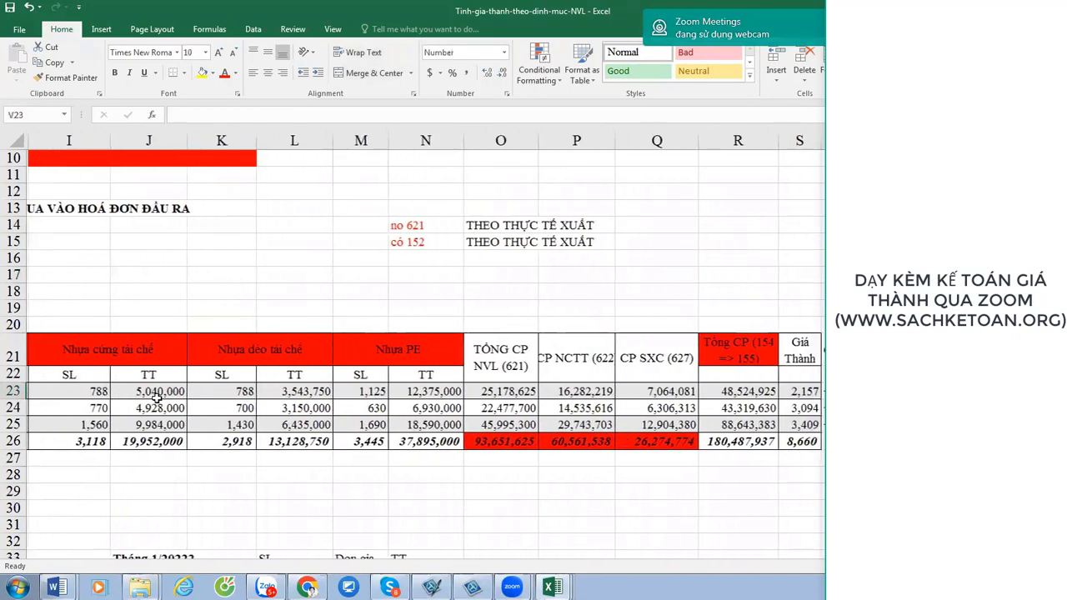
left_click(507, 392)
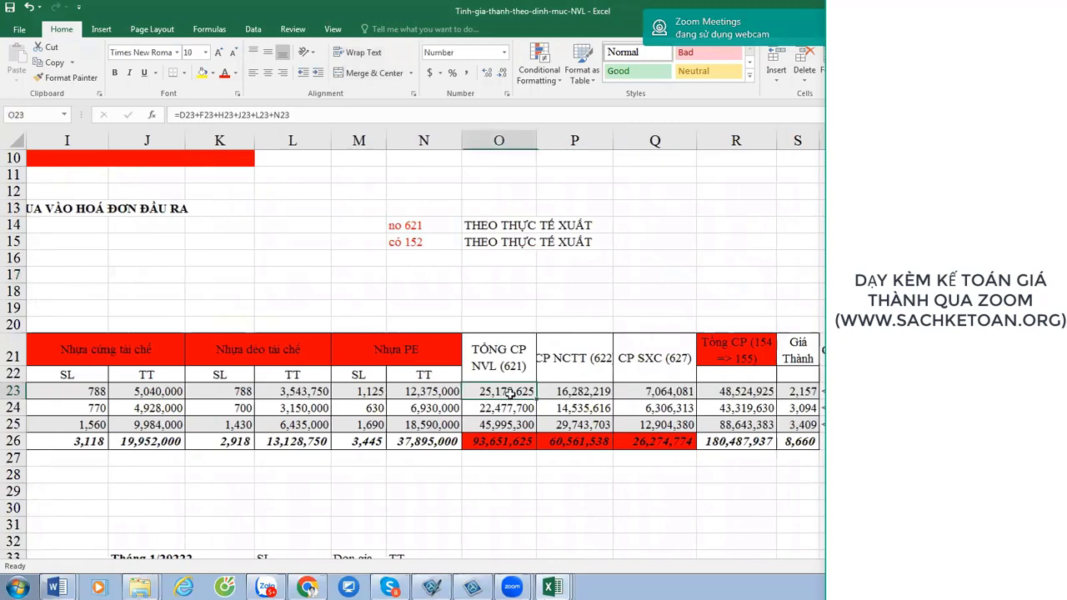
left_click(569, 392)
left_click(586, 440)
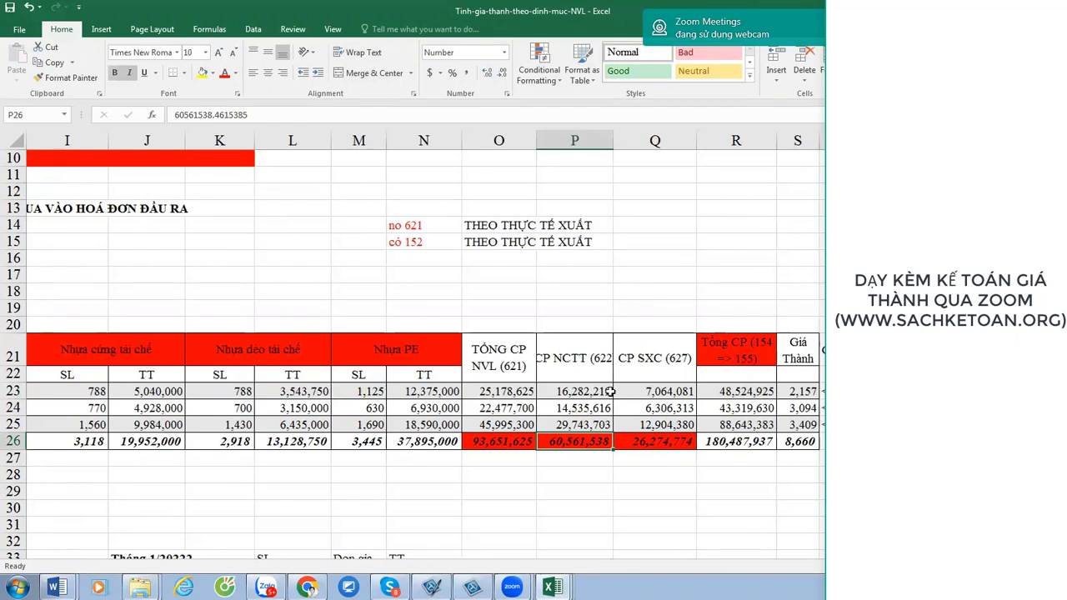
left_click_drag(577, 349, 661, 425)
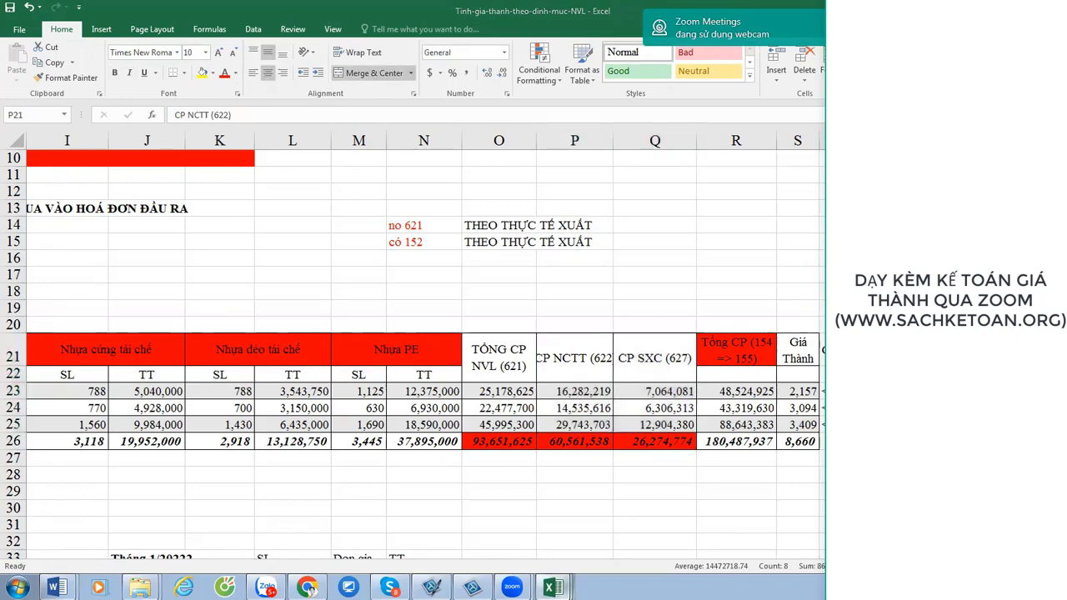
Return to the lecture notes workbook and review the "621;622;627" part of the formula text in C10.
mouse_move(552, 588)
left_click(496, 507)
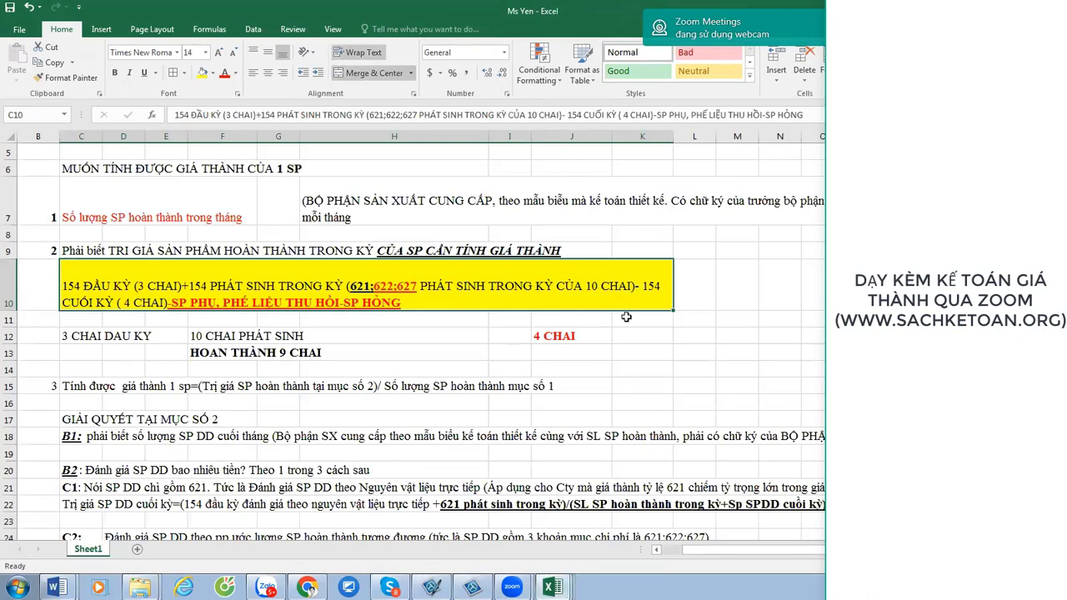
double_click(348, 286)
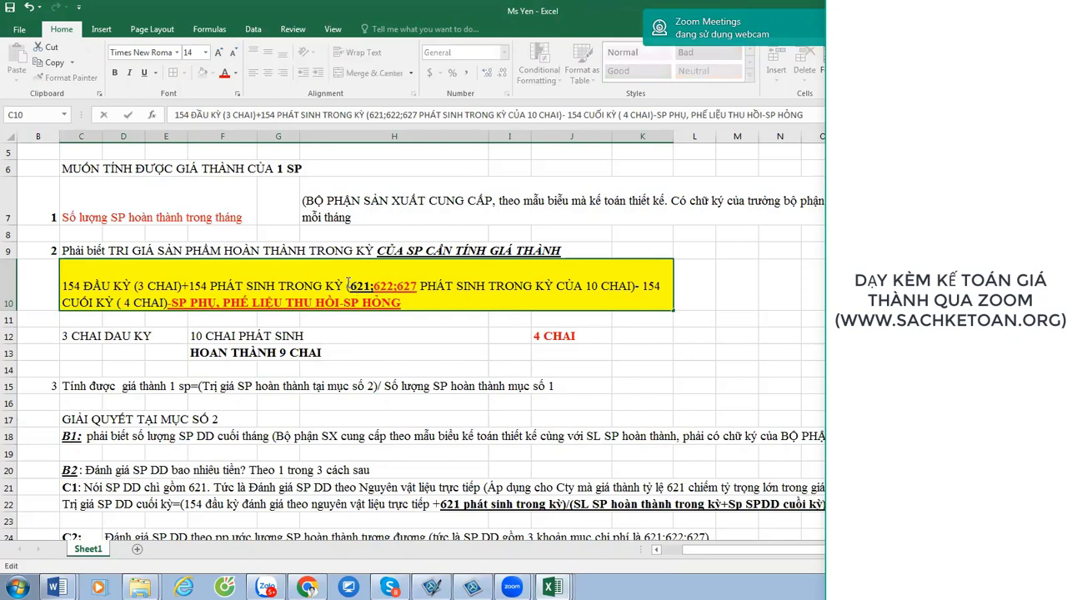
left_click_drag(349, 286, 419, 286)
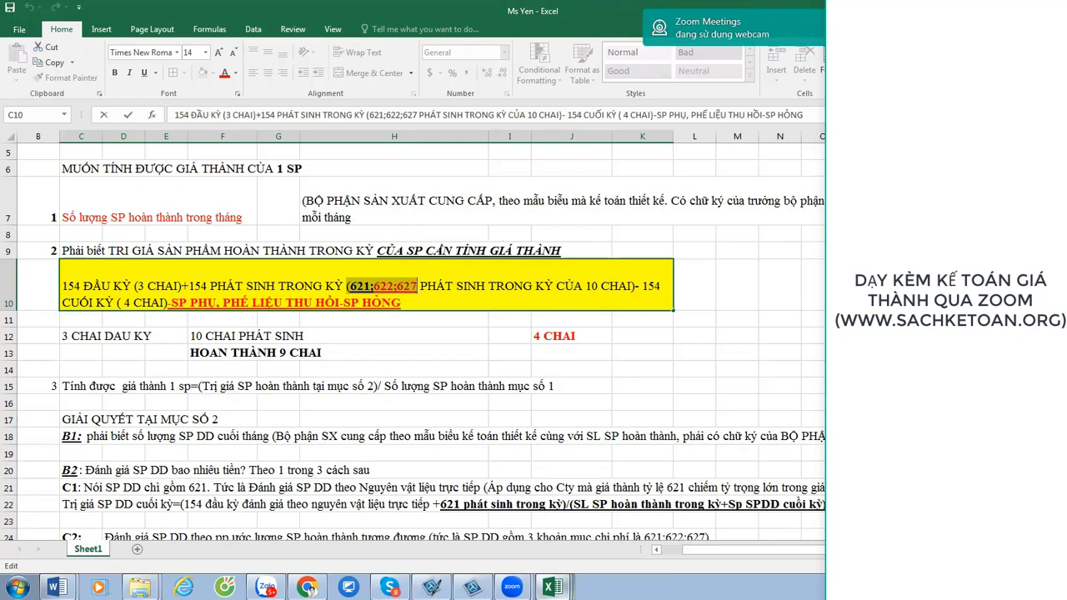
left_click(635, 381)
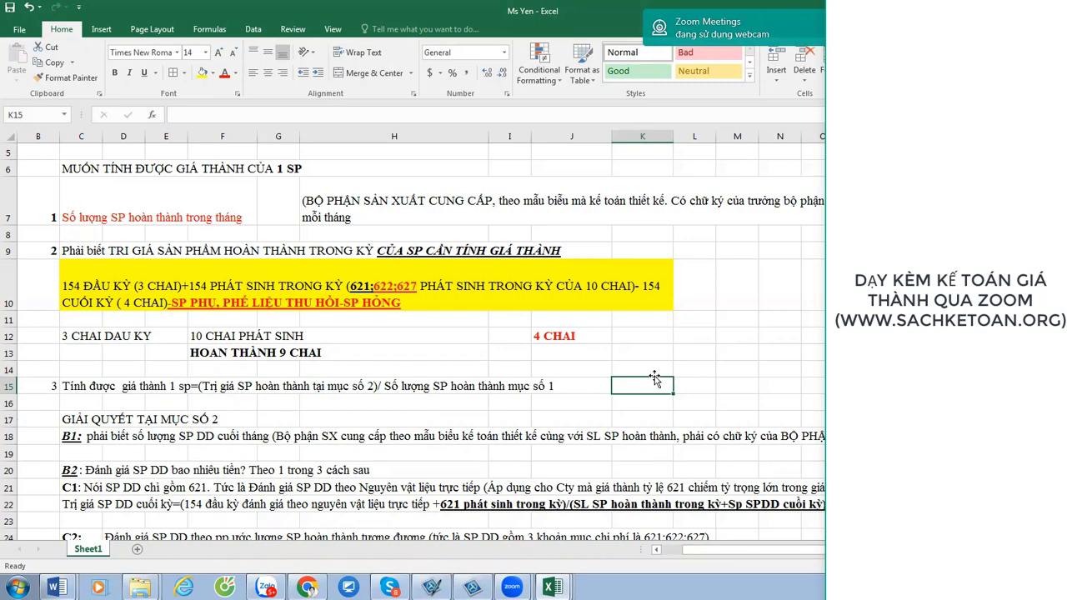
Switch to the Tinh-gia-thanh-theo-dinh-muc-NVL workbook and select the empty cell P28 below the cost summary table.
left_click(552, 588)
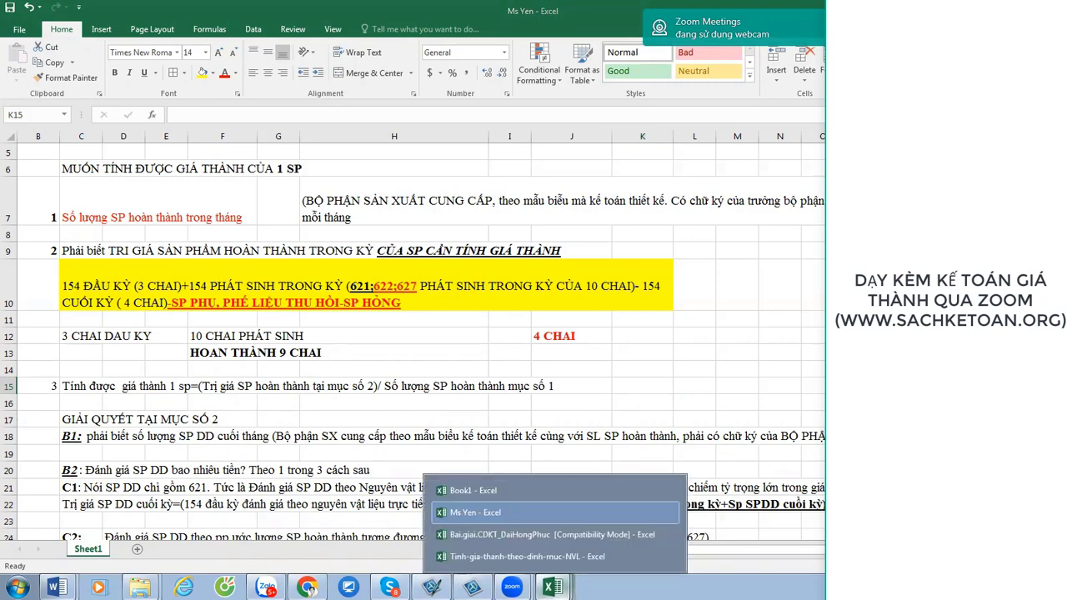
left_click(562, 554)
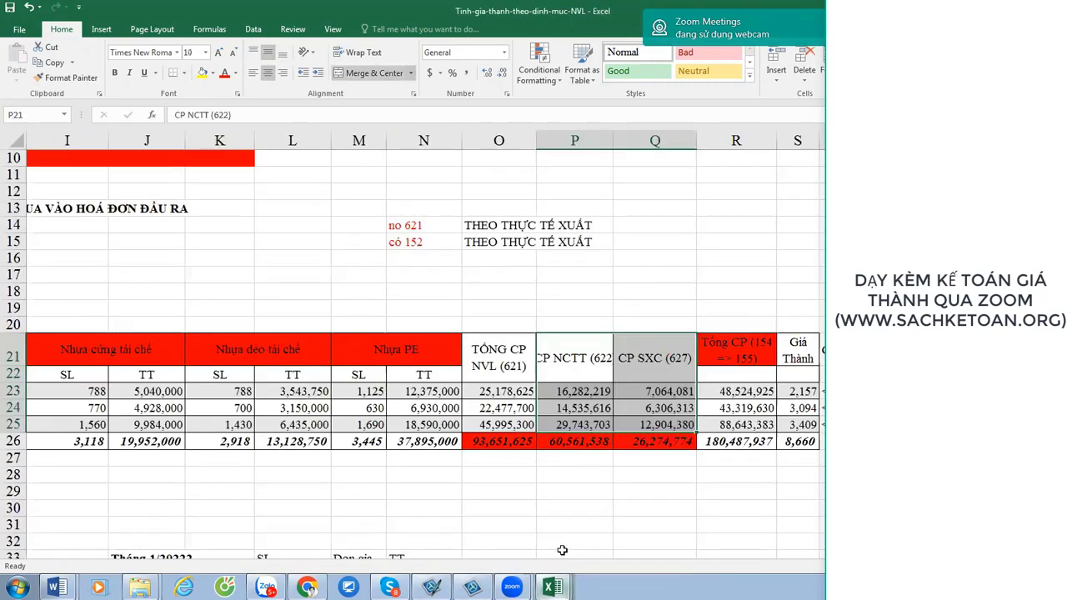
left_click(592, 479)
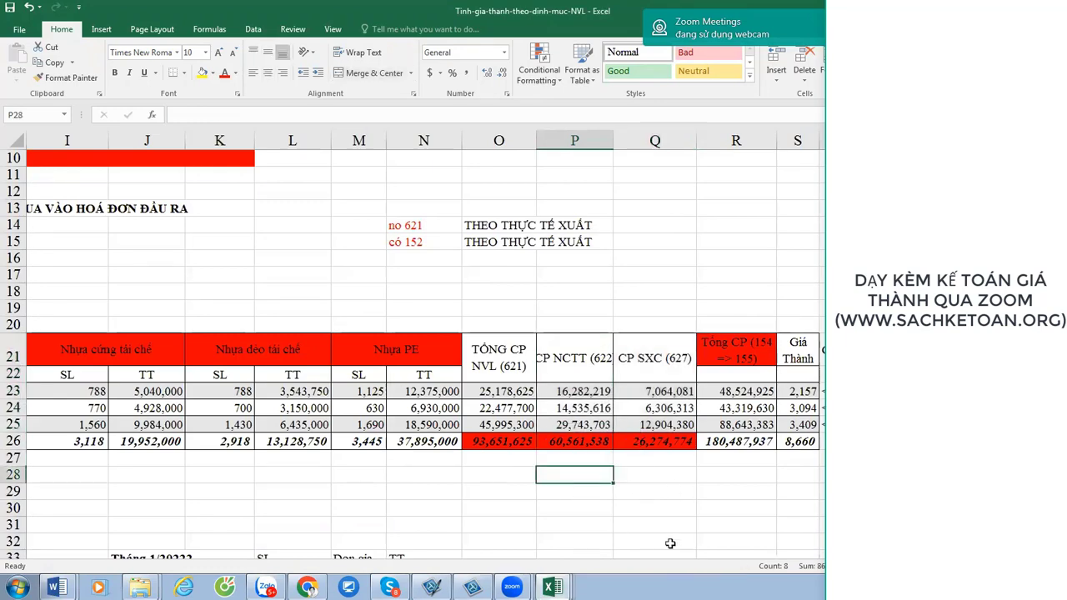
Review the three finished-product names in B23:B25 of the cost summary table.
key("Left")
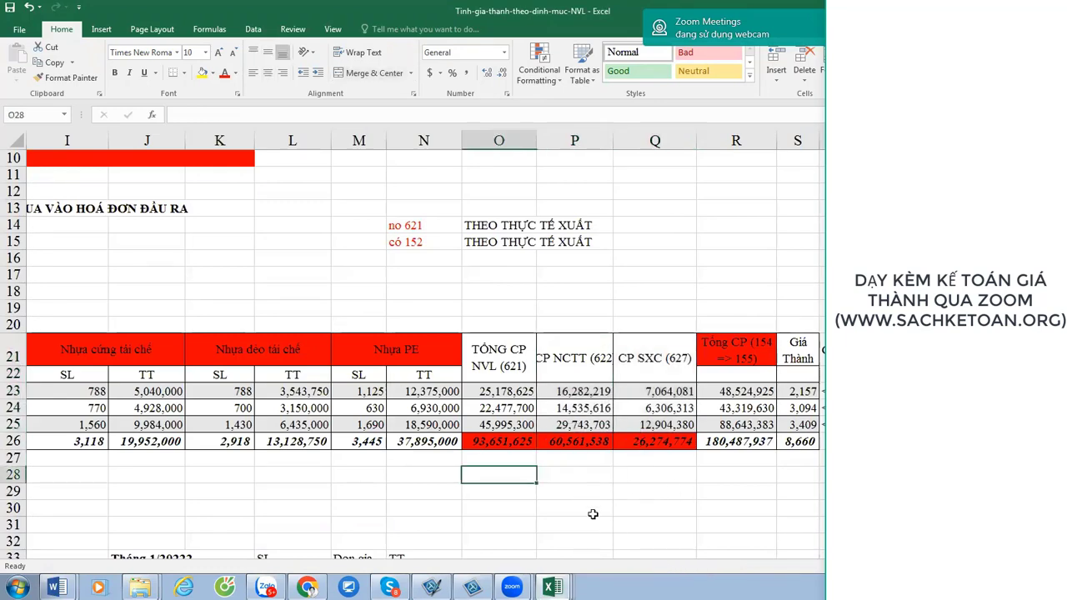
key("Home")
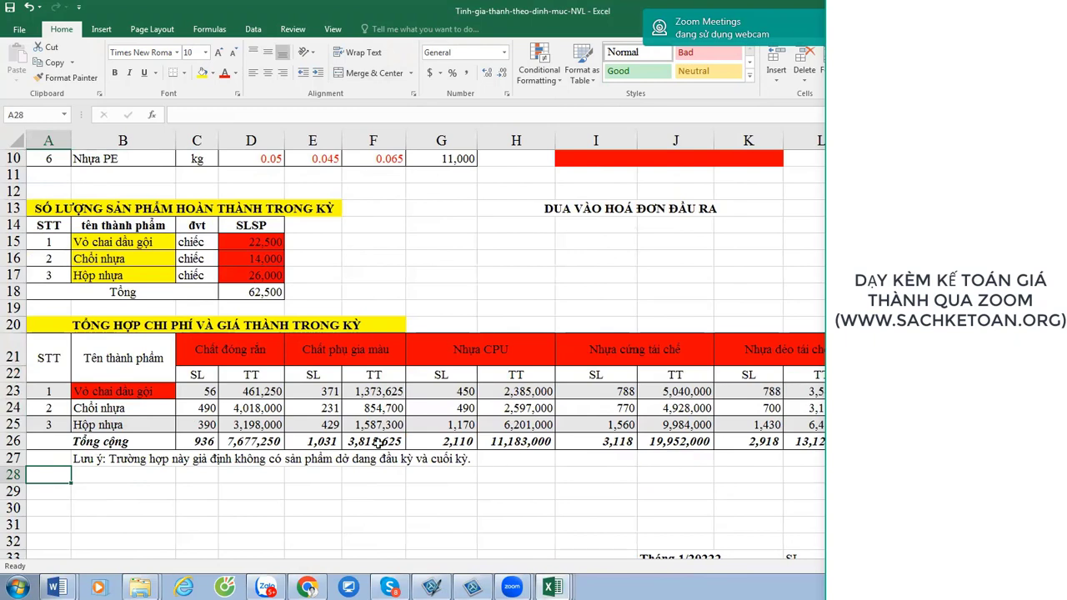
left_click(108, 391)
left_click(104, 409)
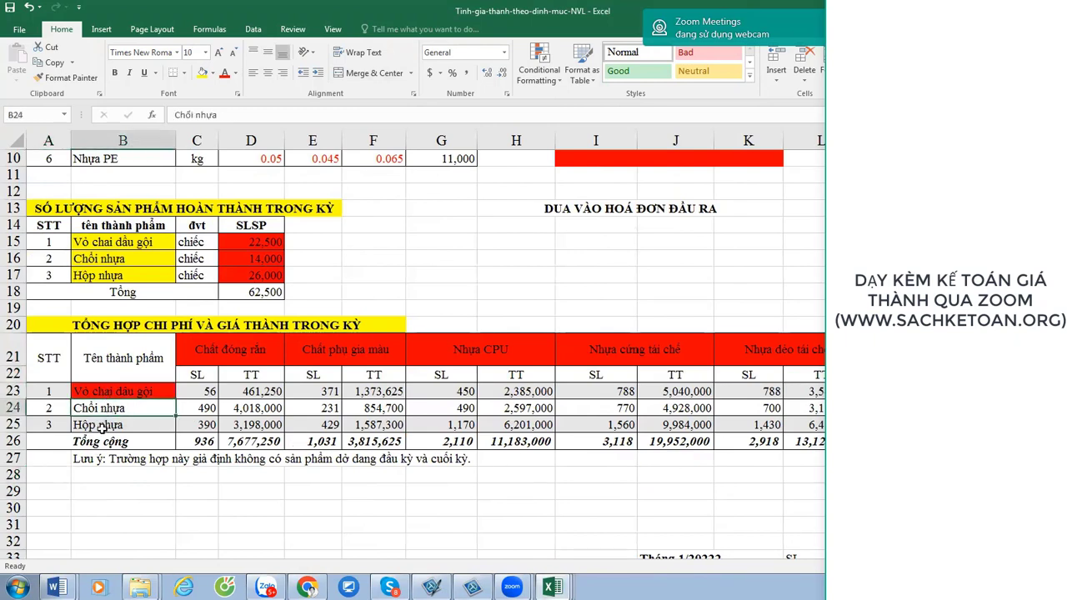
left_click(120, 393)
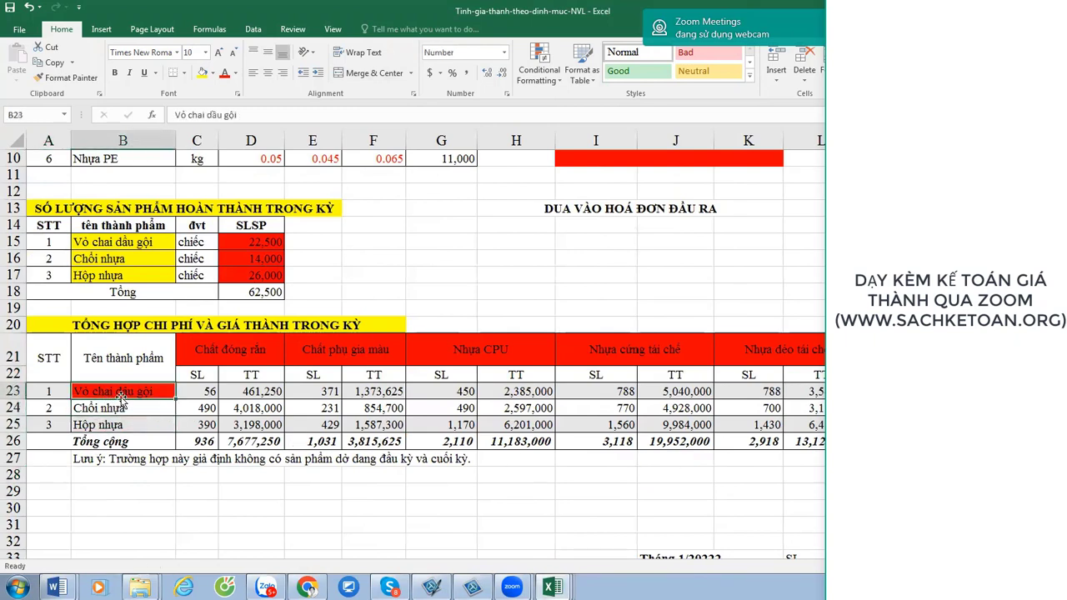
key("Down")
key("Down")
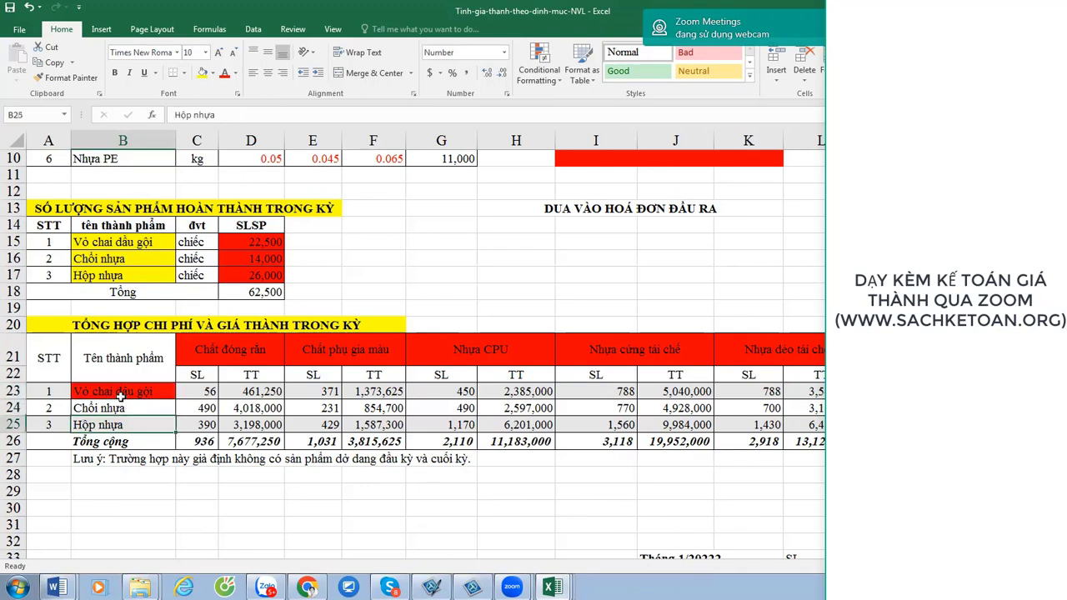
key("Up")
Follow the product rows across the material columns and inspect the formula totalling material cost (621) in O23.
key("Right")
key("Right")
key("Right")
key("Right")
key("Right")
key("Right")
key("Right")
key("Right")
key("Right")
key("Right")
key("Right")
key("Right")
key("Right")
key("Right")
key("Right")
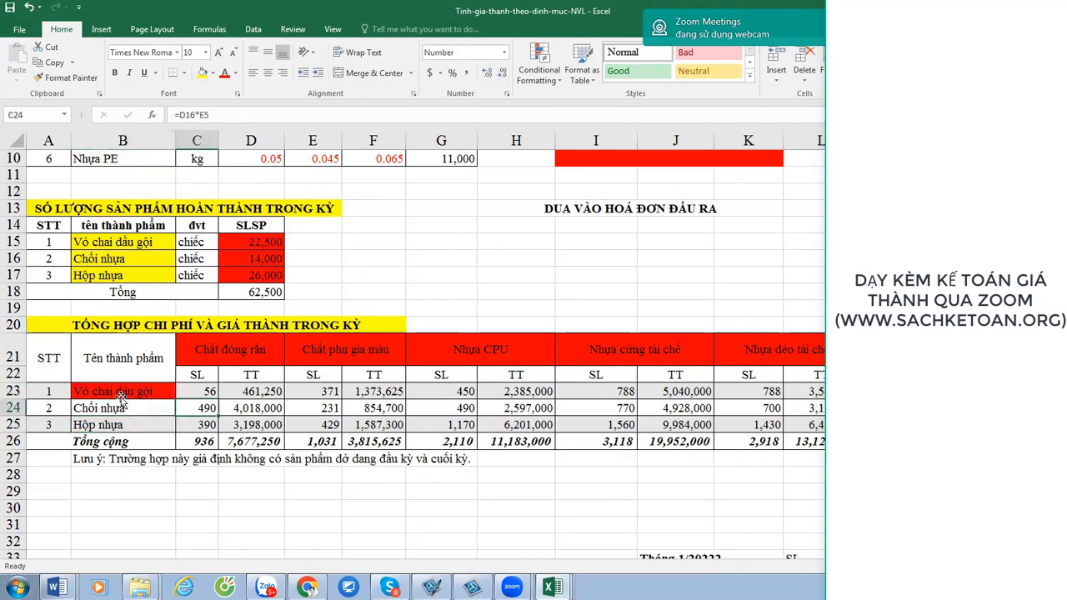
key("Up")
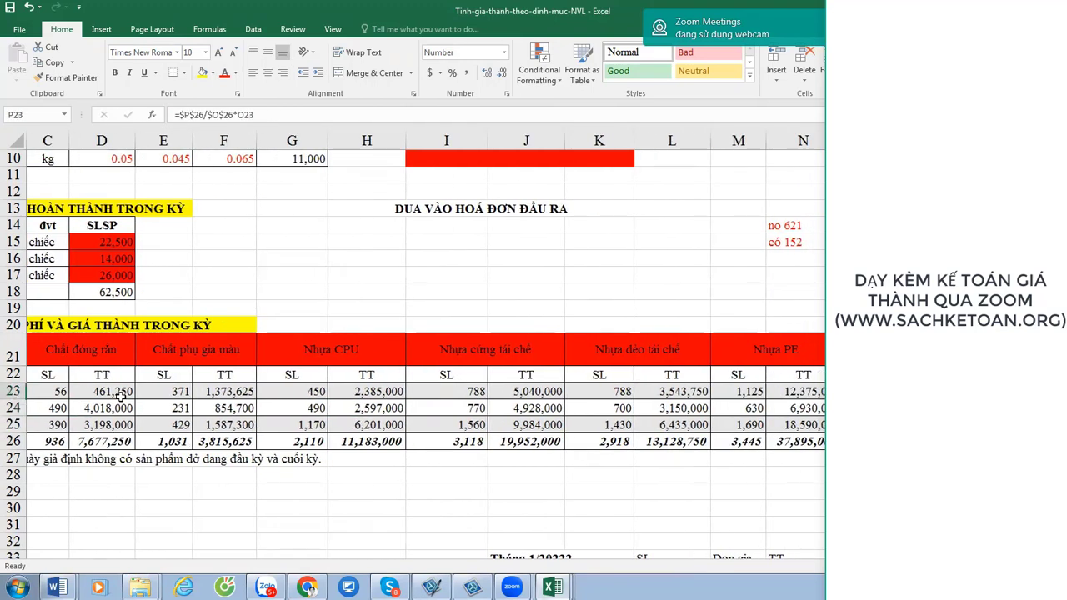
key("Left")
key("Left")
key("Down")
key("Down")
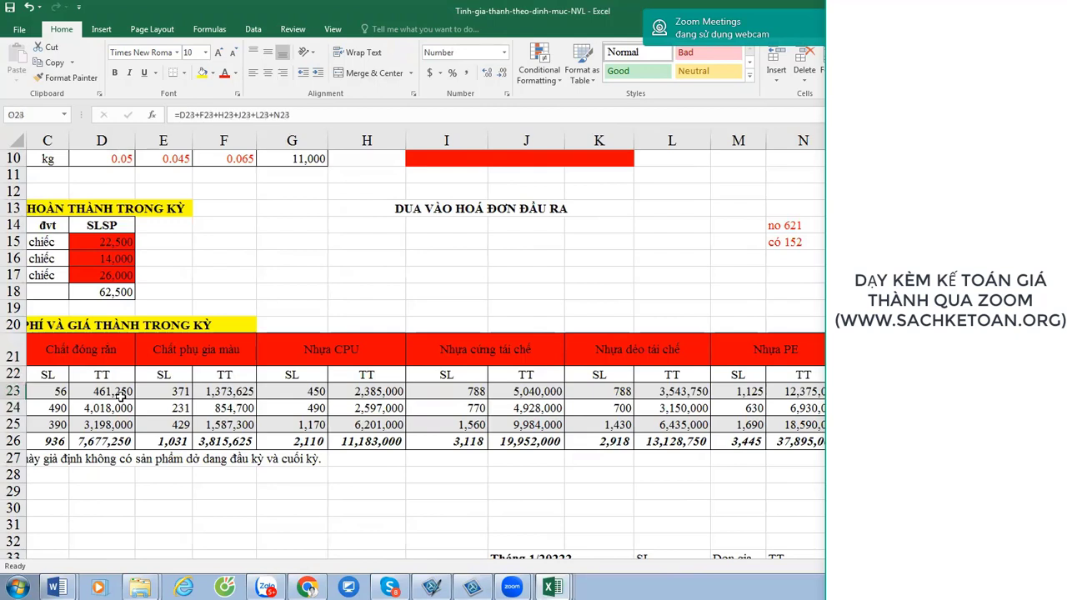
key("Up")
key("Up")
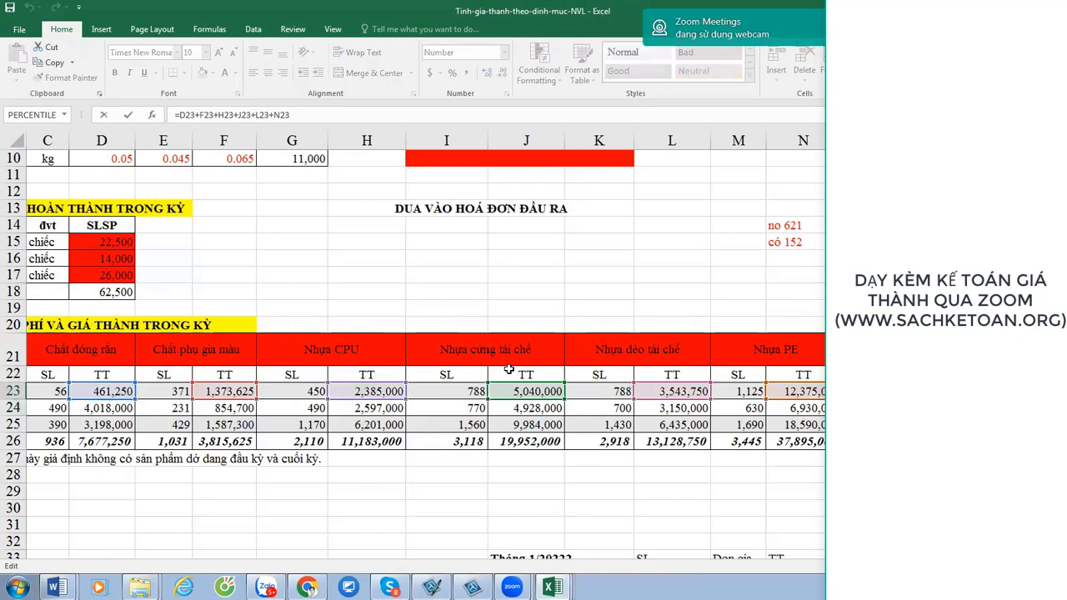
key("Return")
key("Down")
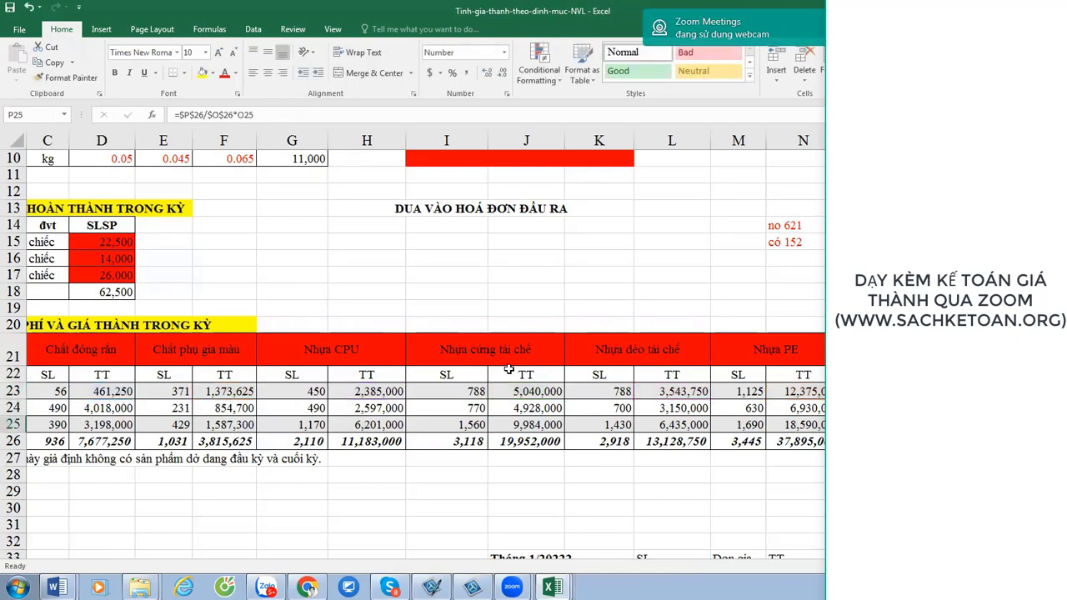
Compare the total material and labour costs in O26 and P26 with the labour cost allocated to each product in P23:P25.
key("Down")
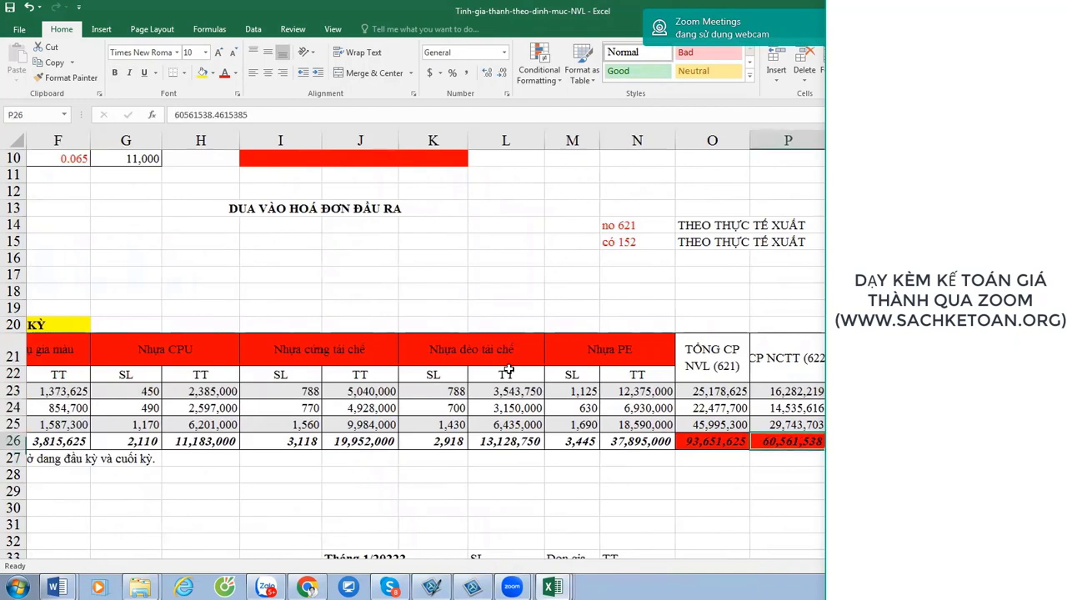
key("Left")
key("Right")
key("Left")
key("Right")
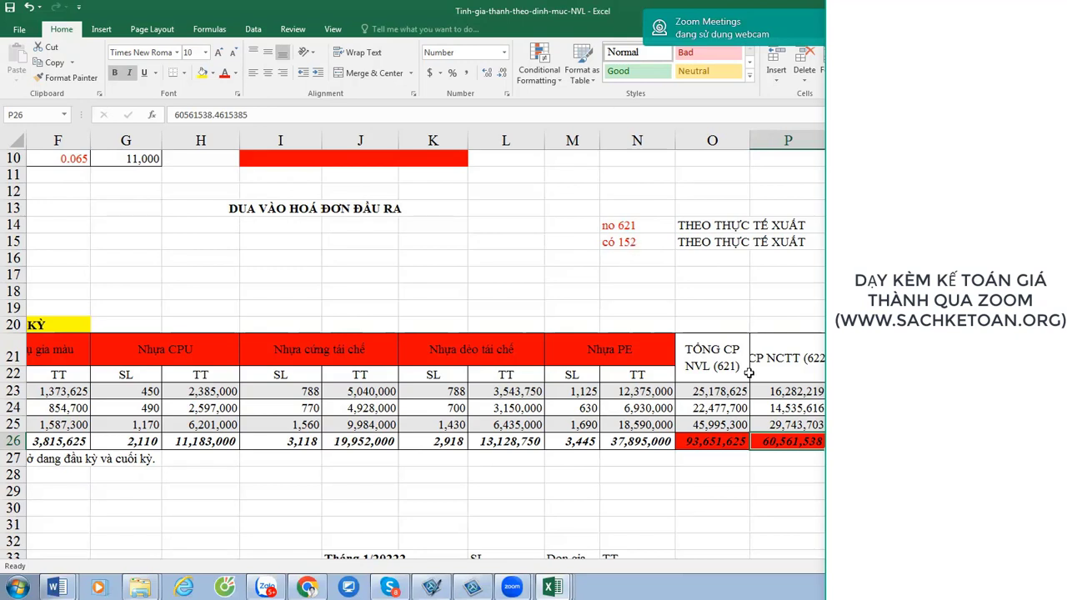
left_click(799, 394)
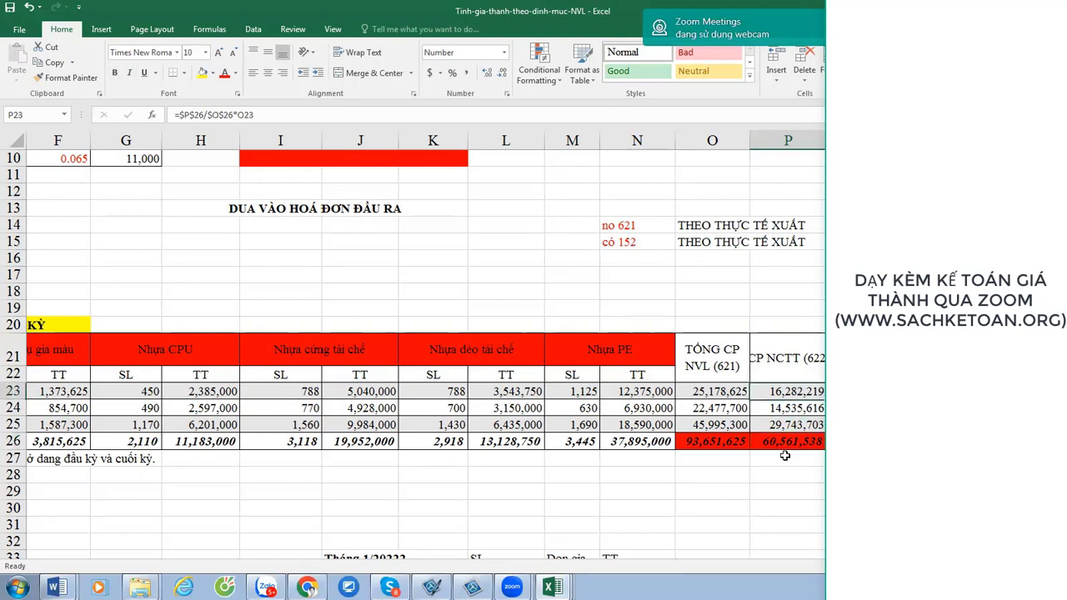
key("Down")
key("Down")
key("Down")
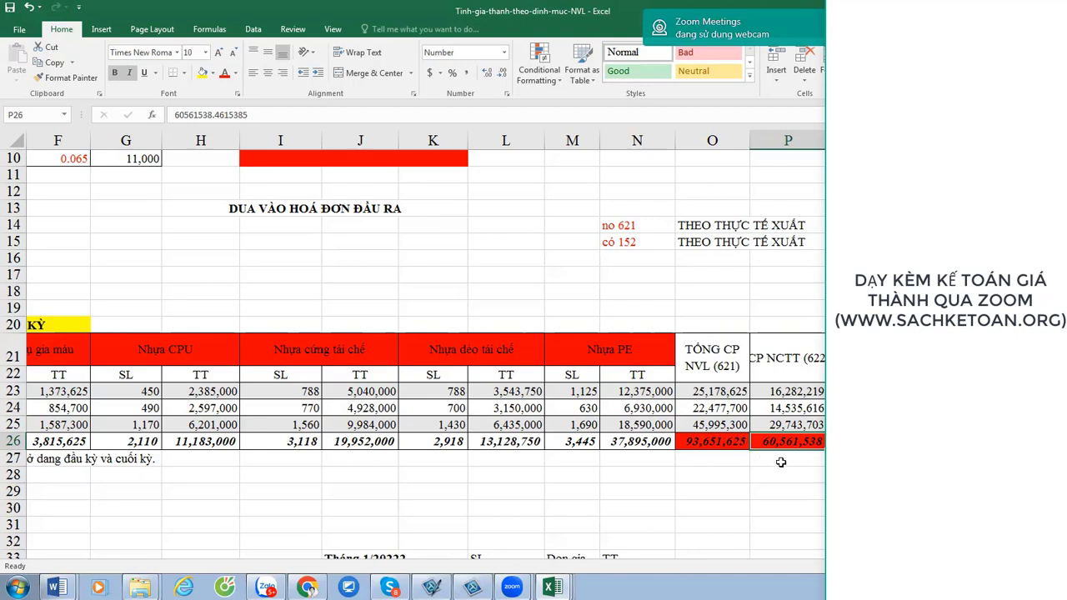
Inspect the cell references in the O23 material total and the P23 labour allocation formula =$P$26/$O$26*O23, then copy P23.
left_click(714, 391)
double_click(741, 396)
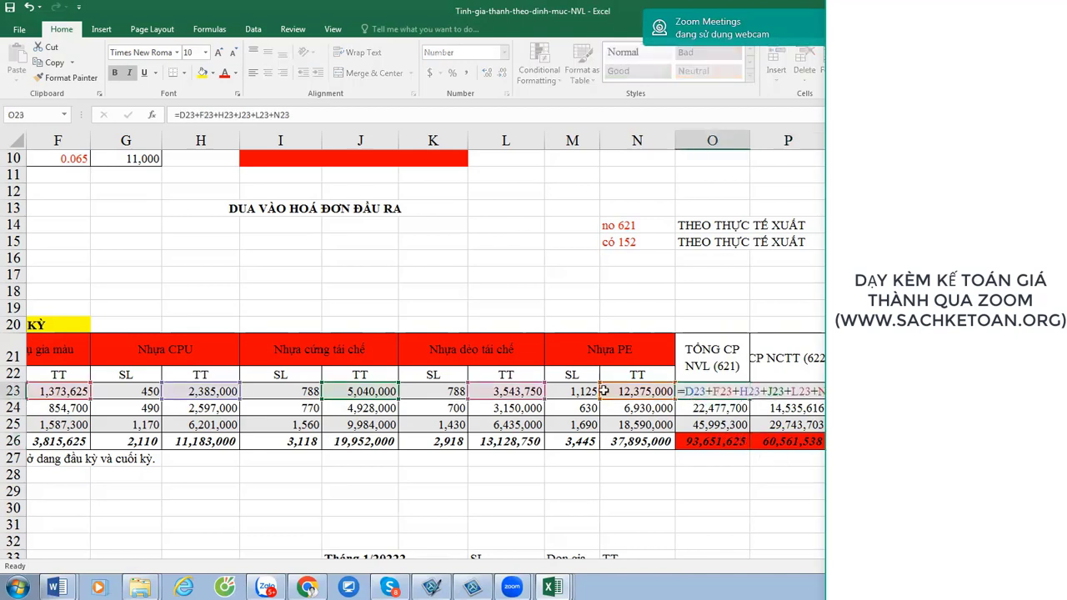
key("Escape")
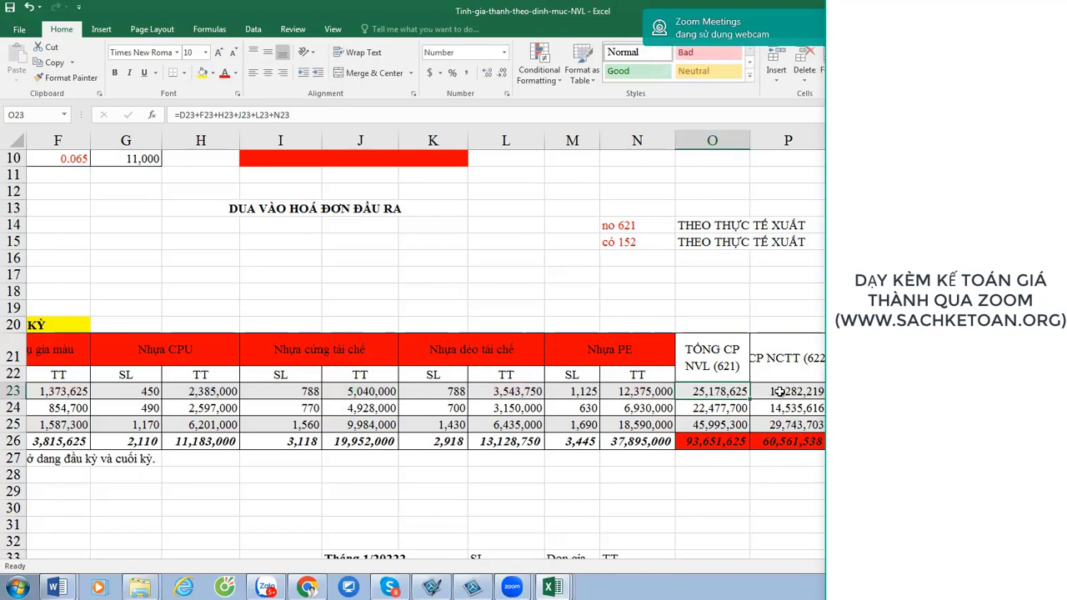
left_click(778, 391)
double_click(778, 391)
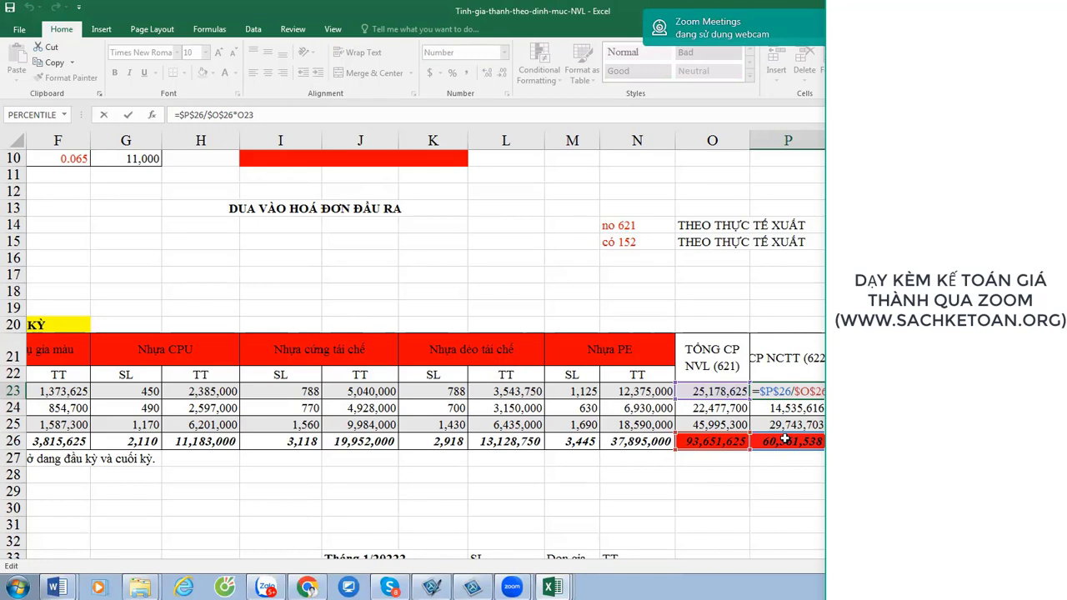
key("ctrl+Return")
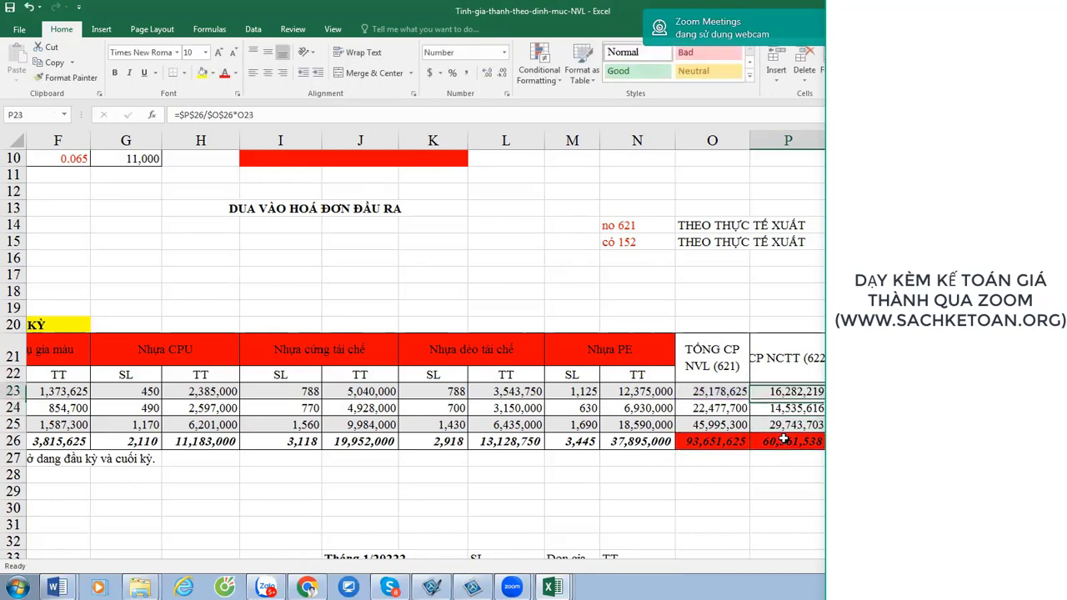
key("ctrl+c")
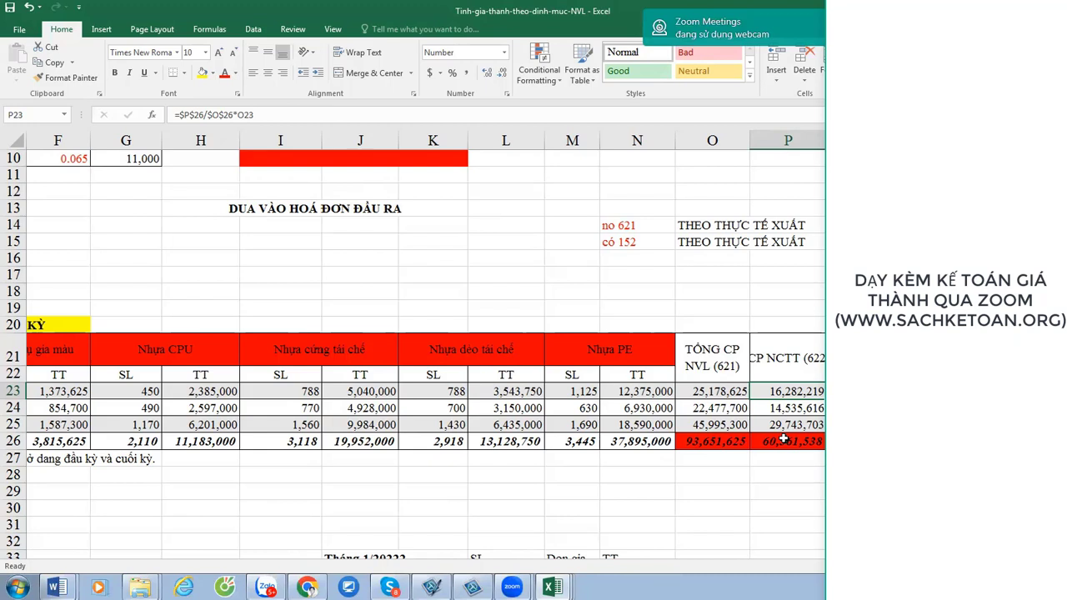
Return to the lecture notes workbook and review the 621, 622 and 627 work-in-progress formulas and the planned-cost method C3.
mouse_move(553, 588)
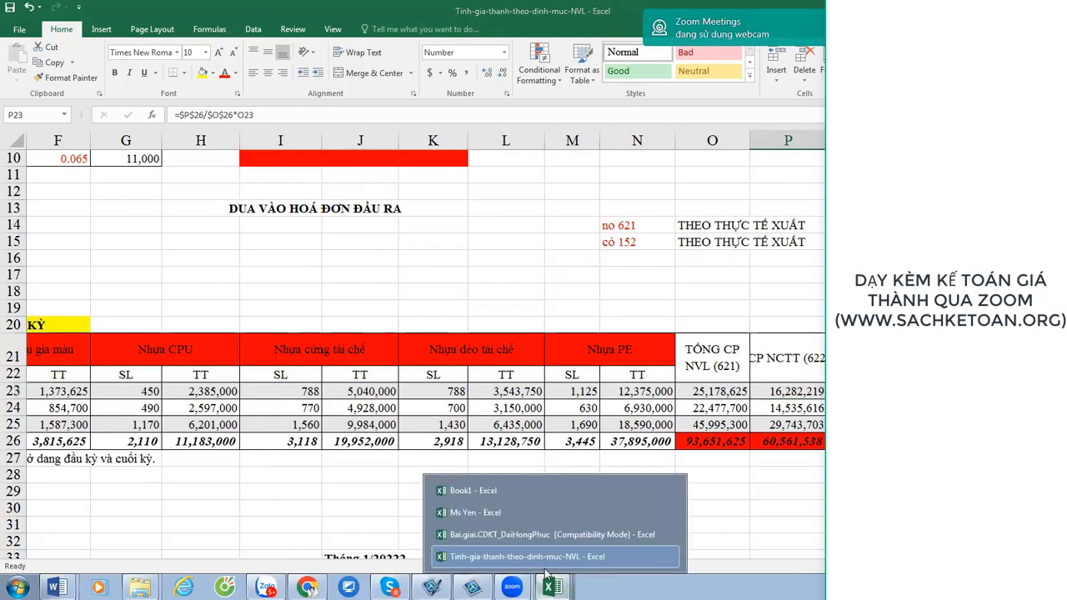
left_click(502, 513)
scroll(500, 520, "up", 2)
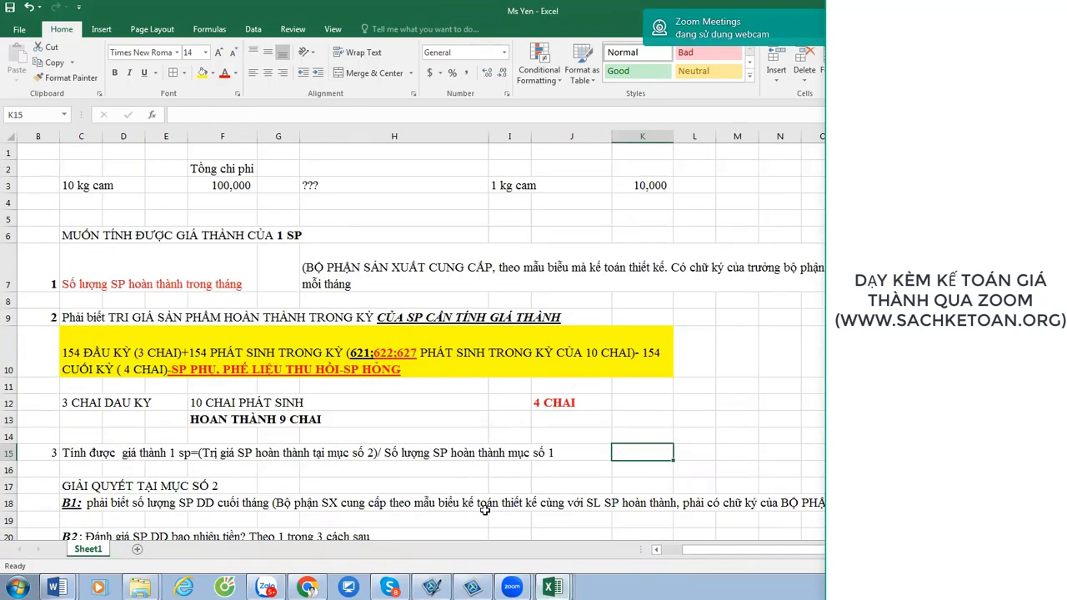
scroll(342, 339, "down", 11)
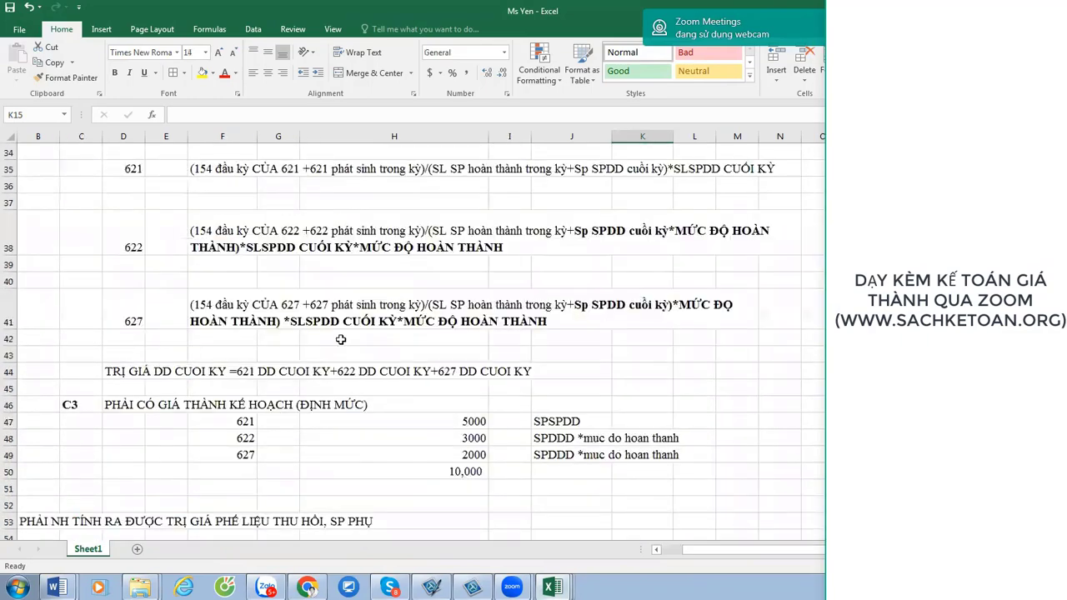
scroll(343, 339, "up", 1)
scroll(341, 339, "down", 5)
scroll(341, 339, "up", 15)
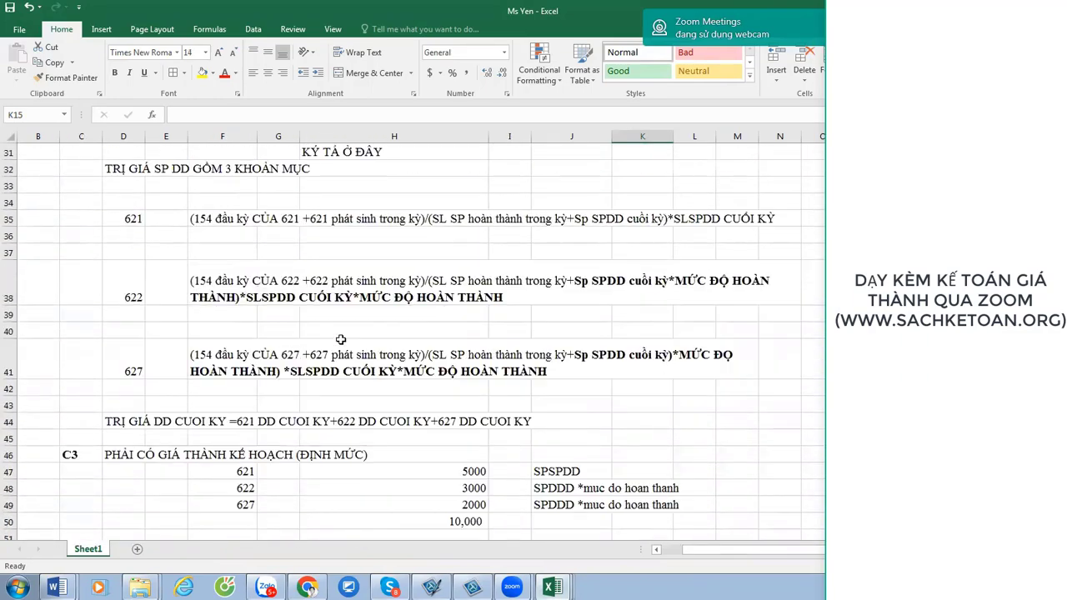